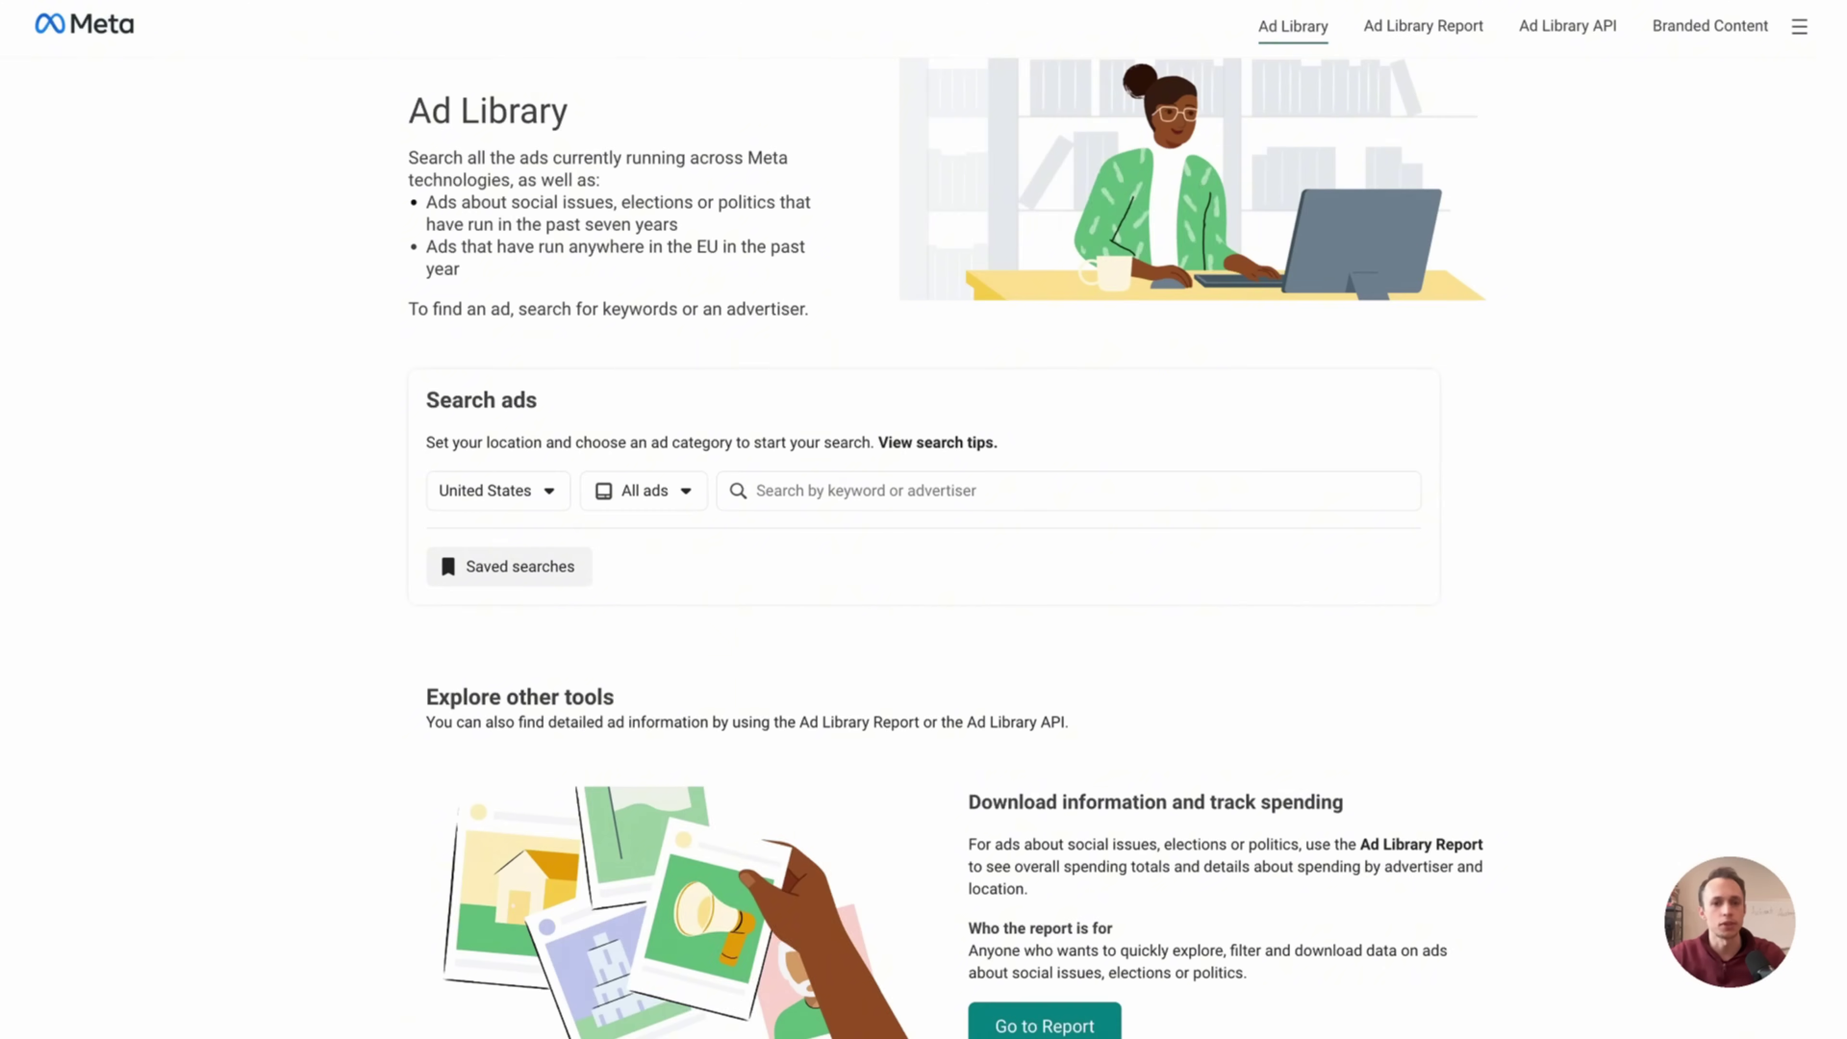
- Search the ad library for the exact phrase "san francisco newsletter" among all United States ads
click(853, 504)
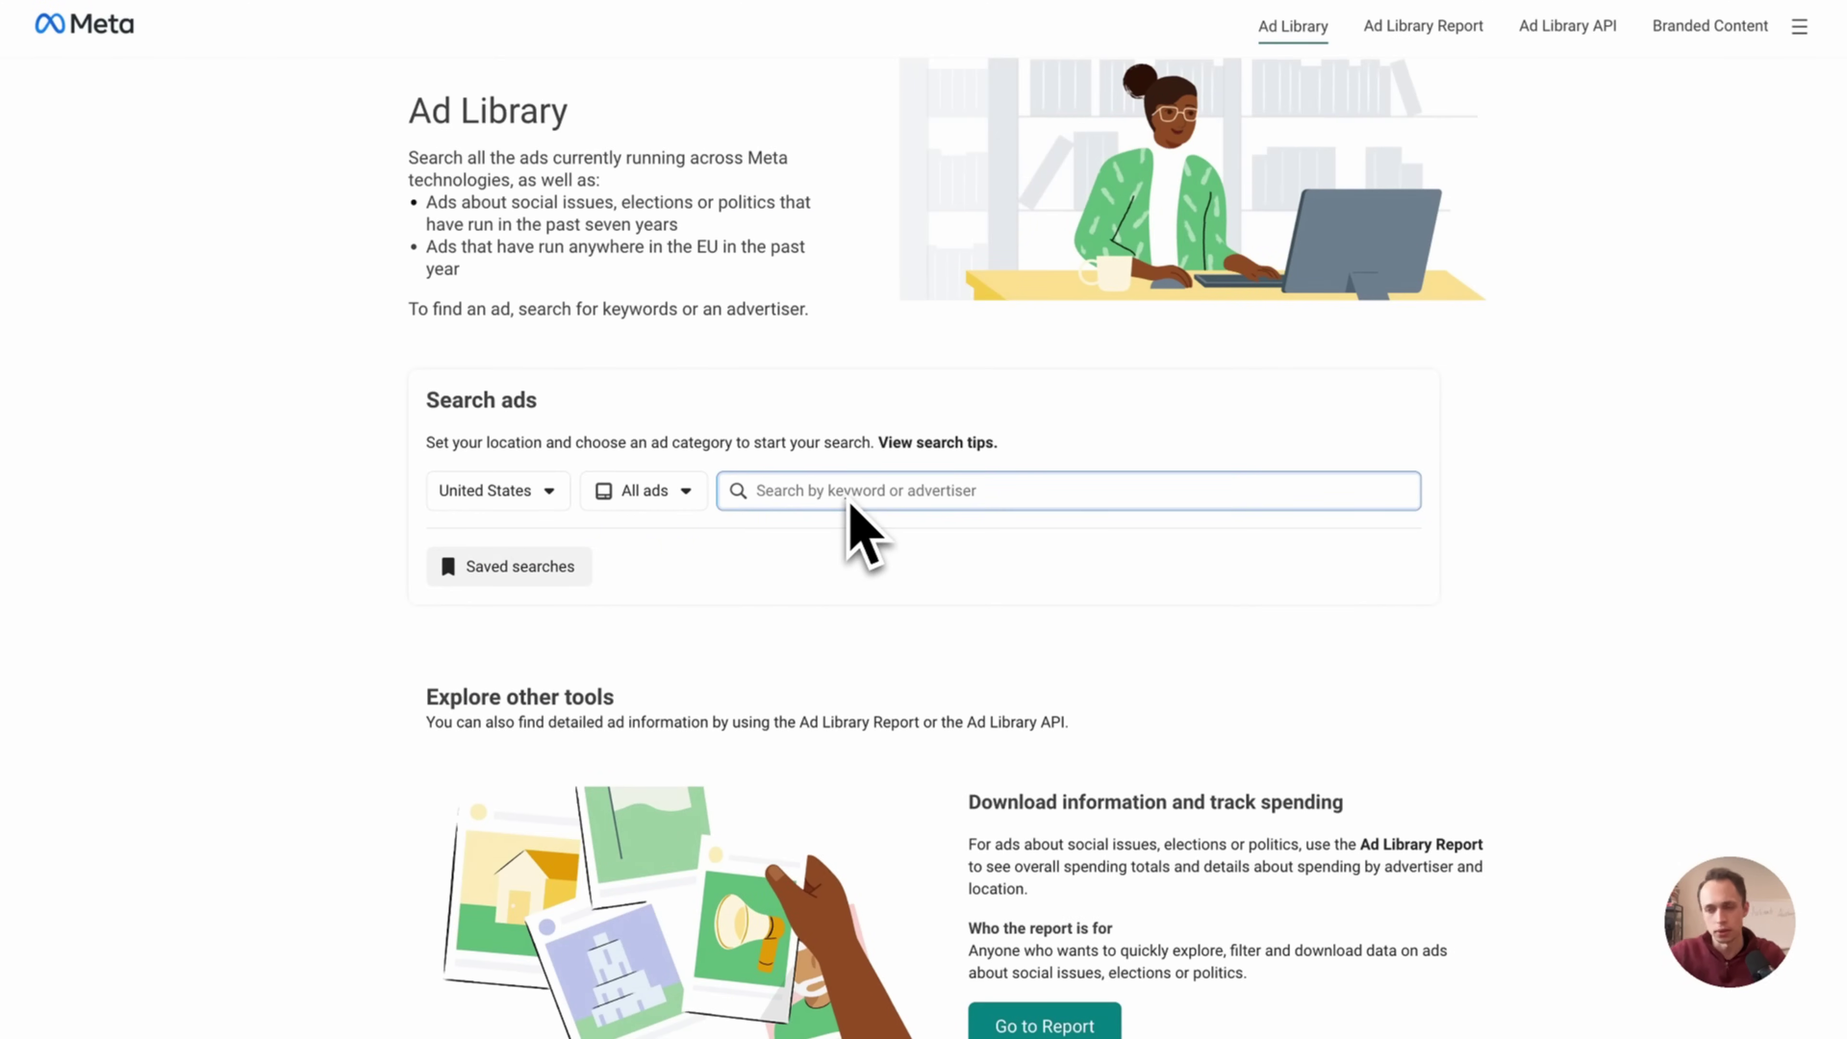
text(san francisc)
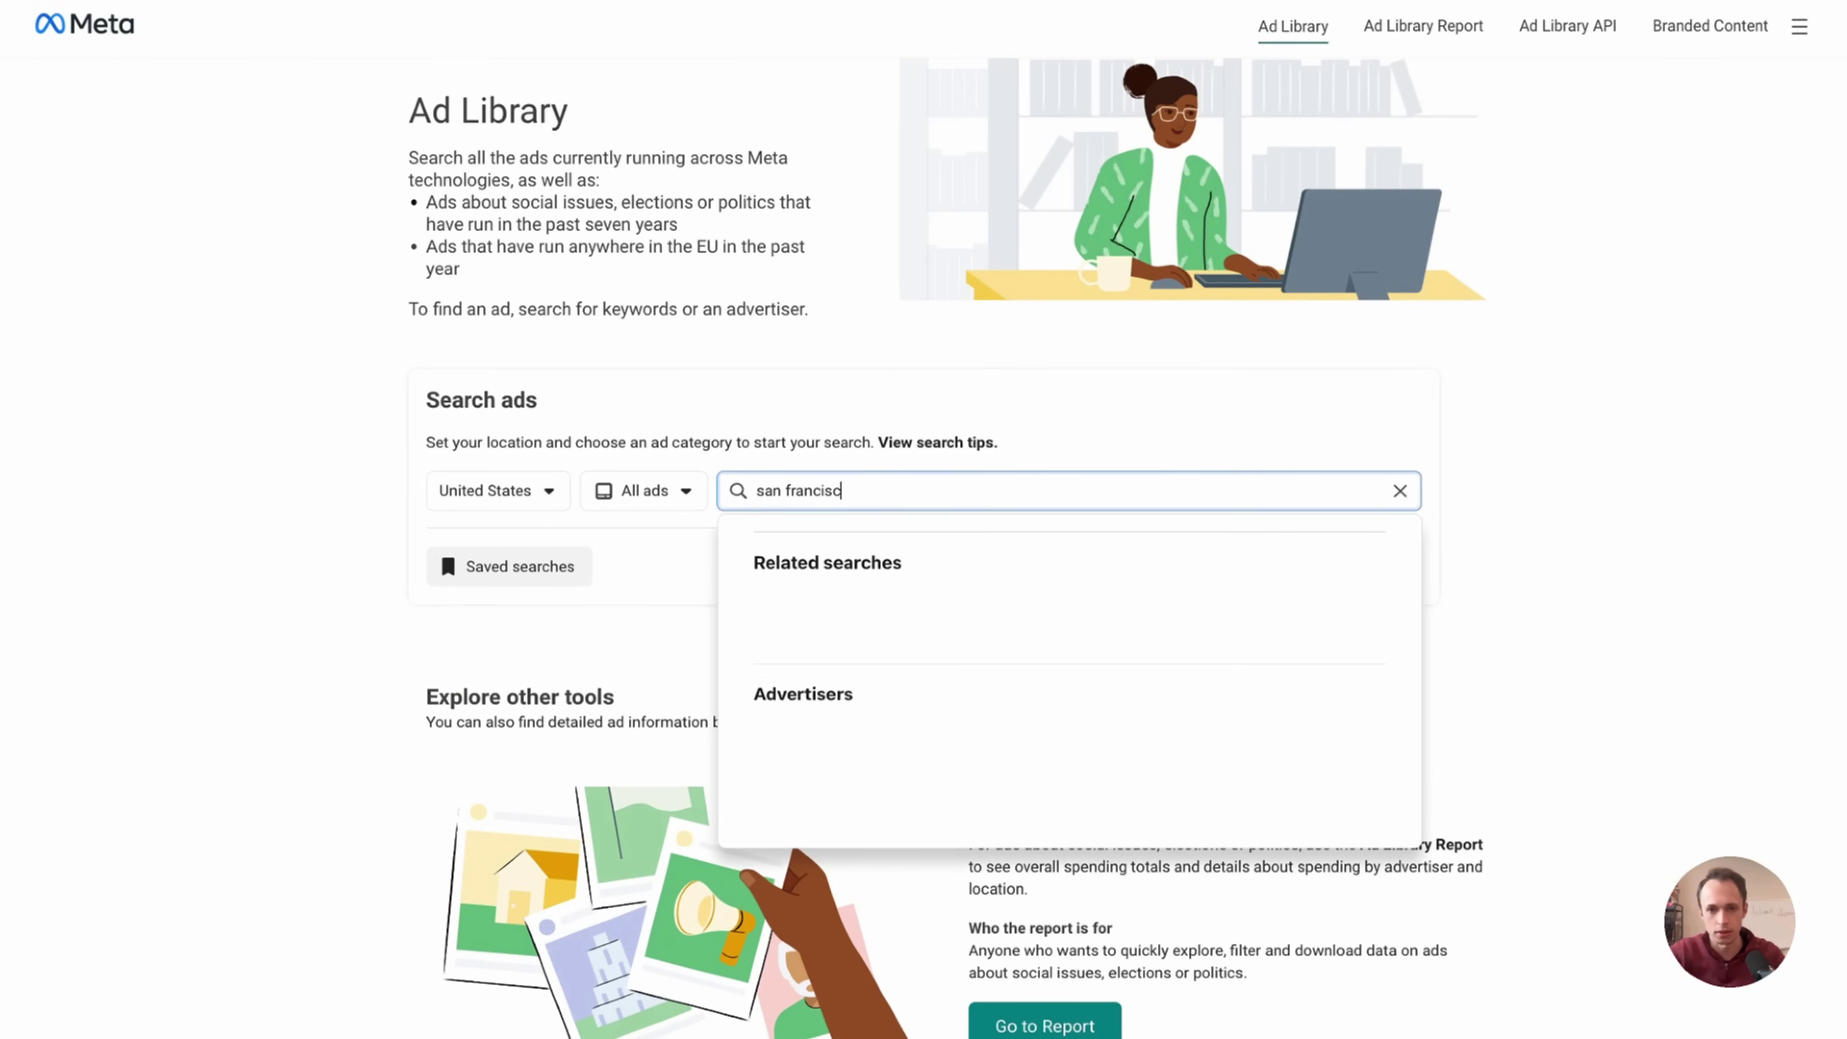
text(o newsletter)
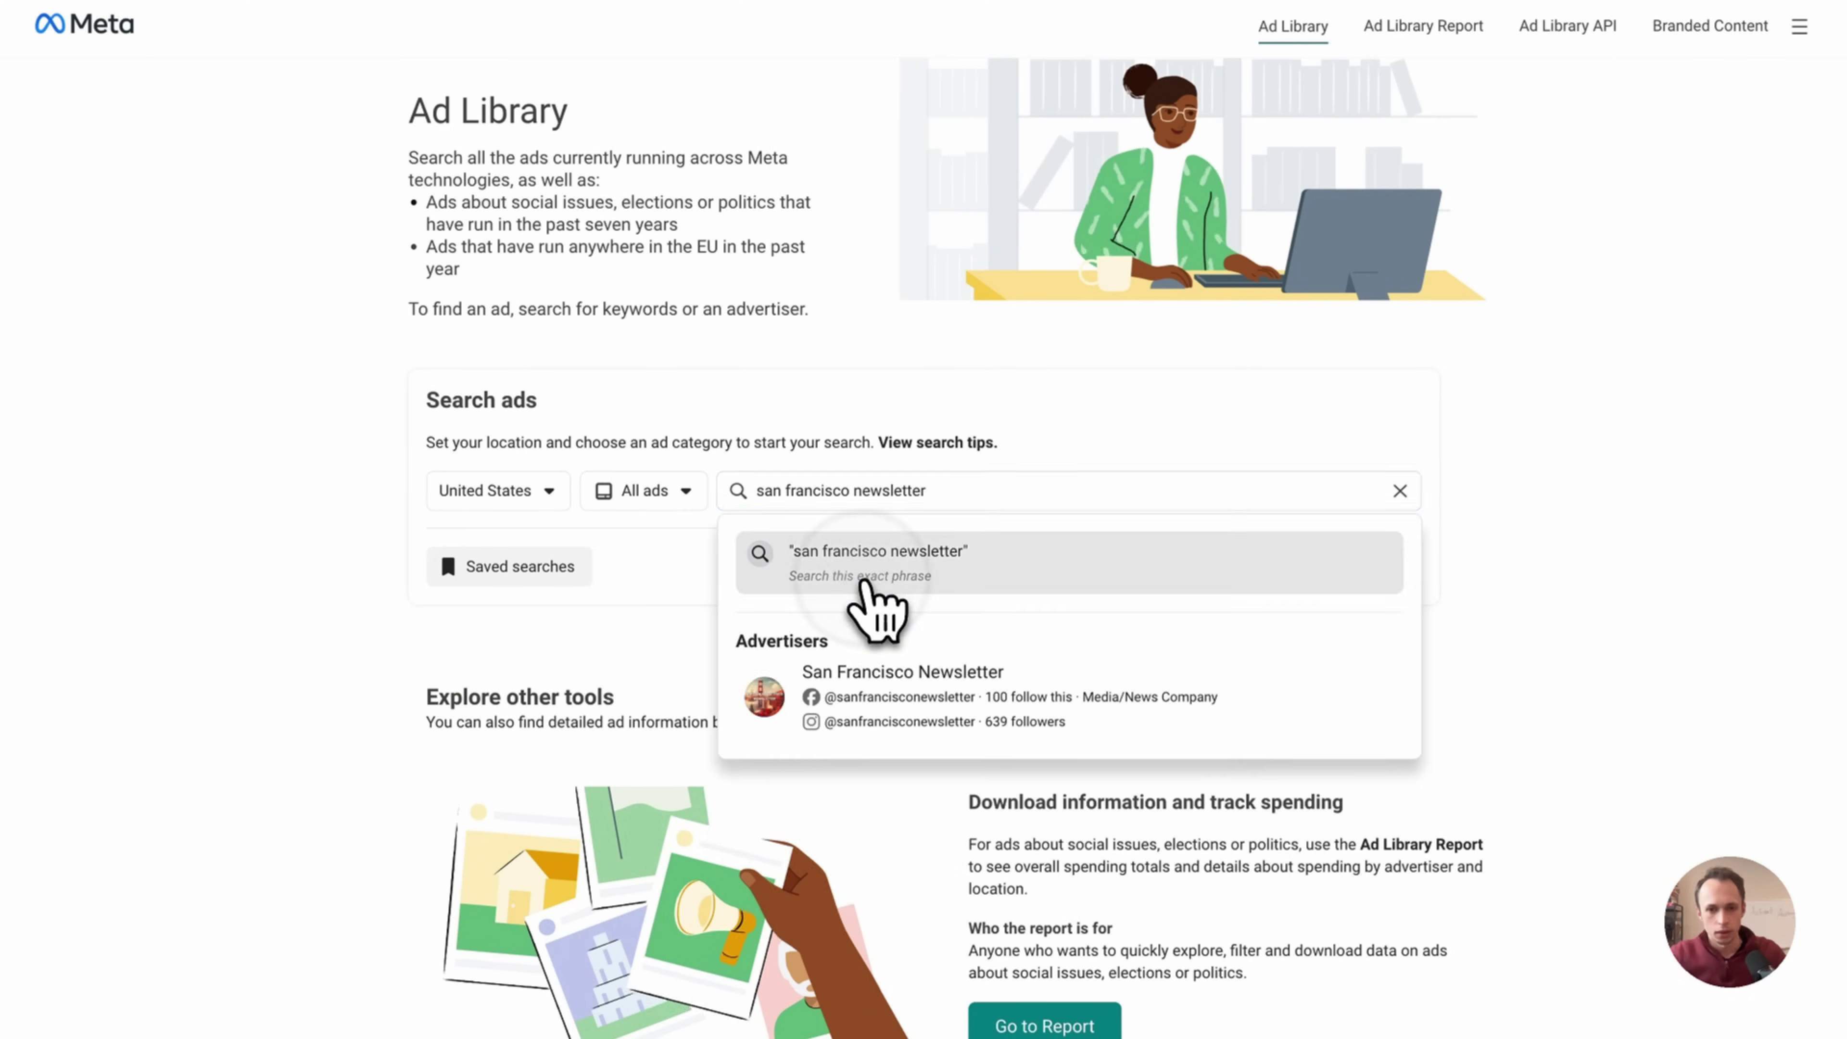
click(869, 579)
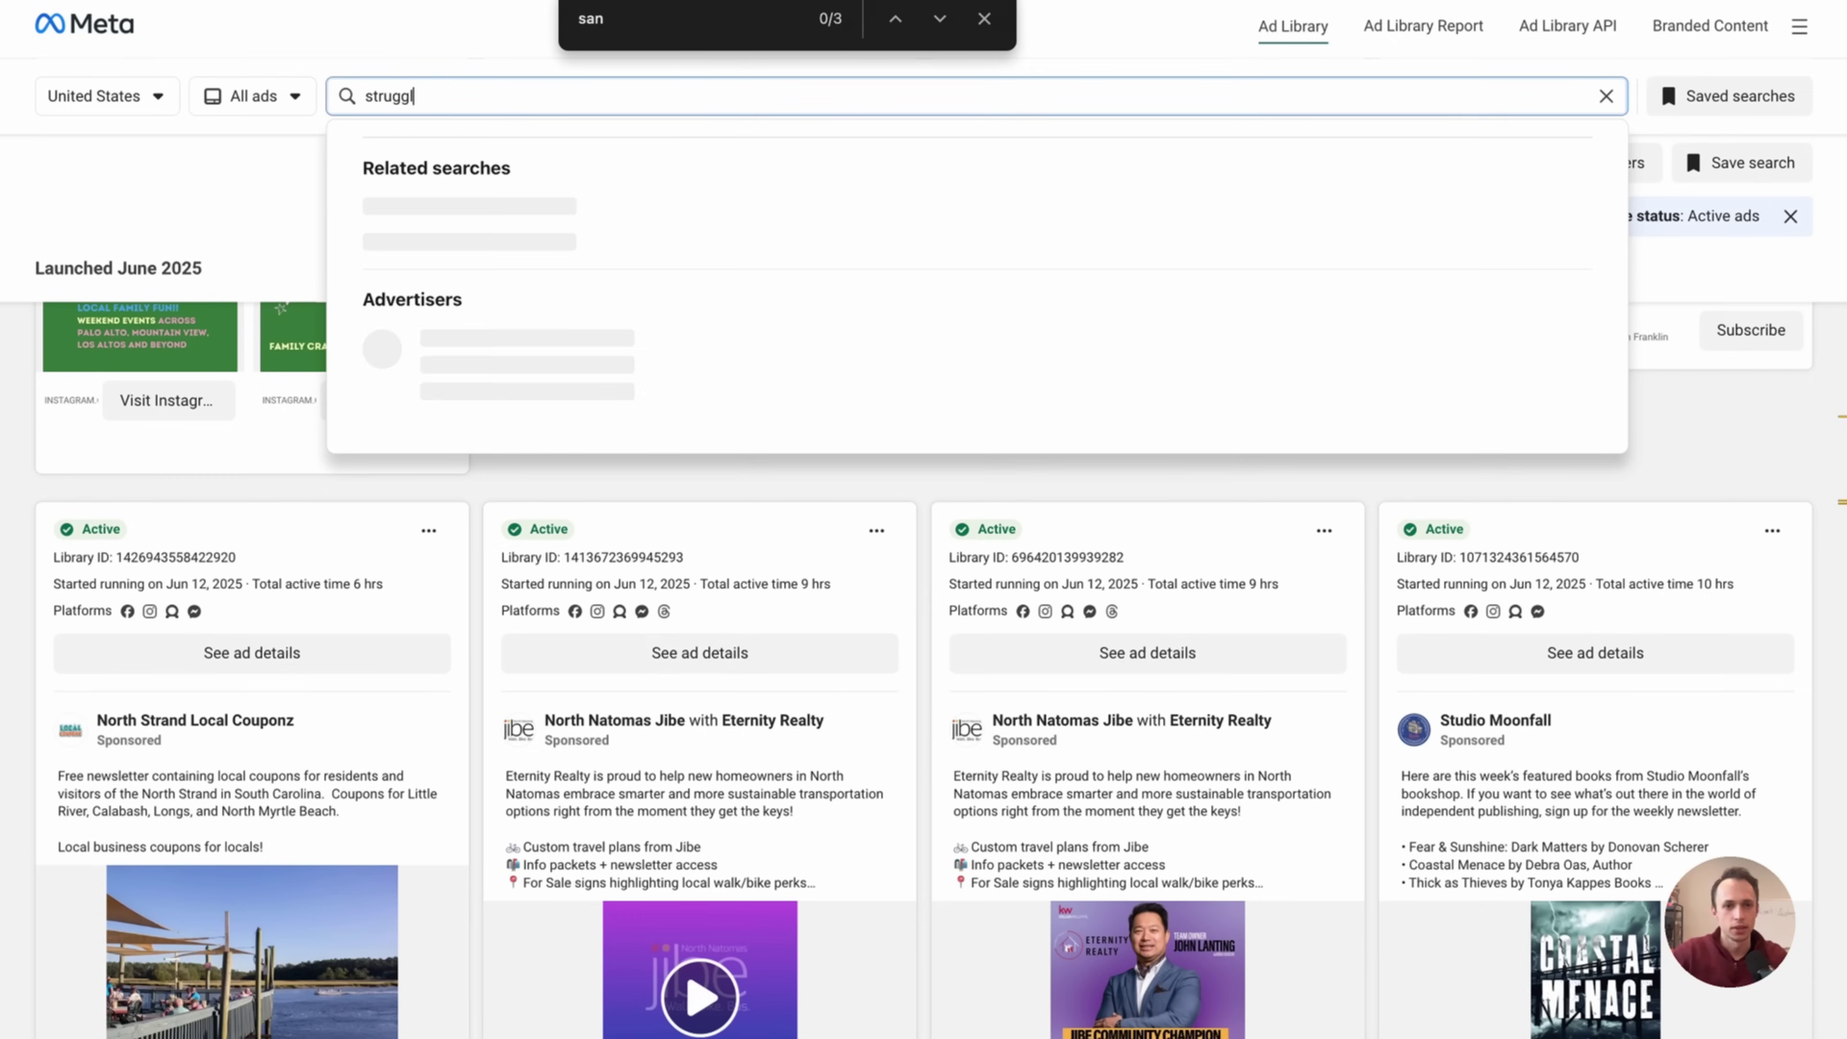
- Search the ad library for "struggling to find things to do in newsletter"
text(ing to find)
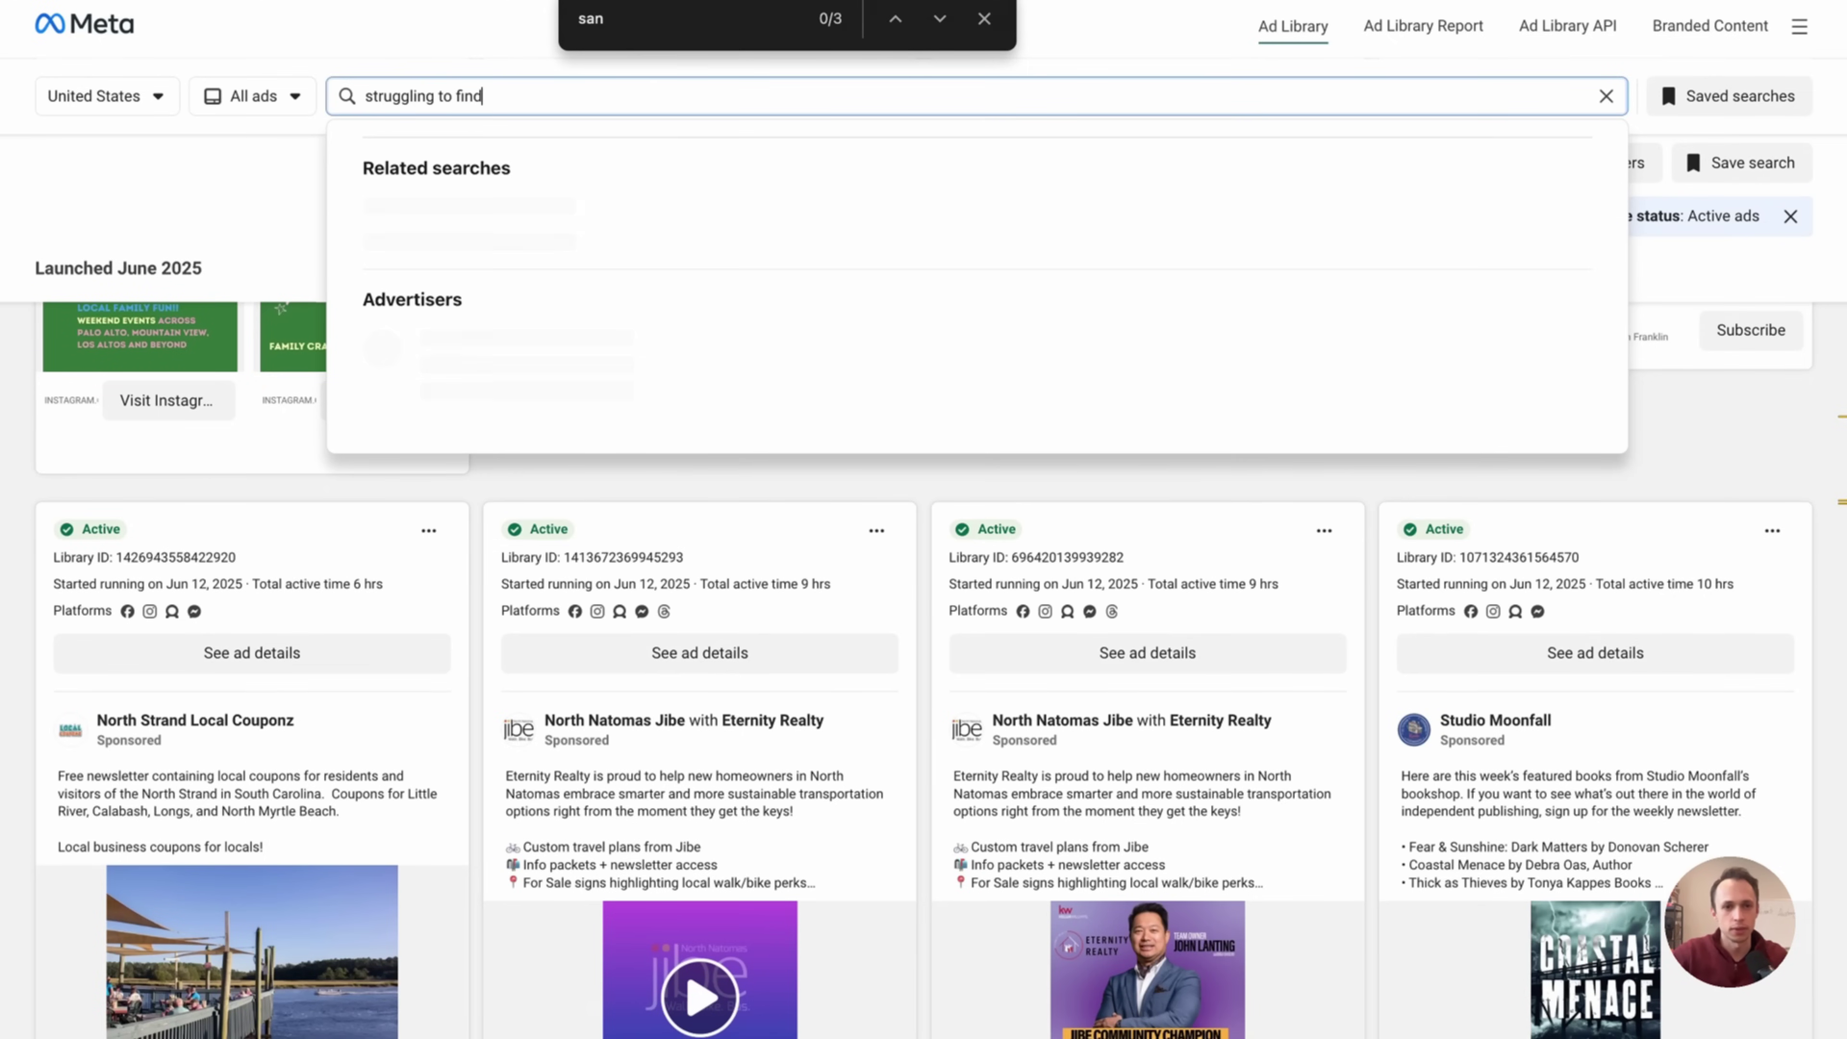
text( things to do in newsletter)
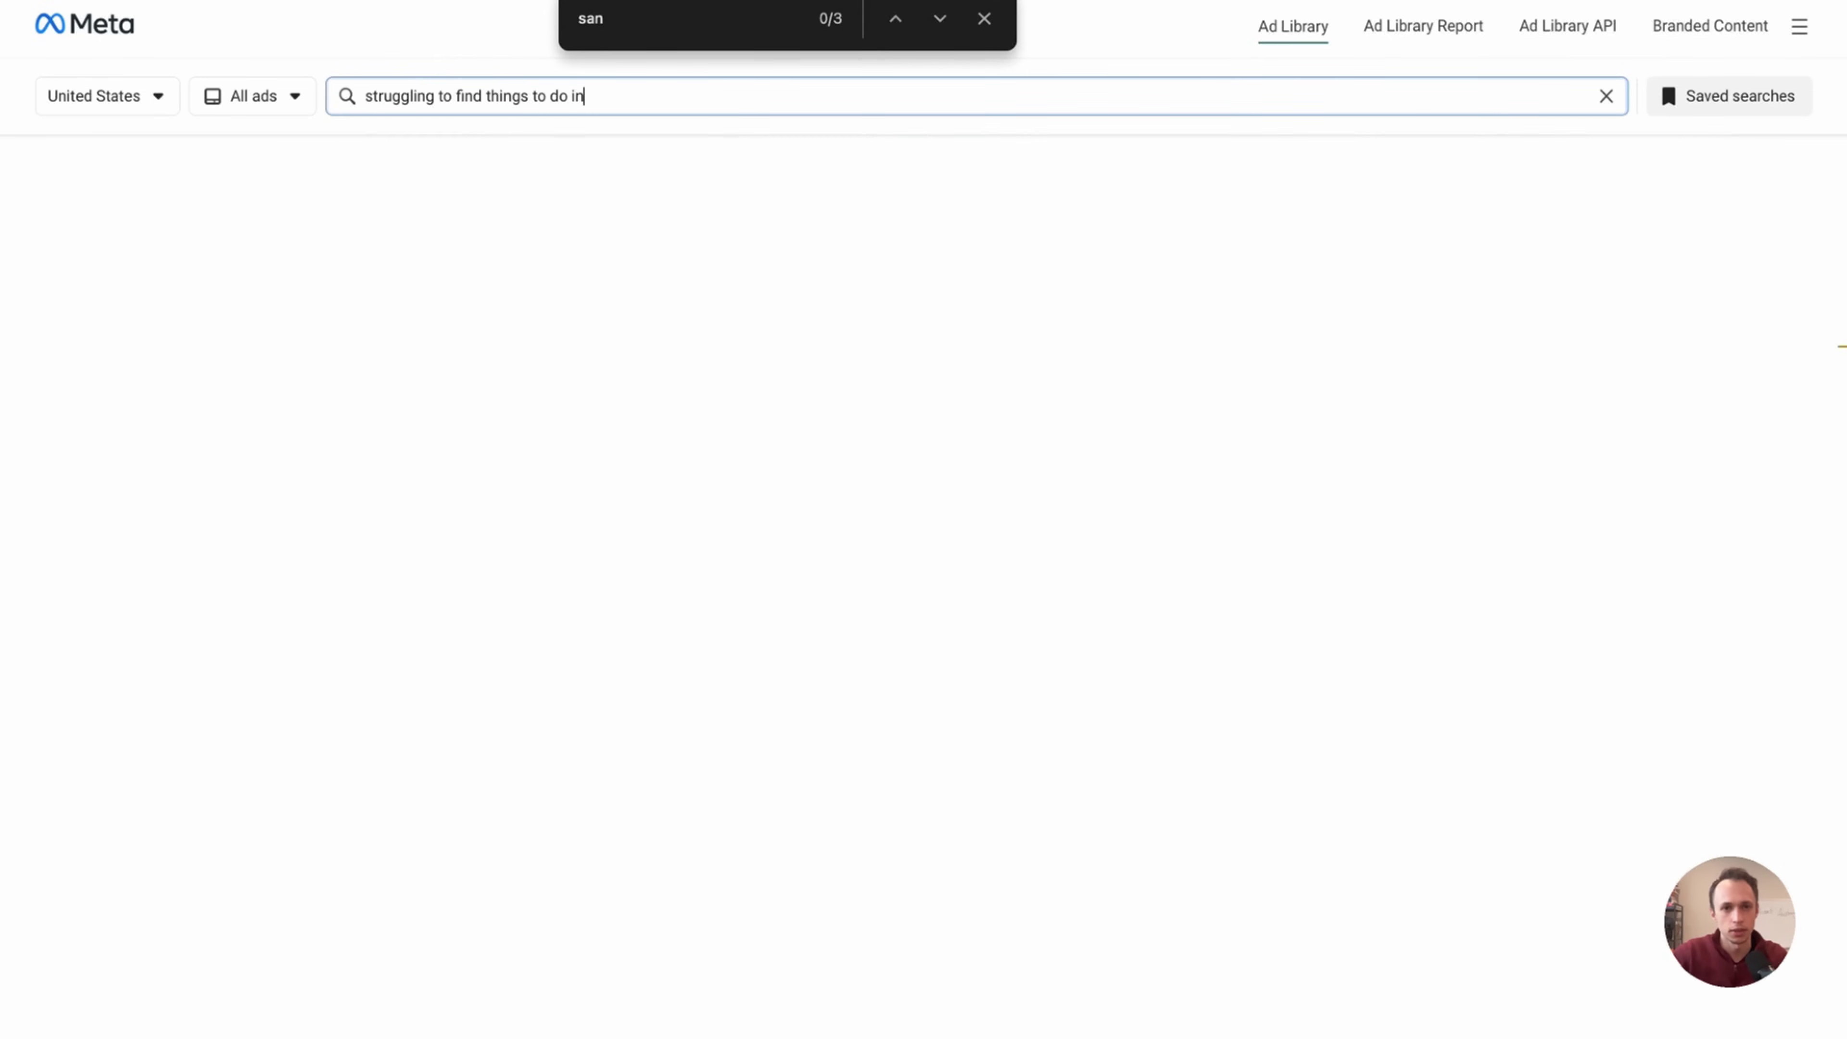
key(Return)
- Examine the local newsletter ads in the search results, comparing their creatives, headlines and start dates
scroll(1163, 669, down, 1)
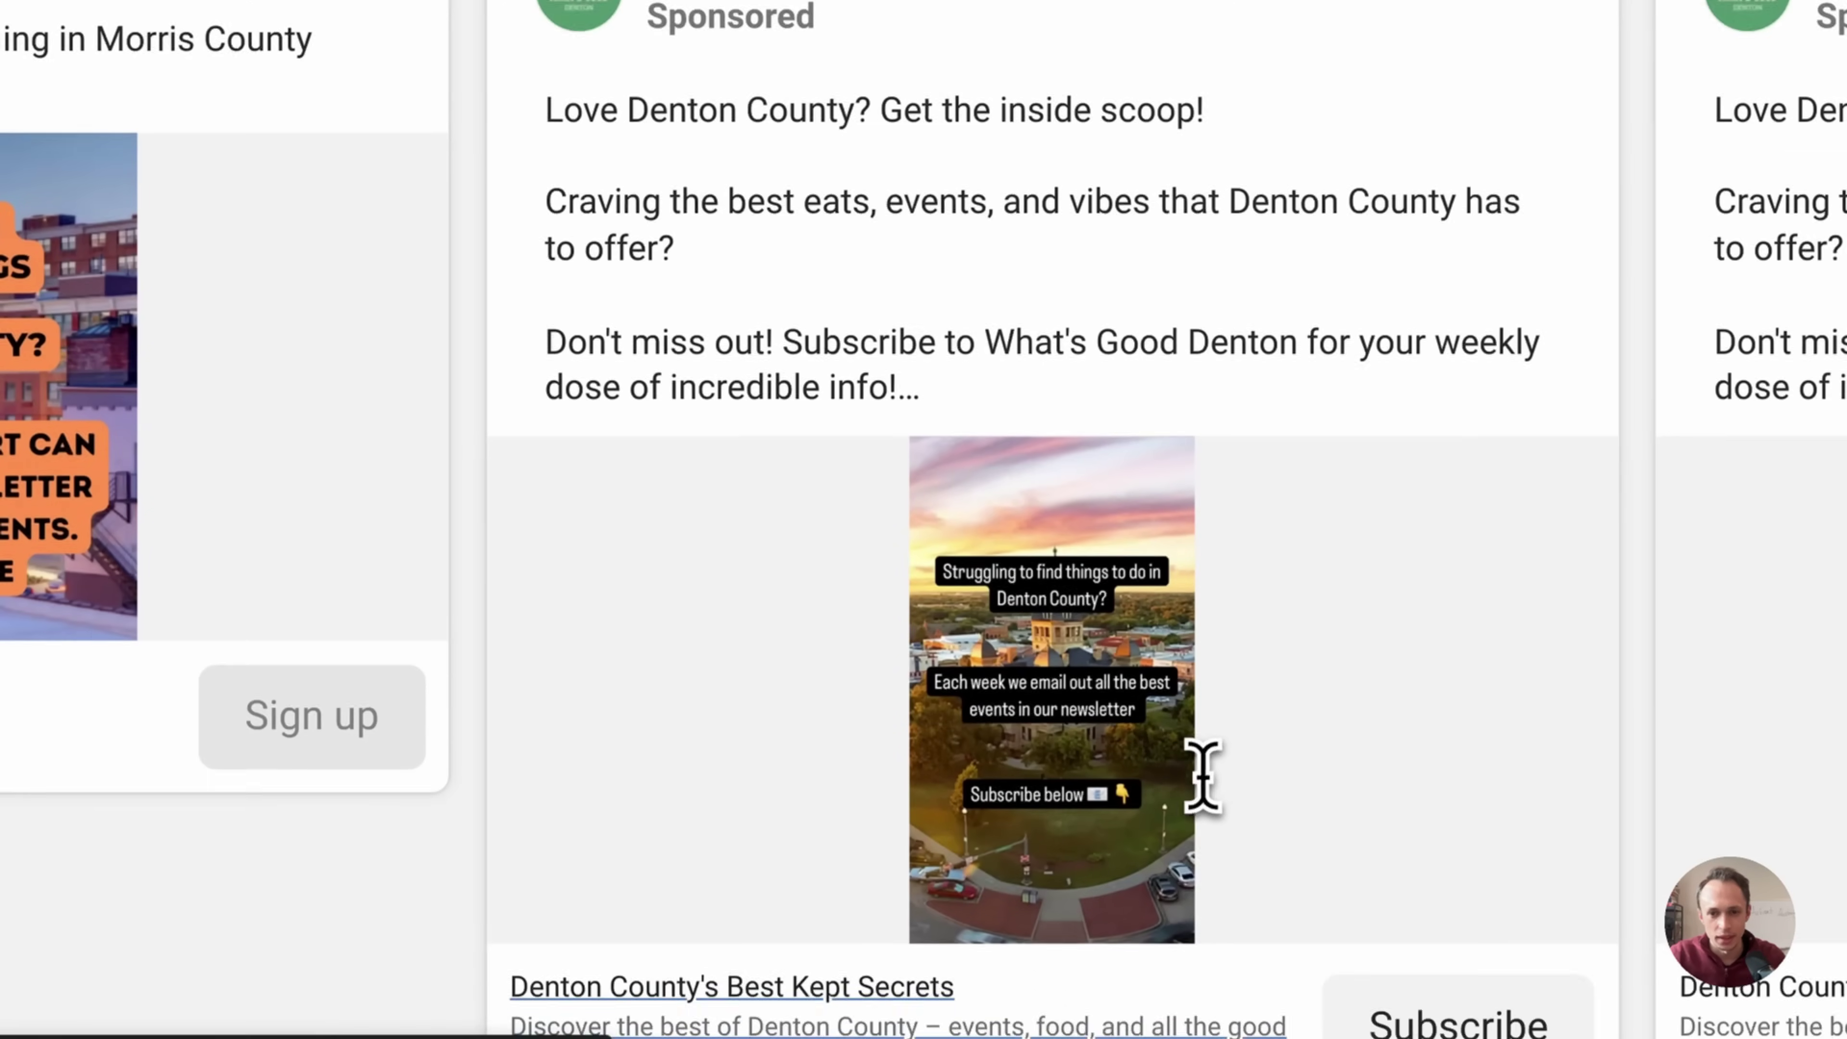
scroll(1202, 837, down, 1)
scroll(1173, 805, up, 1)
scroll(1156, 579, up, 1)
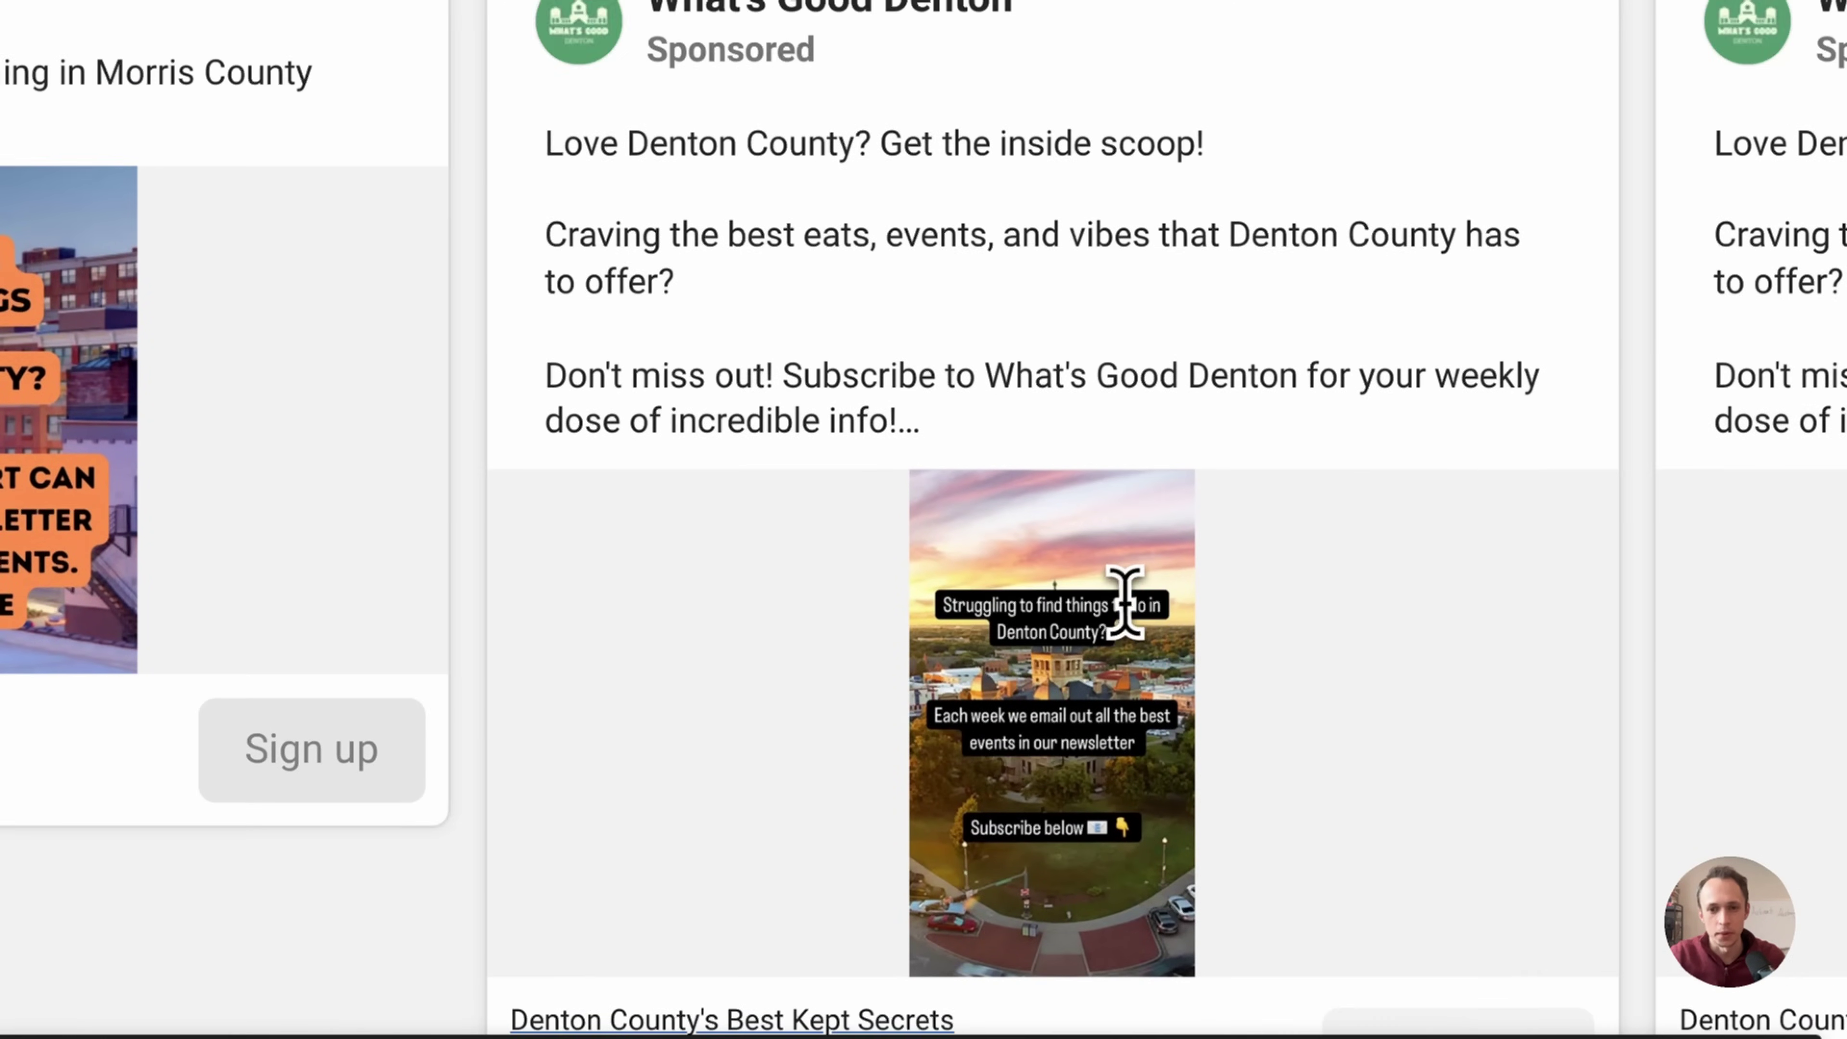
scroll(1118, 606, down, 10)
scroll(1097, 691, down, 10)
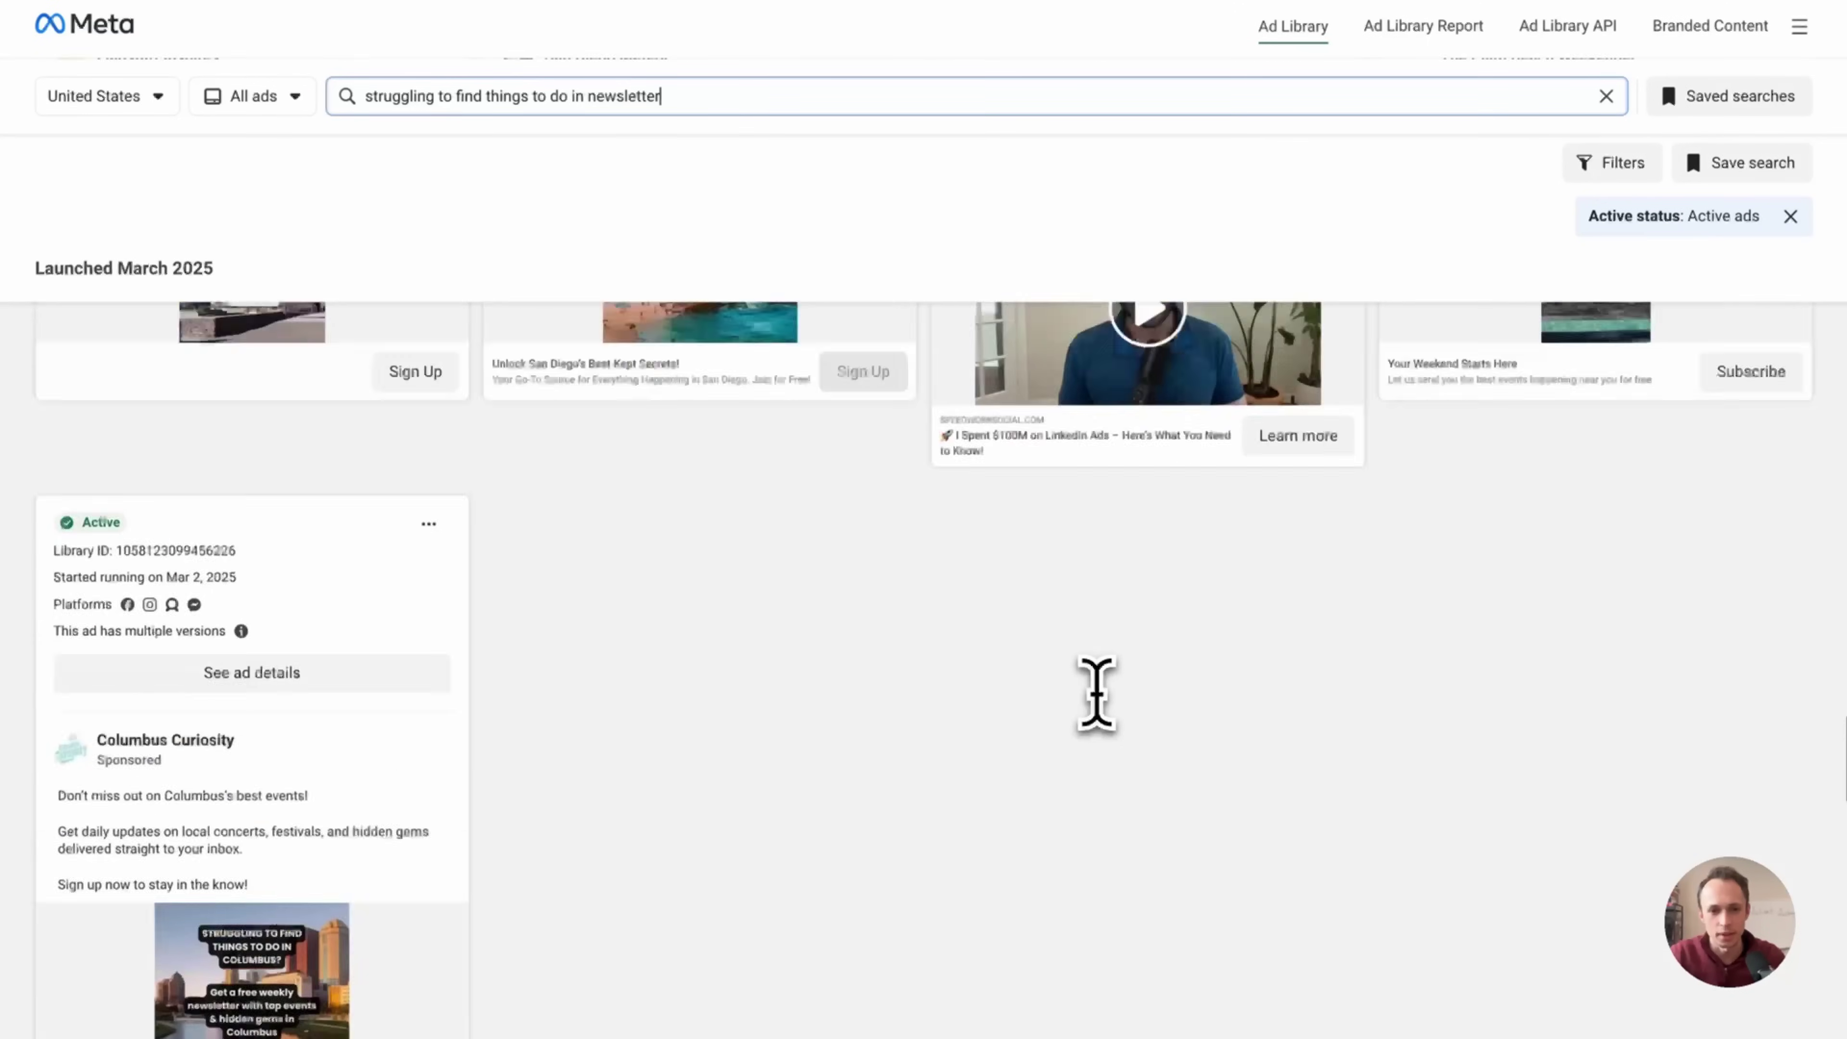
scroll(1096, 691, up, 4)
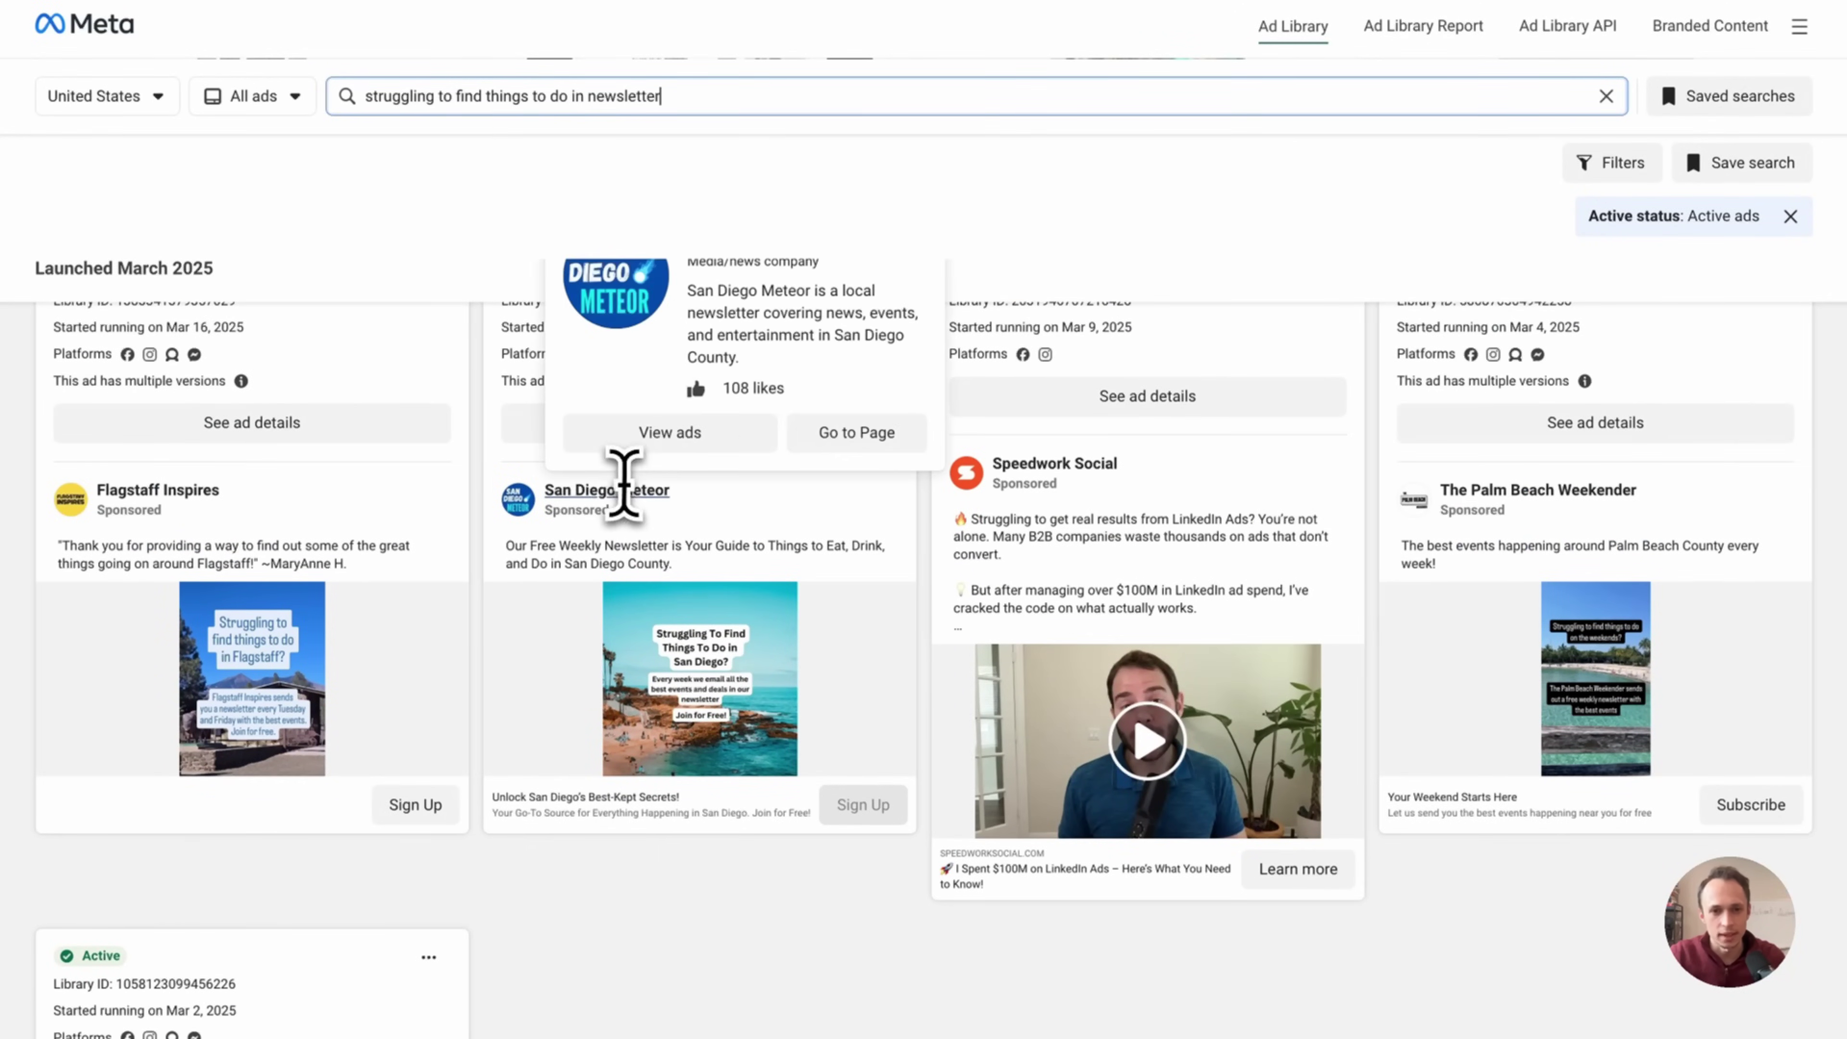
scroll(511, 693, down, 7)
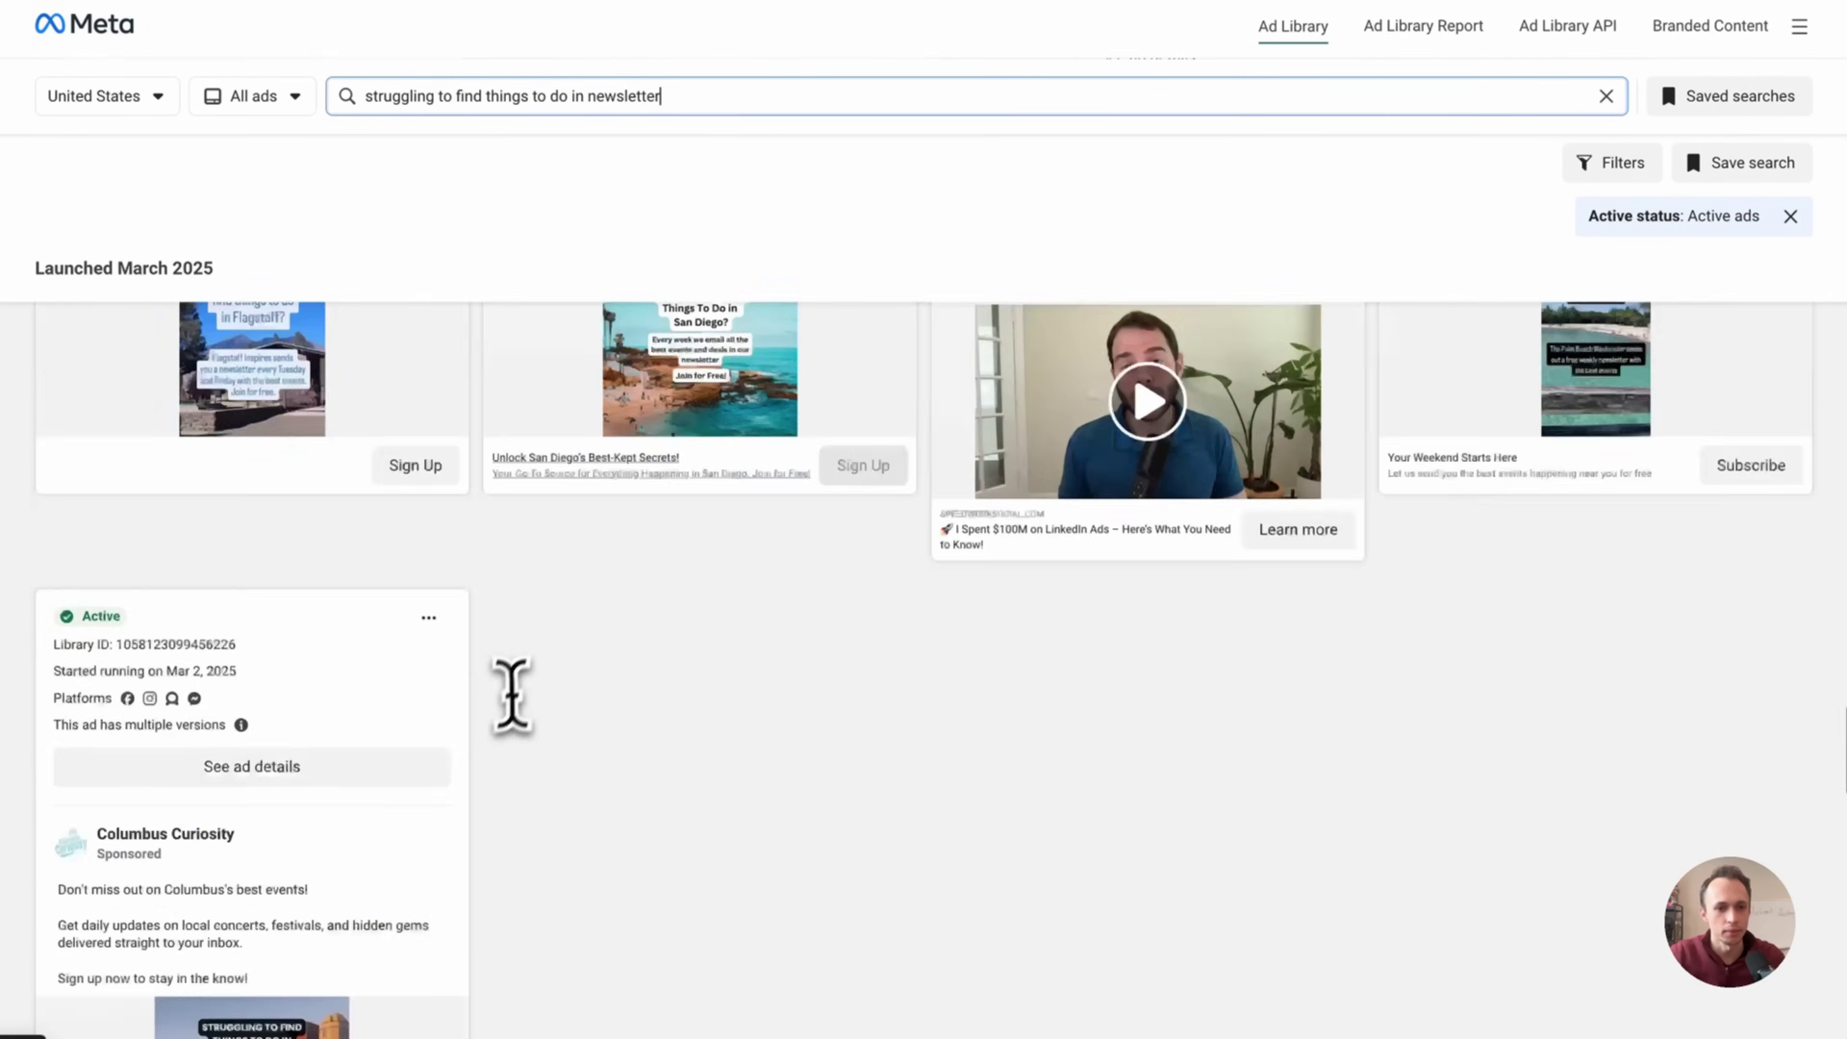
scroll(501, 712, up, 11)
scroll(502, 713, down, 15)
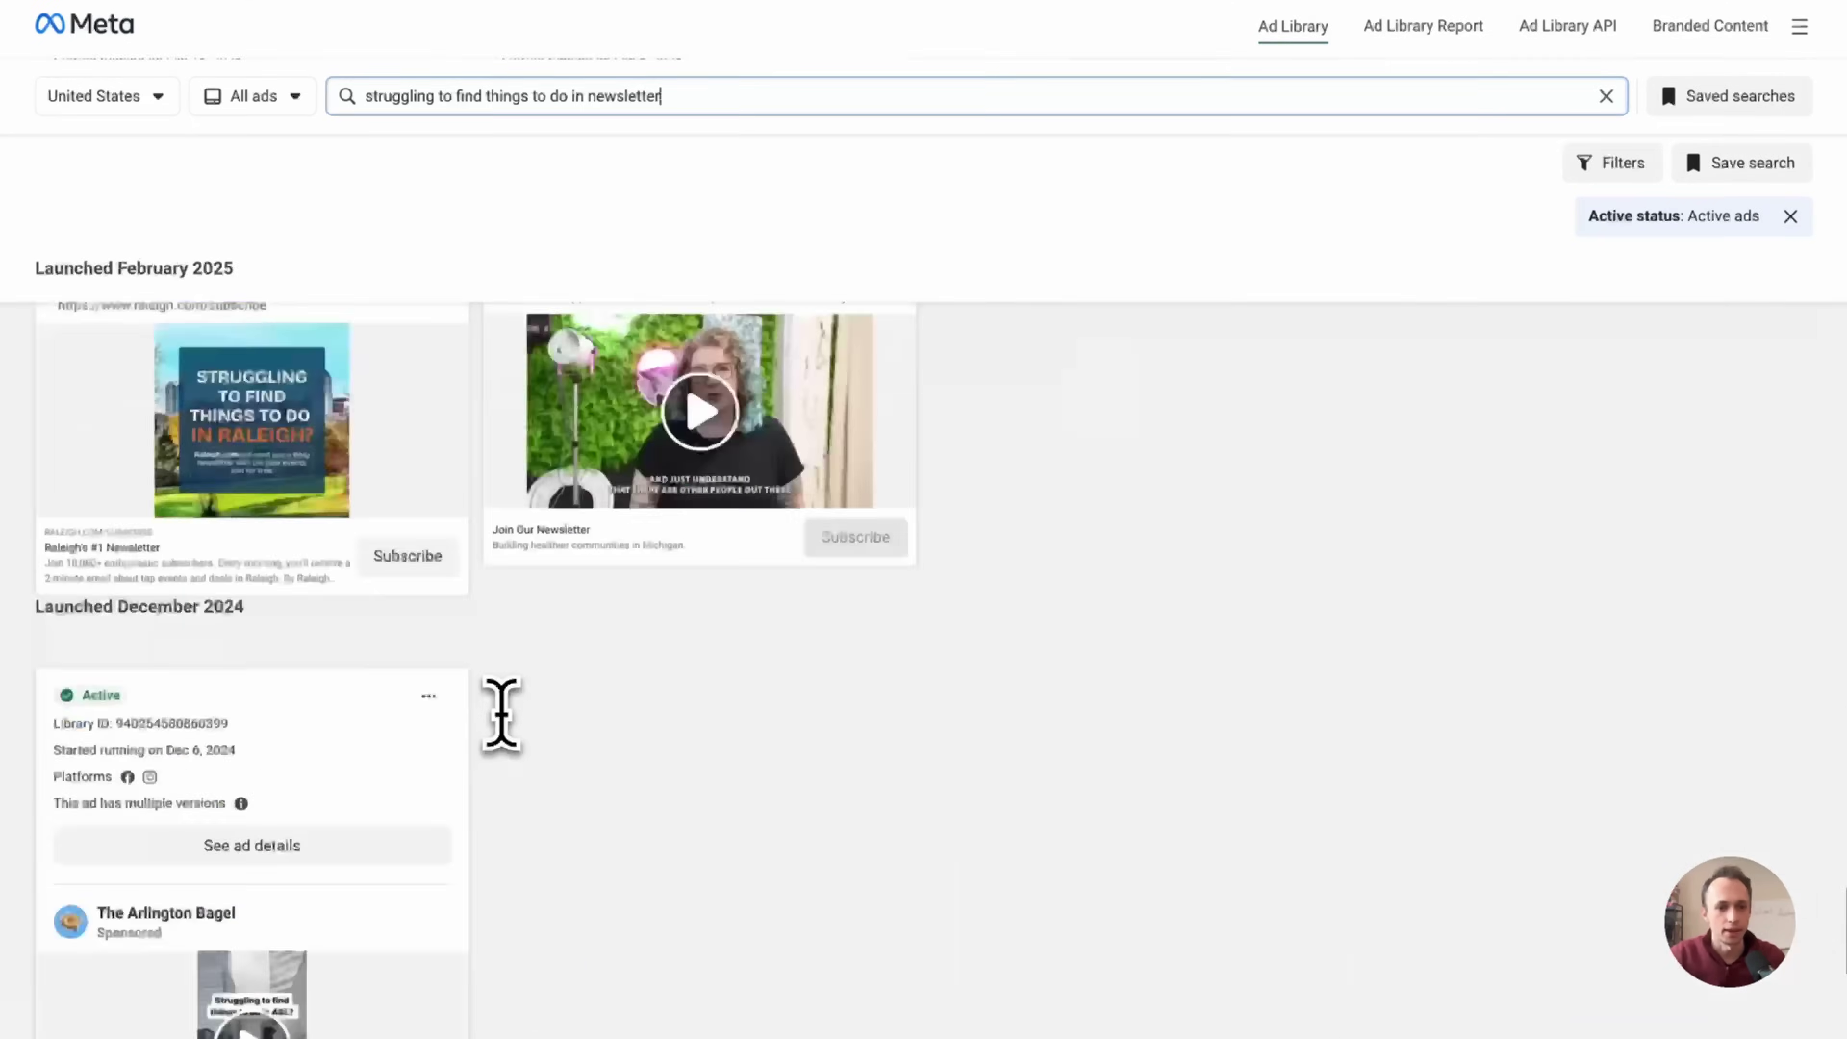
scroll(291, 670, up, 8)
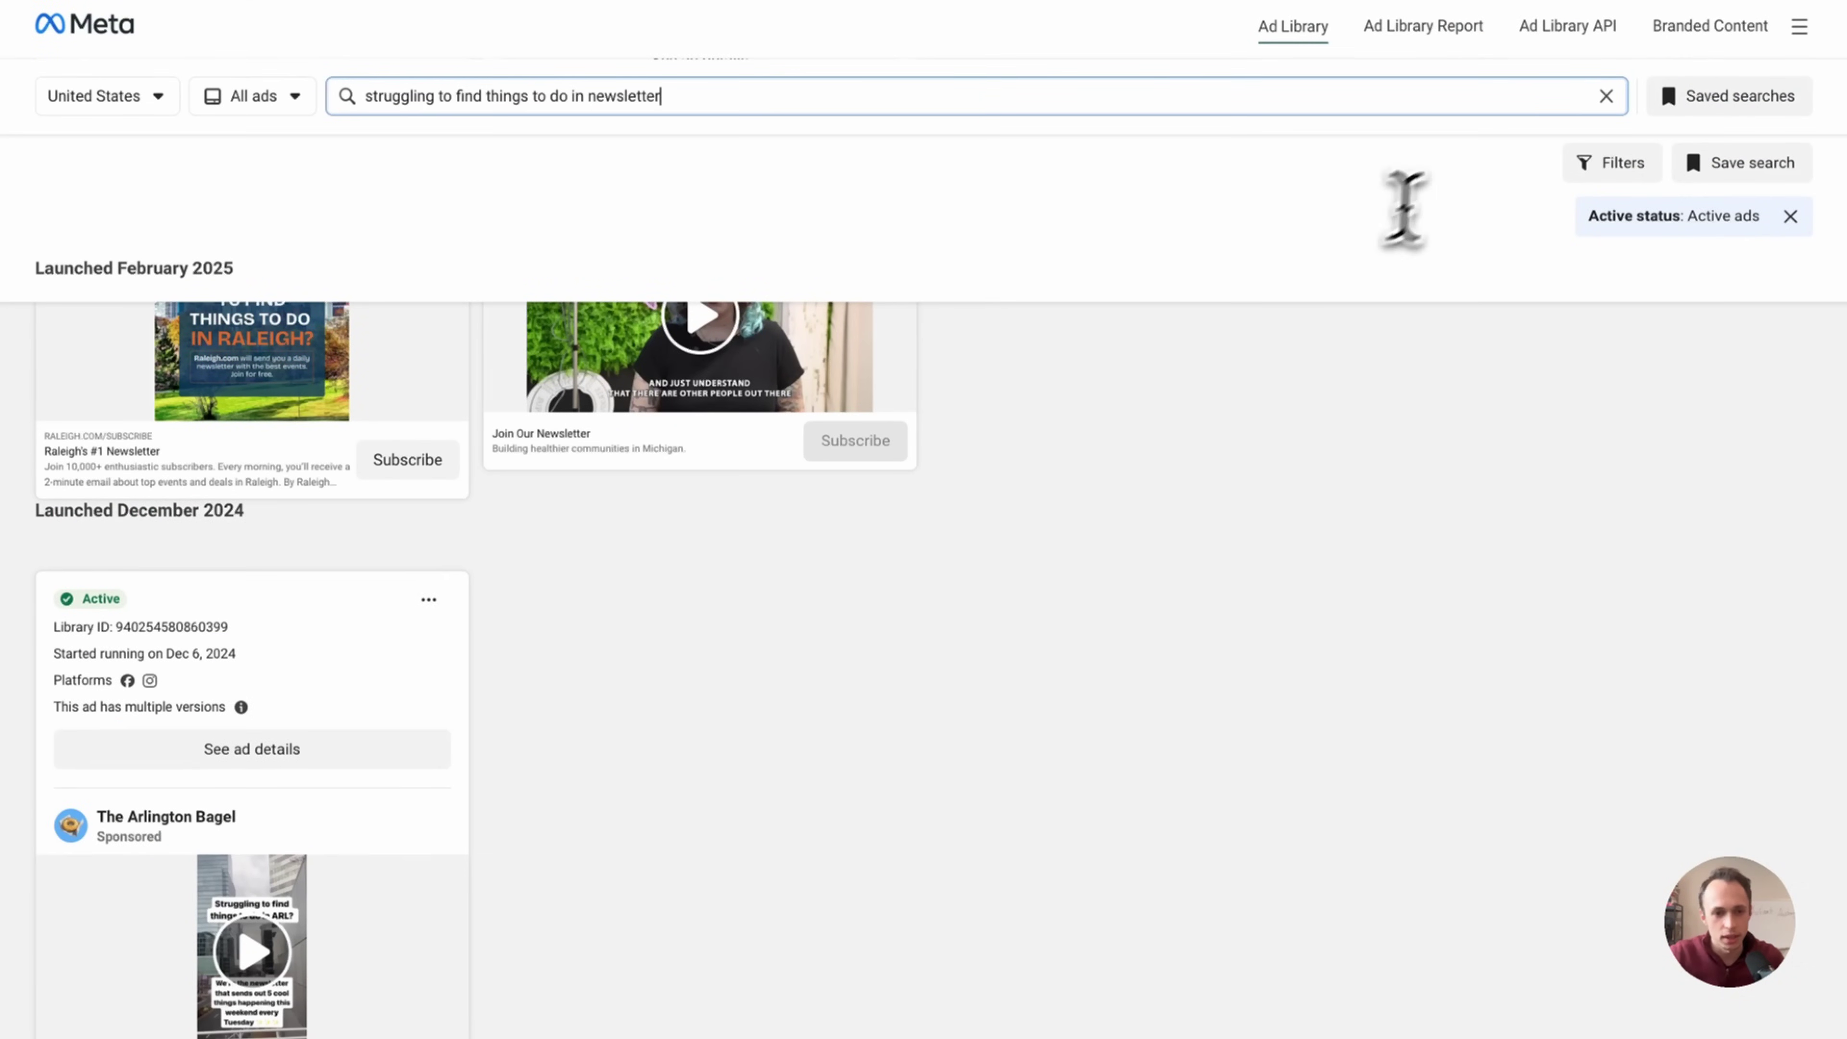
- Filter the active ads to those with impressions on or before May 22, 2025
click(1616, 169)
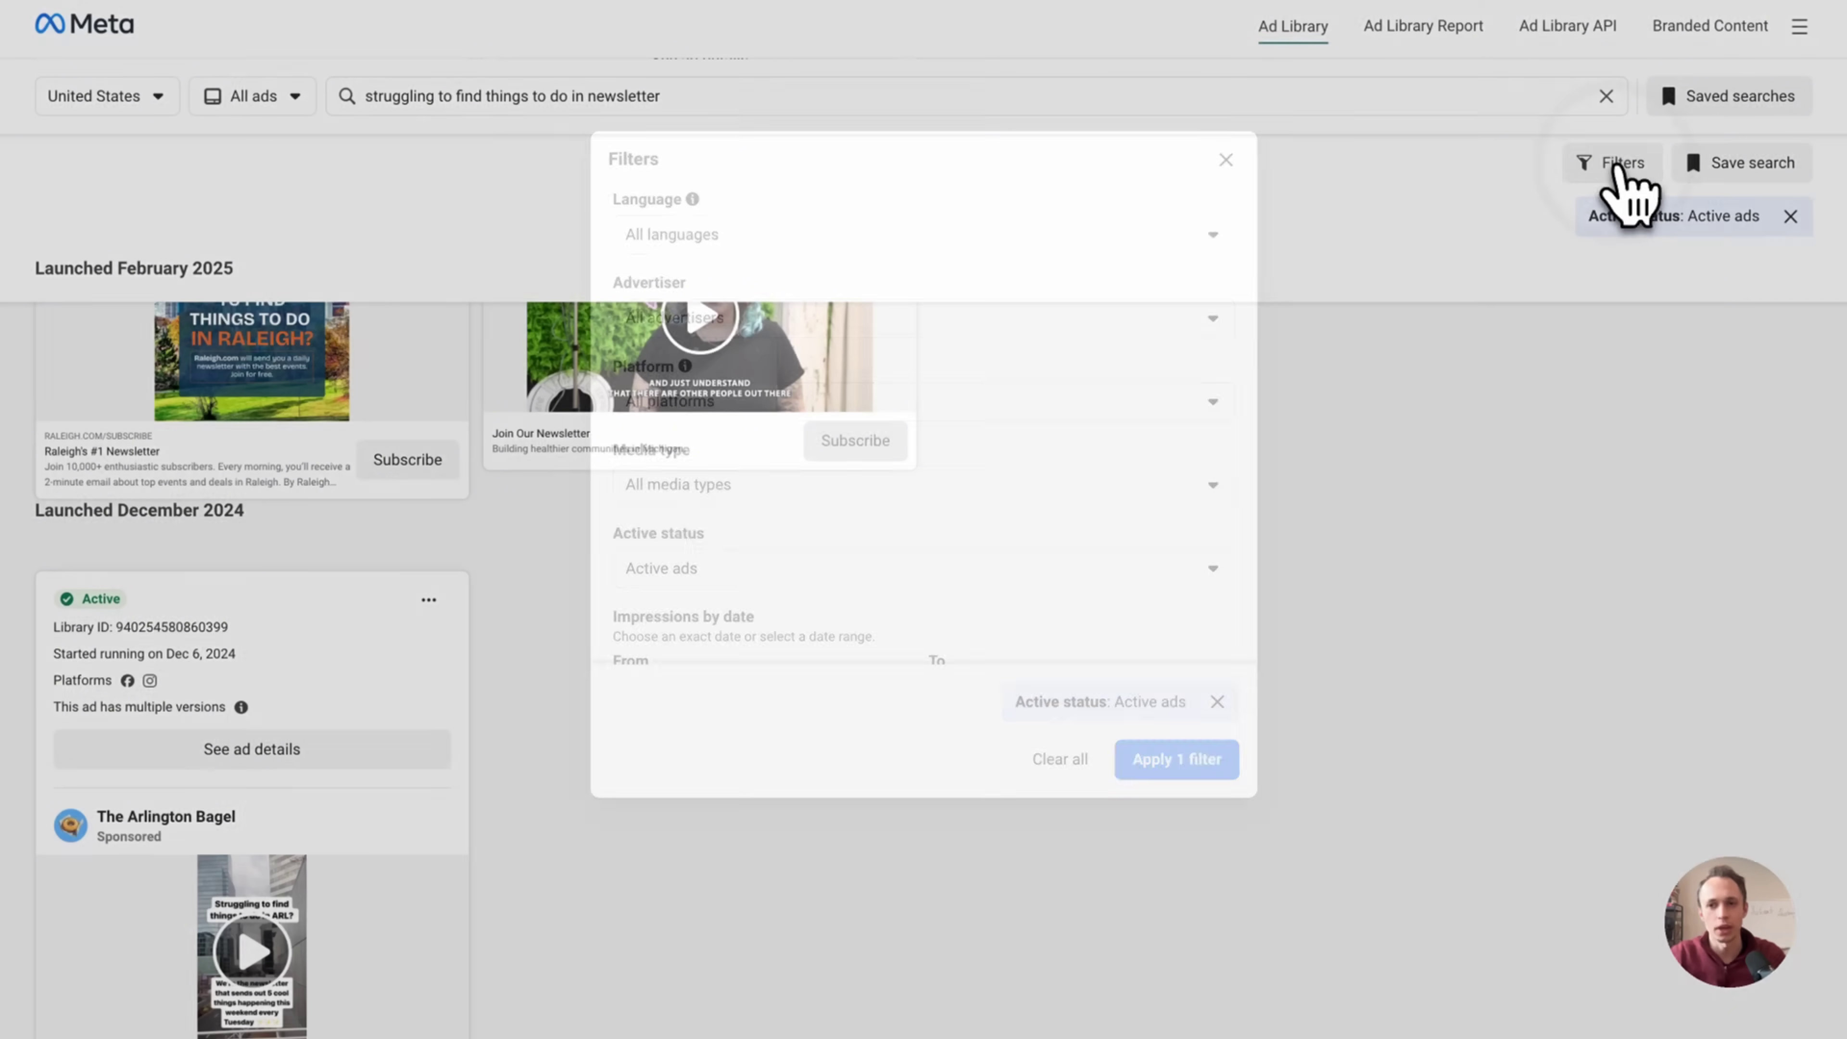
scroll(1195, 413, down, 3)
click(1018, 622)
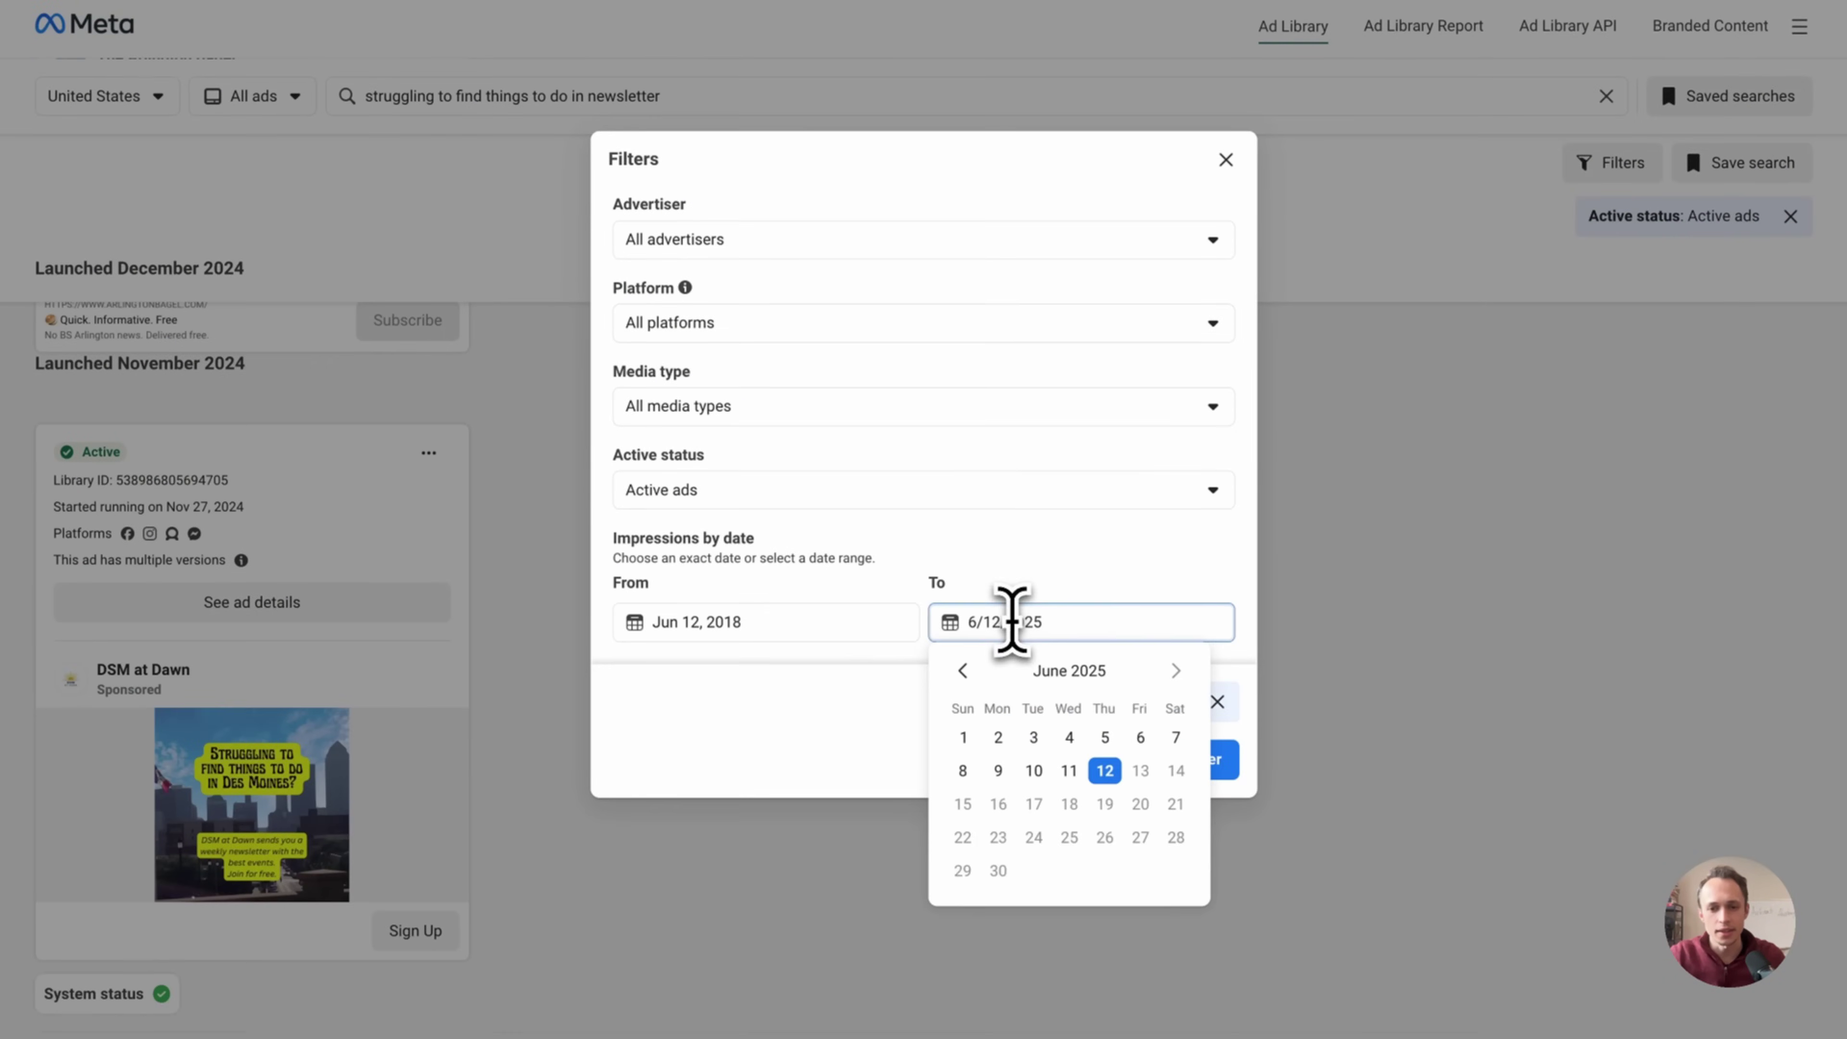
click(963, 670)
click(1104, 837)
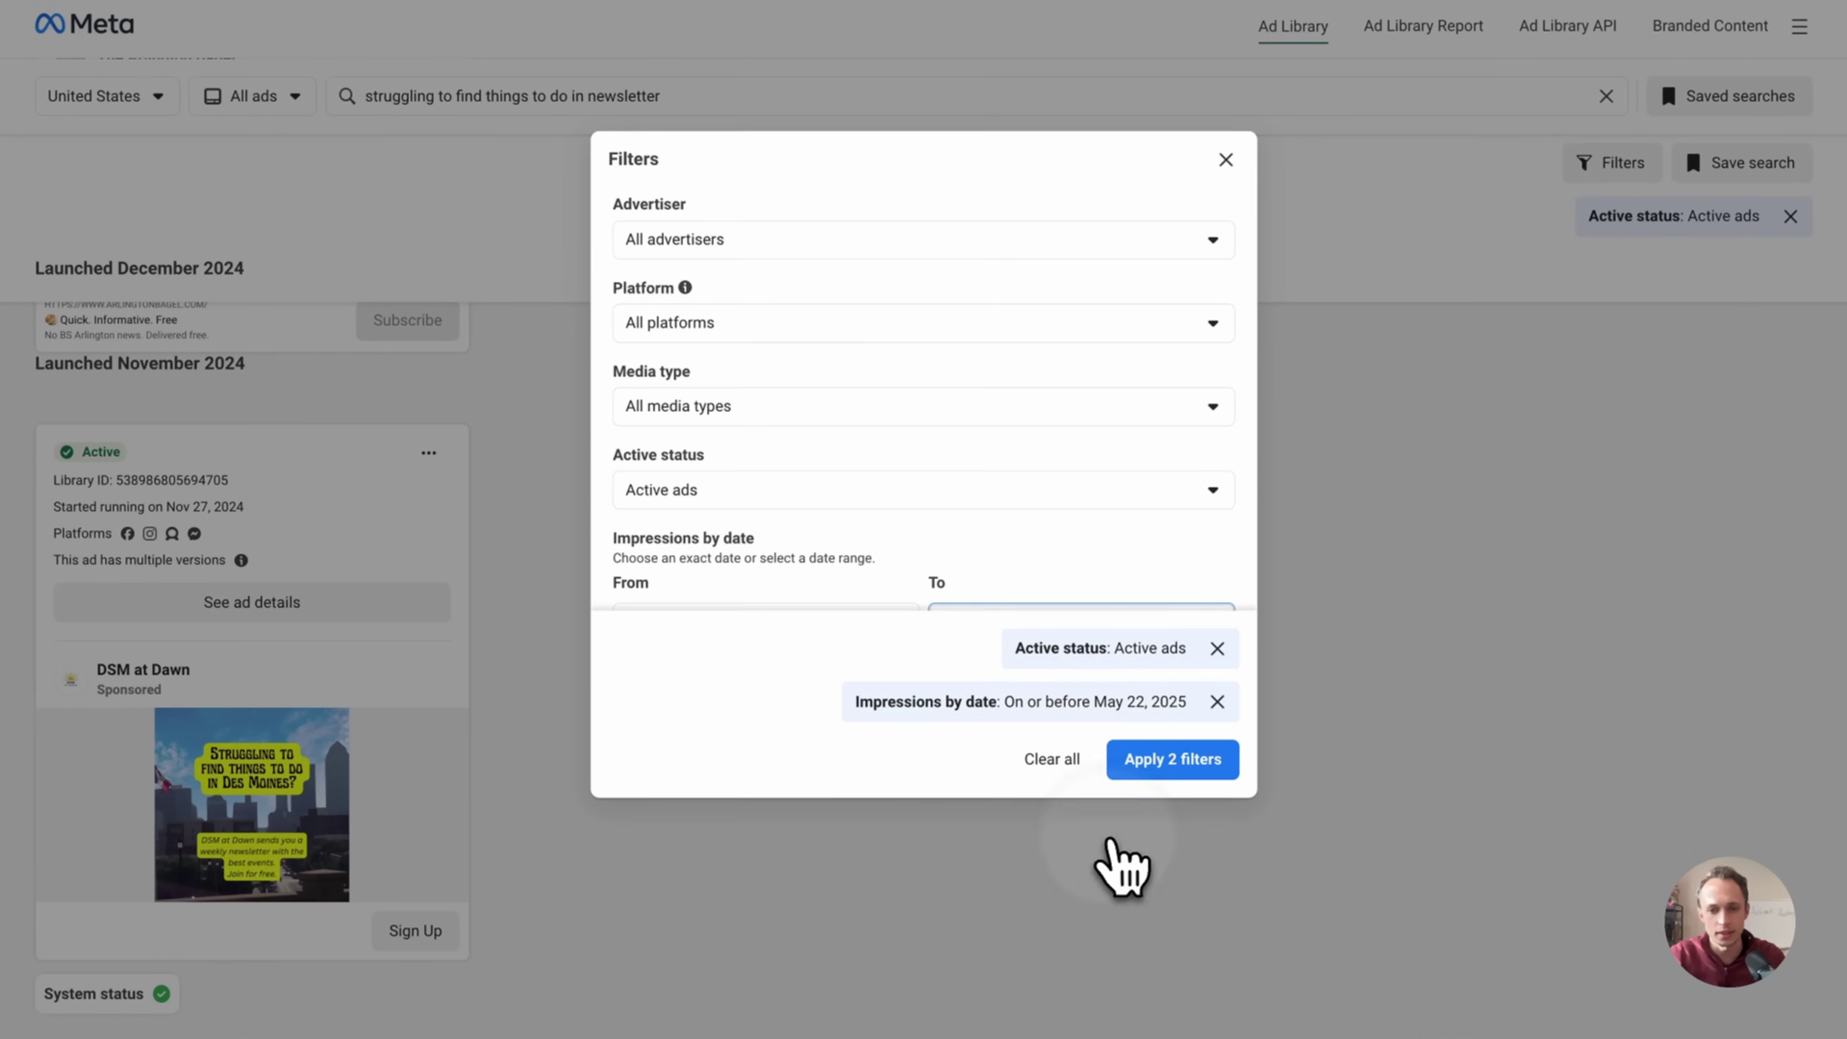
scroll(1051, 577, down, 1)
click(1038, 568)
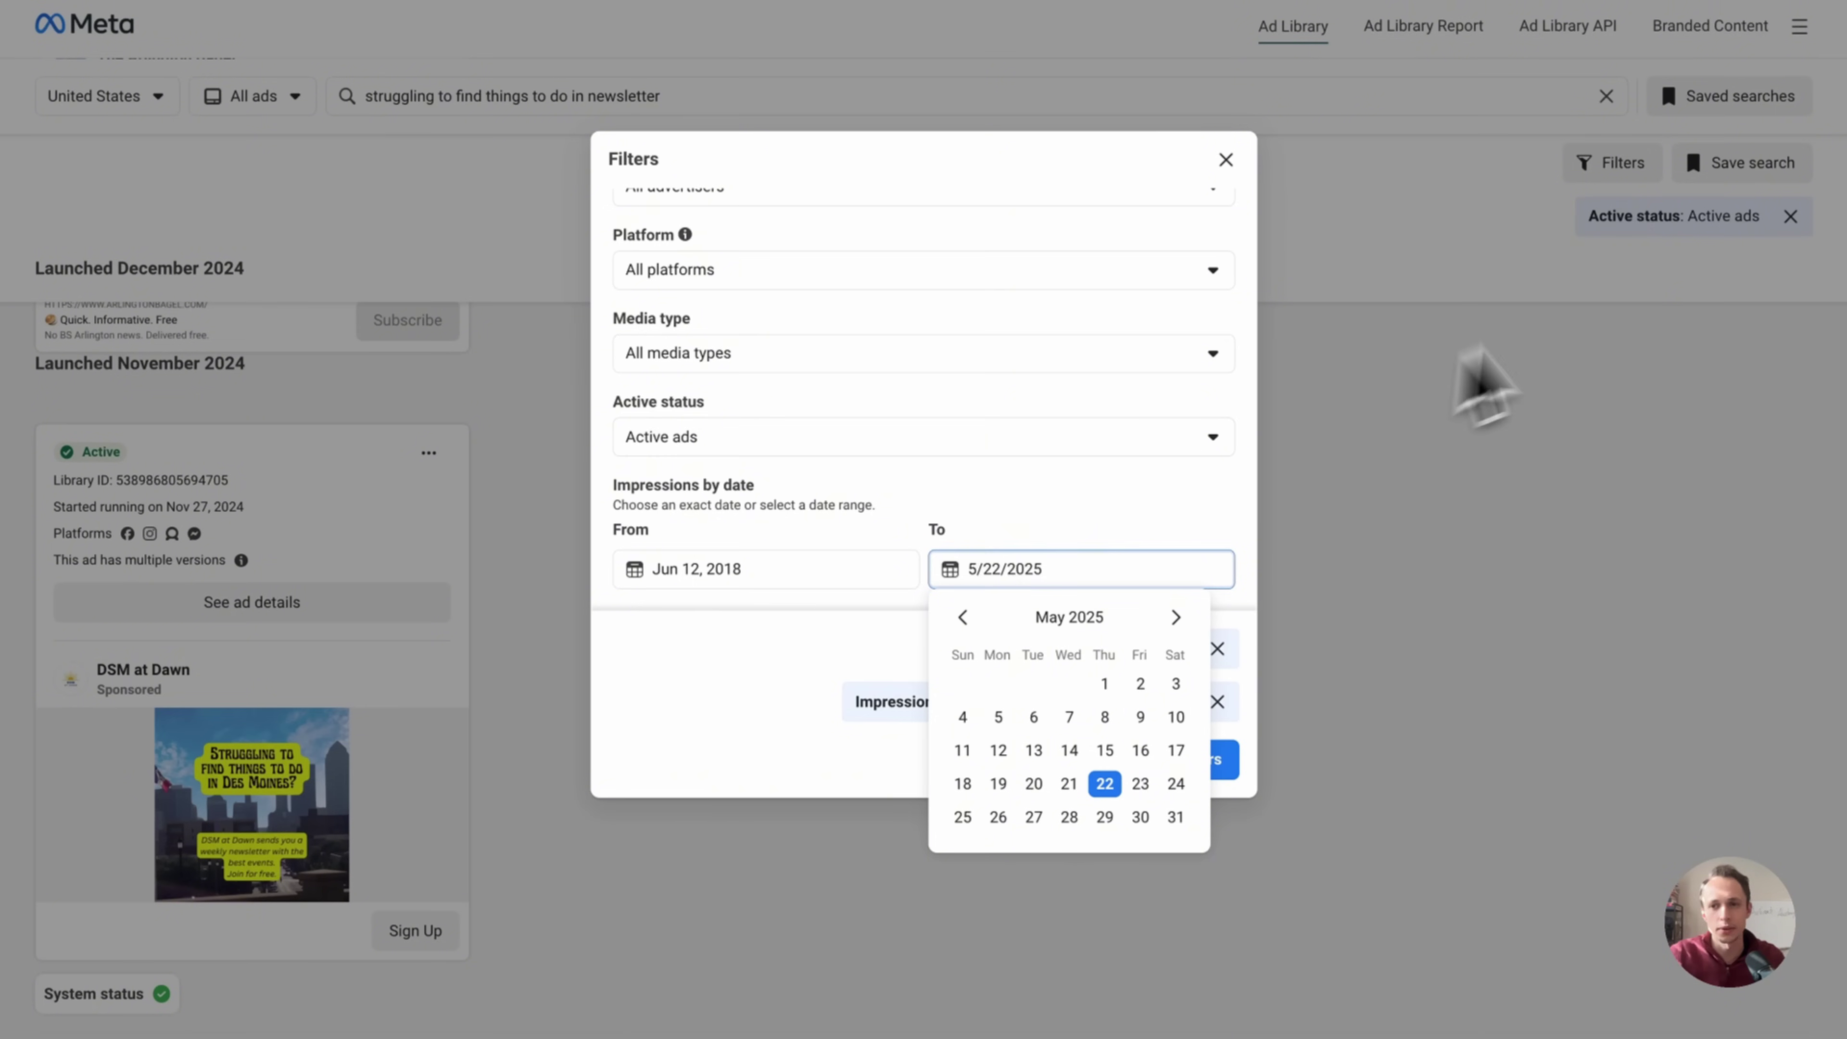
click(1028, 551)
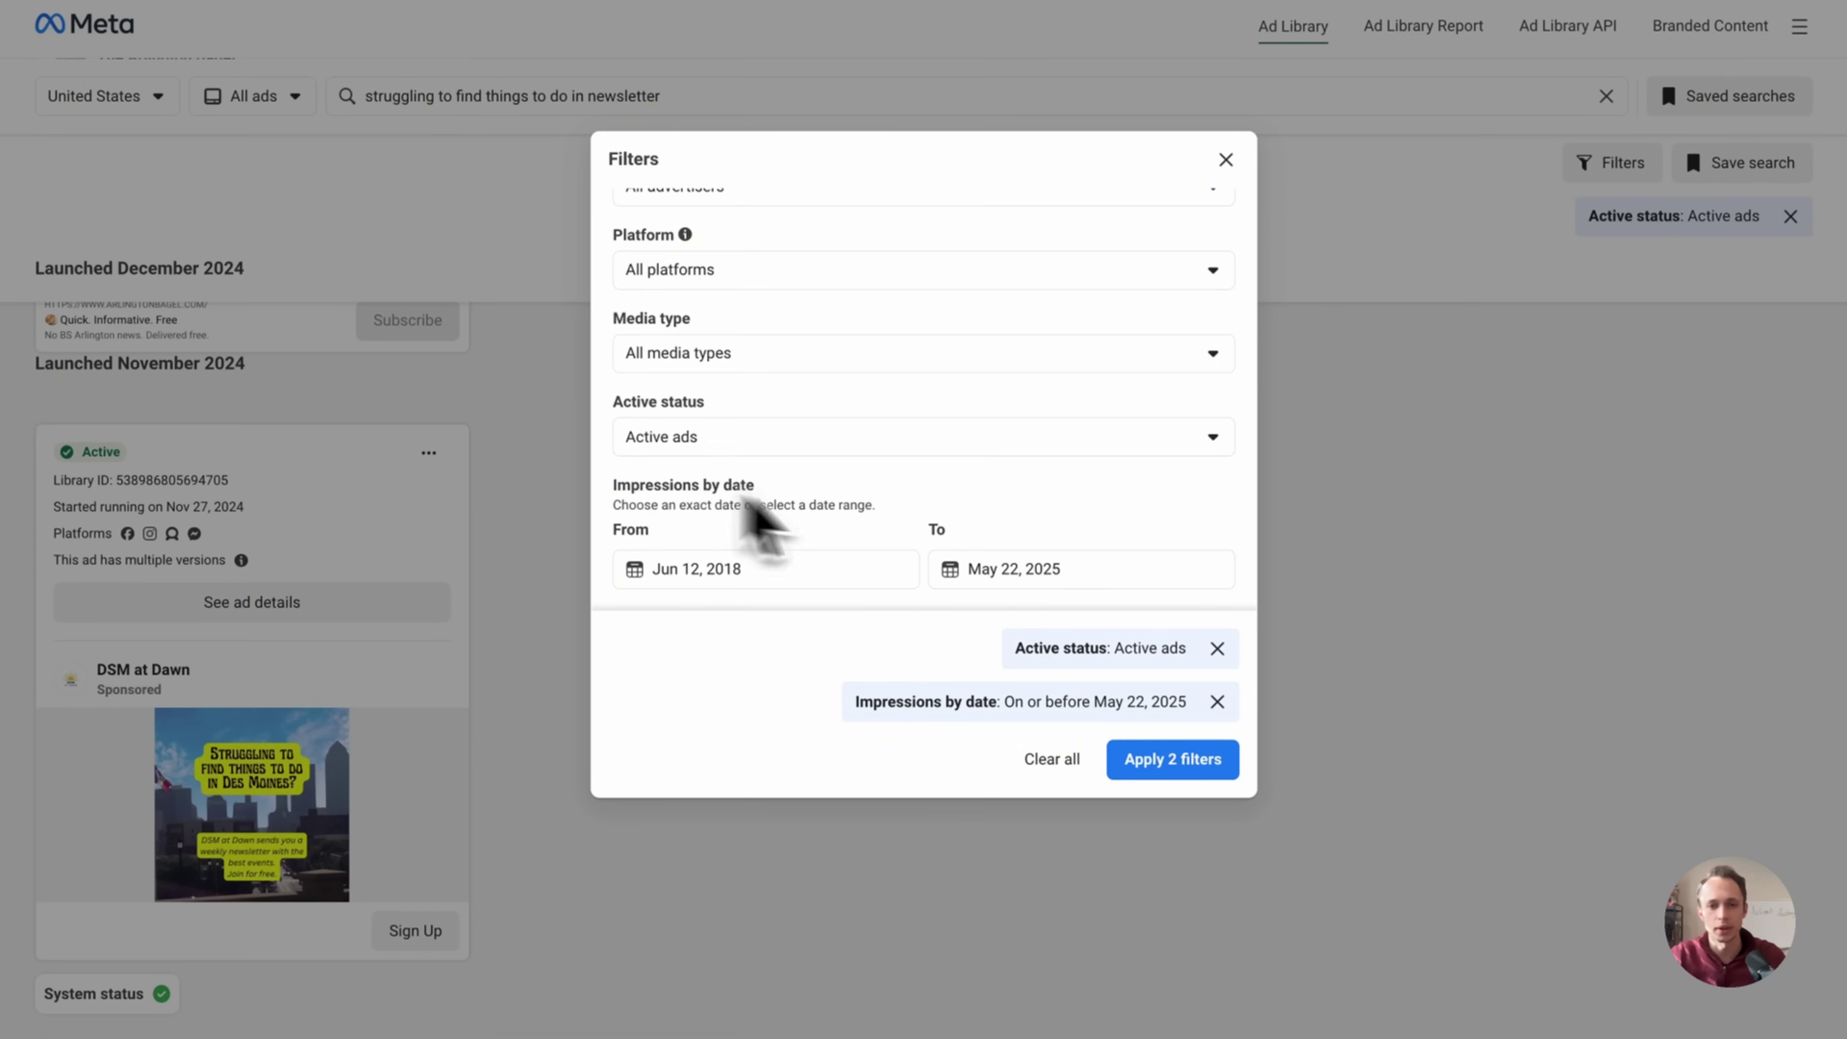
click(1013, 564)
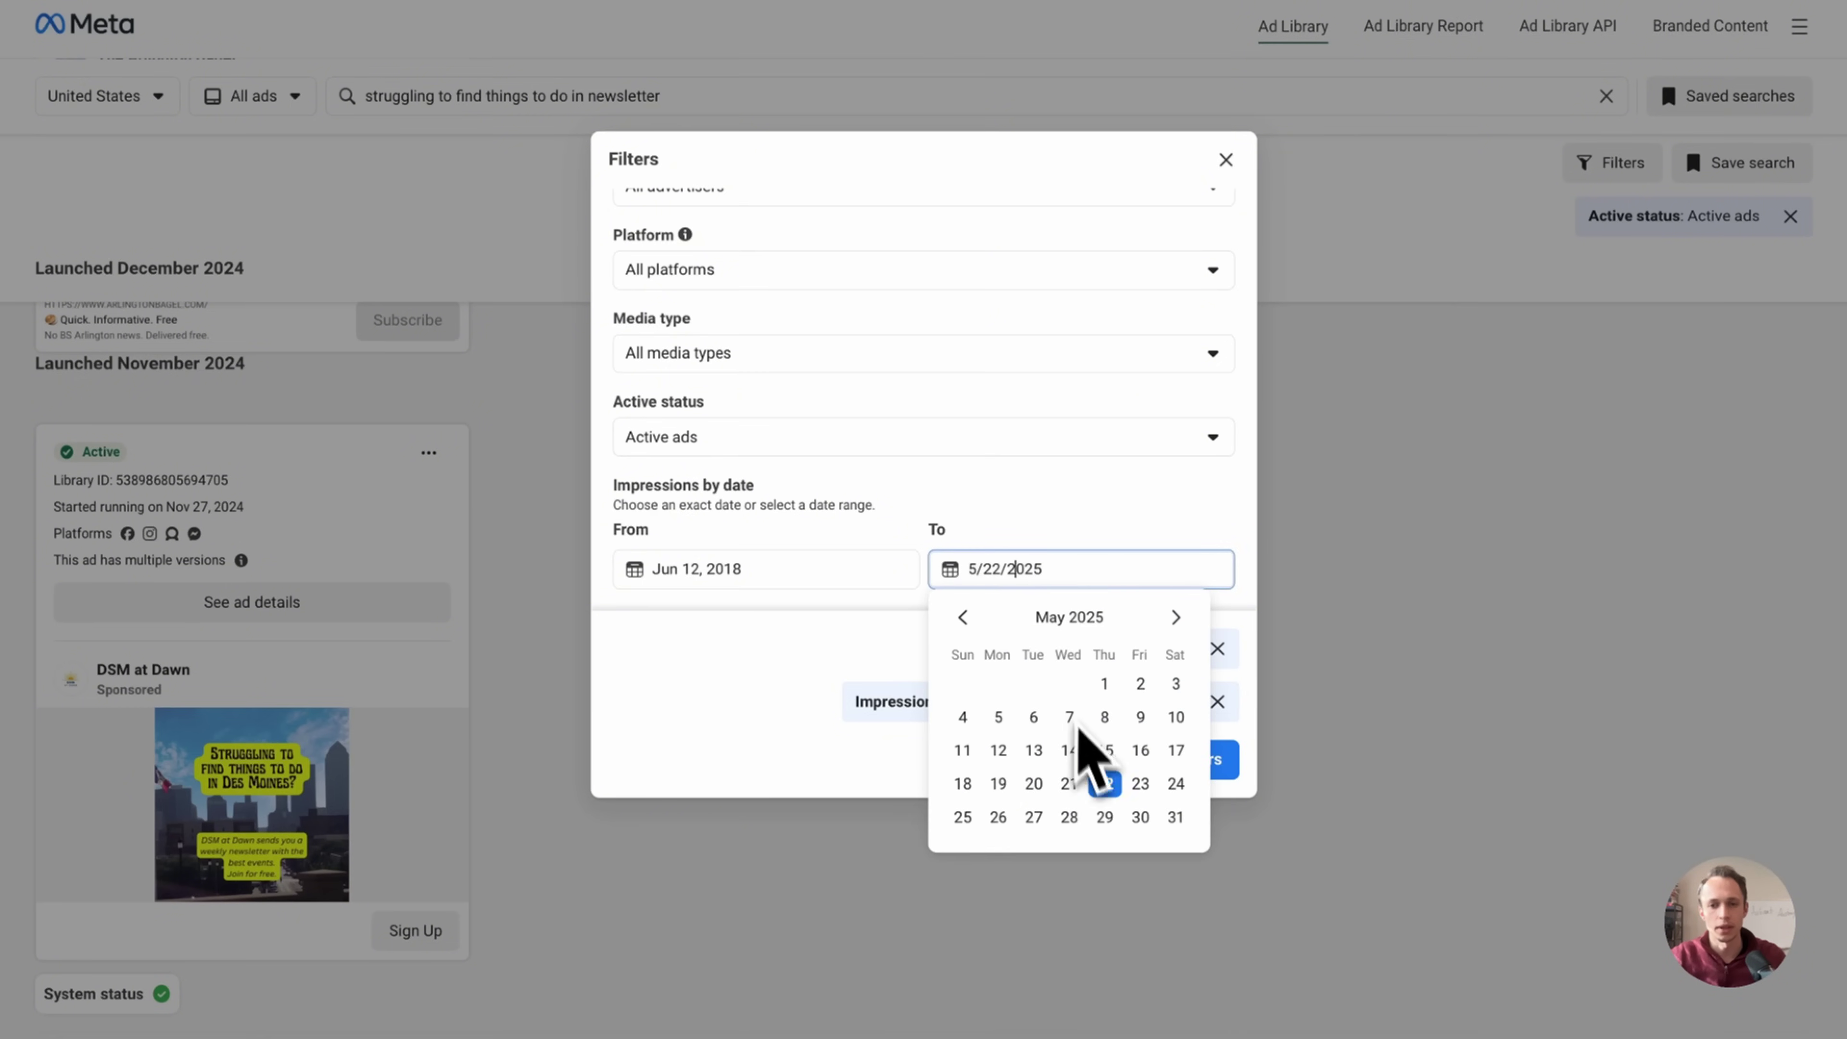
click(1105, 784)
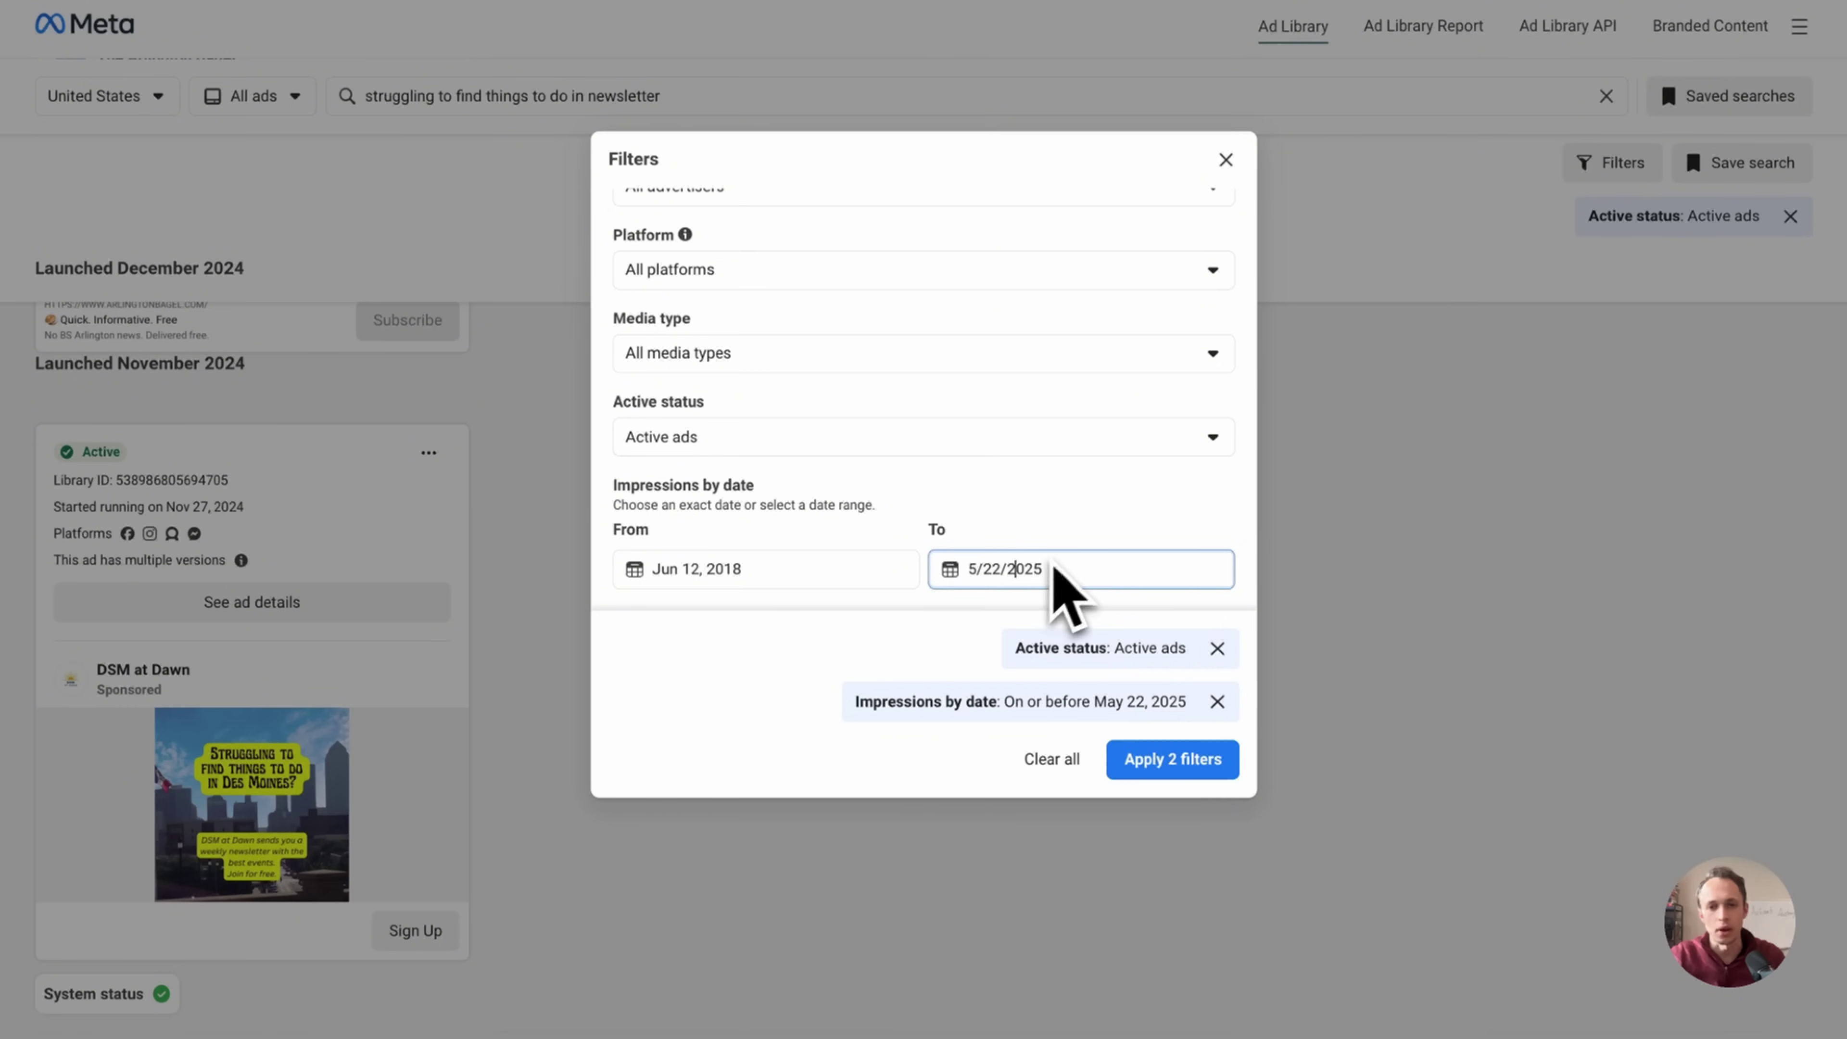
click(1158, 759)
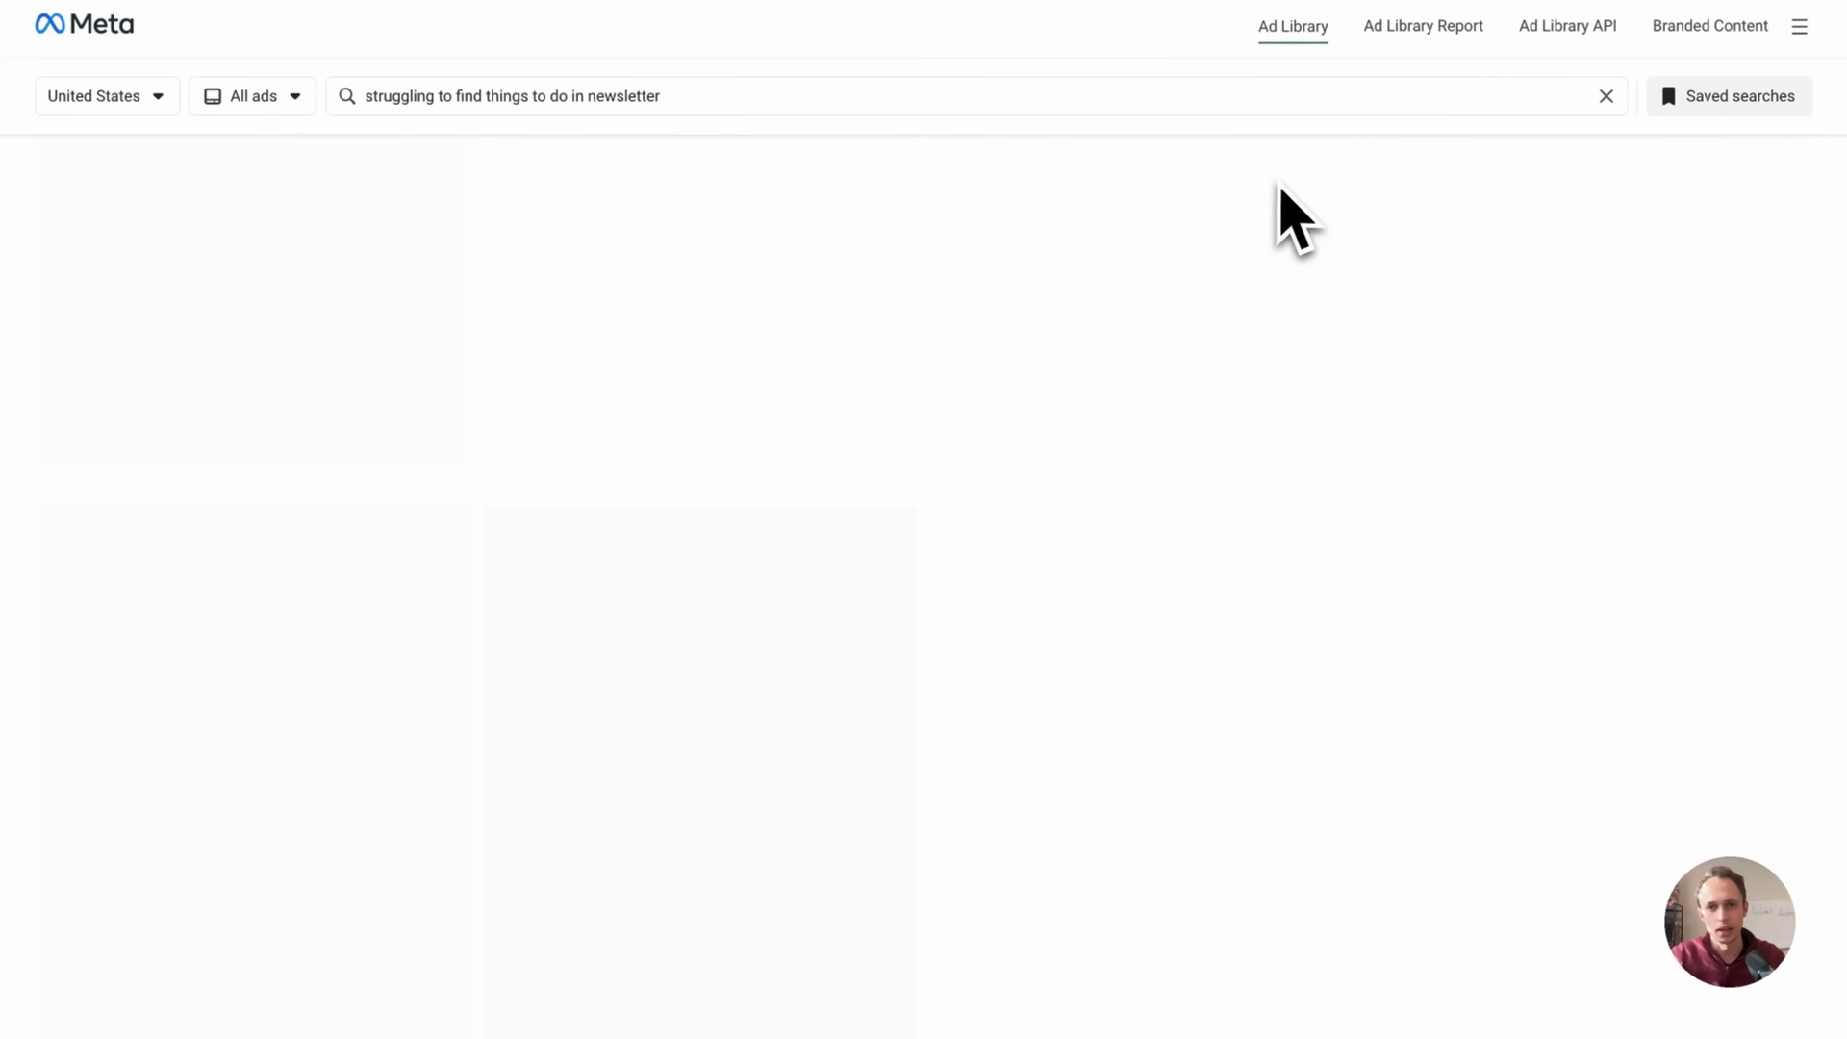
- Save the Sarasota Scoop ad's "Struggling to find things to do in Sarasota?" image to the Downloads folder
scroll(1134, 578, down, 3)
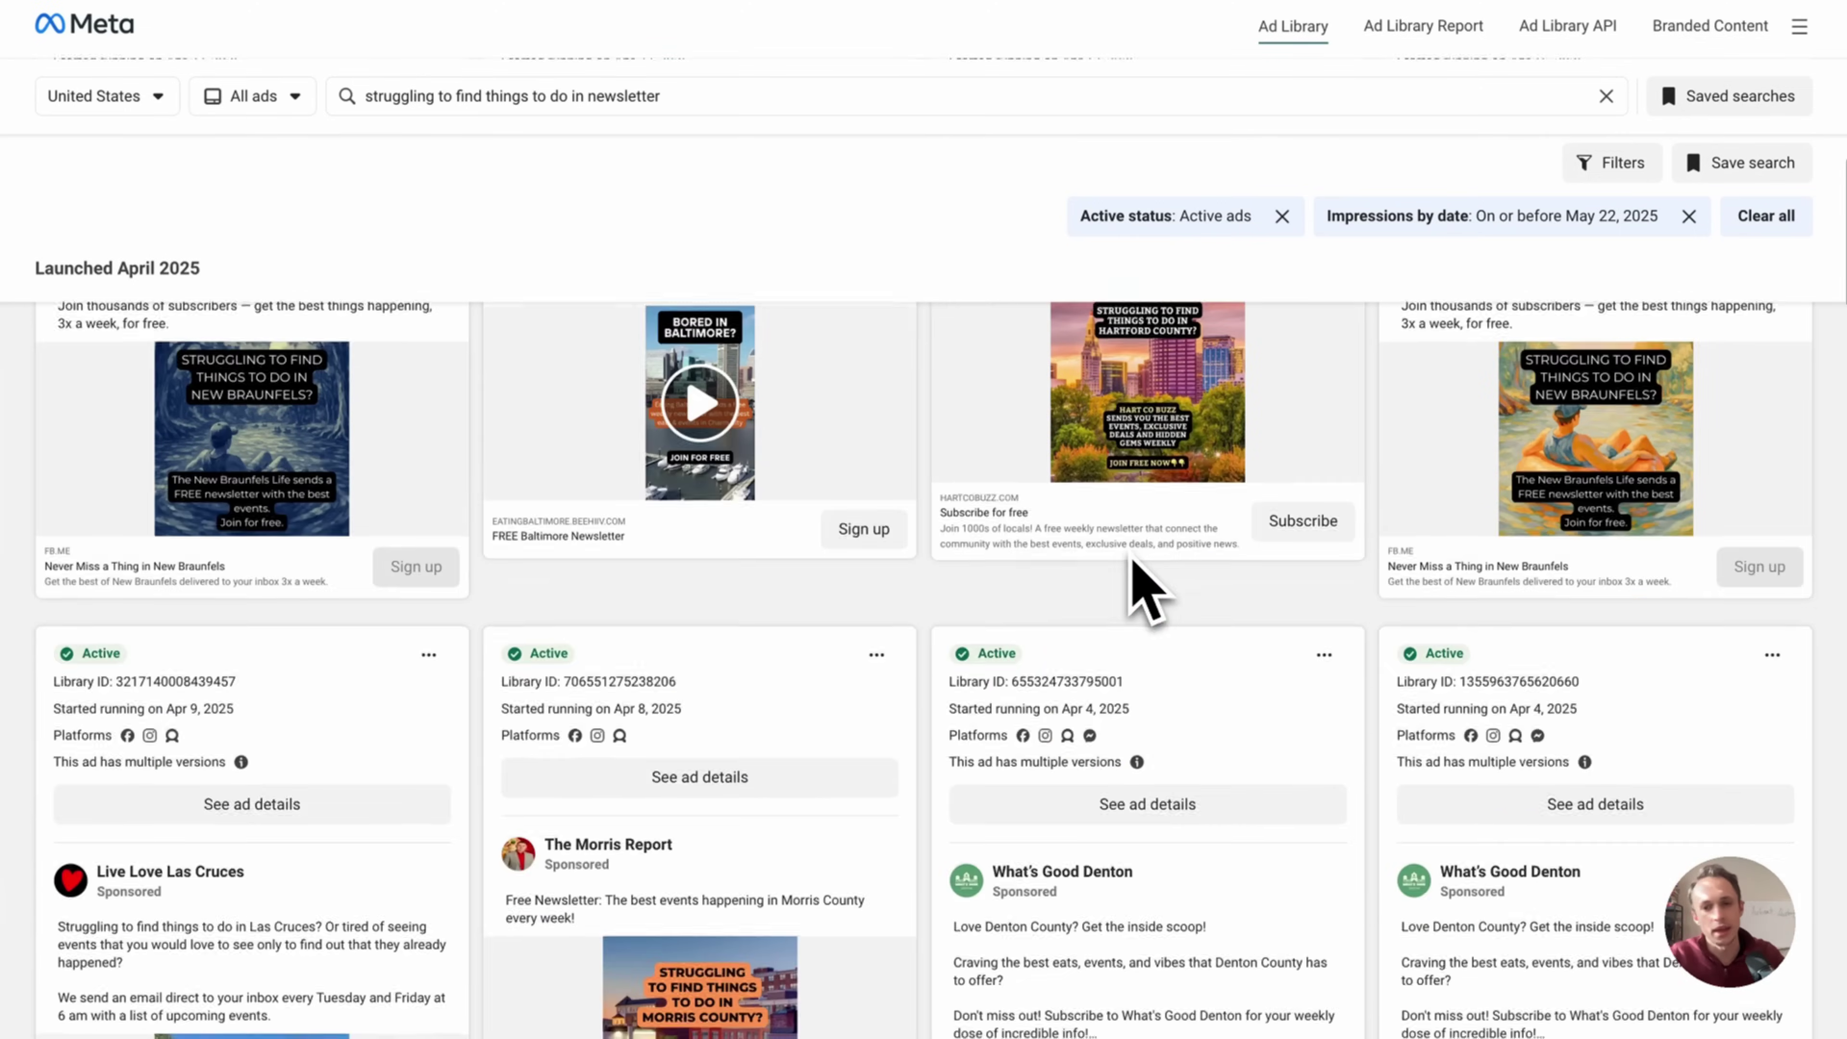
scroll(1175, 474, down, 15)
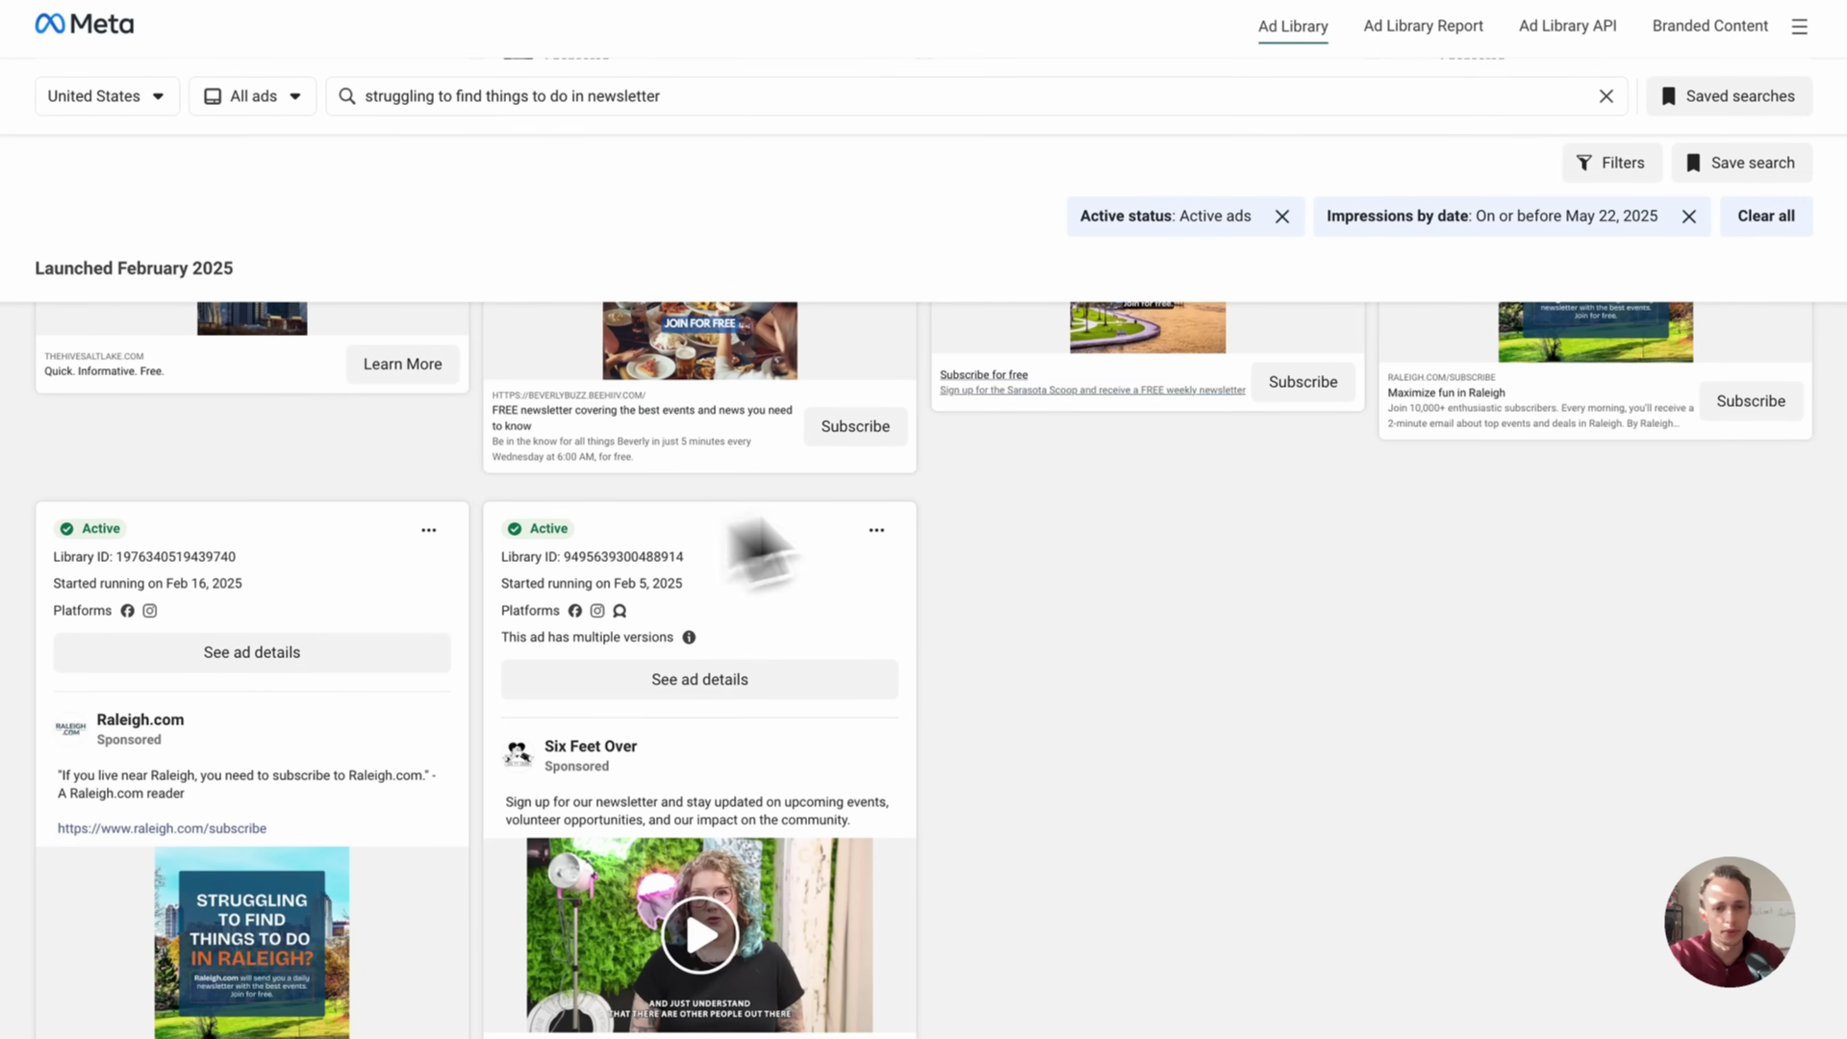
scroll(960, 536, down, 4)
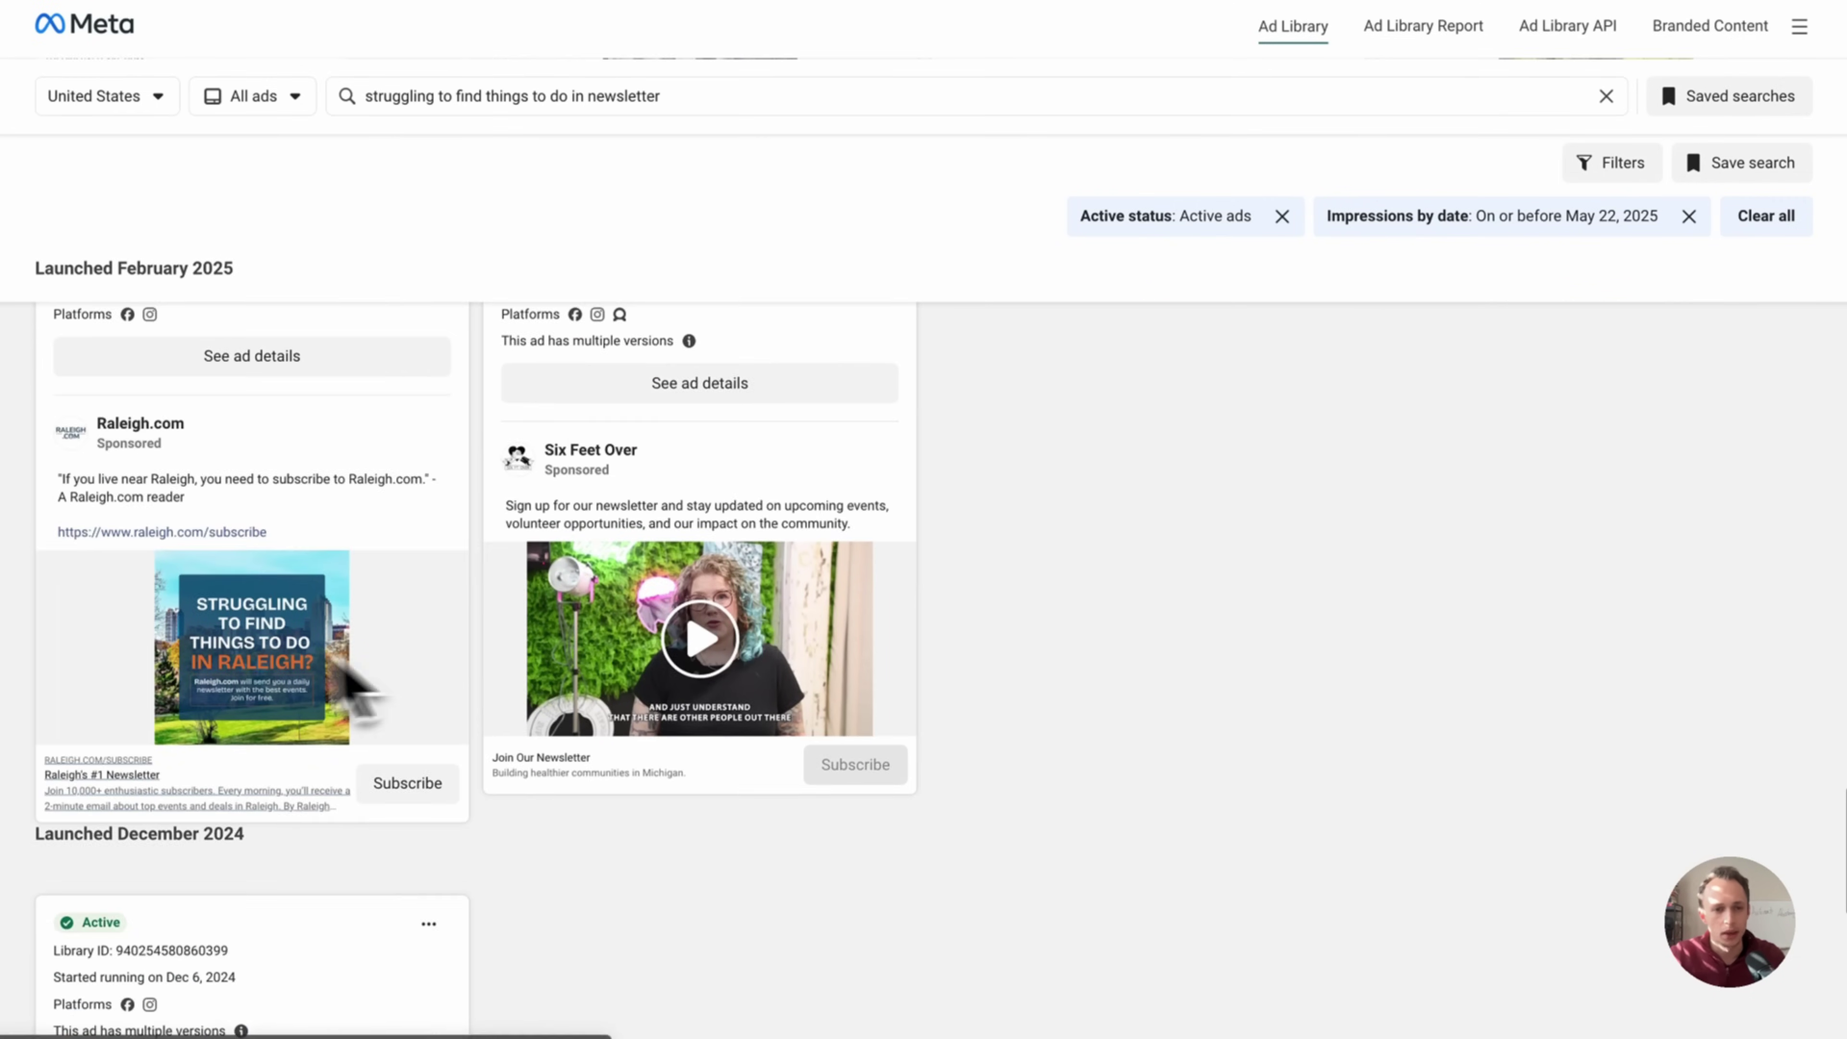
scroll(474, 537, up, 10)
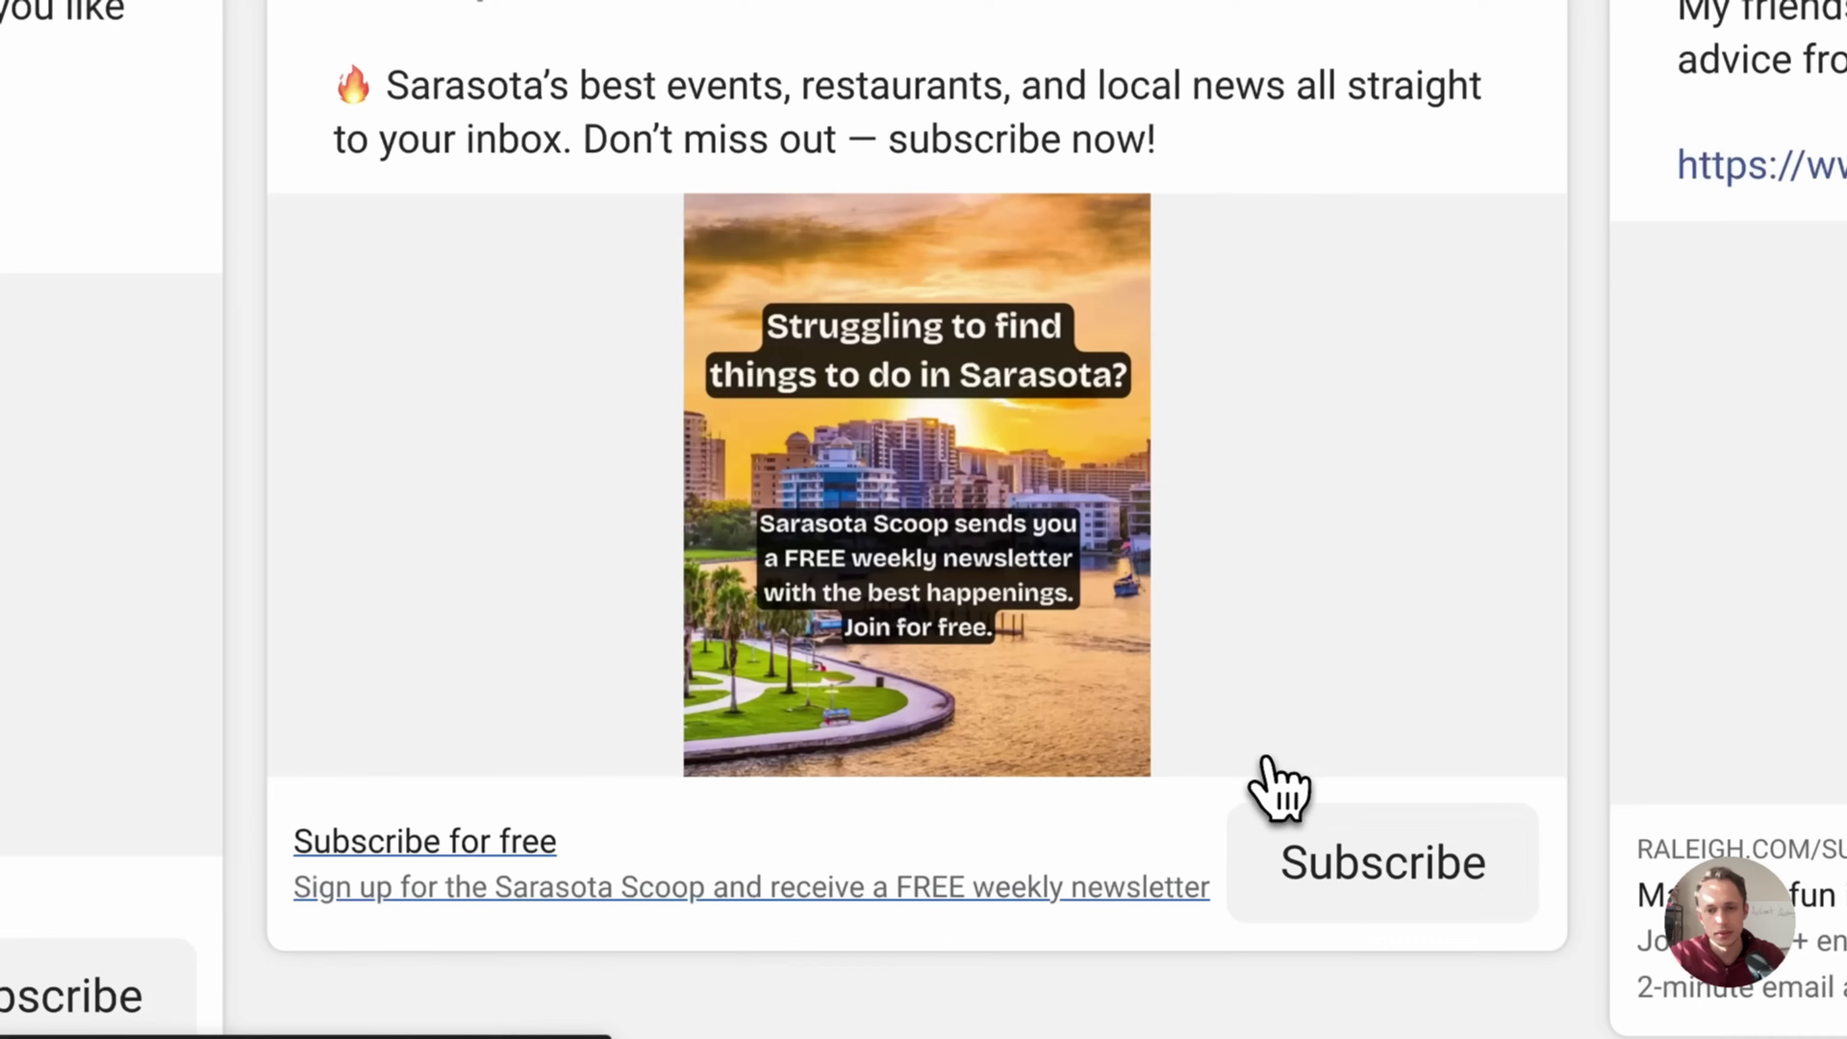
right_click(1161, 666)
click(1065, 752)
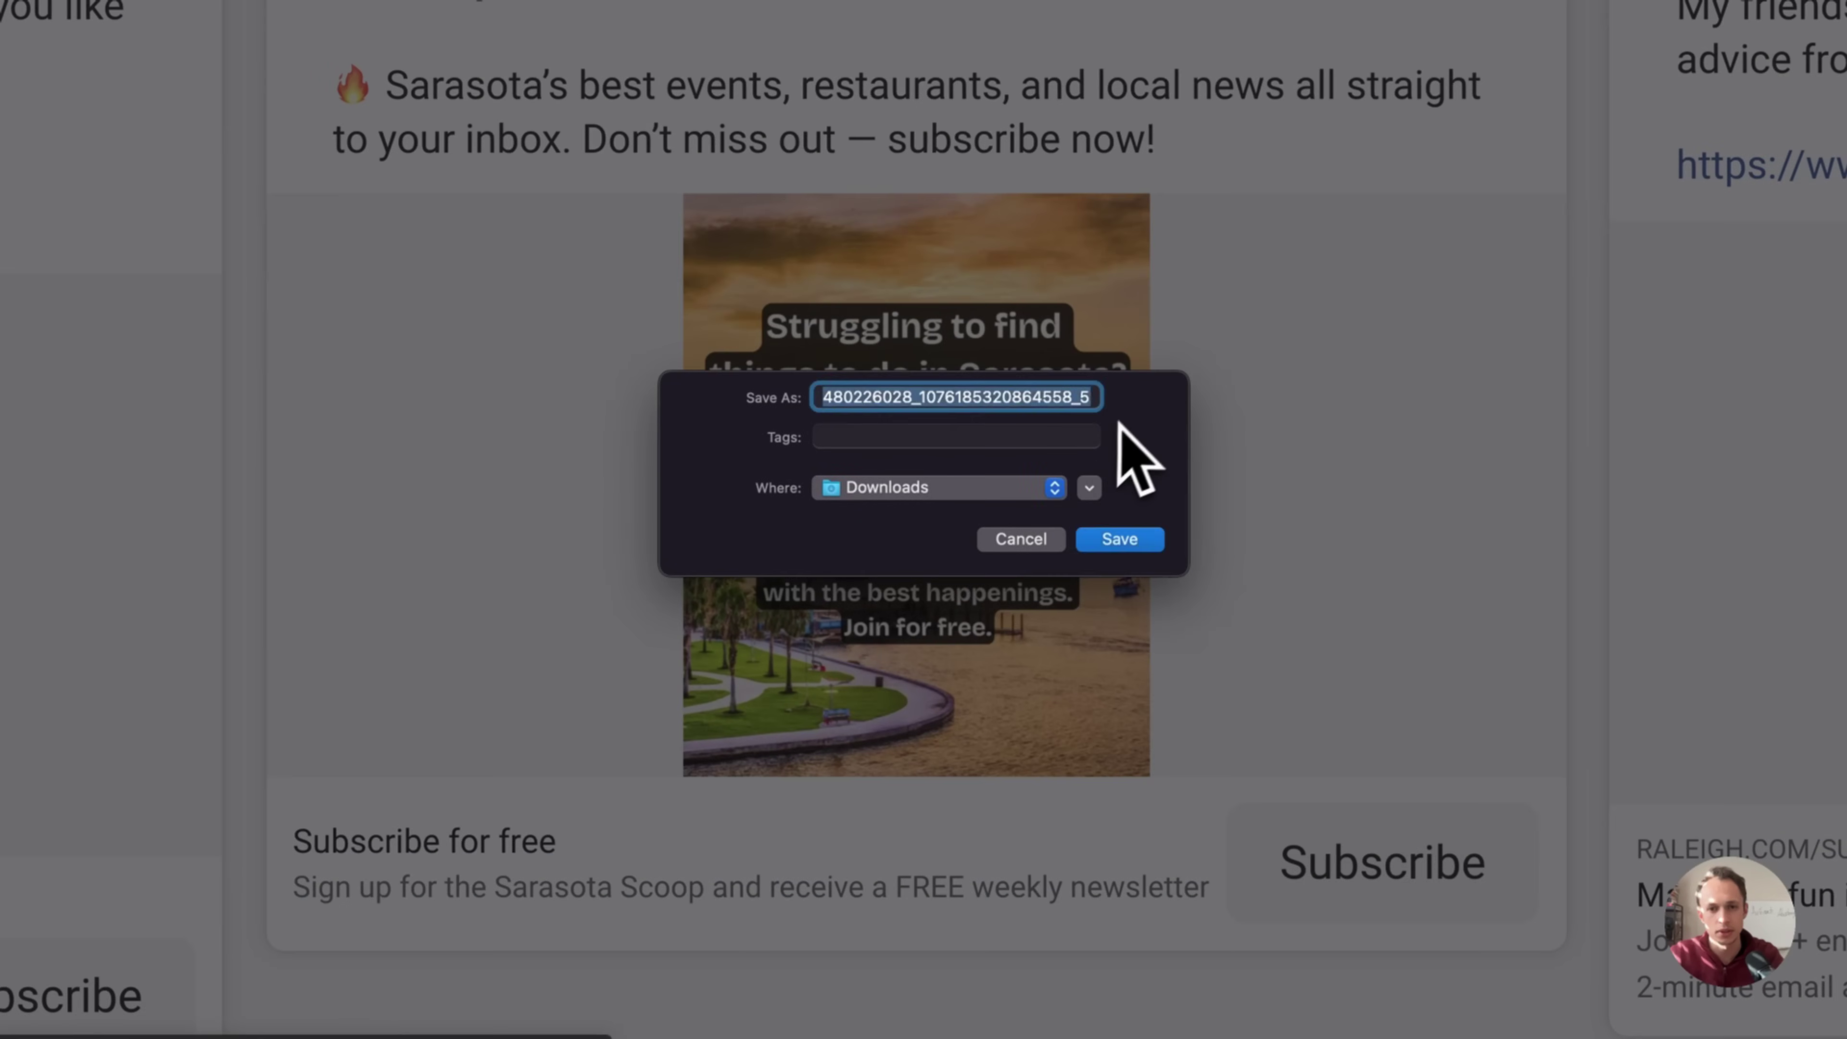
click(1118, 536)
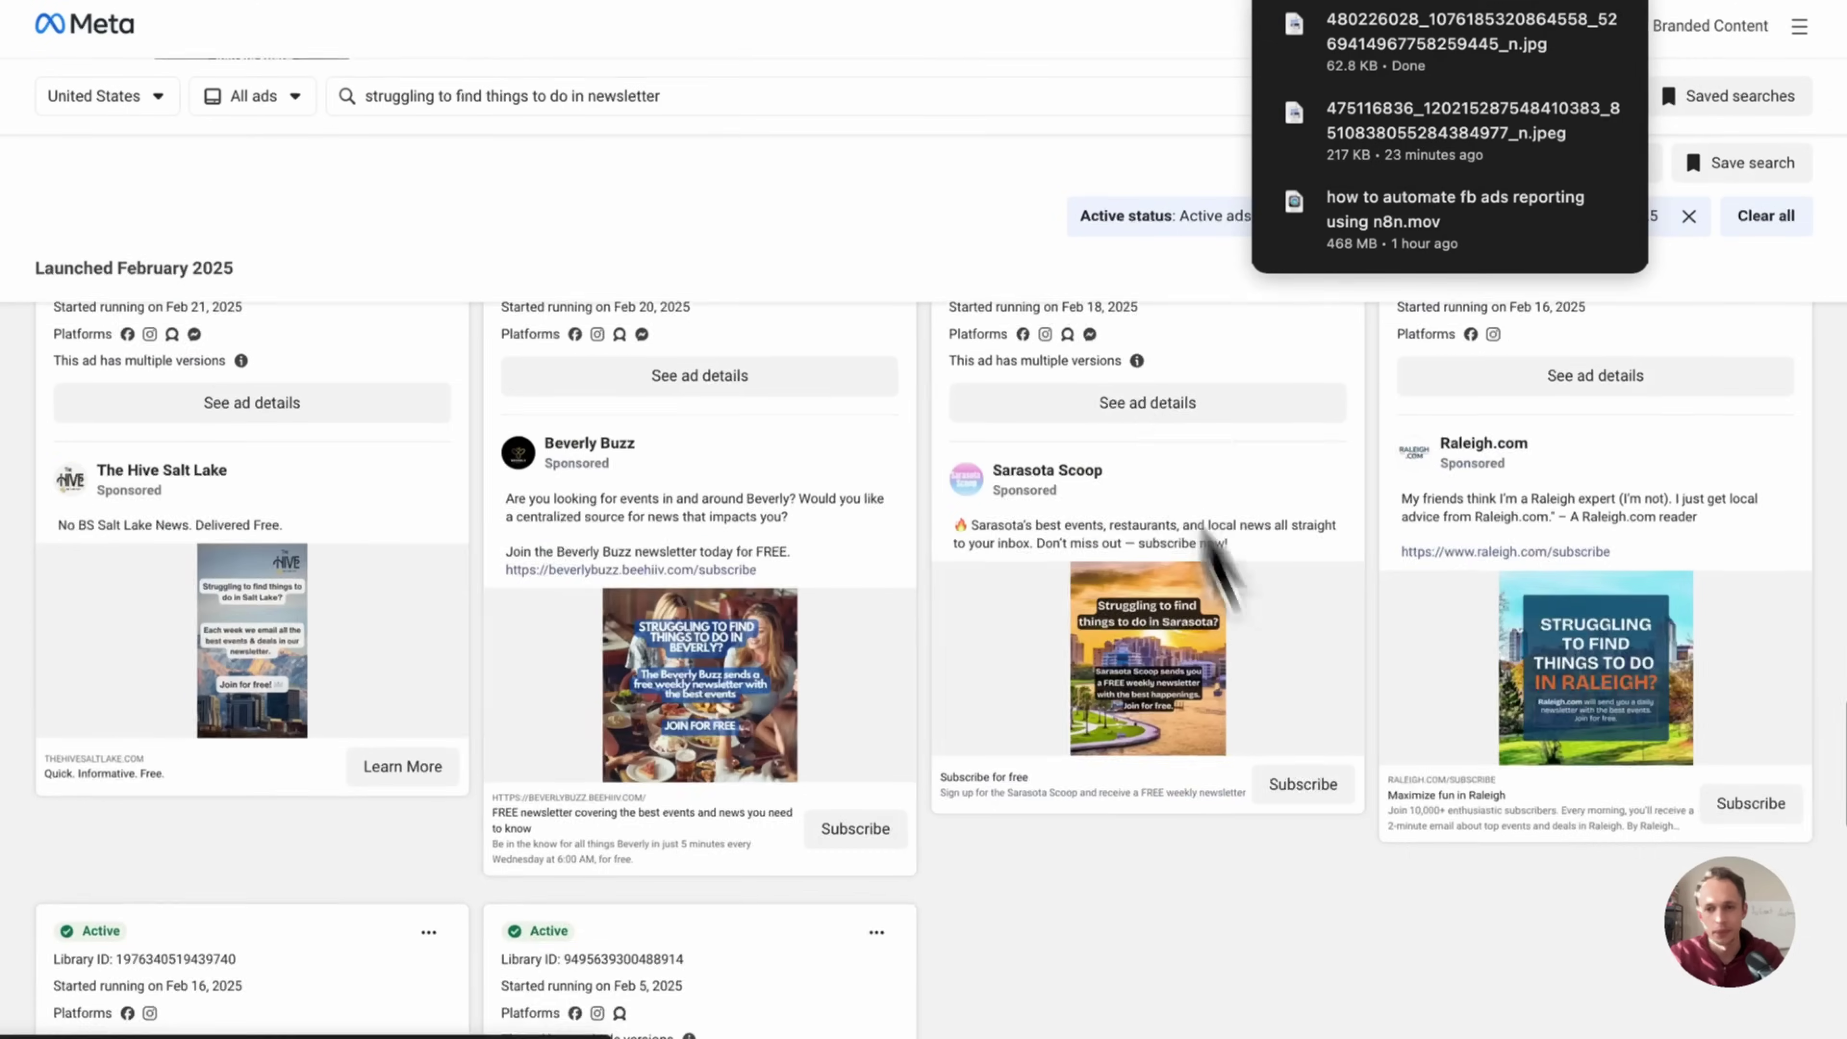
- Find the San Diego Meteor ad launched in March 2025 and bring up the options for its image
scroll(775, 640, up, 3)
scroll(742, 647, down, 3)
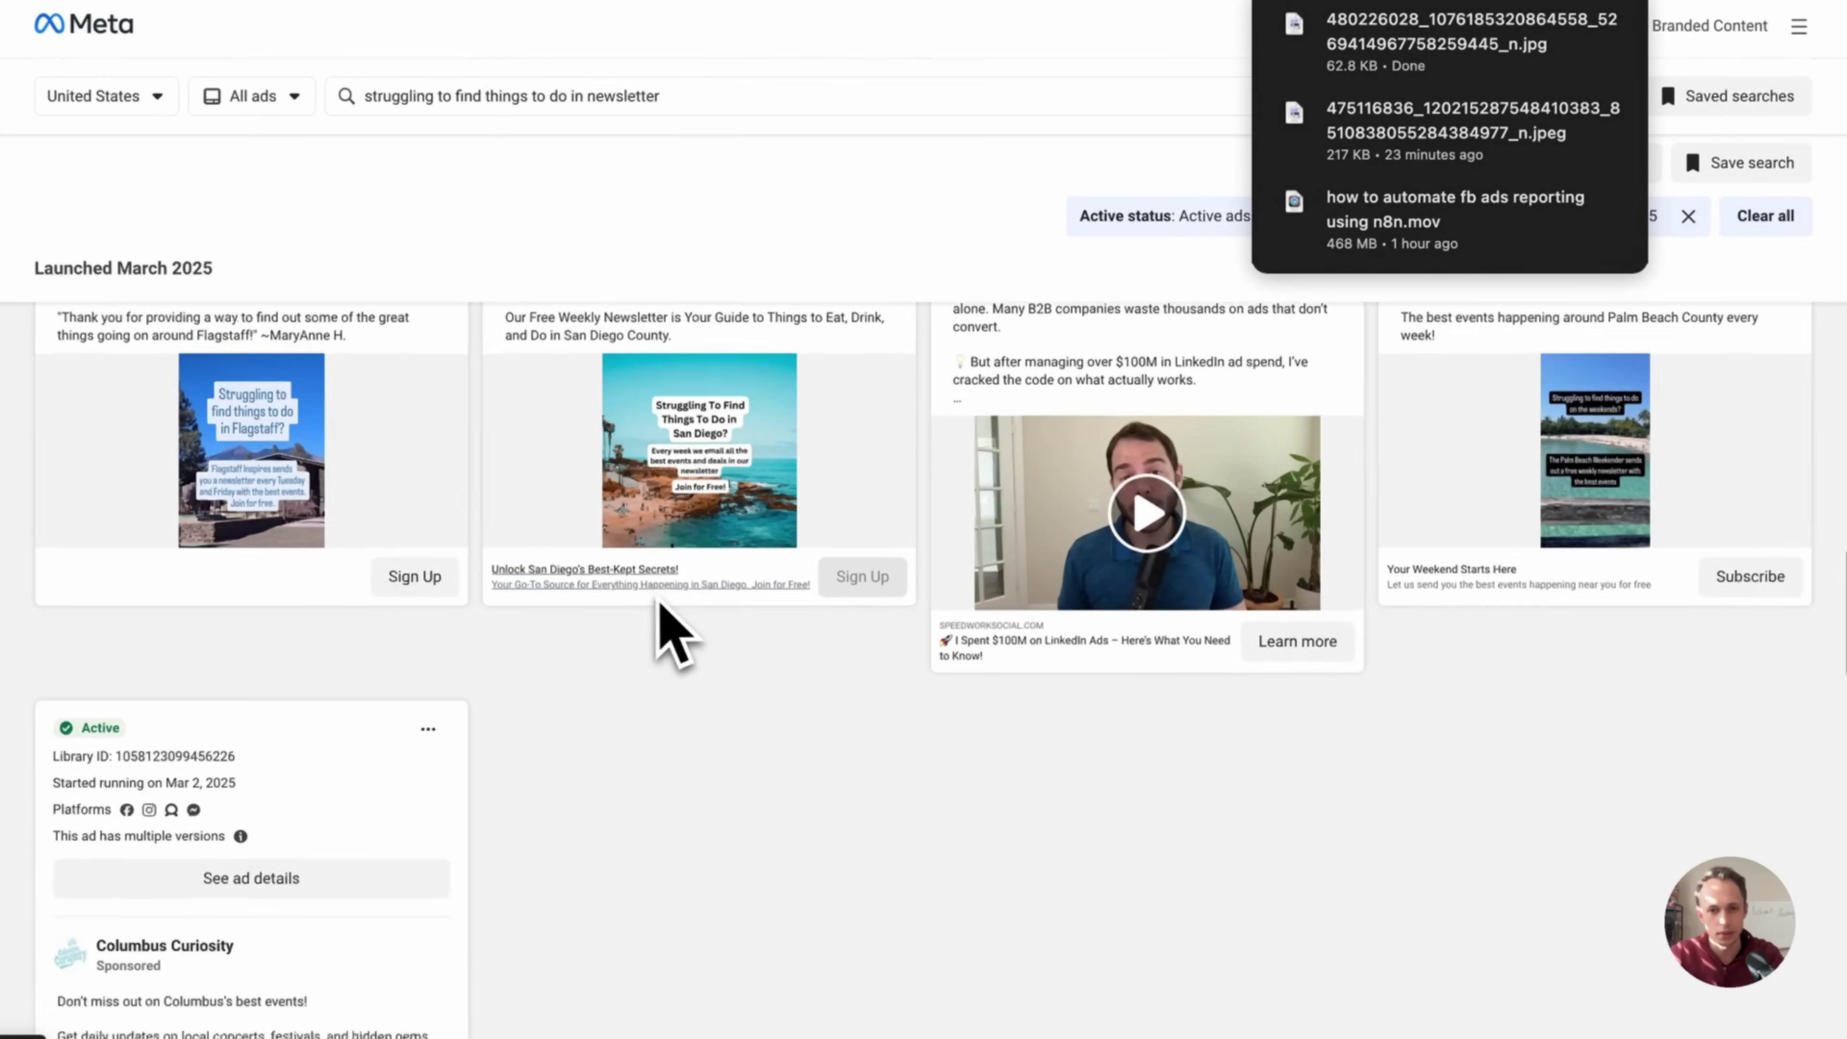
scroll(659, 627, up, 2)
scroll(729, 626, down, 2)
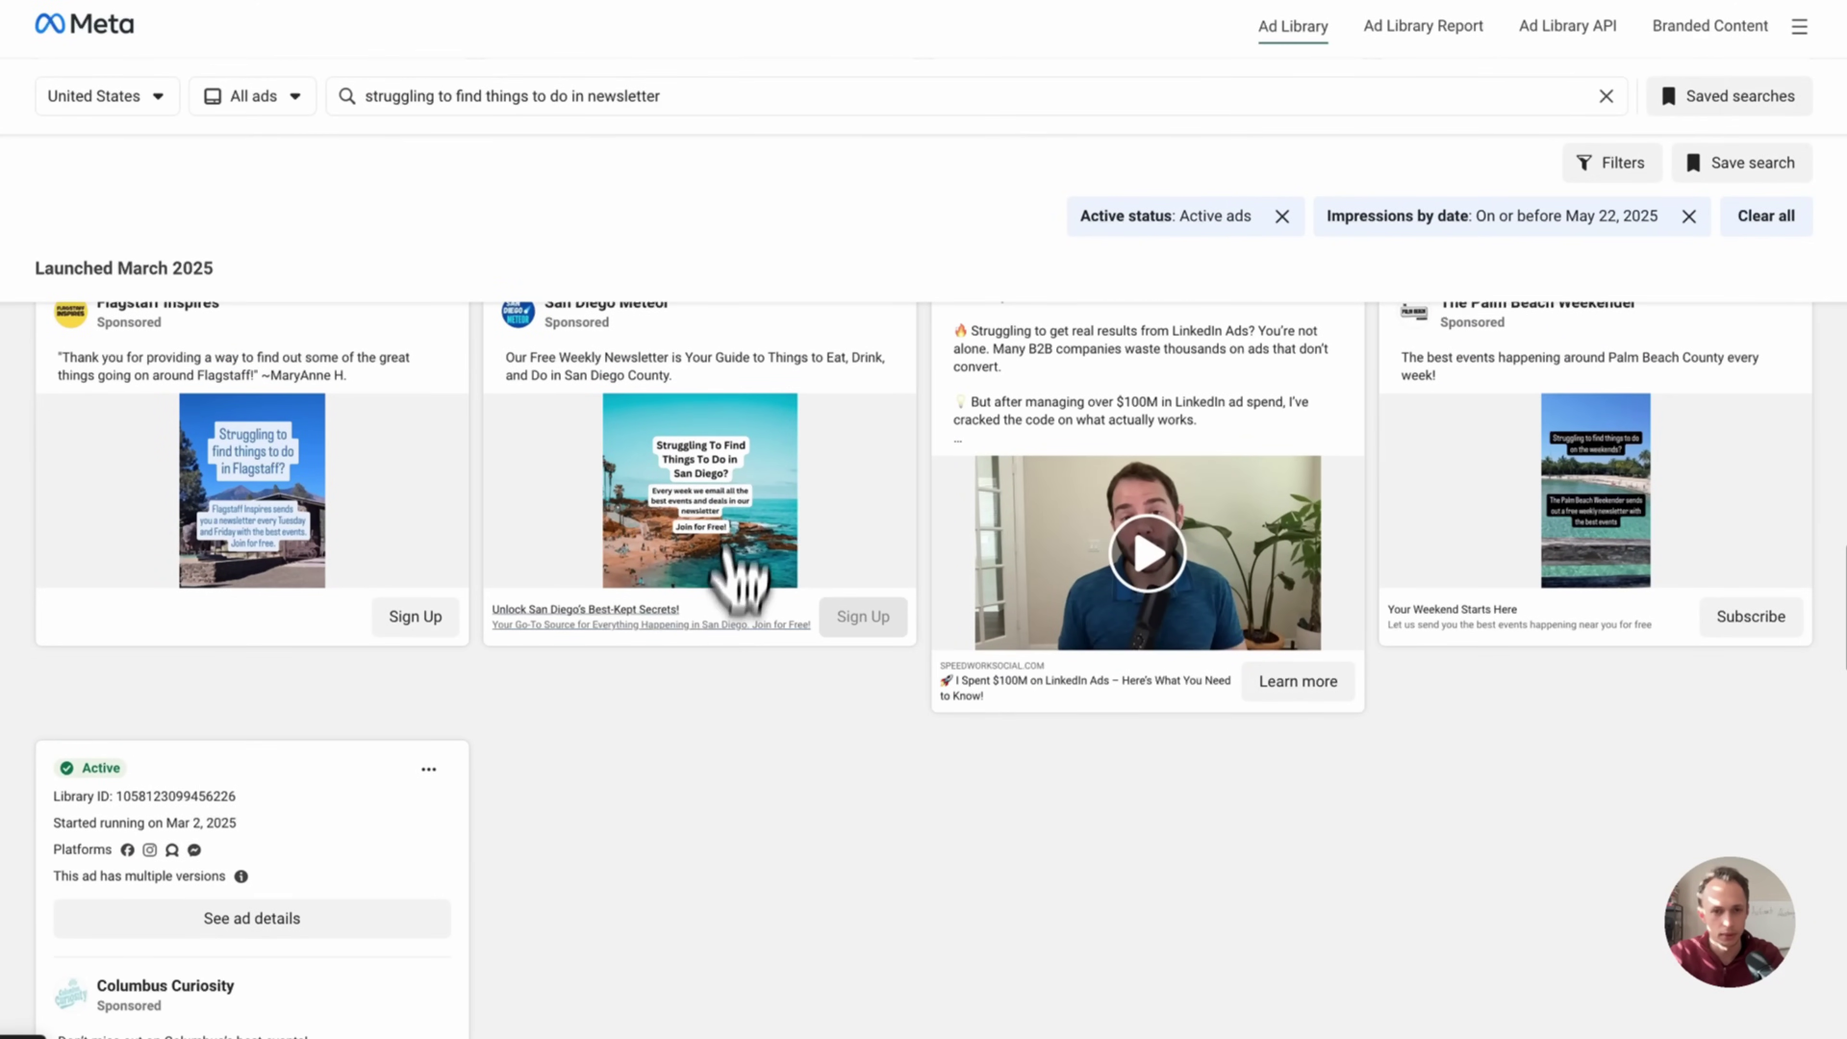
right_click(741, 463)
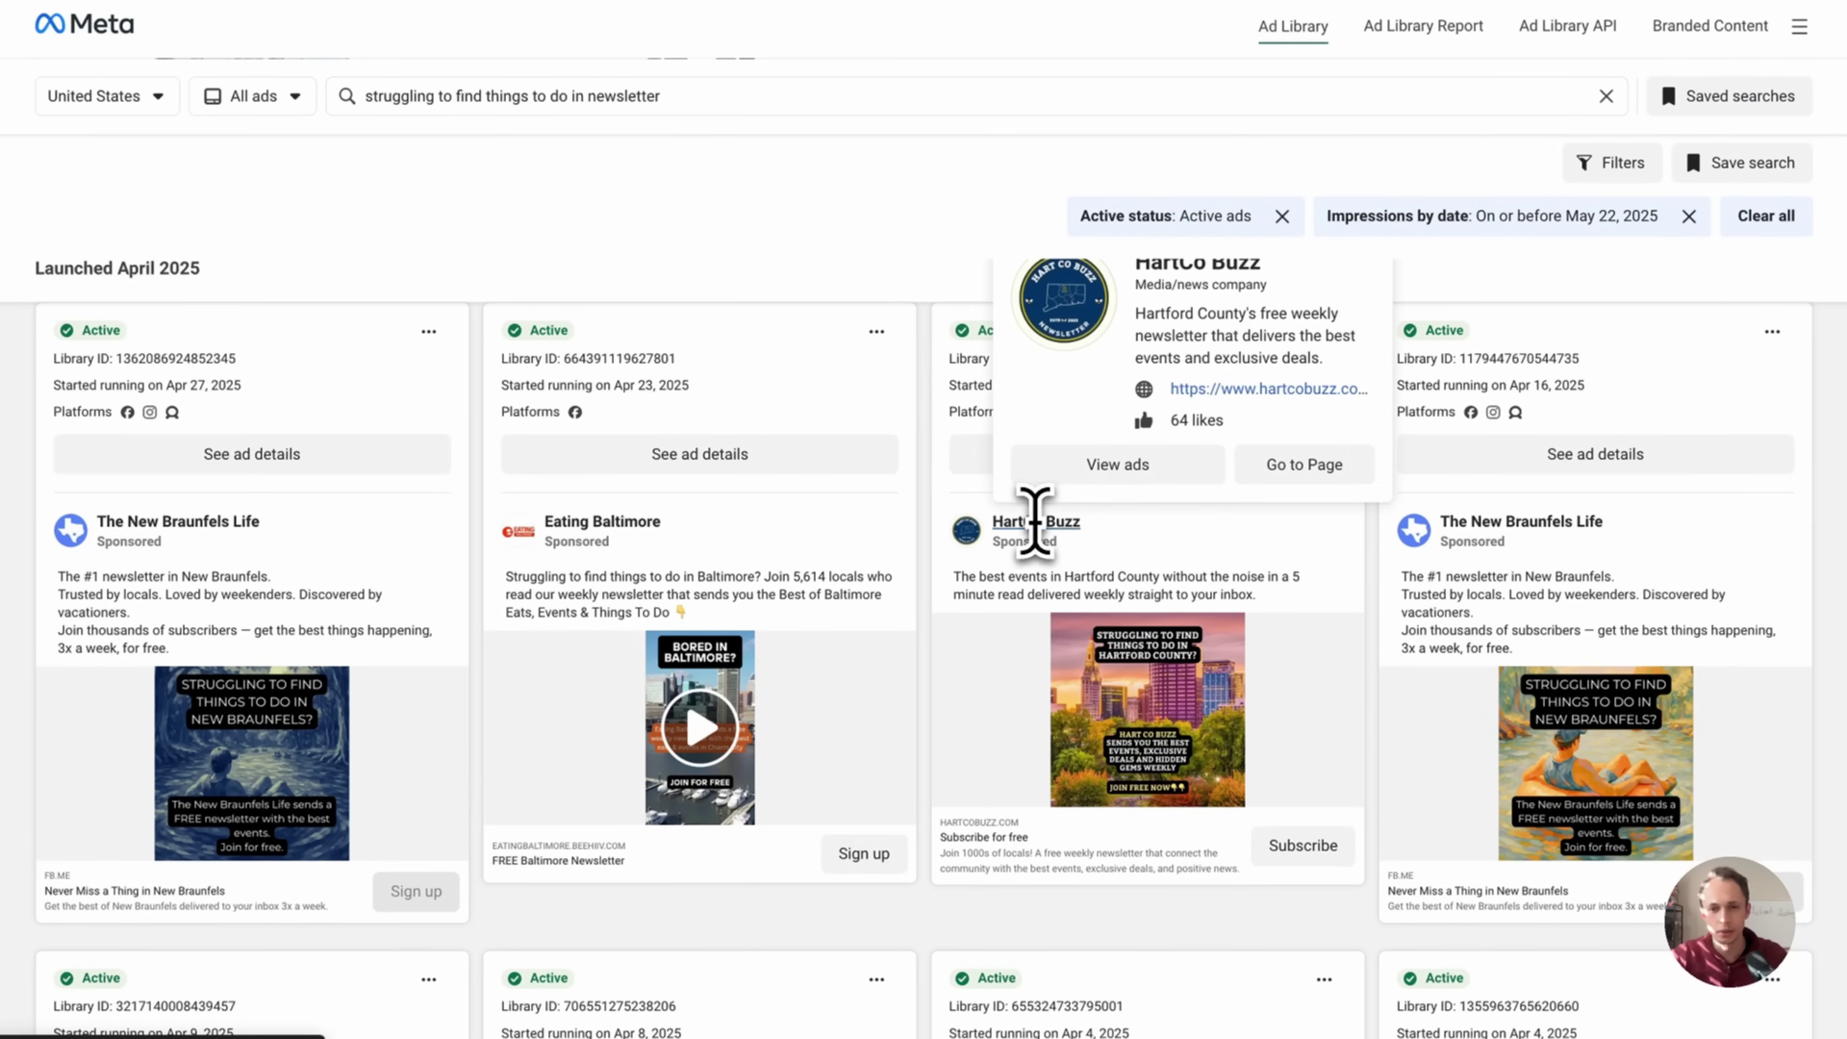
- Examine the advertiser previews for Eating Baltimore and The New Braunfels Life and look through their April 2025 ads
mouse_move(561, 518)
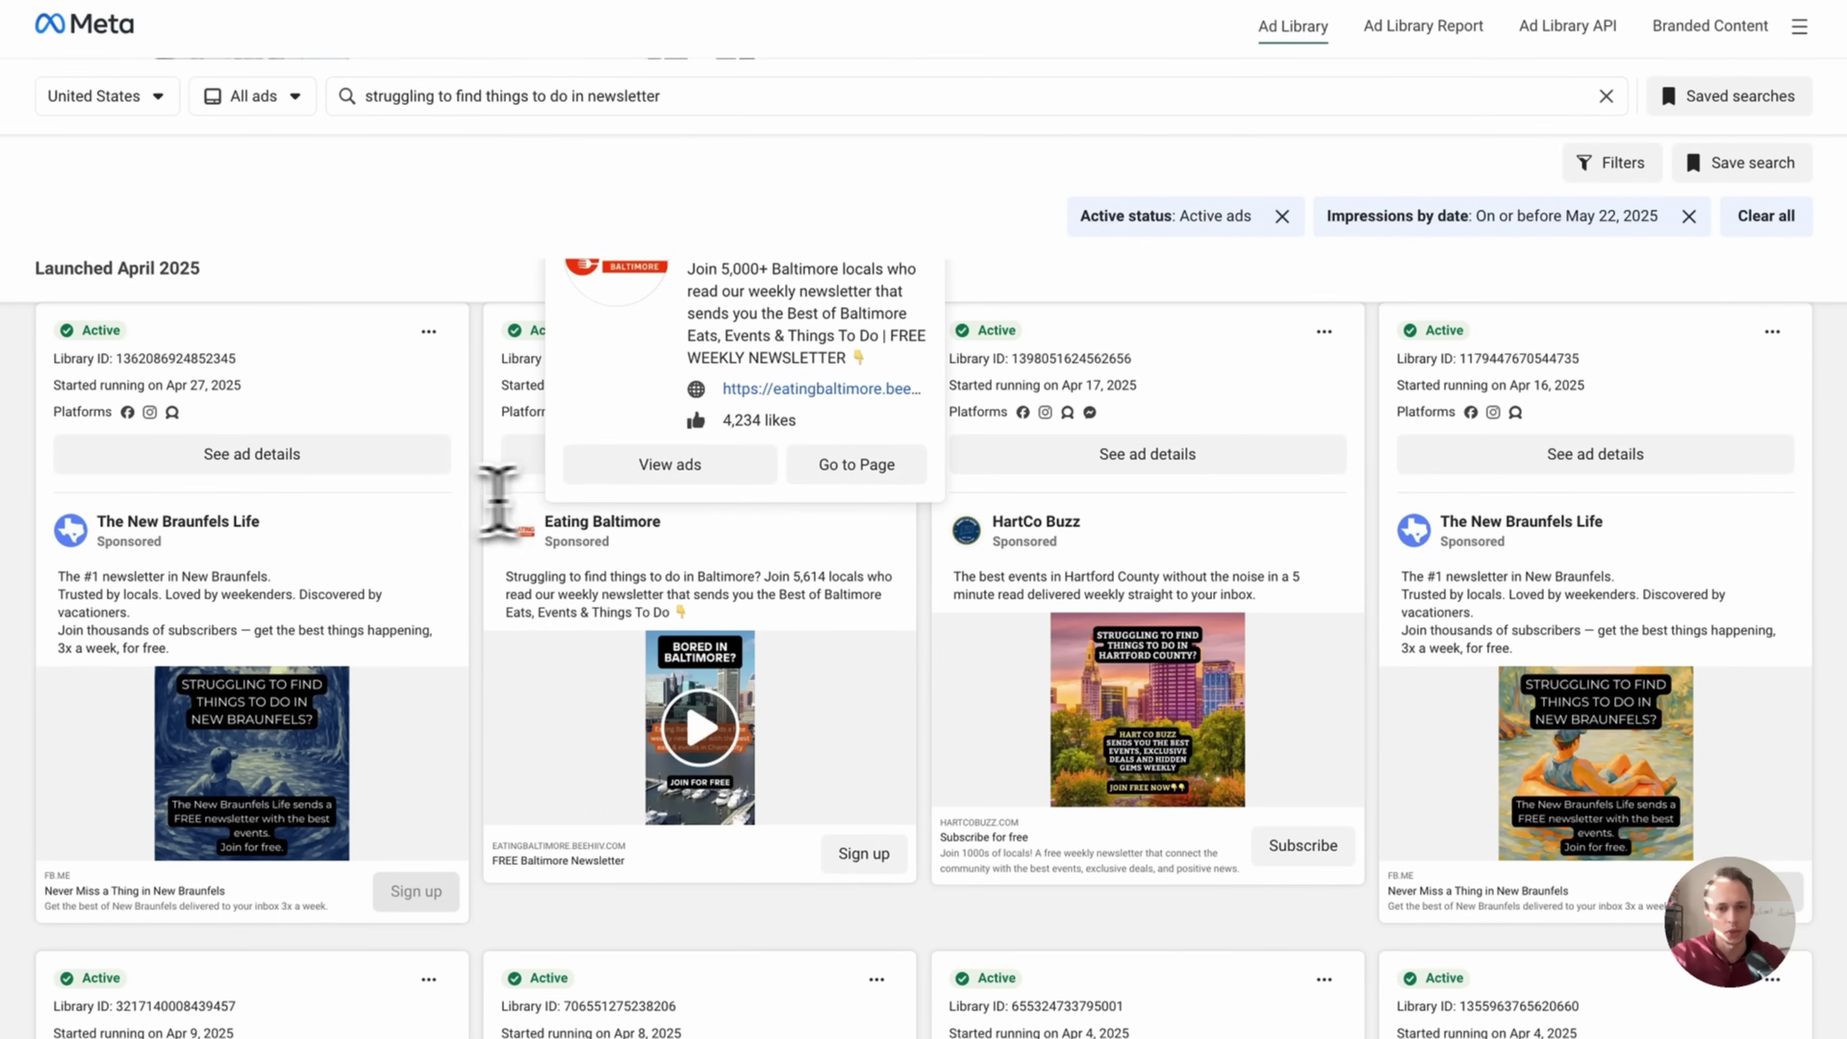
mouse_move(229, 522)
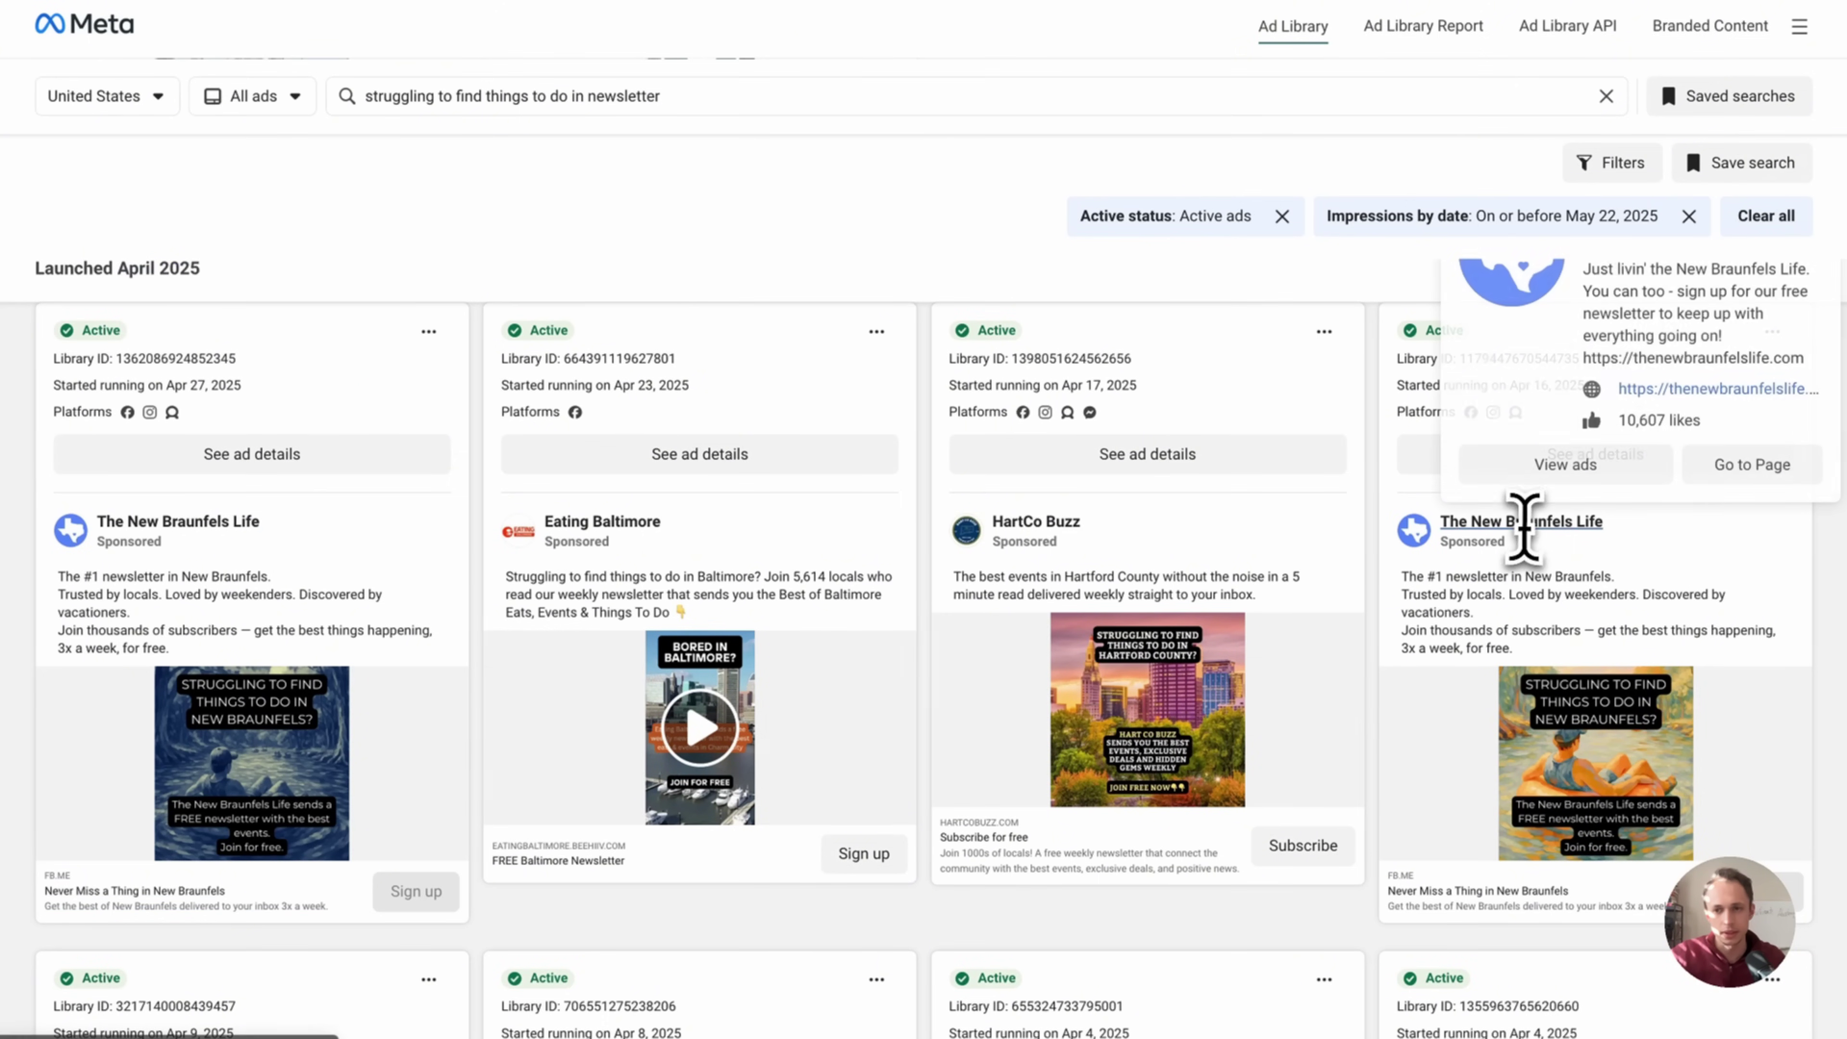
scroll(214, 549, down, 10)
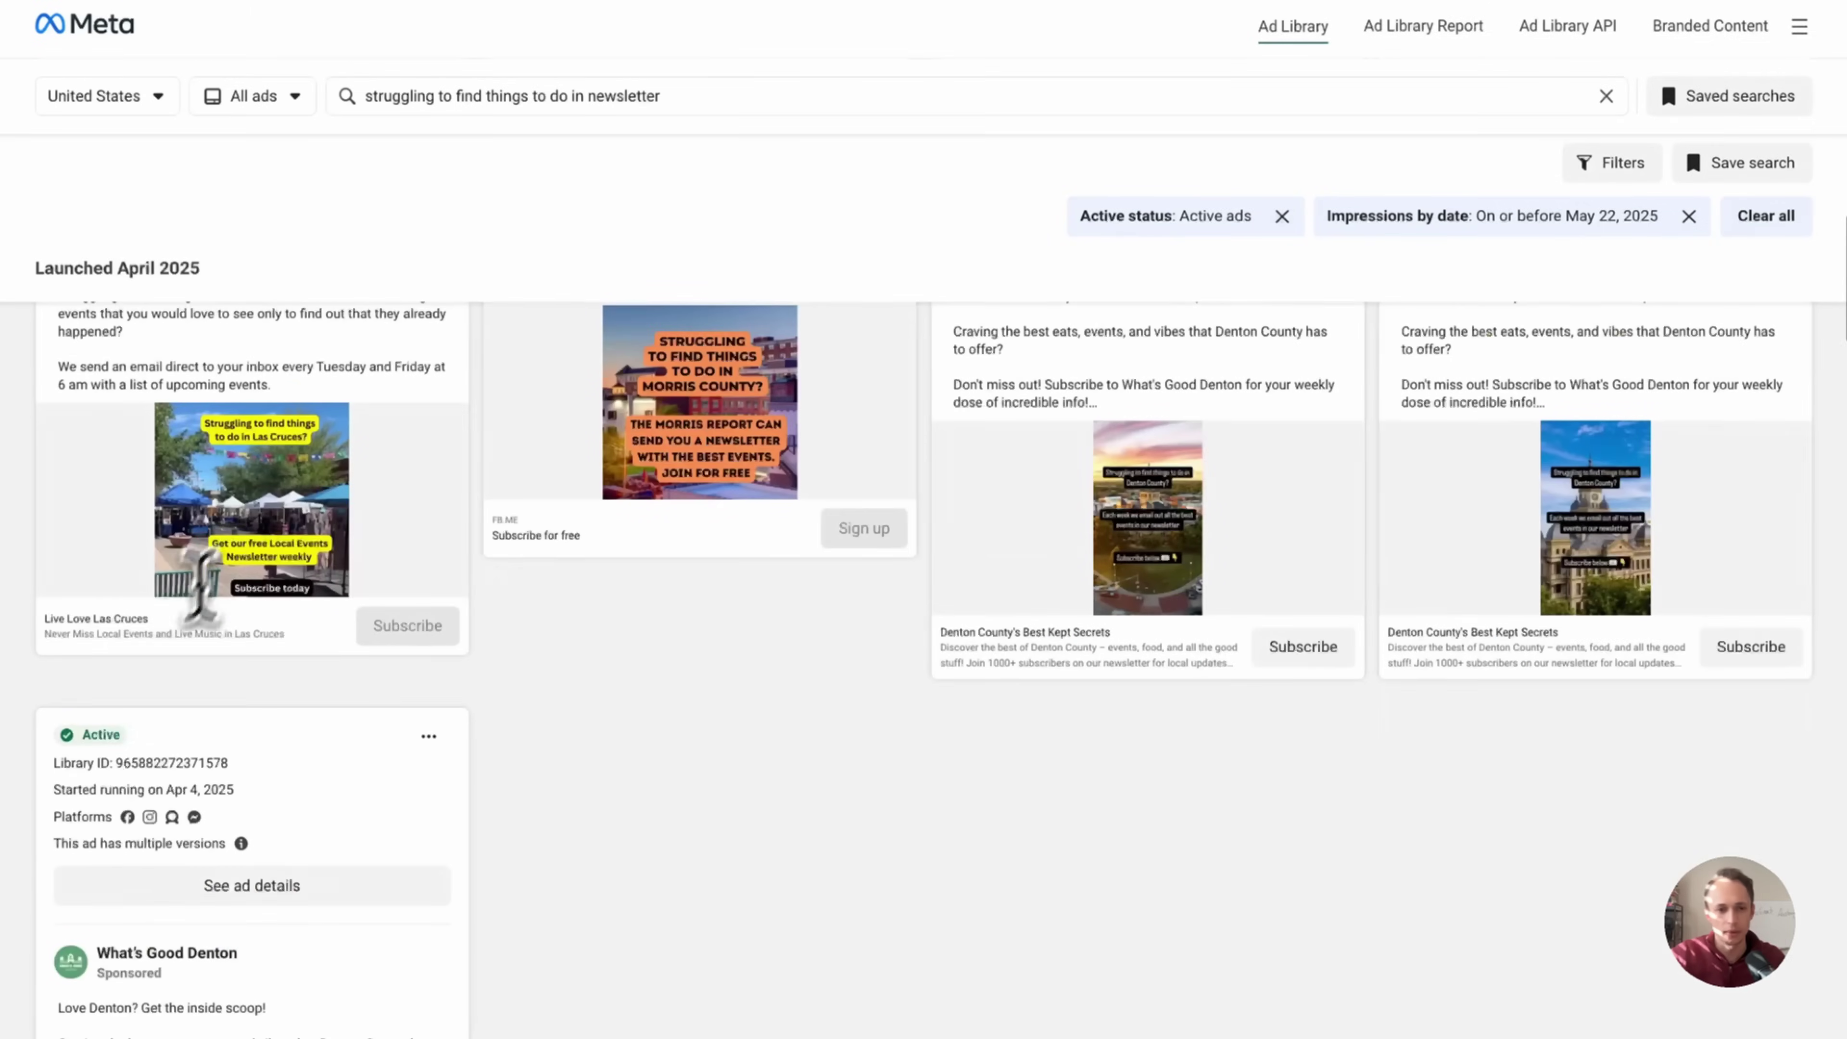
scroll(131, 885, up, 5)
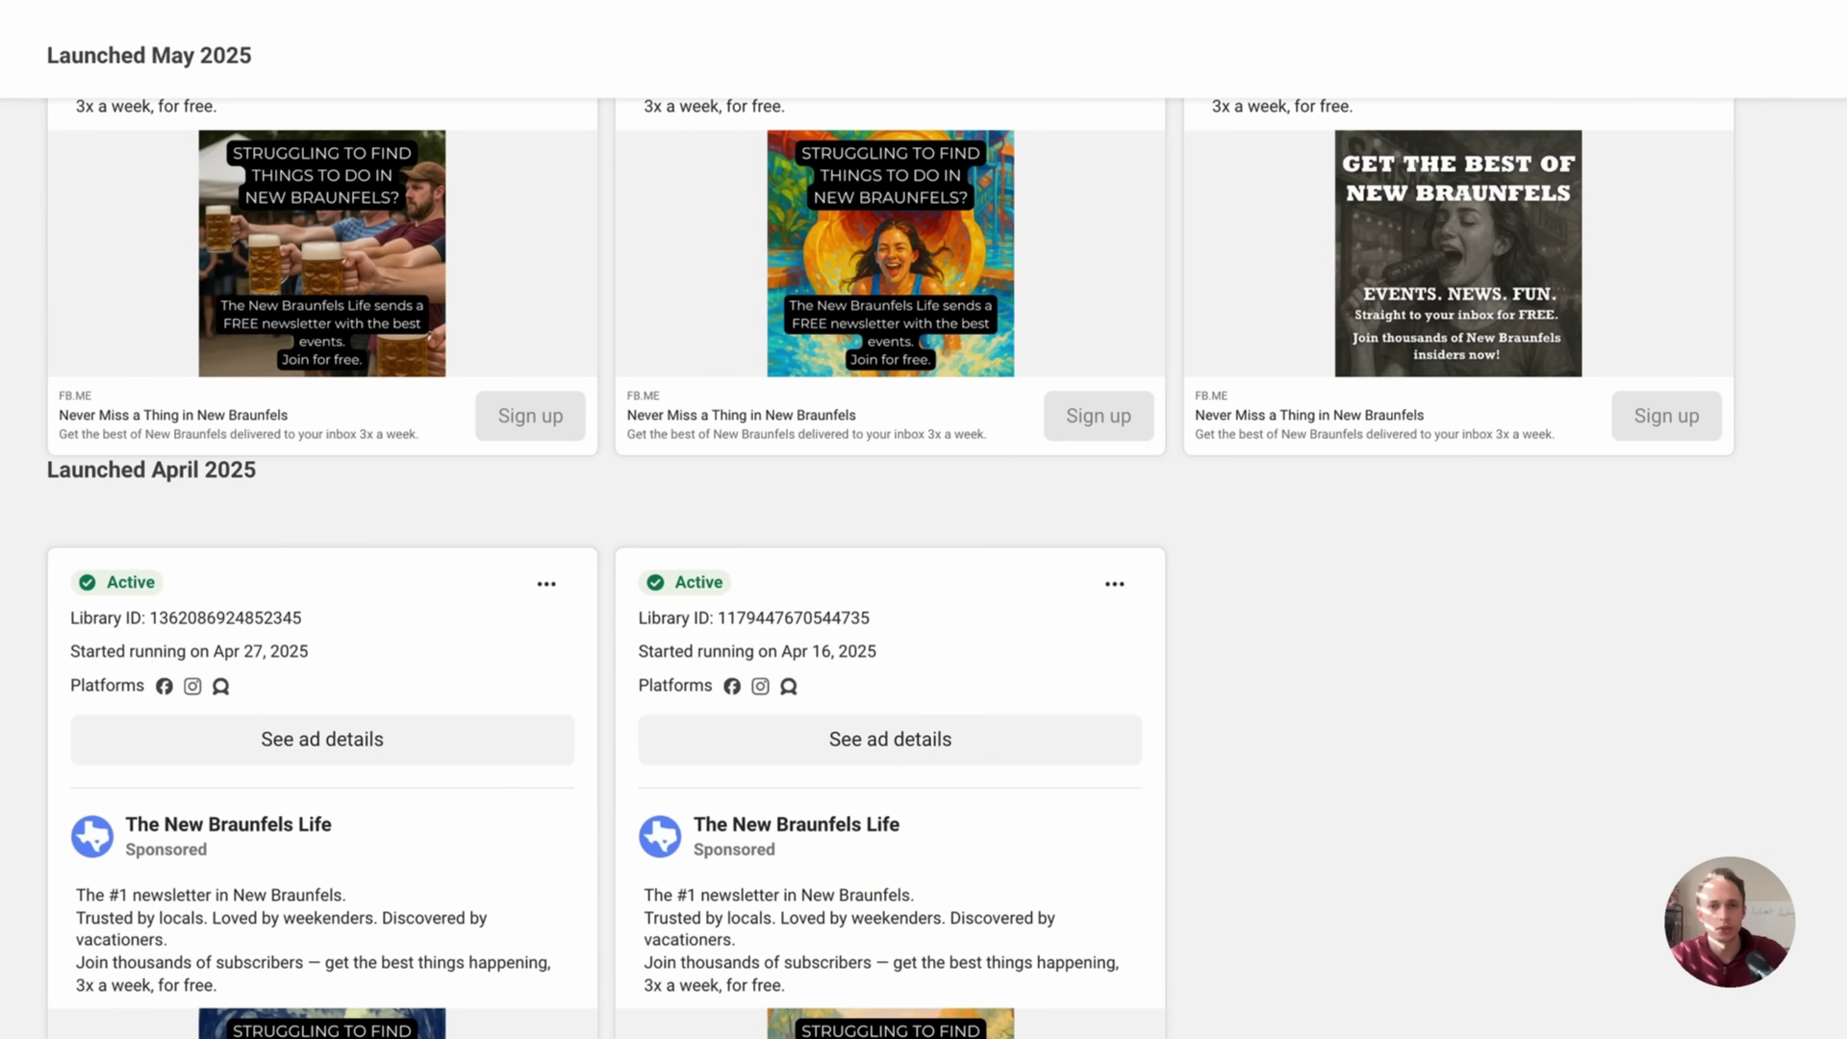
- Switch to the template selection page in automaticads
click(691, 9)
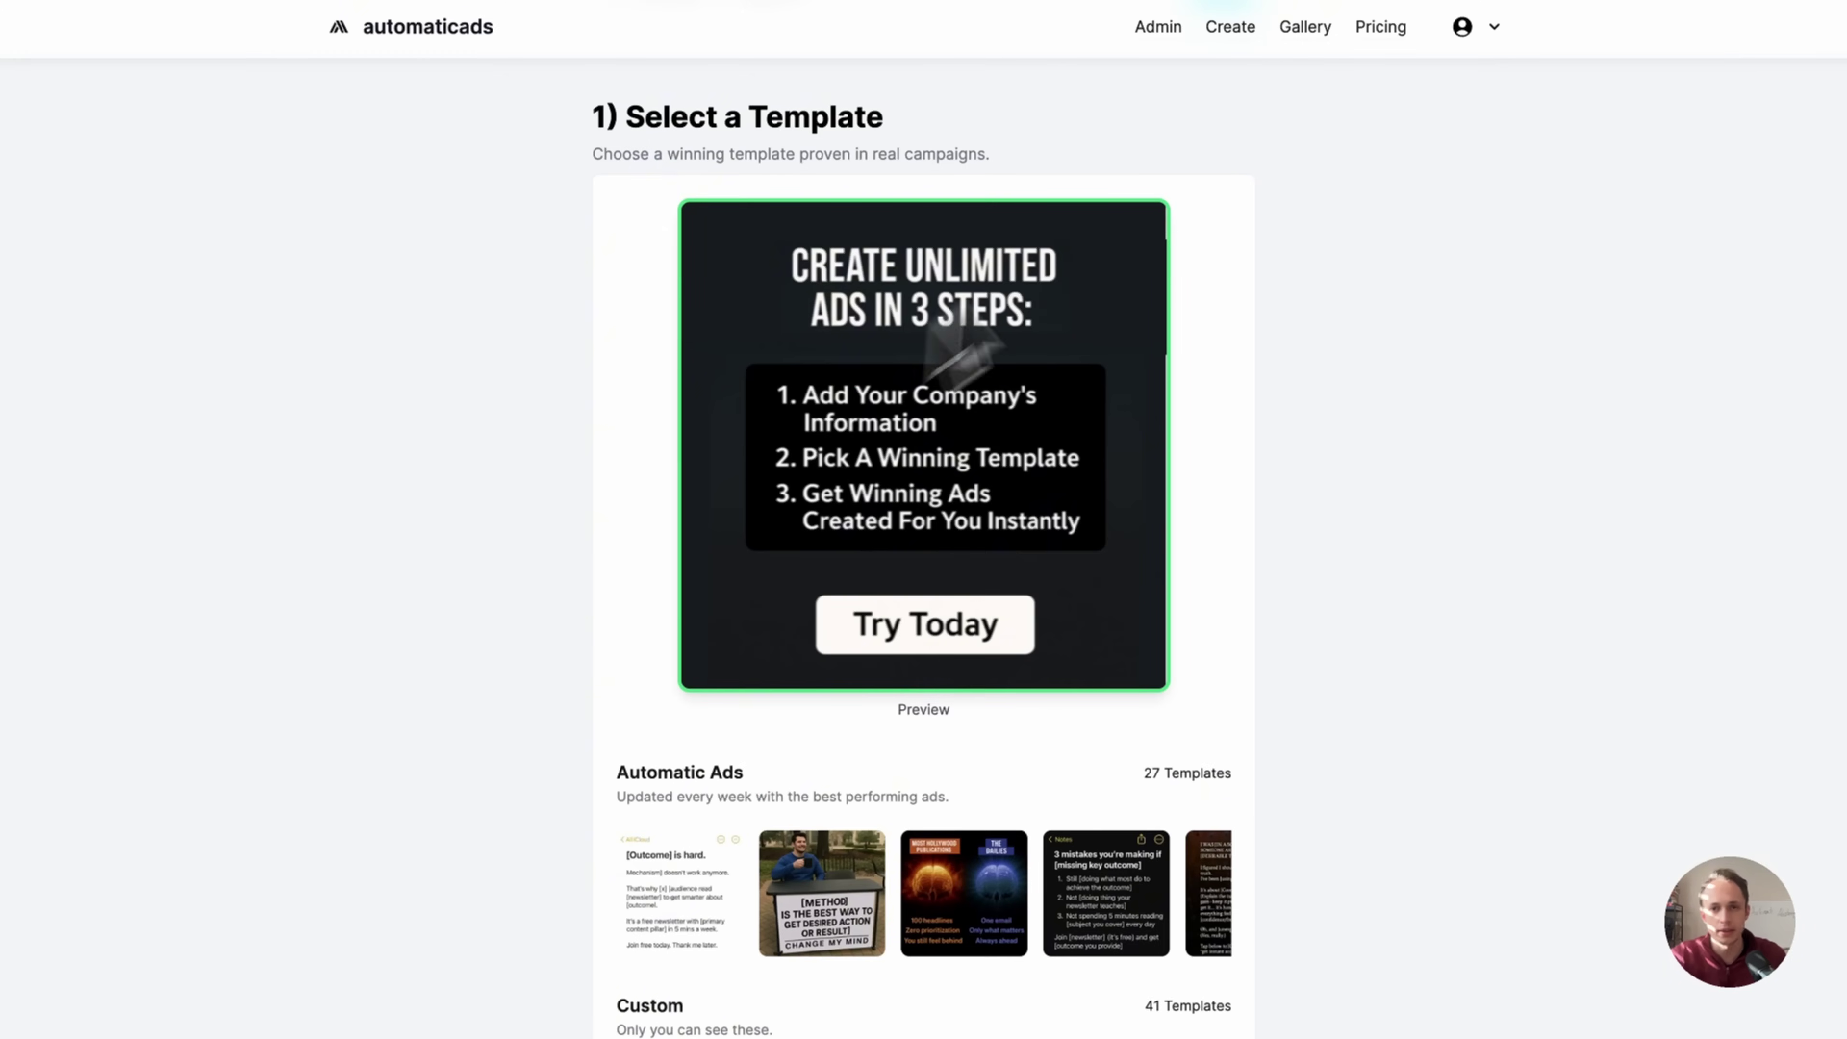
- Start a new product for a set of ads and enter Next in SF as the product name
click(1234, 37)
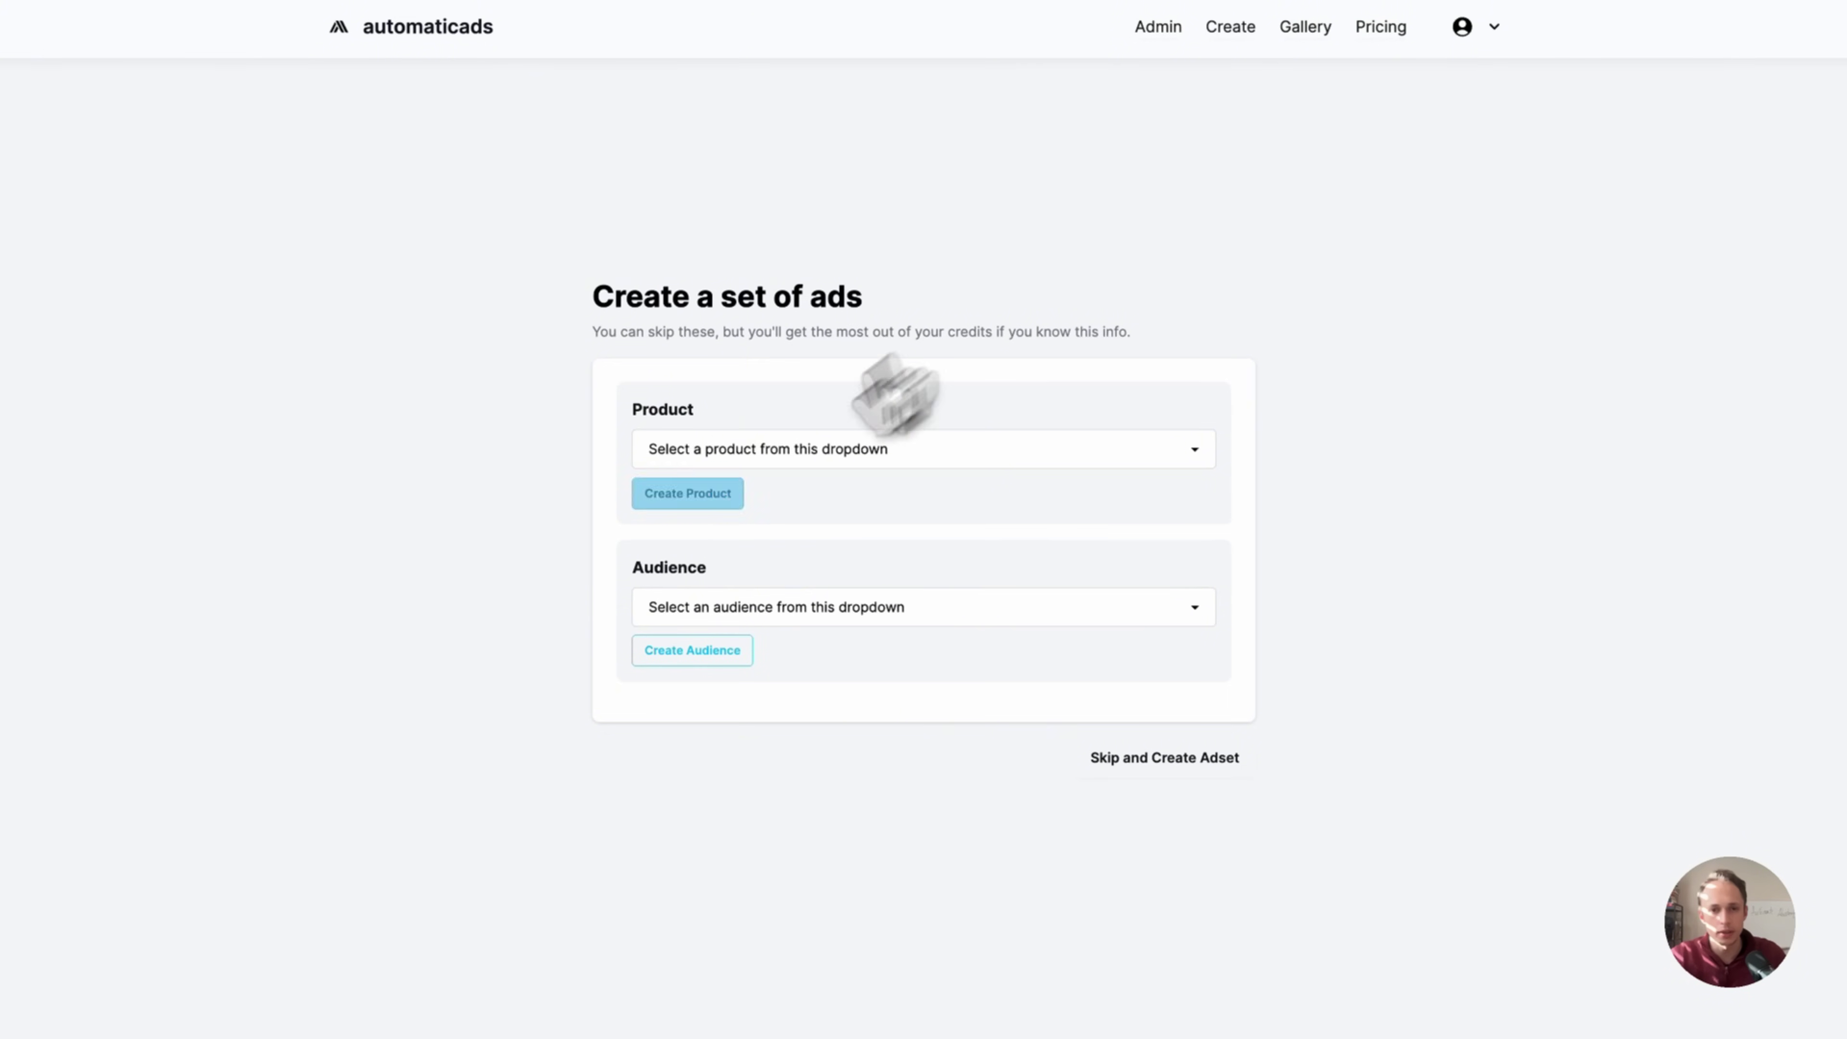
click(699, 492)
click(707, 331)
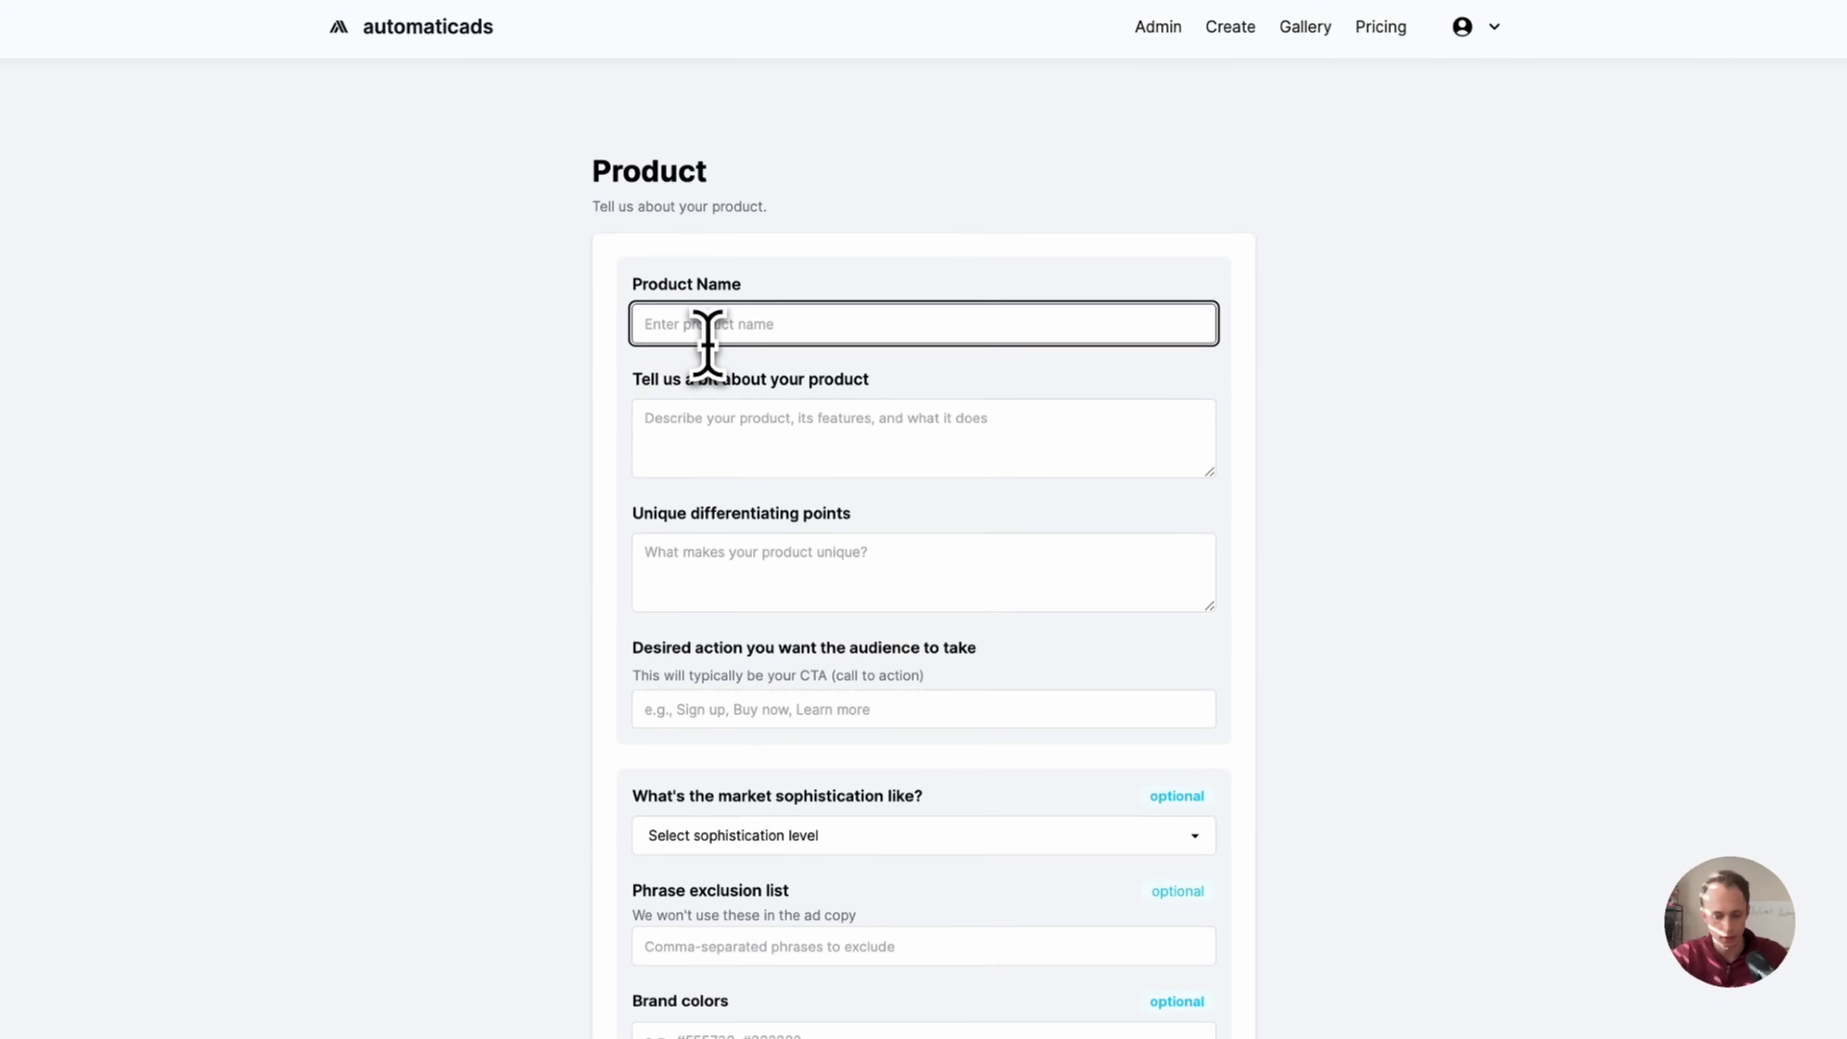
text(next)
key(super+a)
text(Next i)
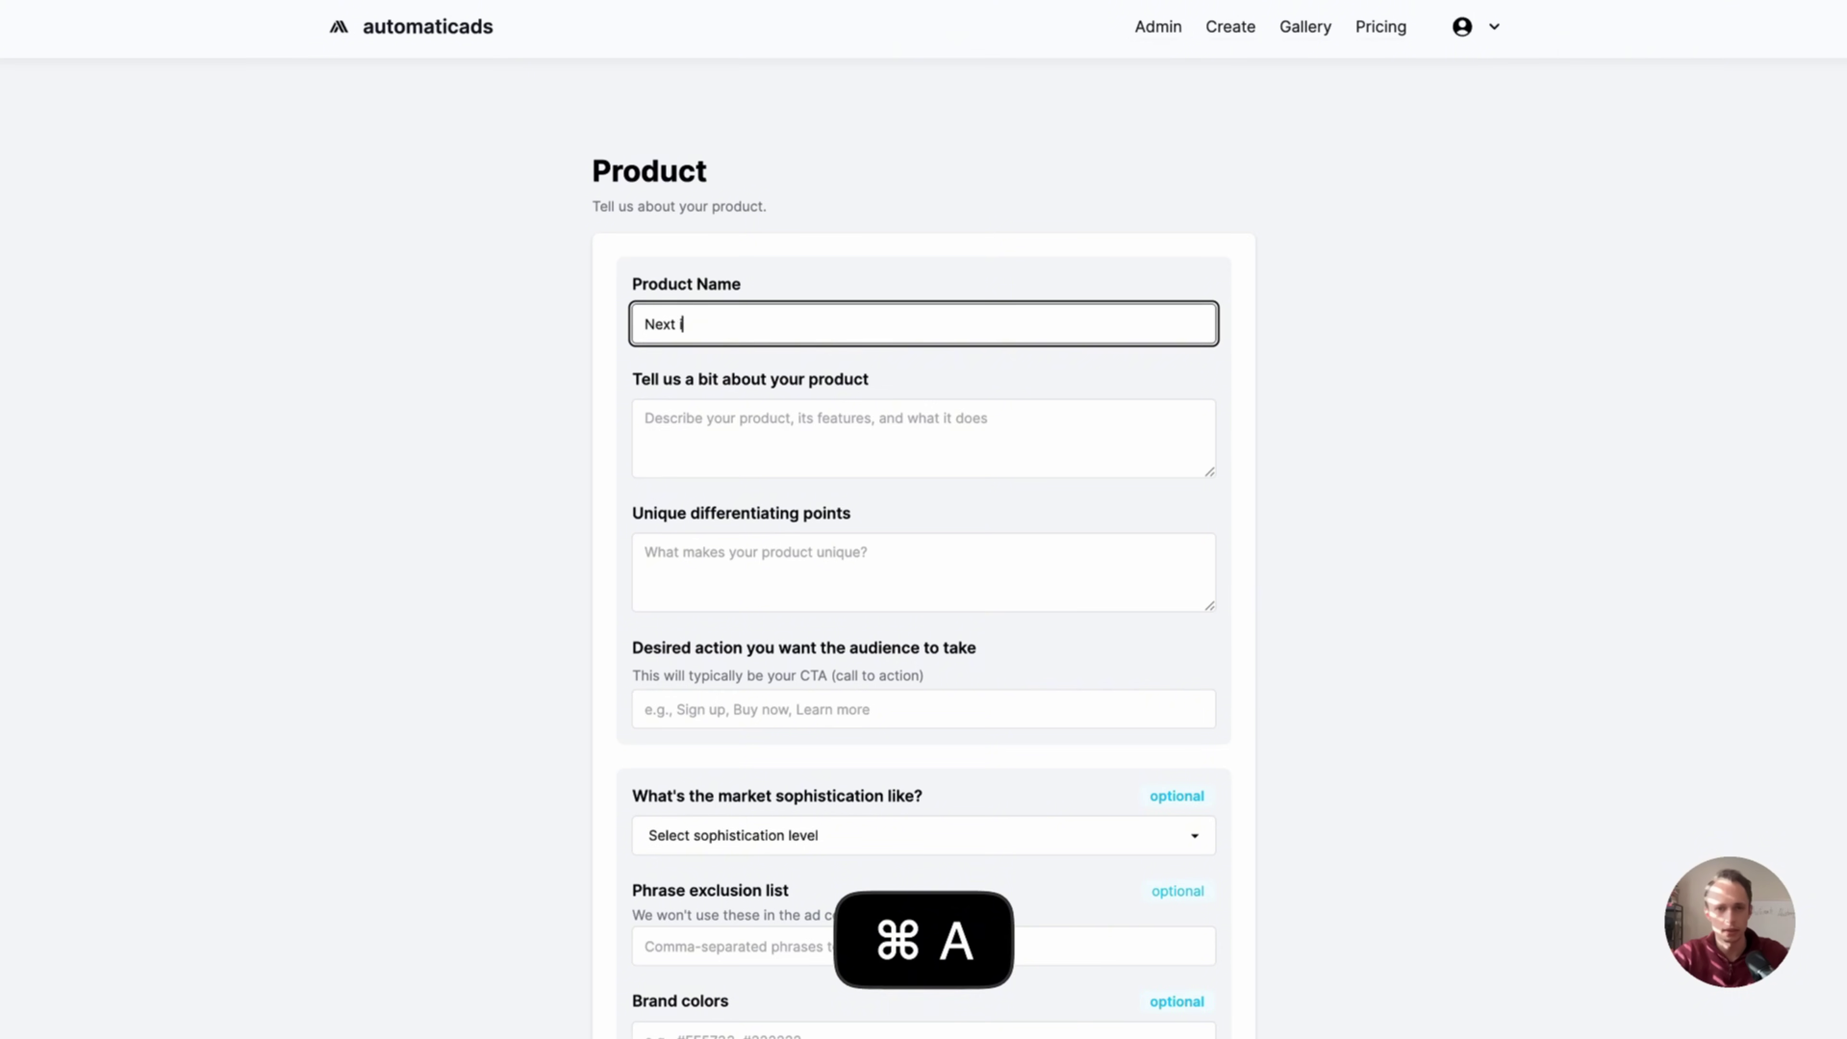
text(n SF)
key(BackSpace)
click(775, 440)
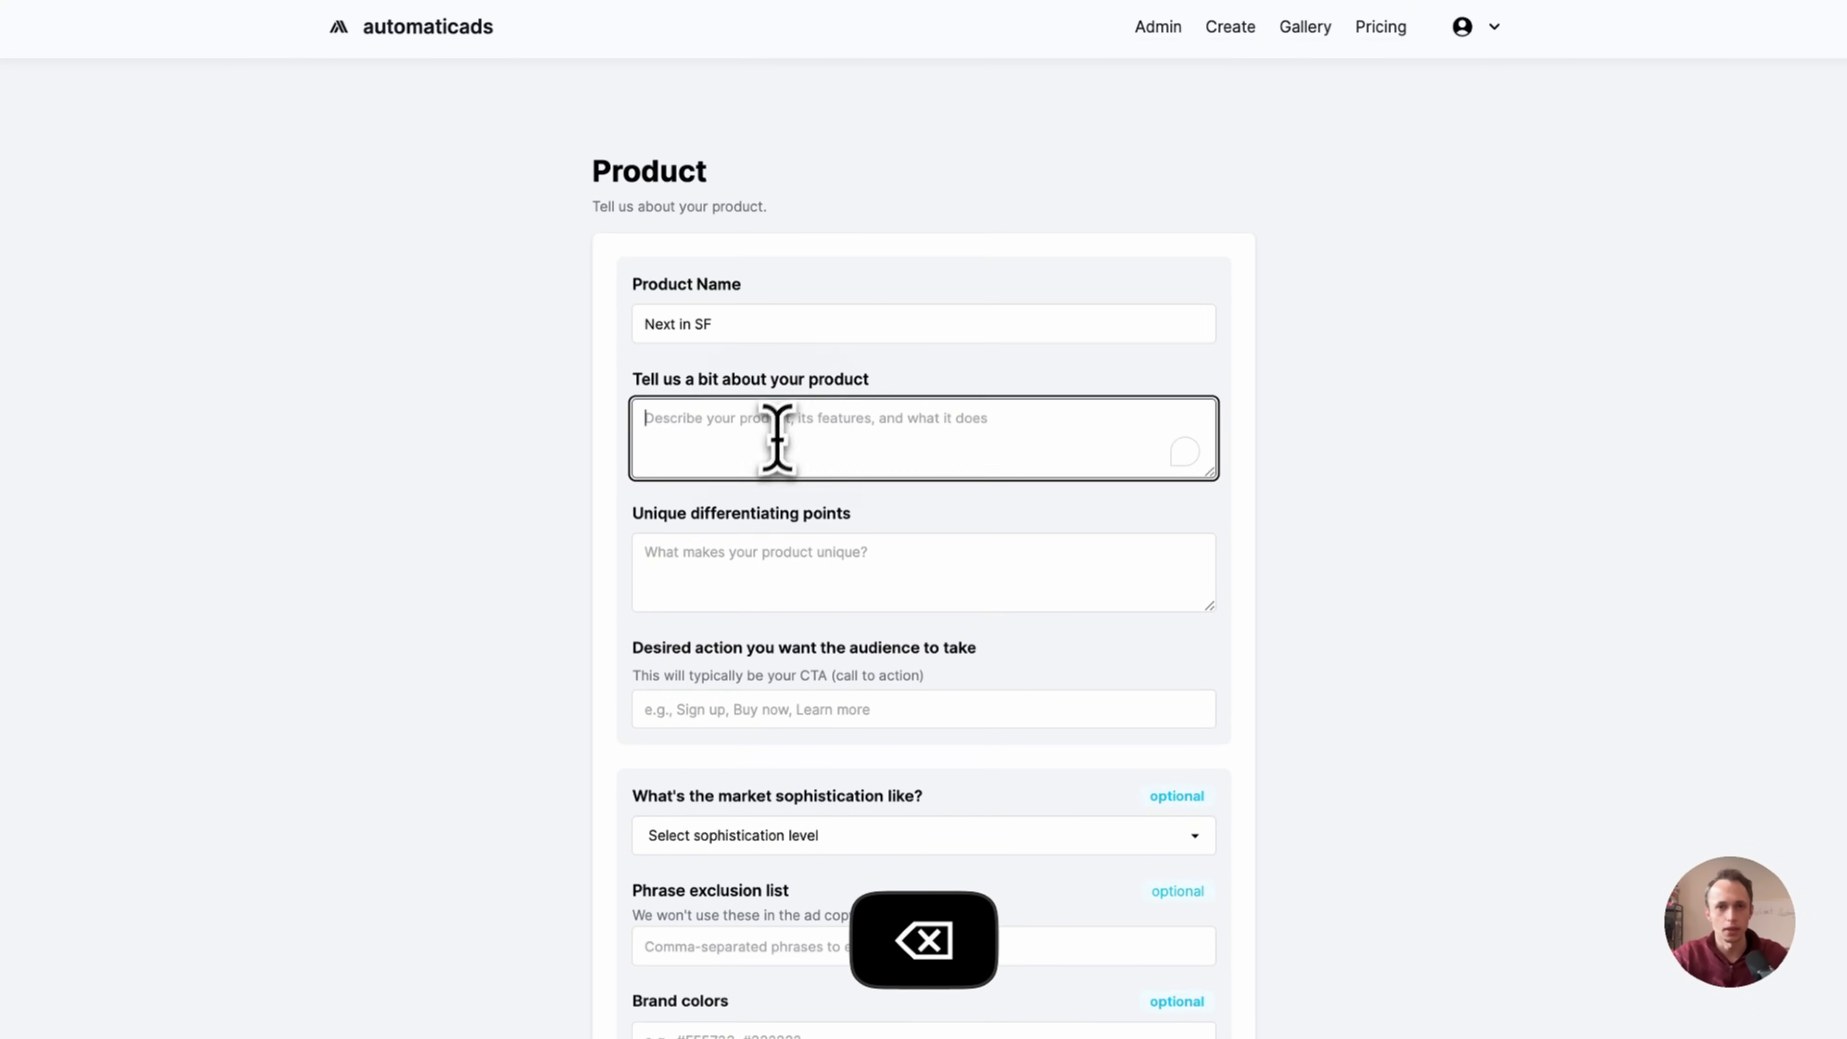
scroll(652, 363, down, 5)
scroll(709, 569, up, 5)
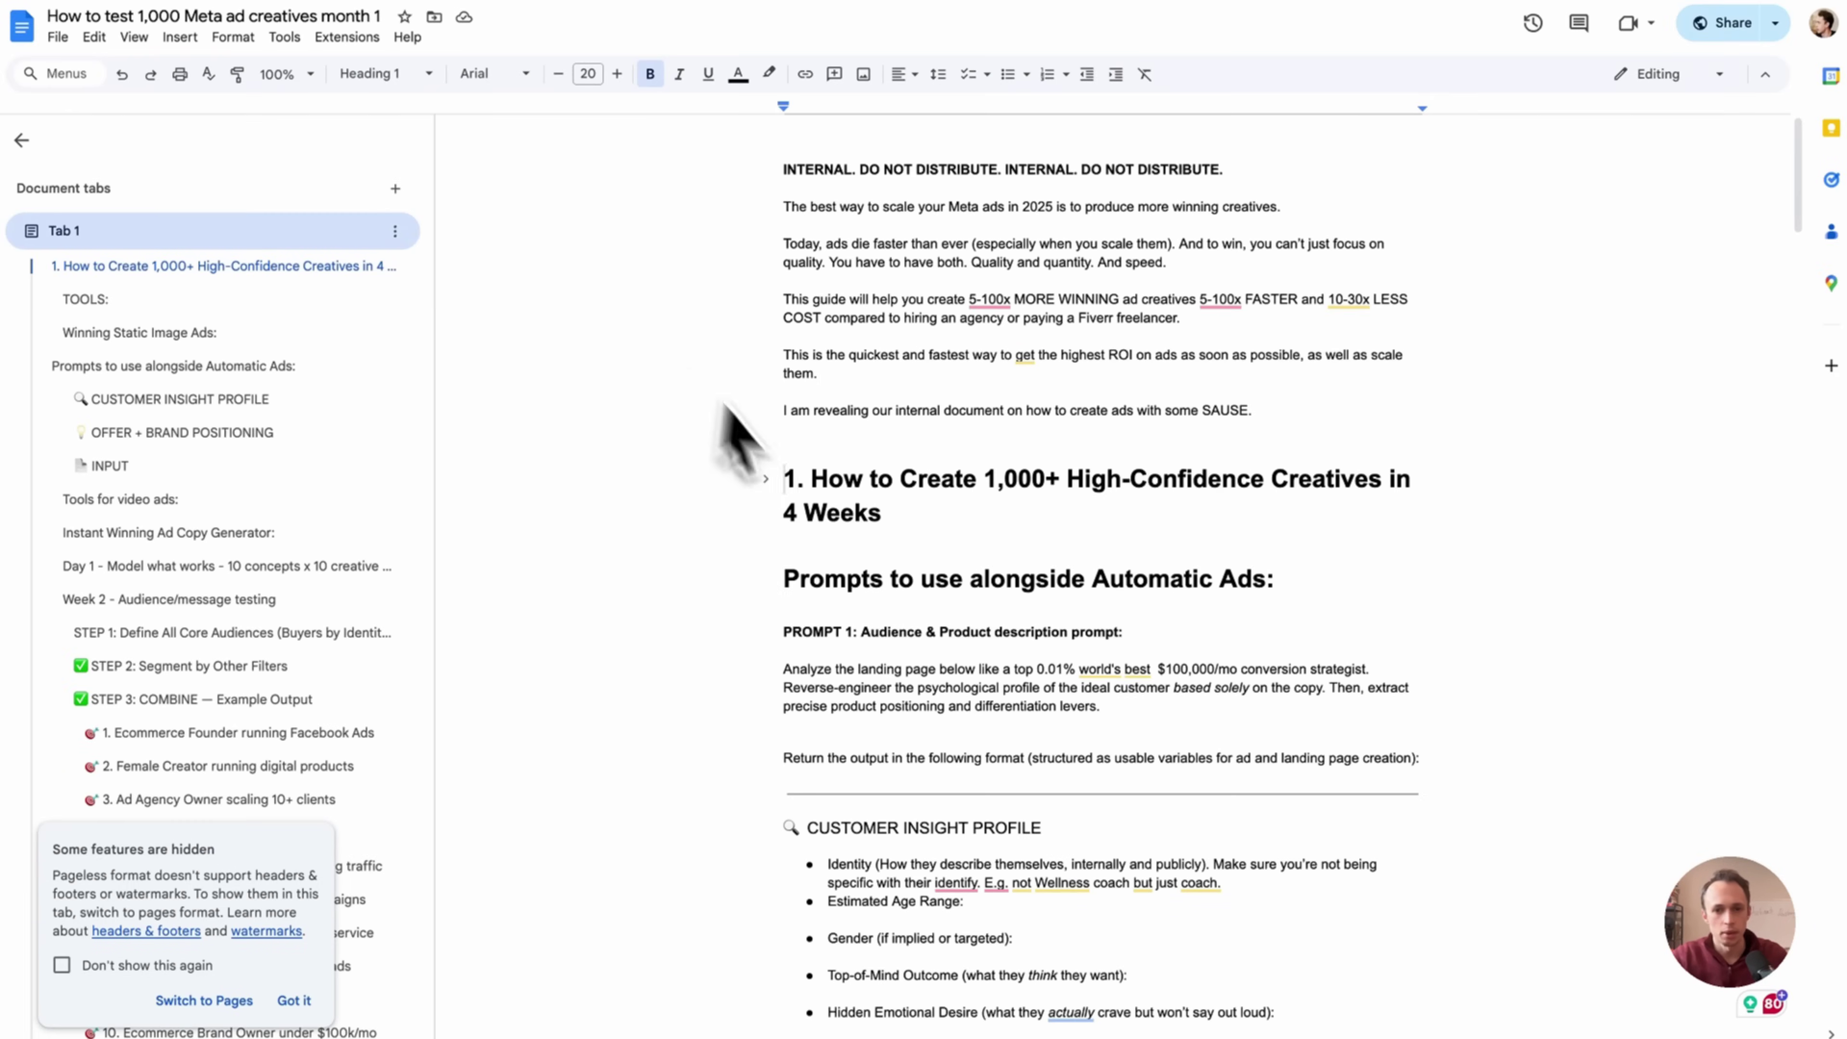
- Switch to the Meta ad creatives guide in Google Docs and copy Prompt 1 from Customer Insight Profile through the Input section
scroll(1098, 755, down, 4)
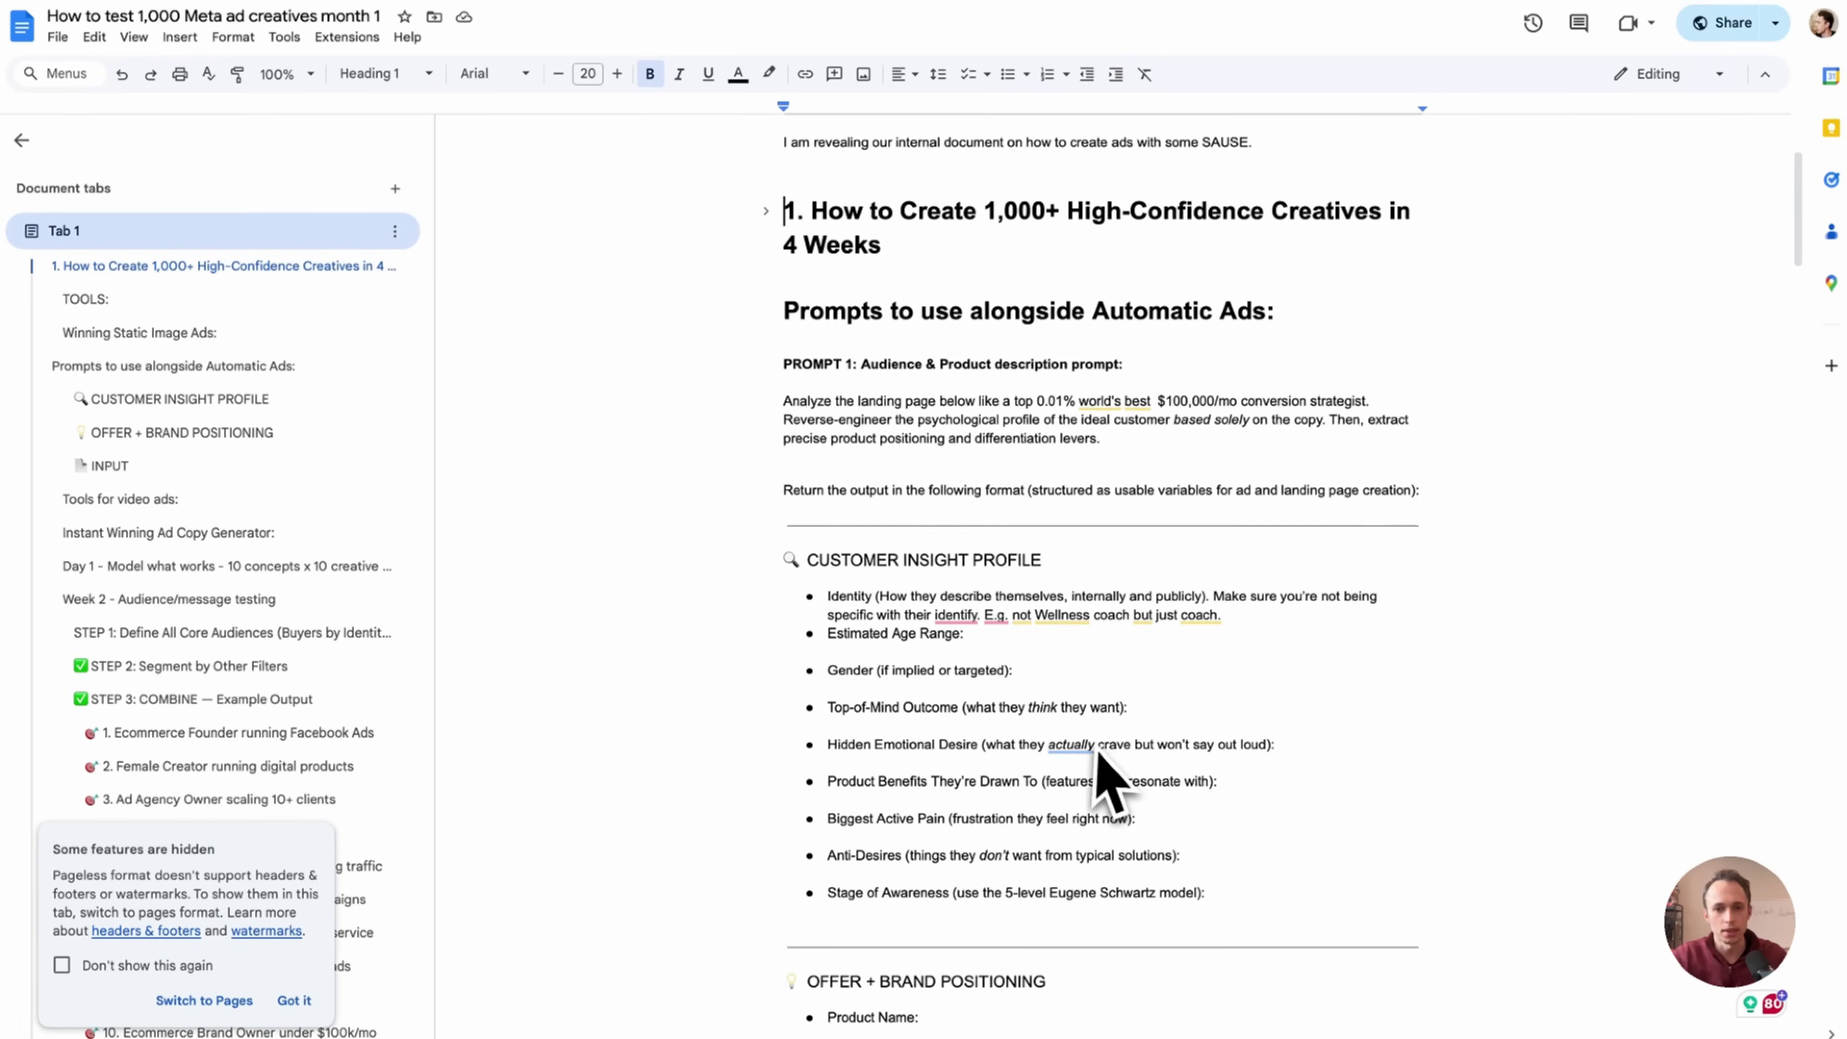
scroll(824, 586, down, 5)
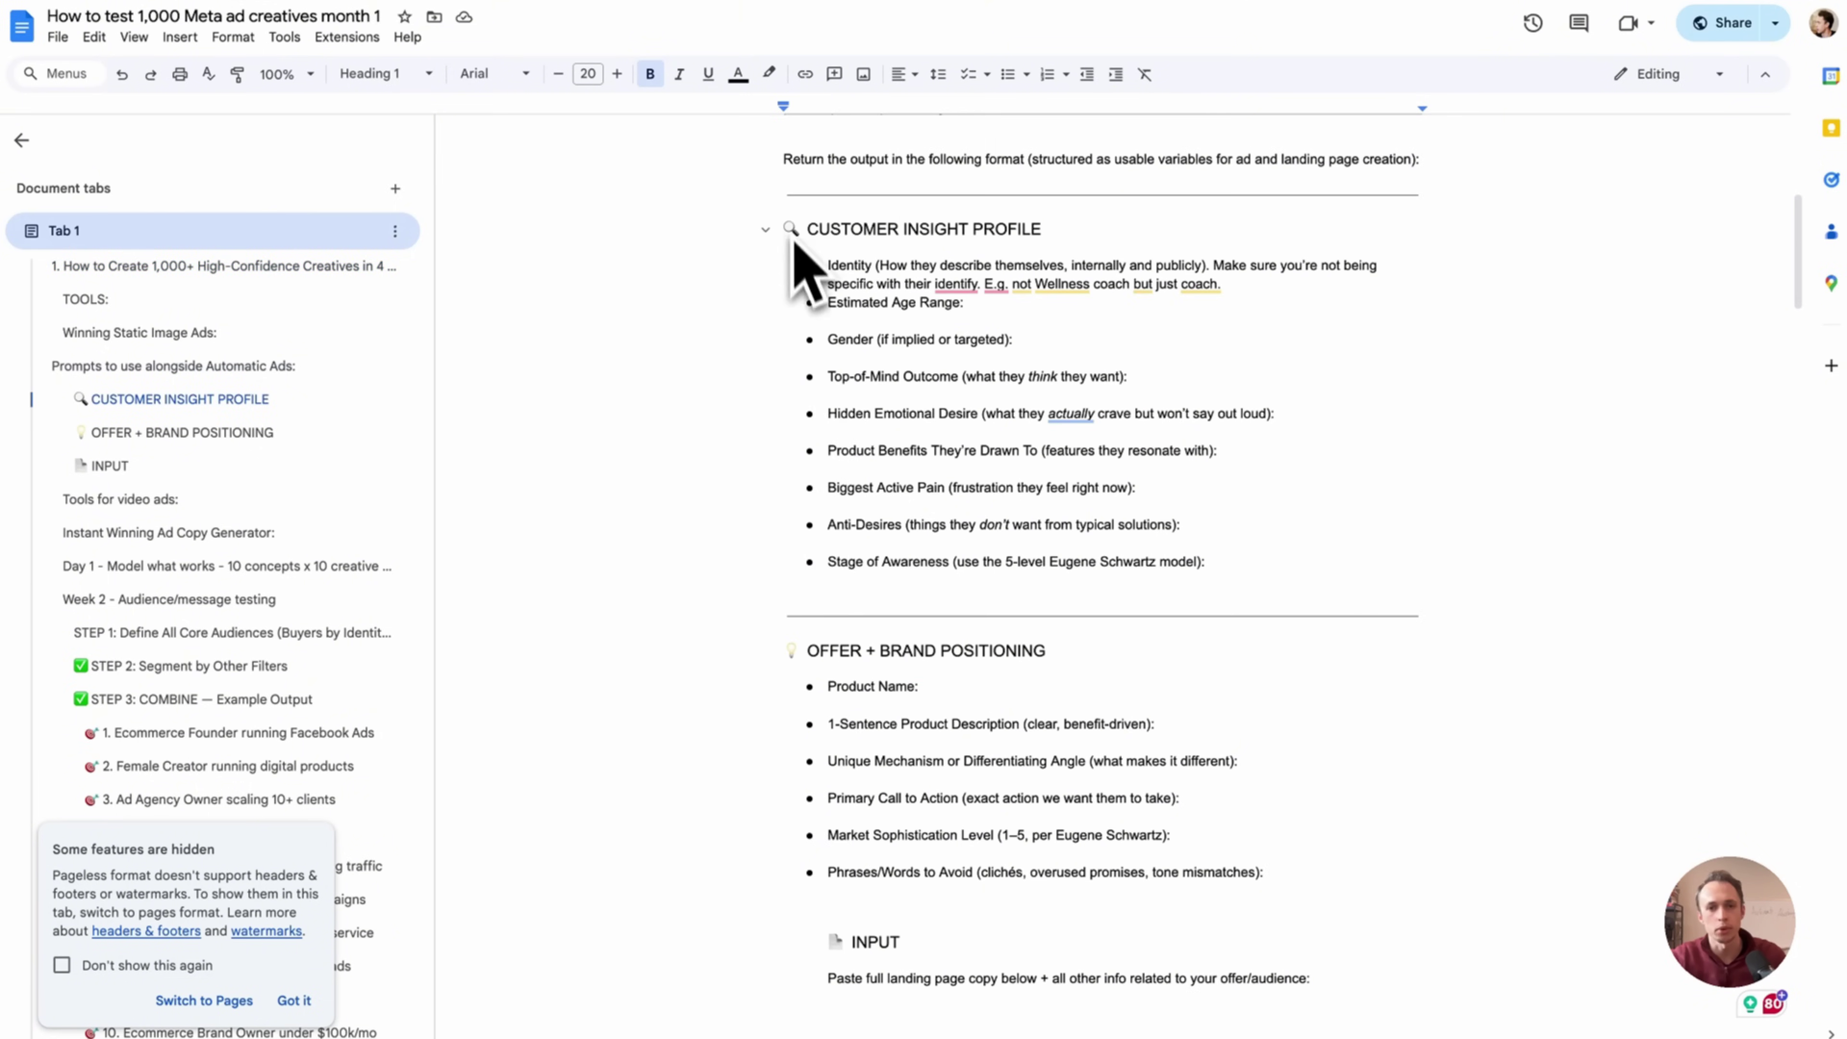
drag(808, 229, 994, 629)
scroll(1005, 684, down, 4)
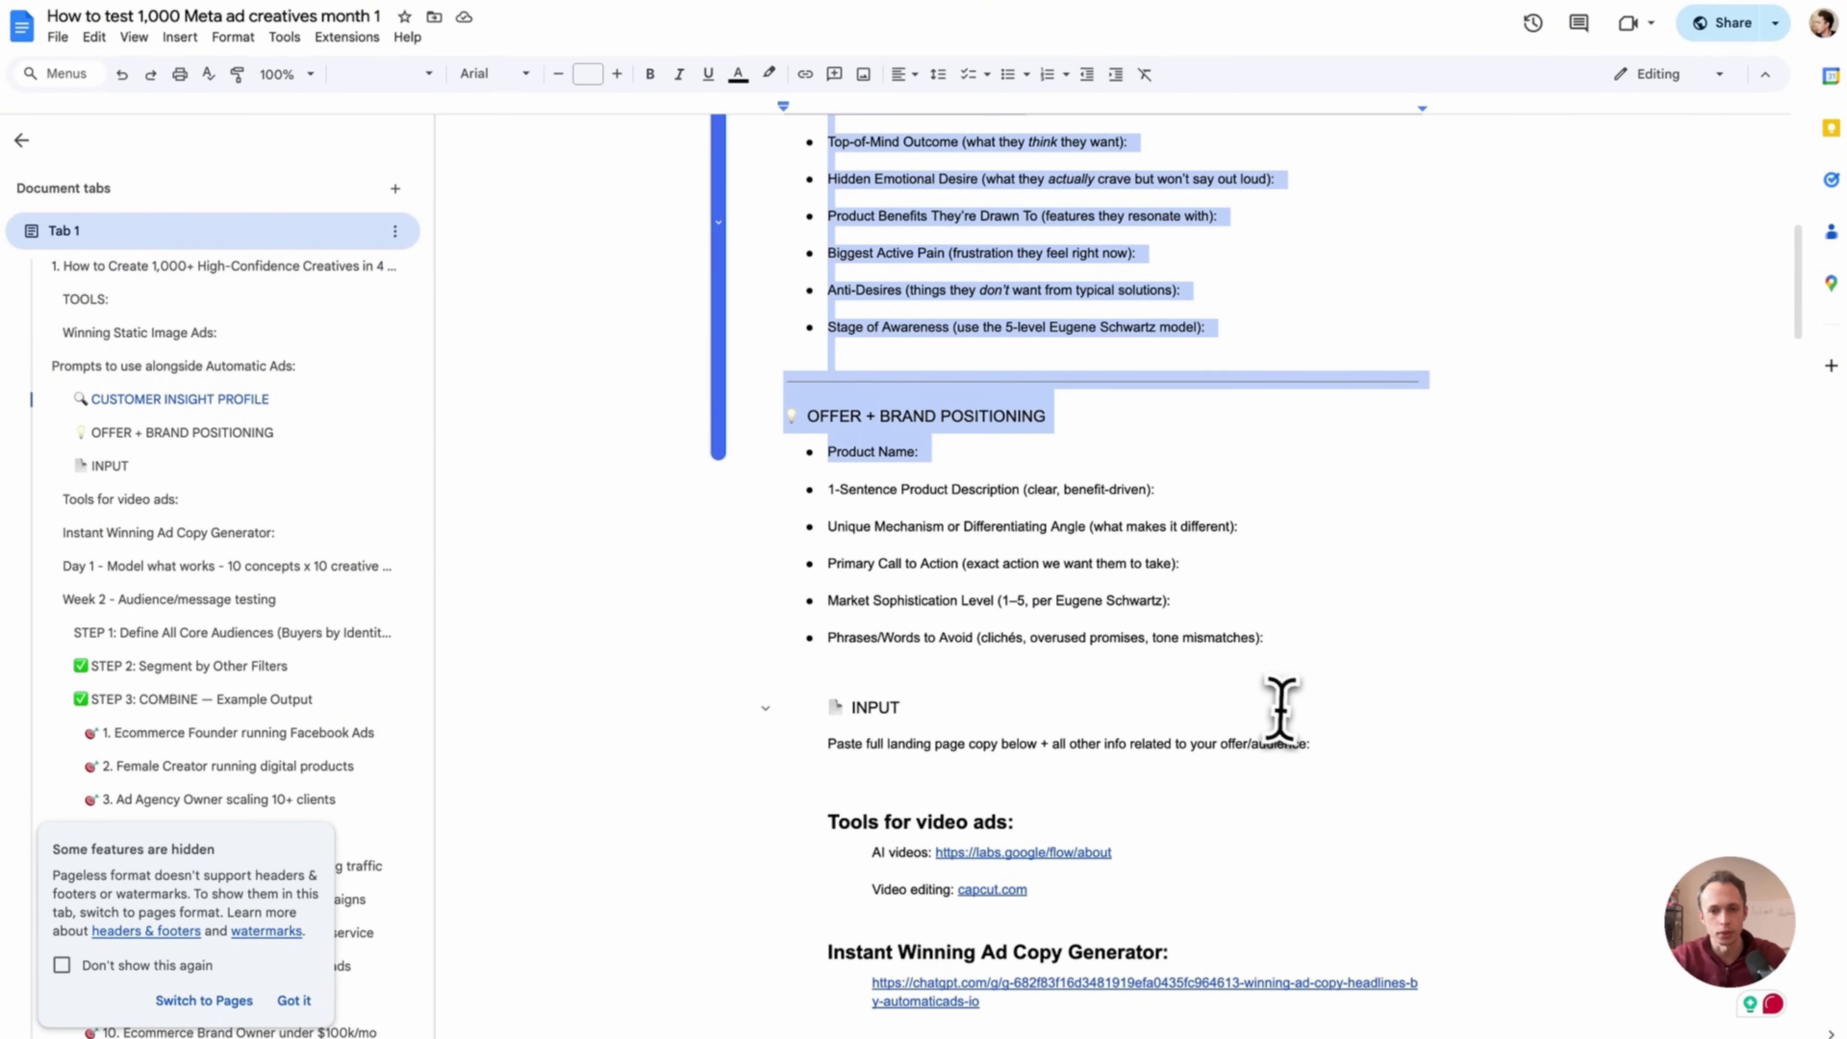
drag(1281, 709, 1373, 750)
scroll(1095, 178, up, 5)
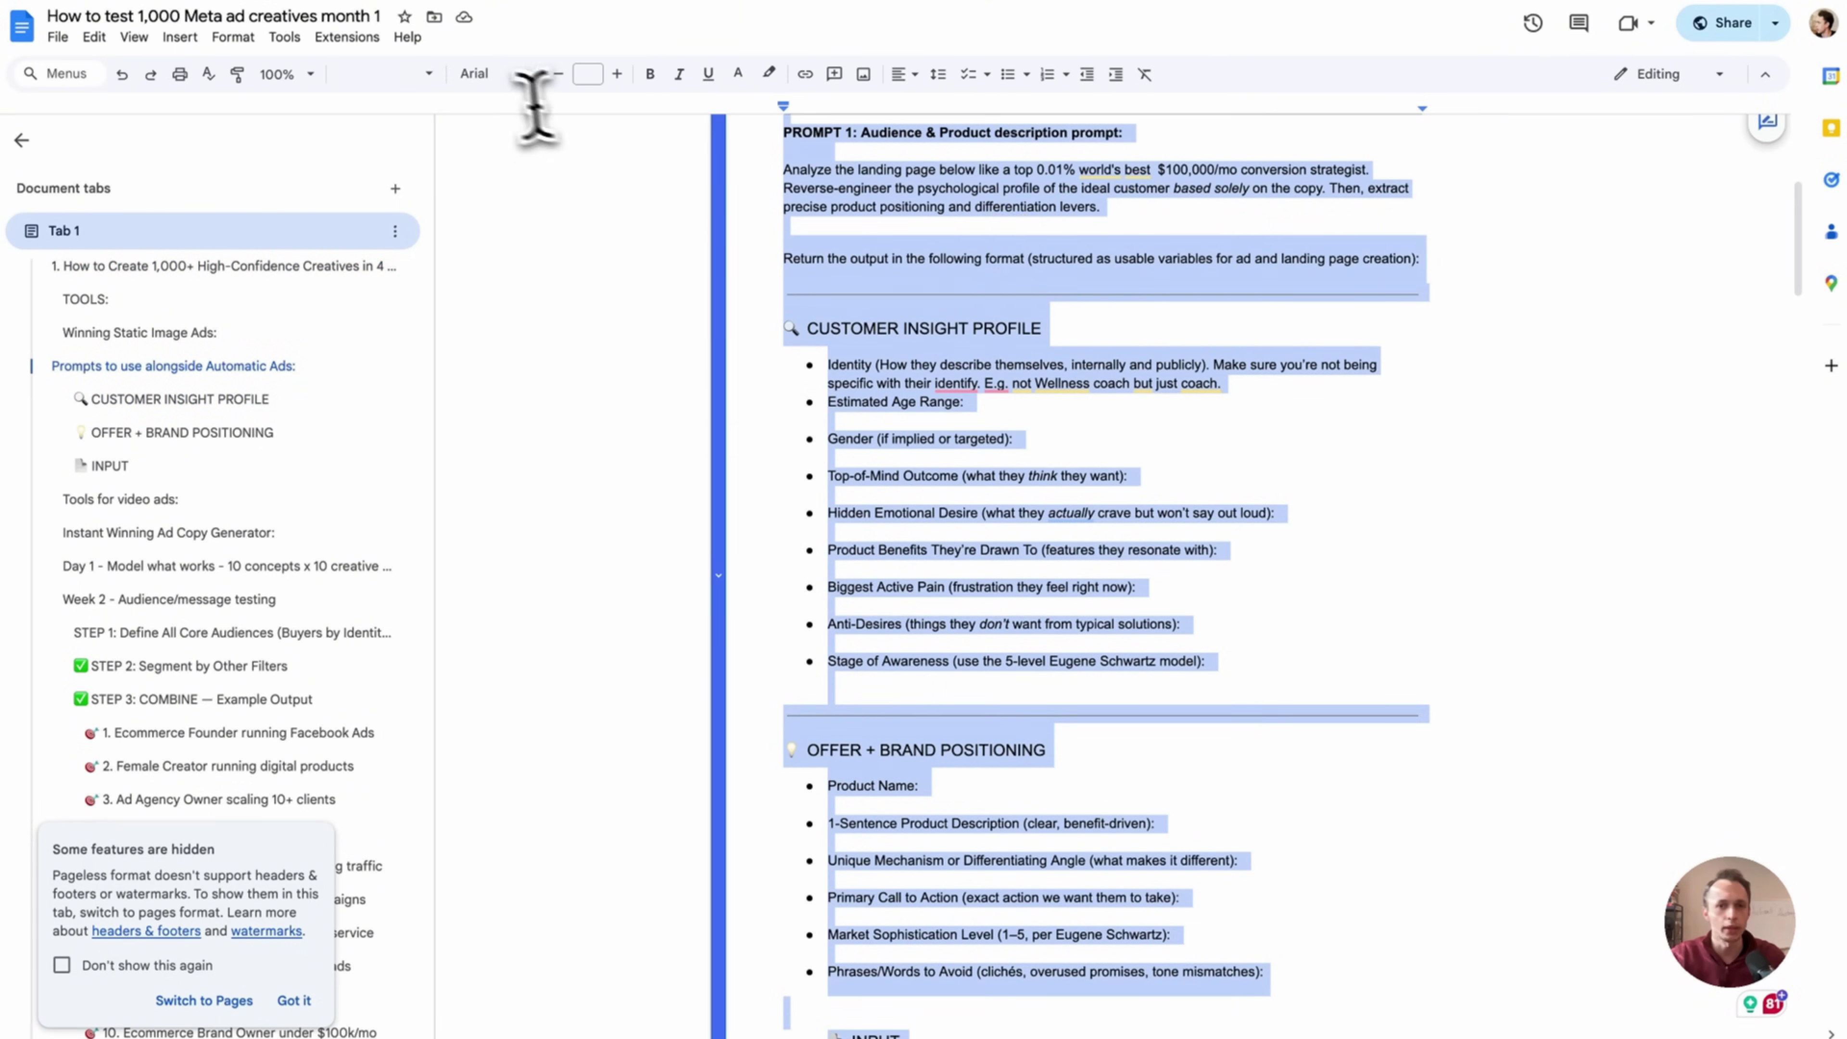
scroll(800, 262, up, 2)
click(866, 214)
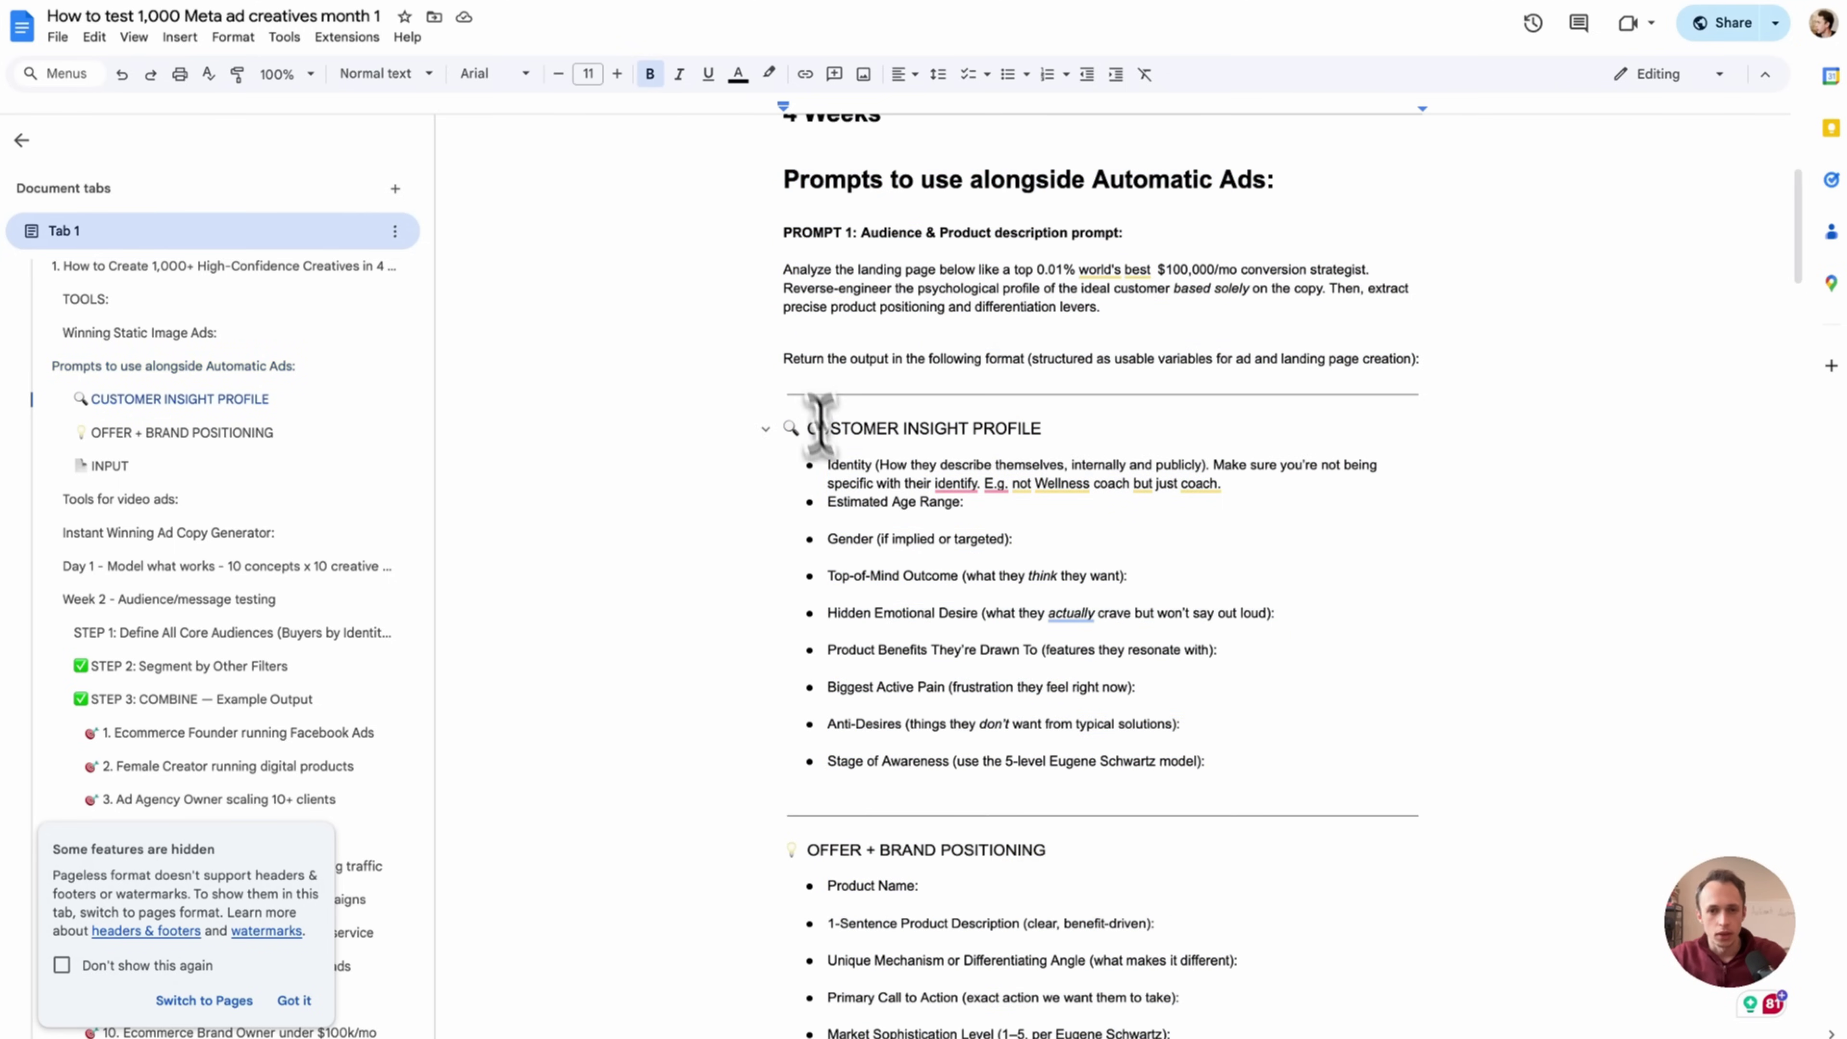
drag(818, 429, 843, 521)
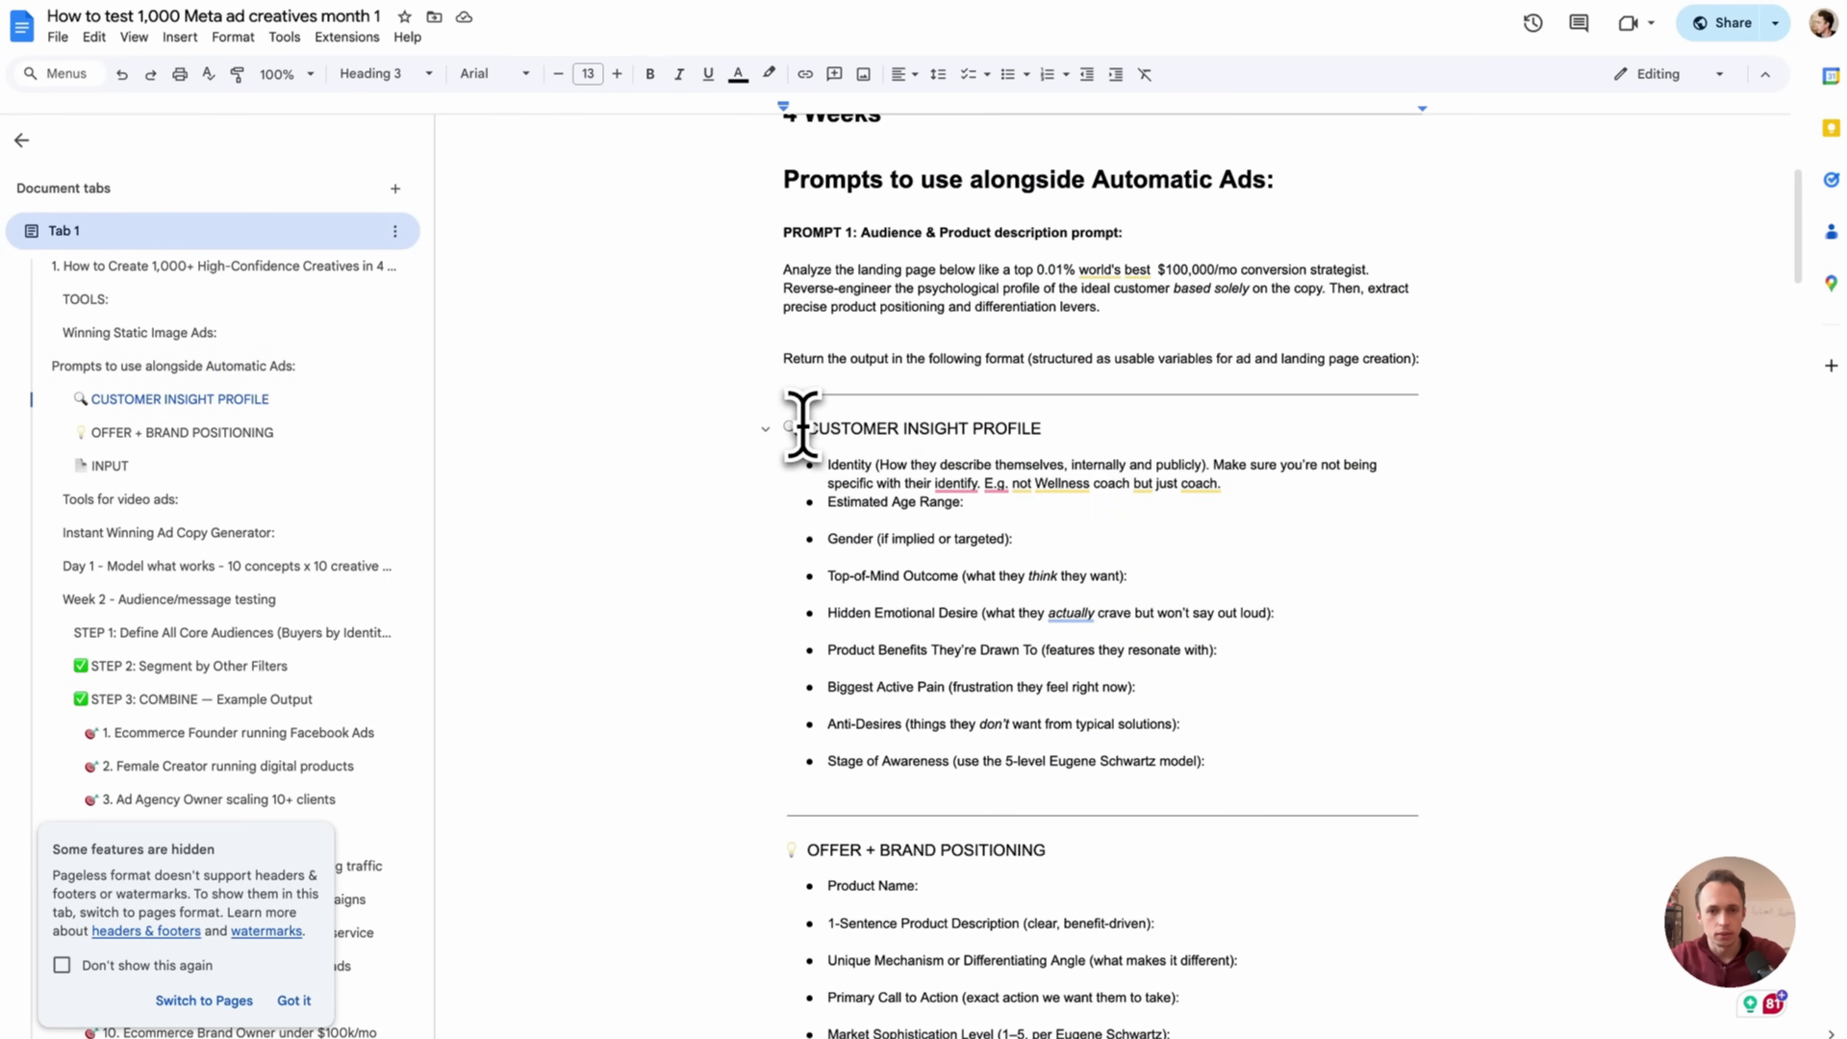
scroll(804, 425, down, 10)
key(super+c)
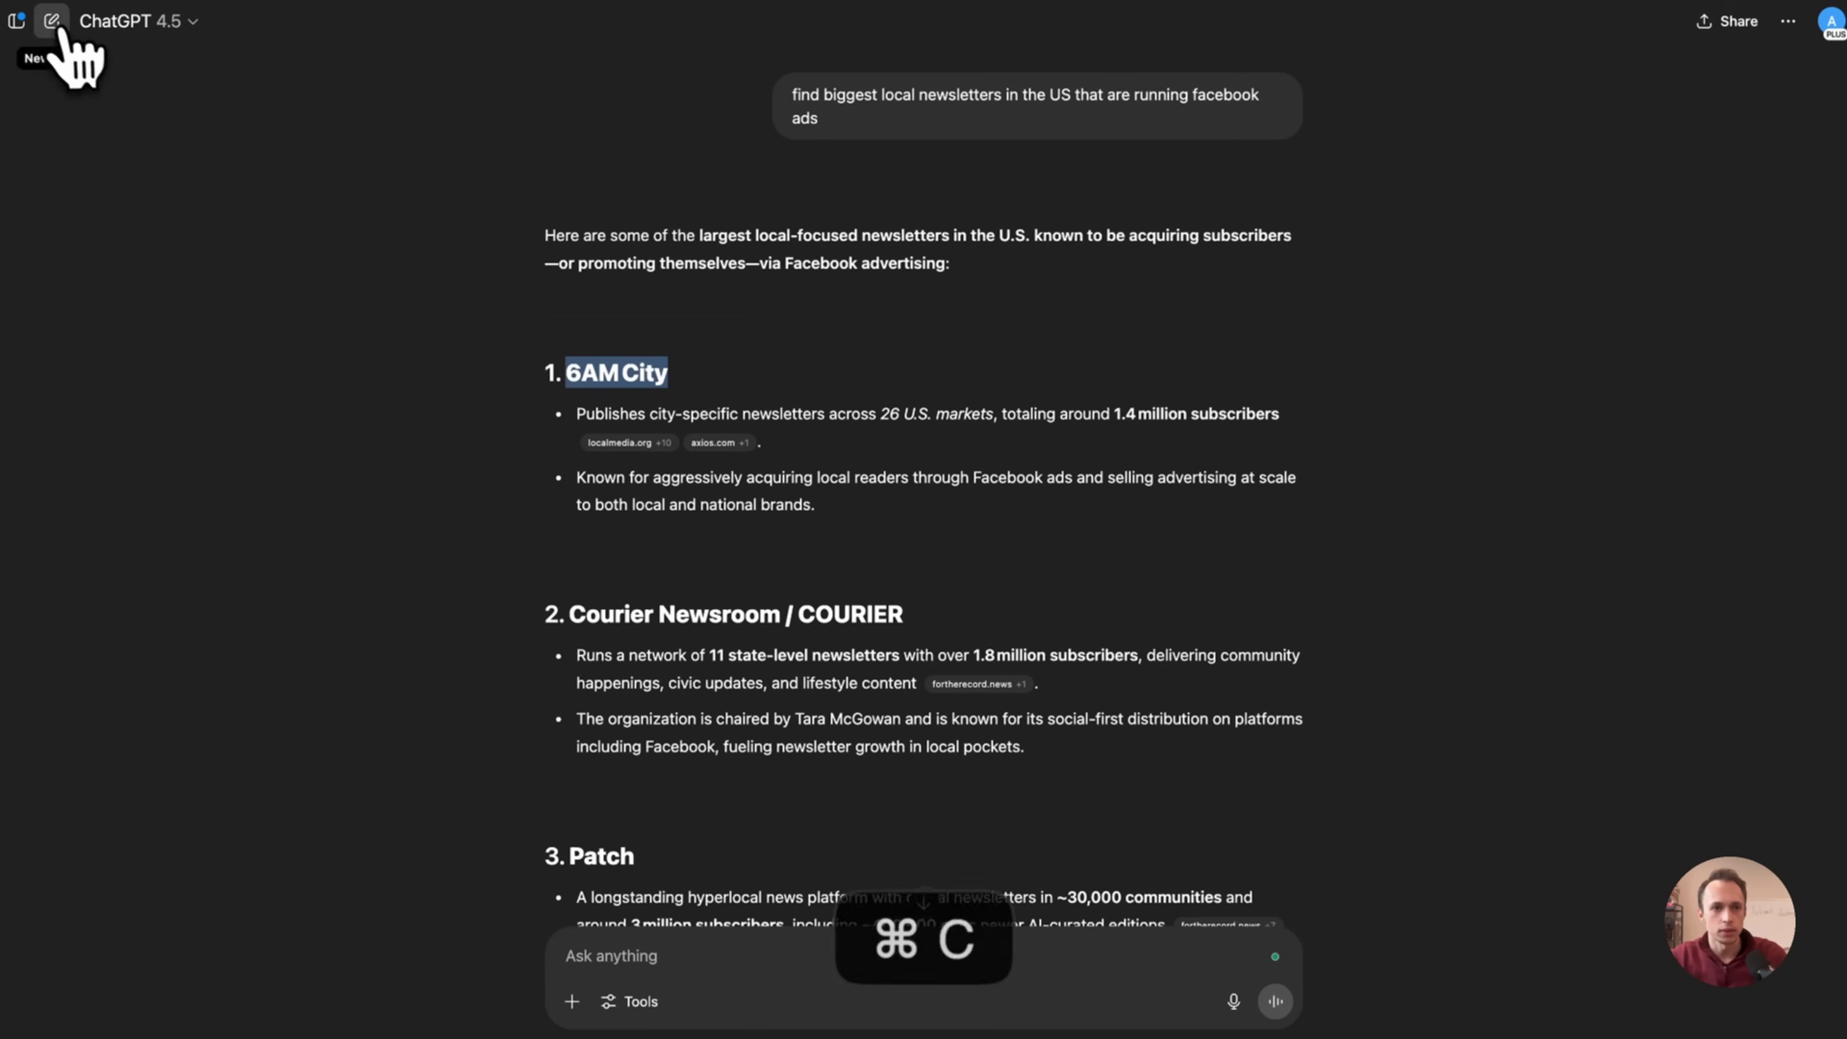
- Switch to ChatGPT and paste the prompt into a new chat, removing its opening heading and adding a line at the end
click(51, 20)
key(super+v)
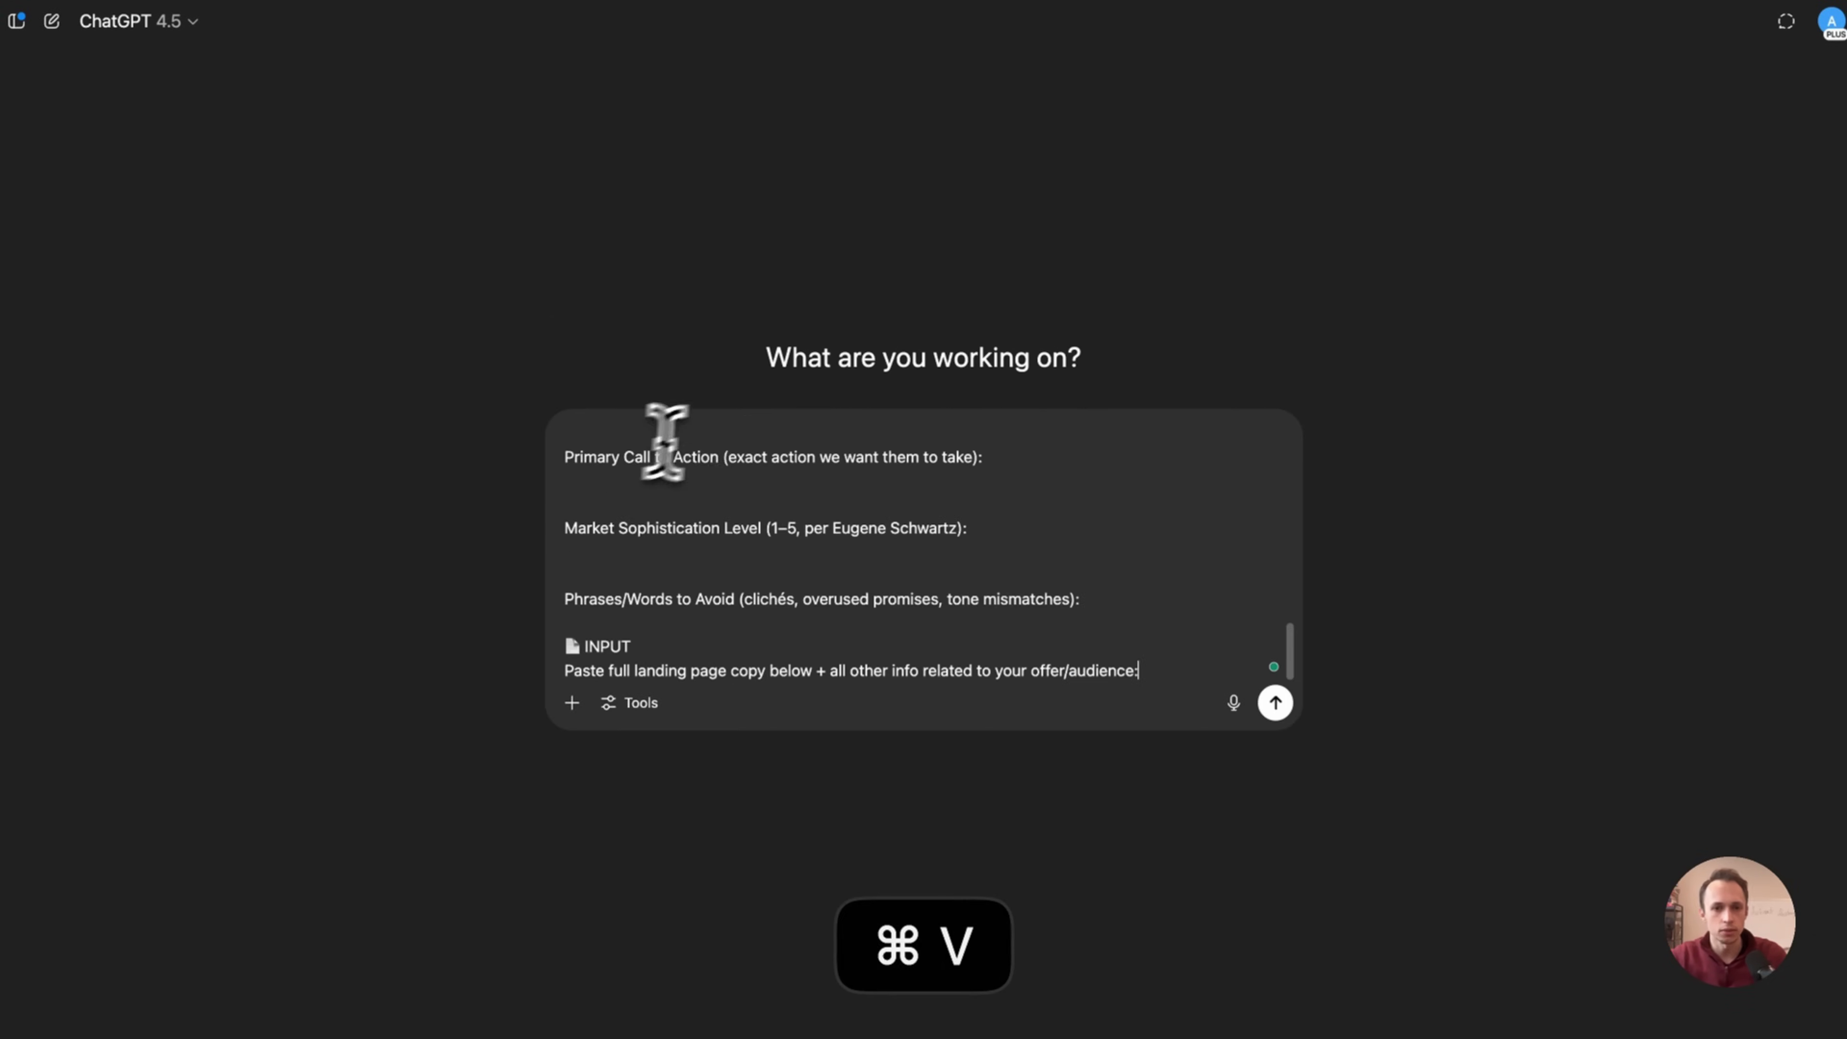
scroll(727, 451, up, 10)
key(BackSpace)
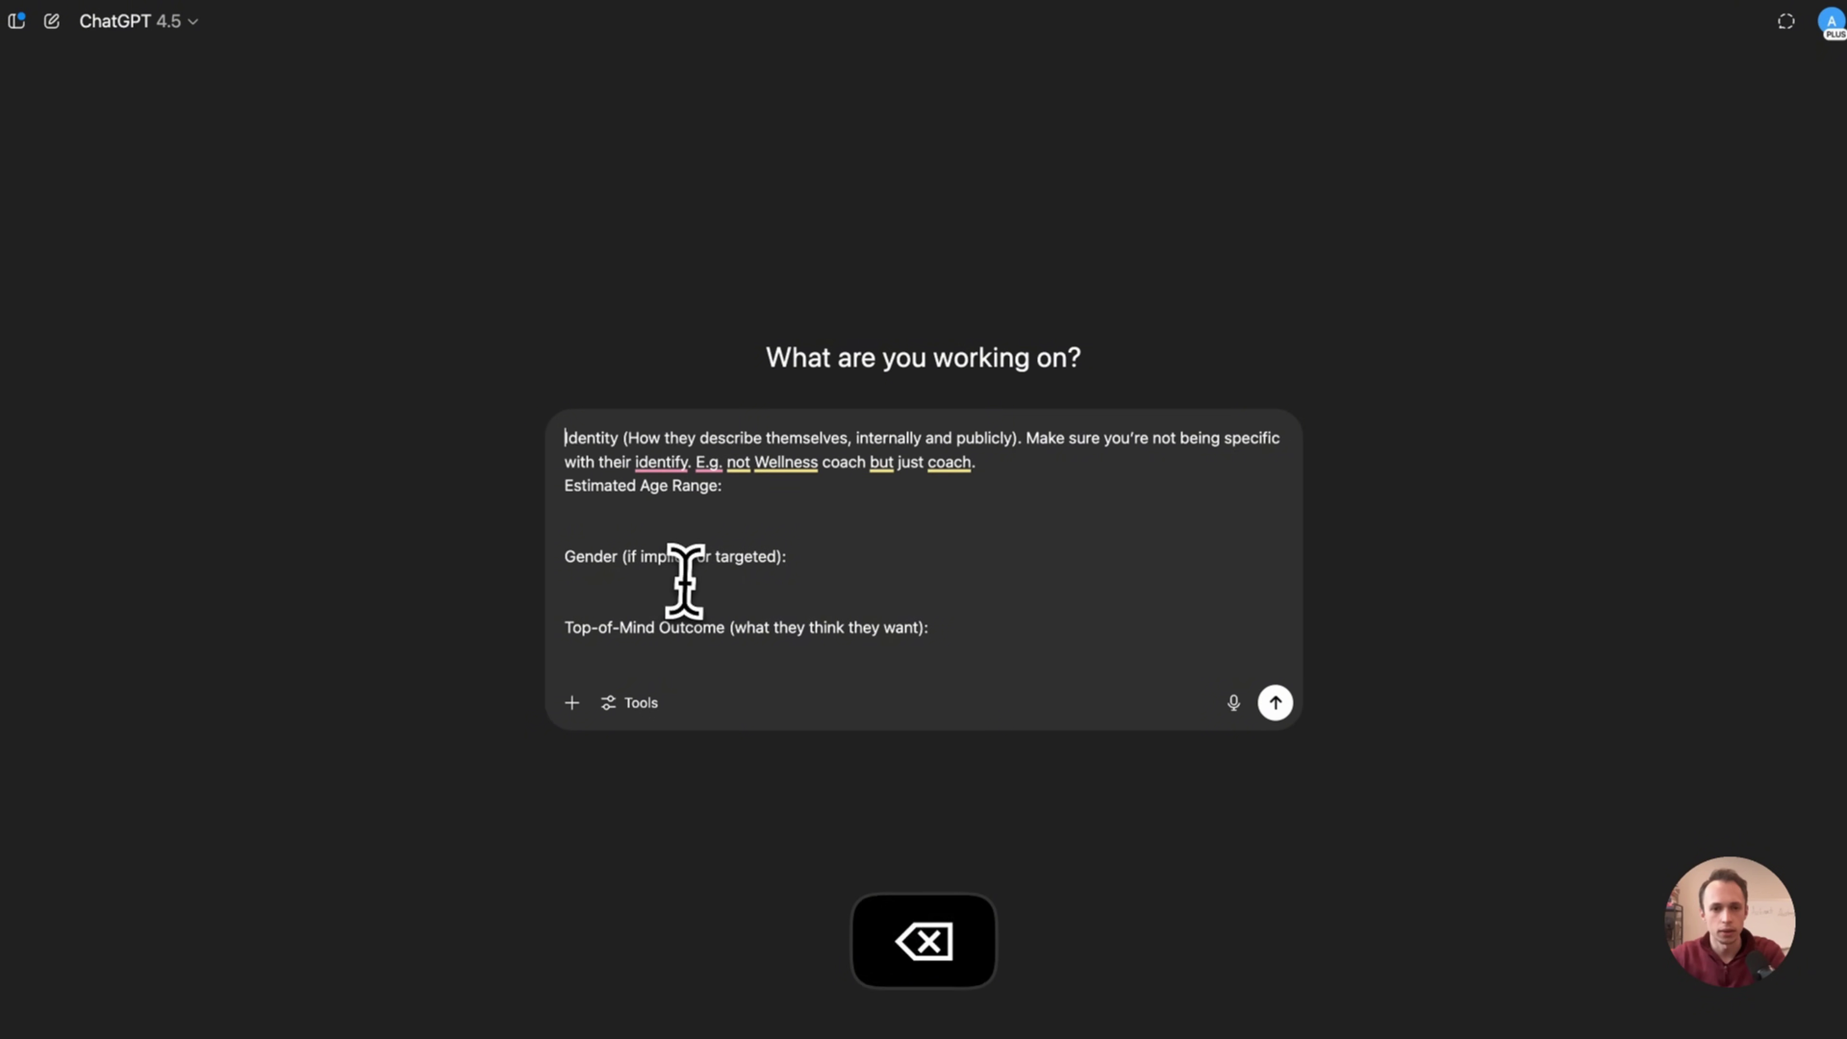
scroll(684, 590, down, 10)
click(1162, 669)
key(shift+Return)
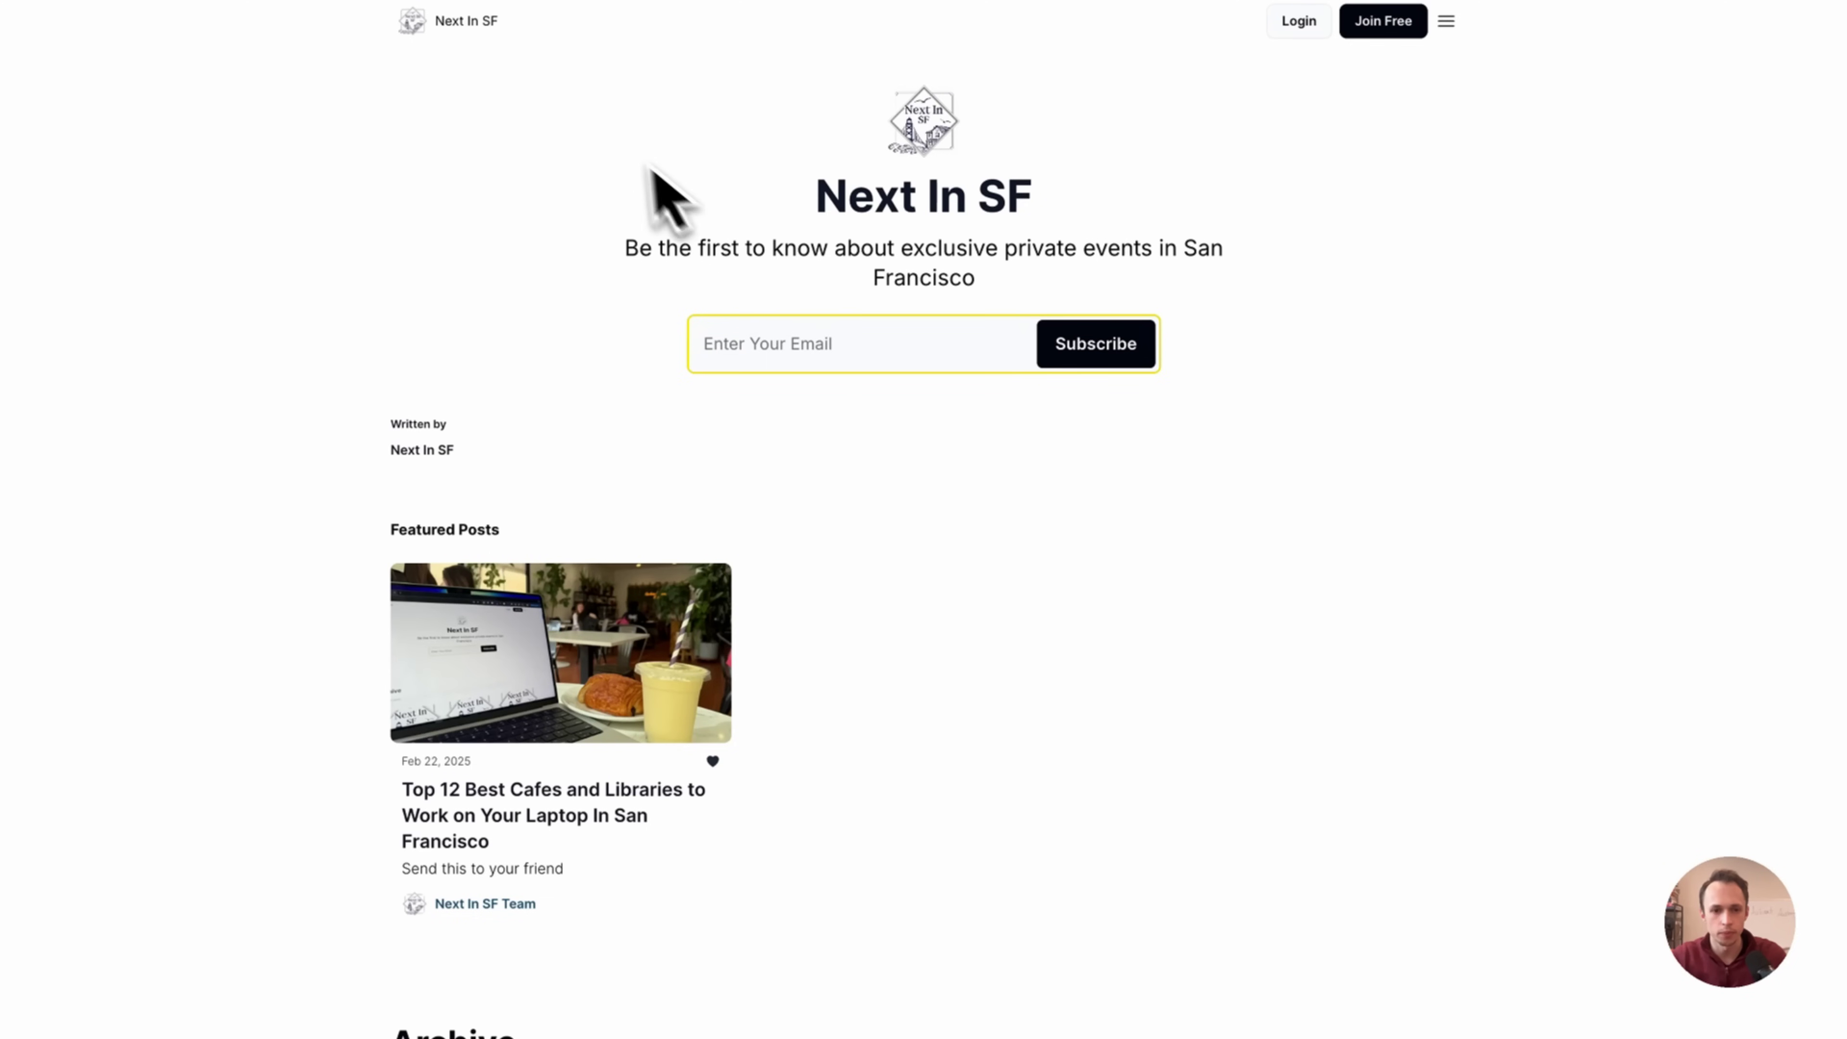
- Copy all the text of the Next In SF landing page, paste it below the ChatGPT prompt and send it
key(super+a)
scroll(692, 310, down, 15)
key(super+c)
scroll(709, 330, up, 15)
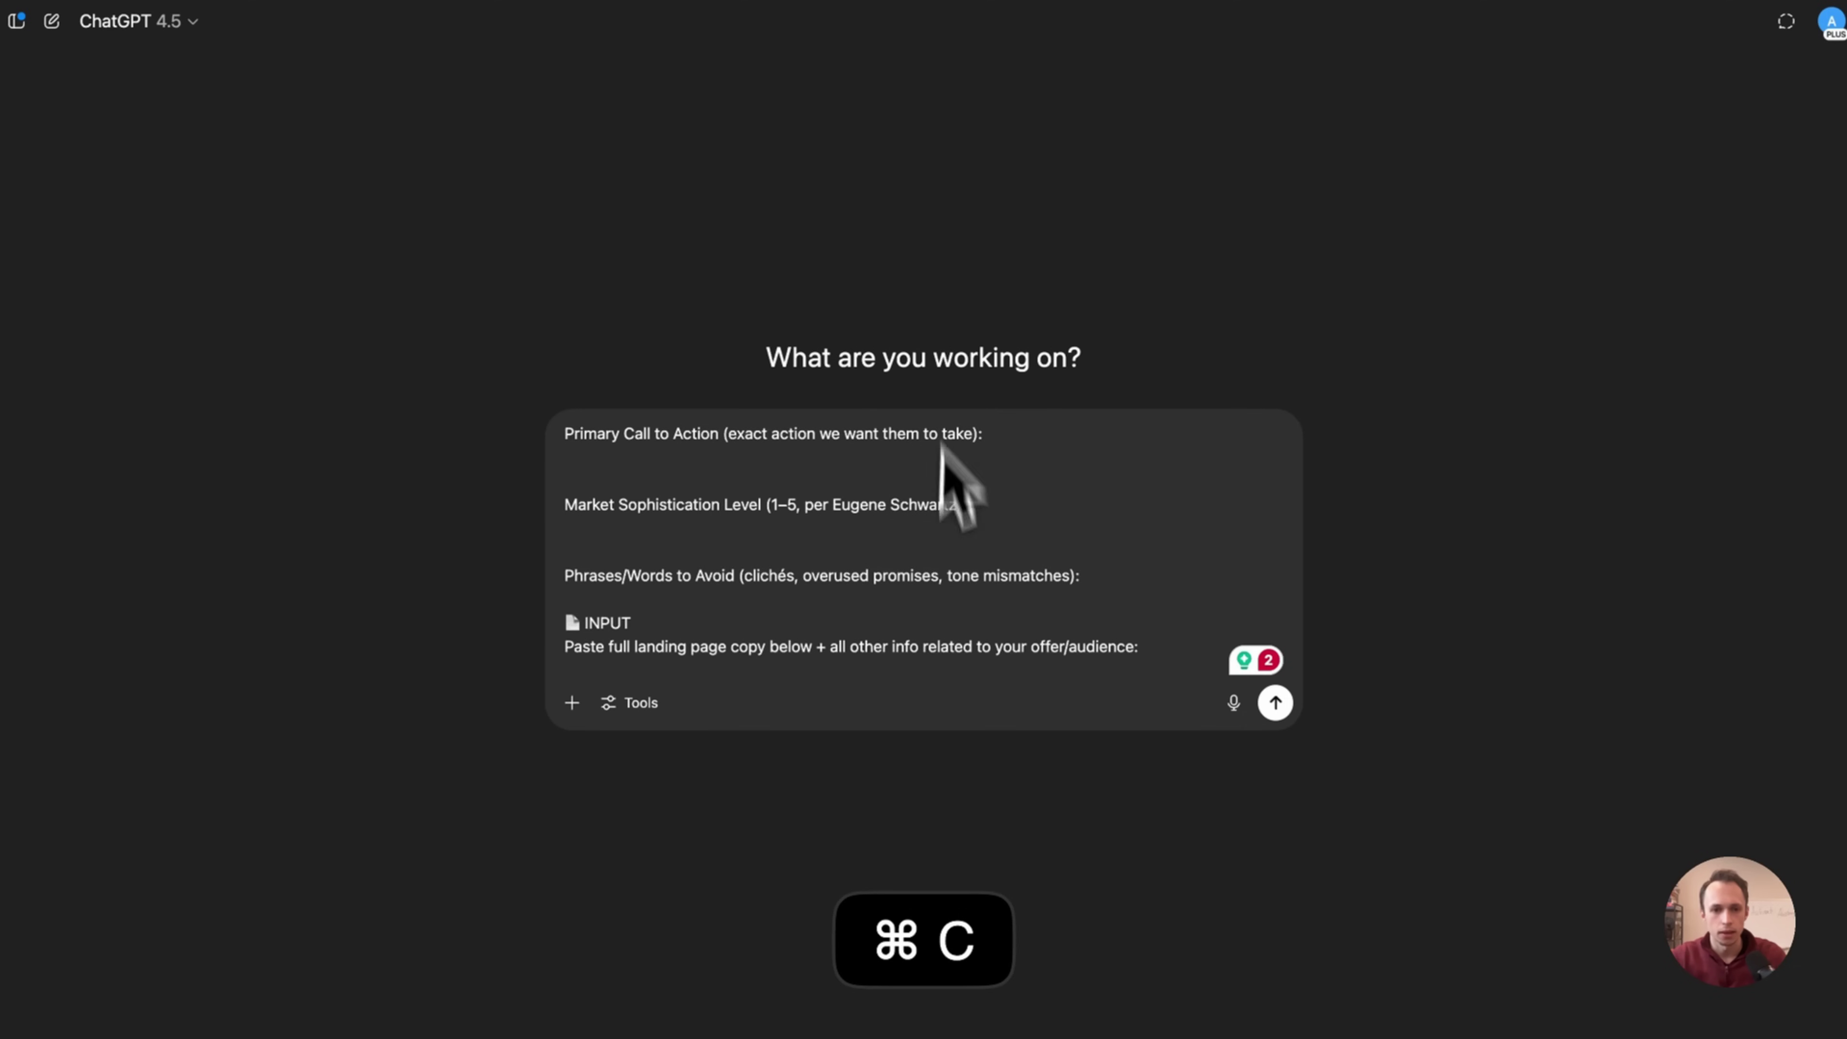
key(super+v)
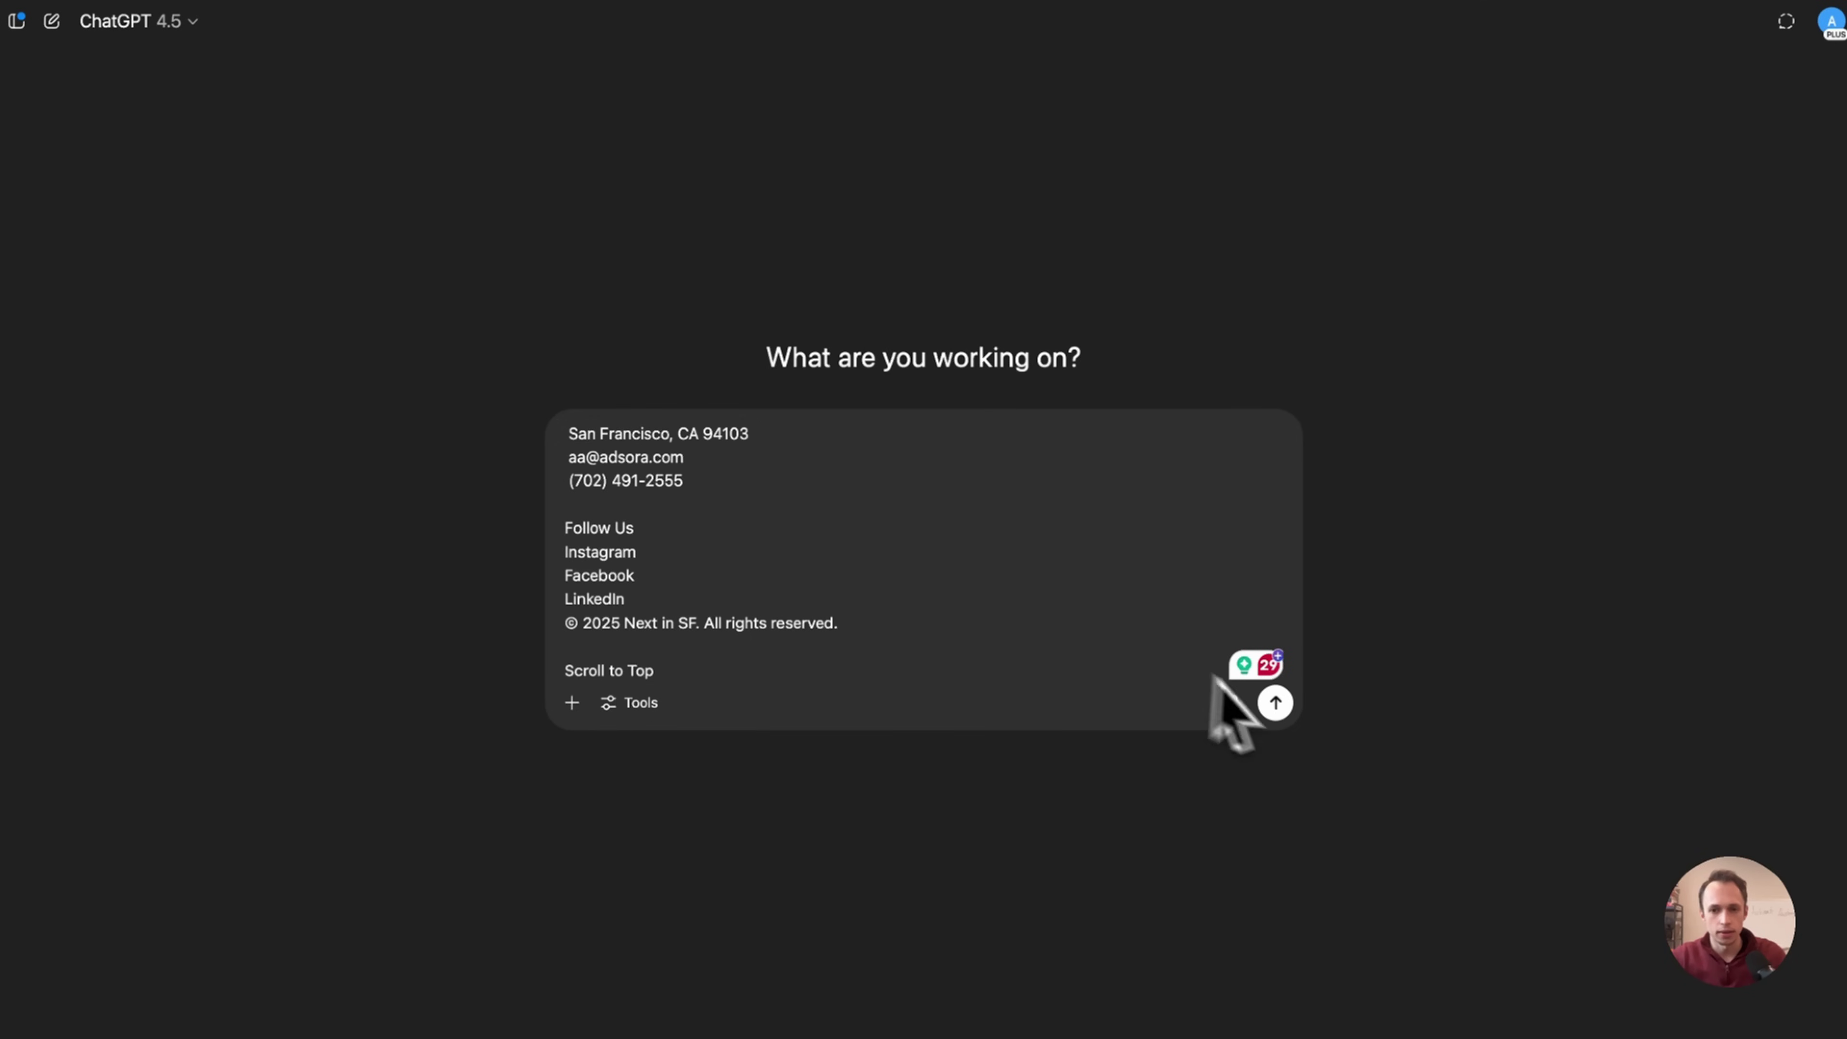
click(1276, 702)
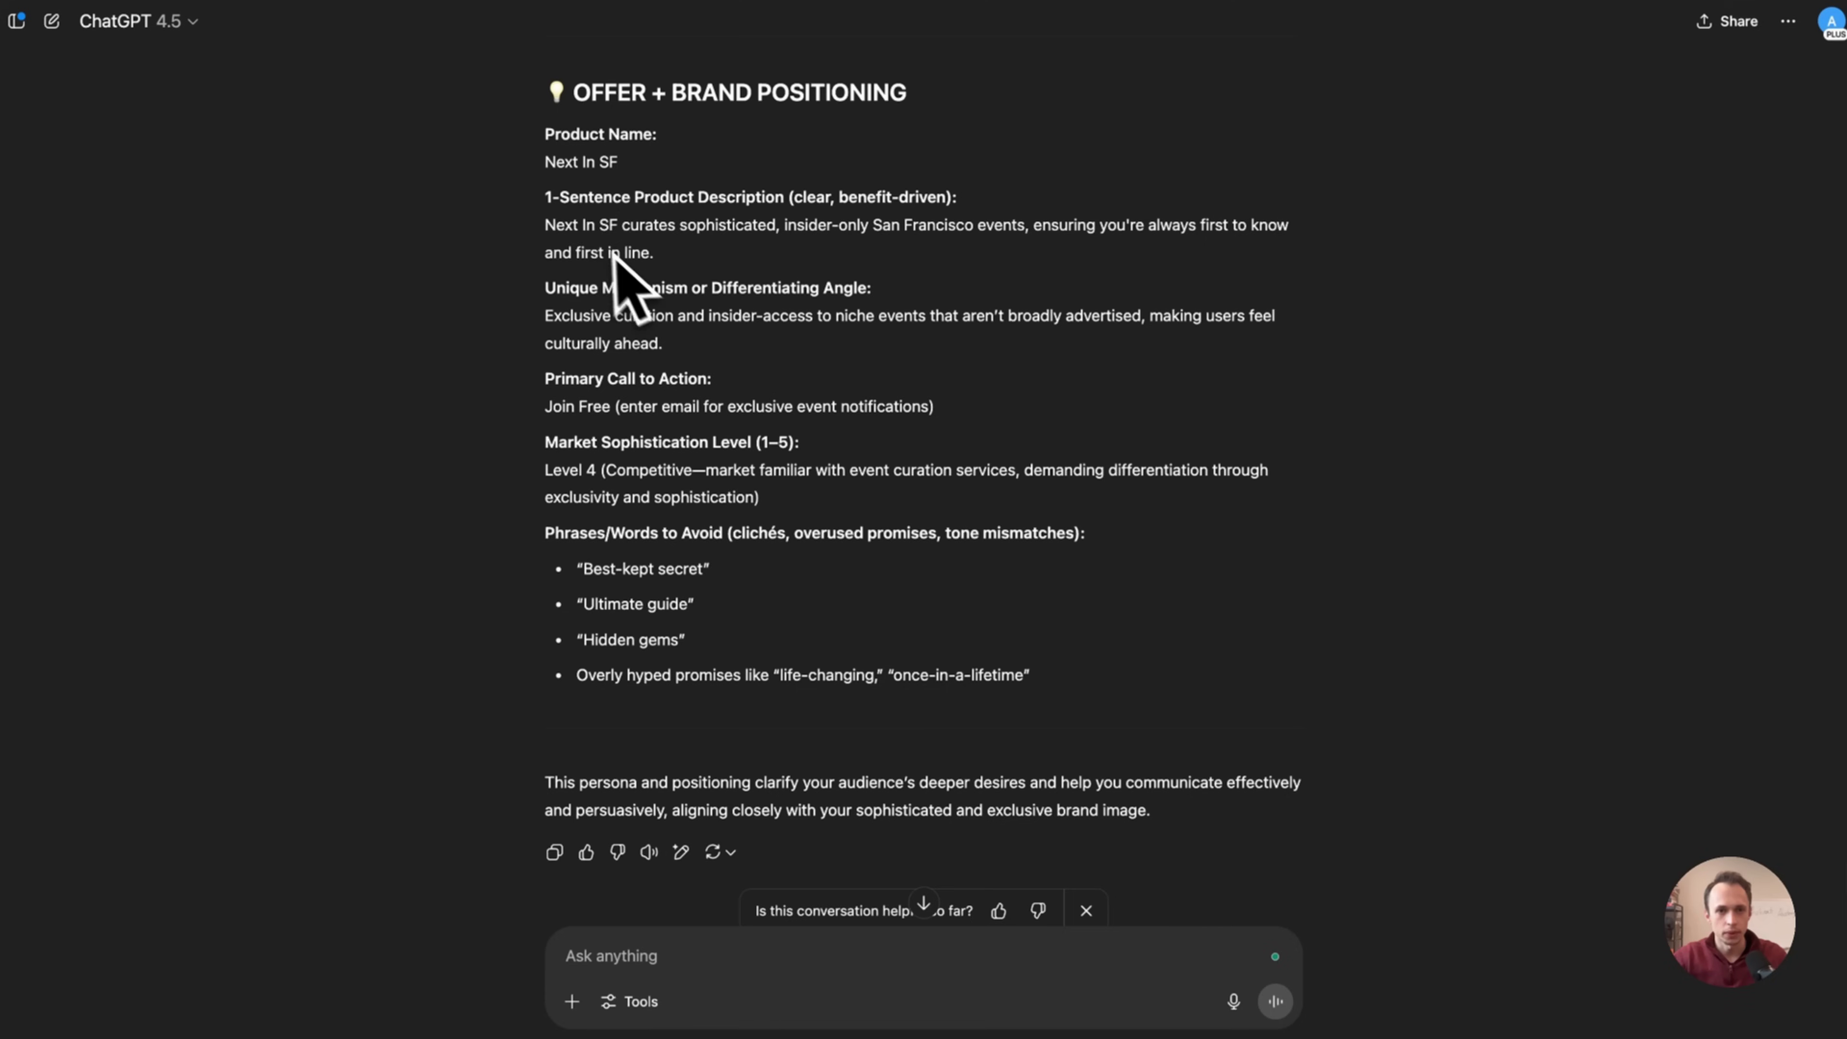
- Copy ChatGPT's one-sentence description into the automaticads product description and insert "is an email newsletter" after Next In SF
drag(618, 269, 605, 255)
key(super+c)
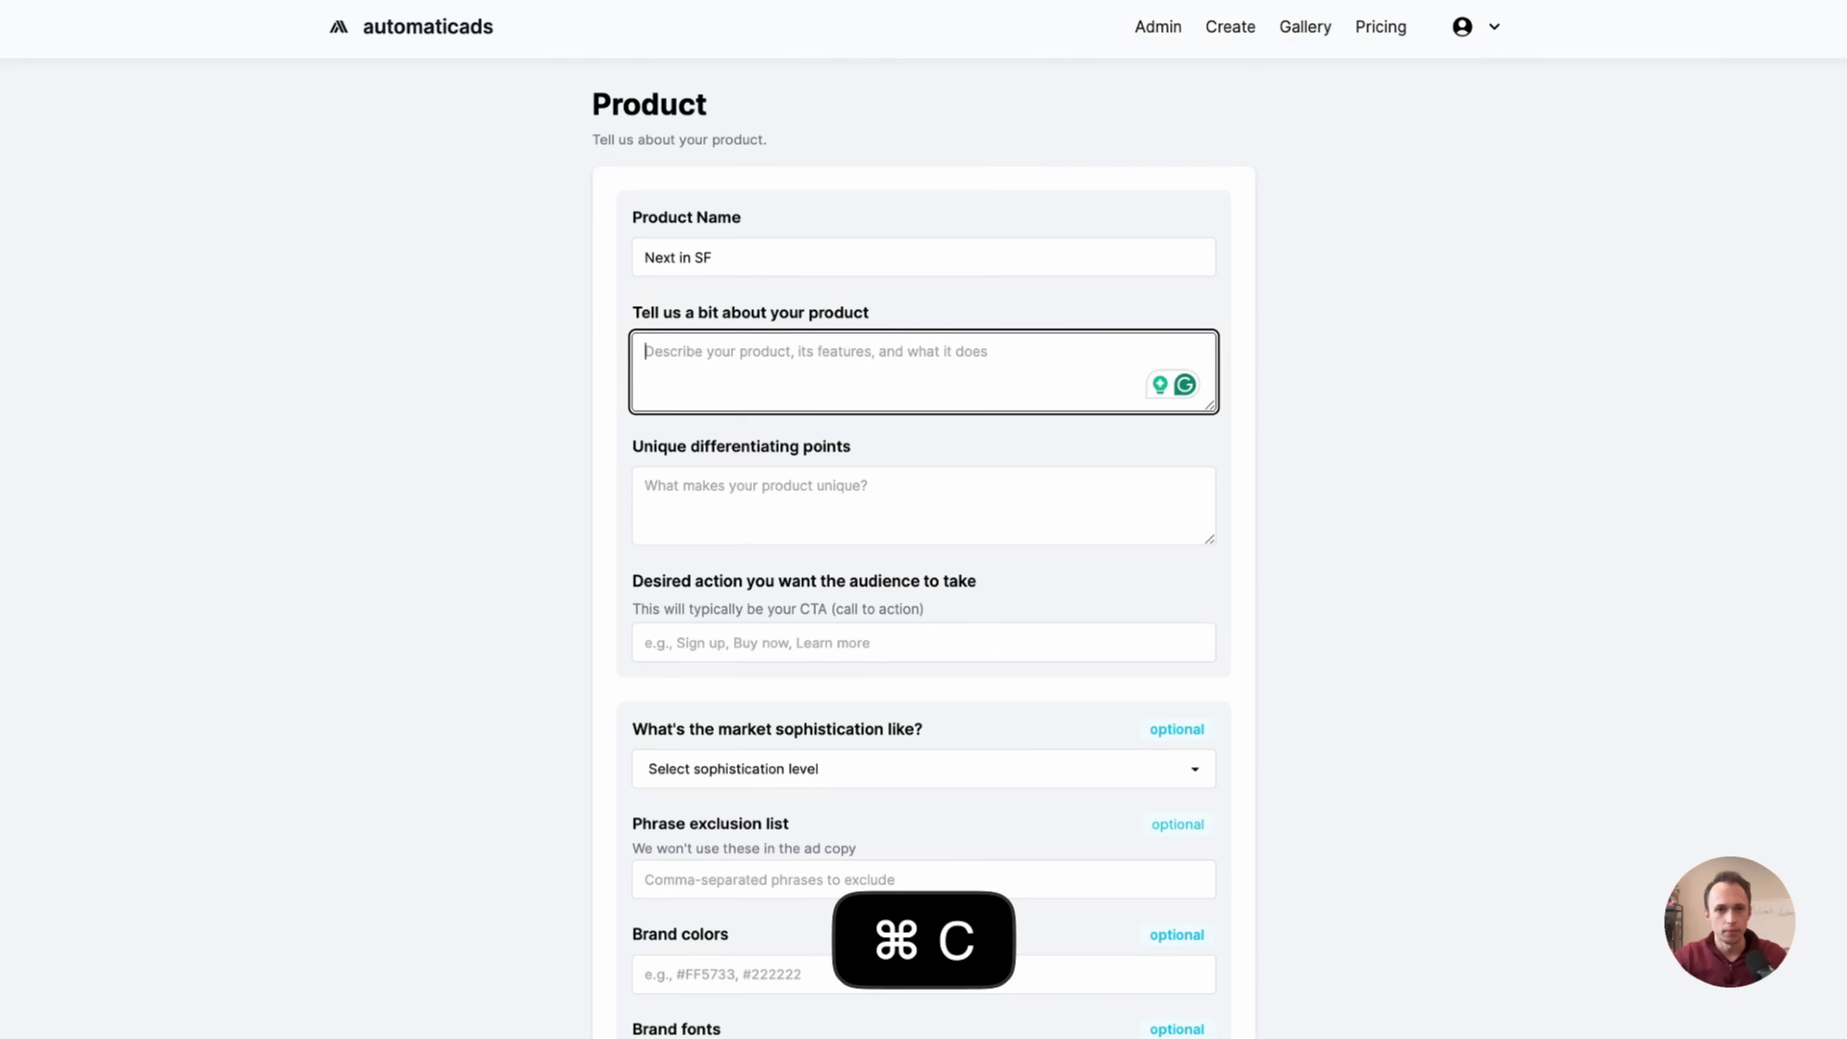
key(super+v)
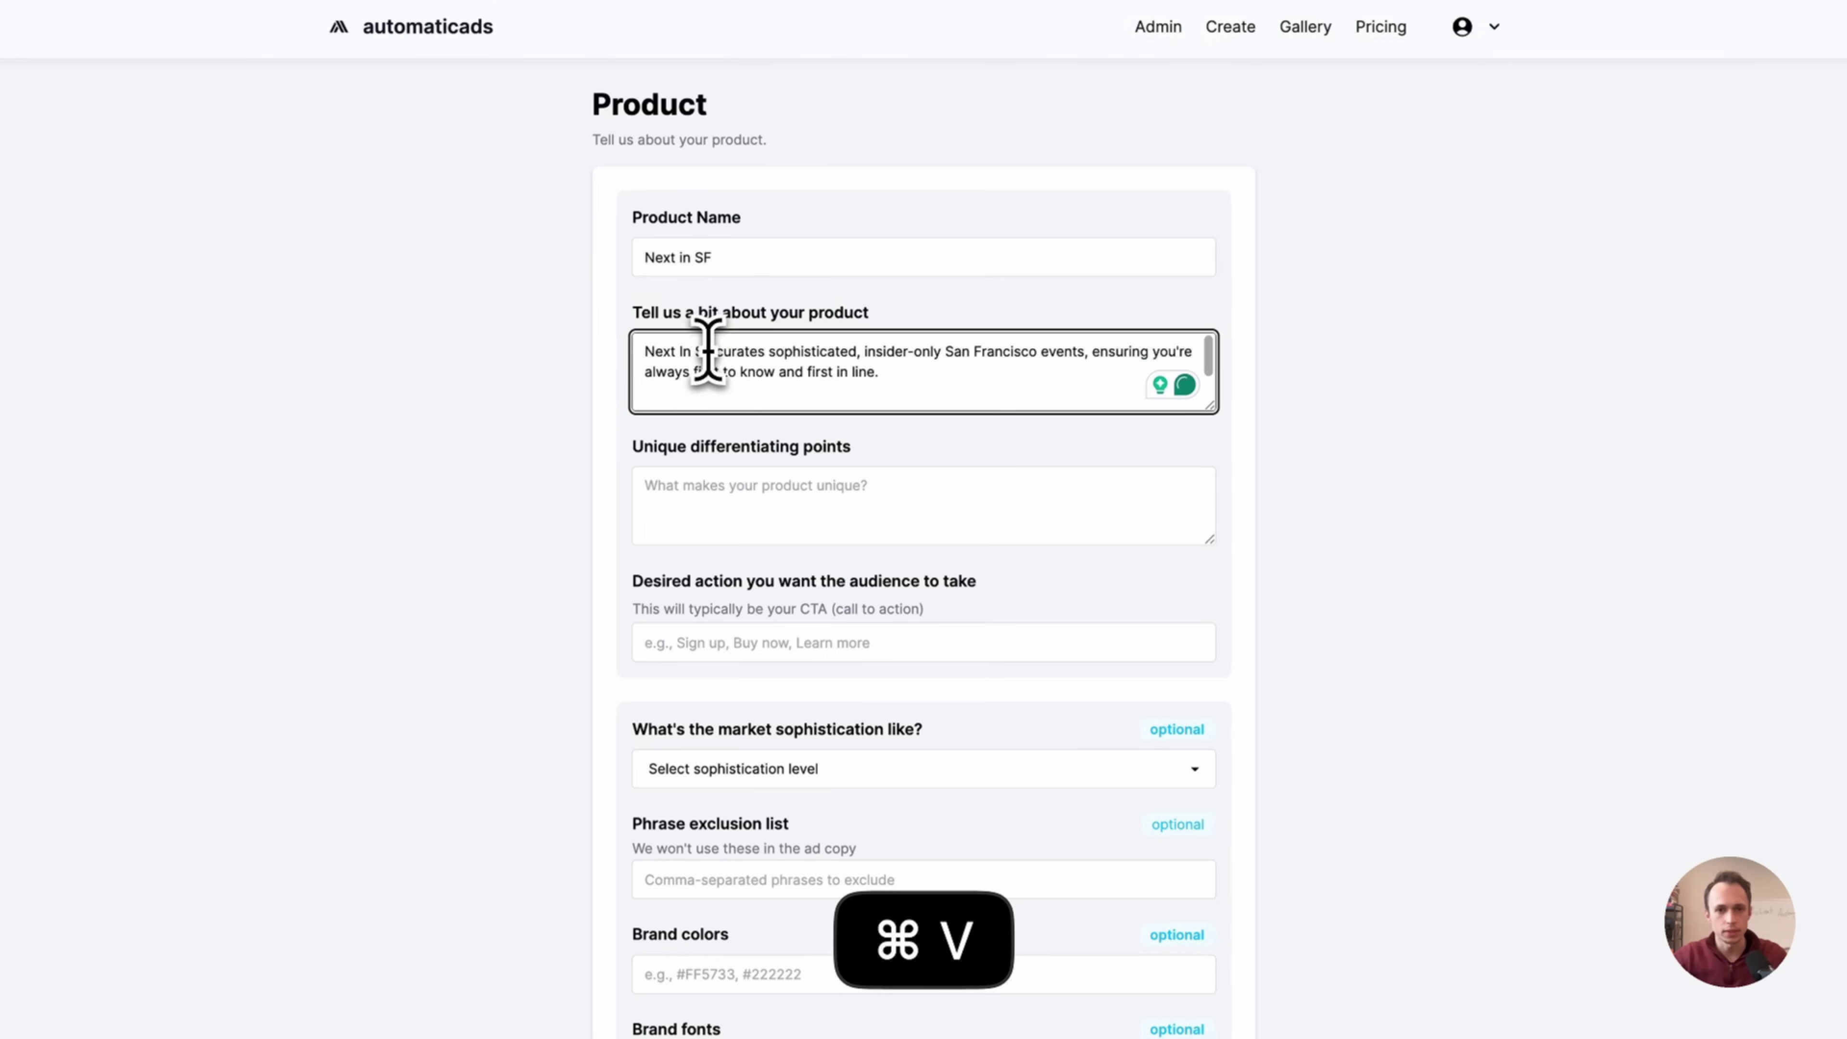
click(710, 352)
text(is an email newsletter)
key(Down)
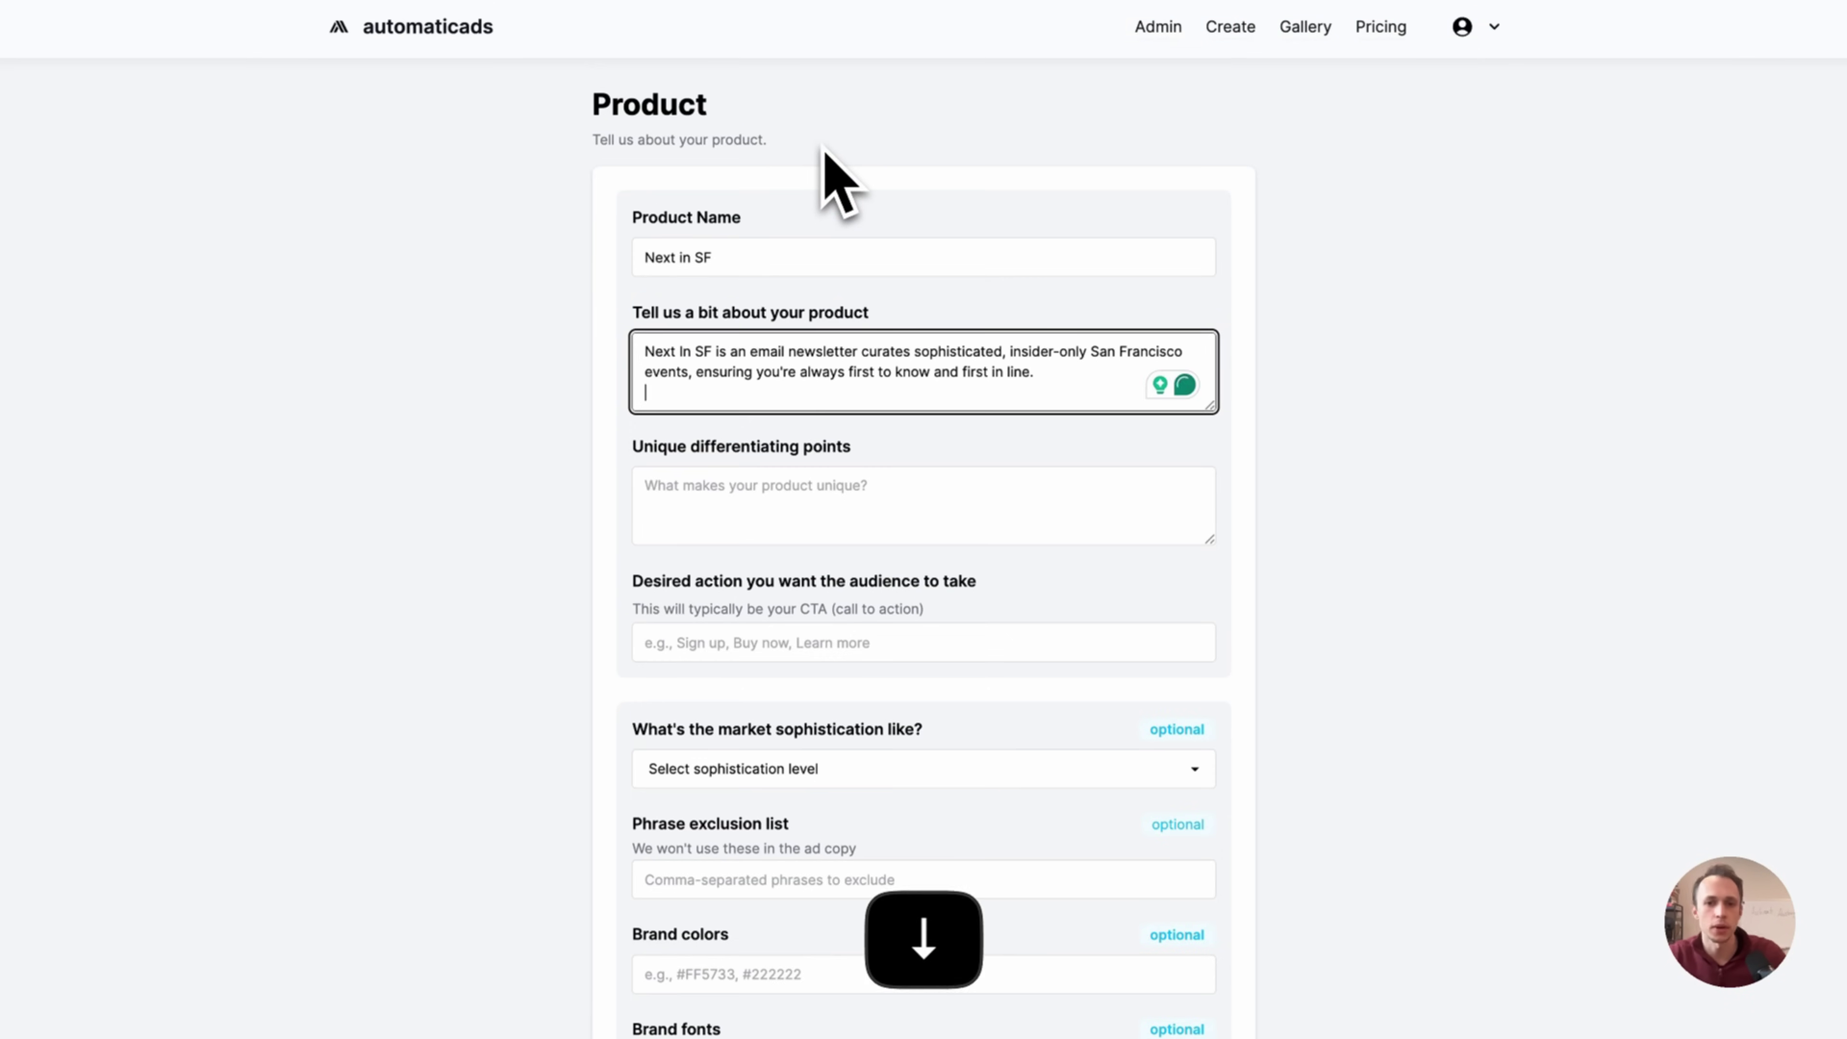
key(BackSpace)
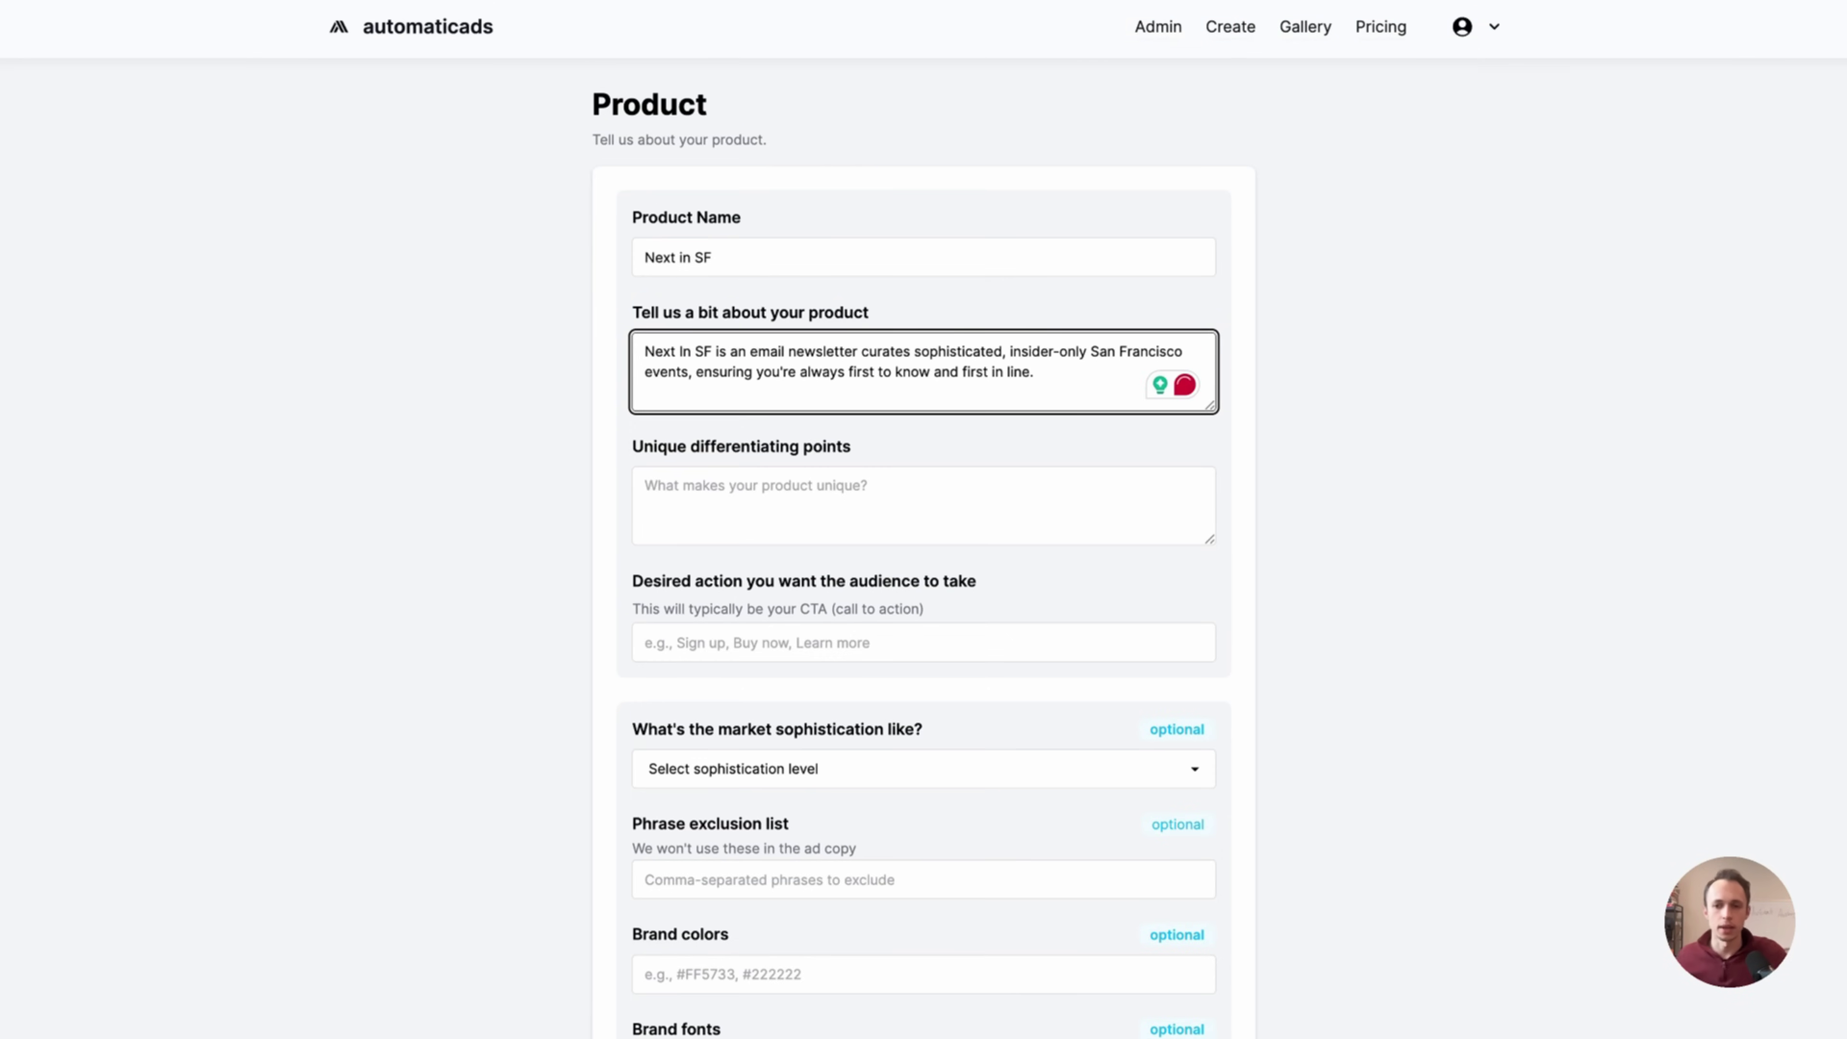
- Reword the description to "the most unique and exclusive" events, "so you're always the first to know about them", and add a sentence about saving research time
click(990, 351)
key(BackSpace)
text(the most unique and exclusive)
key(BackSpace)
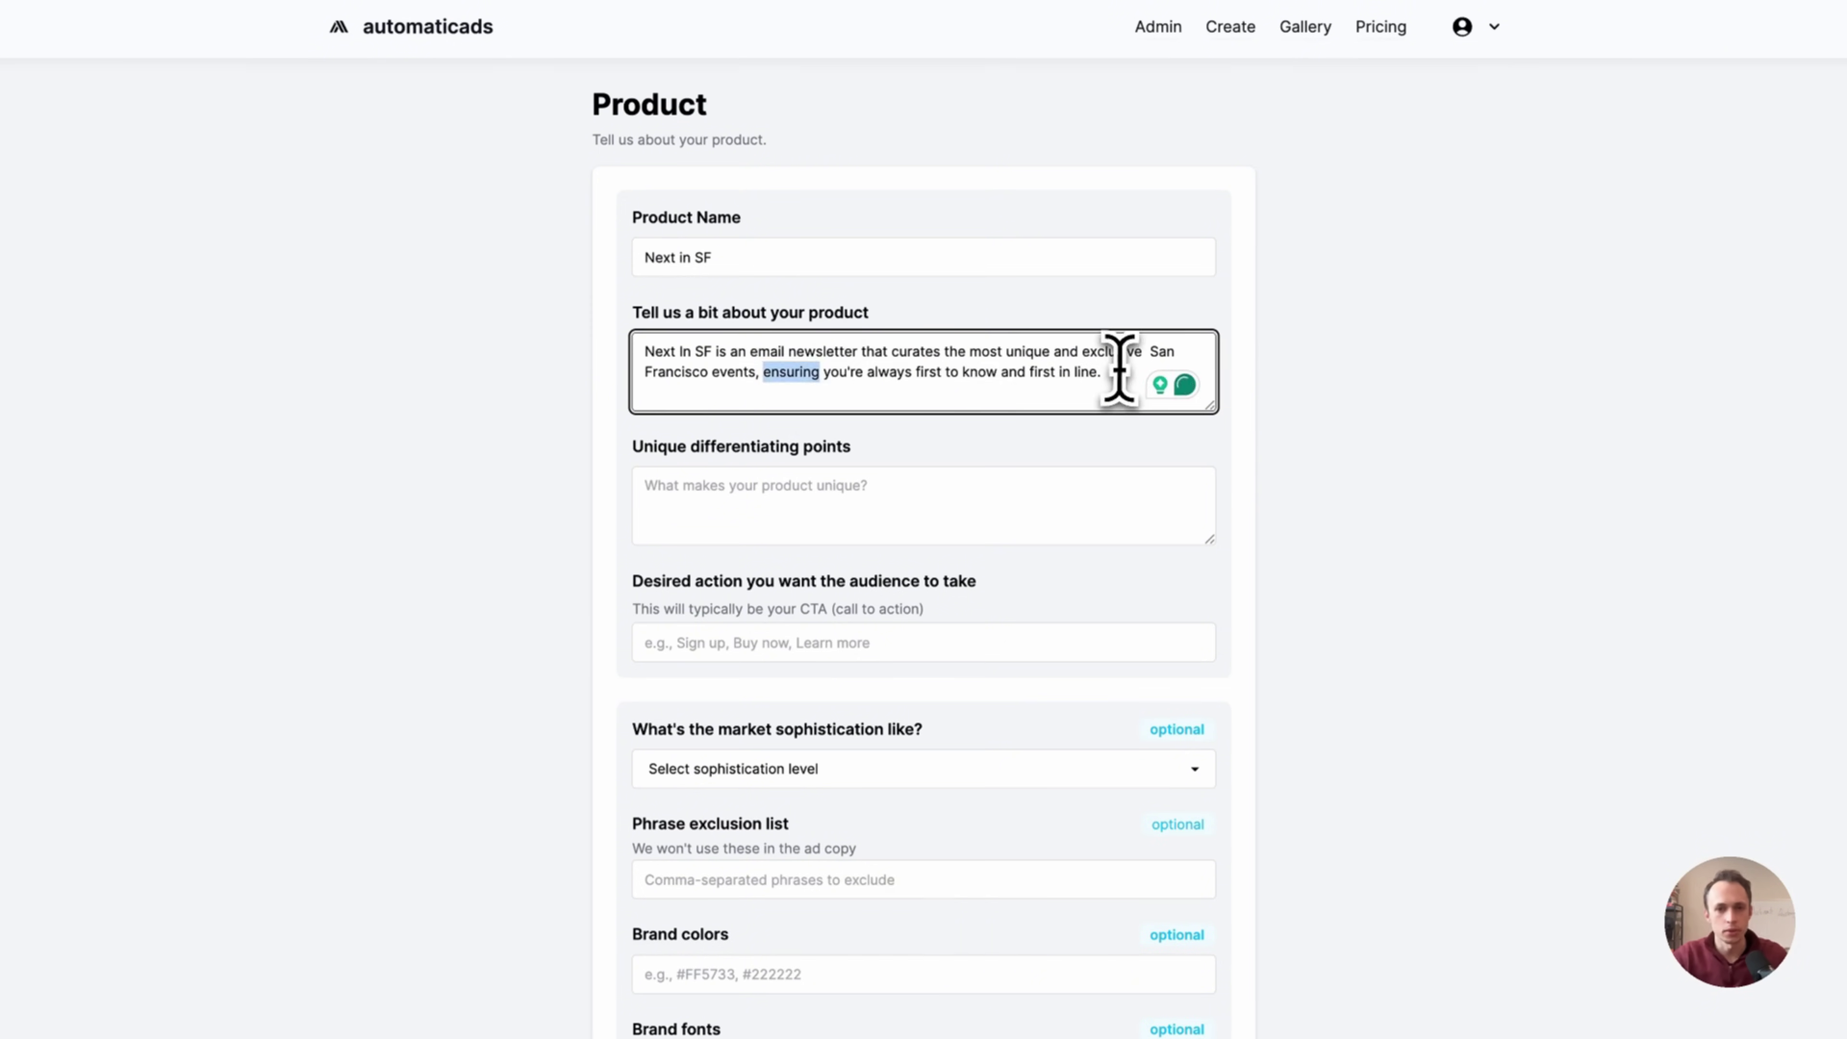
text(so you're always the first to know about them. It saves you time to do the research on what you want to do.)
- Copy ChatGPT's unique mechanism text on exclusive curation and insider-access into the unique differentiating points as a dashed item
click(969, 474)
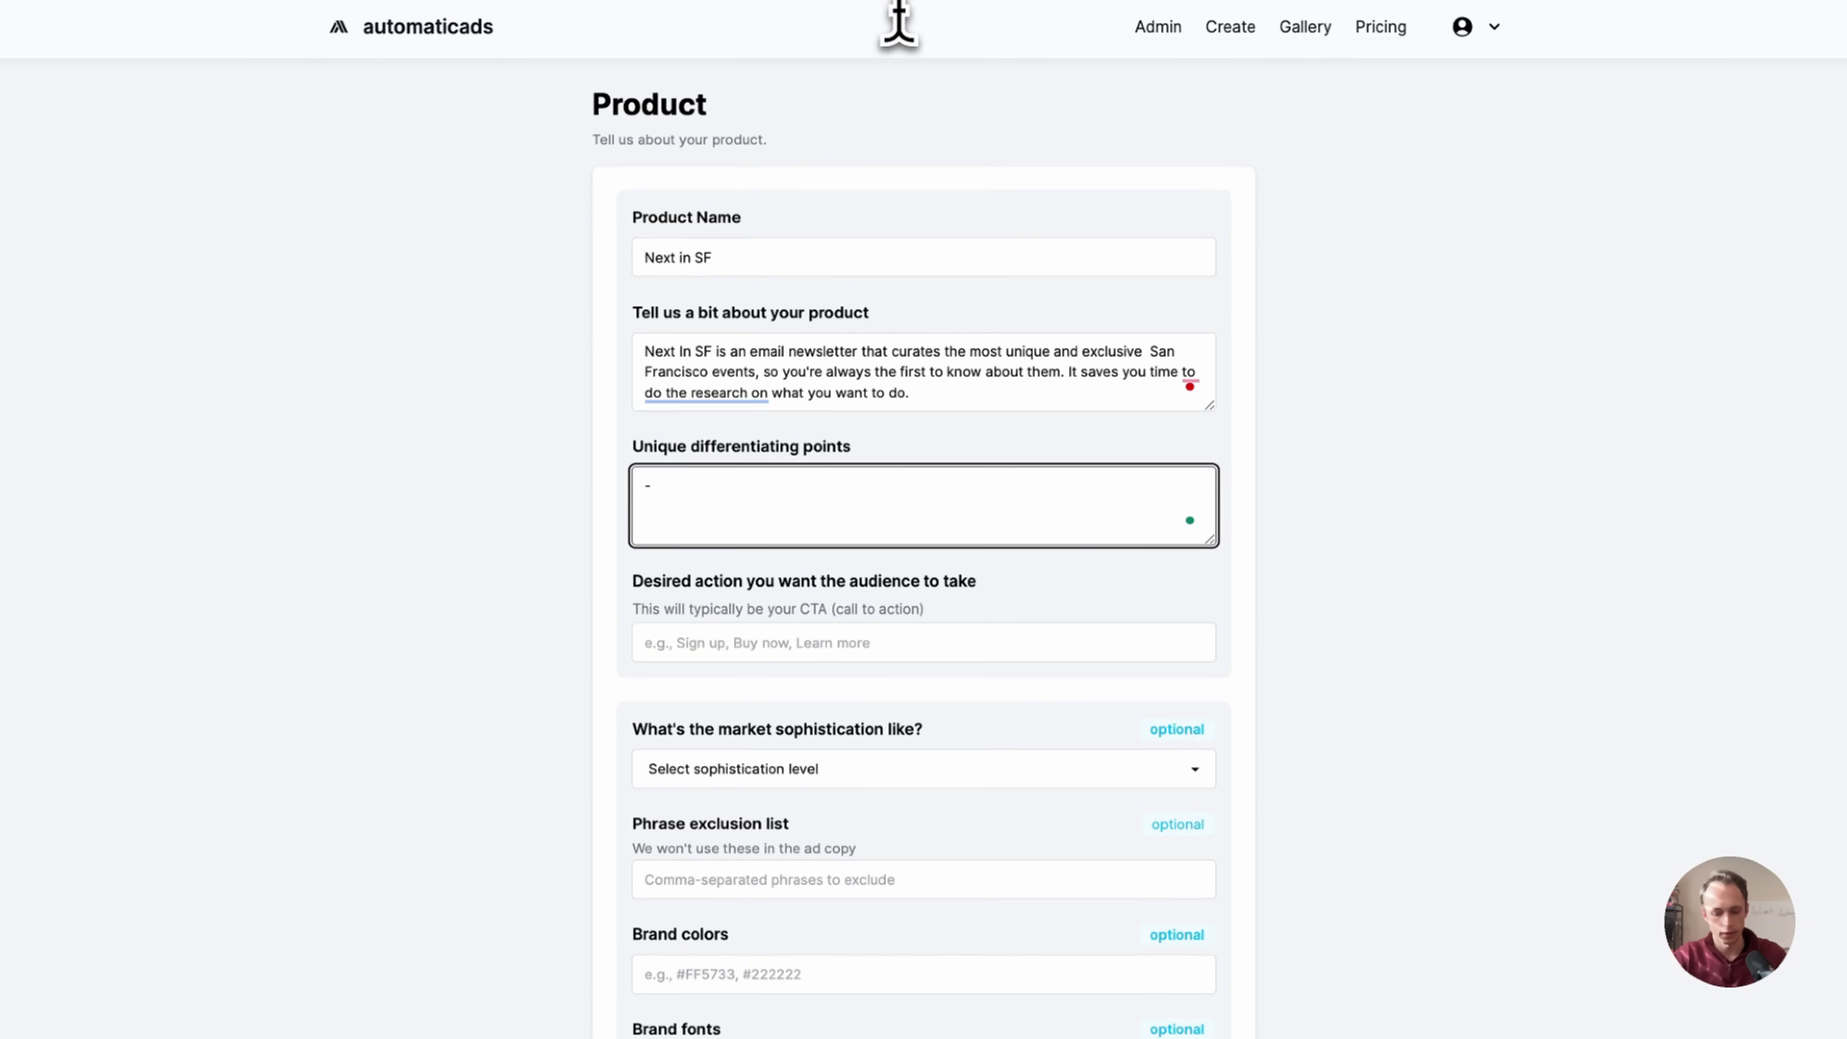
key(super+Tab)
scroll(795, 382, down, 2)
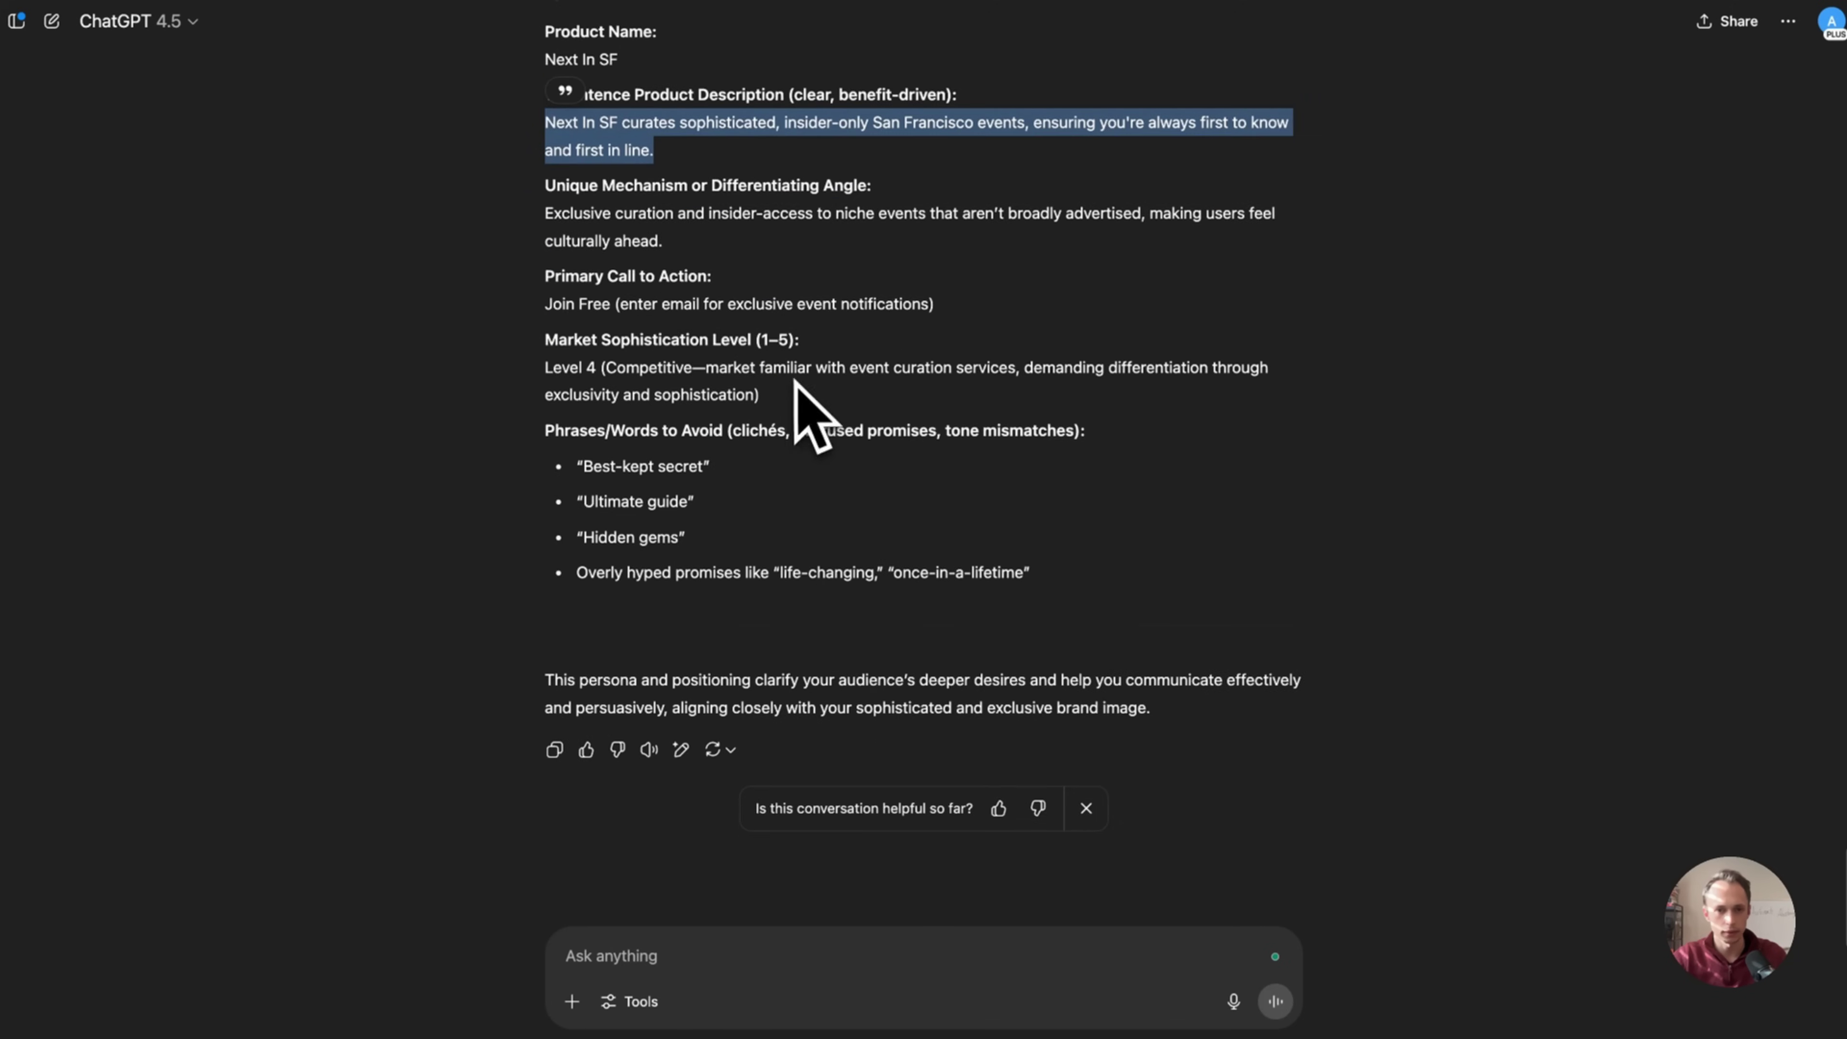
triple_click(574, 227)
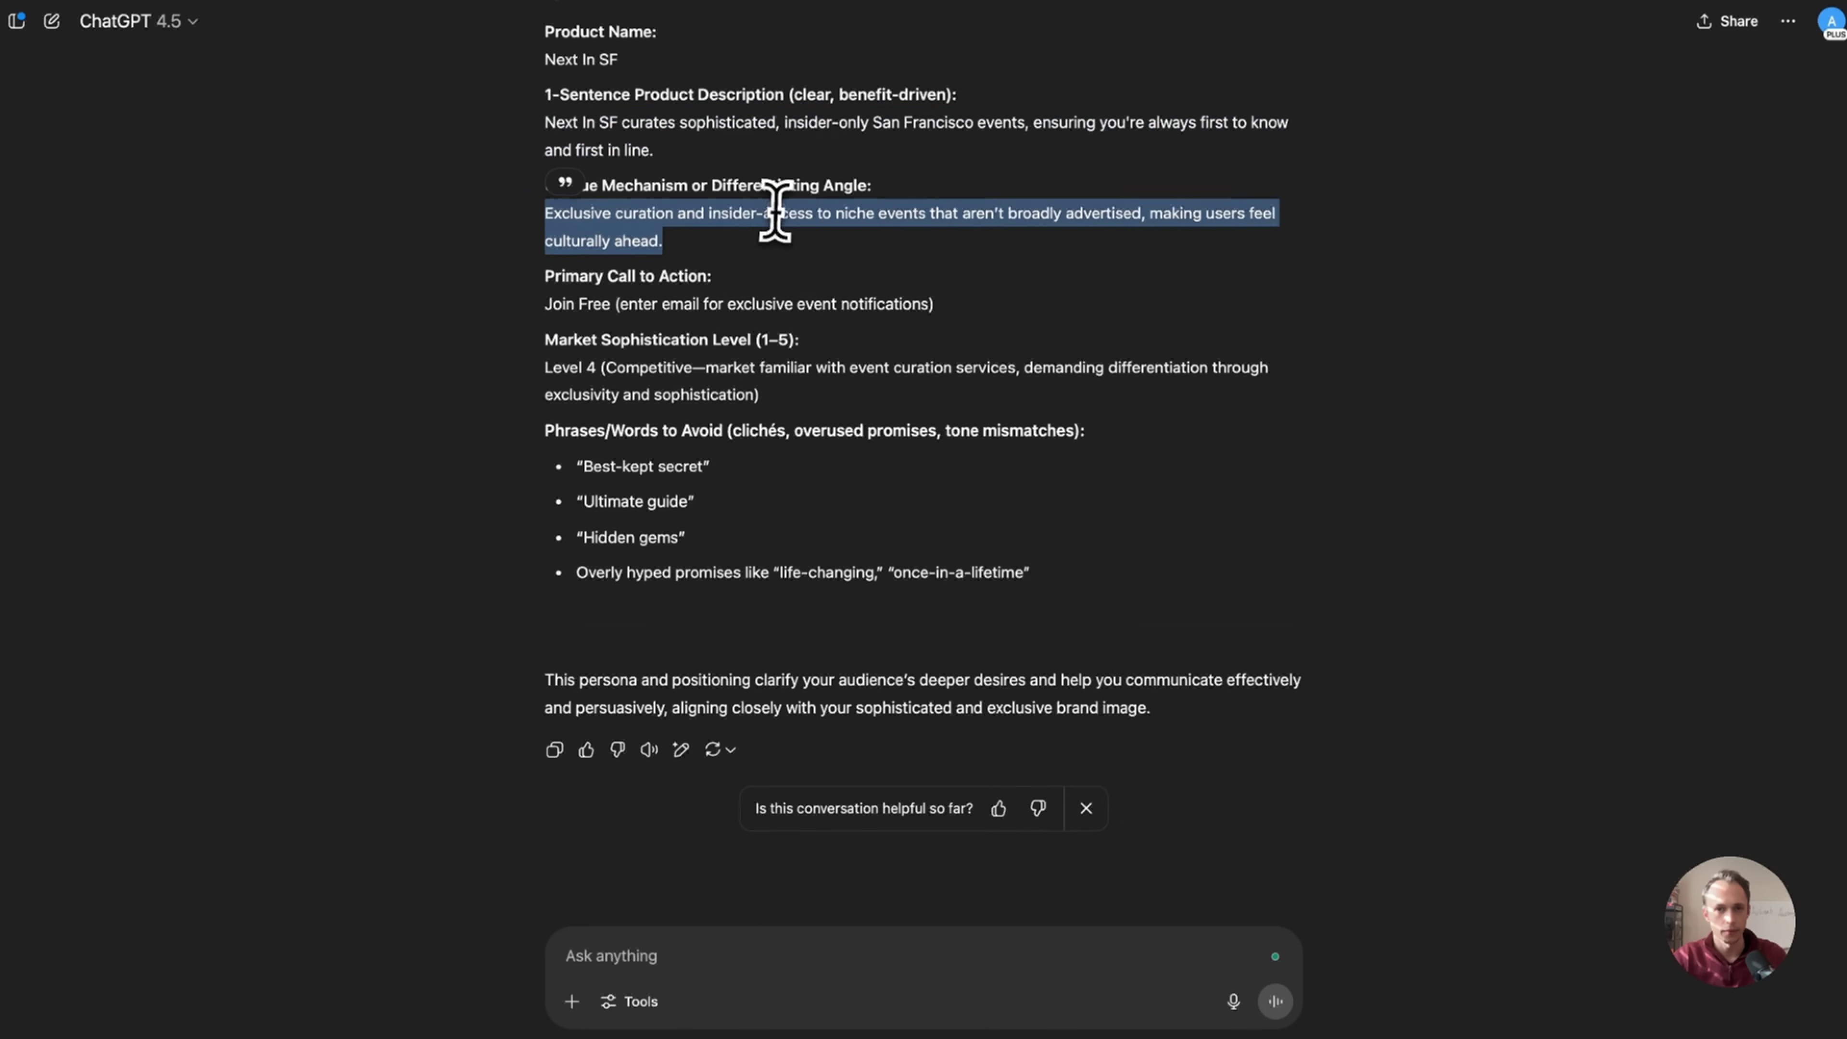
click(580, 228)
triple_click(586, 219)
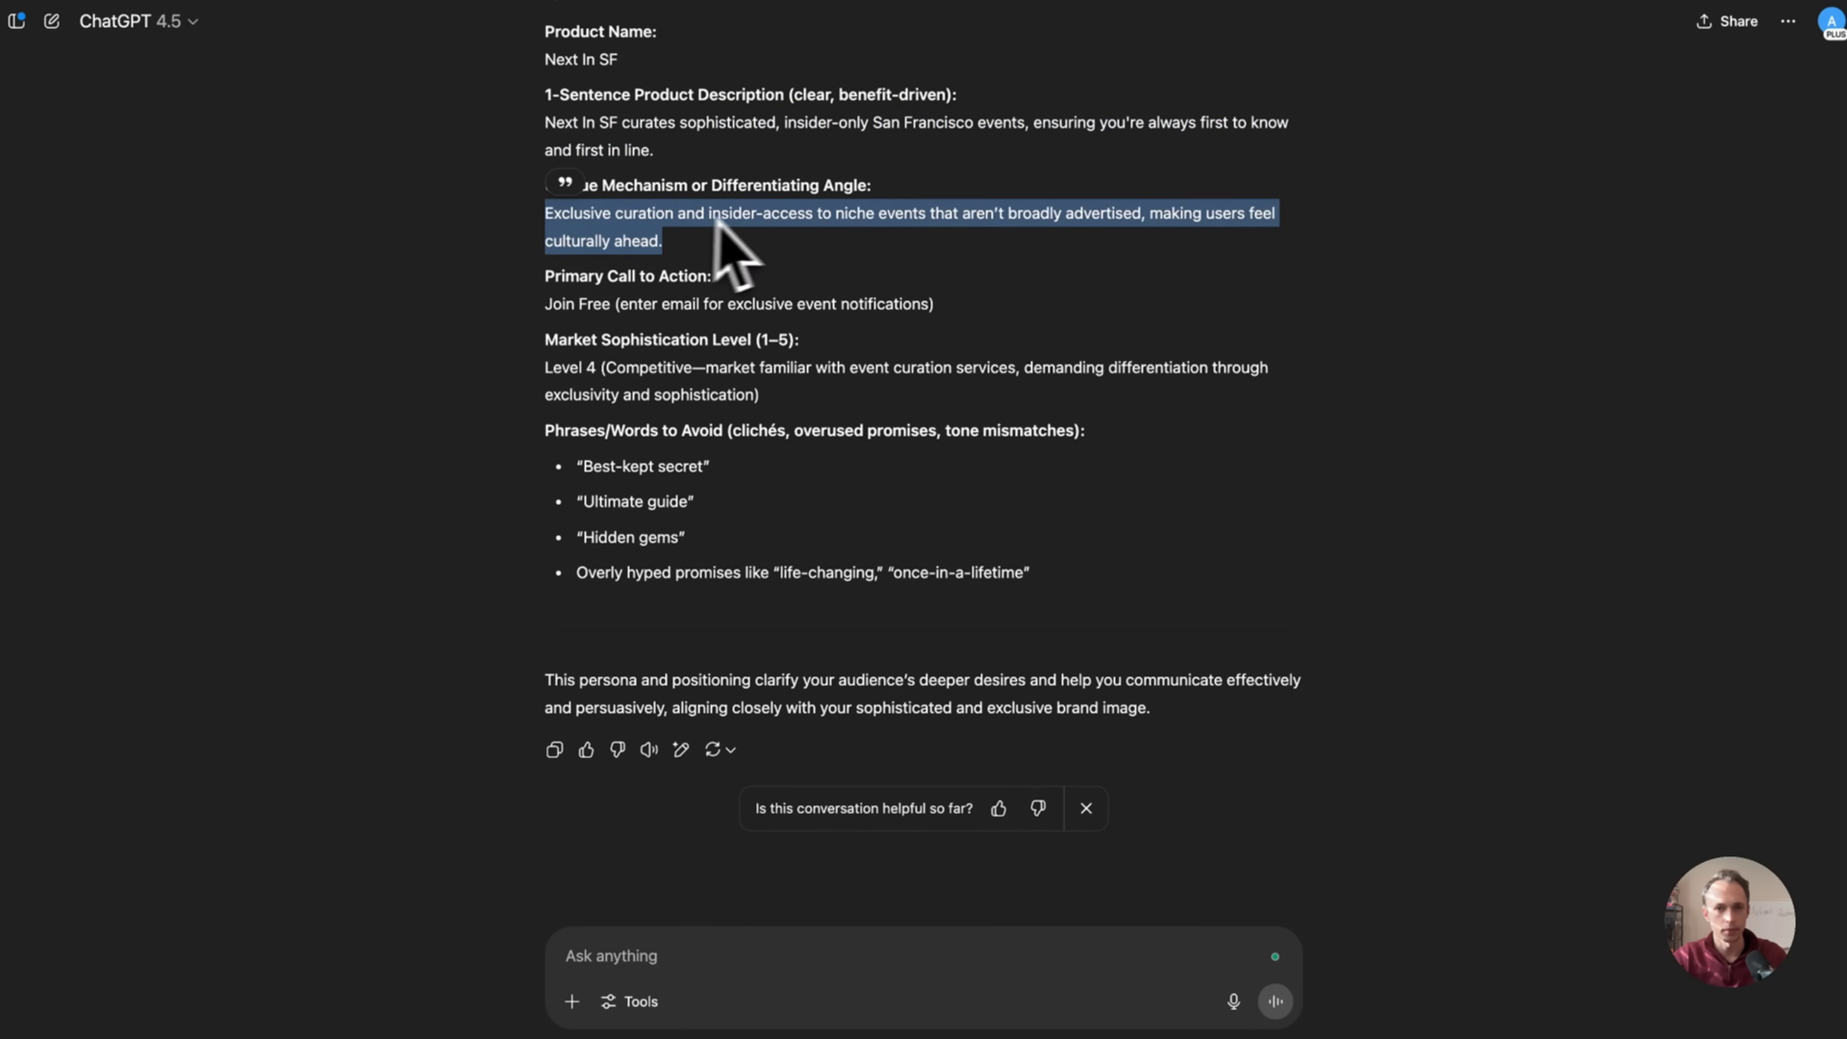
key(super+c)
key(super+Tab)
key(super+a)
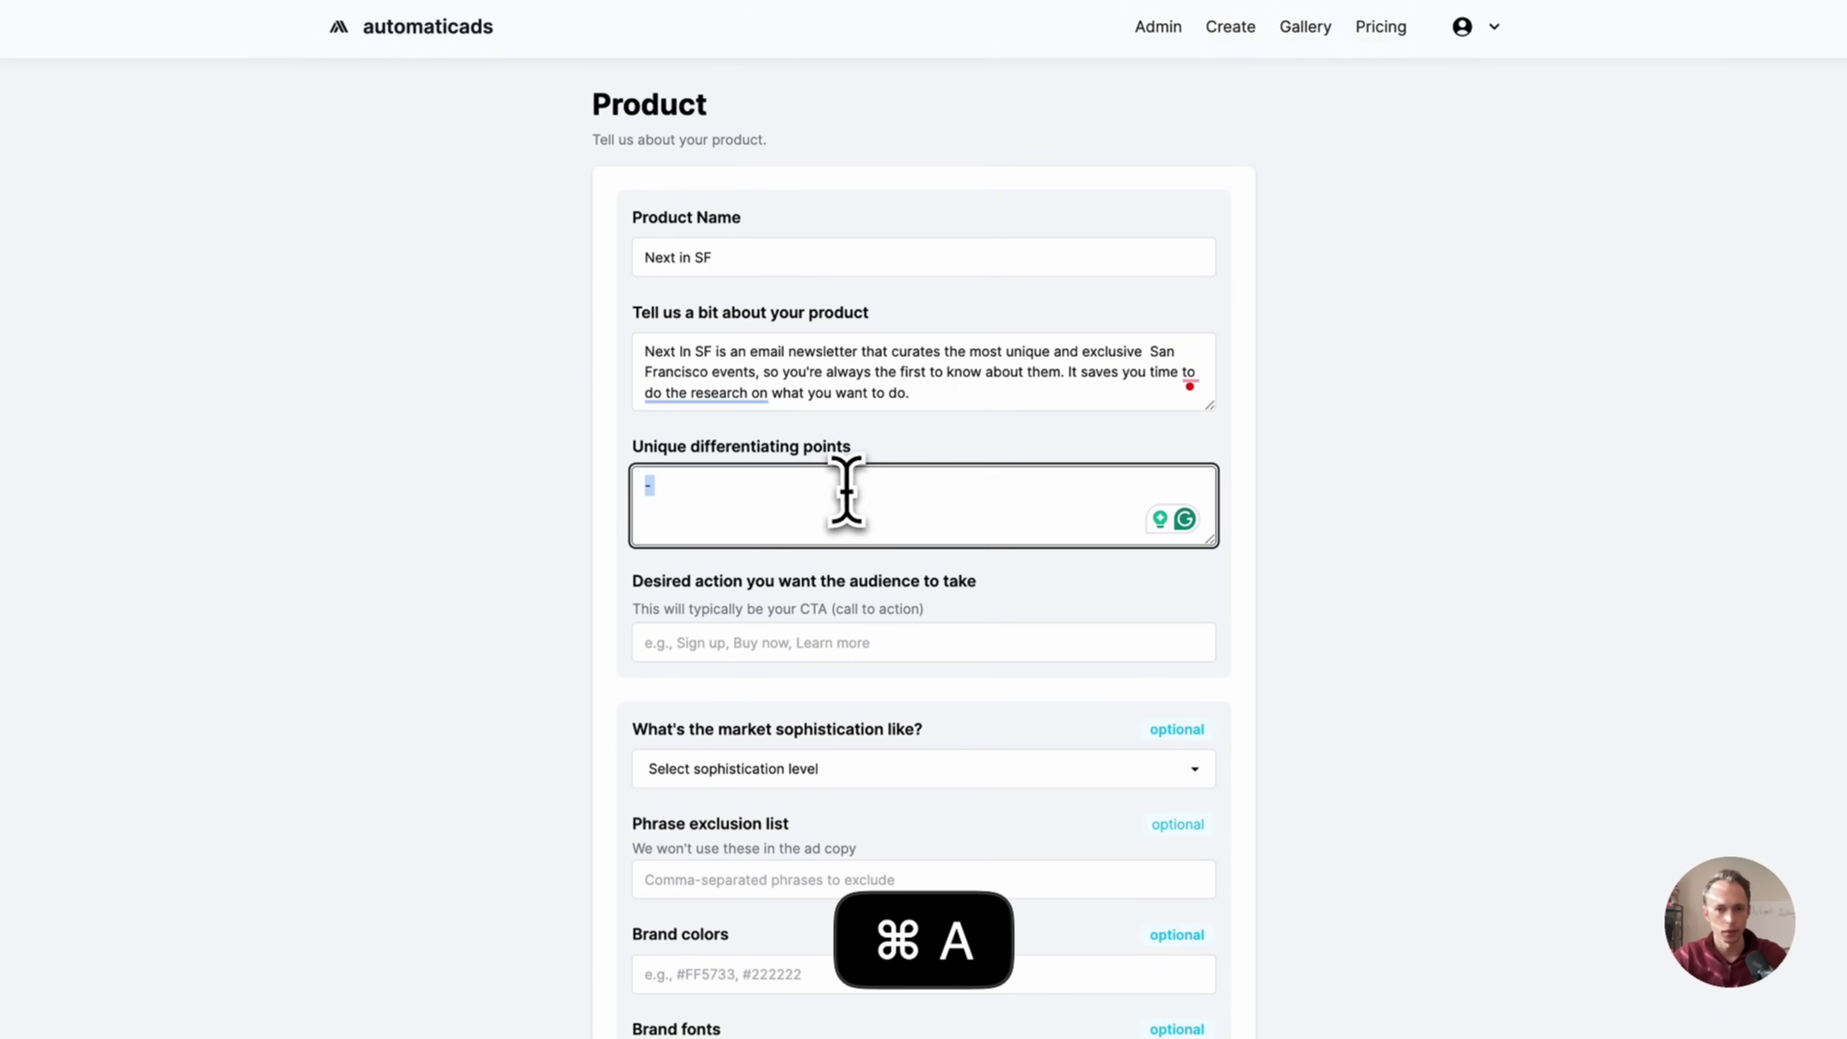
key(super+v)
key(BackSpace)
- Add the differentiating point "Curated by Next in SF team with taste" on a new dashed line
key(shift+Return)
text(- Curated by )
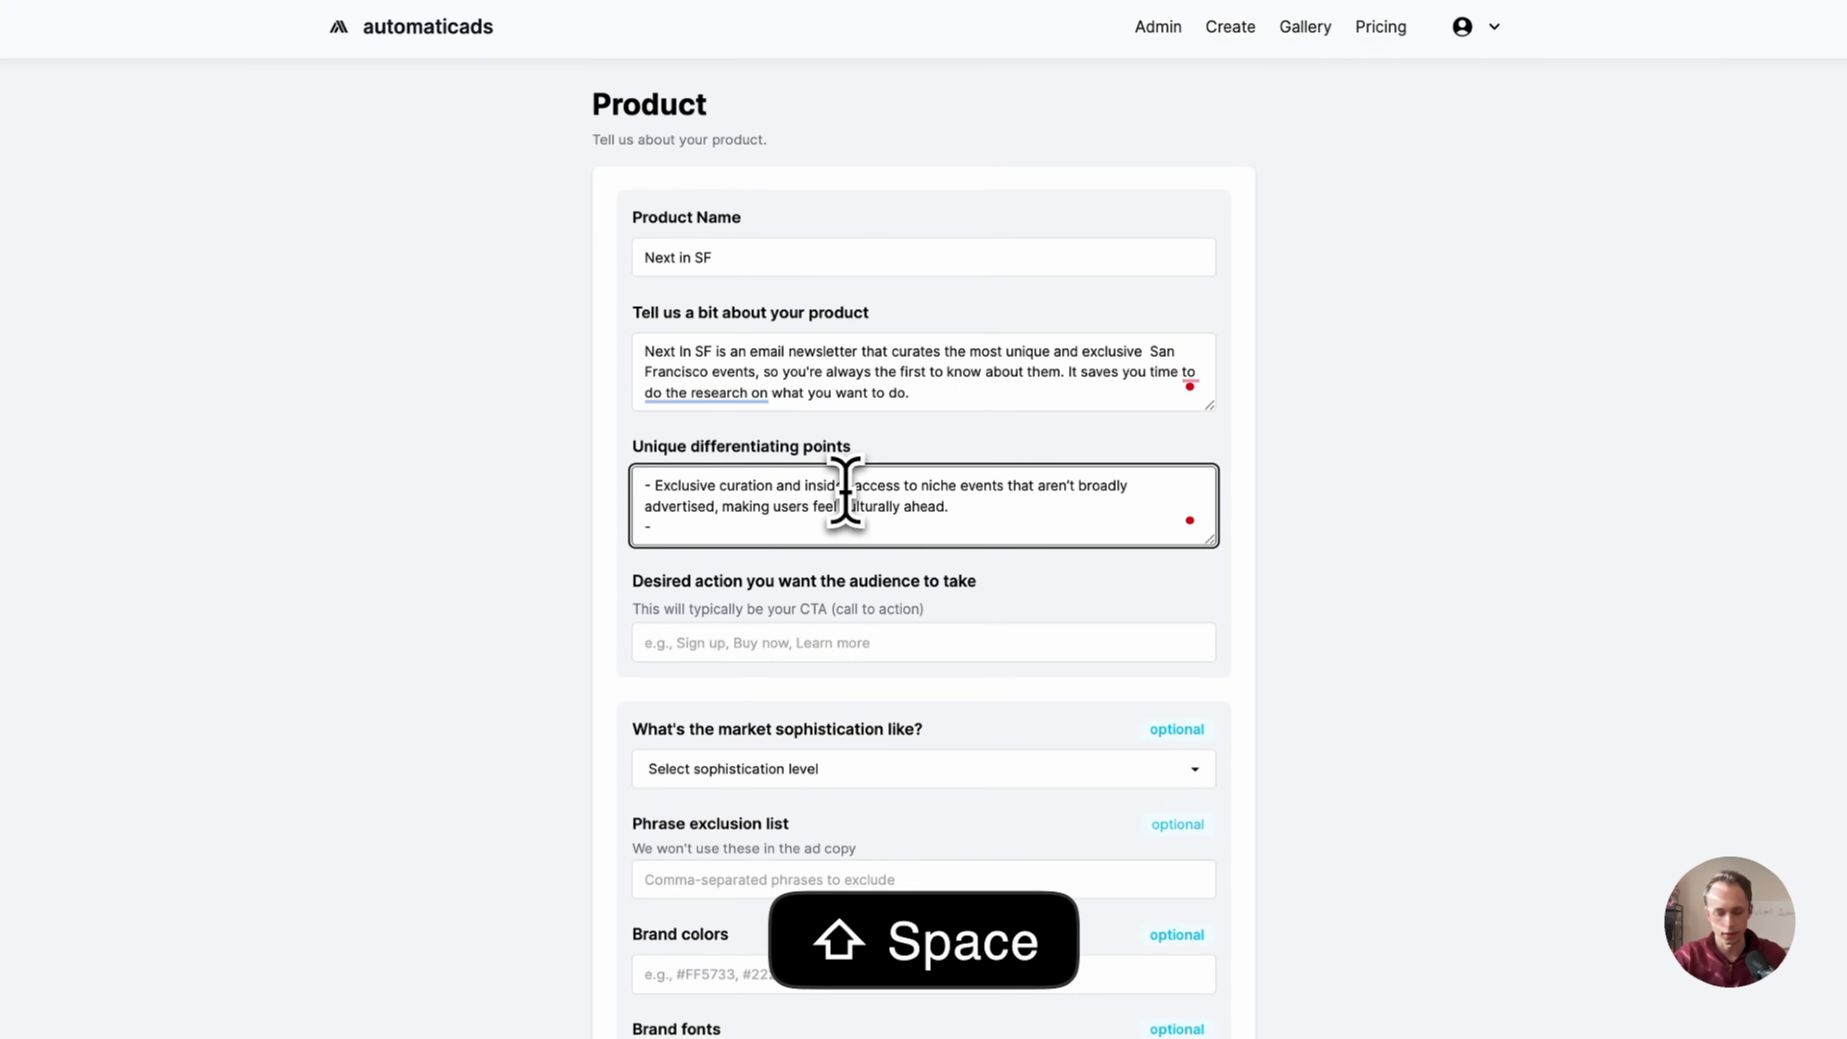
text(Next in SF team wit h)
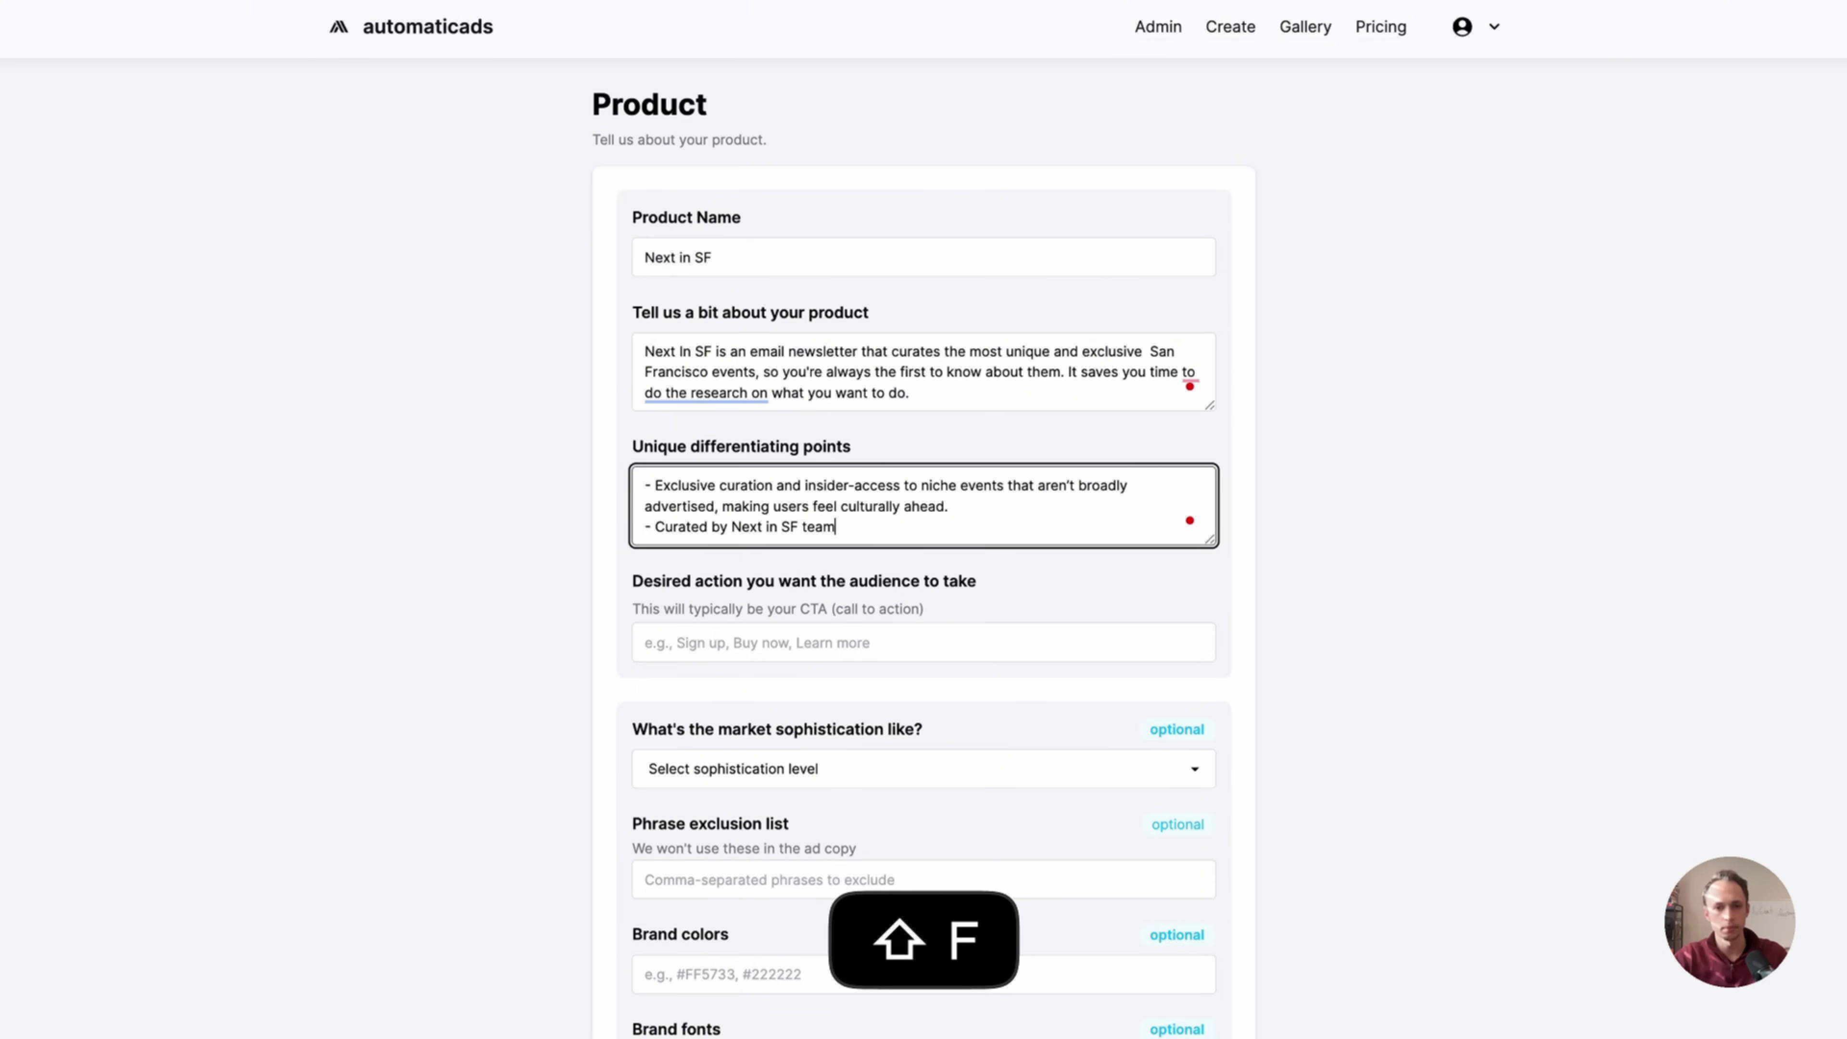
key(BackSpace)
key(BackSpace)
text(h taste)
key(shift+Return)
text(-)
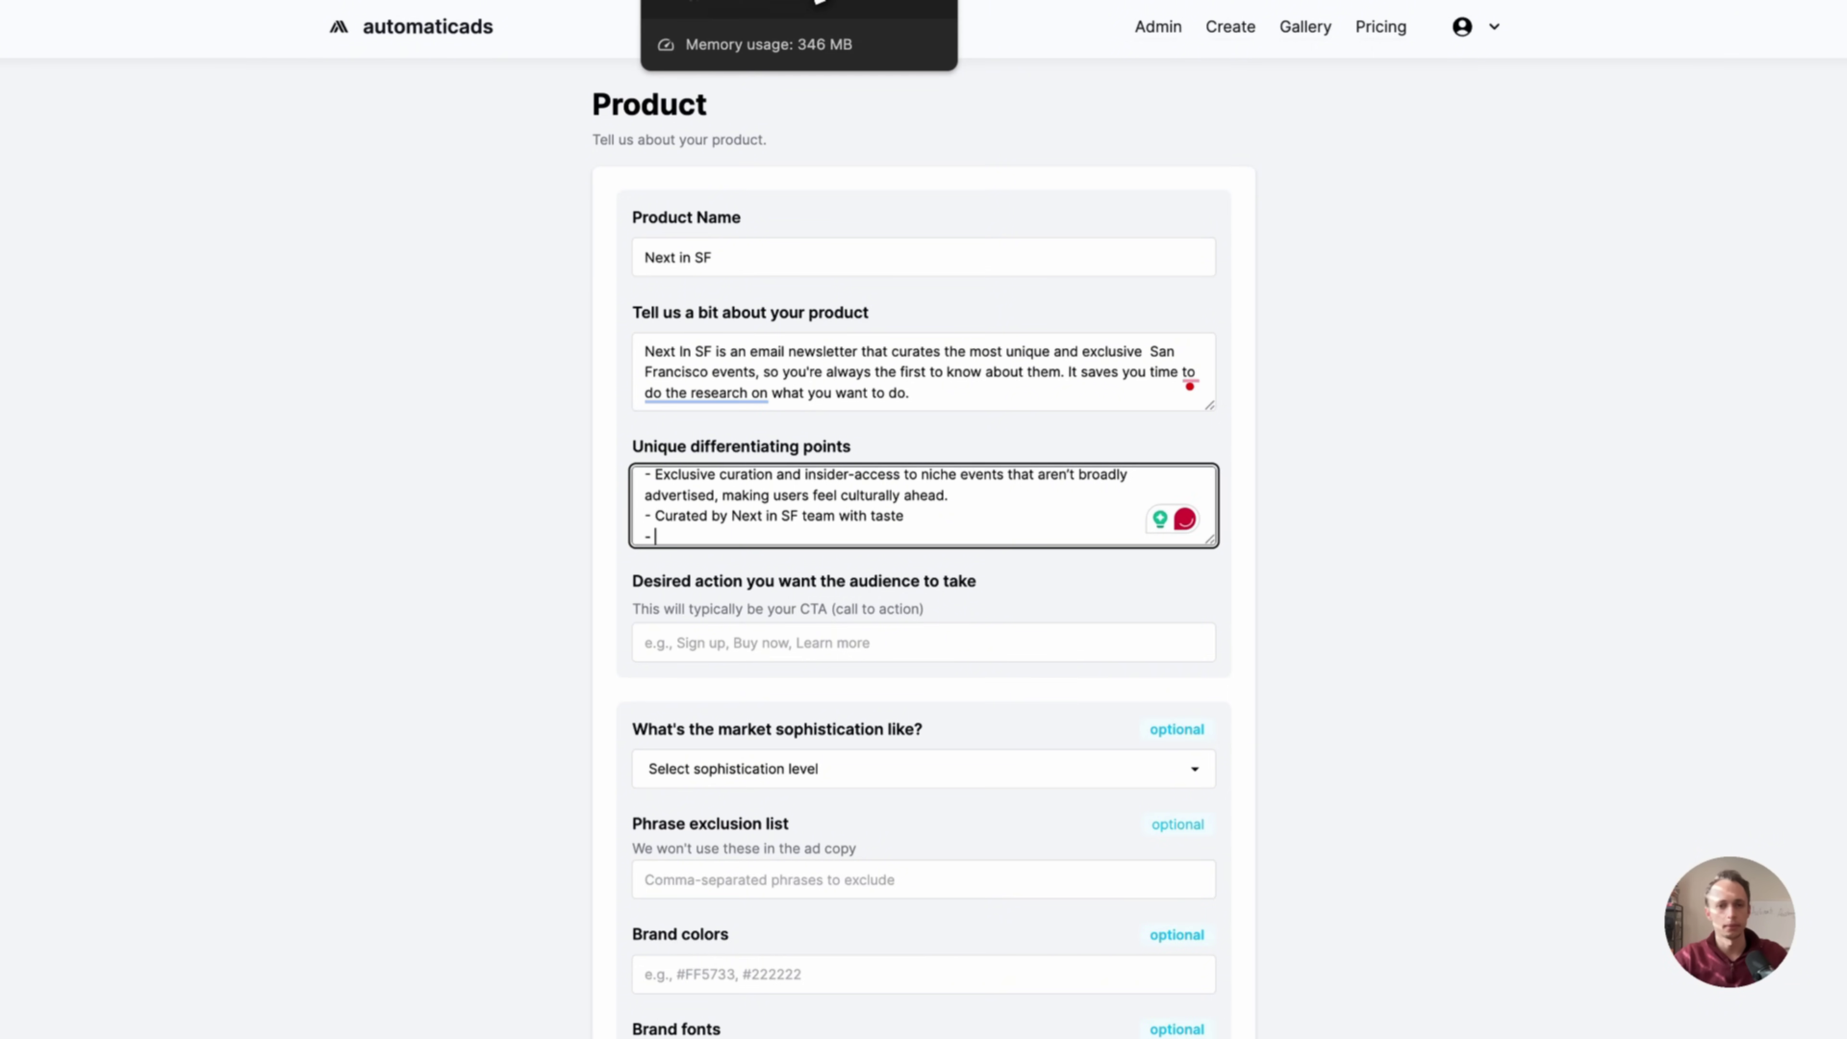
key(BackSpace)
key(BackSpace)
key(BackSpace)
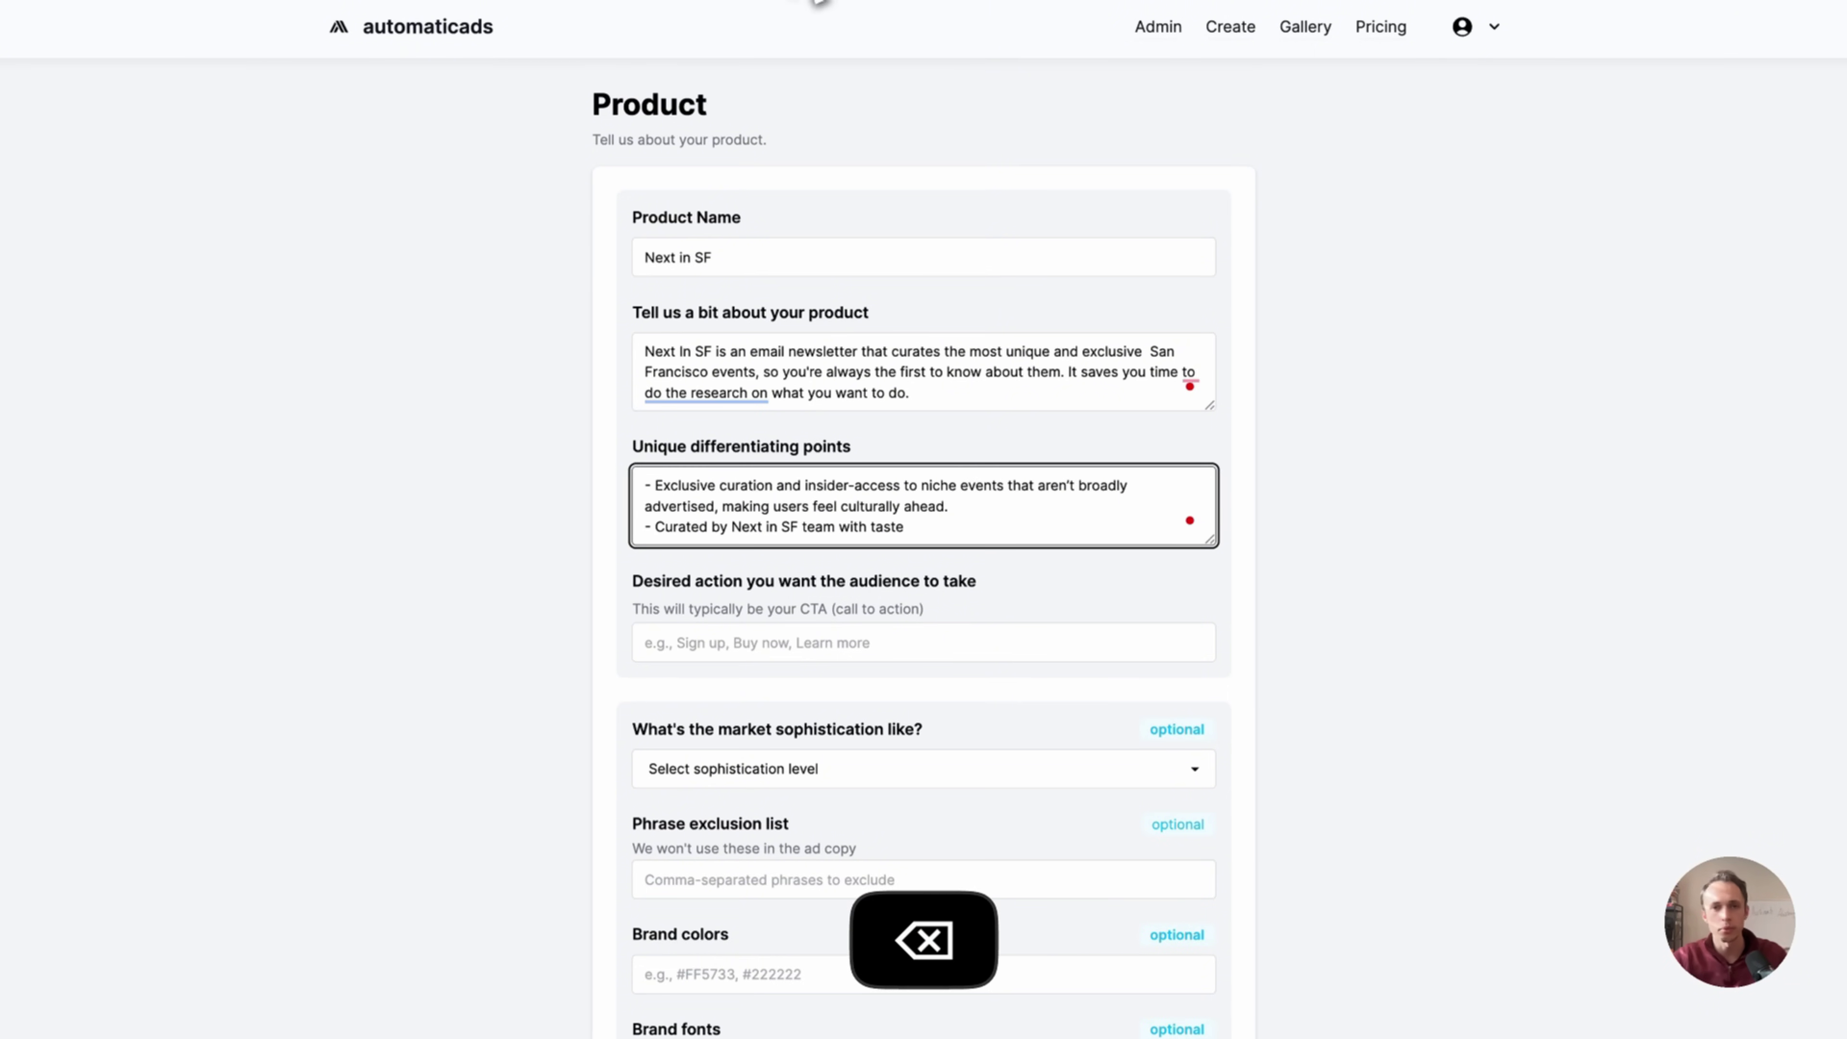
- Add "Free" as the third dashed item in the unique differentiating points
click(818, 2)
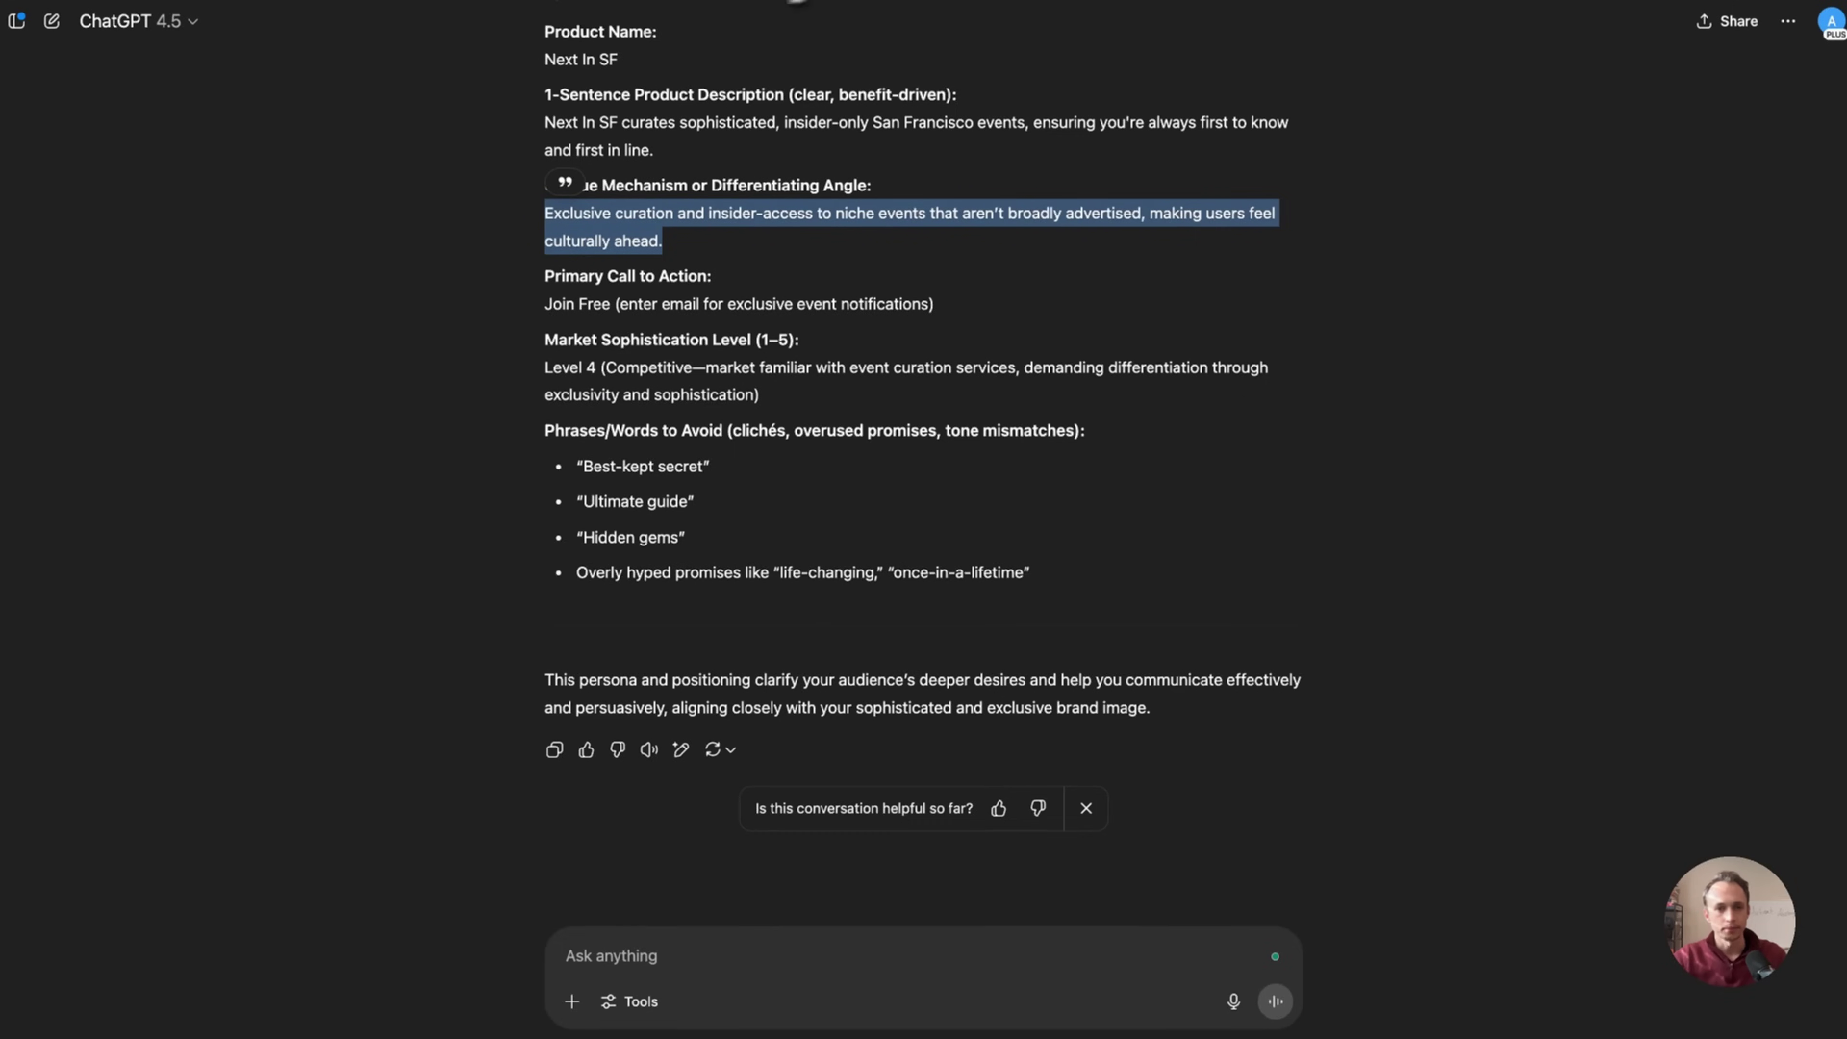
click(610, 3)
key(Return)
text(- Fre)
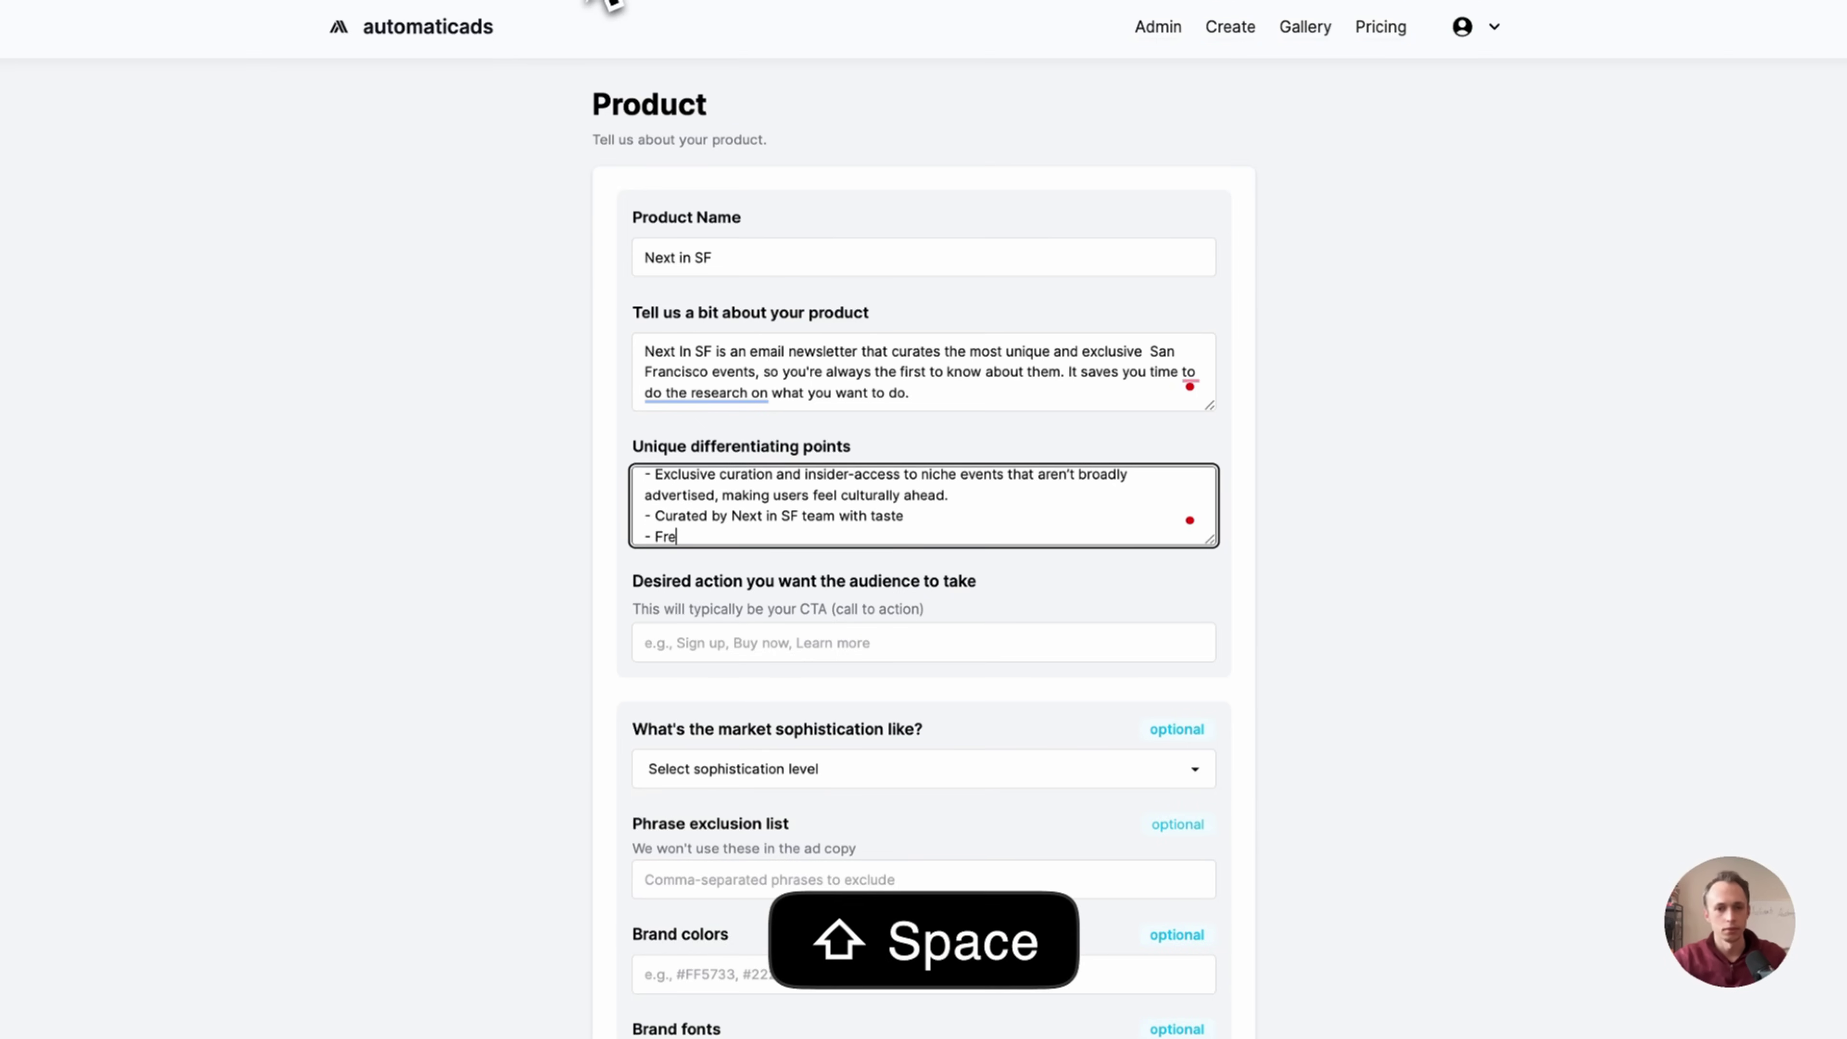
text(e)
- Copy the "Join Free" call to action from ChatGPT's output into the product's desired audience action
click(741, 2)
double_click(606, 303)
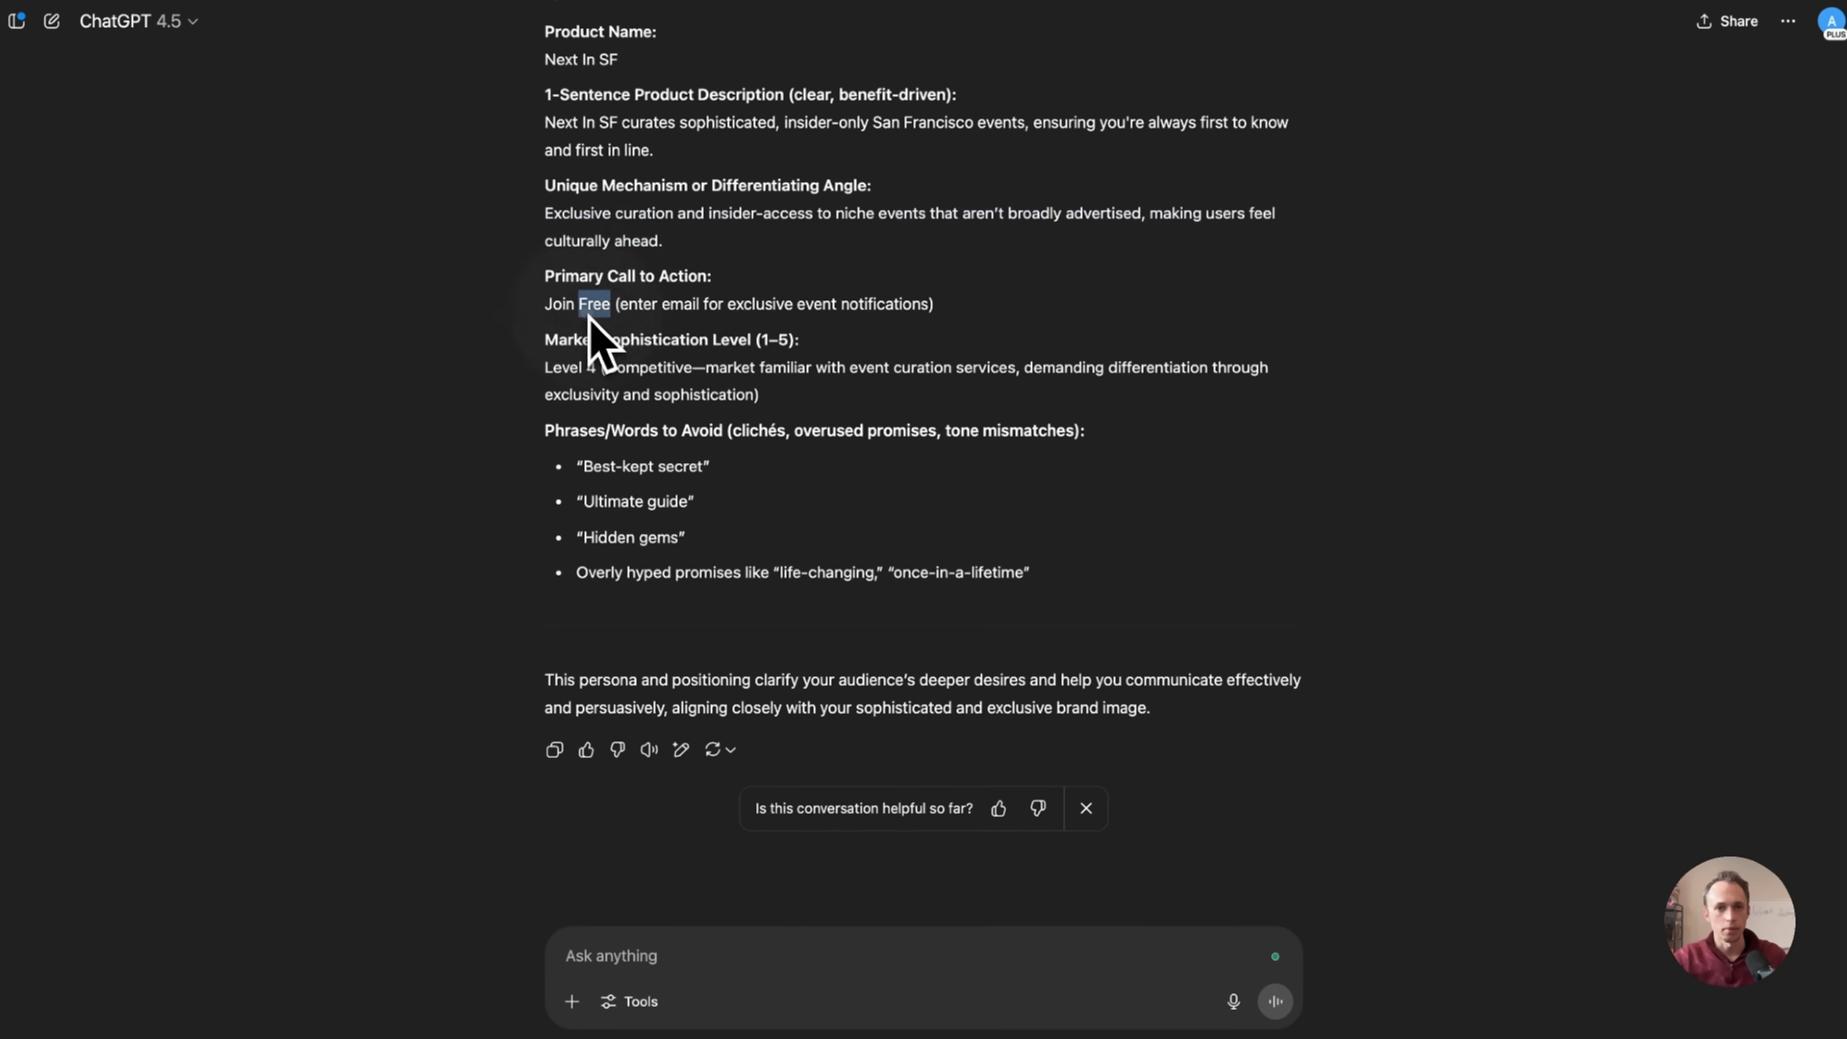
click(553, 297)
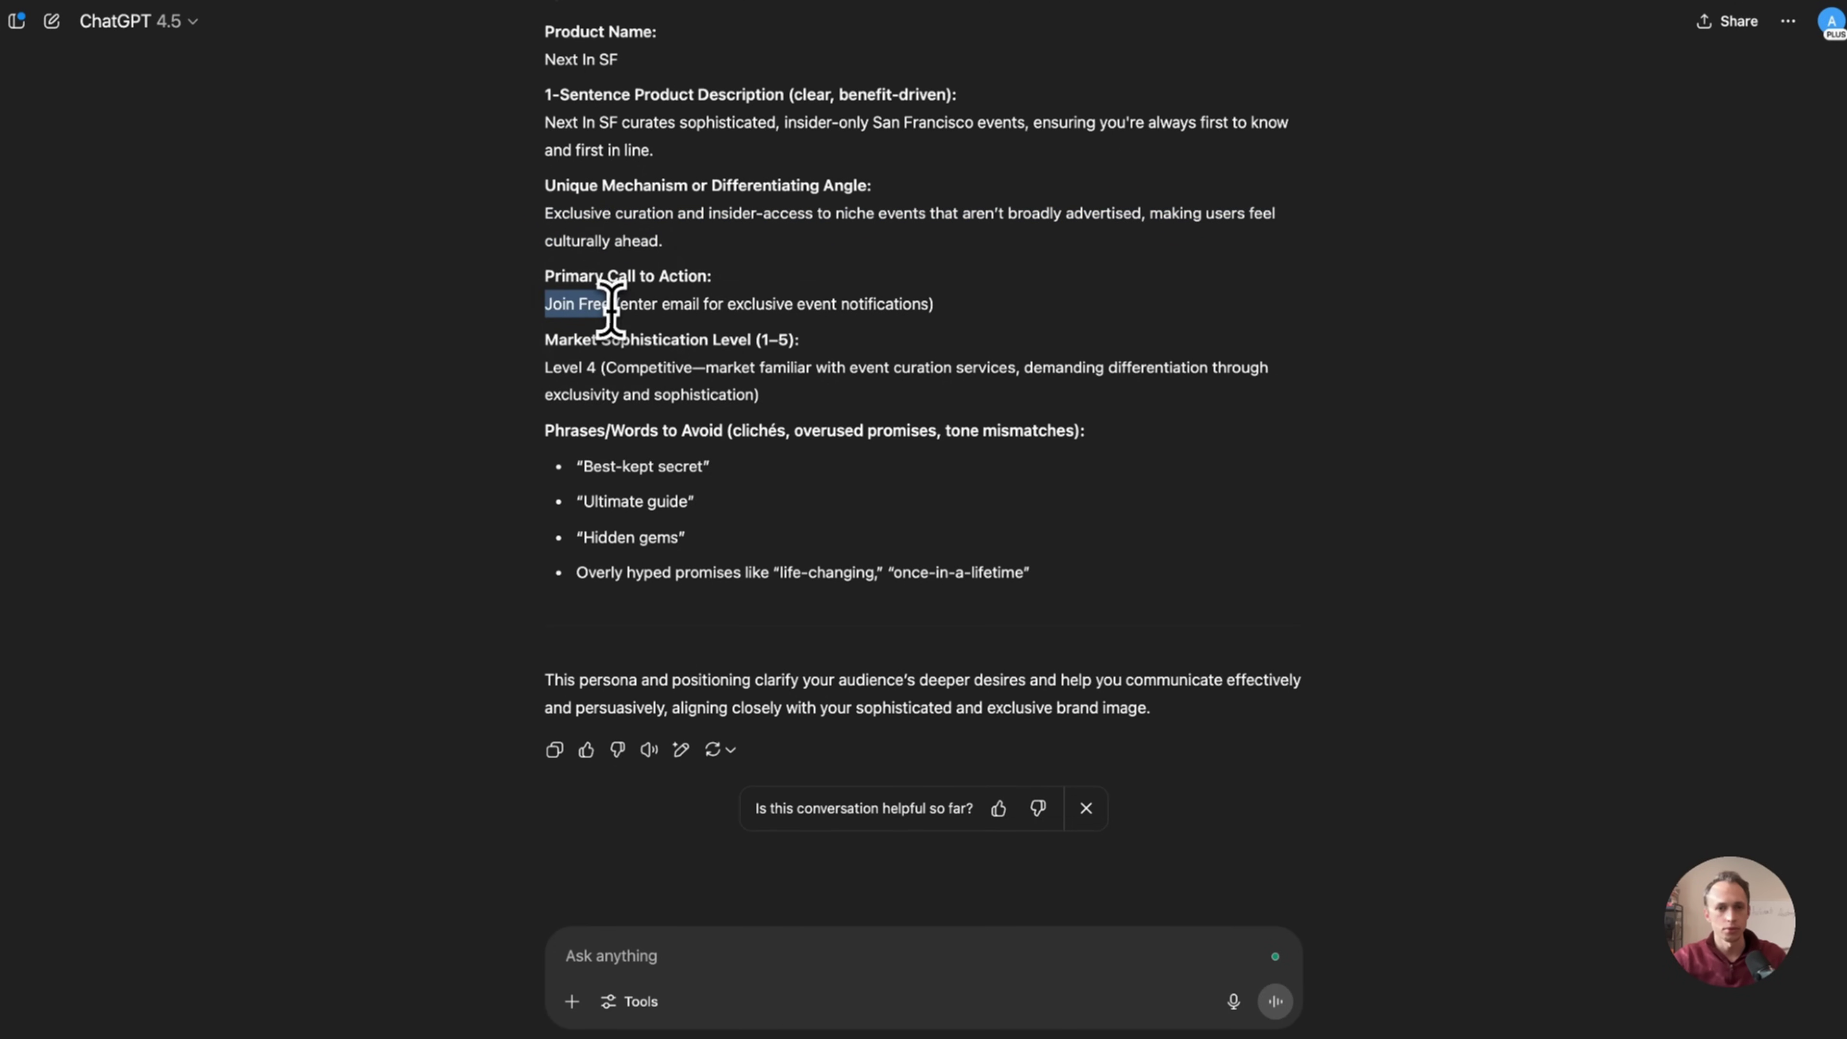
key(super+c)
click(630, 4)
click(795, 626)
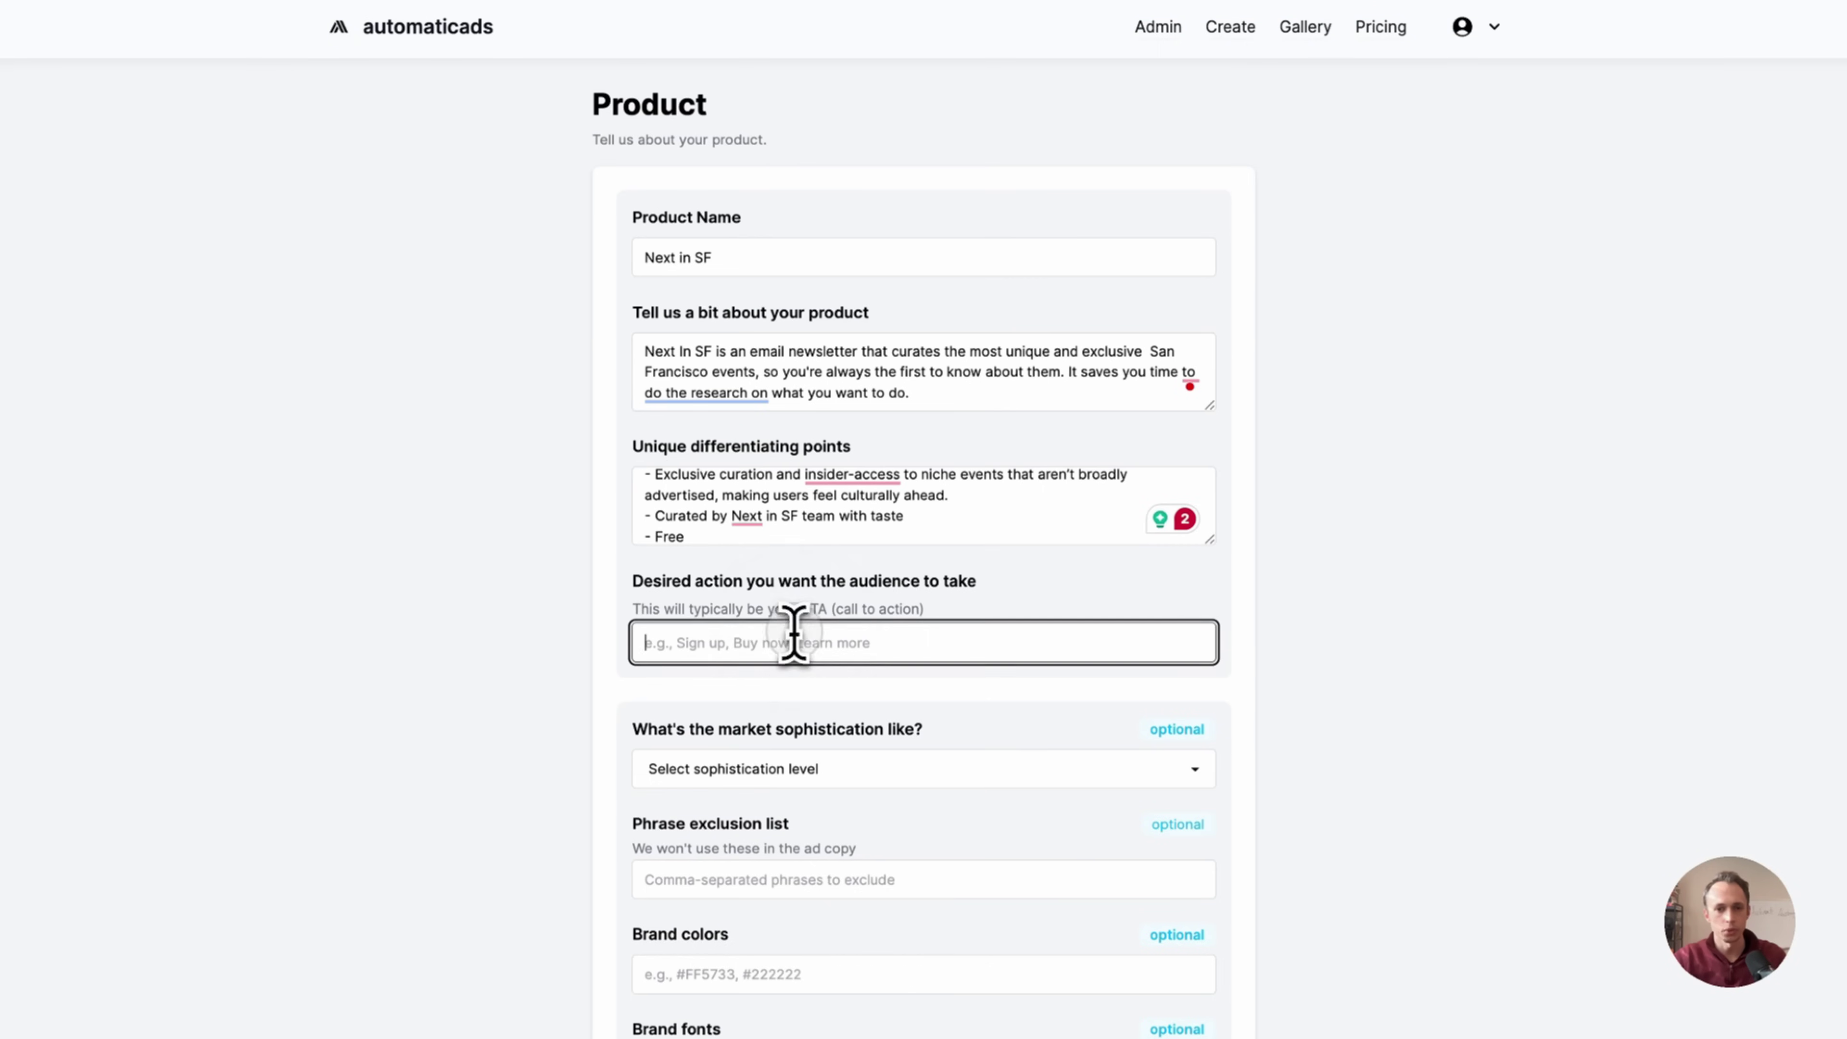
key(super+v)
- Accept the suggested article correction so the differentiating point reads "Curated by the Next in SF team with taste"
mouse_move(763, 538)
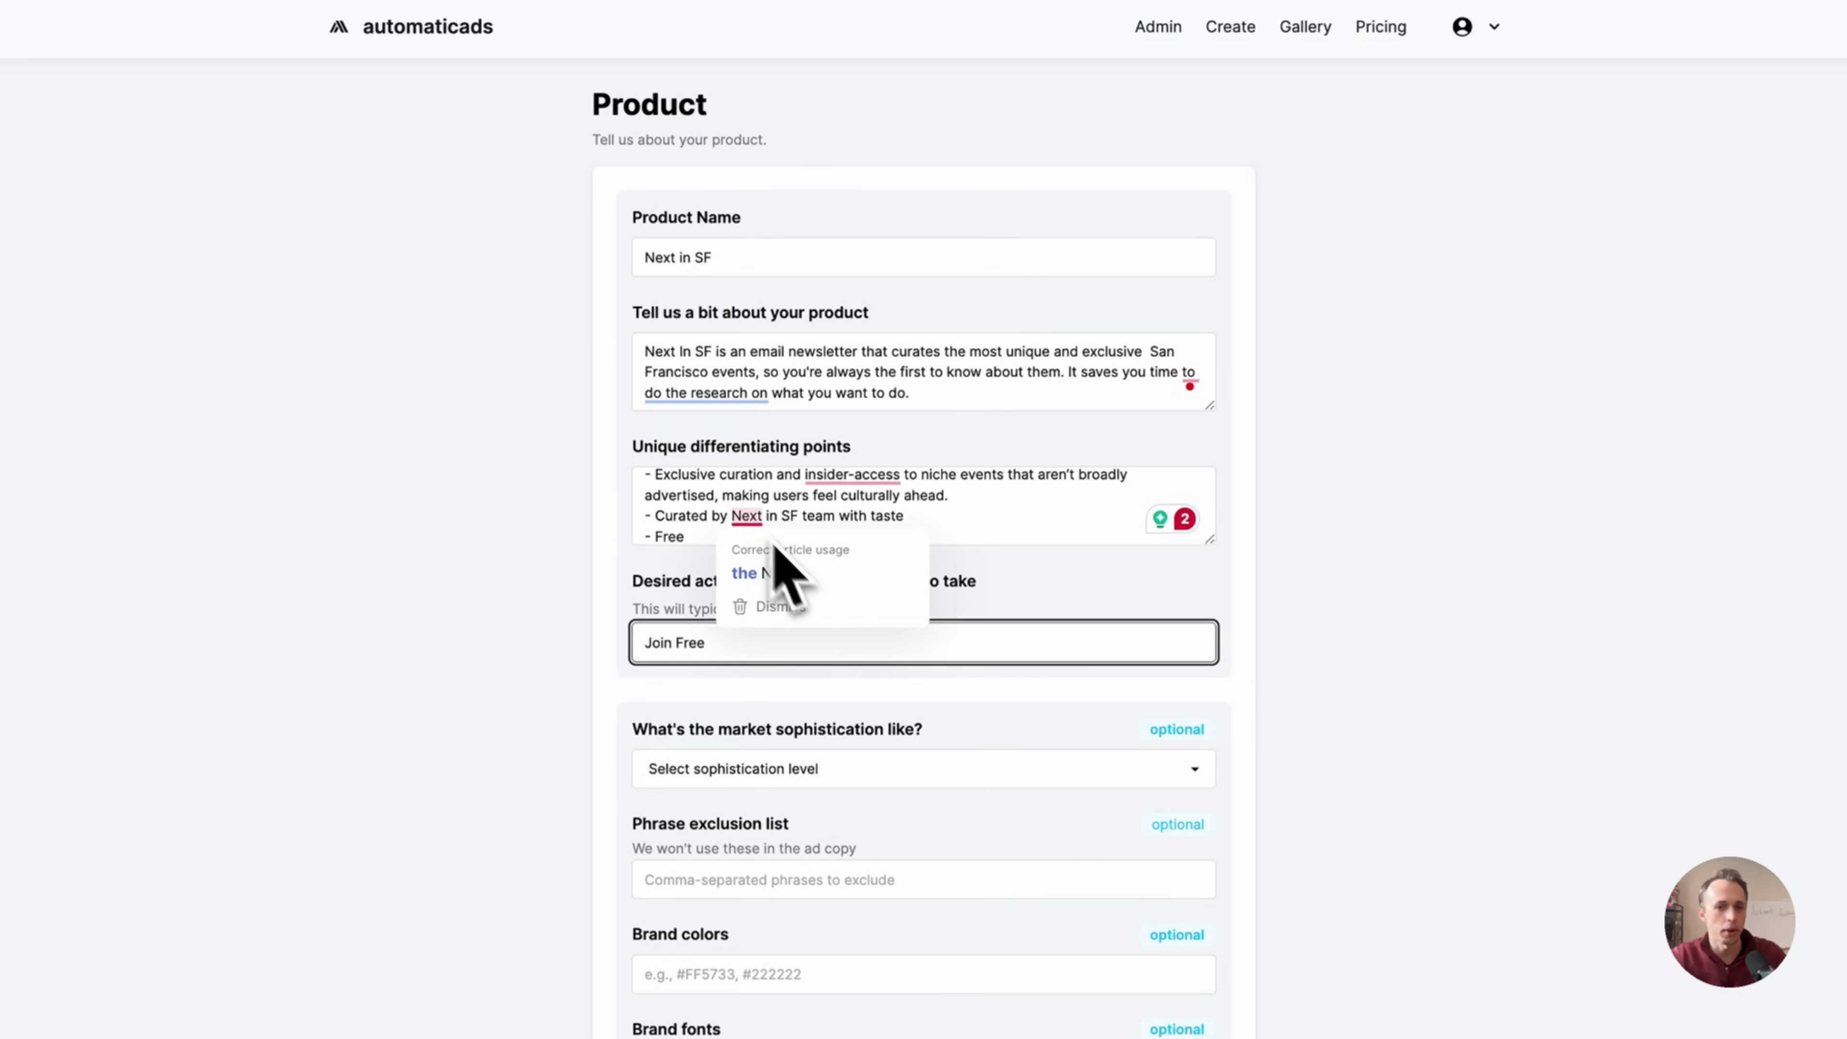
click(812, 598)
scroll(895, 553, down, 4)
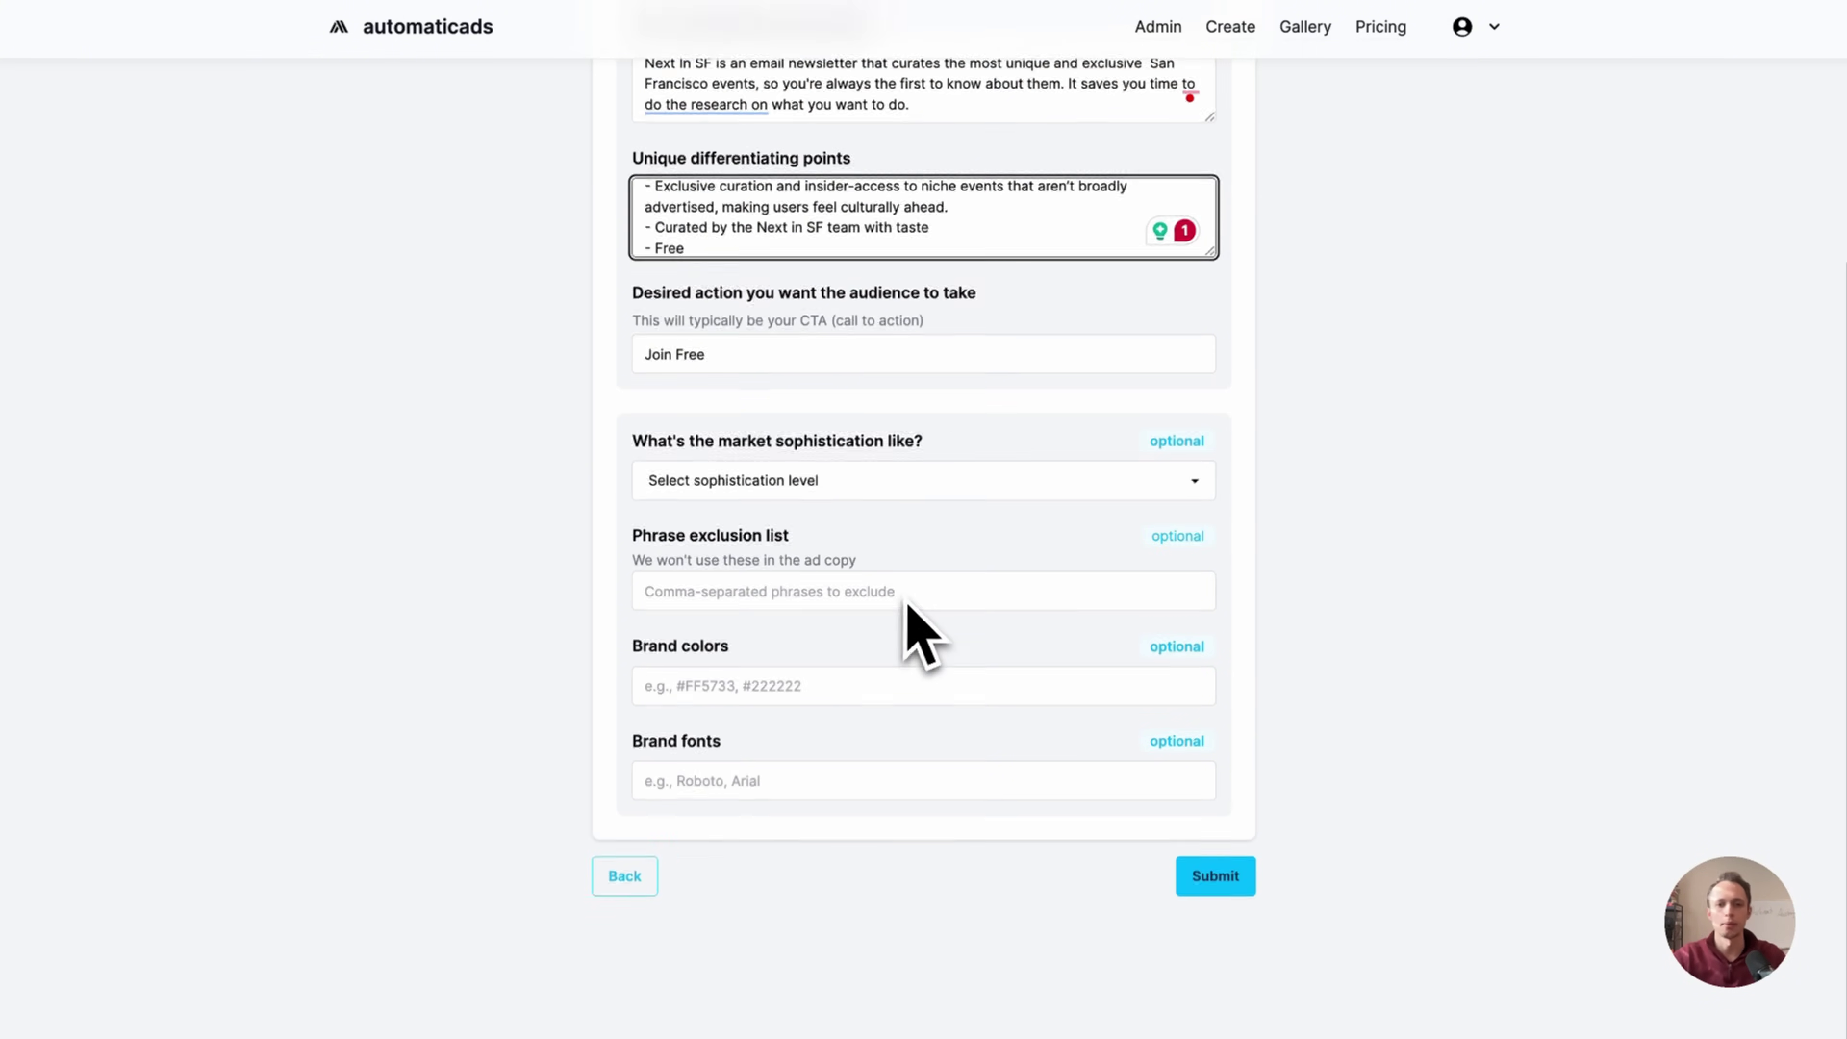
click(608, 361)
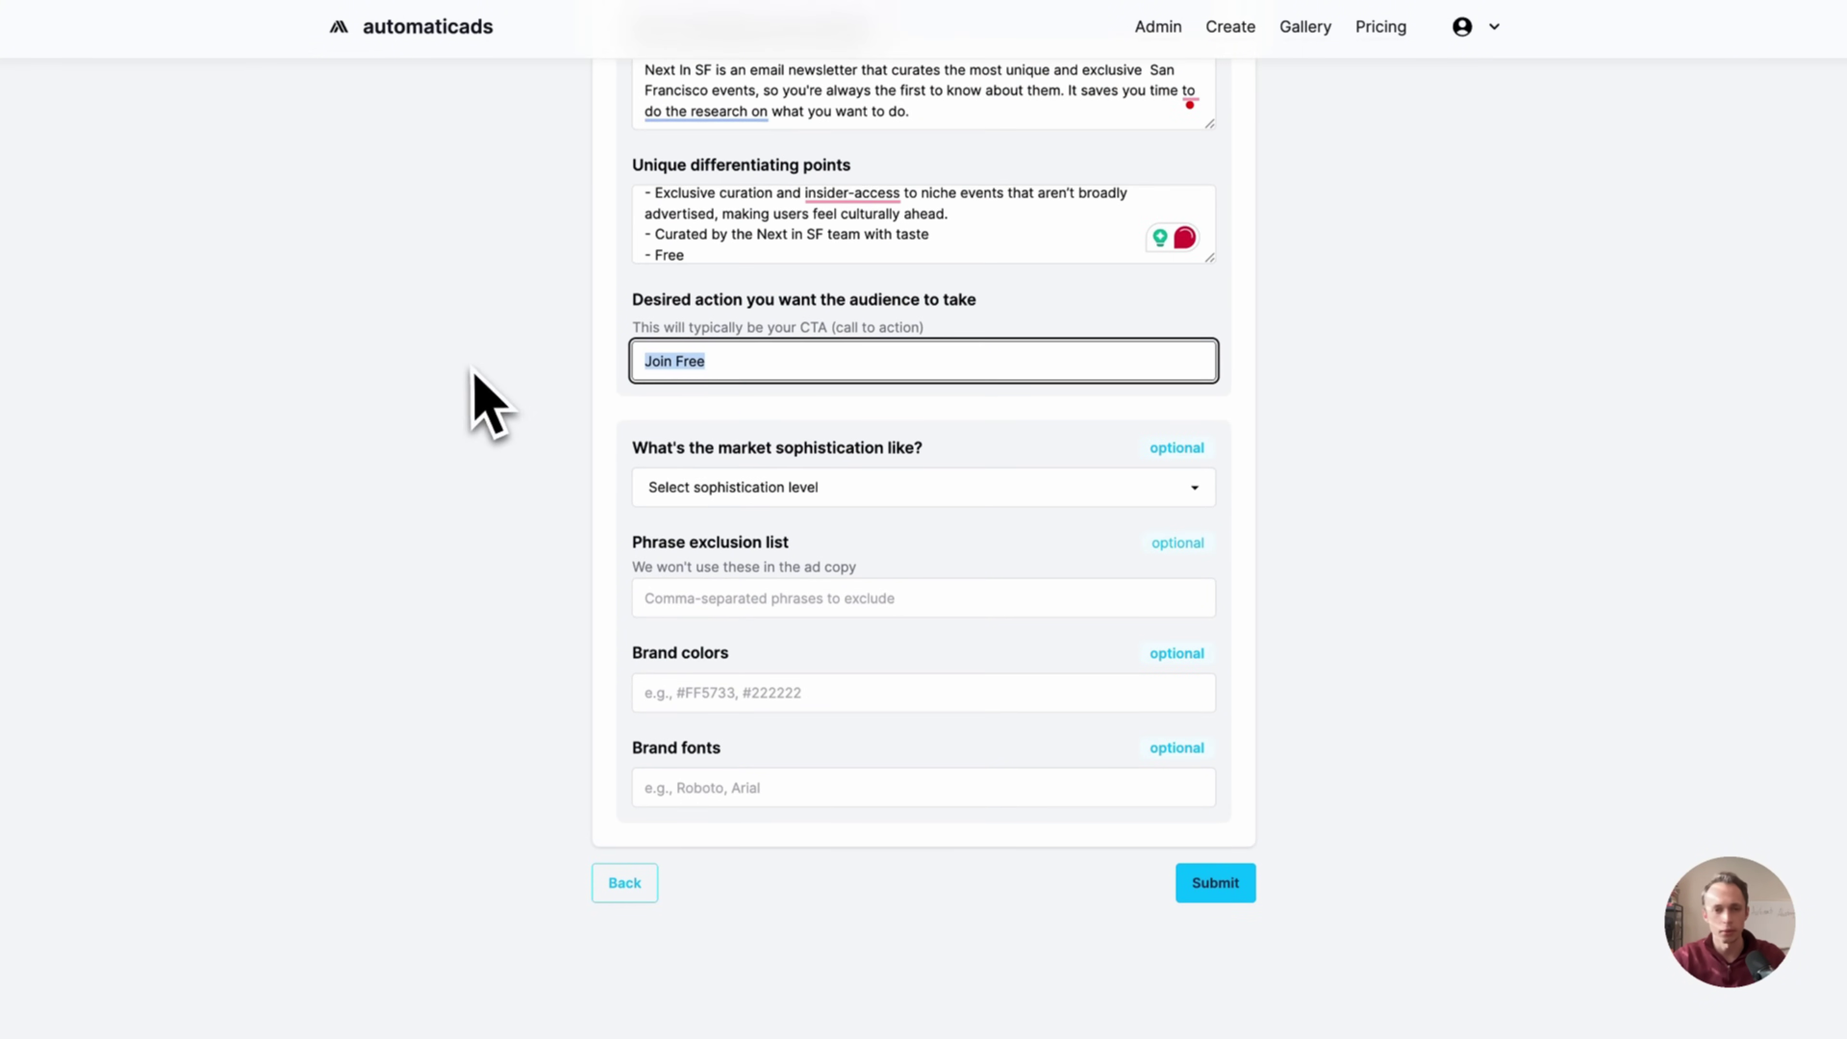
- Check ChatGPT's market sophistication recommendation and set the product's market sophistication to Level 3 – Many similar products
scroll(815, 458, up, 1)
click(843, 504)
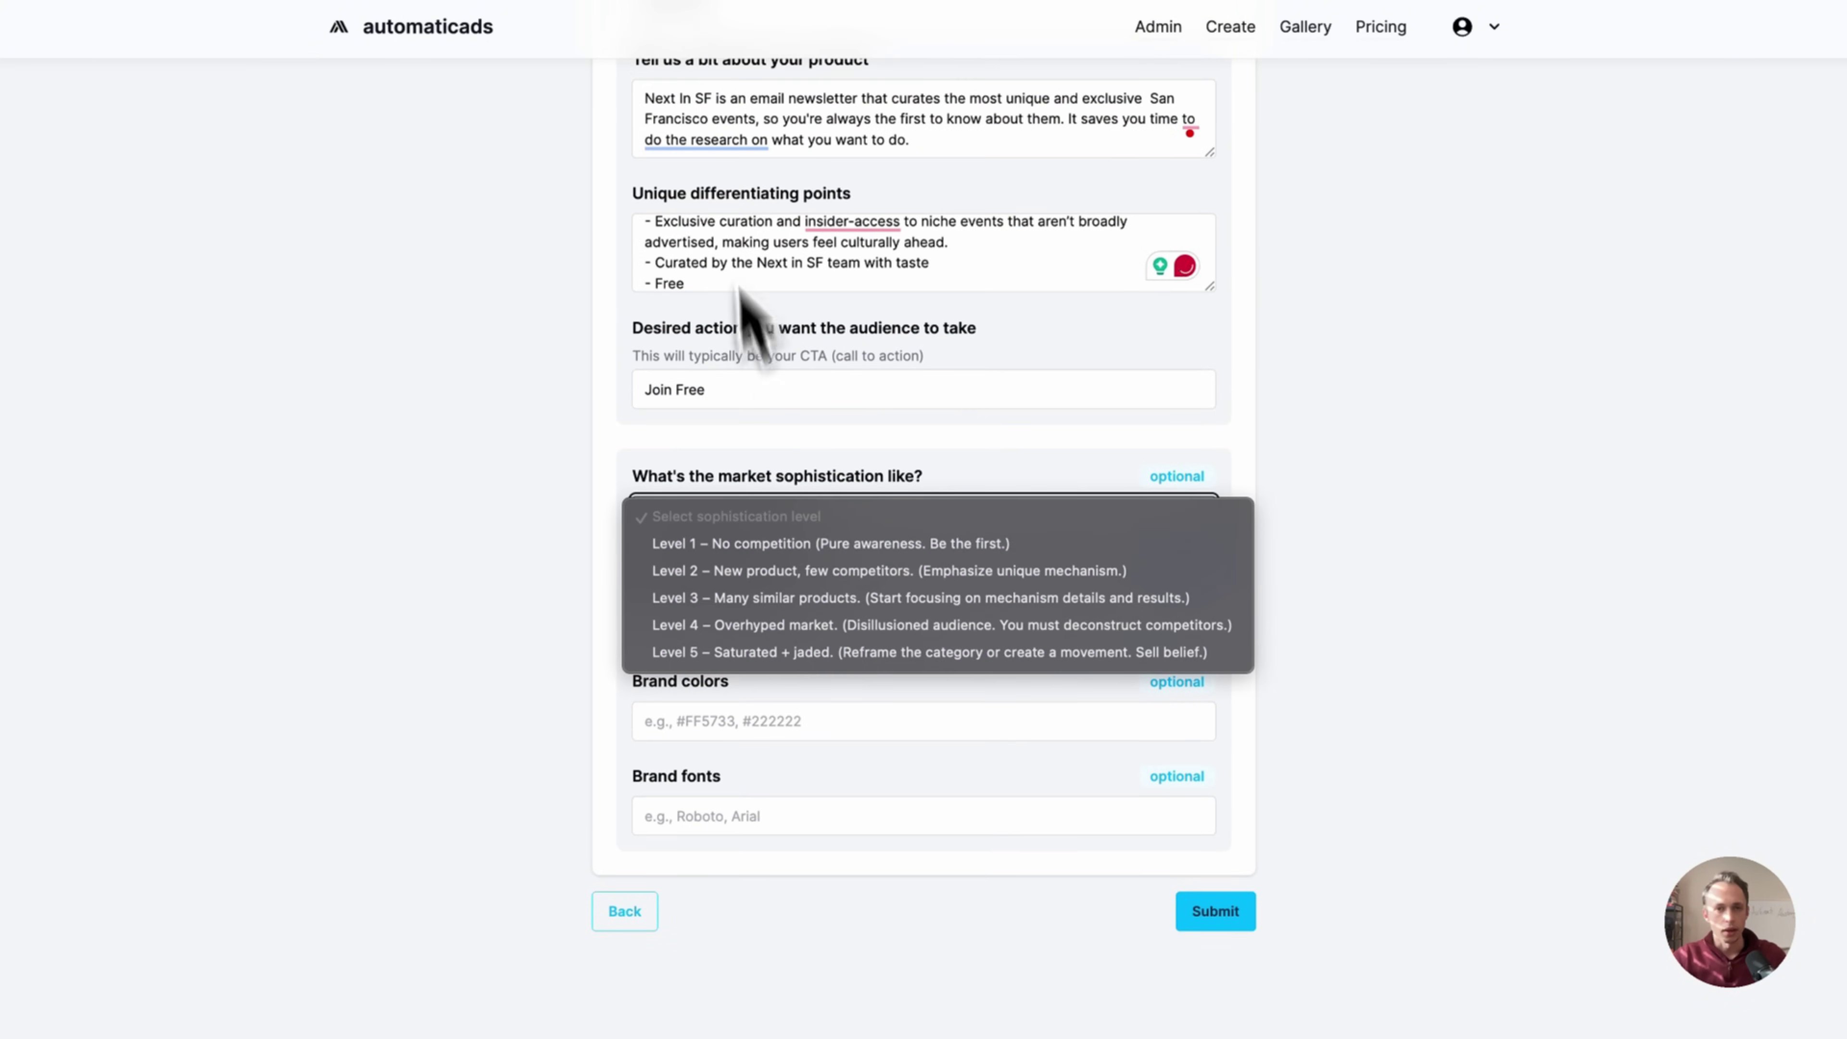
key(Escape)
key(super+Tab)
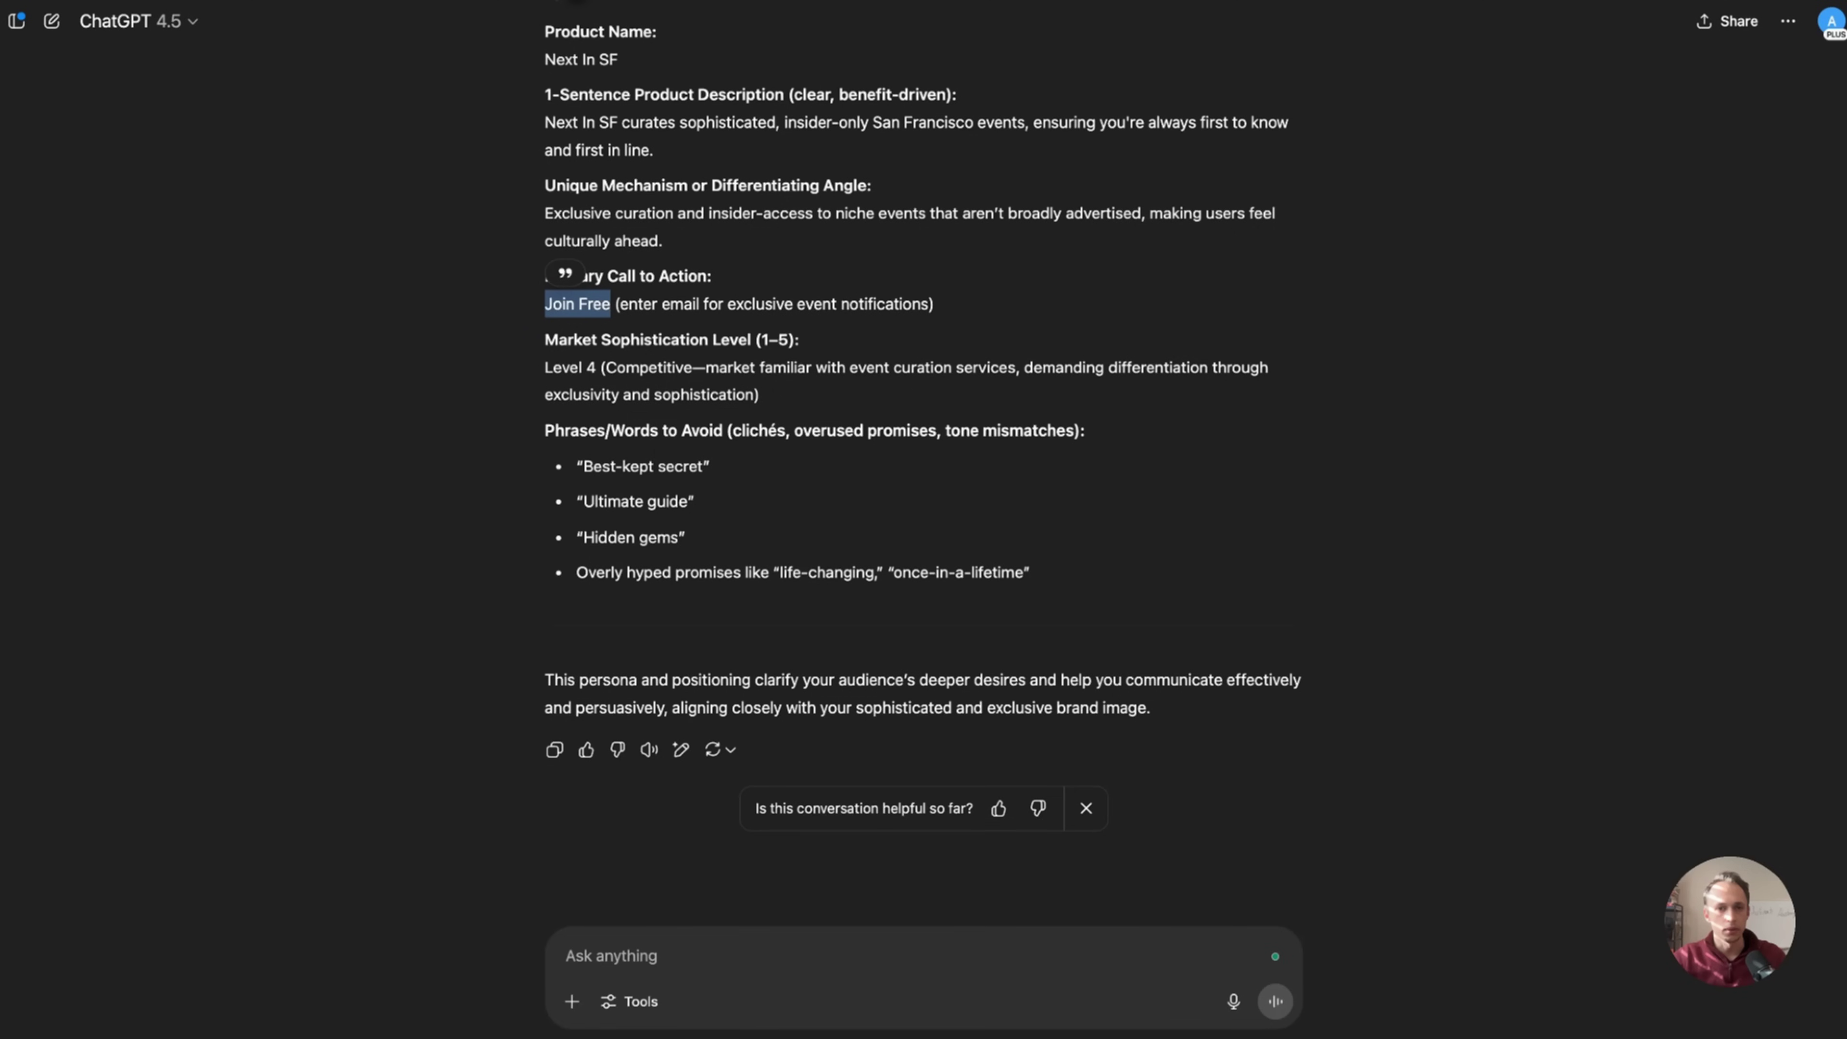
key(super+Tab)
click(744, 515)
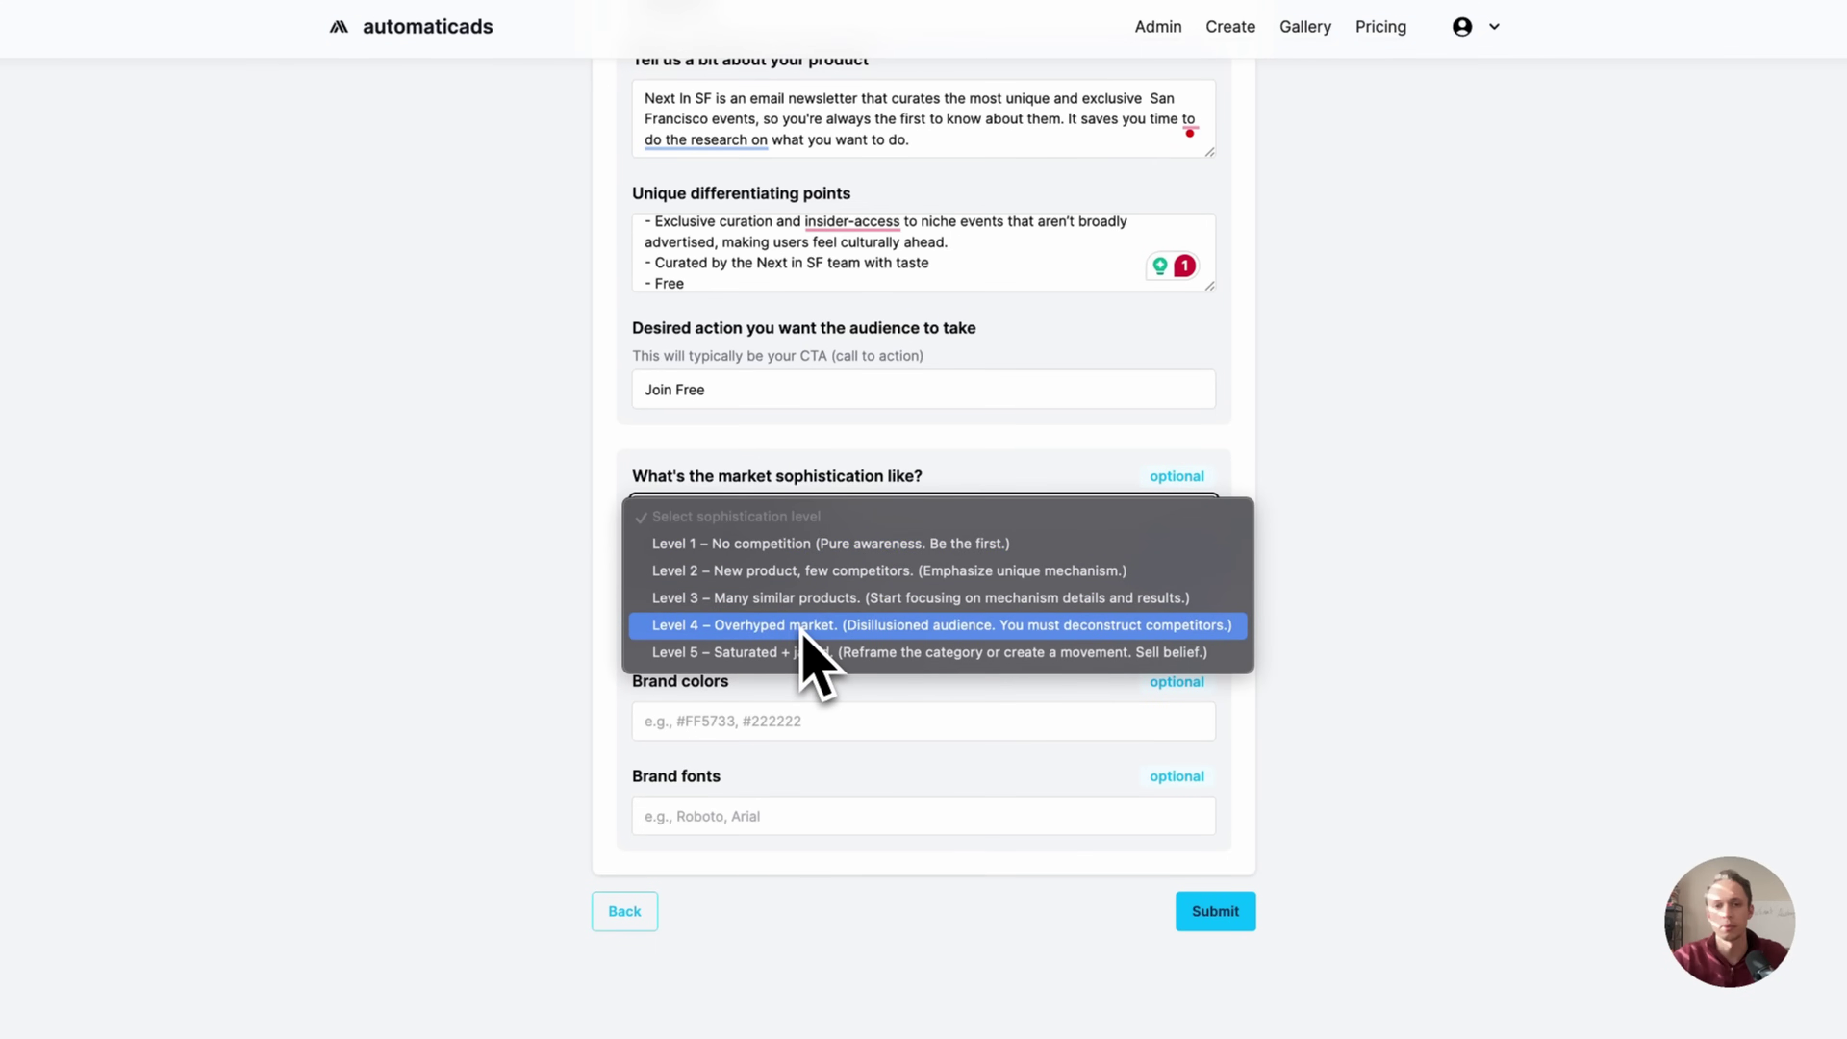
click(862, 599)
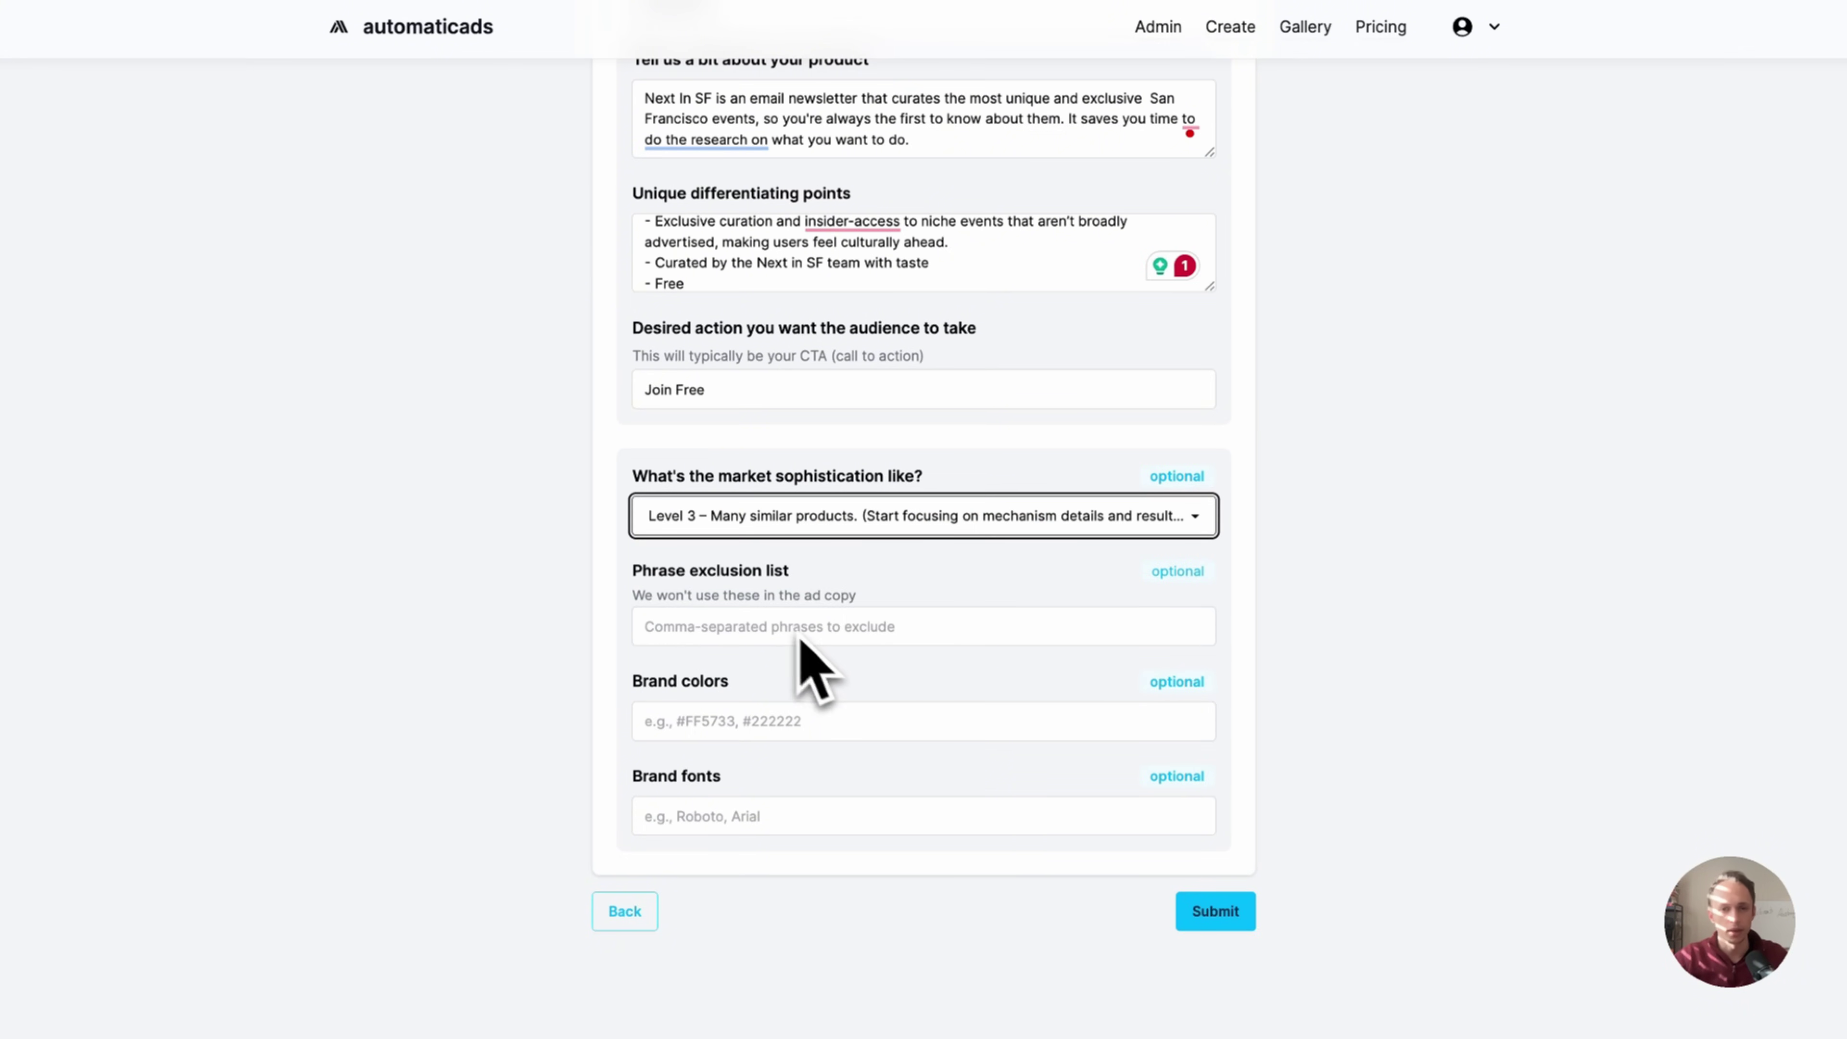
- Copy the overly hyped phrases "life-changing," "once-in-a-lifetime" from ChatGPT into the phrase exclusion list
click(772, 619)
key(super+Tab)
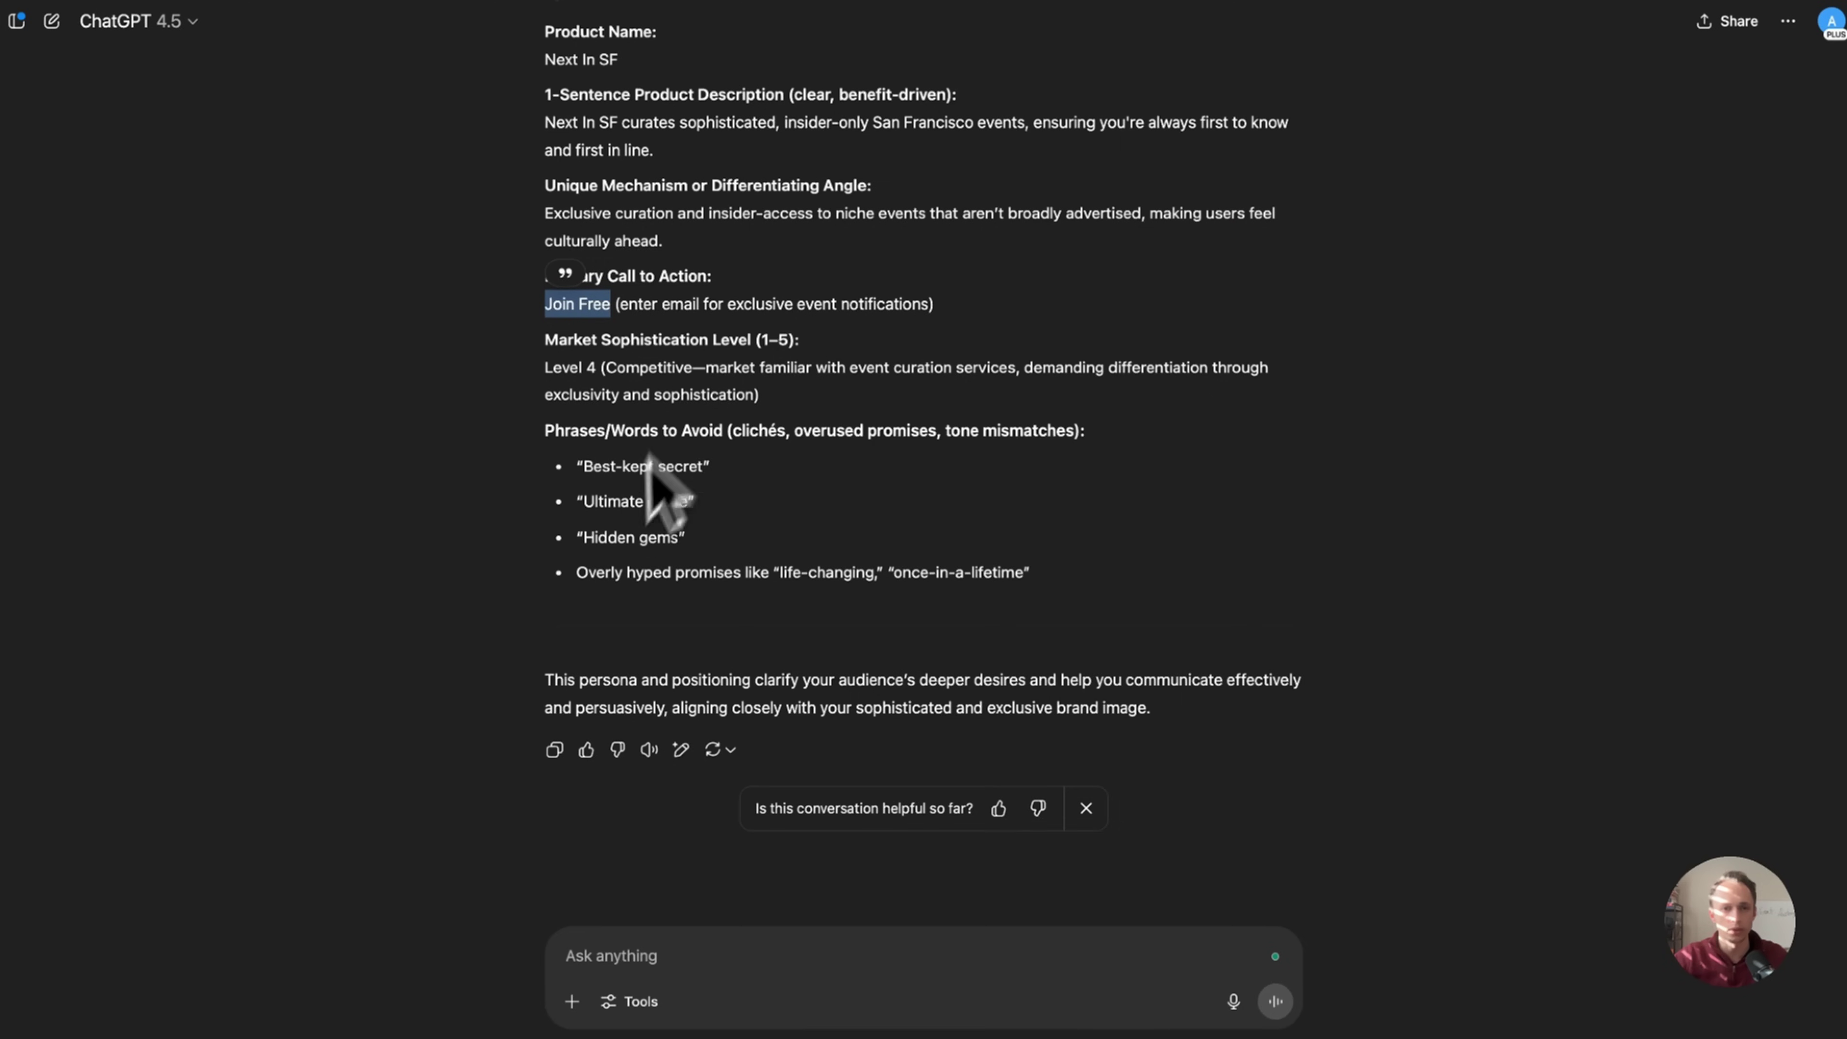
drag(585, 536, 657, 536)
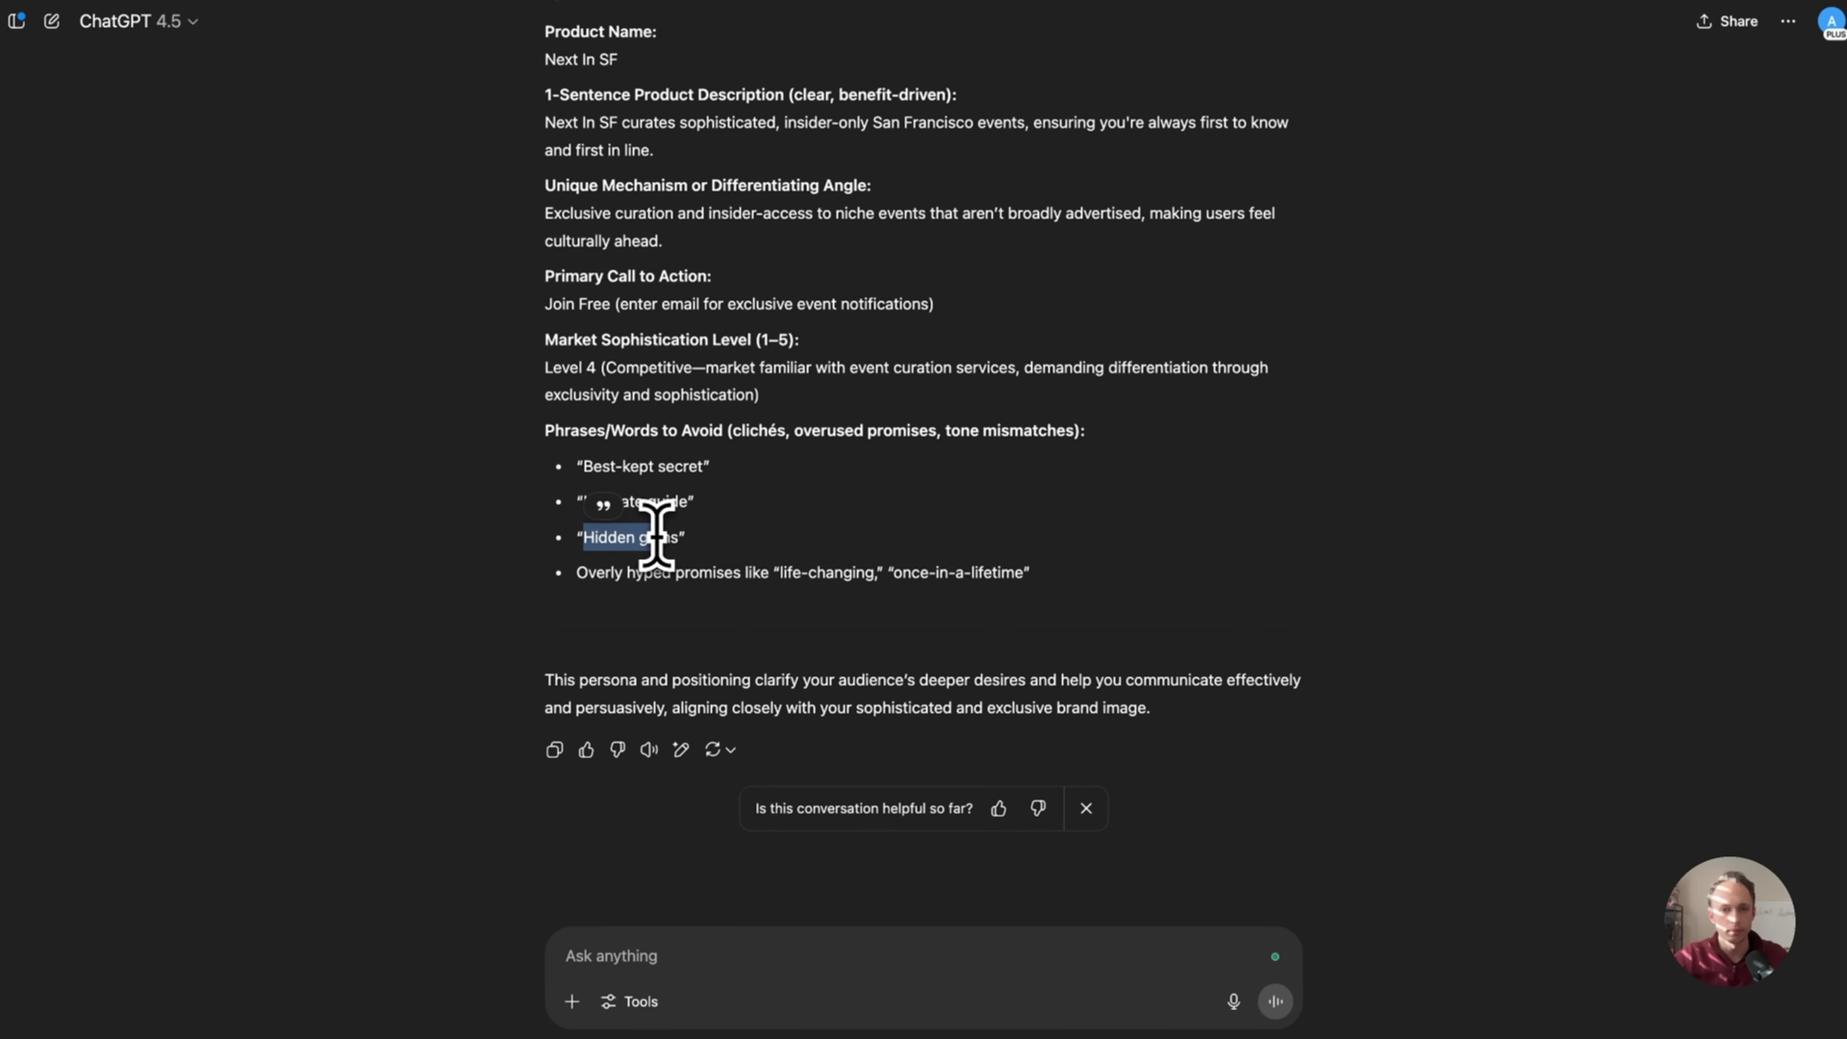
drag(773, 573, 1030, 573)
key(super+c)
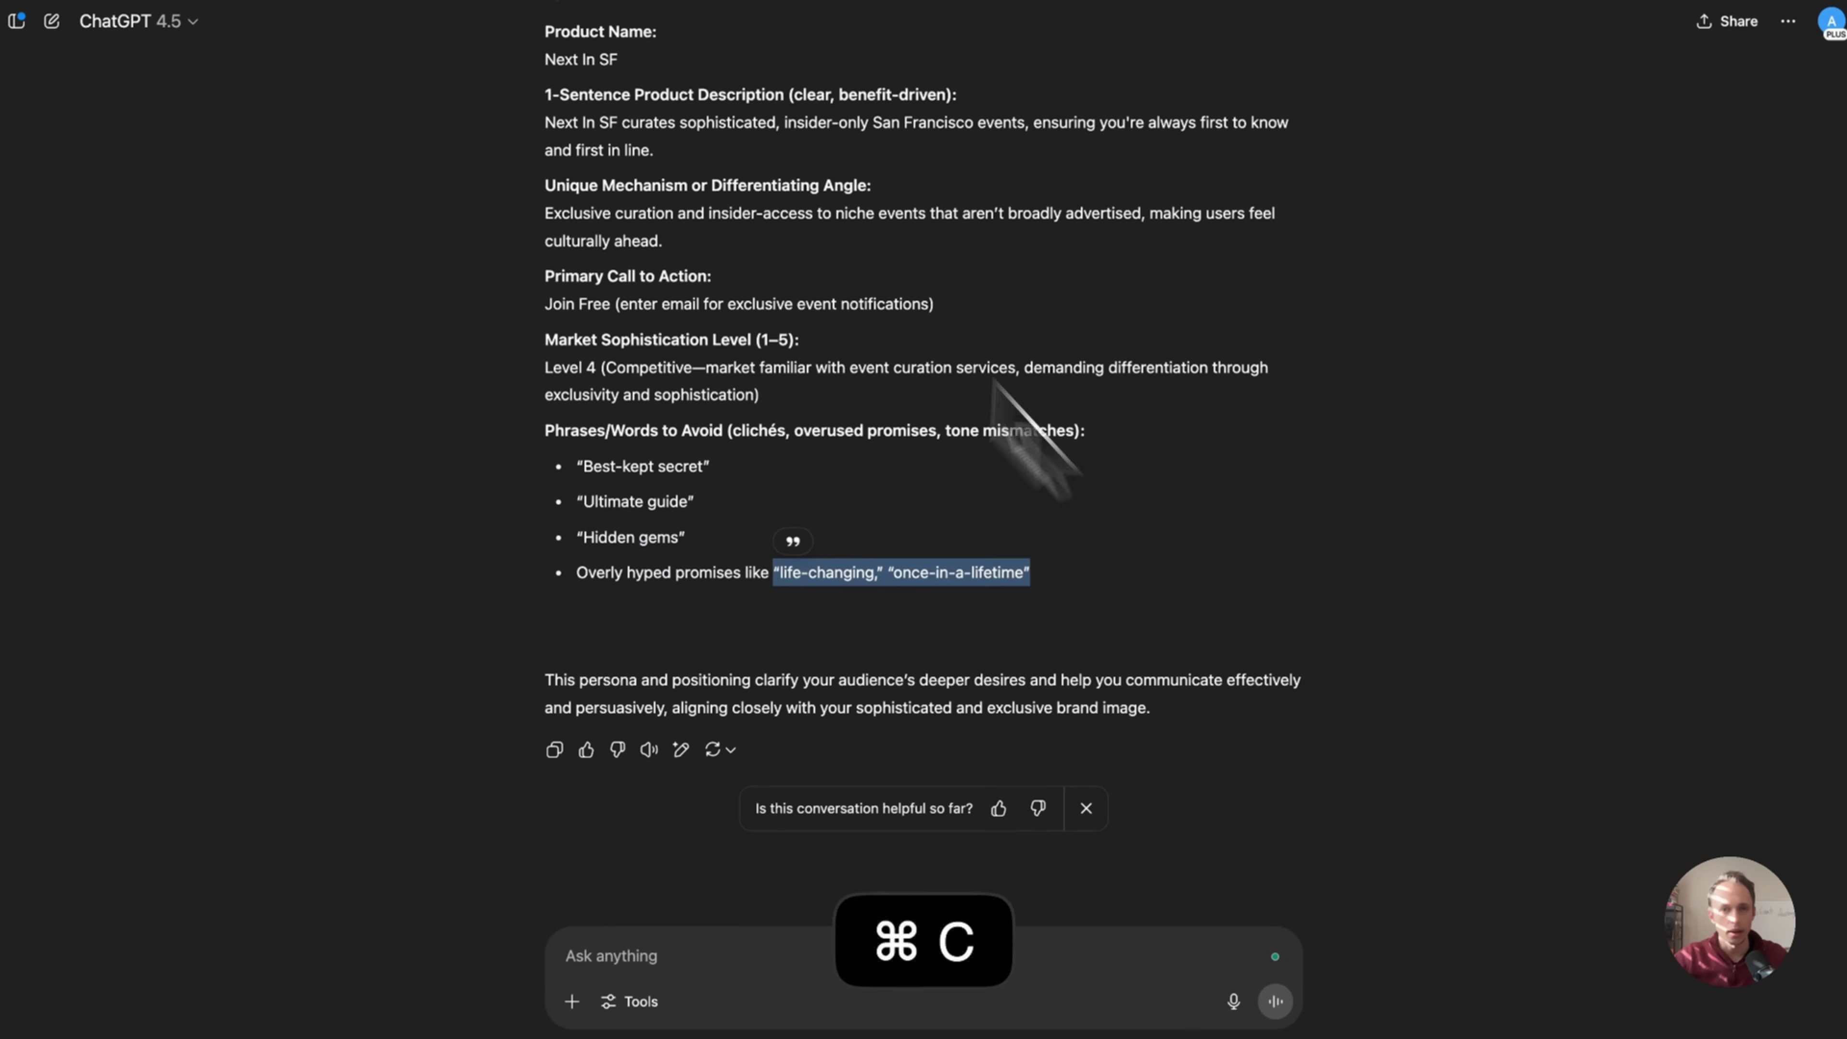
key(super+Tab)
key(super+v)
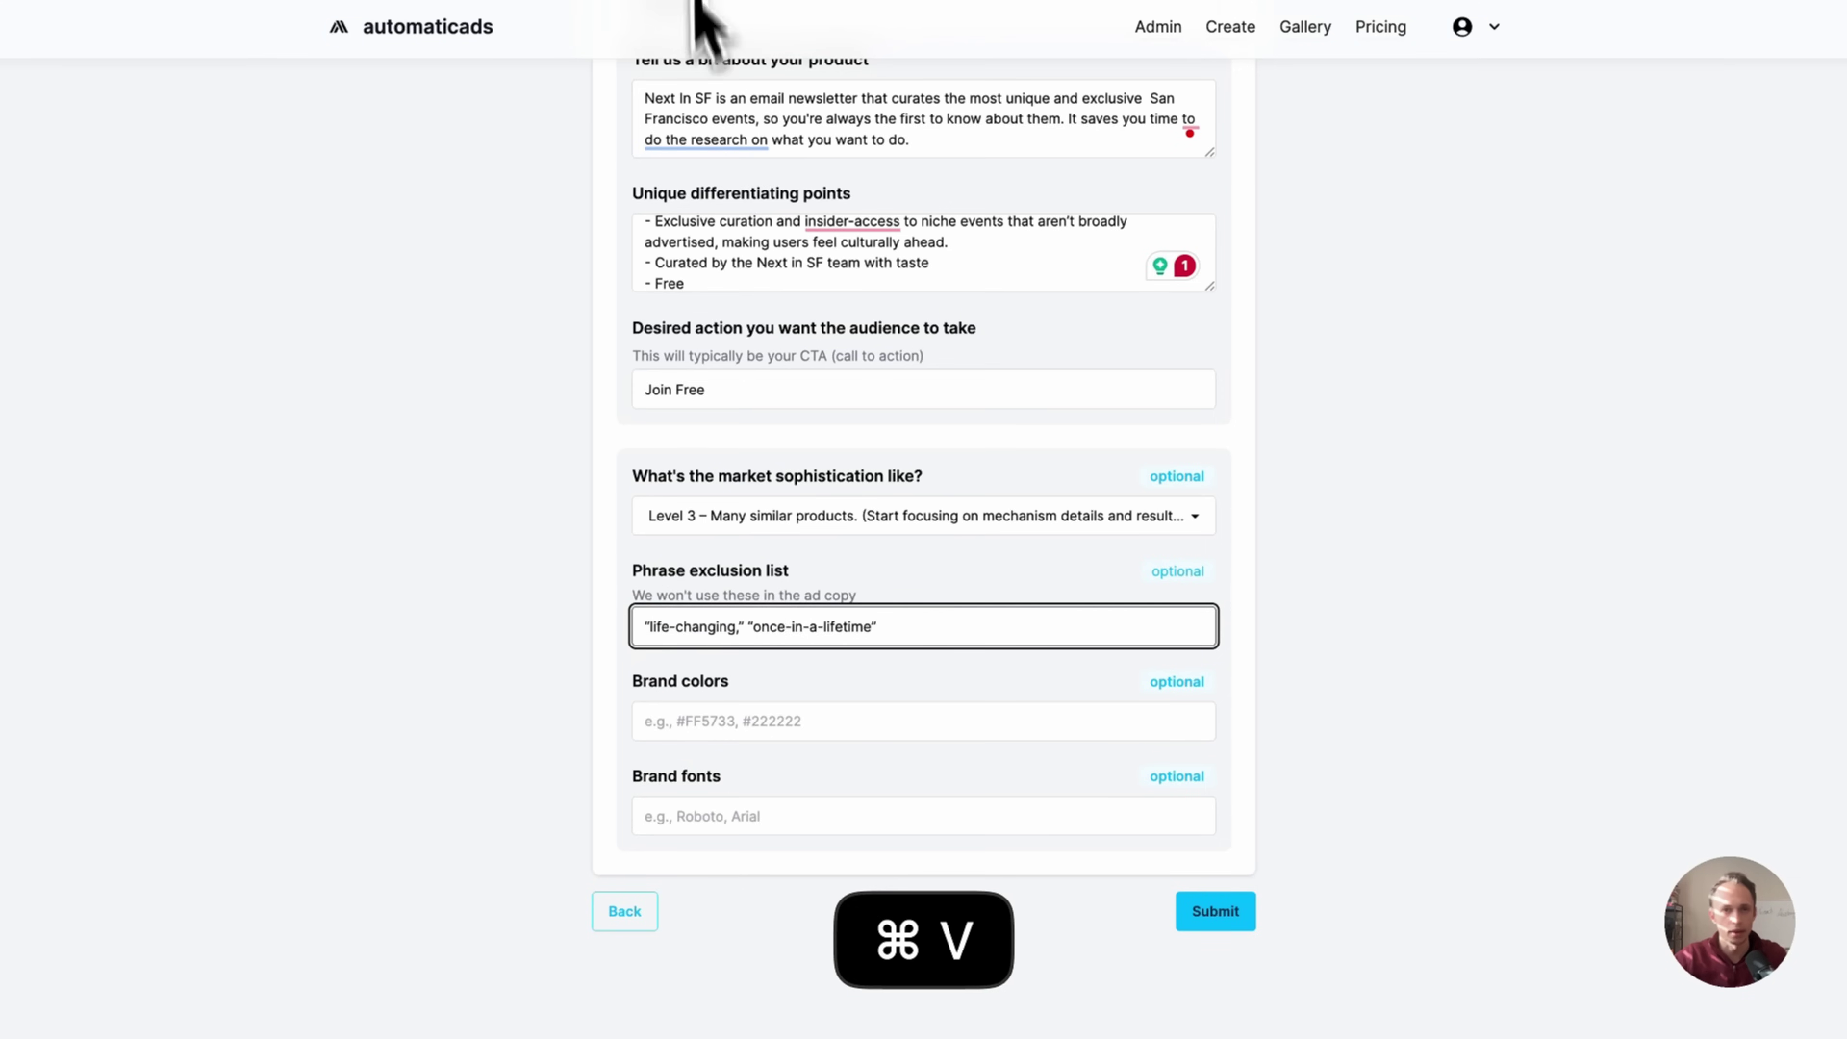
- Append ChatGPT's phrase "Best-kept secret" to the phrase exclusion list, separated by a comma
key(super+Tab)
double_click(626, 466)
triple_click(623, 467)
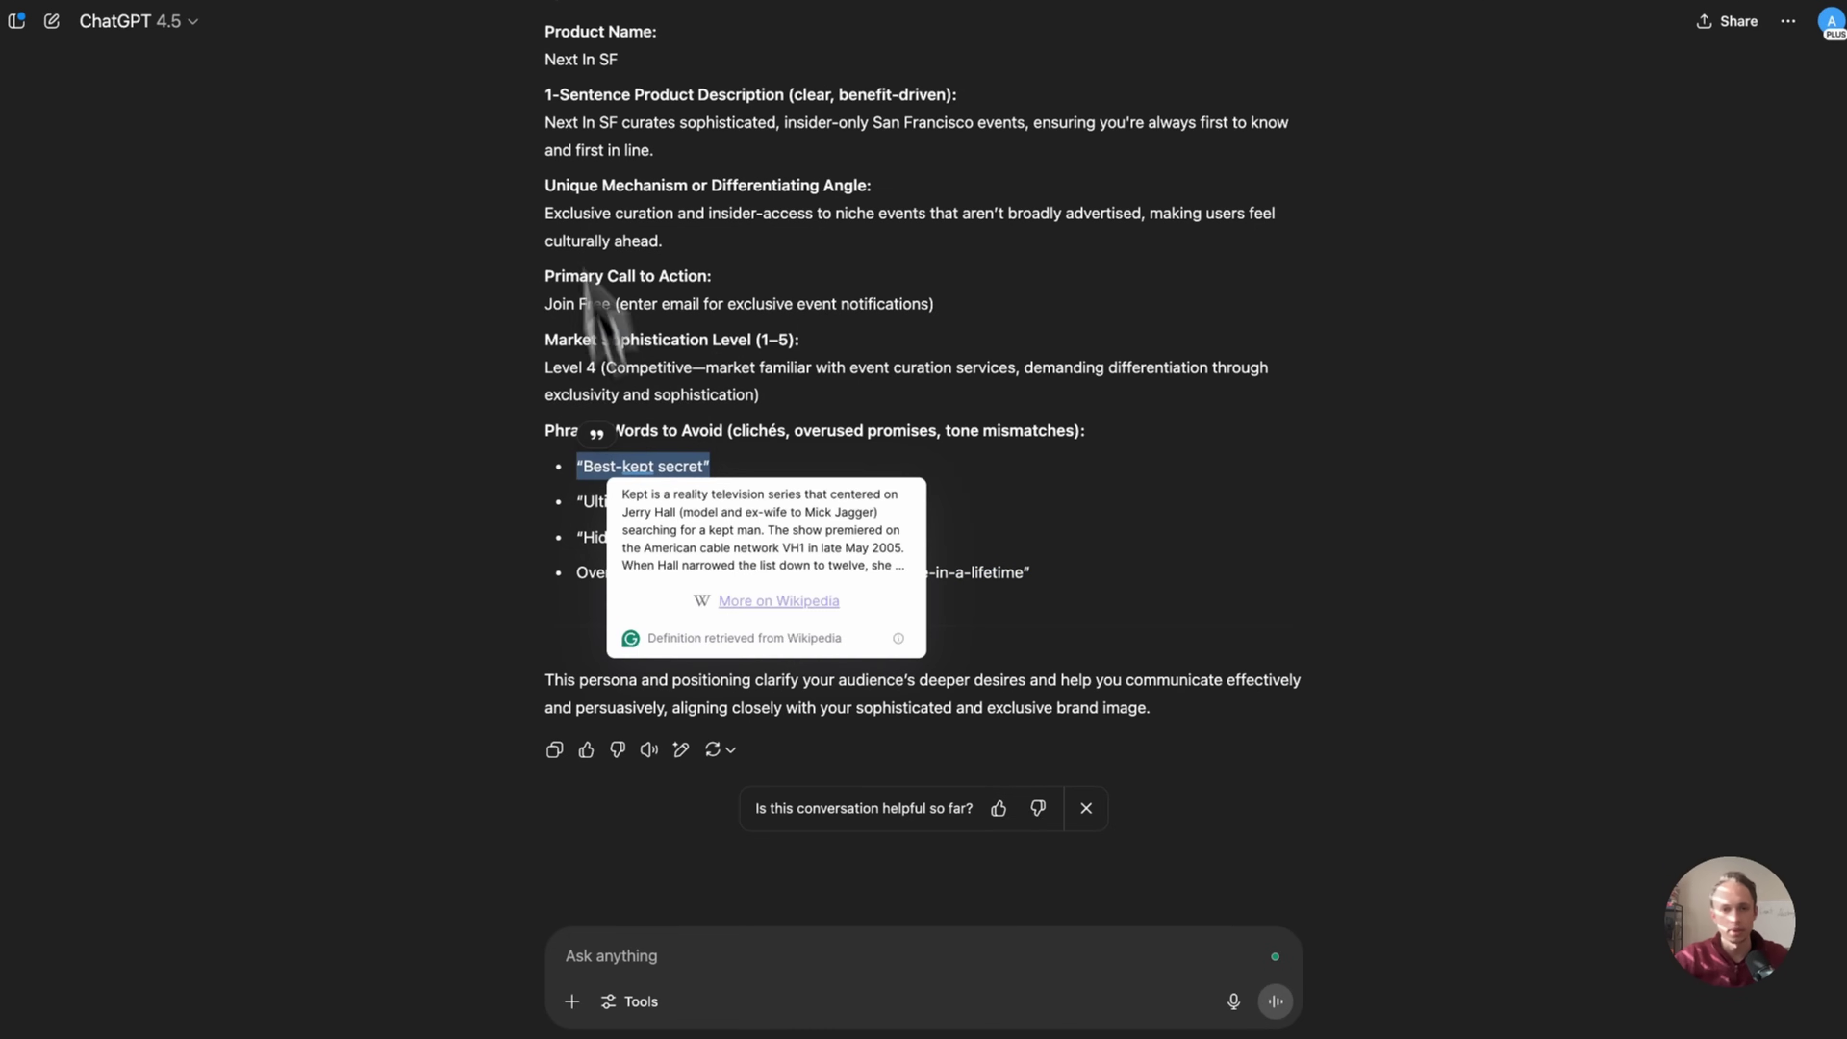
key(super+c)
key(super+Tab)
key(super+v)
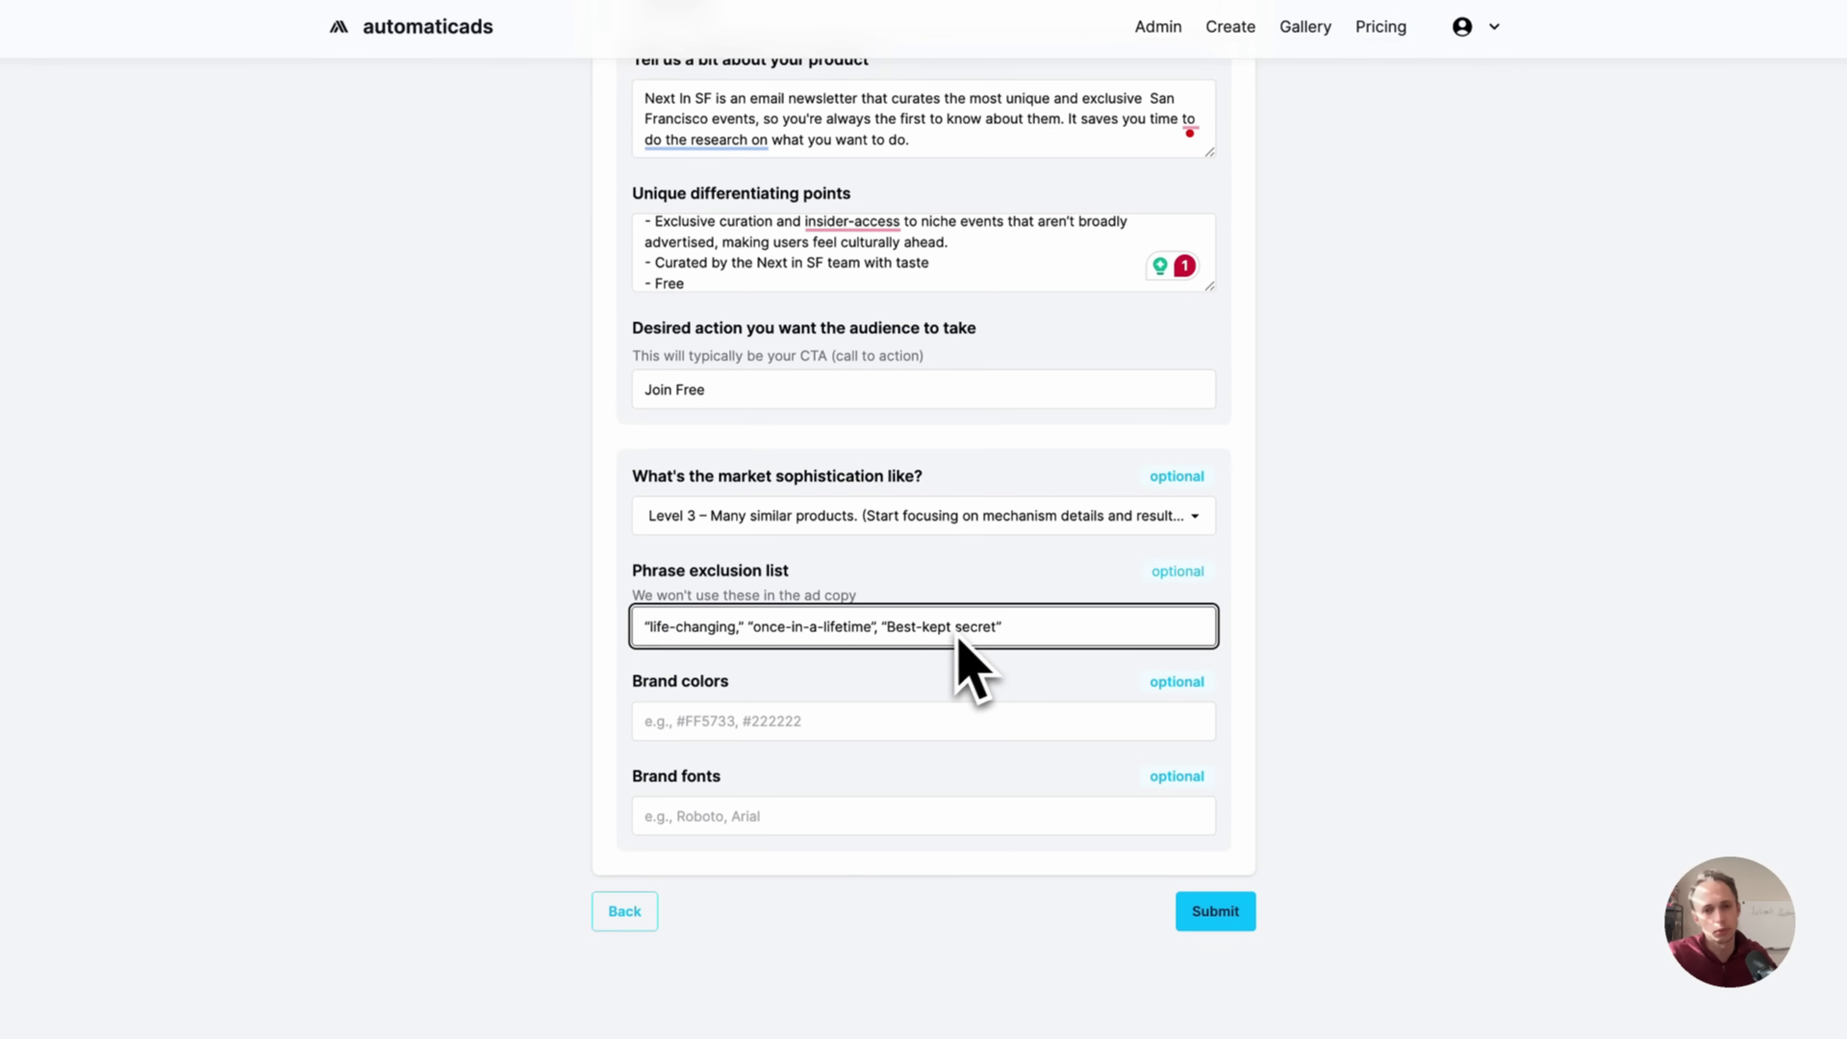
- Submit the product form and choose Next in SF as the product for the new set of ads
scroll(1123, 841, down, 1)
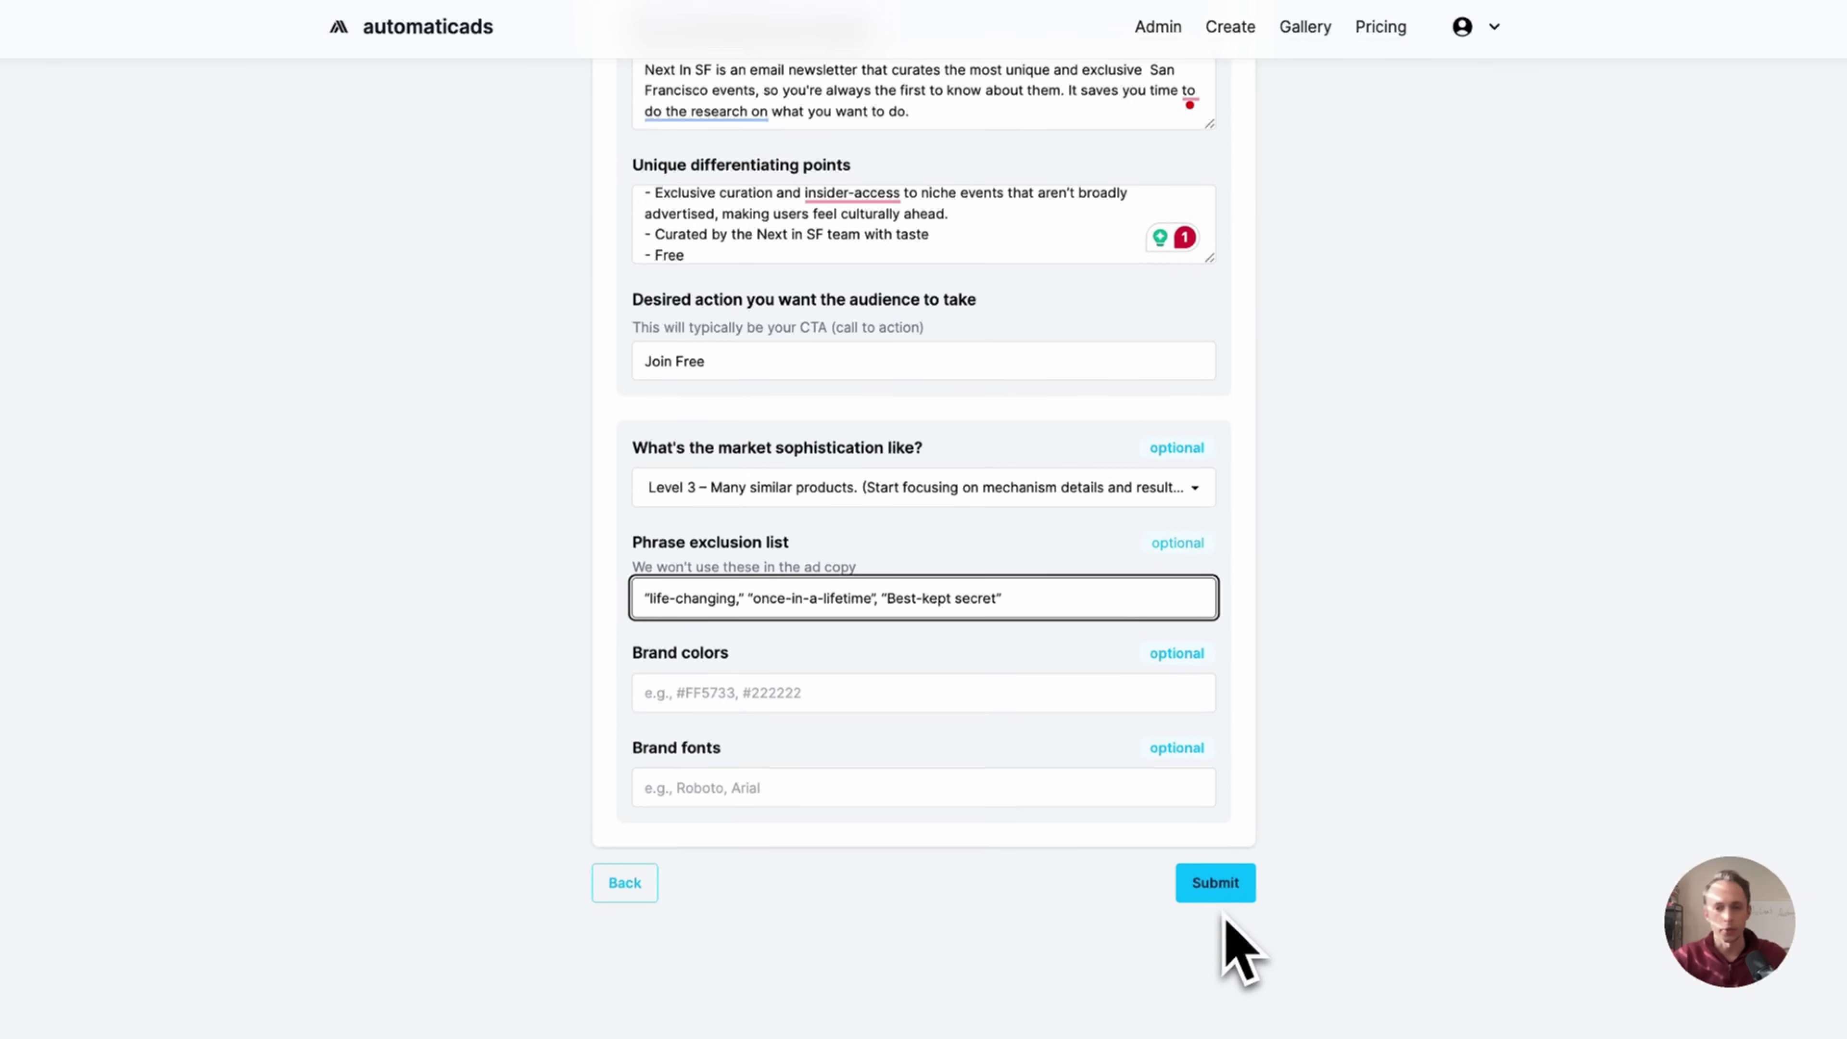
click(1227, 881)
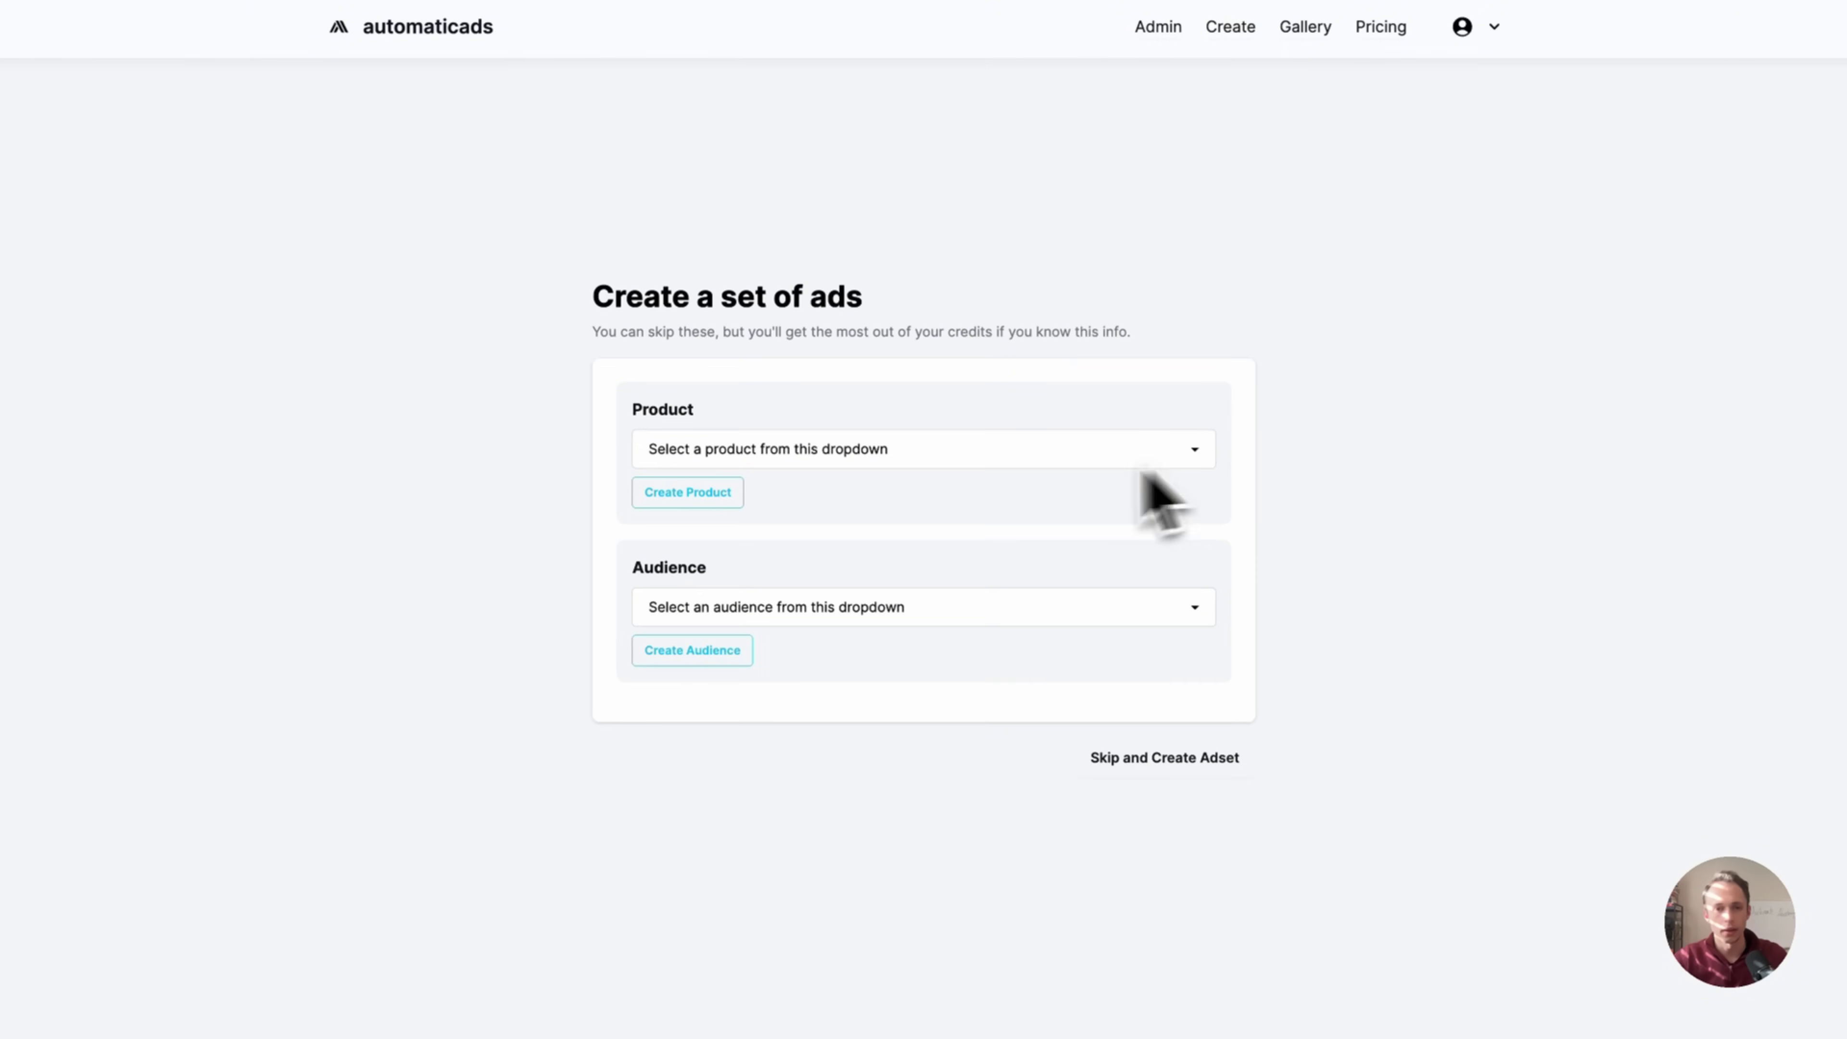
click(857, 463)
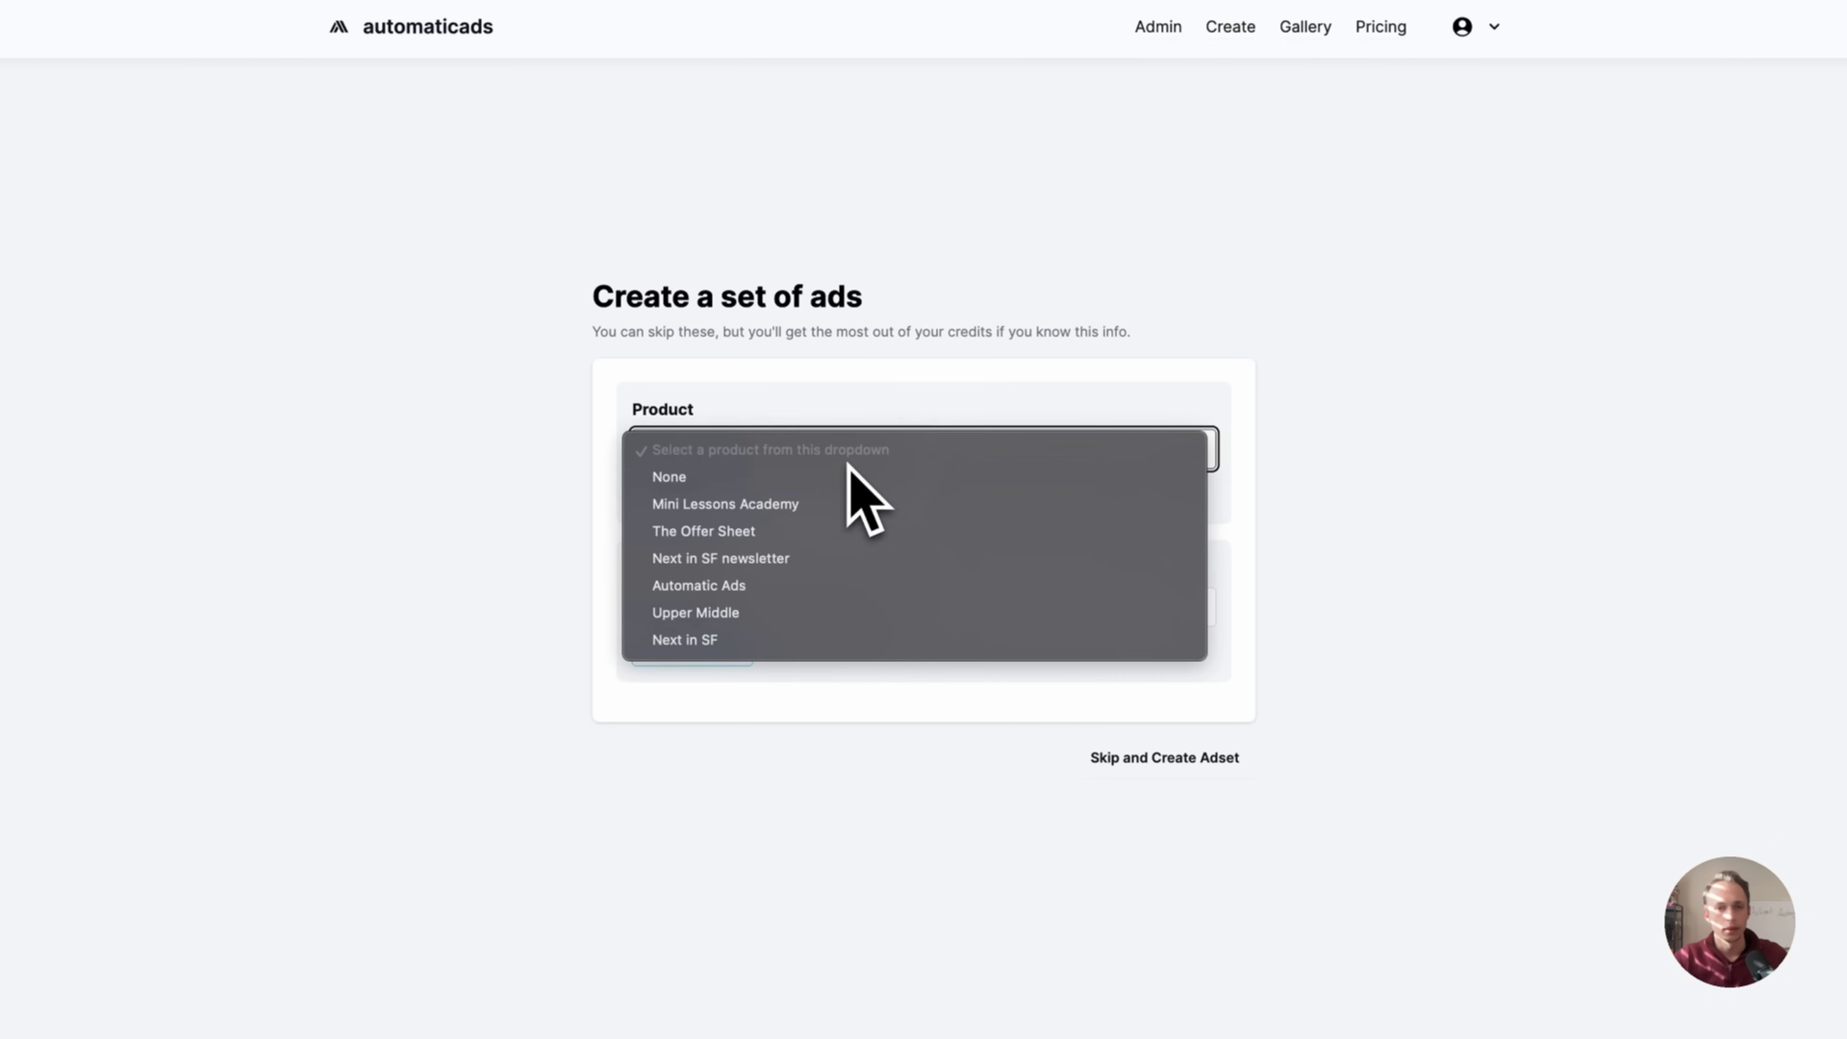
click(775, 643)
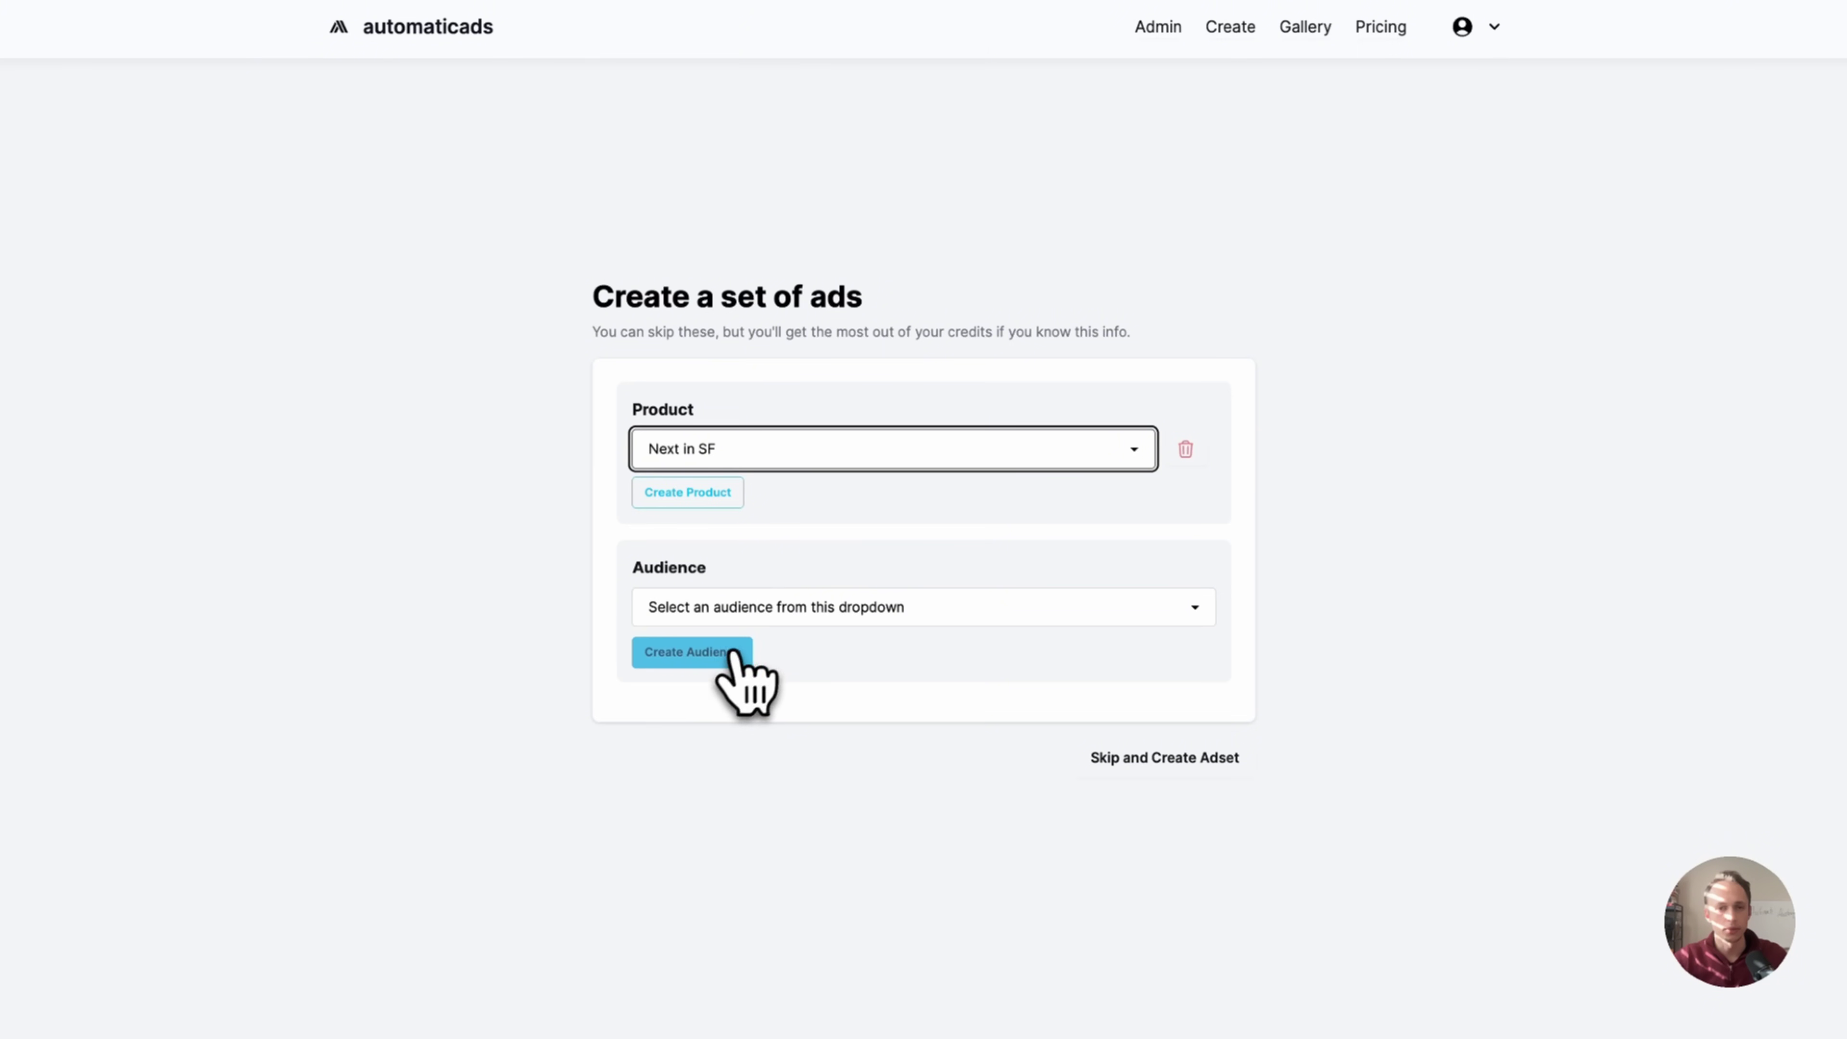
- Start a new audience, consult ChatGPT's customer persona, and enter "San Francisco locals" as the target audience identity
click(715, 658)
key(super+Tab)
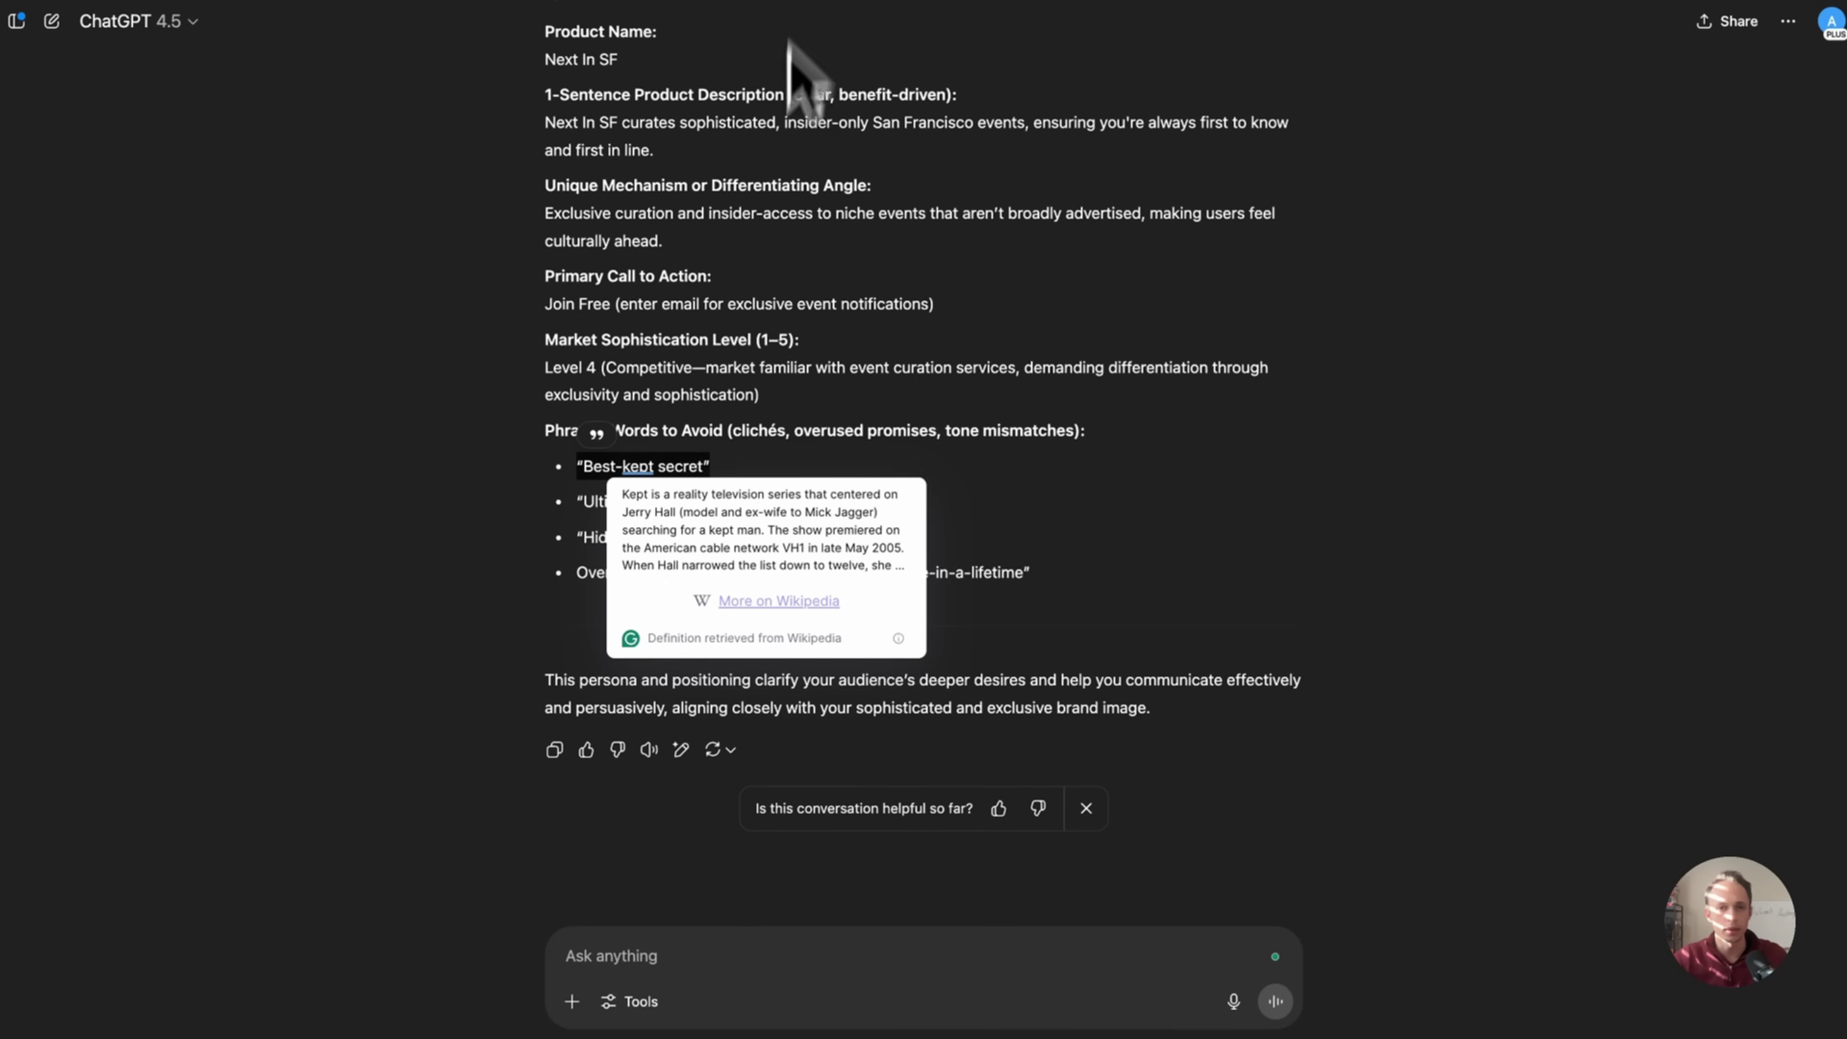
scroll(788, 146, up, 10)
scroll(778, 204, up, 10)
scroll(865, 212, down, 6)
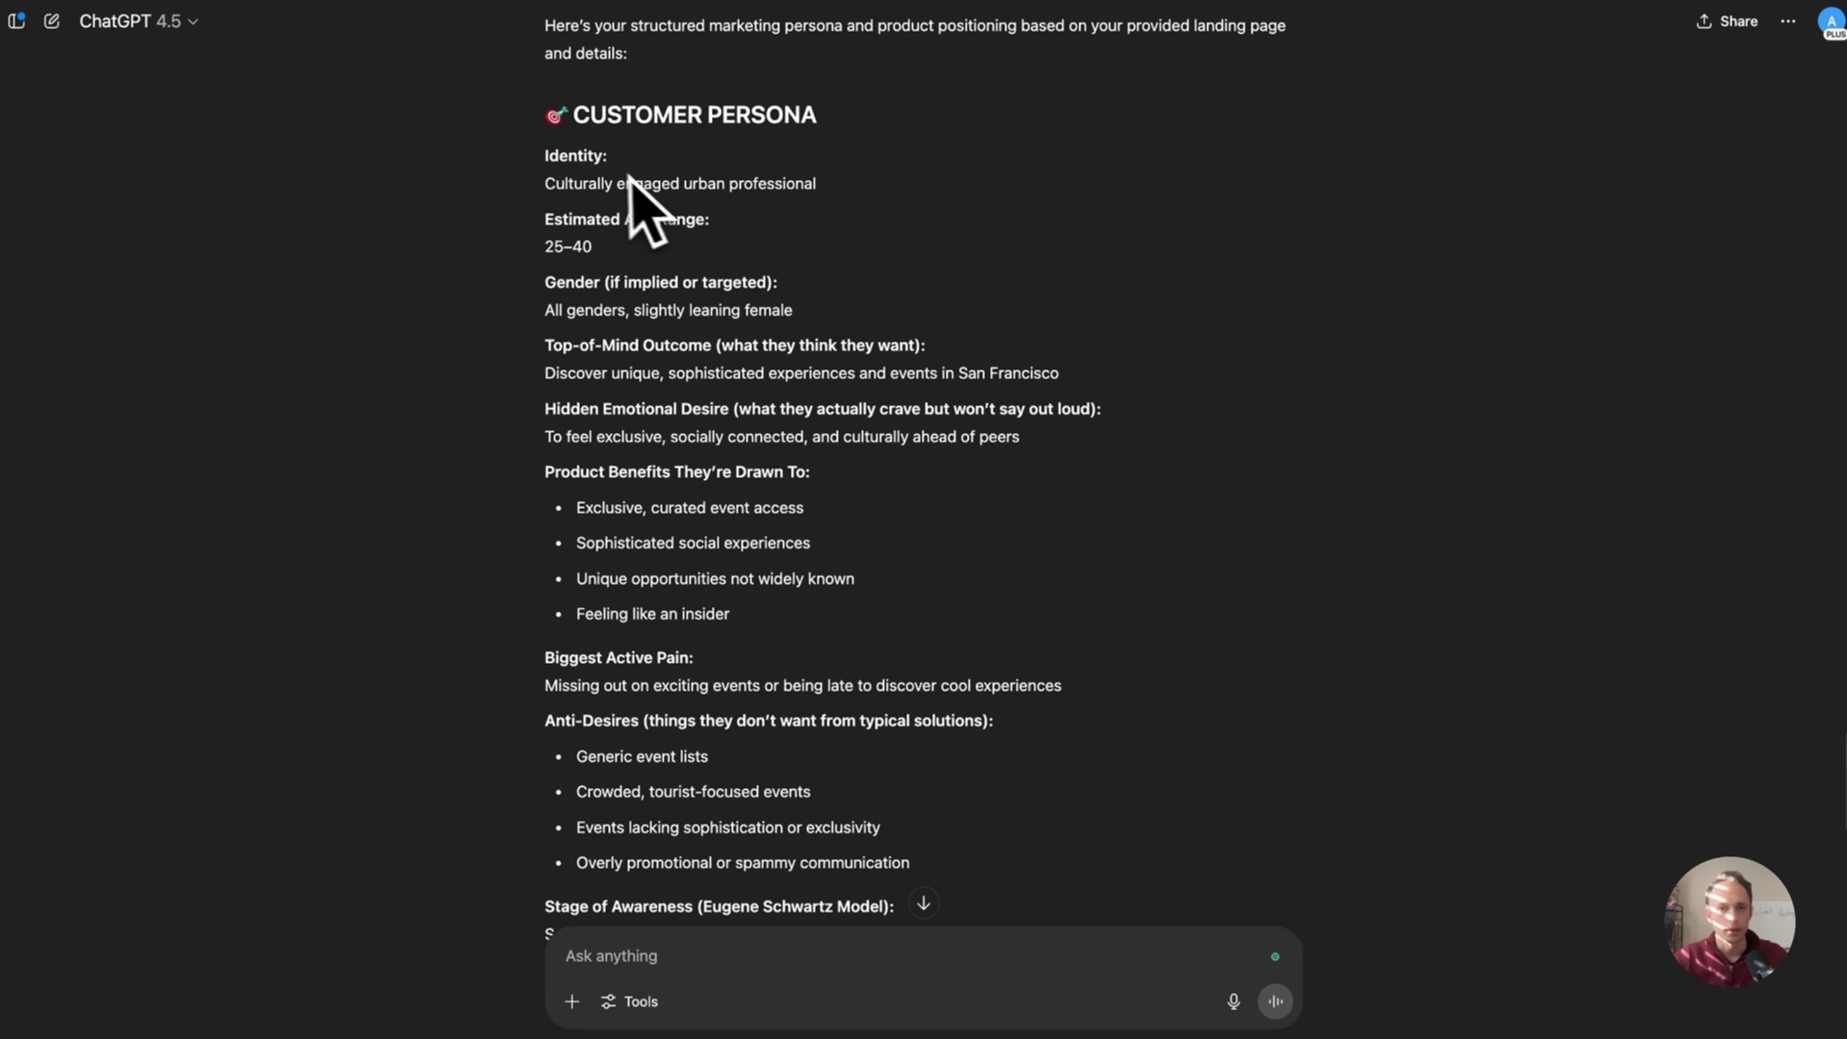
triple_click(652, 180)
key(super+Tab)
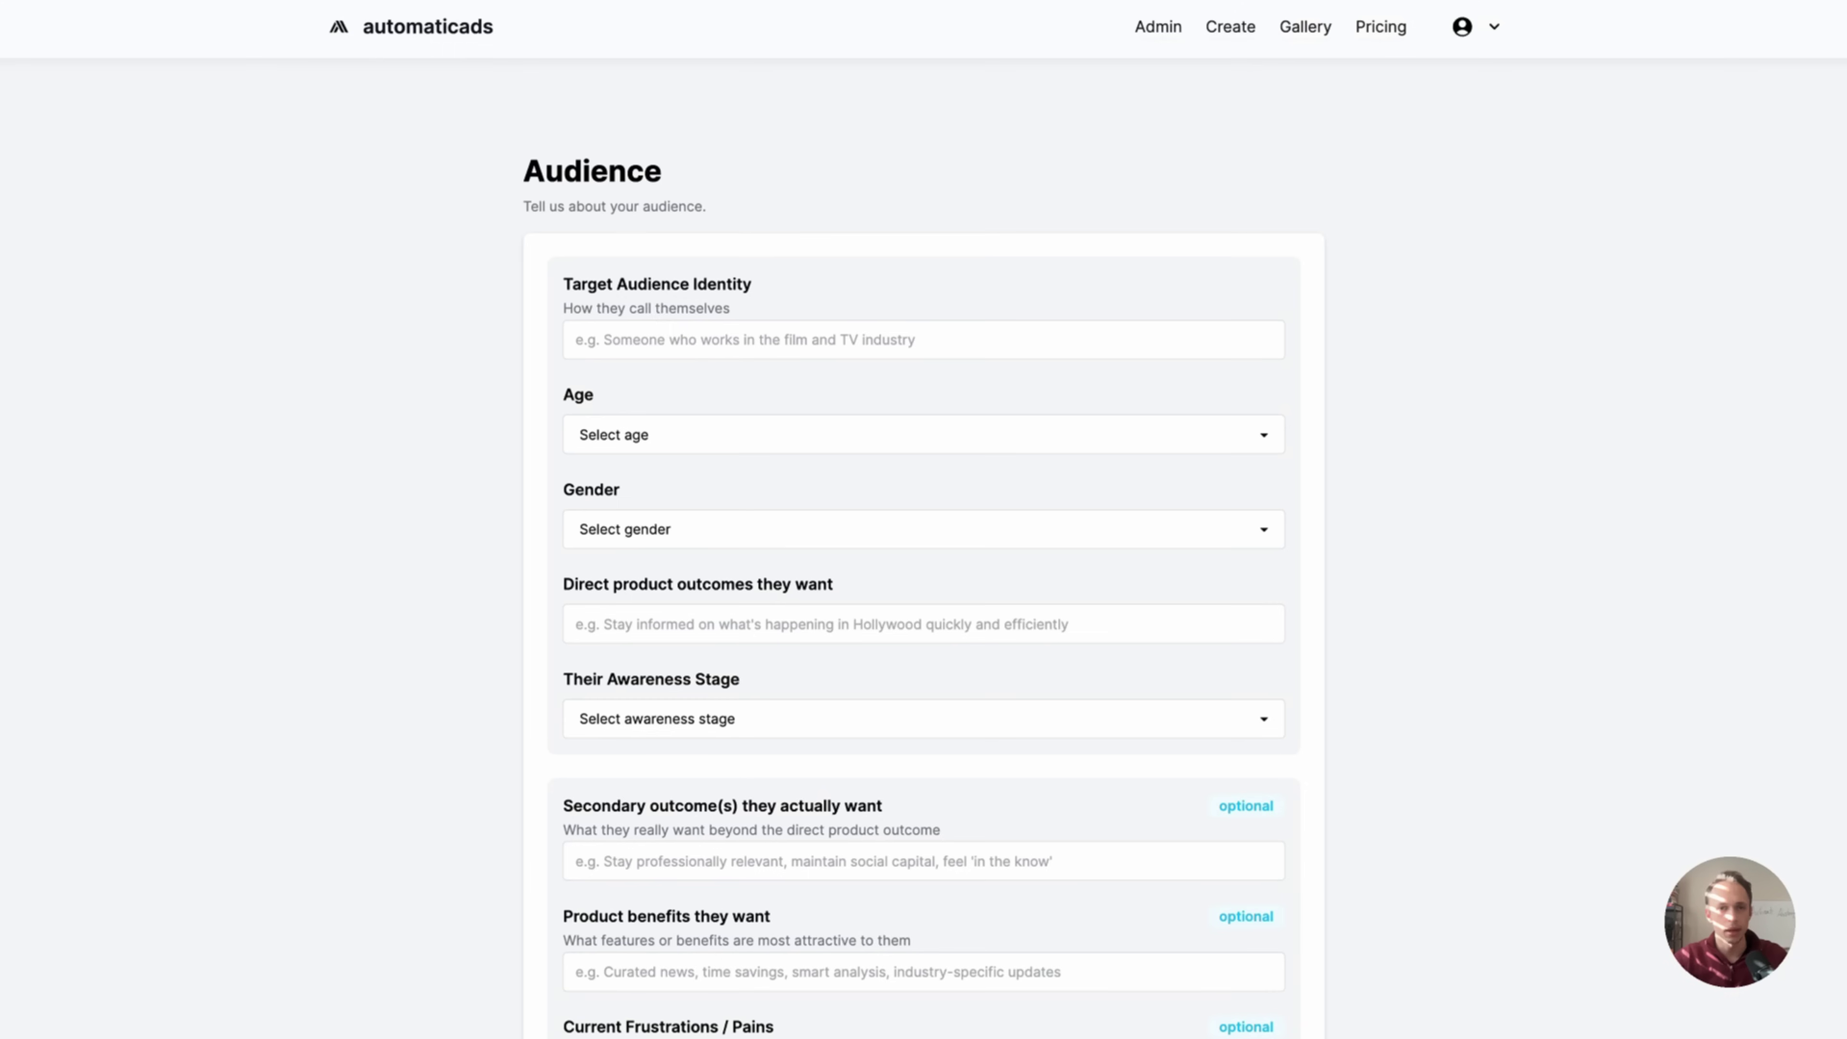
click(654, 339)
key(super+a)
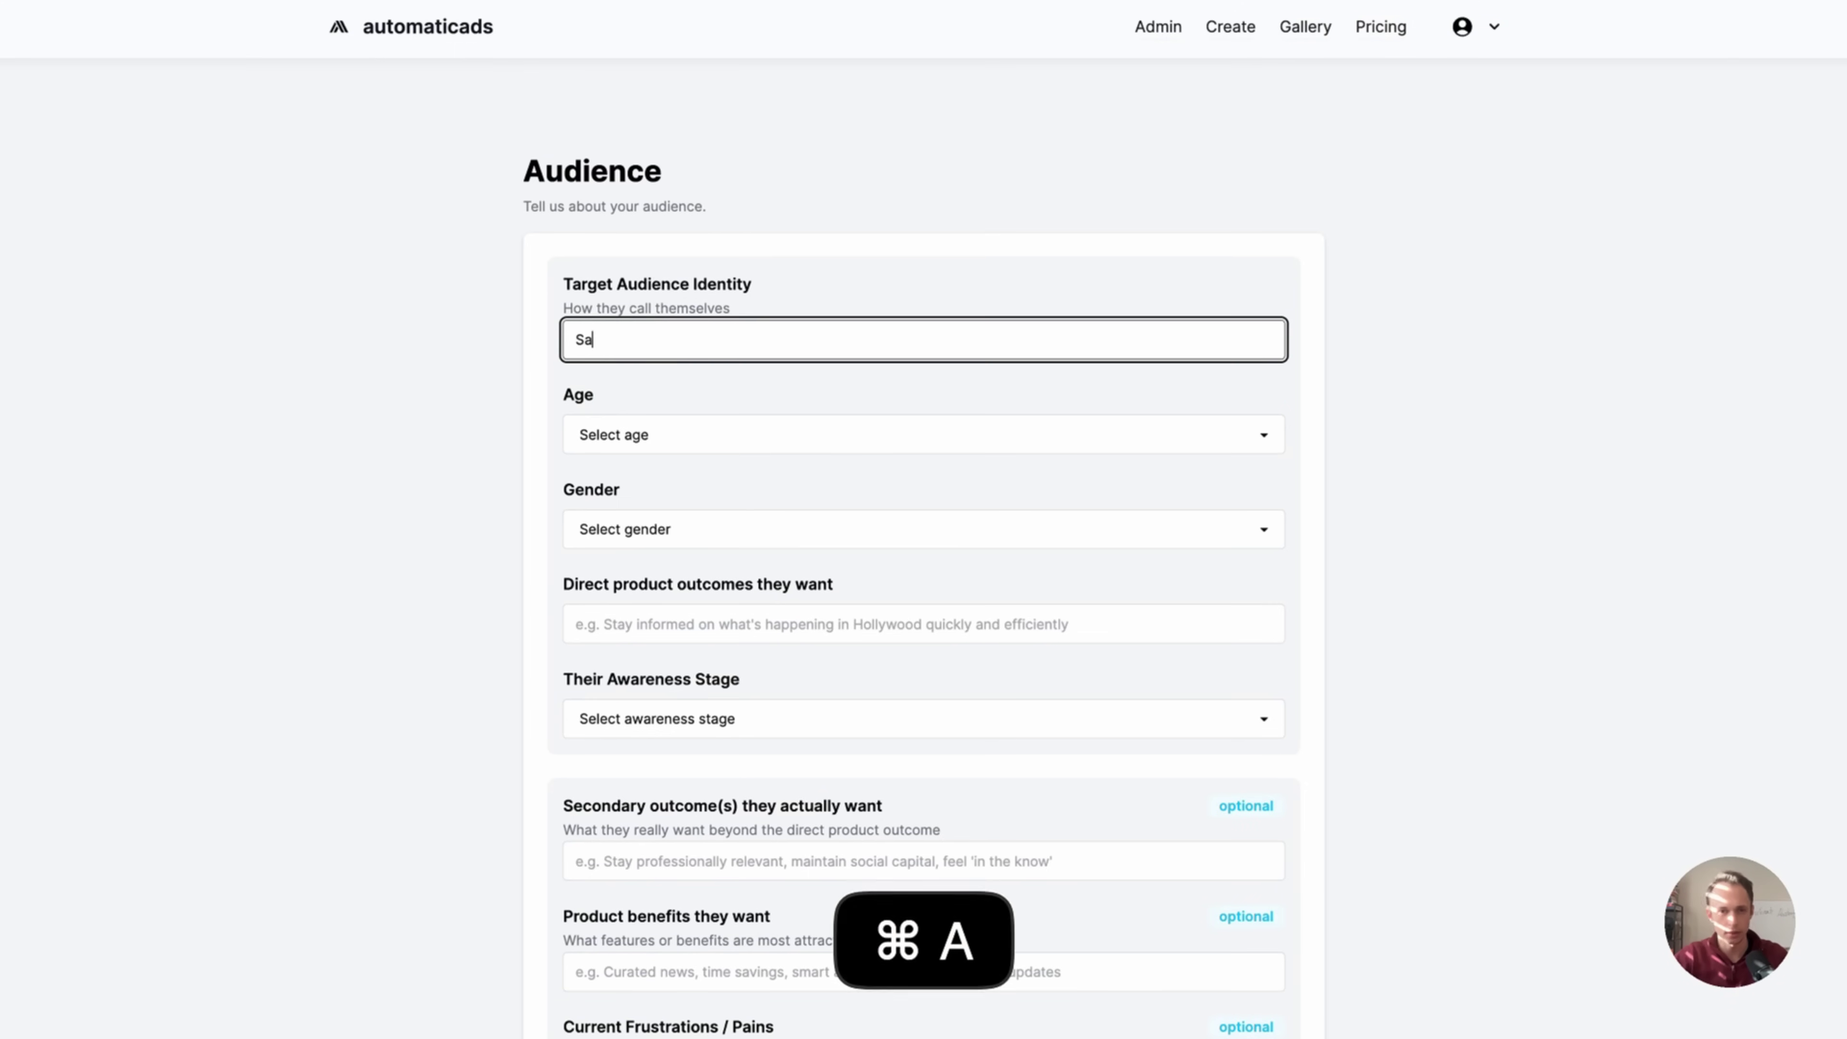
text(San Francisco locals)
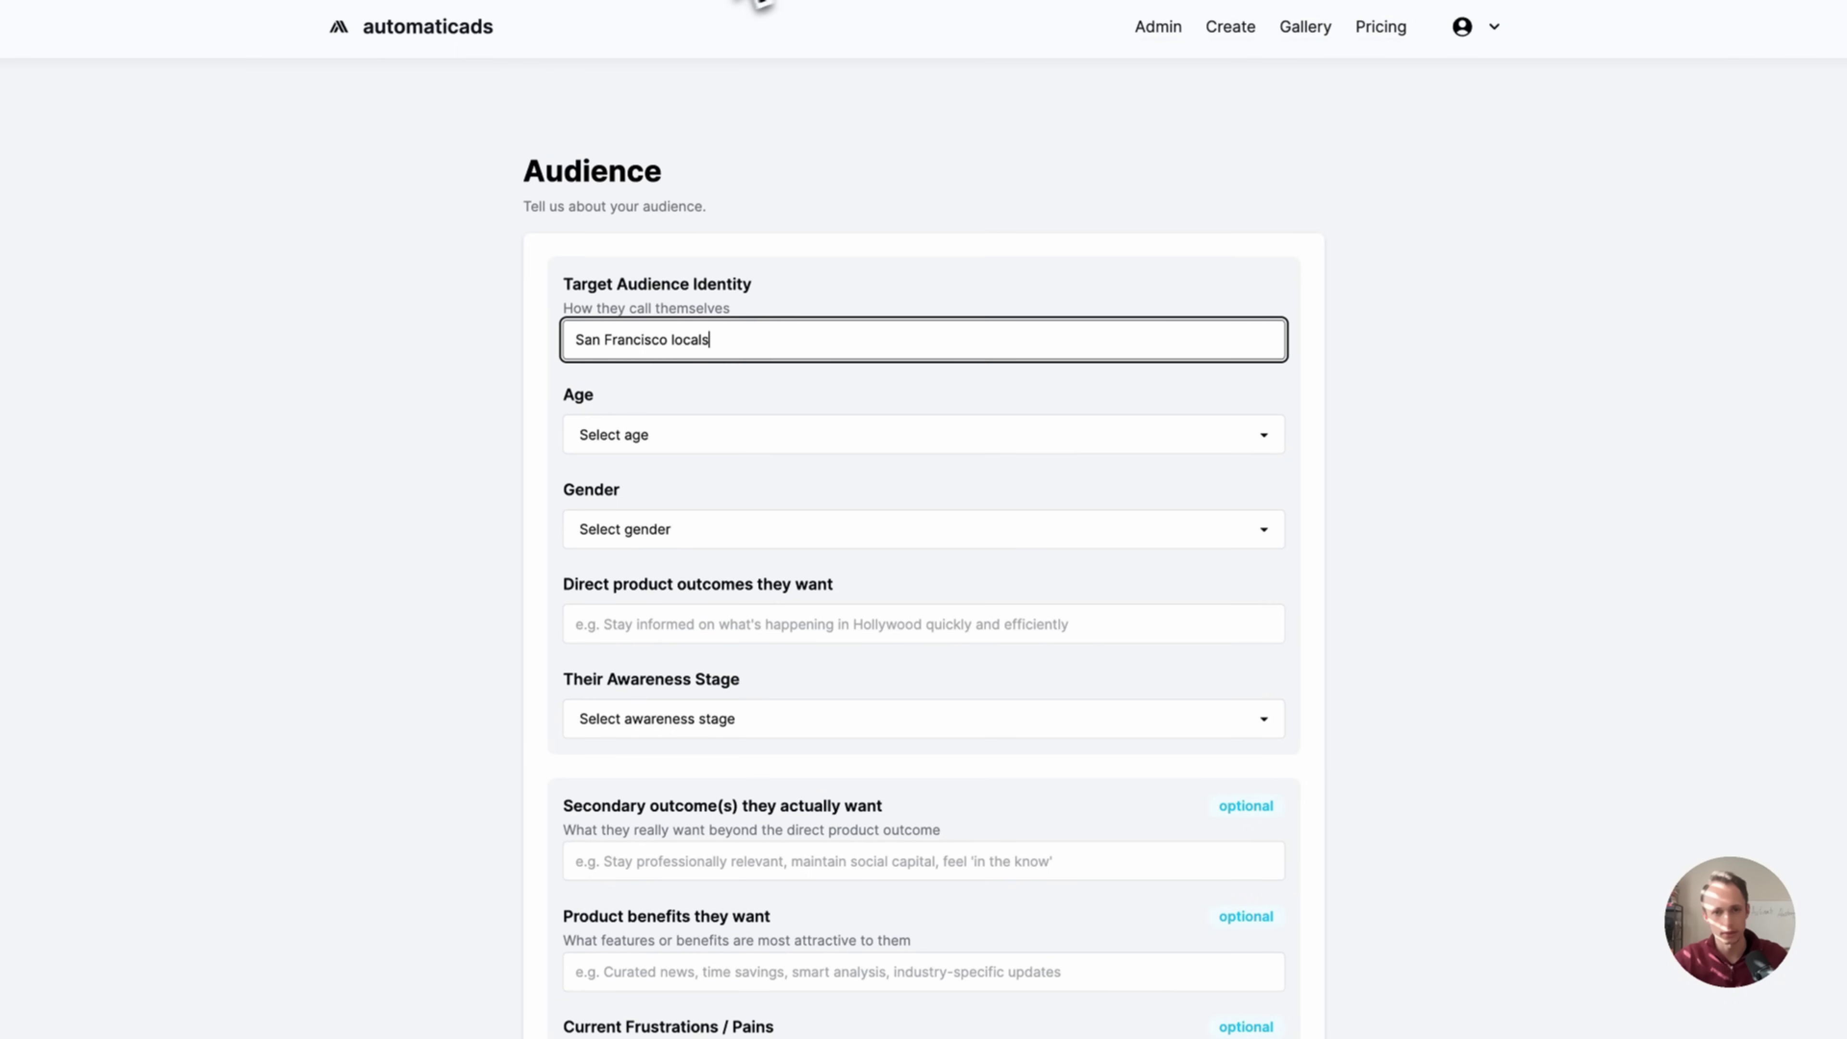
- Set the audience's age to 26-35 and gender to All, based on ChatGPT's customer persona
key(super+Tab)
key(super+Tab)
click(660, 435)
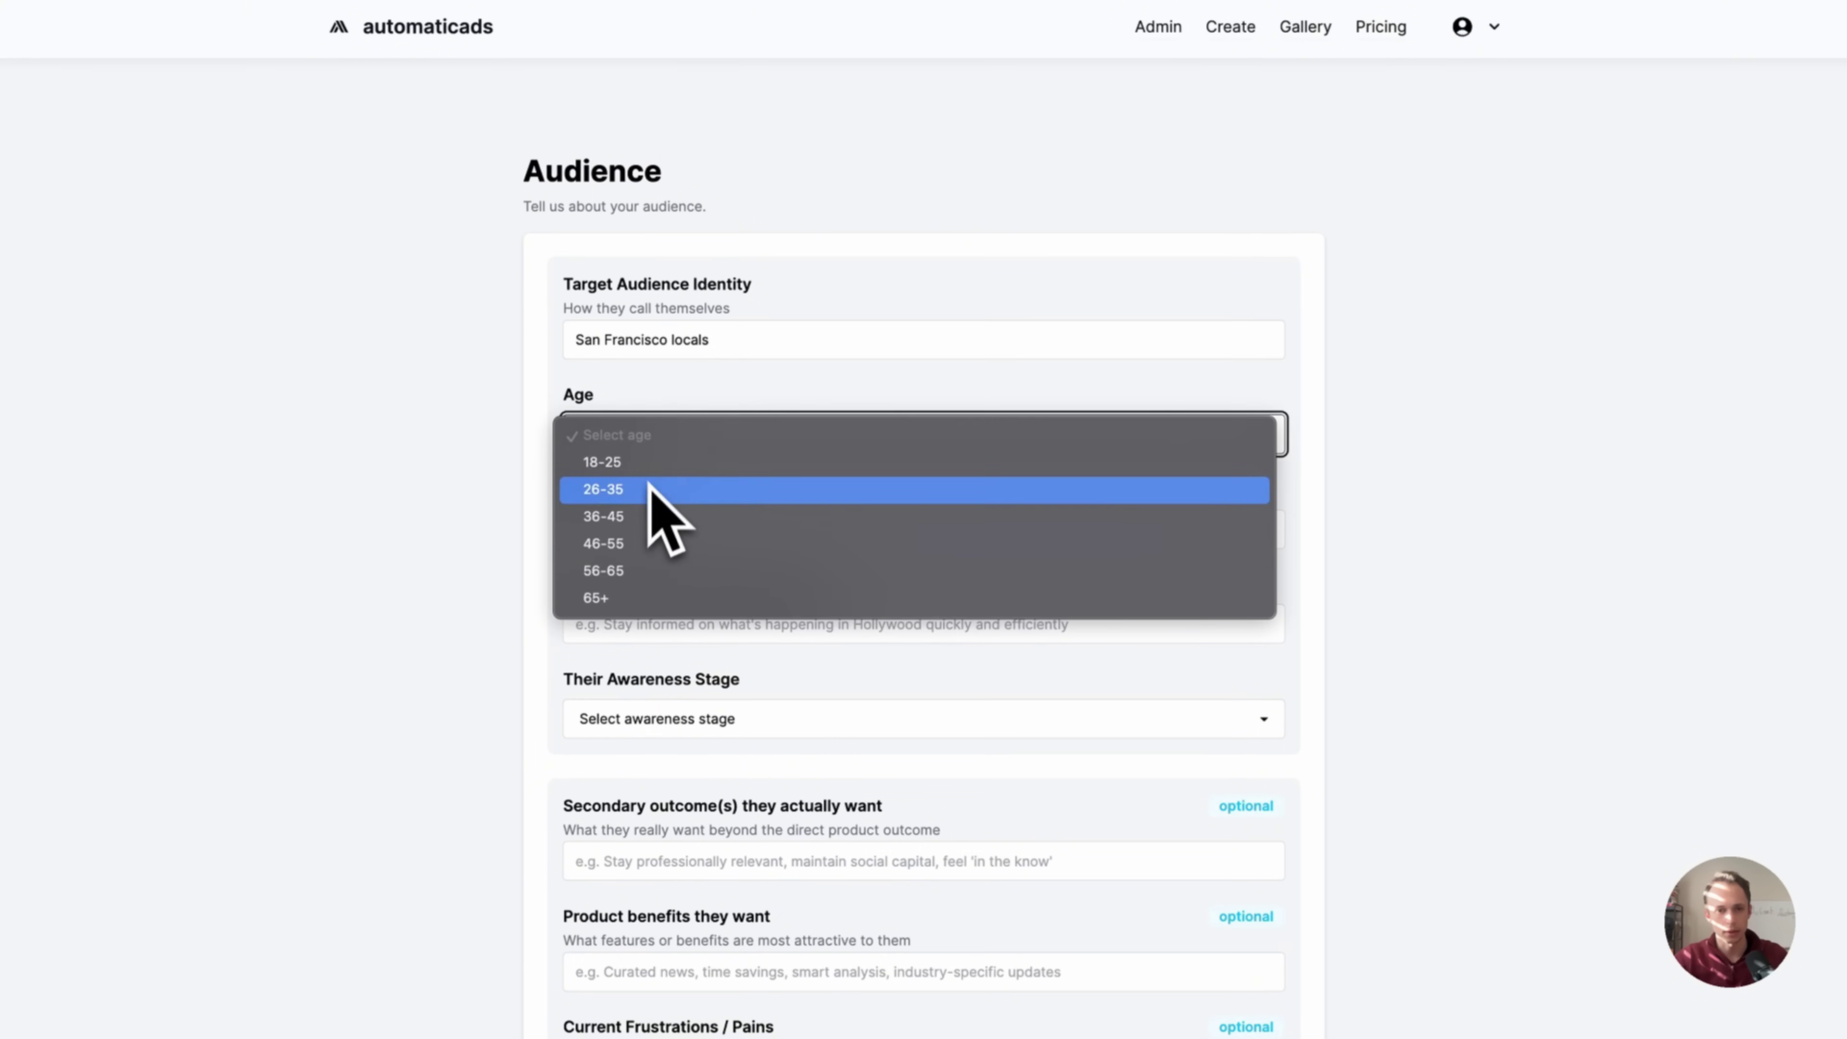
click(651, 484)
key(super+Tab)
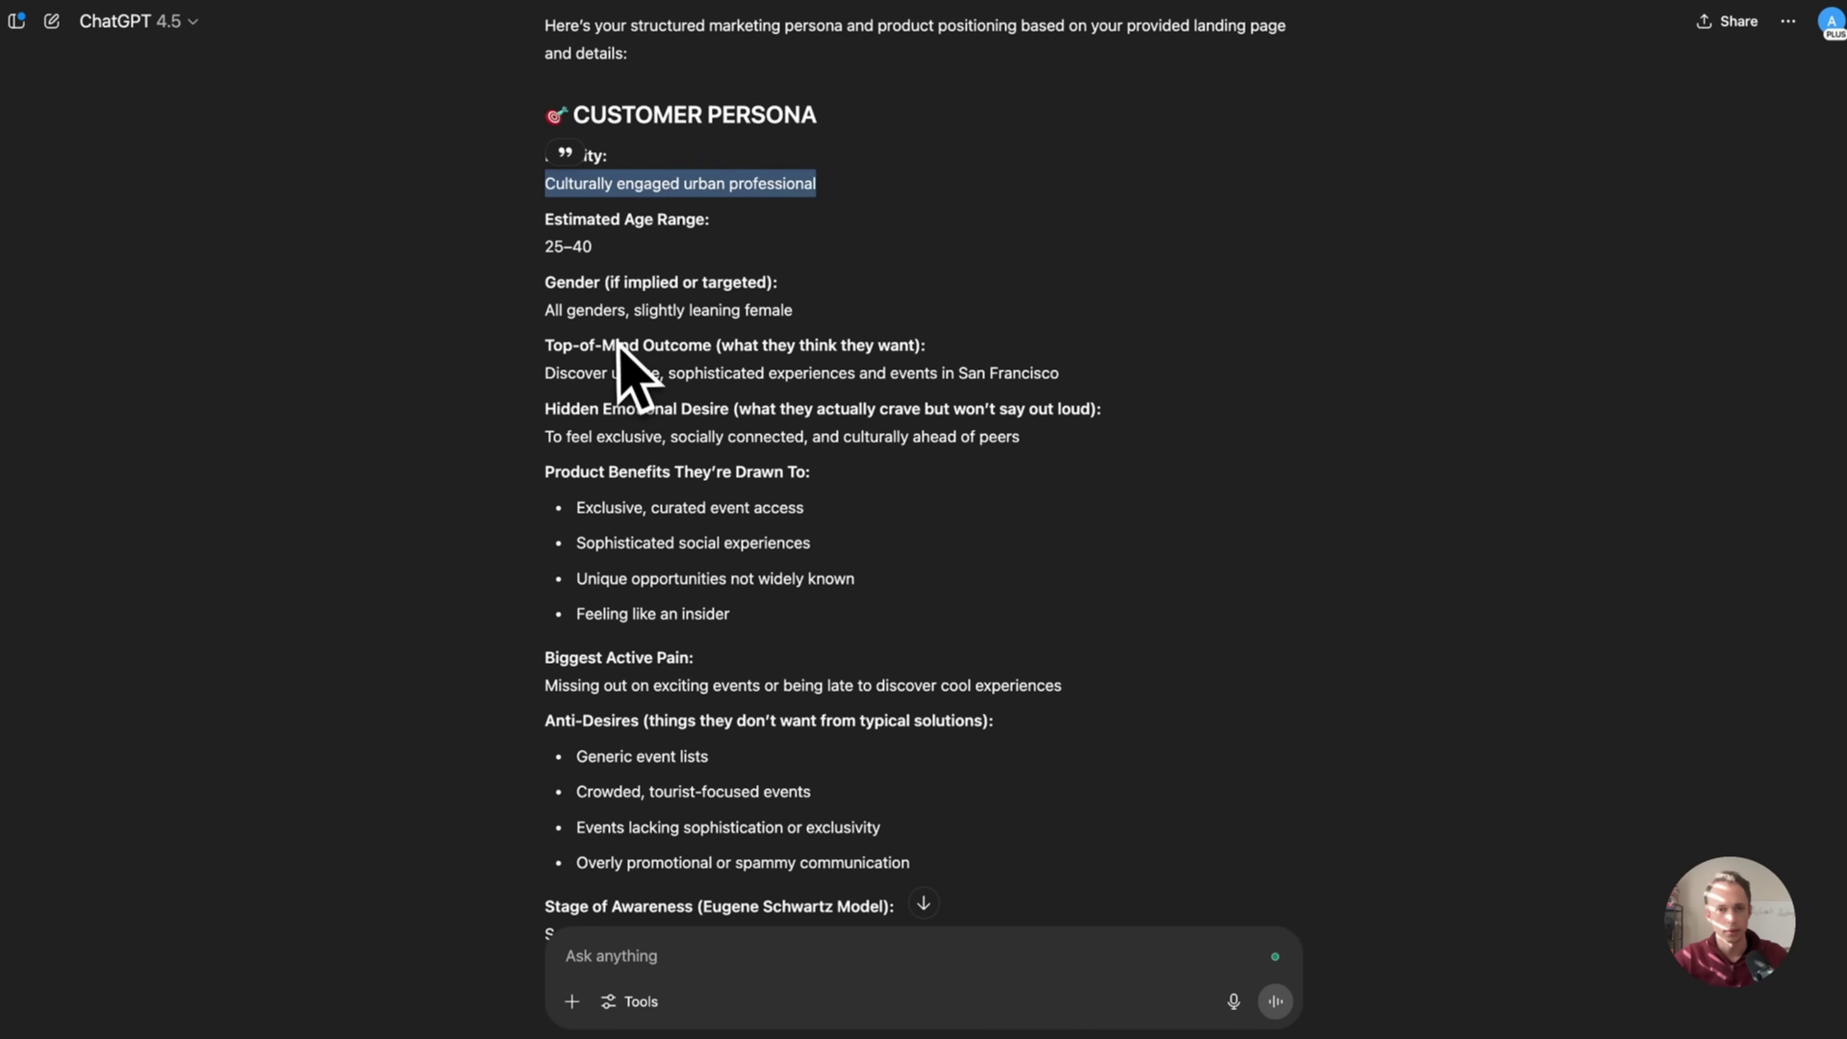
key(super+Tab)
click(640, 526)
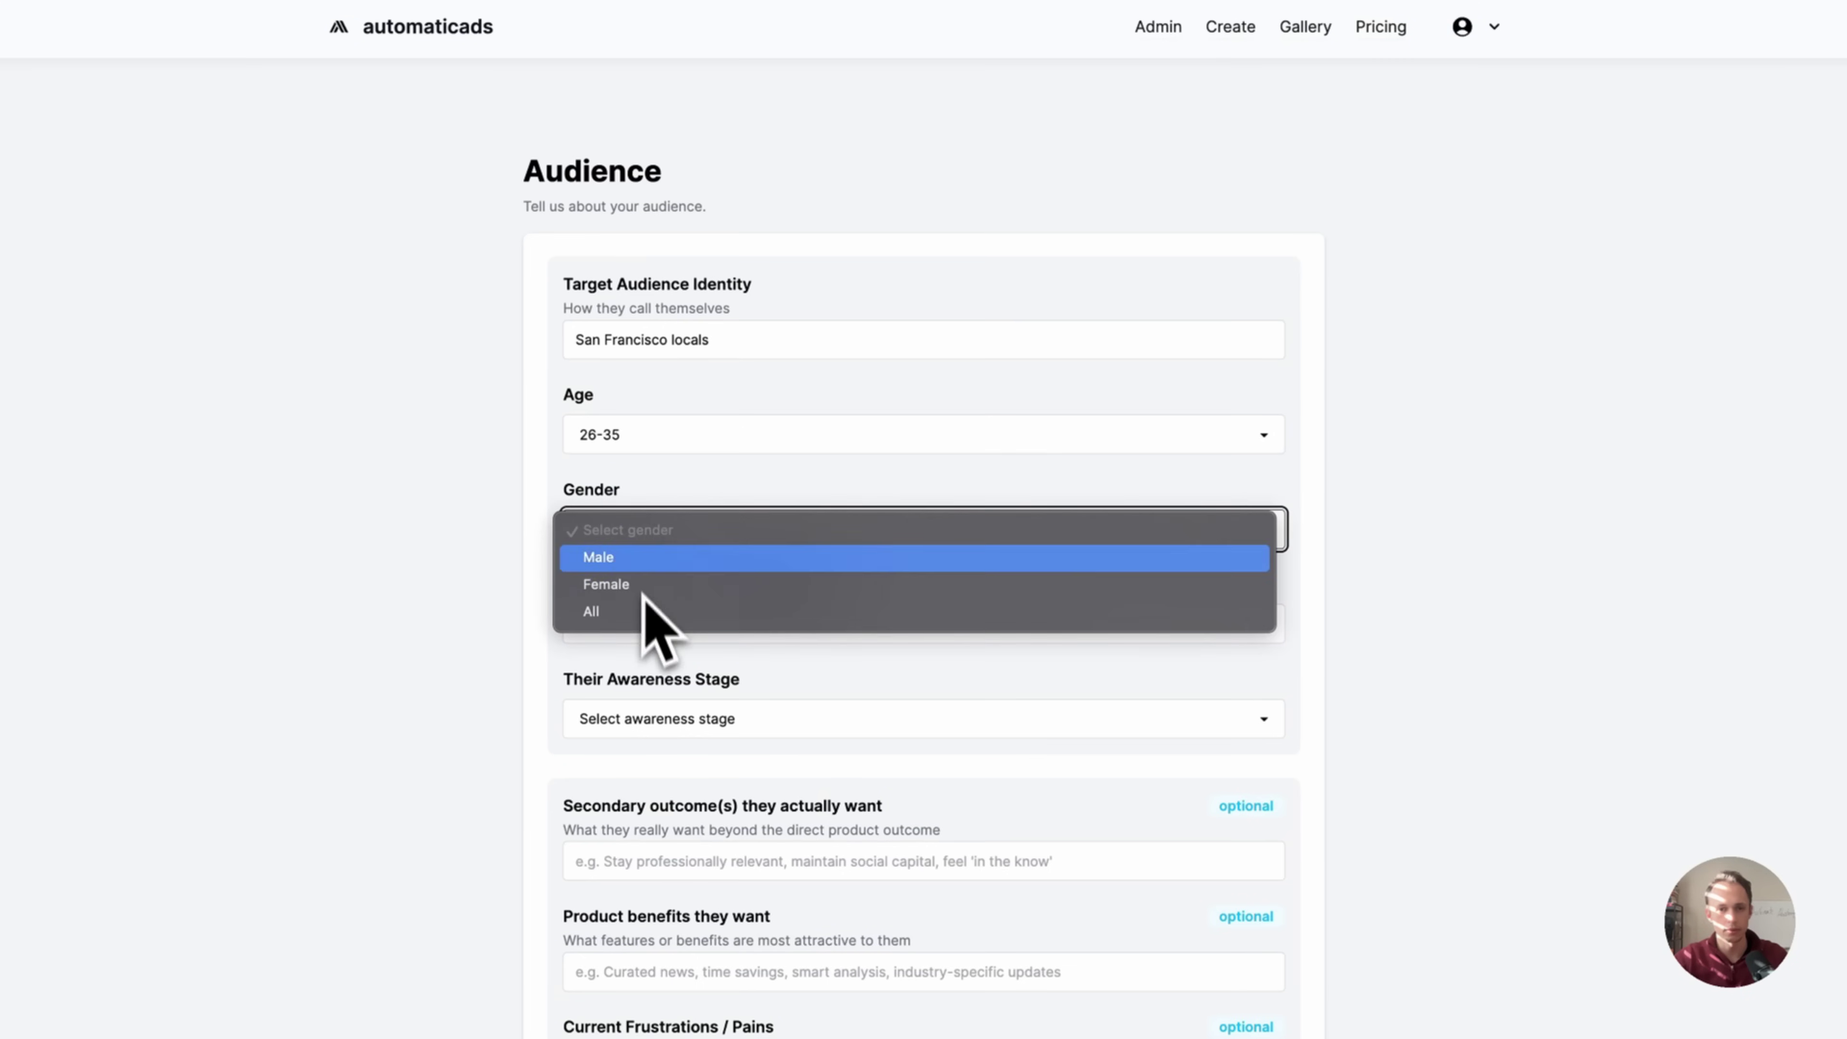
click(647, 607)
- Copy ChatGPT's top-of-mind outcome, "Discover unique, sophisticated experiences and events in San Francisco", into the direct product outcomes they want
key(super+Tab)
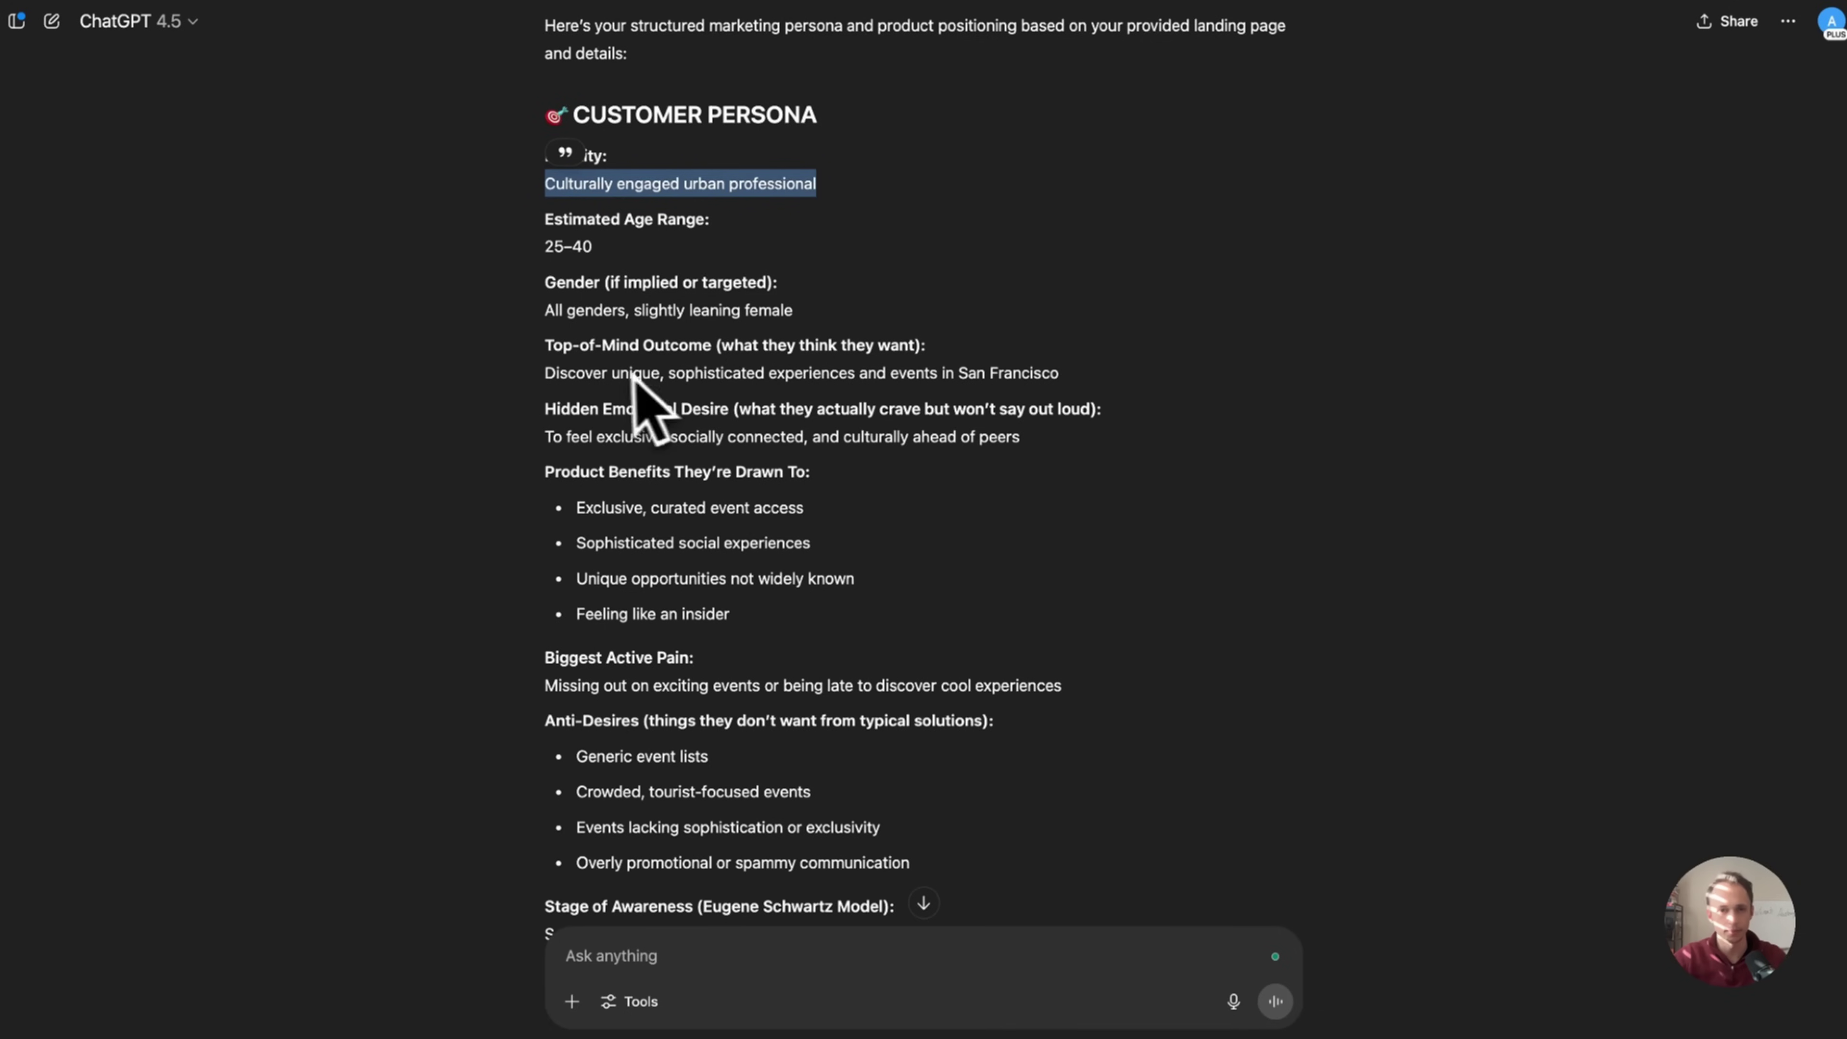
triple_click(610, 372)
key(super+c)
key(super+Tab)
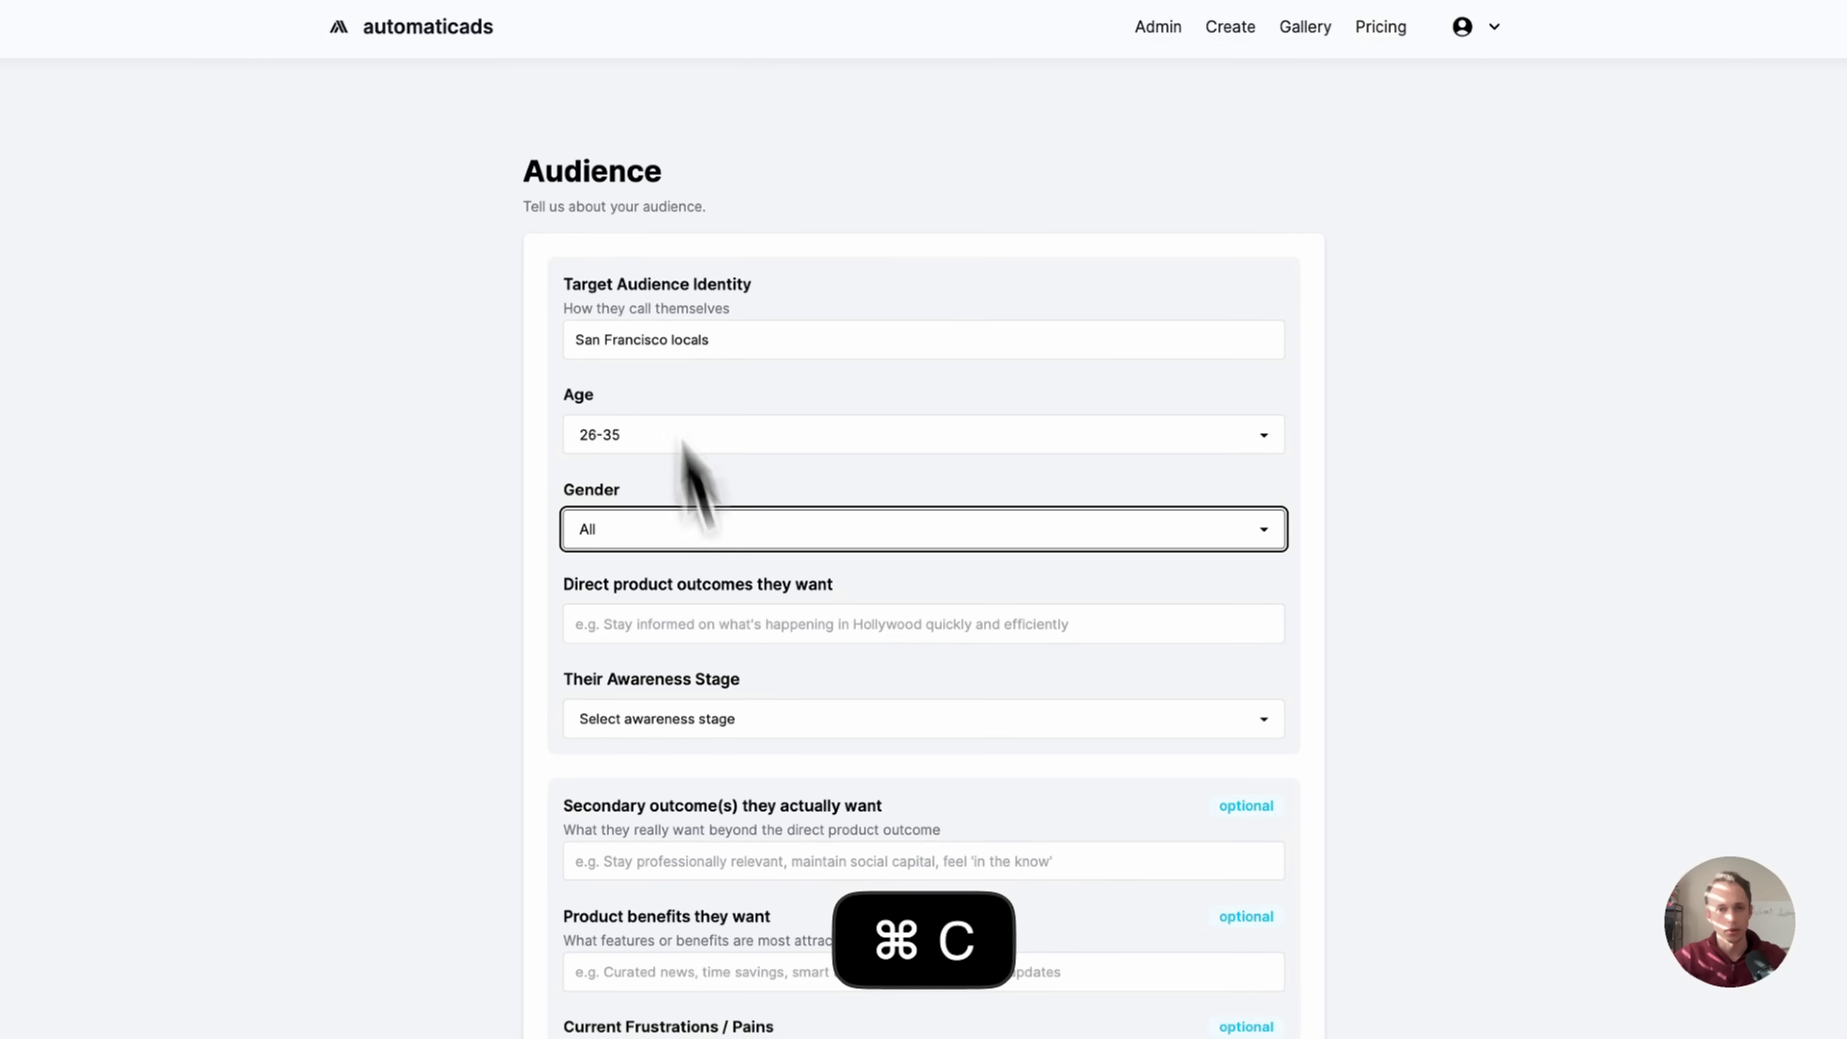
click(733, 626)
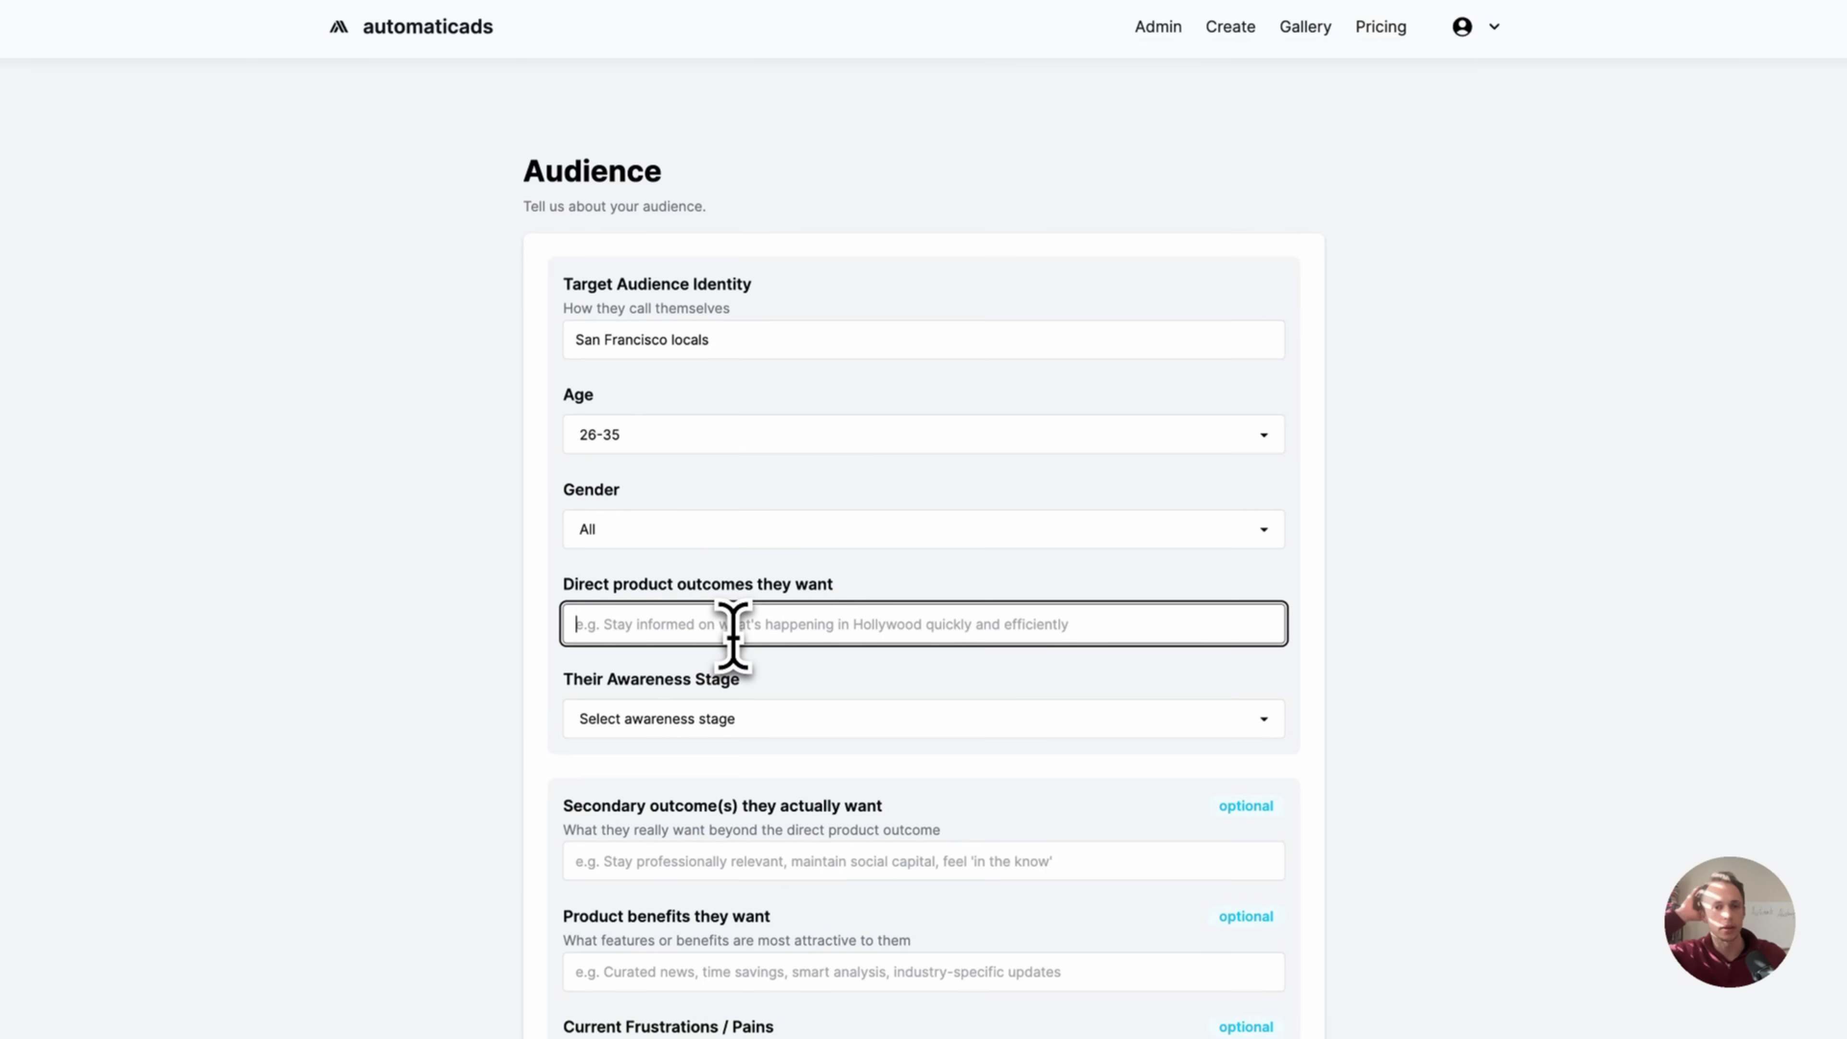
scroll(734, 629, down, 1)
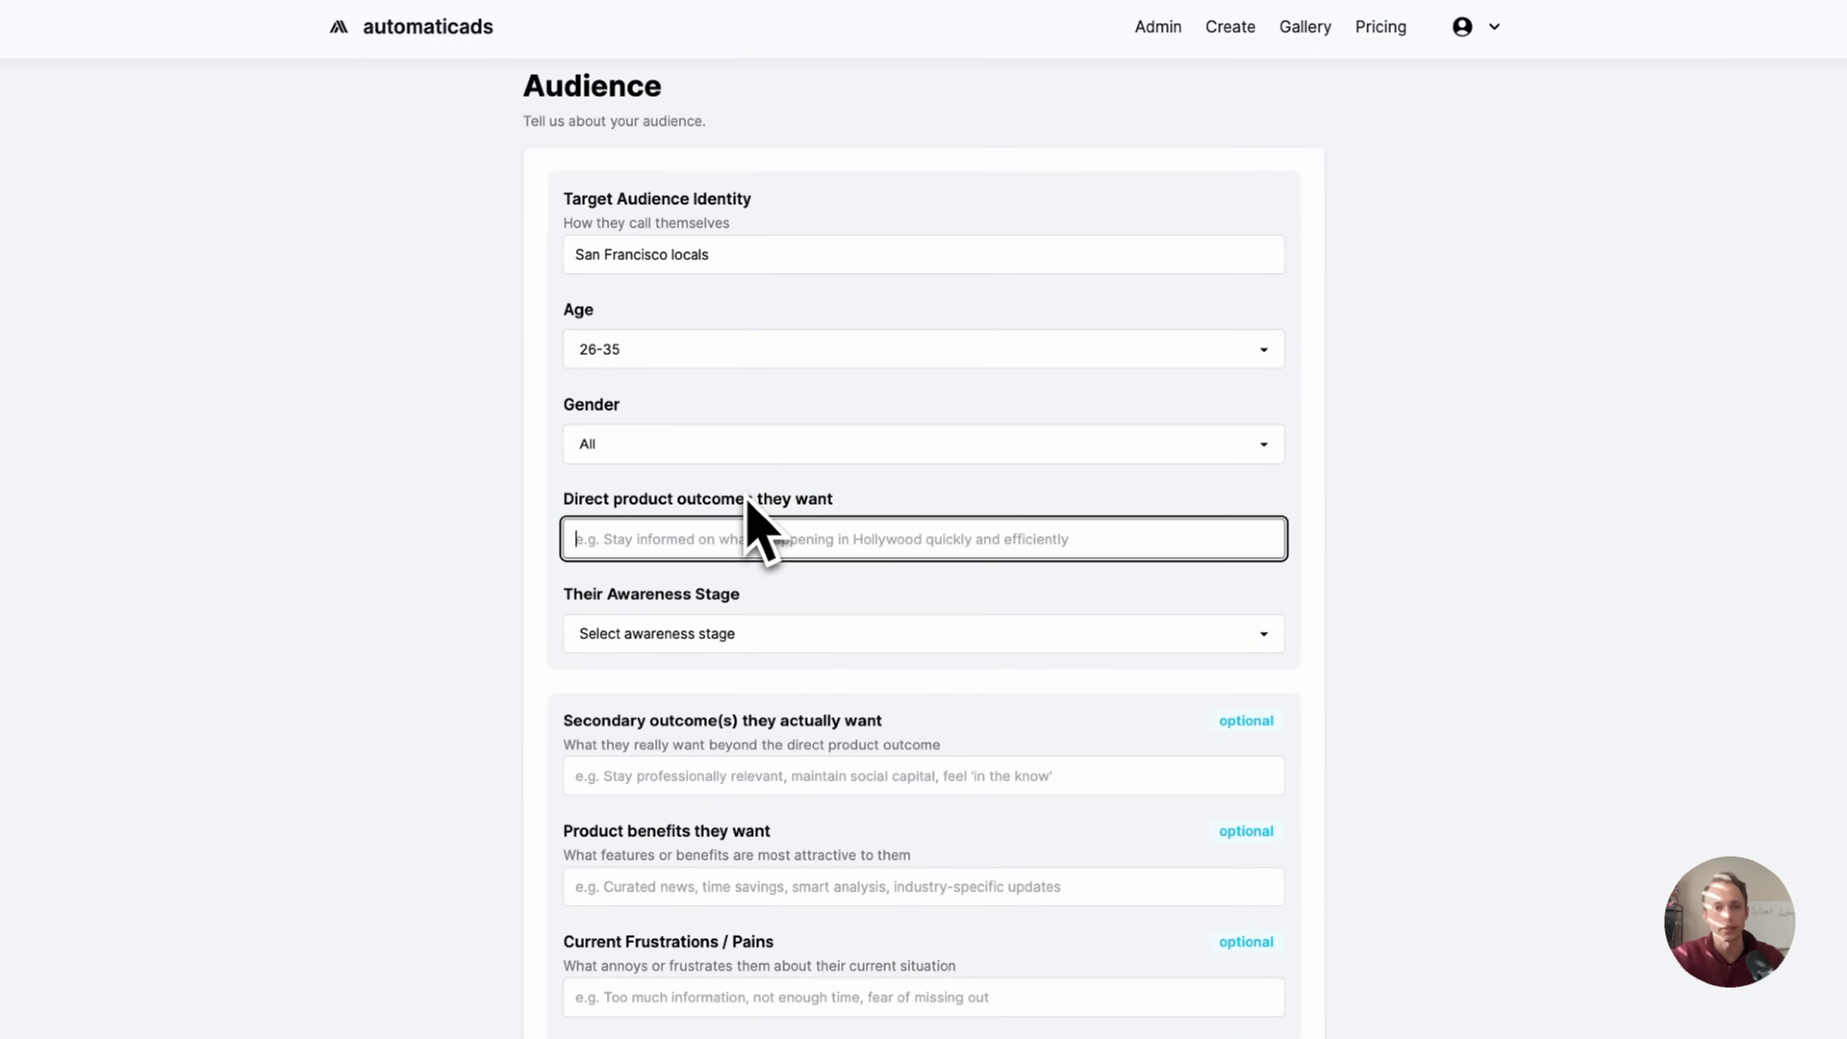
key(super+v)
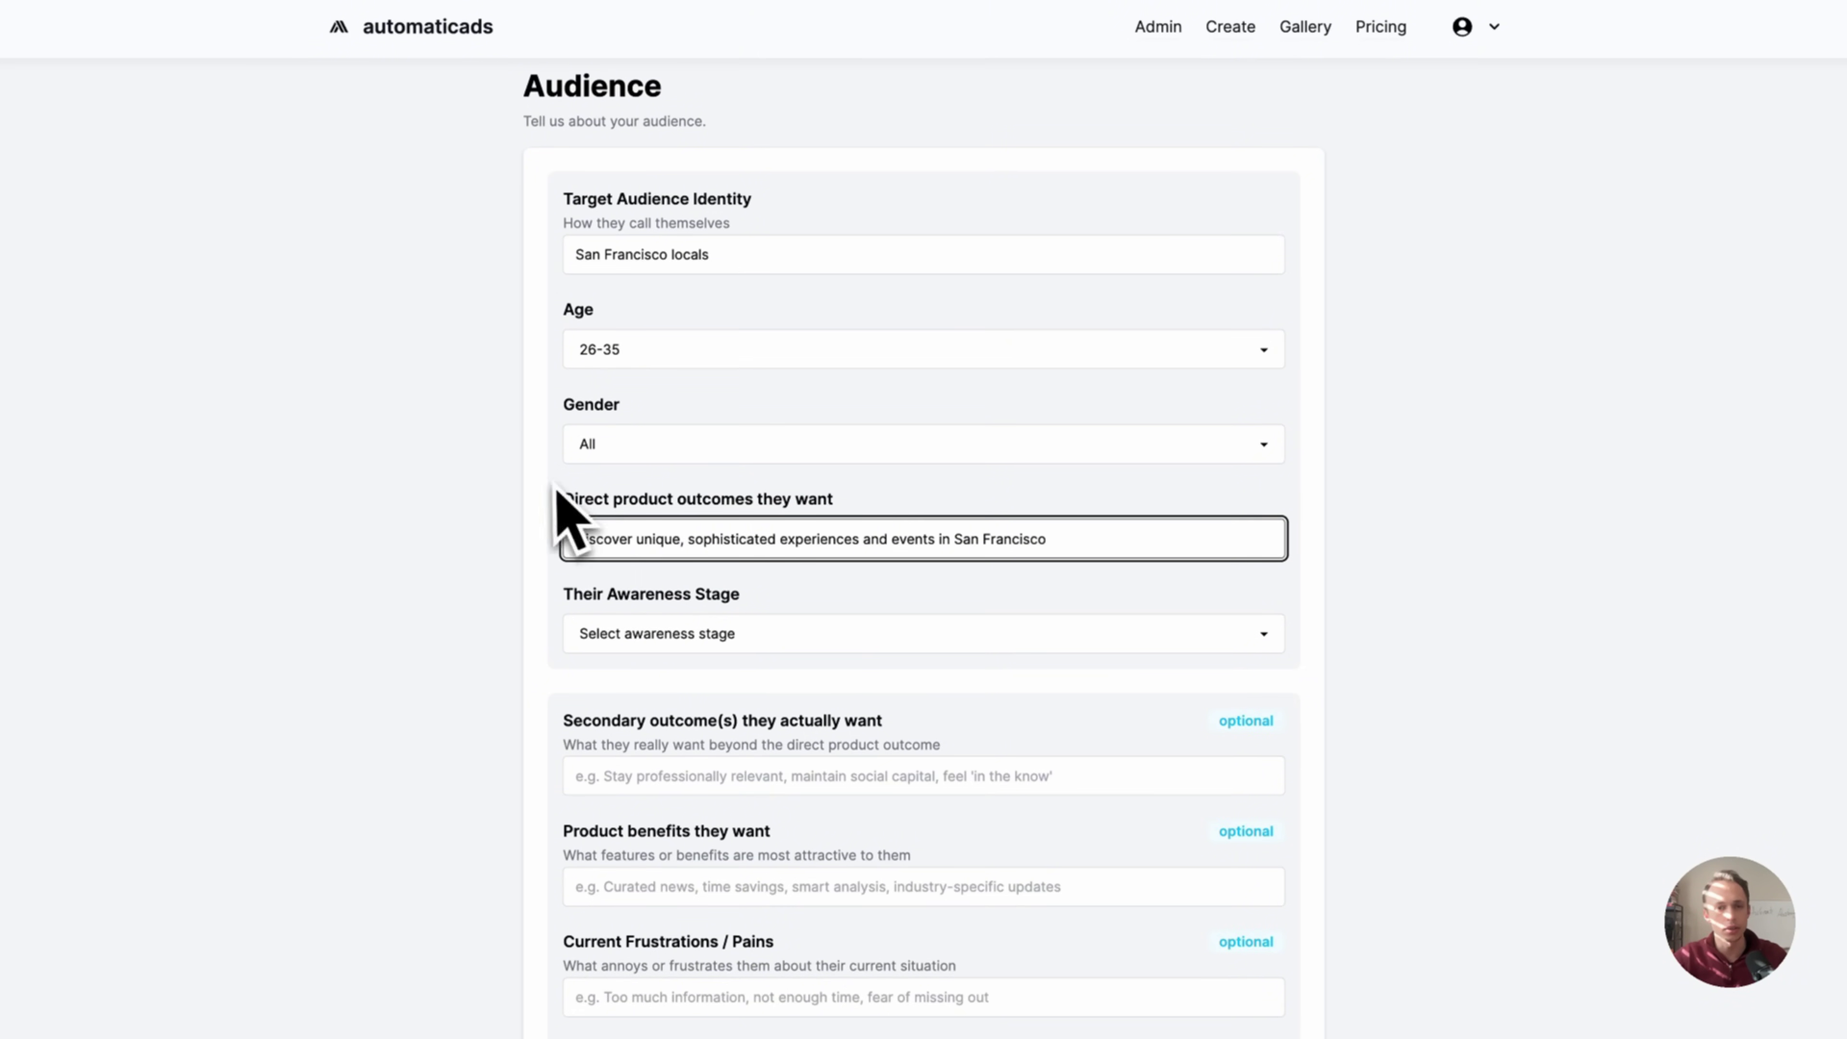
- Look through the awareness stage options and set the audience's awareness stage to Unaware – Doesn't realize they have a problem
click(731, 624)
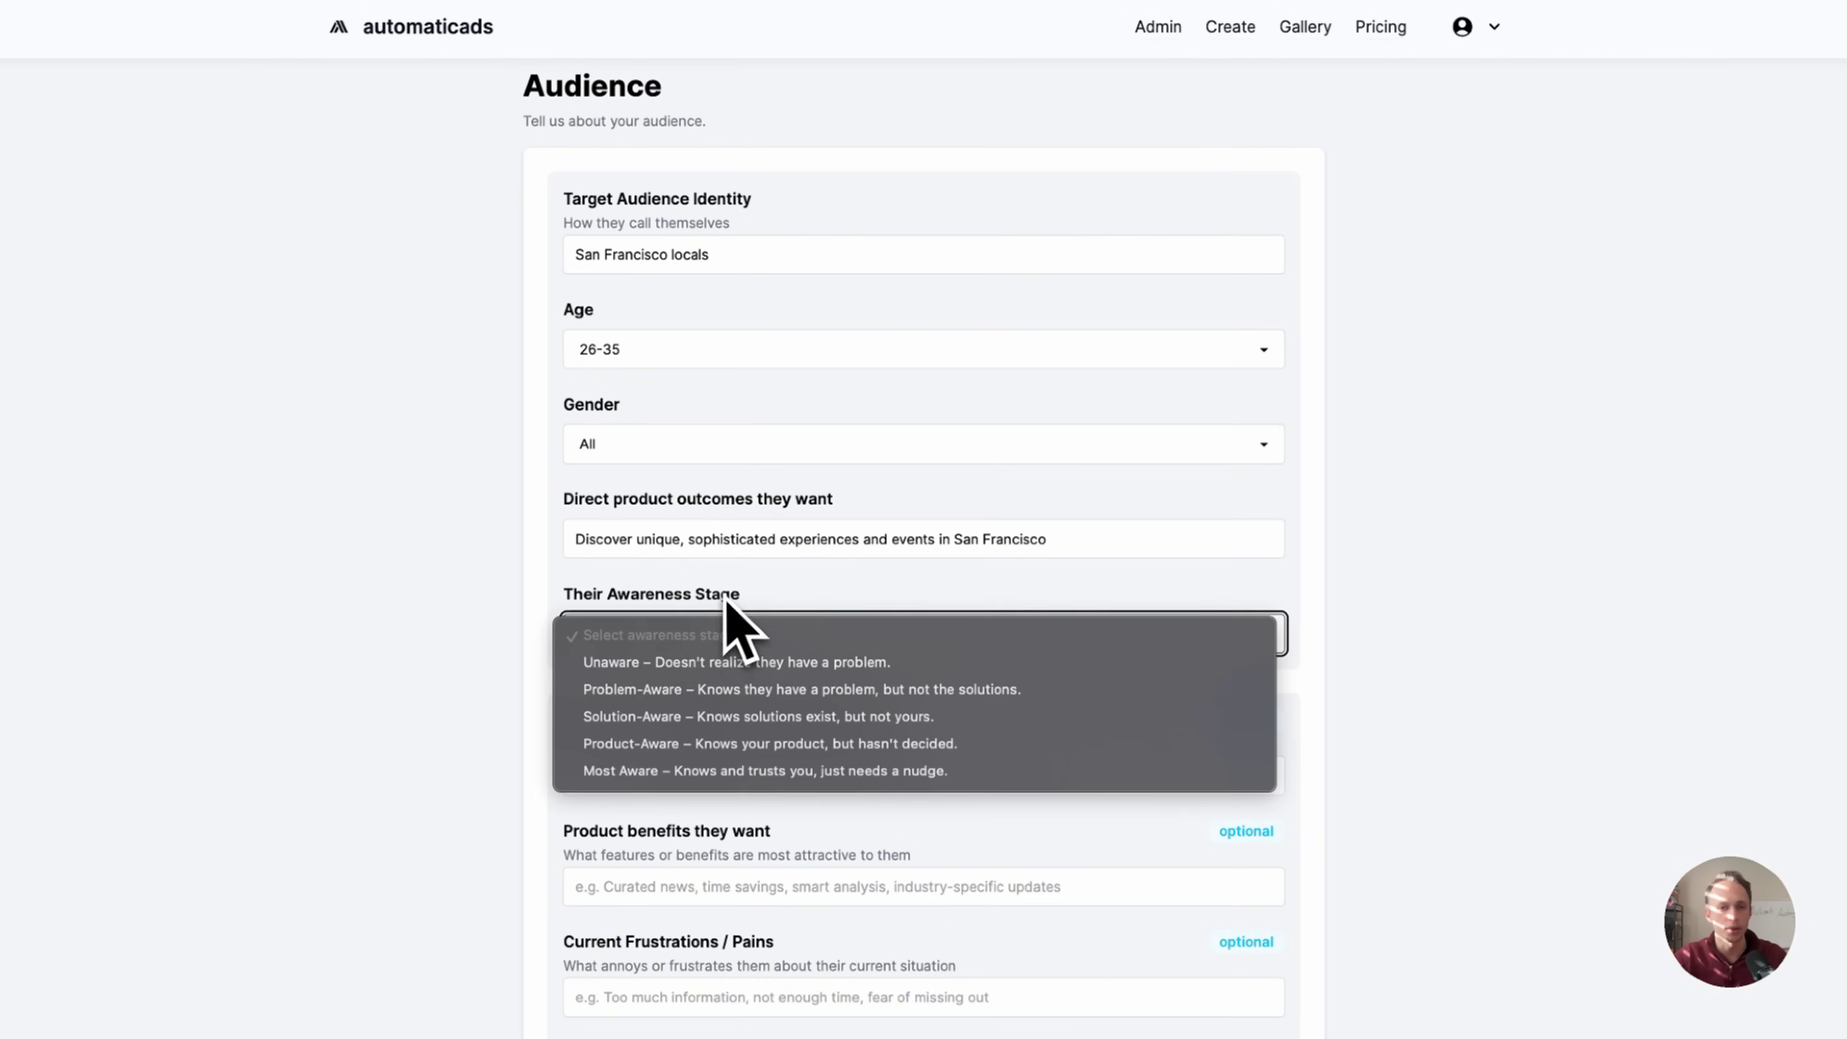
click(736, 620)
click(713, 495)
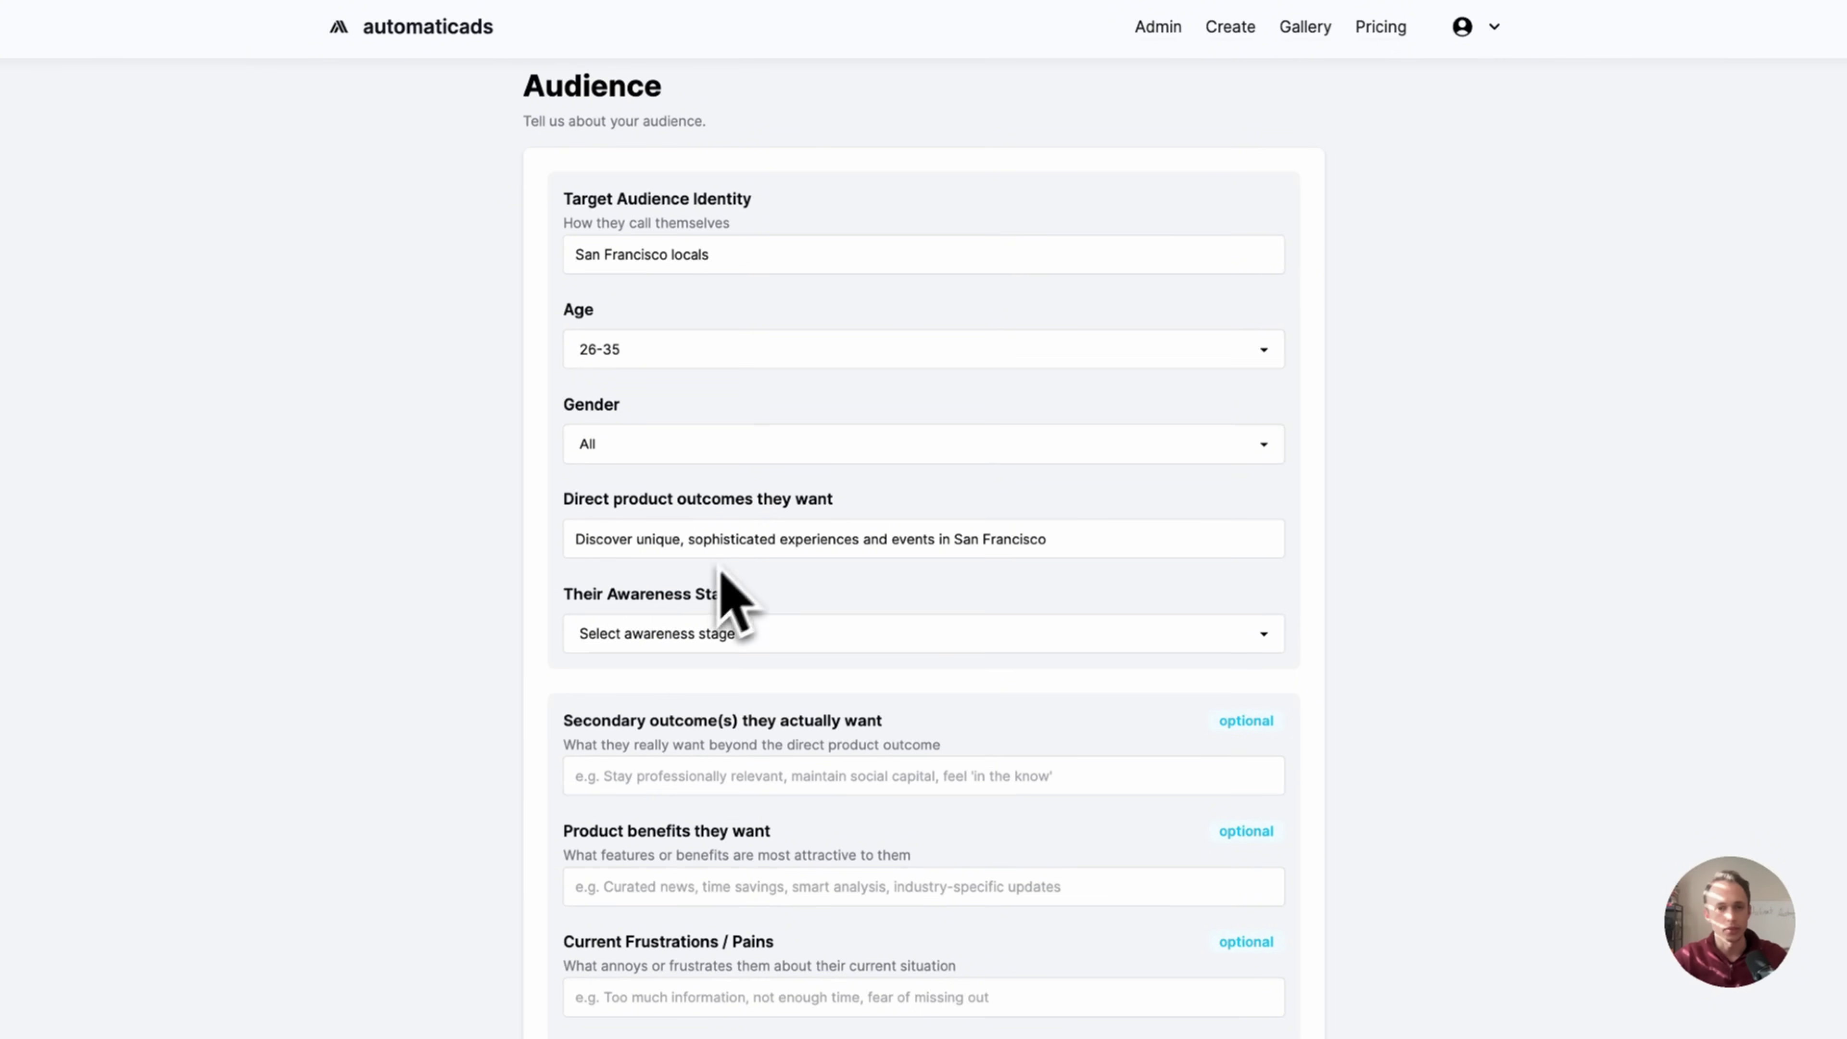
click(767, 641)
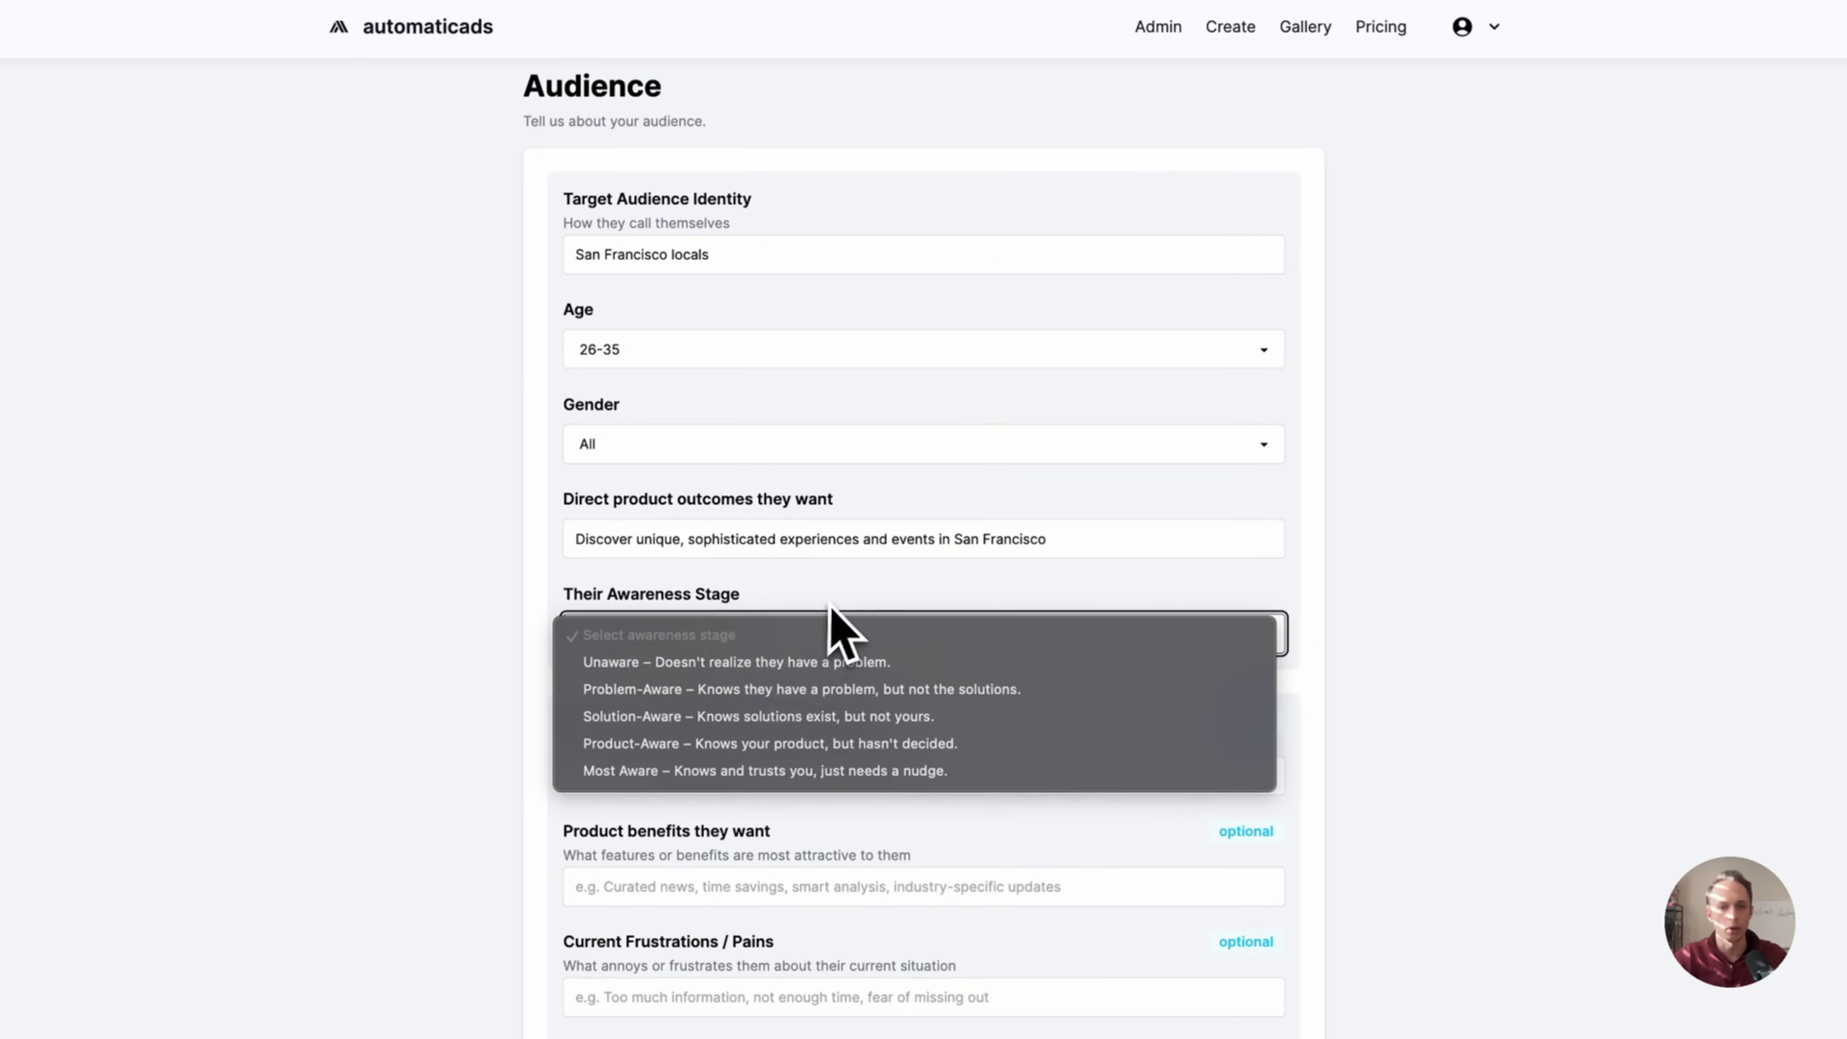
click(833, 620)
click(789, 626)
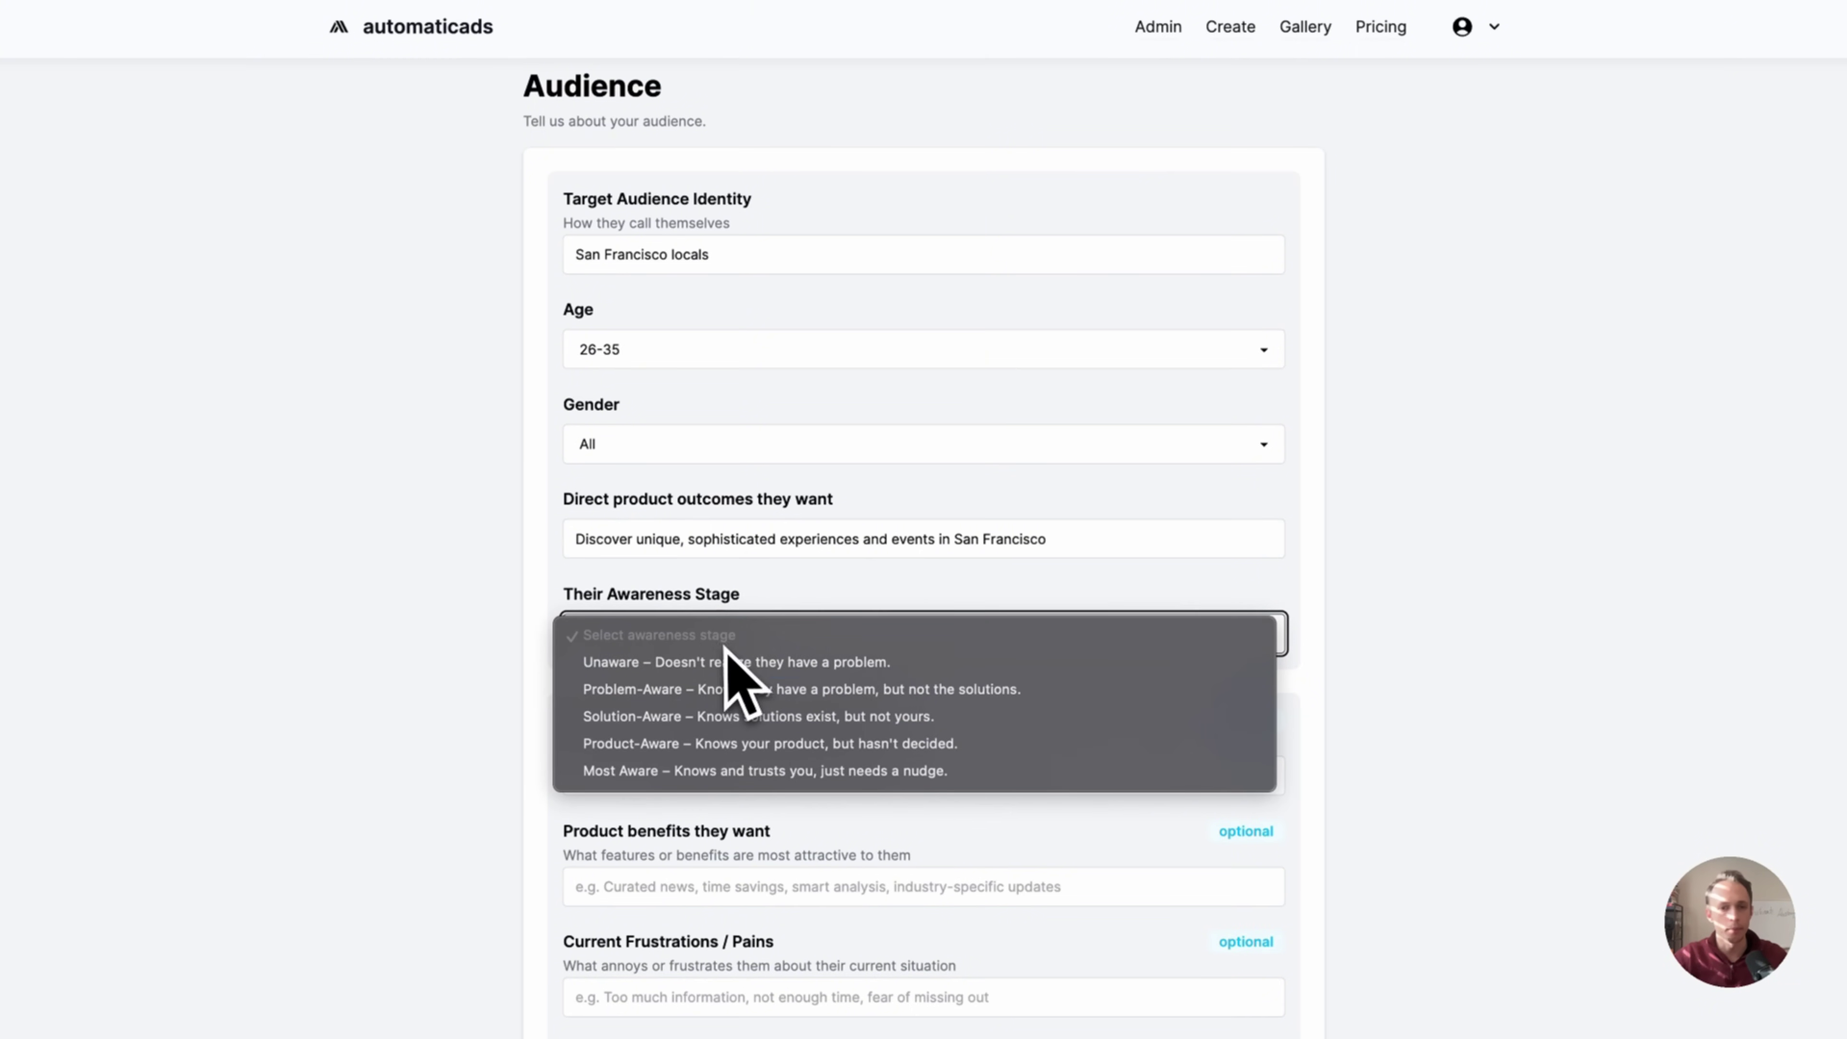
click(731, 554)
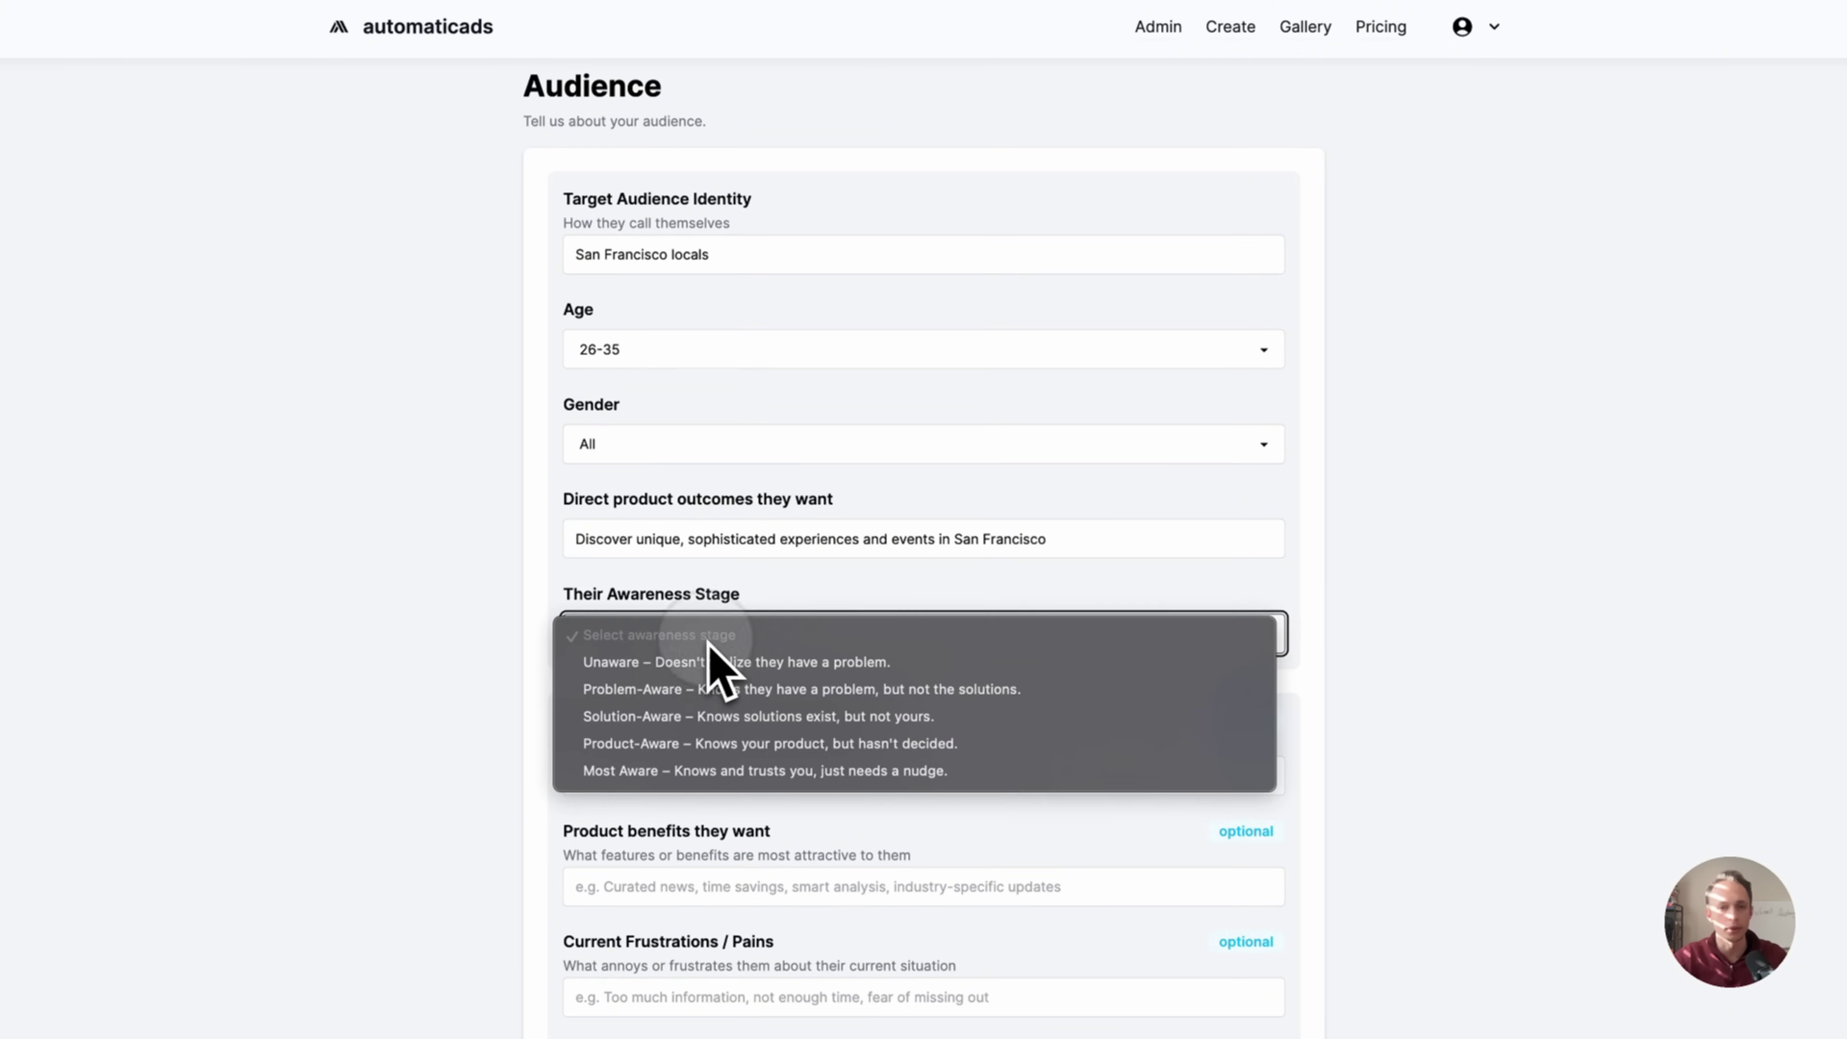
click(727, 634)
click(715, 662)
- Remove "sophisticated" from the direct product outcomes and set the awareness stage to Solution-Aware – Knows solutions exist, but not yours
click(737, 547)
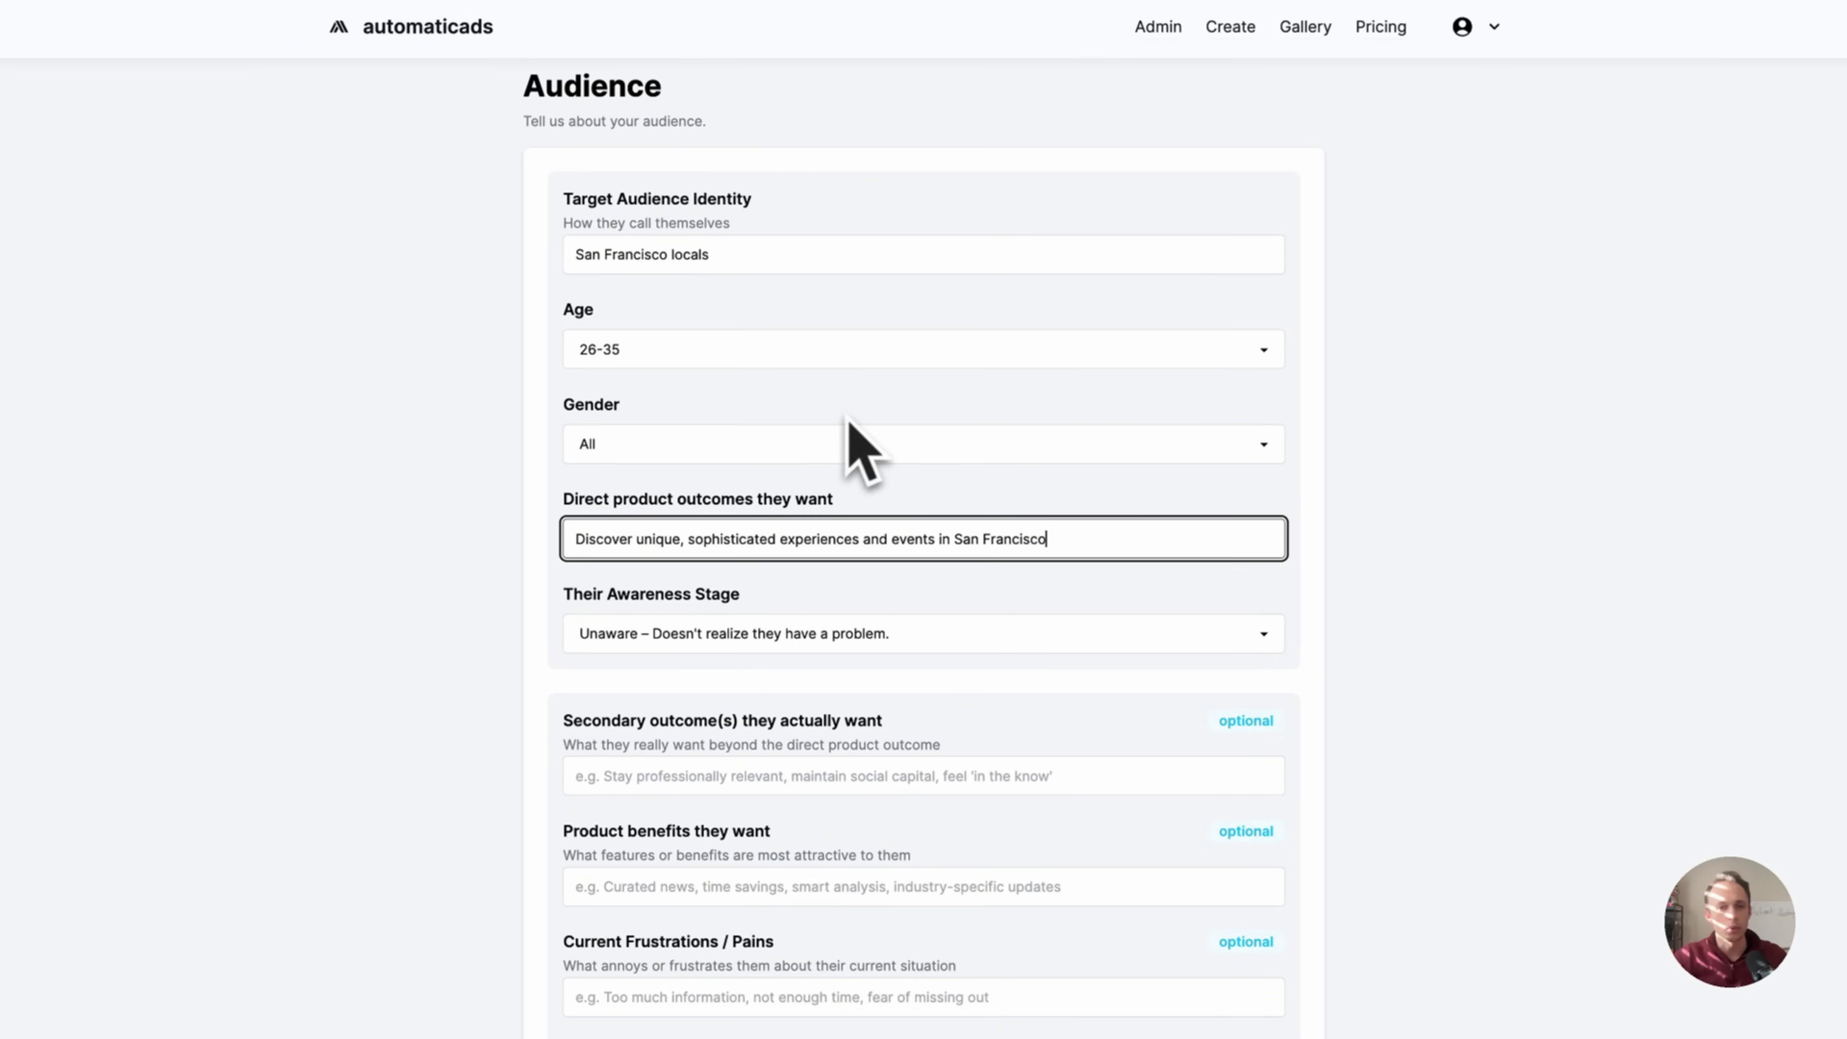
key(Up)
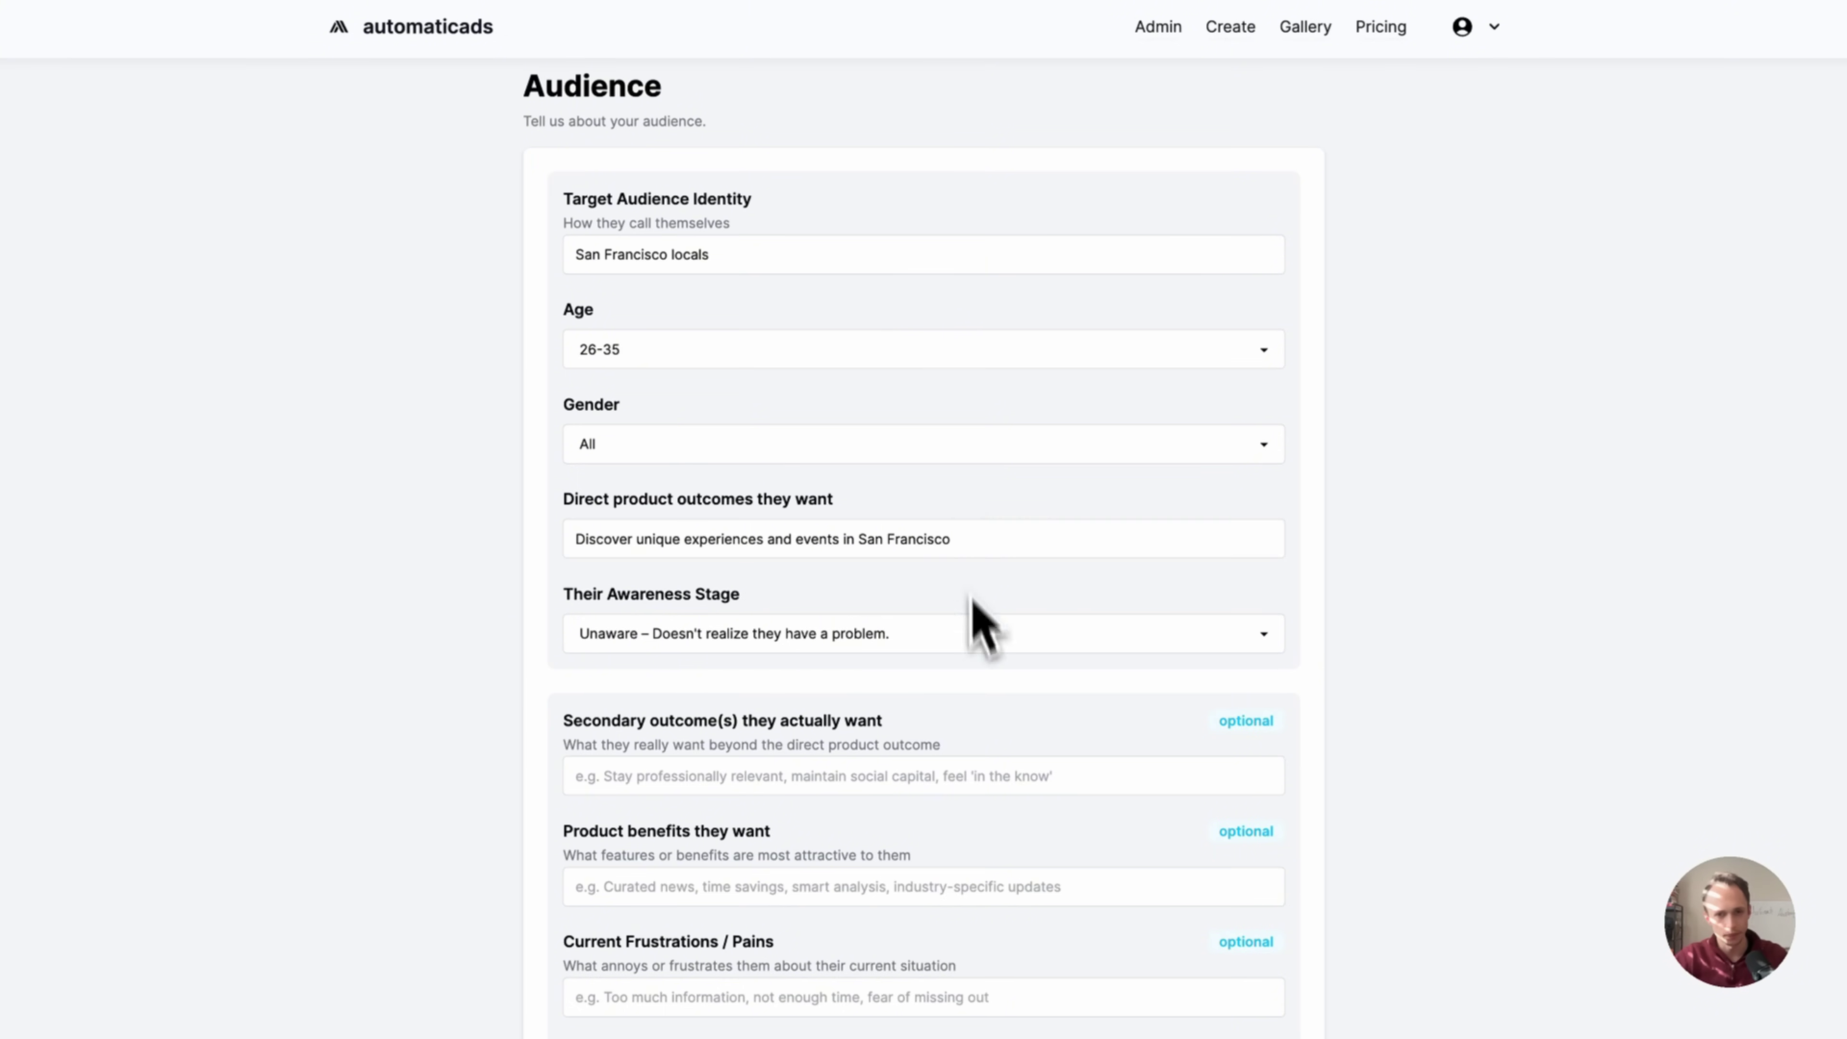
scroll(974, 618, down, 2)
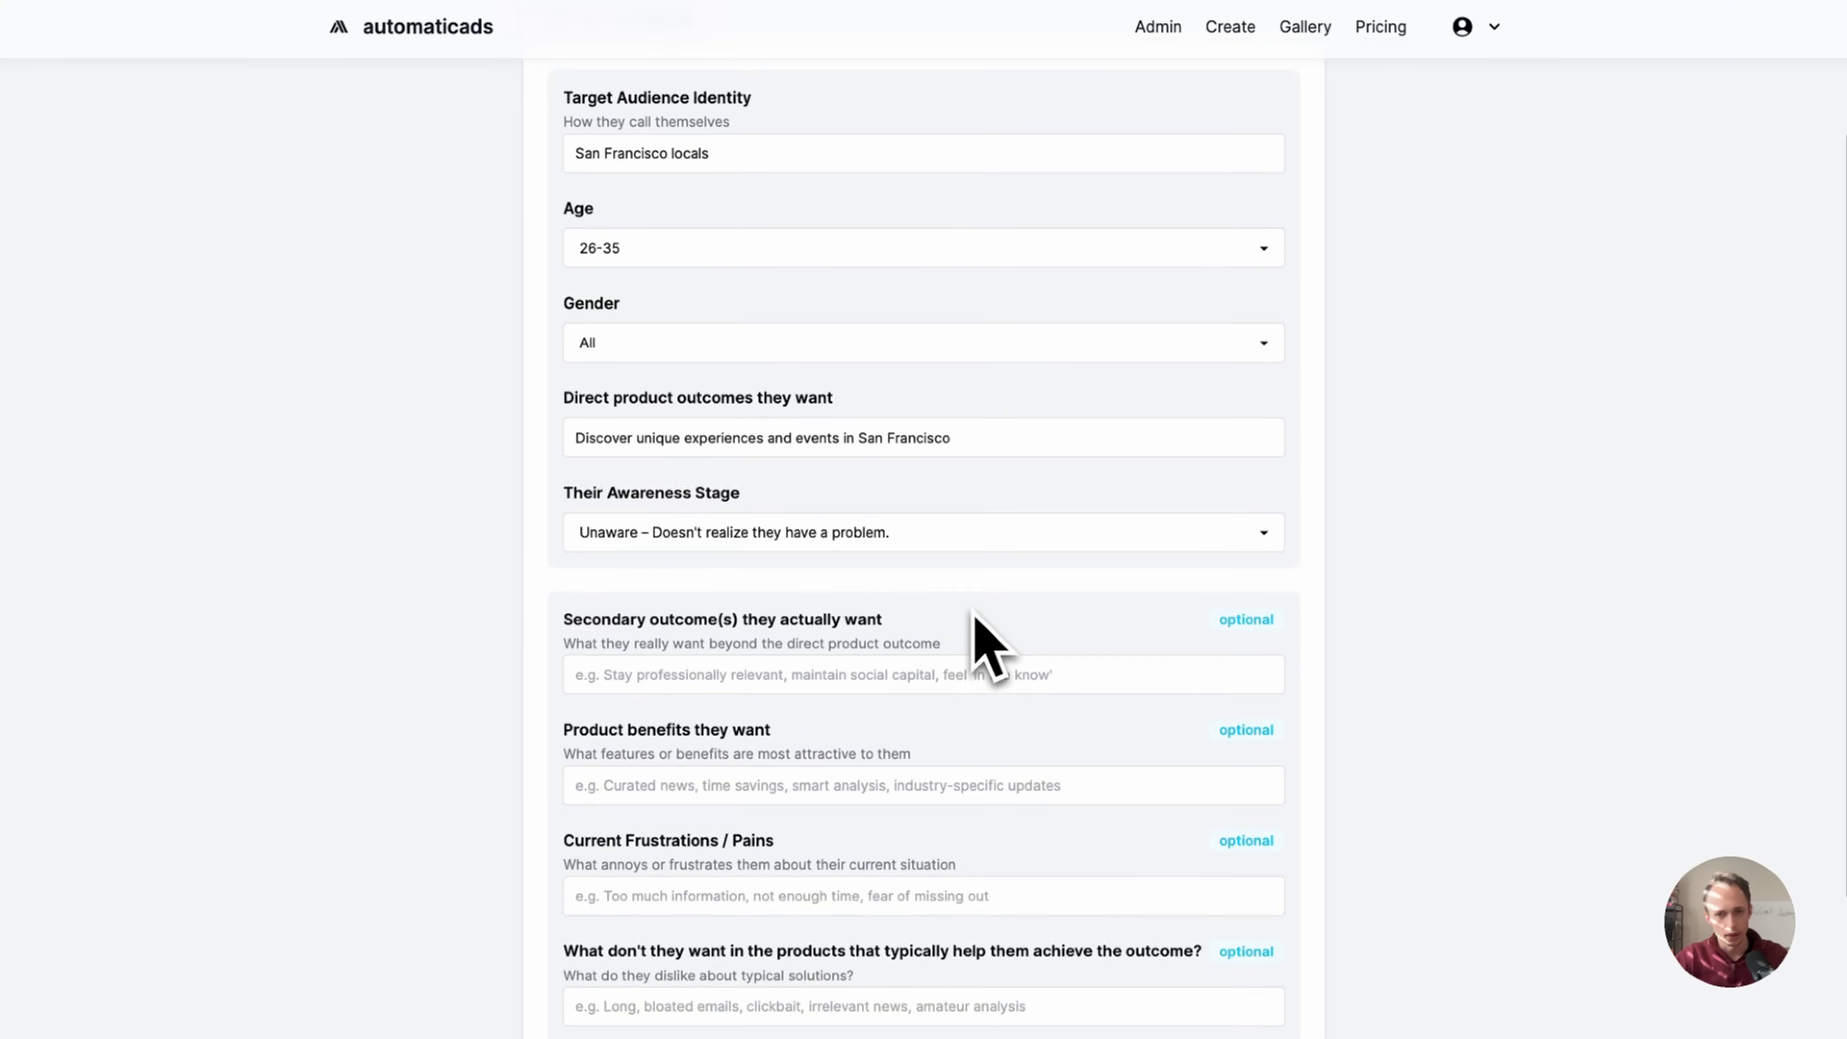
scroll(887, 510, down, 2)
click(825, 386)
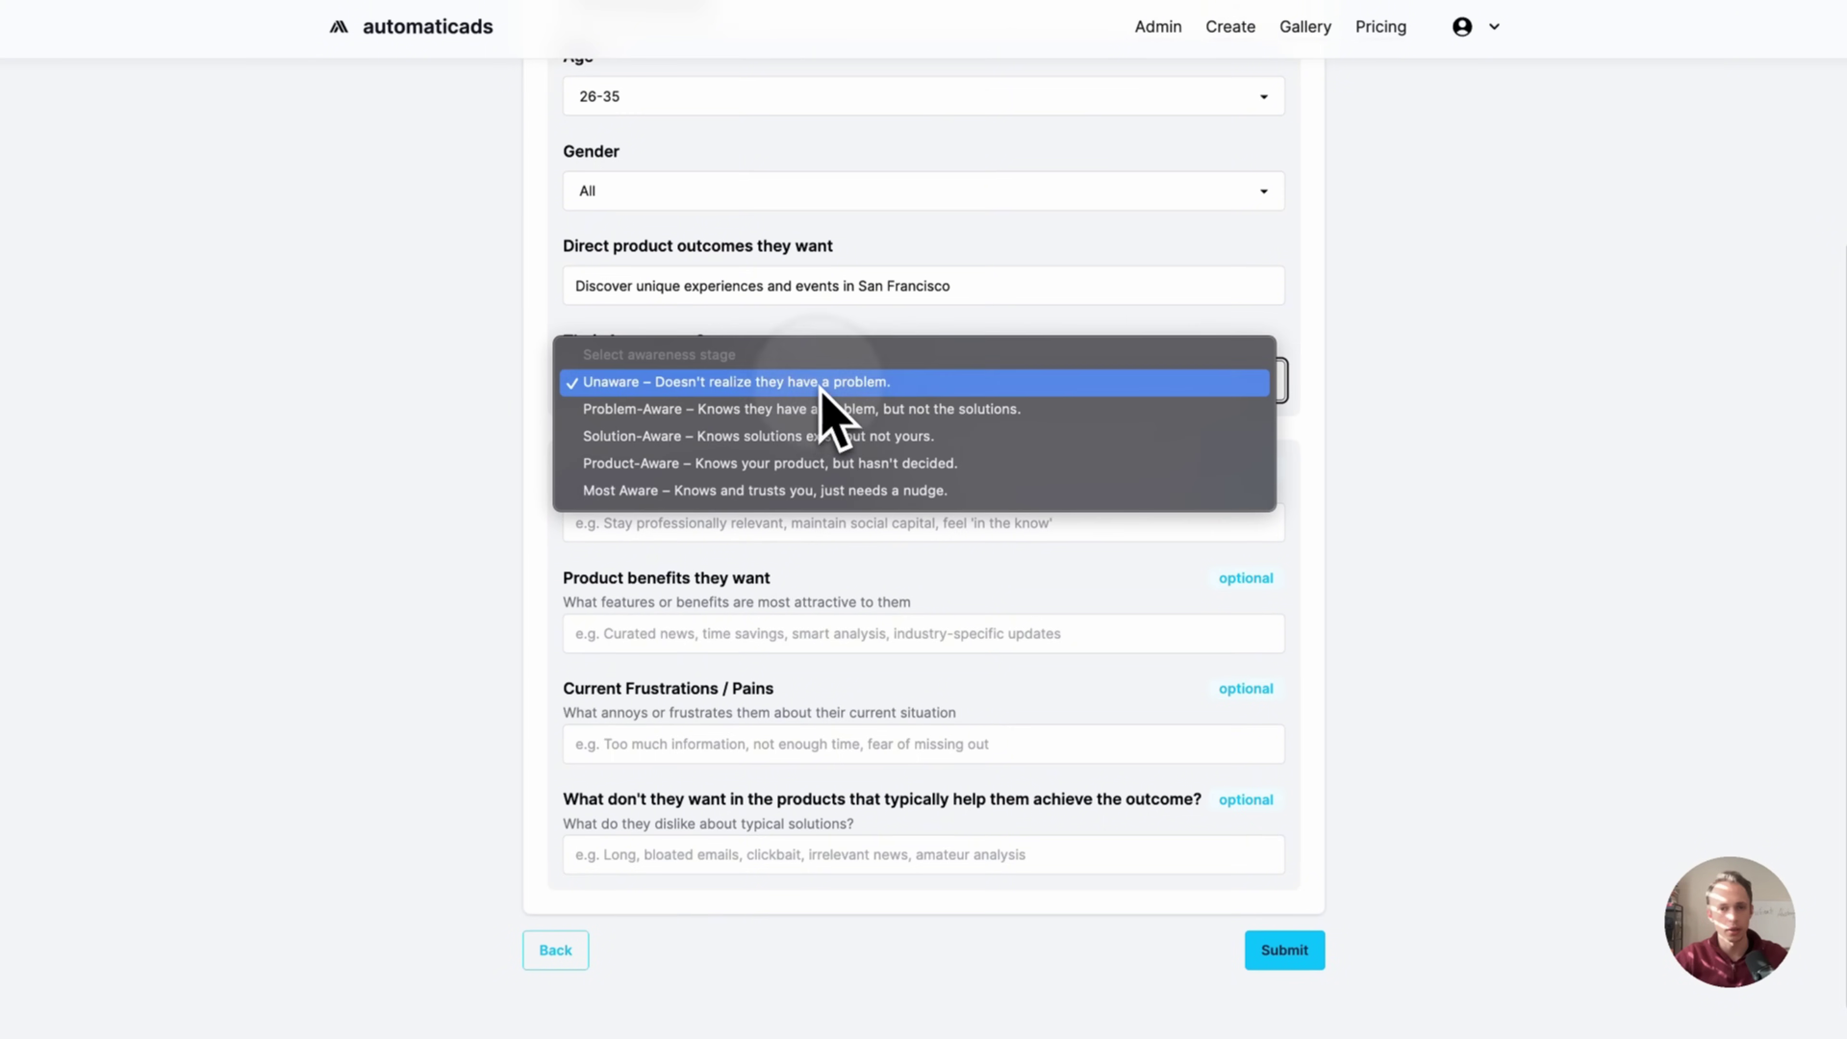
click(801, 409)
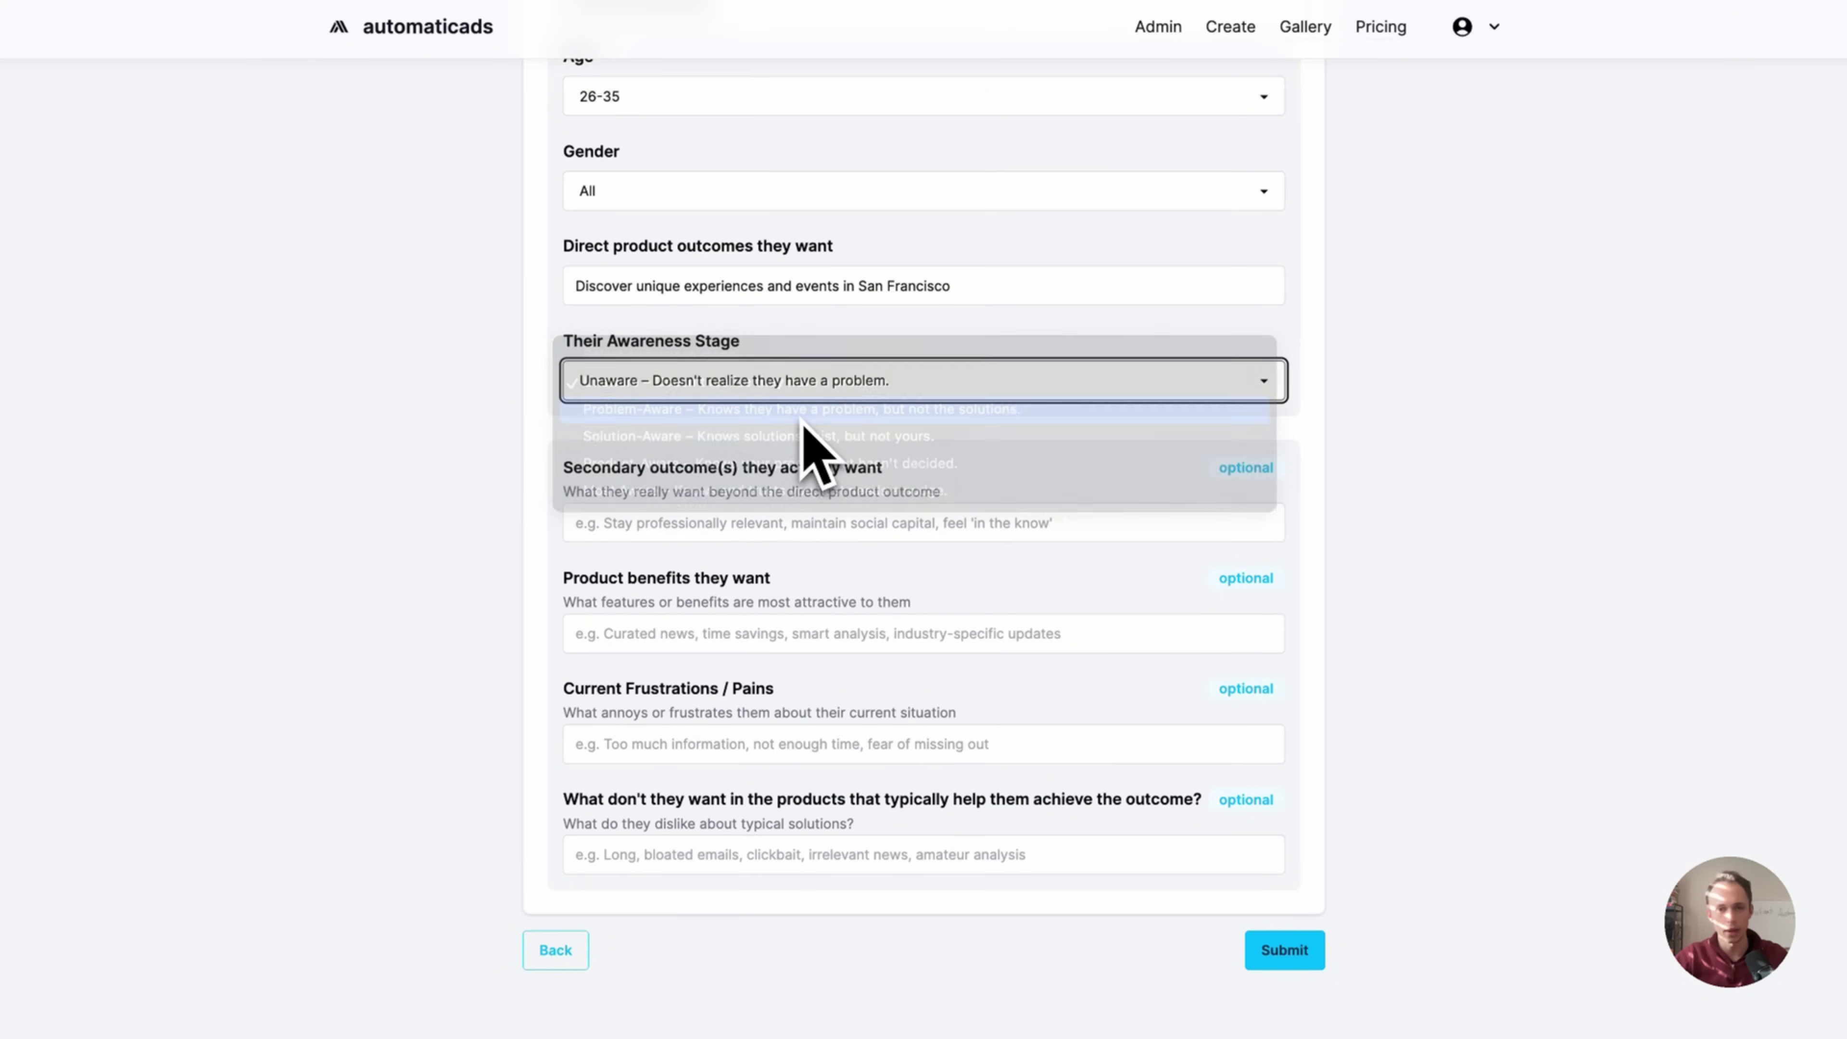
click(699, 390)
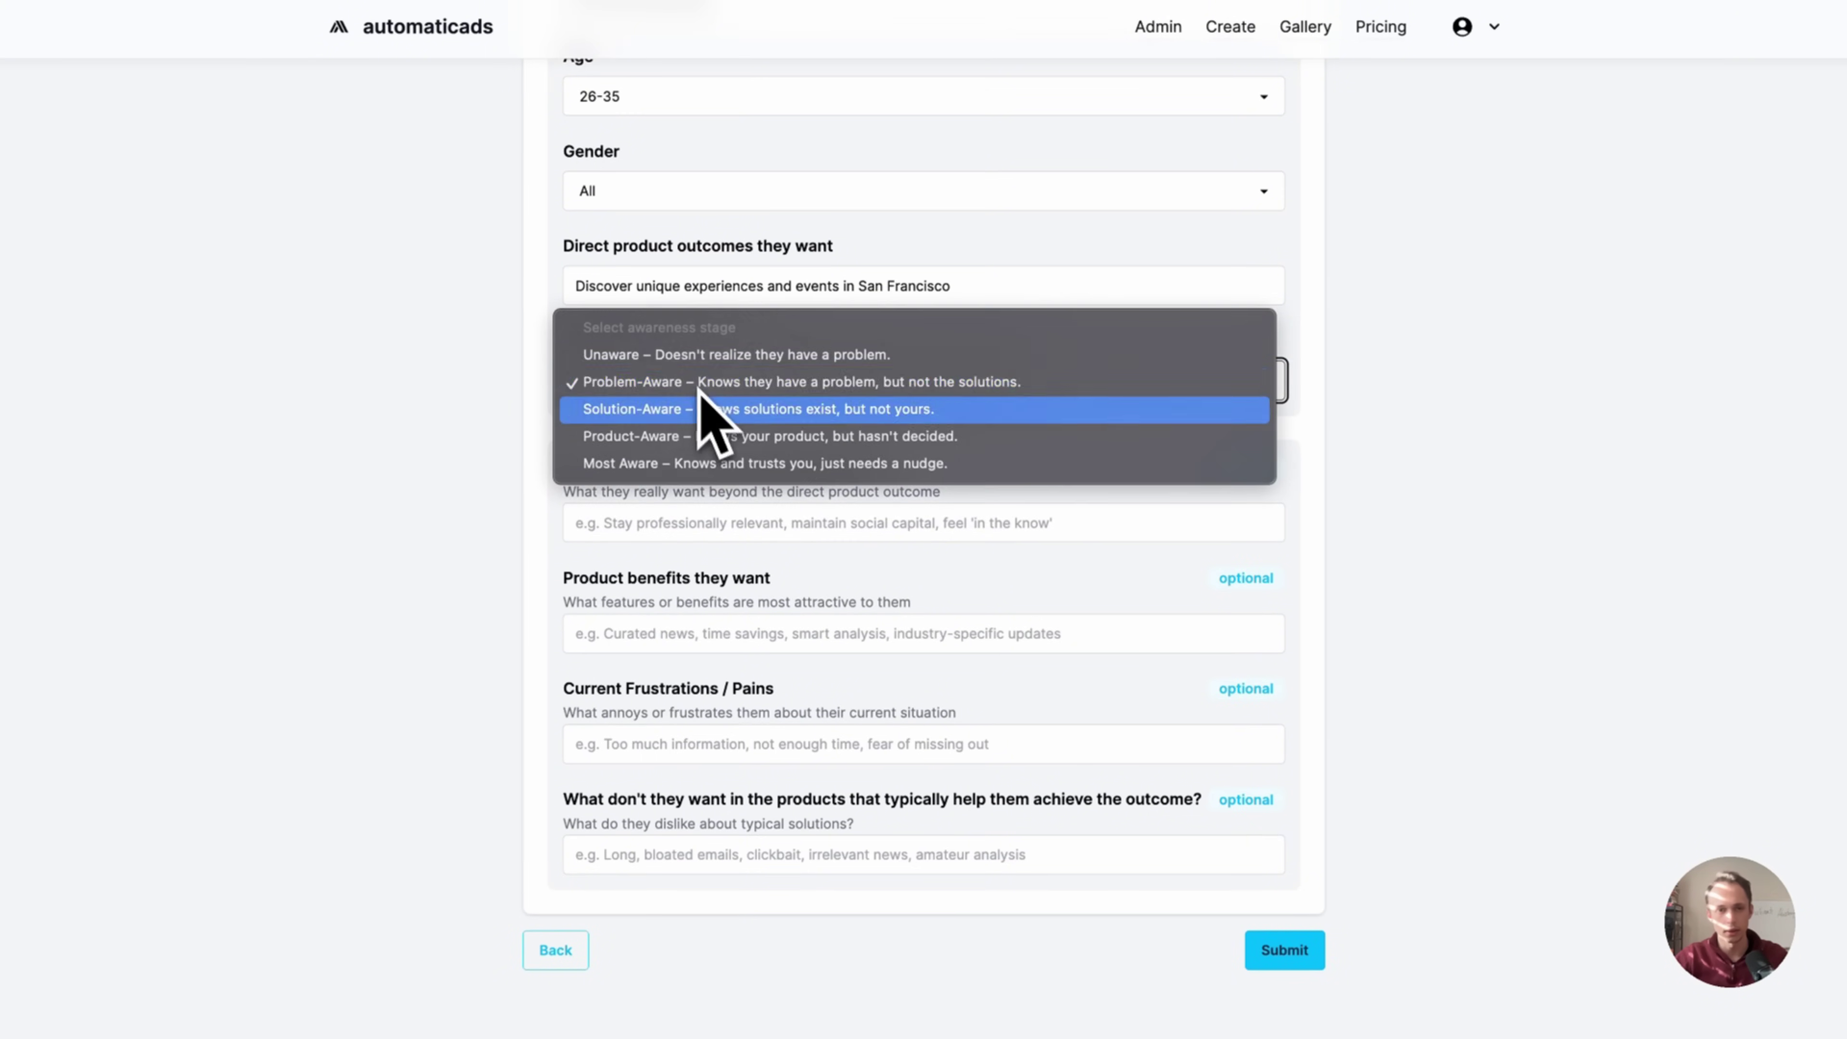
click(708, 418)
- Reword the direct product outcomes as "Get a list of top curated unique experiences and events in San Francisco without spending time on the research."
scroll(727, 509, down, 1)
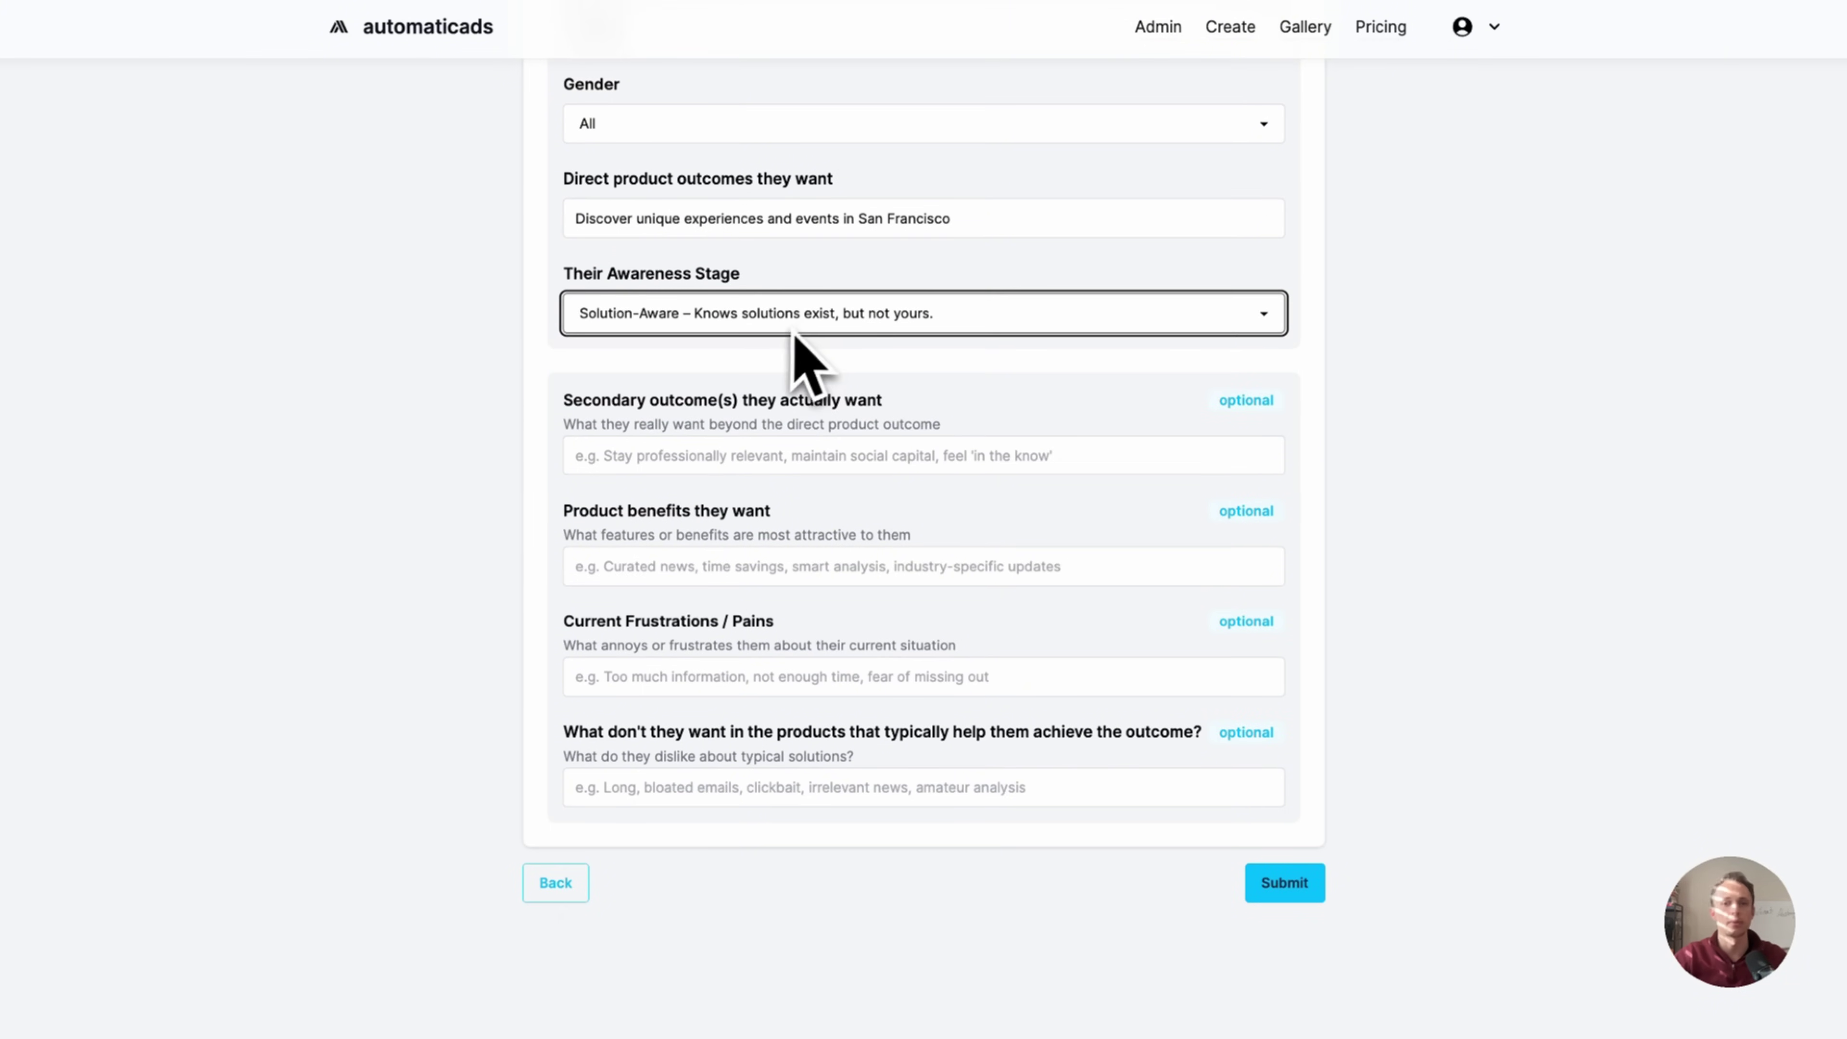
click(1022, 222)
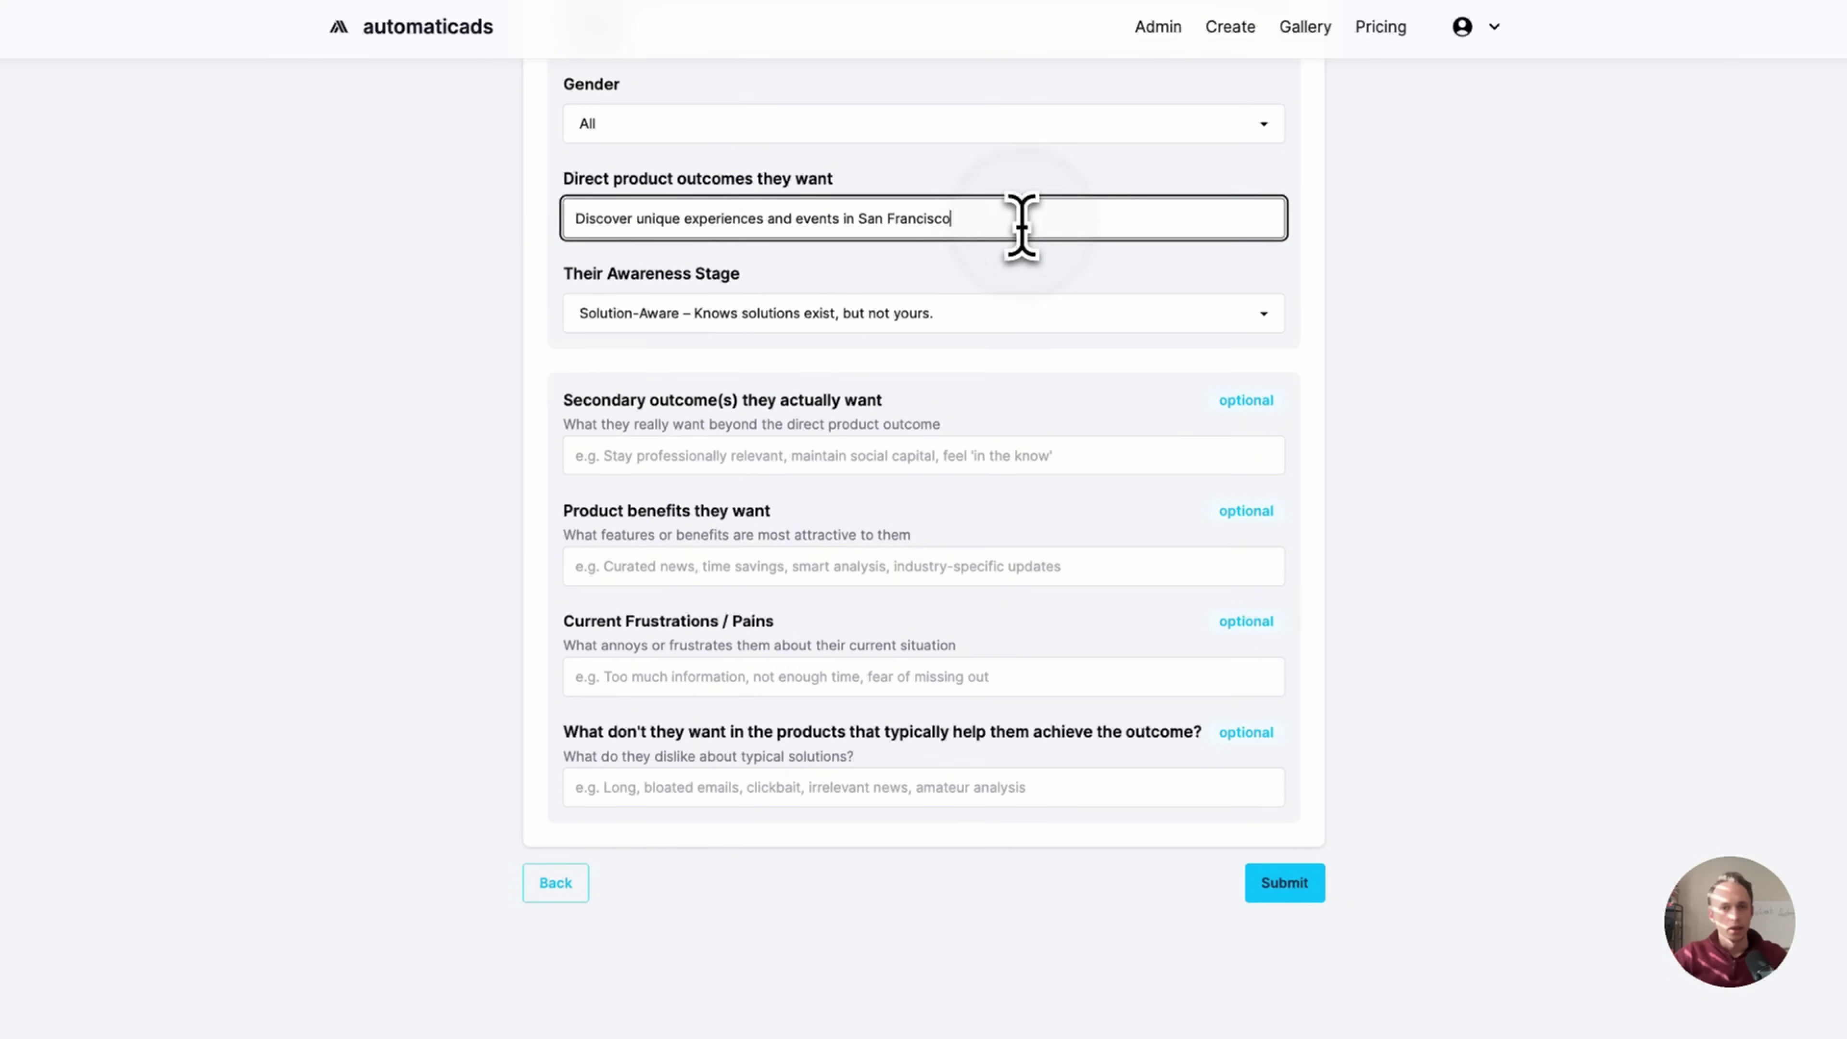
key(BackSpace)
text(without spending time)
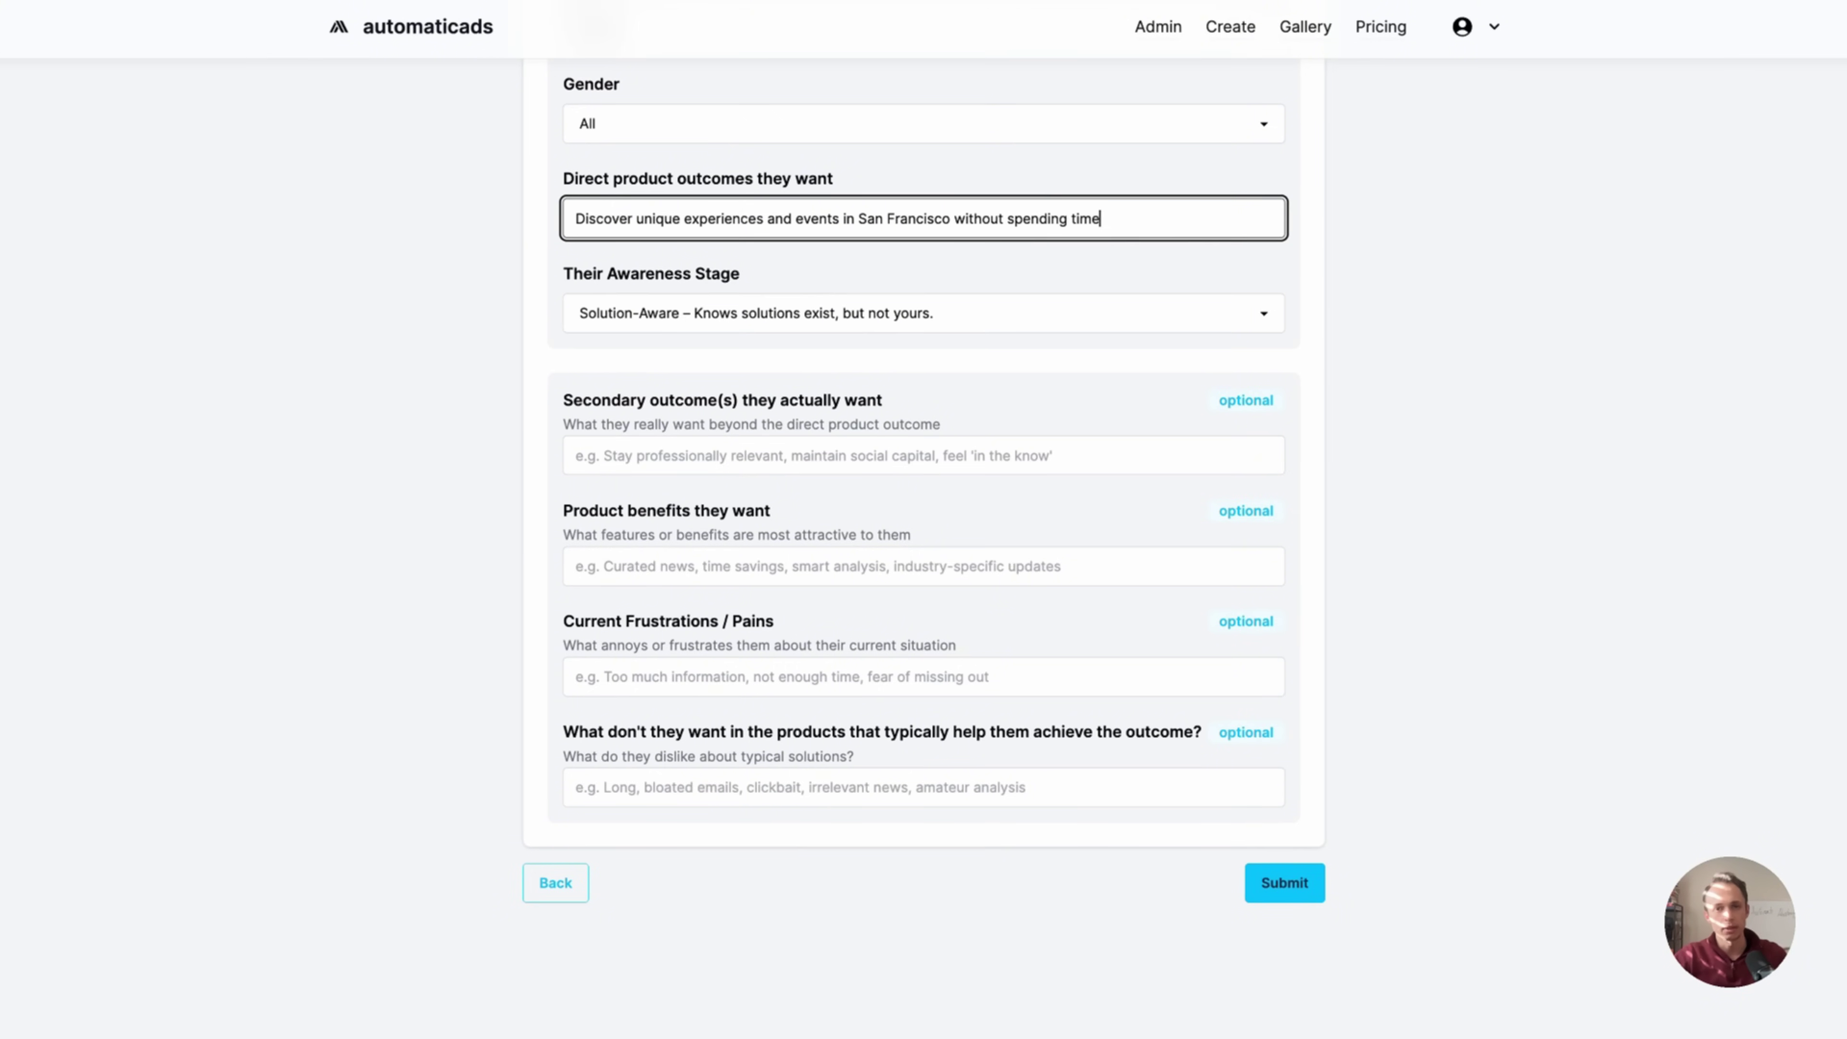
key(BackSpace)
text(e on the research.)
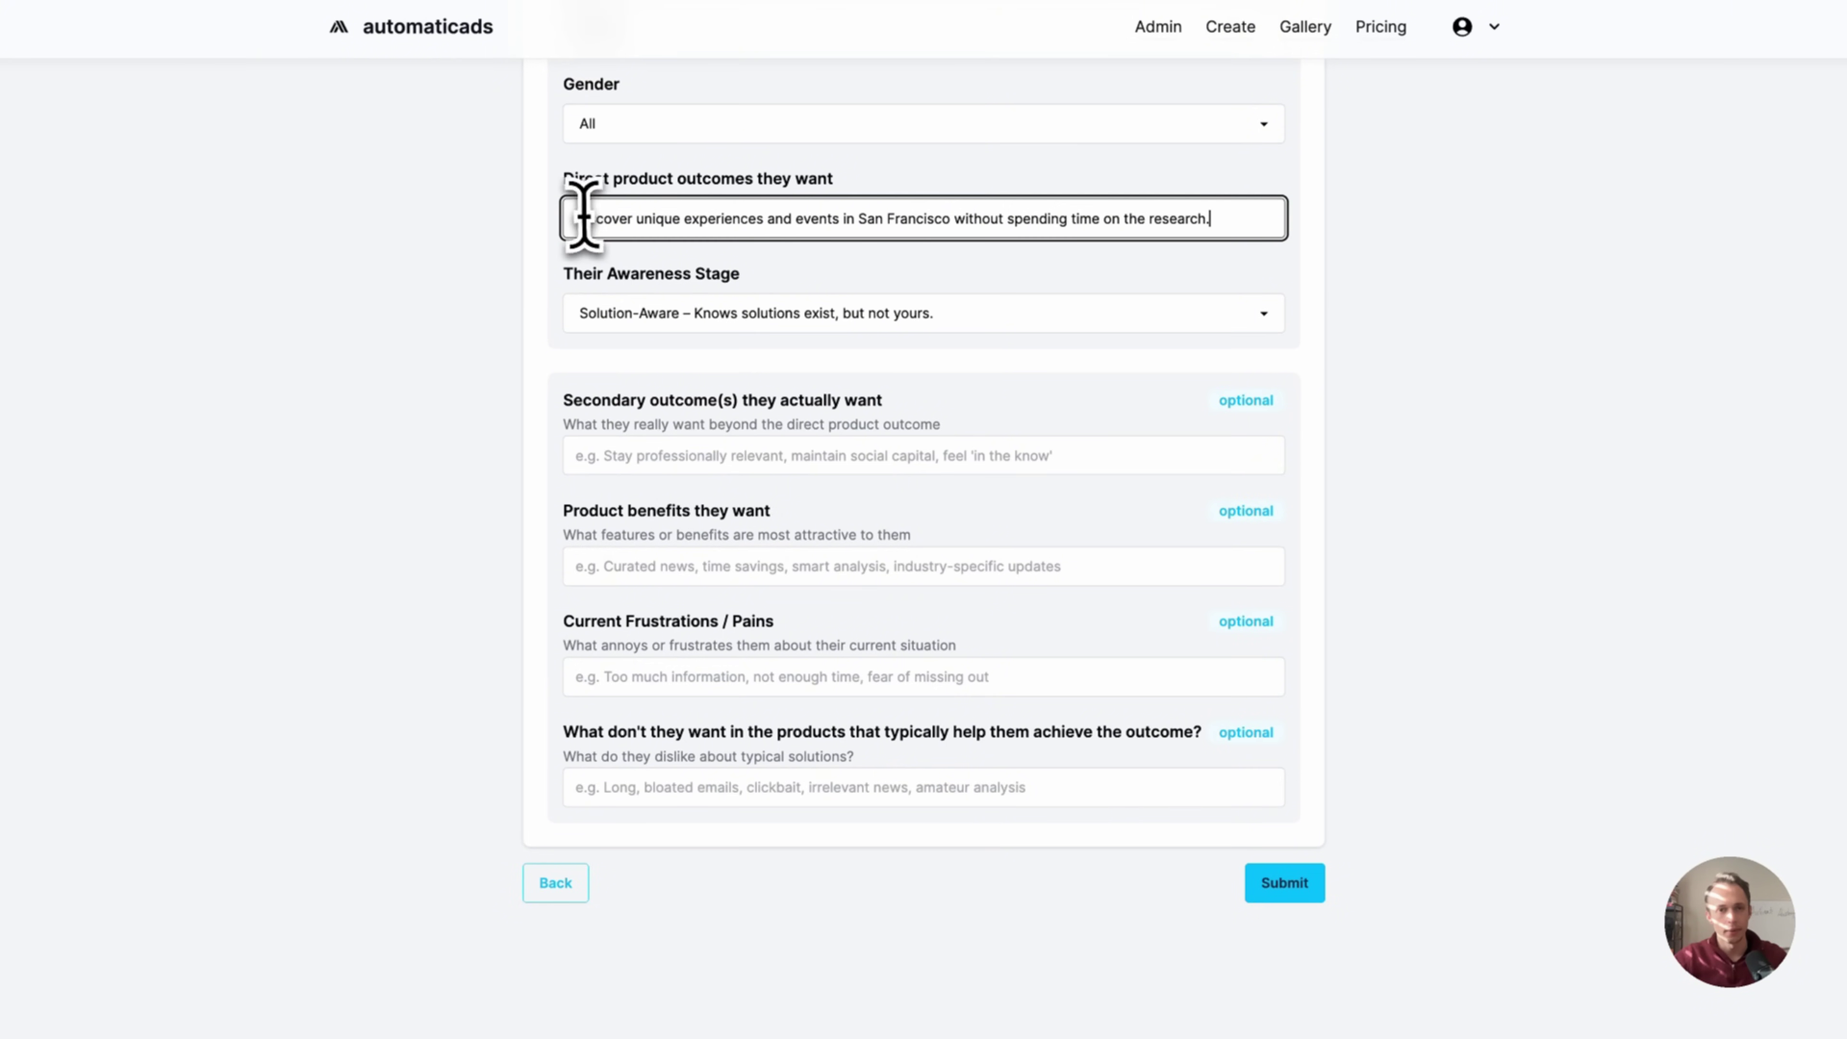
text(Get a list of curated)
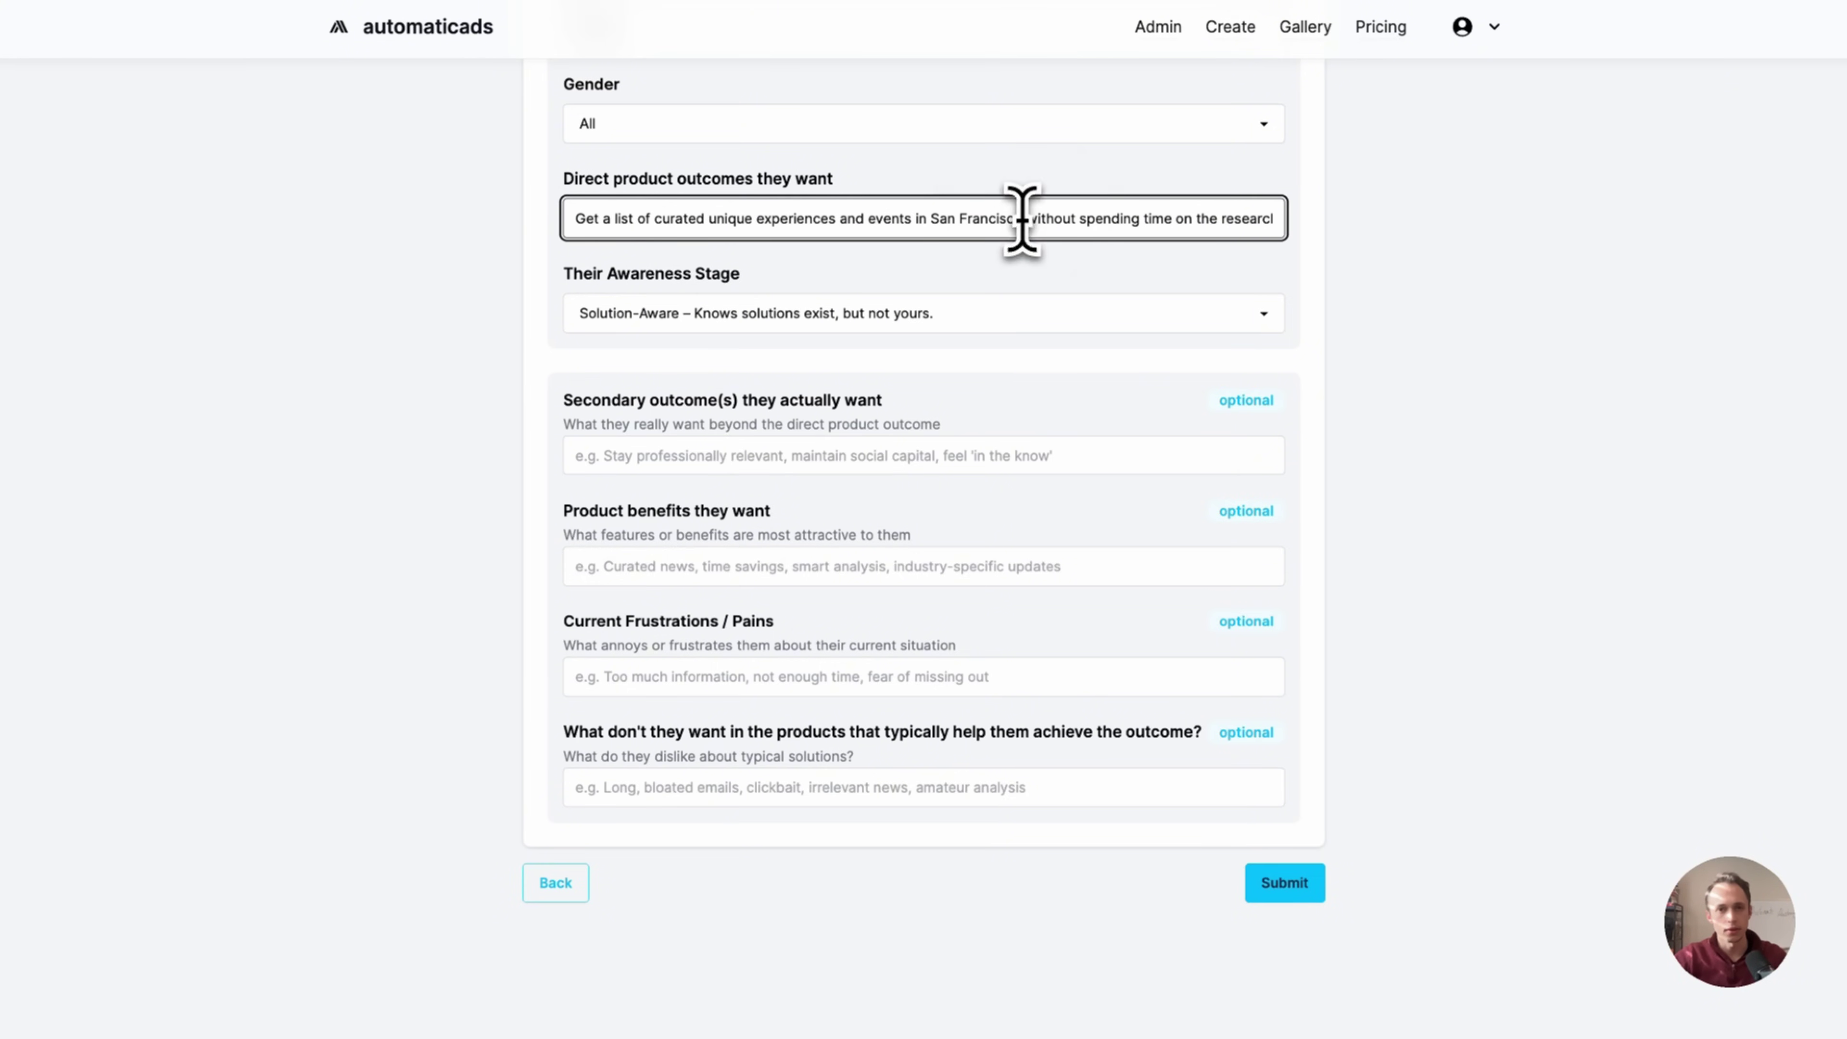
click(653, 219)
text(top)
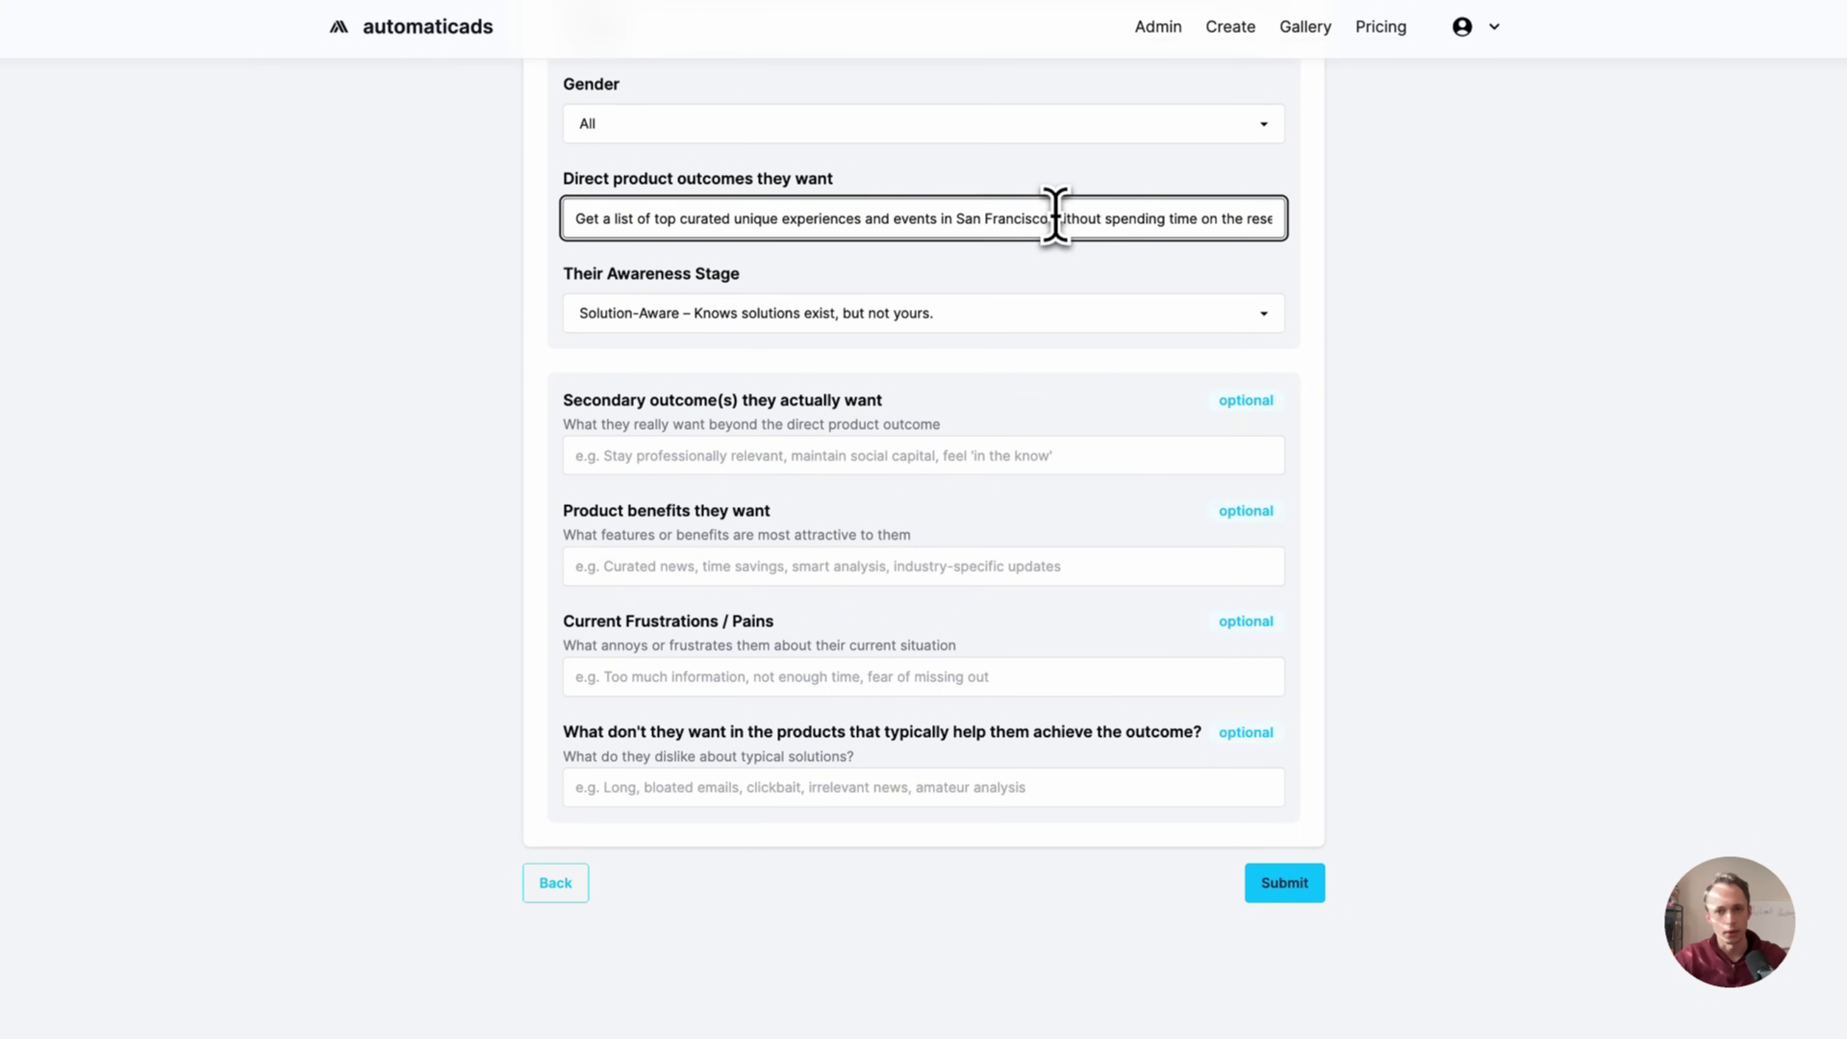
drag(1056, 216, 1317, 258)
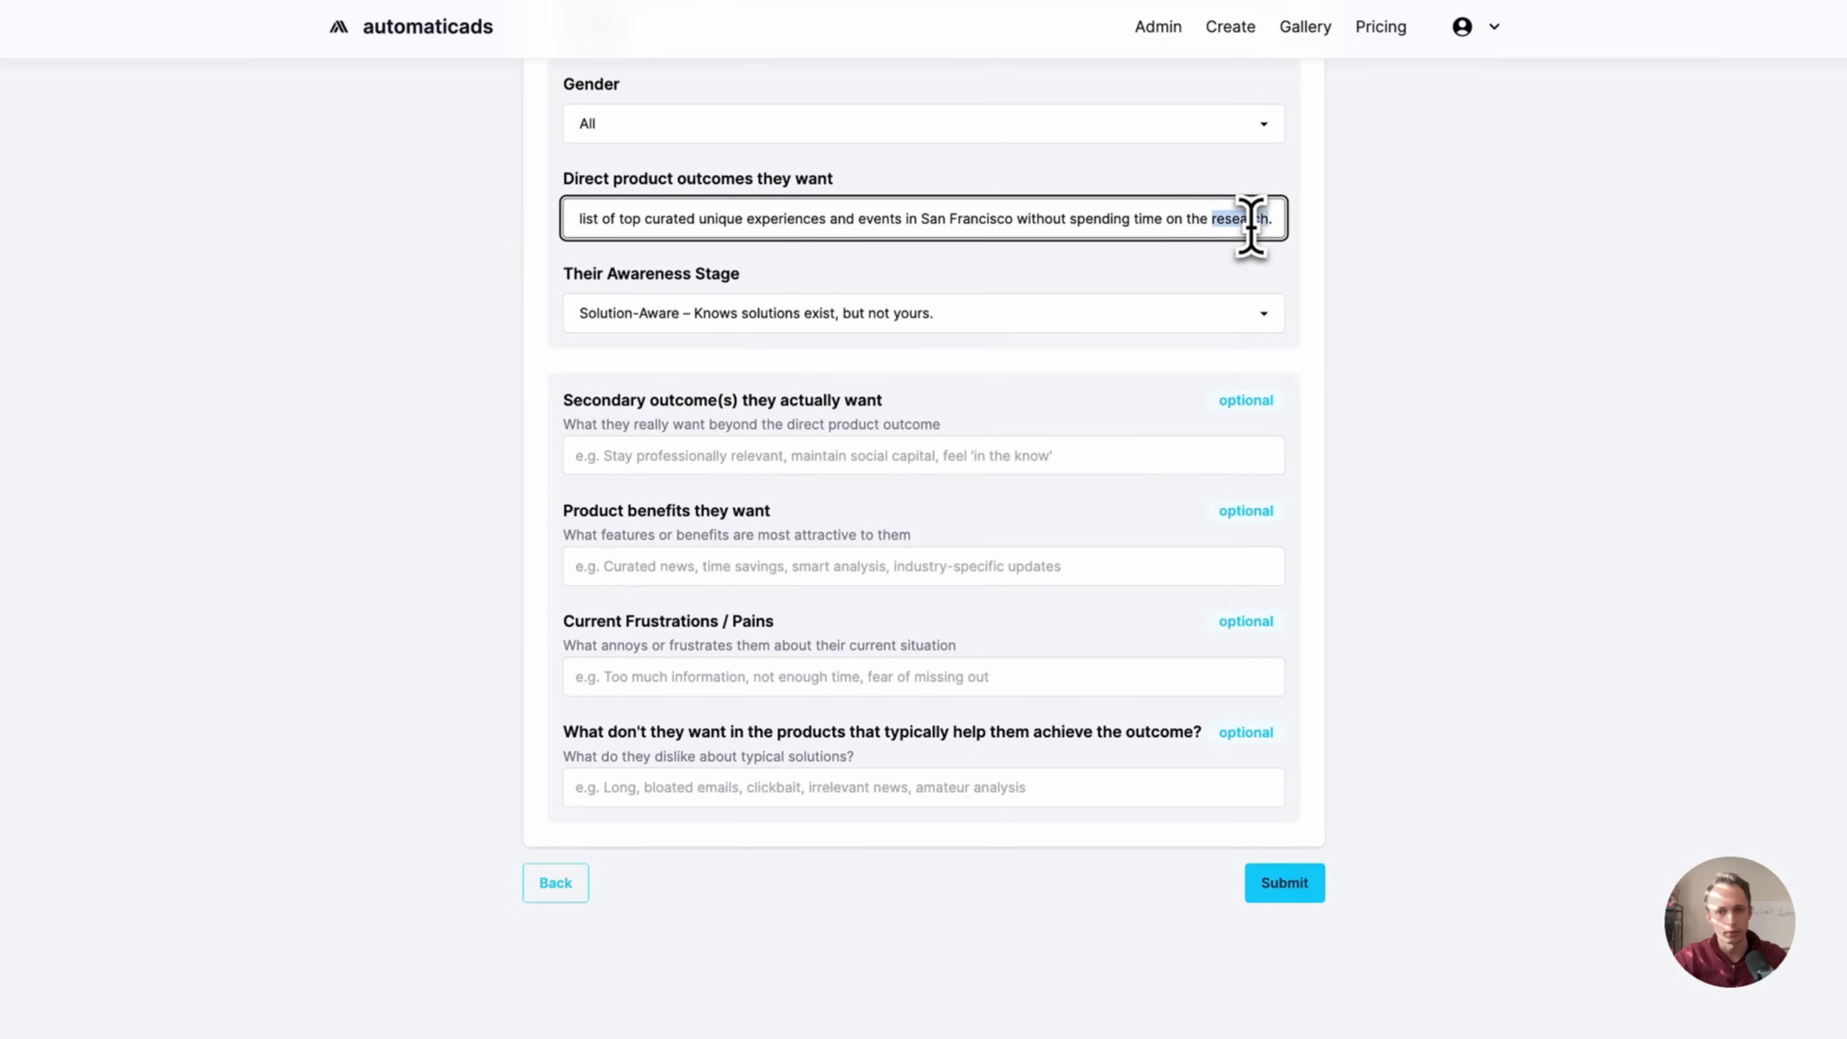
click(1321, 232)
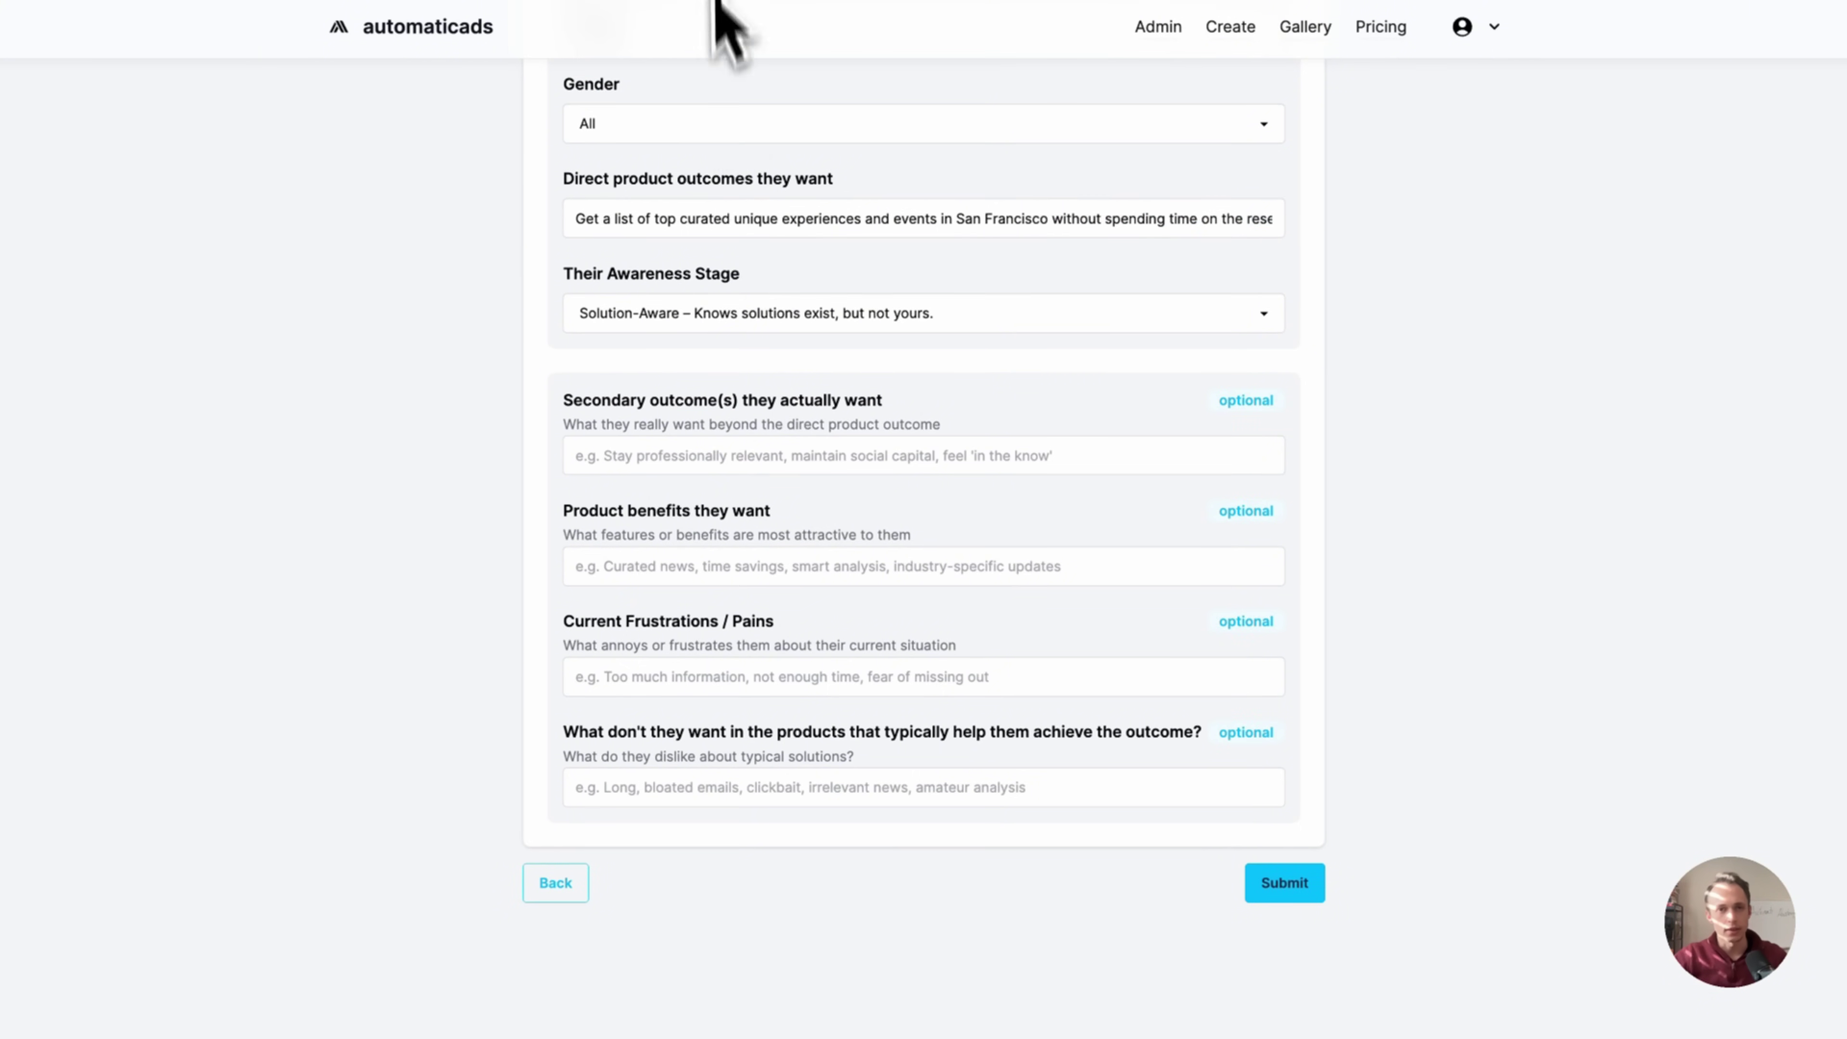
- Enter "Be a friend who always knows what's happening; Don't feel left out; Never miss exclusive opportunities." as the secondary outcomes
key(super+Tab)
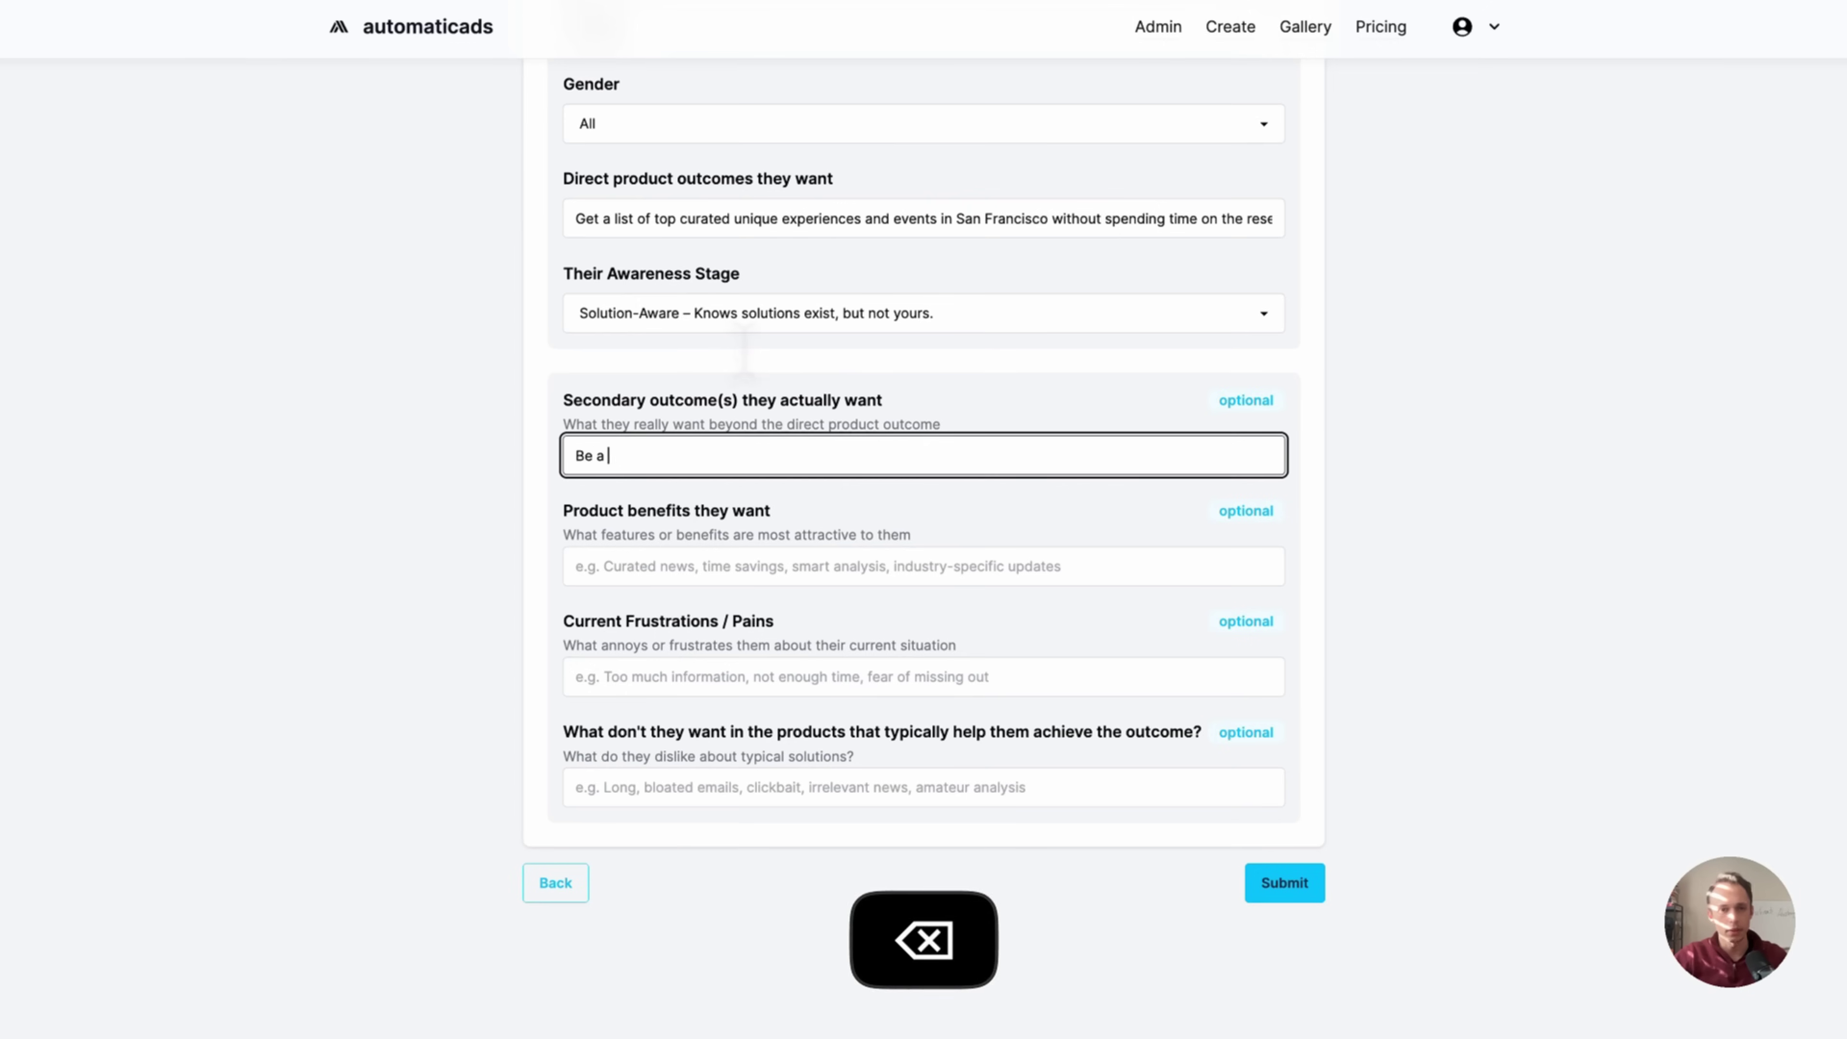
text(friend who always i)
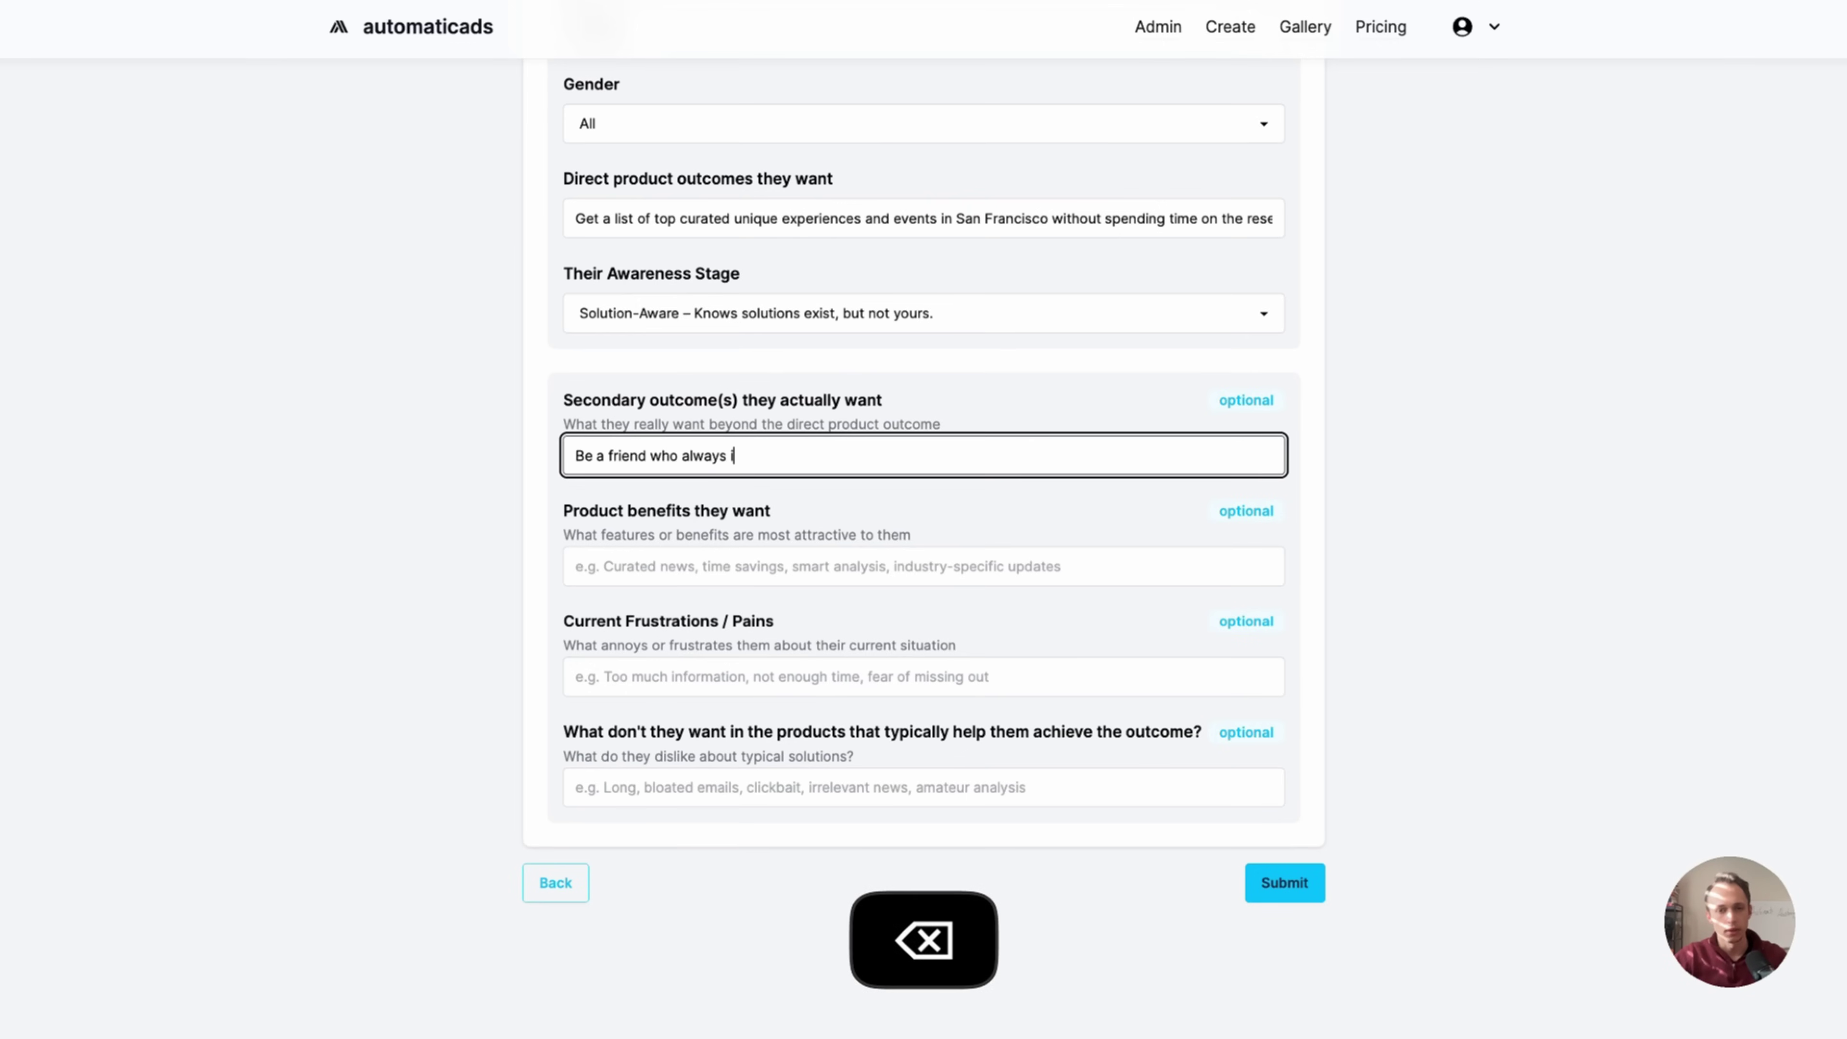
text(nows what's happening)
key(BackSpace)
text(; Don't feel letf)
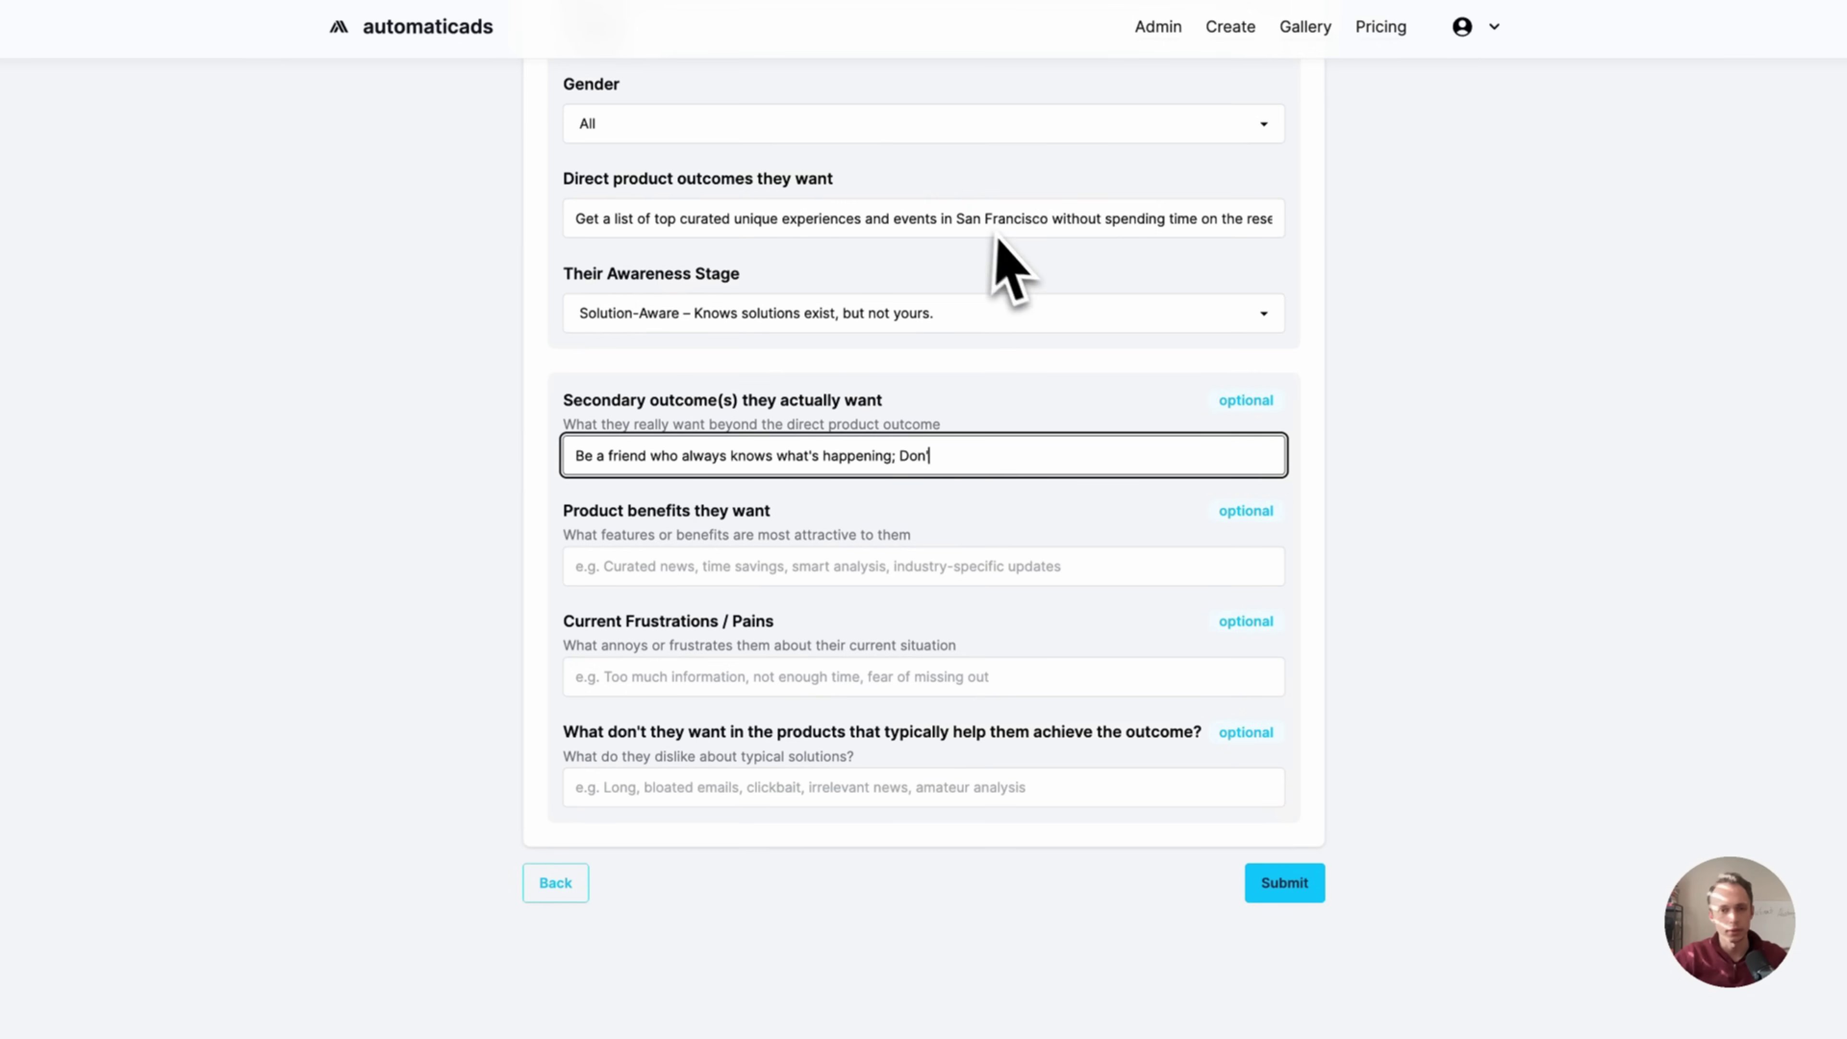
key(BackSpace)
key(BackSpace)
text(ft out; Never)
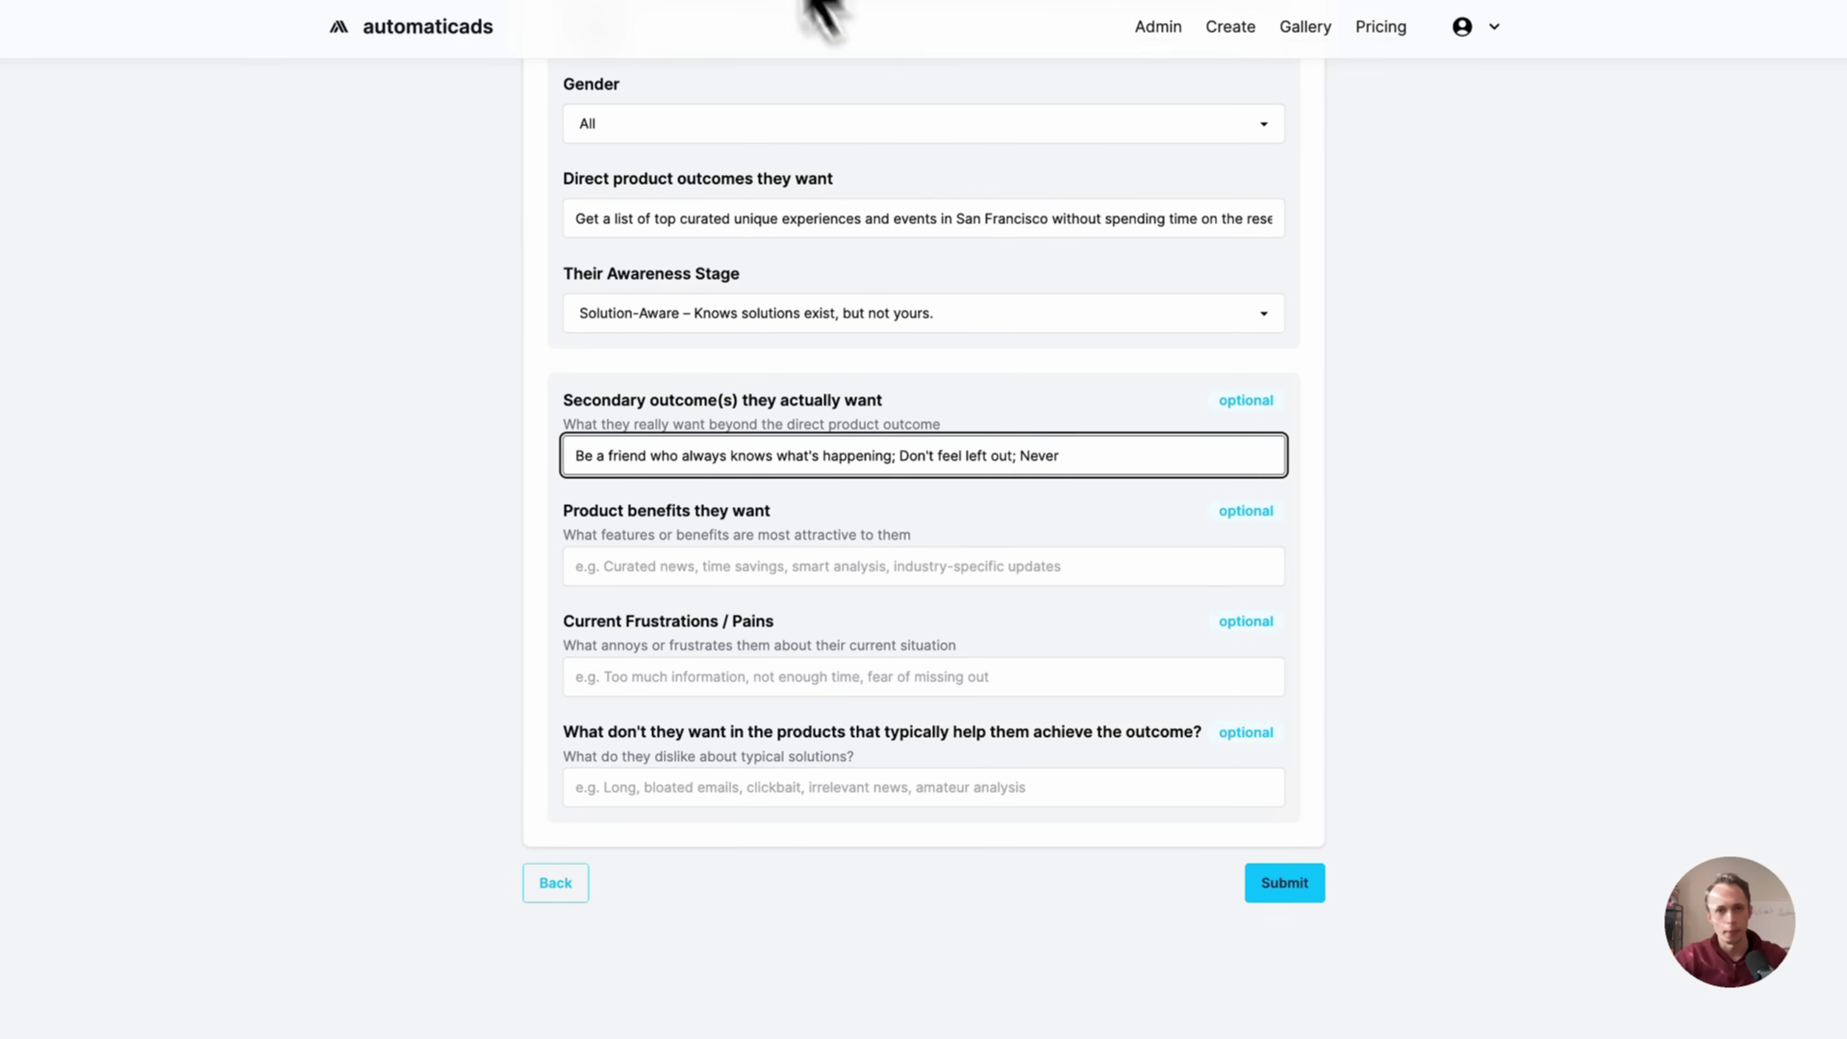
text( miss)
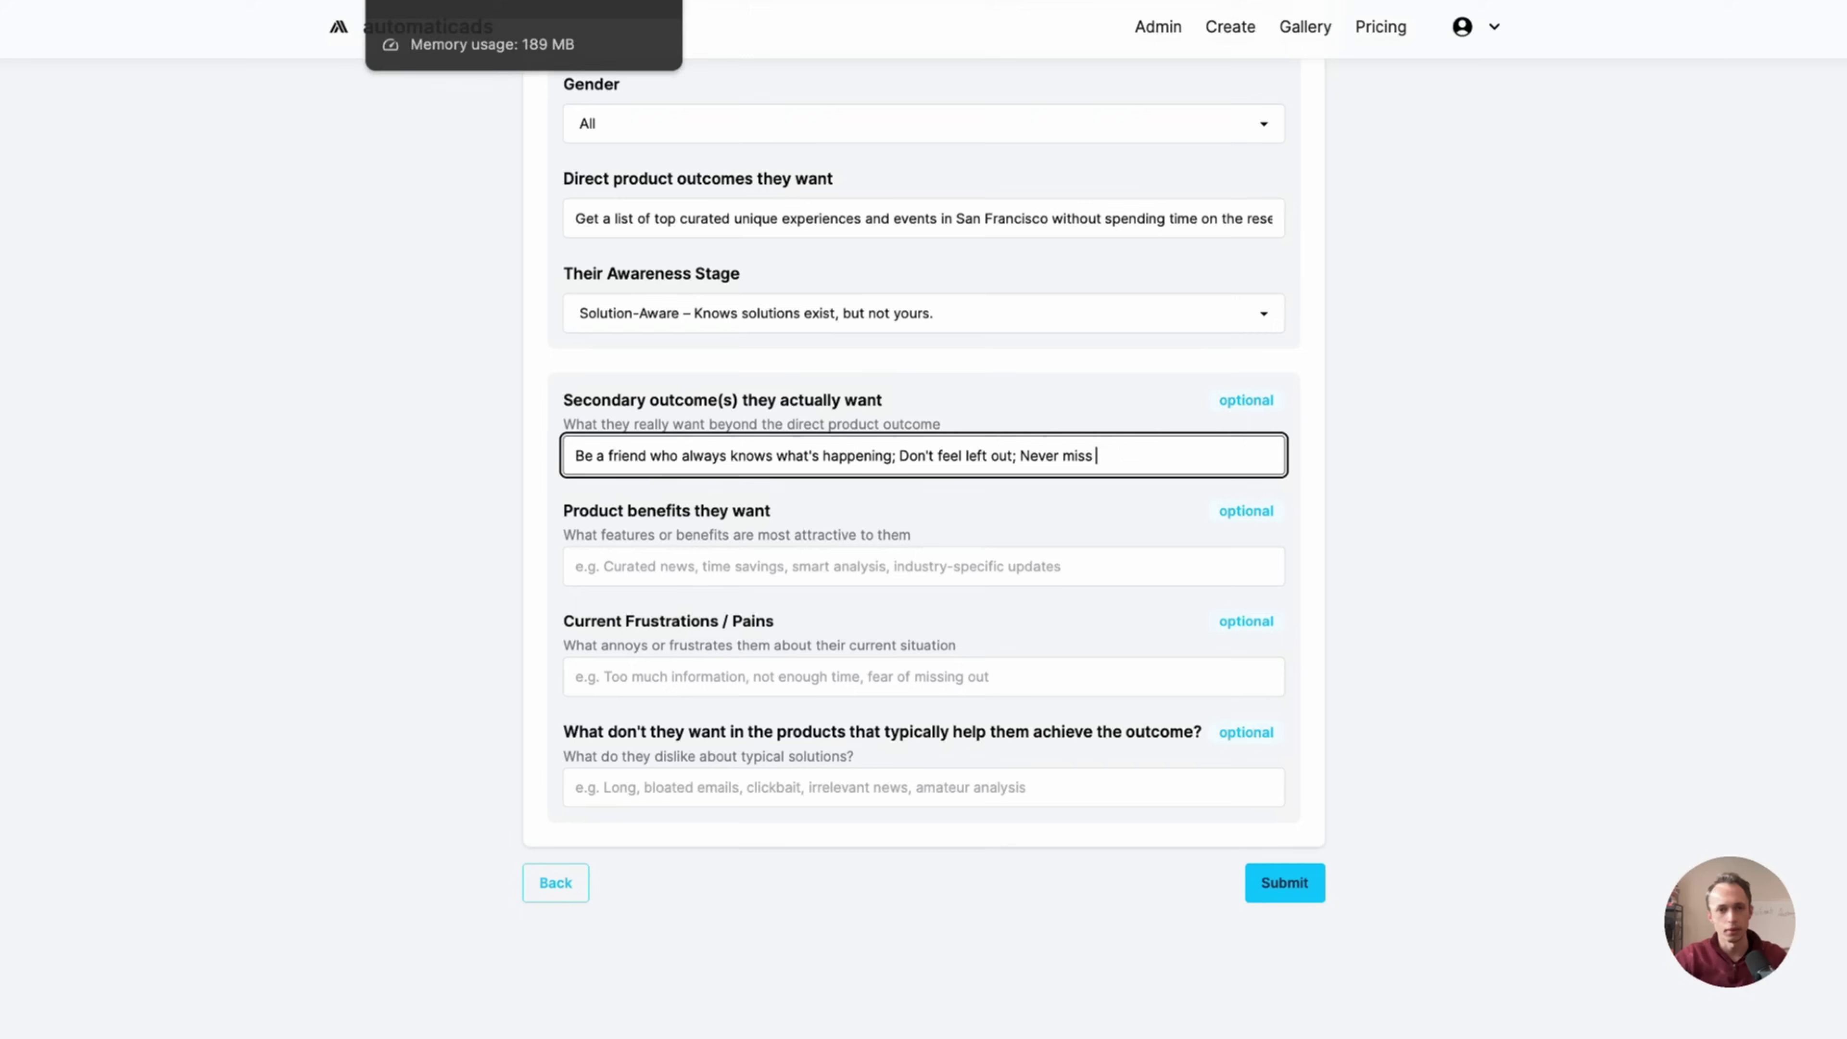
text(exc)
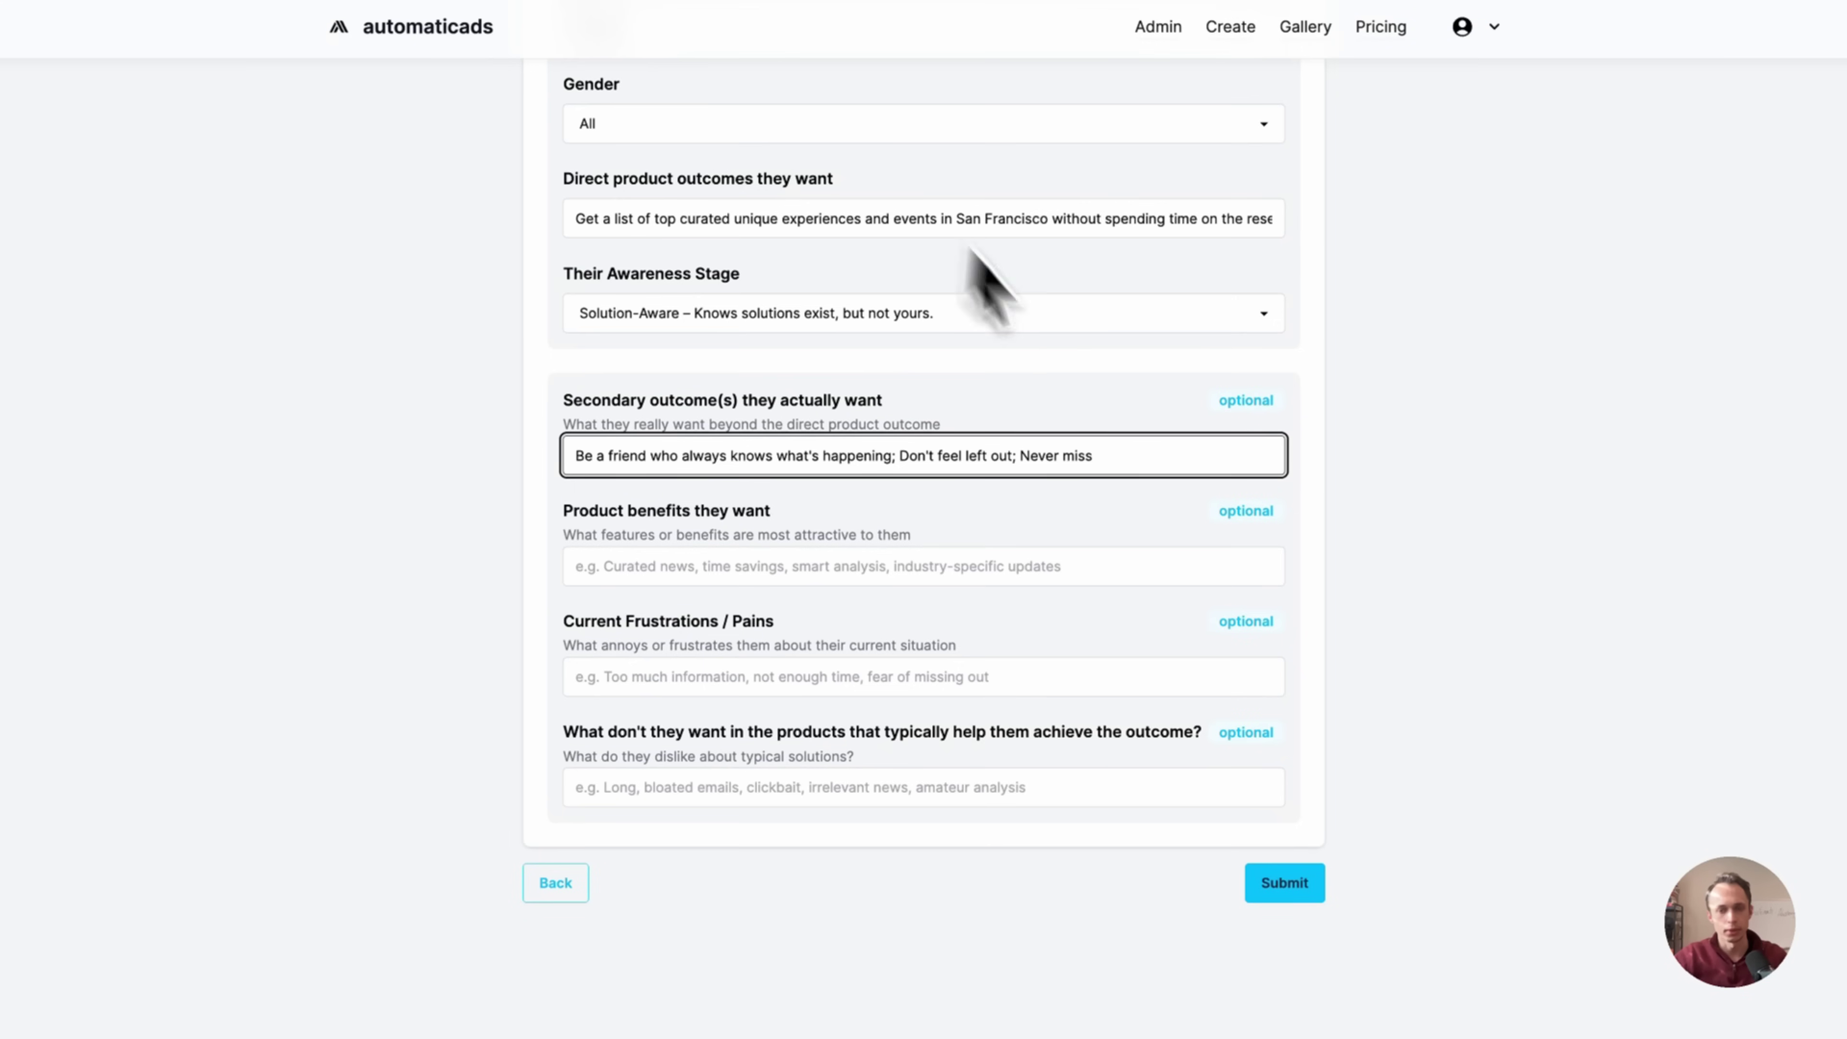
text(lusive opportu)
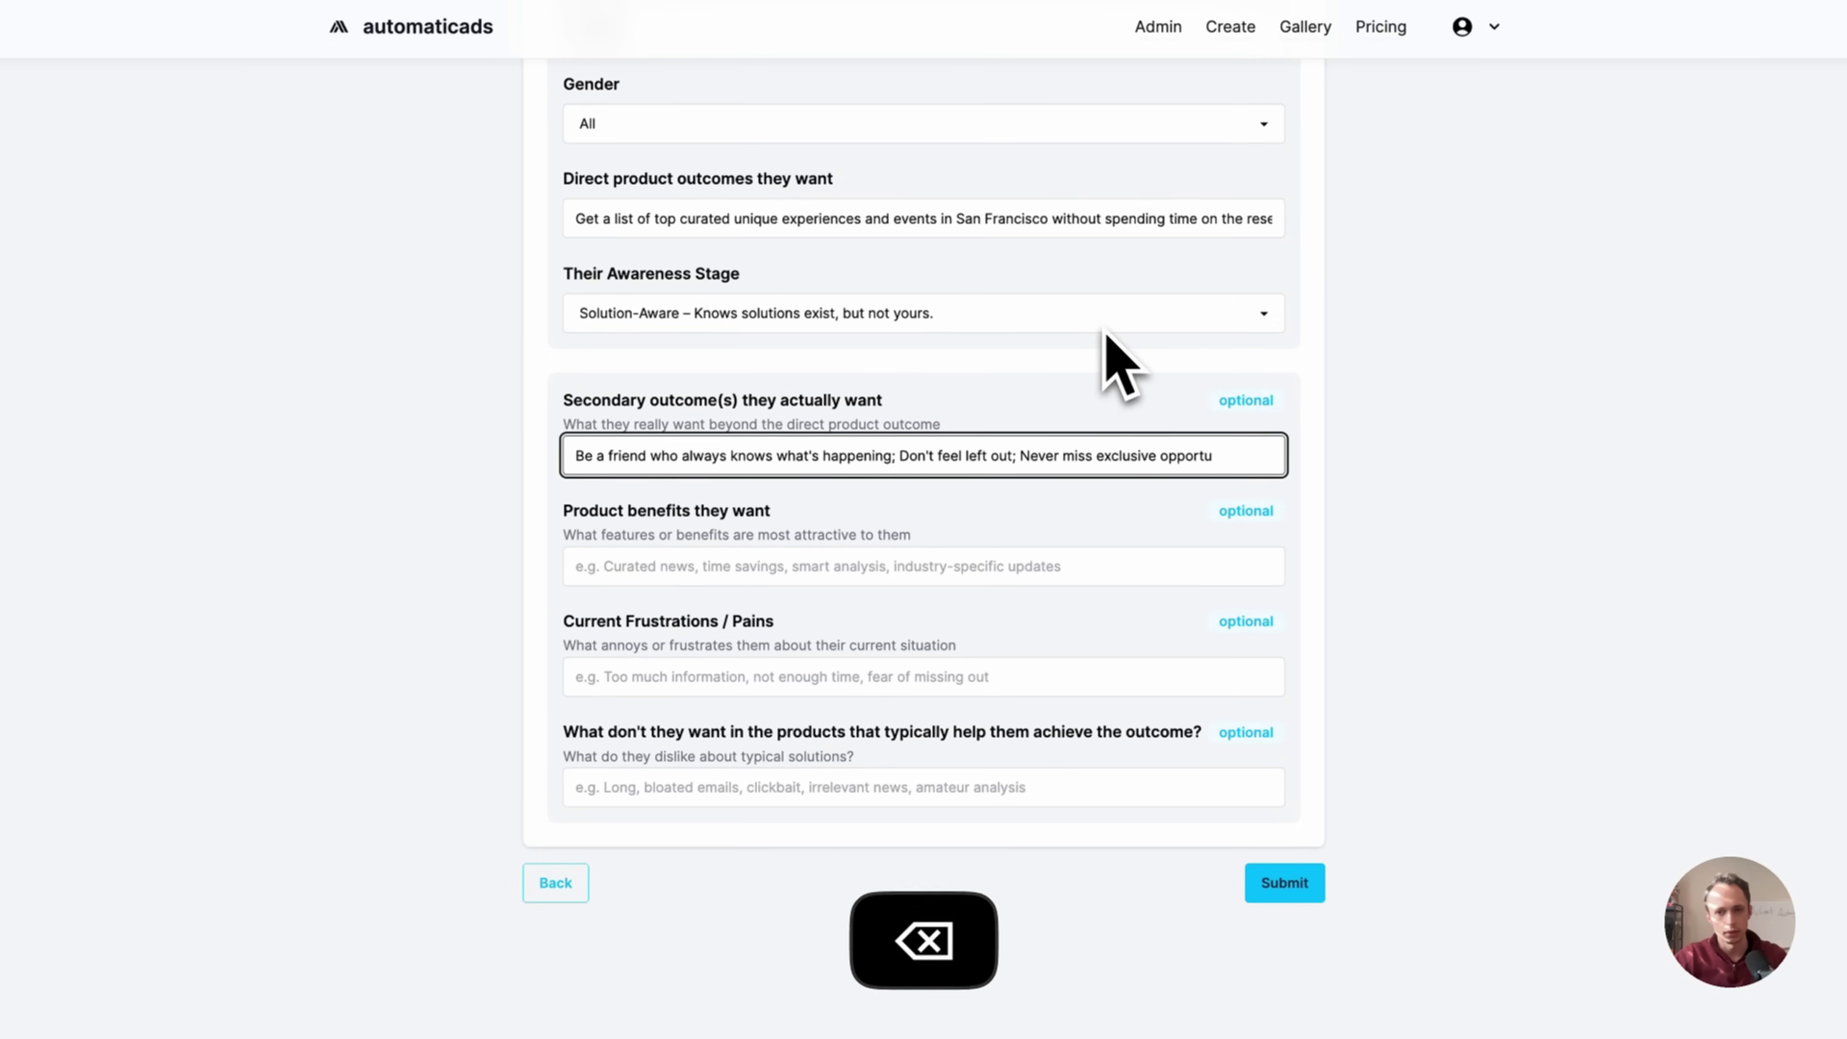
text(nities.)
- Review the audience form's filled-in fields, from the target audience identity through the optional section
scroll(938, 473, up, 5)
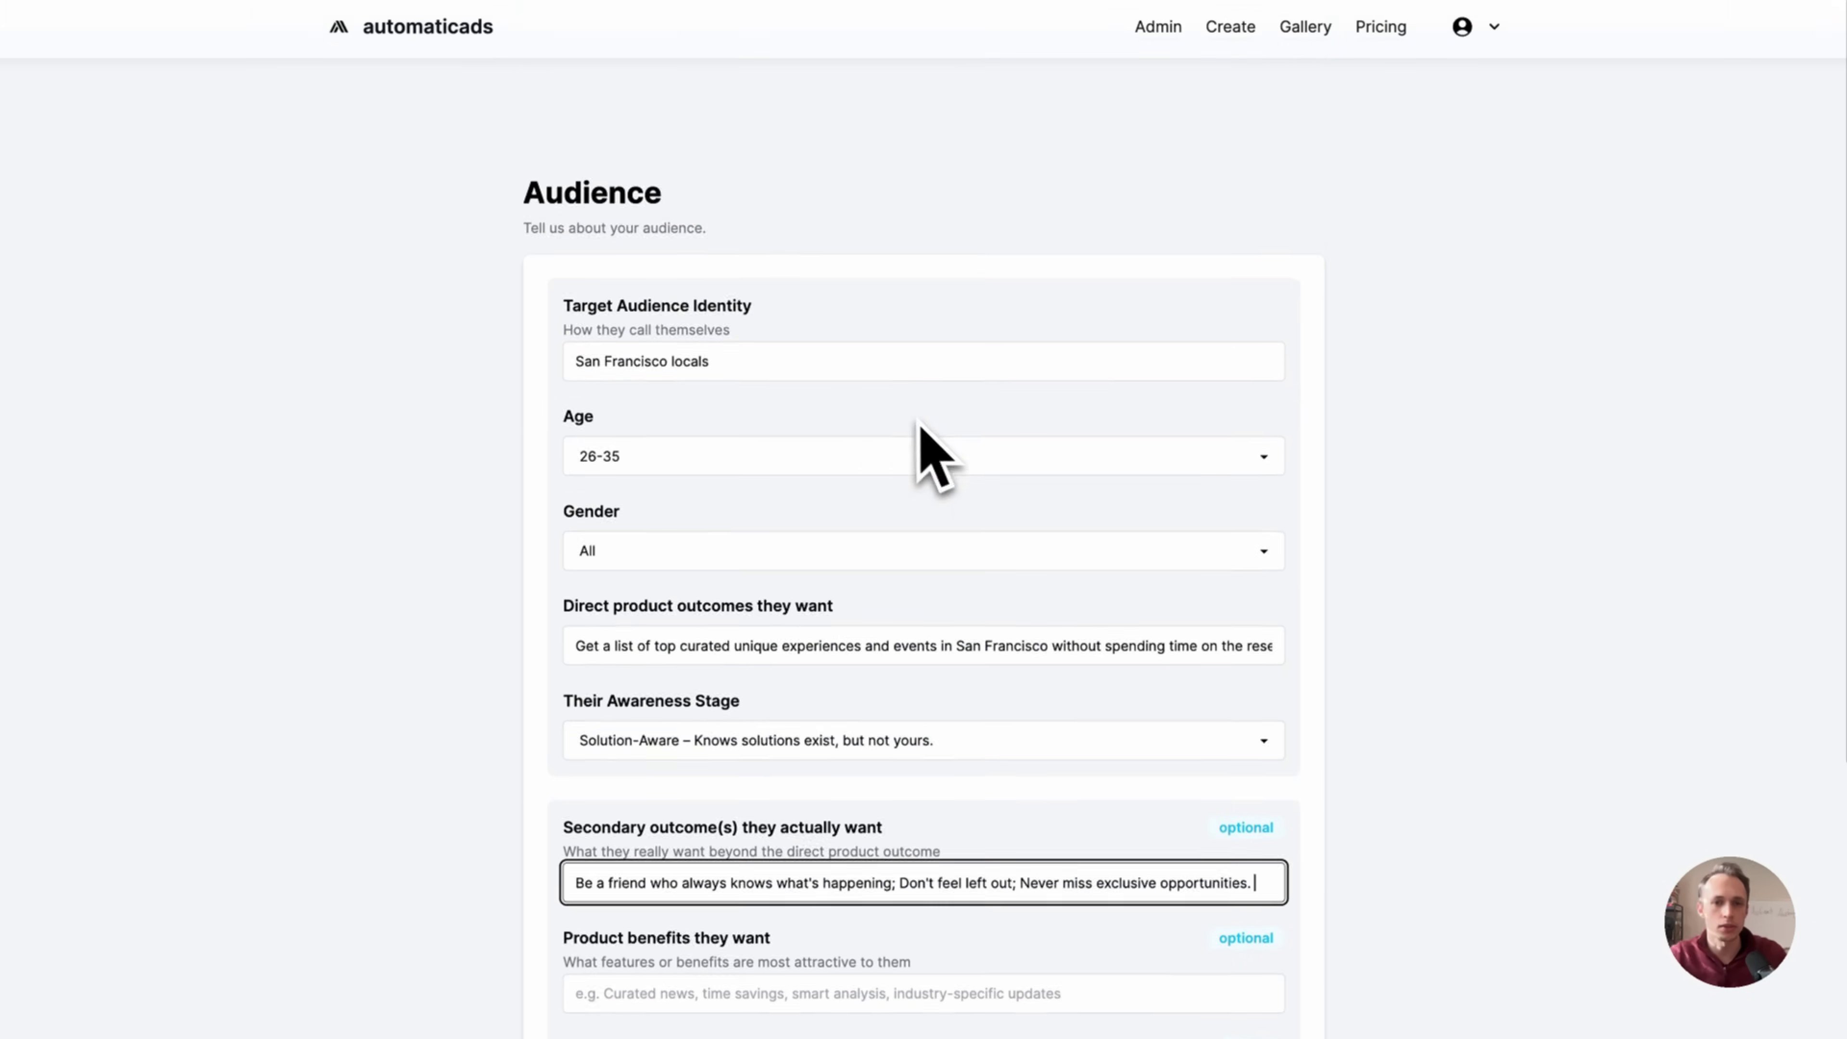
click(582, 313)
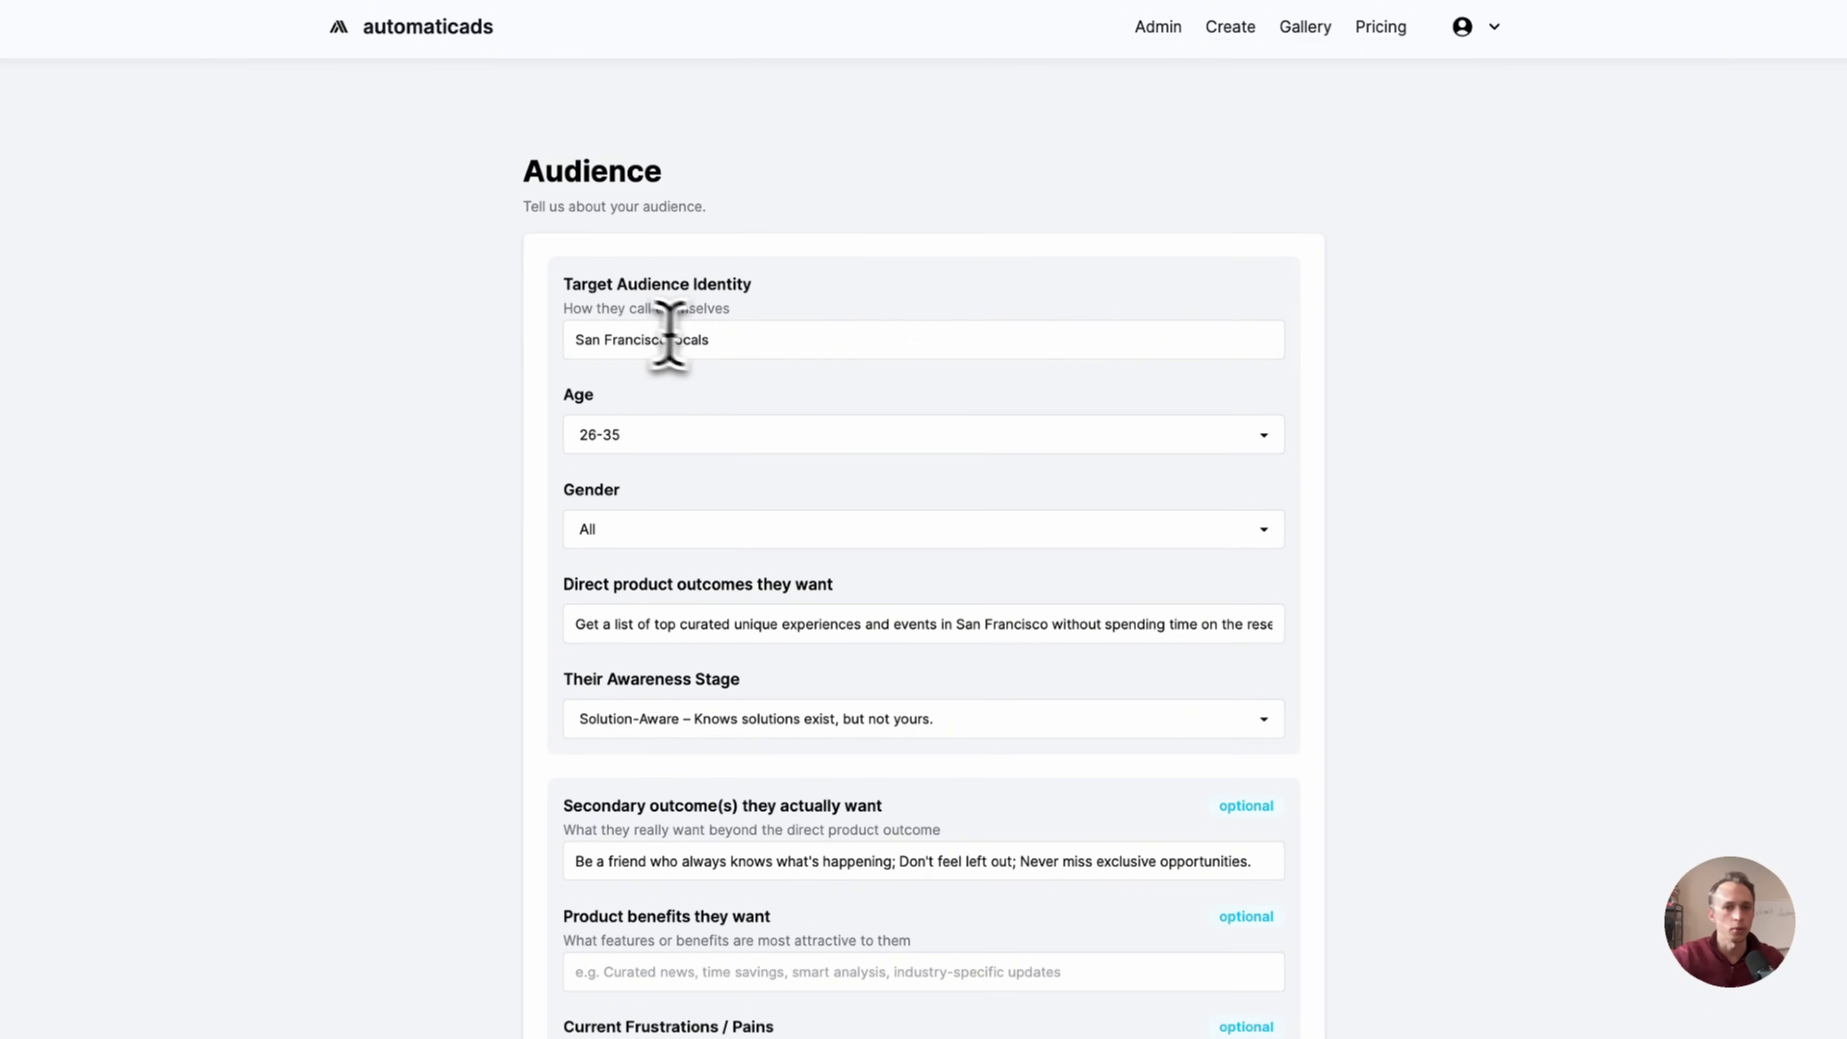
triple_click(680, 338)
scroll(655, 509, down, 5)
scroll(772, 330, up, 5)
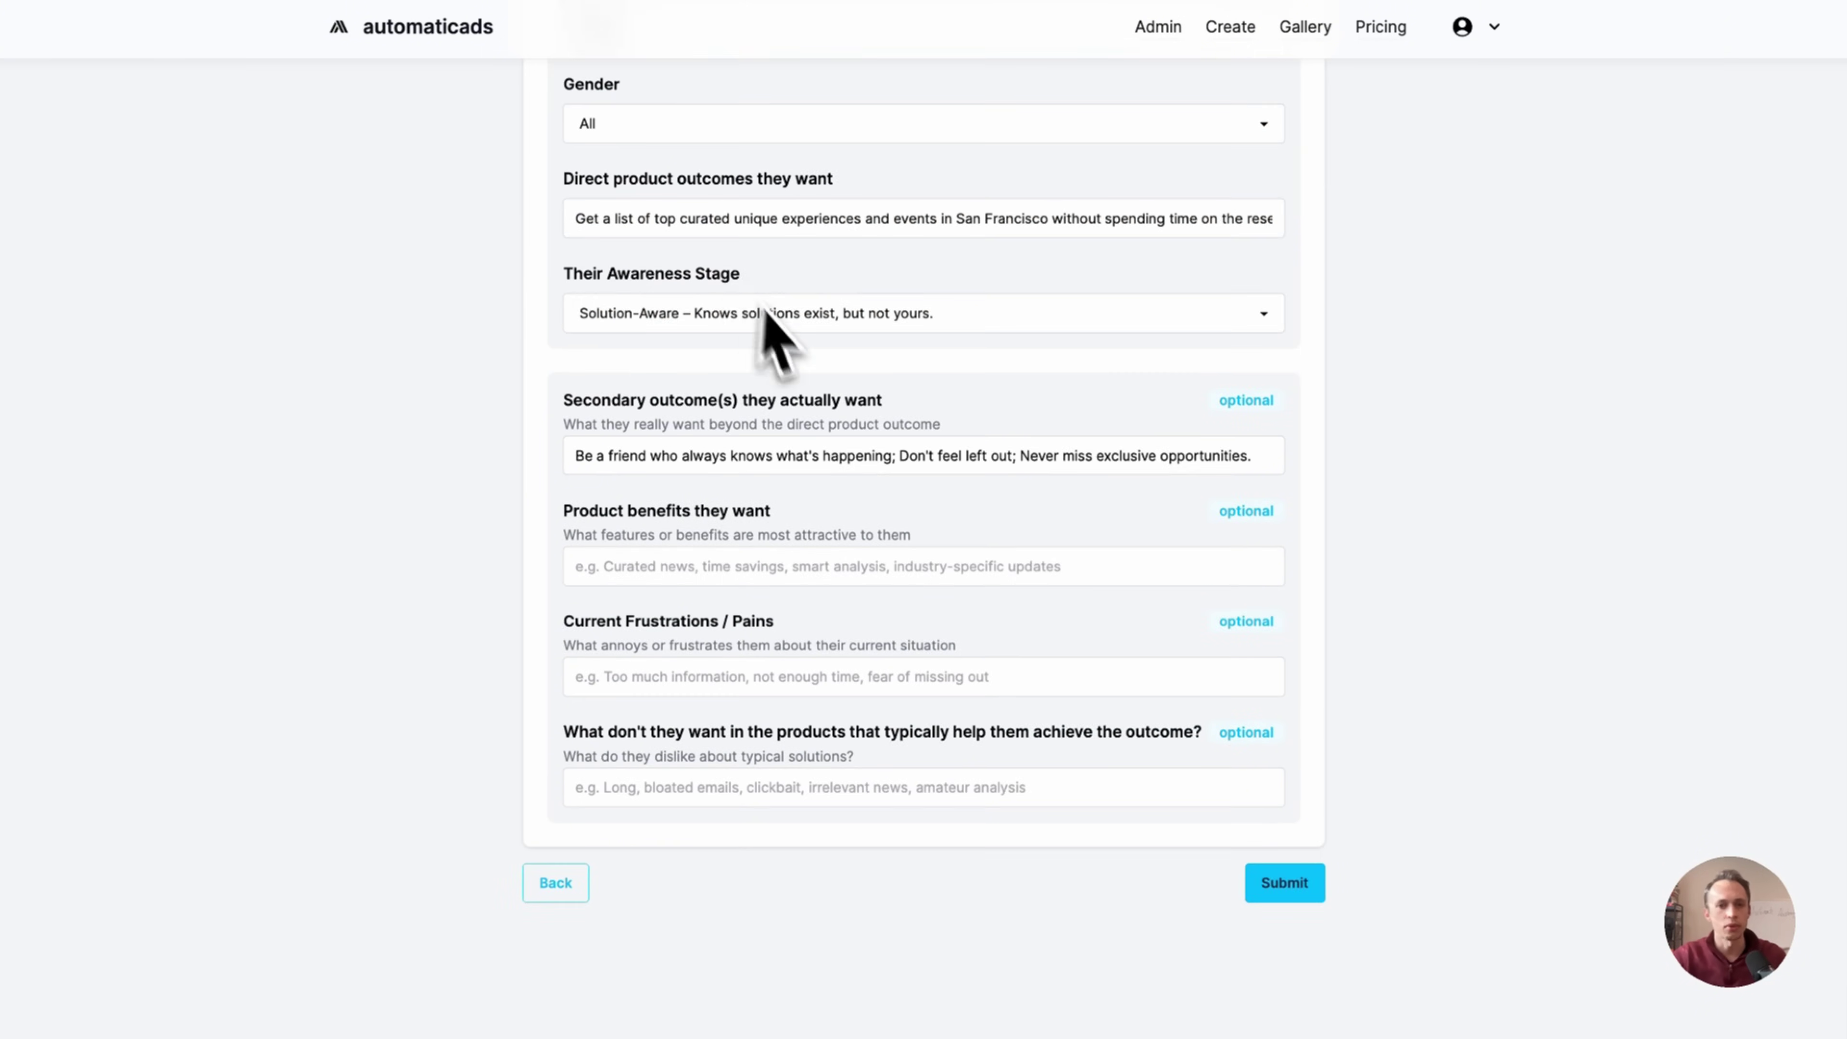
- Consult ChatGPT's customer persona and copy its product benefit "Feeling like an insider" into the audience's secondary outcomes
scroll(640, 672, down, 3)
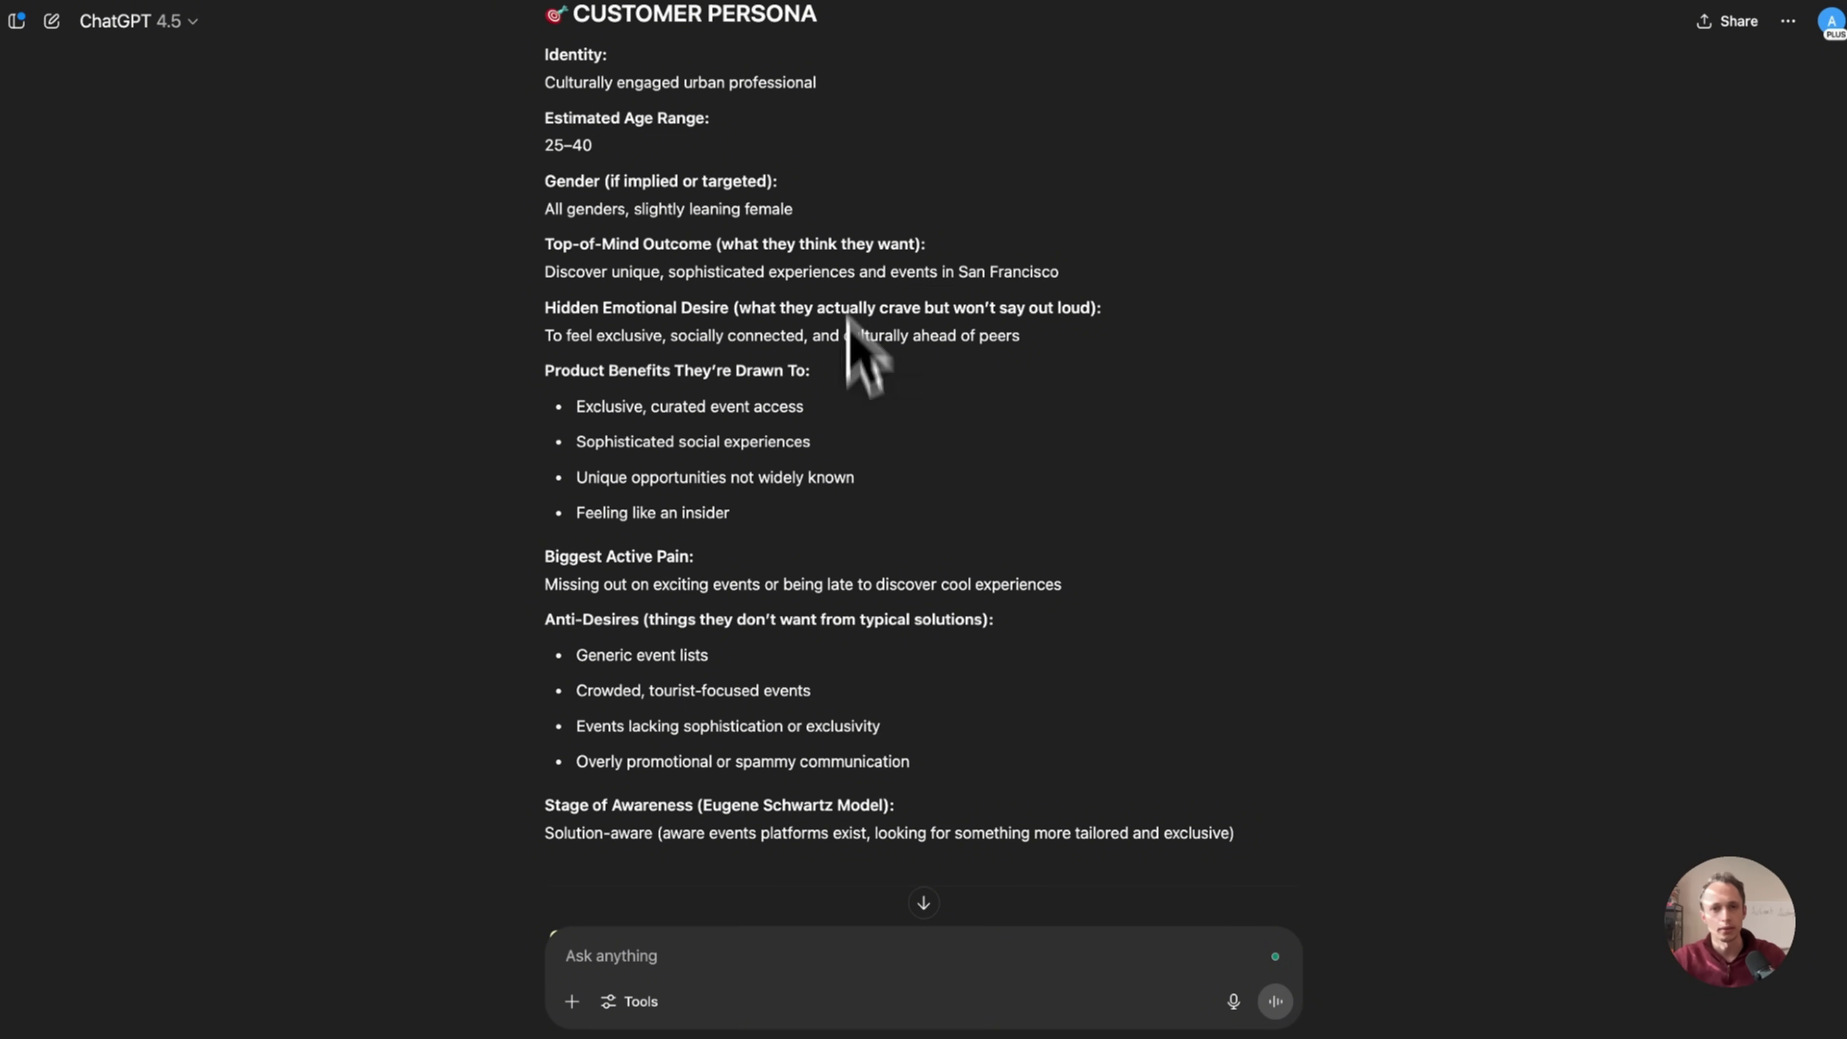
key(super+Tab)
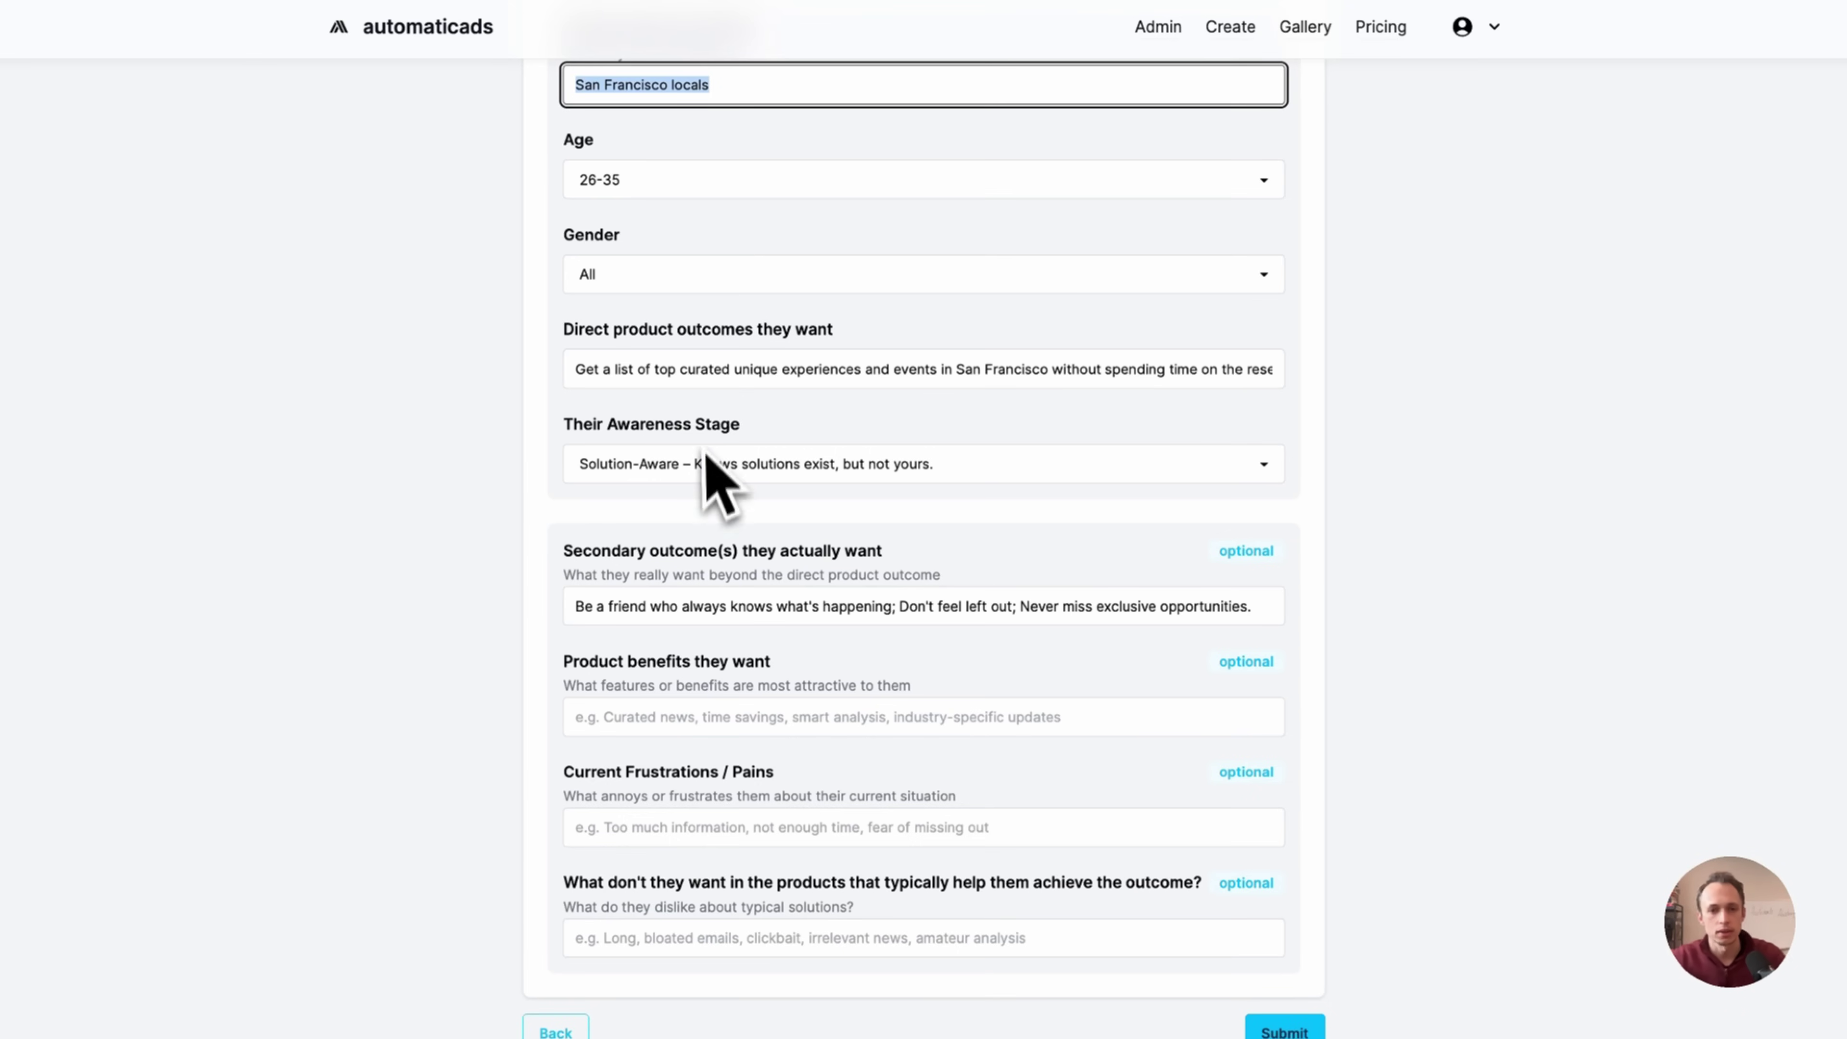
click(709, 465)
click(776, 331)
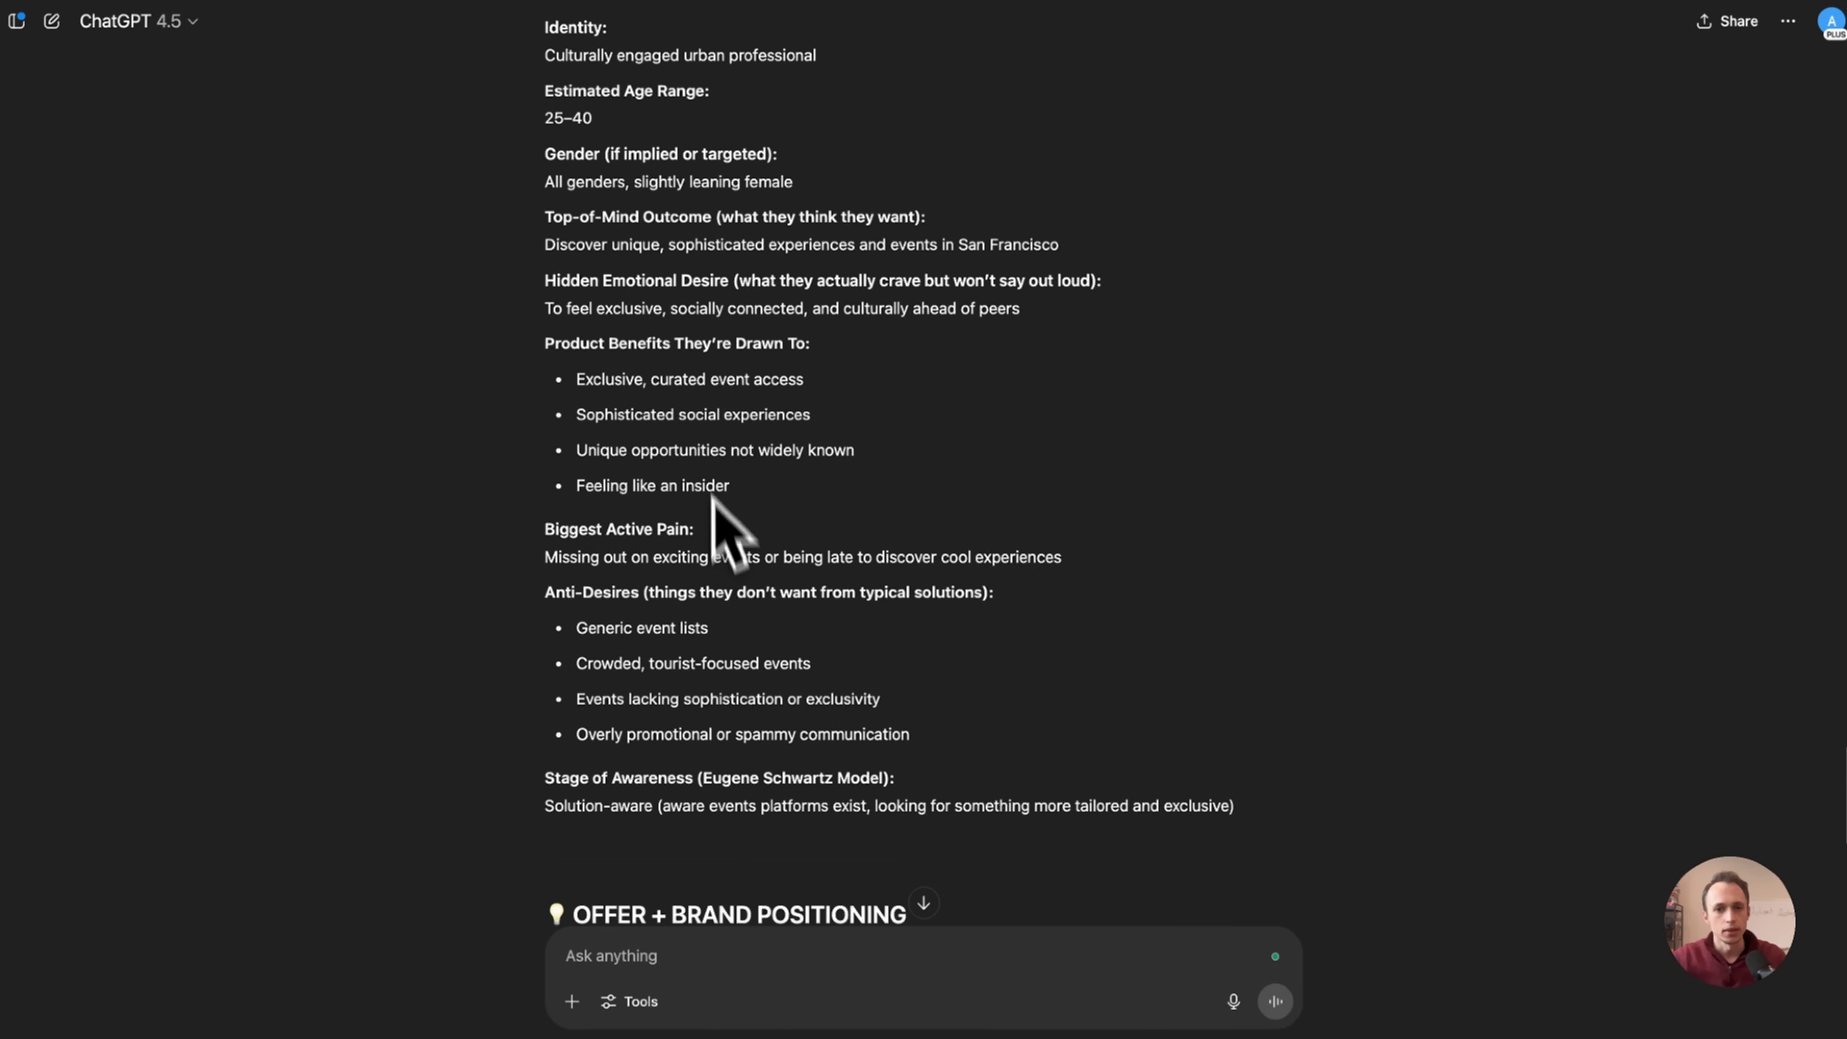
triple_click(702, 466)
key(super+c)
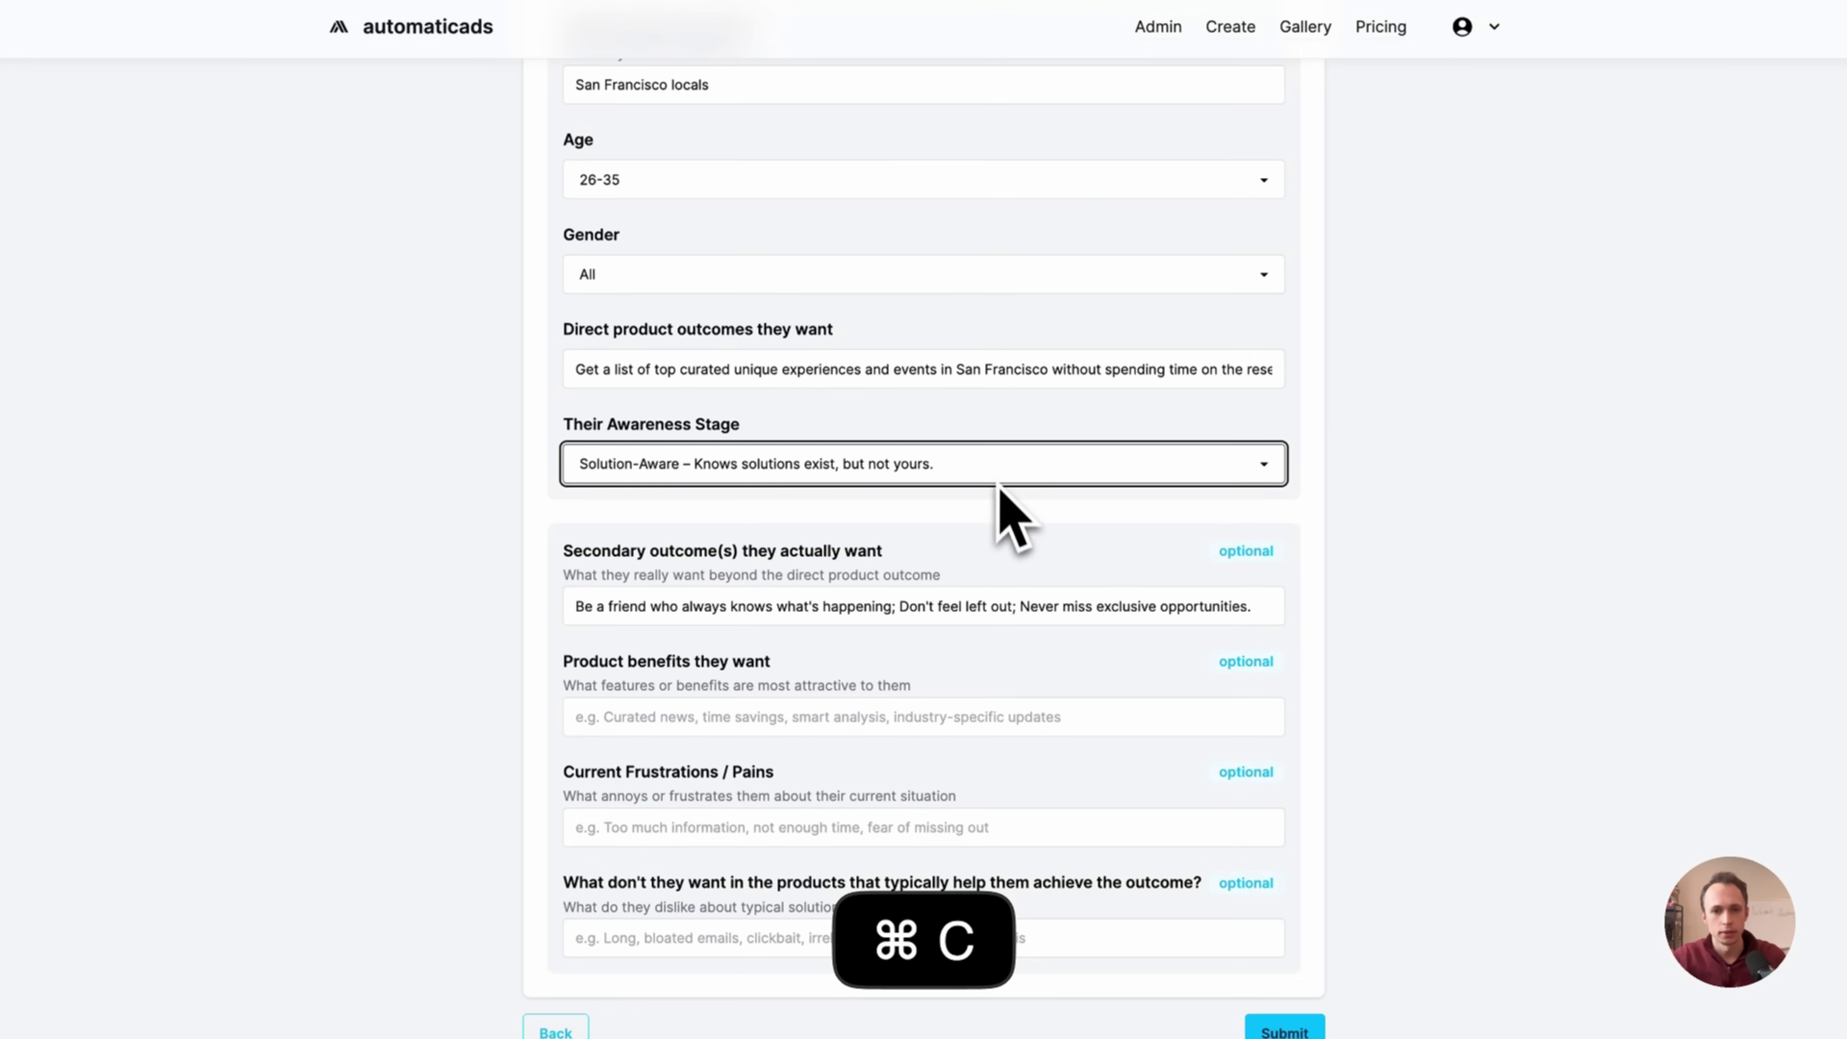
click(993, 481)
click(1134, 630)
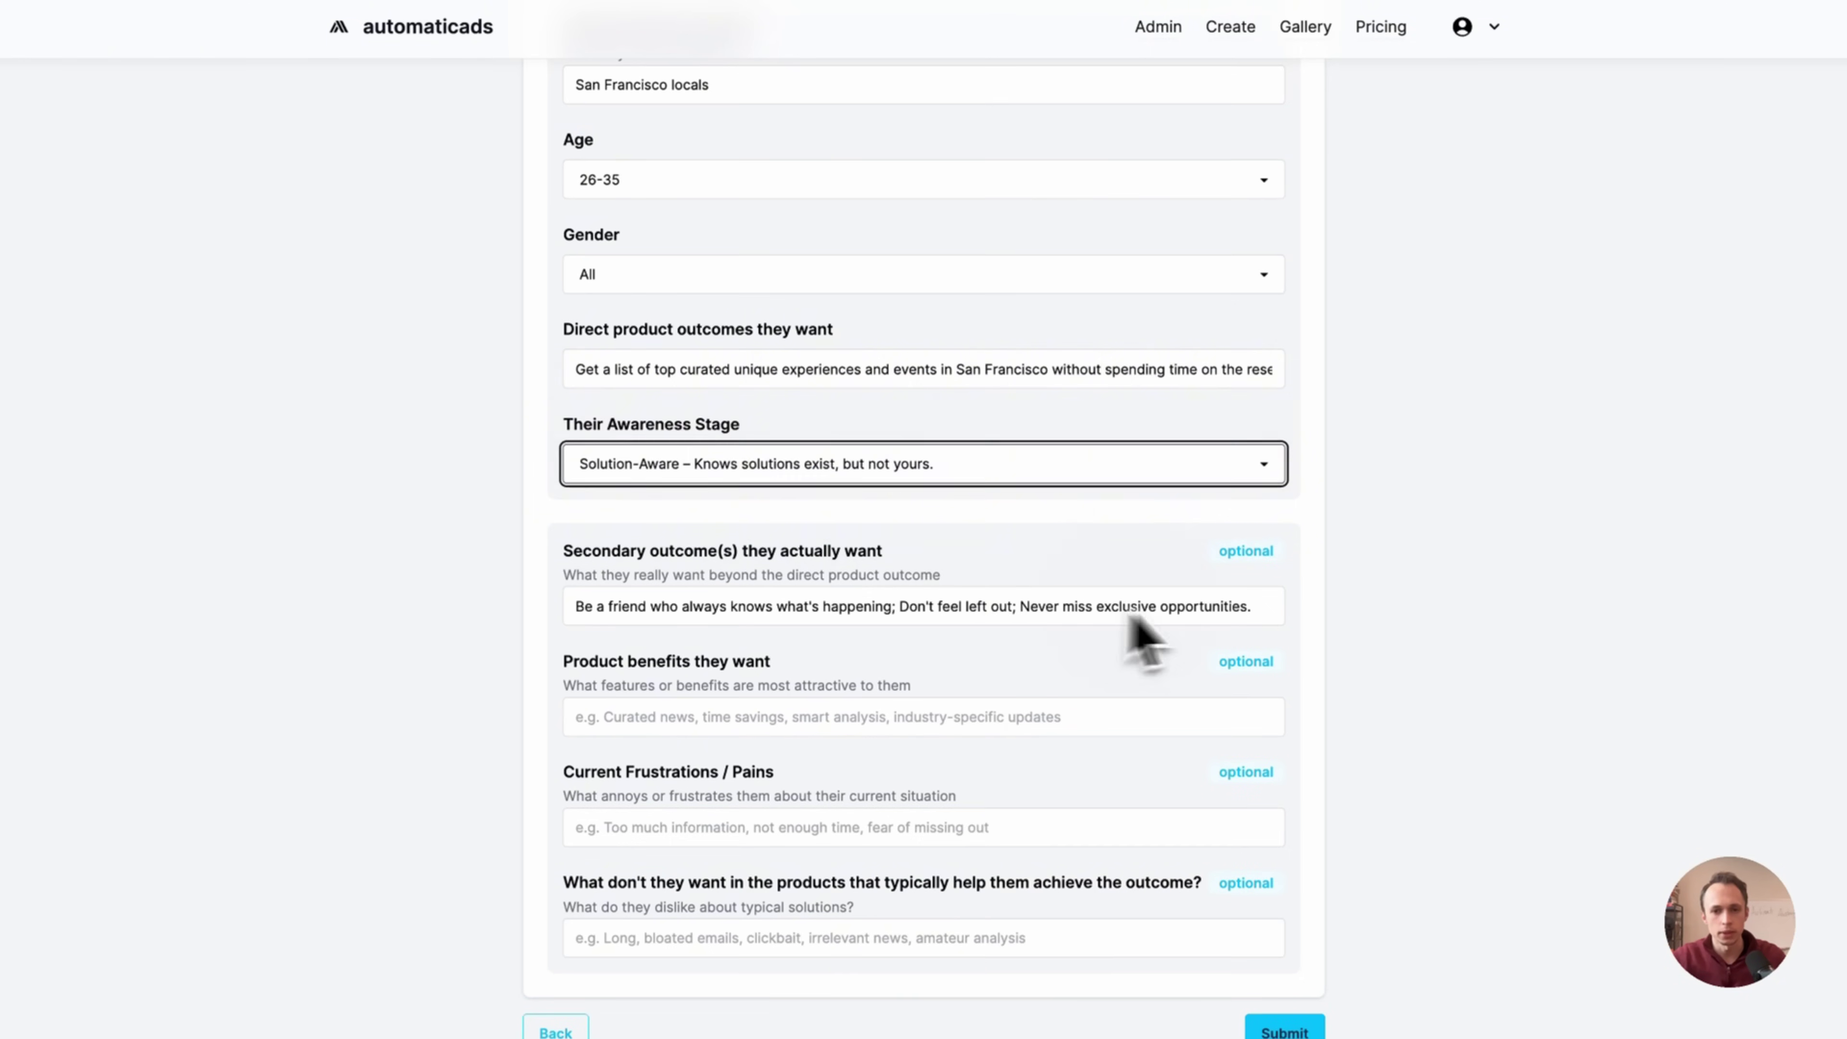
click(1166, 590)
key(super+v)
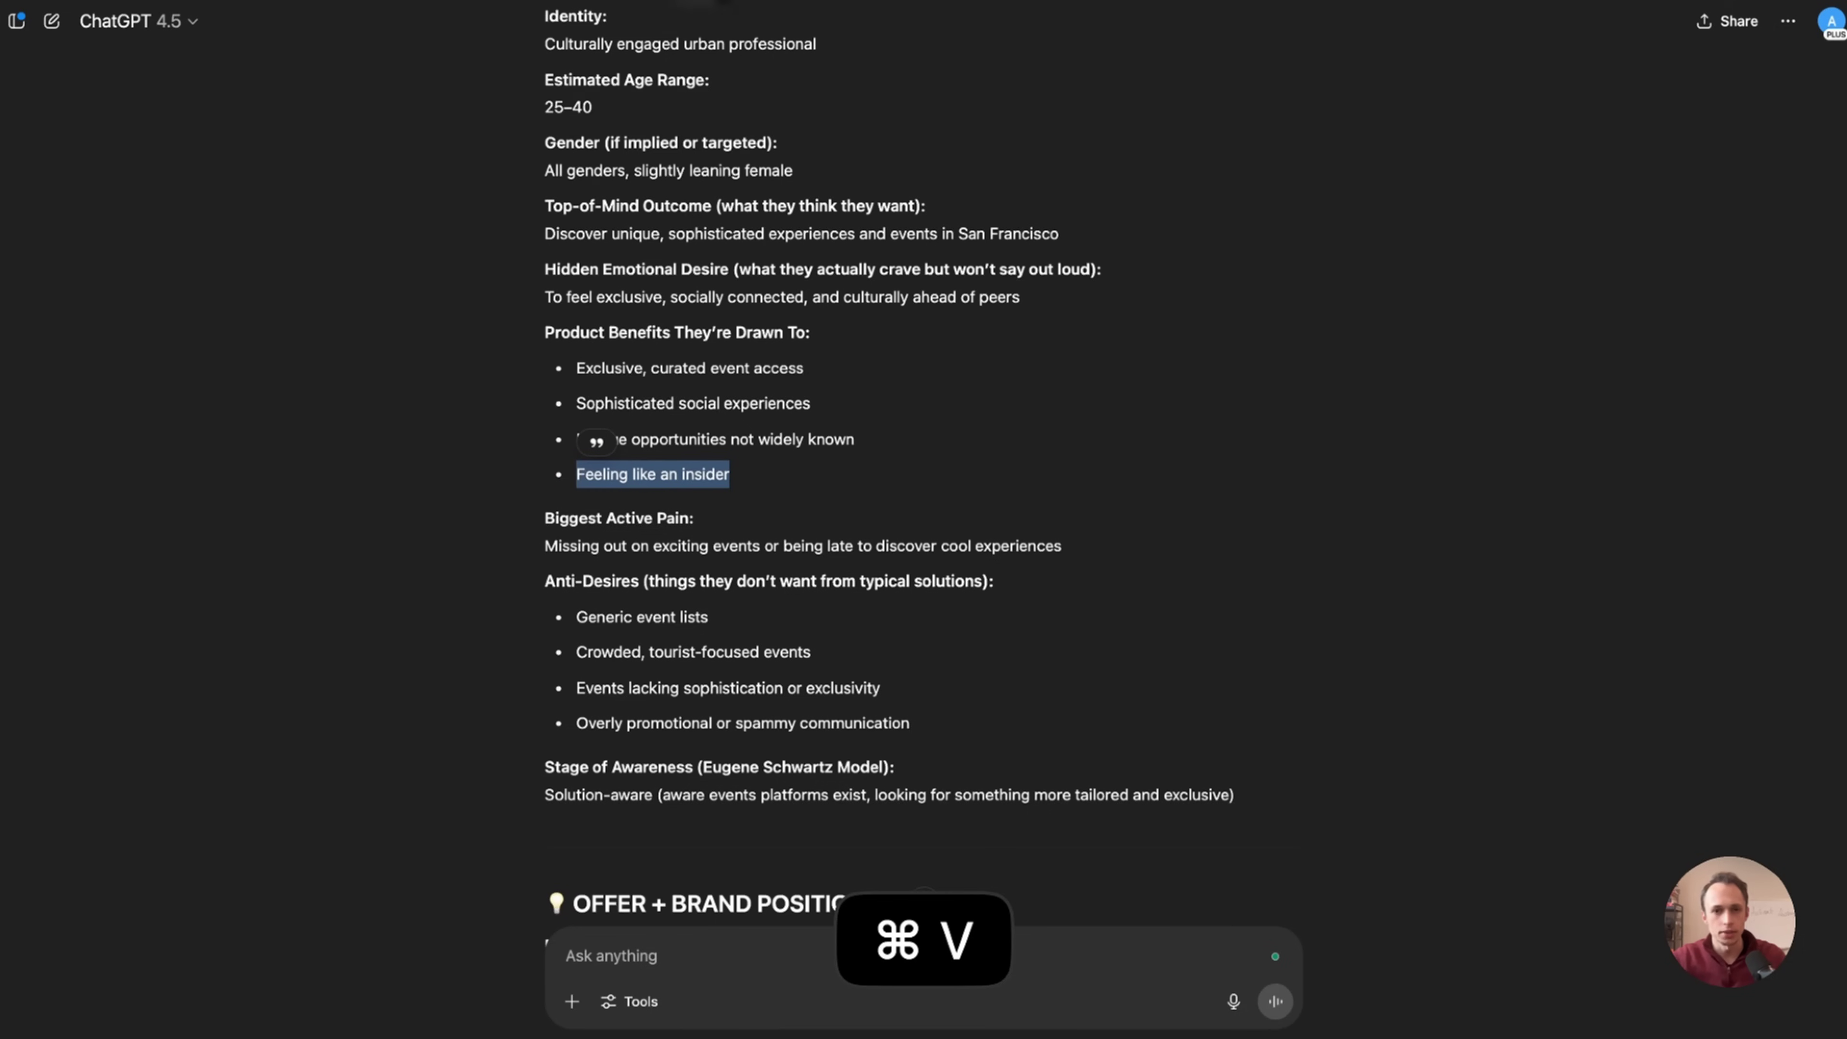
- Copy all four product benefits from ChatGPT's customer persona into the audience's product benefits
drag(556, 363, 872, 510)
key(super+c)
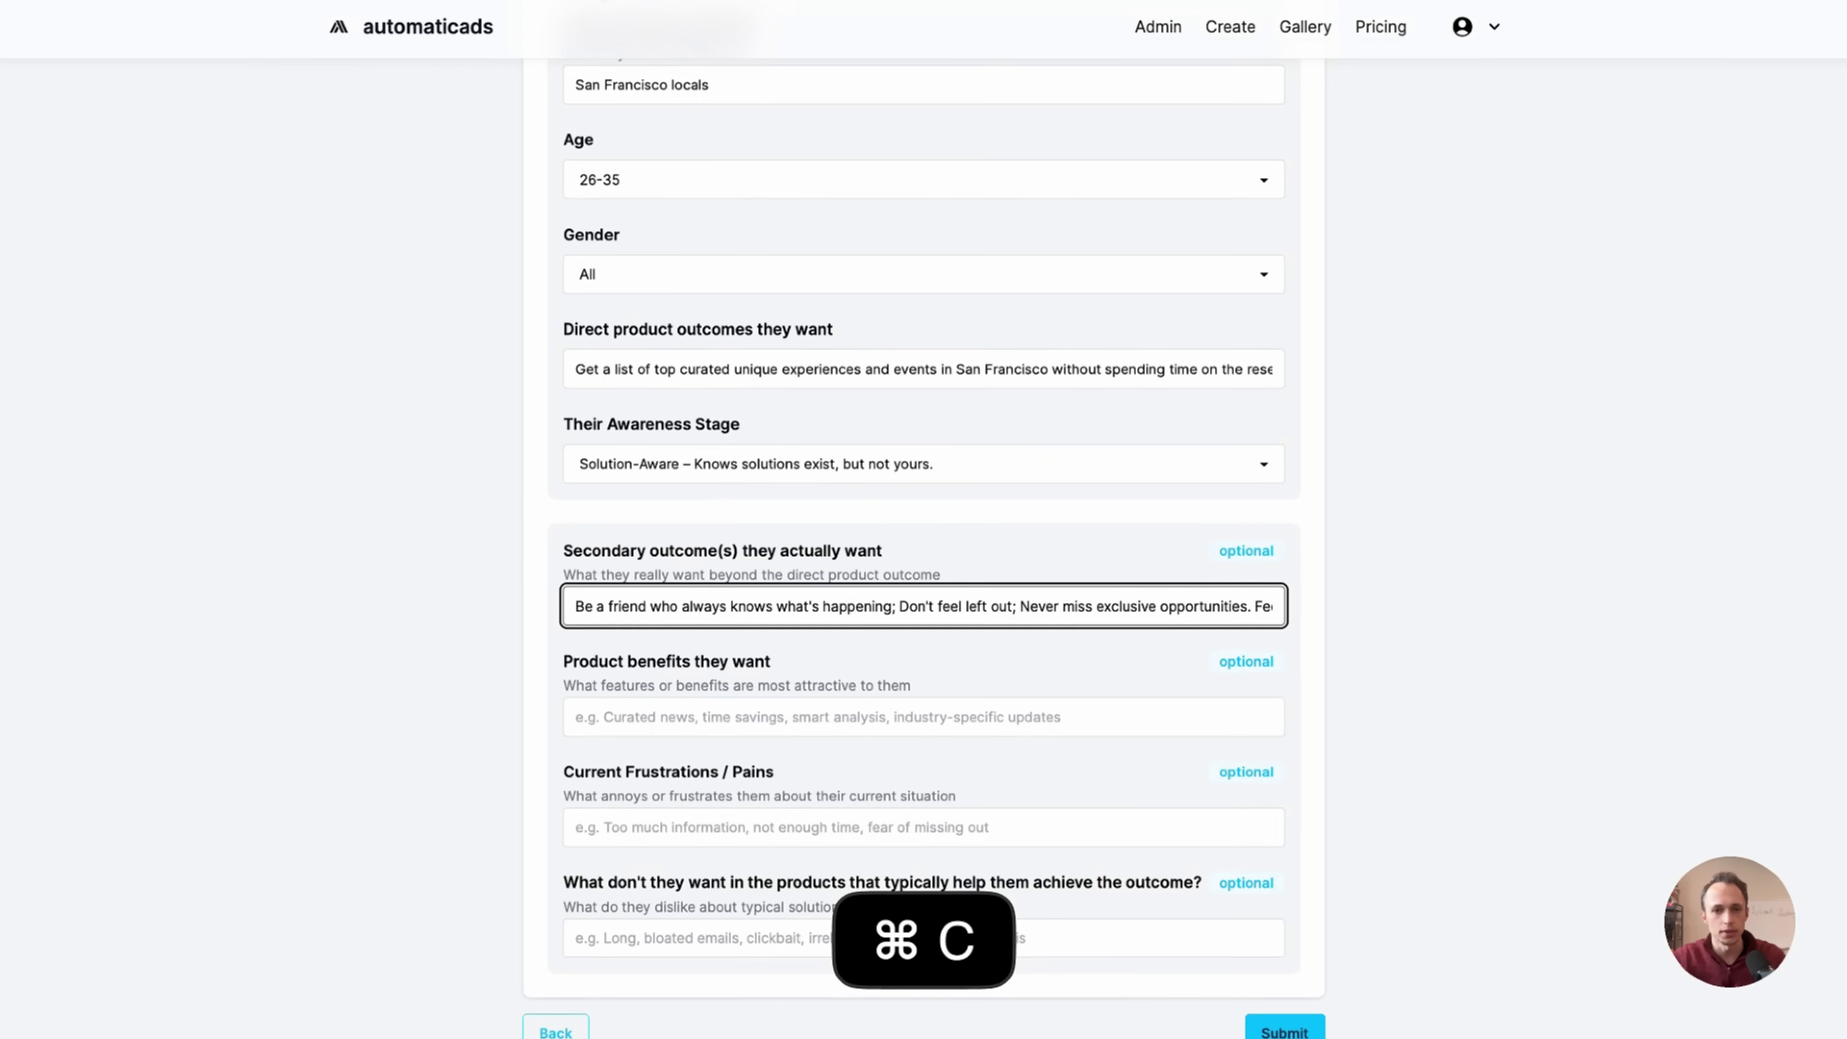
click(784, 717)
key(super+v)
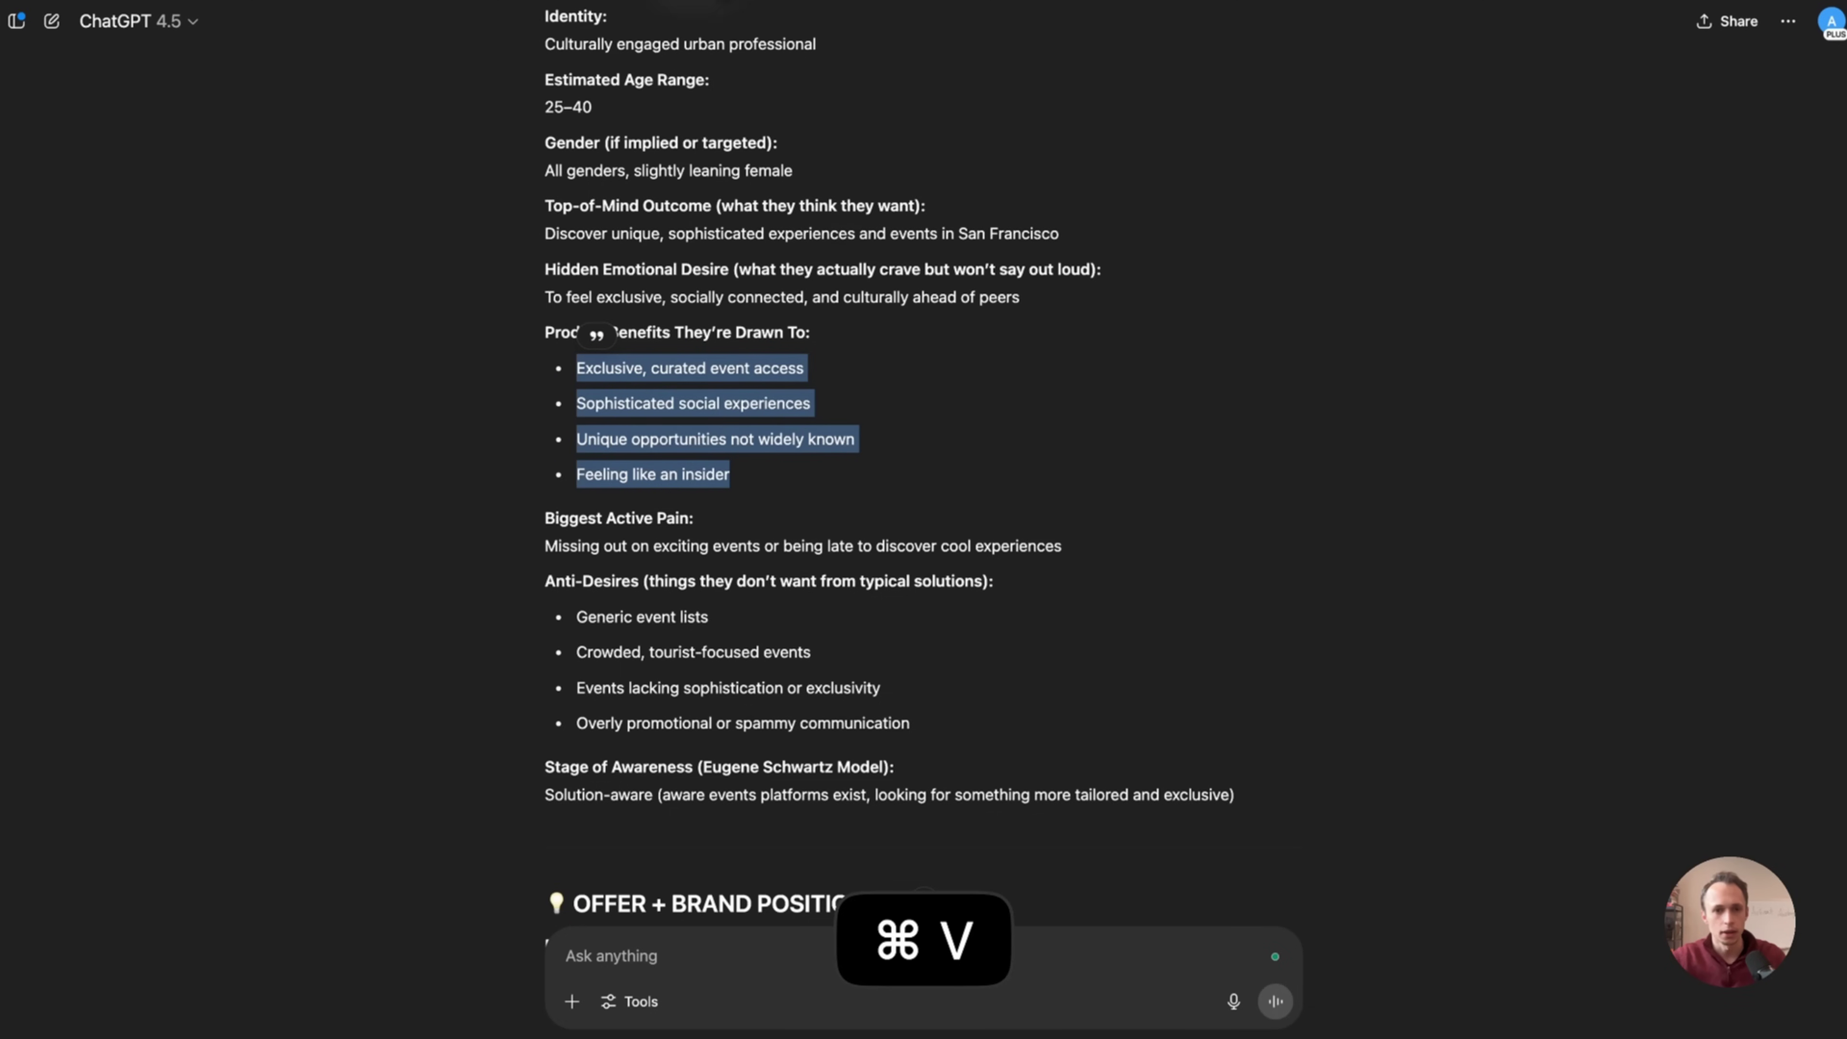
- Copy the persona's four anti-desires into the audience's current frustrations and append a low-quality complaint
drag(556, 612, 978, 771)
key(super+c)
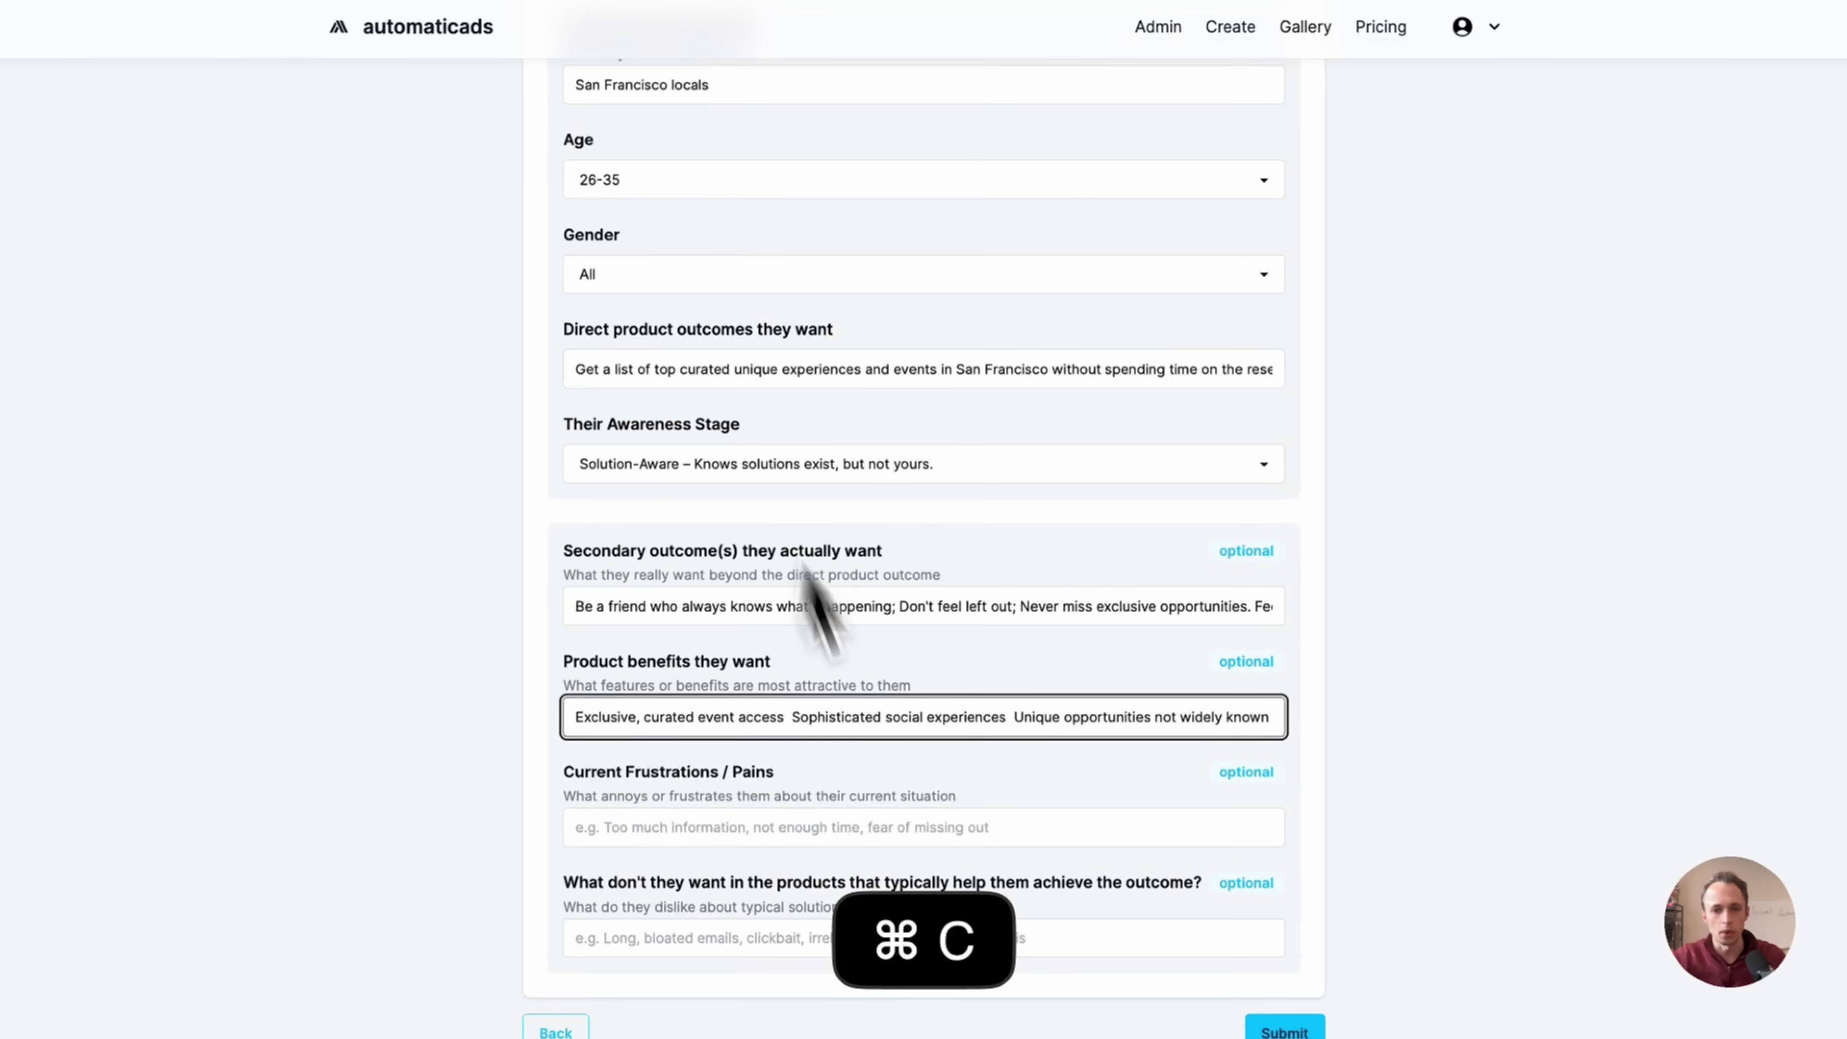
click(899, 825)
key(super+v)
key(BackSpace)
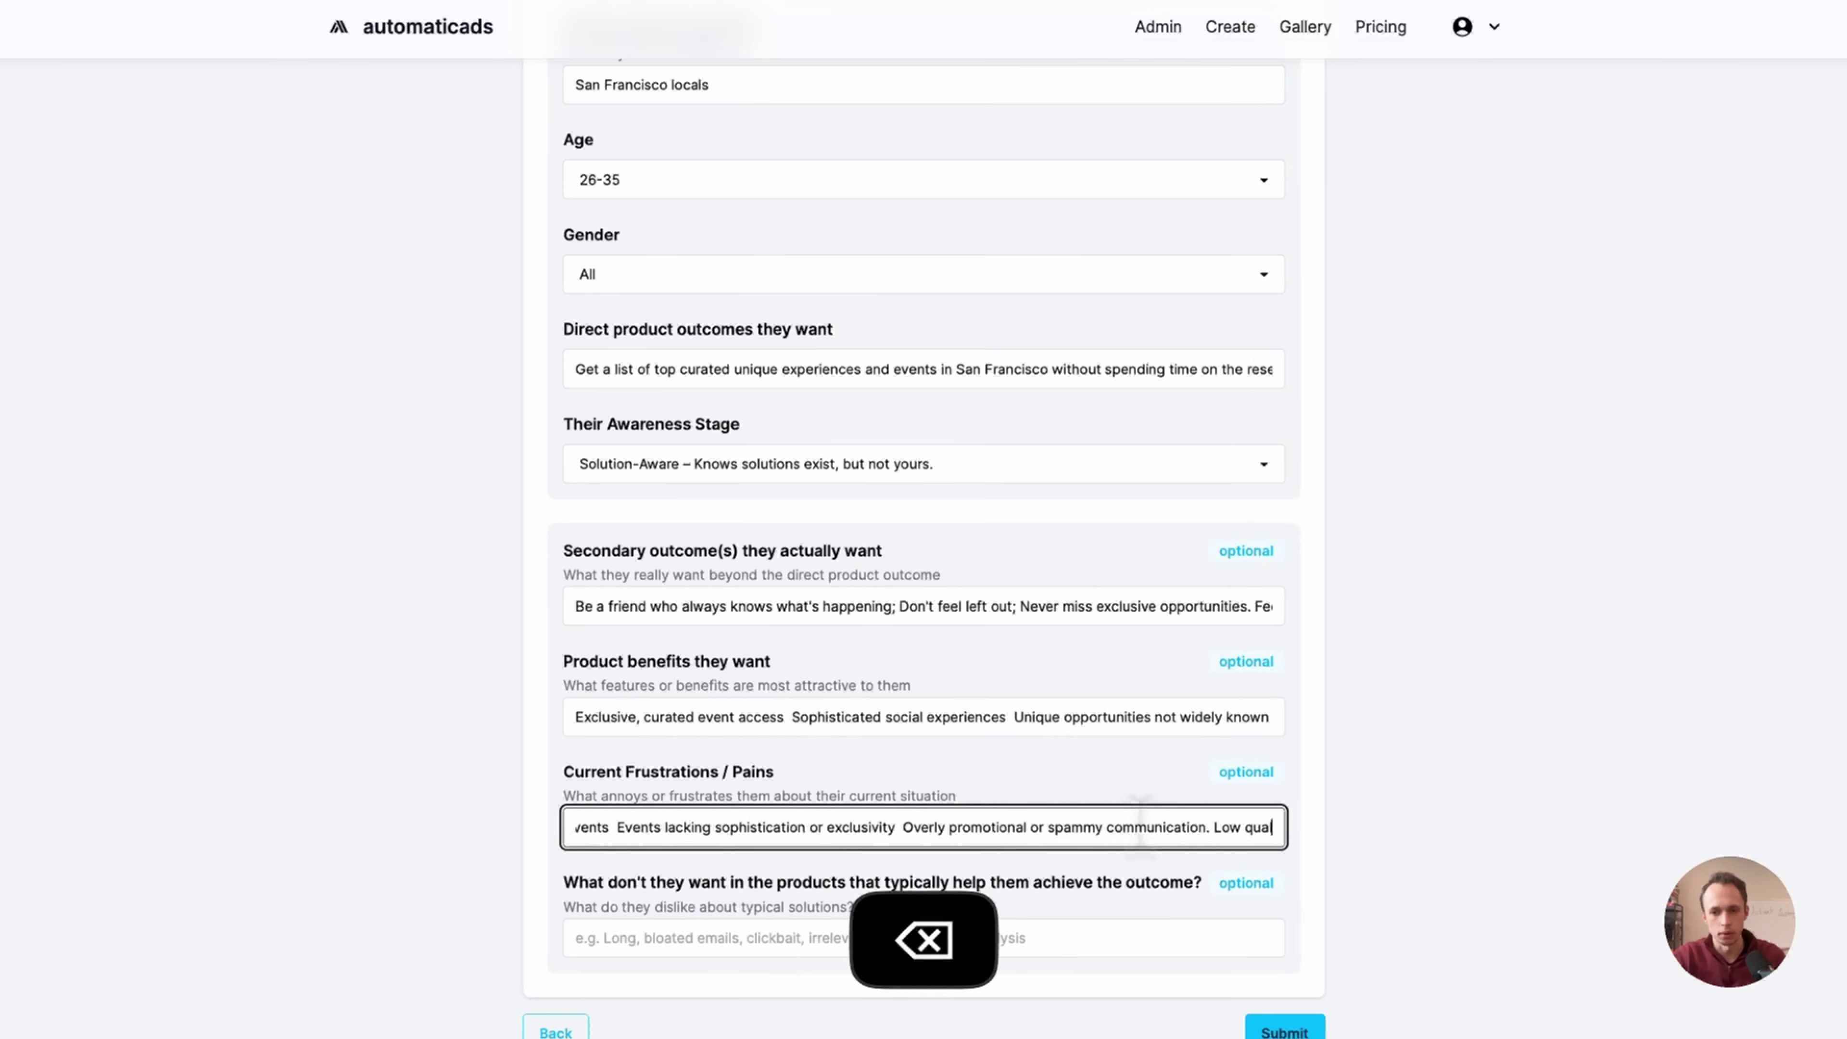
- Enter "Don't want to spend time on researching what to do. Don't want to waste time on low-quality events." as the product dislikes and submit the audience
scroll(863, 666, down, 1)
scroll(863, 665, down, 2)
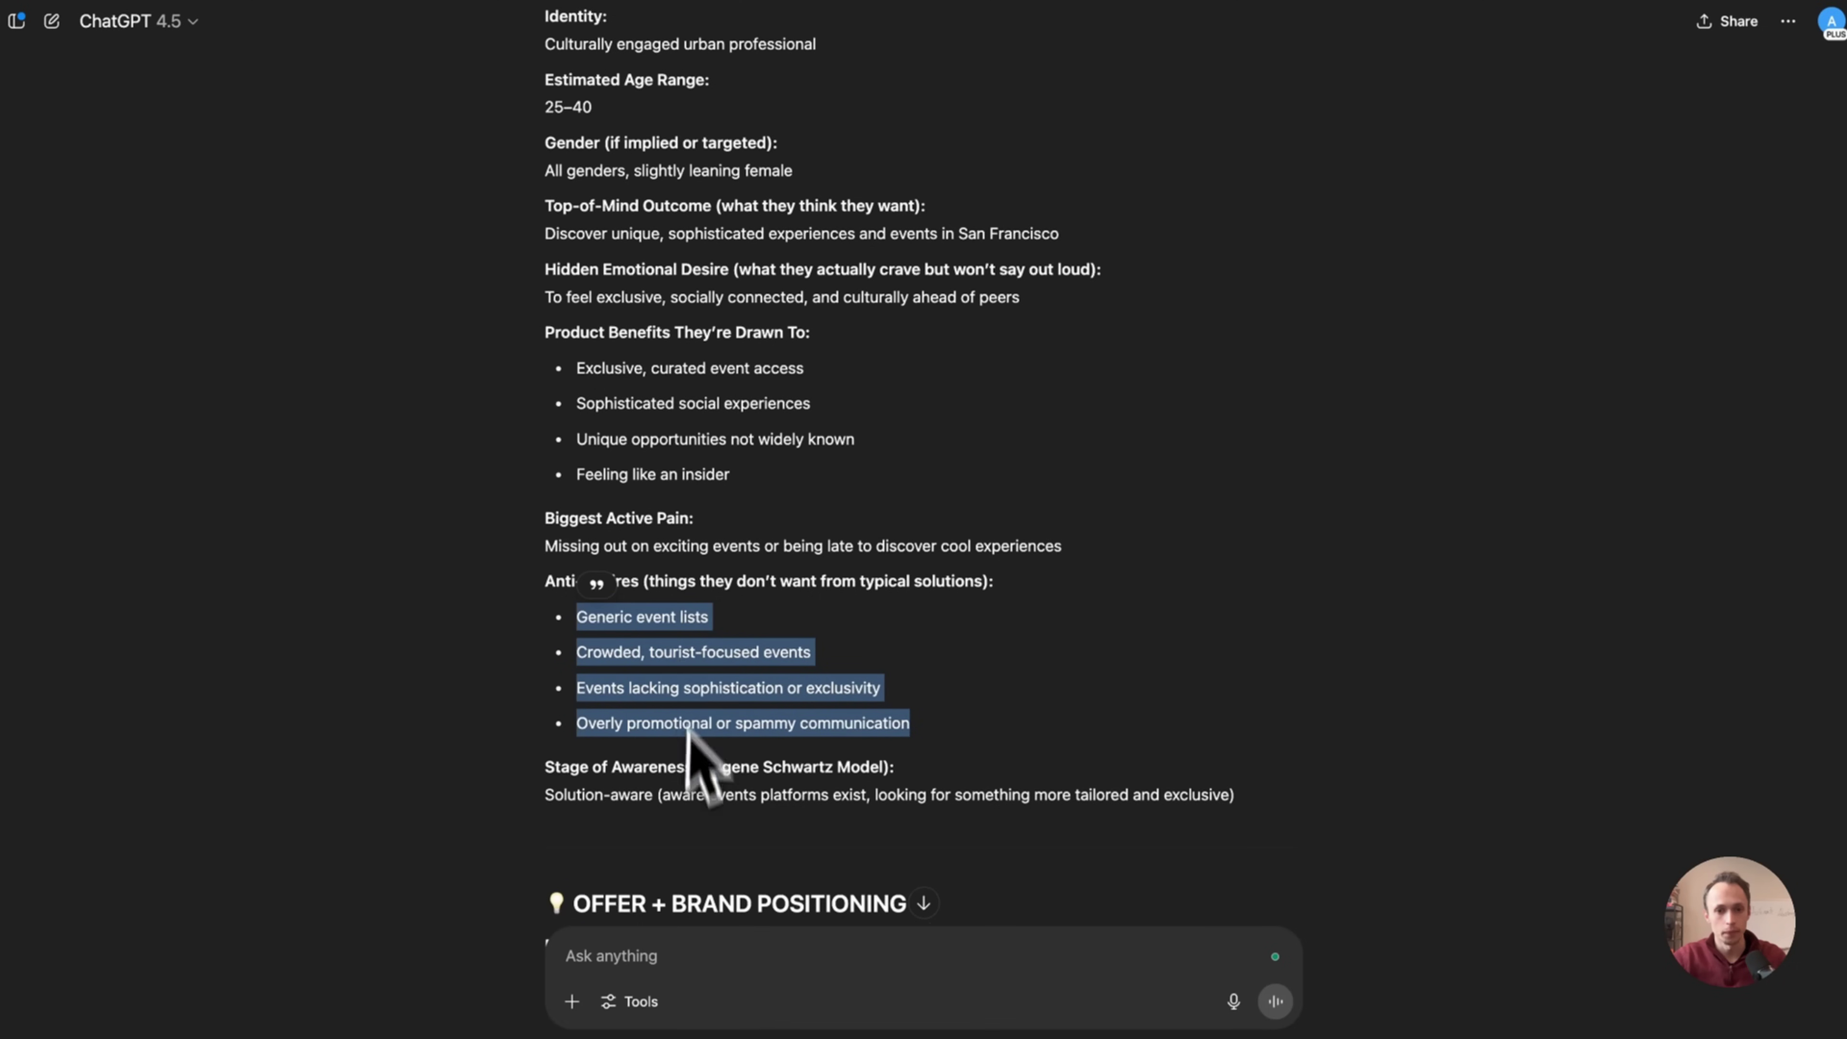
scroll(825, 757, down, 5)
scroll(721, 612, up, 1)
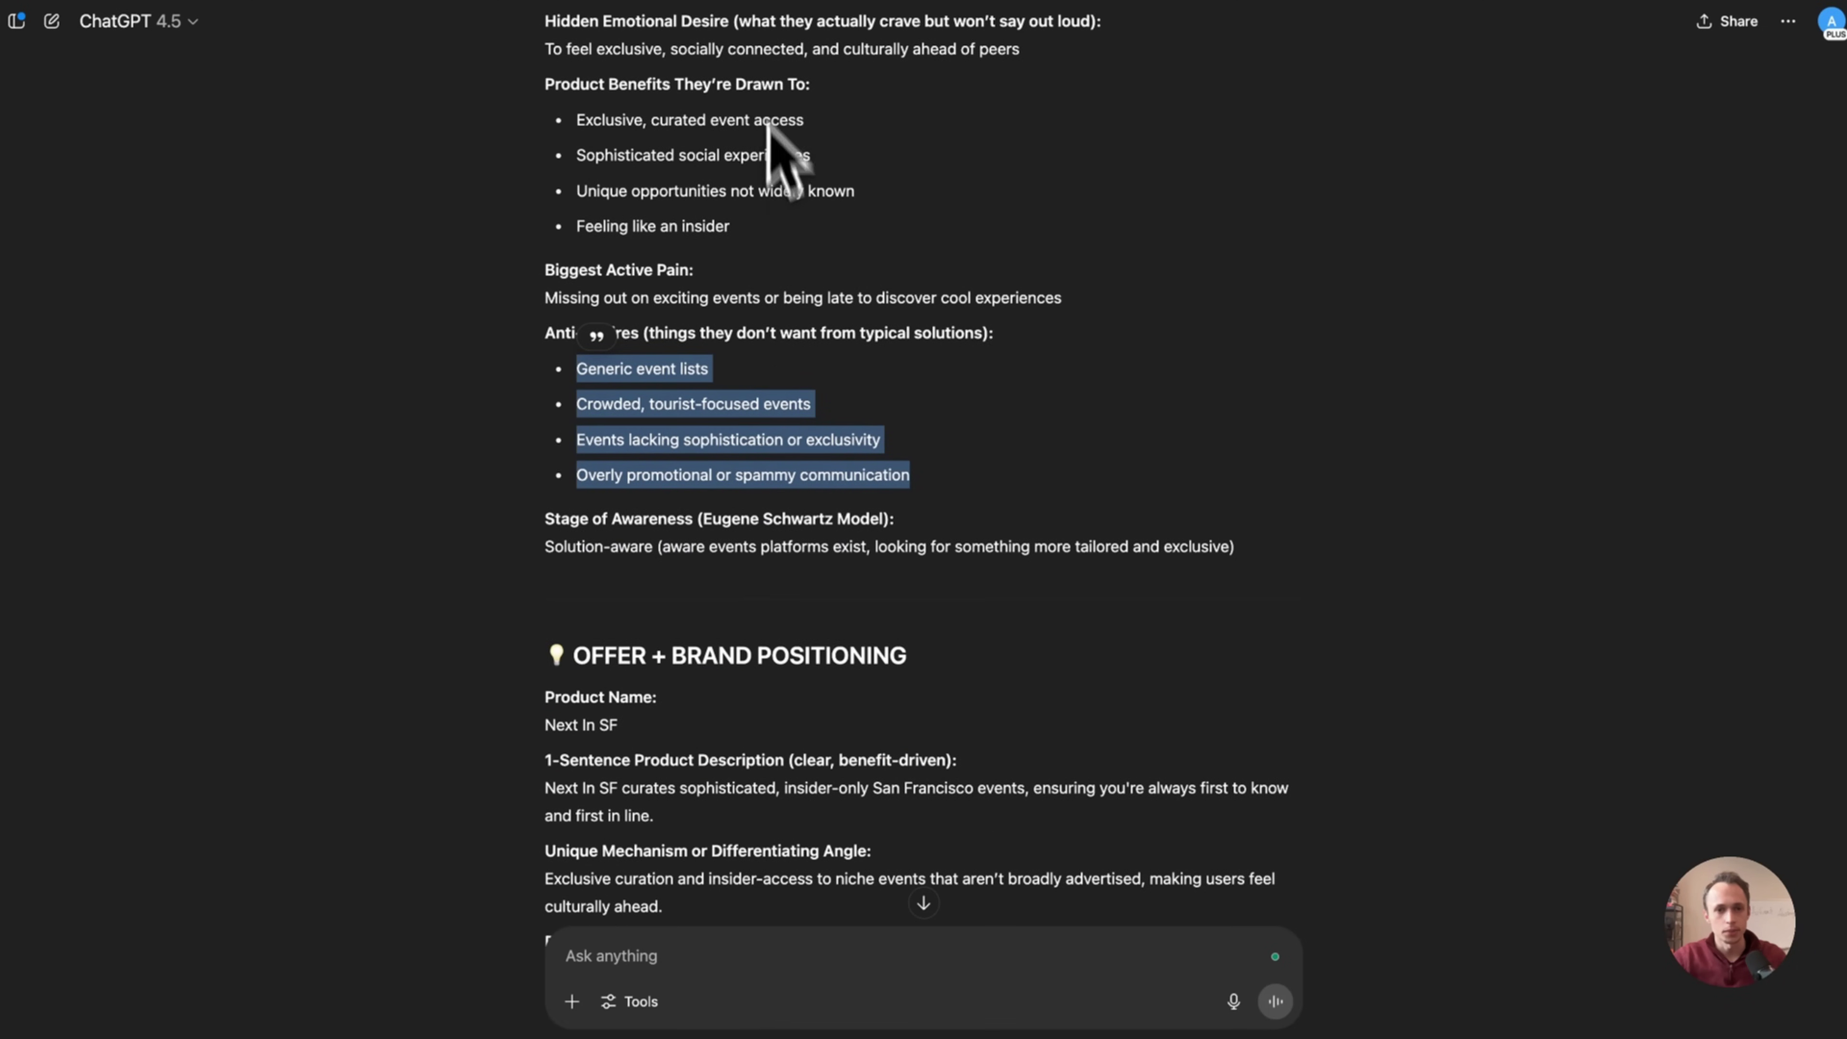
scroll(680, 186, up, 1)
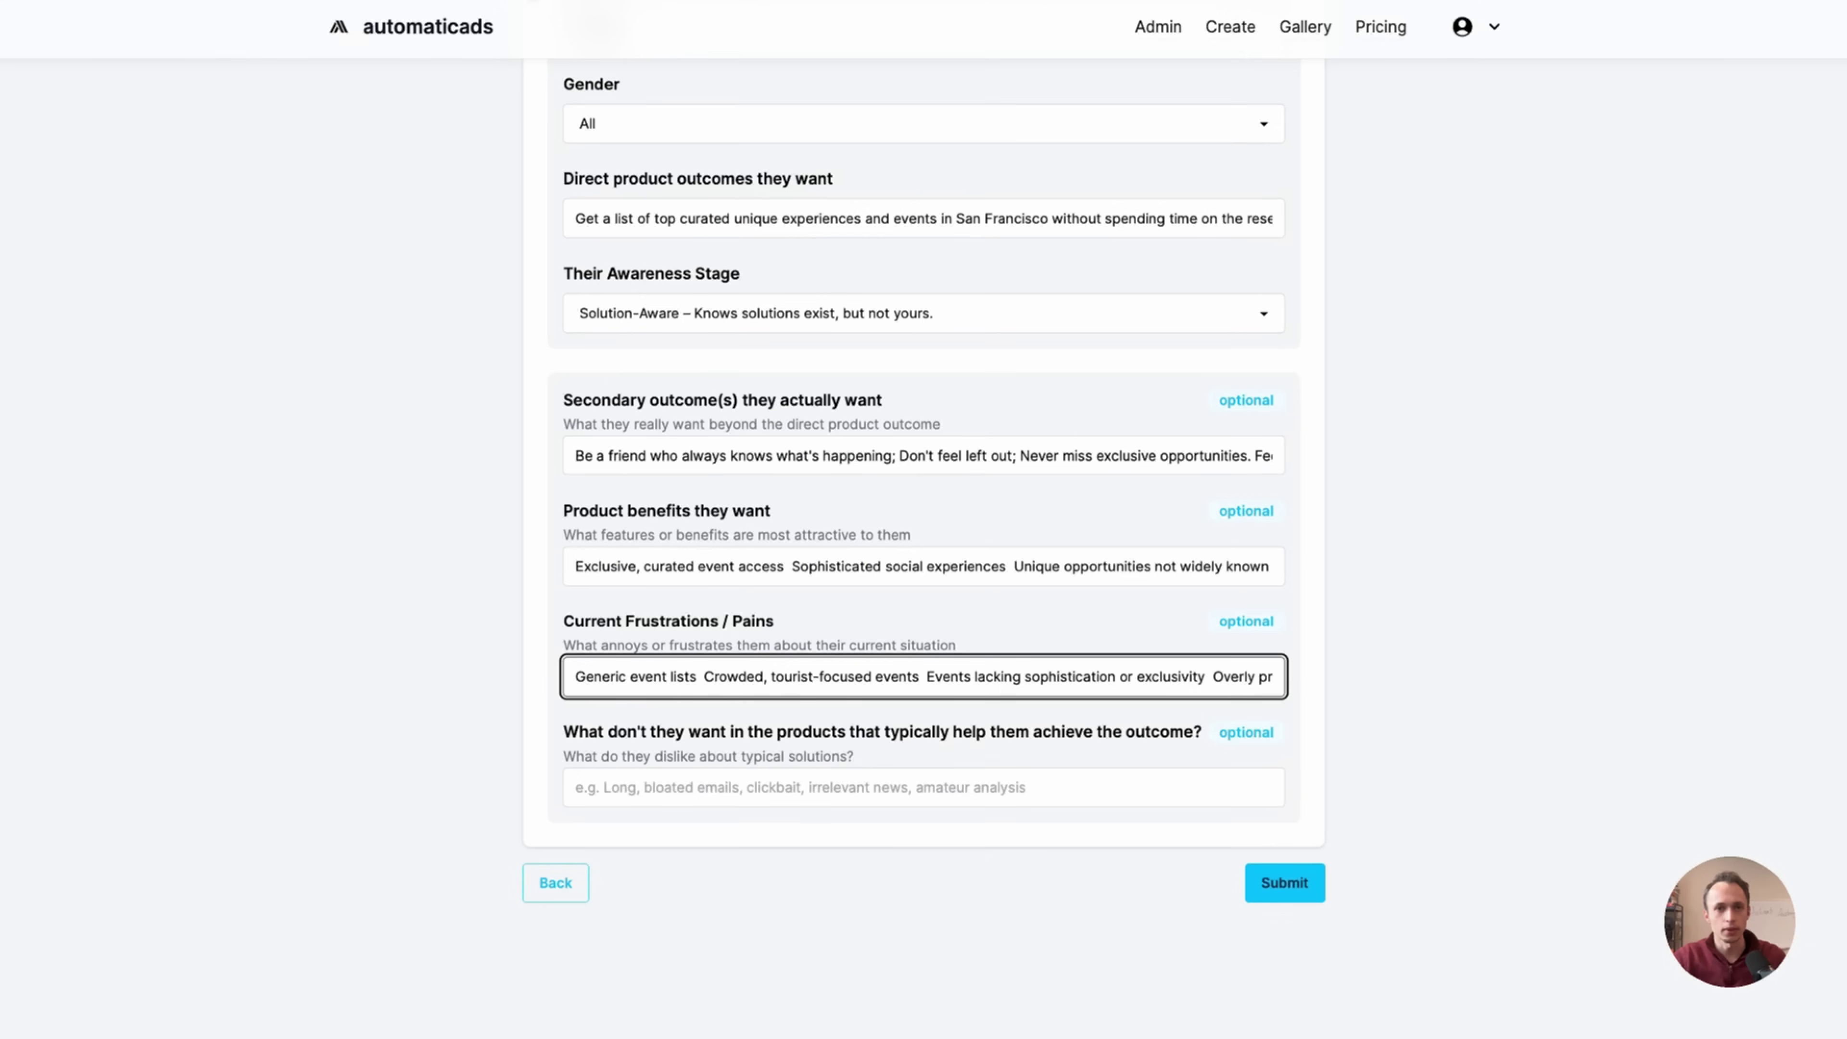
click(847, 788)
text(N)
key(BackSpace)
text(Do)
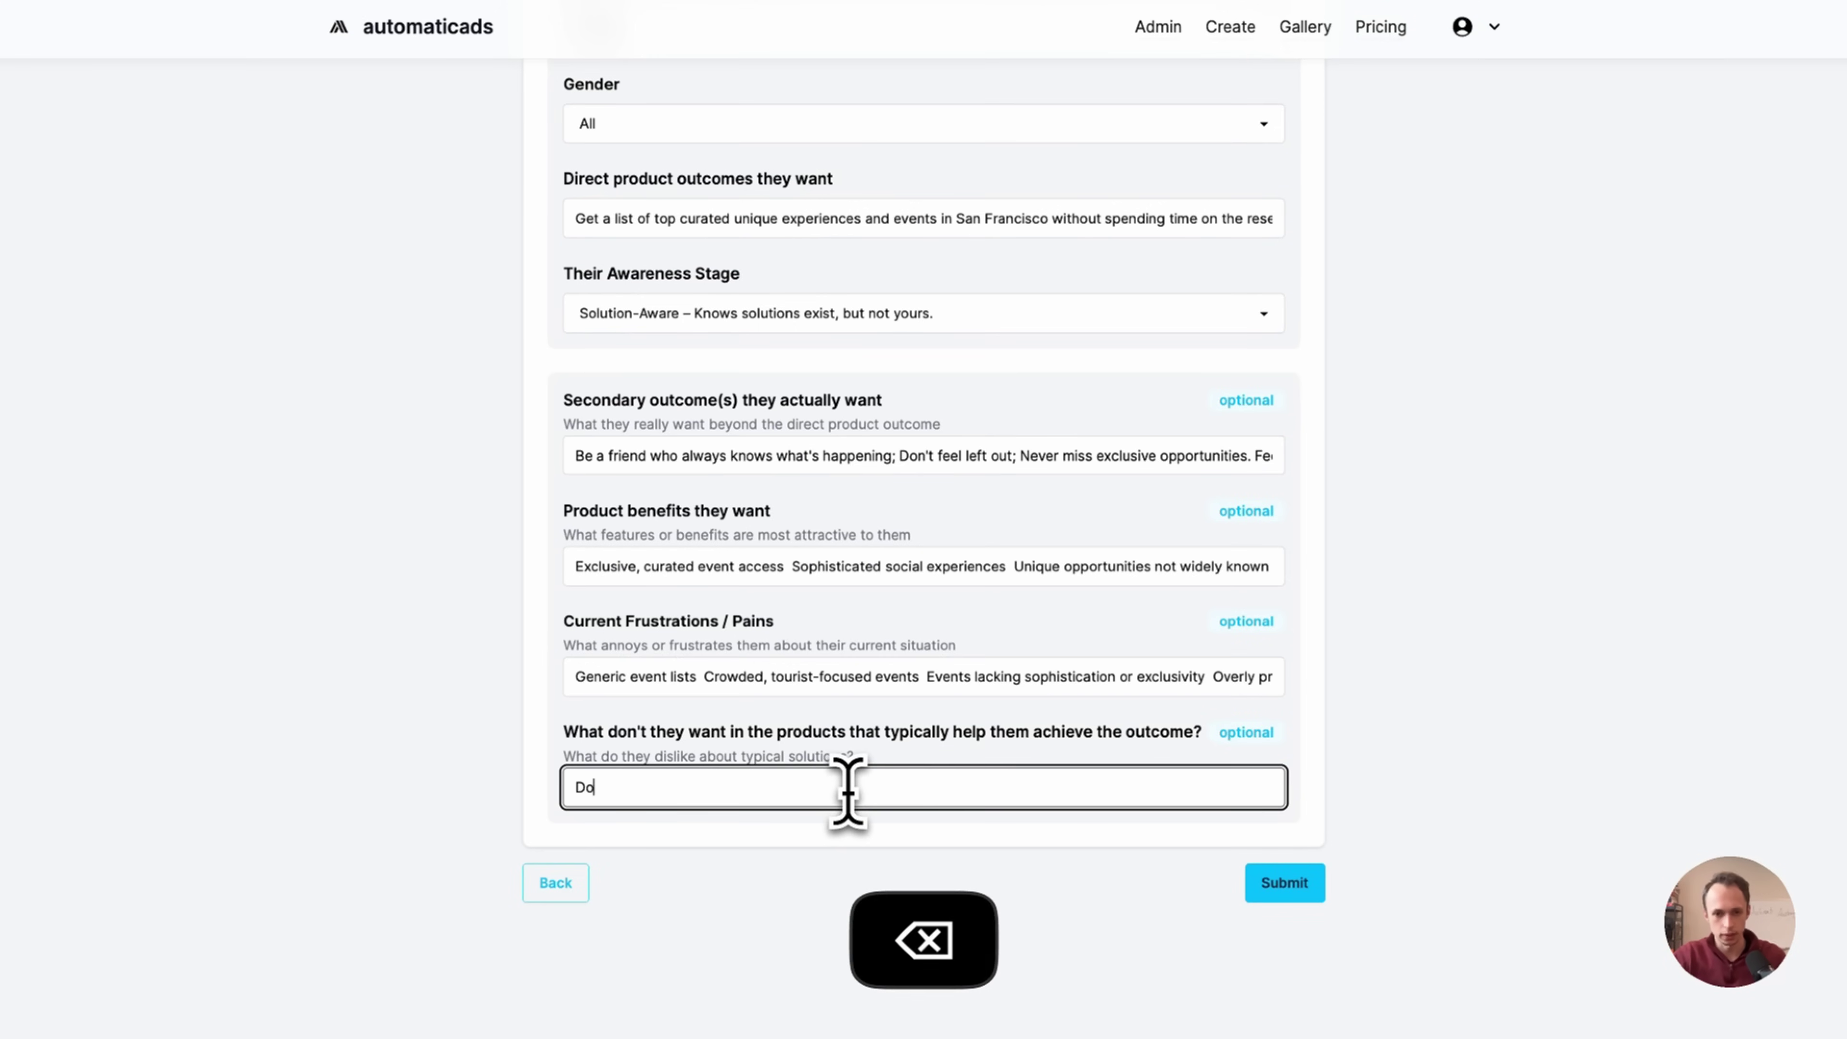
text(n't want to spend time on researching what to do. Don't want to waste to)
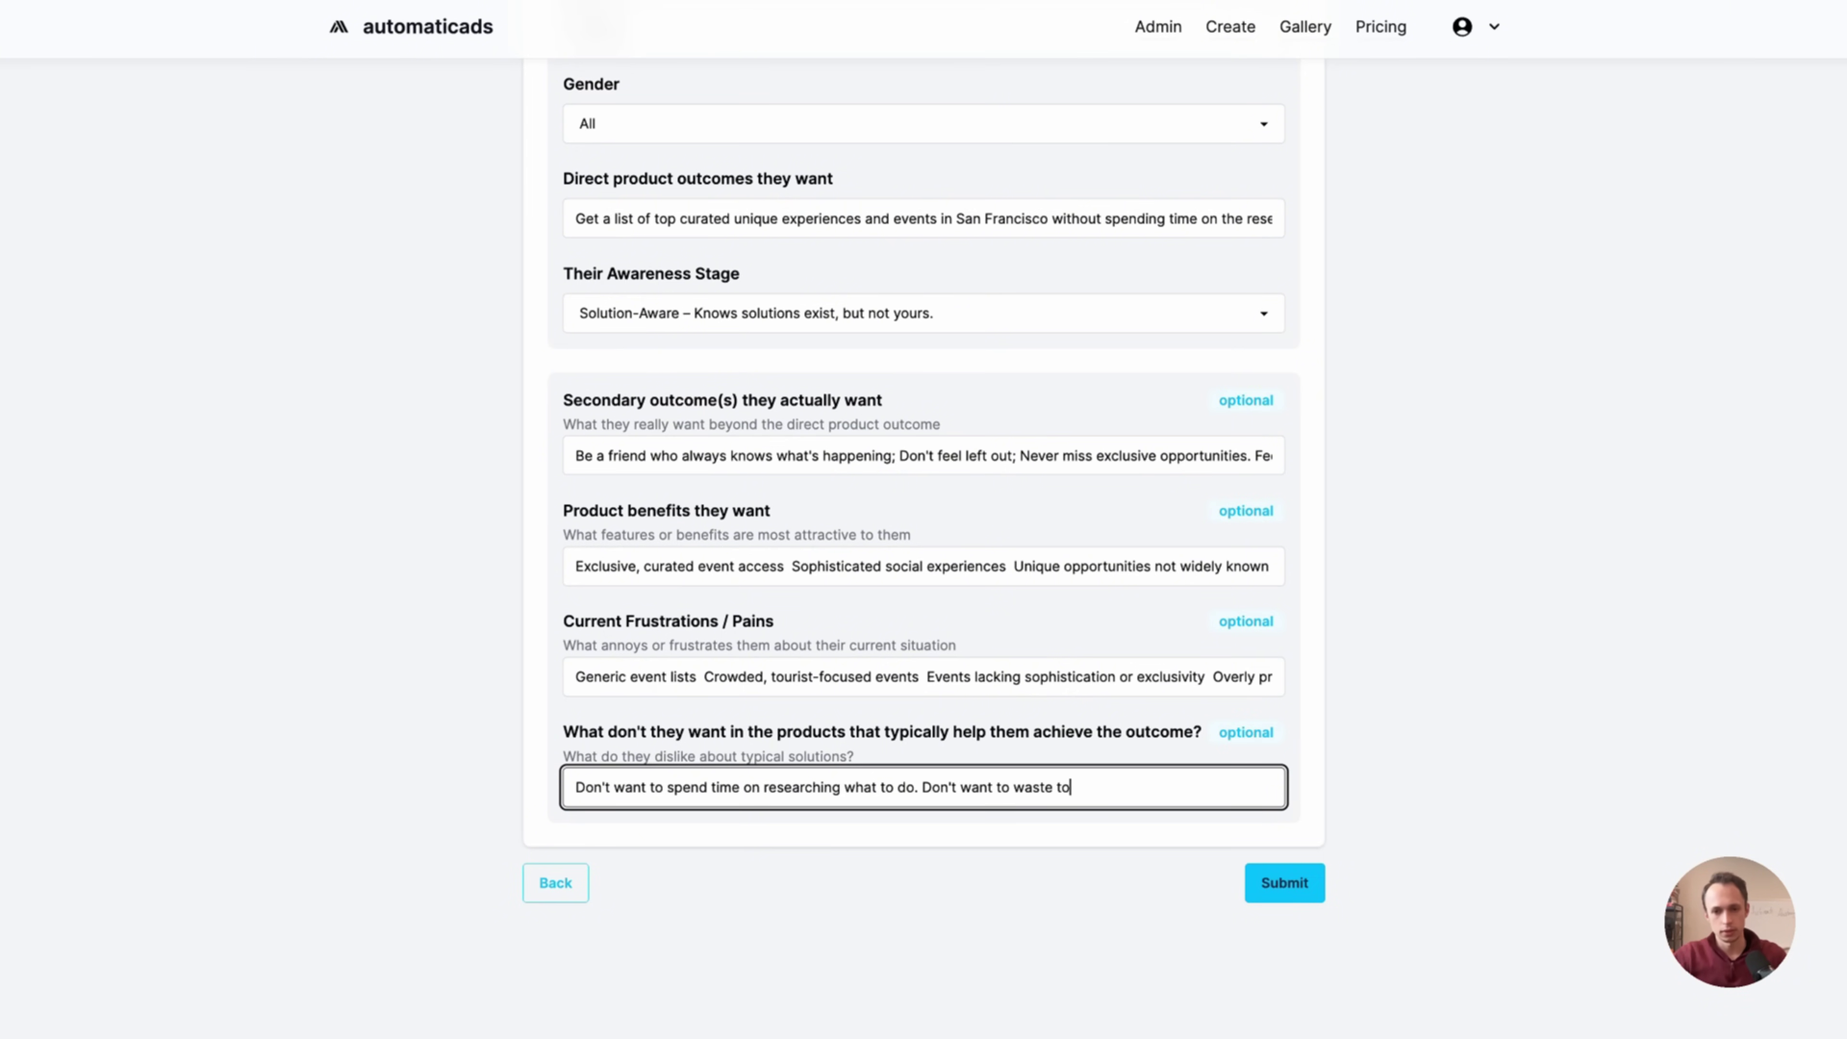
key(BackSpace)
text(ime on low)
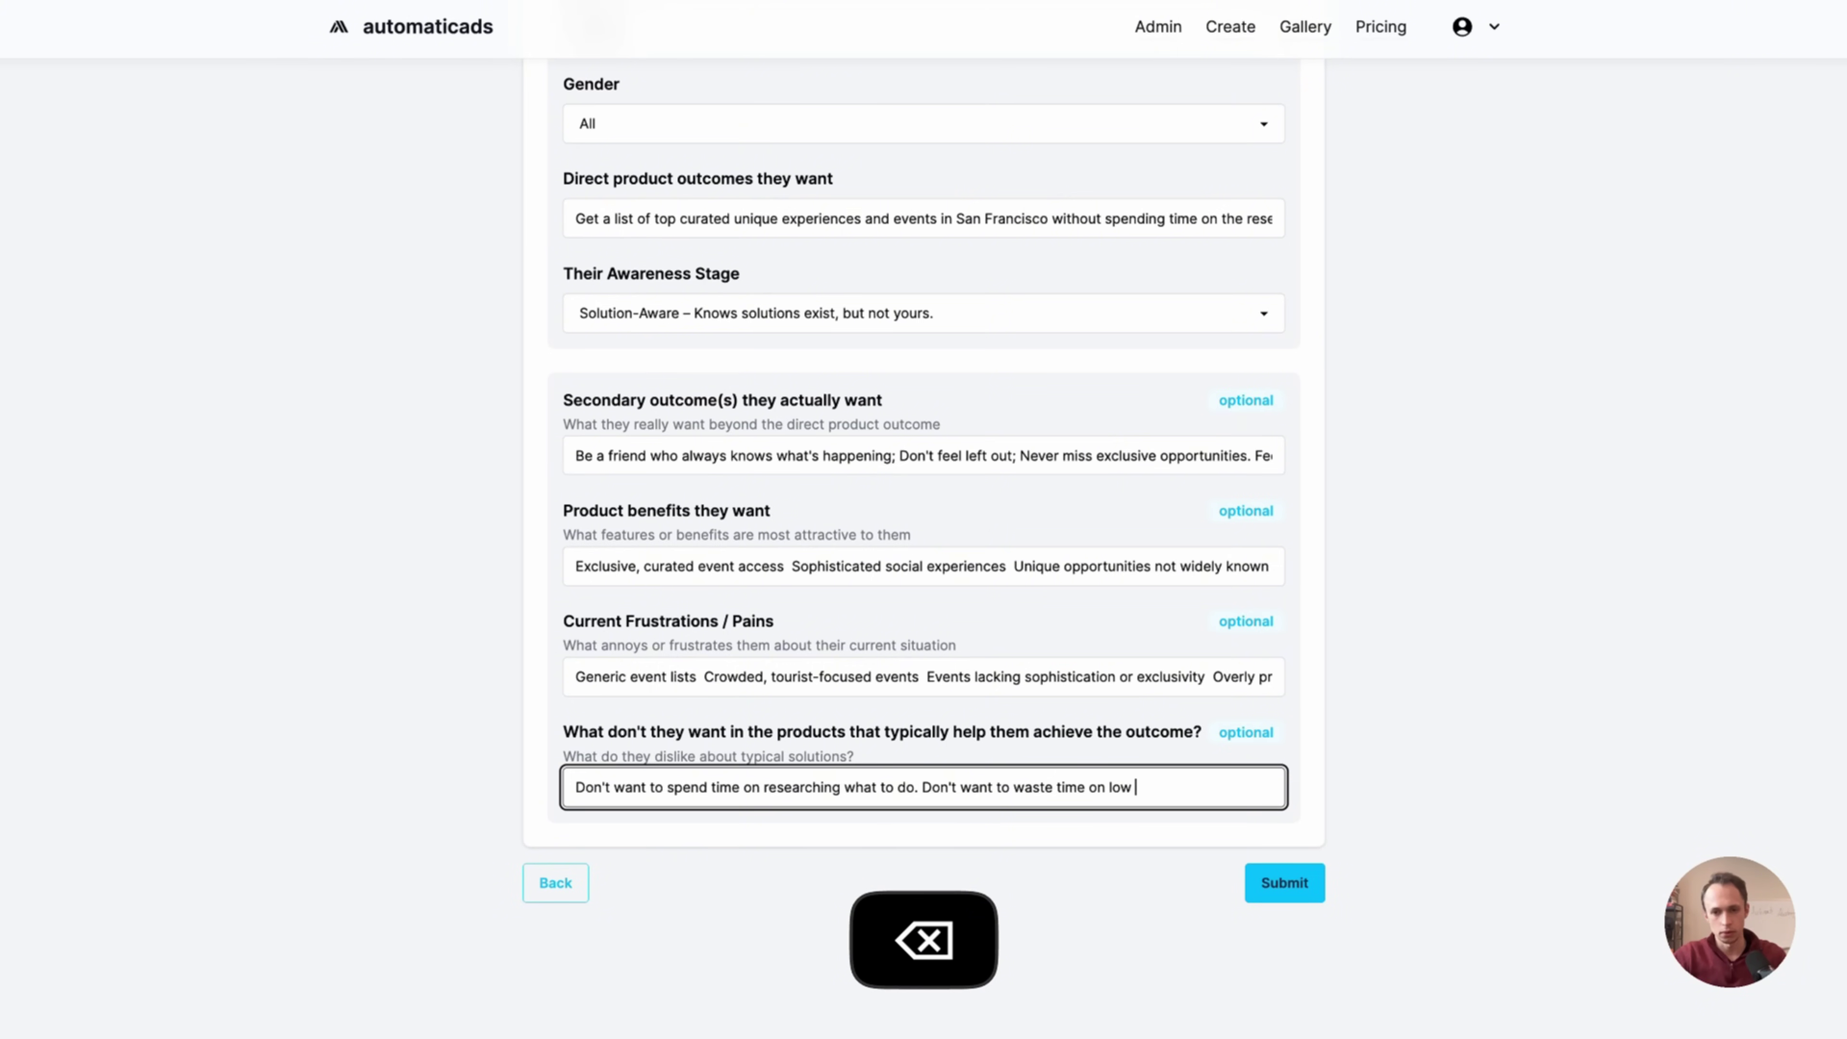
key(BackSpace)
key(BackSpace)
text(-quality events.)
click(1284, 886)
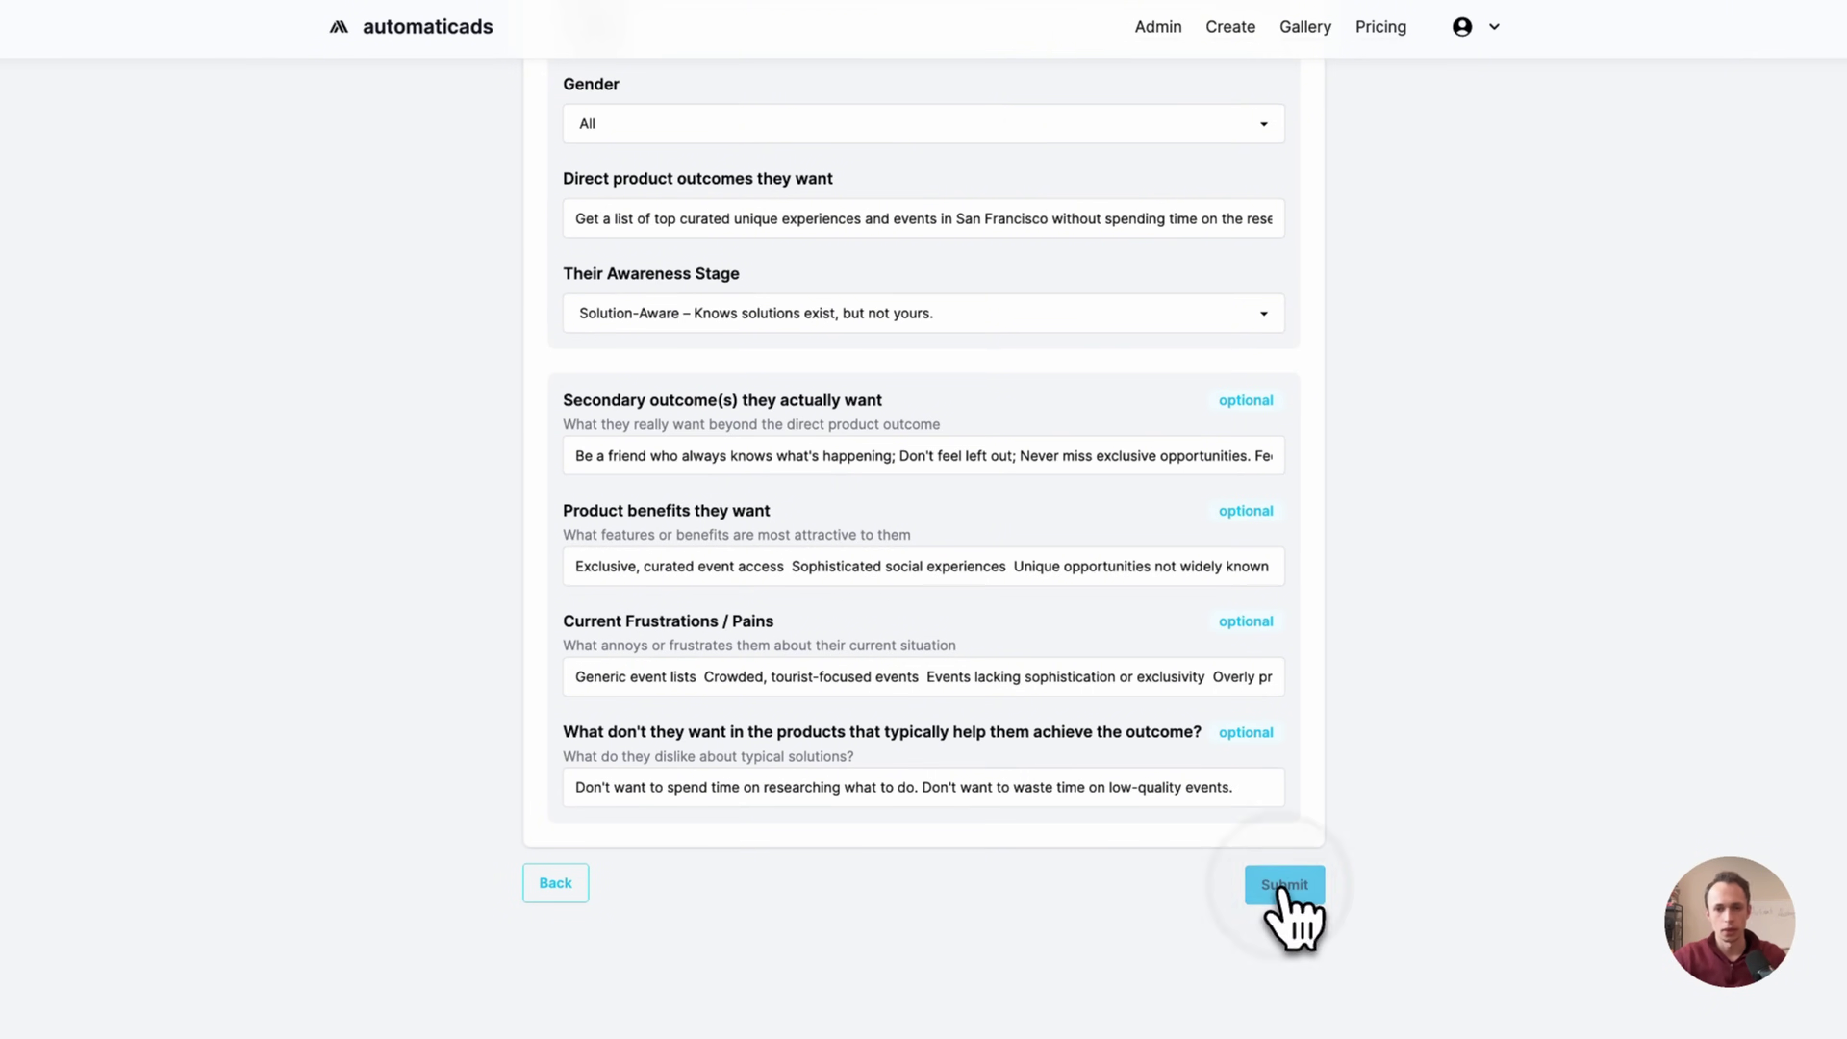
- Choose the newly created "San Francisco locals" audience for the Next in SF ad set and continue to template selection
click(923, 608)
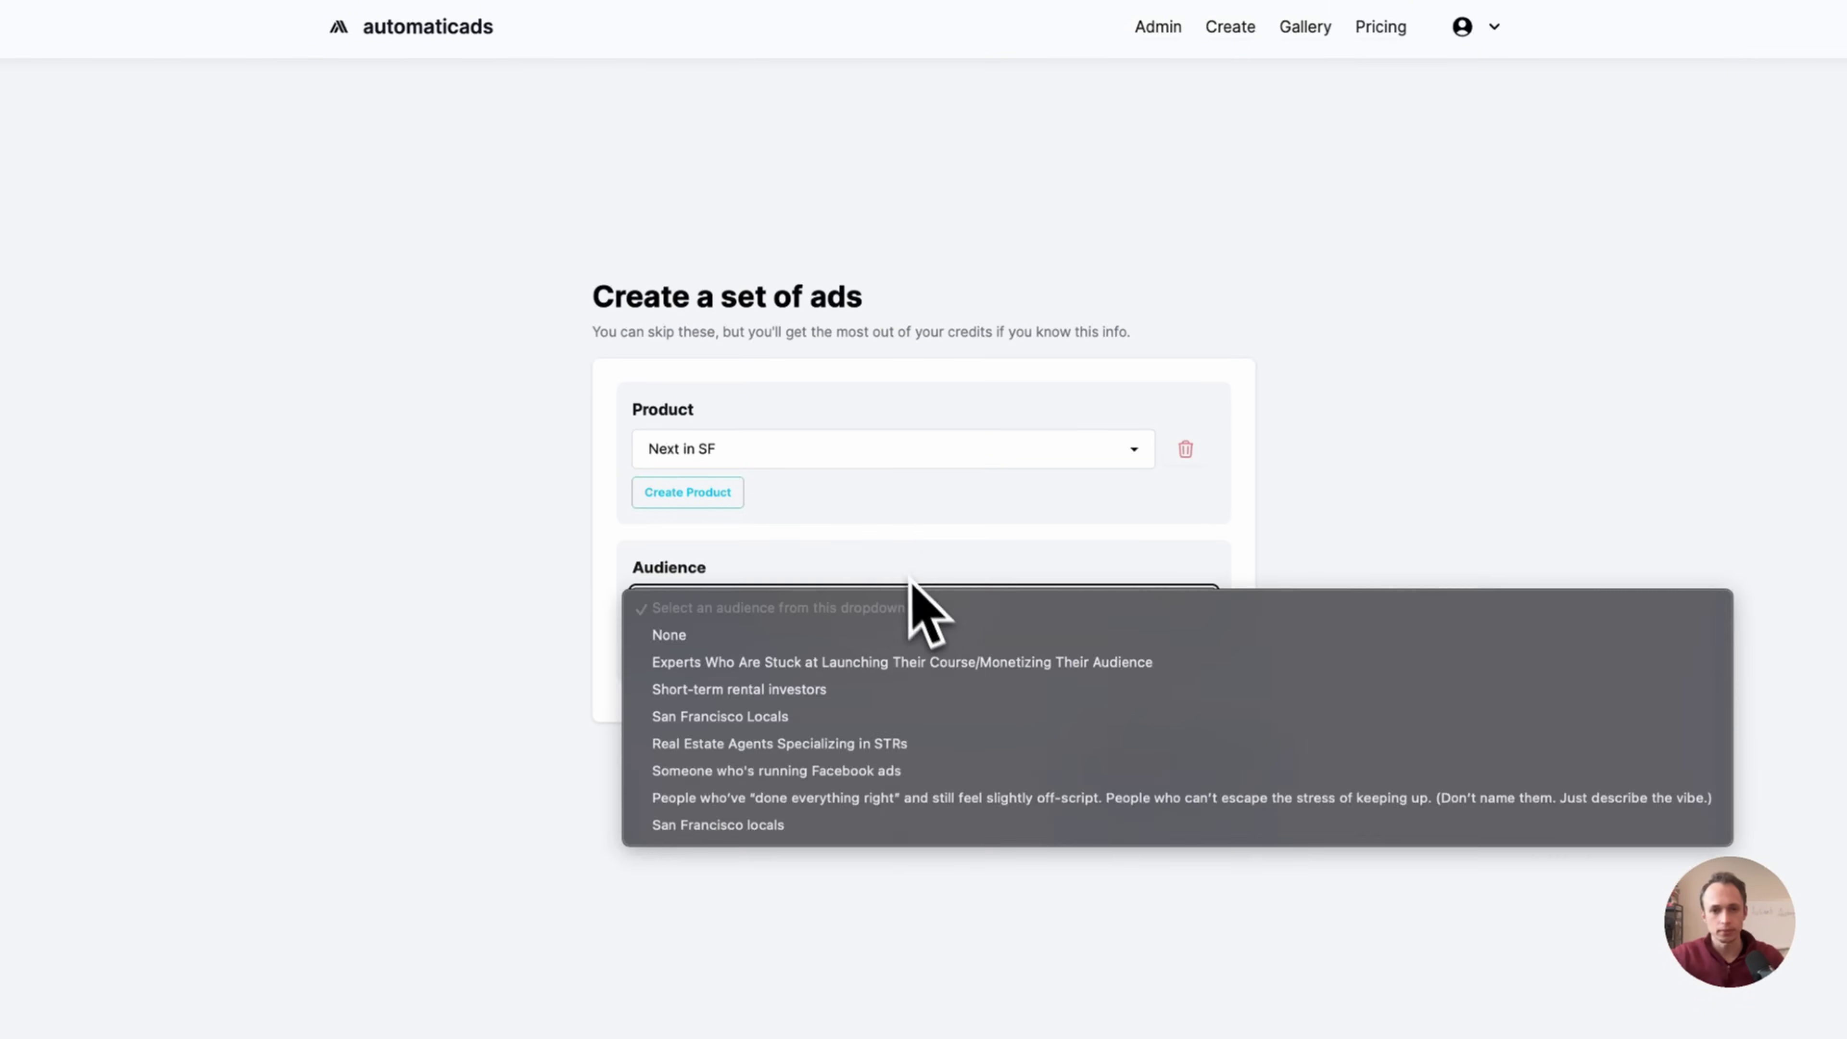
click(911, 580)
click(858, 615)
click(783, 828)
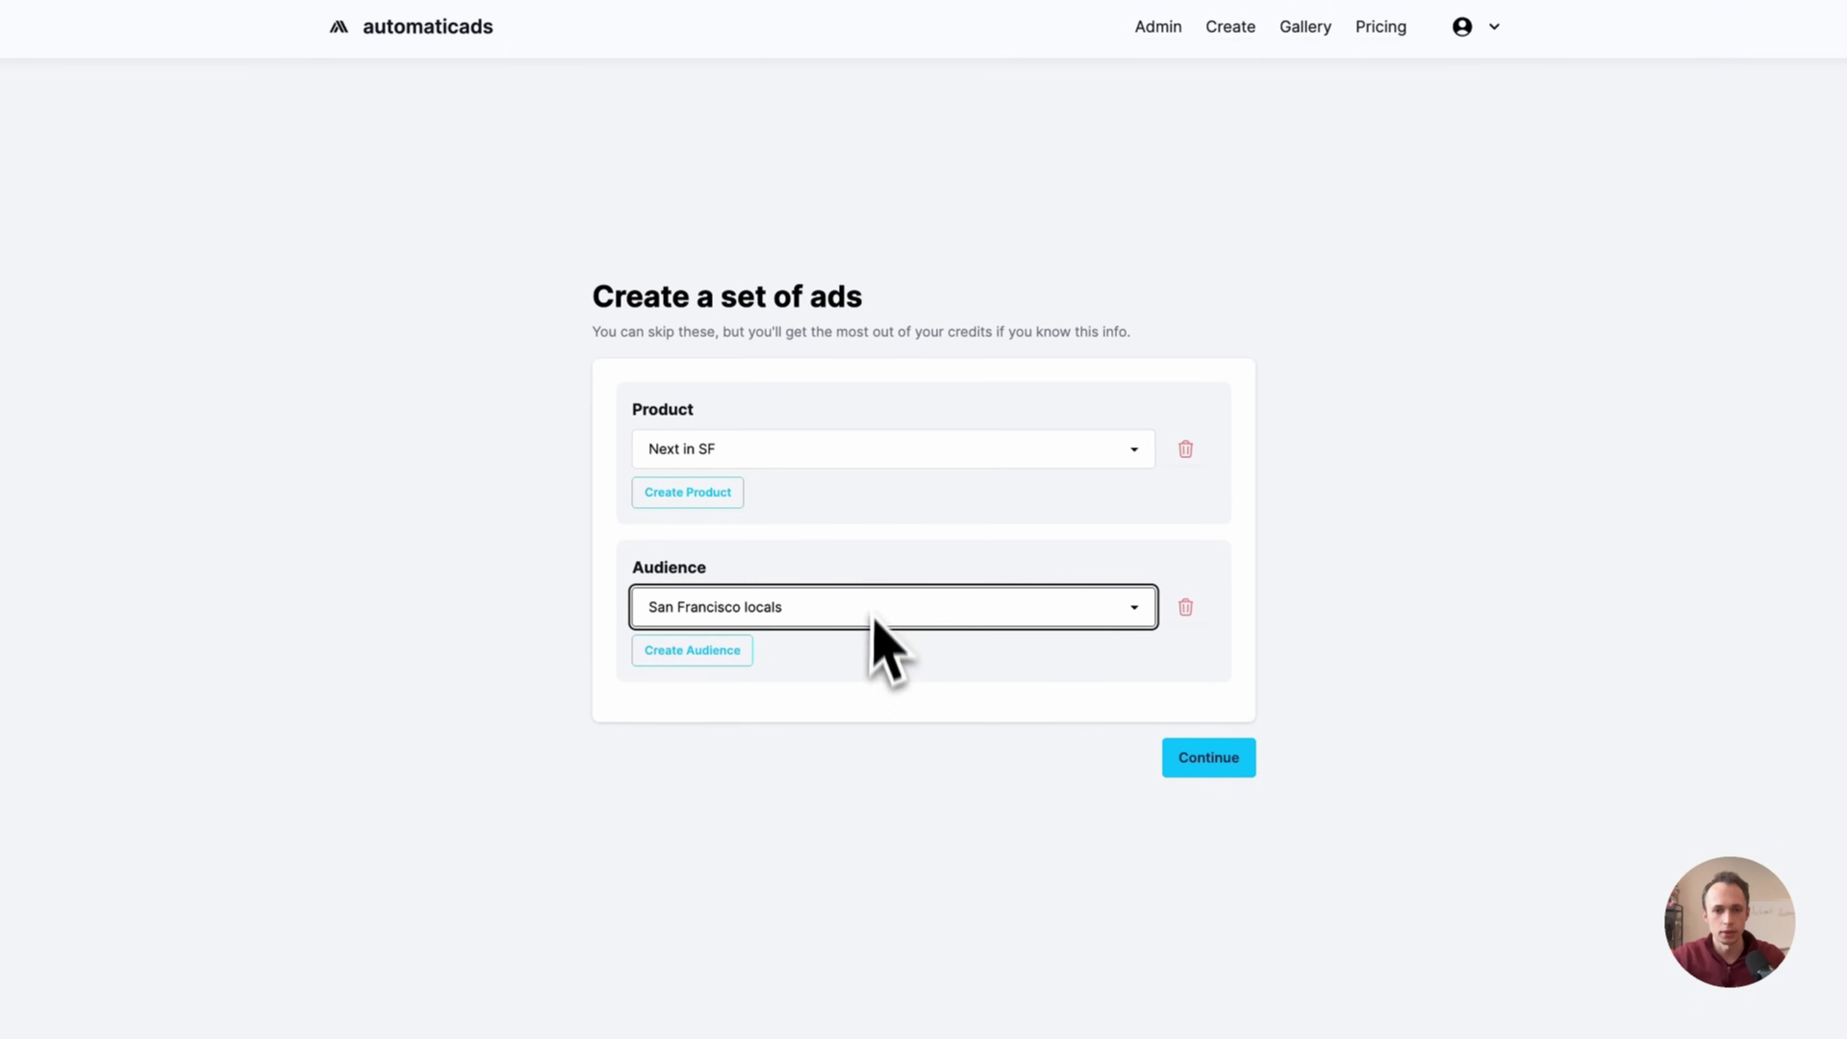
click(1225, 760)
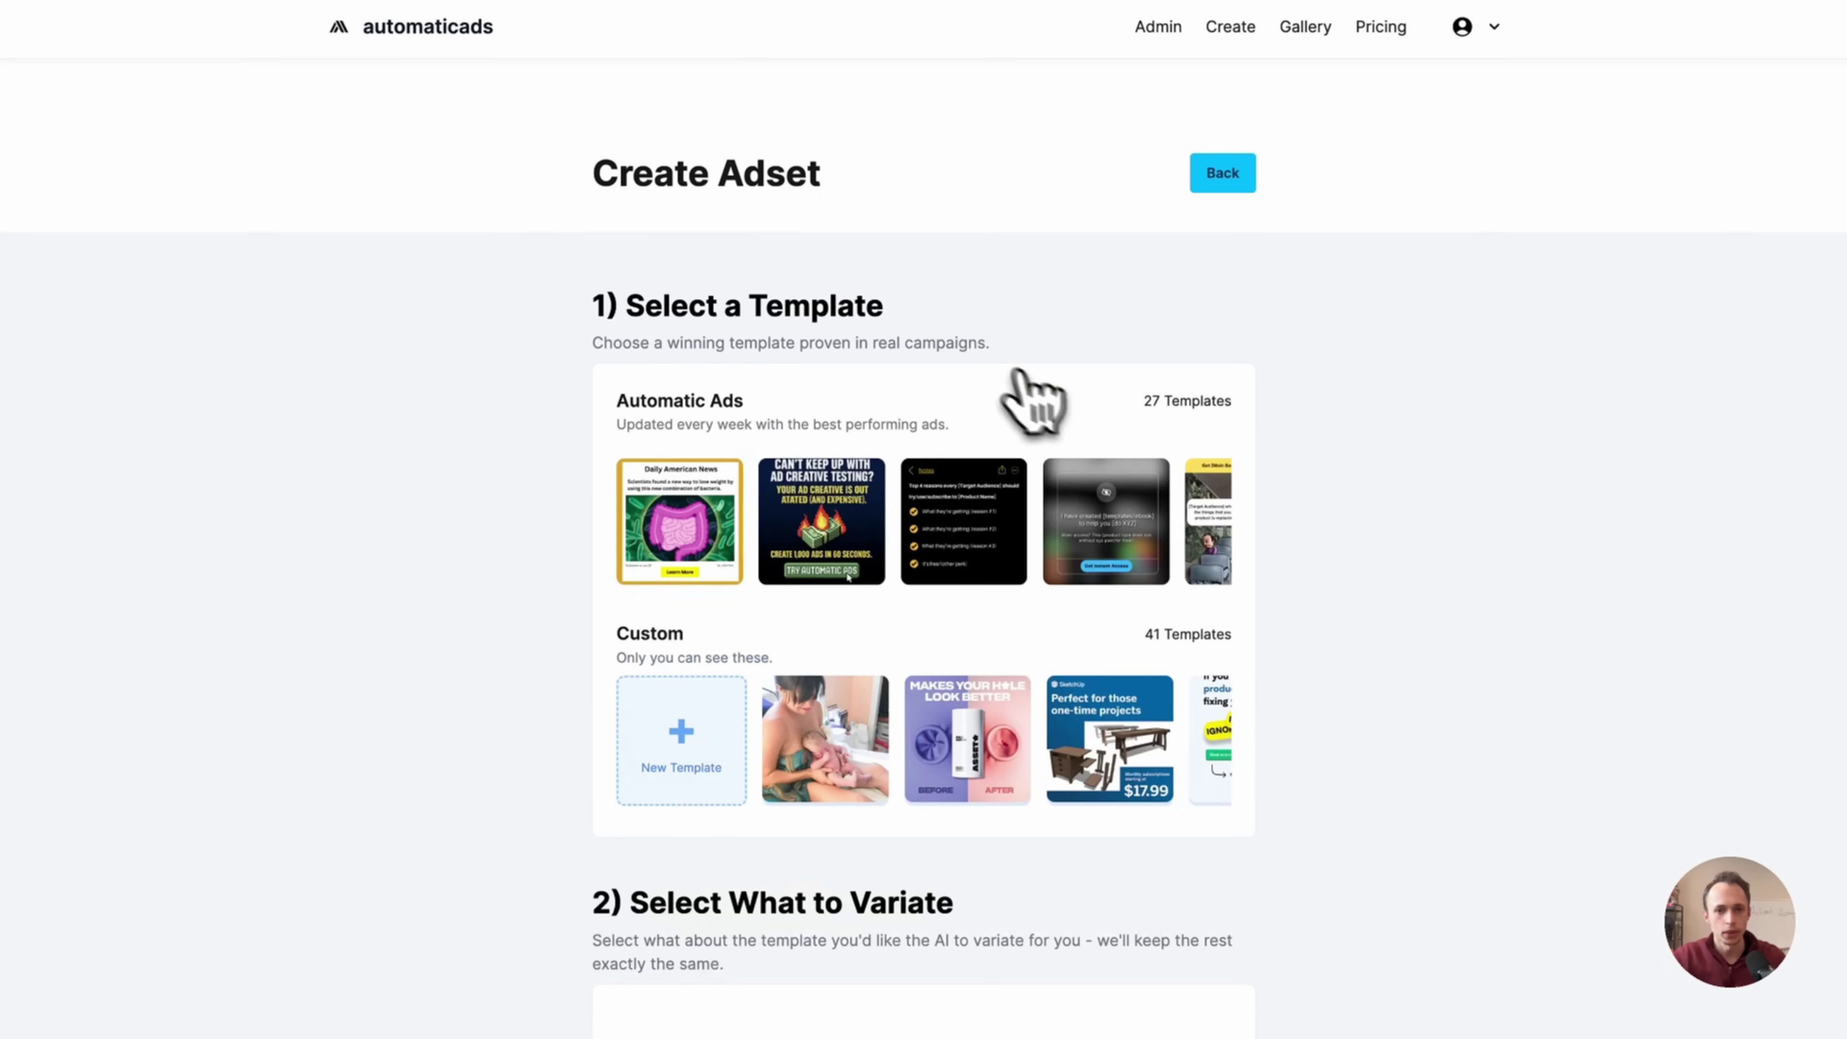
- Start a new custom template and open the file chooser for its image
scroll(789, 760, down, 1)
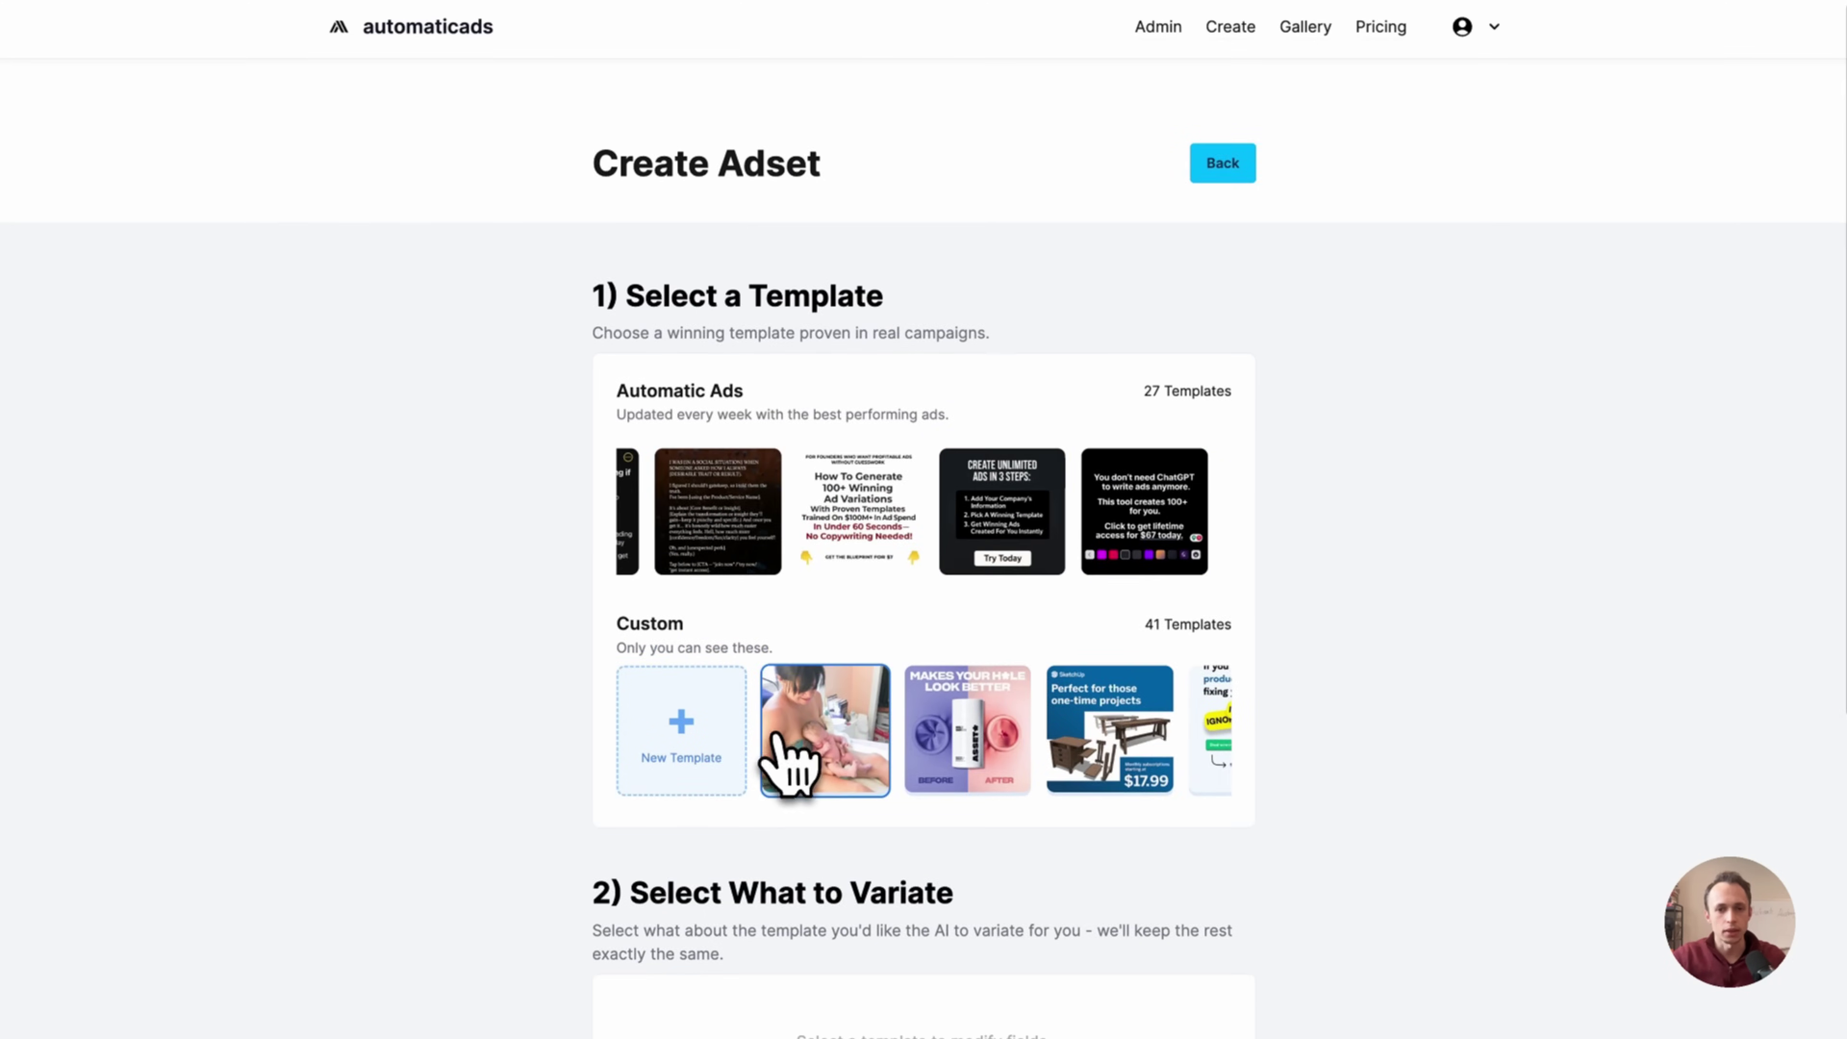
scroll(789, 761, down, 2)
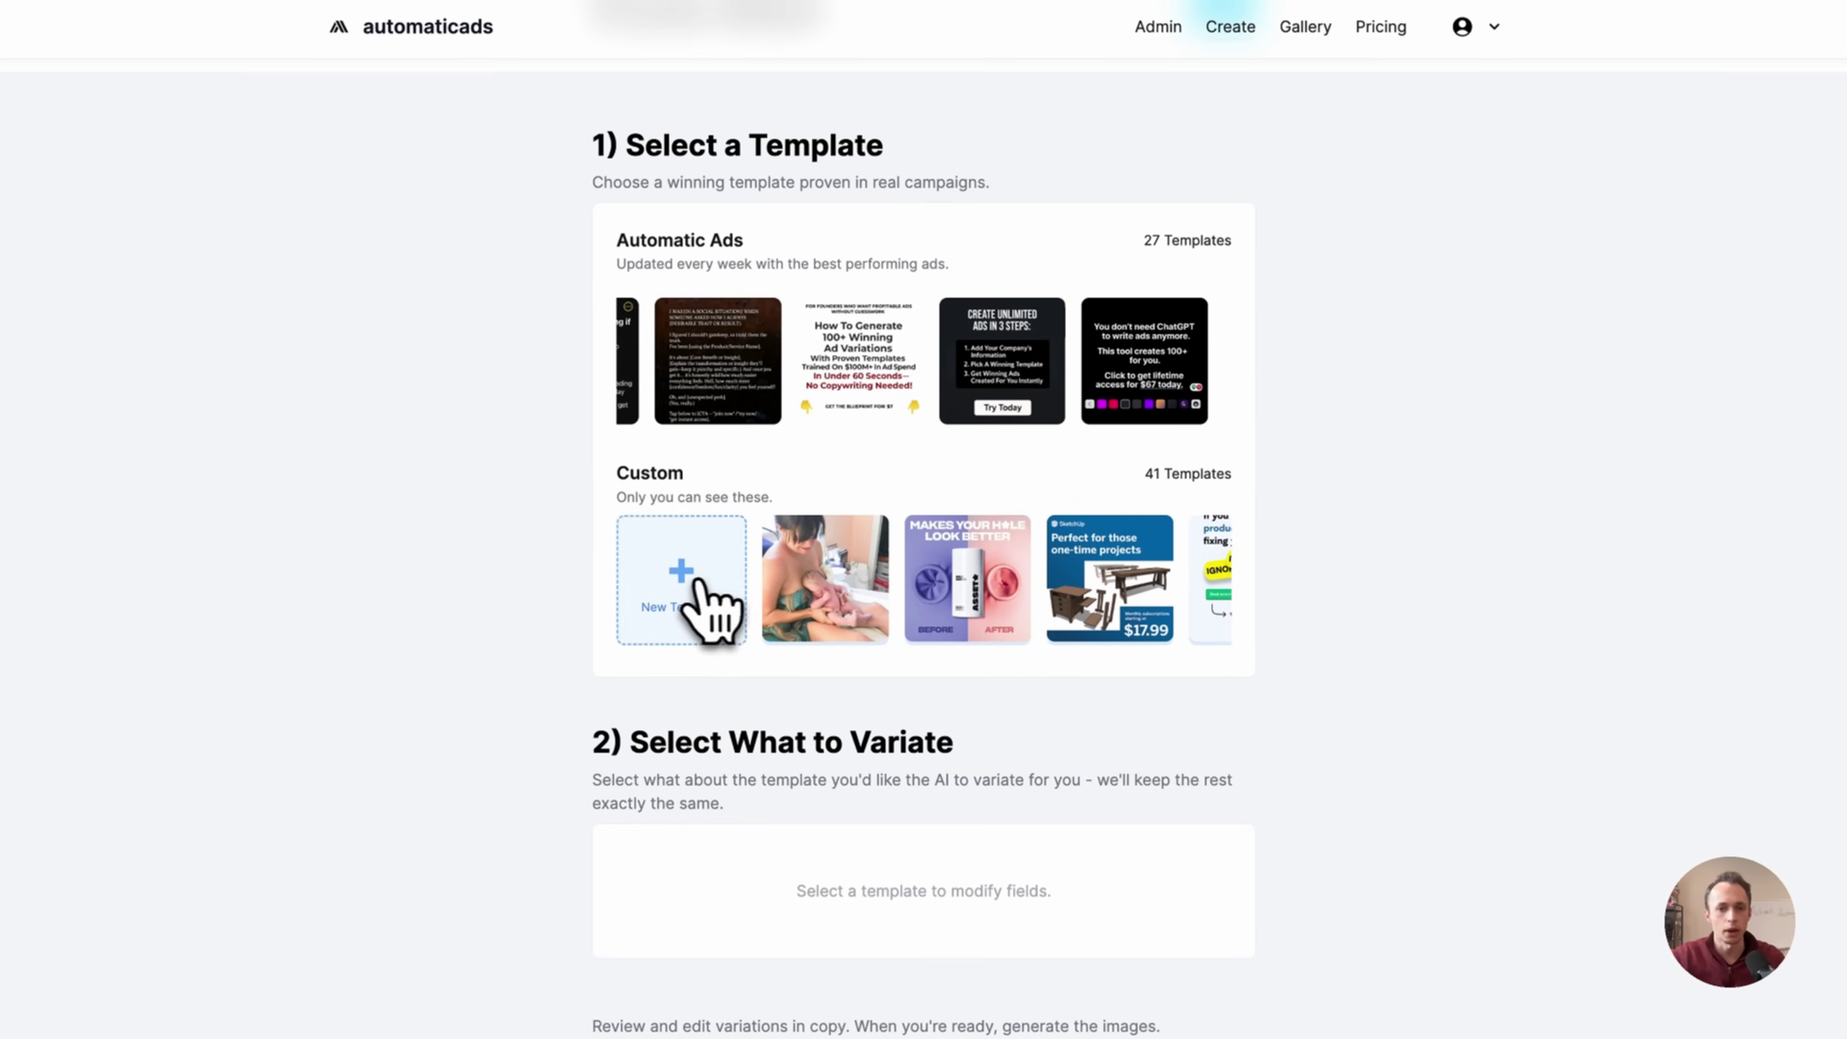
click(698, 601)
click(929, 378)
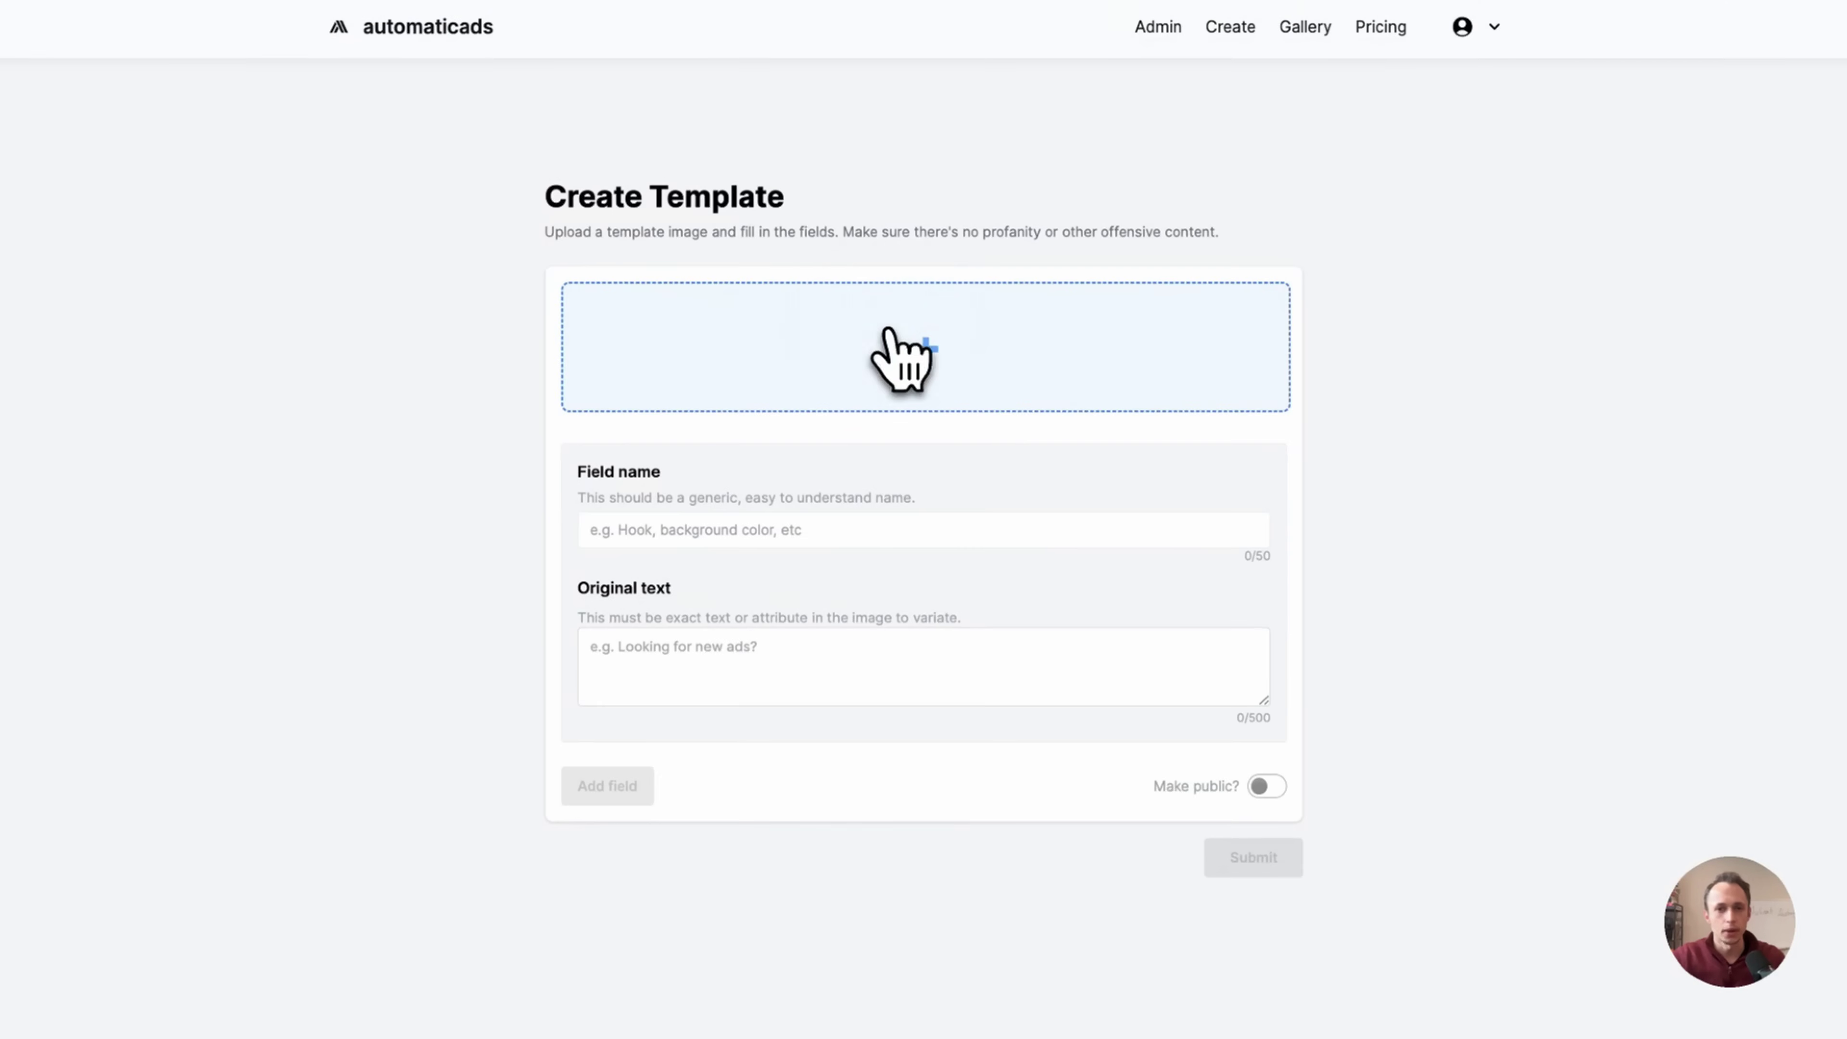
click(899, 359)
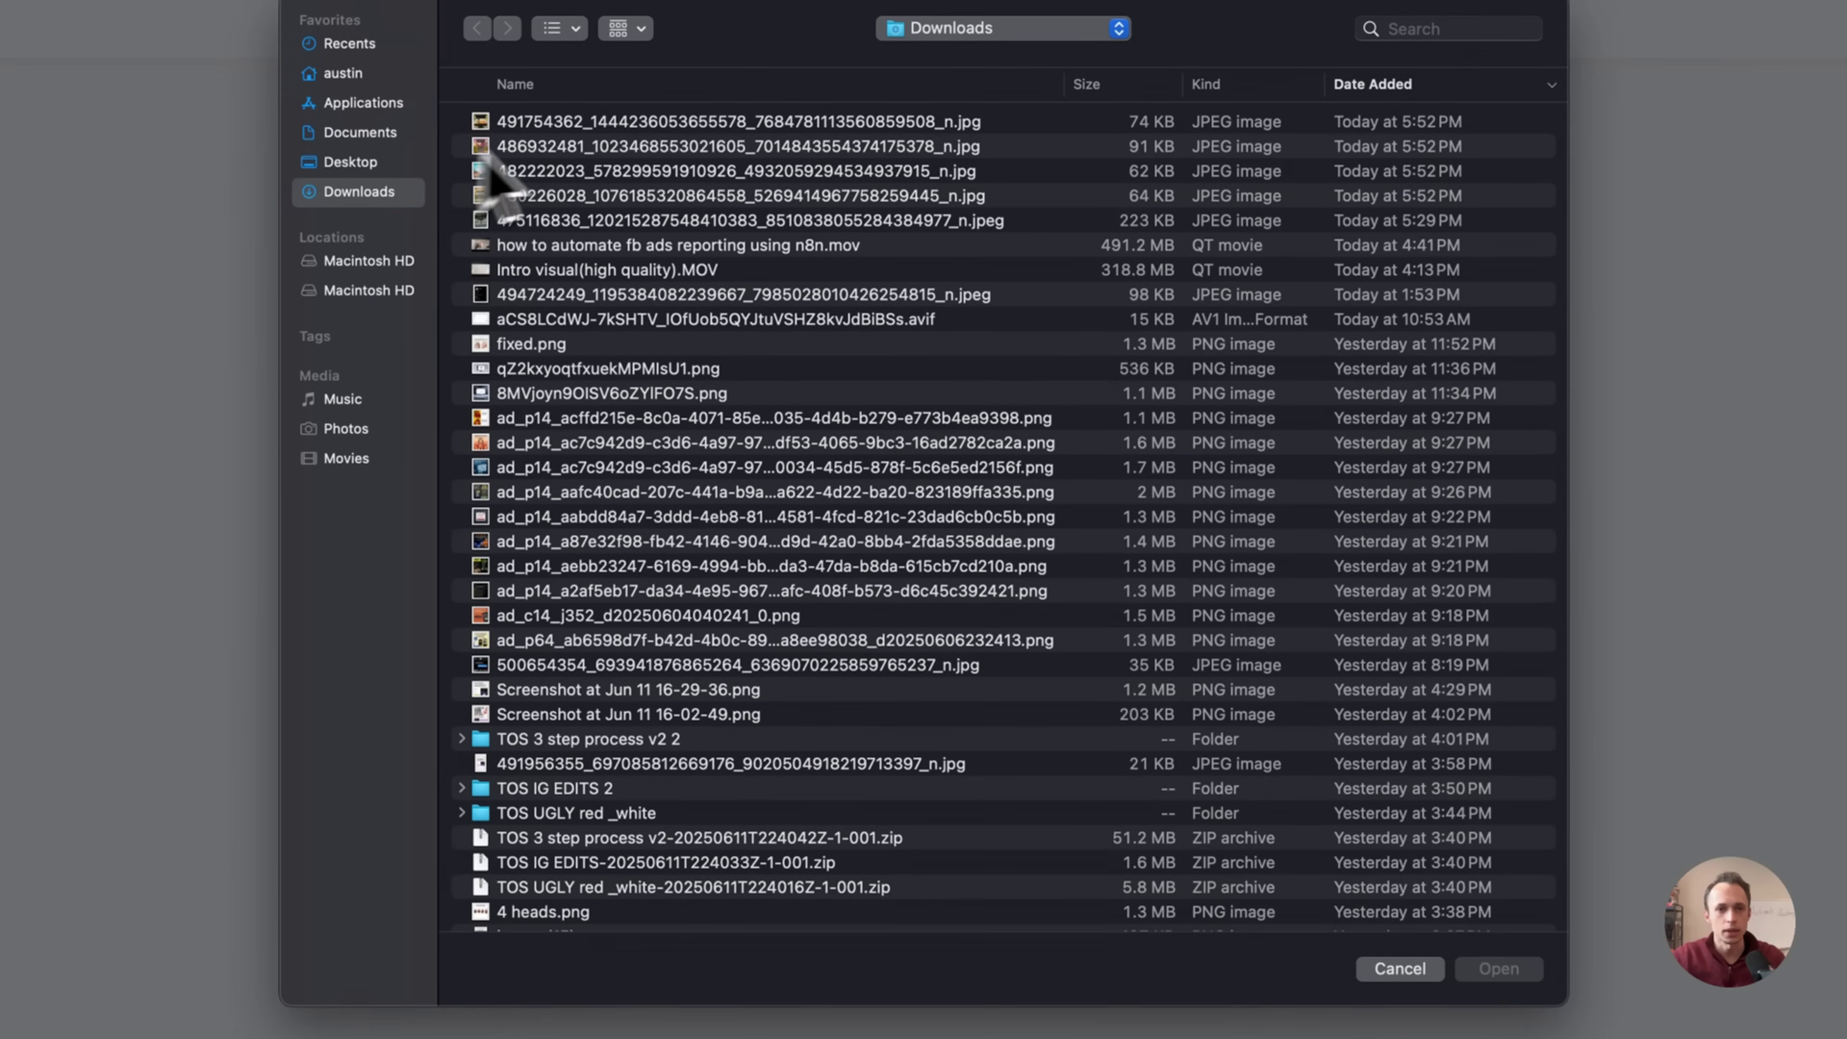
- Preview the downloaded newsletter creatives and upload the Sarasota image, the file starting with 480226028, as the template image
click(581, 122)
key(space)
key(Down)
key(Down)
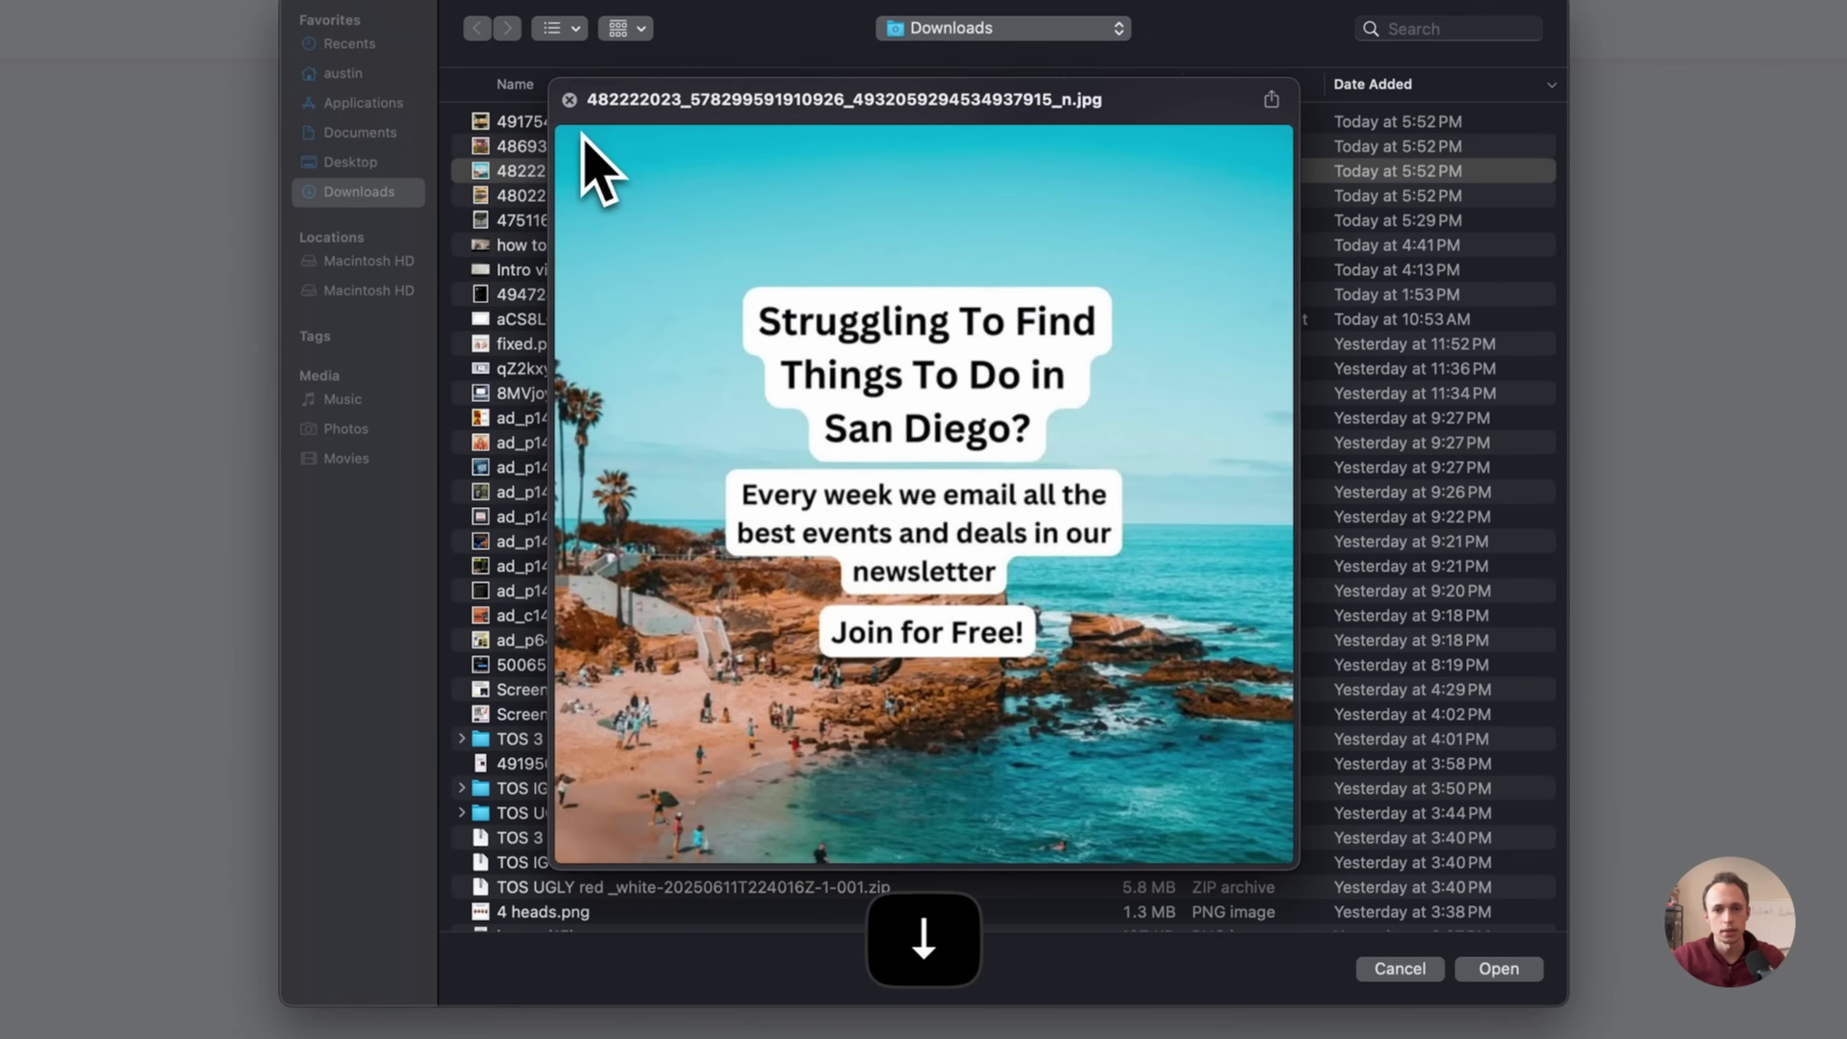
key(Down)
key(Up)
key(Down)
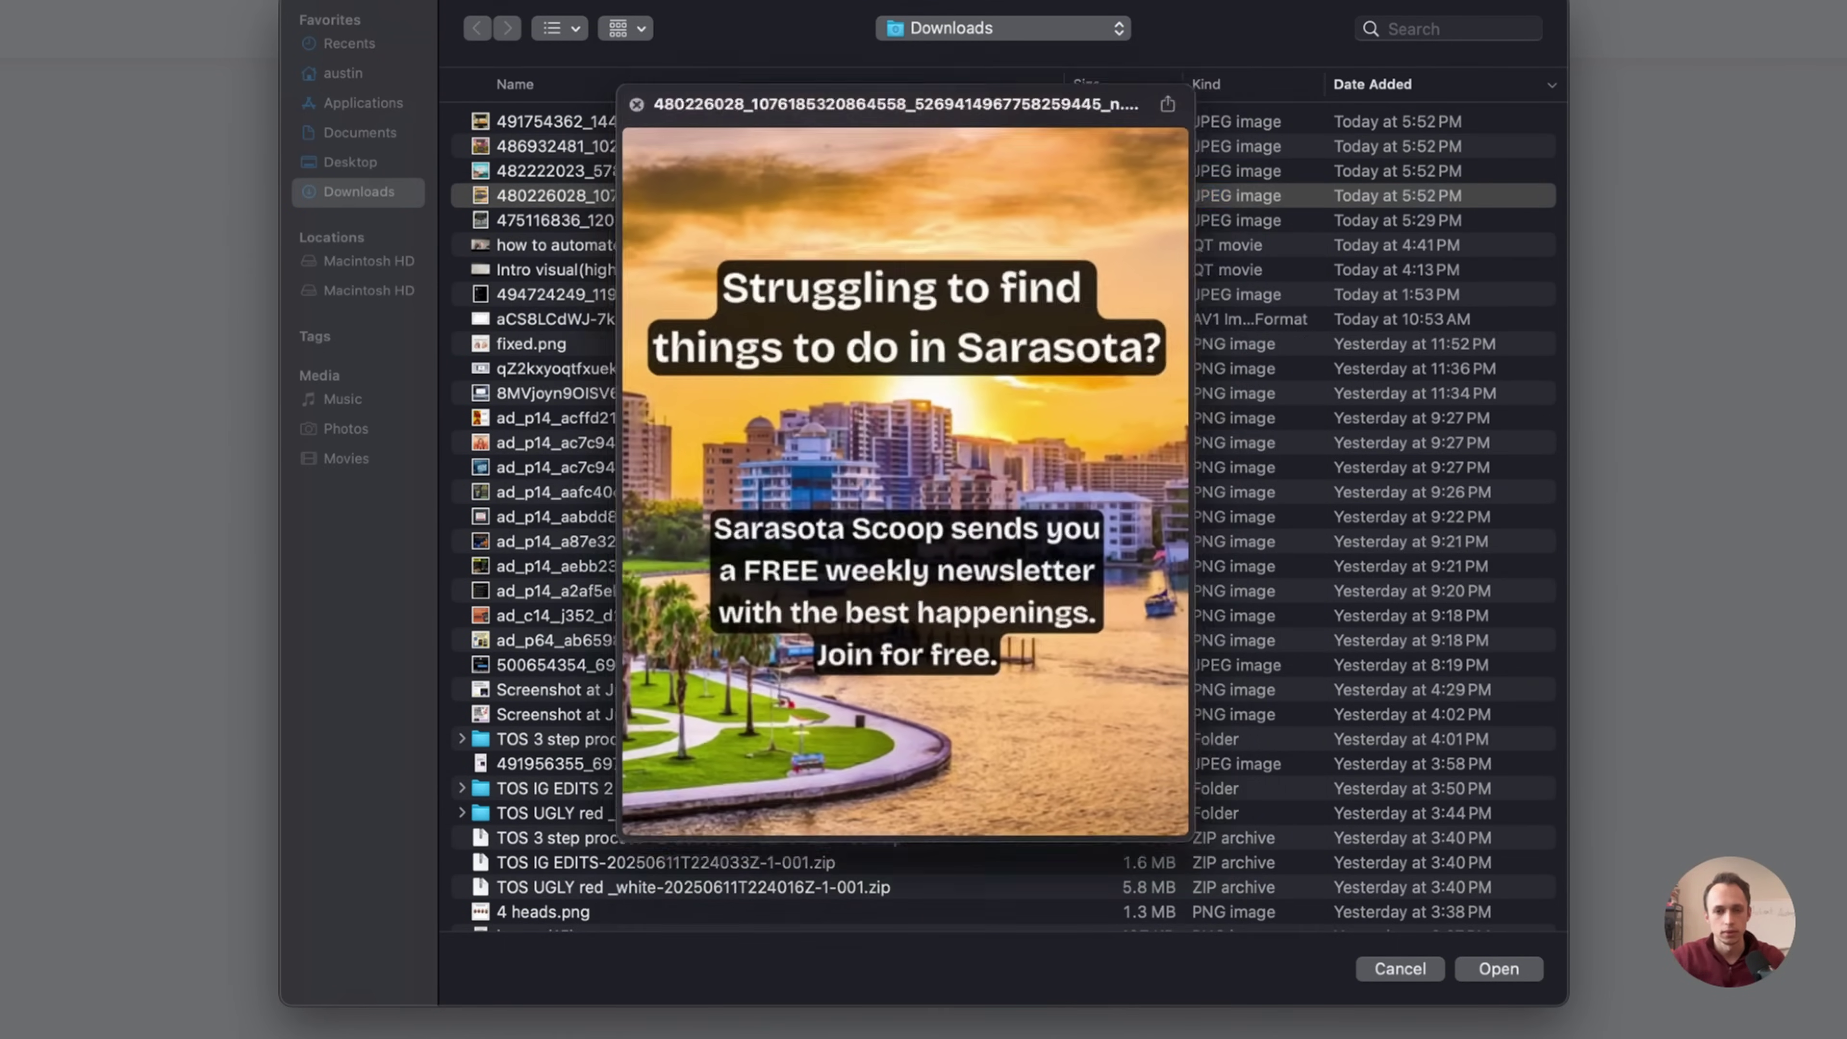
key(space)
key(Return)
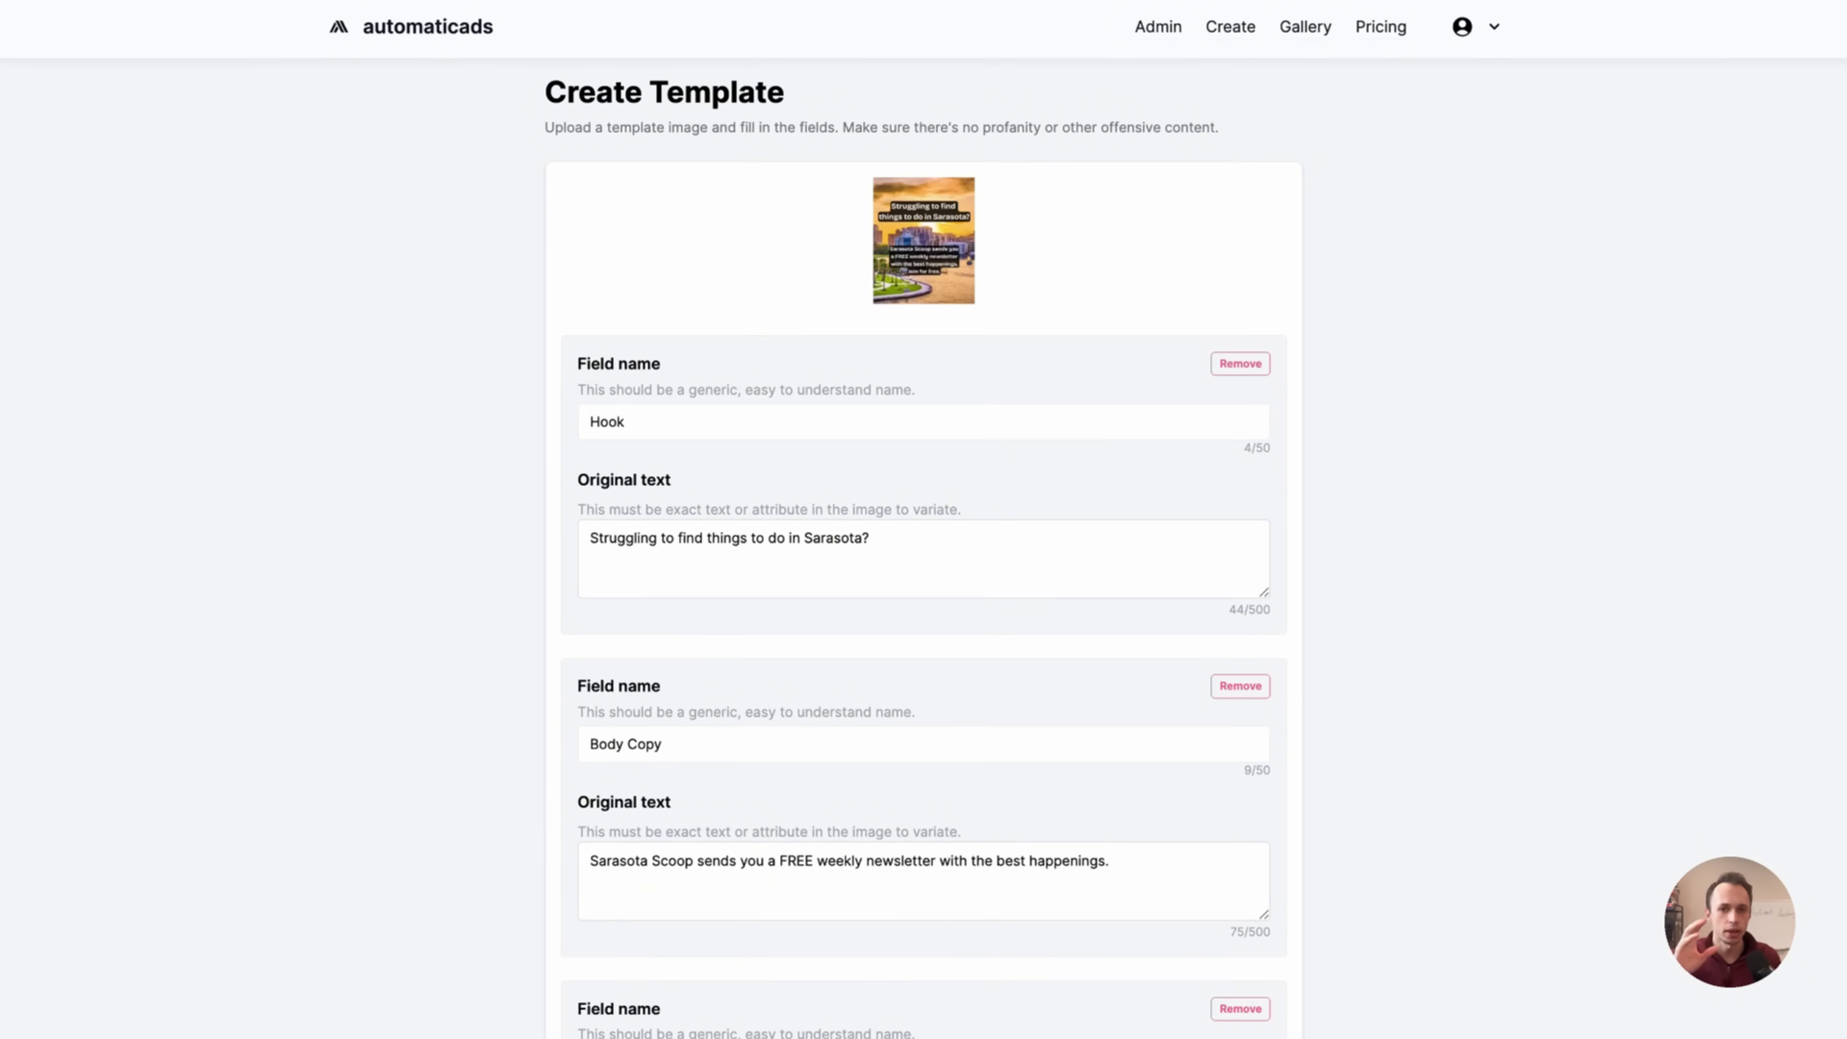
- Review the template's Hook, Body Copy, Call to Action and Background Image fields against the uploaded image
scroll(915, 467, down, 7)
scroll(875, 603, up, 6)
scroll(862, 632, down, 9)
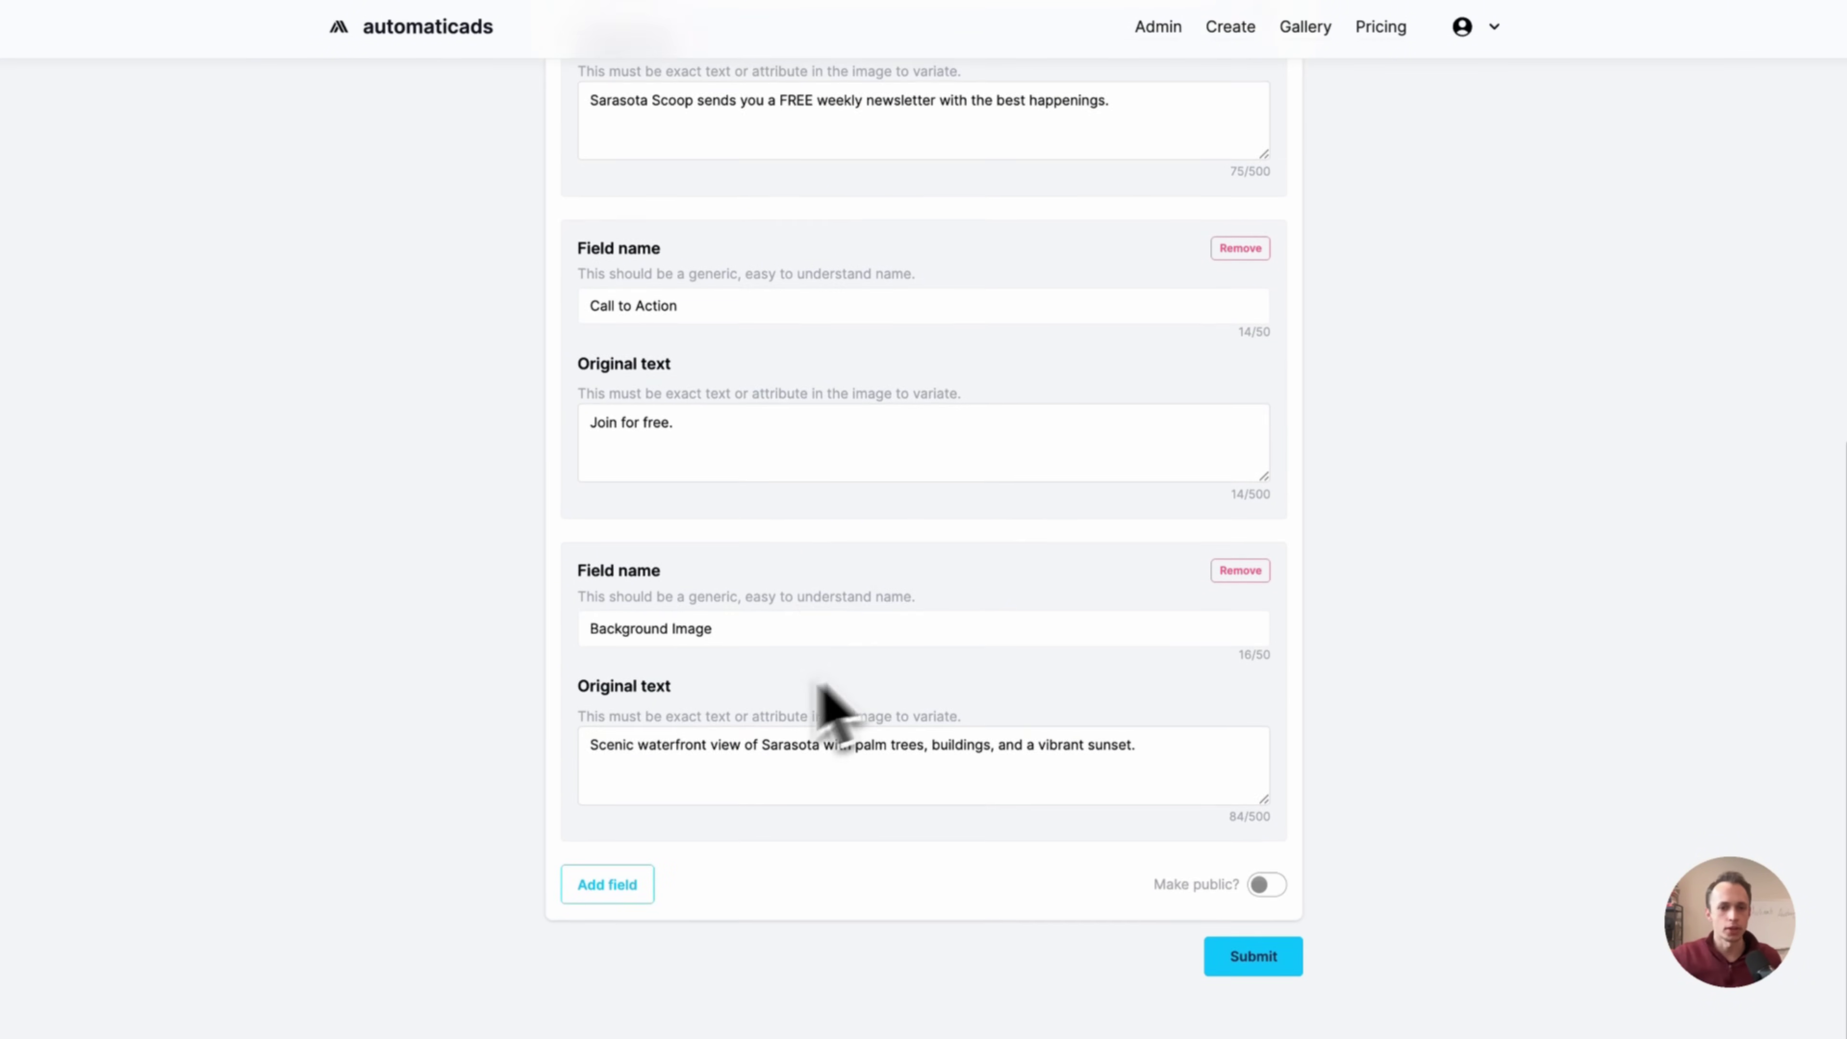
click(709, 311)
scroll(783, 318, up, 10)
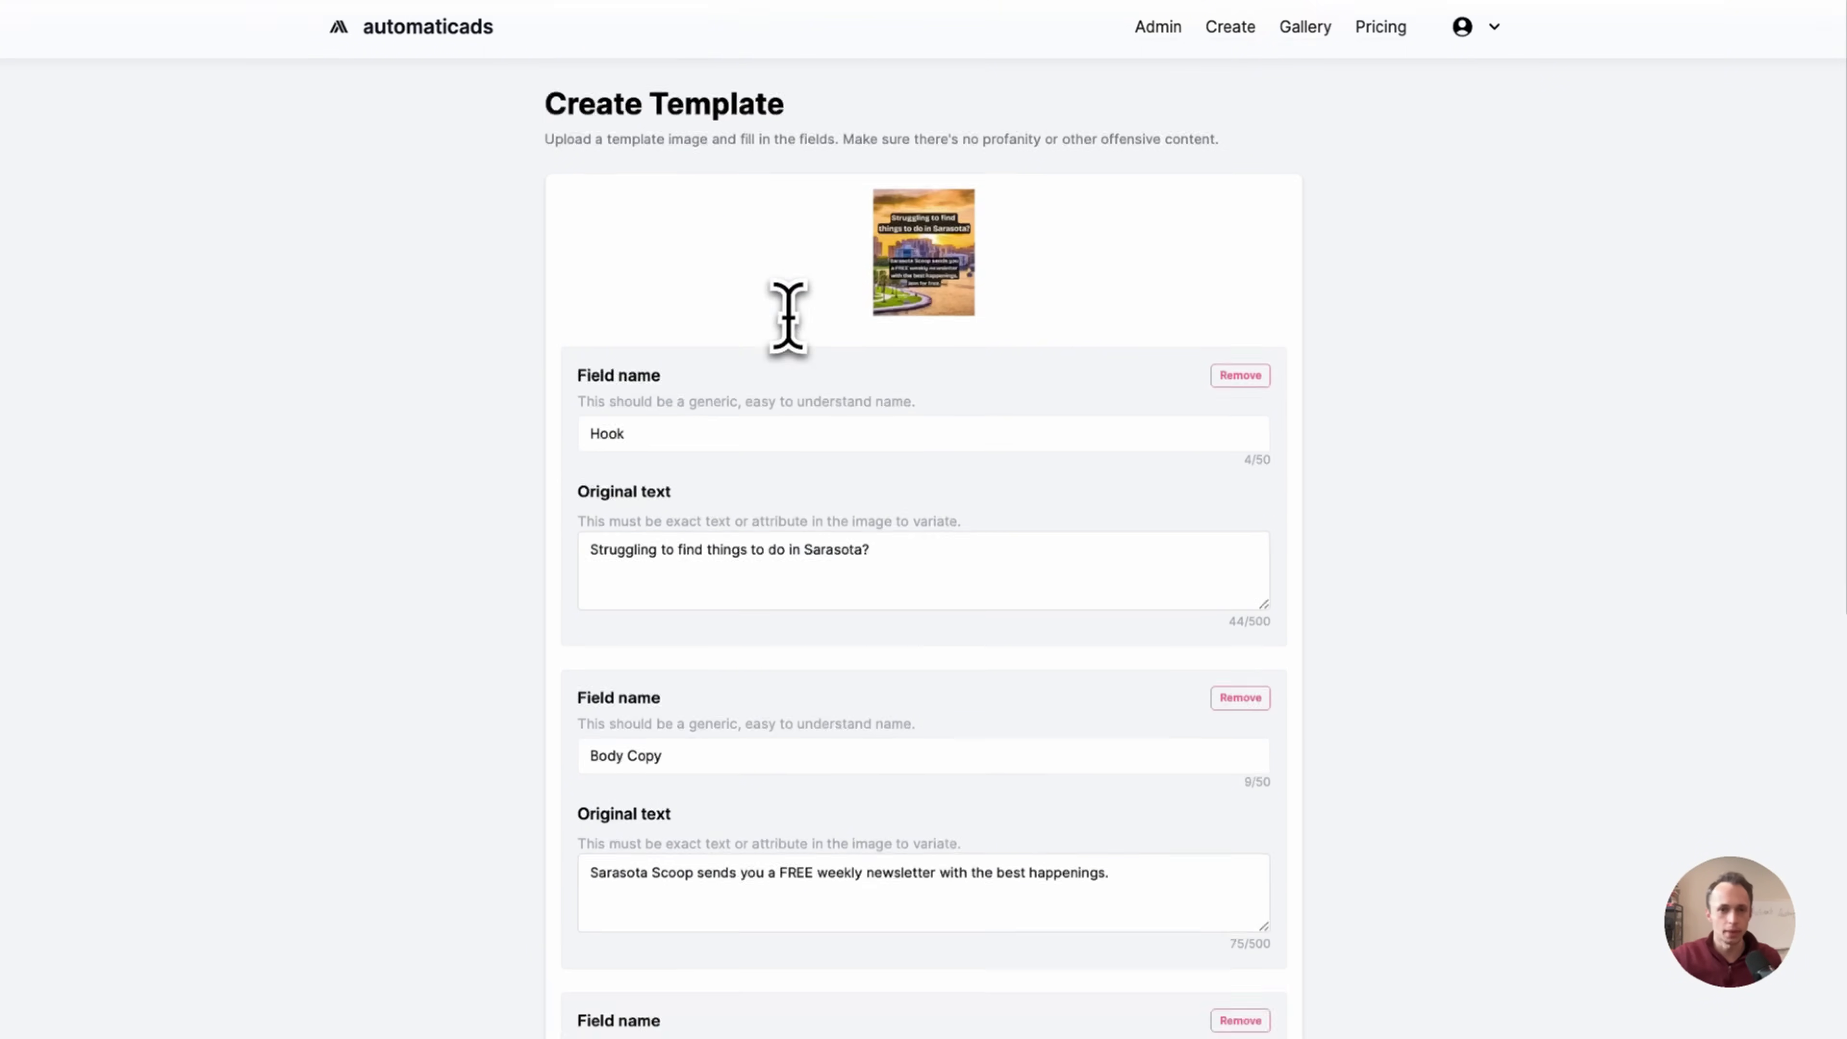
click(701, 431)
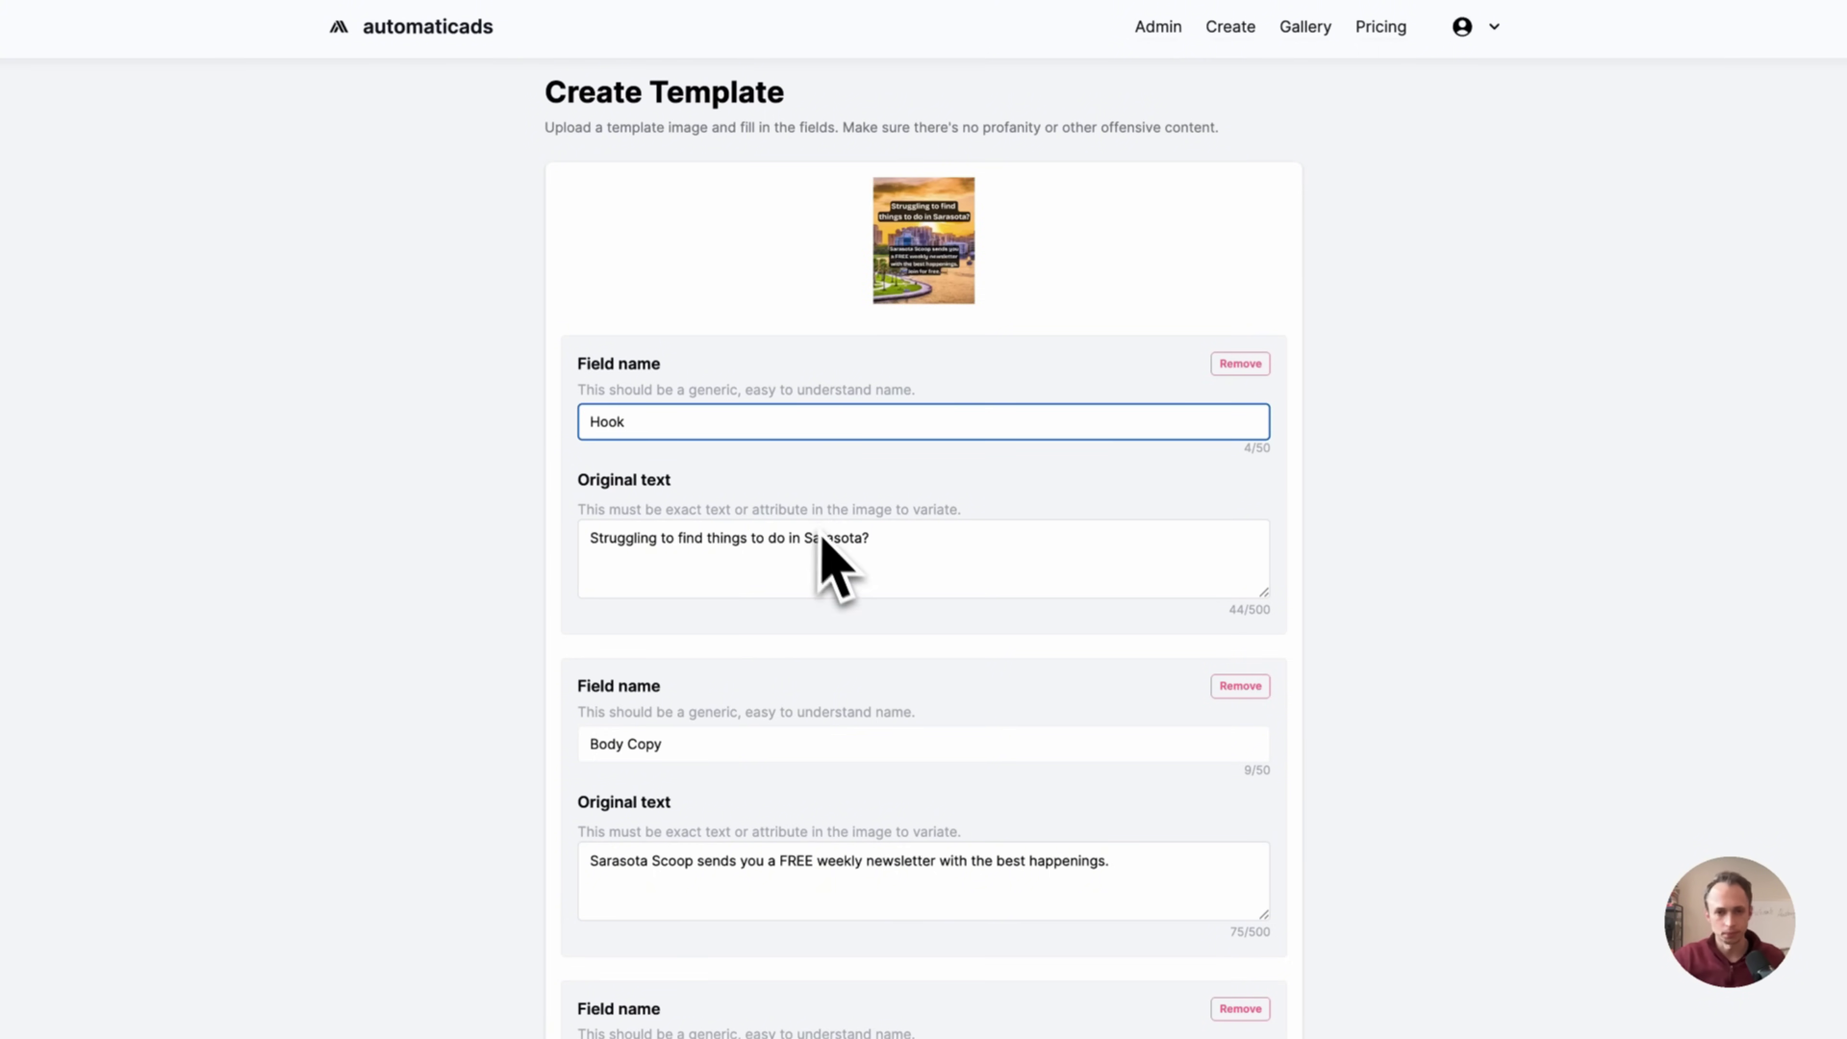
scroll(839, 566, down, 8)
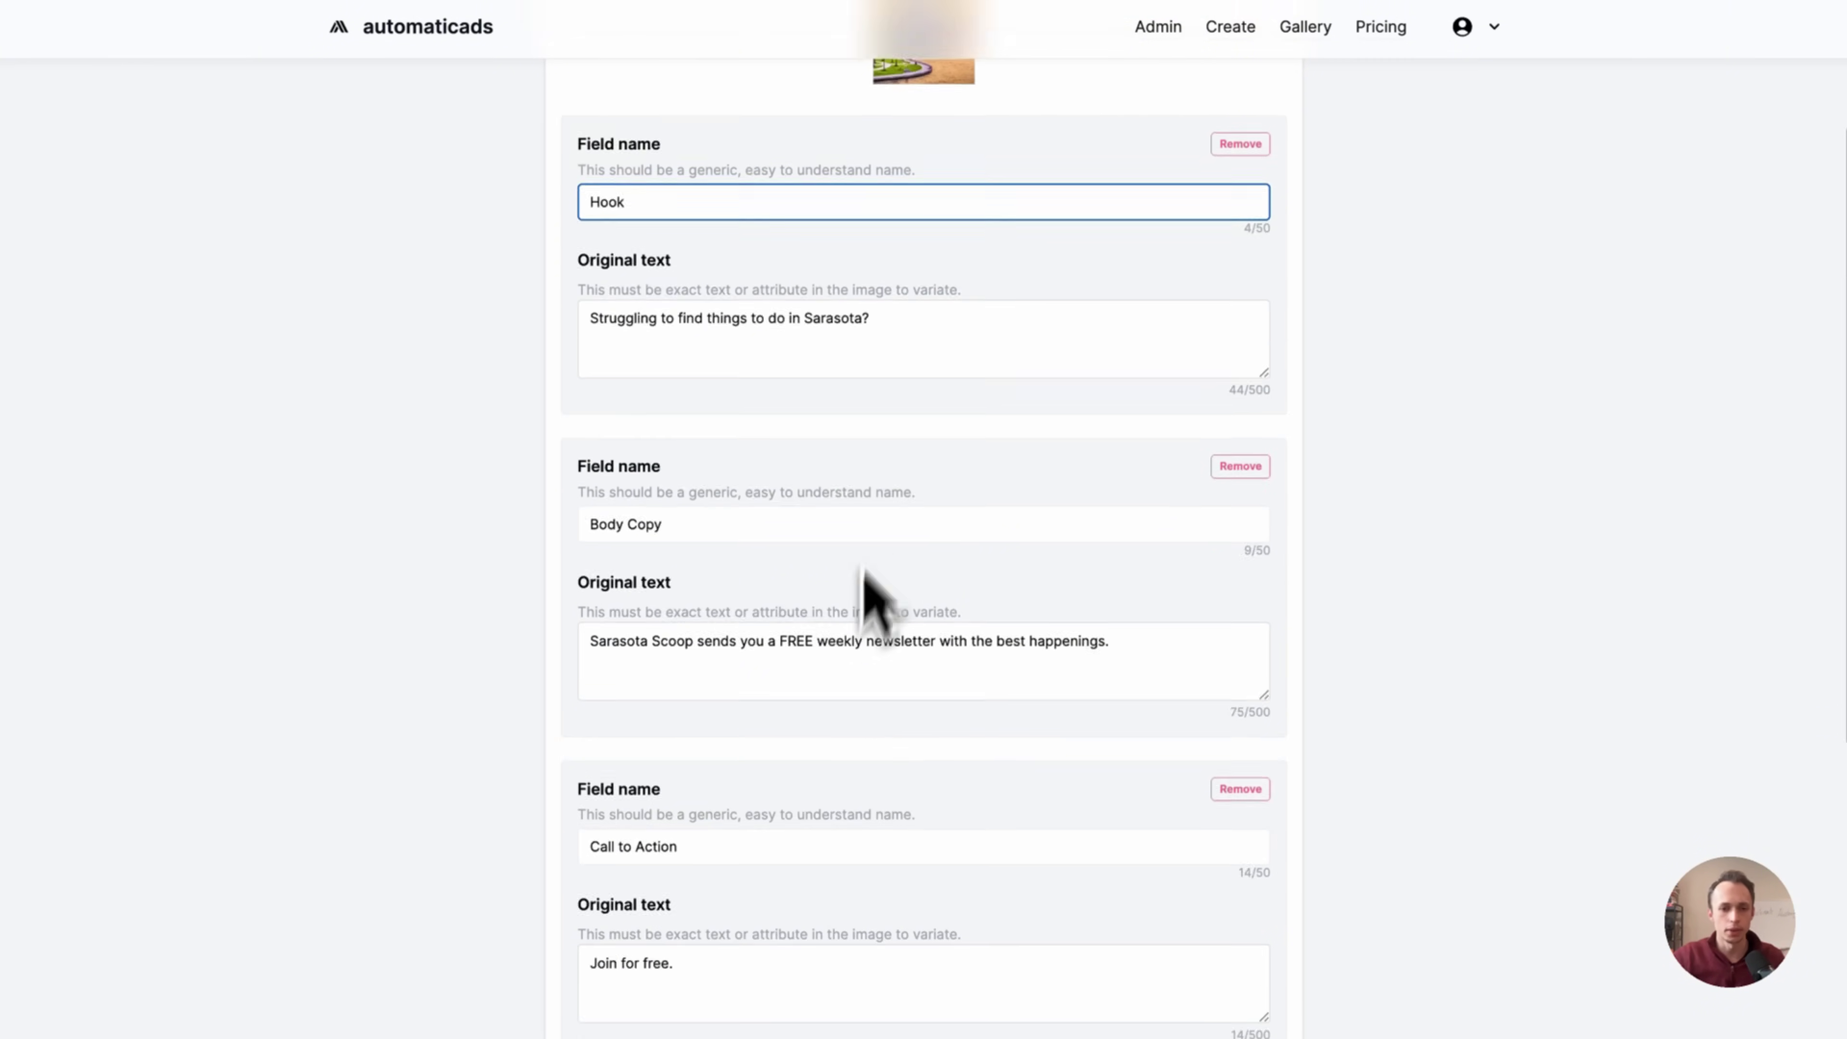
scroll(771, 619, up, 8)
scroll(952, 392, down, 10)
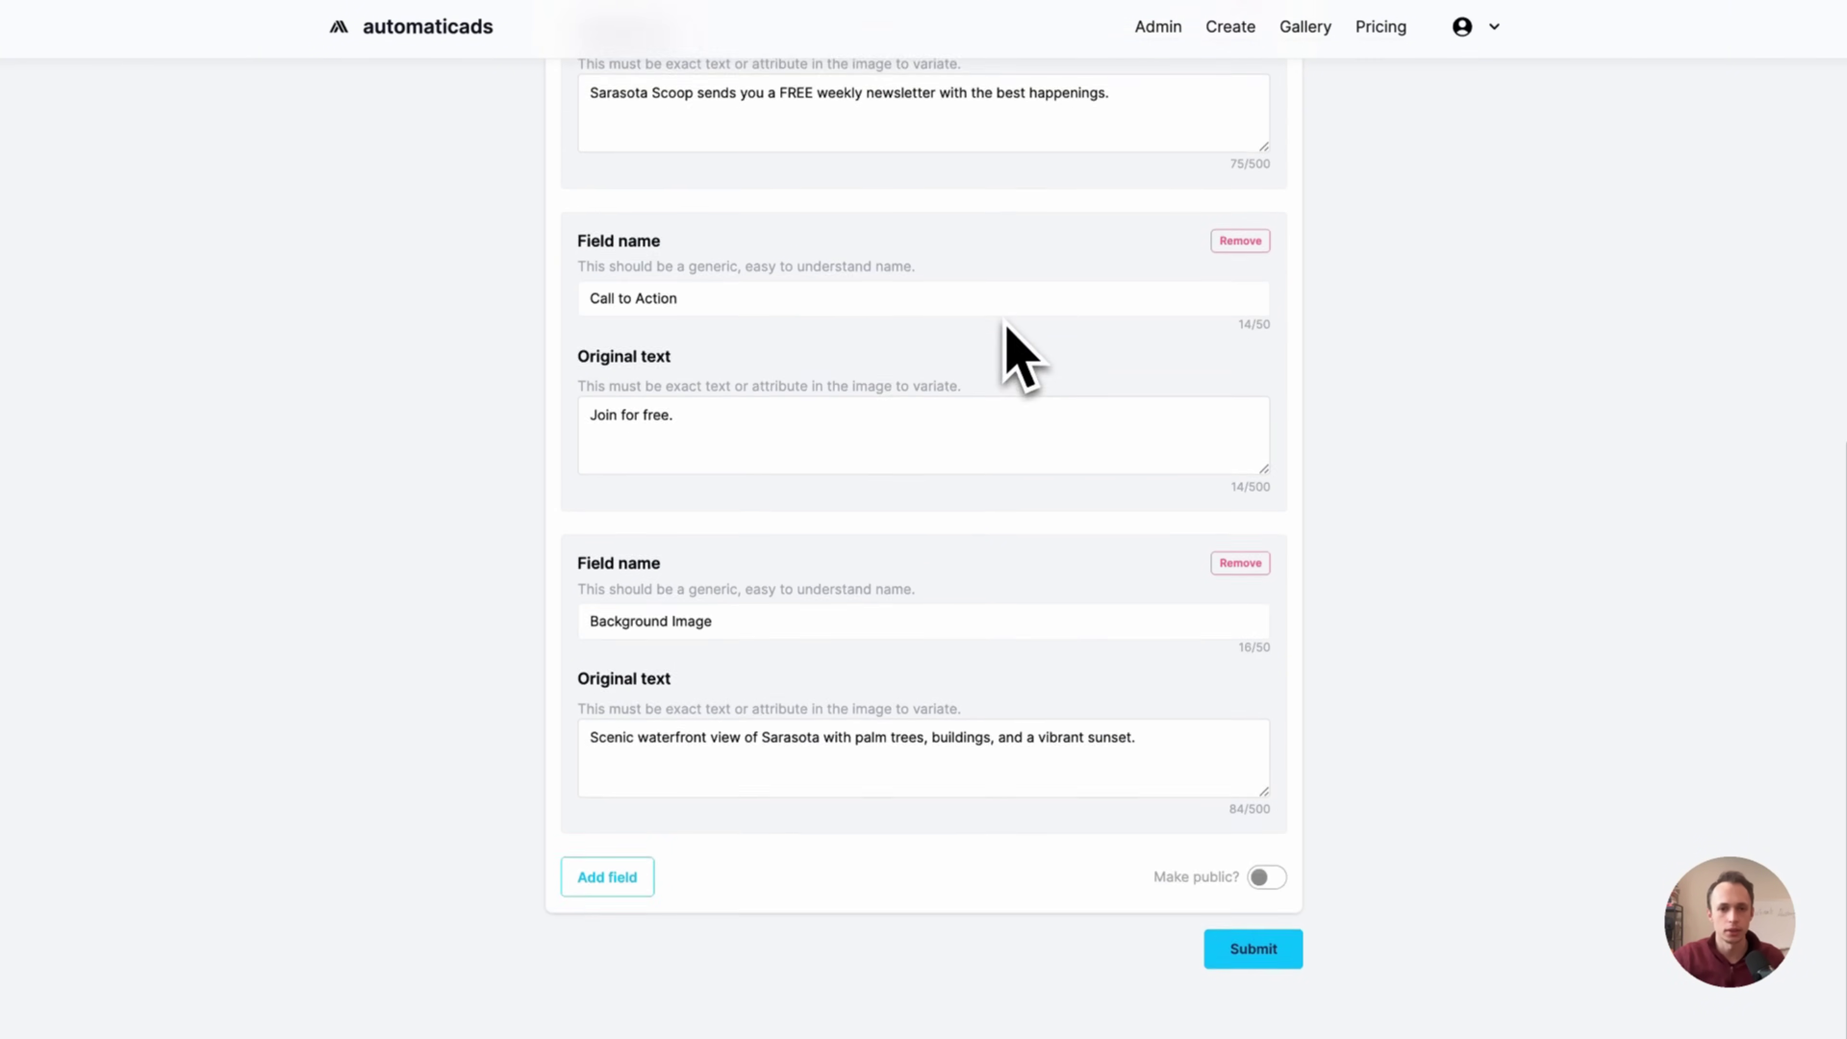
scroll(825, 660, up, 10)
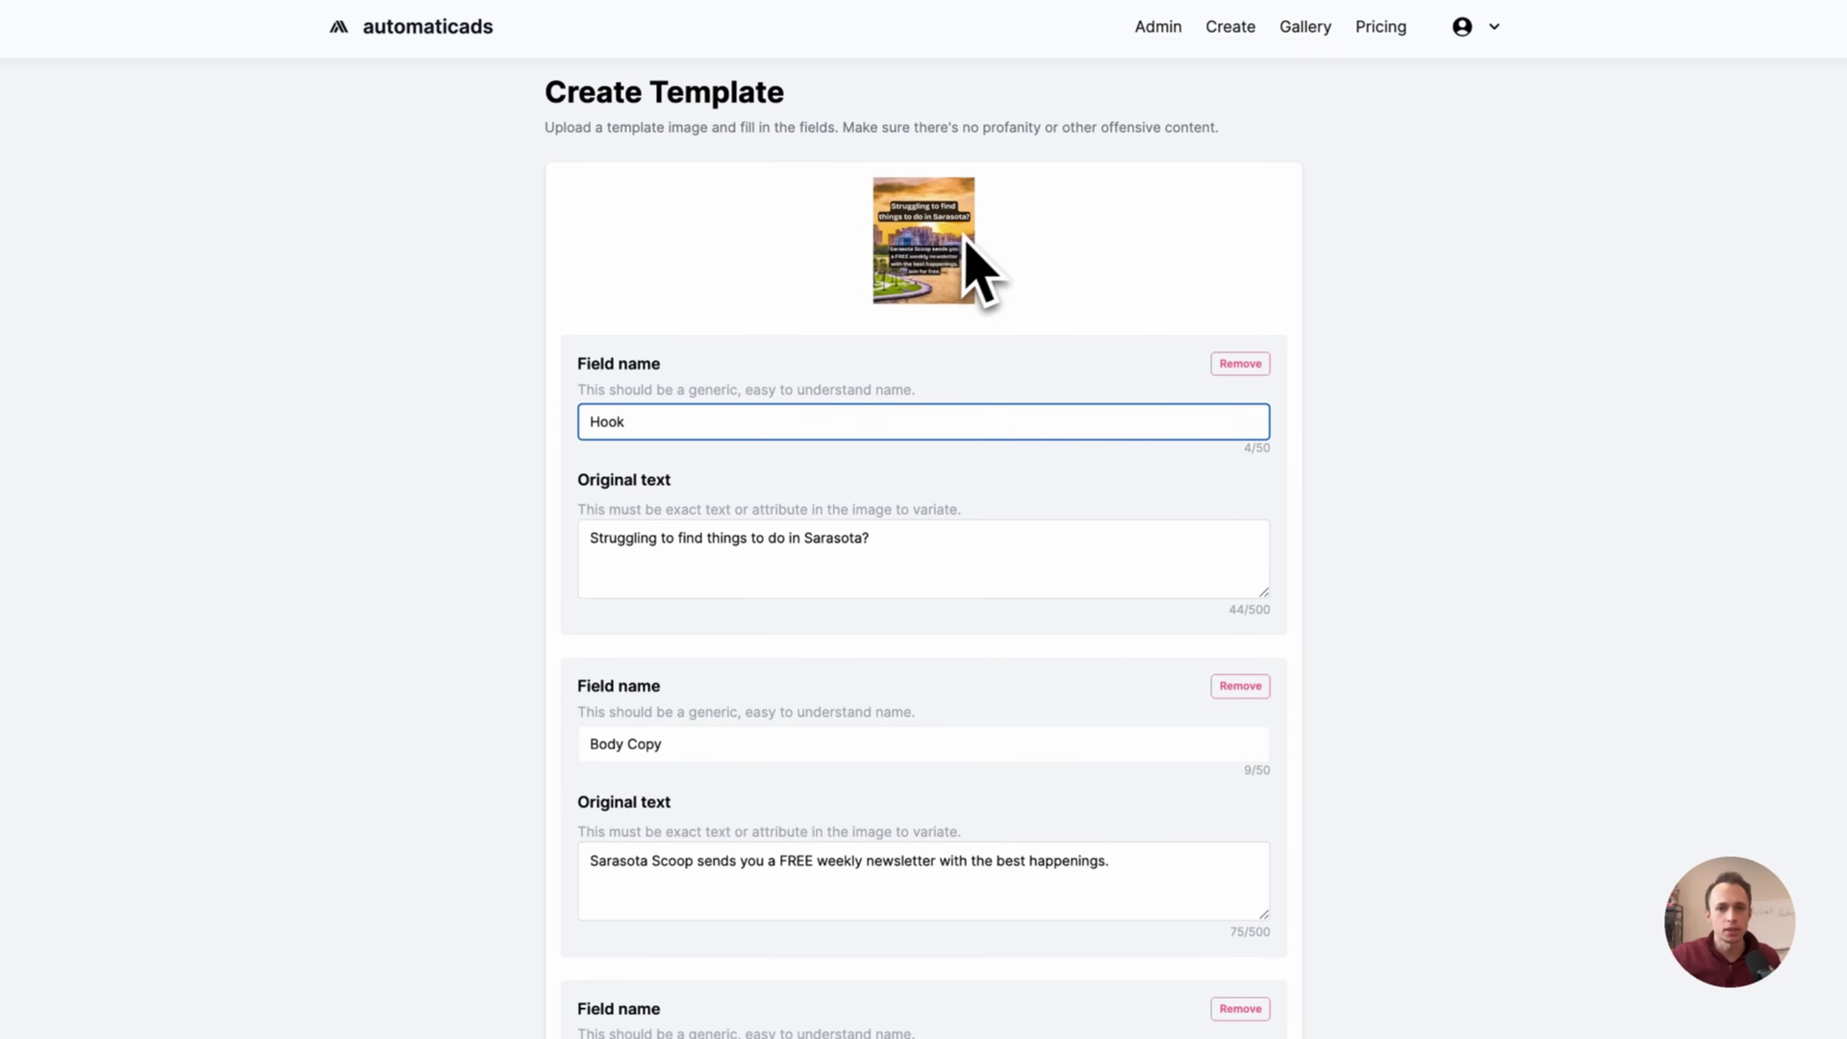
scroll(948, 619, down, 10)
scroll(1066, 627, up, 10)
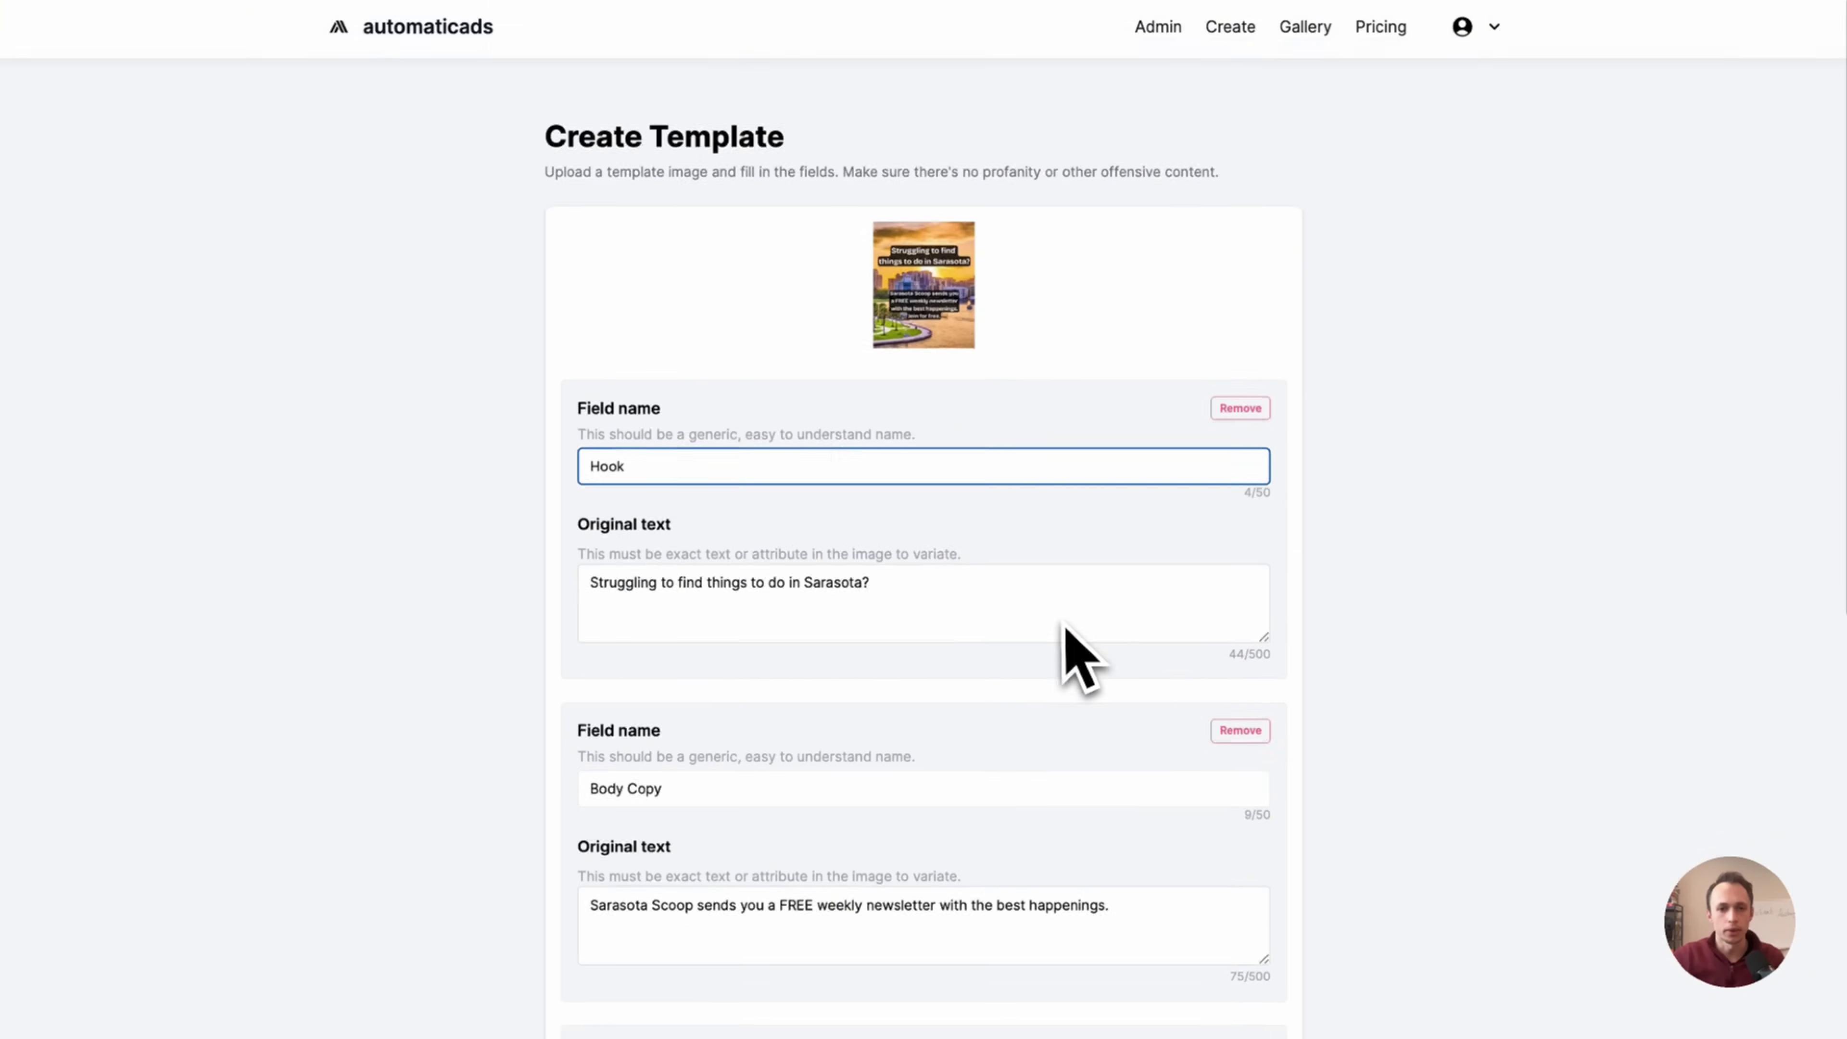
scroll(1069, 653, down, 10)
scroll(1091, 698, up, 10)
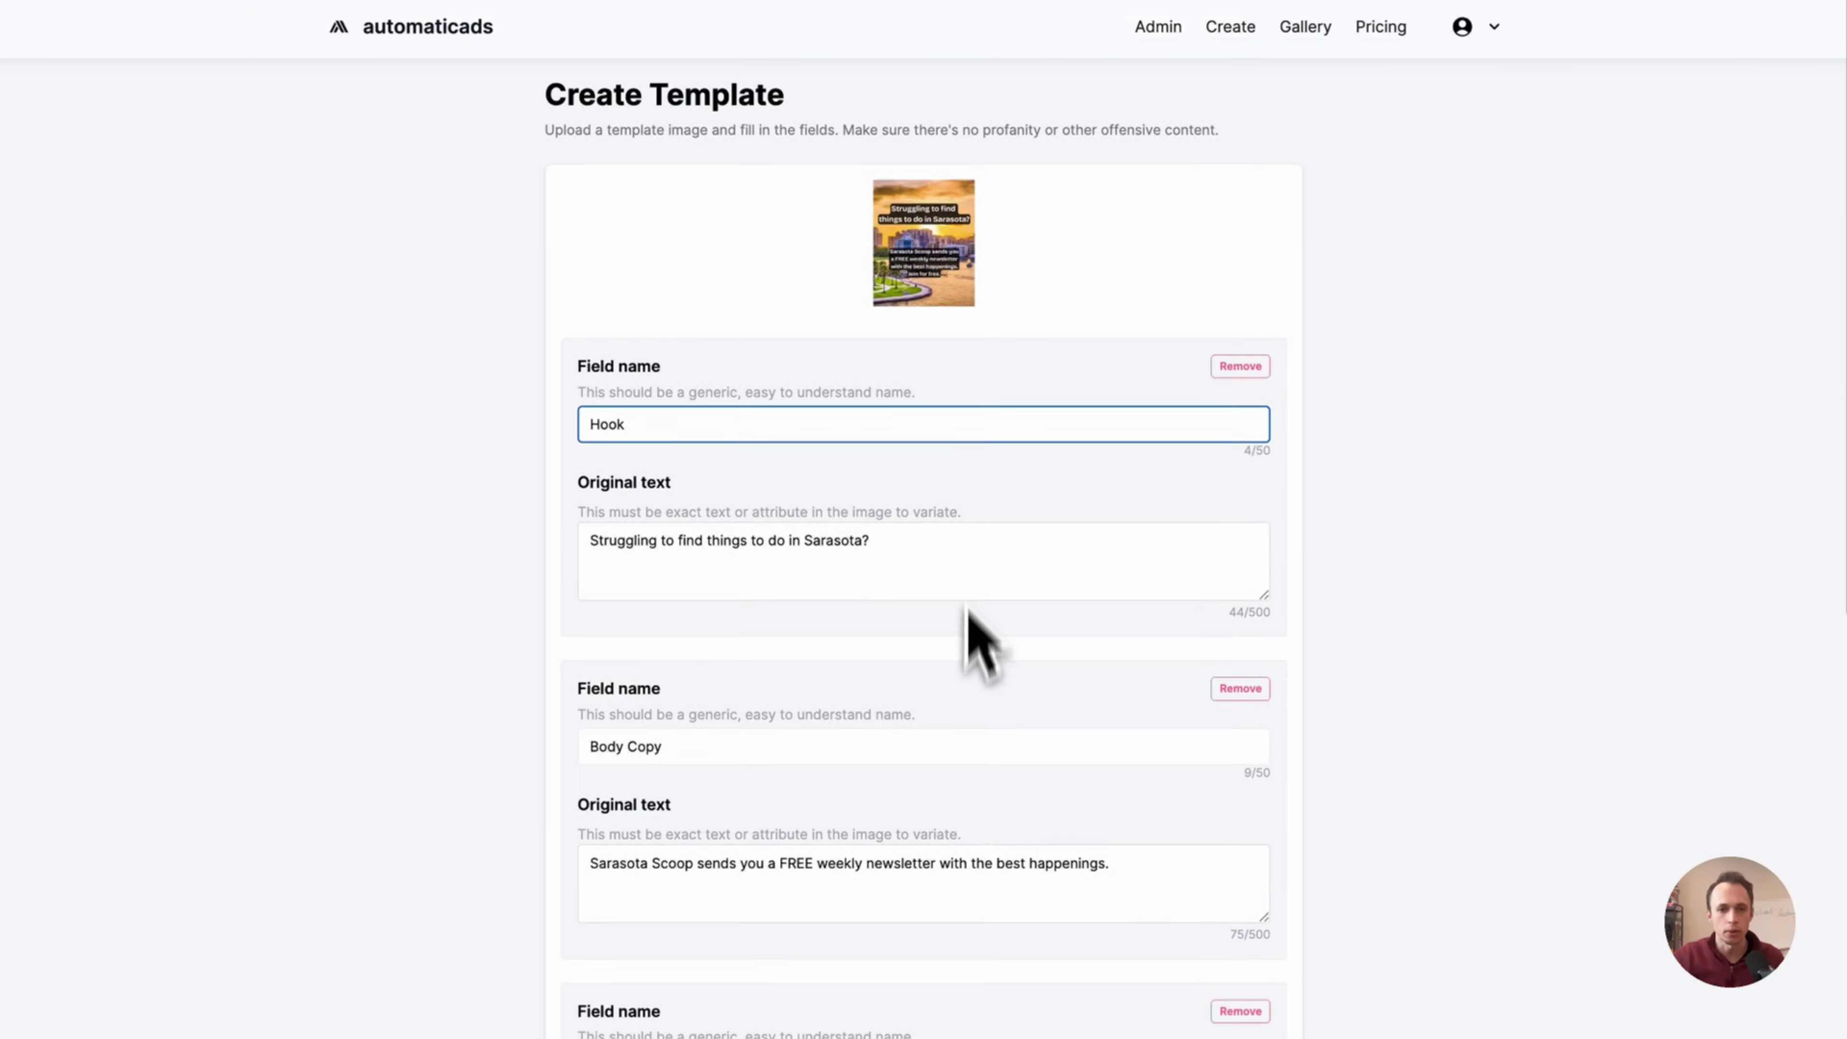
scroll(967, 618, down, 10)
scroll(969, 710, up, 10)
scroll(688, 487, down, 1)
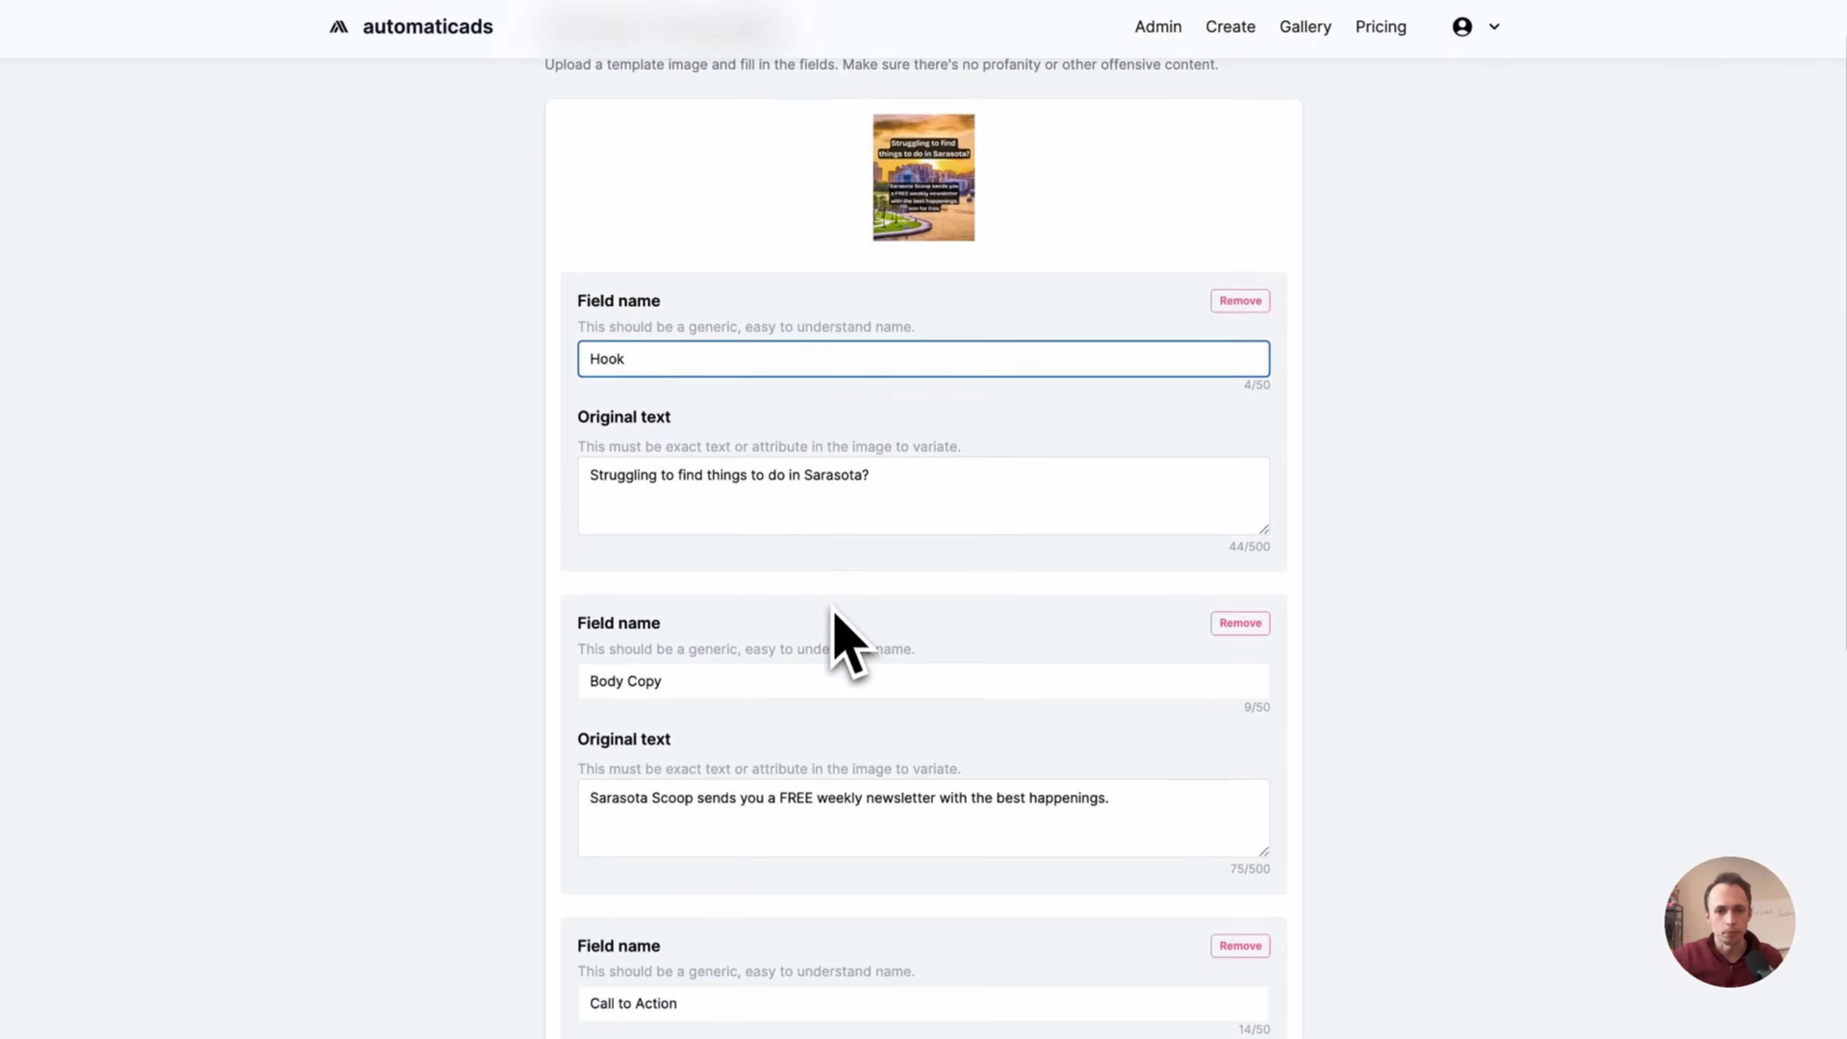
scroll(833, 619, down, 10)
scroll(845, 728, up, 10)
scroll(845, 743, down, 2)
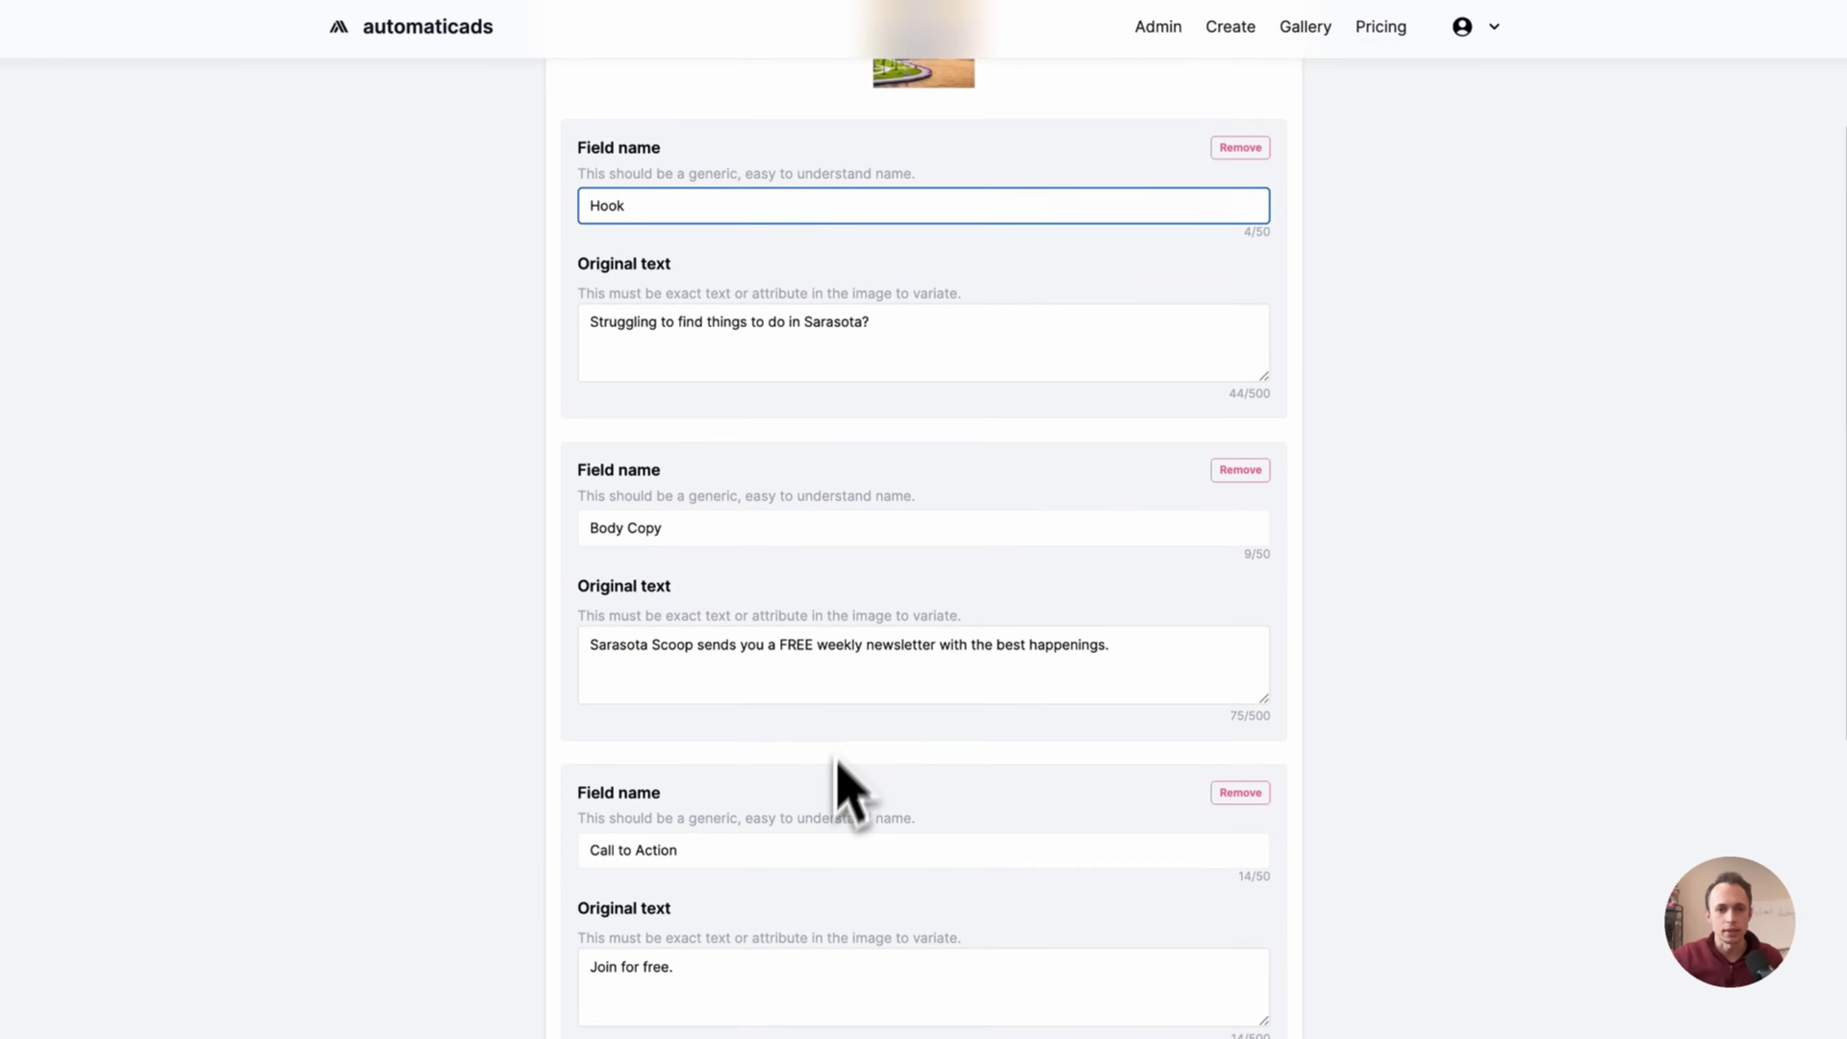
- Submit the Sarasota template as public and select it for the new adset, checking the fields to variate
scroll(837, 761, down, 7)
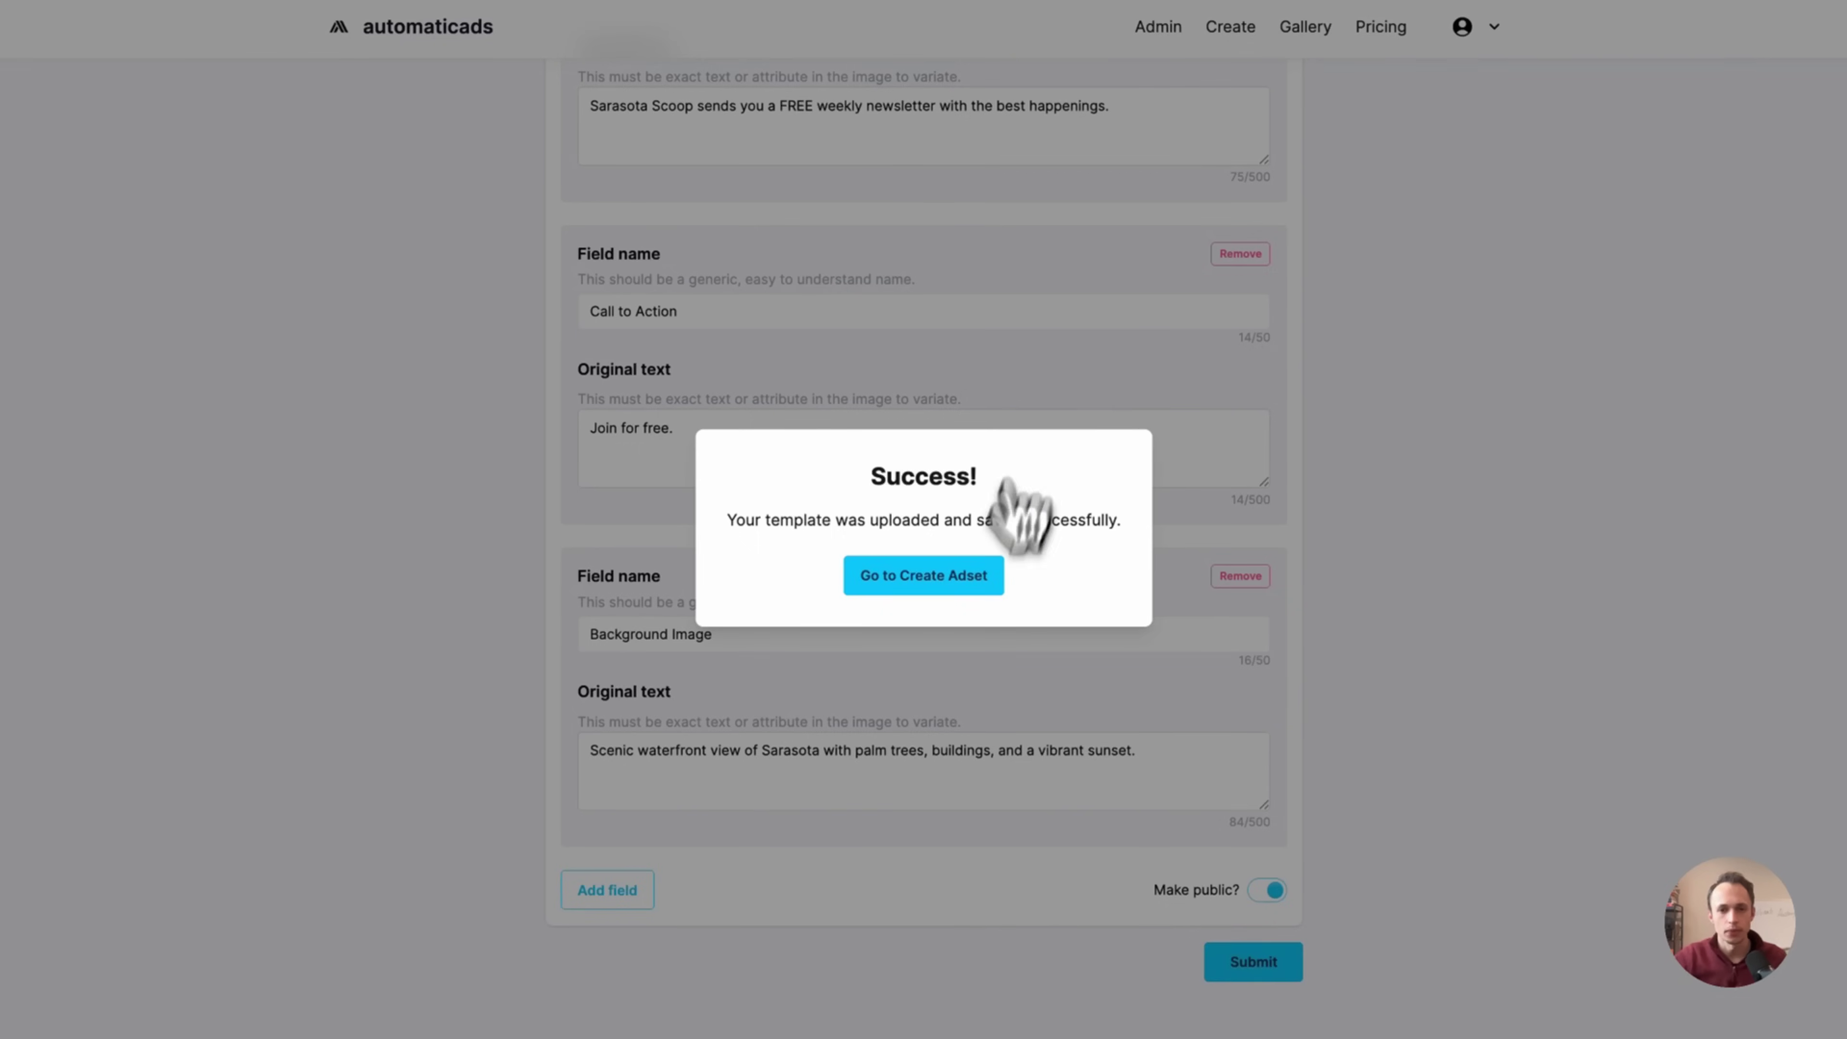
click(989, 571)
click(671, 520)
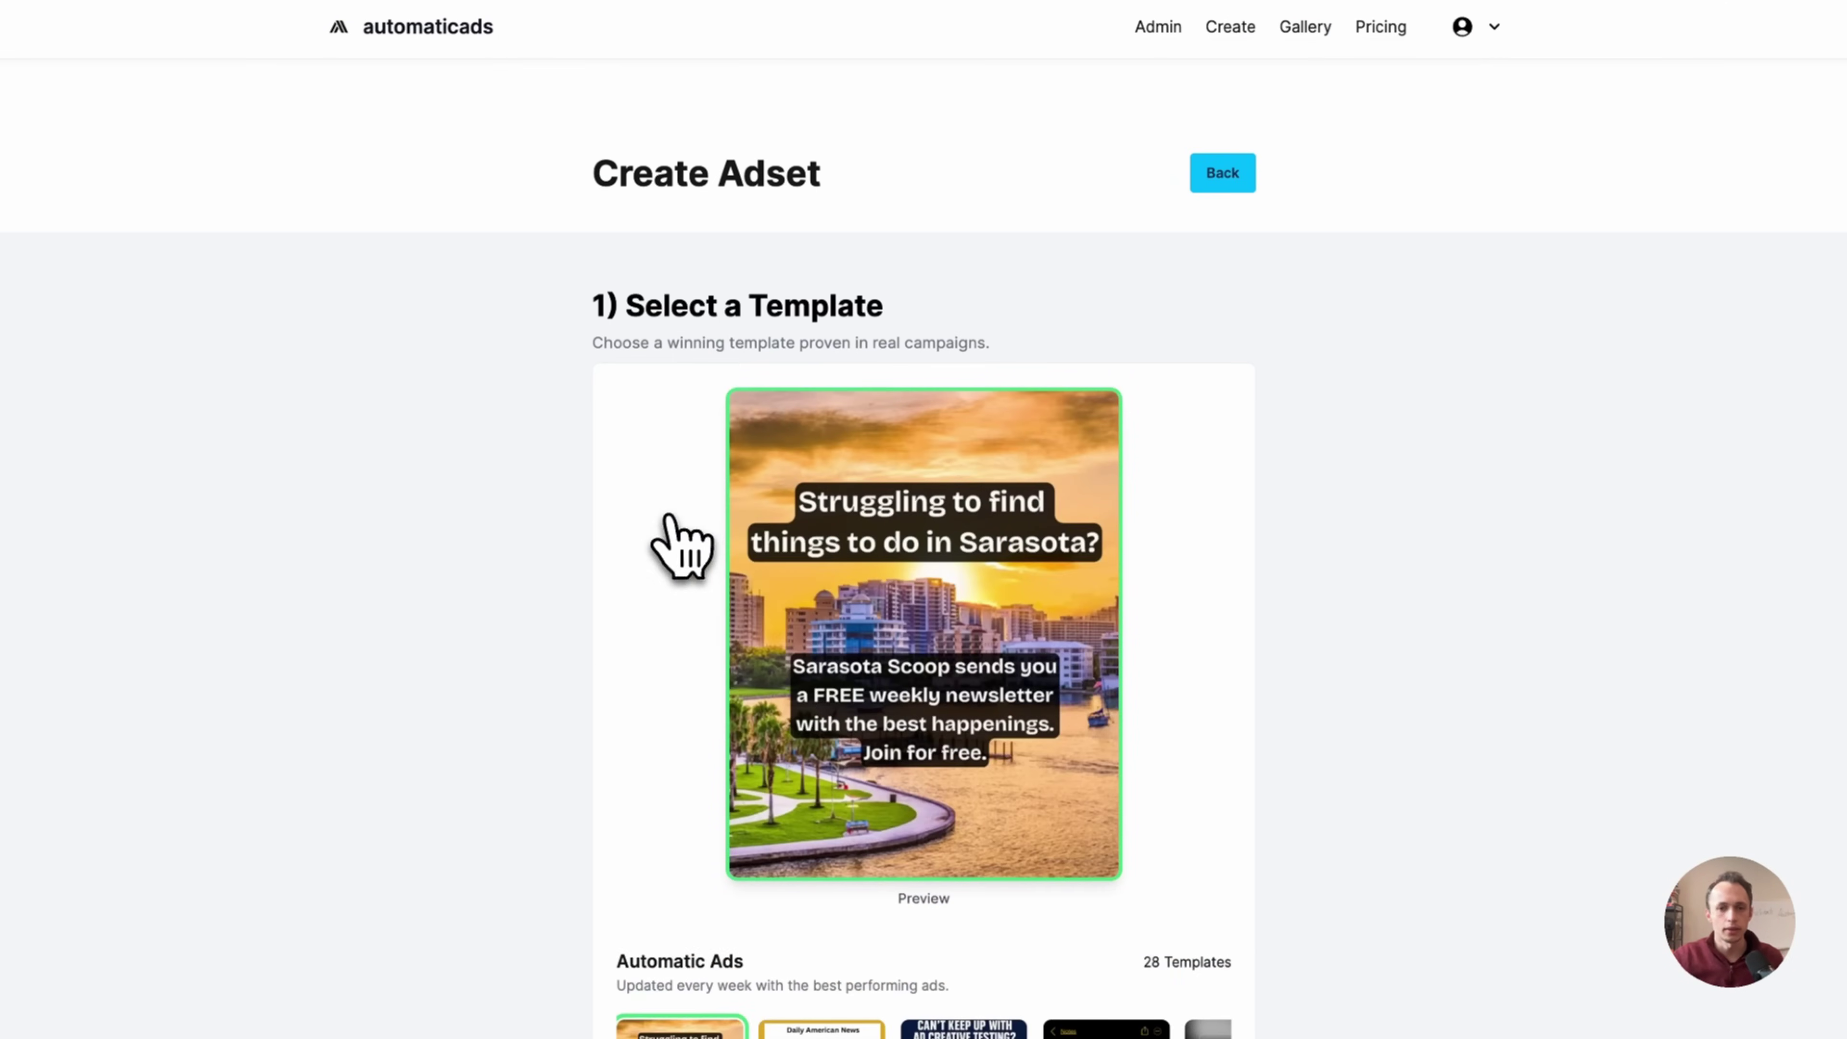
scroll(800, 568, down, 15)
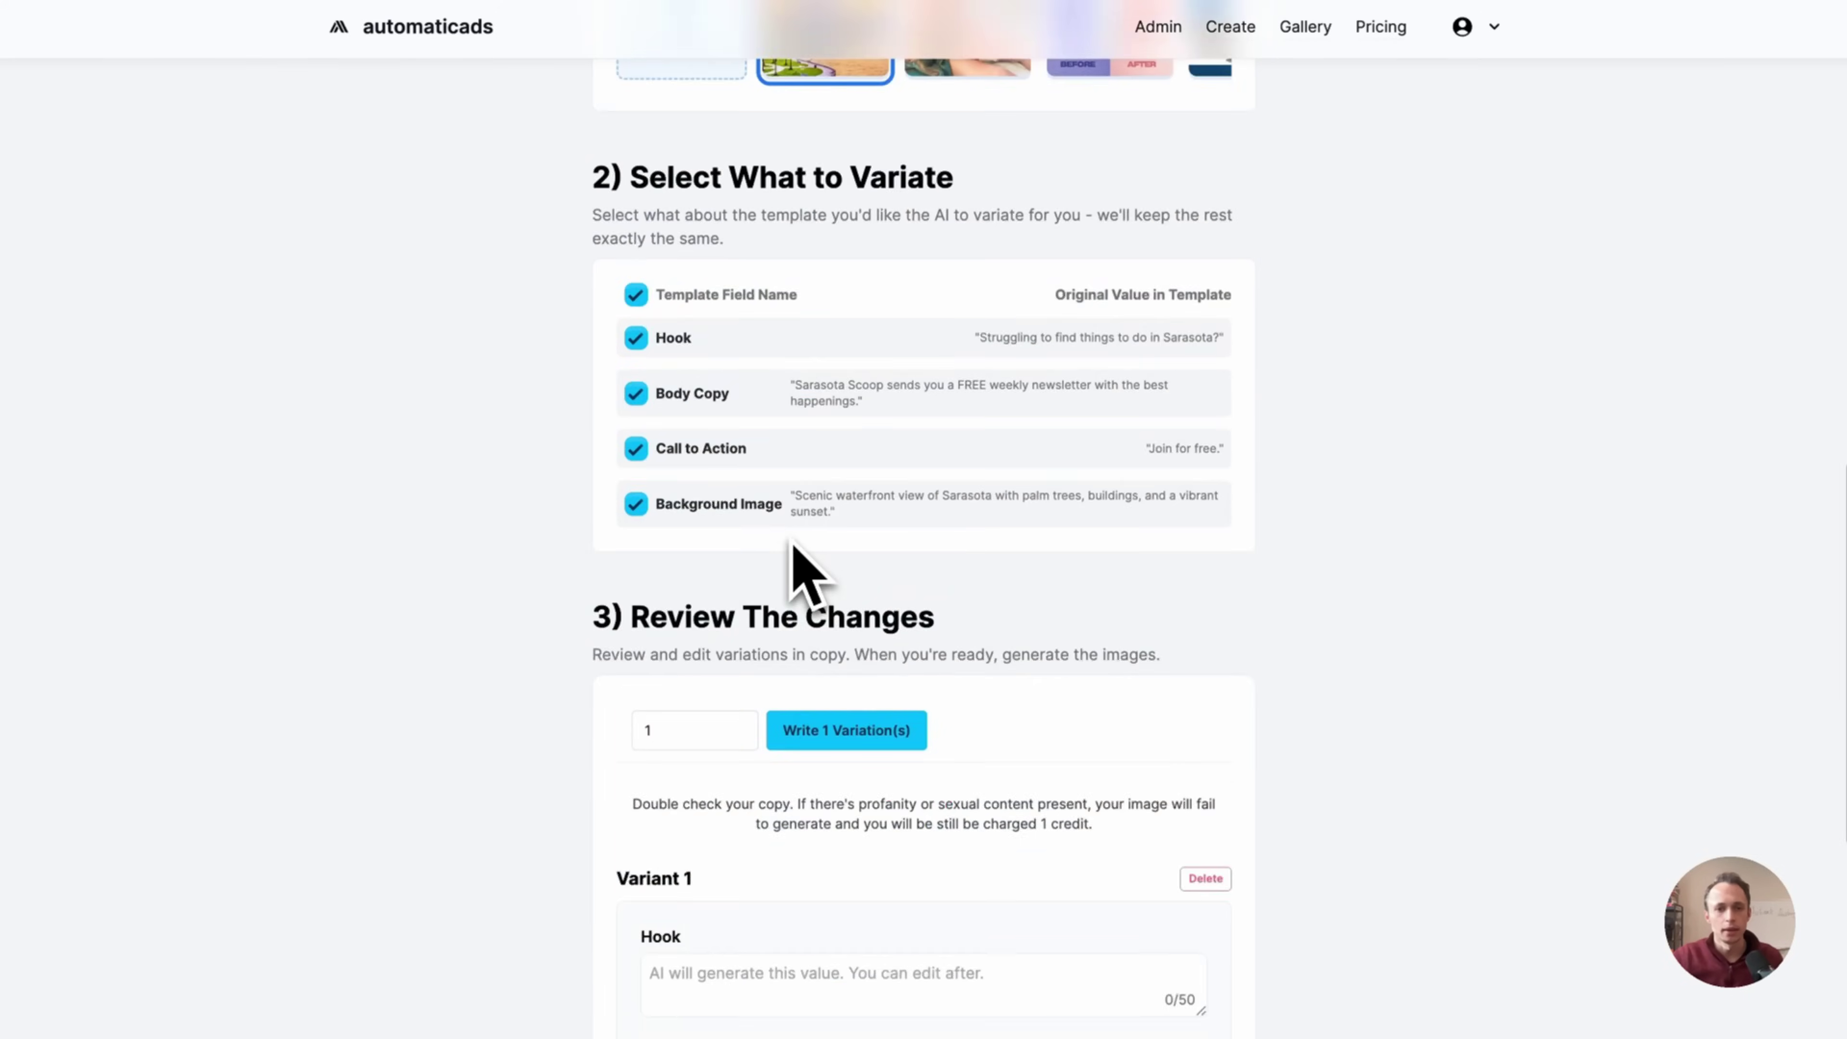
scroll(808, 560, up, 1)
scroll(811, 698, down, 2)
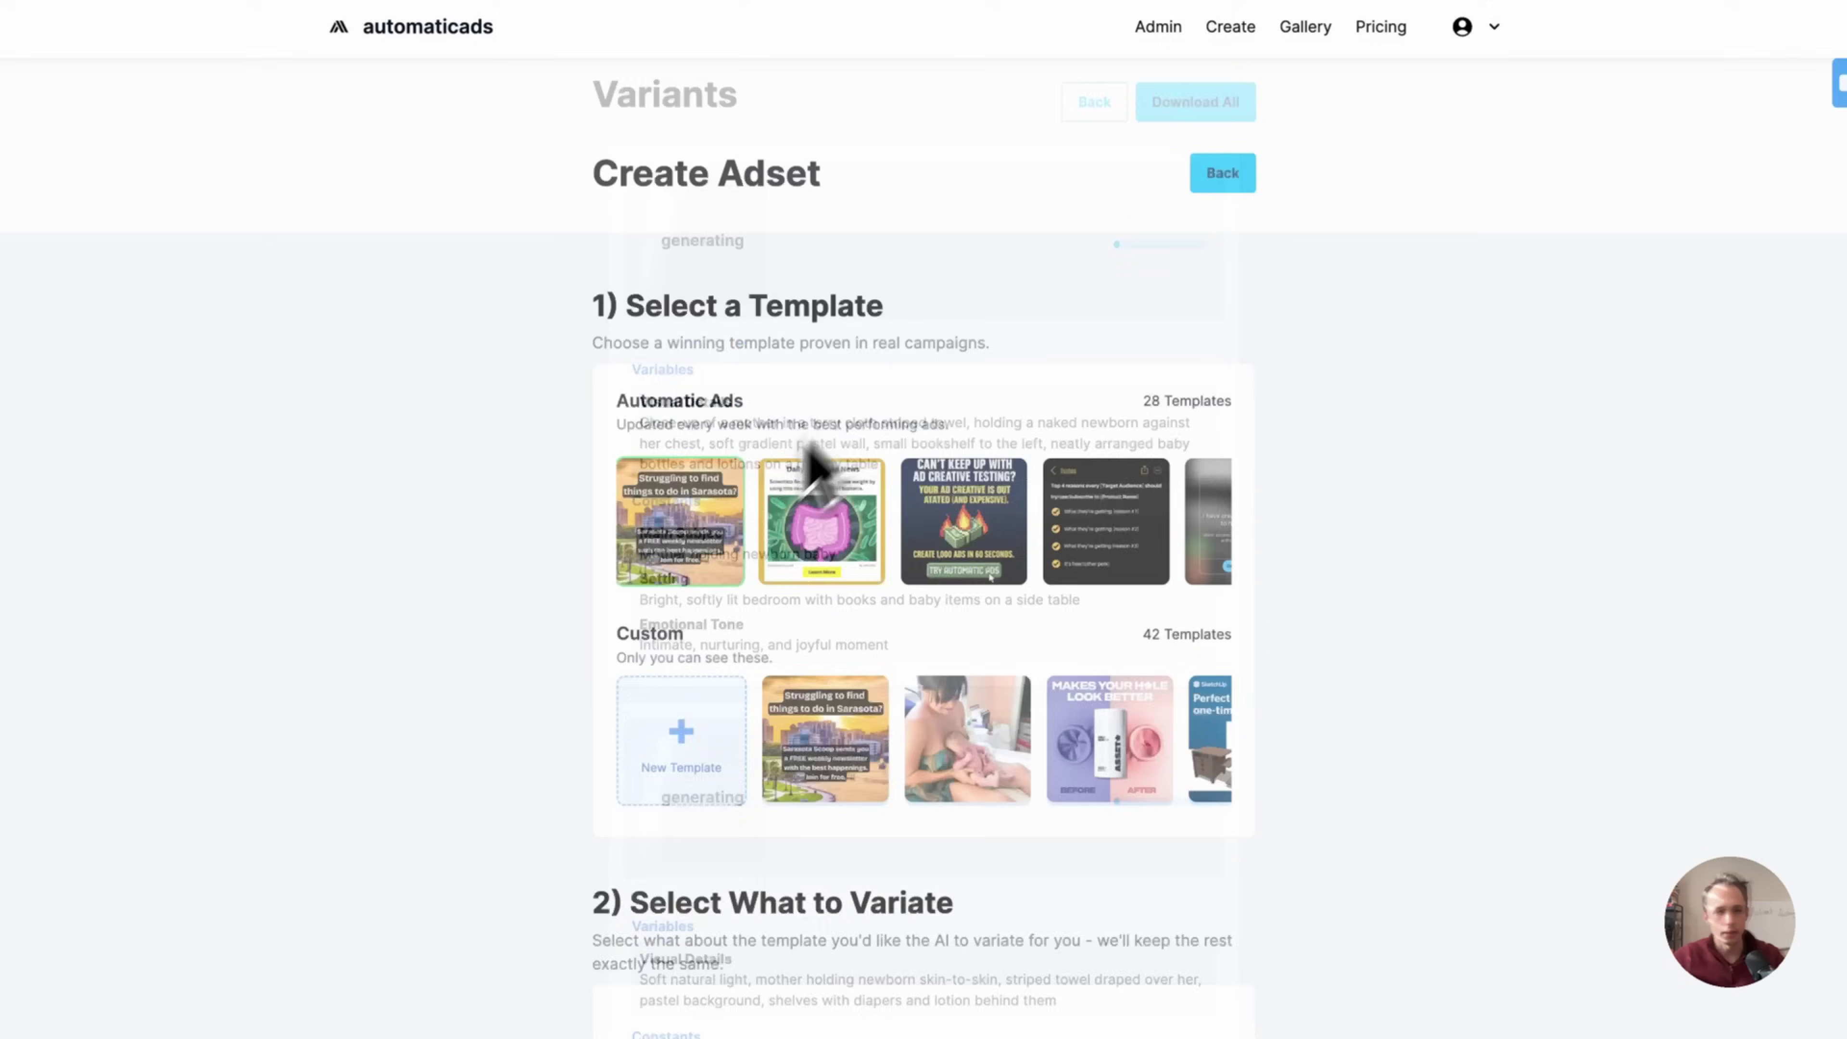
- Select the custom Sarasota template for the adset and write 5 variations of its checked fields
scroll(800, 467, down, 7)
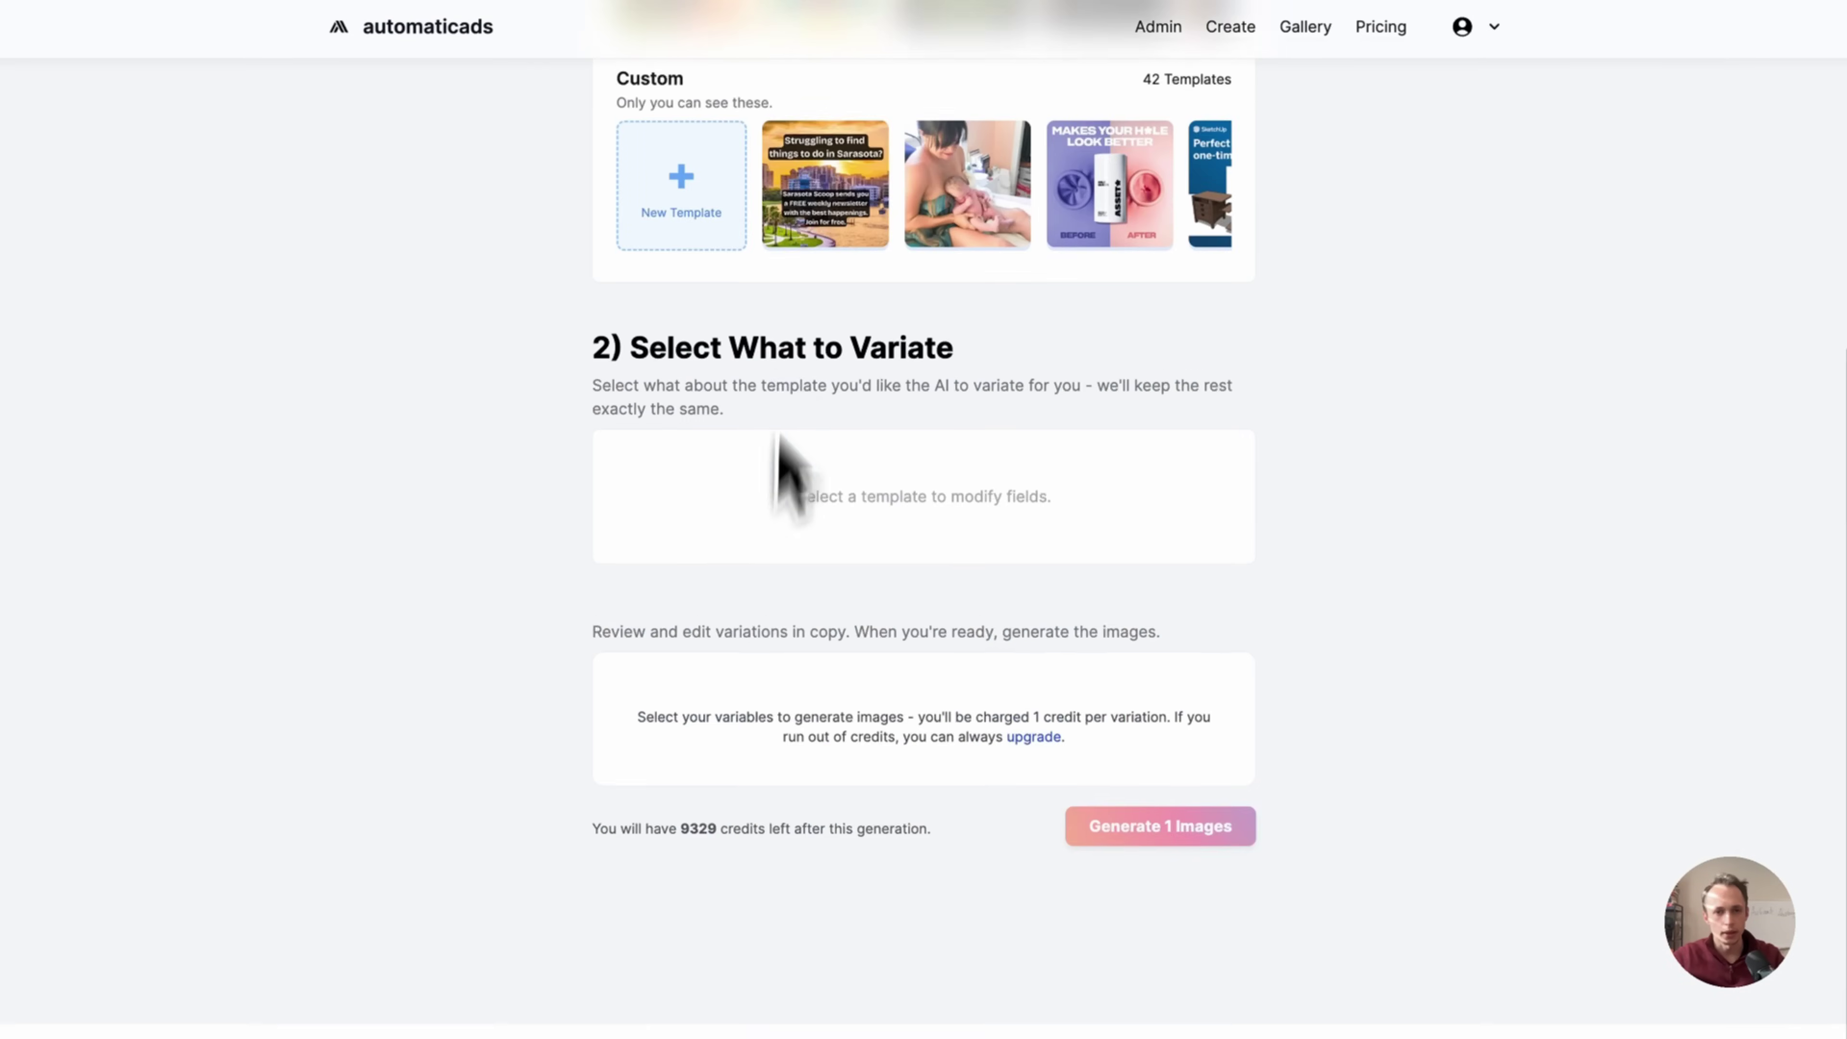
click(796, 235)
scroll(858, 437, down, 2)
scroll(851, 422, down, 5)
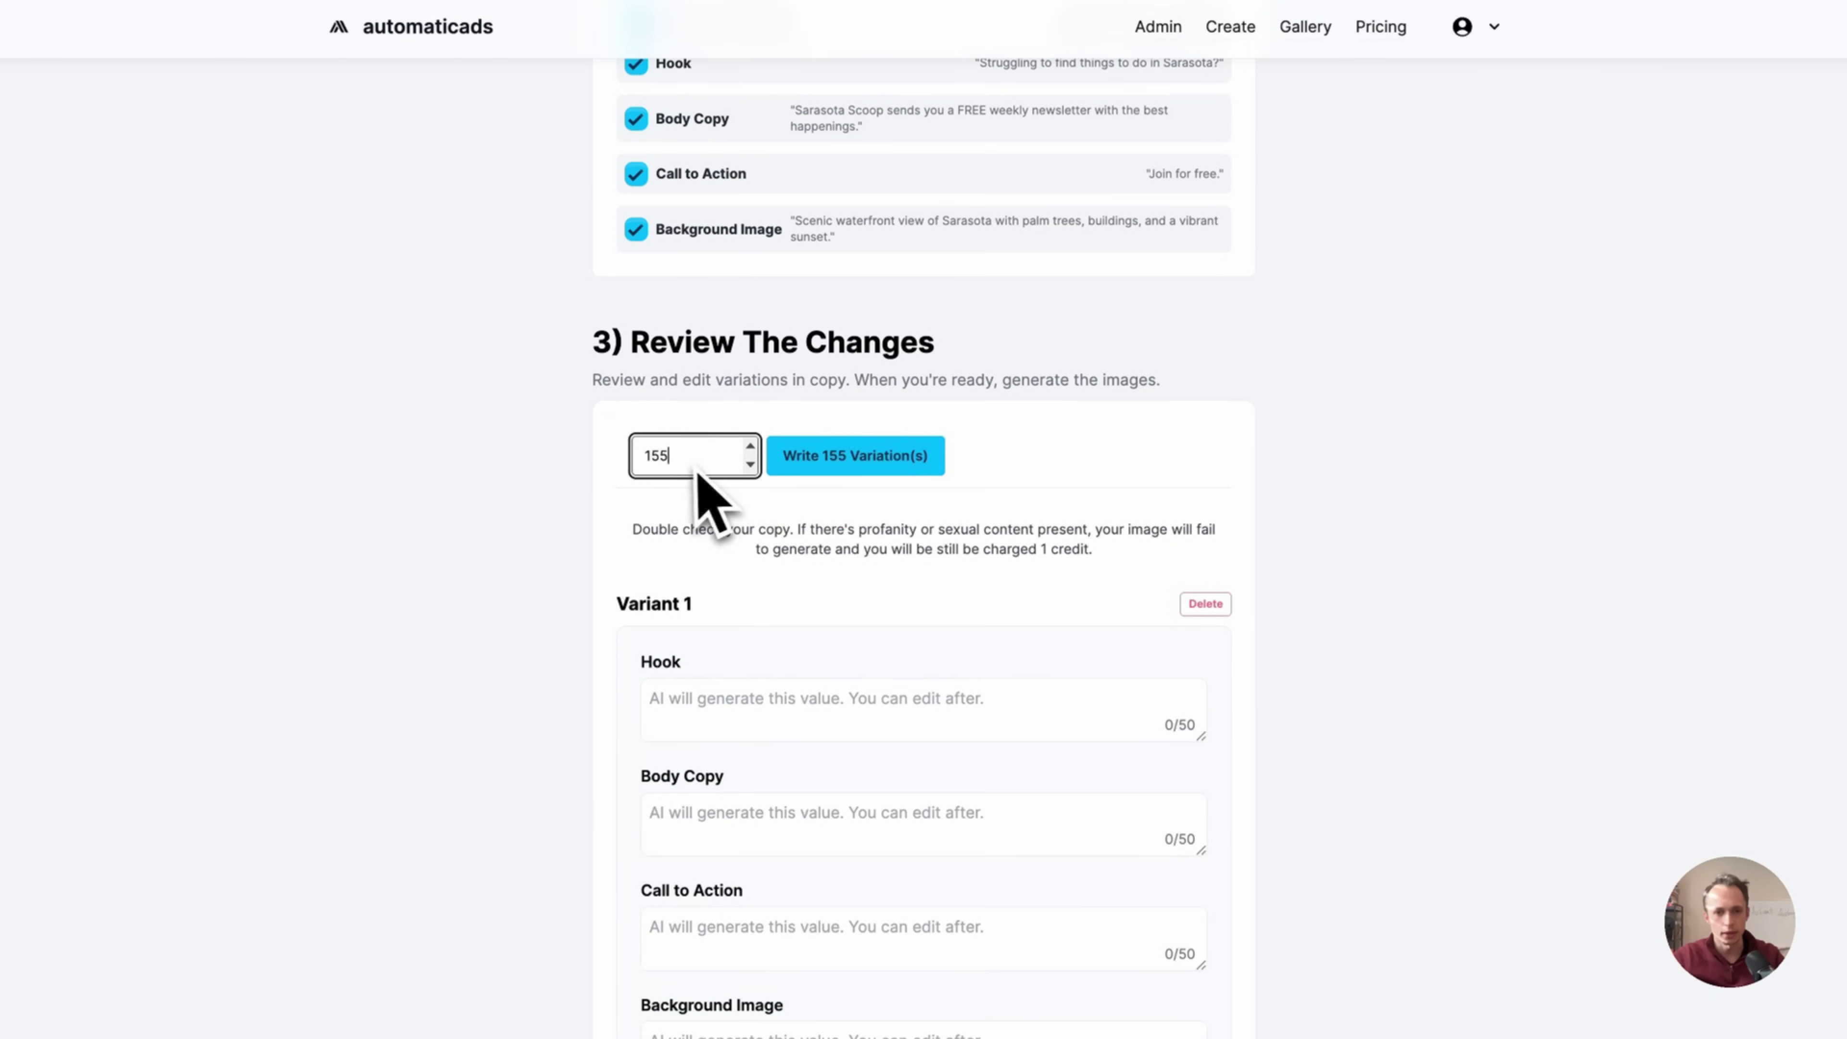
key(BackSpace)
text(5)
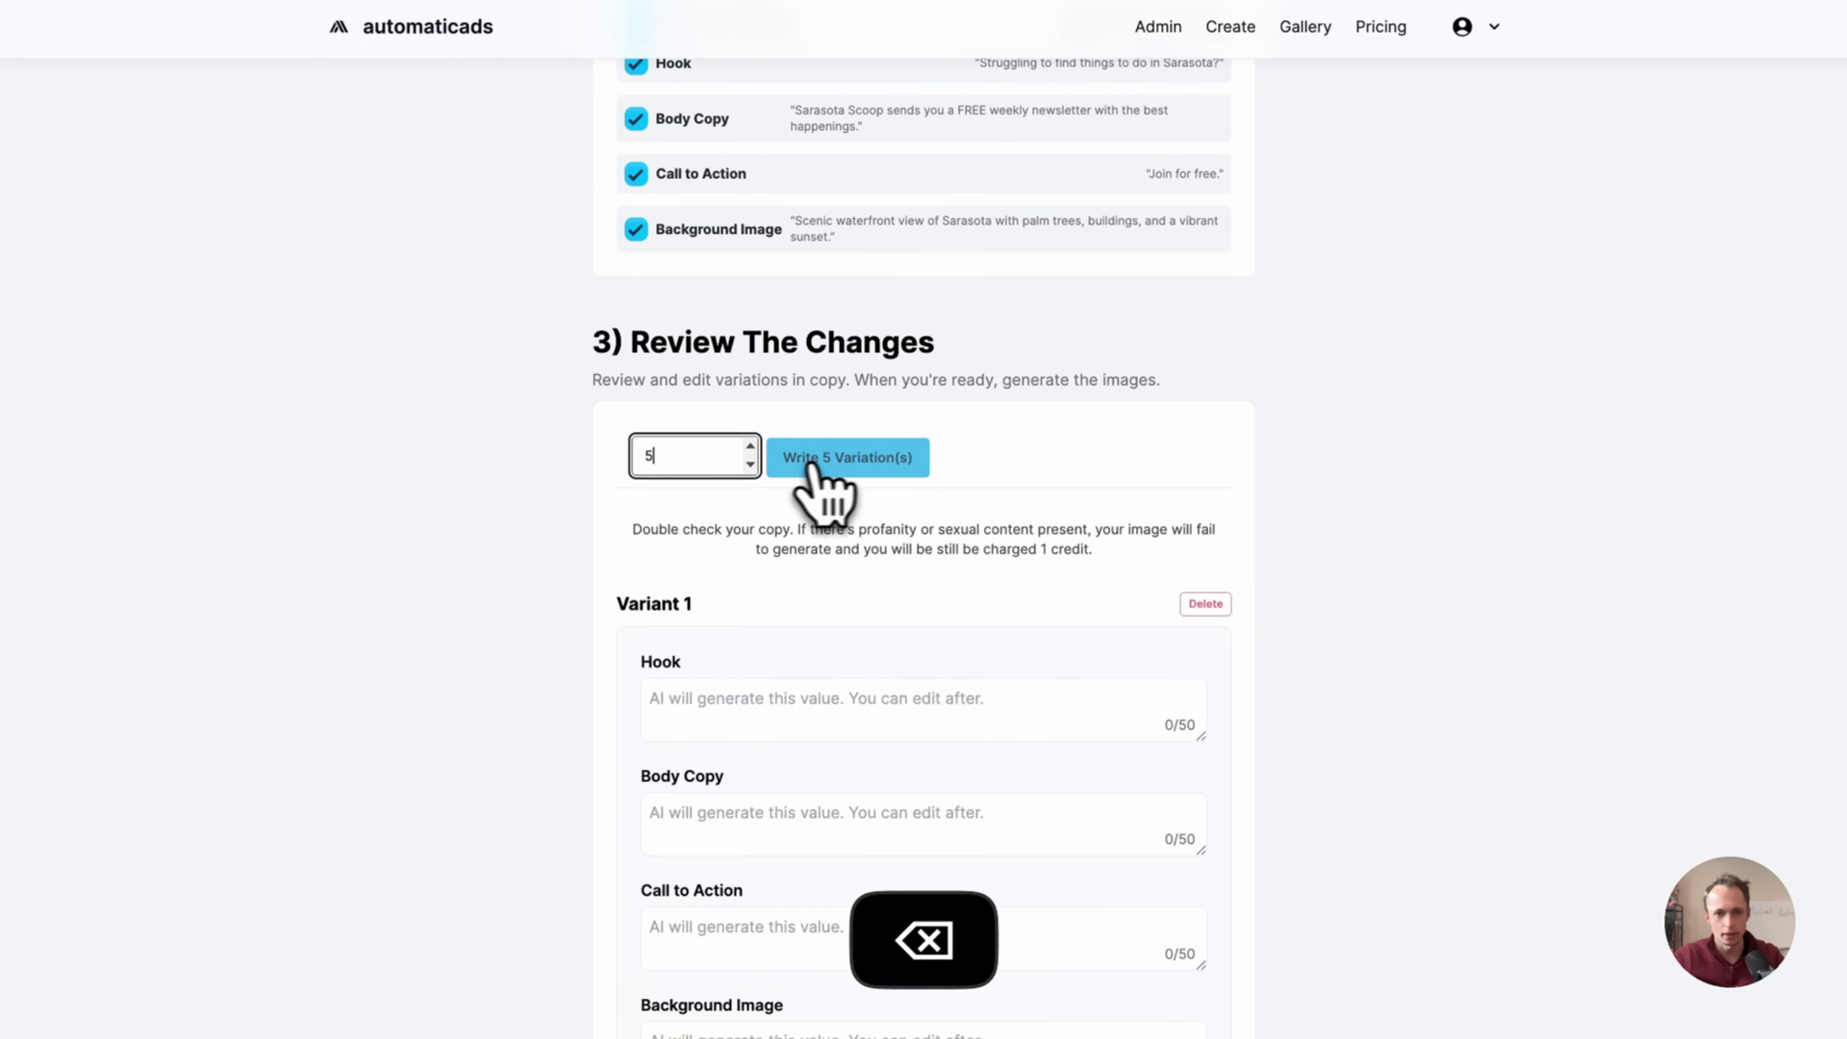
- Examine the template preview, the Automatic Ads and Custom template rows, and the fields to variate while the variations are being written
scroll(981, 350, up, 5)
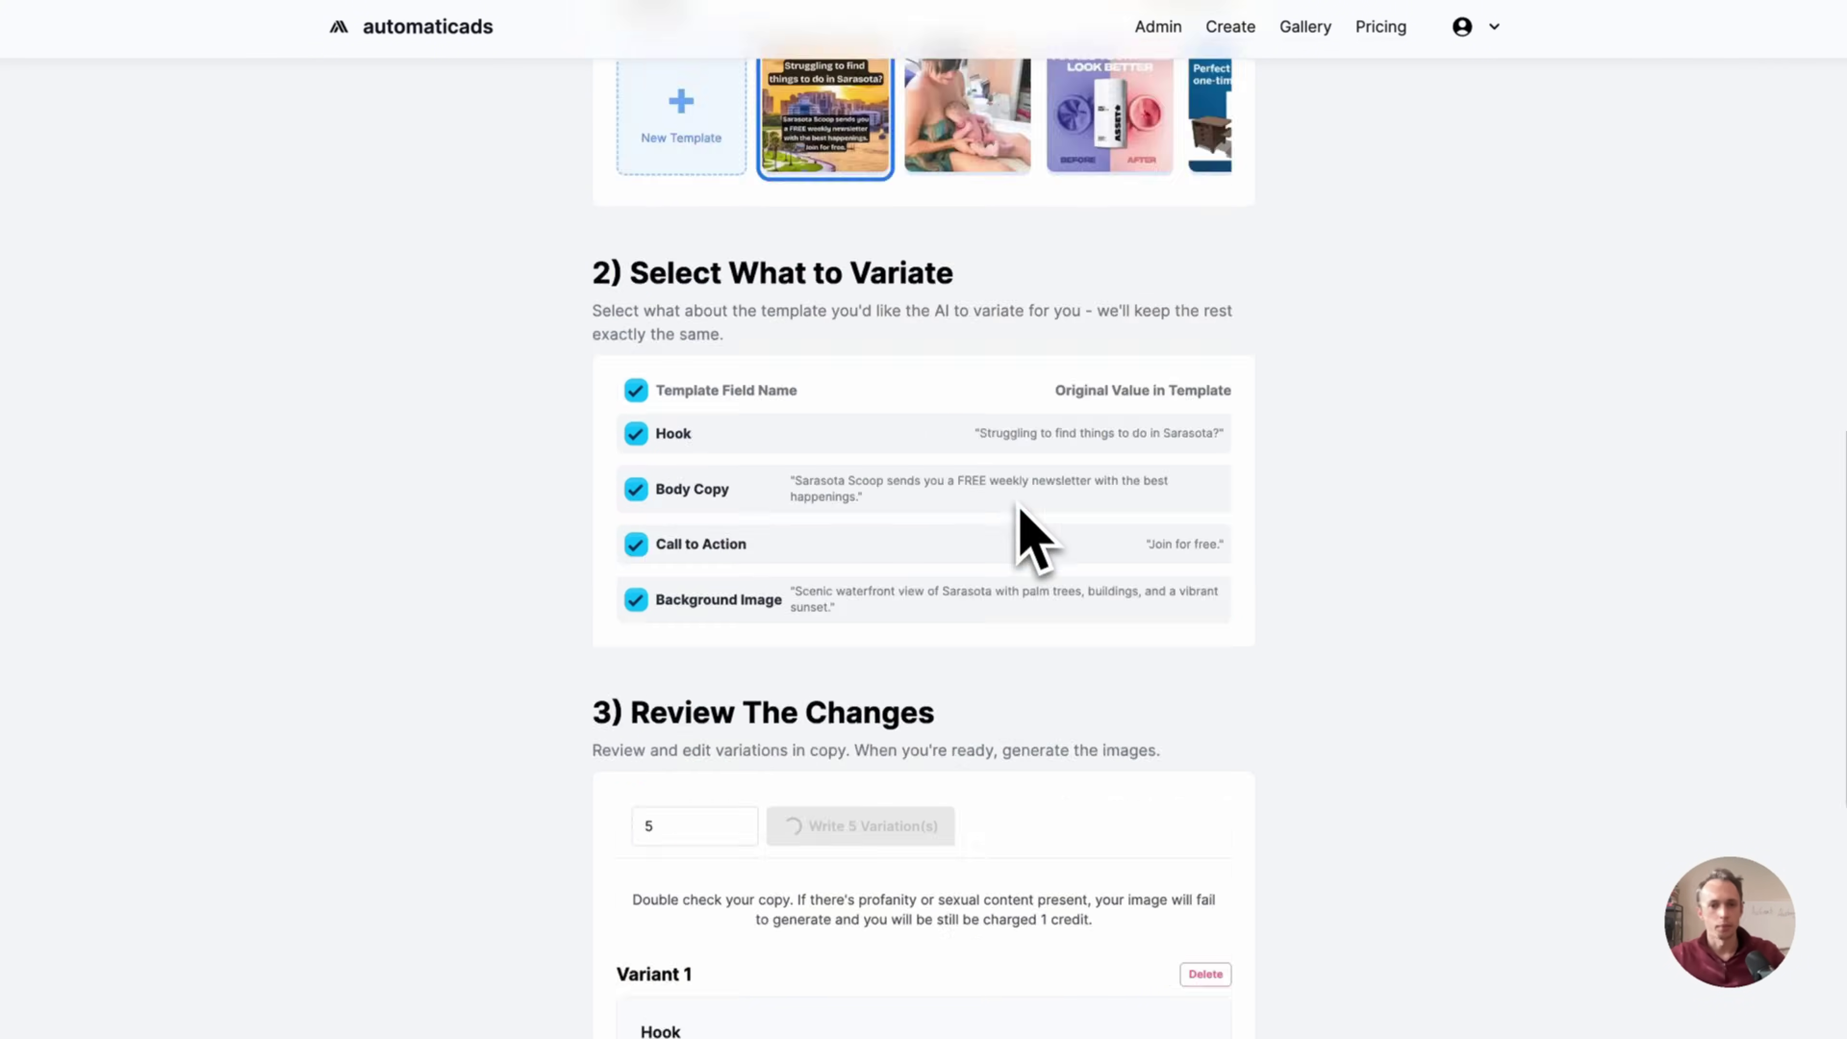
scroll(1030, 537, down, 2)
scroll(874, 565, up, 12)
scroll(997, 375, down, 7)
scroll(1052, 549, up, 9)
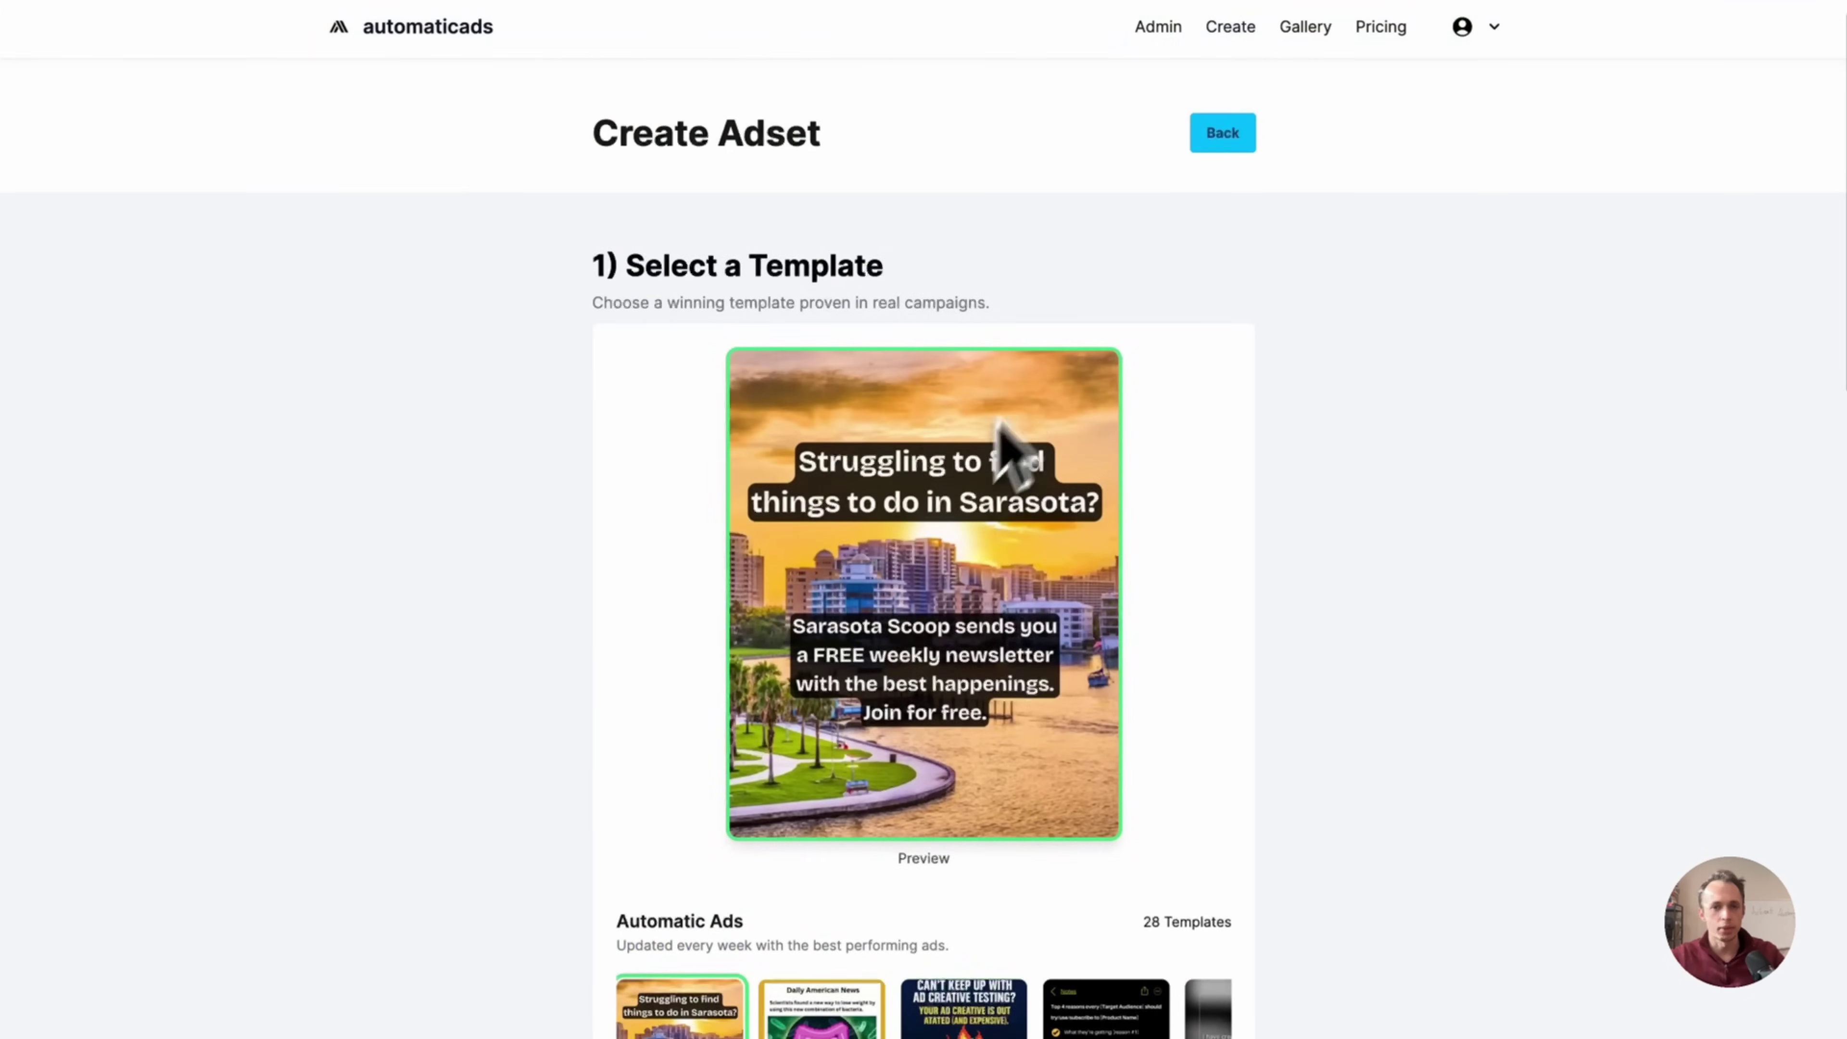
scroll(1002, 454, down, 2)
scroll(1010, 538, down, 7)
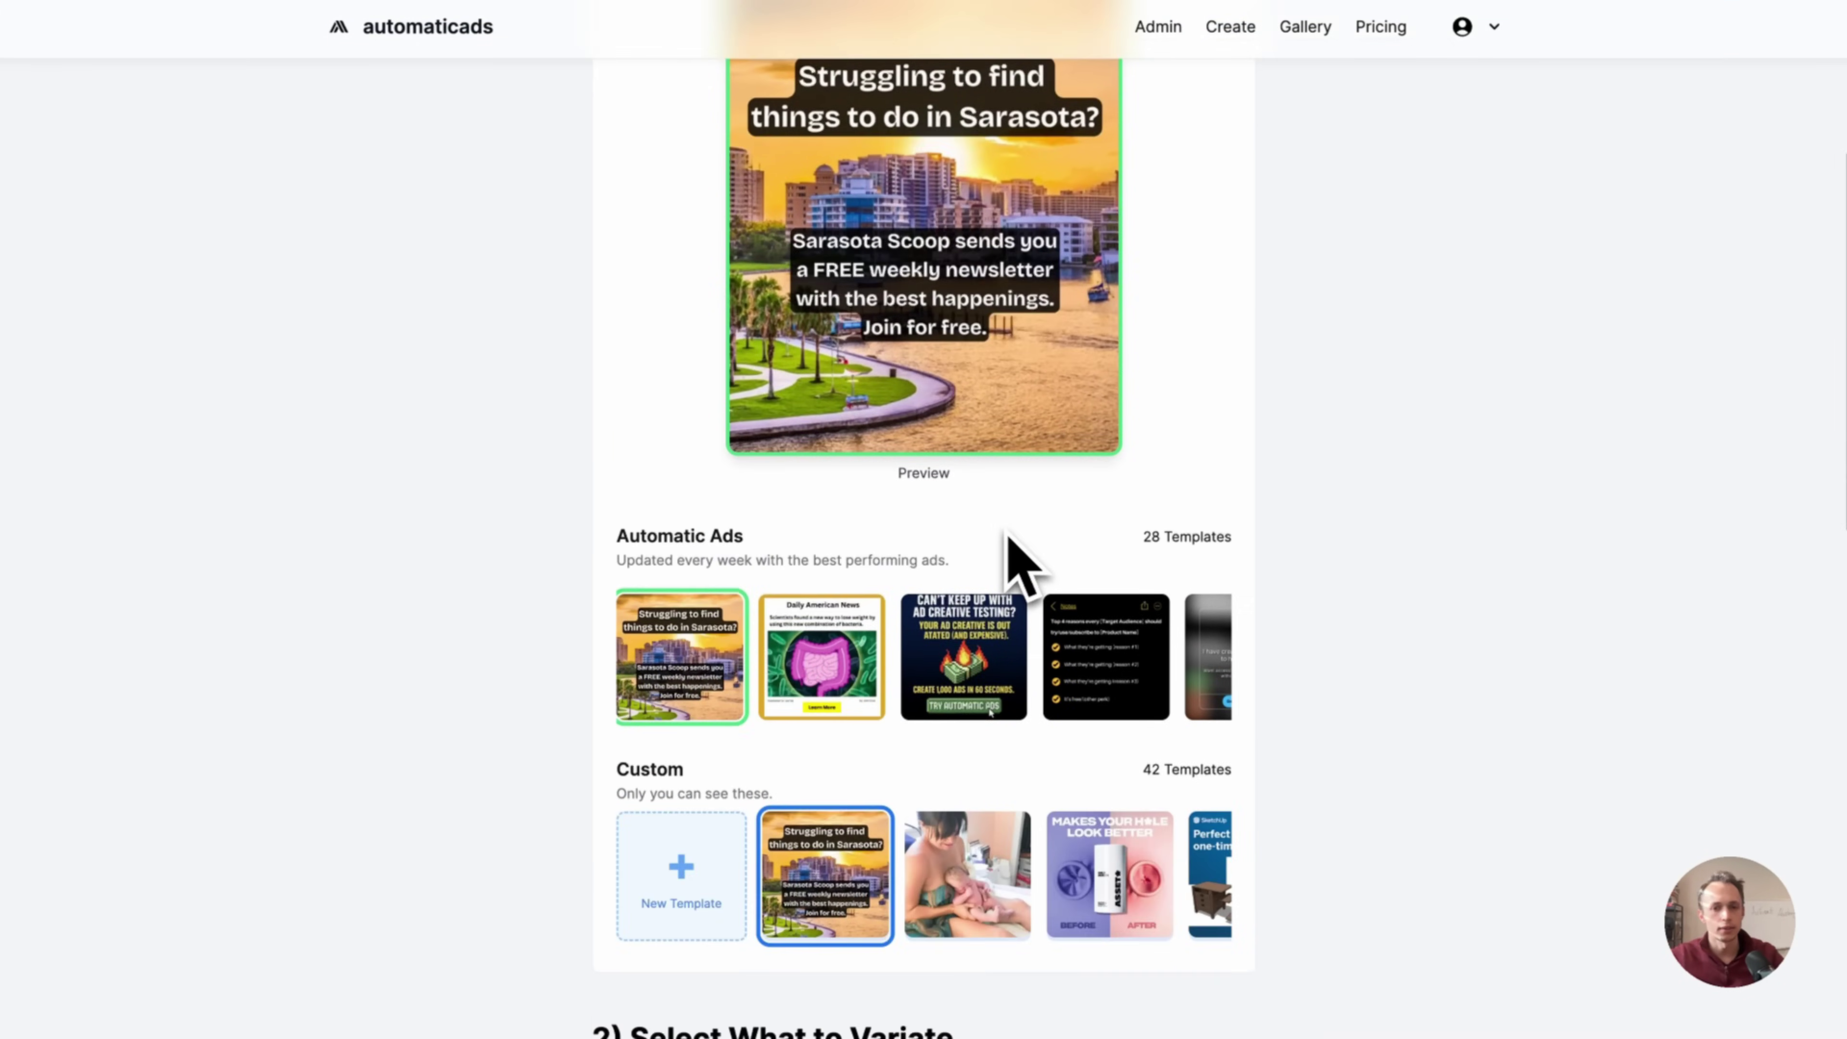
scroll(1010, 567, up, 6)
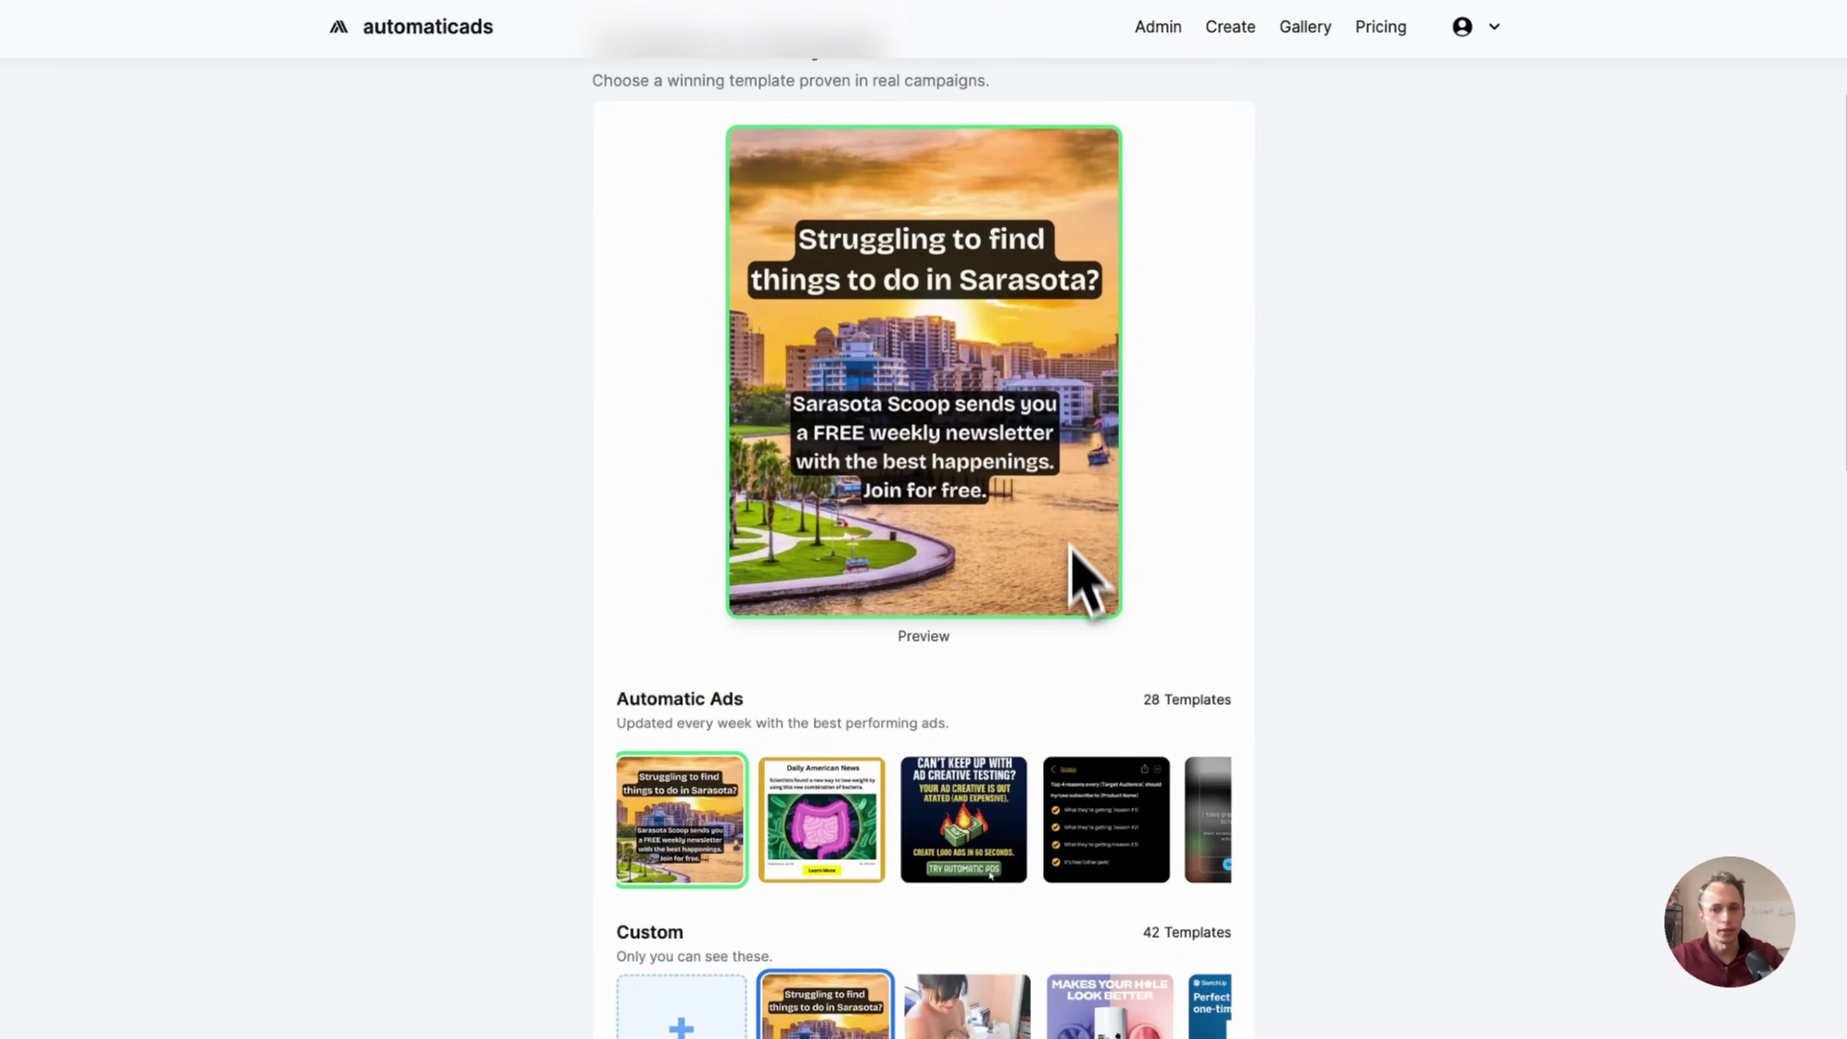
scroll(1073, 582, down, 10)
scroll(1074, 619, up, 8)
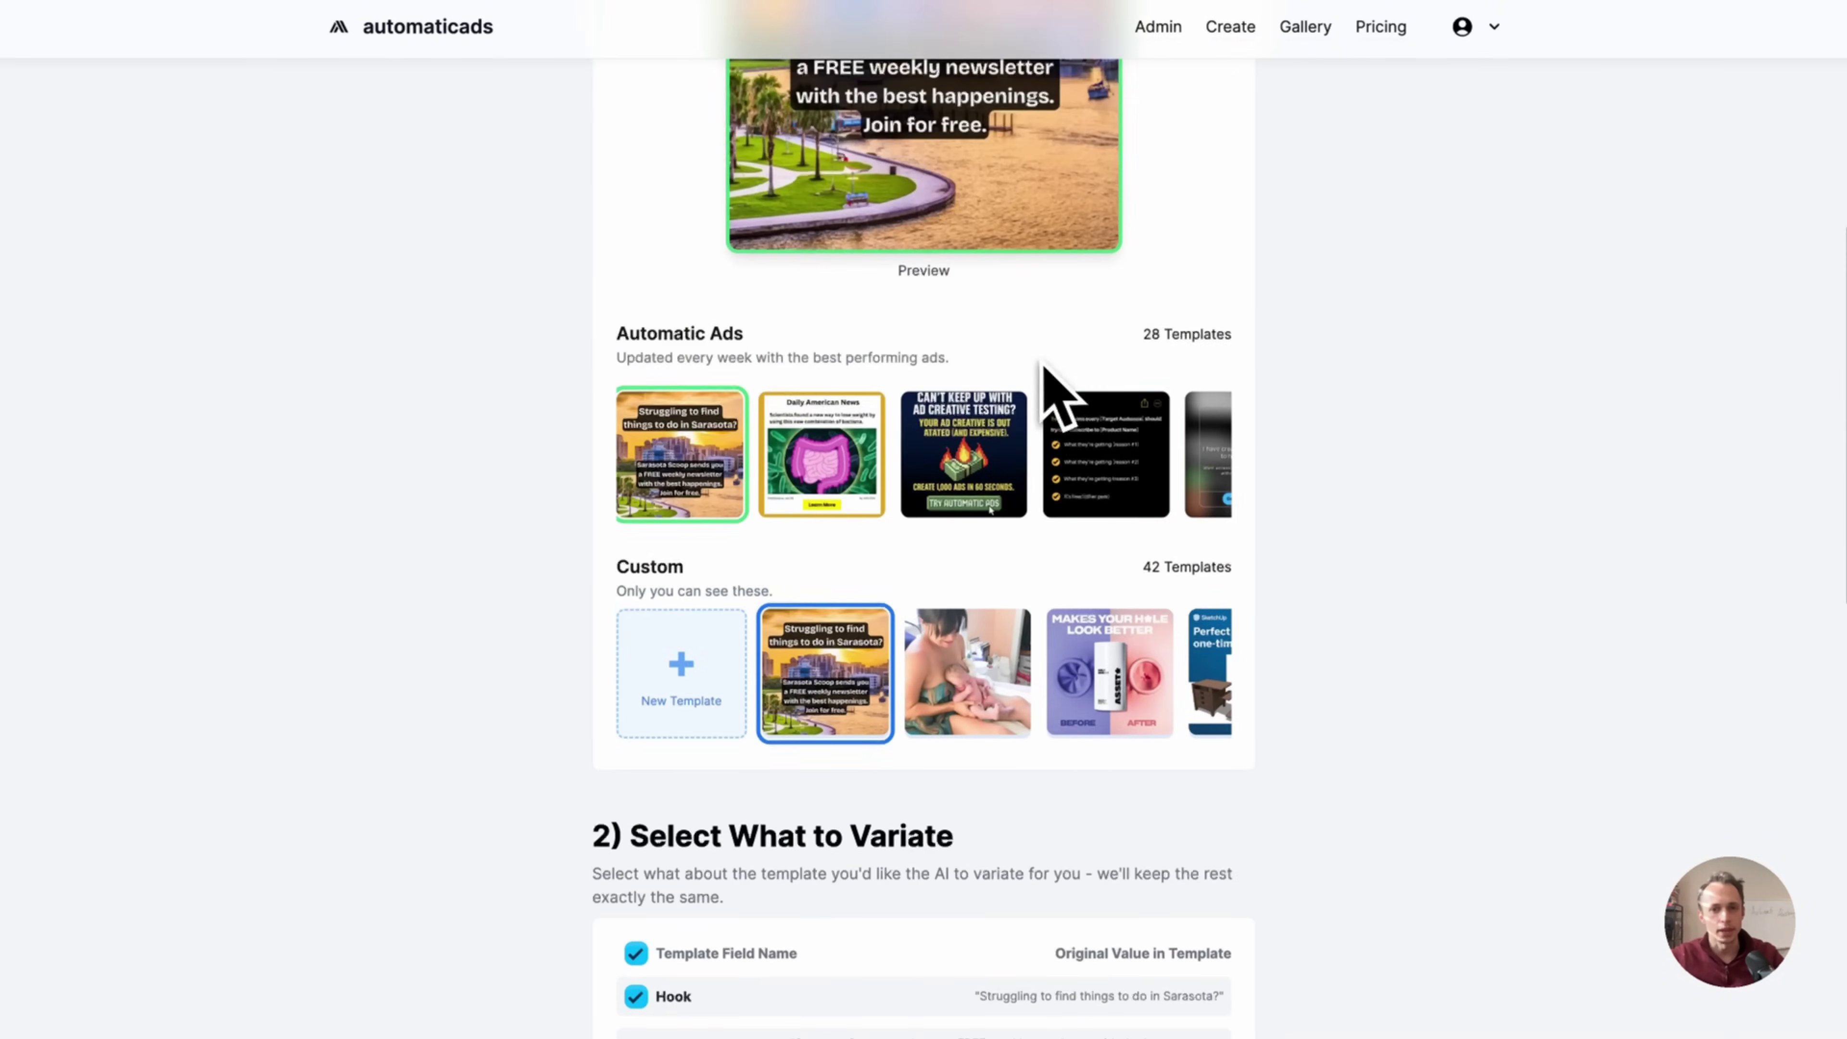
scroll(1055, 473, right, 5)
scroll(1014, 482, up, 8)
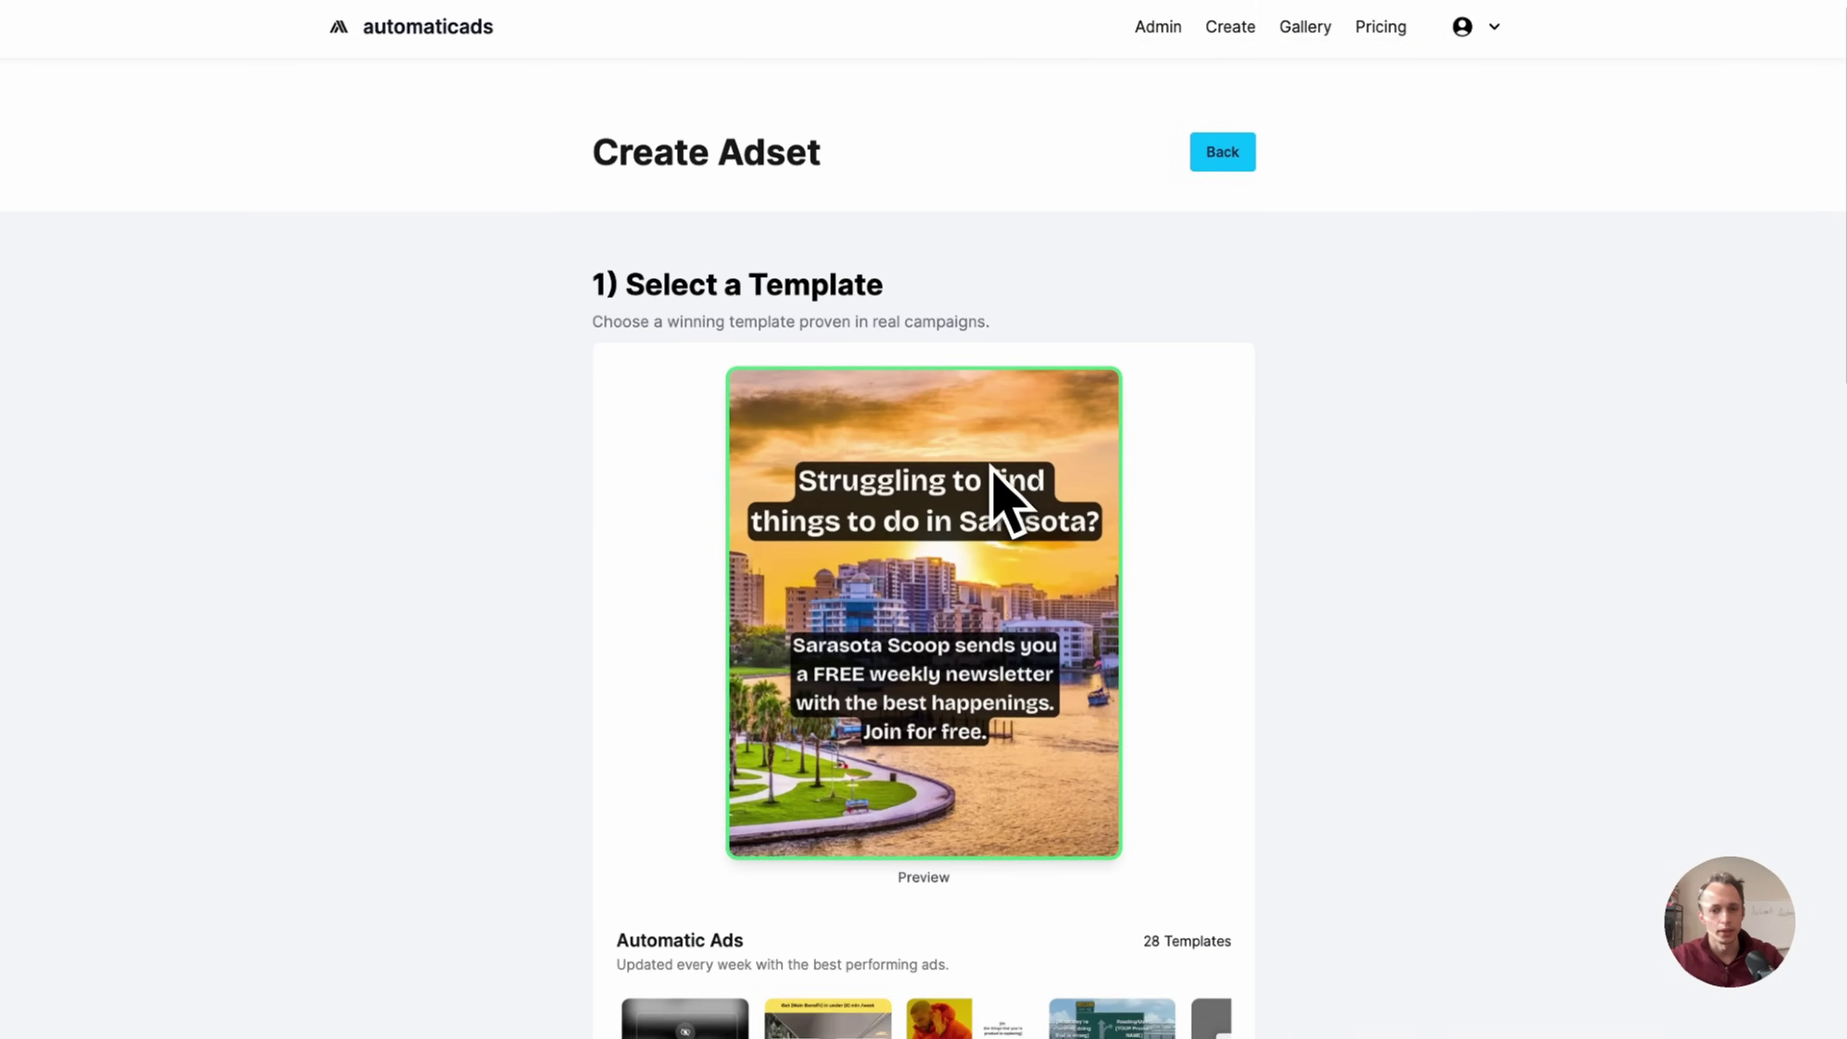
scroll(1007, 502, down, 10)
scroll(997, 495, up, 4)
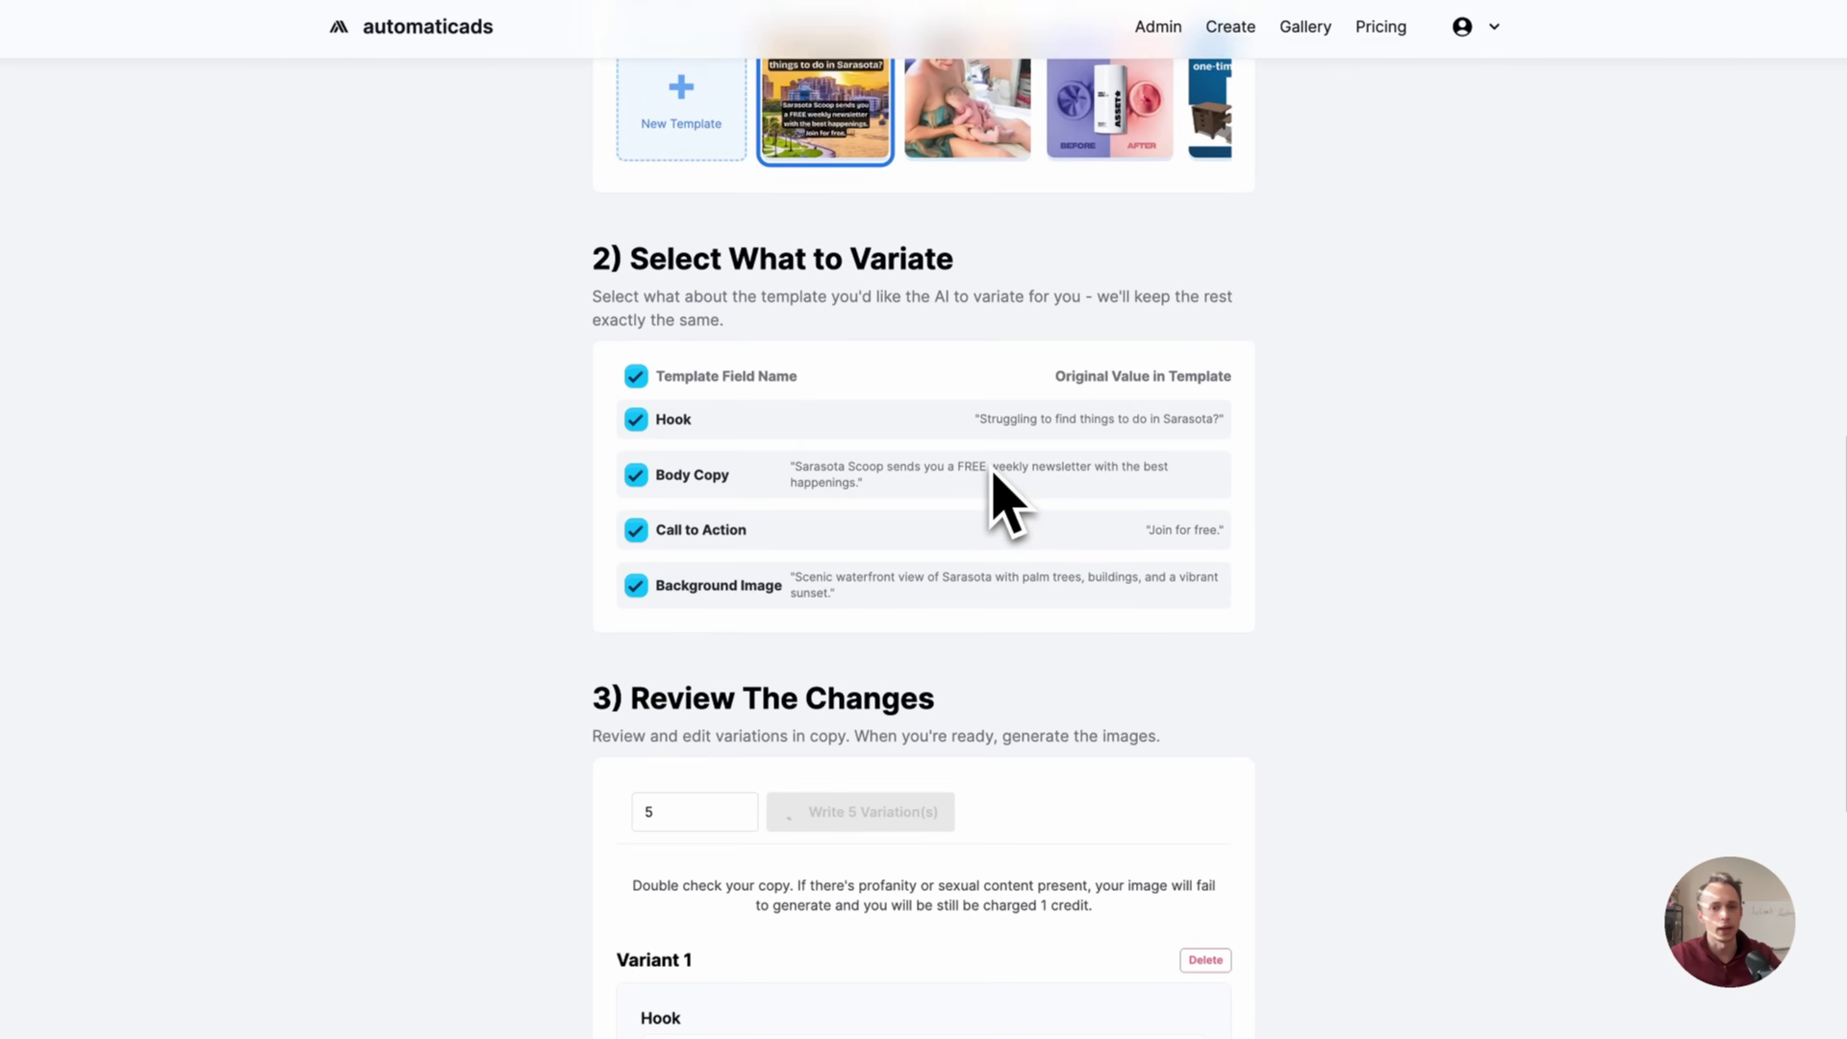
scroll(993, 475, up, 1)
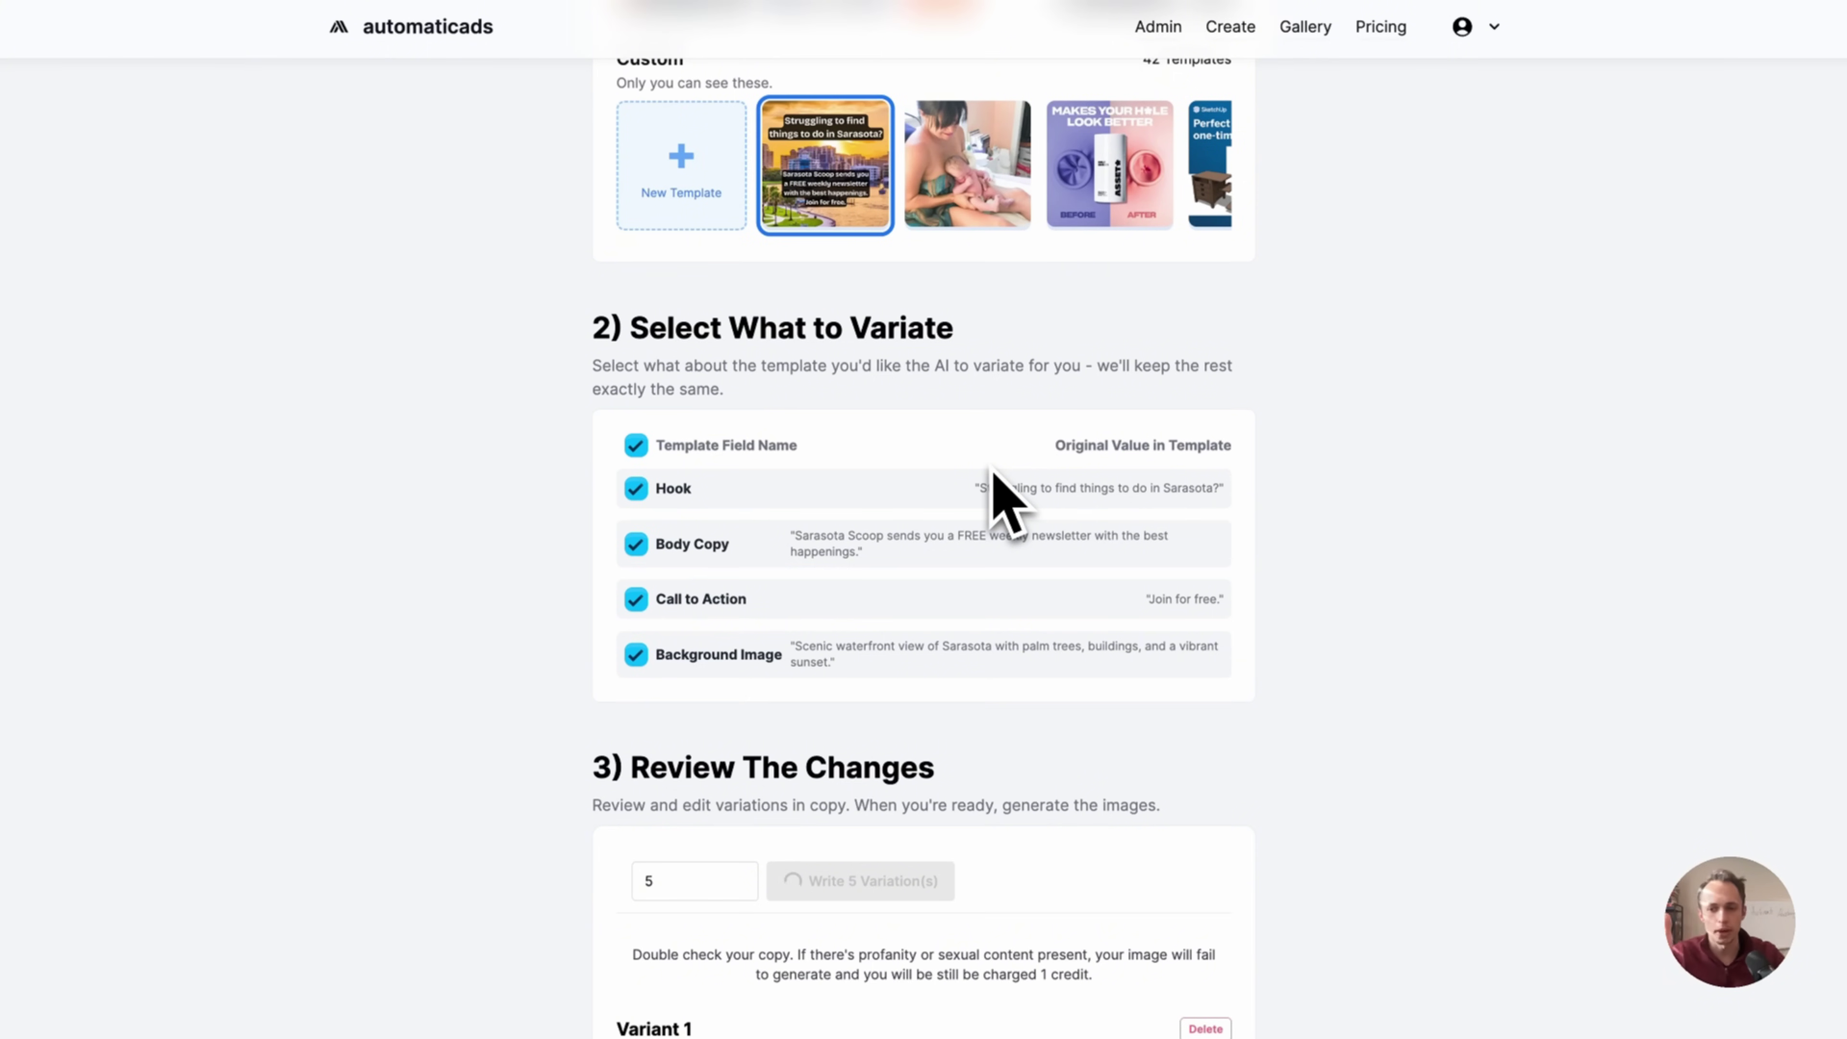
scroll(994, 474, up, 6)
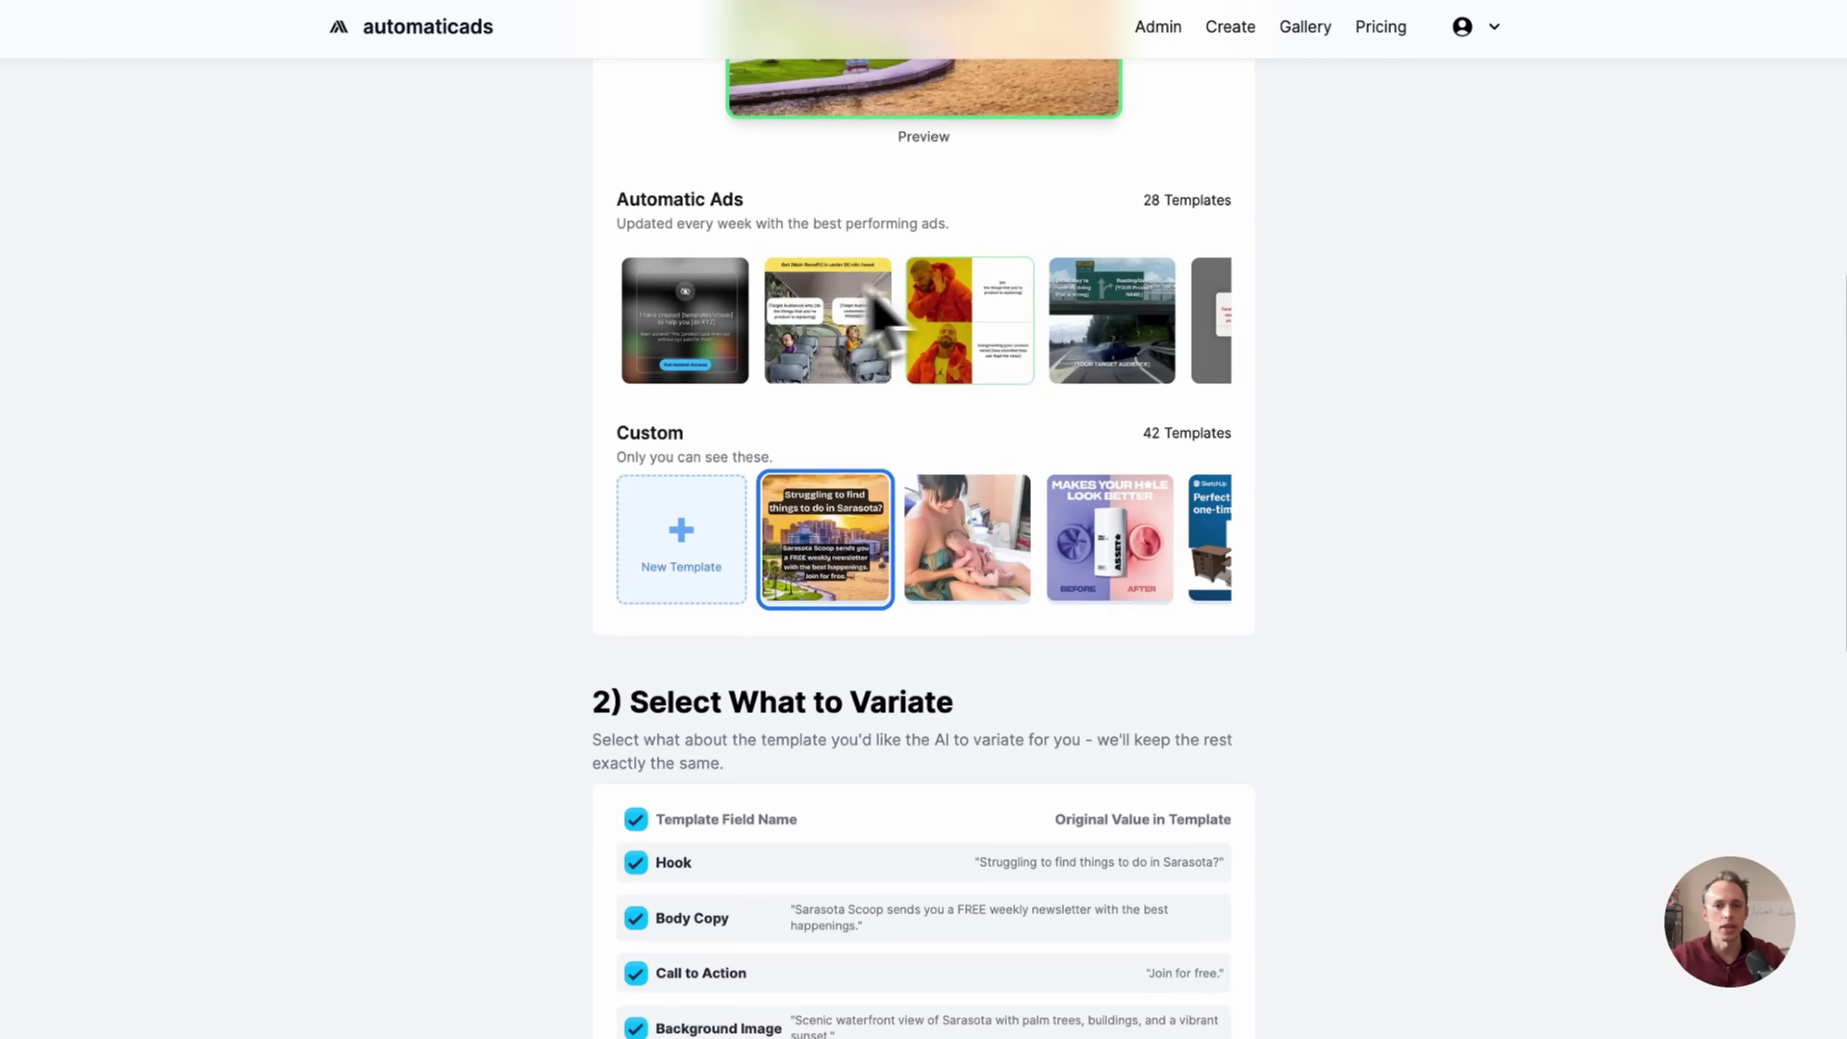
scroll(873, 575, down, 14)
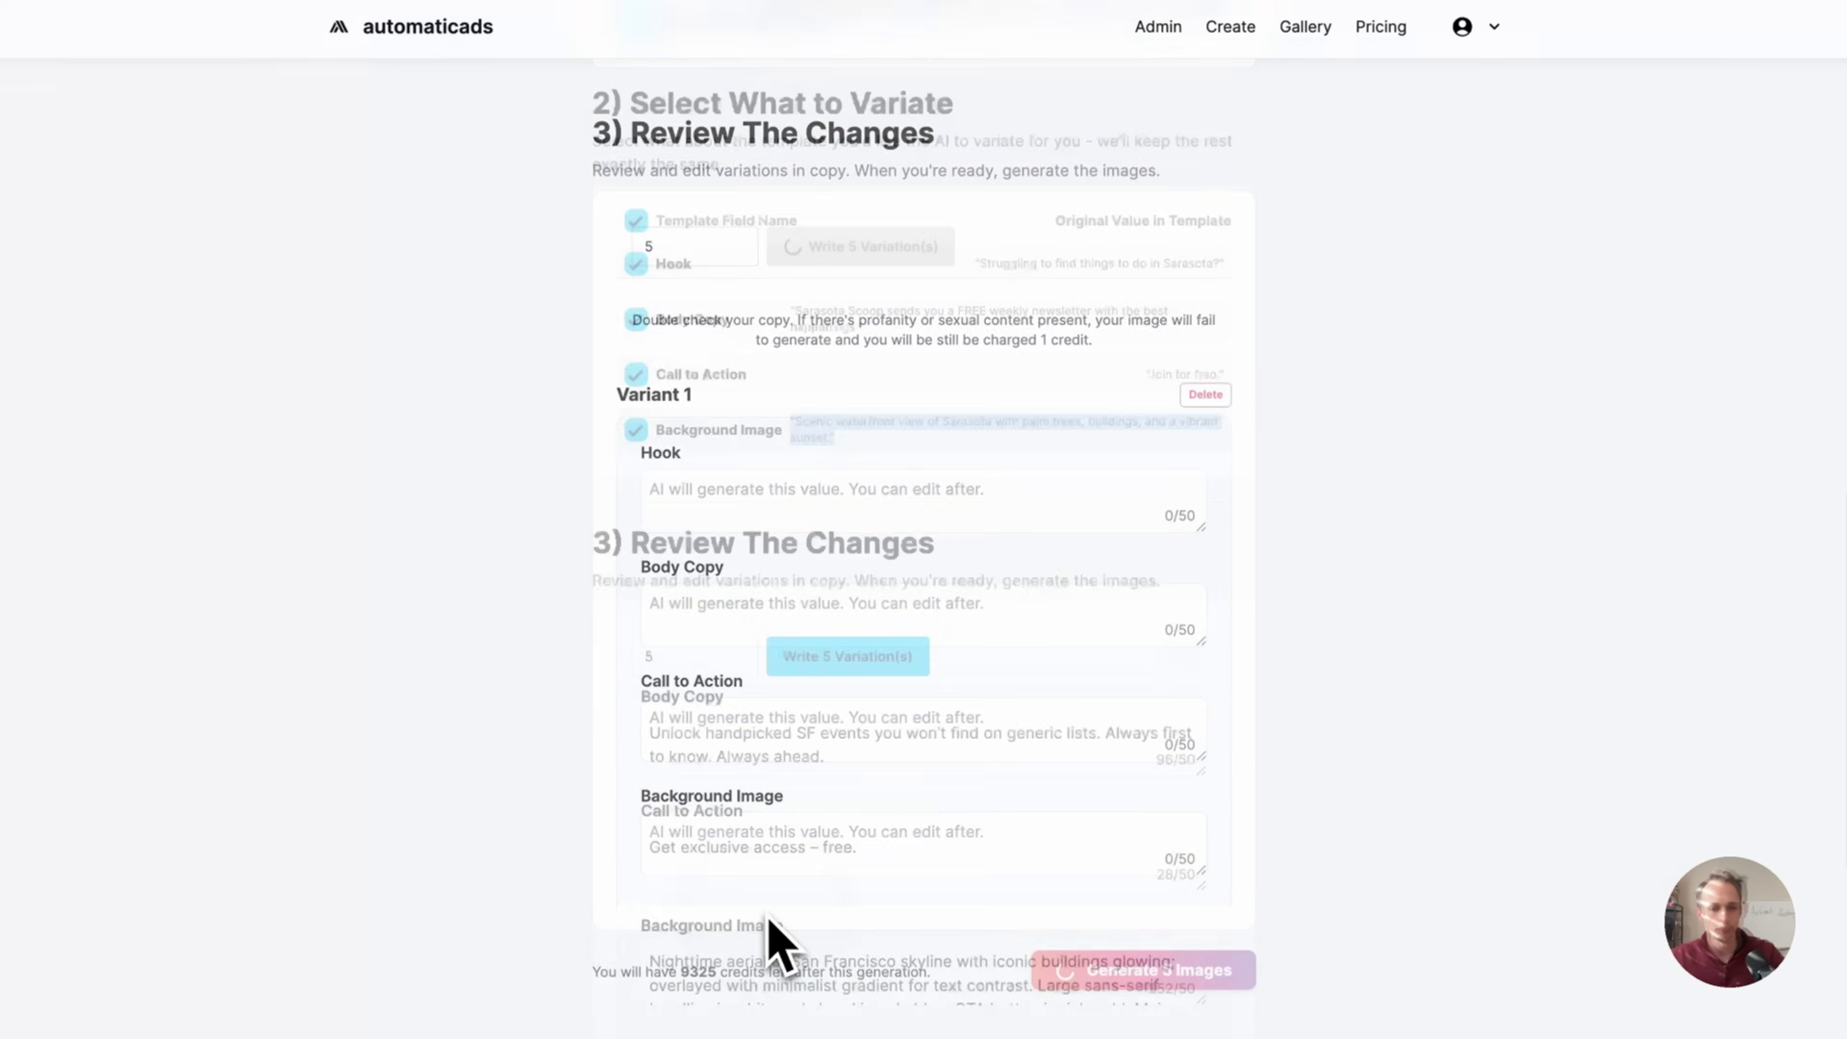
- Check Variant 1's copy against the template's original values and copy the original Background Image description
scroll(990, 660, down, 10)
scroll(1031, 647, up, 12)
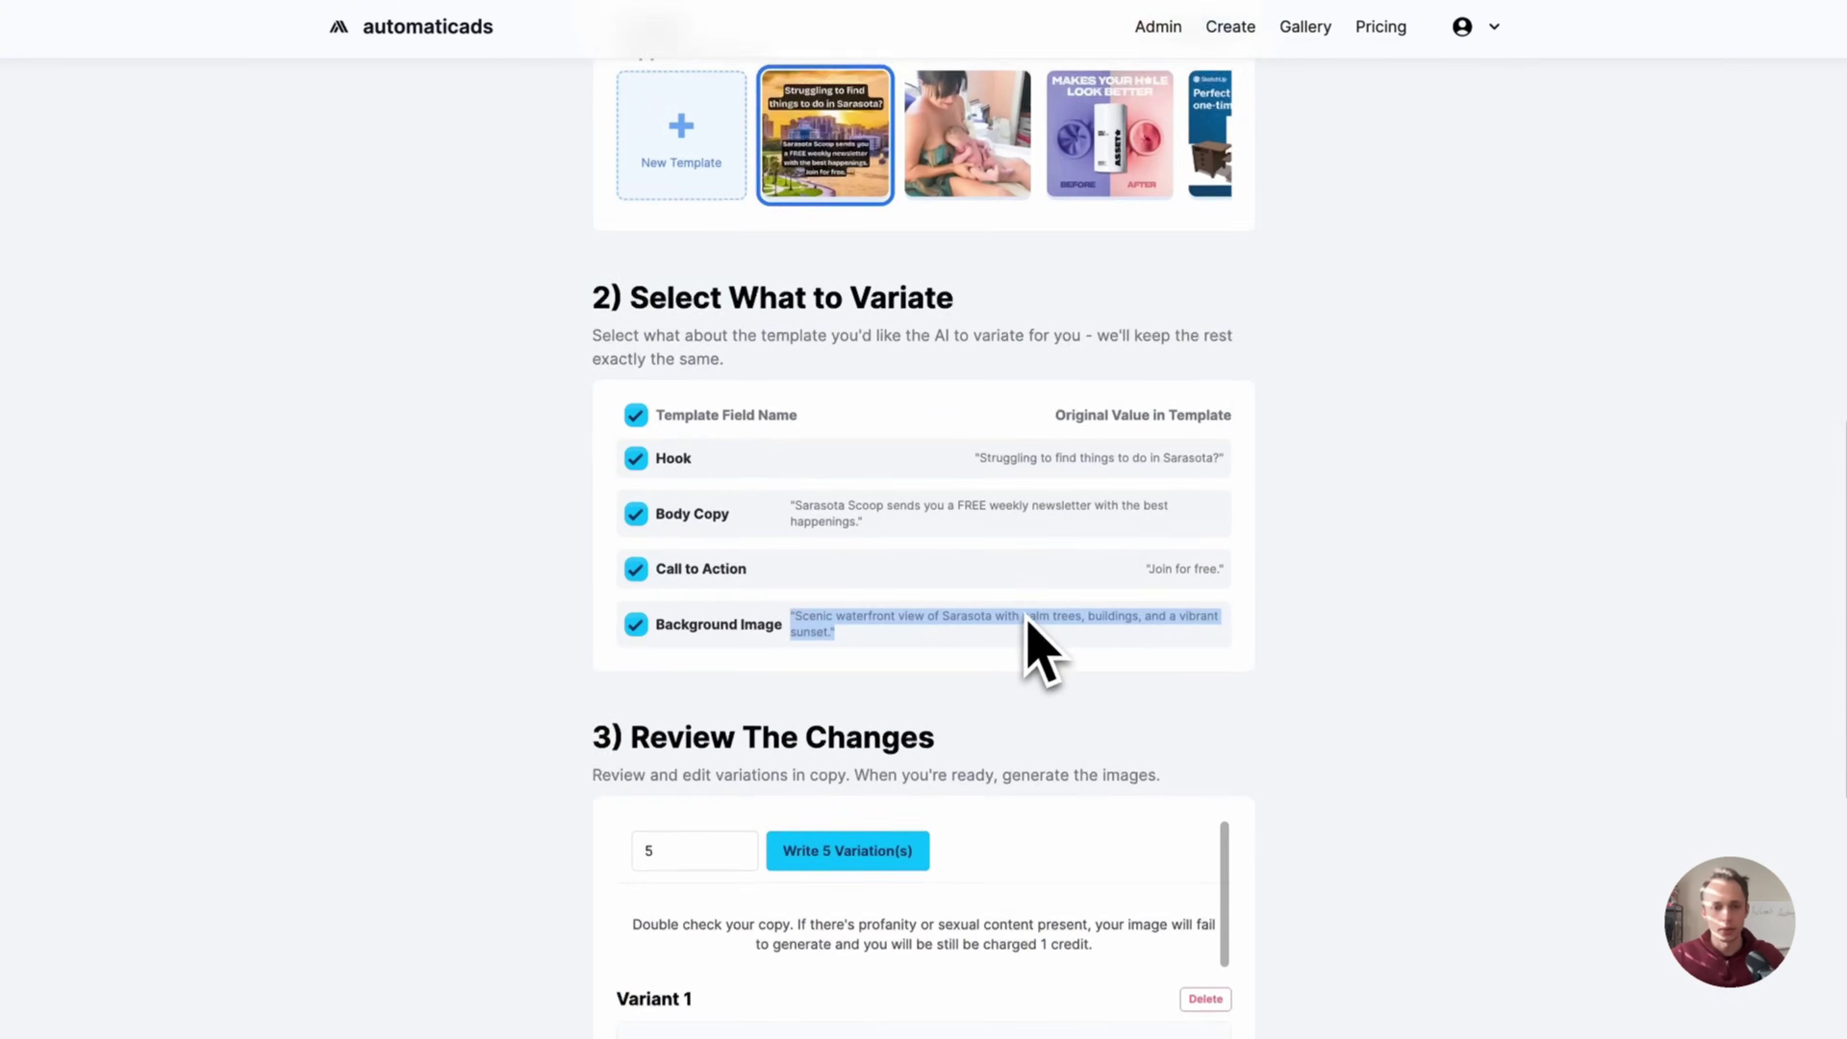
scroll(1040, 650, down, 6)
scroll(1027, 620, down, 6)
scroll(1027, 660, up, 5)
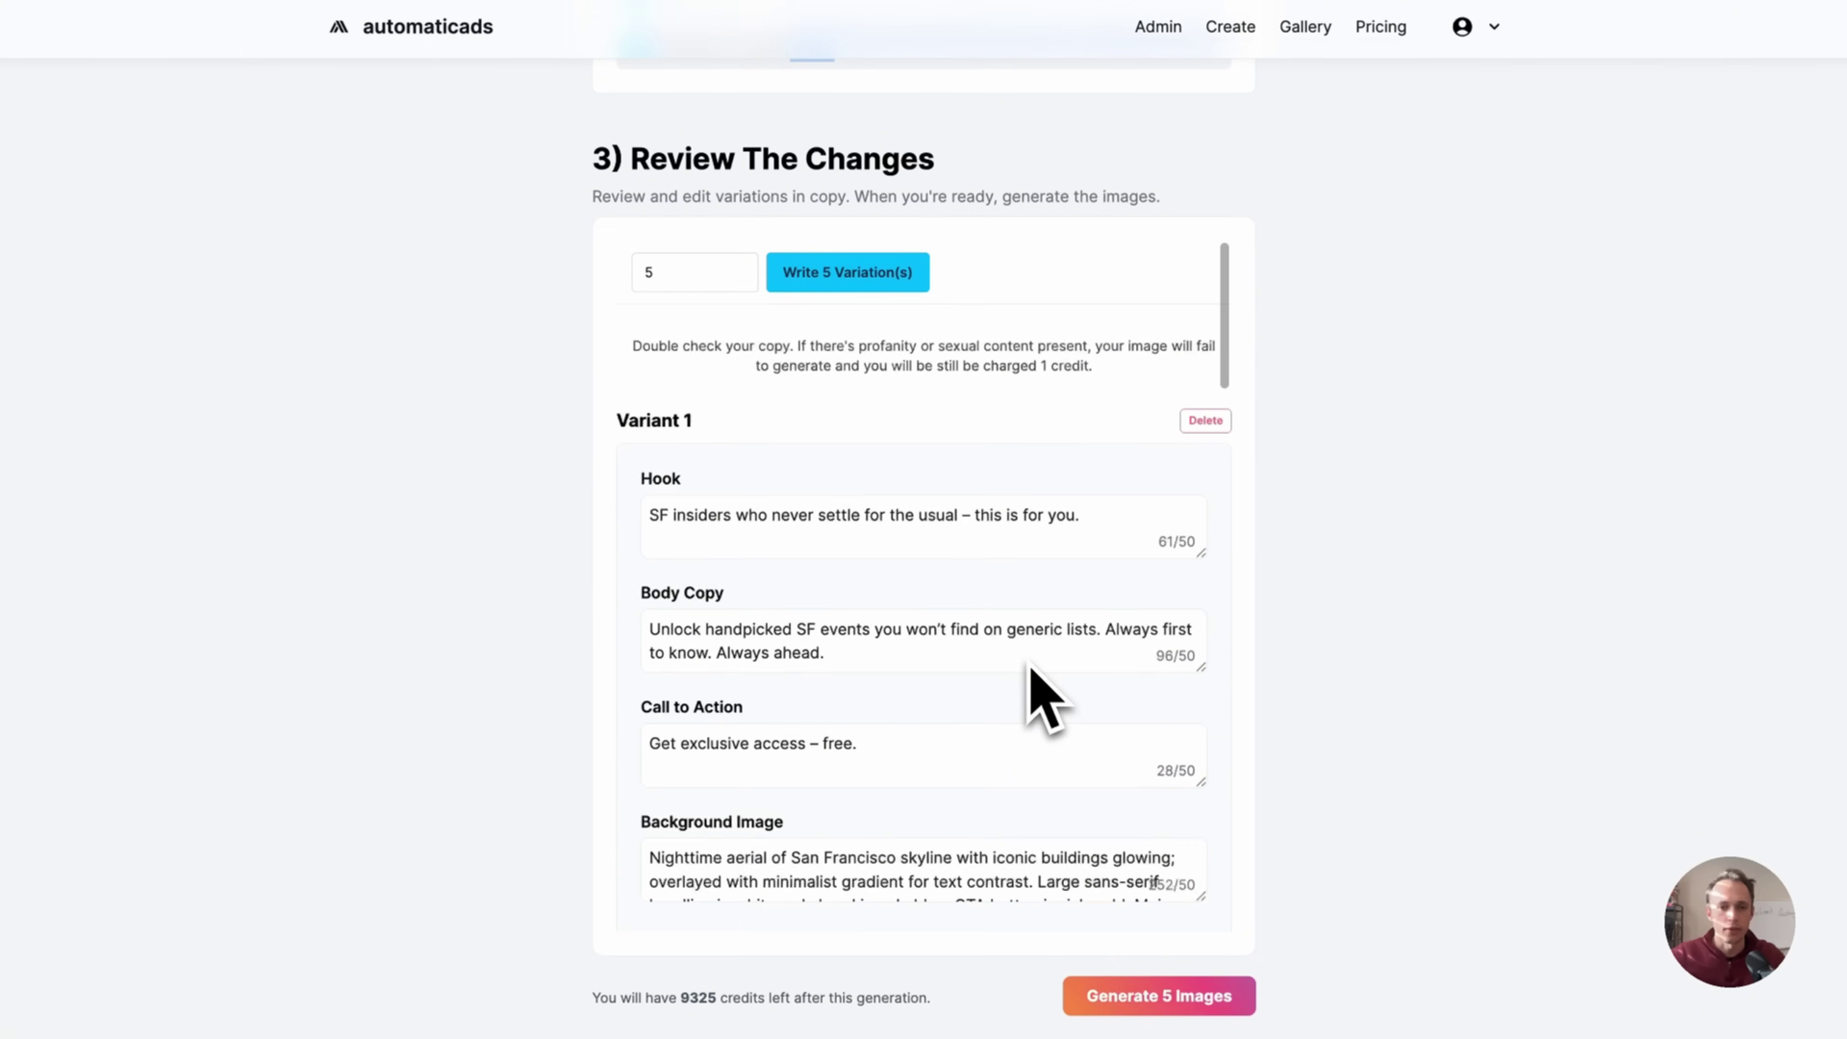
scroll(1091, 568, up, 8)
key(super+c)
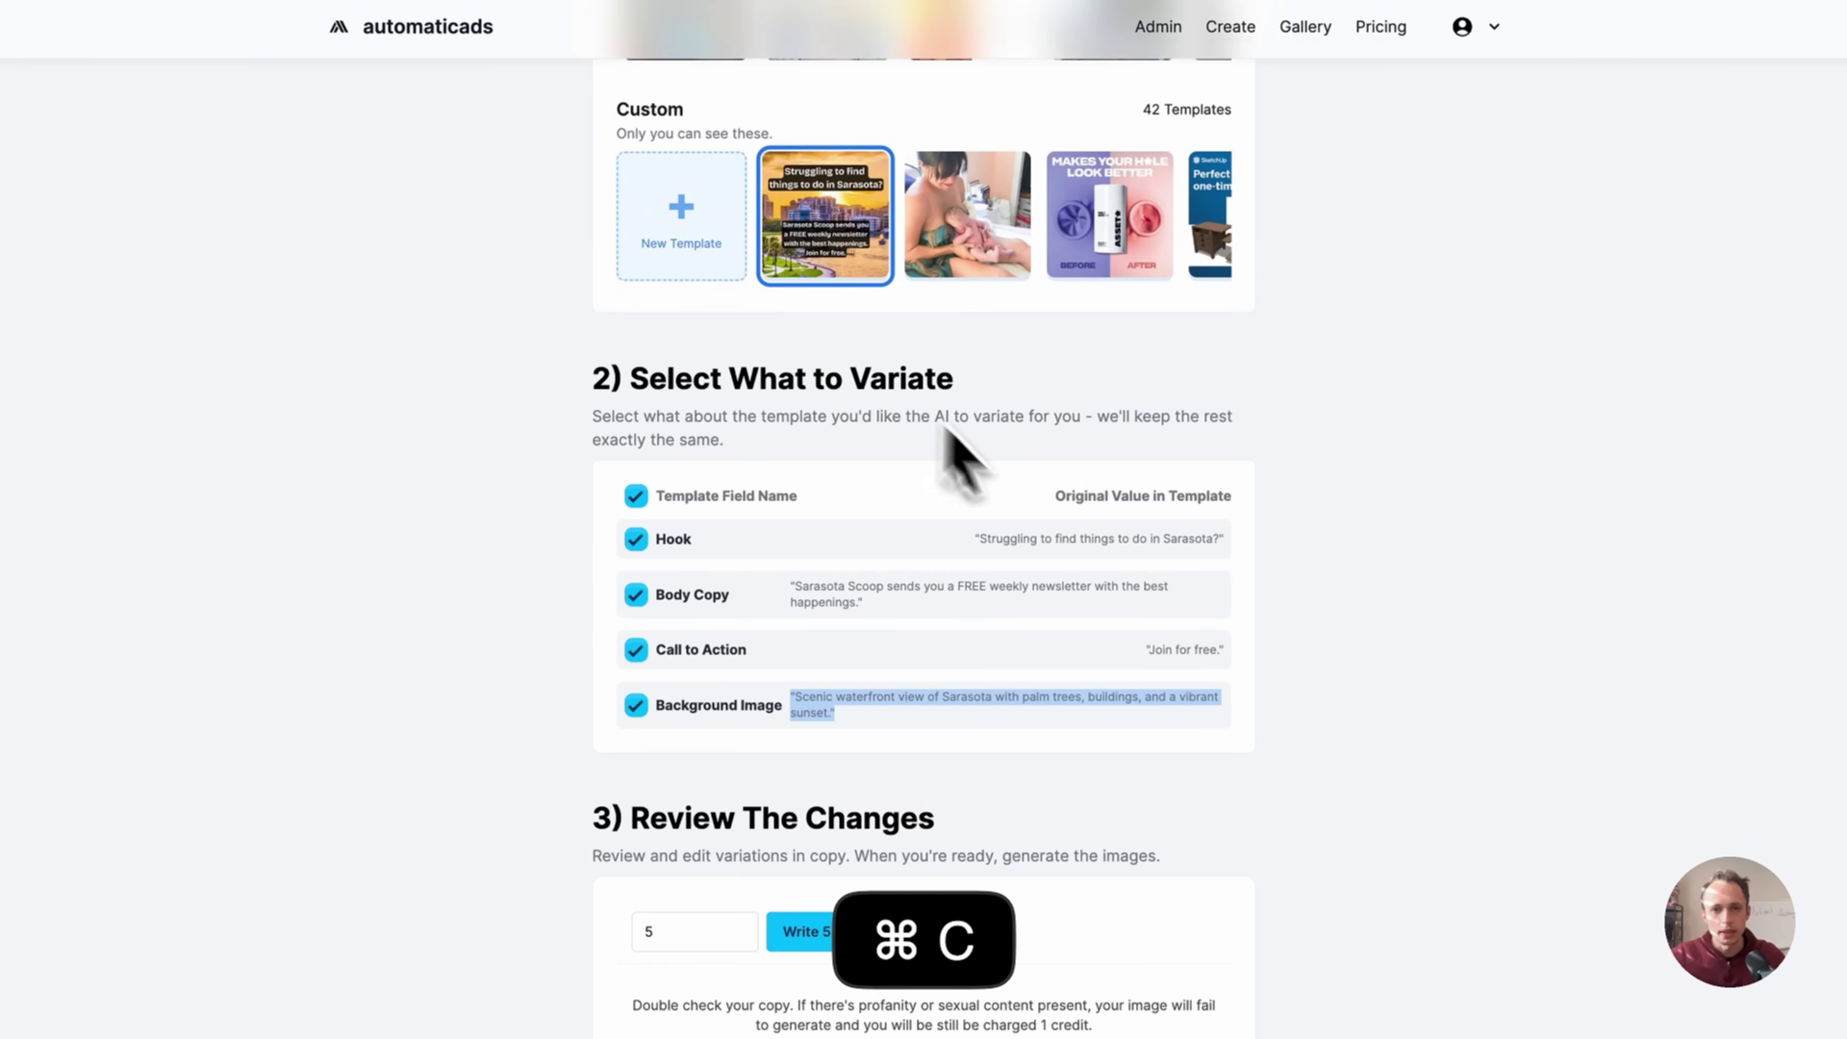
- Replace Variant 1's Background Image text with the copied description and remove its opening quotation mark
scroll(909, 378, up, 8)
scroll(1236, 422, down, 10)
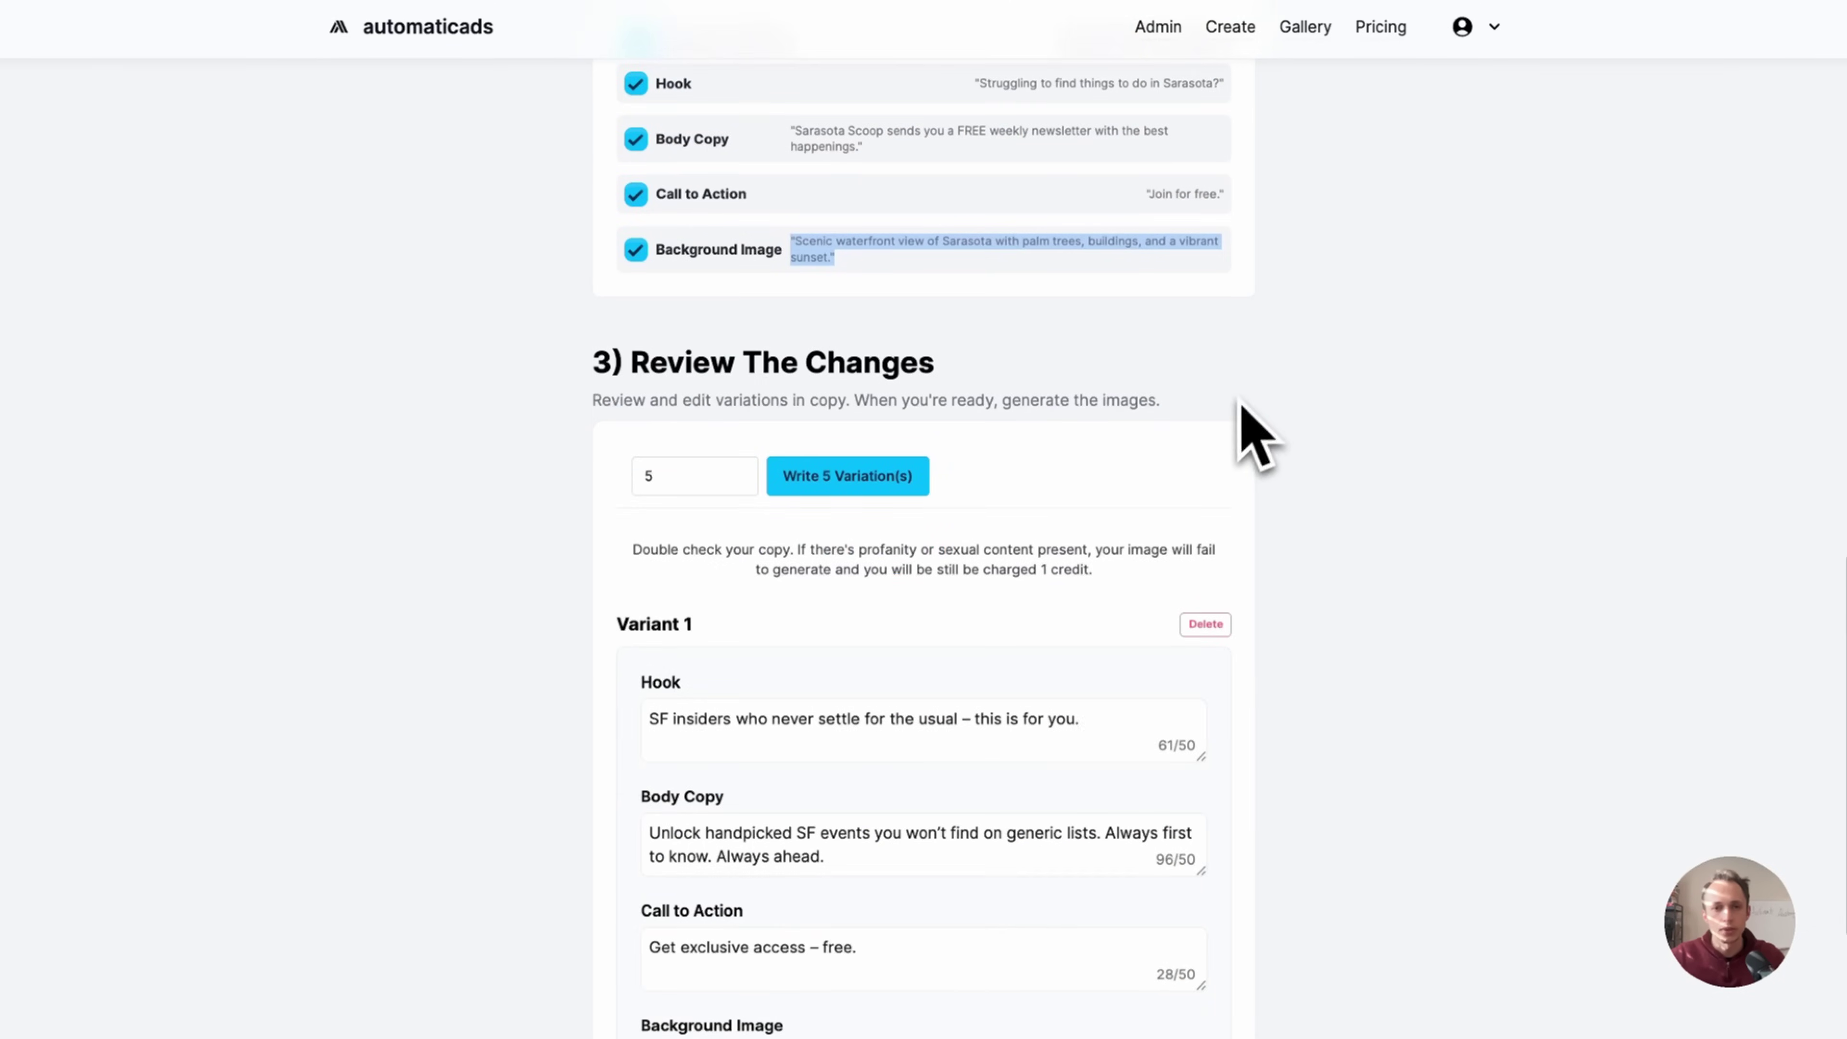
scroll(887, 825, down, 5)
triple_click(874, 709)
key(super+v)
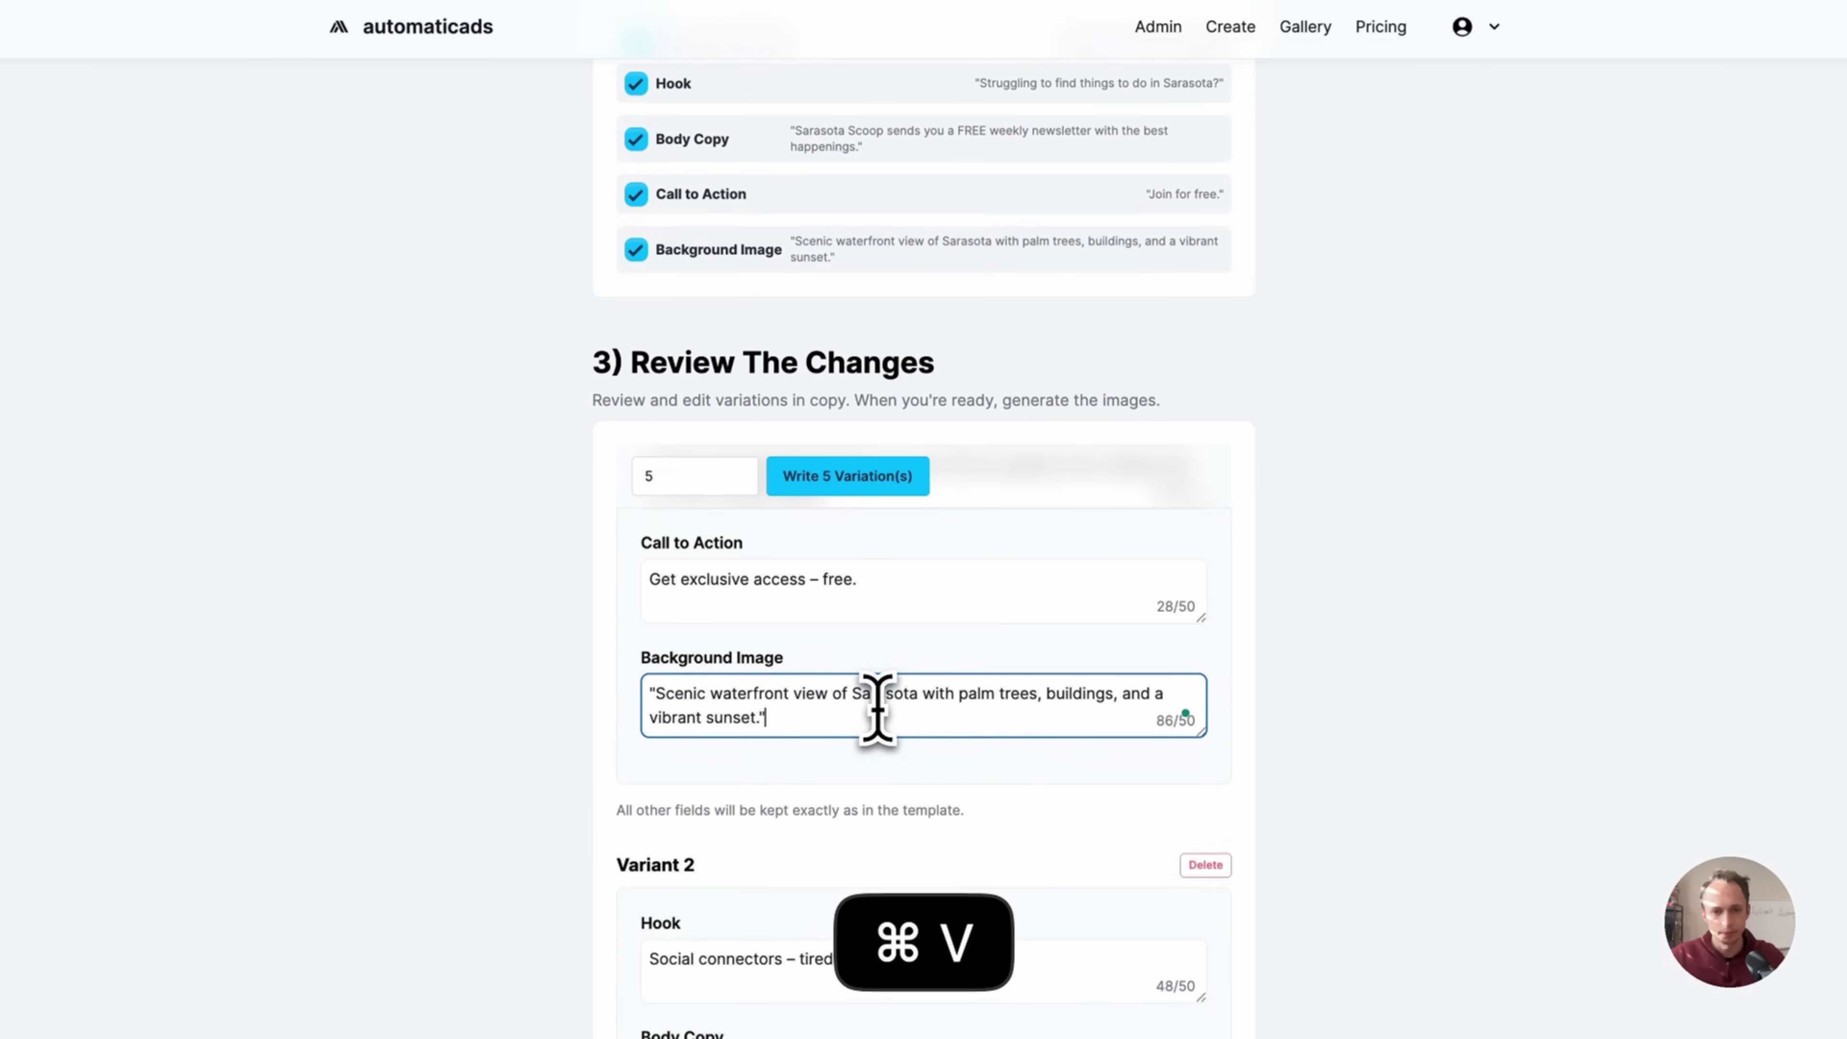
click(658, 697)
key(BackSpace)
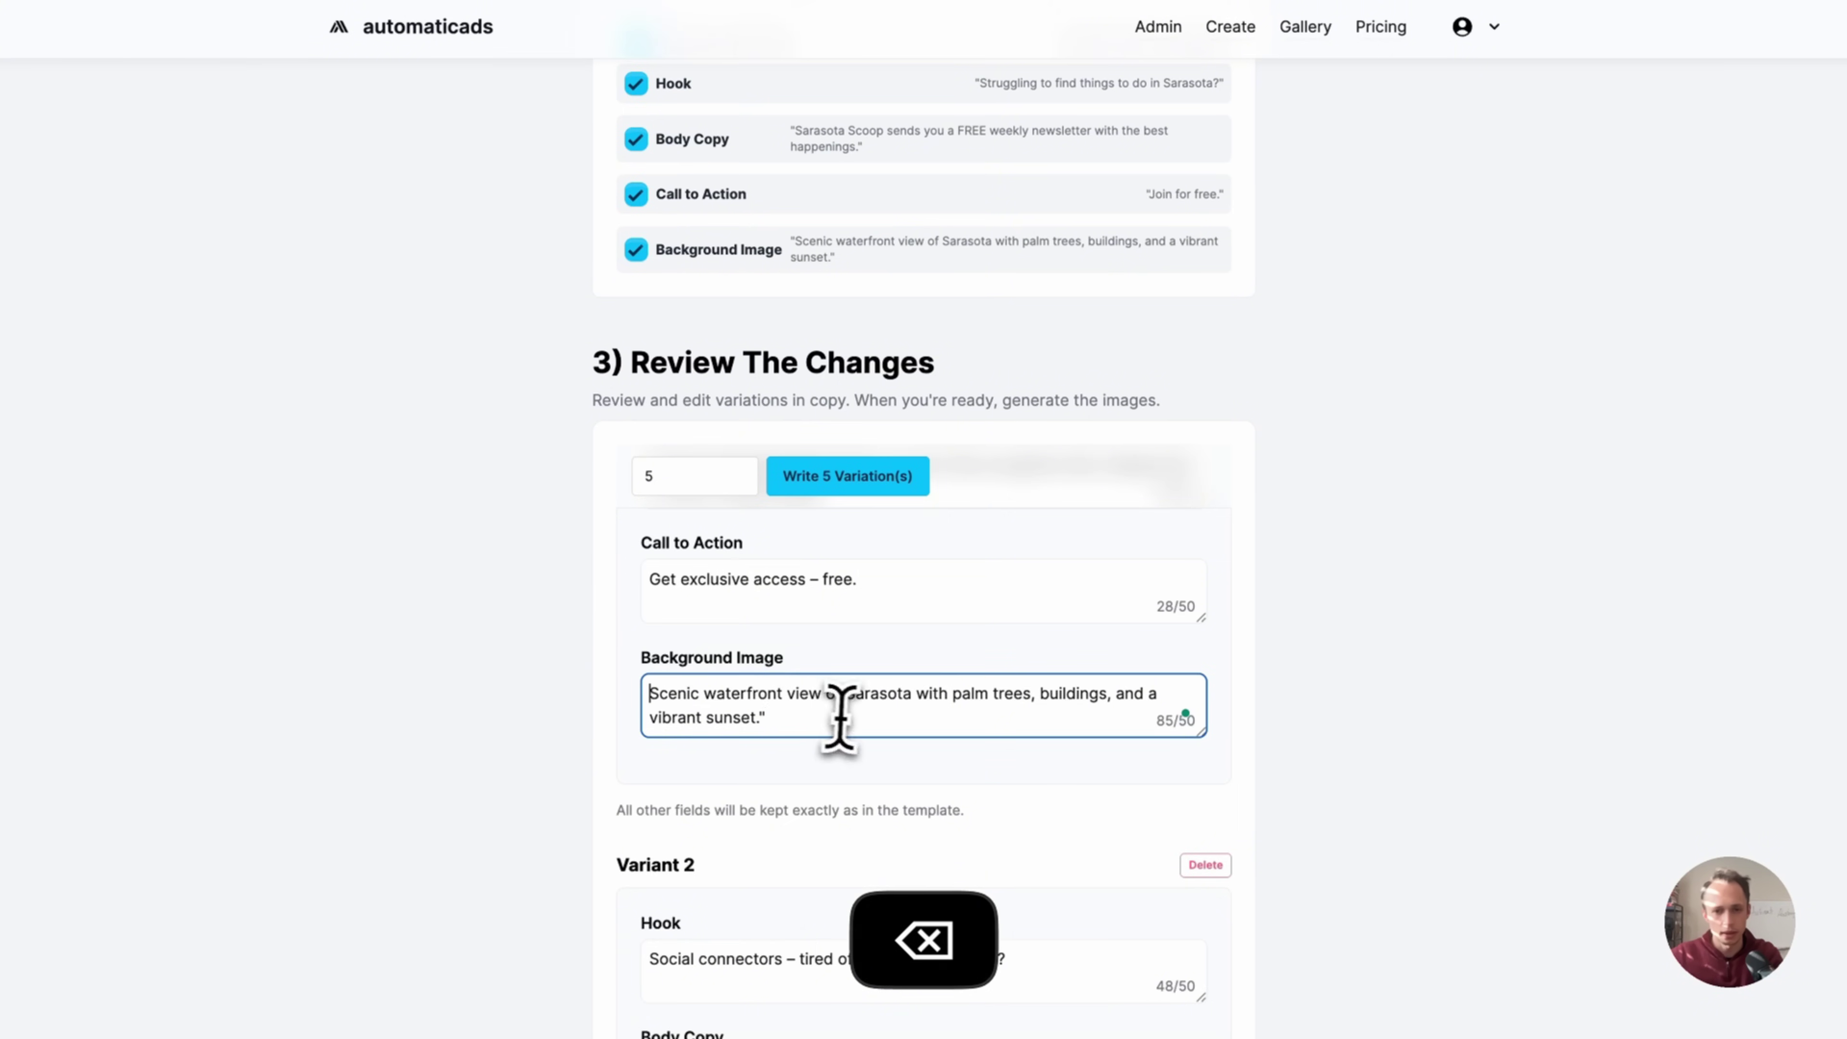
- Reword Variant 1's Background Image to "Scenic waterfront view of San Francisco with a vibrant sunset."
double_click(861, 692)
text(San Francis)
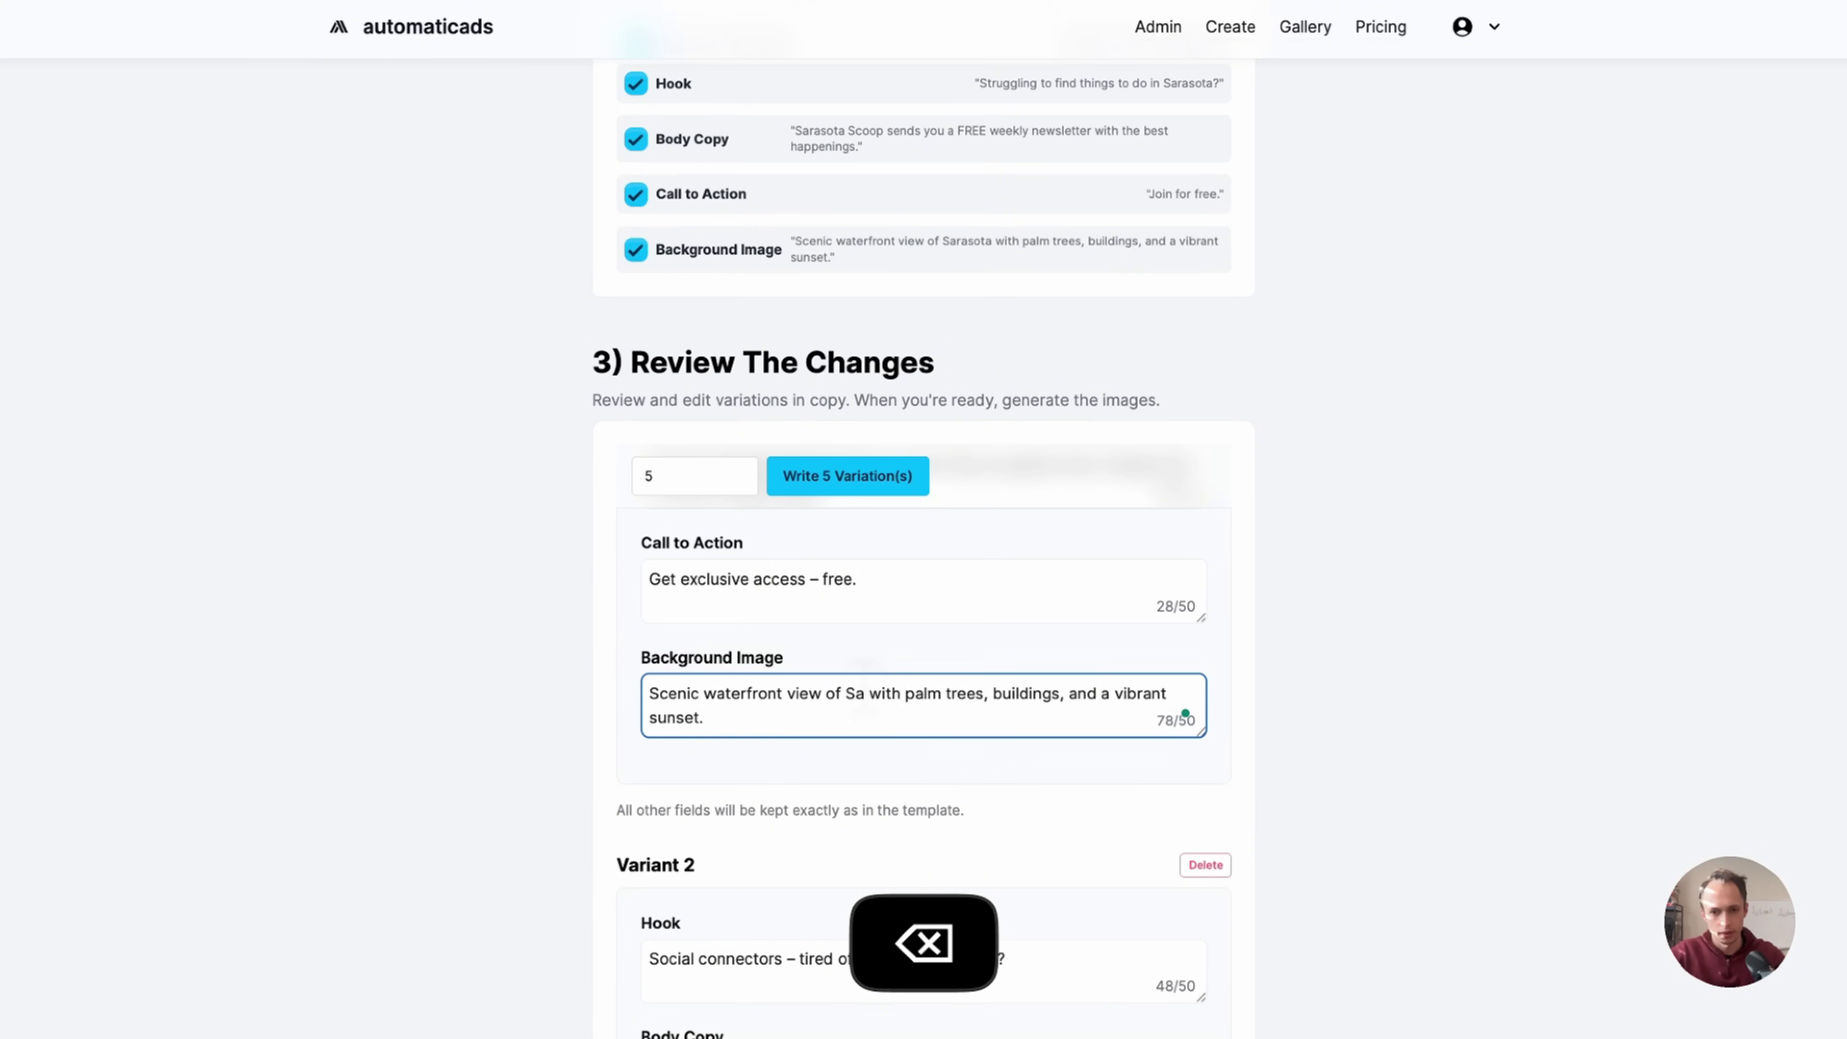
text(co)
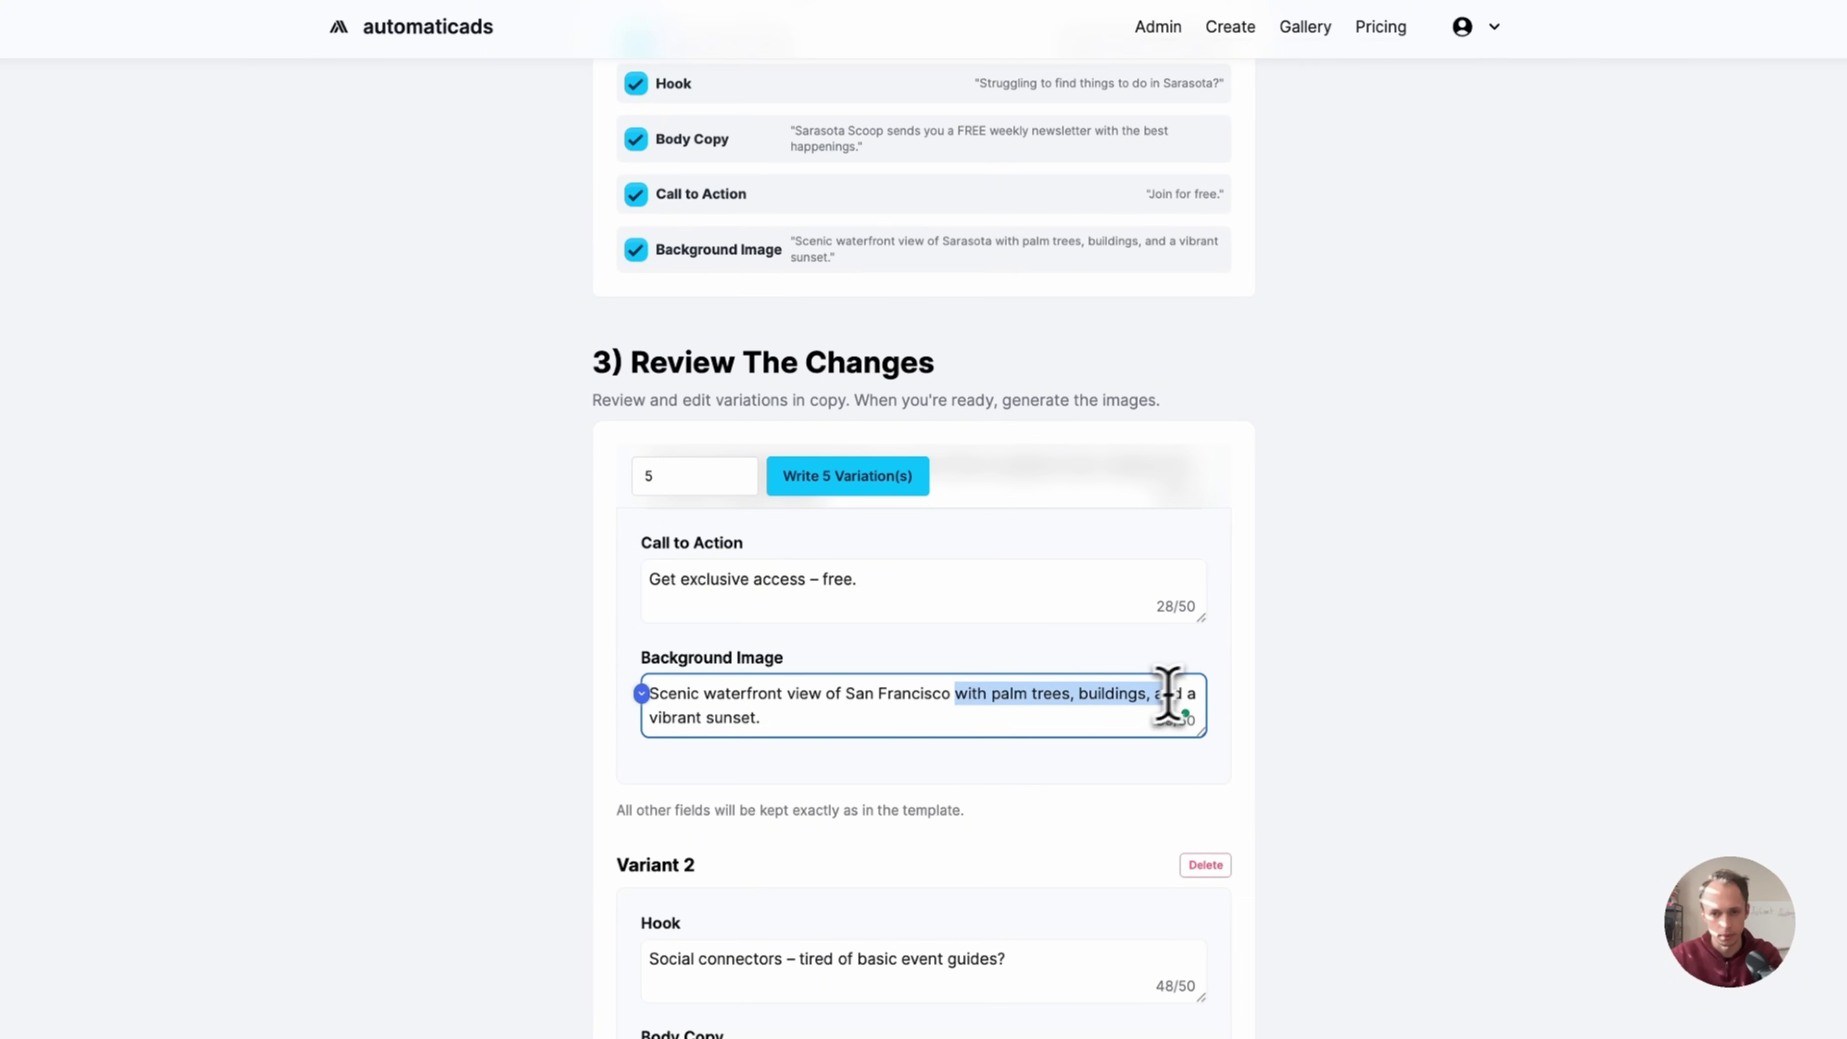
key(BackSpace)
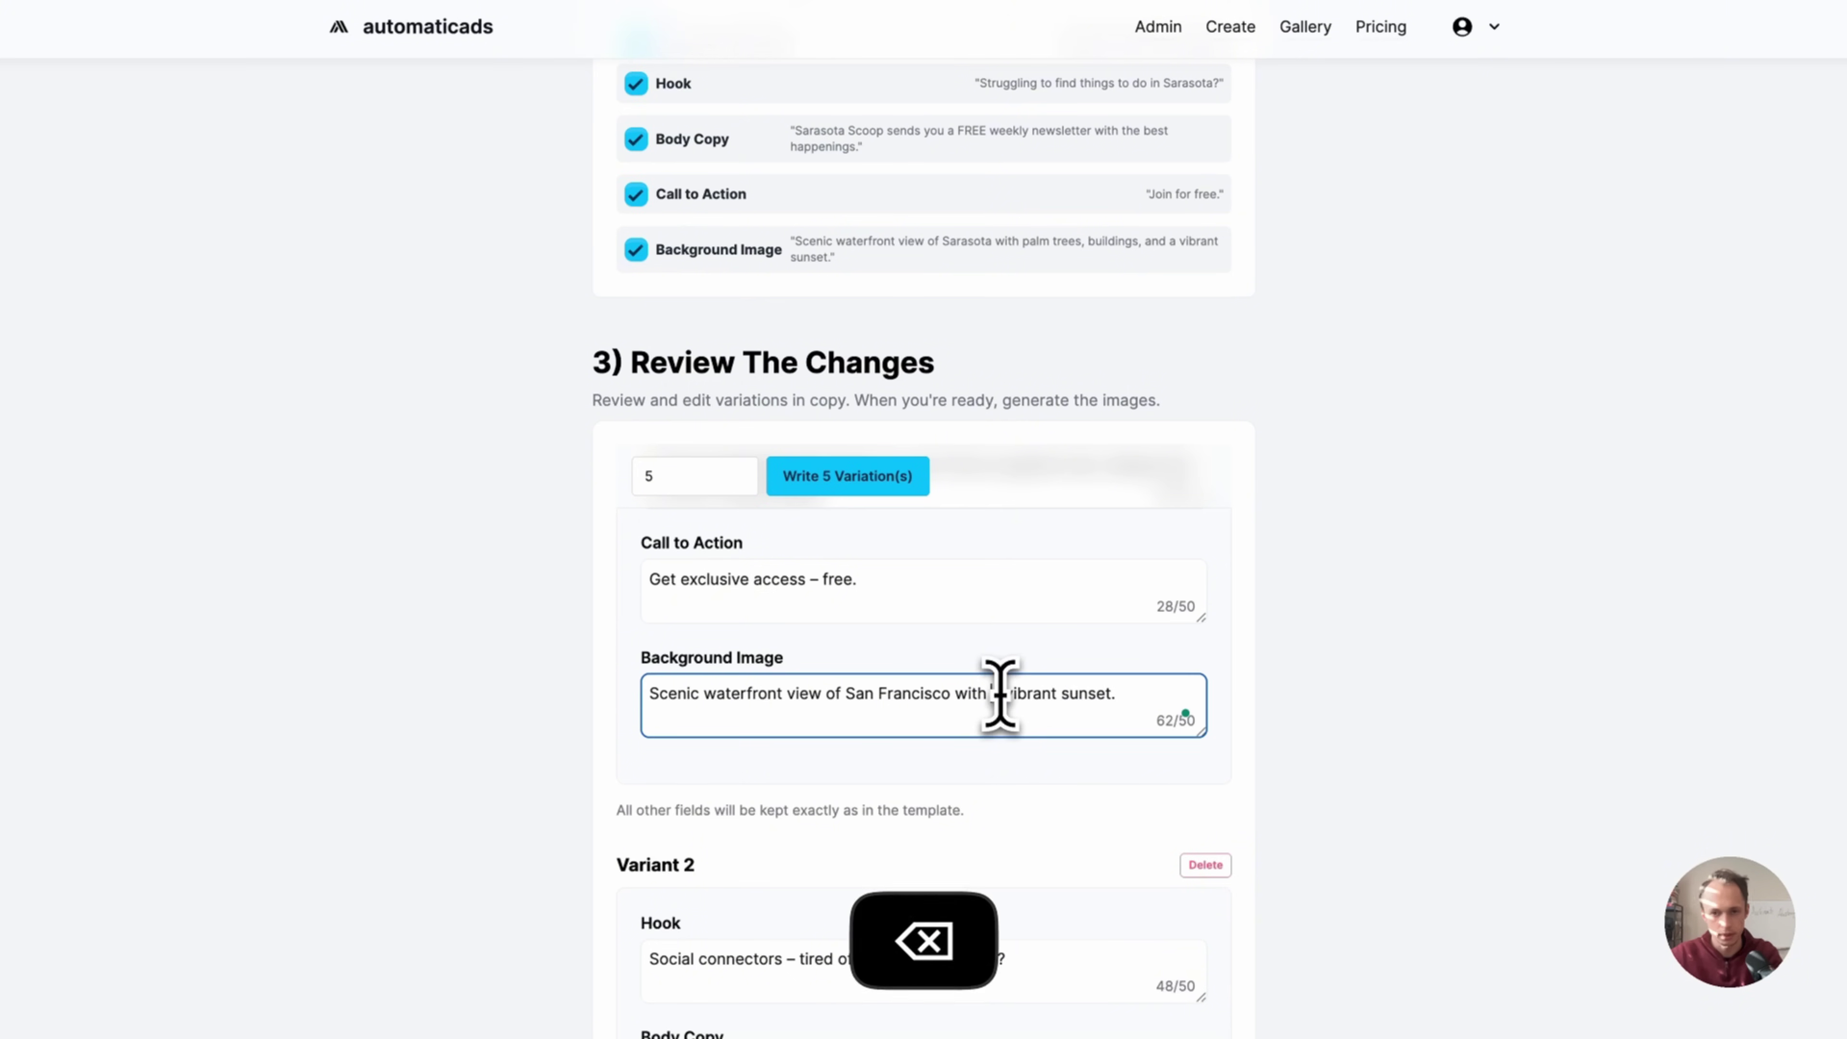
- Shorten Variant 1's Background Image to "Scenic view of San Francisco with a vibrant sunset." and copy the full text
key(super+a)
key(super+c)
scroll(919, 784, down, 3)
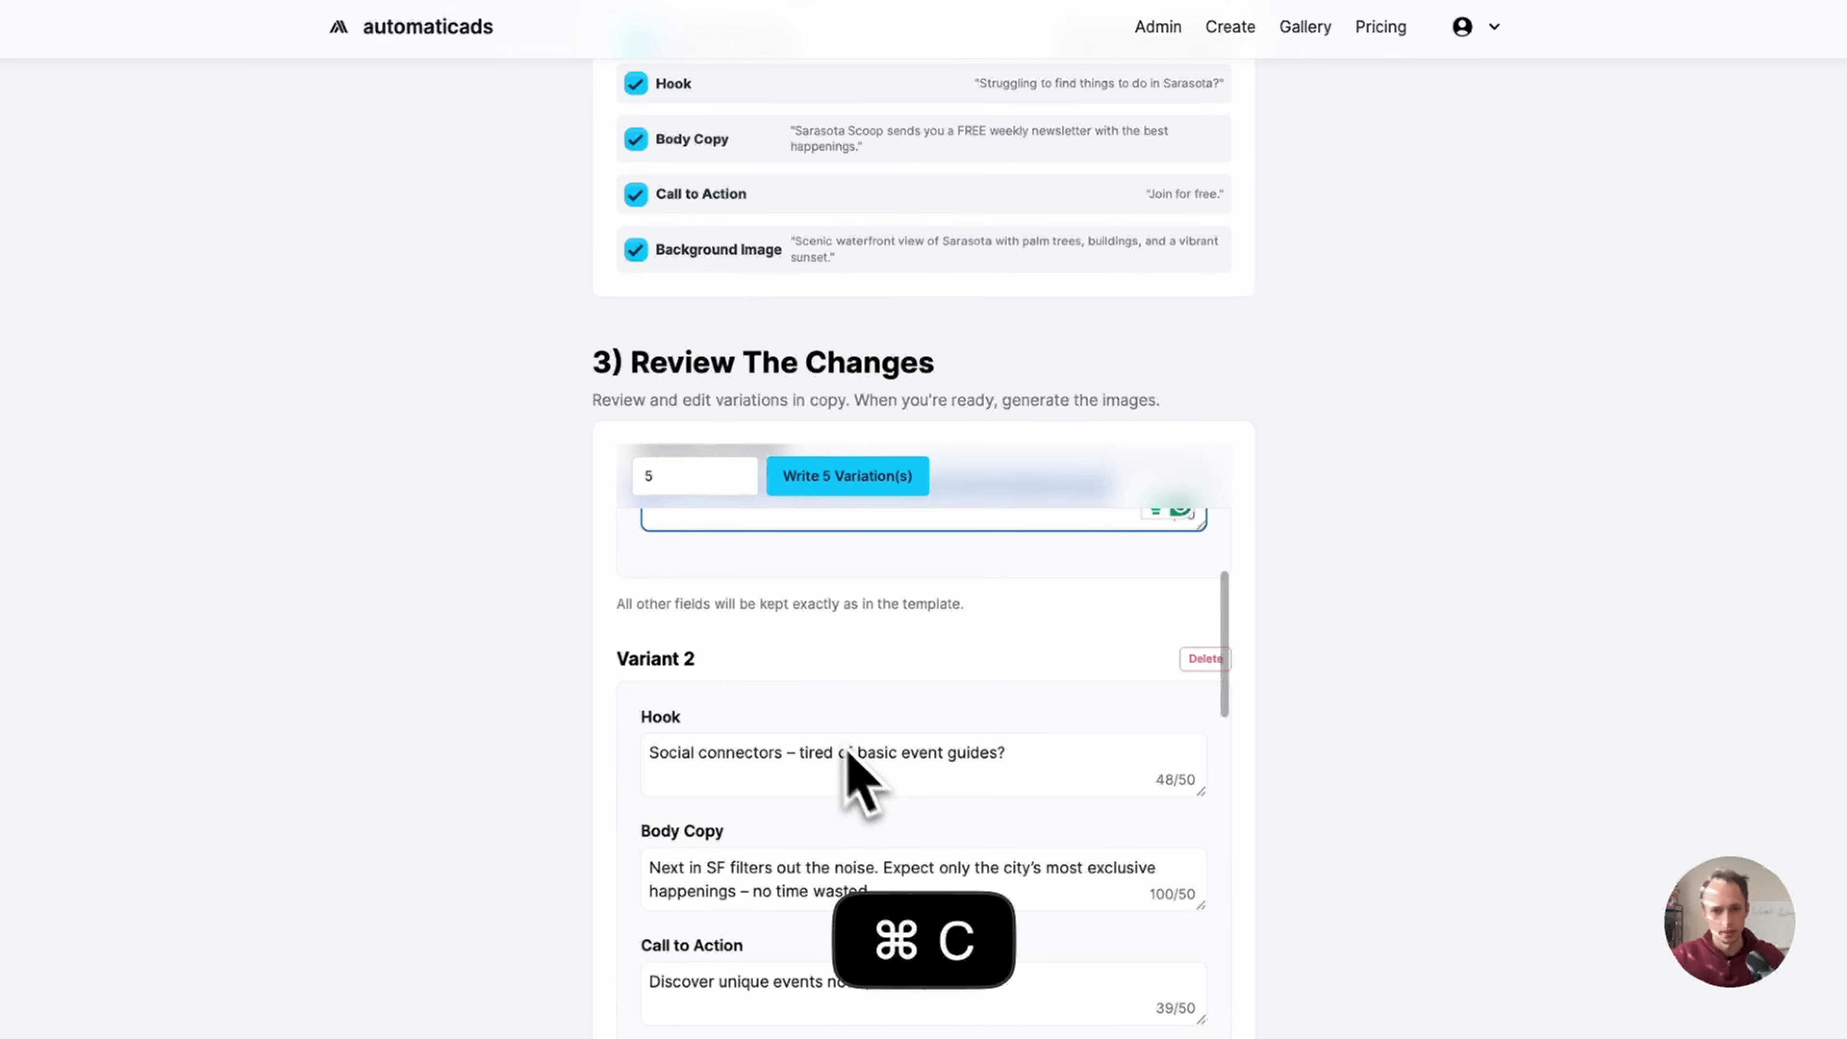
scroll(853, 772, up, 7)
scroll(771, 764, down, 5)
double_click(742, 640)
key(BackSpace)
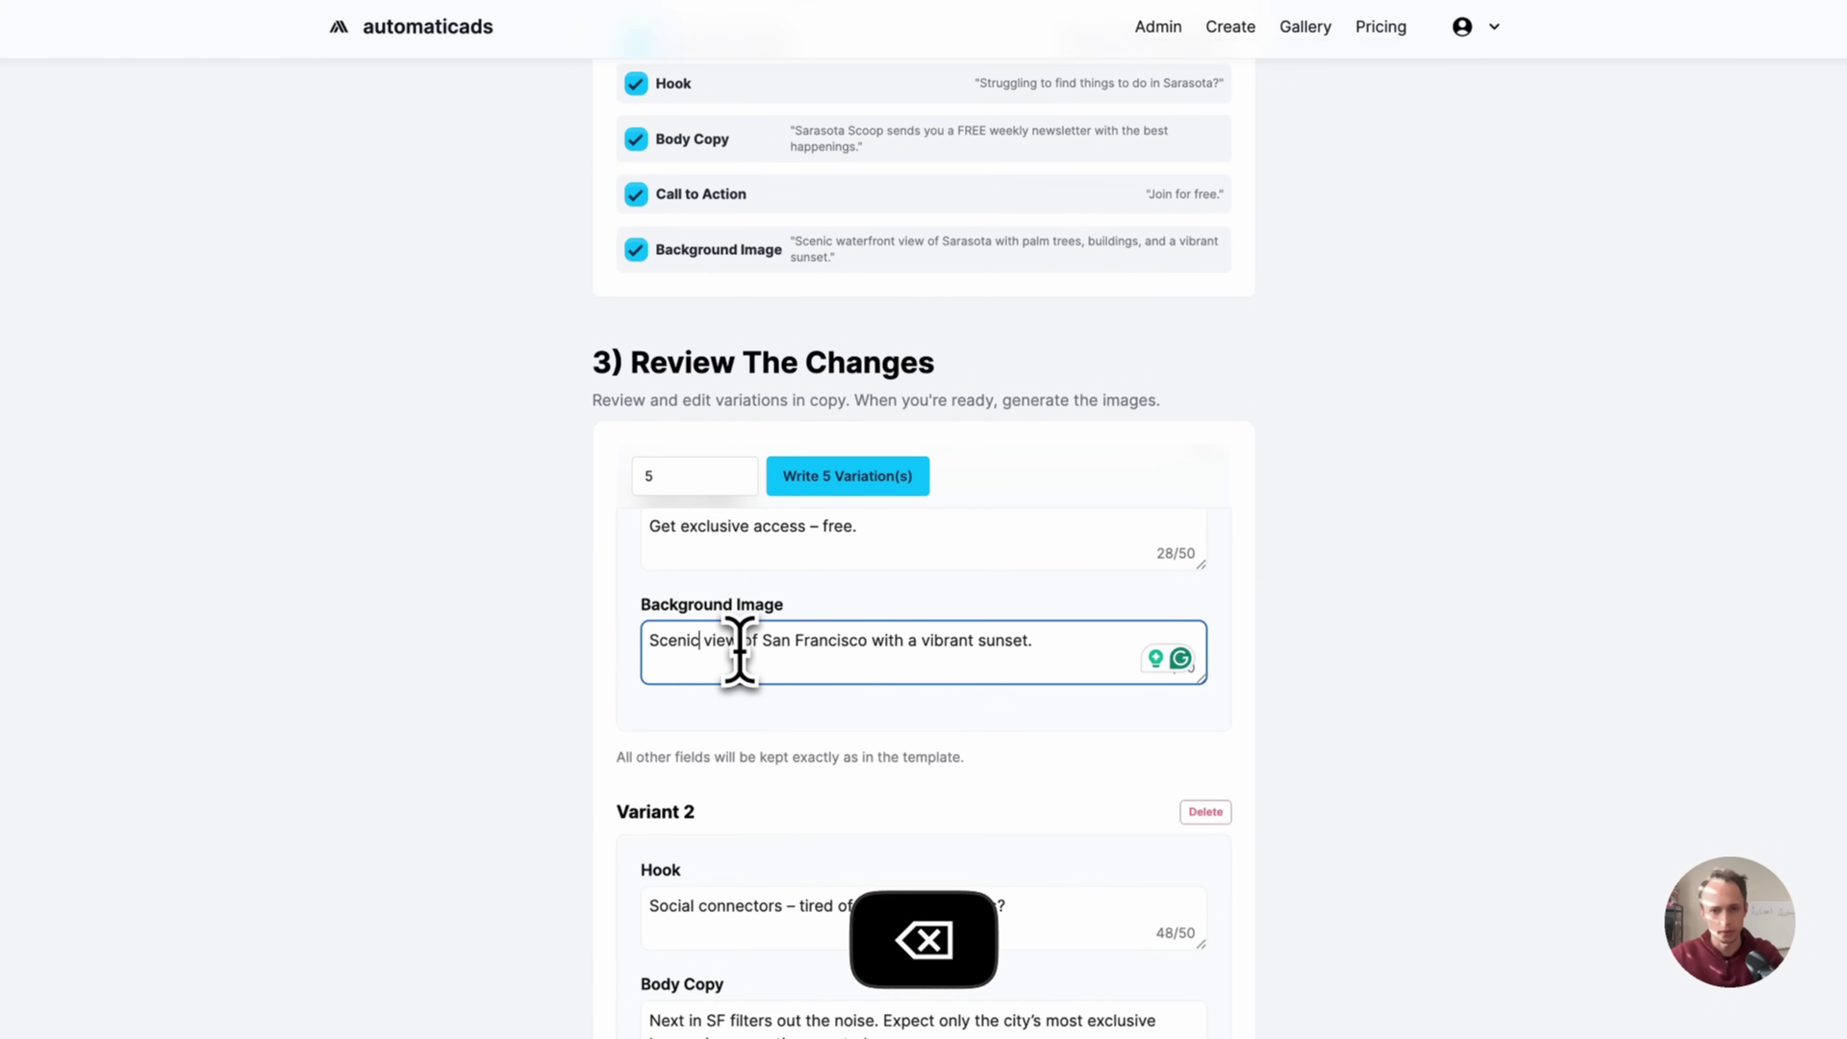
key(super+a)
key(super+c)
- Replace the Background Image text of Variants 2 and 3 with the copied San Francisco sunset description
scroll(926, 750, down, 8)
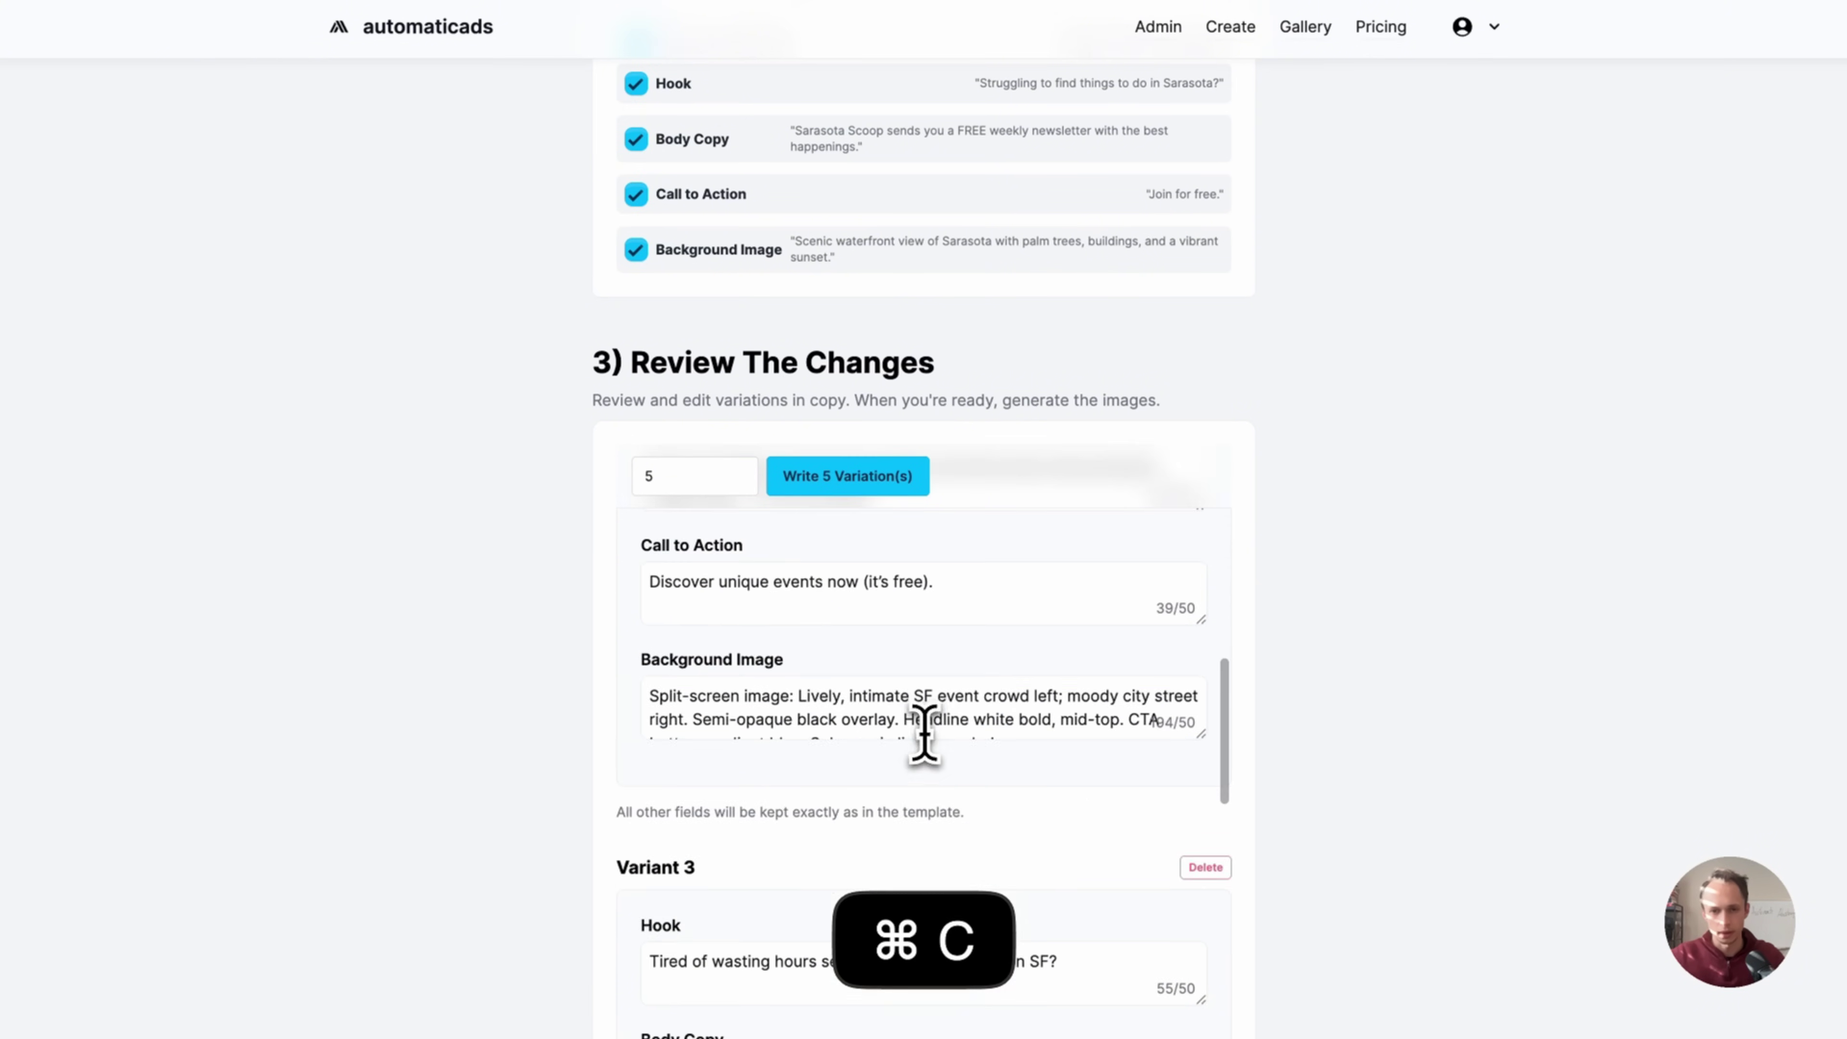
click(945, 720)
key(super+a)
key(super+v)
scroll(960, 717, down, 10)
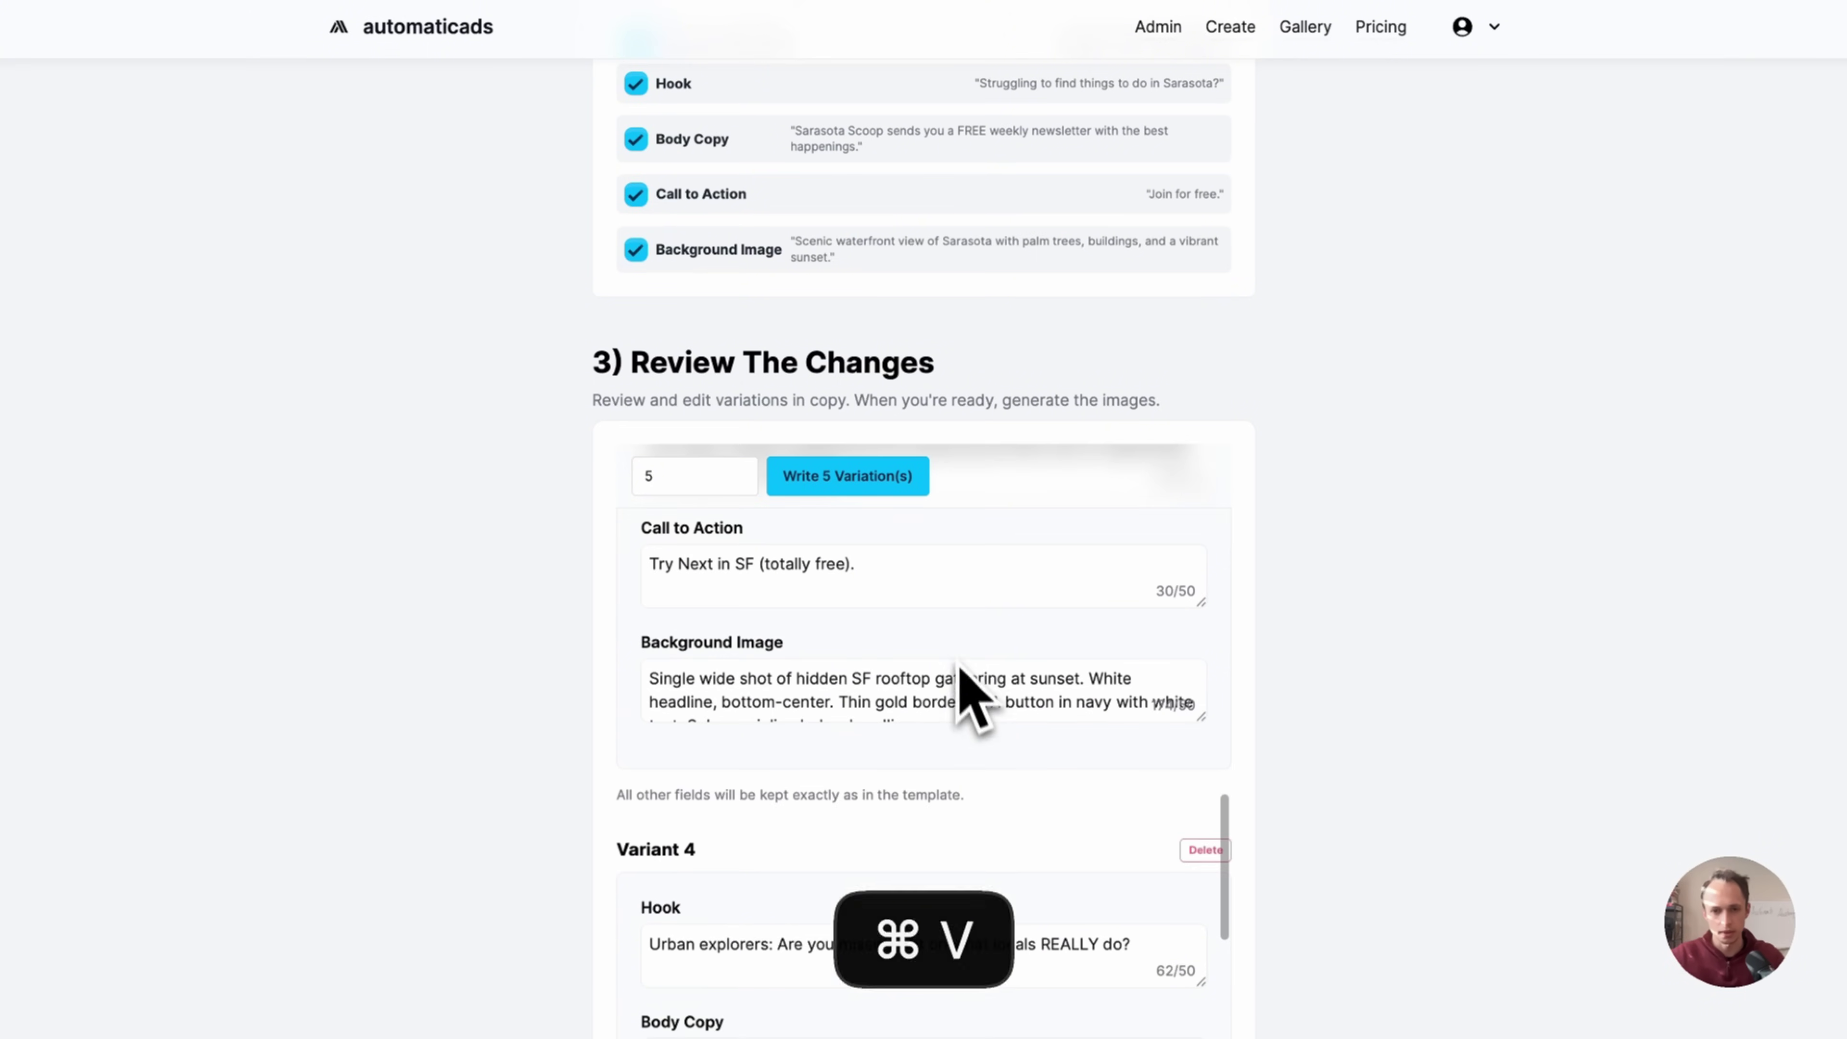
click(951, 699)
key(super+a)
key(super+v)
- Replace the Background Image text of Variants 4 and 5 with the copied San Francisco sunset description
scroll(948, 710, down, 6)
click(918, 804)
key(super+a)
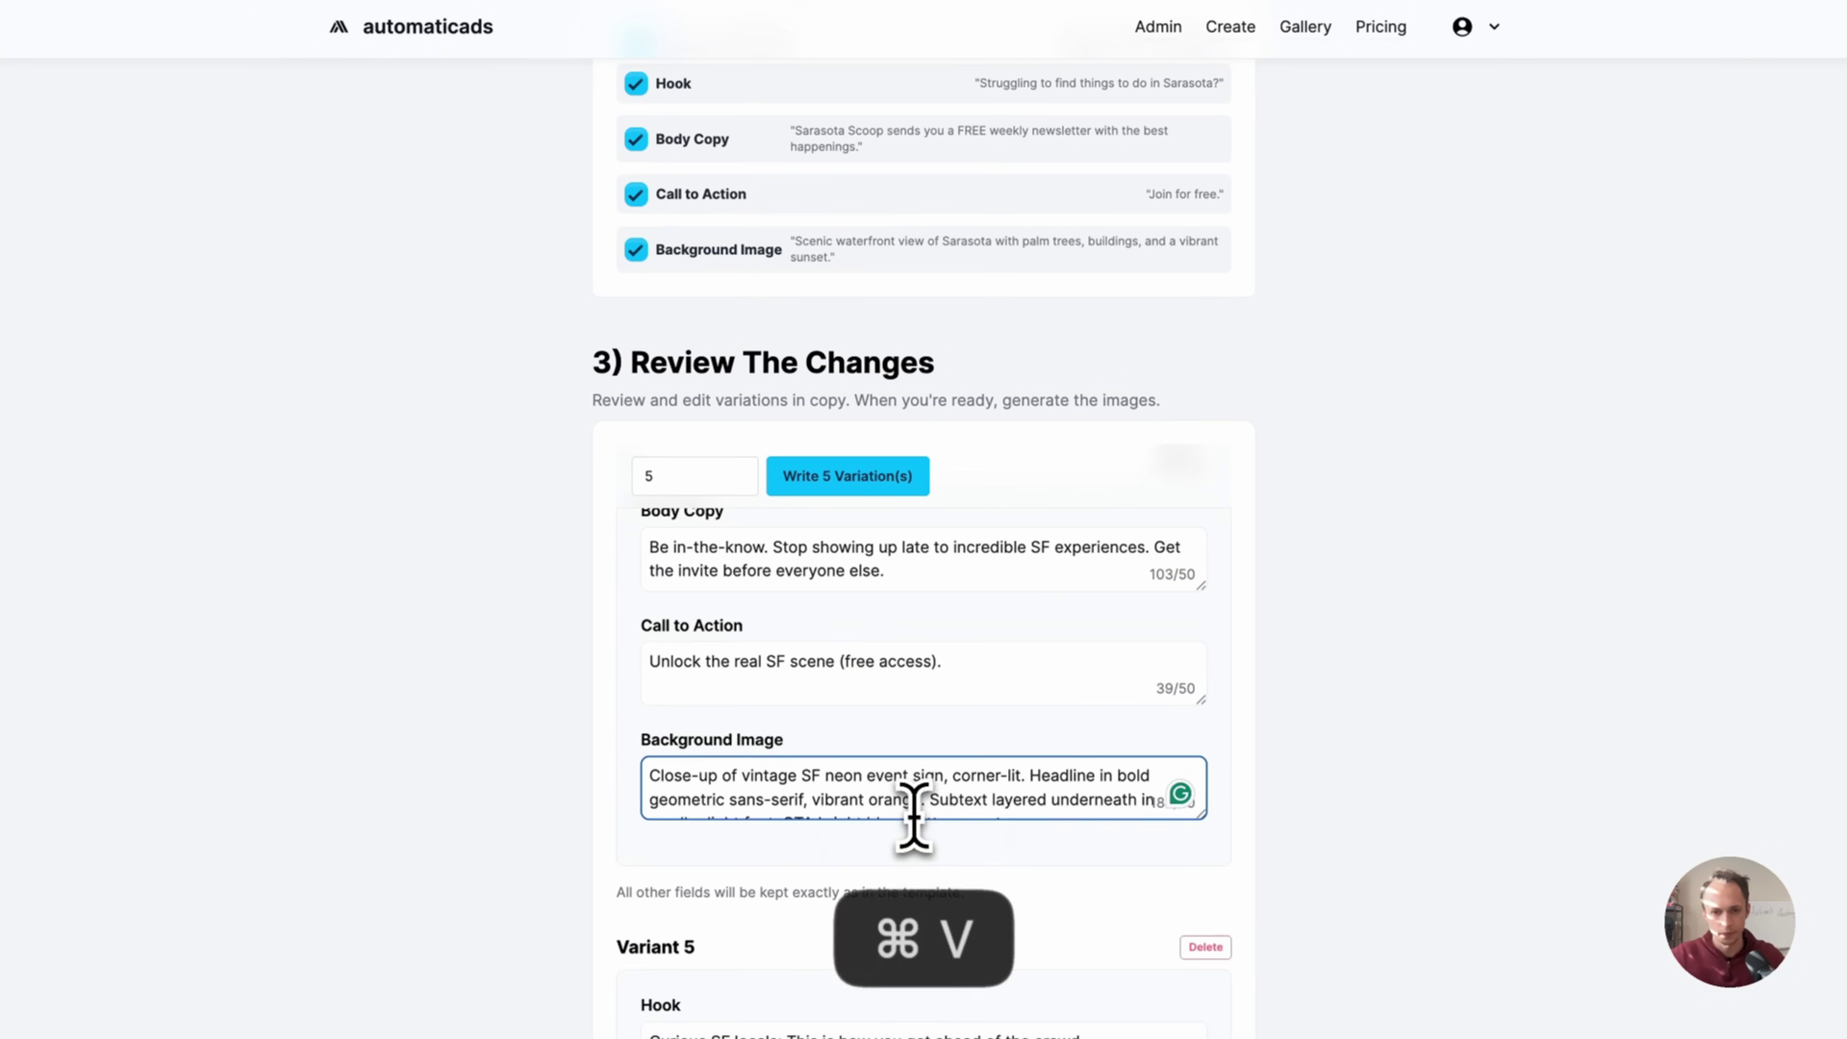
key(super+v)
scroll(928, 807, down, 5)
scroll(1010, 578, down, 1)
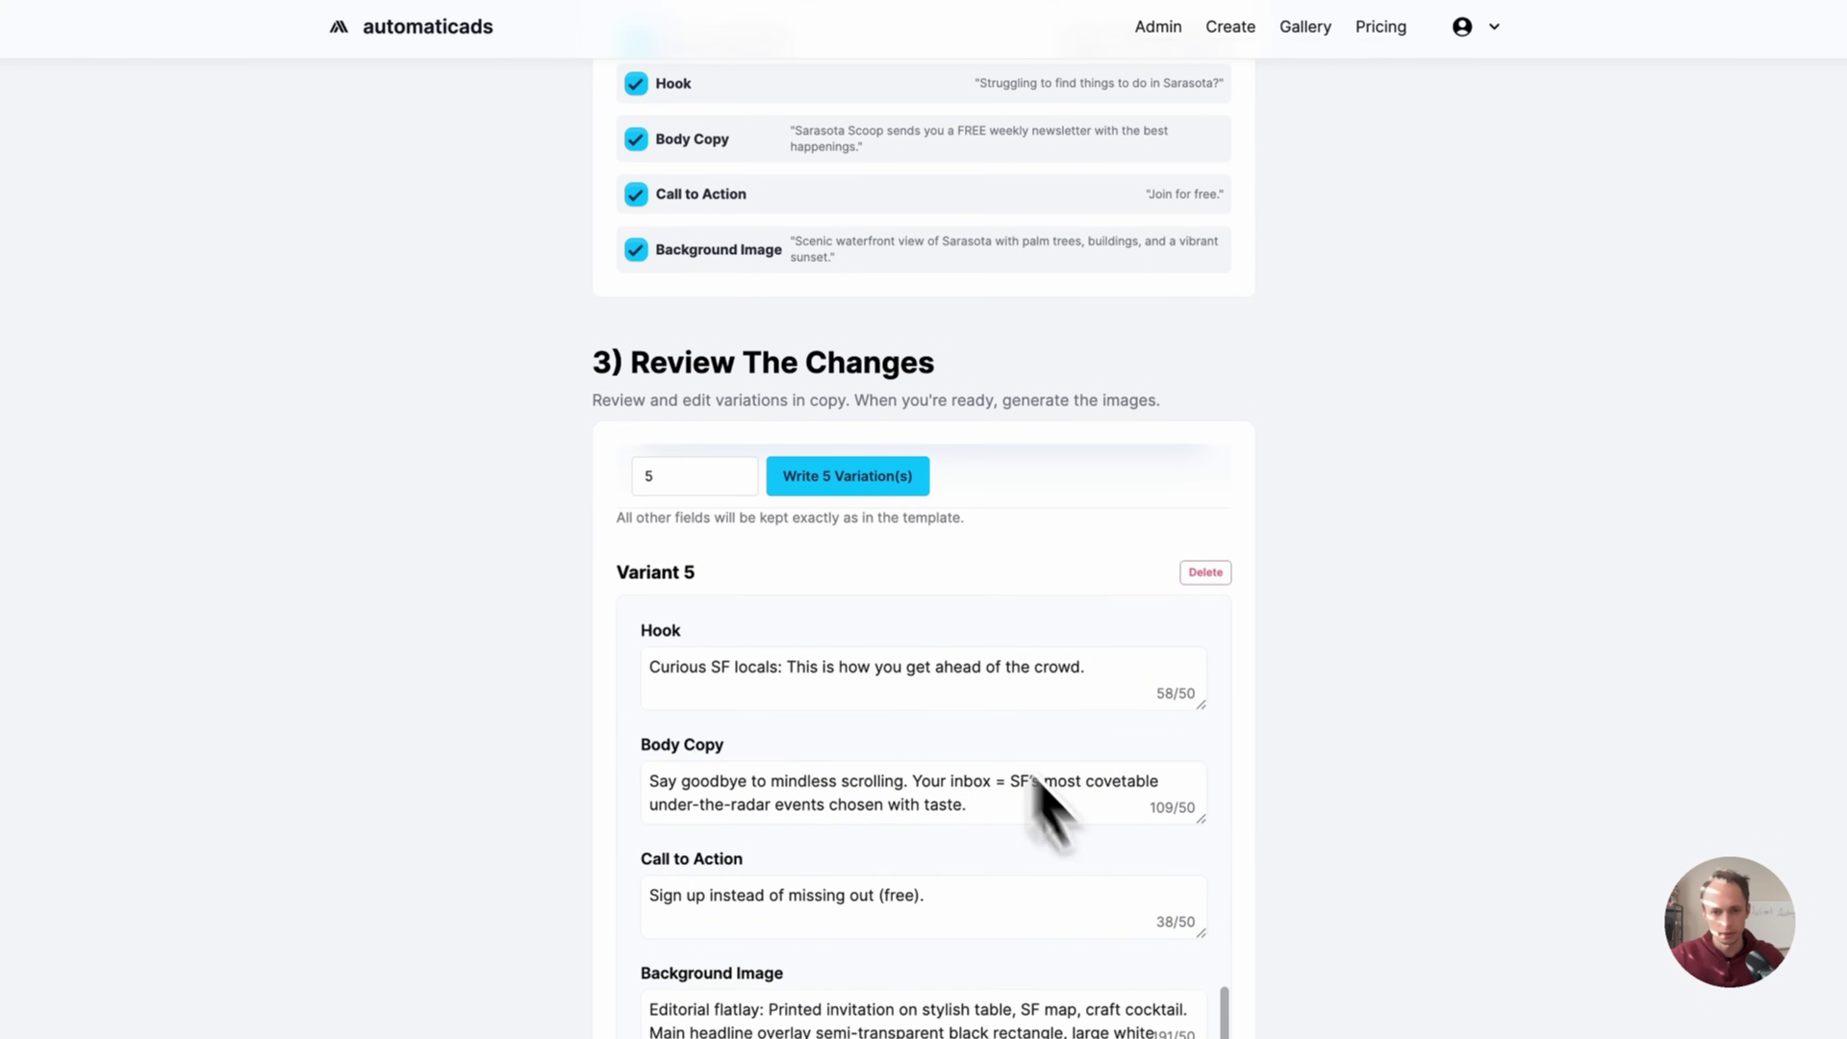
scroll(1044, 808, down, 5)
click(958, 702)
key(super+a)
key(super+v)
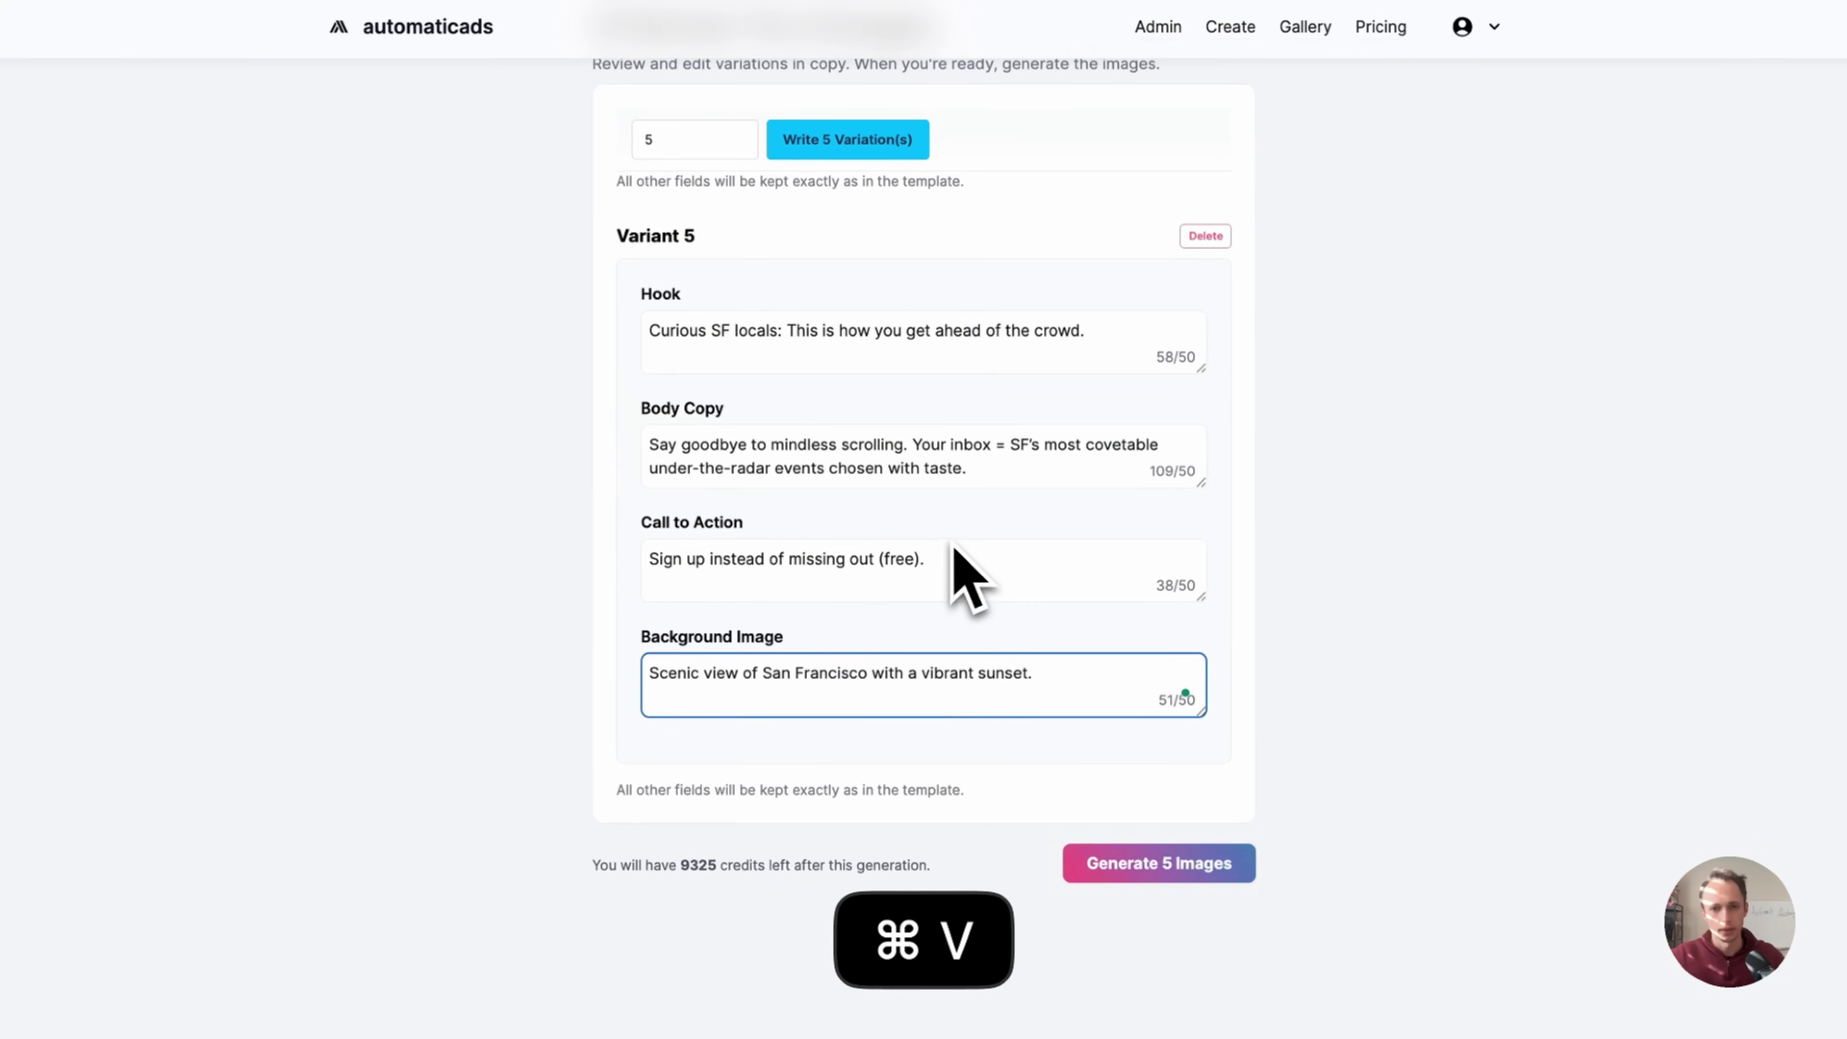
- Copy Variant 5's Call to Action, "Sign up instead of missing out (free).", and use it to replace Variant 4's Call to Action
scroll(940, 536, up, 3)
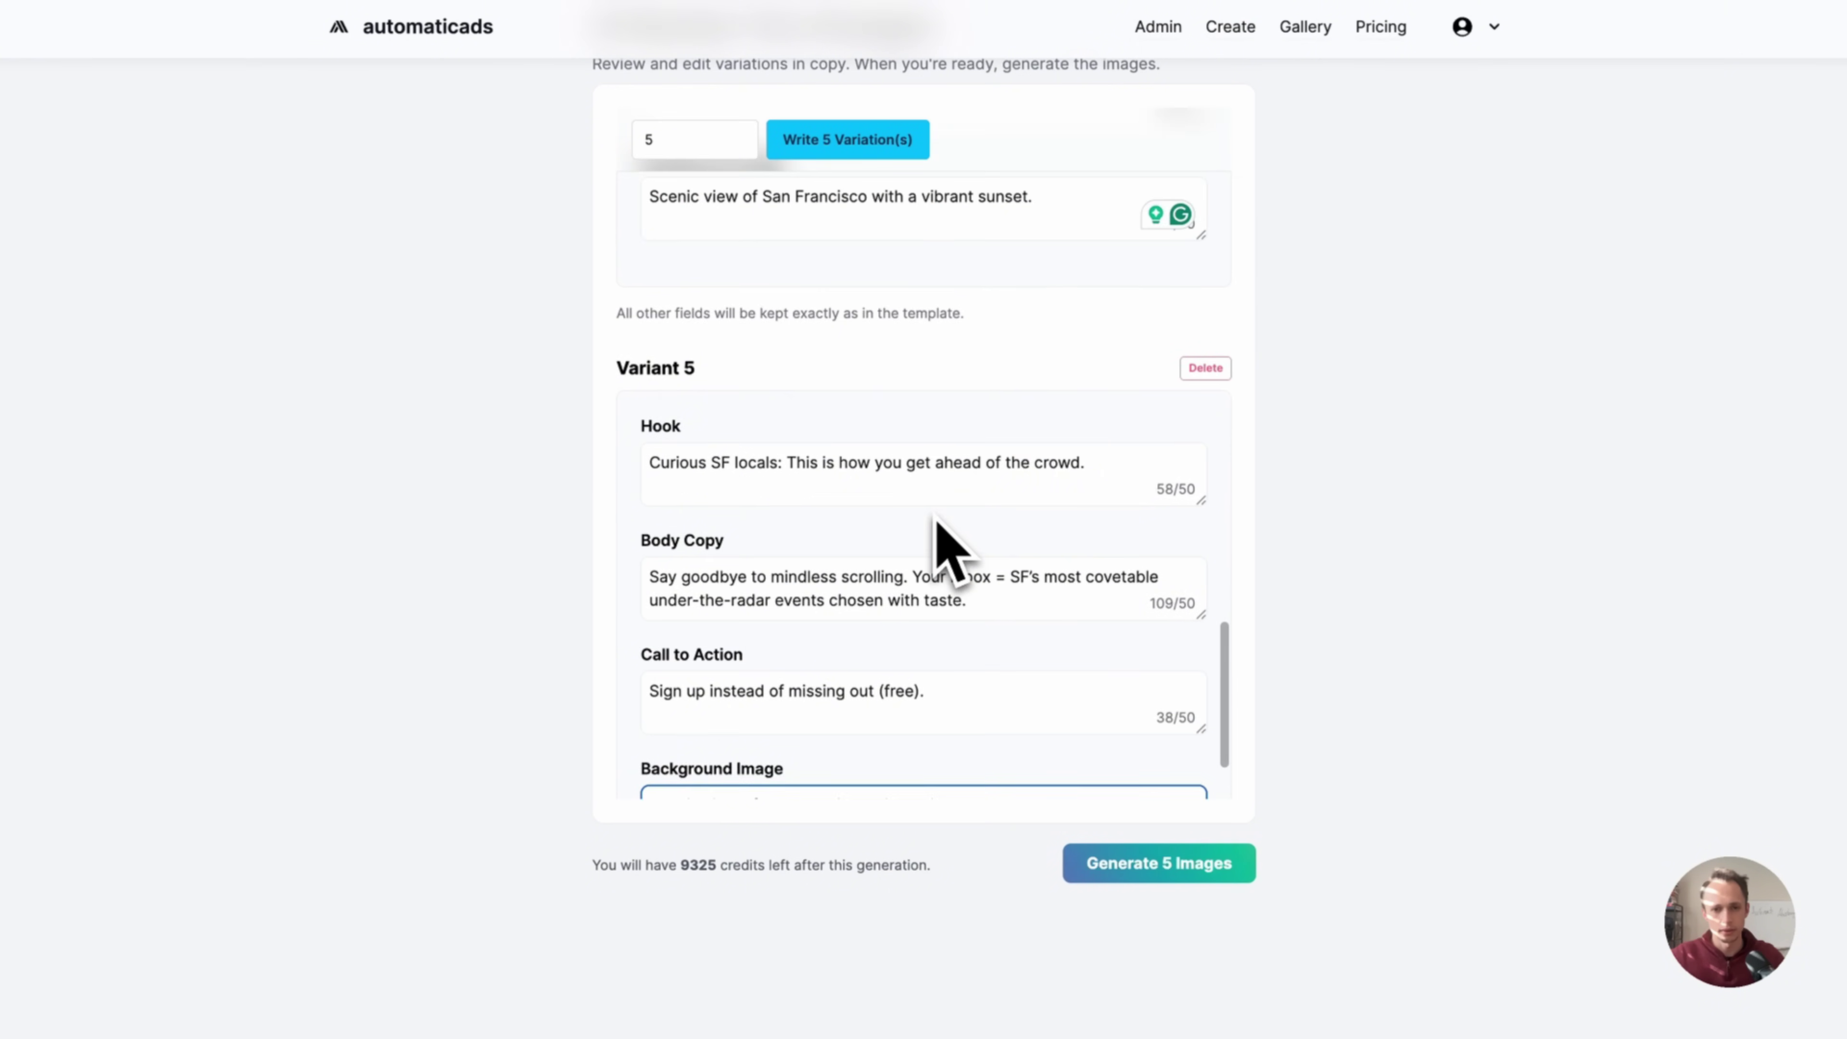
scroll(935, 520, up, 3)
scroll(963, 495, down, 6)
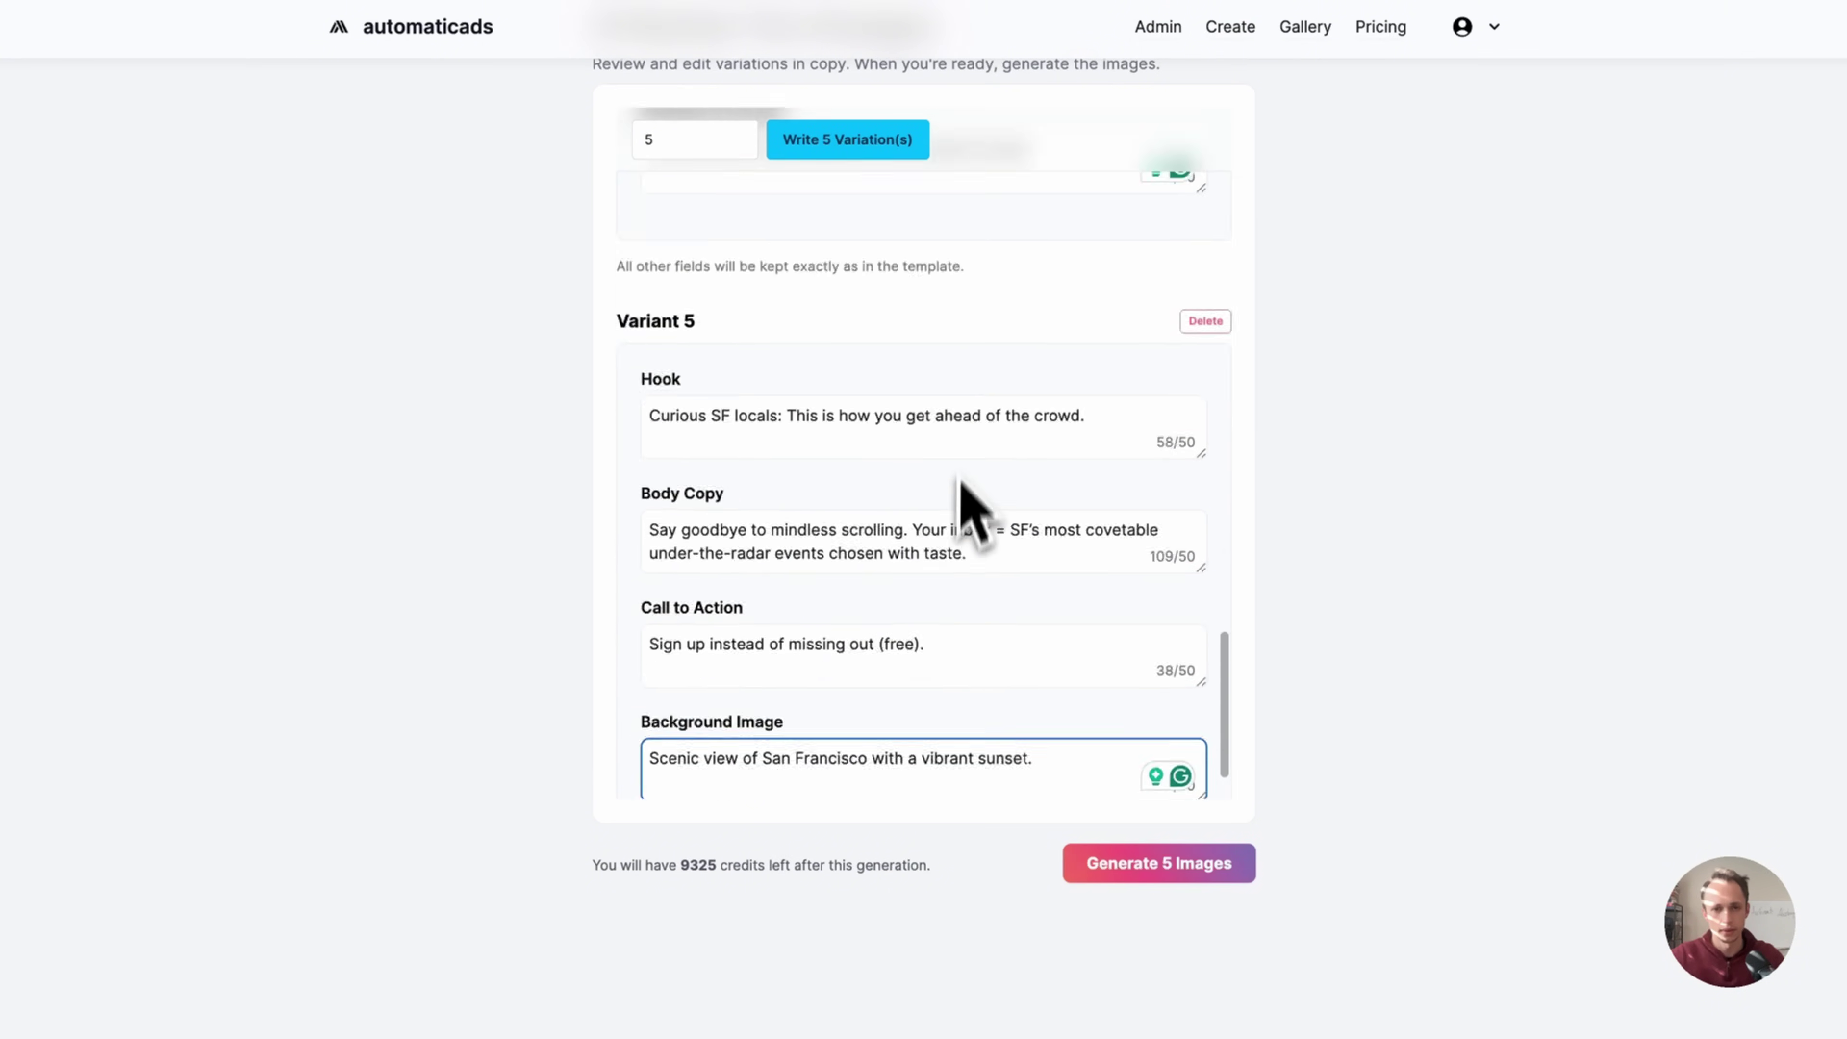
click(952, 562)
key(super+a)
key(super+c)
scroll(899, 433, up, 5)
click(886, 371)
key(super+a)
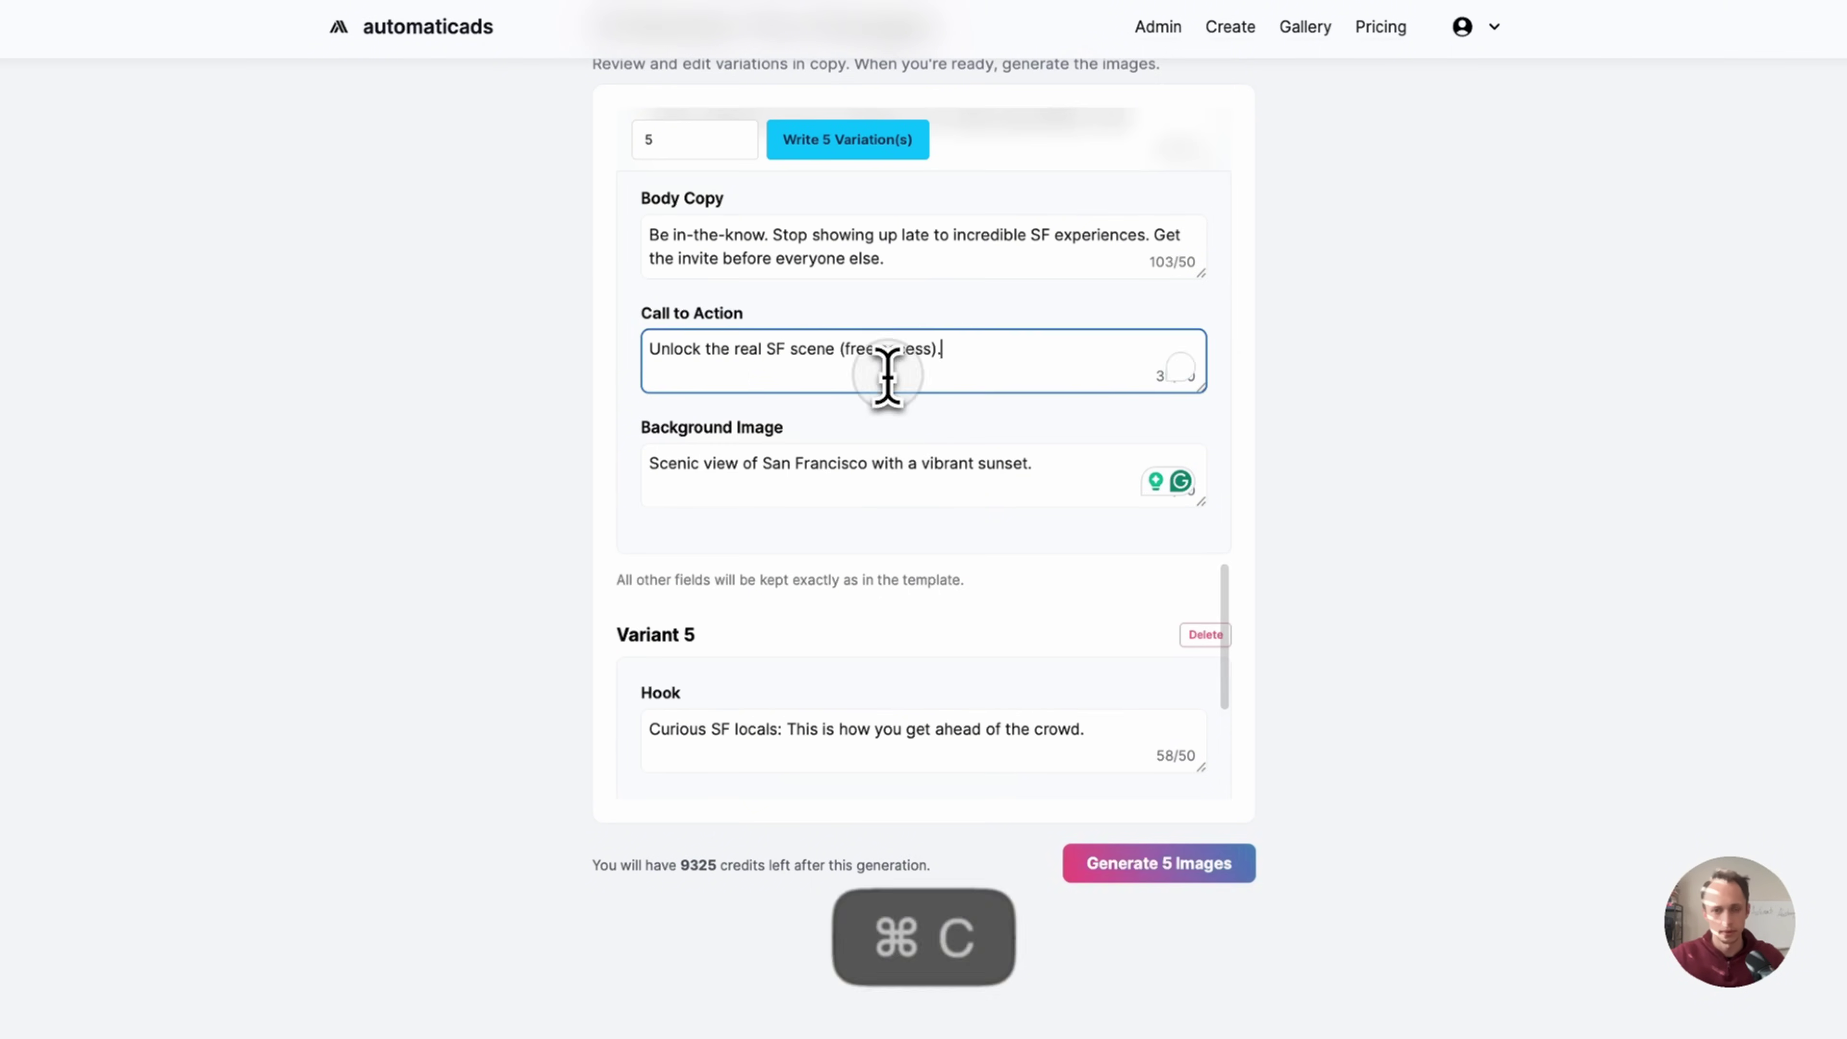
key(super+v)
- Check the Call to Action wording of Variants 3, 2 and 1
scroll(895, 389, up, 5)
scroll(905, 451, up, 5)
click(899, 647)
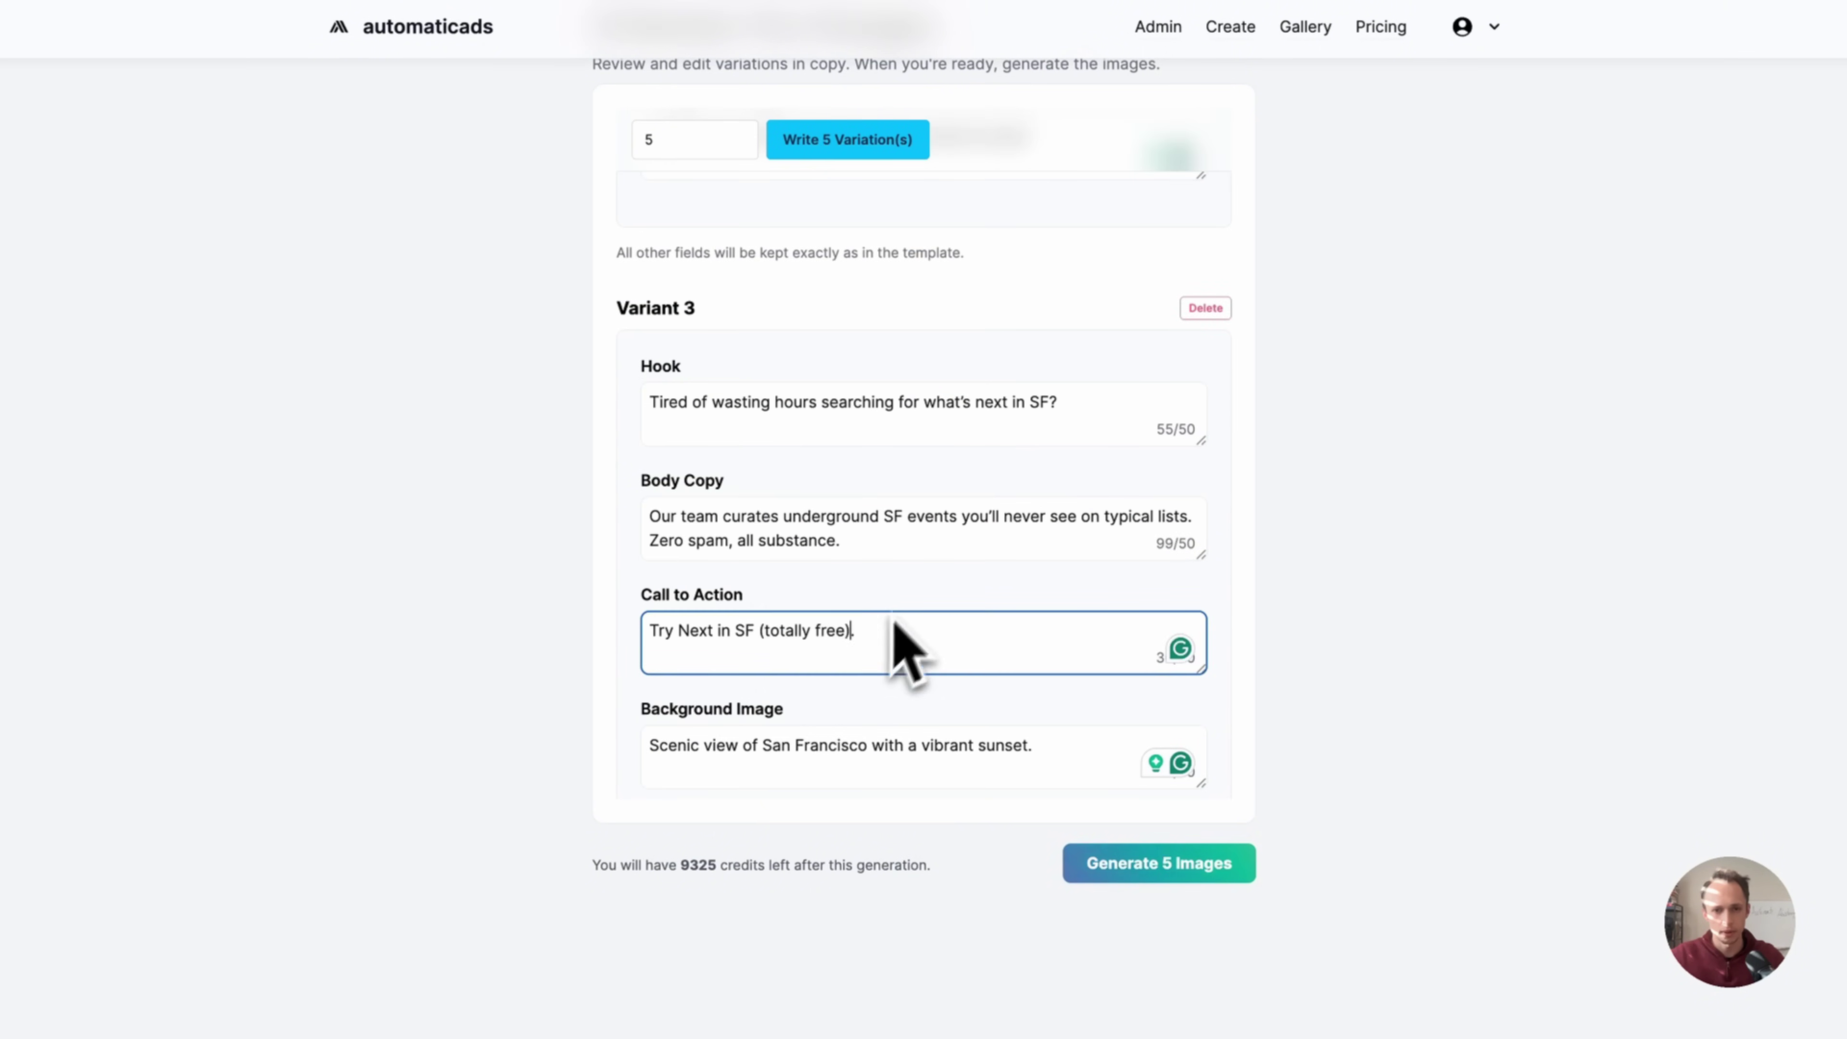
scroll(916, 591, up, 5)
click(953, 545)
scroll(960, 561, up, 5)
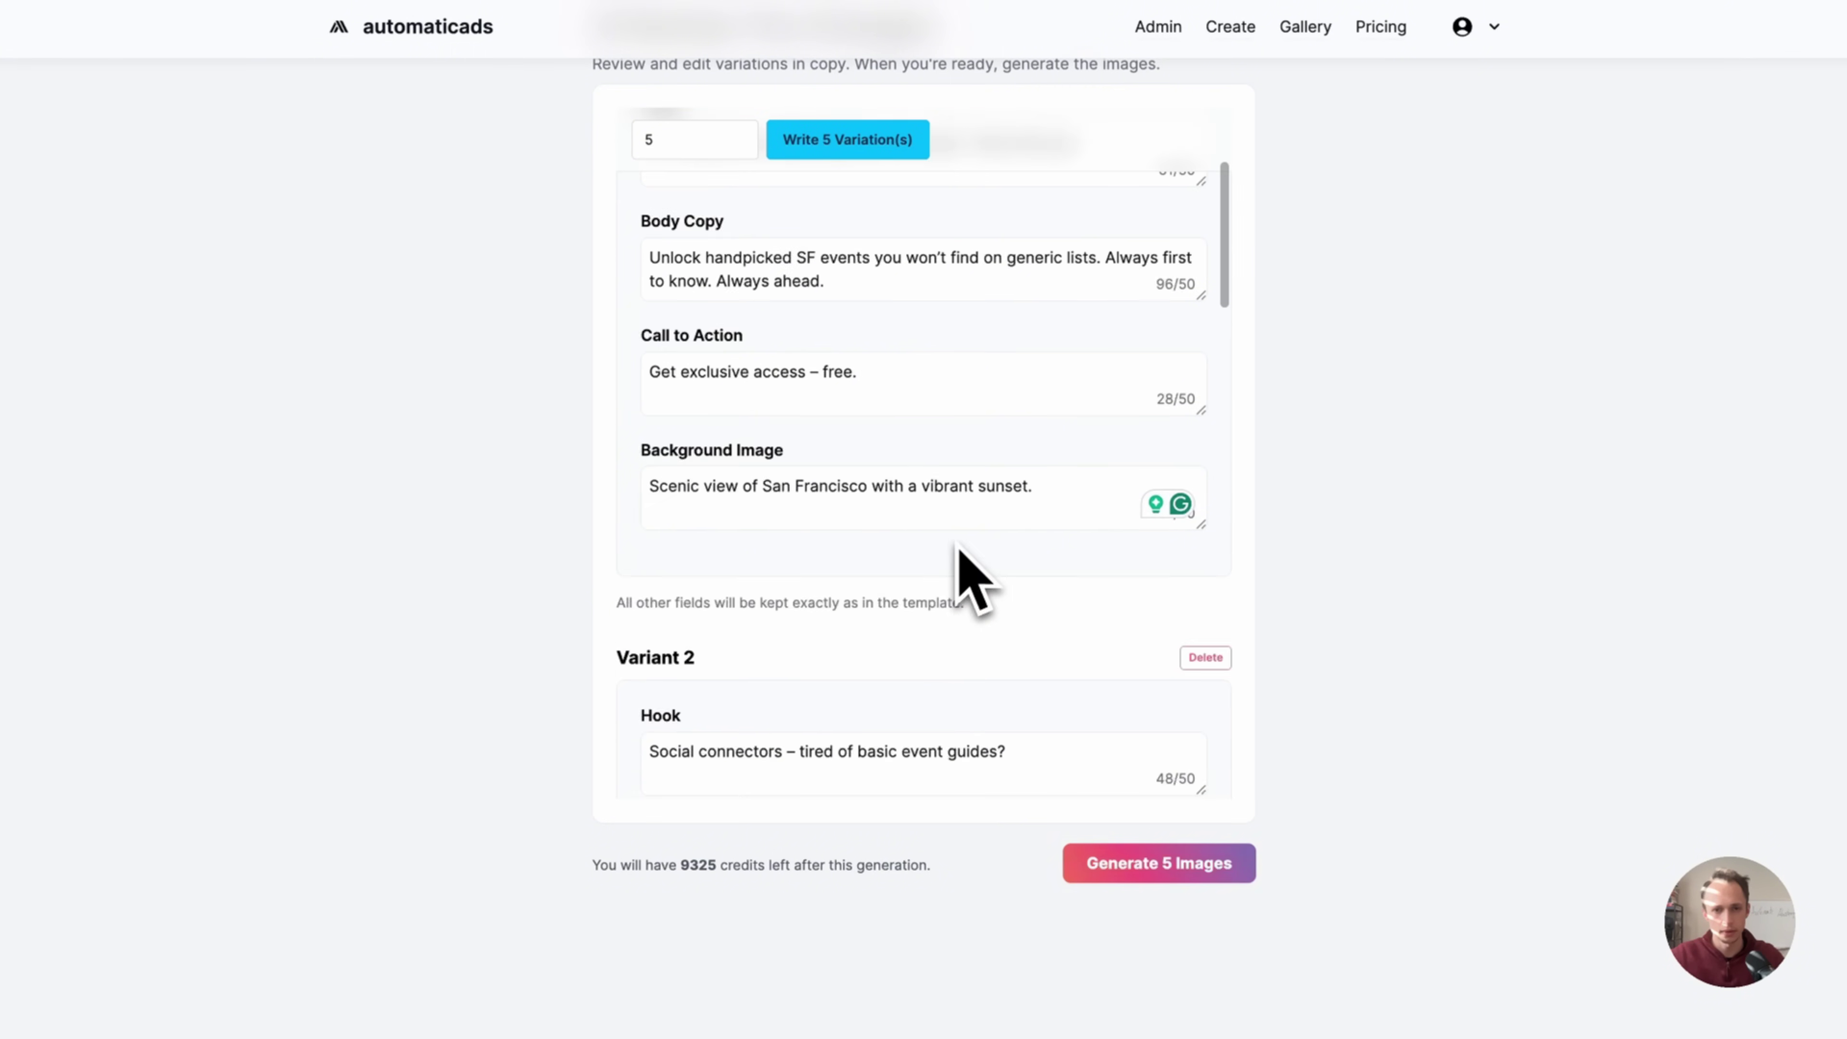
scroll(873, 466, up, 3)
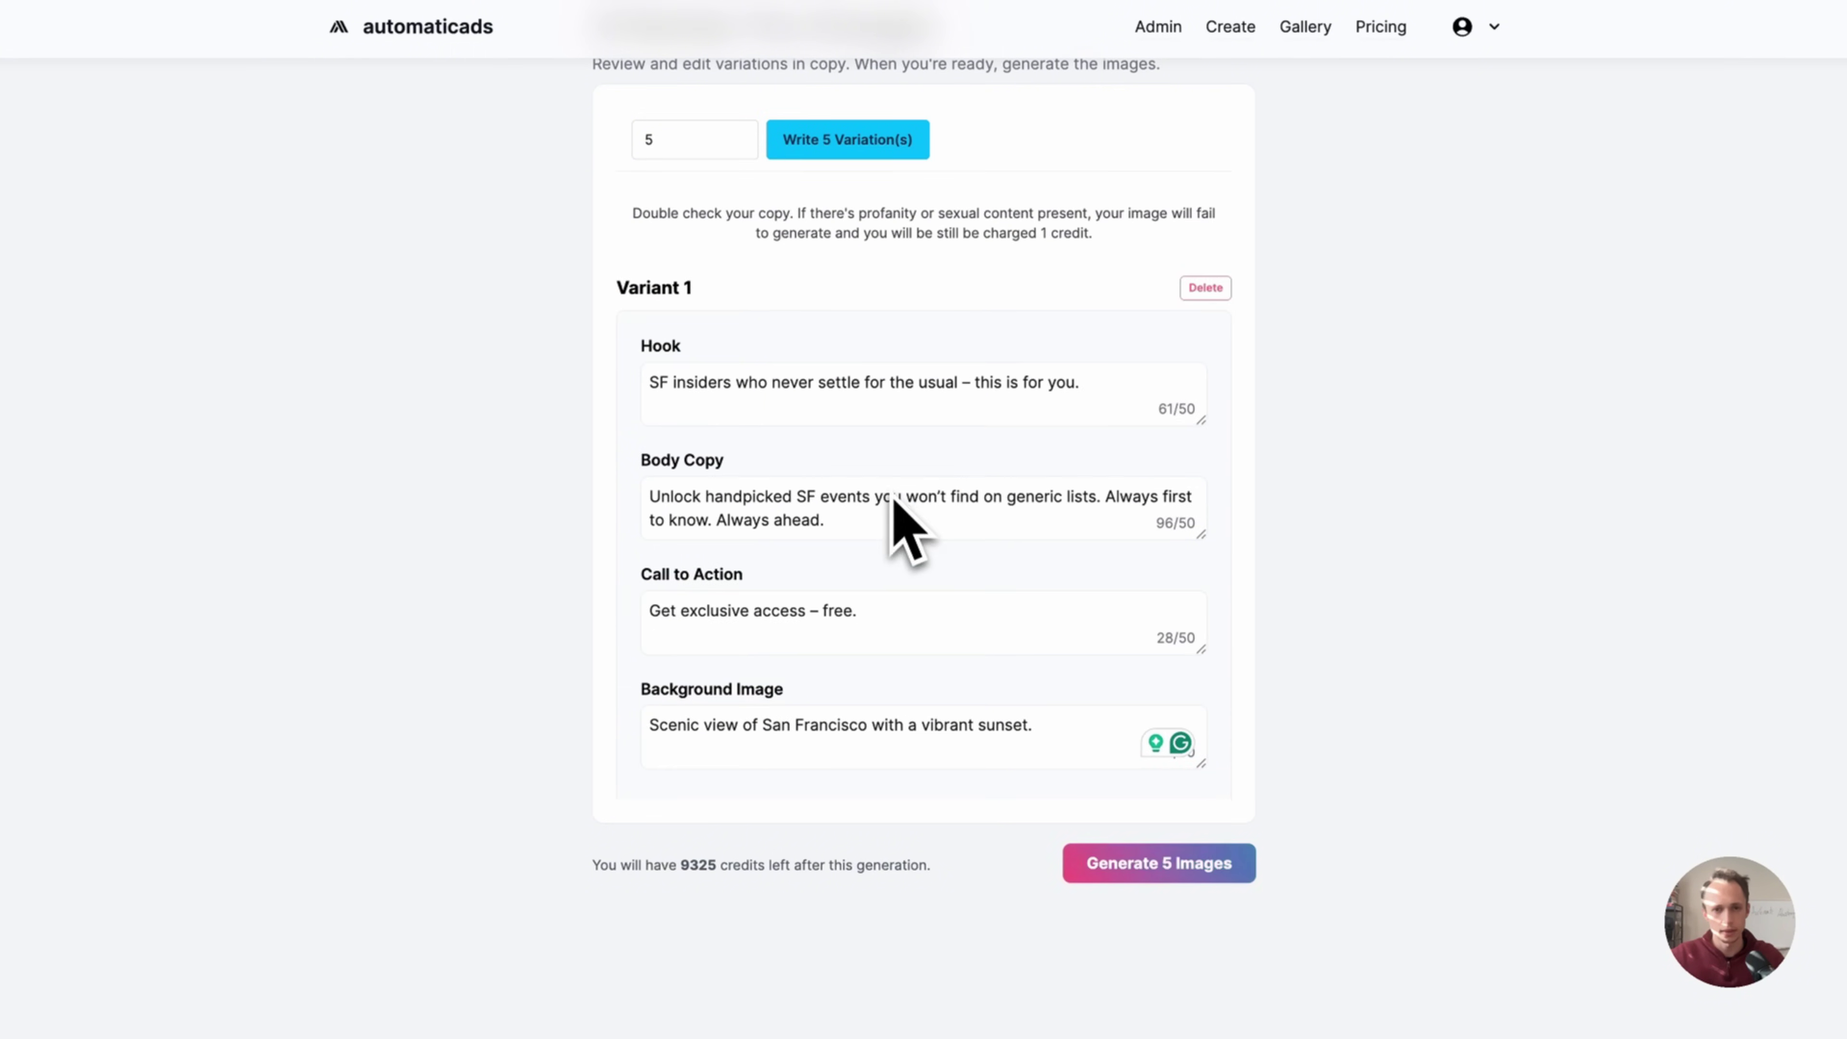
- Replace Variant 1's Hook with the template's original hook, reworded as "Struggling to find things to do in San Francisco?" without quotation marks
scroll(895, 516, up, 5)
scroll(902, 531, up, 7)
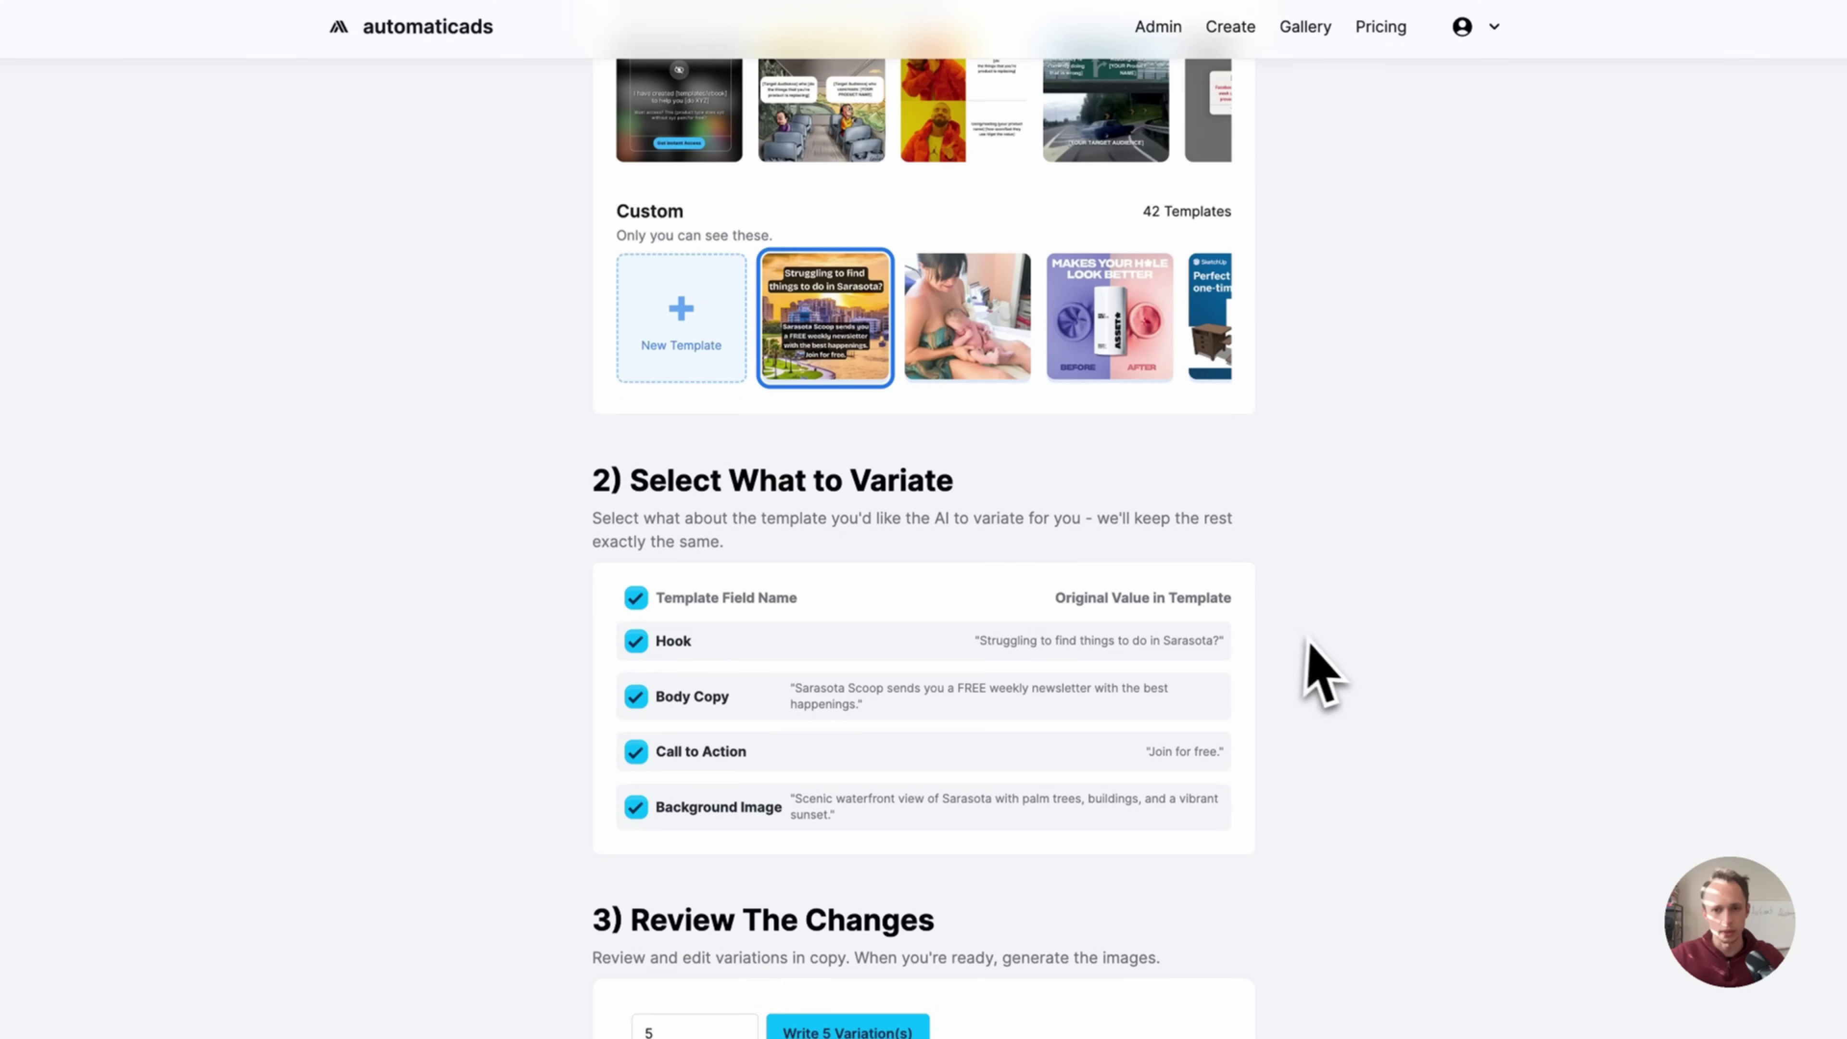
drag(1228, 640, 1006, 639)
key(super+c)
scroll(938, 654, down, 12)
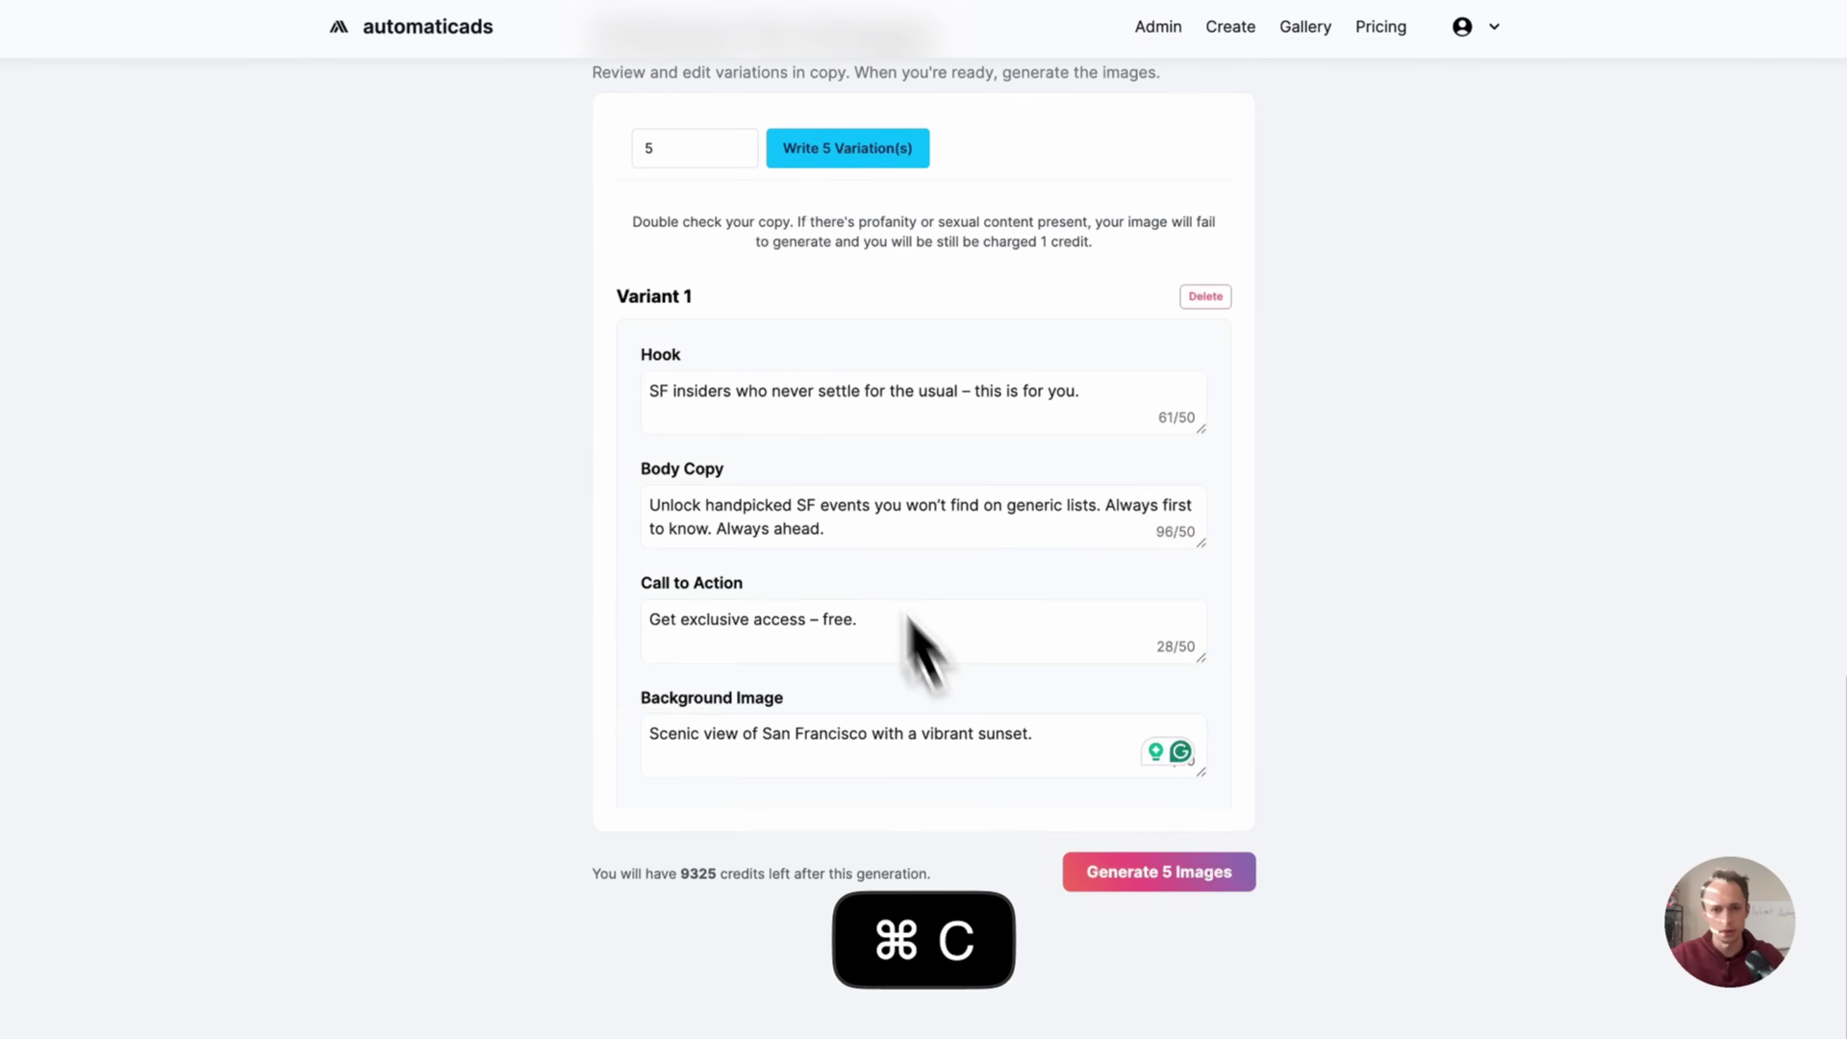
click(808, 429)
key(super+a)
key(super+v)
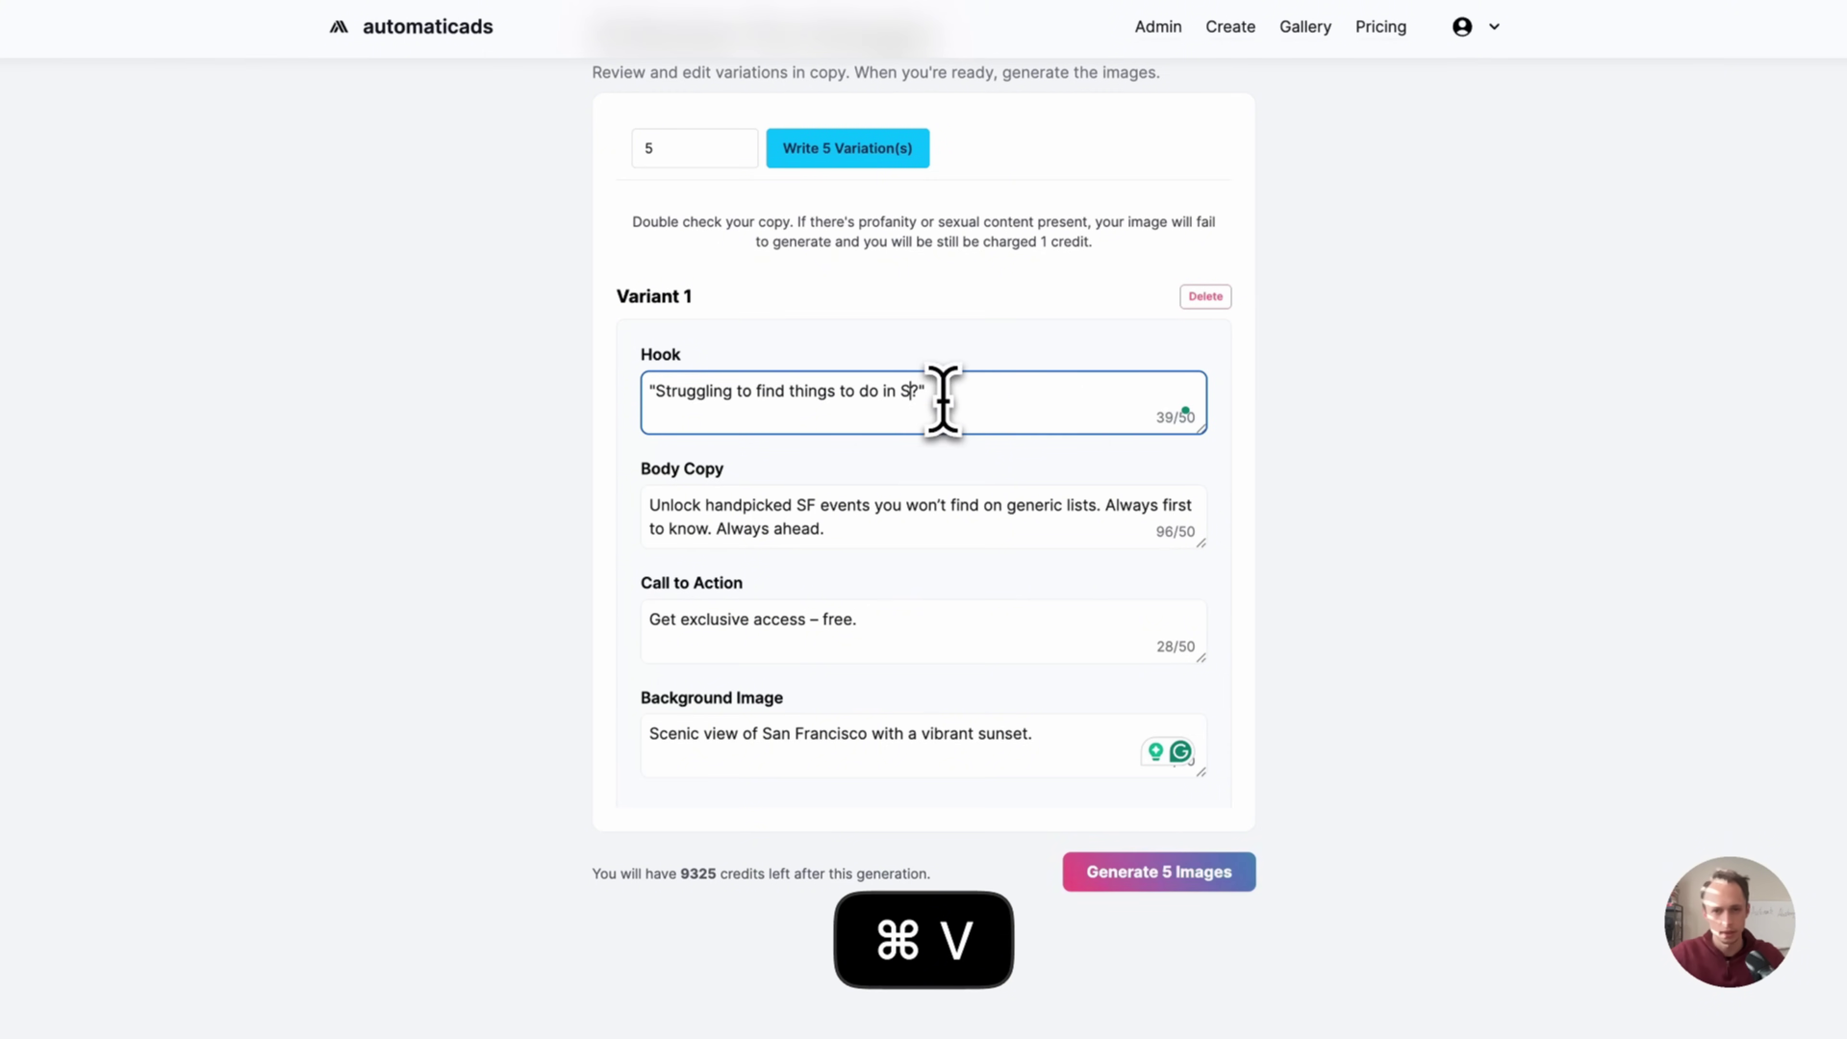
text(n Francisco)
key(BackSpace)
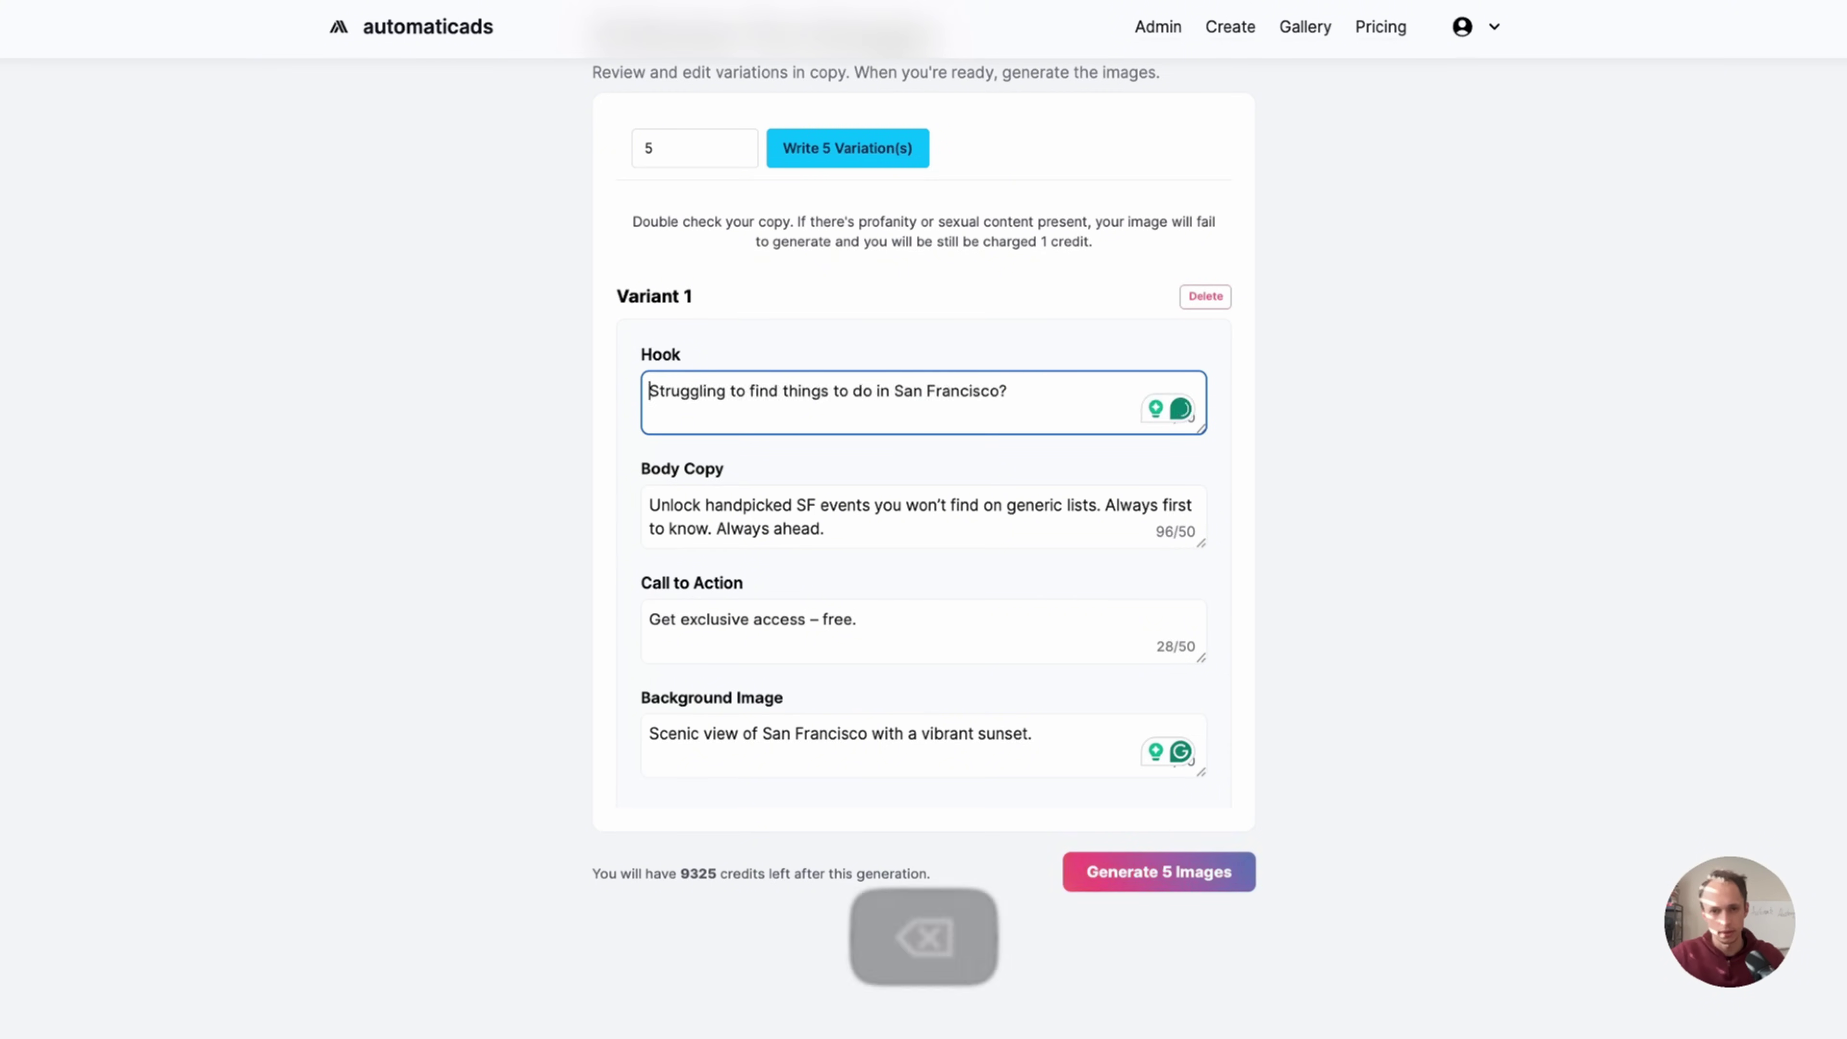
- Copy Variant 1's Hook, "Struggling to find things to do in San Francisco?", and use it to replace Variant 2's Hook
scroll(1048, 568, down, 6)
key(super+c)
scroll(1047, 567, down, 3)
click(924, 386)
key(super+a)
key(super+v)
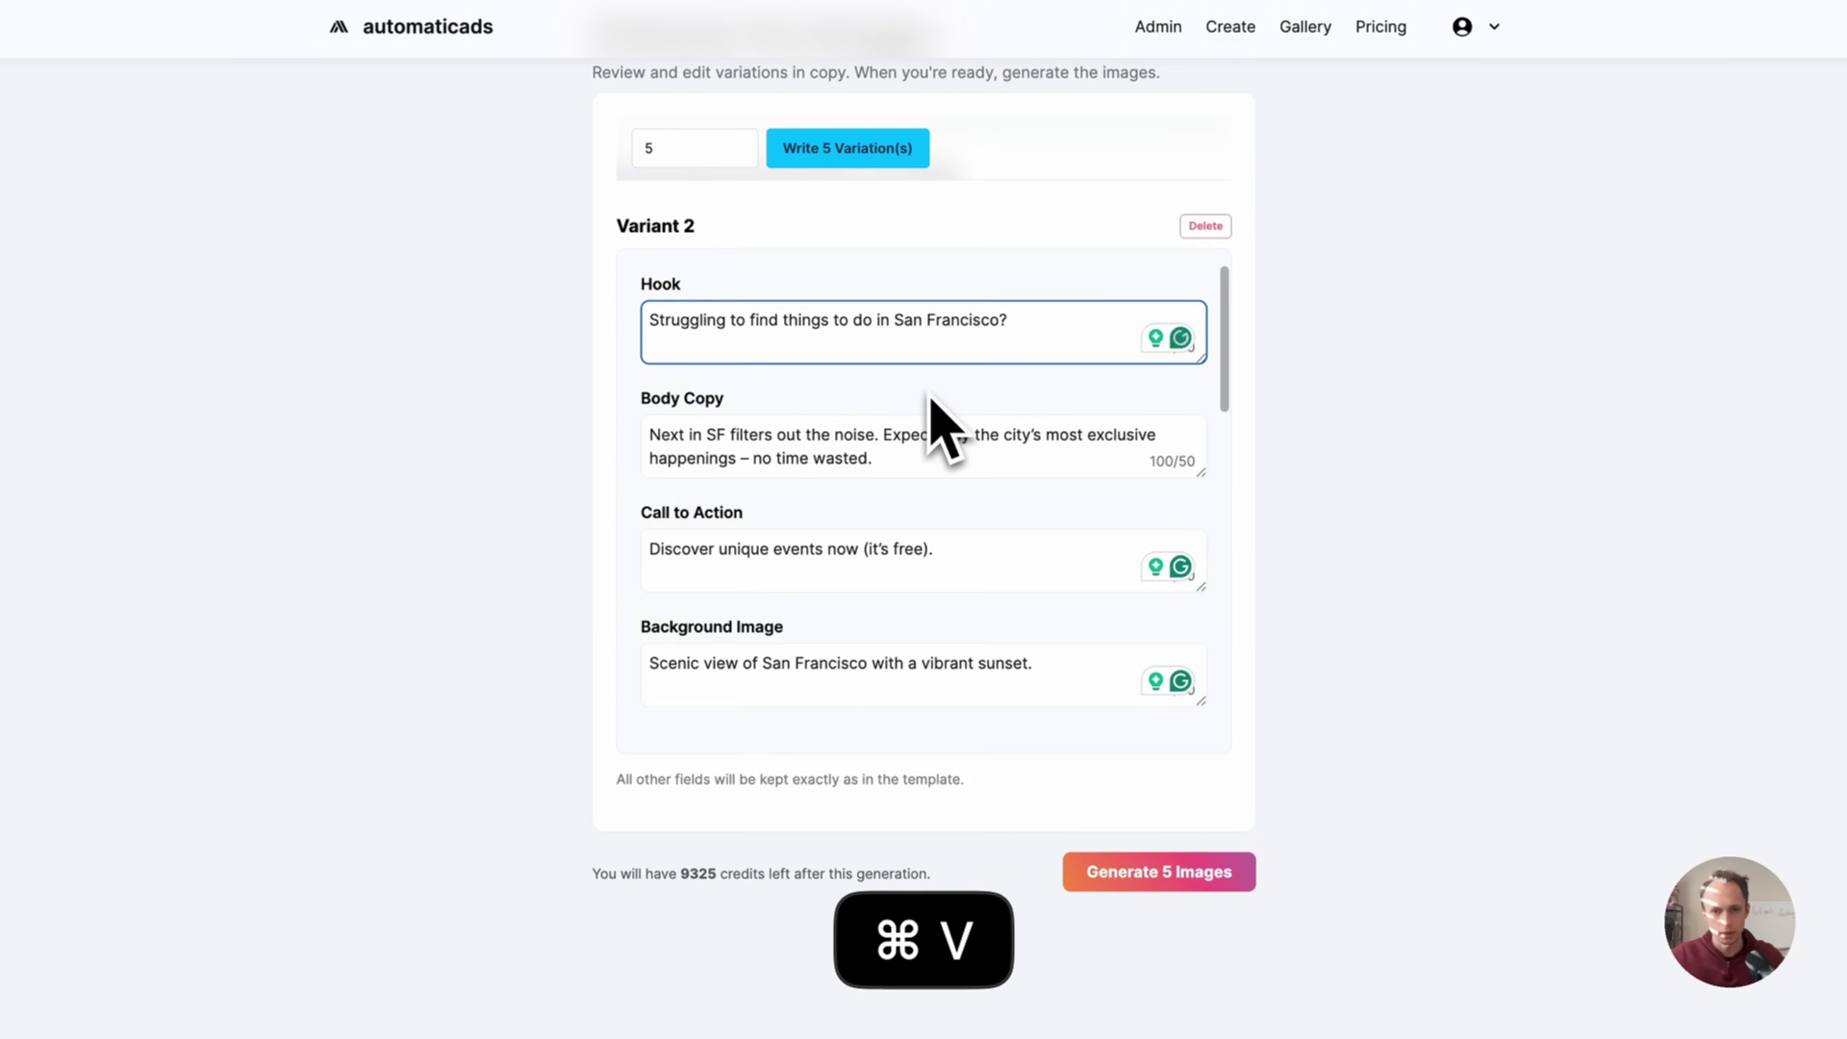
- Replace the Hooks of Variants 3, 4 and 5 with the copied San Francisco question
scroll(941, 424, down, 7)
click(876, 404)
key(super+a)
key(super+v)
scroll(853, 329, down, 8)
click(776, 689)
key(super+a)
key(super+v)
- Look over the edited variants, generate the five images and open the newest ad set
scroll(853, 486, up, 15)
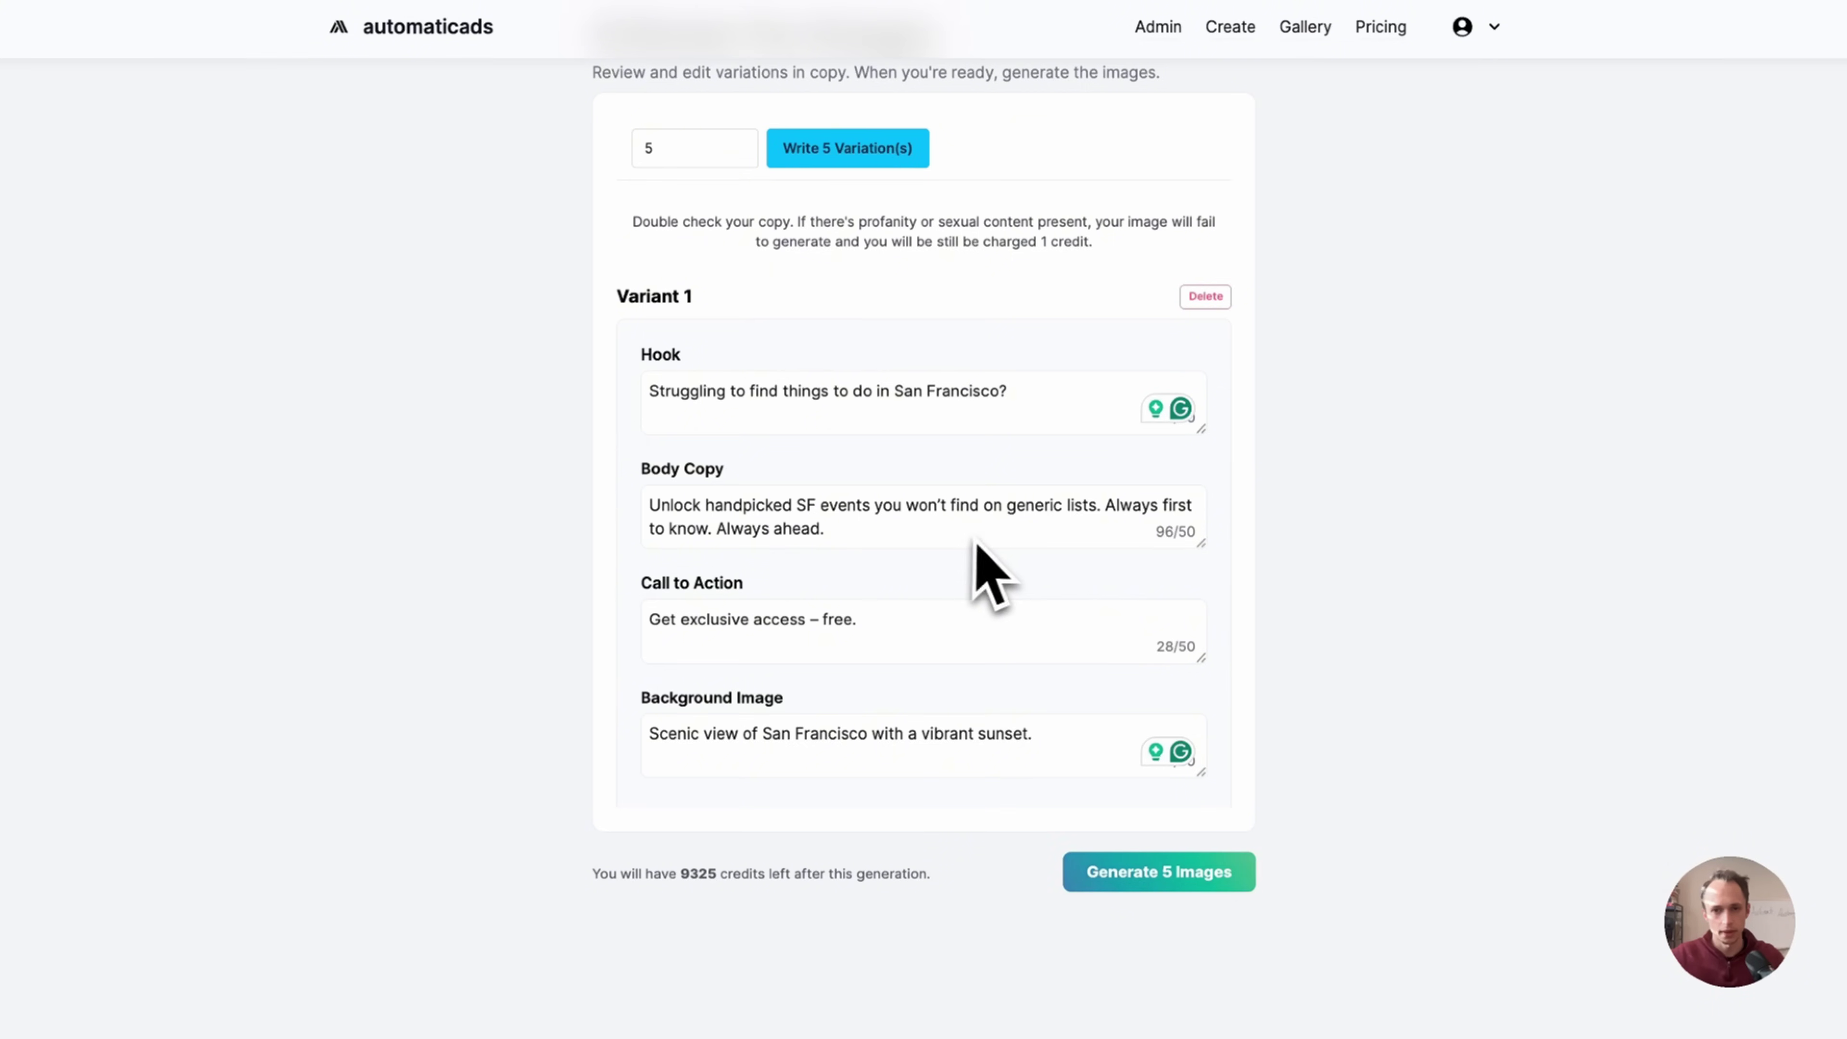
scroll(993, 575, down, 6)
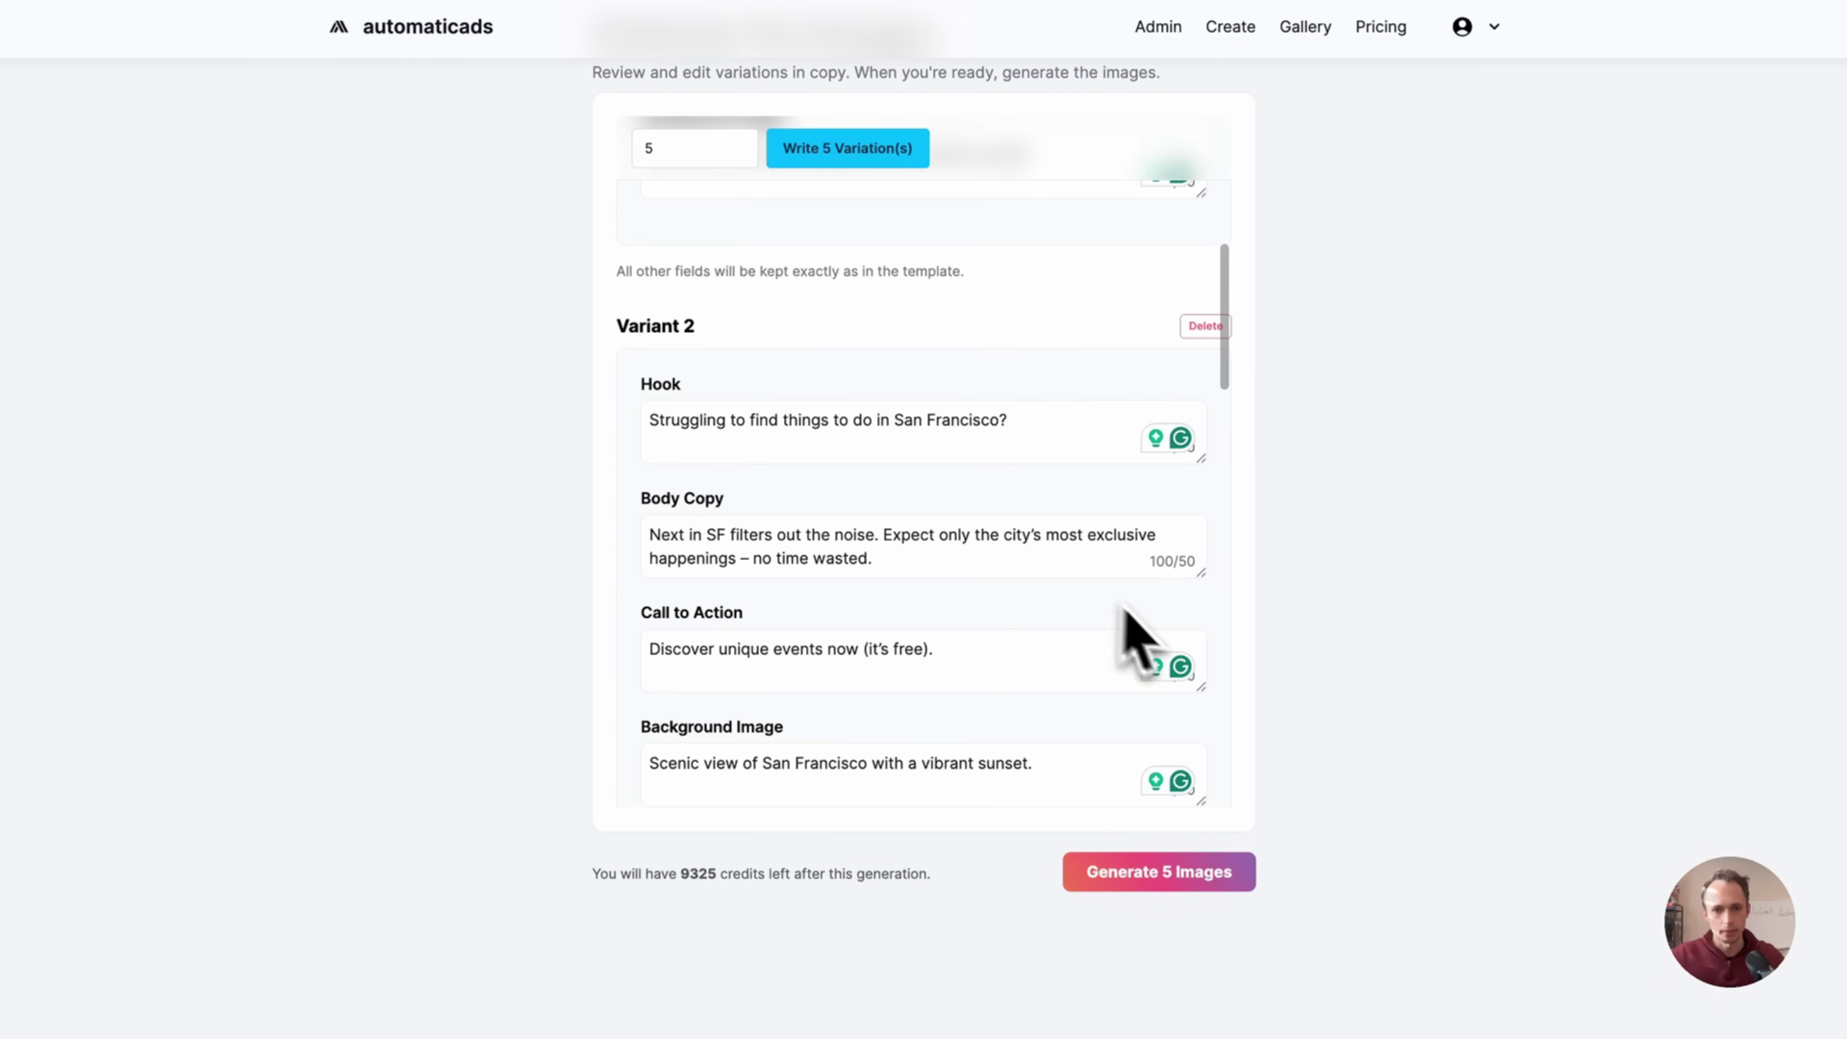
double_click(703, 422)
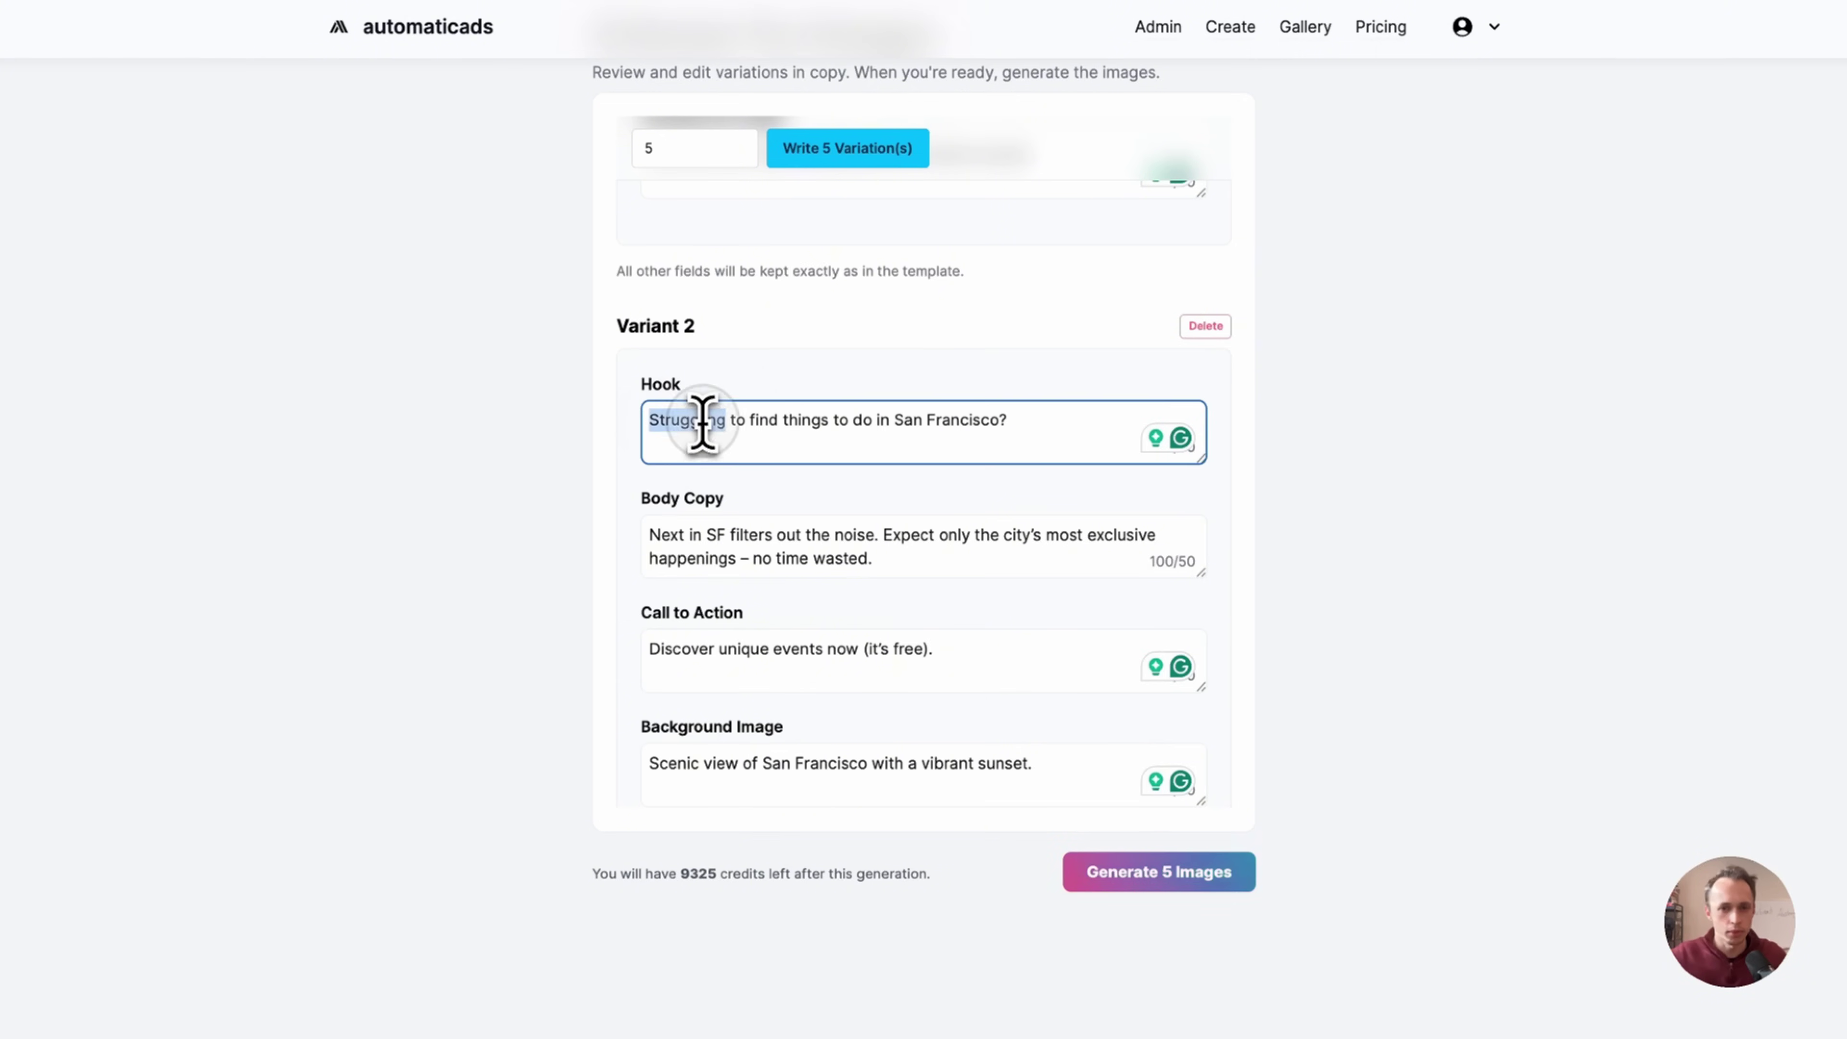
click(1463, 565)
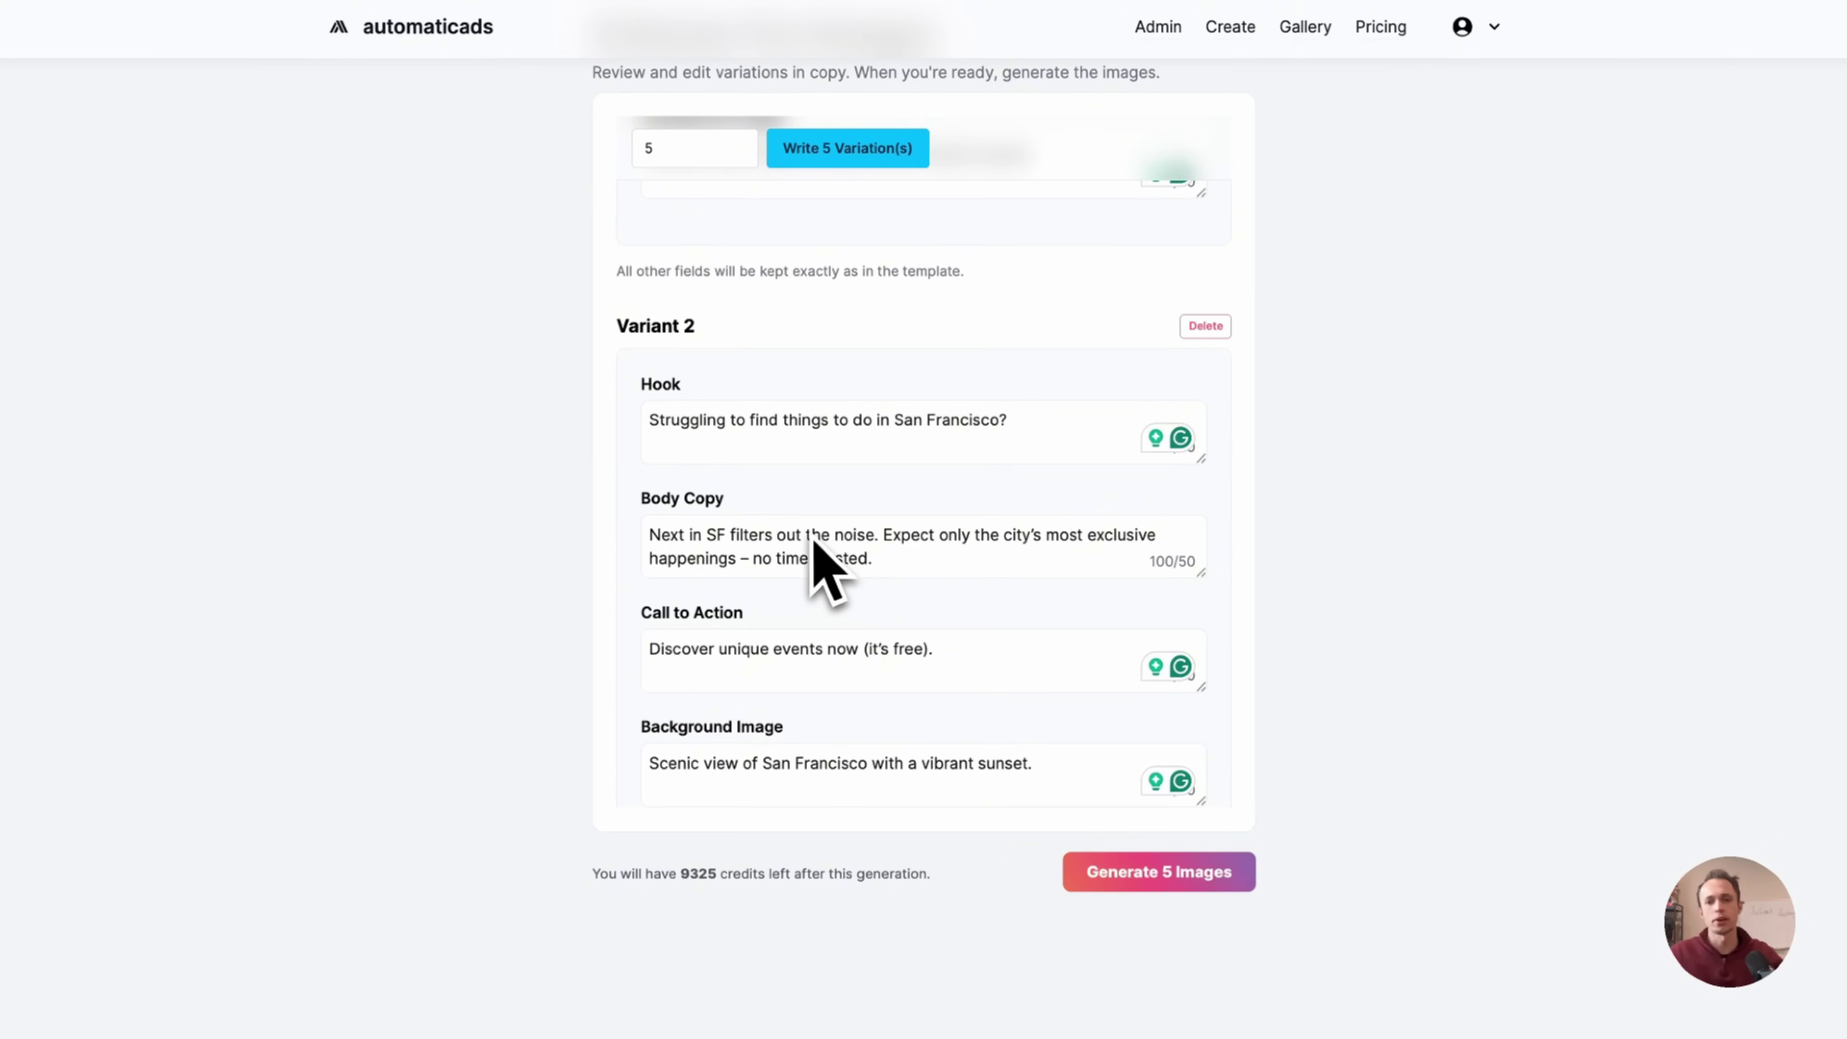
click(1168, 878)
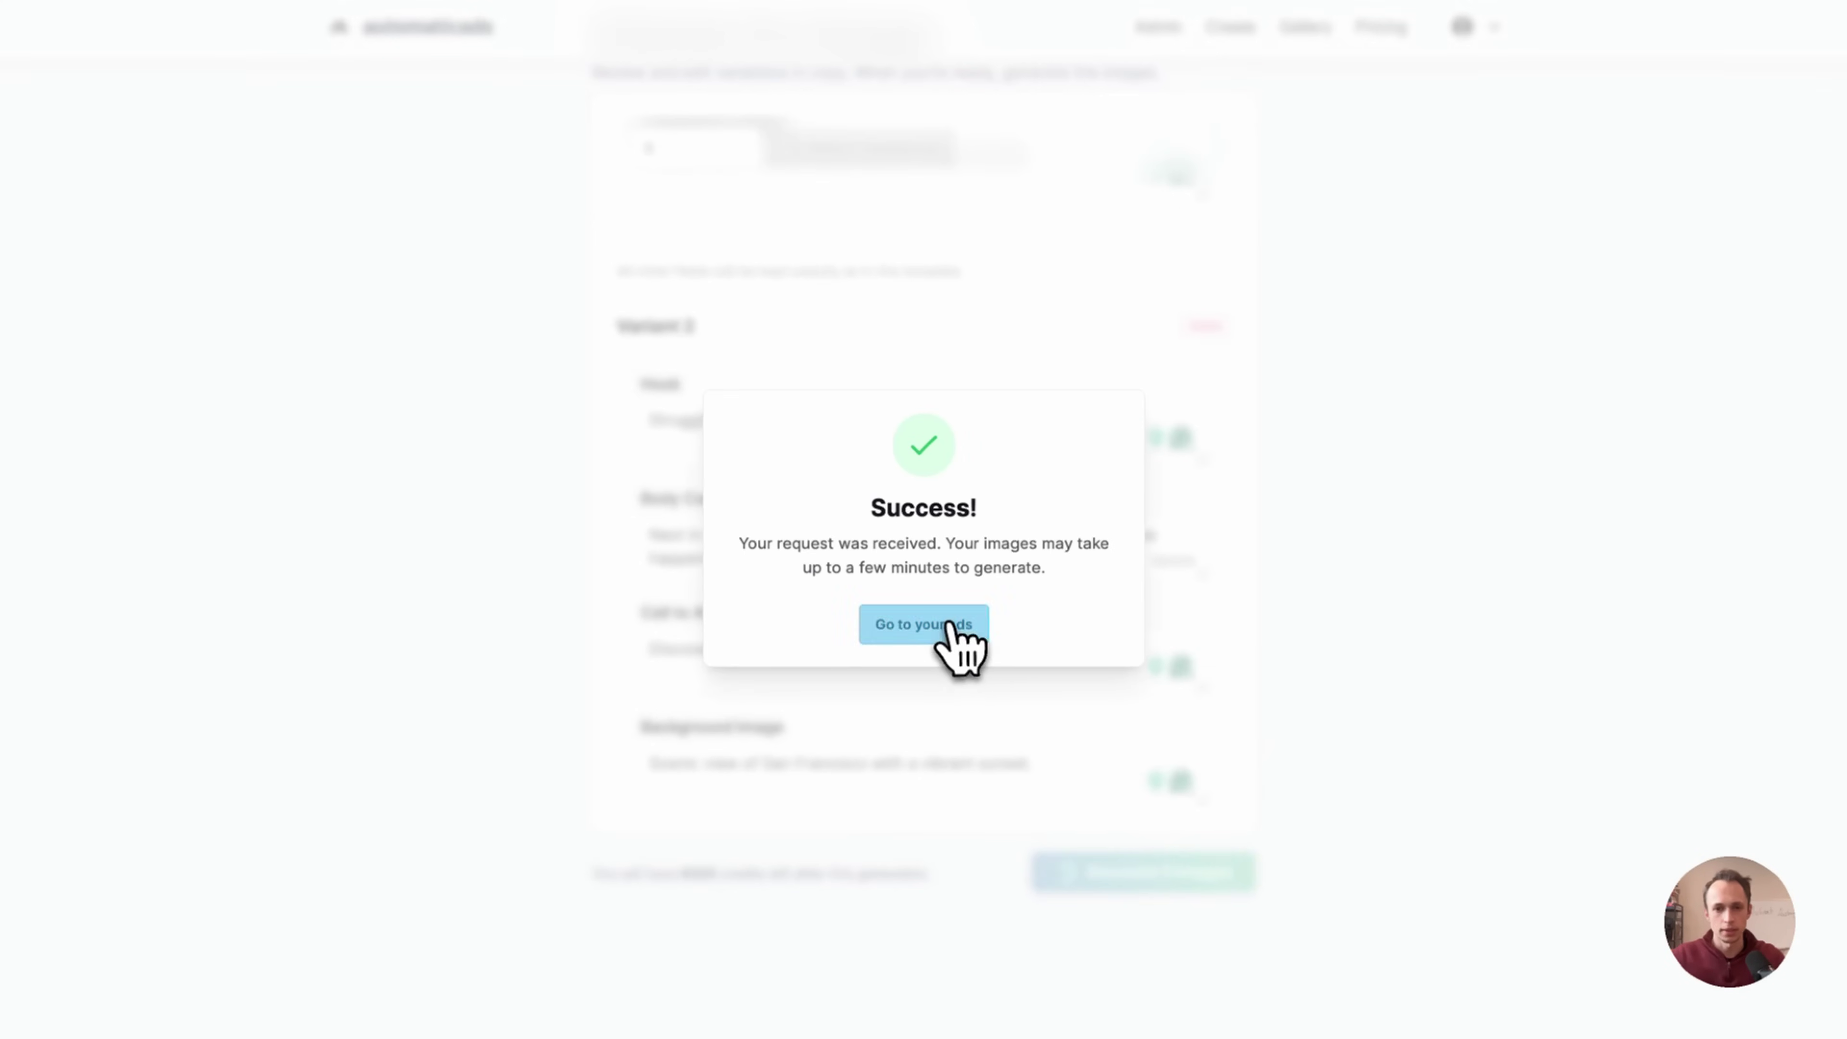
click(948, 625)
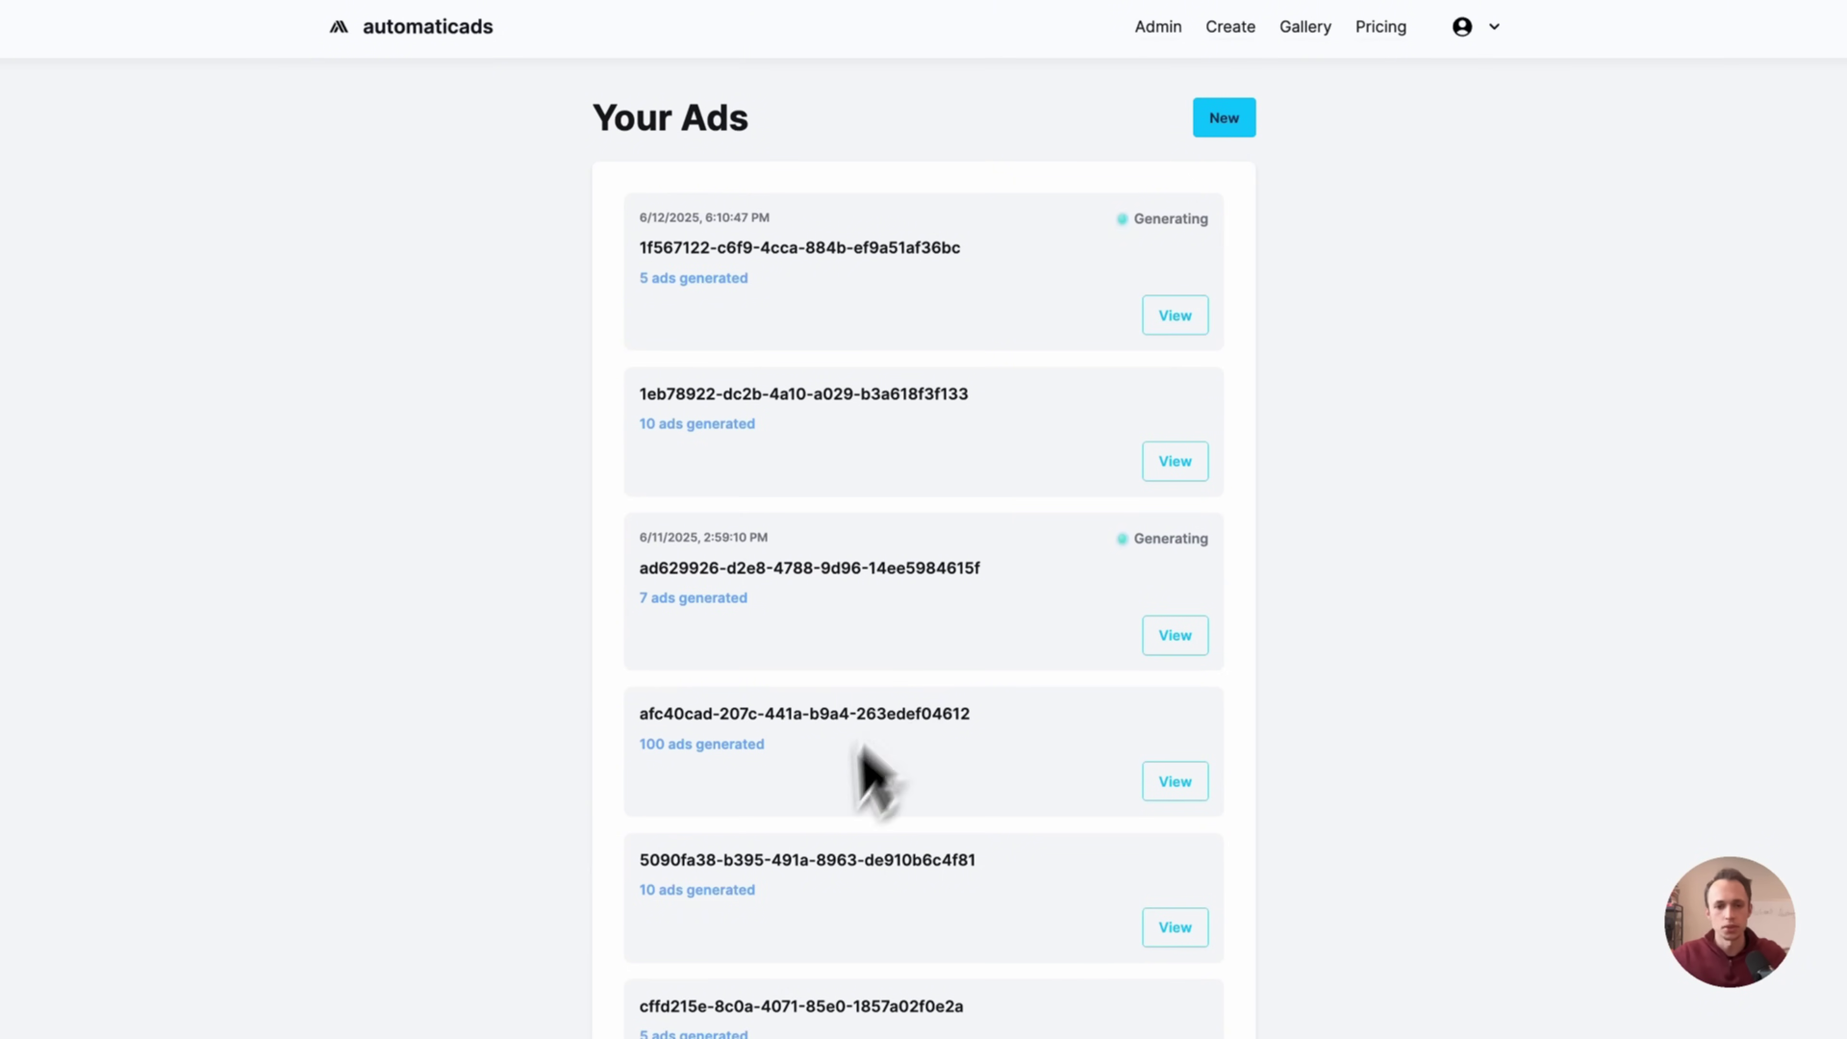
click(1172, 290)
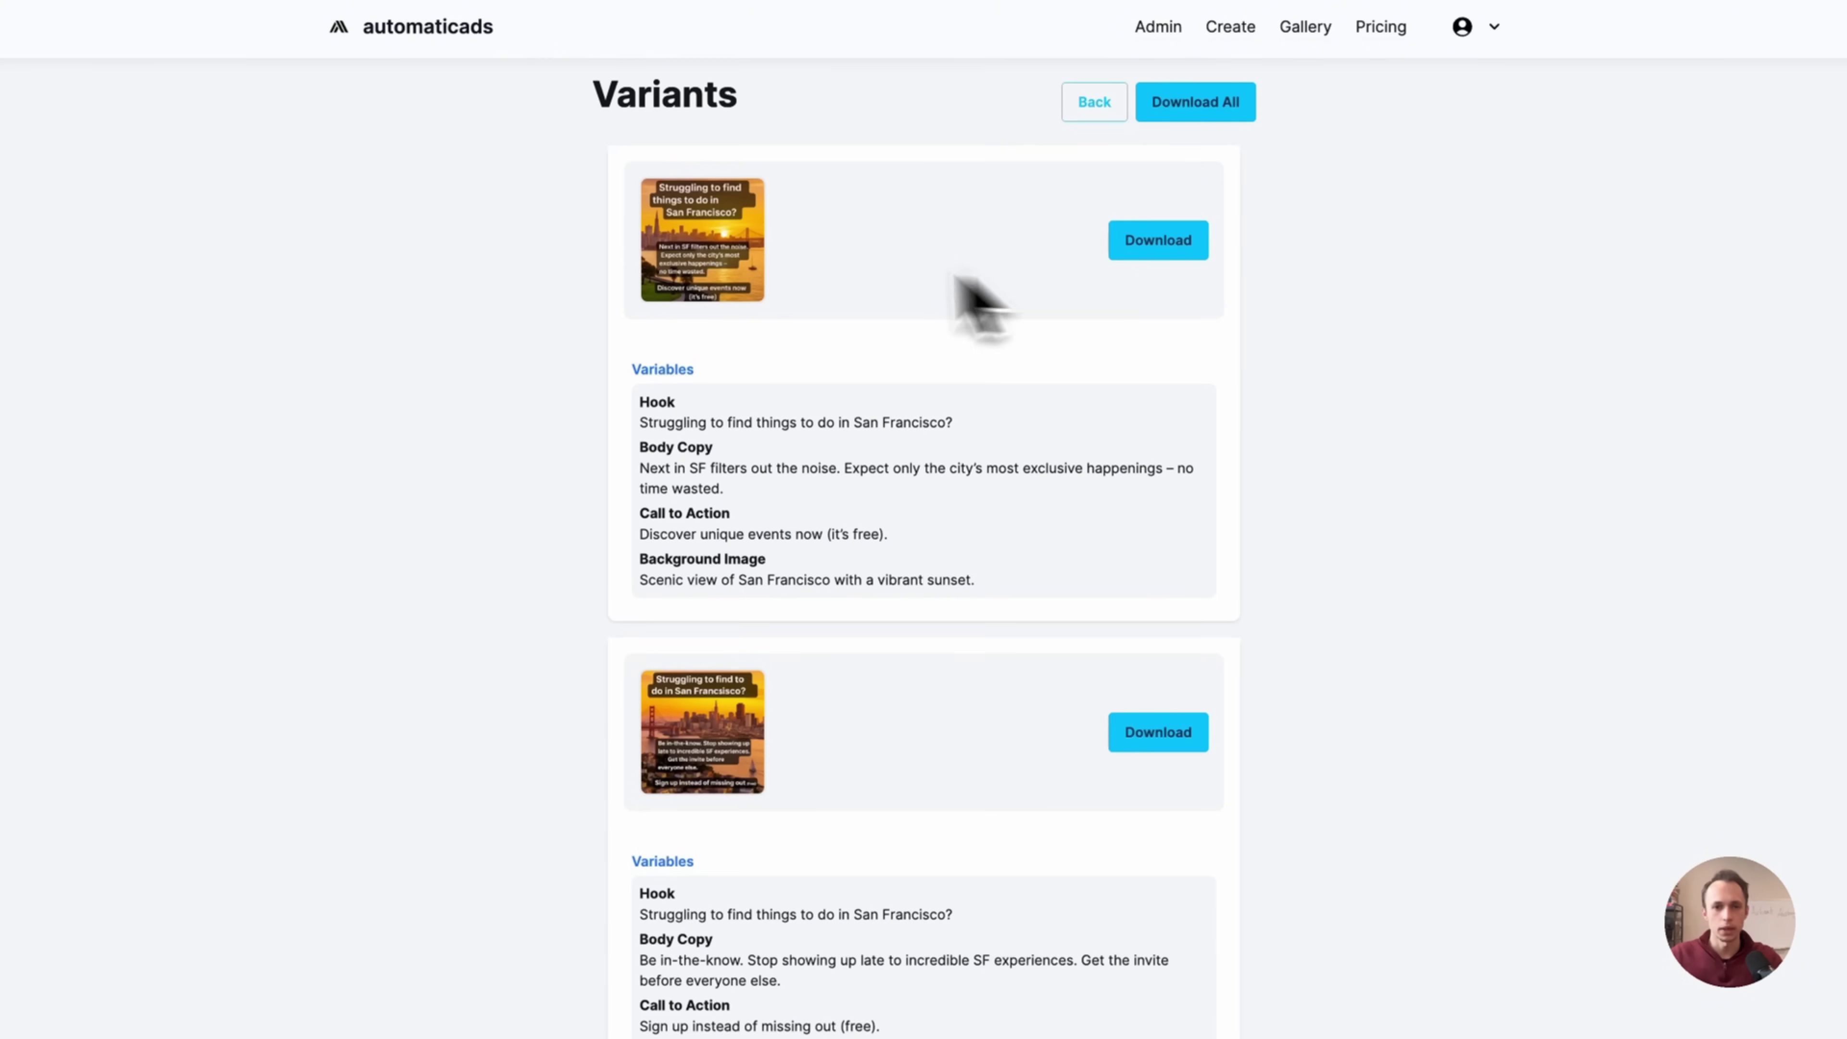
- Look through the generated variants and download all of them
scroll(821, 379, down, 10)
scroll(829, 462, up, 10)
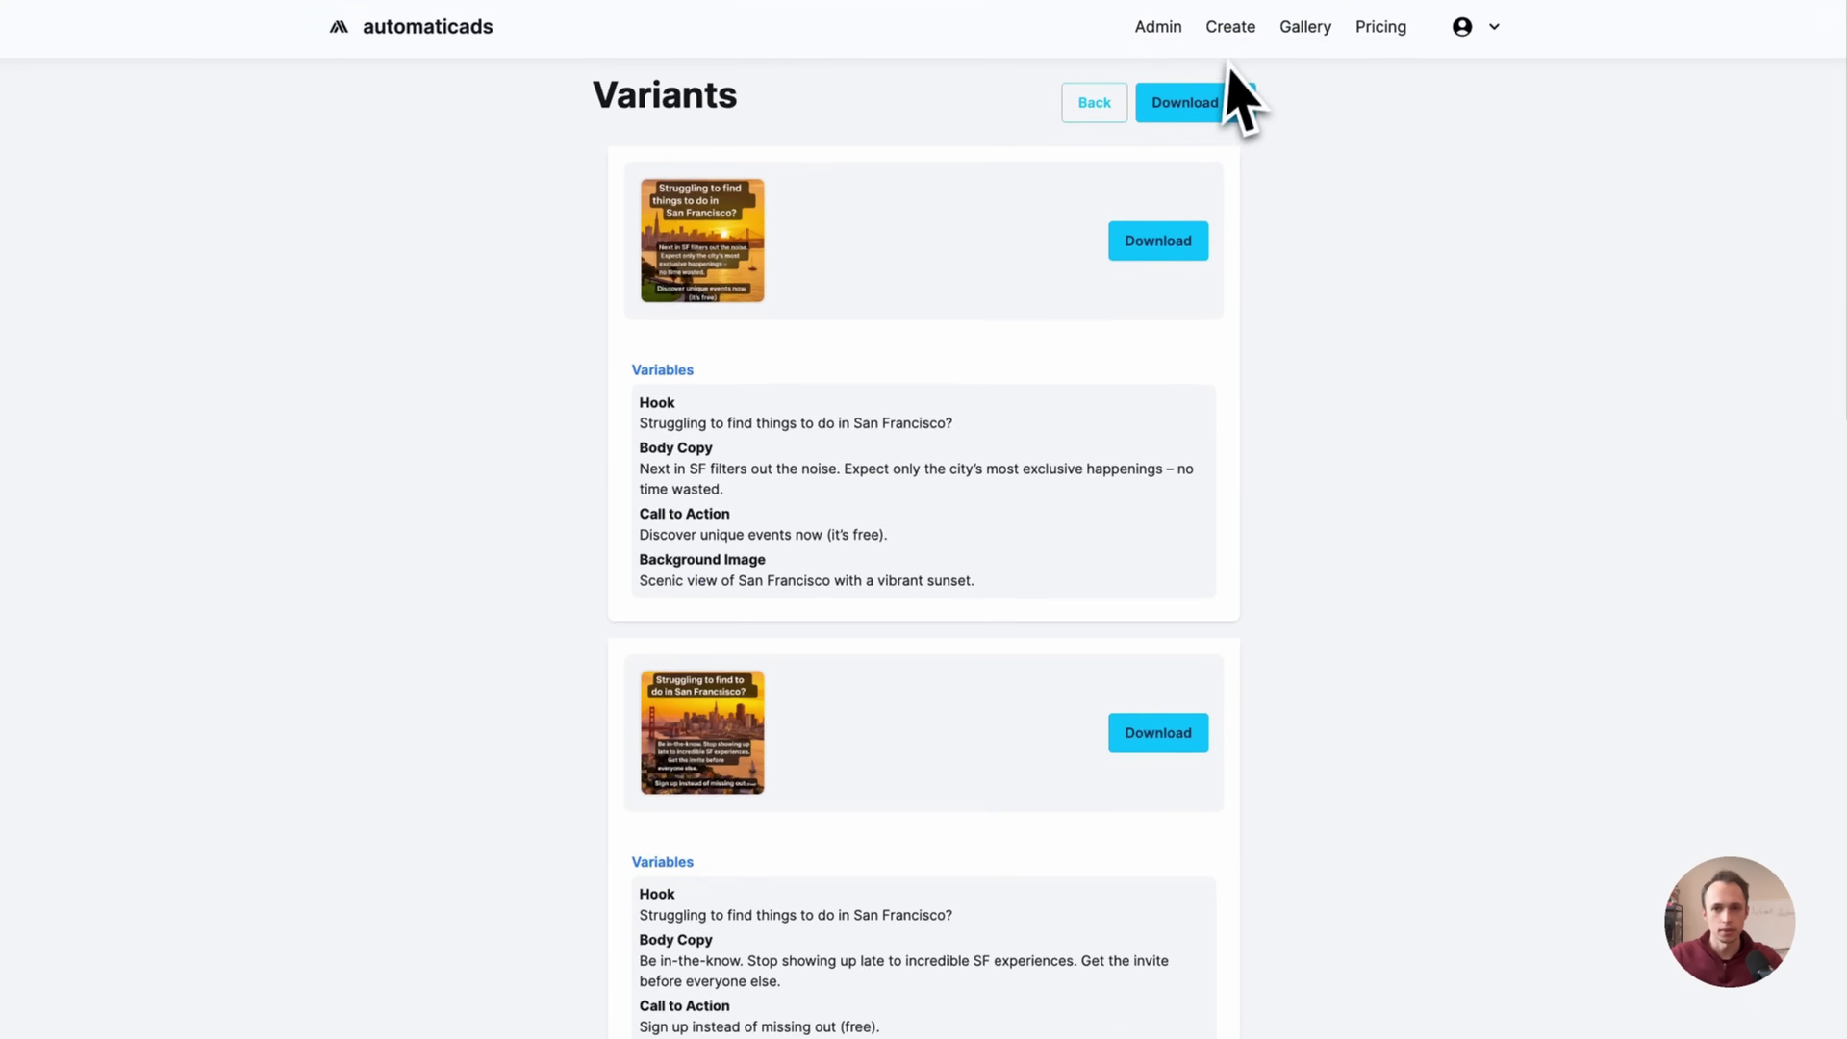
click(1210, 91)
scroll(783, 441, down, 3)
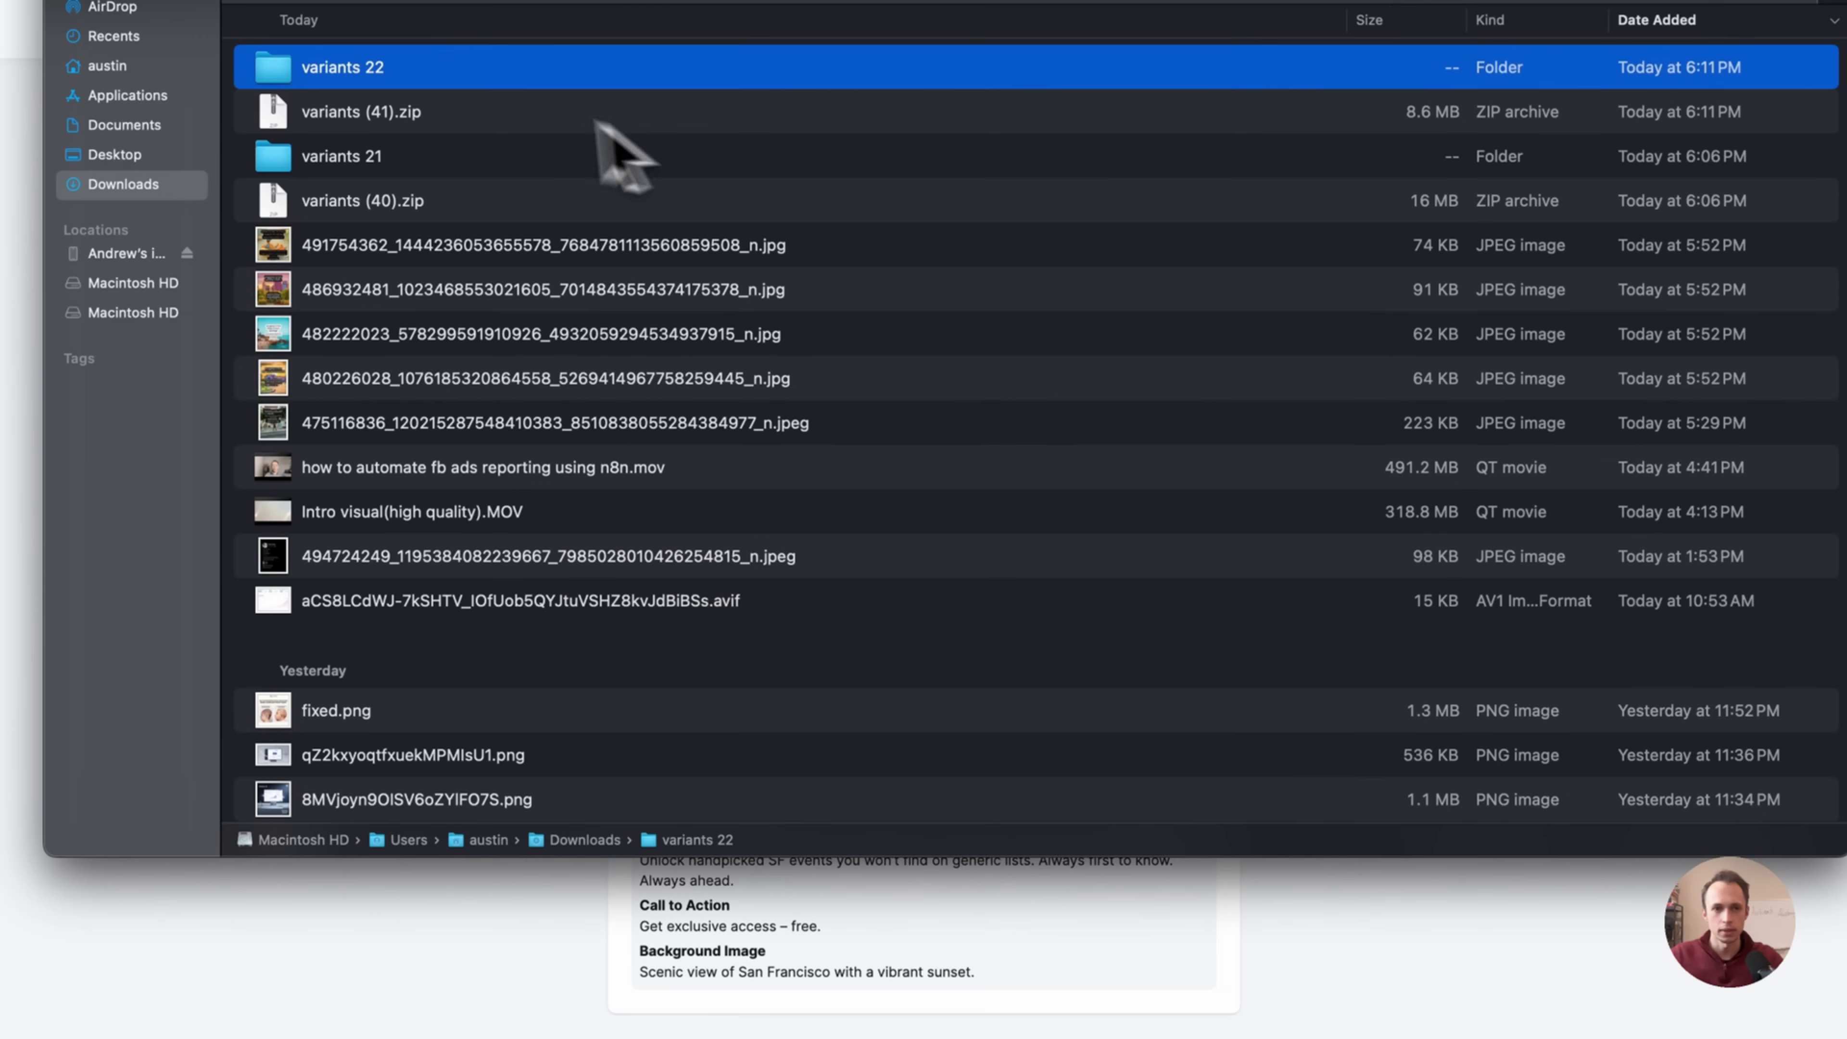
- Open the downloaded "variants 22" folder in Finder and preview each of its five ad images at full size
click(494, 111)
key(space)
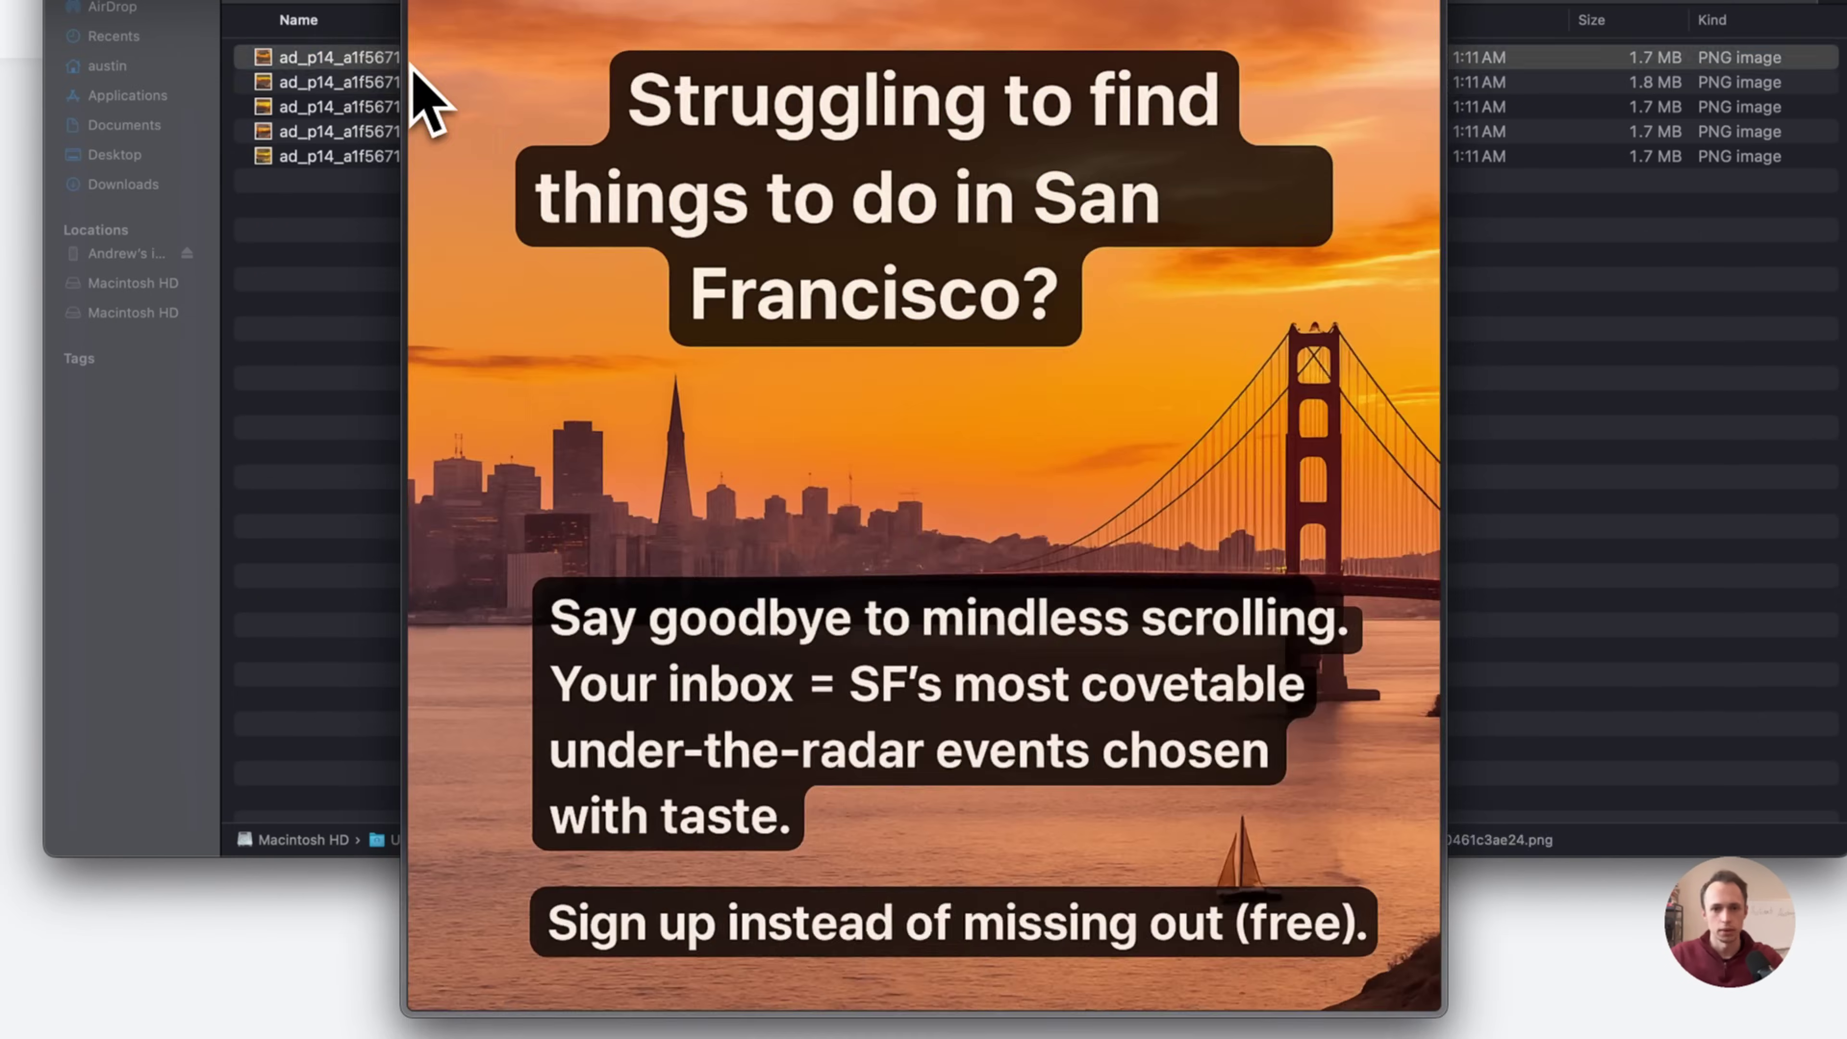
key(Down)
key(Down)
key(Down)
key(Down)
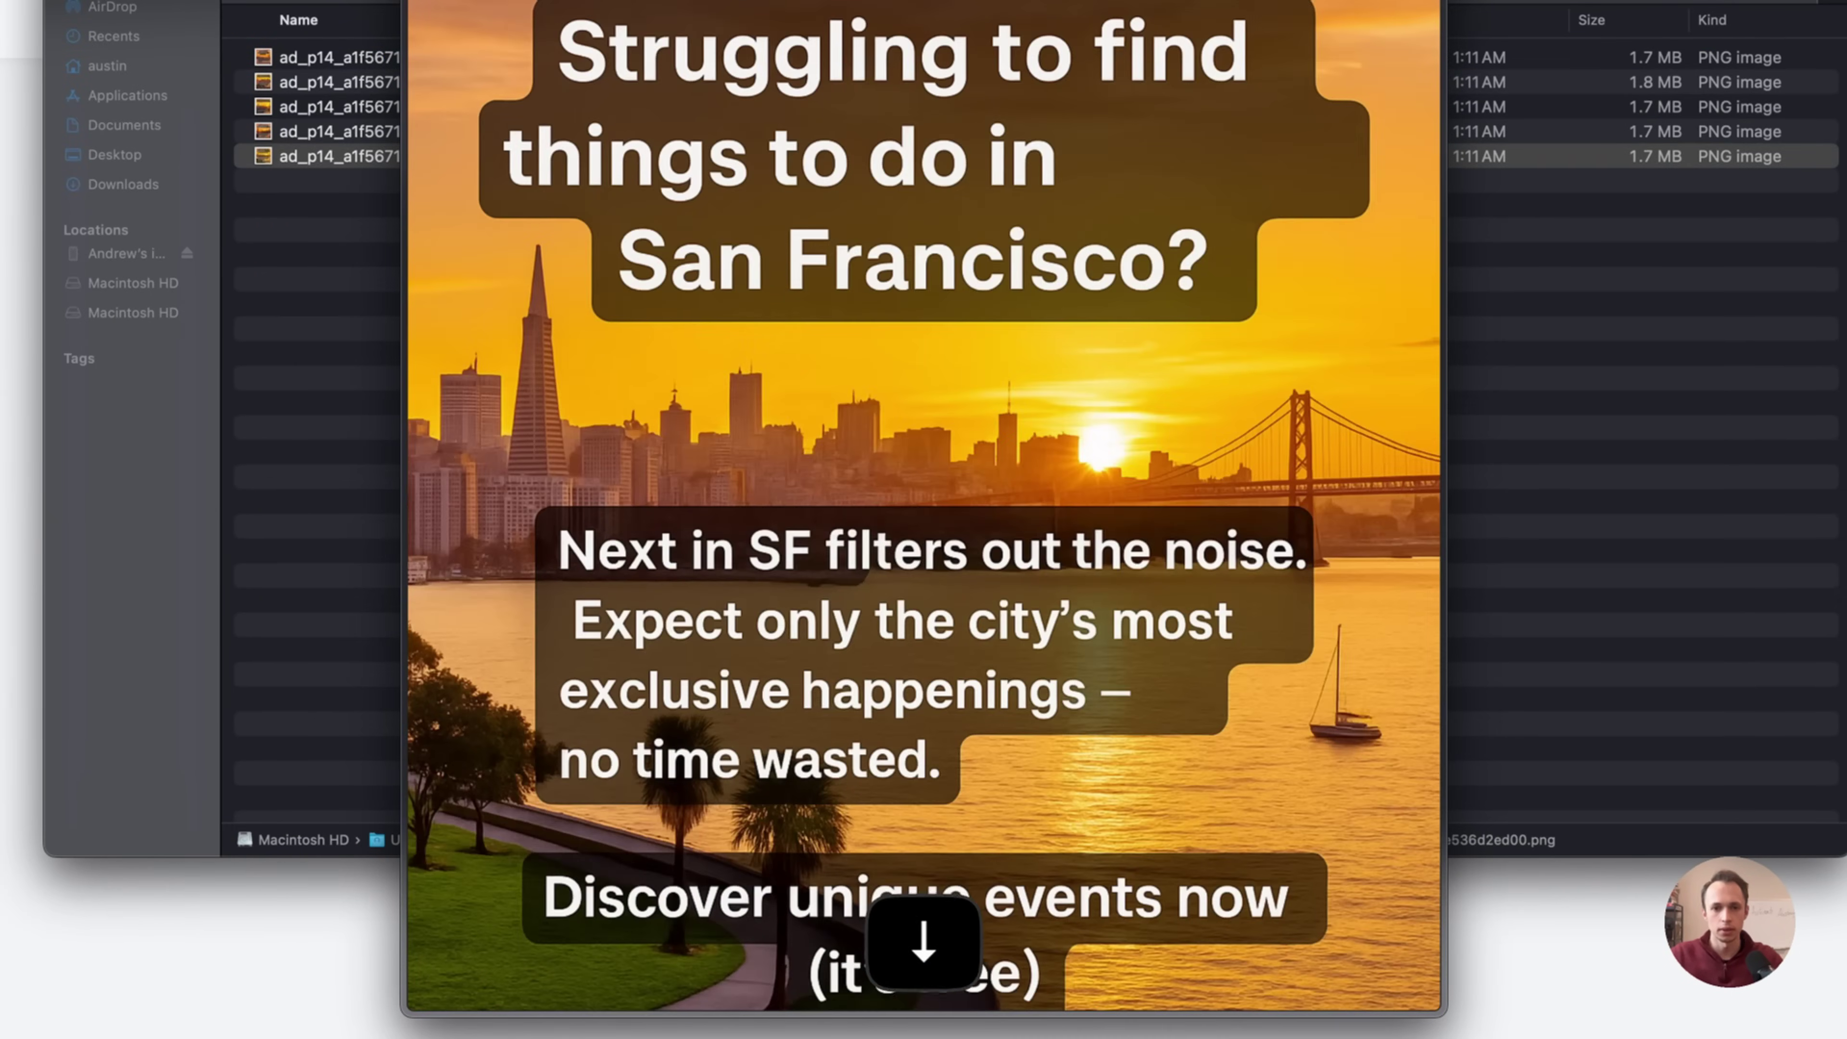
key(Up)
key(Up)
key(Up)
key(Up)
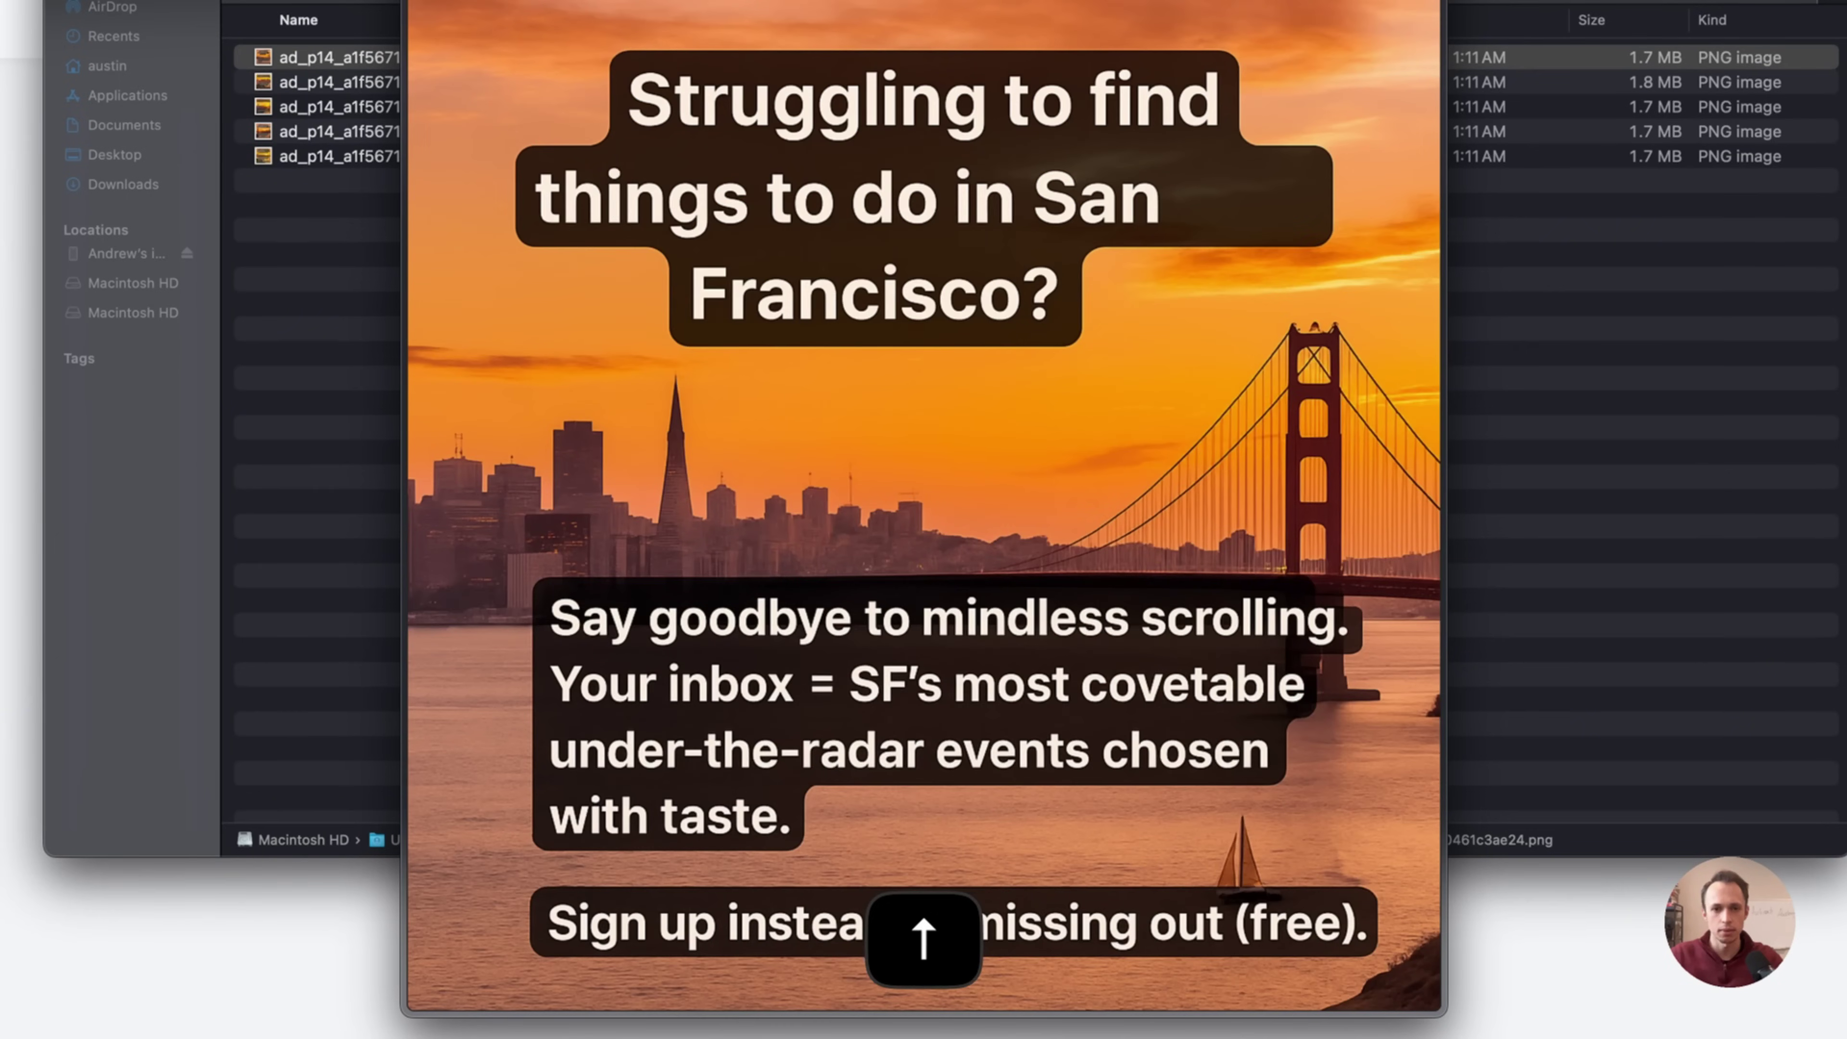
key(Down)
key(Down)
key(Down)
key(Down)
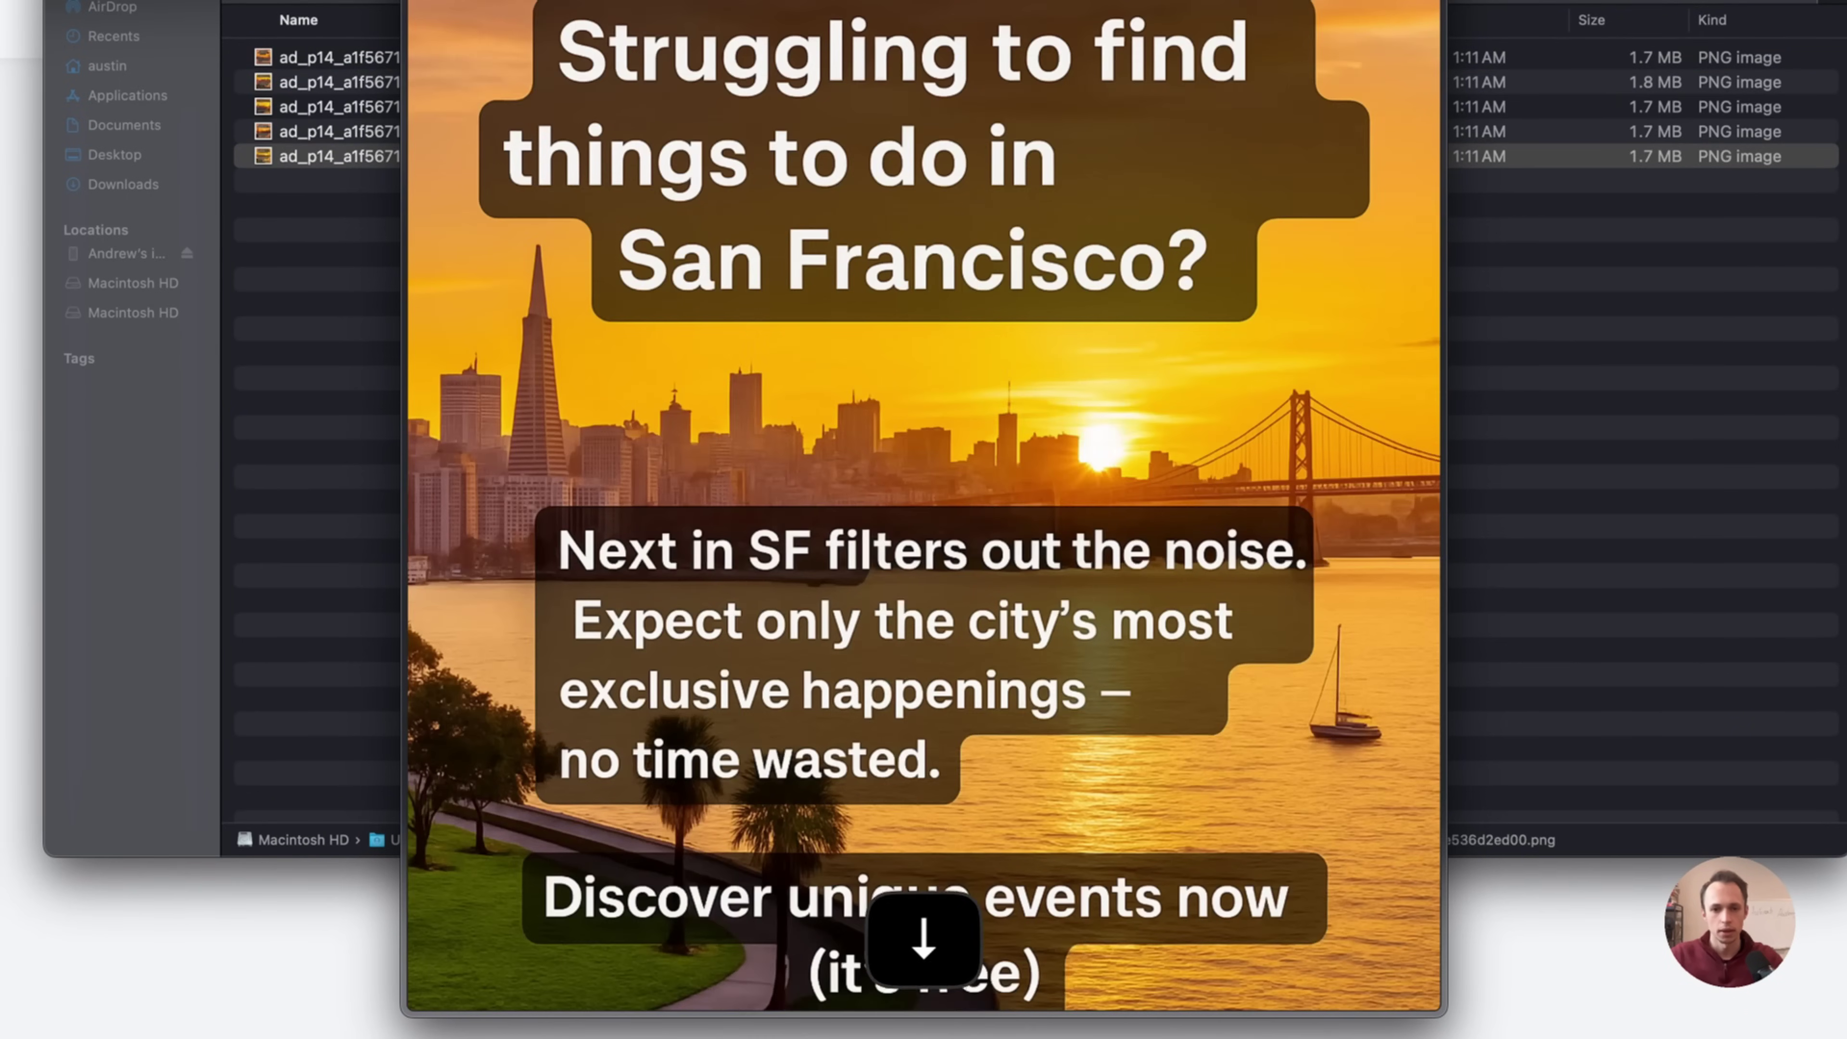
key(space)
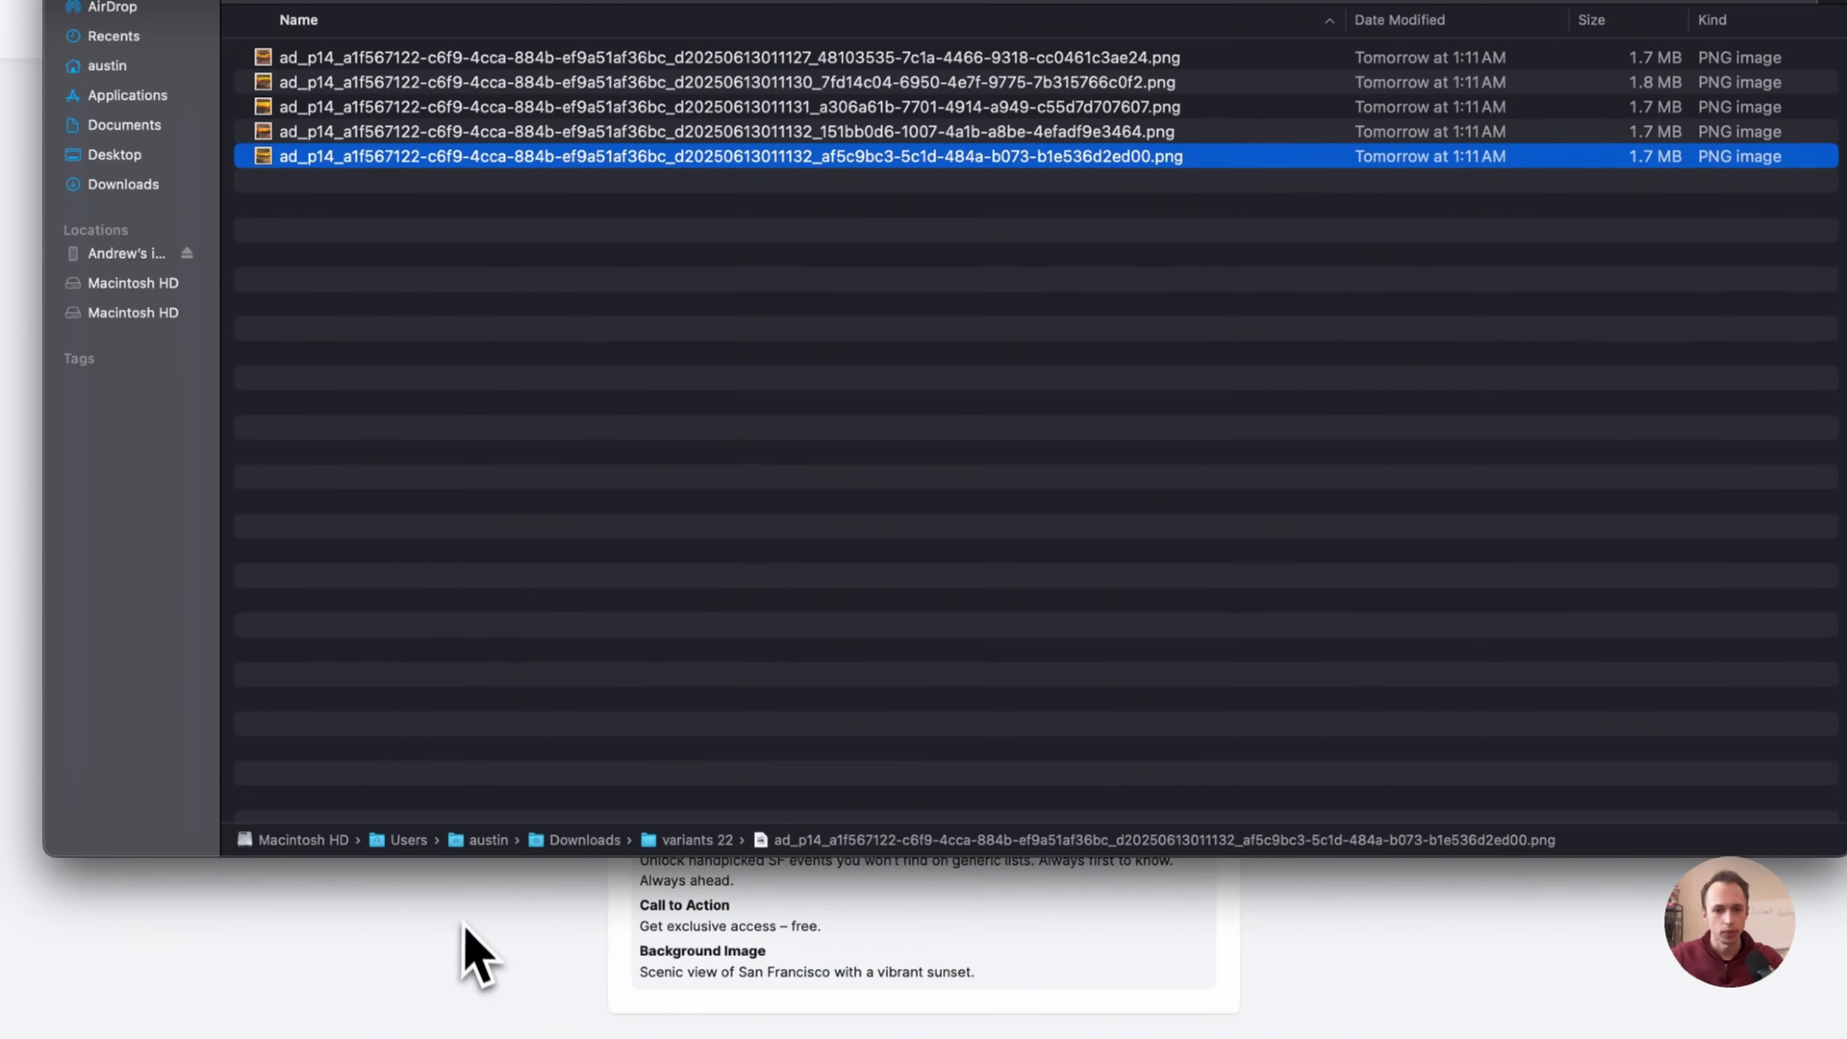
- Return to automaticads, go back to the ads list and open the page for creating a set of ads
click(461, 949)
scroll(610, 742, up, 3)
scroll(888, 280, down, 1)
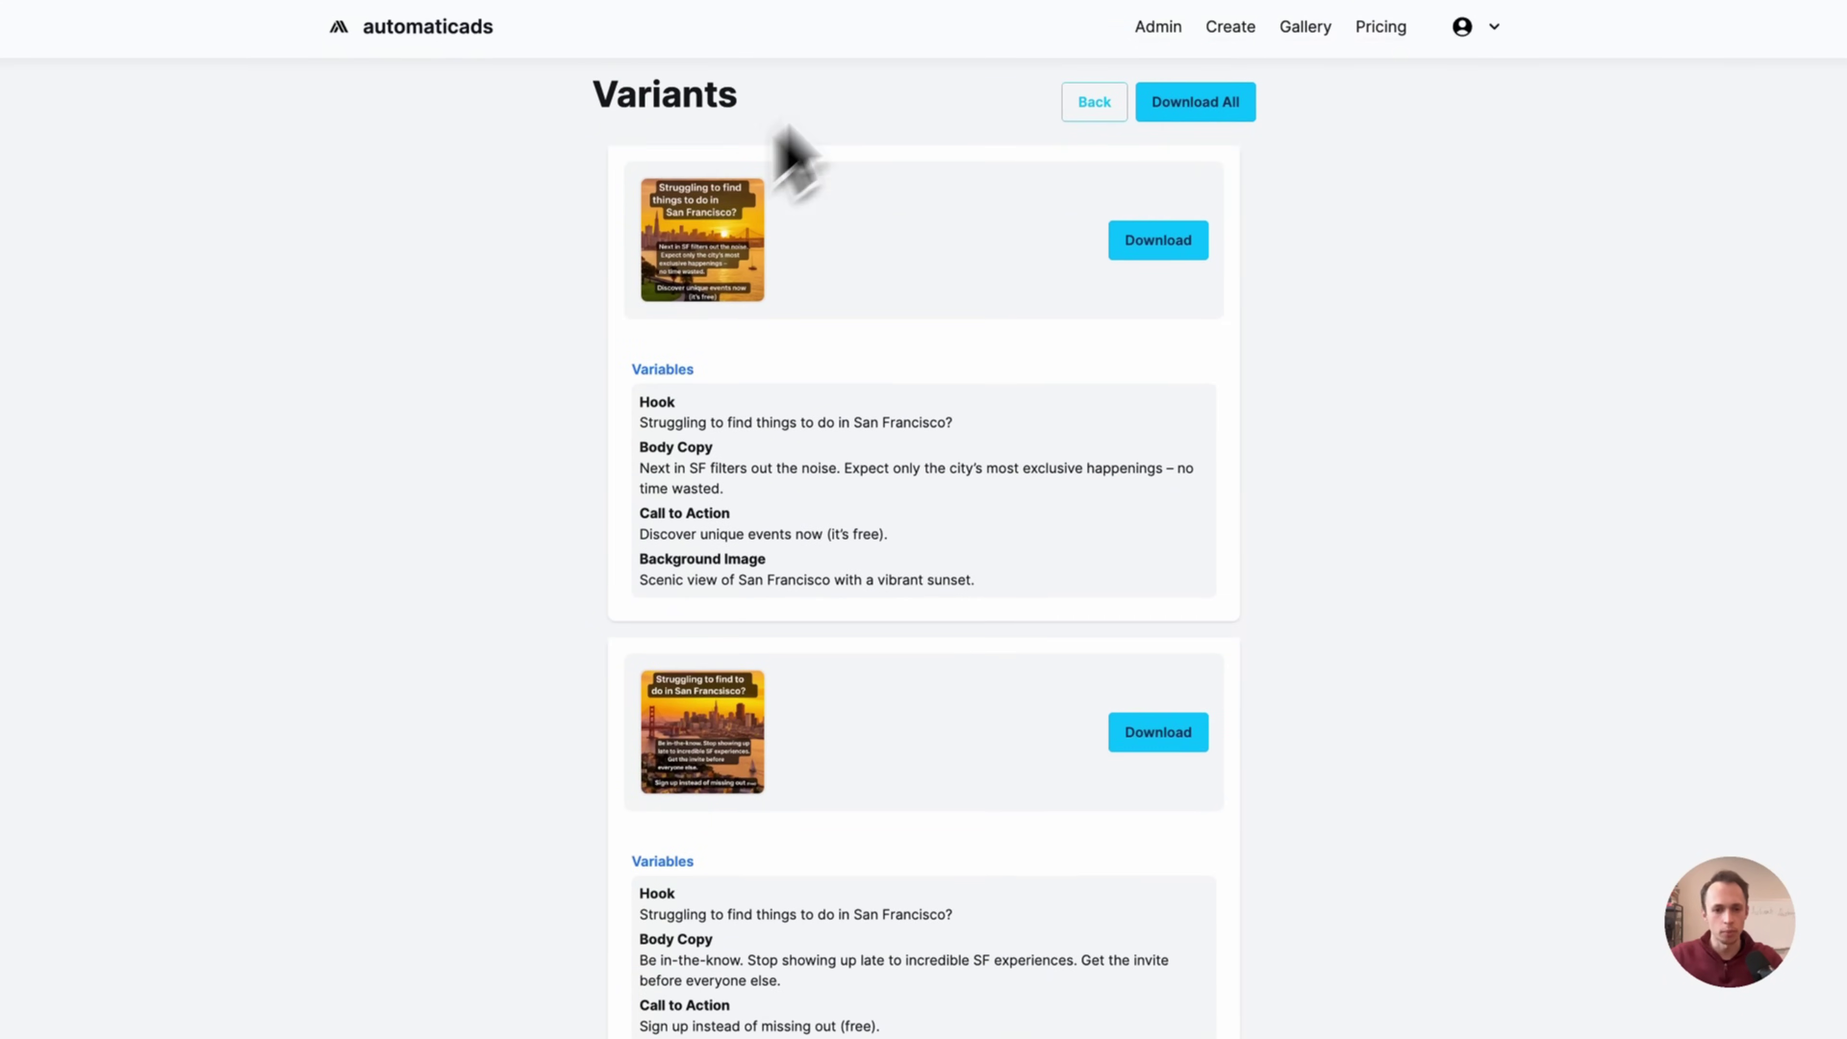
key(super+bracketleft)
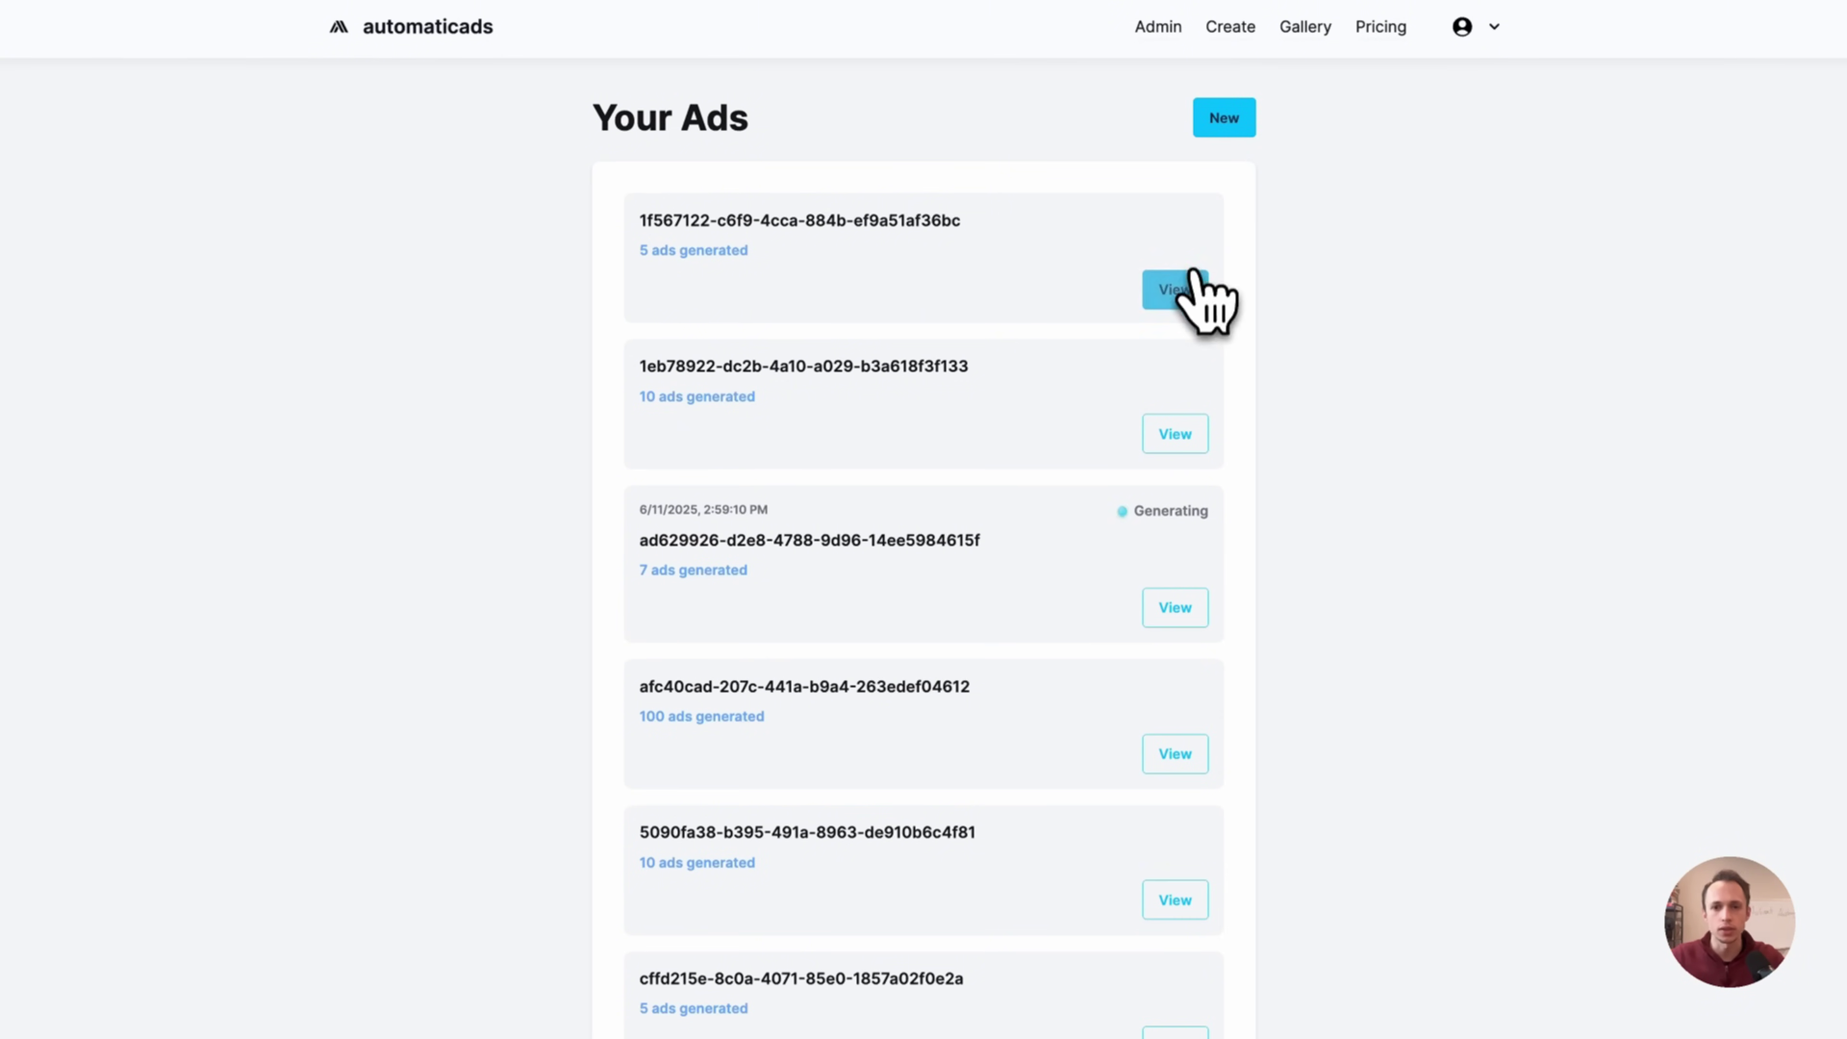
click(1195, 291)
click(1097, 102)
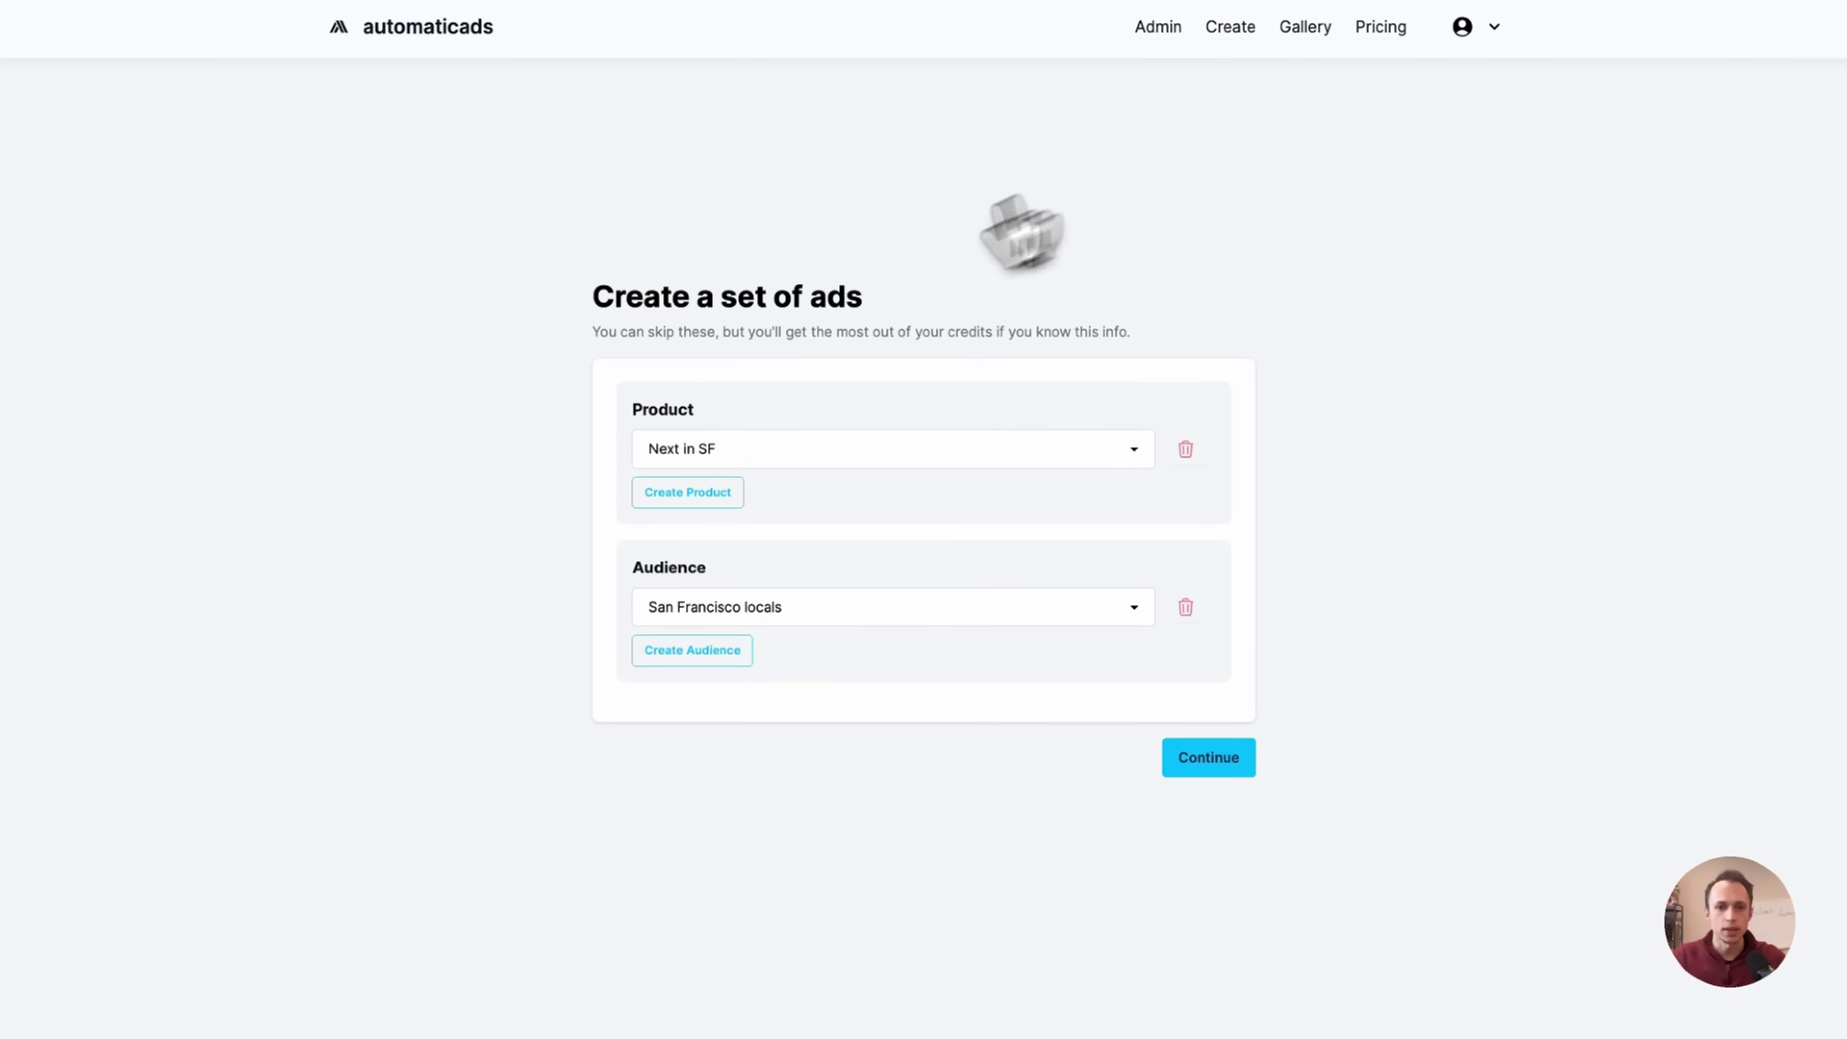
click(1228, 765)
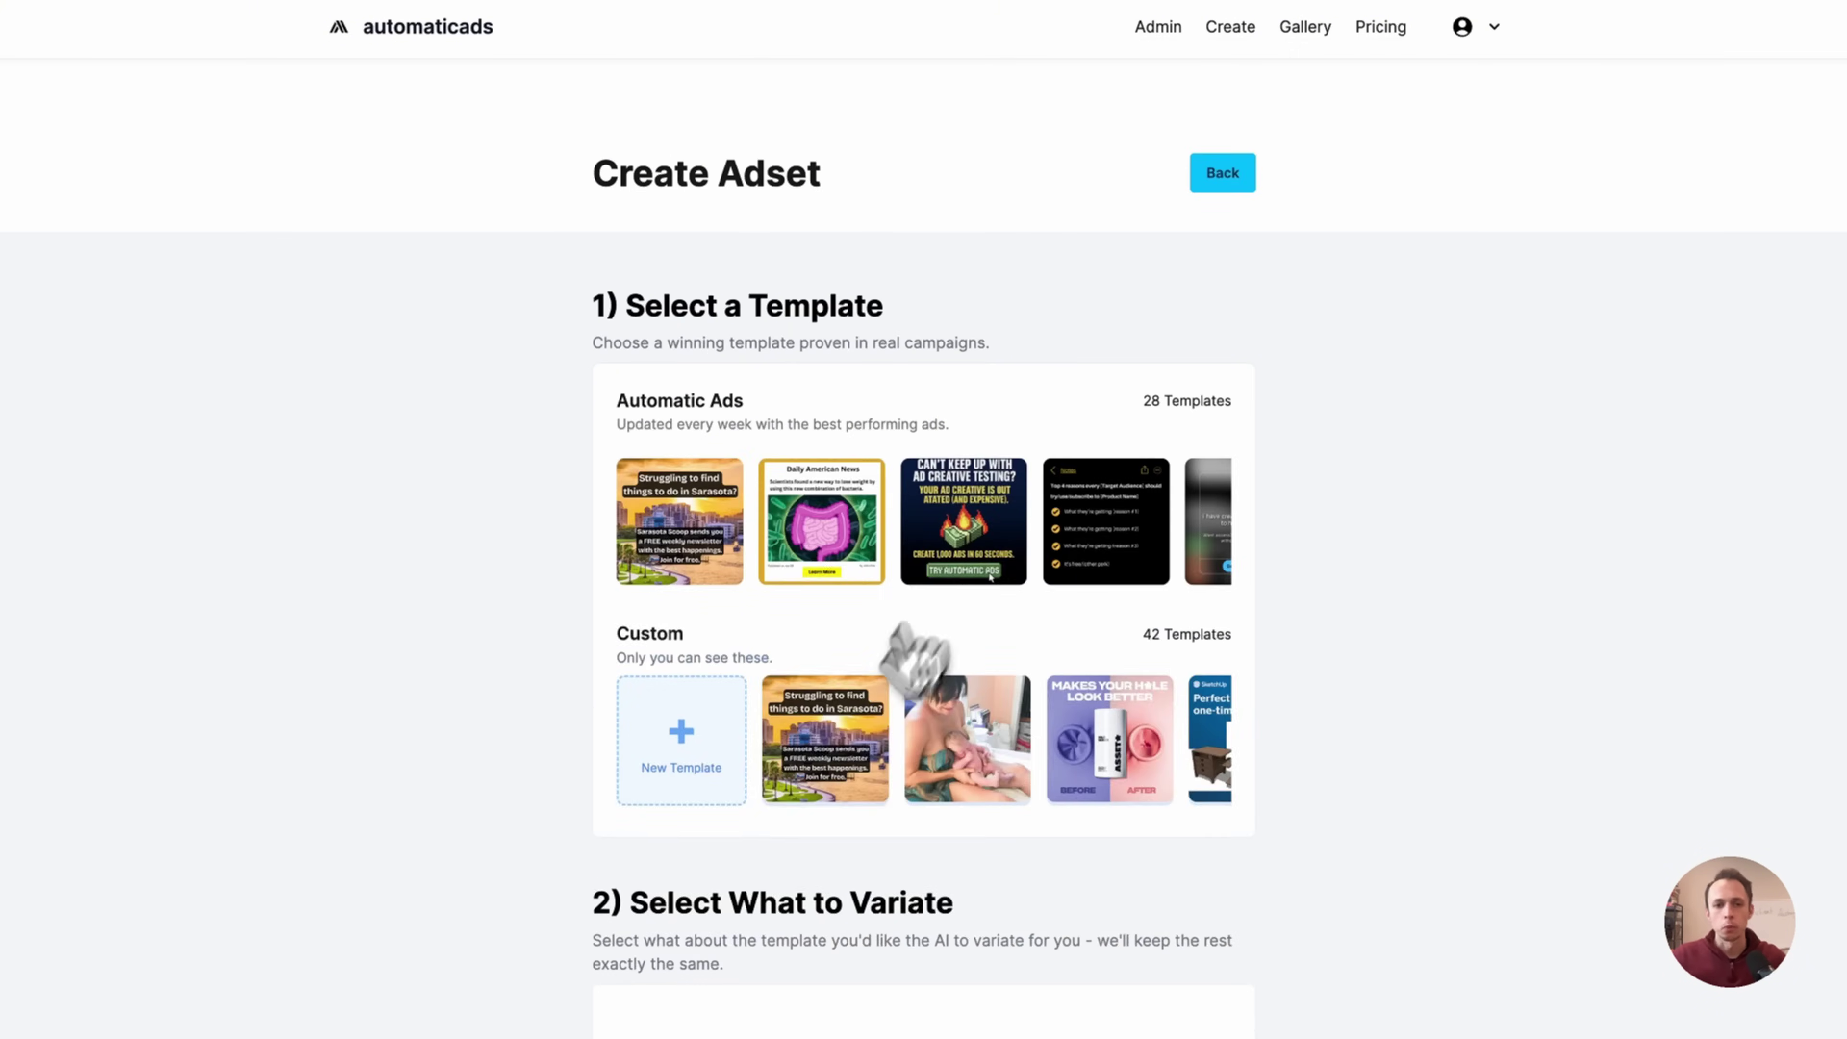
scroll(915, 660, down, 3)
click(675, 561)
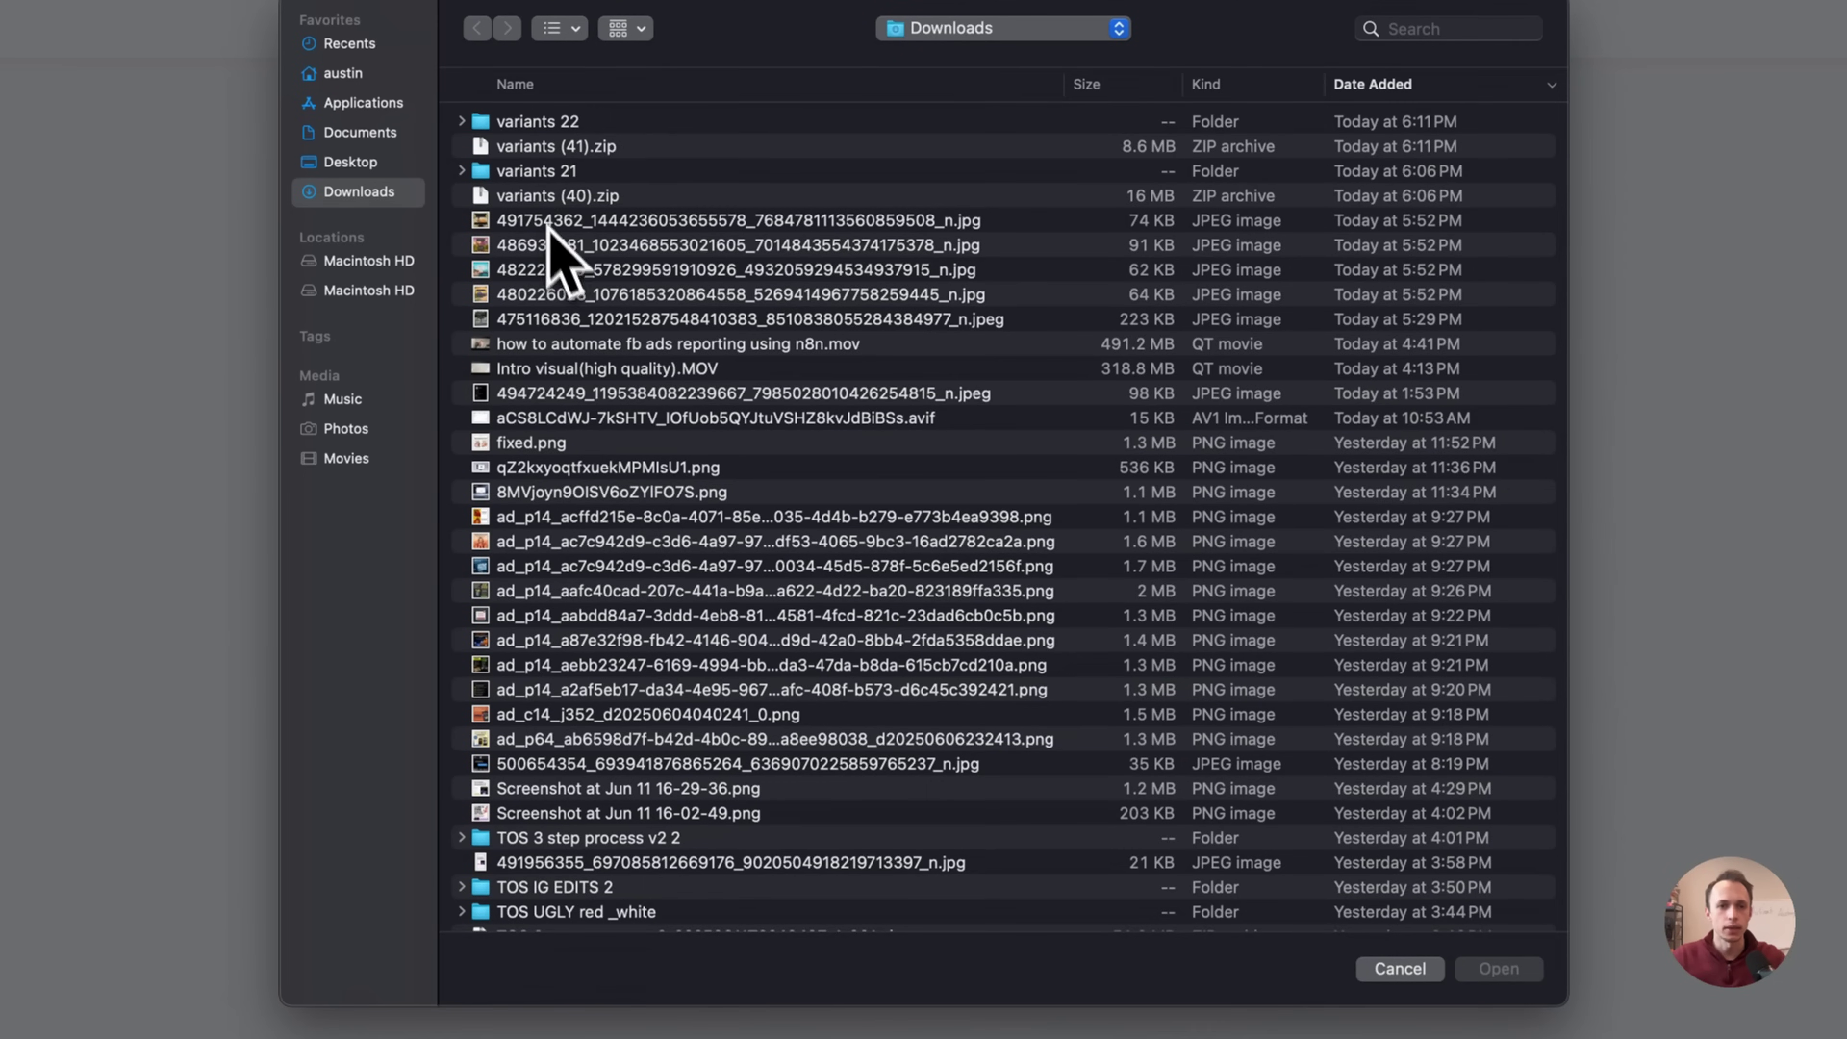
click(560, 320)
key(space)
key(space)
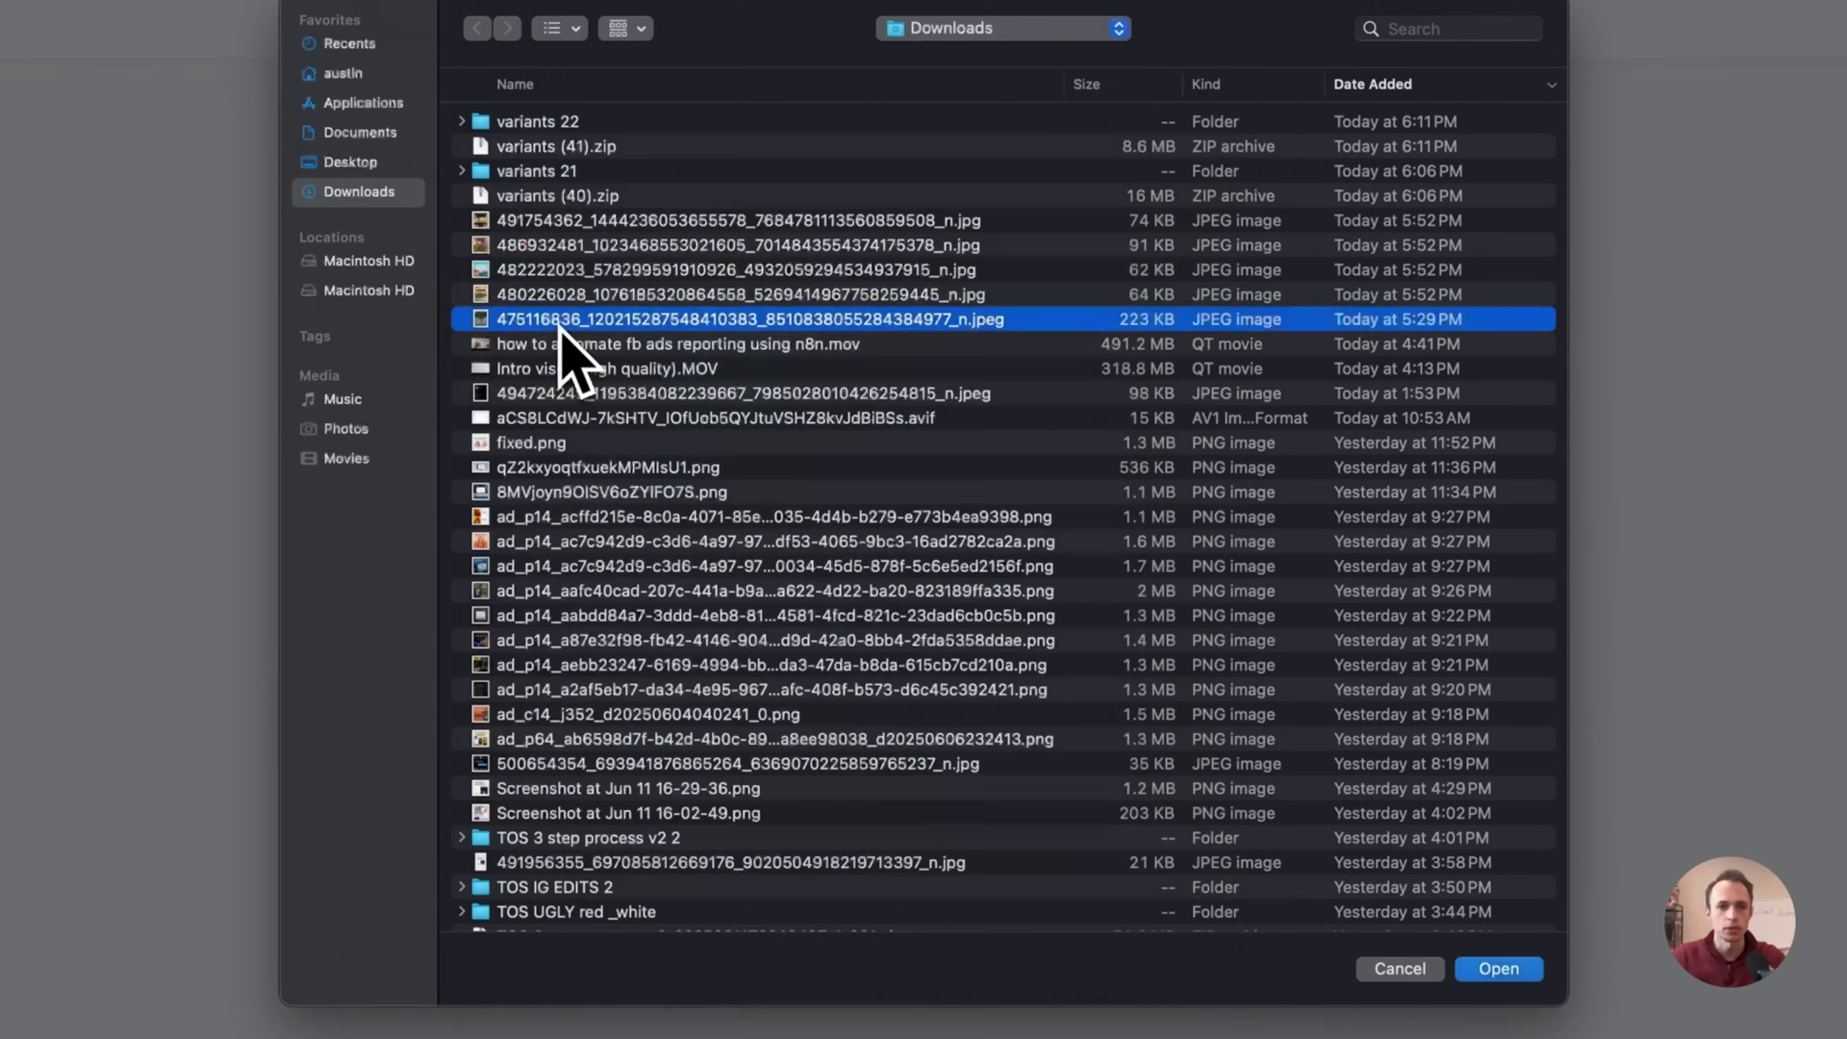
double_click(560, 320)
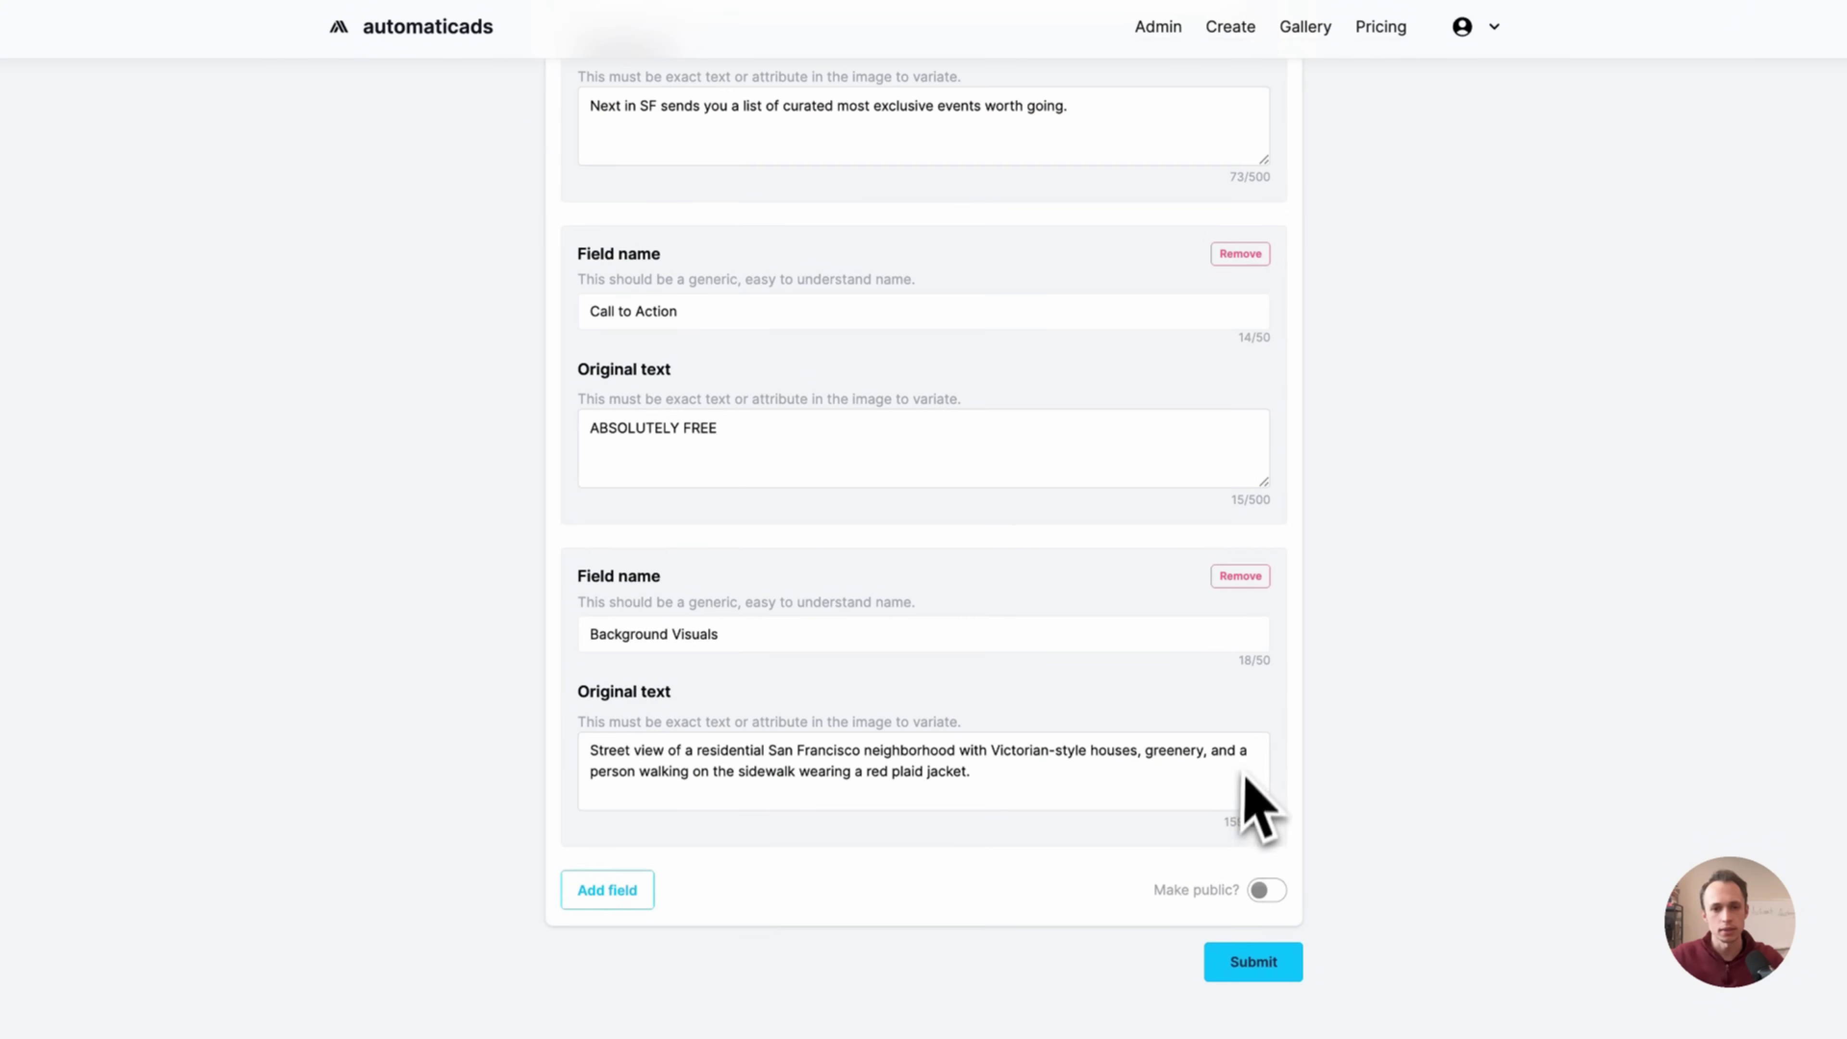
- Submit the new template with its extracted fields and select it among the custom templates
scroll(1244, 777, up, 15)
scroll(1244, 776, down, 15)
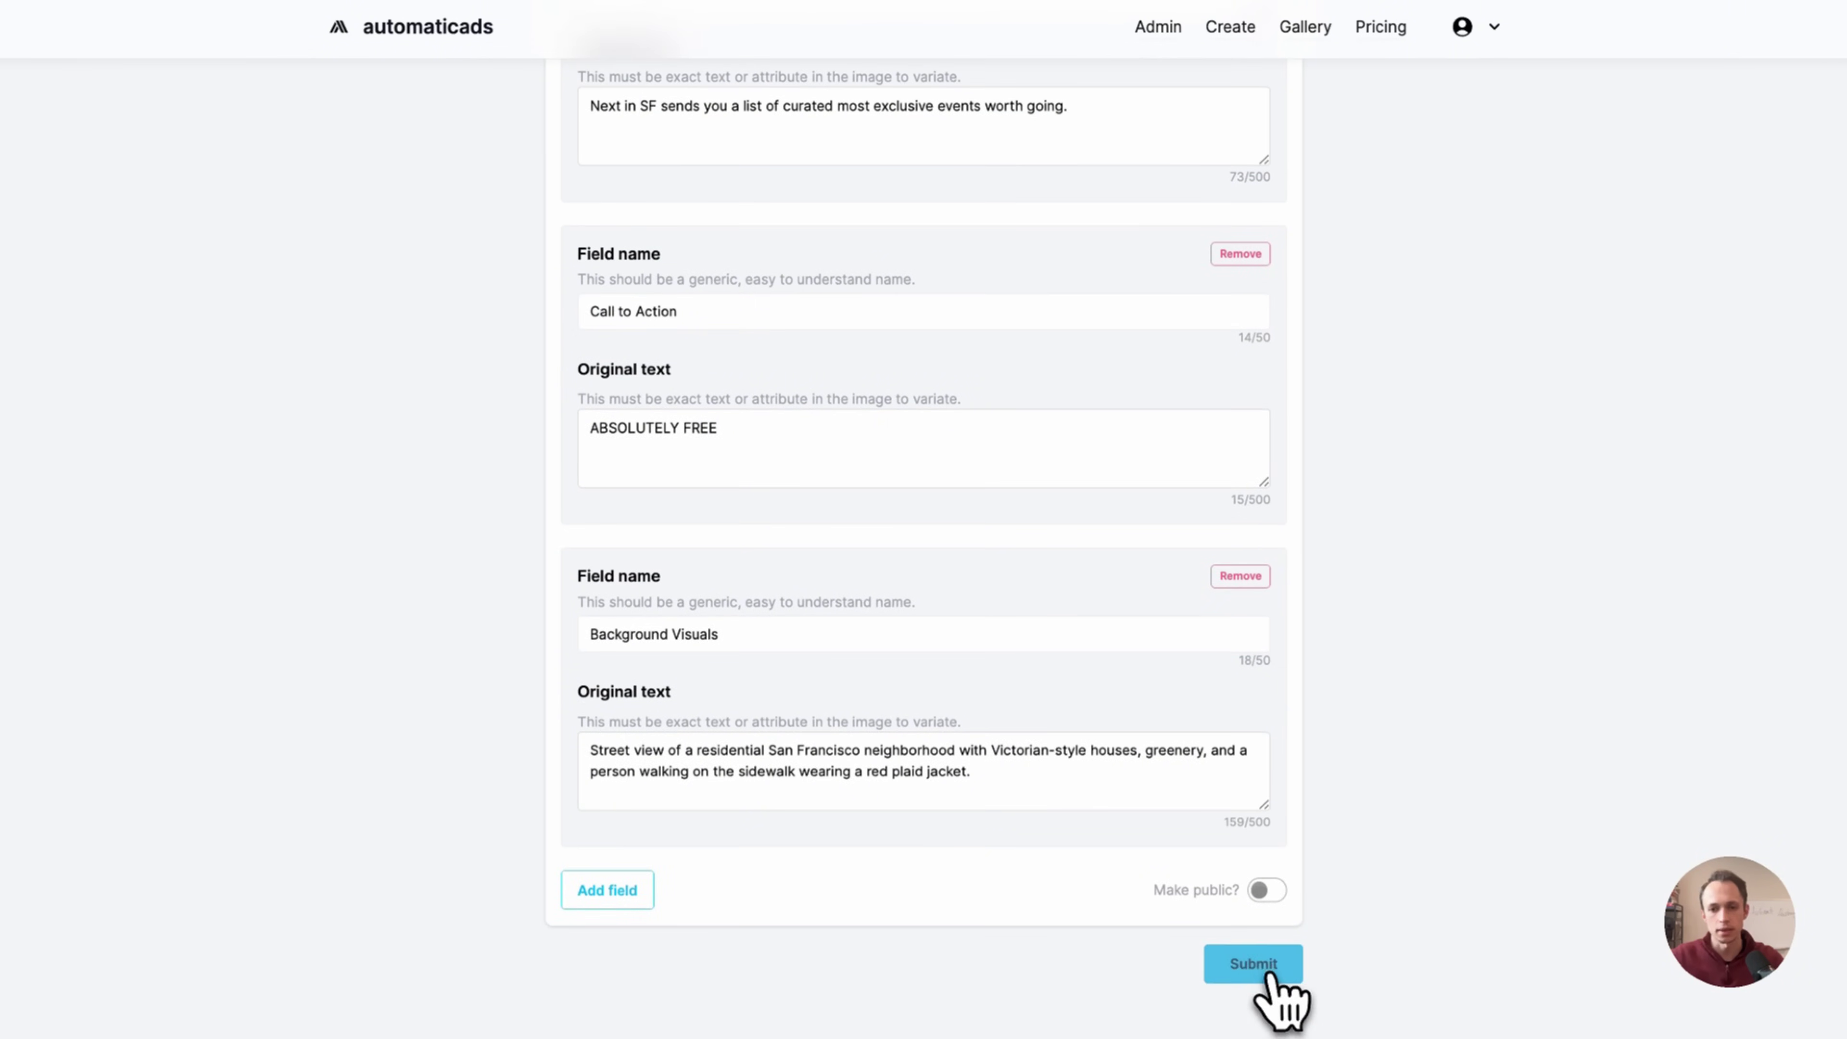
click(1272, 975)
click(927, 575)
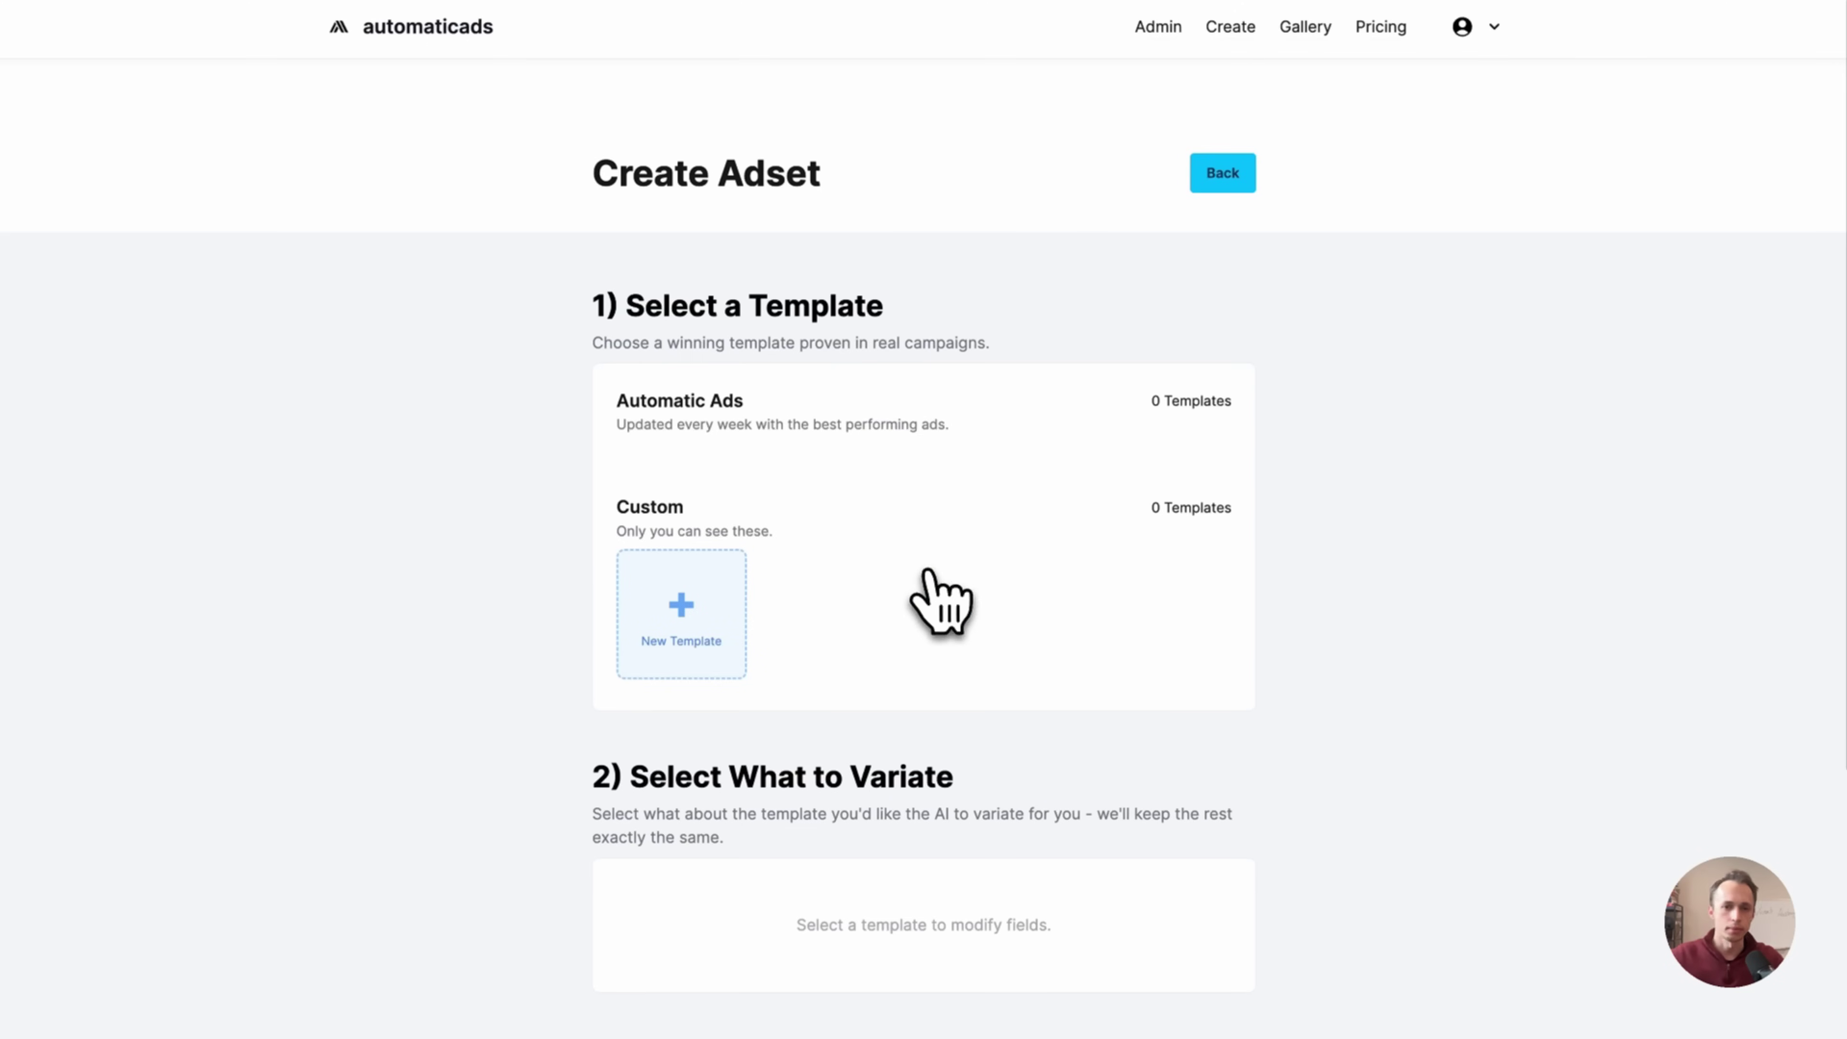
click(833, 757)
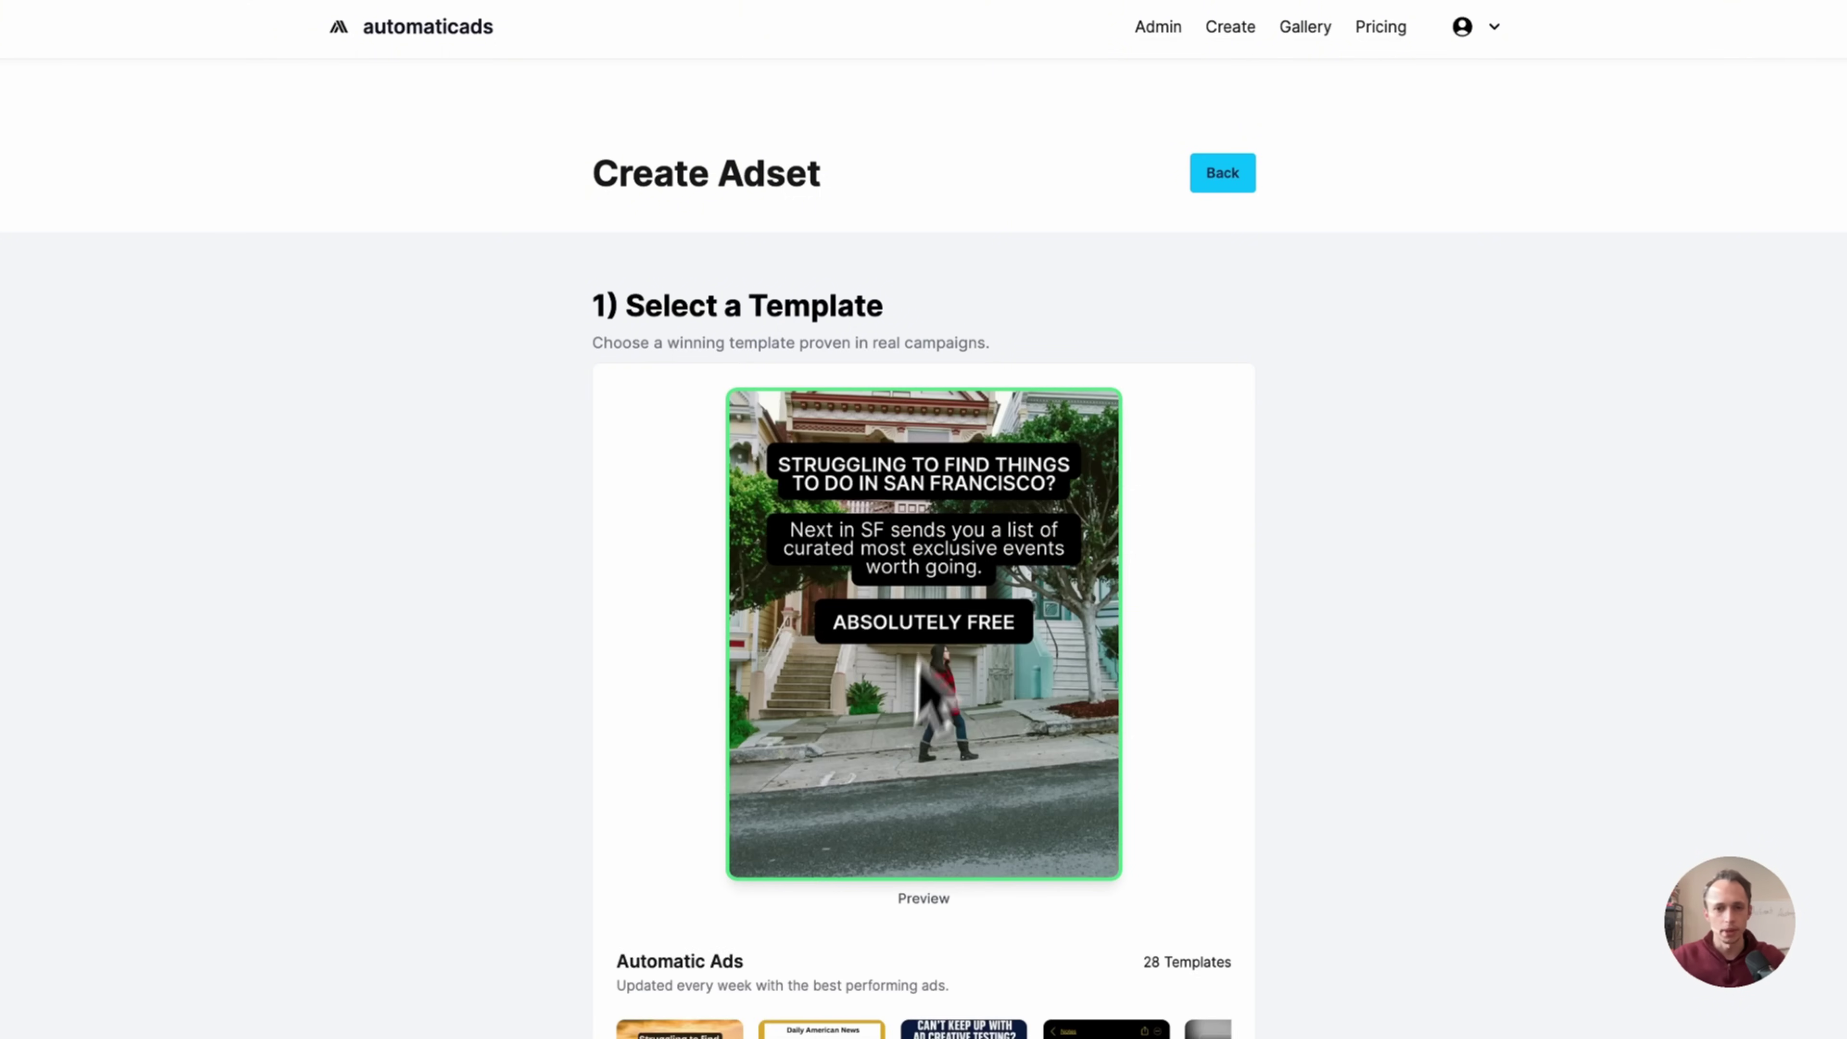
- Limit the template fields to variate to Background Visuals only, leaving out Headline, Body Copy and Call to Action
scroll(928, 560, down, 15)
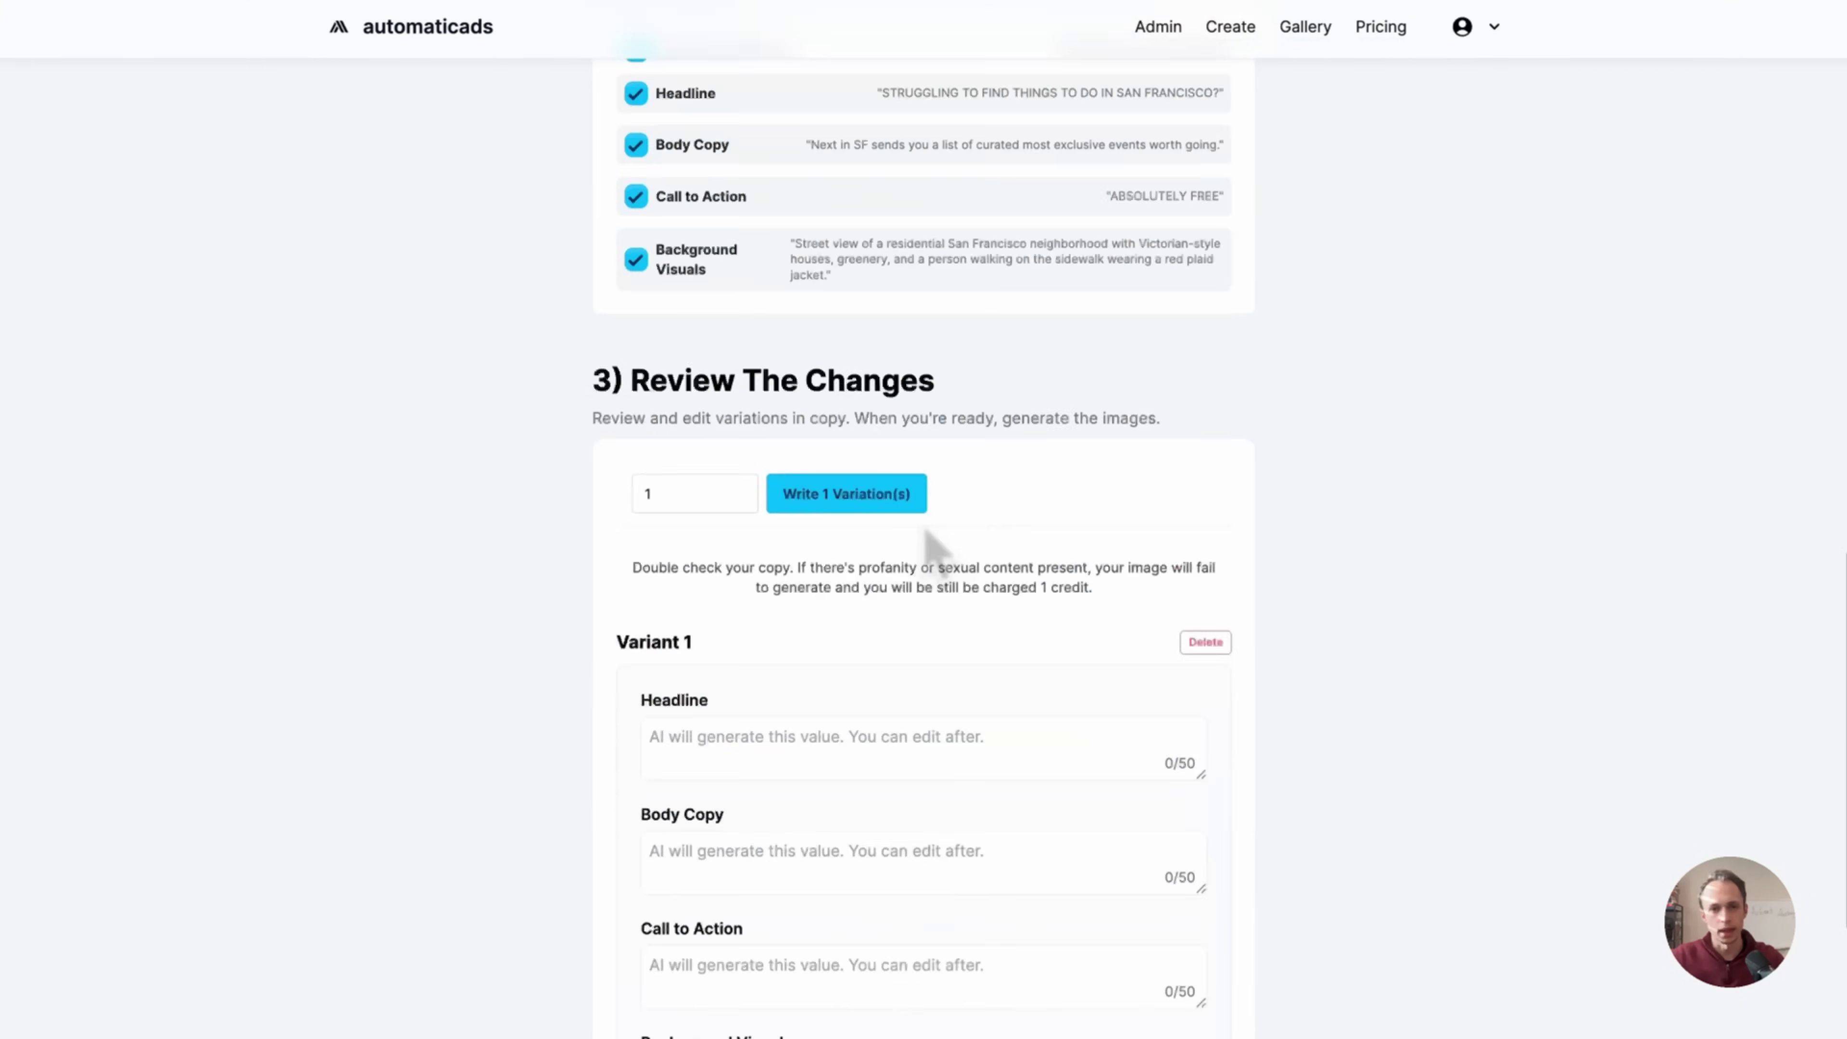
scroll(837, 528, up, 5)
scroll(766, 511, up, 6)
scroll(858, 466, down, 14)
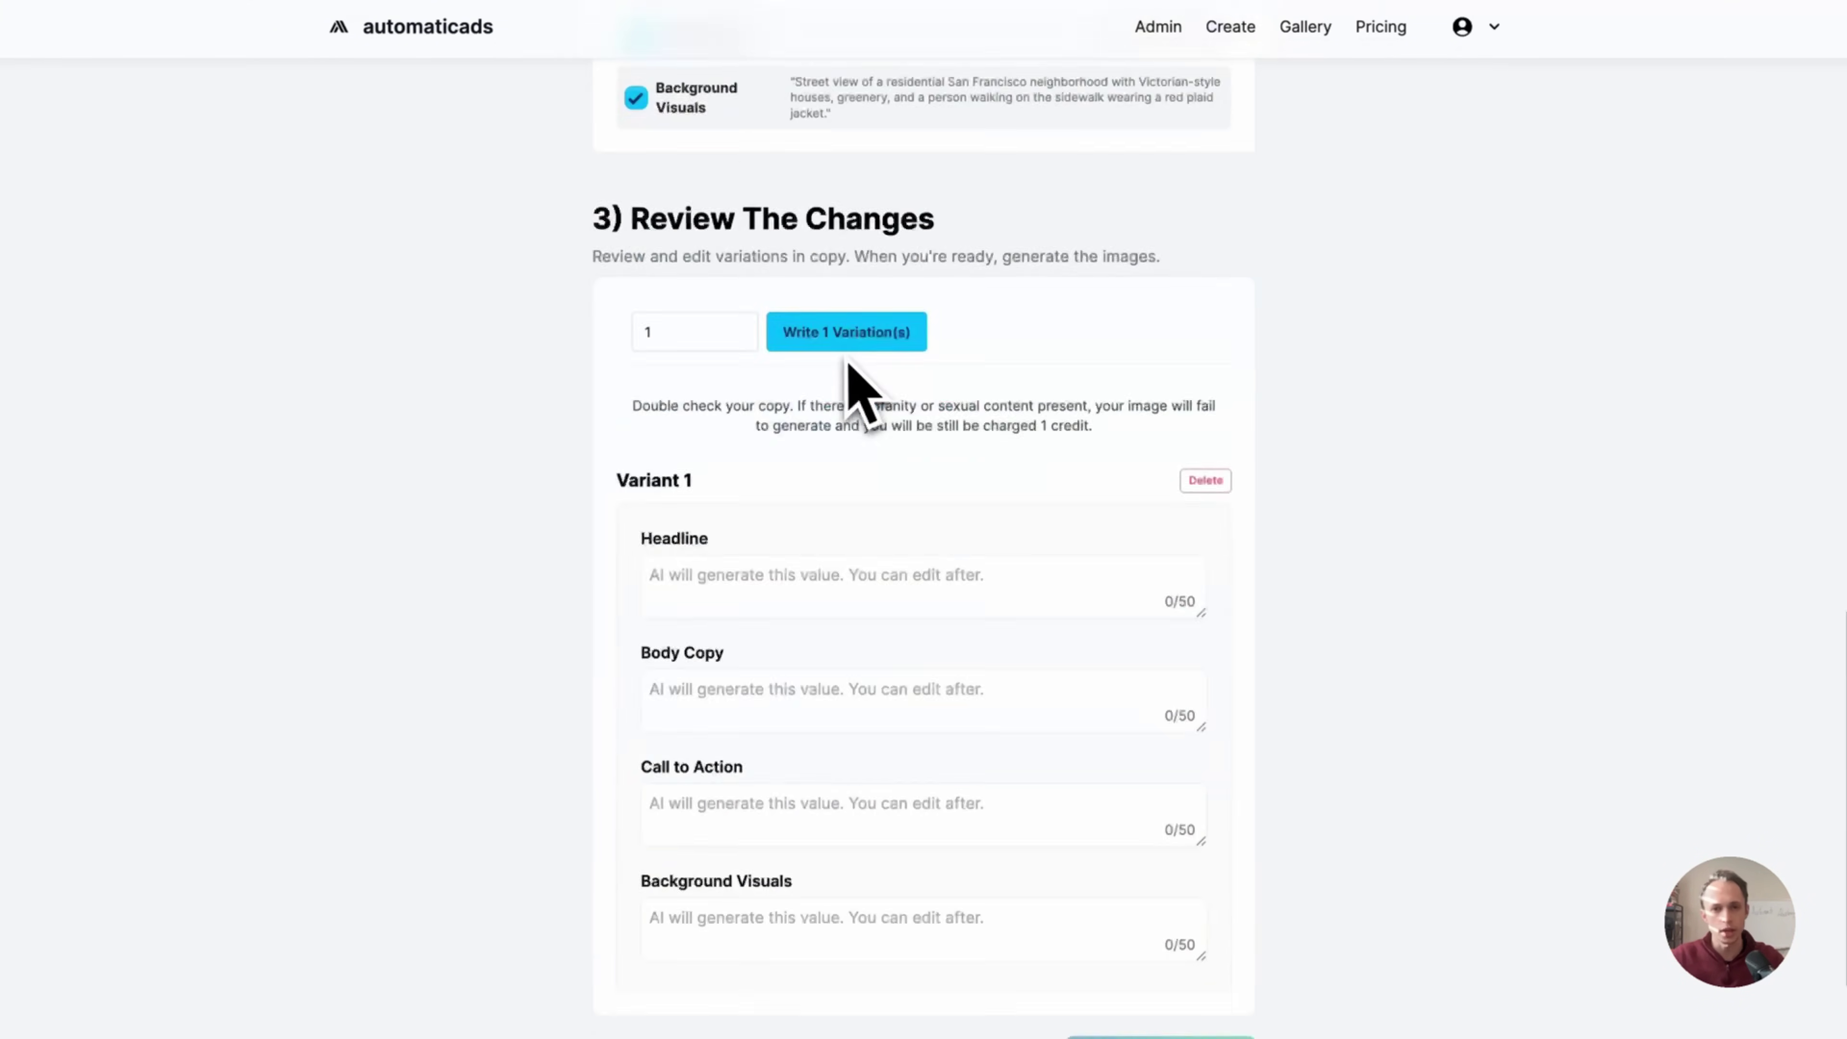
scroll(849, 366, up, 12)
scroll(849, 318, down, 12)
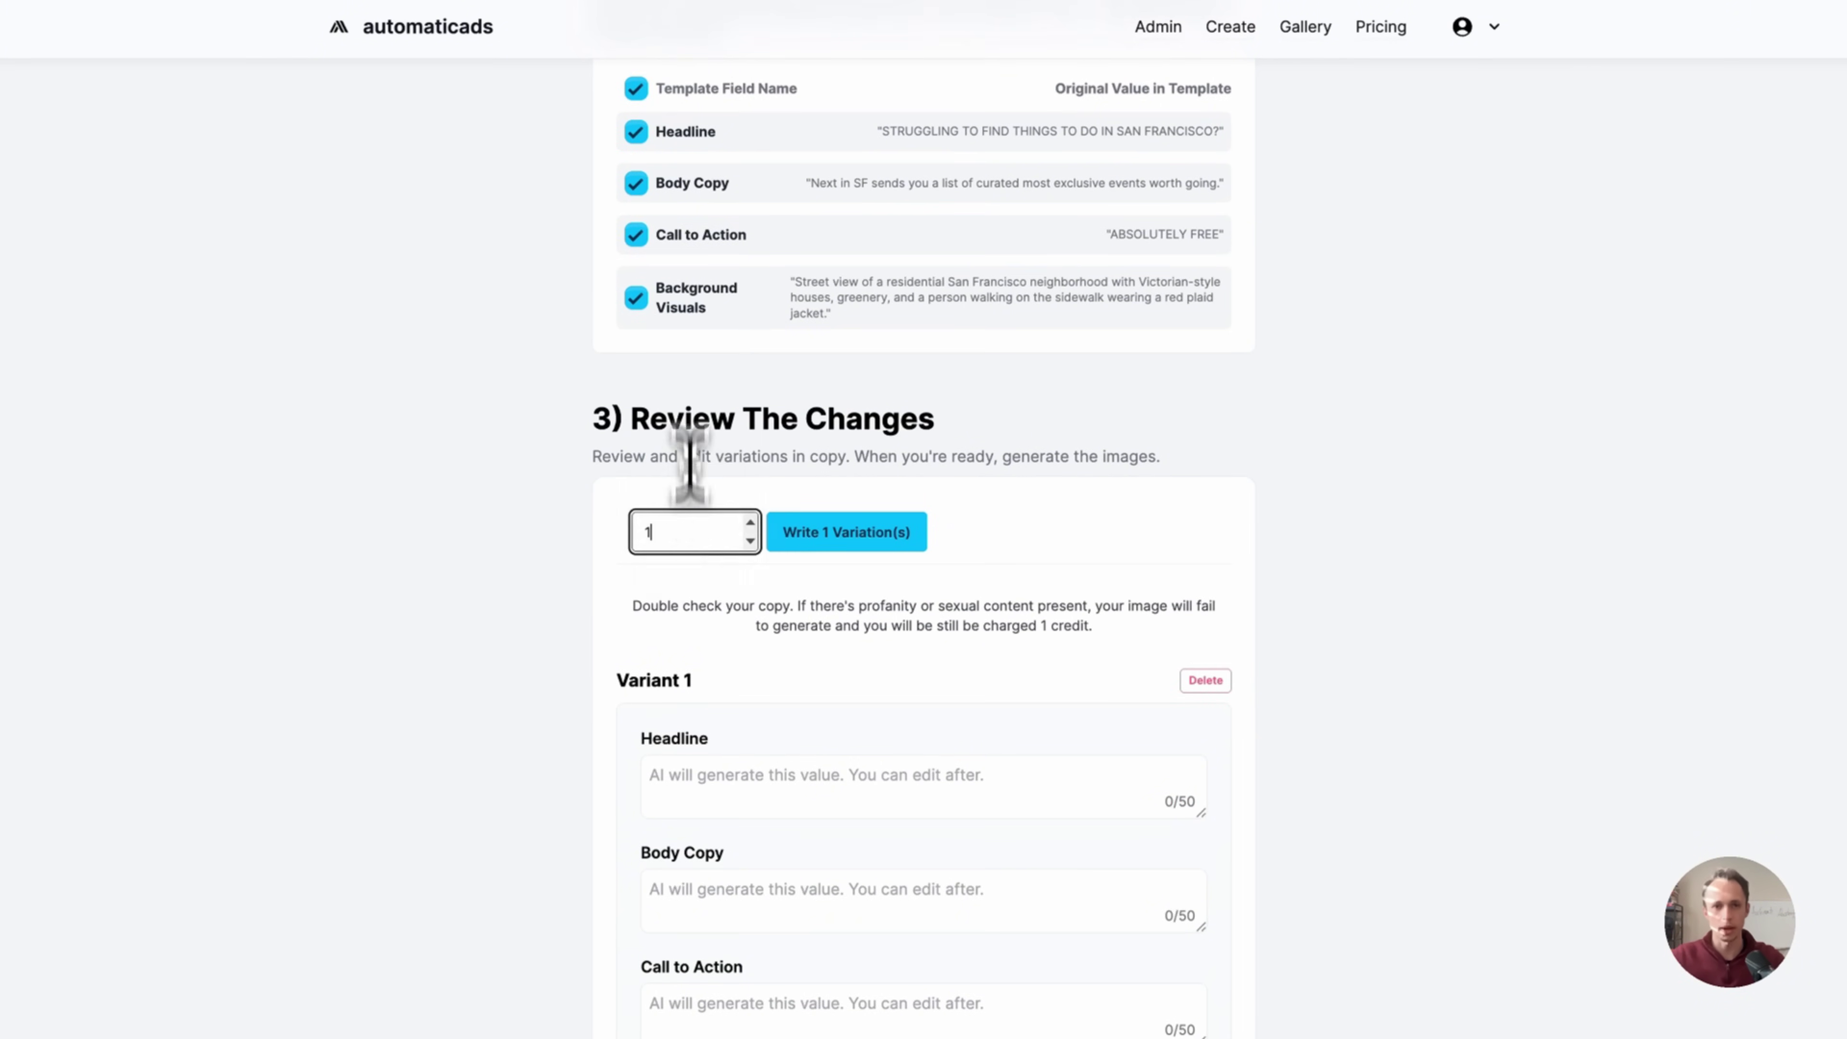
scroll(691, 389, up, 3)
click(639, 360)
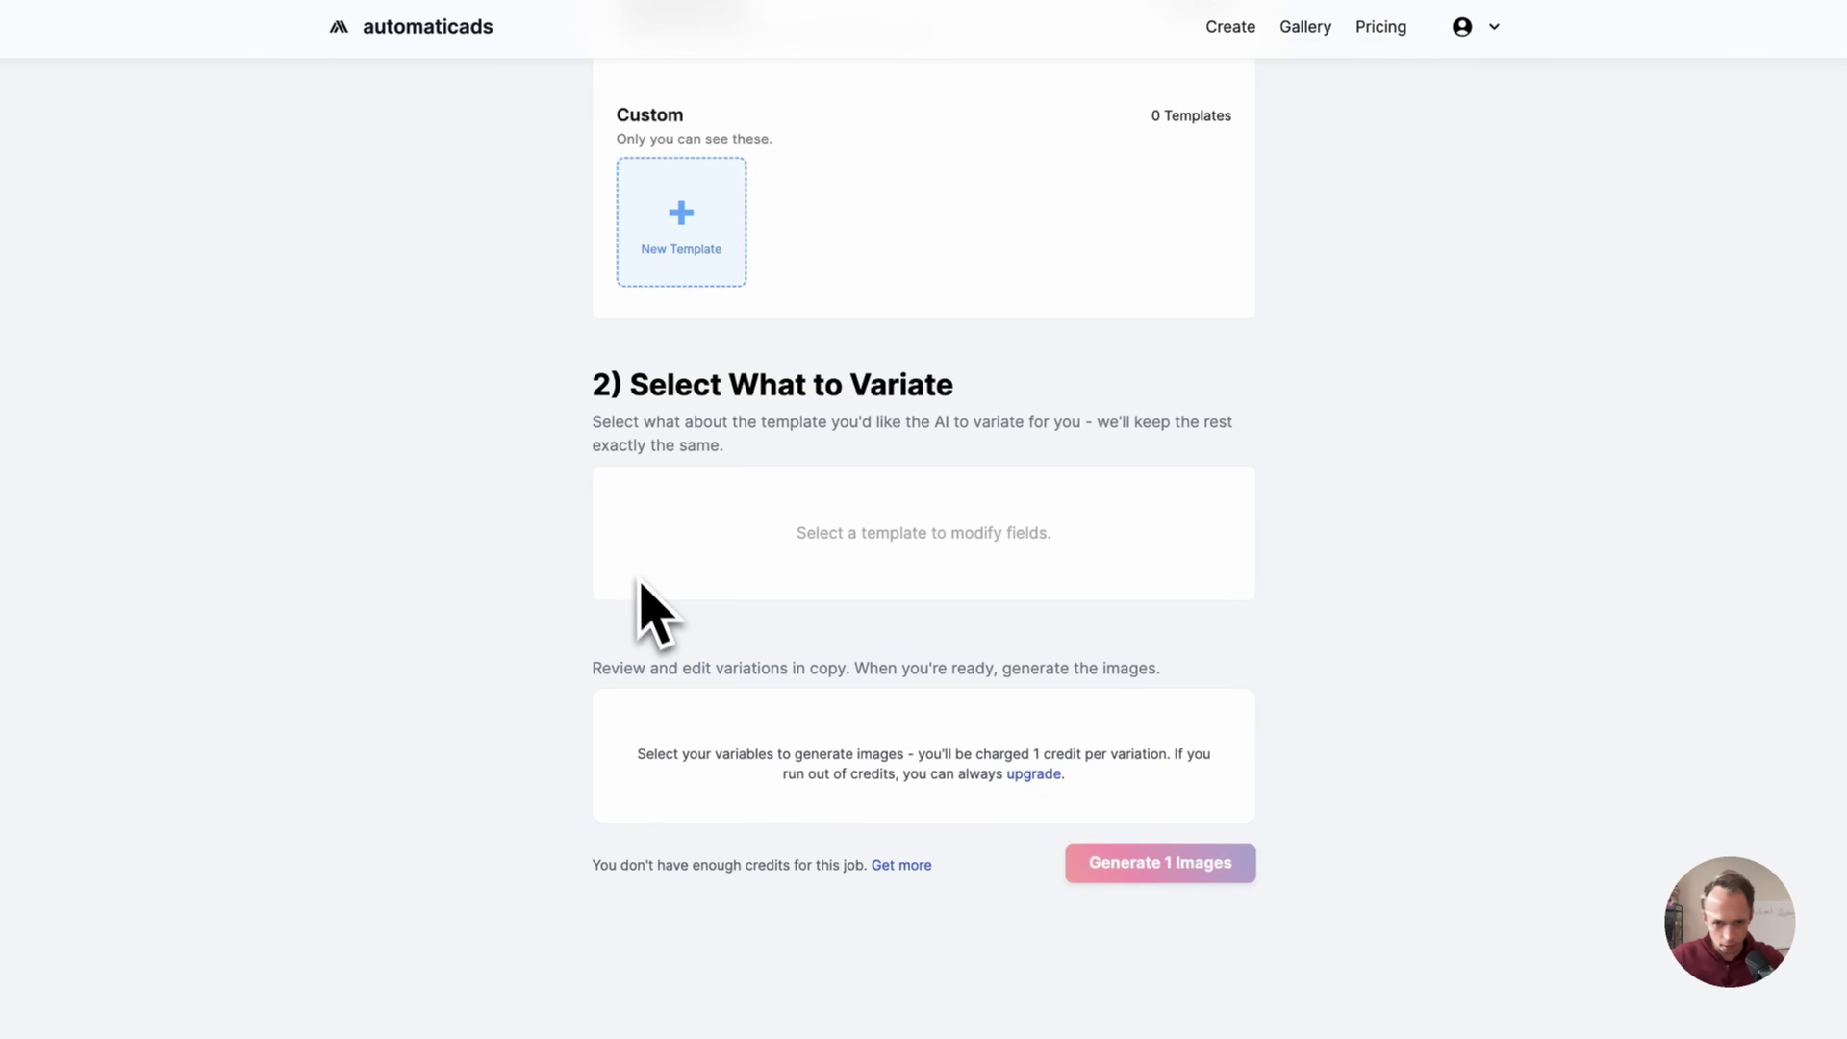
scroll(716, 582, down, 9)
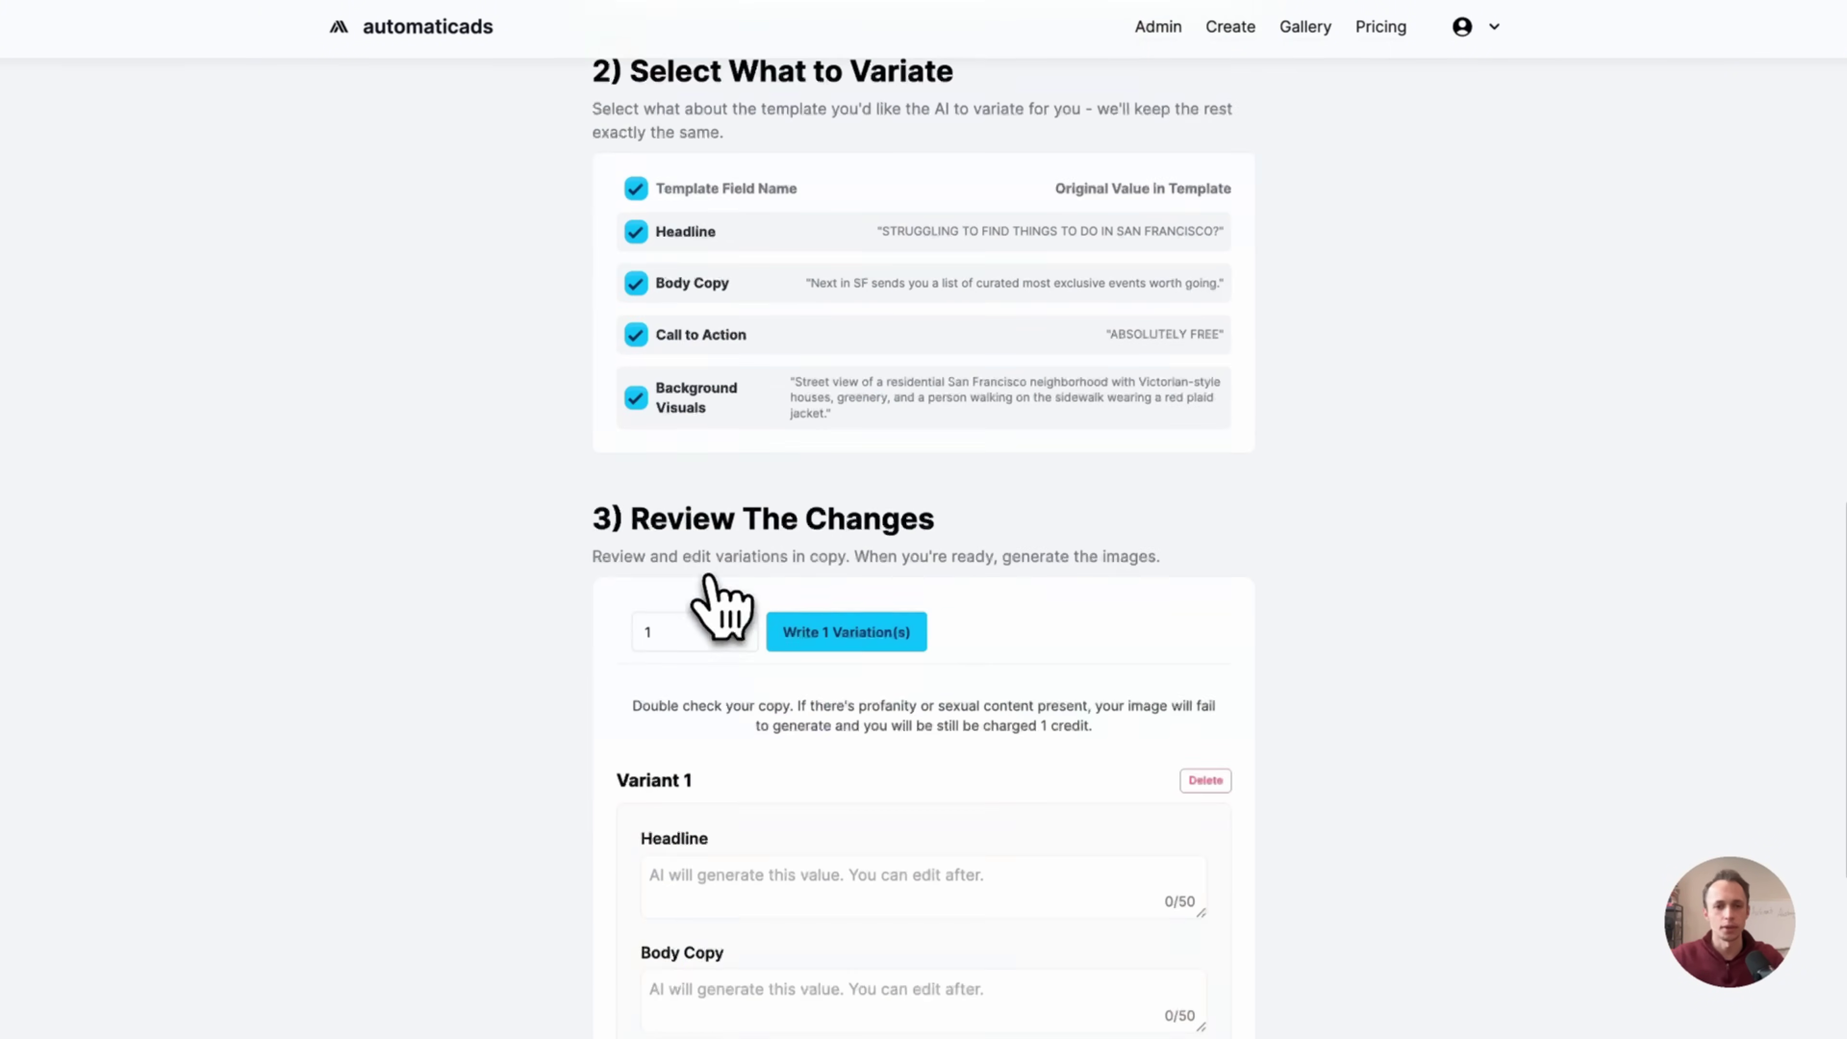
click(635, 189)
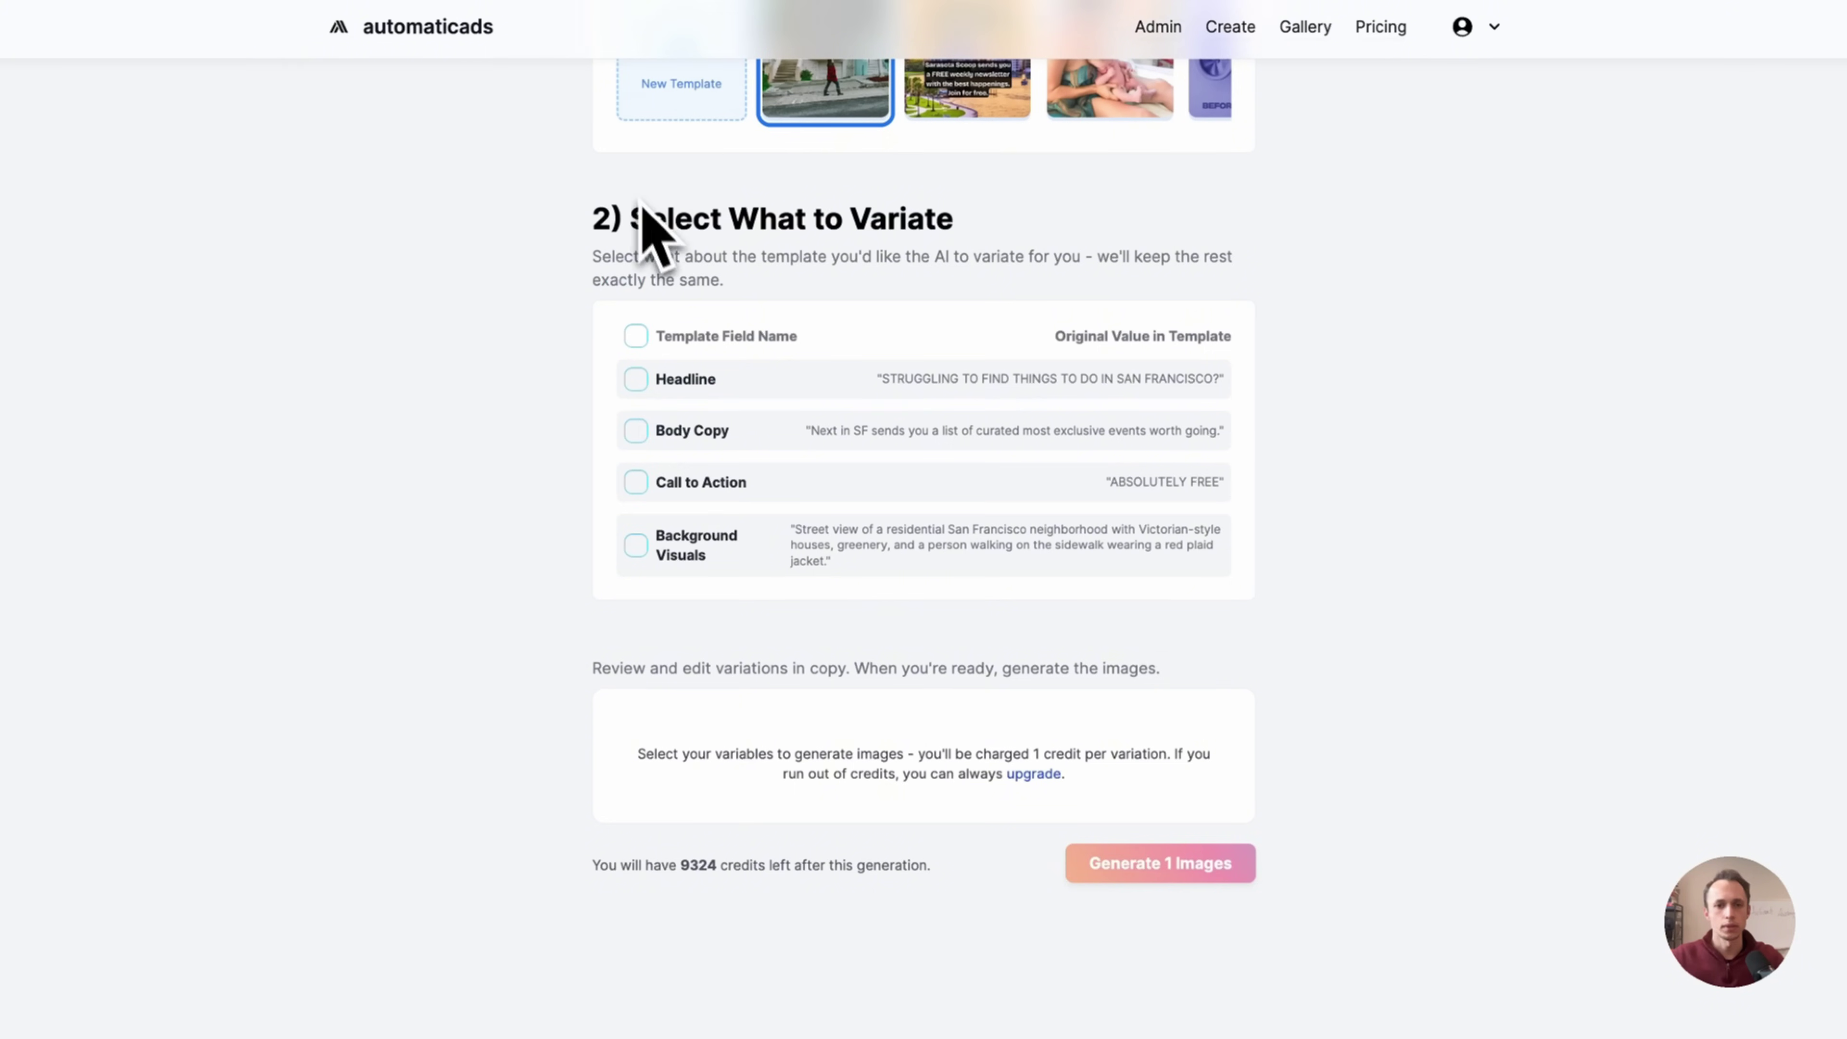
click(636, 545)
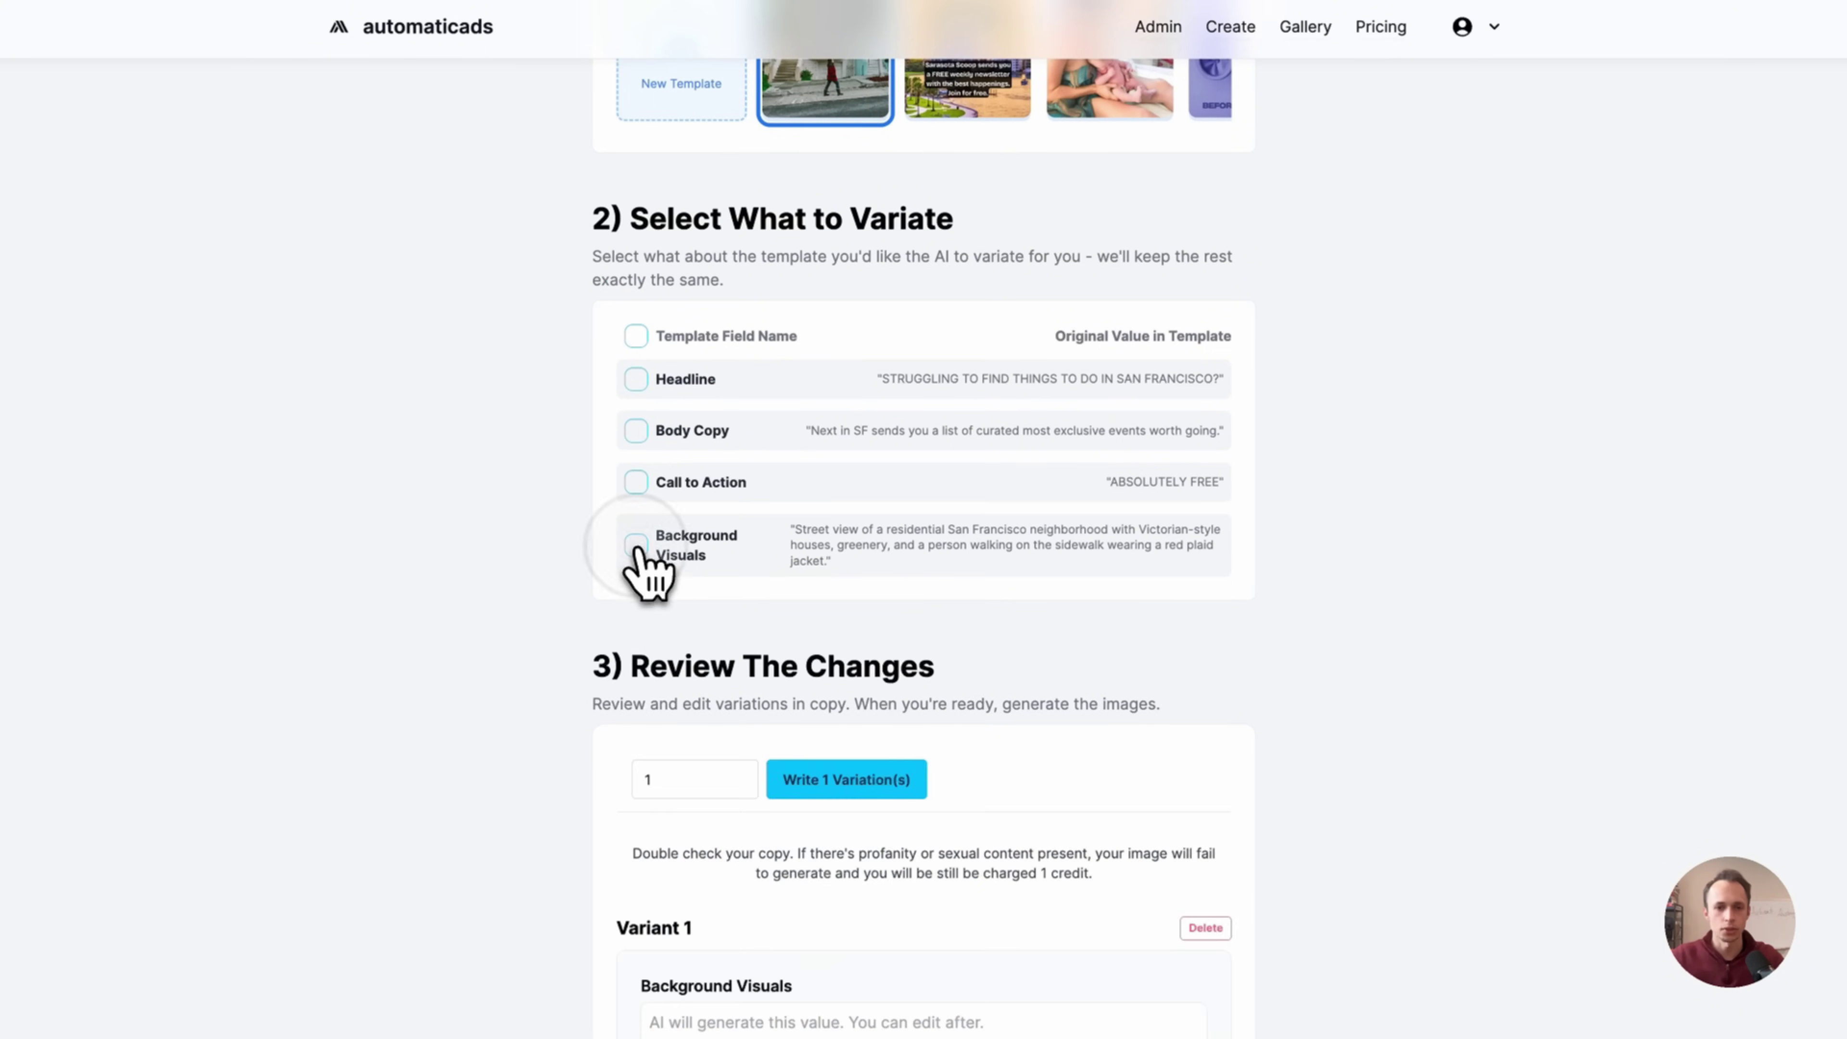
- Set the number of variations to 10 and have the AI write them
scroll(698, 597, down, 3)
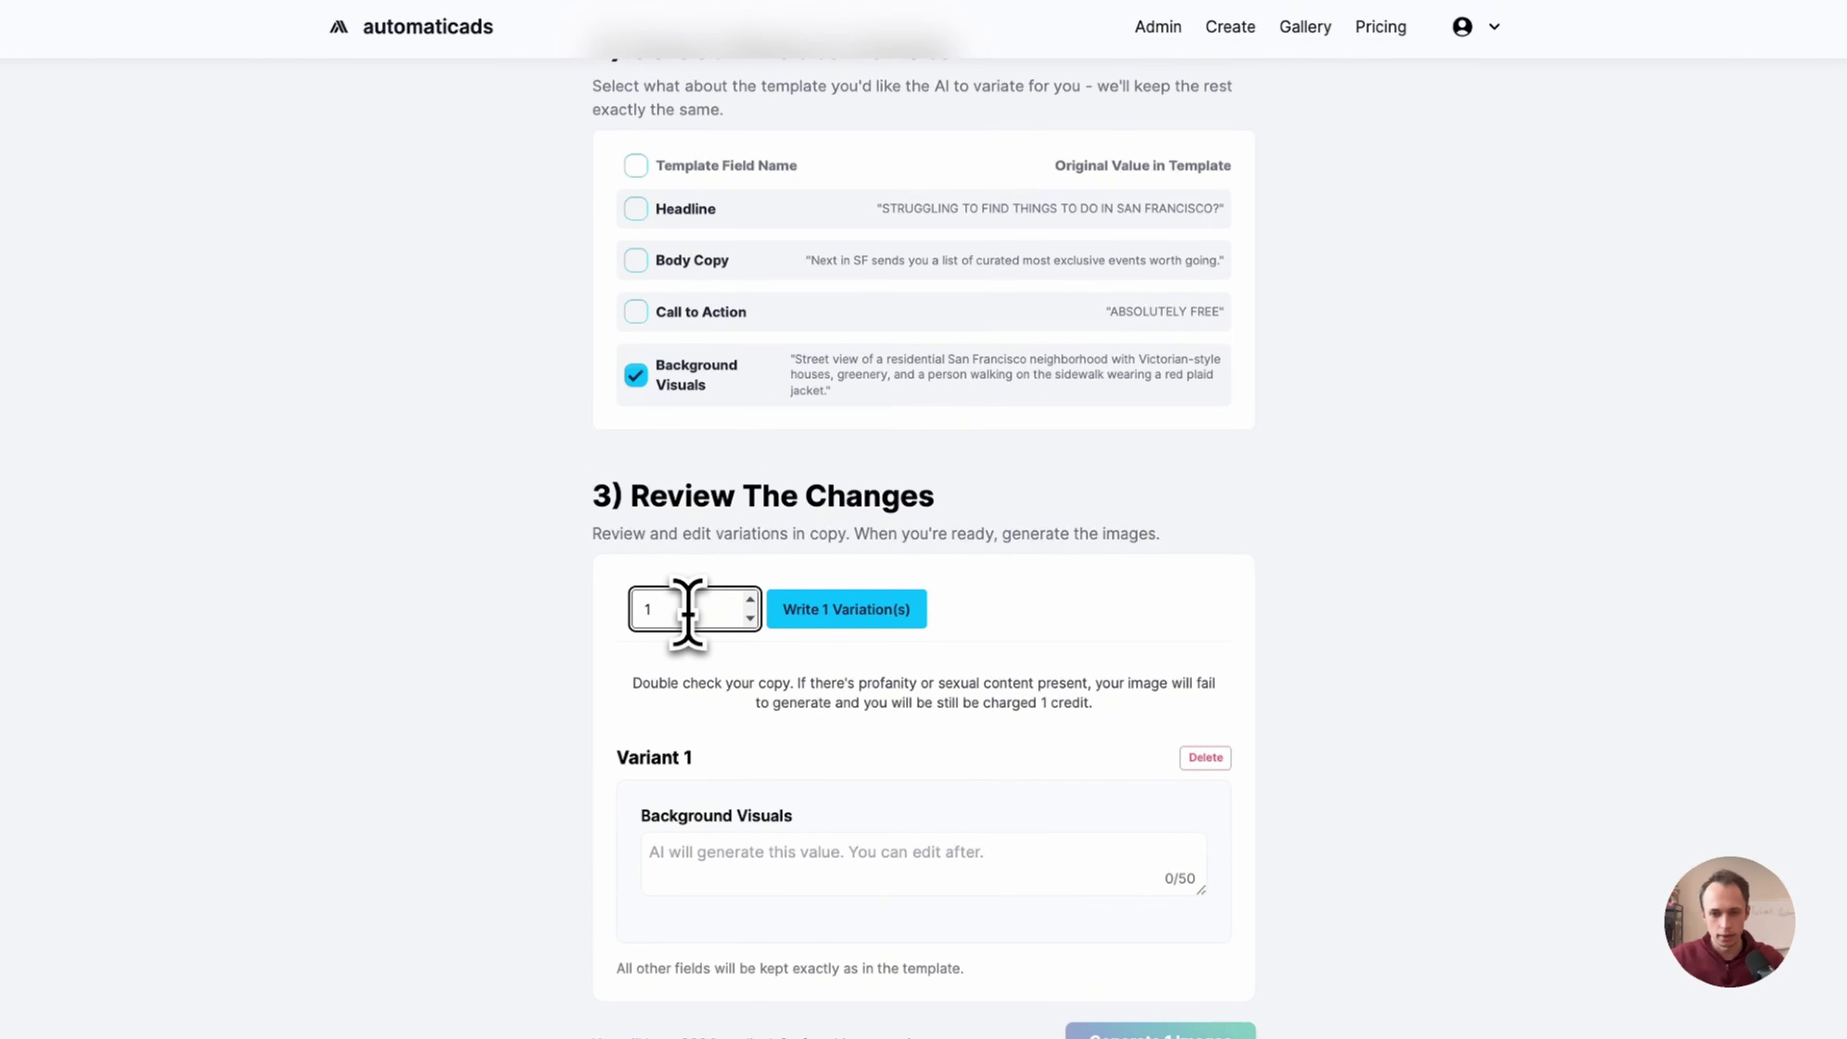
text(0)
key(super+a)
text(15)
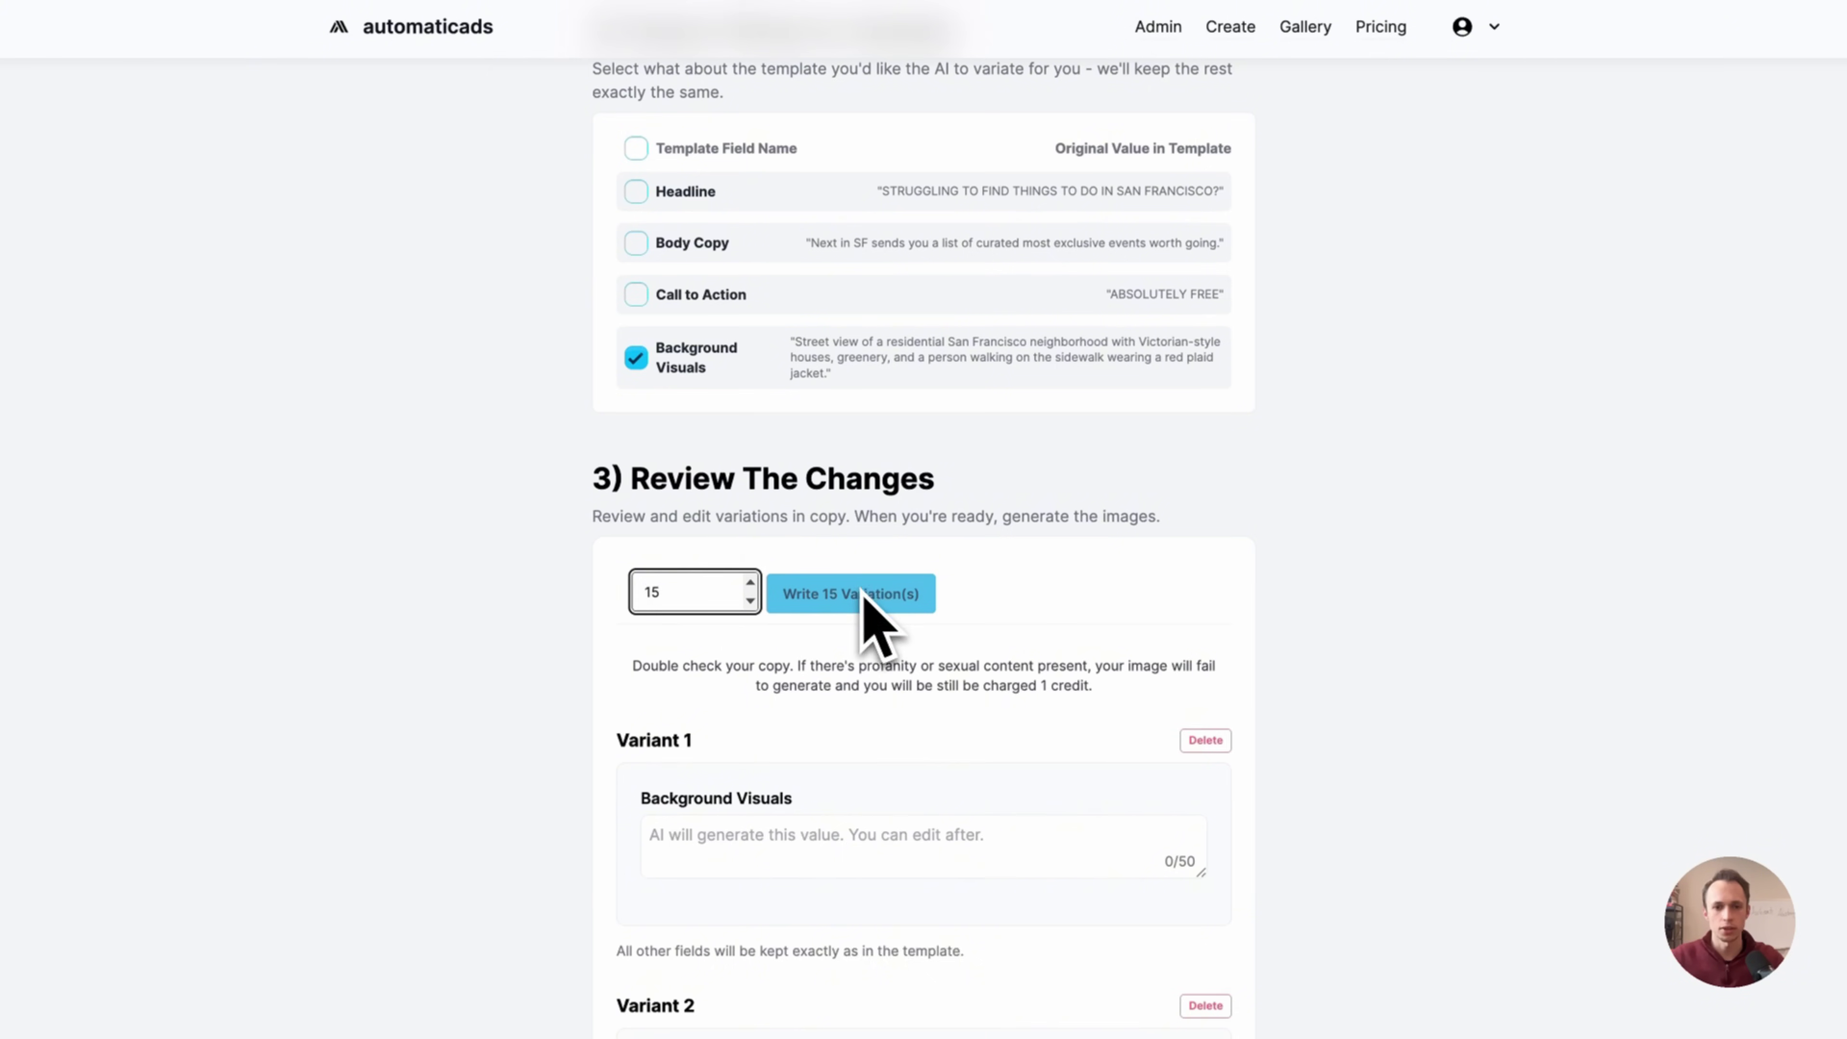
key(super+a)
text(10)
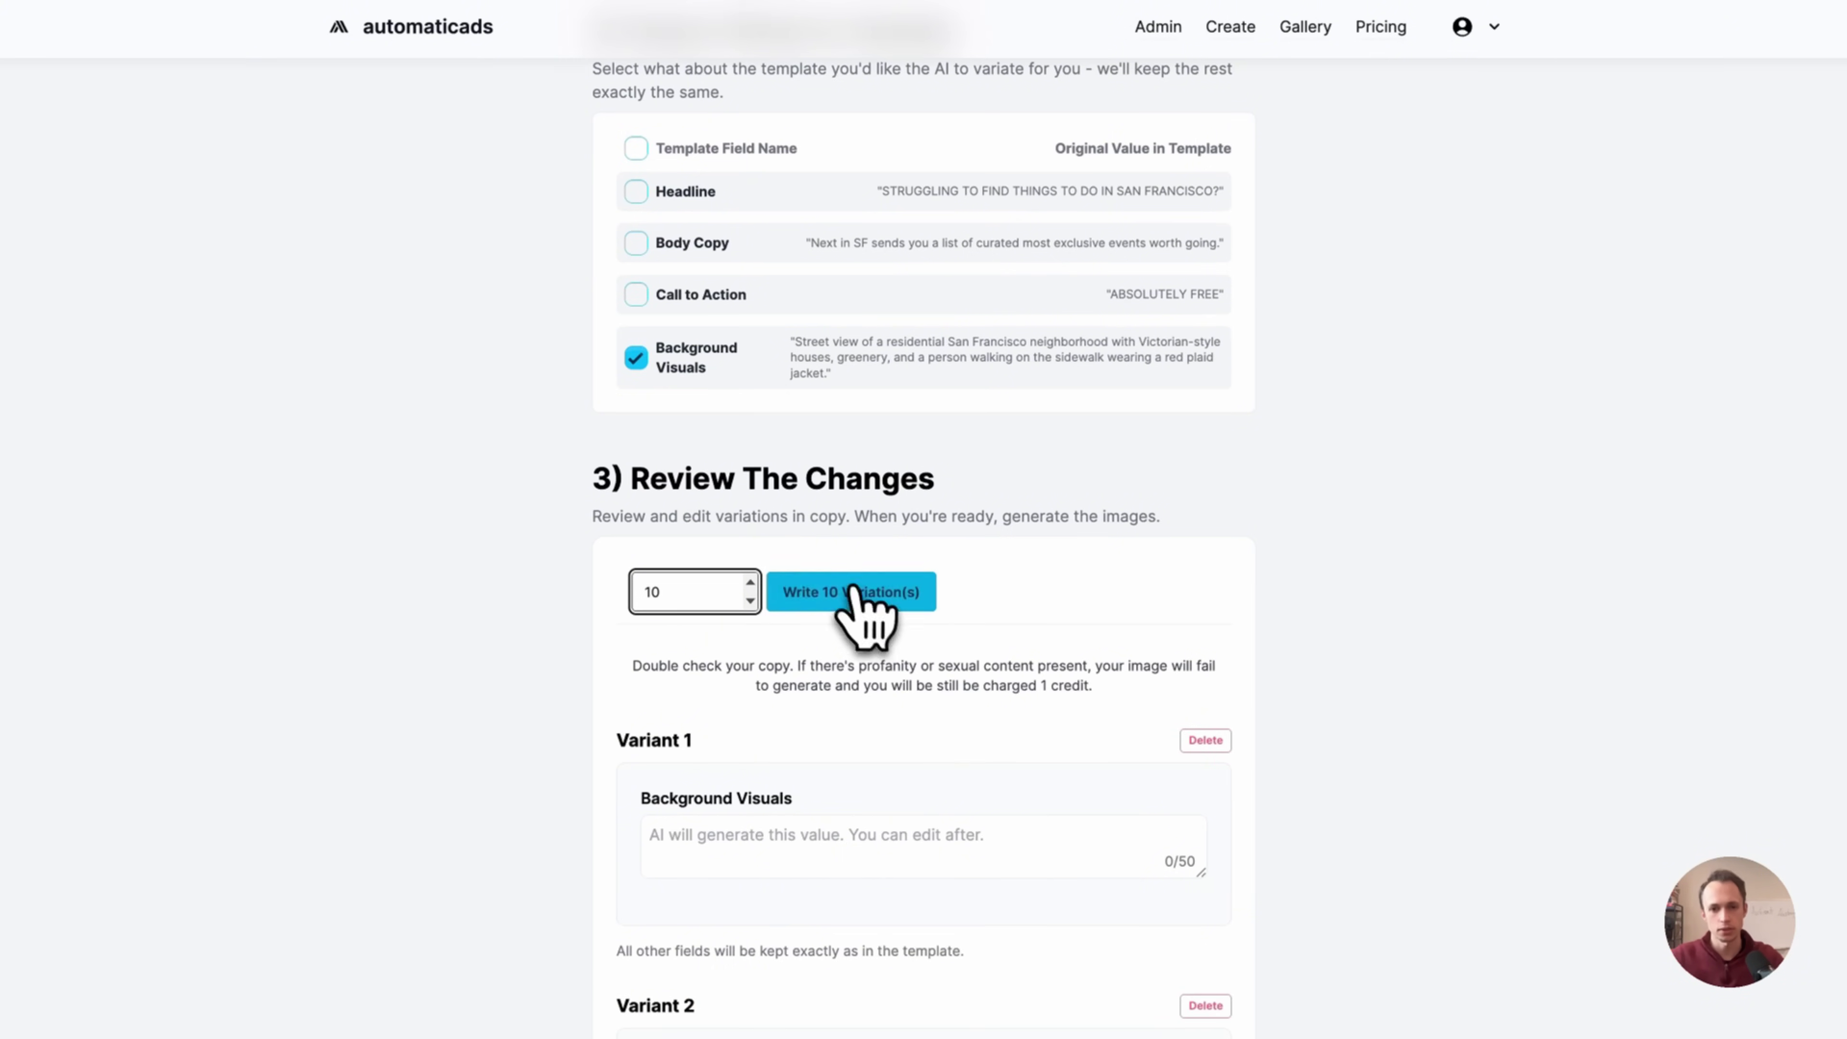
click(853, 587)
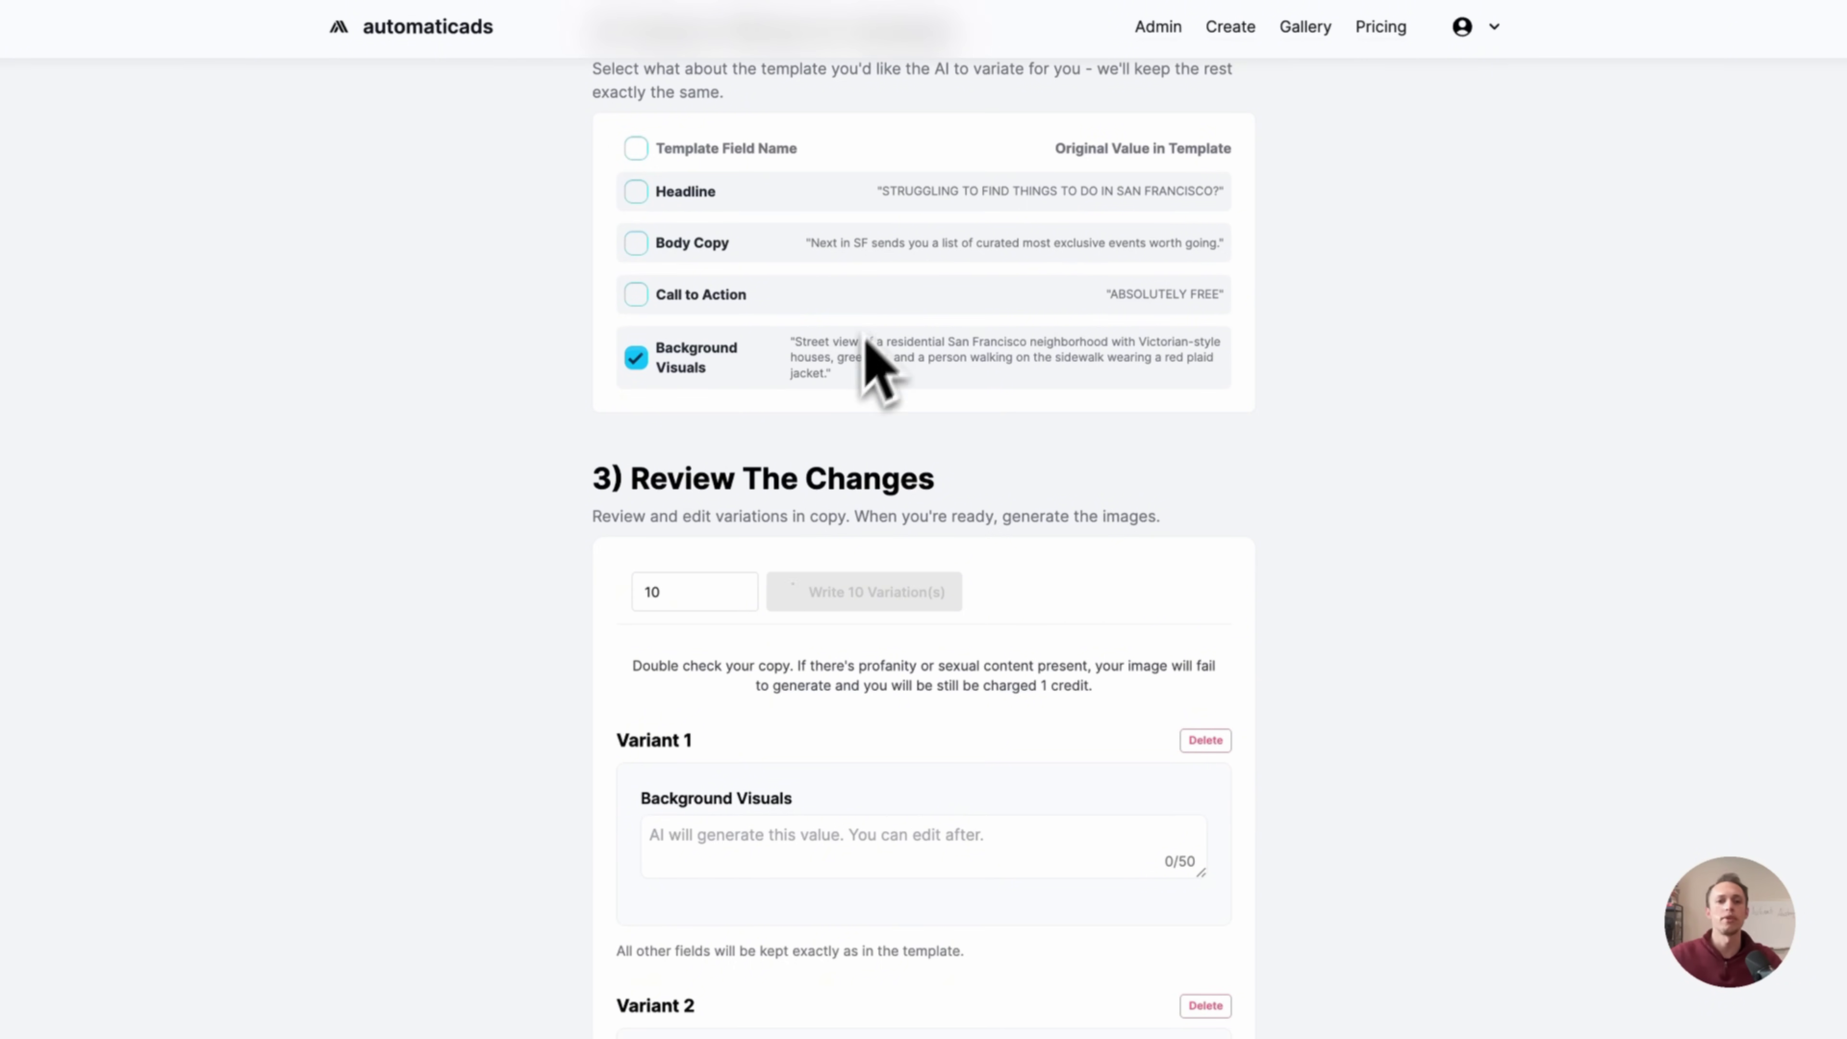
- Review the written Background Visuals of the variants against the template preview and generate the 10 images
scroll(1243, 313, up, 15)
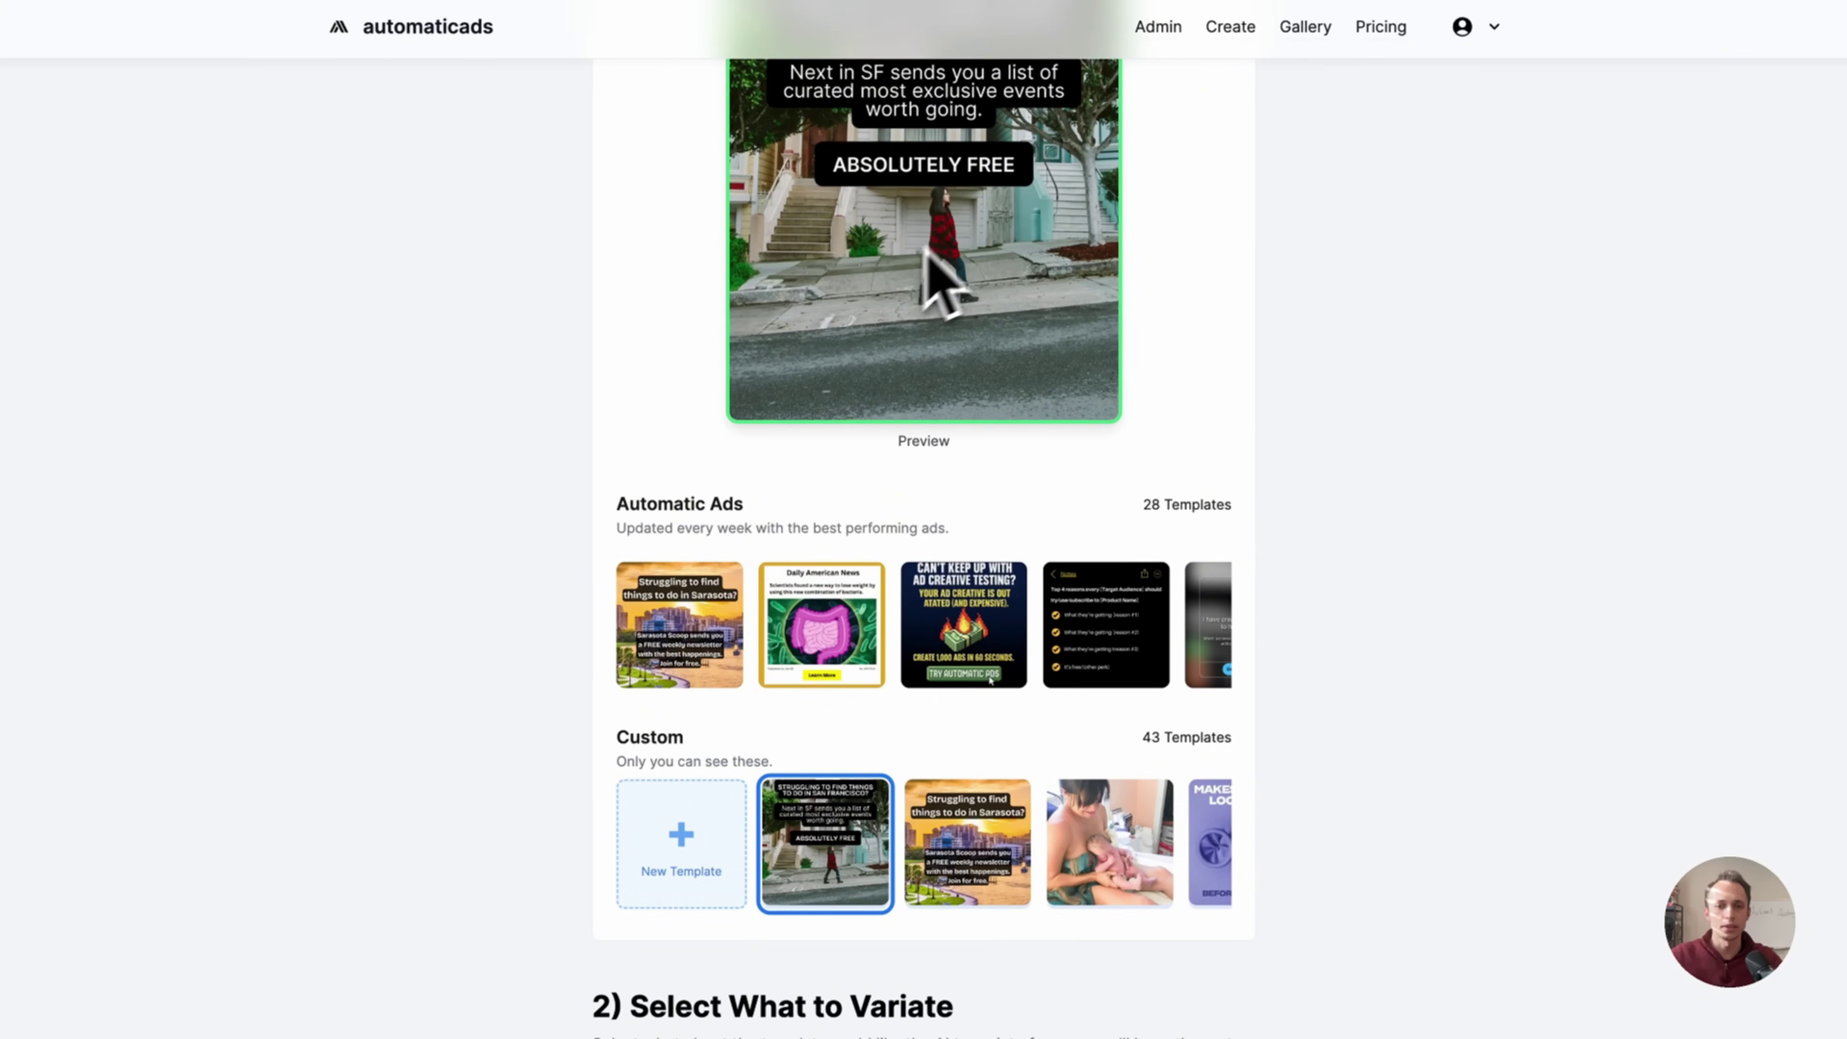
scroll(951, 492, down, 2)
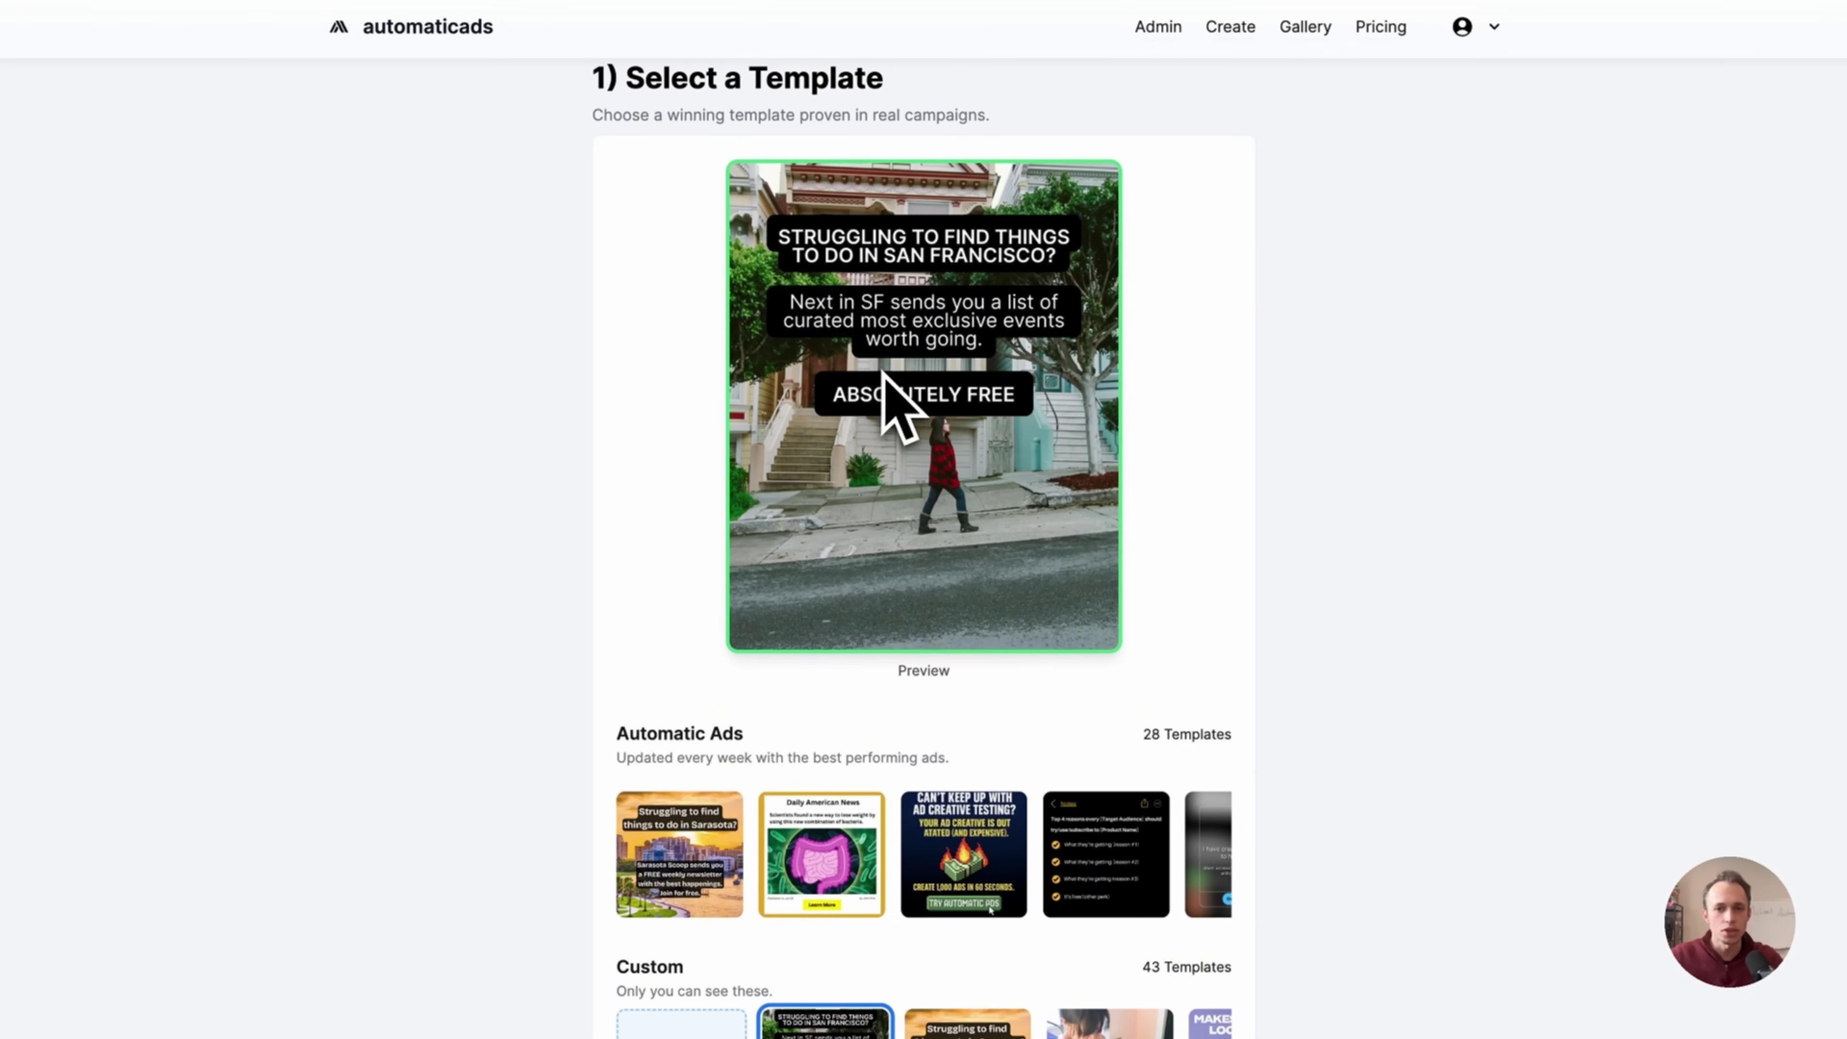
scroll(949, 286, down, 12)
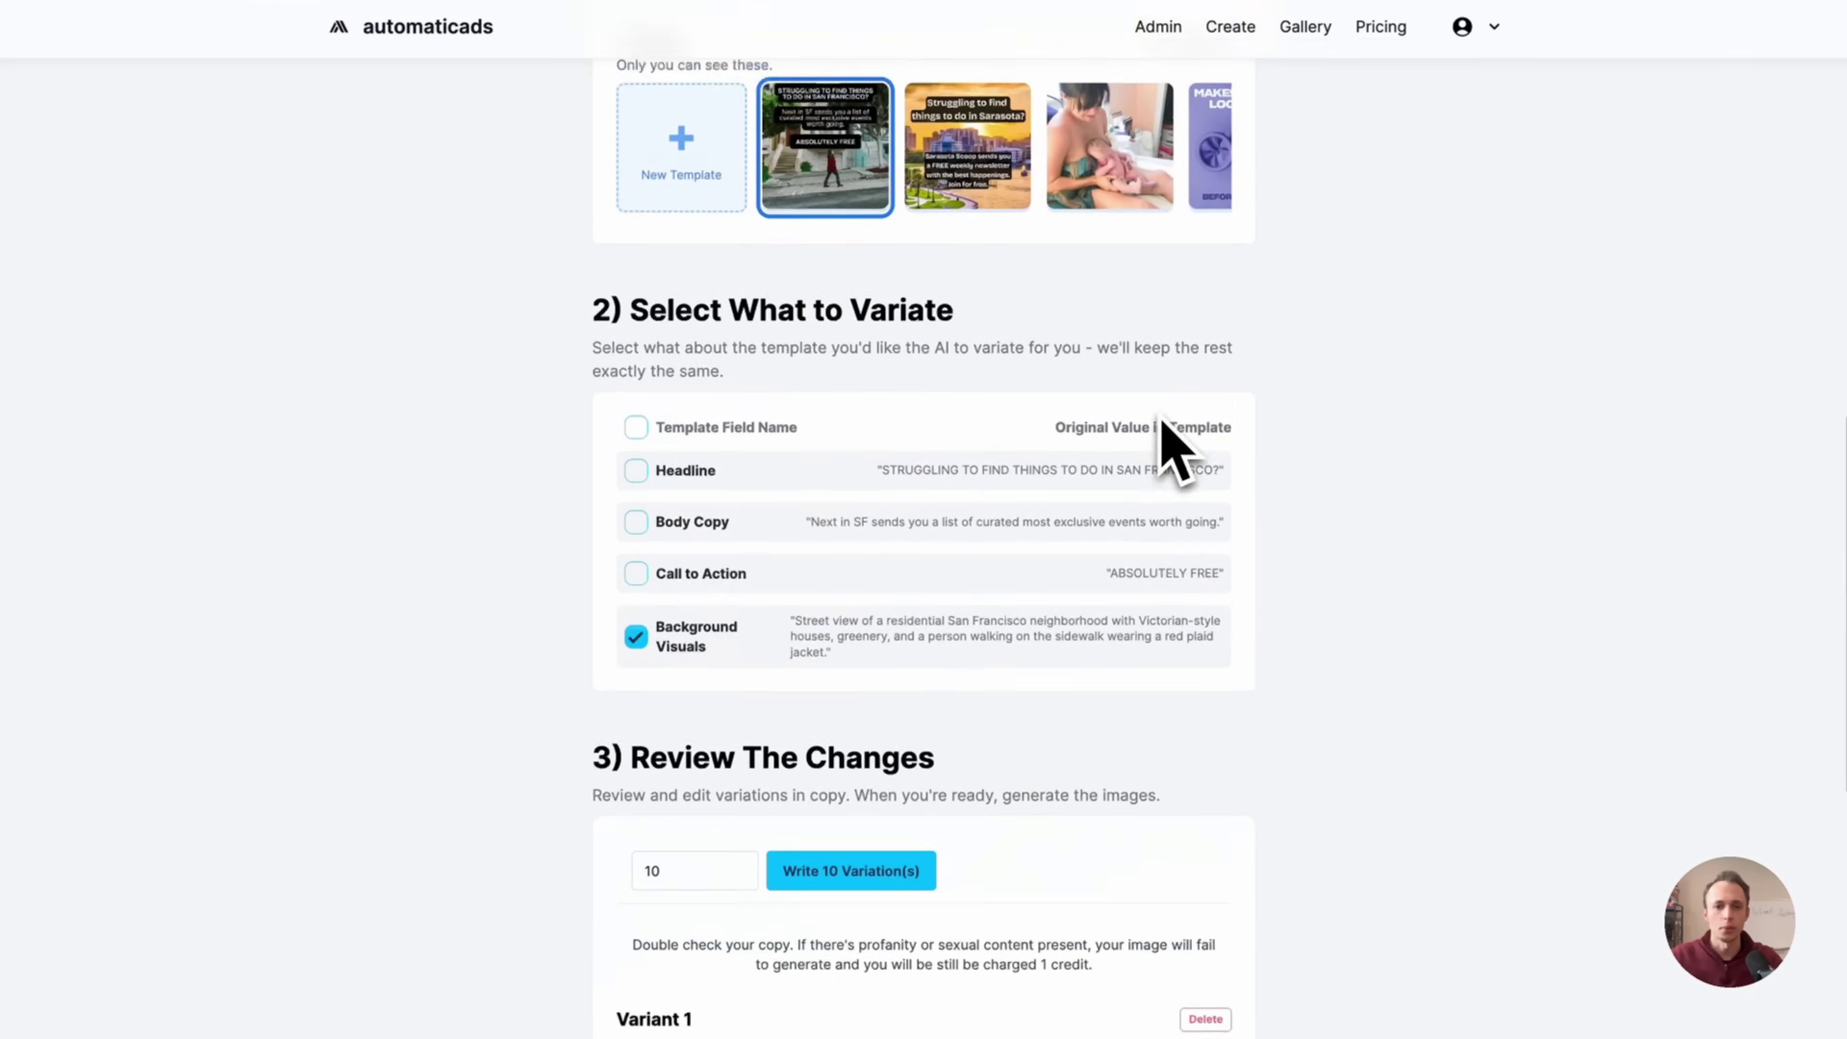
scroll(971, 451, down, 9)
scroll(886, 536, down, 1)
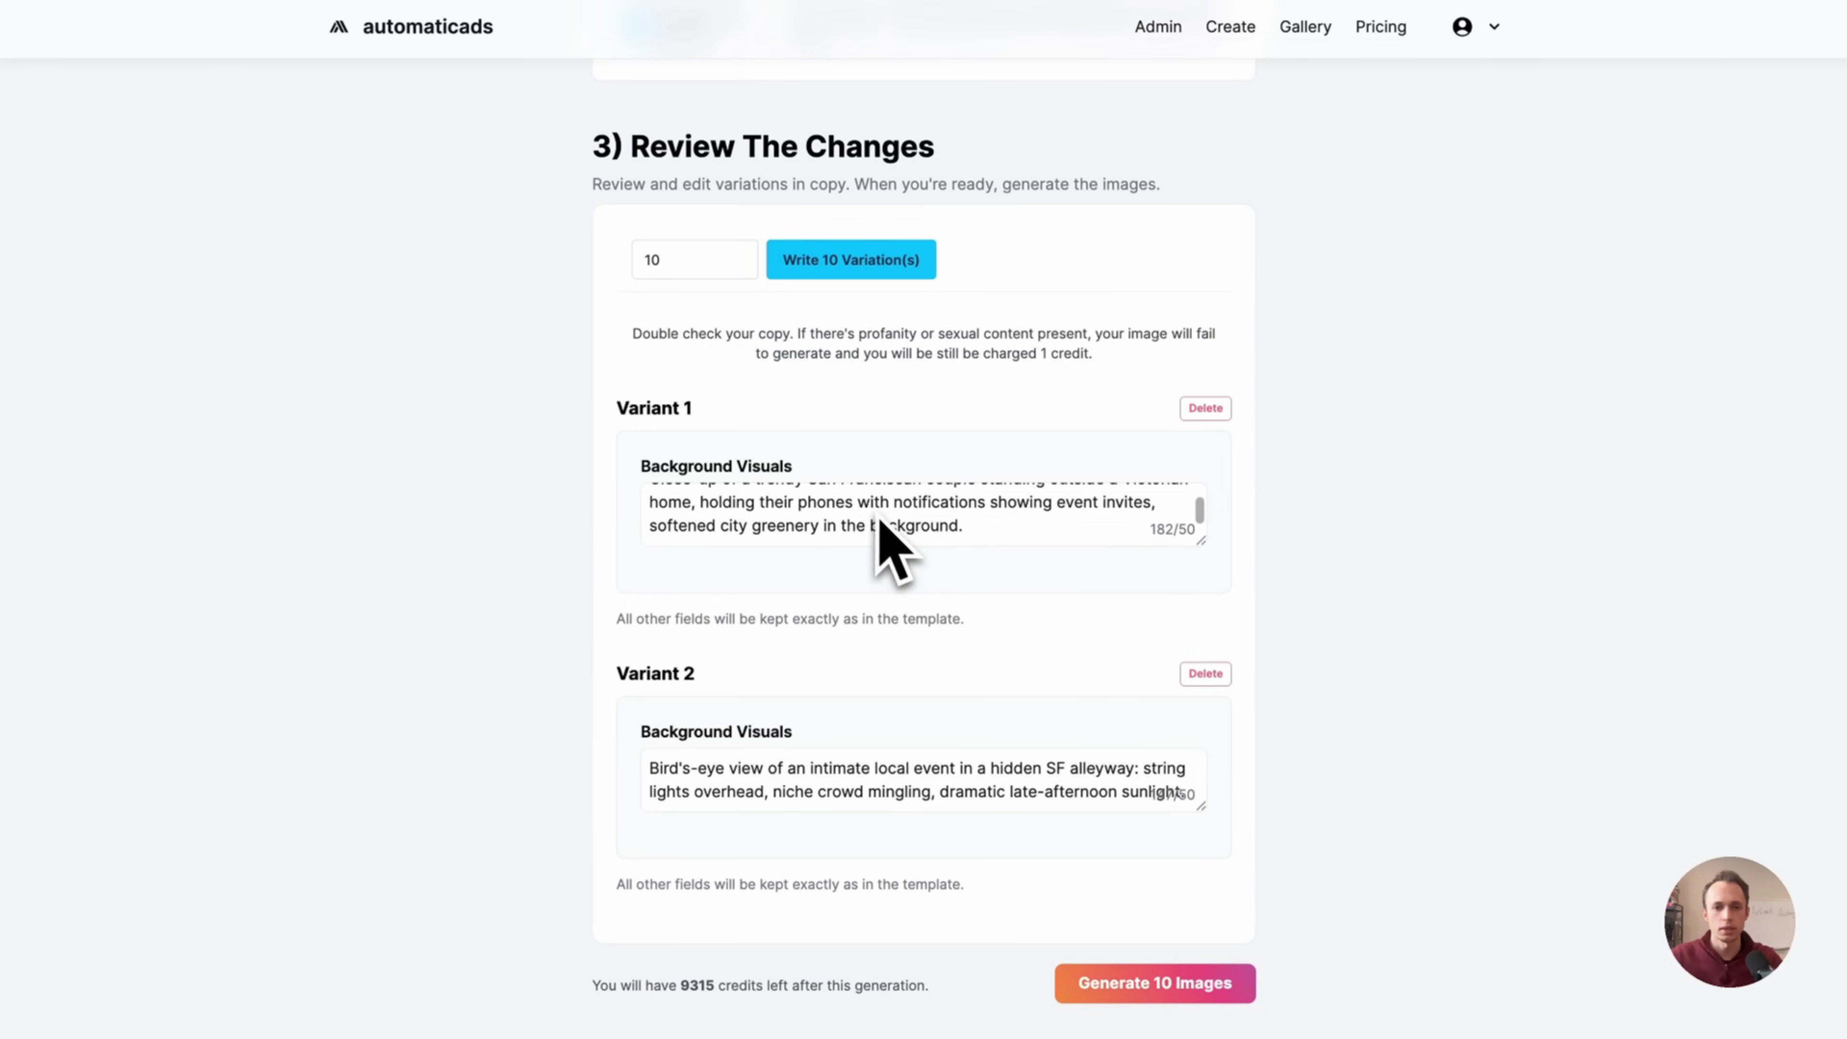
scroll(889, 530, up, 1)
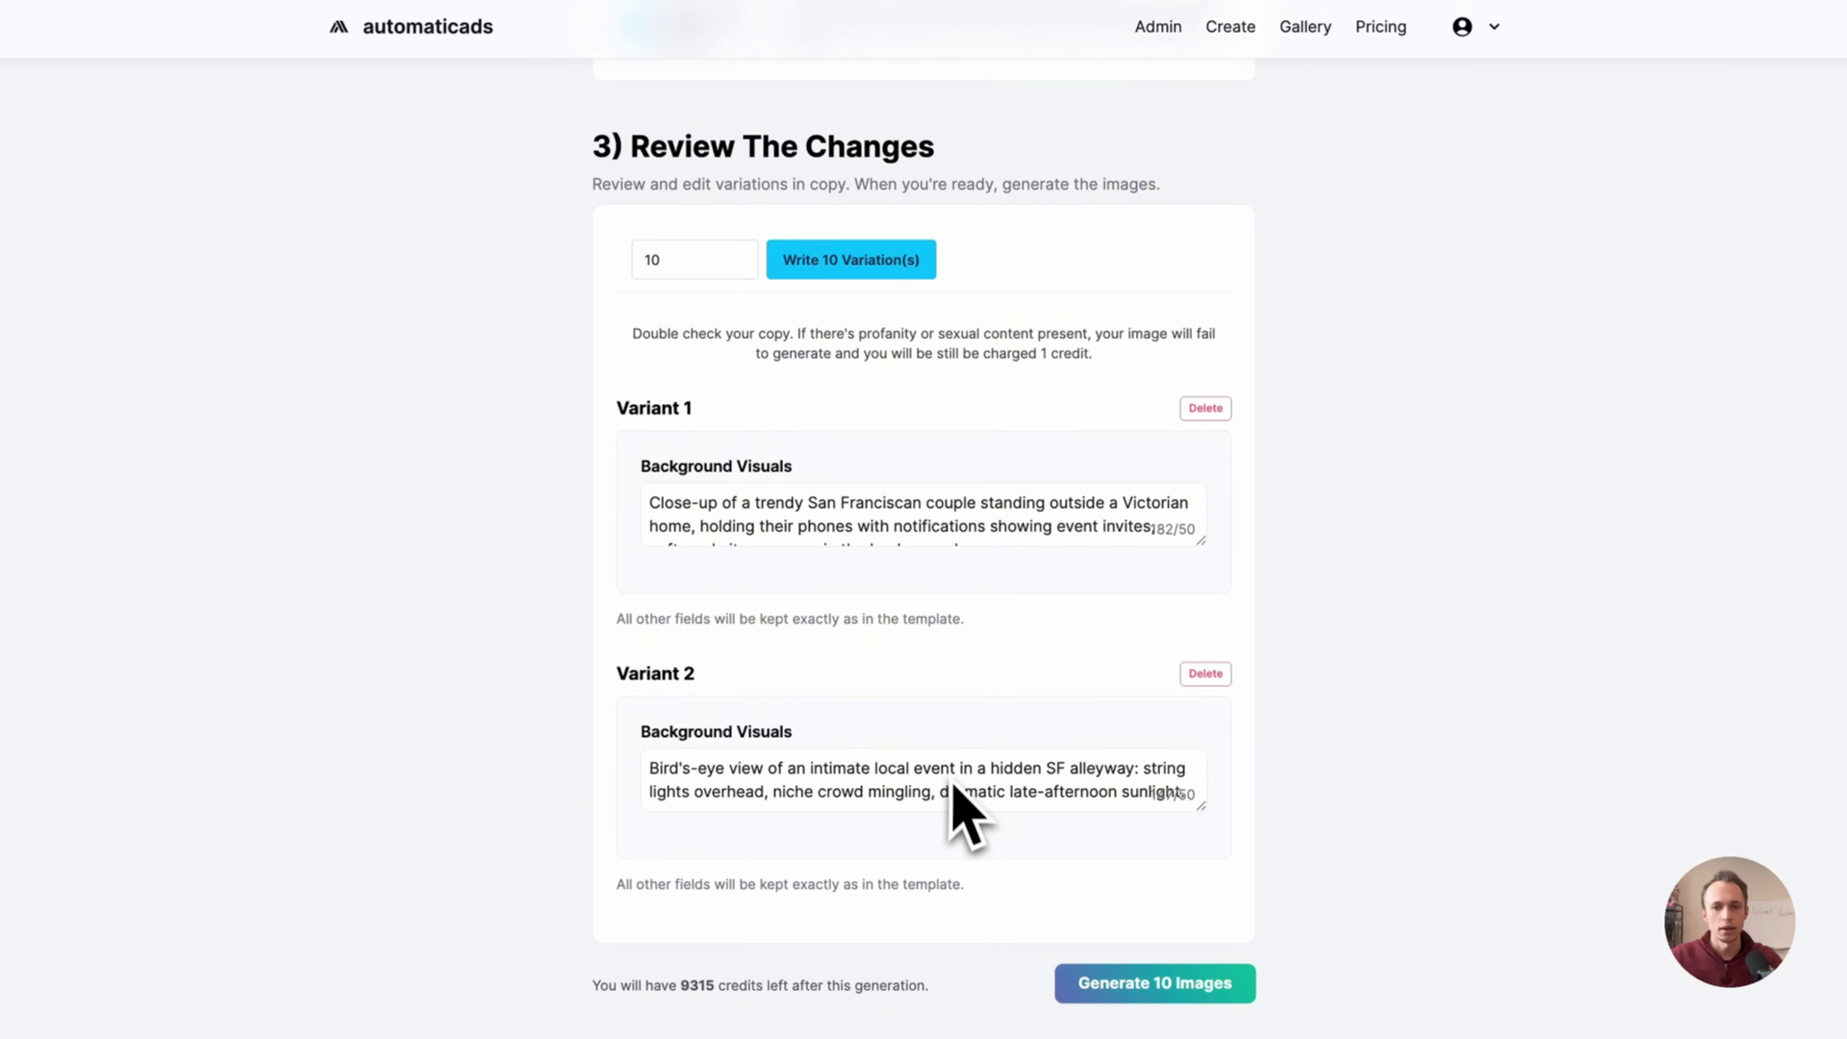
scroll(968, 808, down, 20)
scroll(955, 814, down, 1)
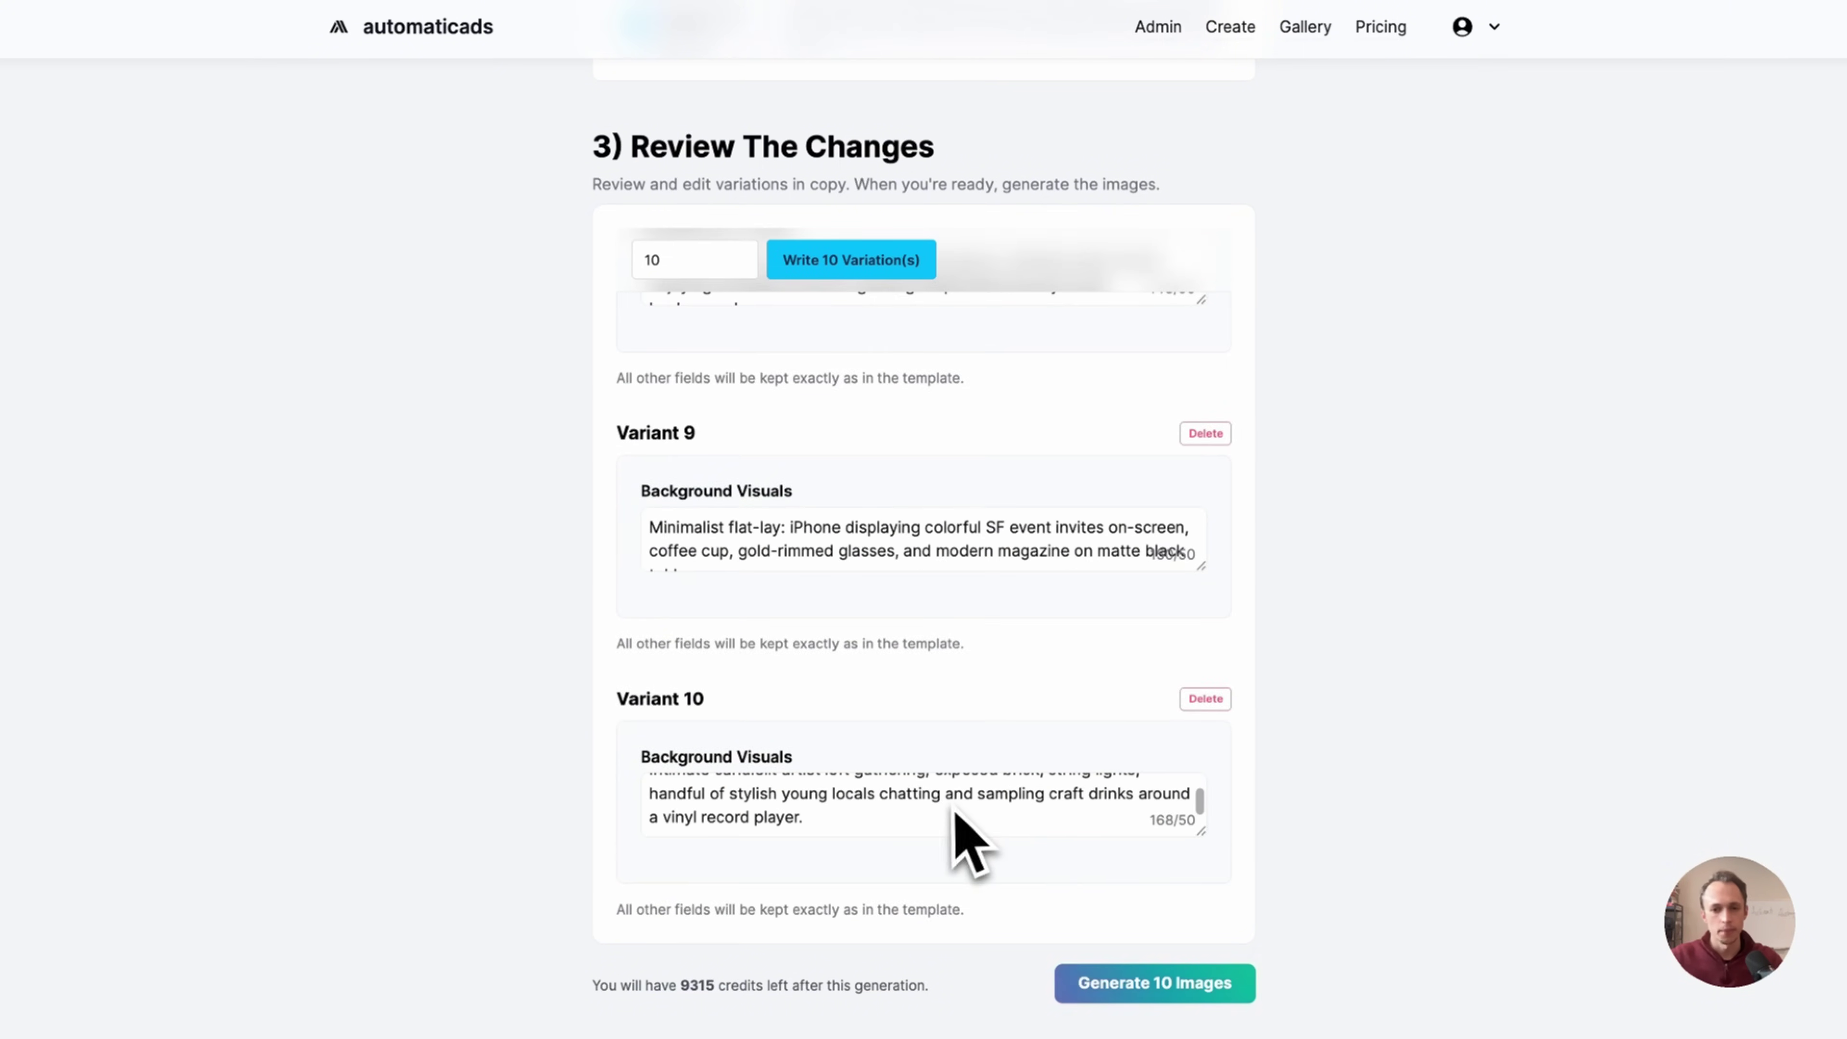
scroll(1123, 946, down, 2)
click(1174, 862)
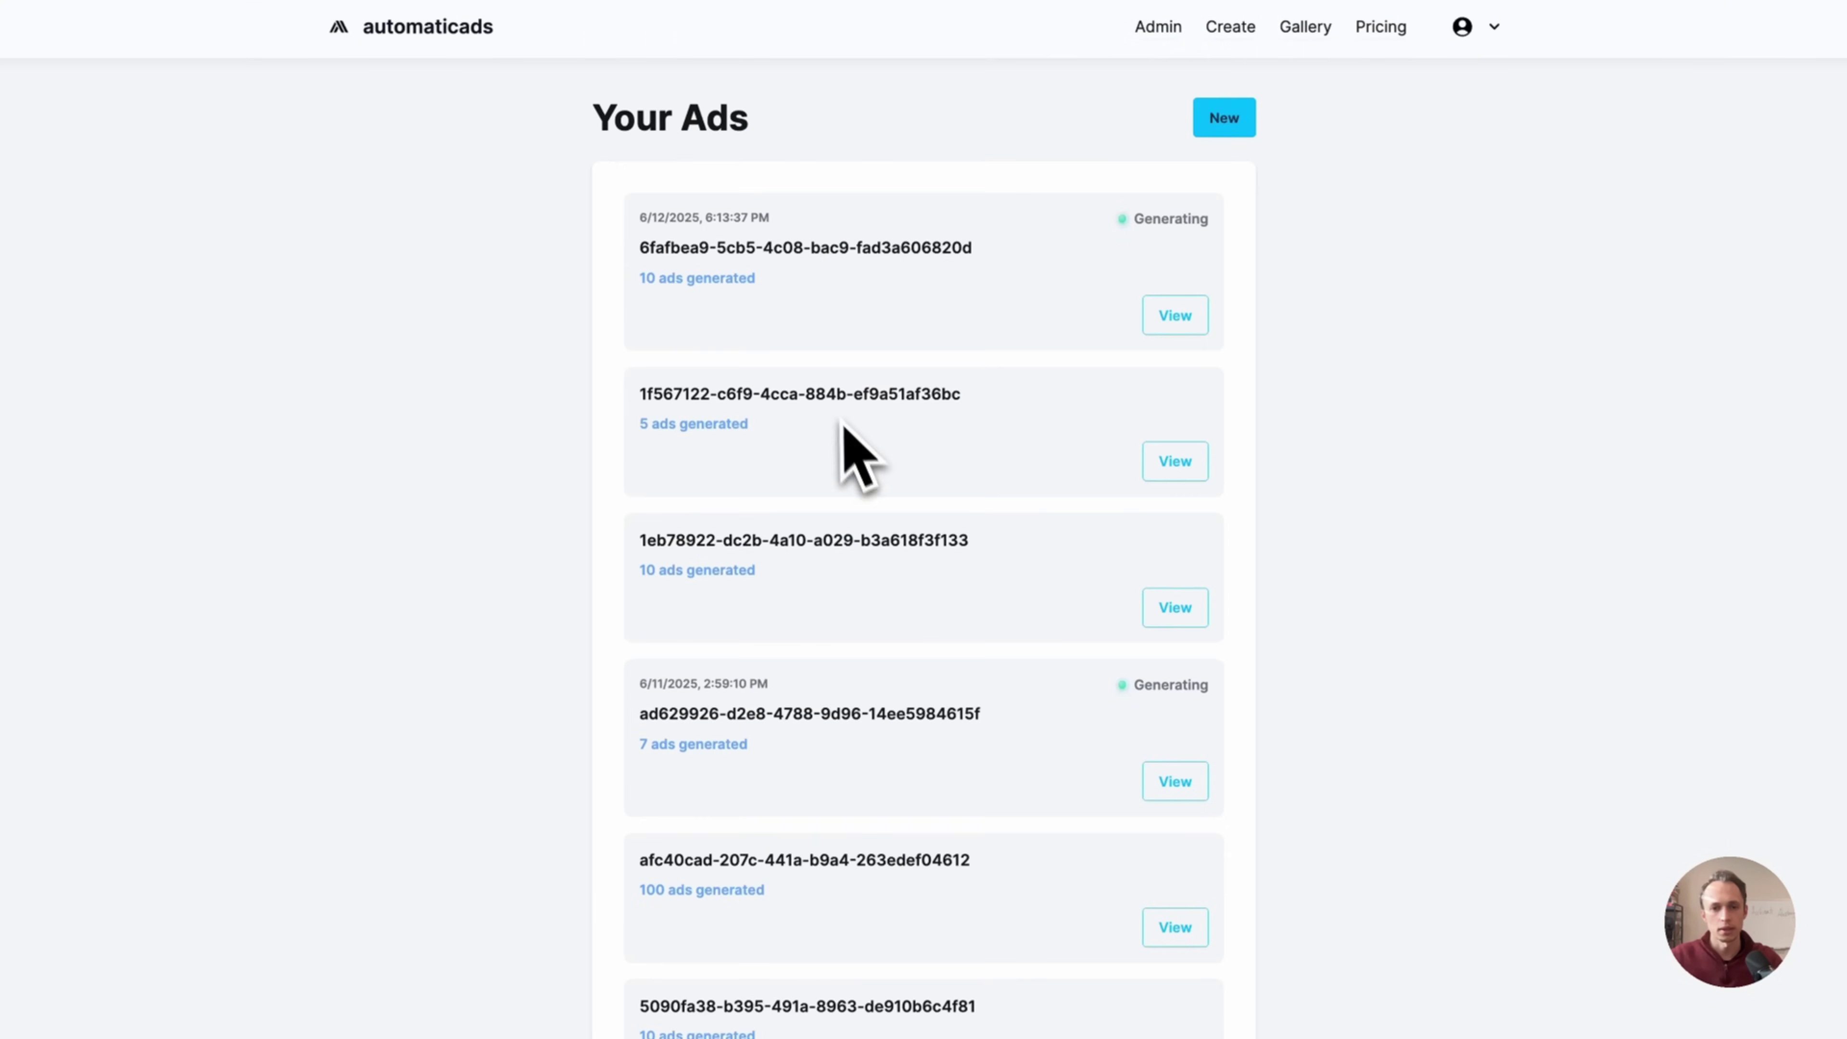
- Download all variants of the newly generated ad set and open the extracted variants 23 folder
click(769, 893)
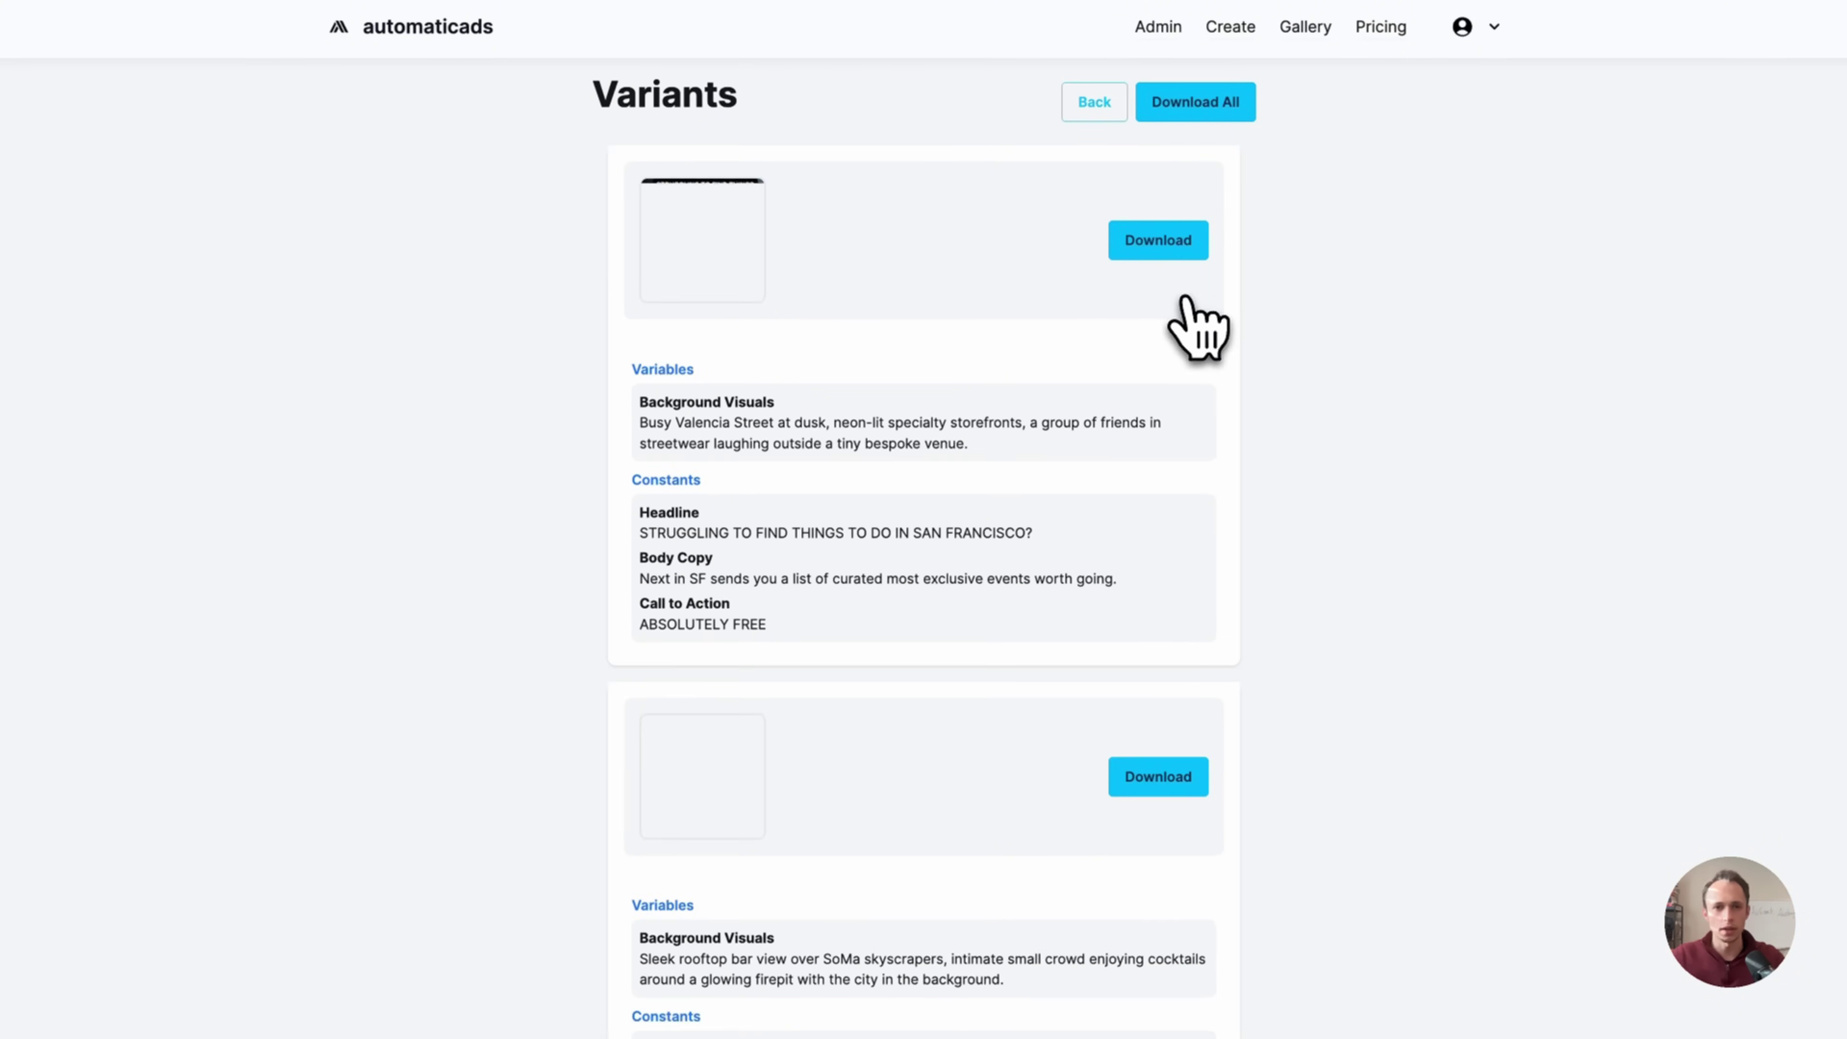
click(1194, 116)
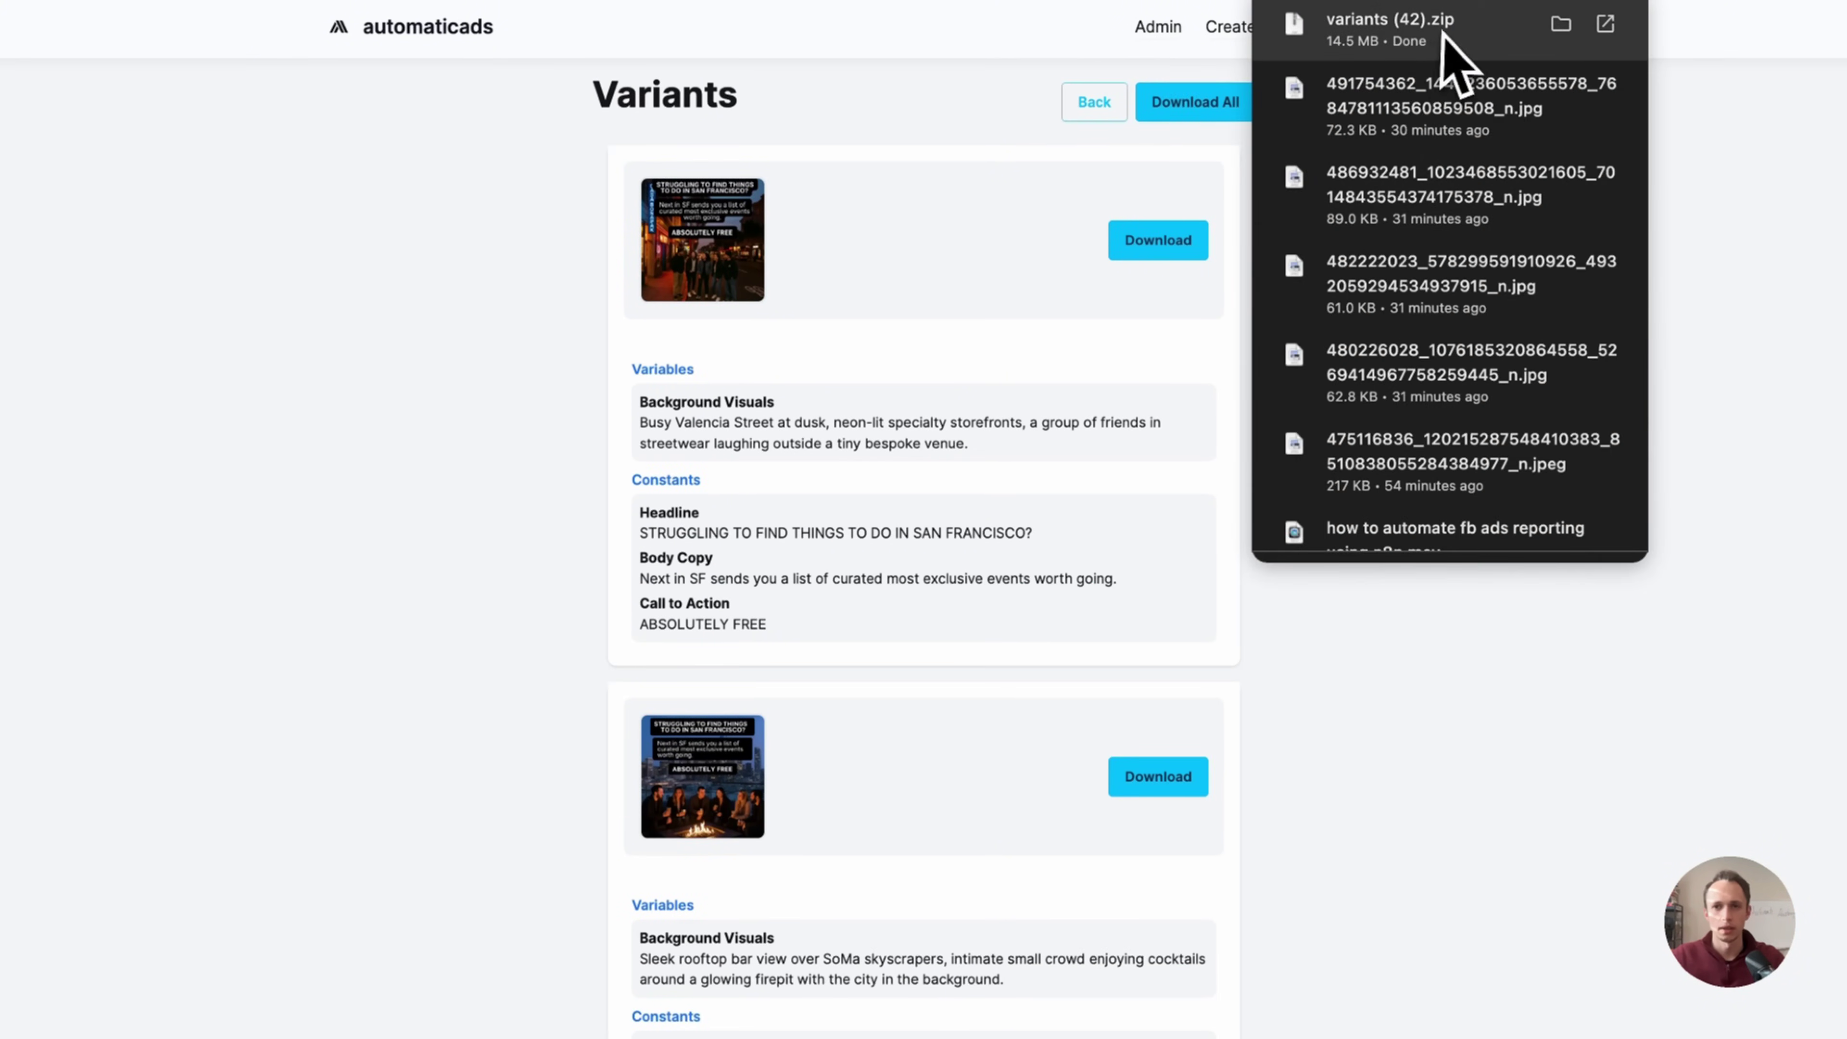
key(alt+super+l)
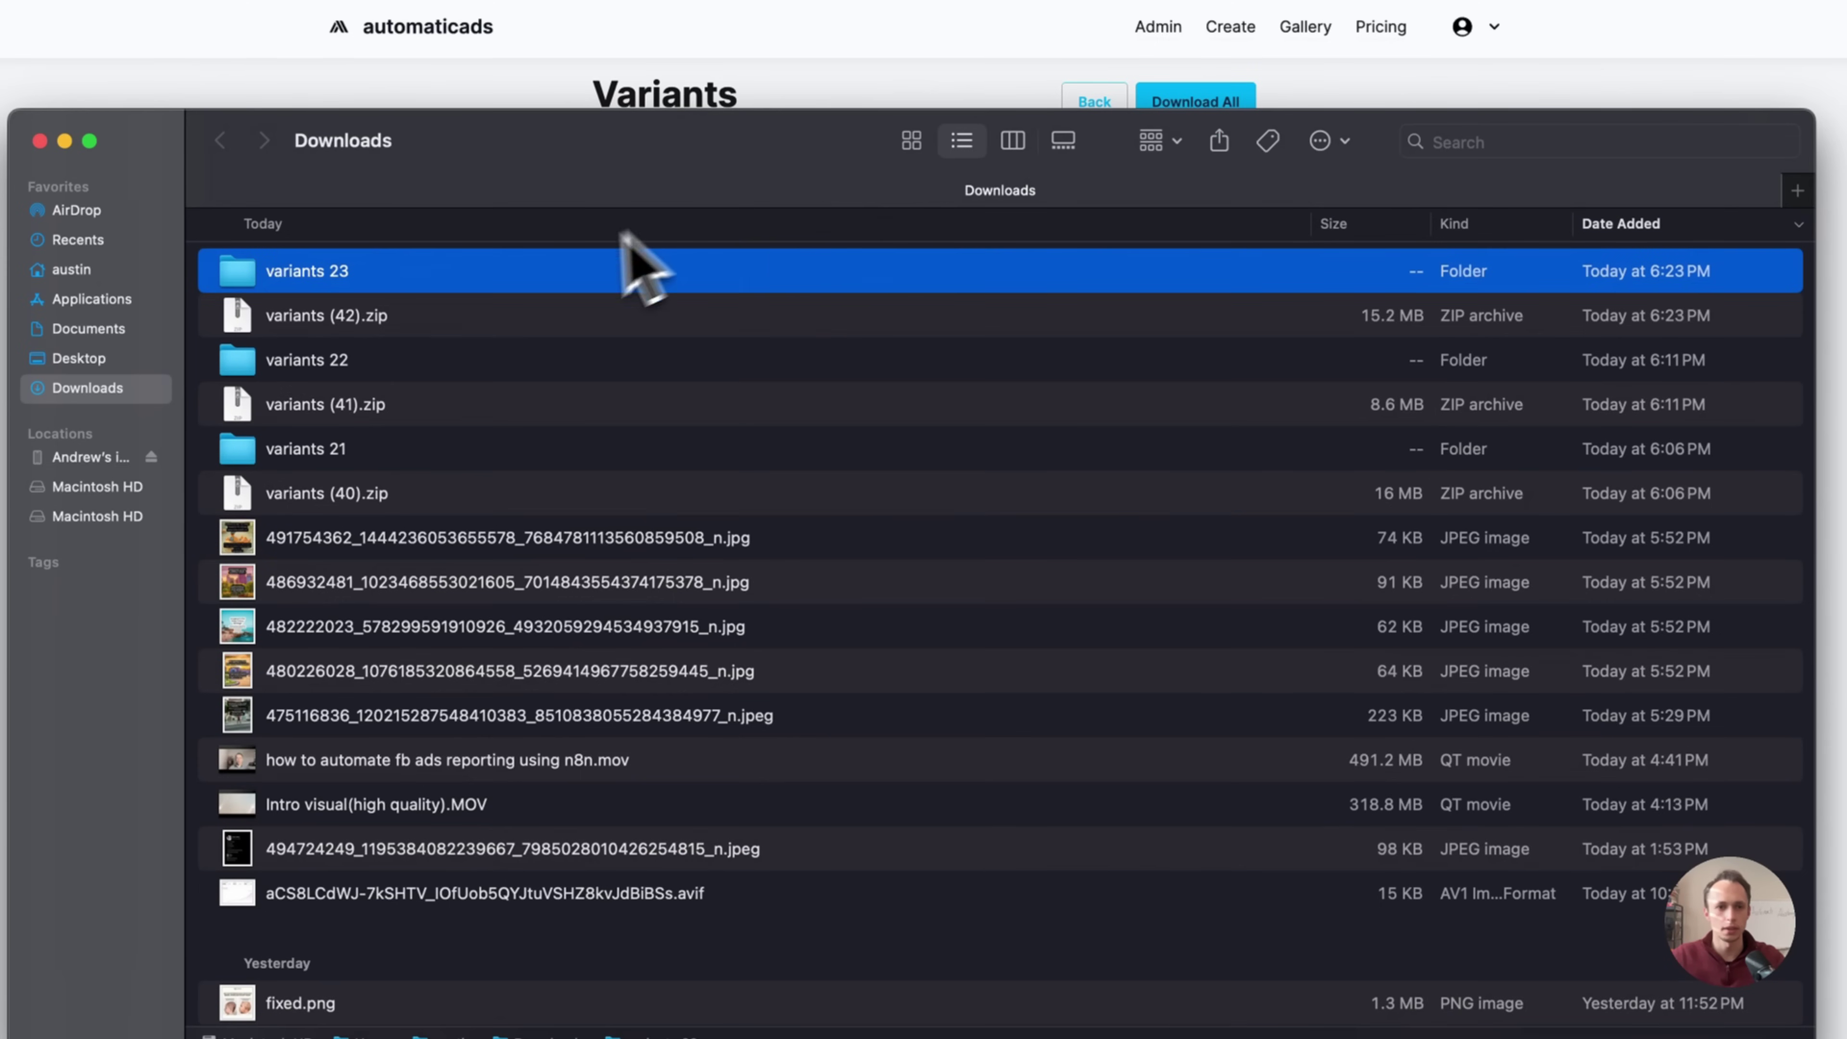
double_click(342, 271)
- Preview the generated ad images in the folder one by one, comparing their backgrounds and the rendering of the ad text
click(397, 261)
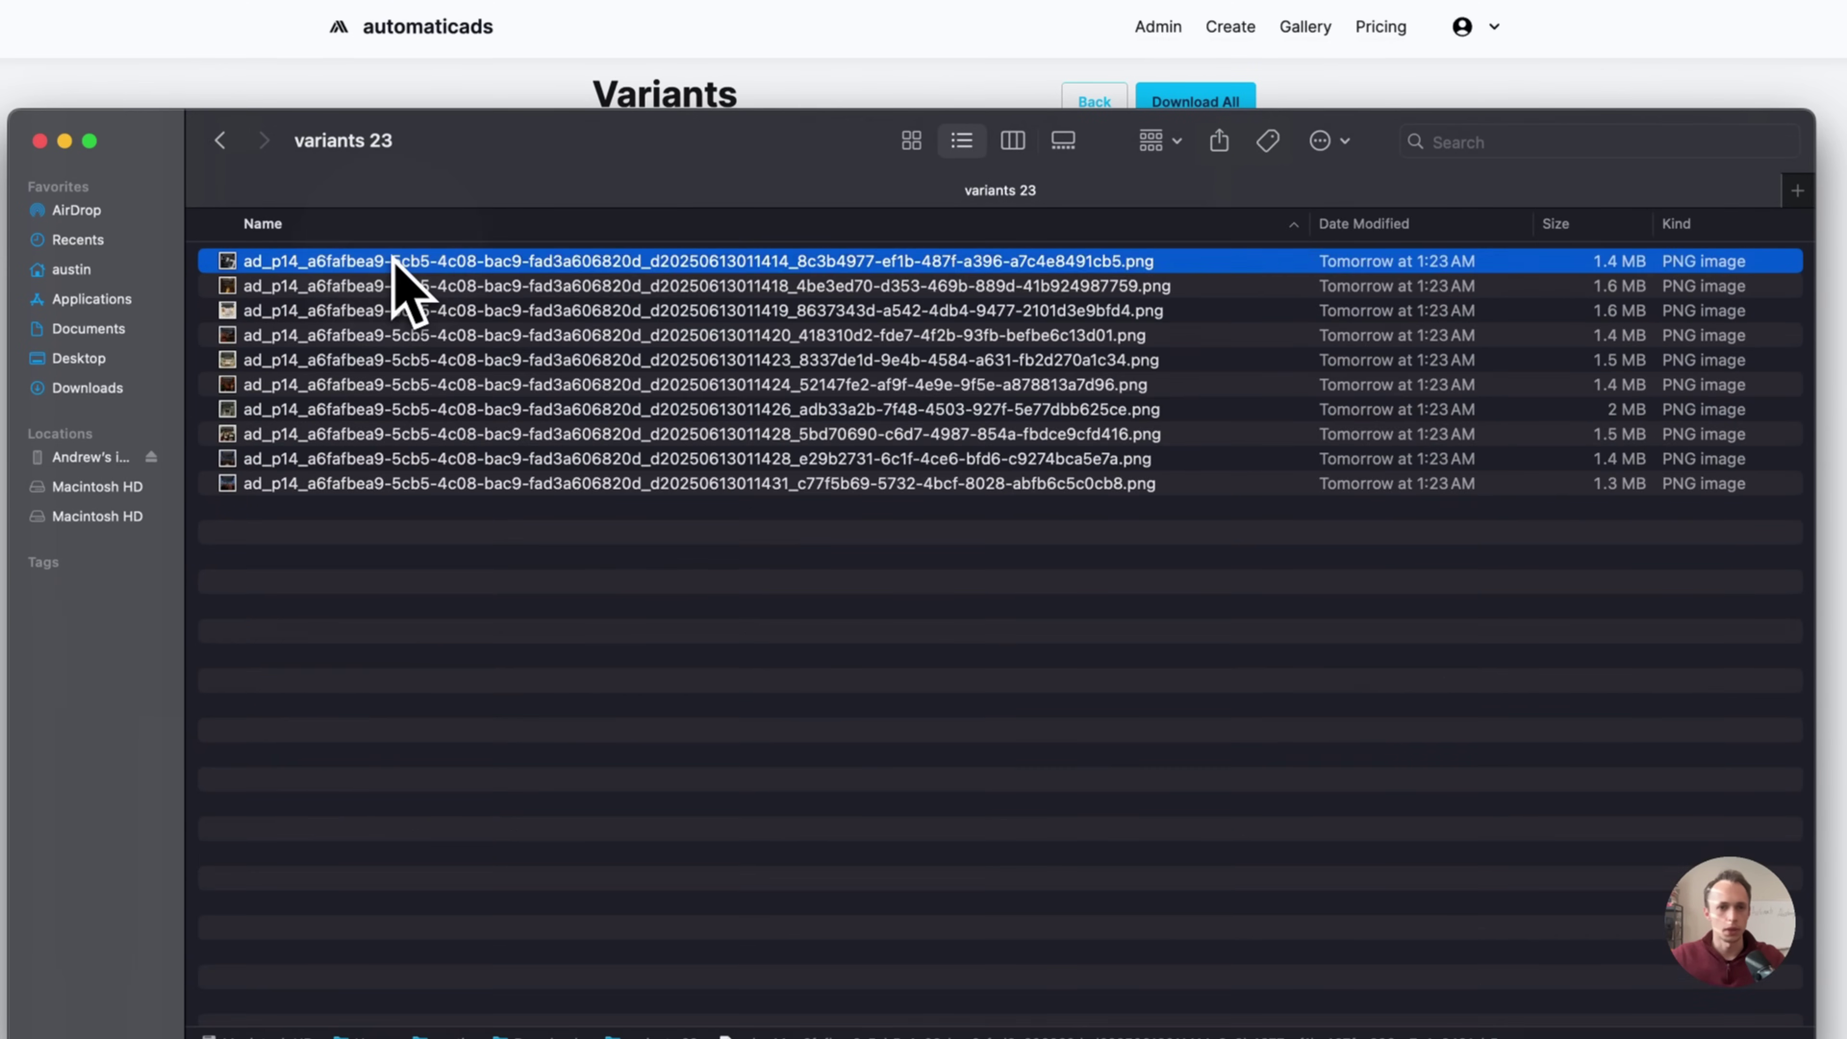
key(space)
key(Down)
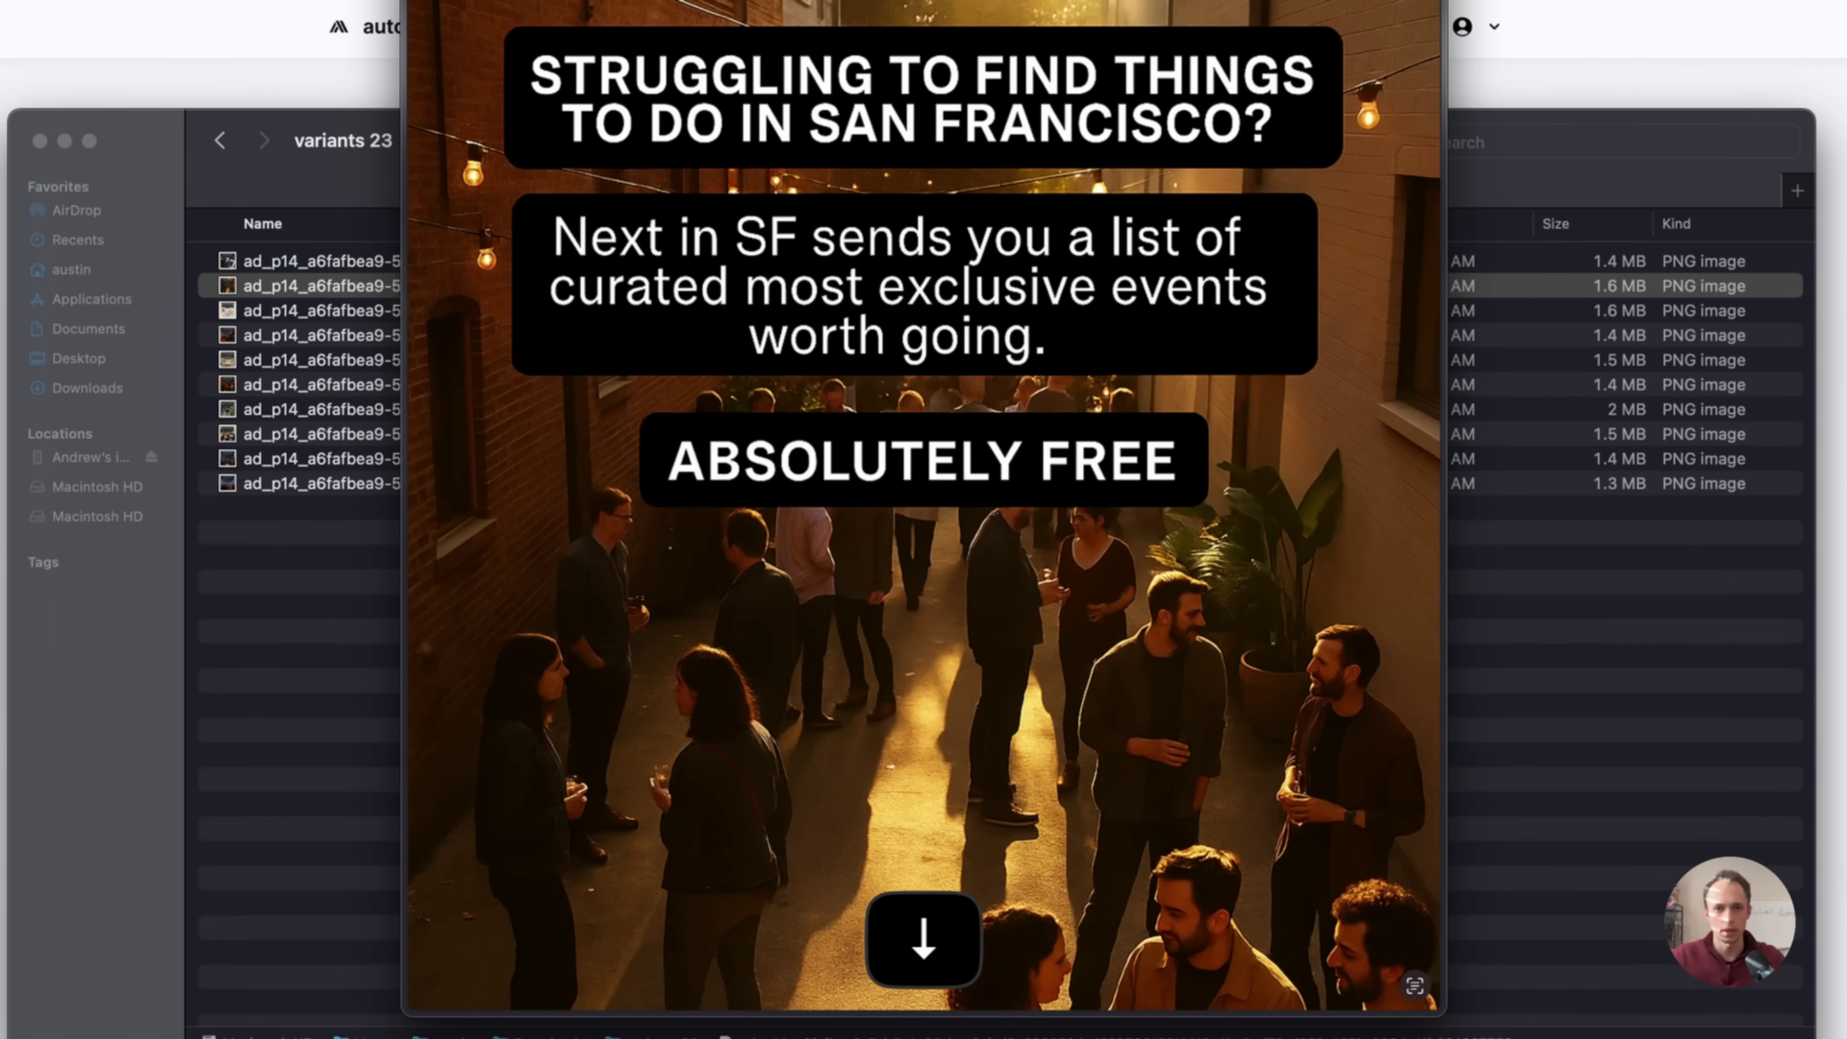
key(Down)
key(Down)
key(Down)
key(Down)
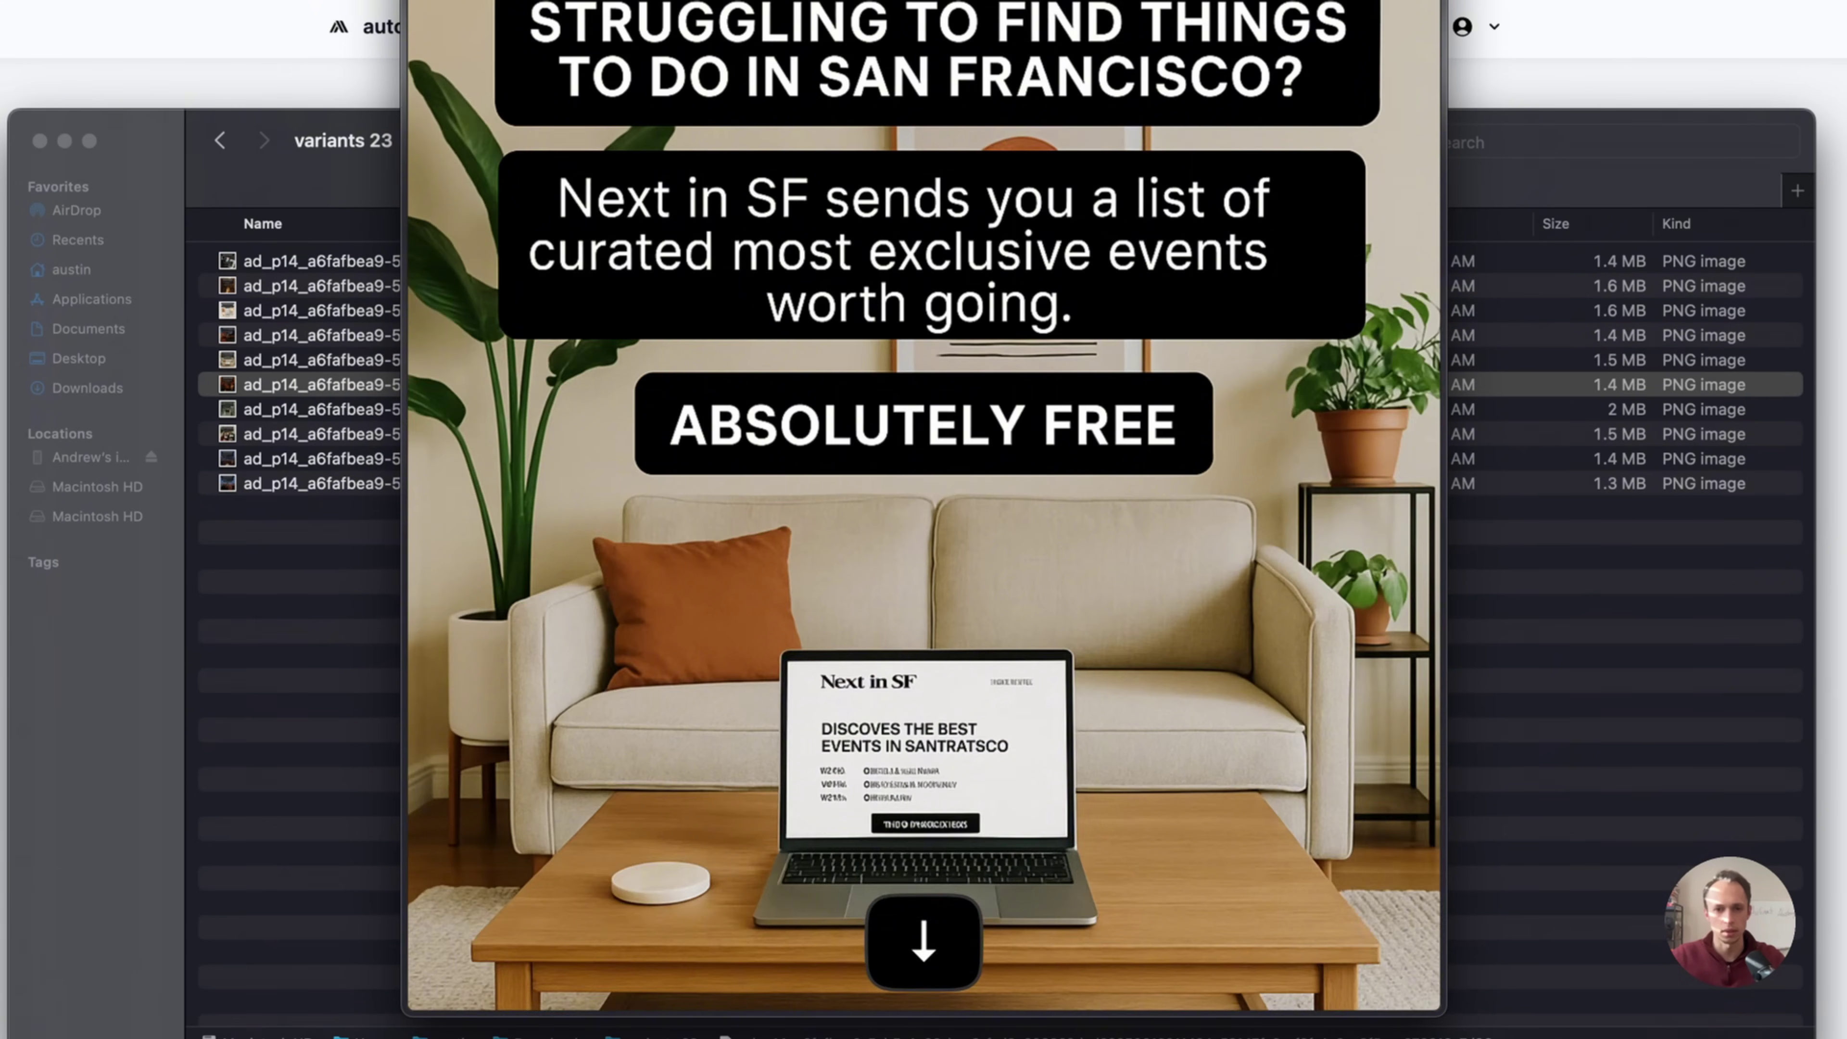
key(Down)
key(Down)
key(Down)
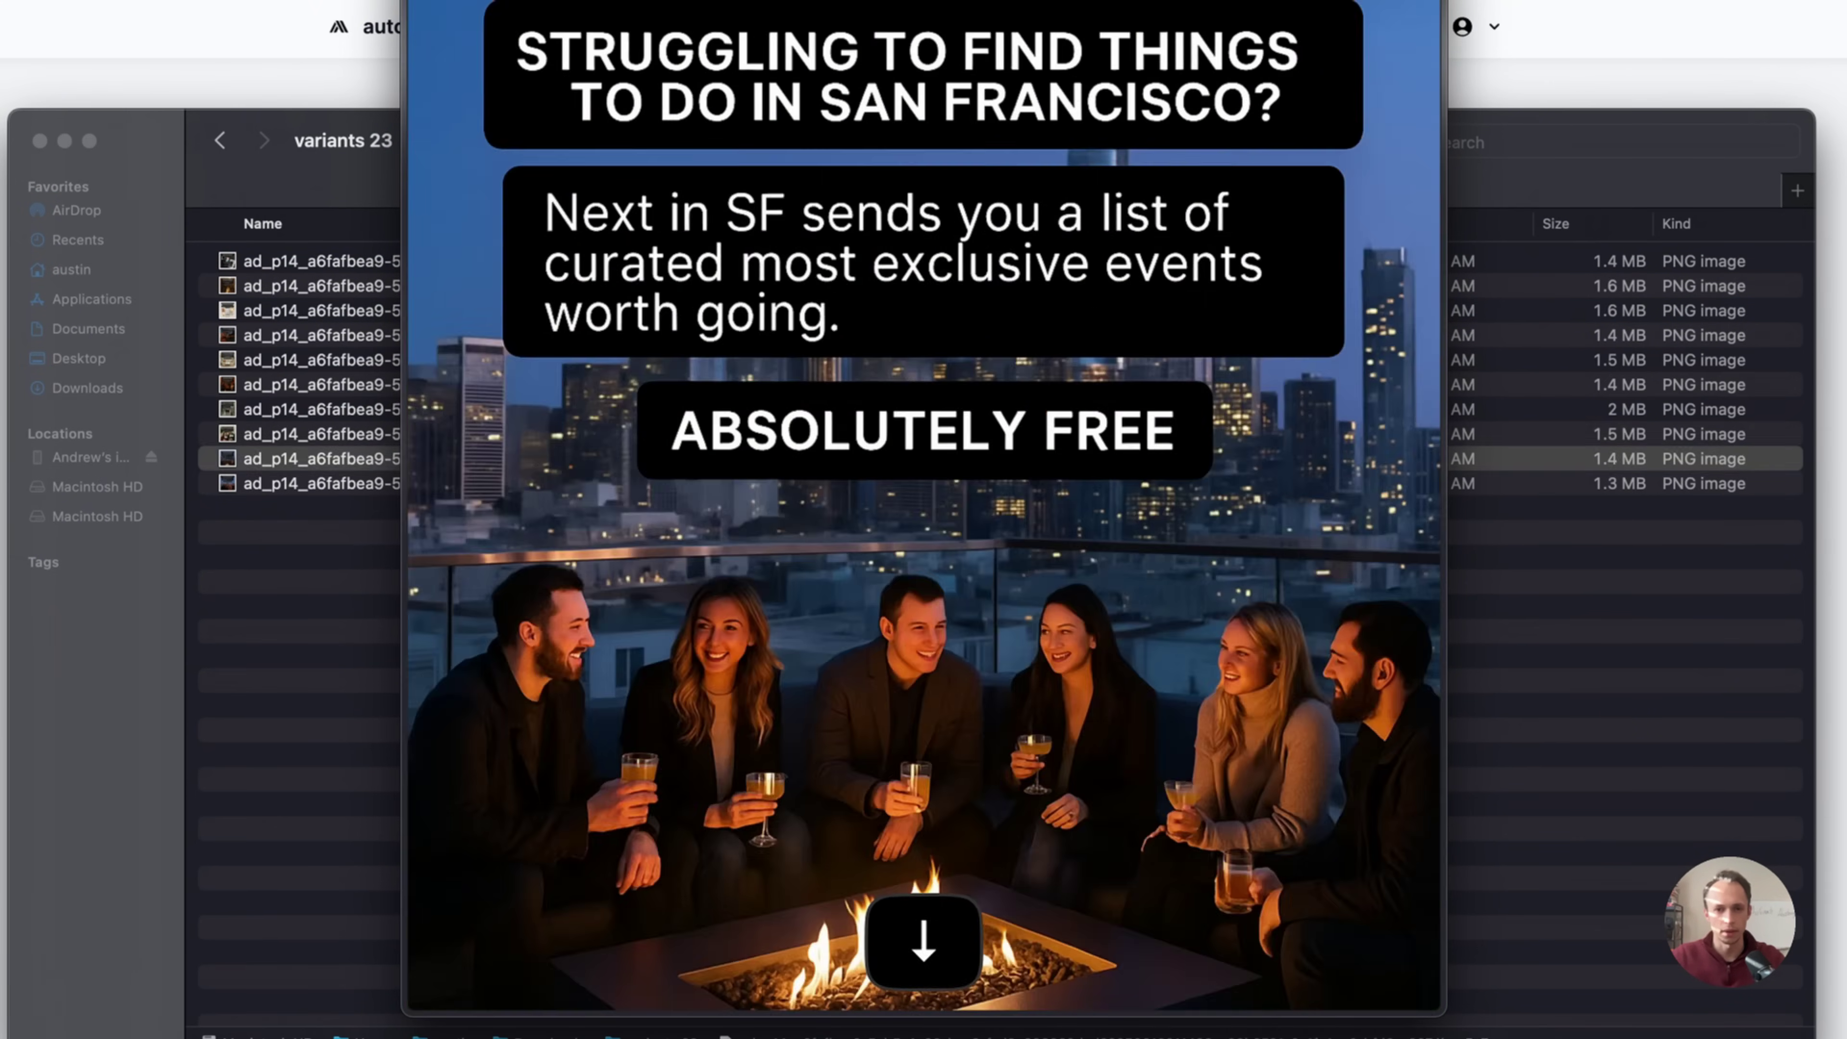
key(Down)
key(Up)
key(Up)
key(Up)
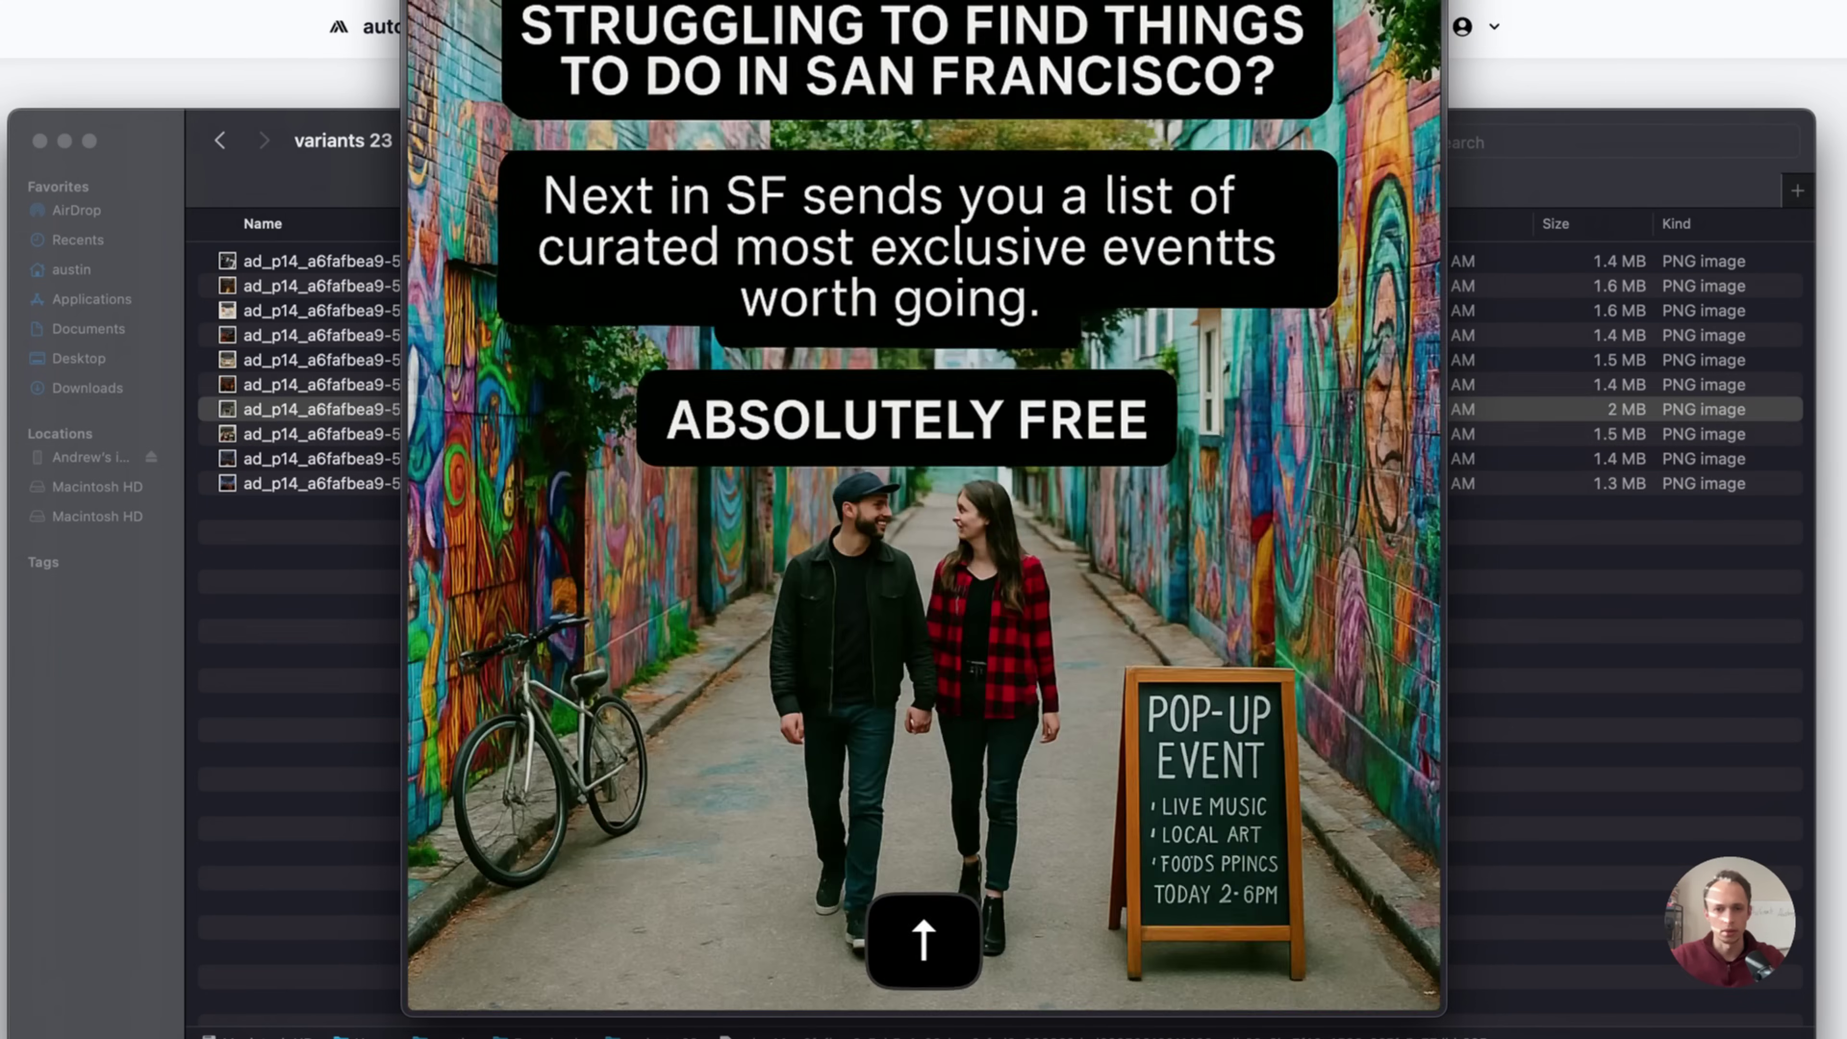
key(Up)
key(Up)
key(Up)
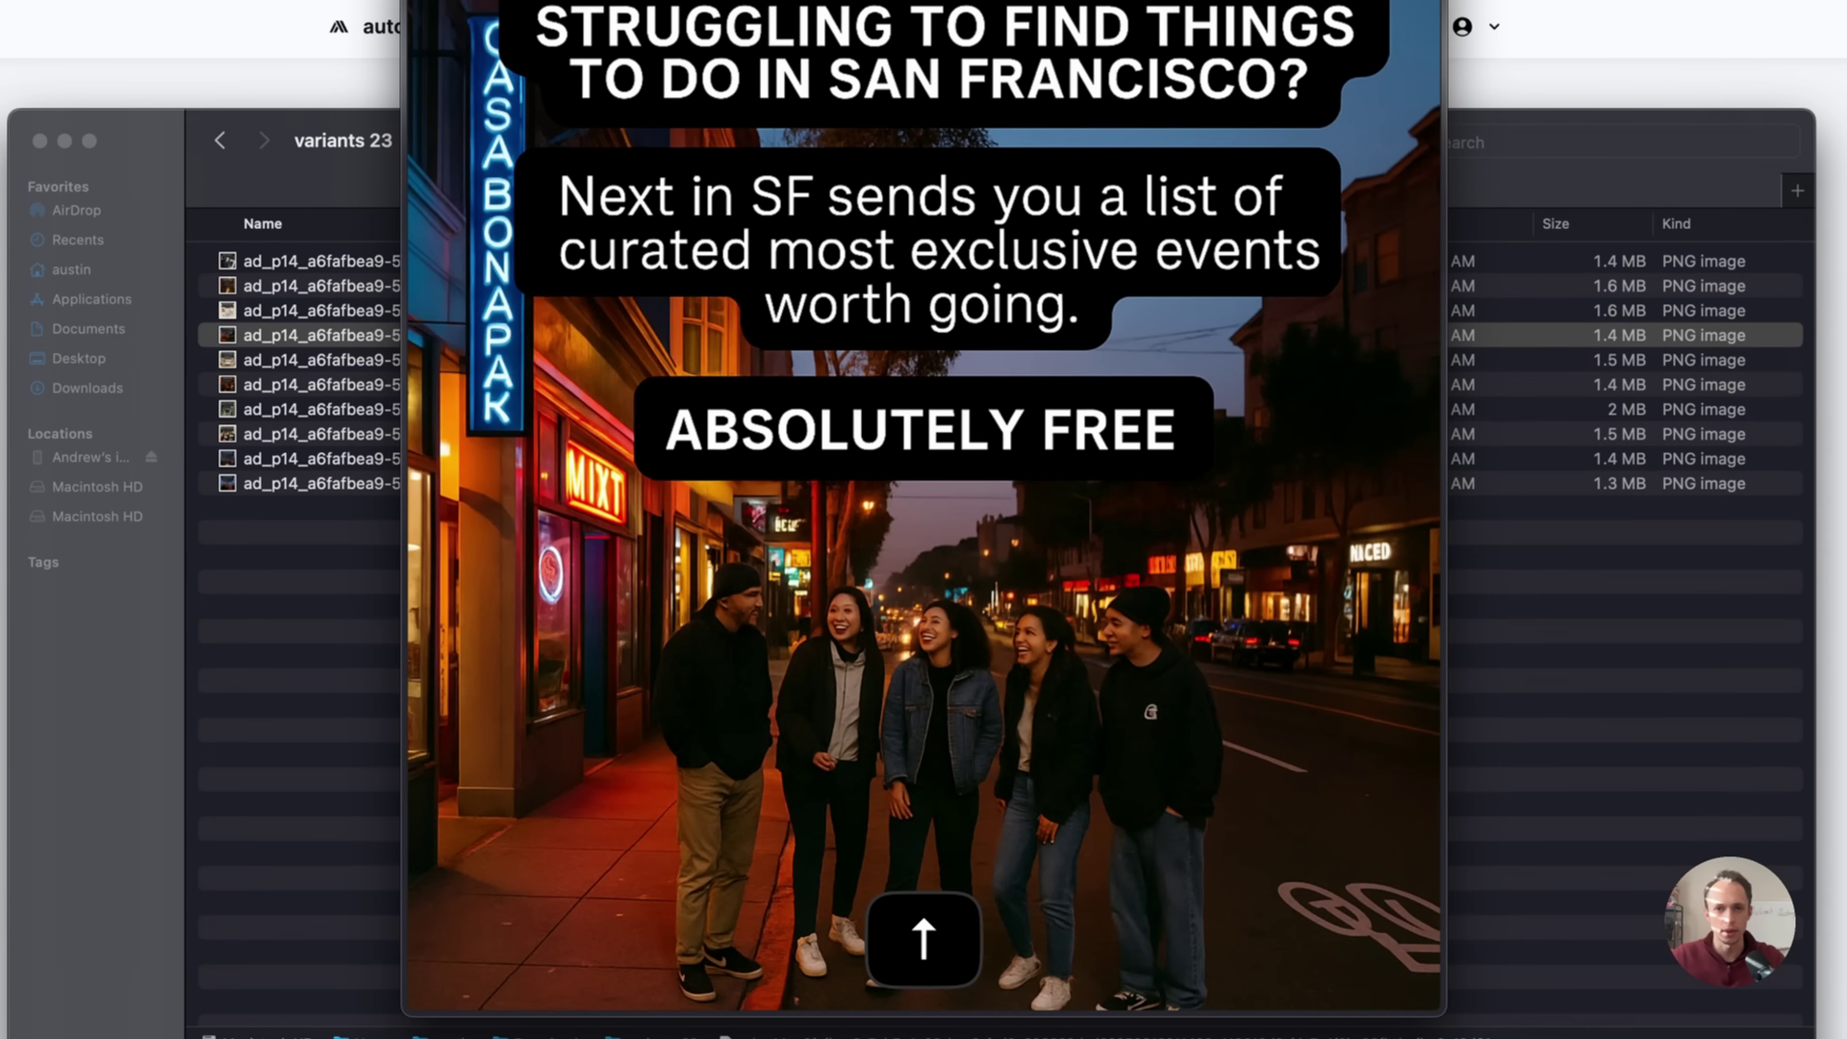
key(Up)
key(Up)
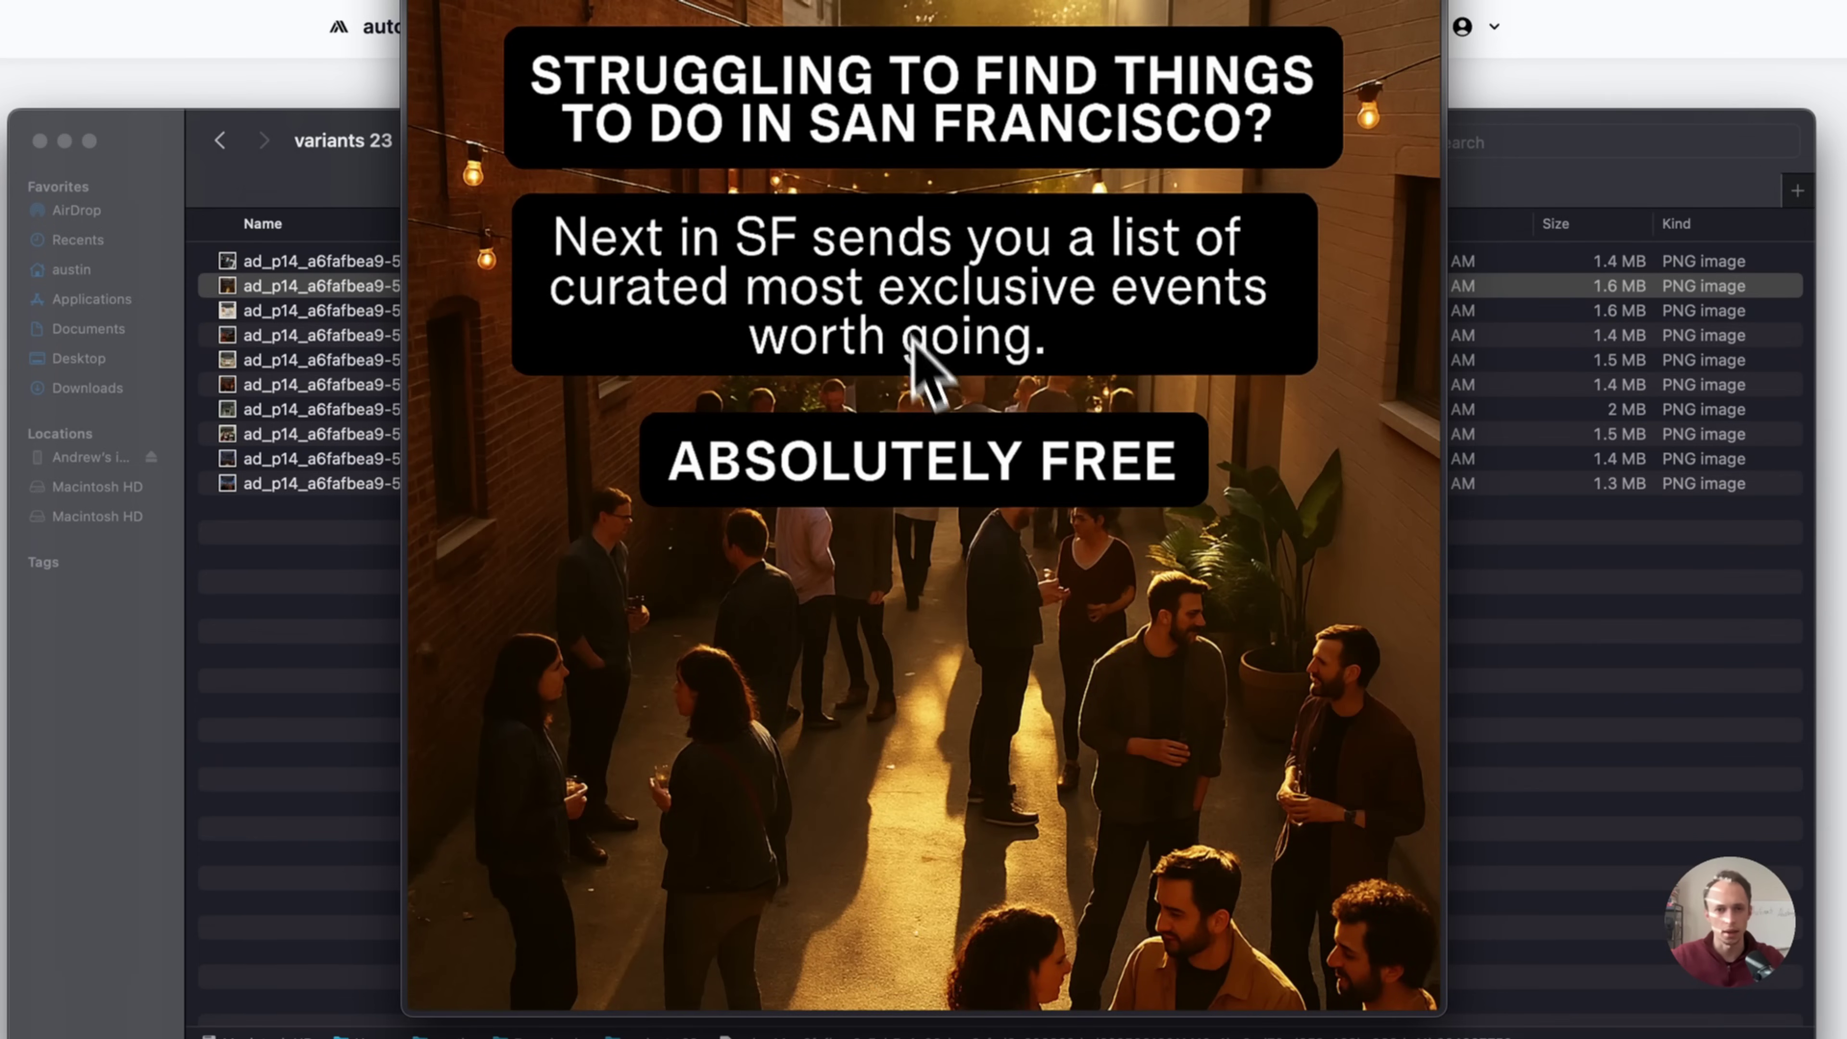
- Start a new ad set for Next in SF and San Francisco locals using the dark brown text-only Automatic Ads template
key(space)
click(1411, 80)
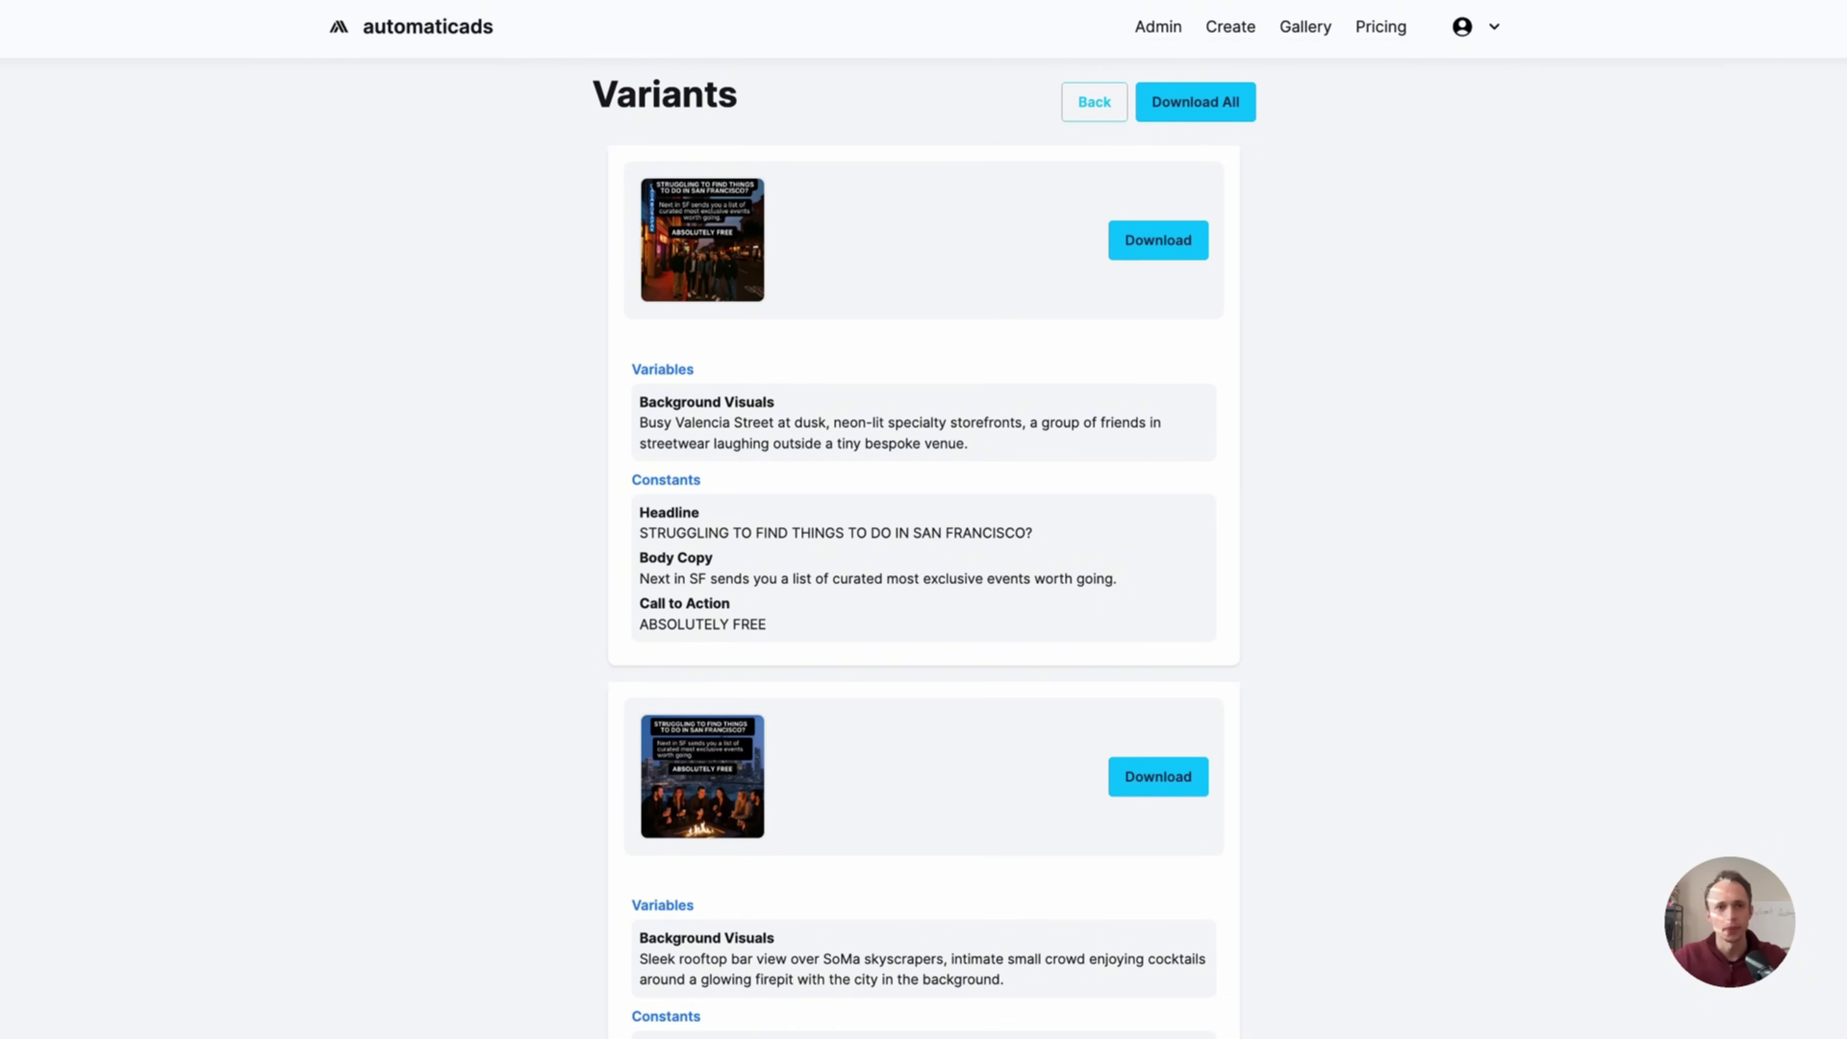
click(1091, 104)
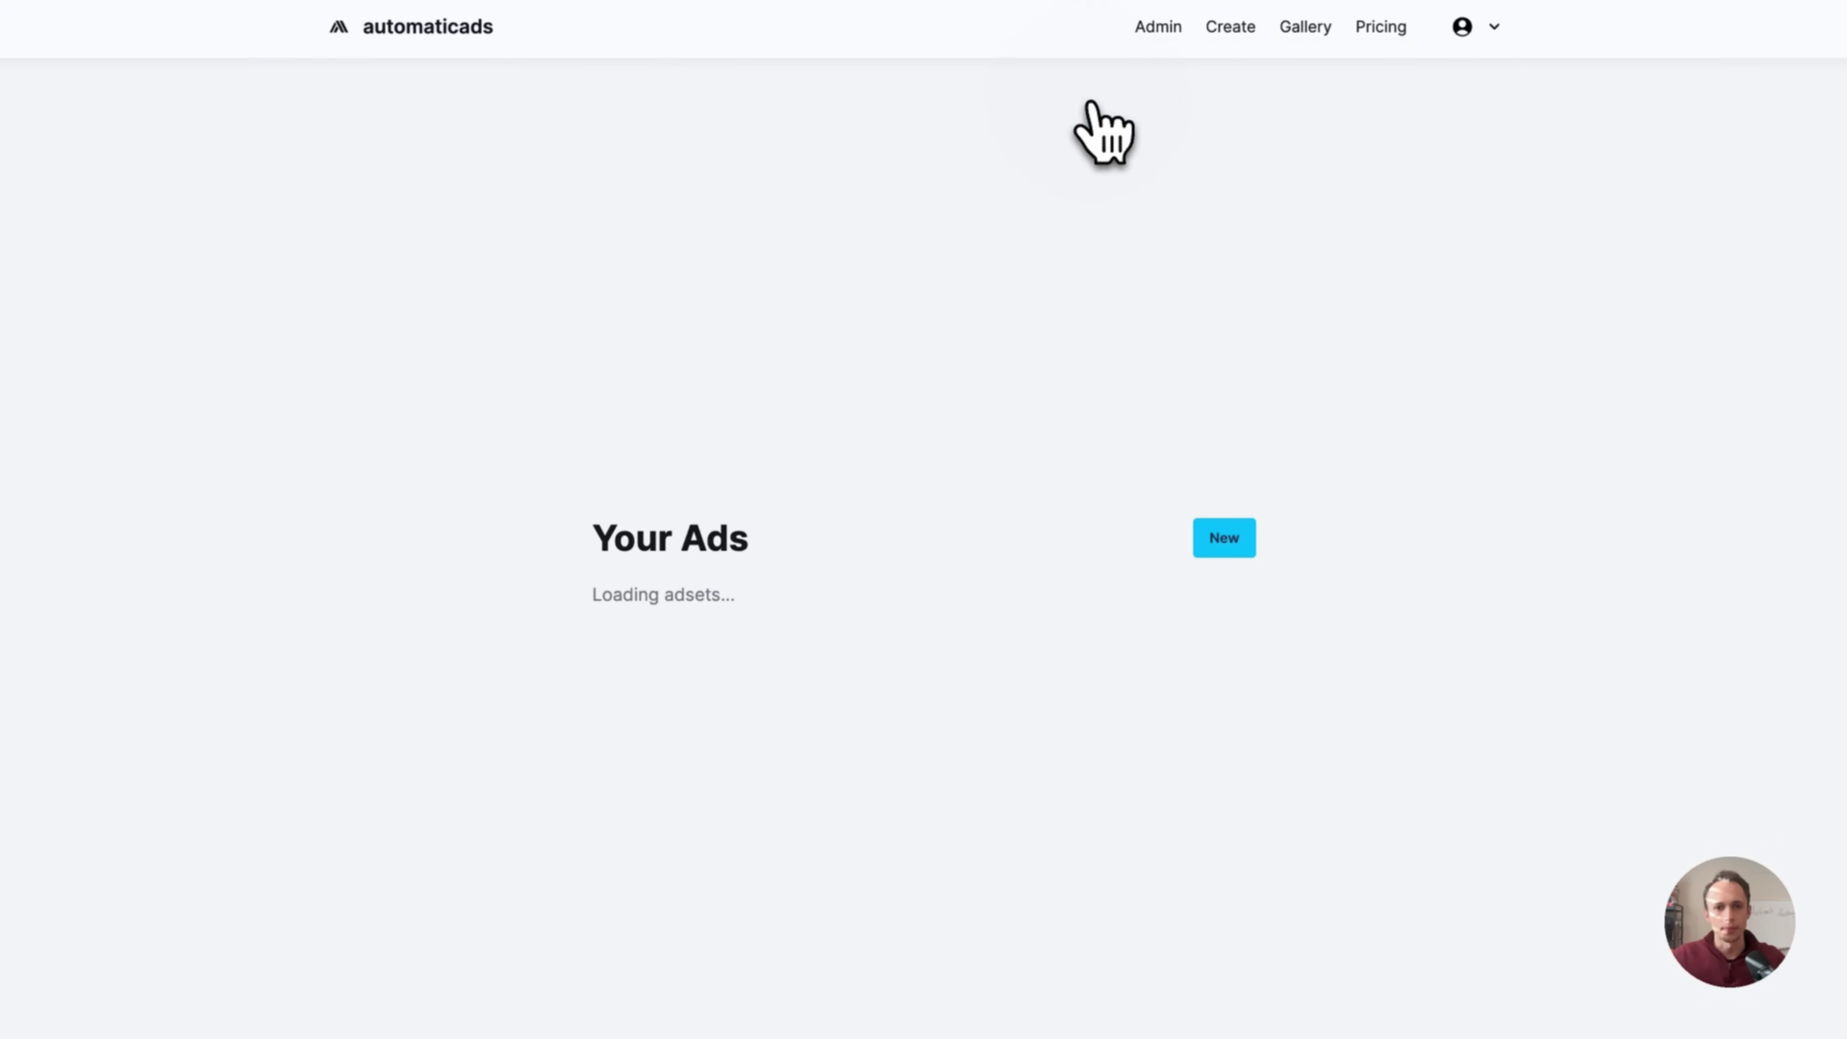
click(1224, 121)
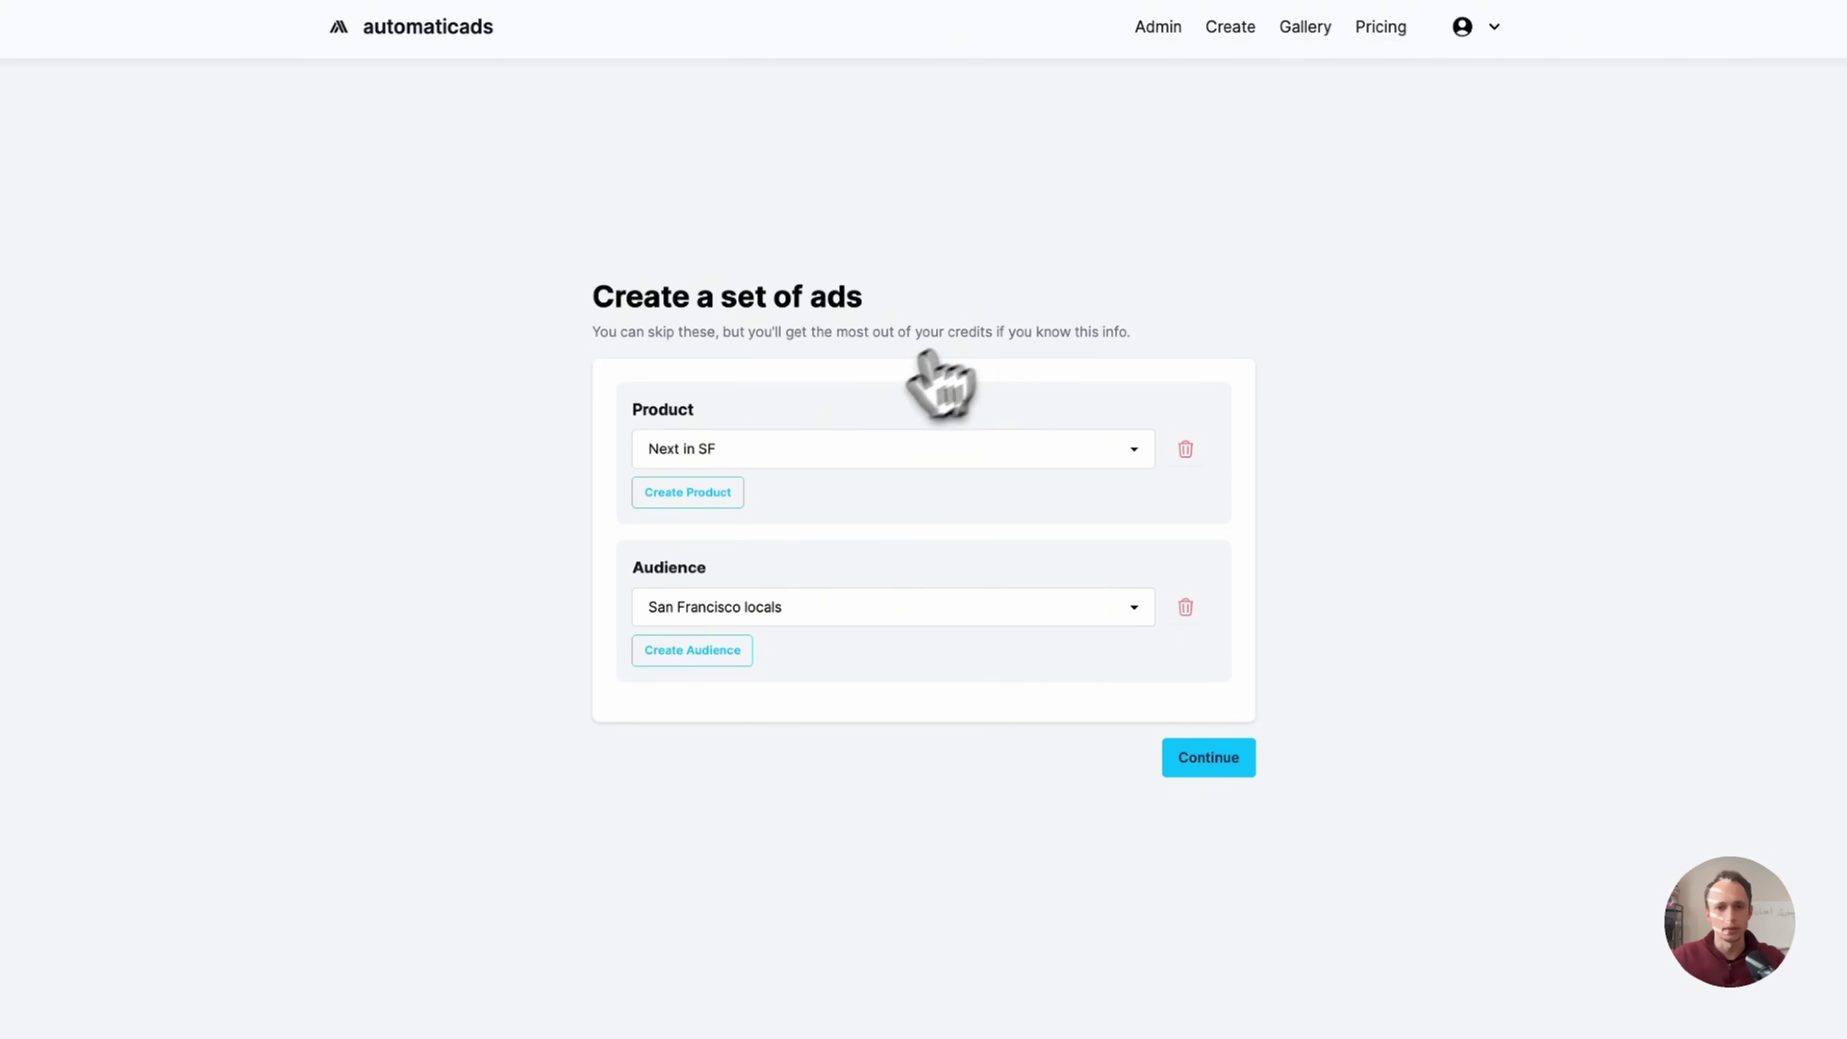
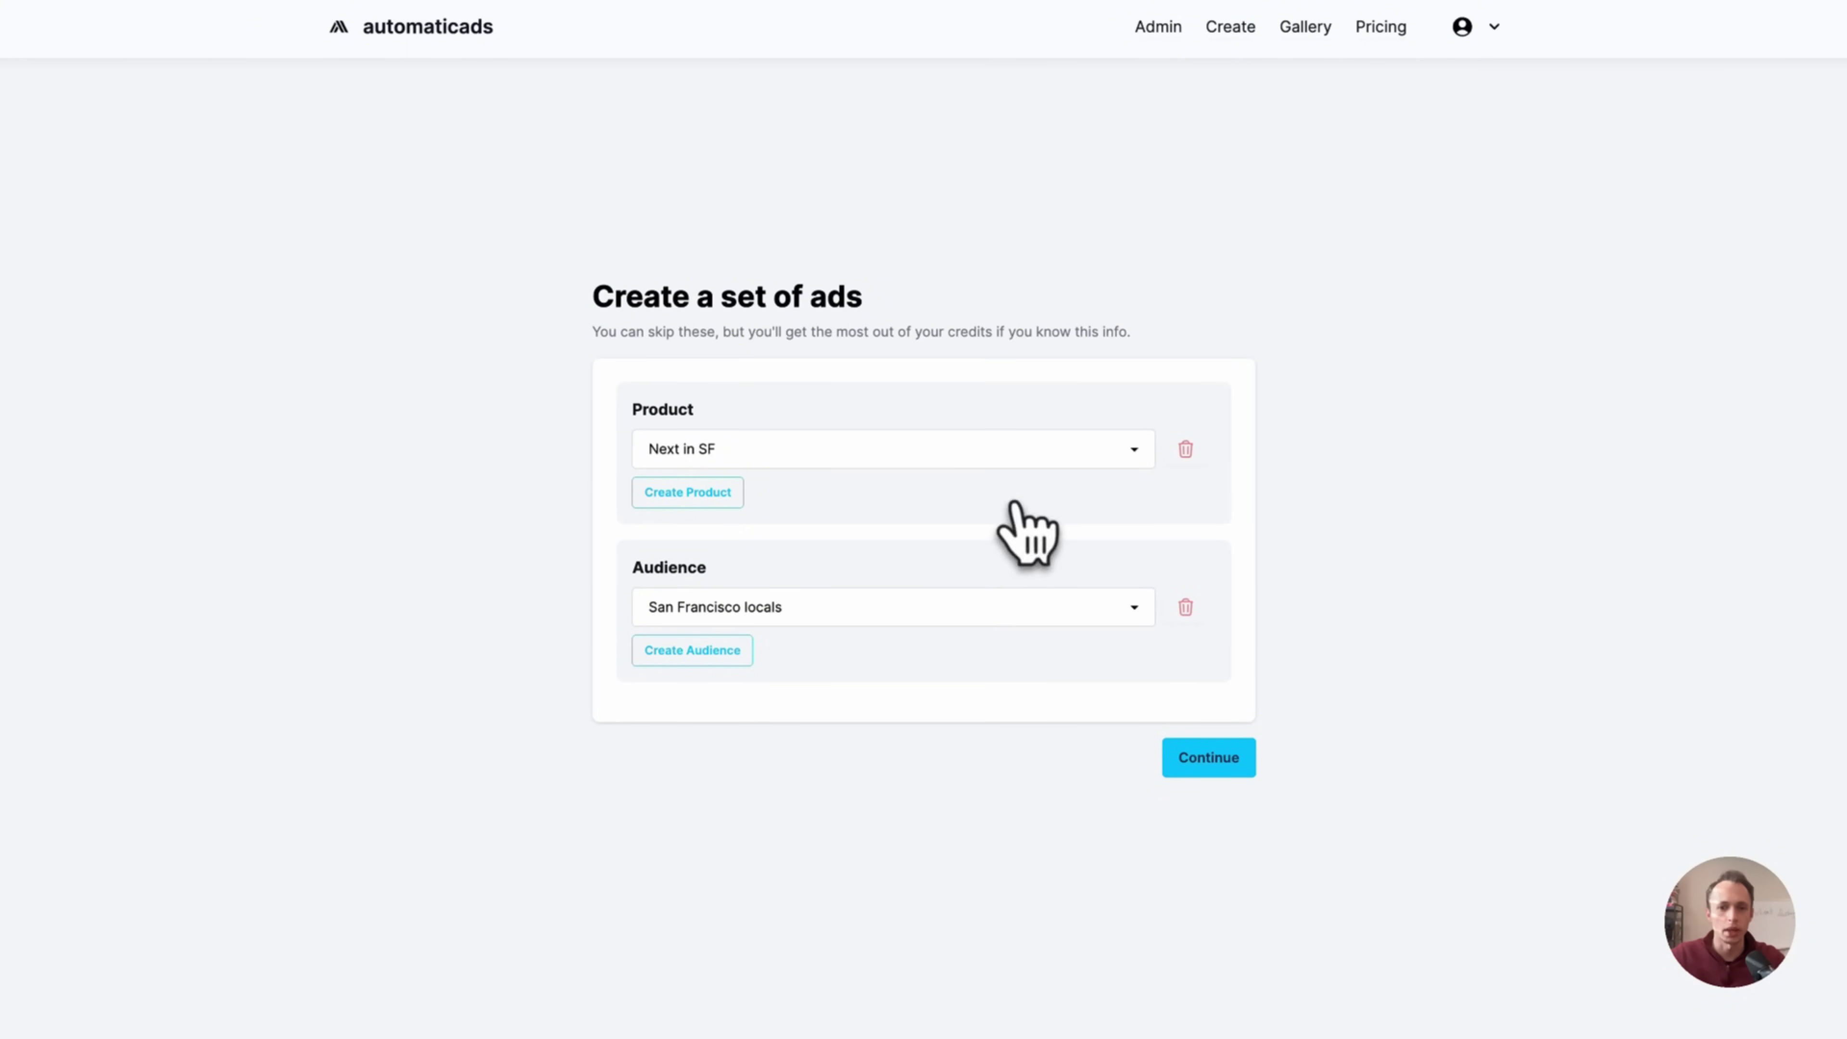
click(1216, 757)
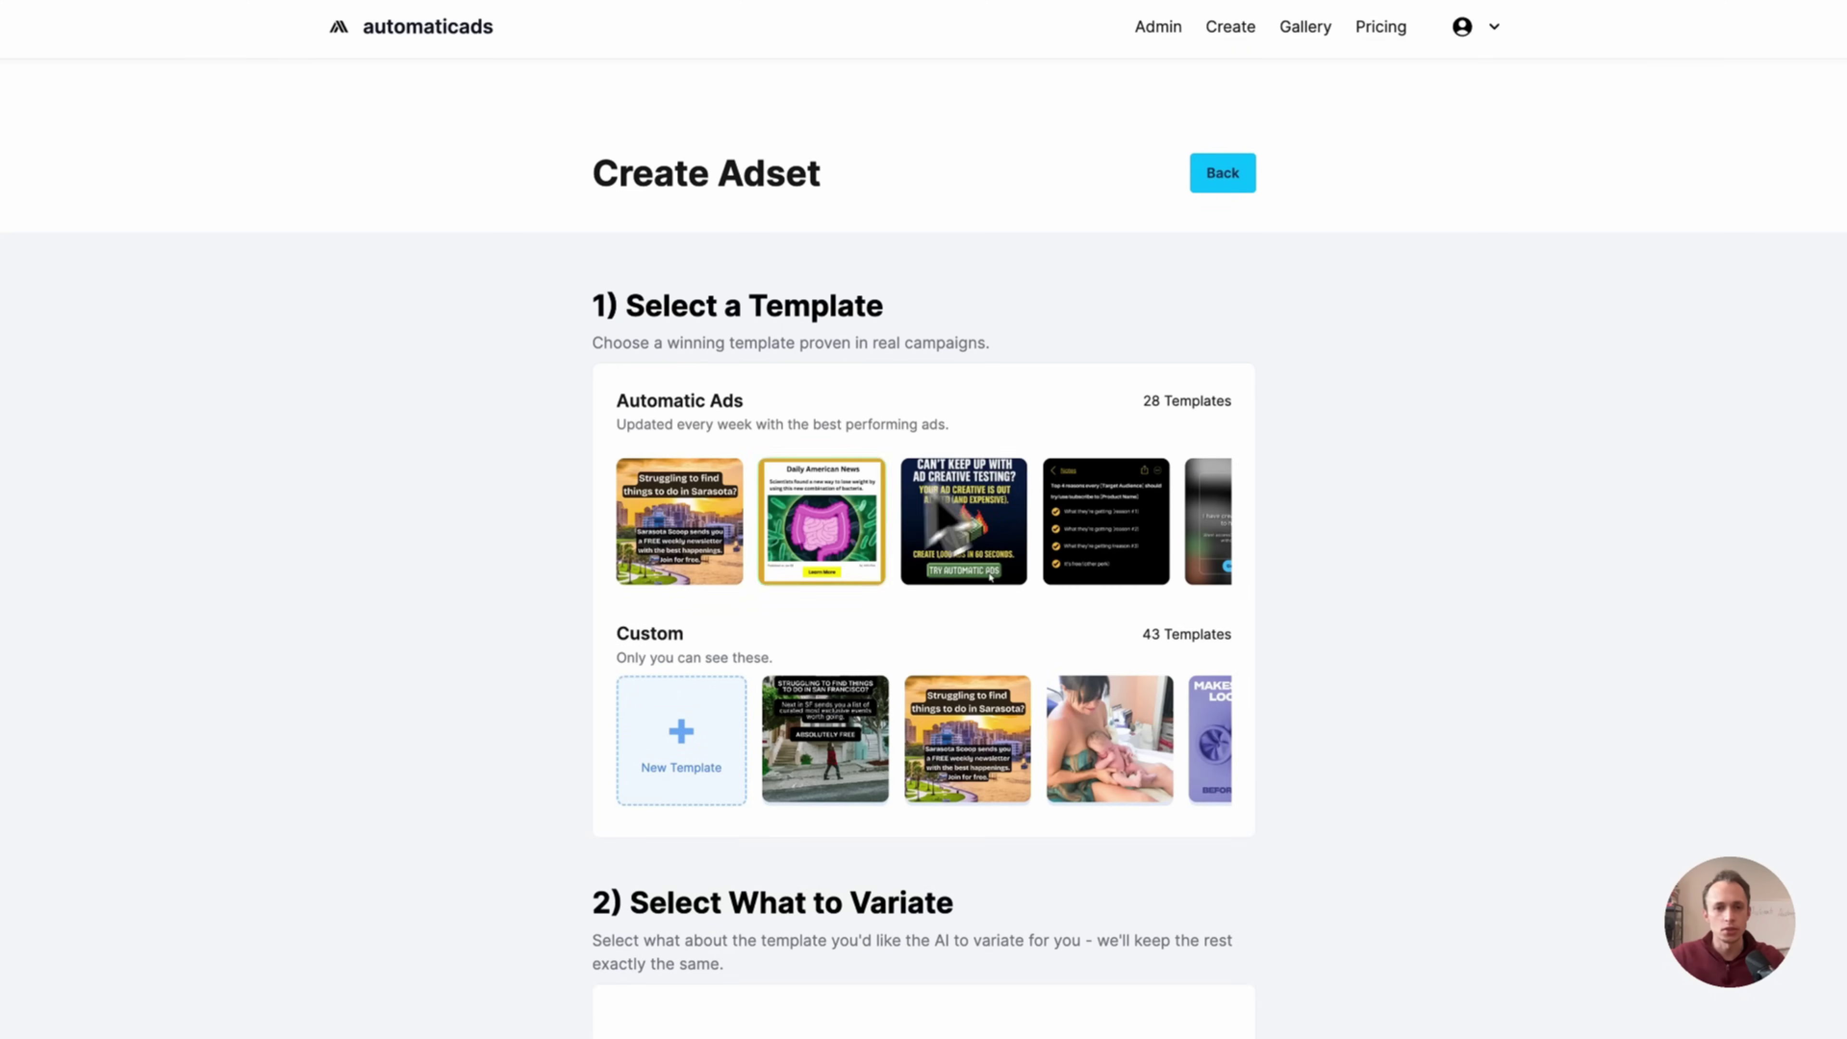
scroll(1019, 553, right, 10)
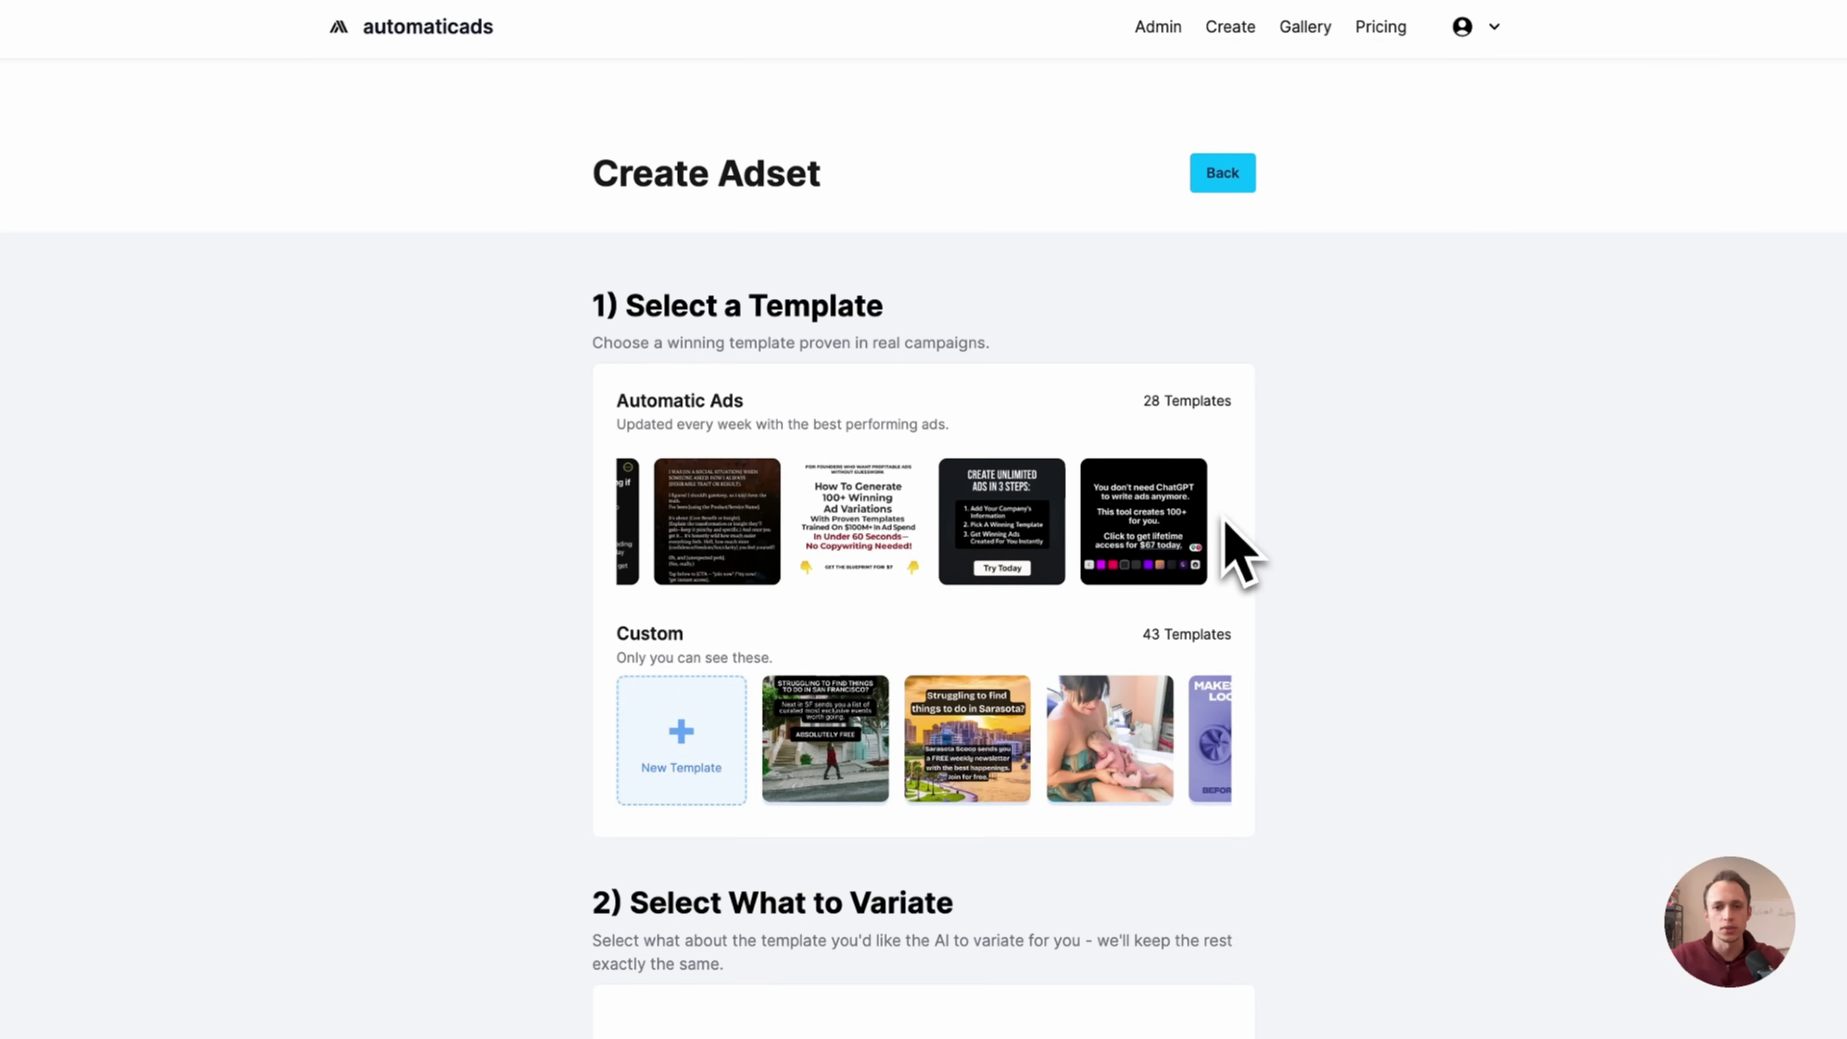
click(756, 546)
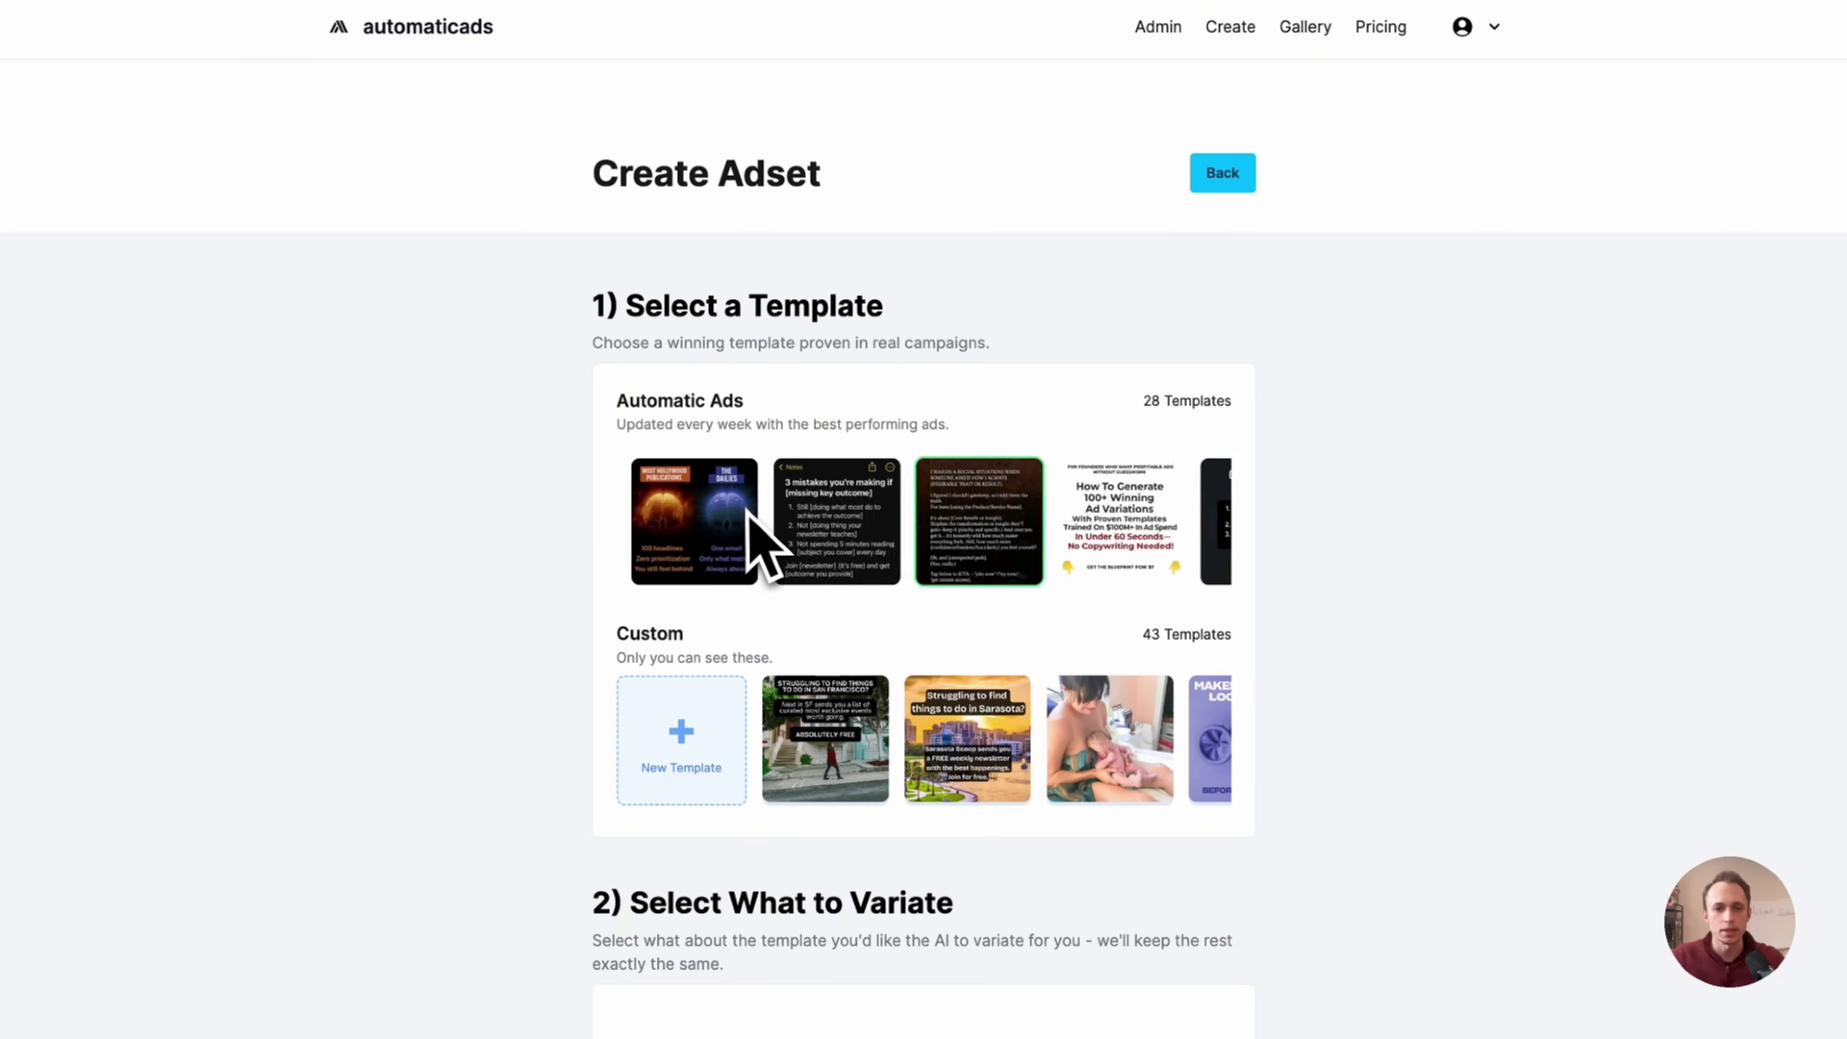
- Set the number of variations to 7 and have the AI write their copy
scroll(1229, 565, down, 15)
click(709, 525)
key(super+a)
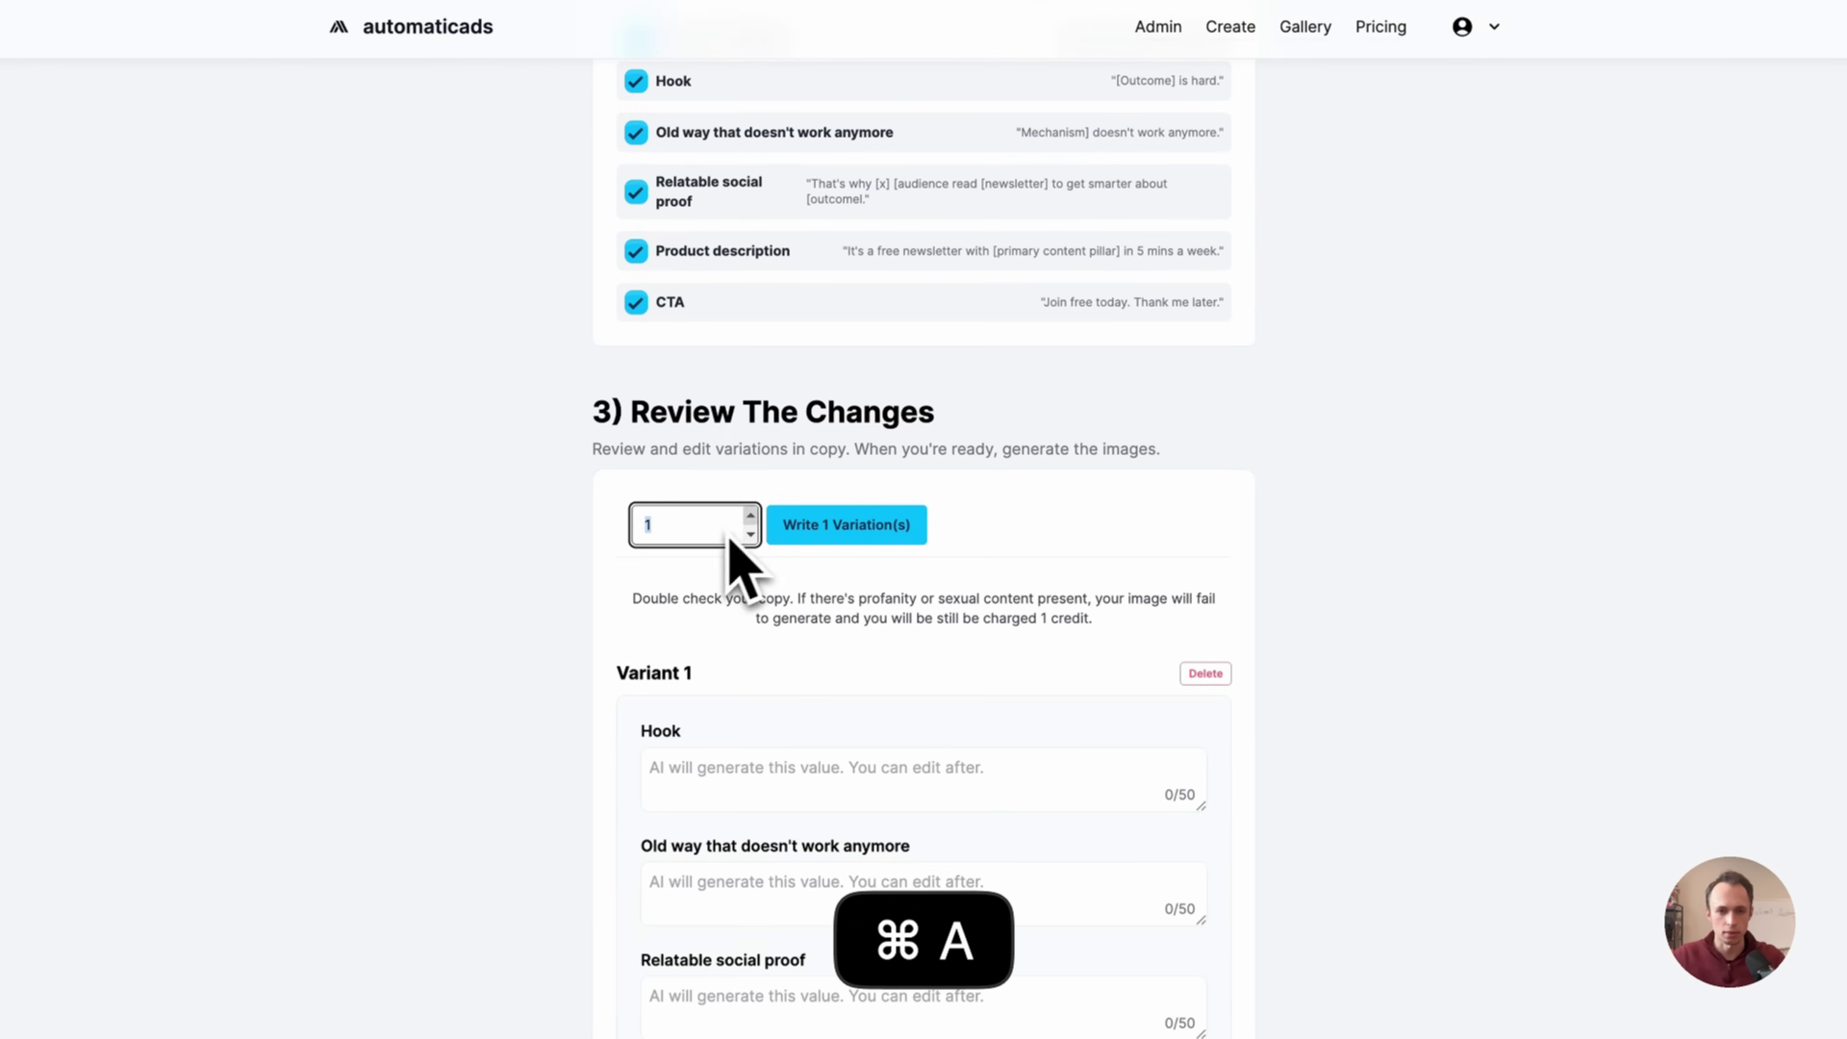
text(7)
click(850, 525)
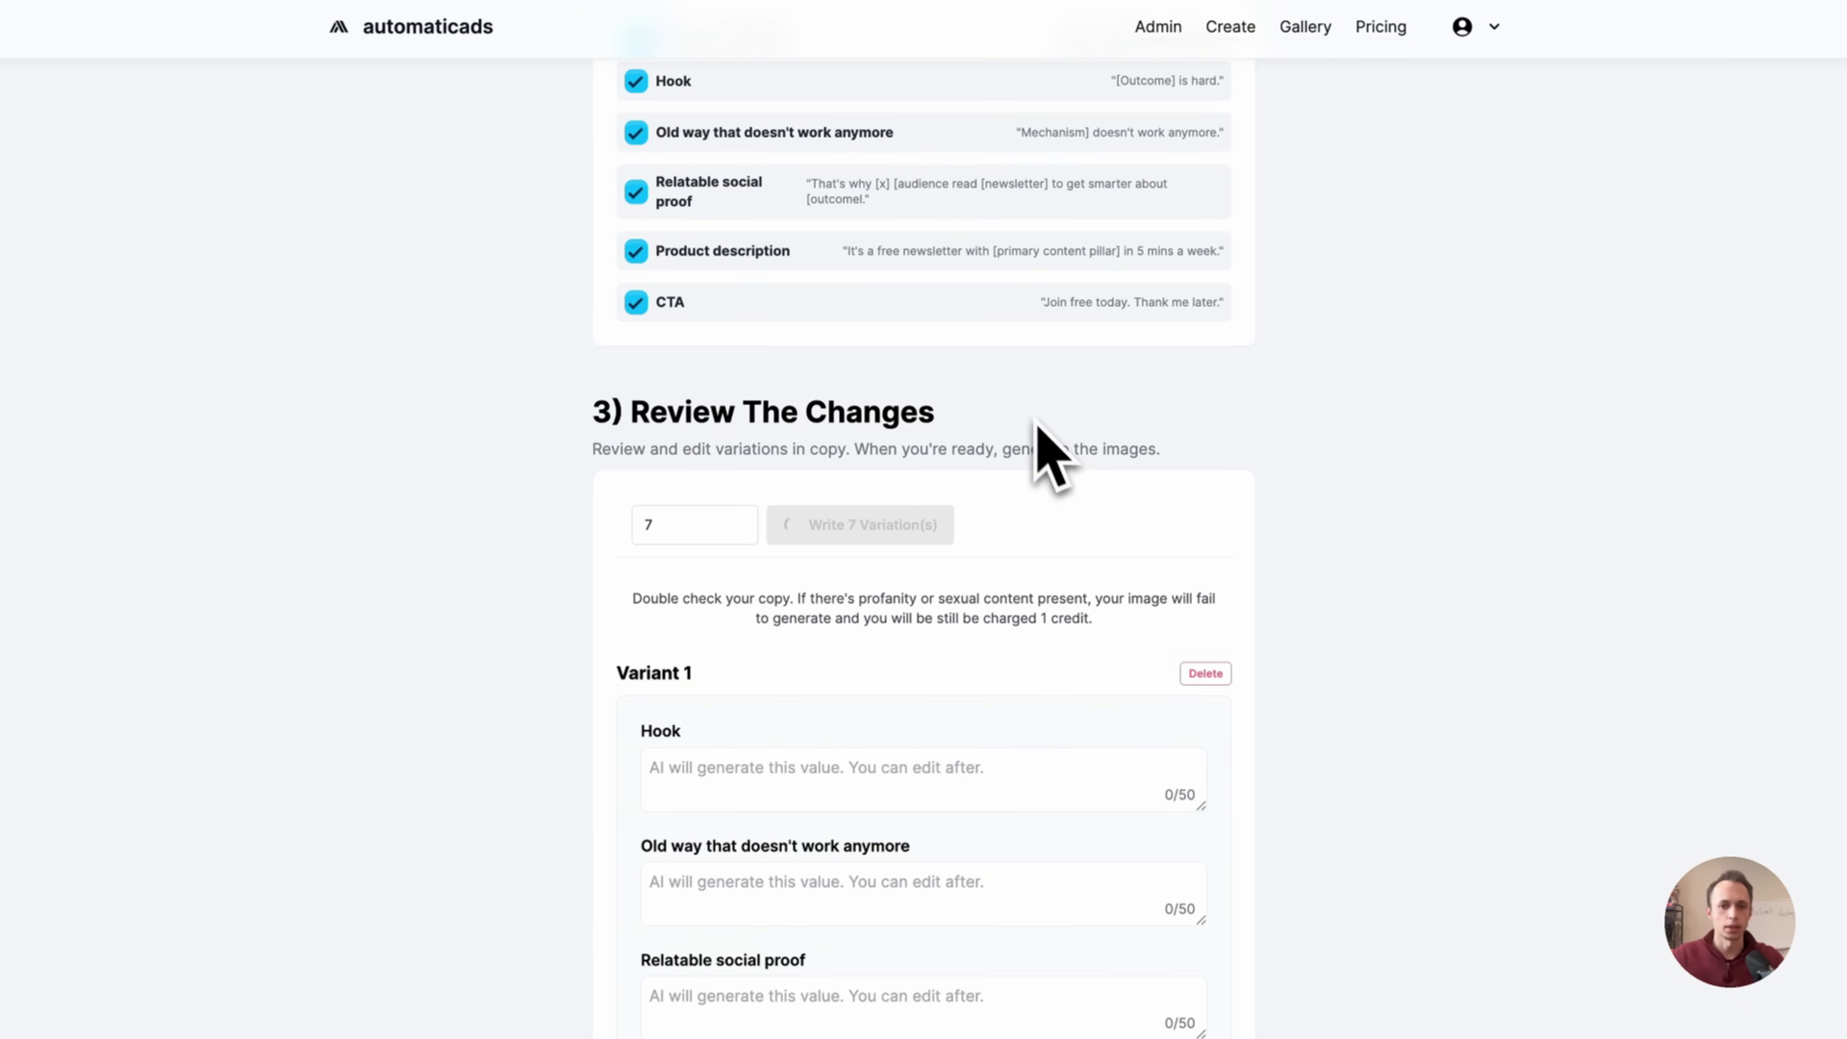
- Review the hooks and remaining copy written for the seven variants, looking closely at the hooks of Variants 5 and 4
scroll(1002, 400, down, 2)
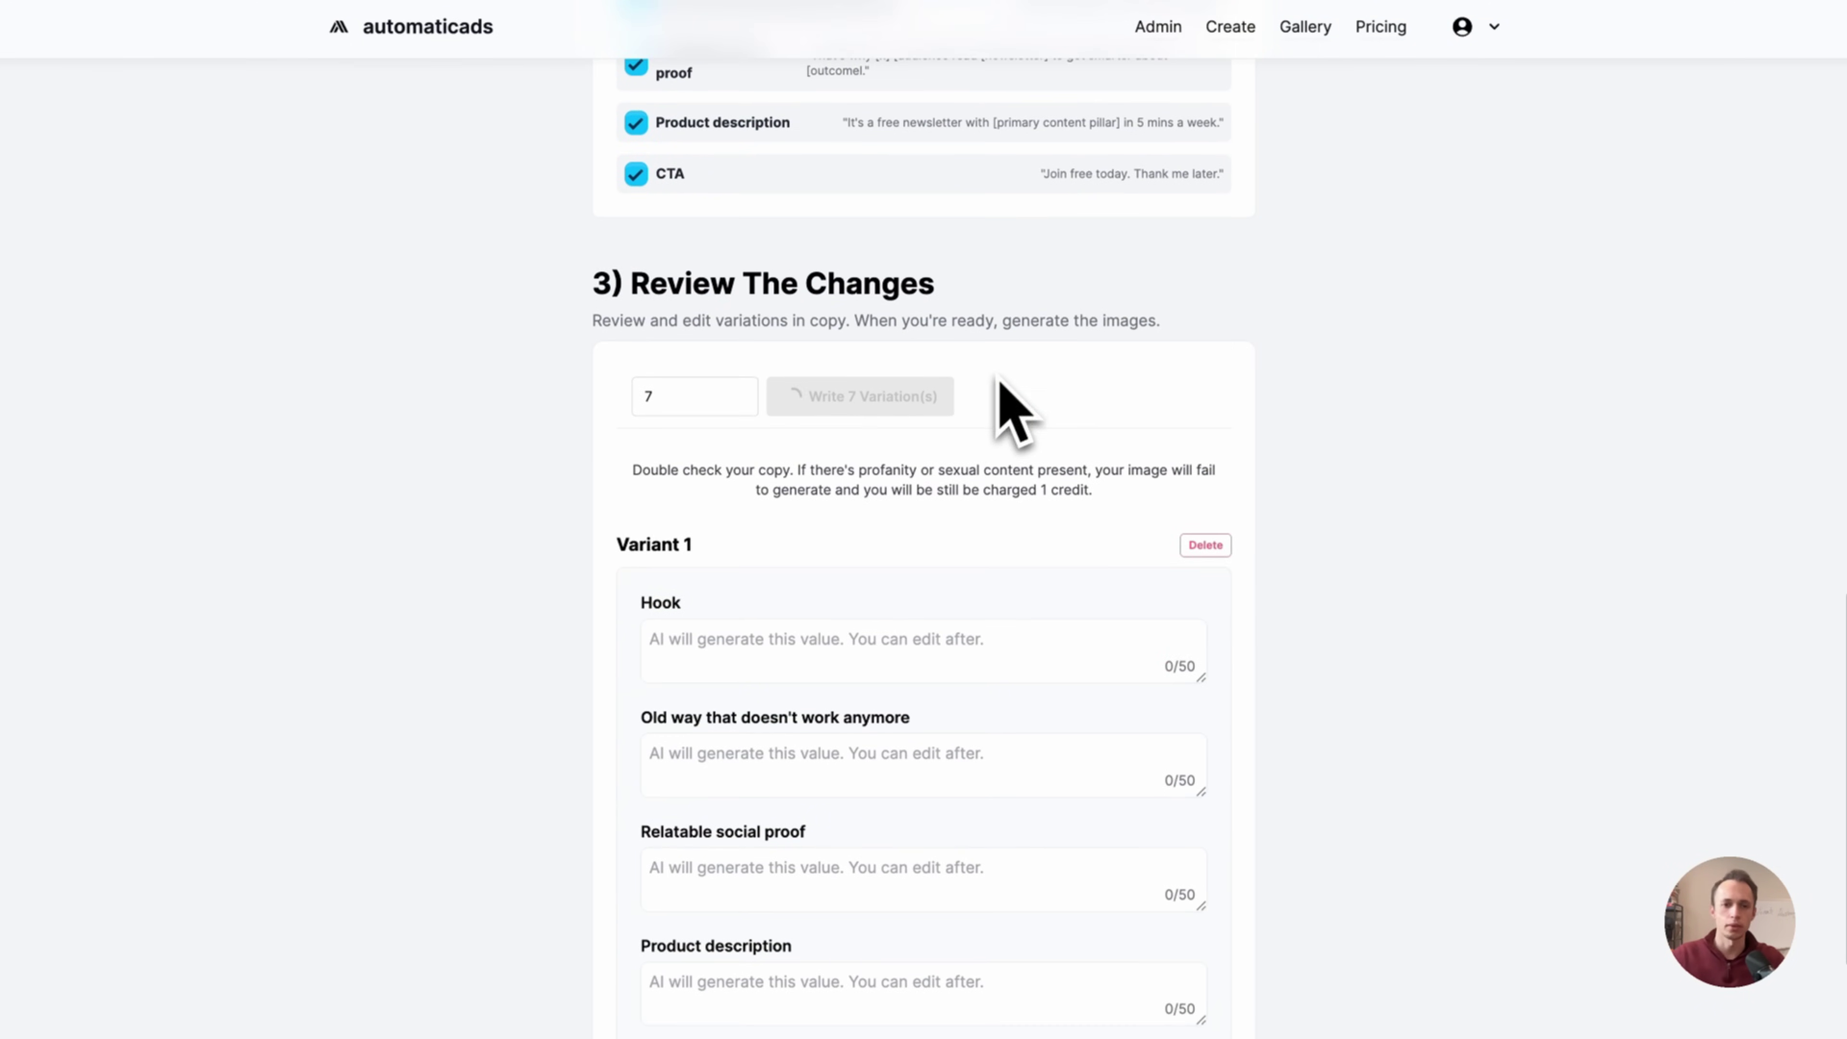
scroll(1011, 549, down, 3)
scroll(1023, 549, up, 3)
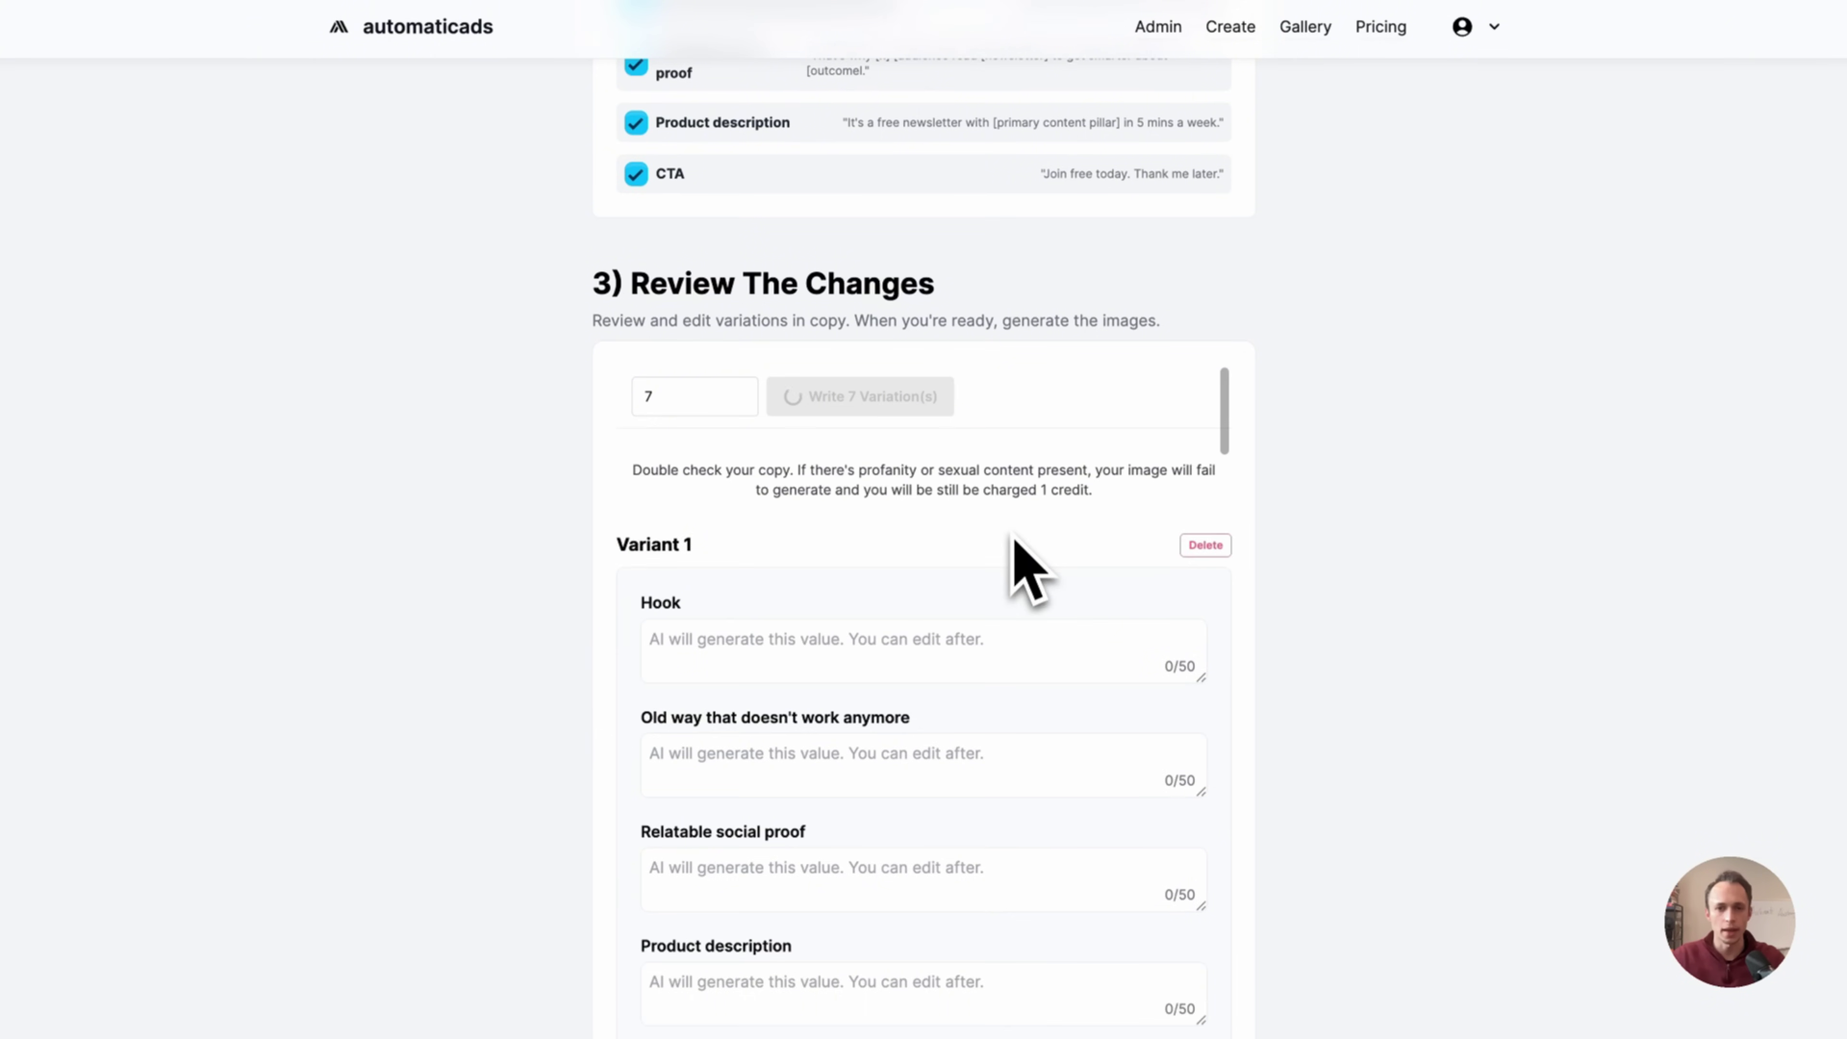
scroll(1247, 429, up, 5)
scroll(1200, 432, down, 5)
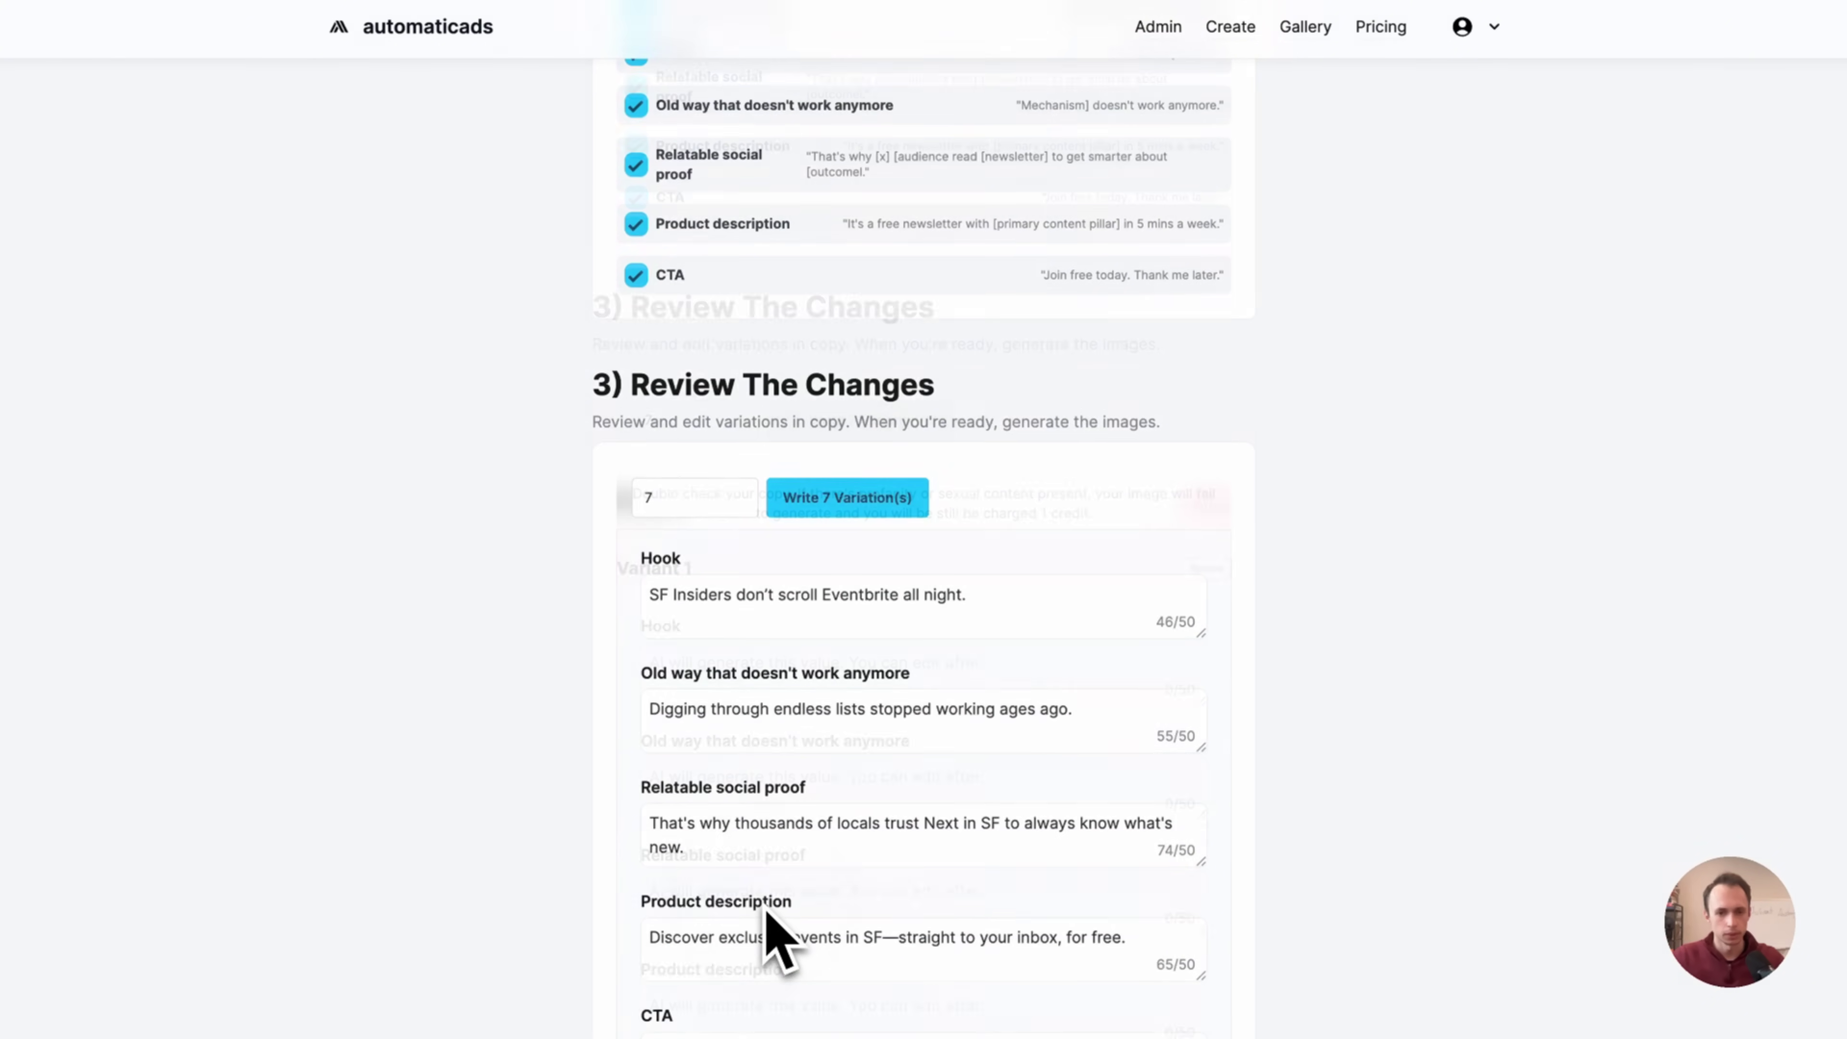
scroll(768, 932, up, 2)
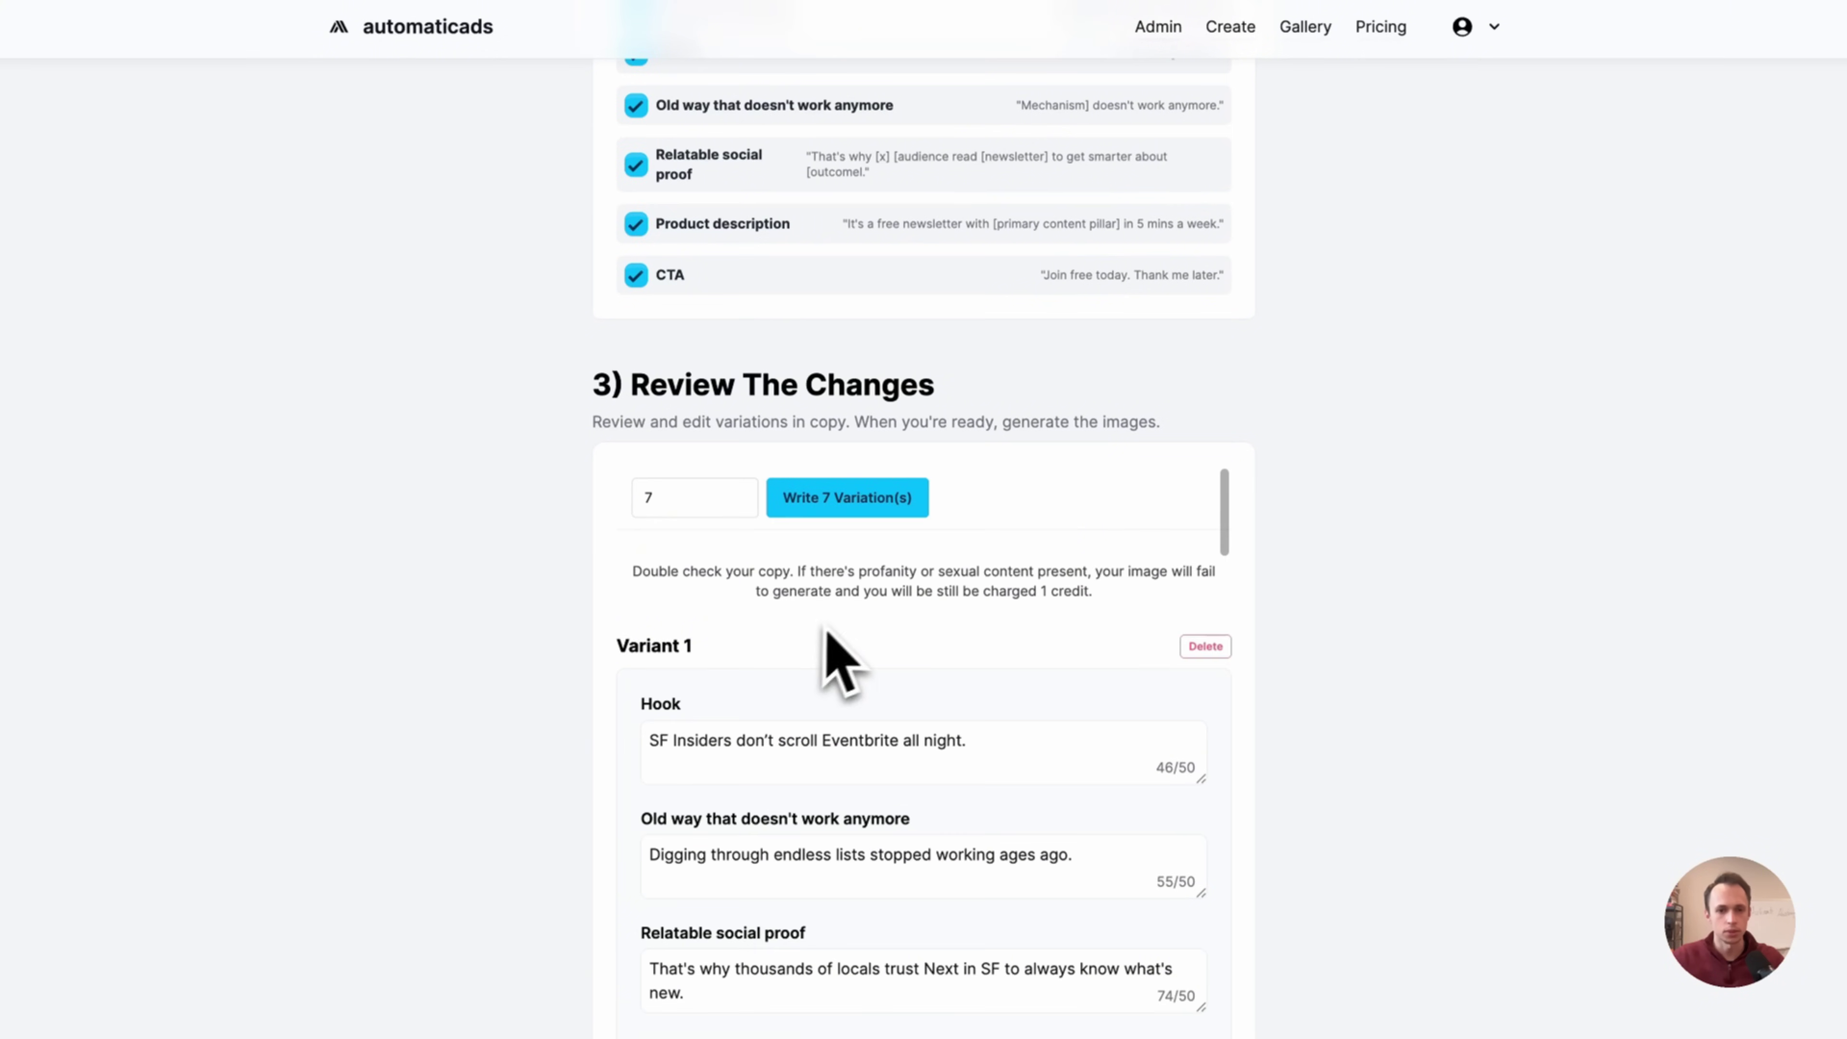
scroll(828, 652, down, 3)
scroll(837, 700, down, 3)
scroll(1069, 742, down, 15)
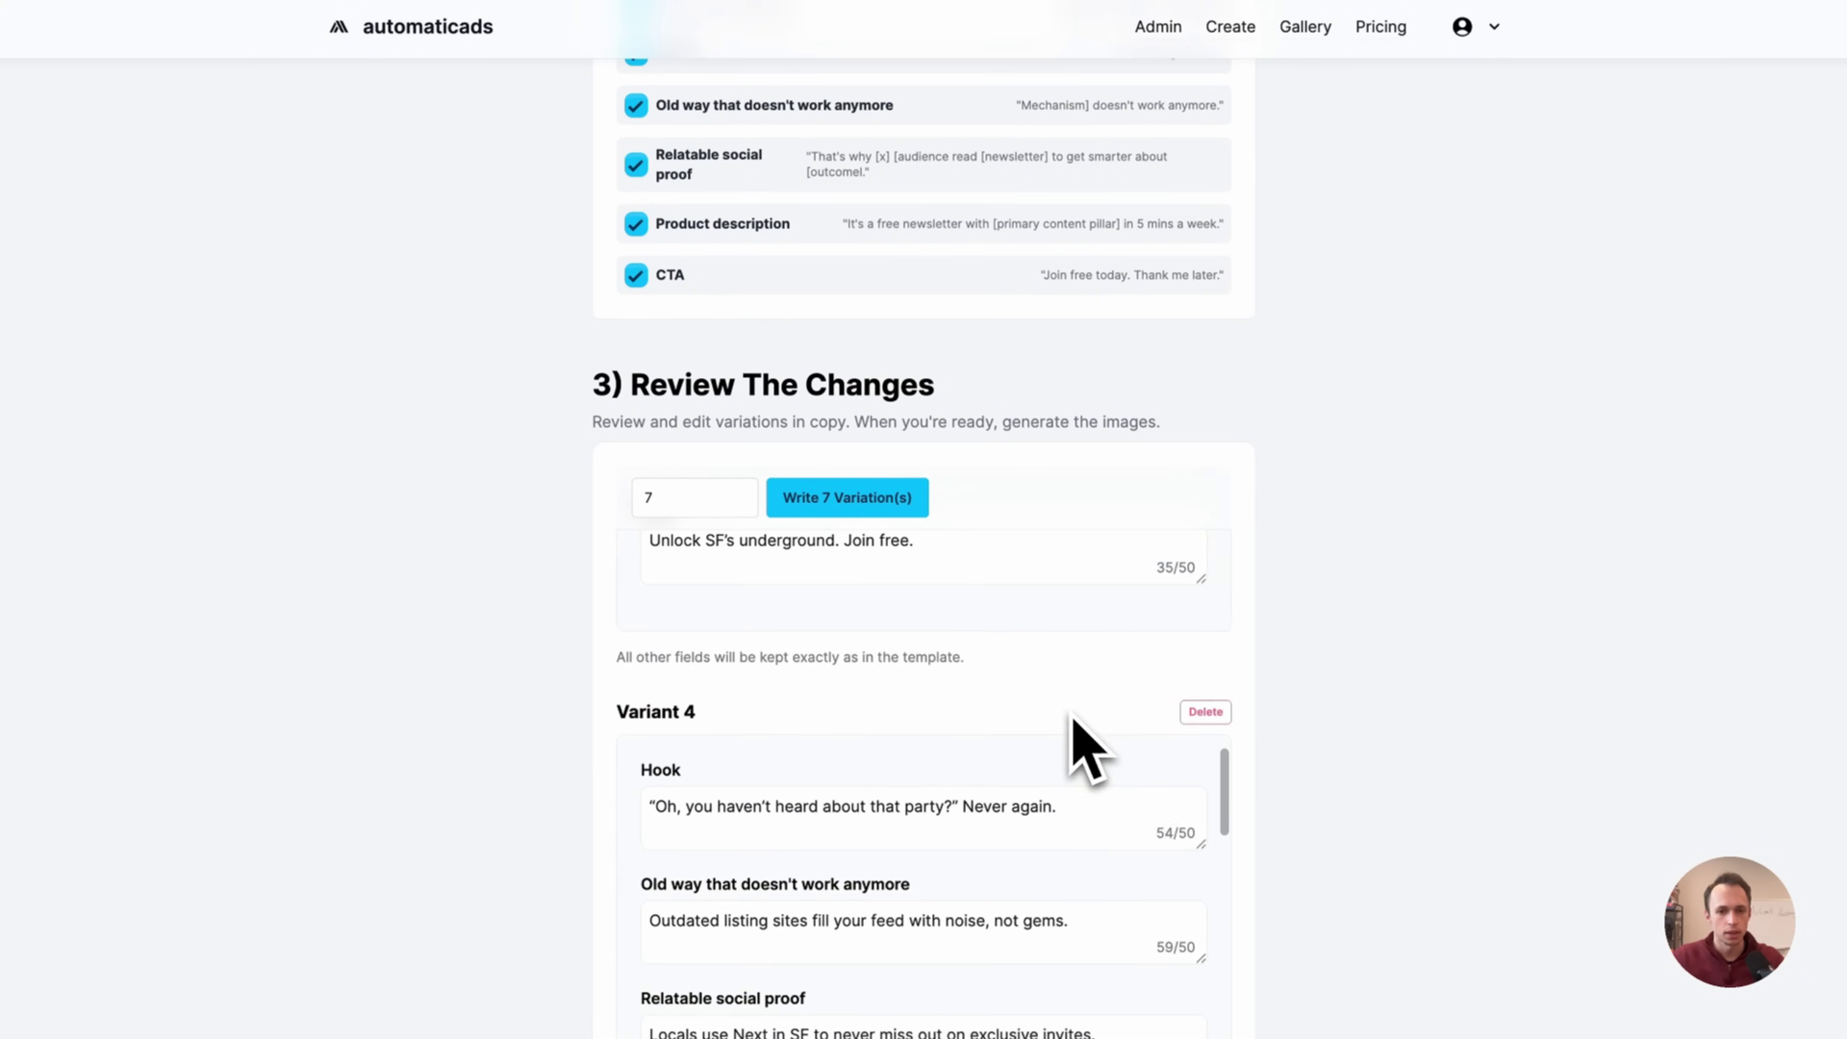
scroll(1149, 884, down, 10)
scroll(1179, 808, down, 5)
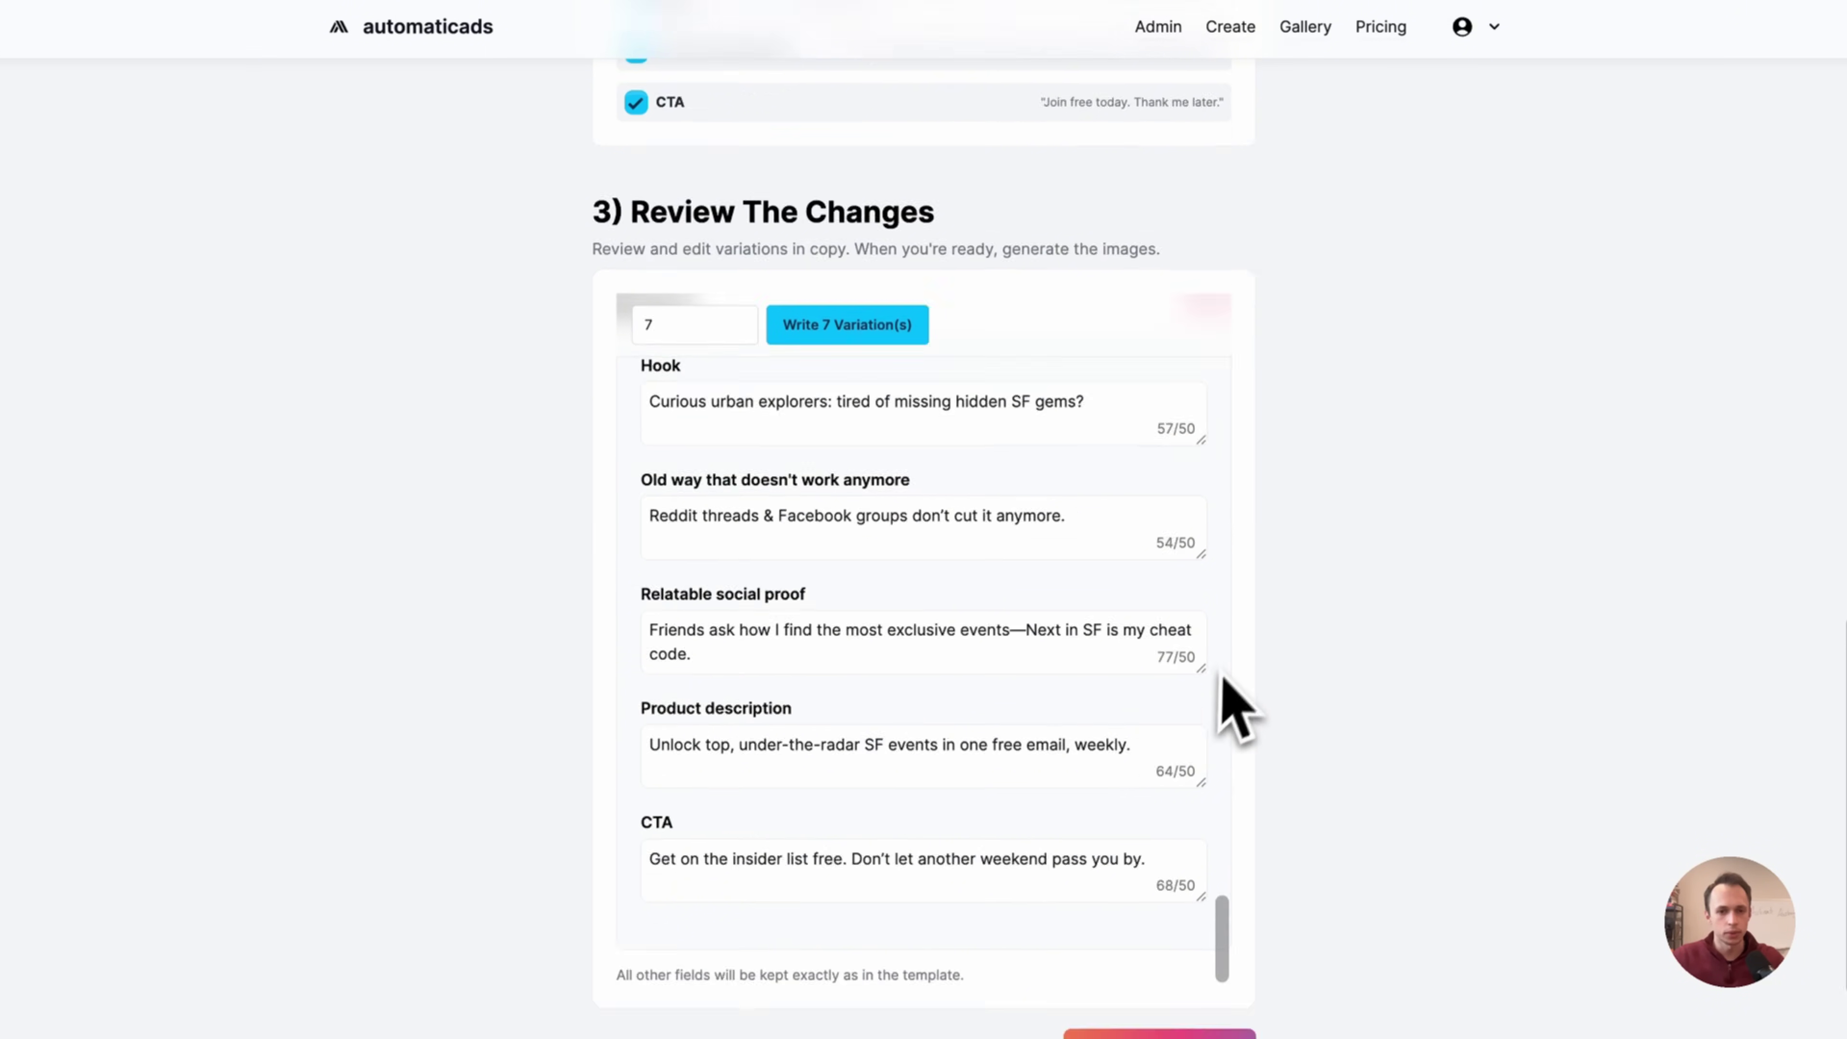
scroll(1039, 483, up, 6)
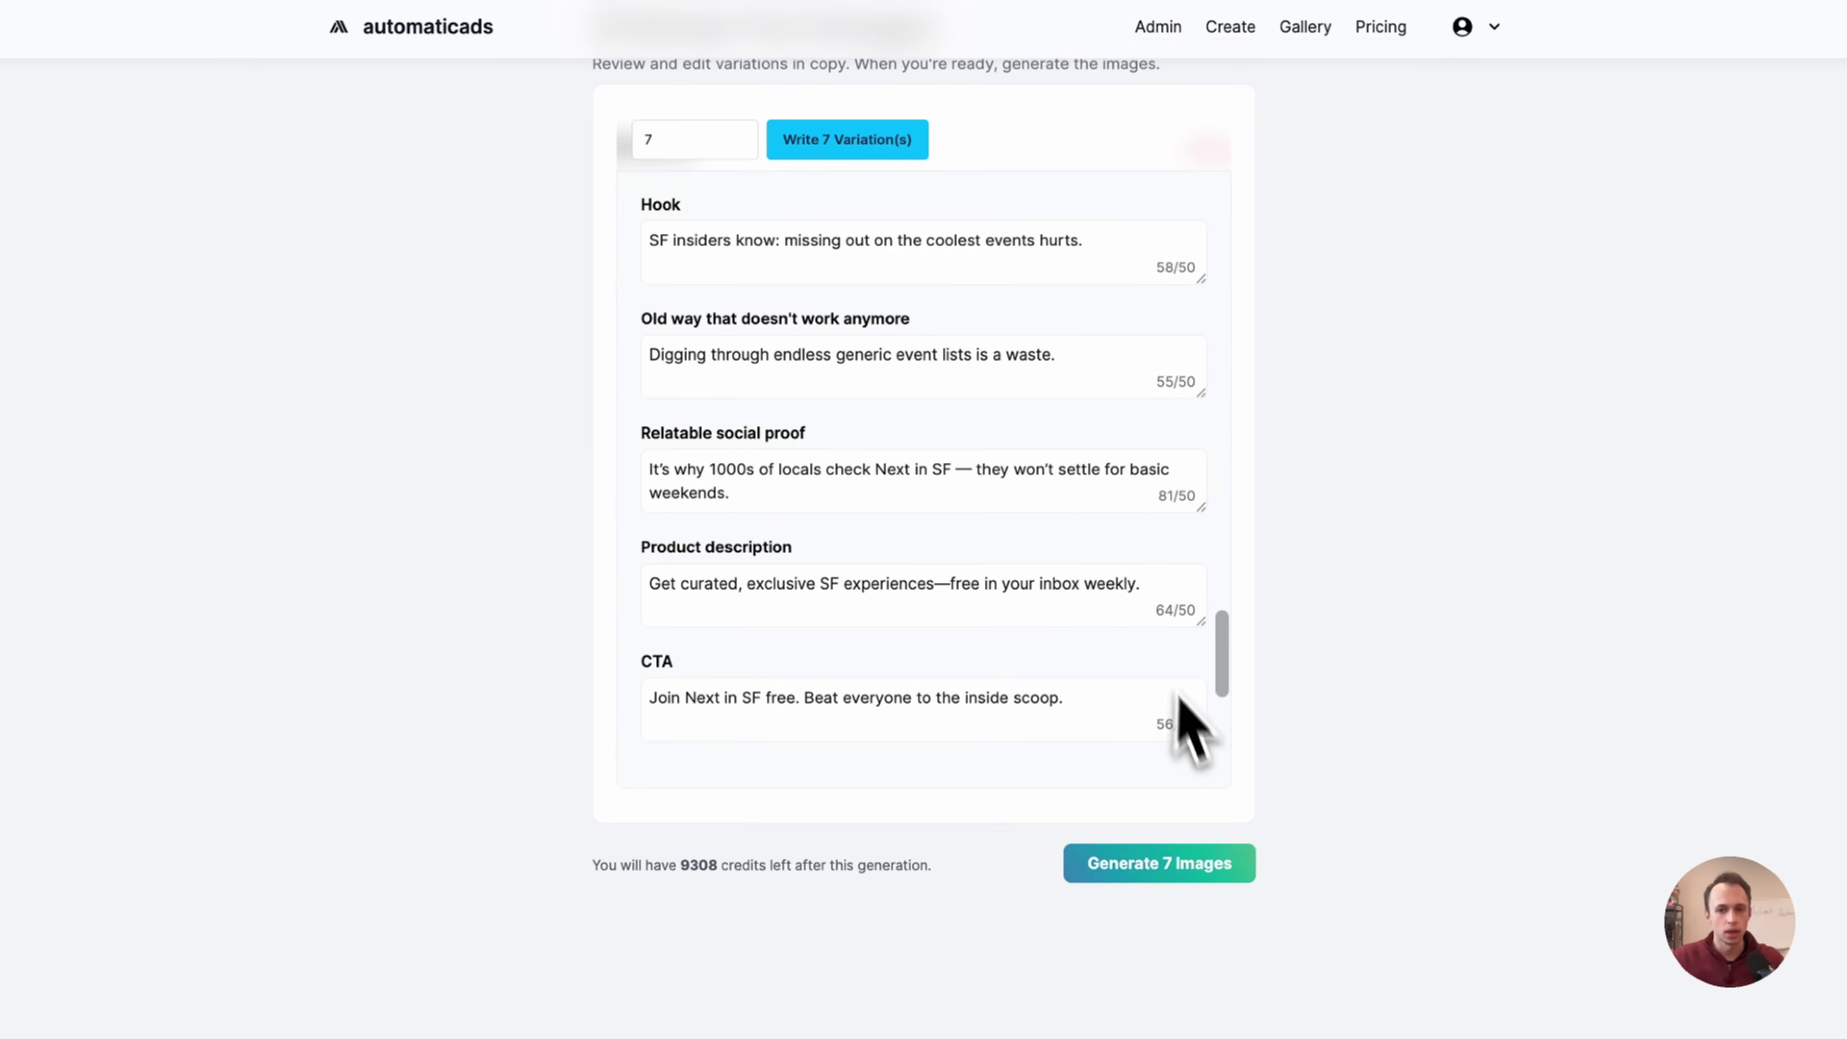
scroll(804, 487, up, 4)
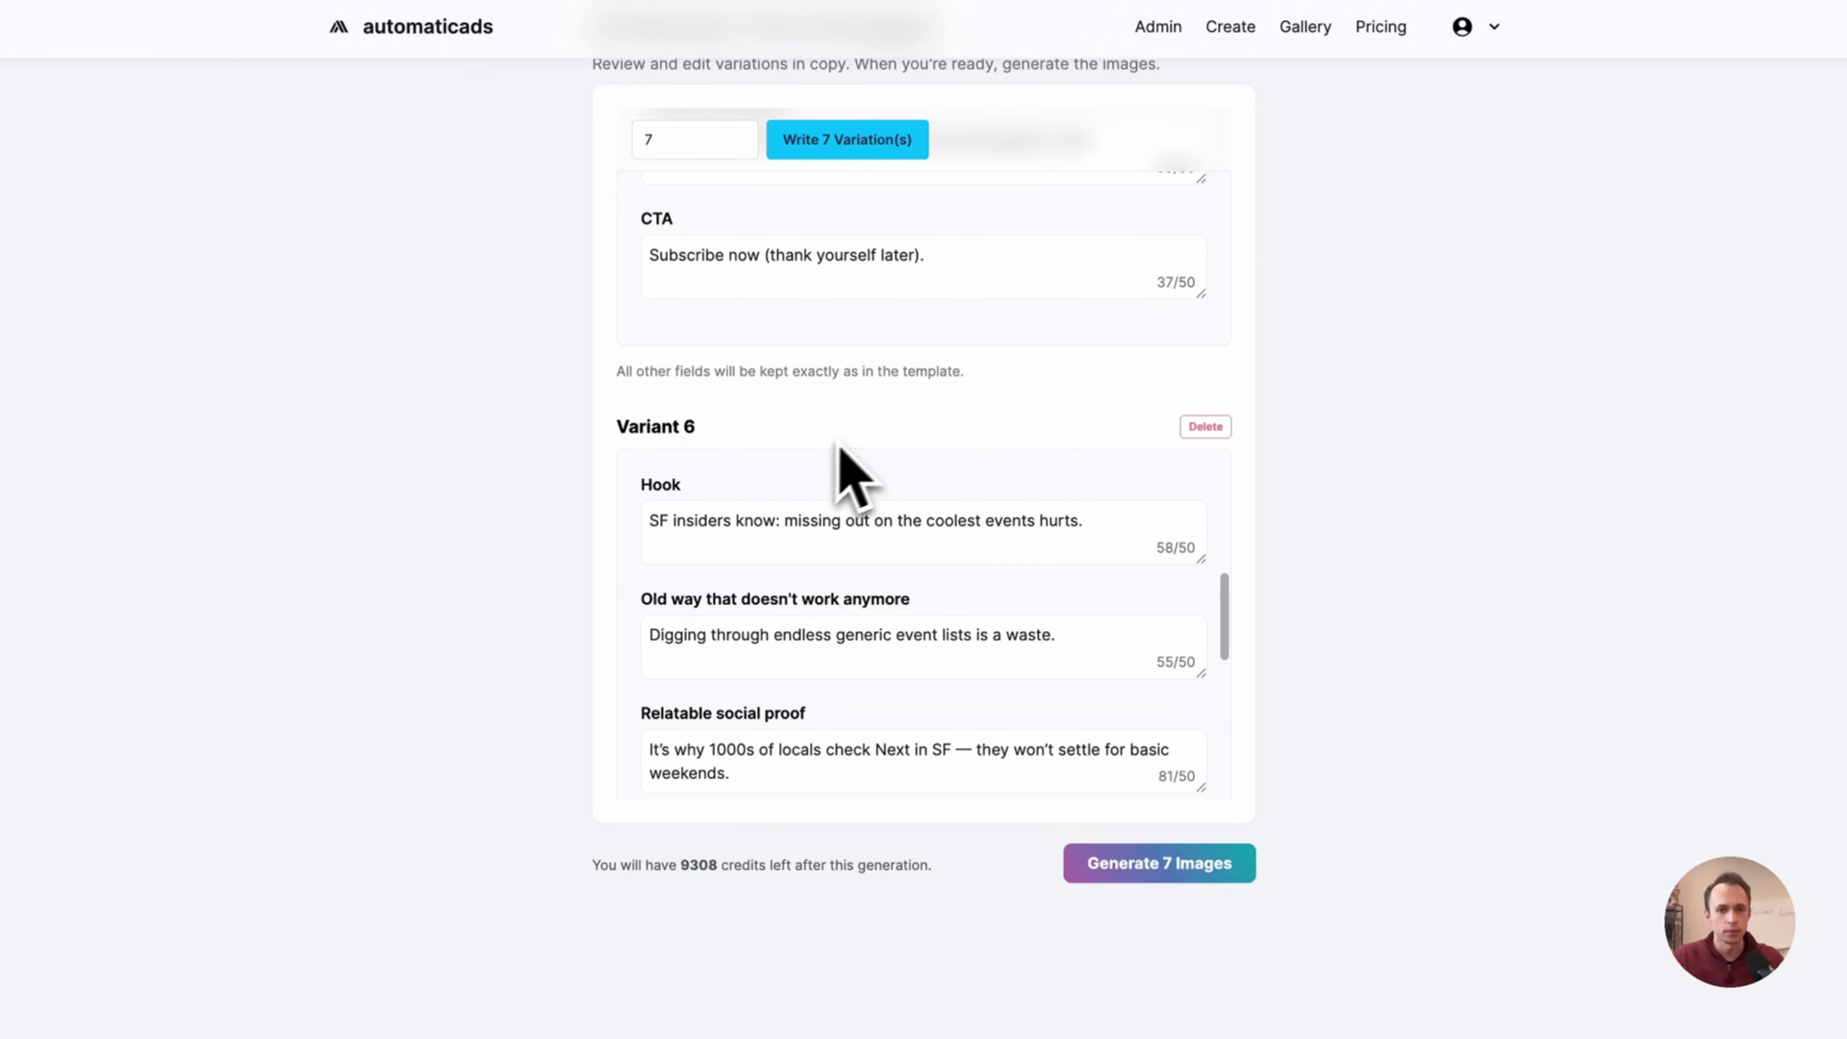
scroll(855, 444, up, 5)
scroll(920, 488, up, 1)
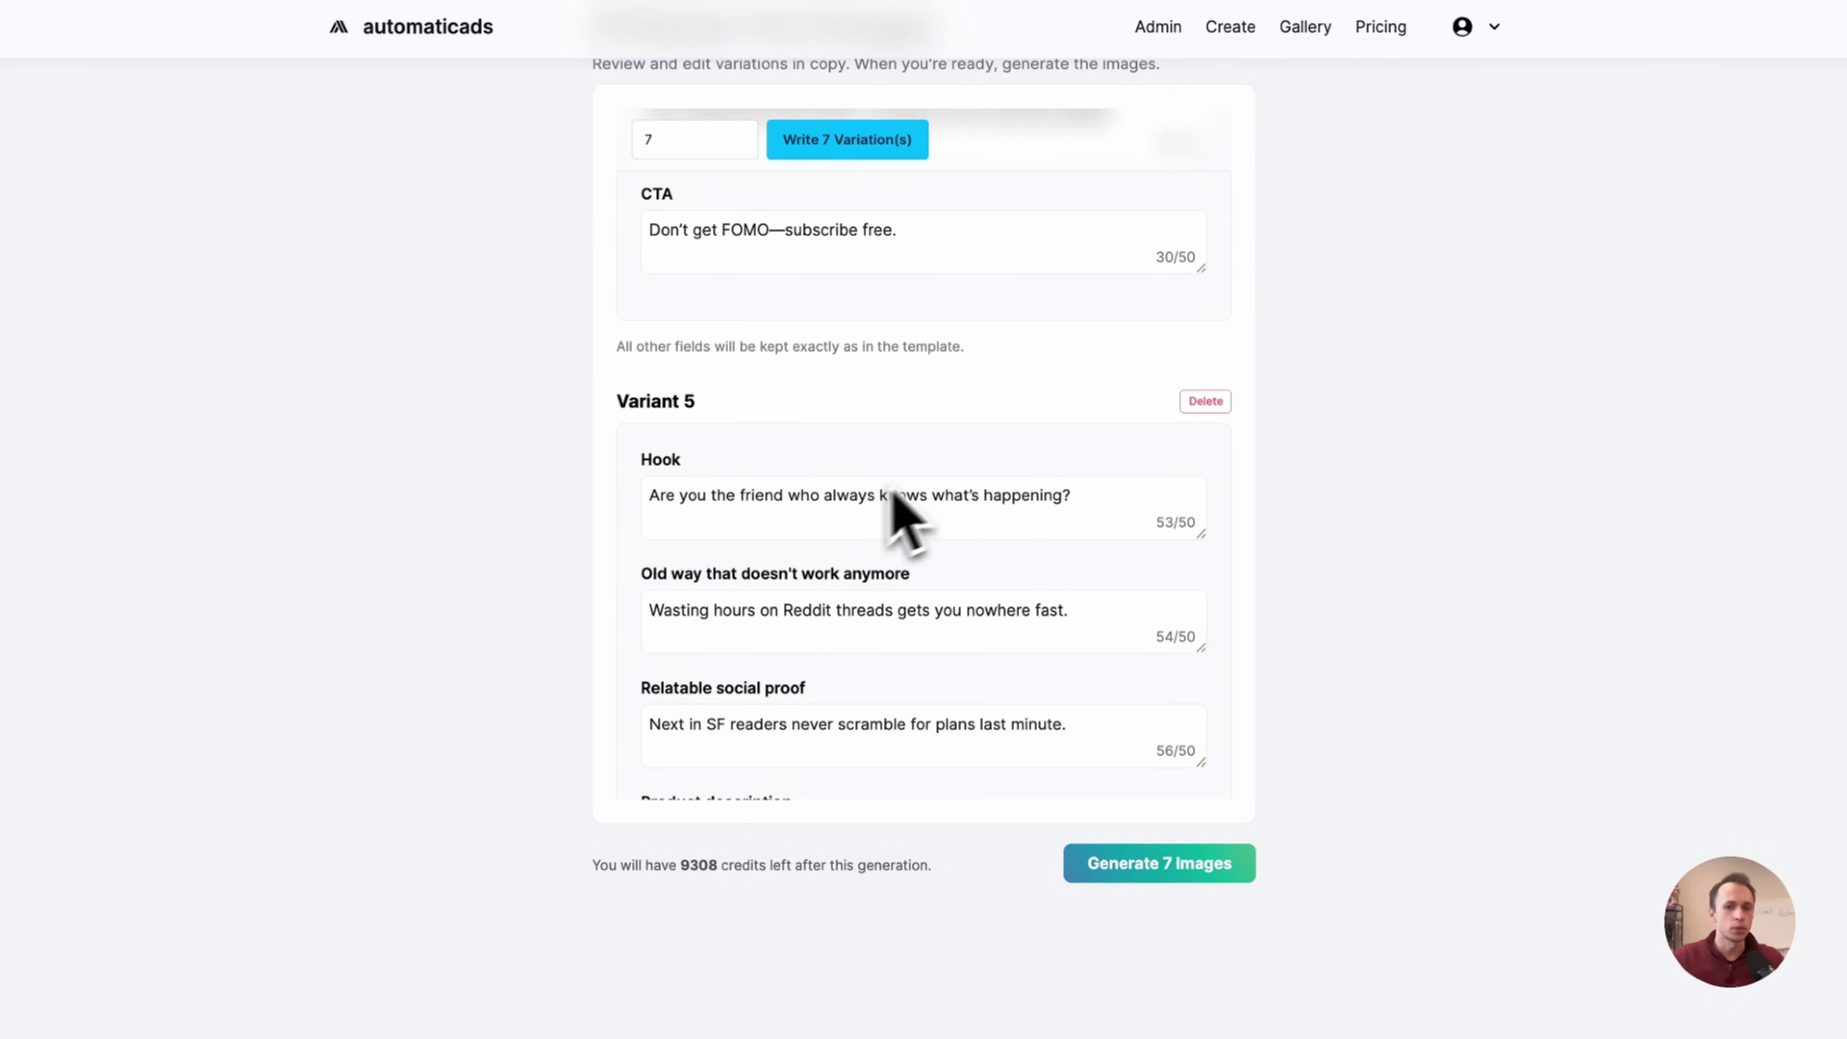
click(904, 518)
key(super+a)
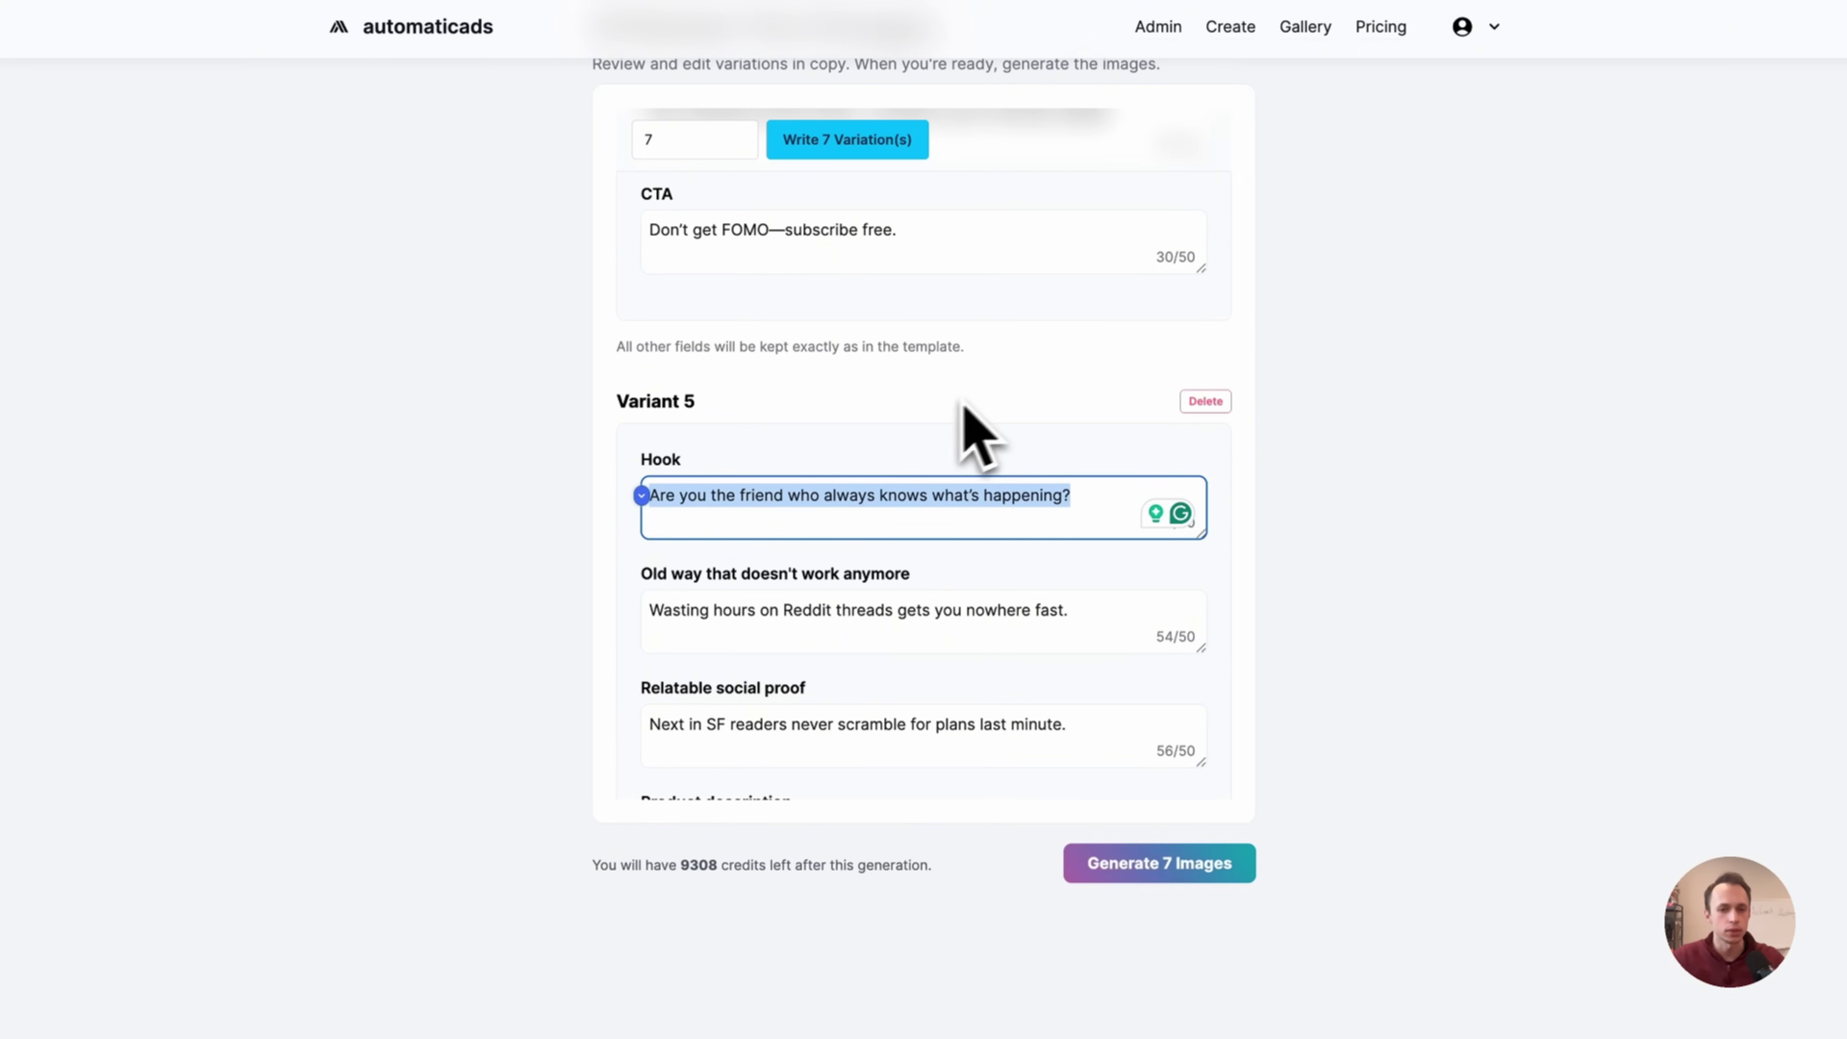
scroll(978, 437, up, 10)
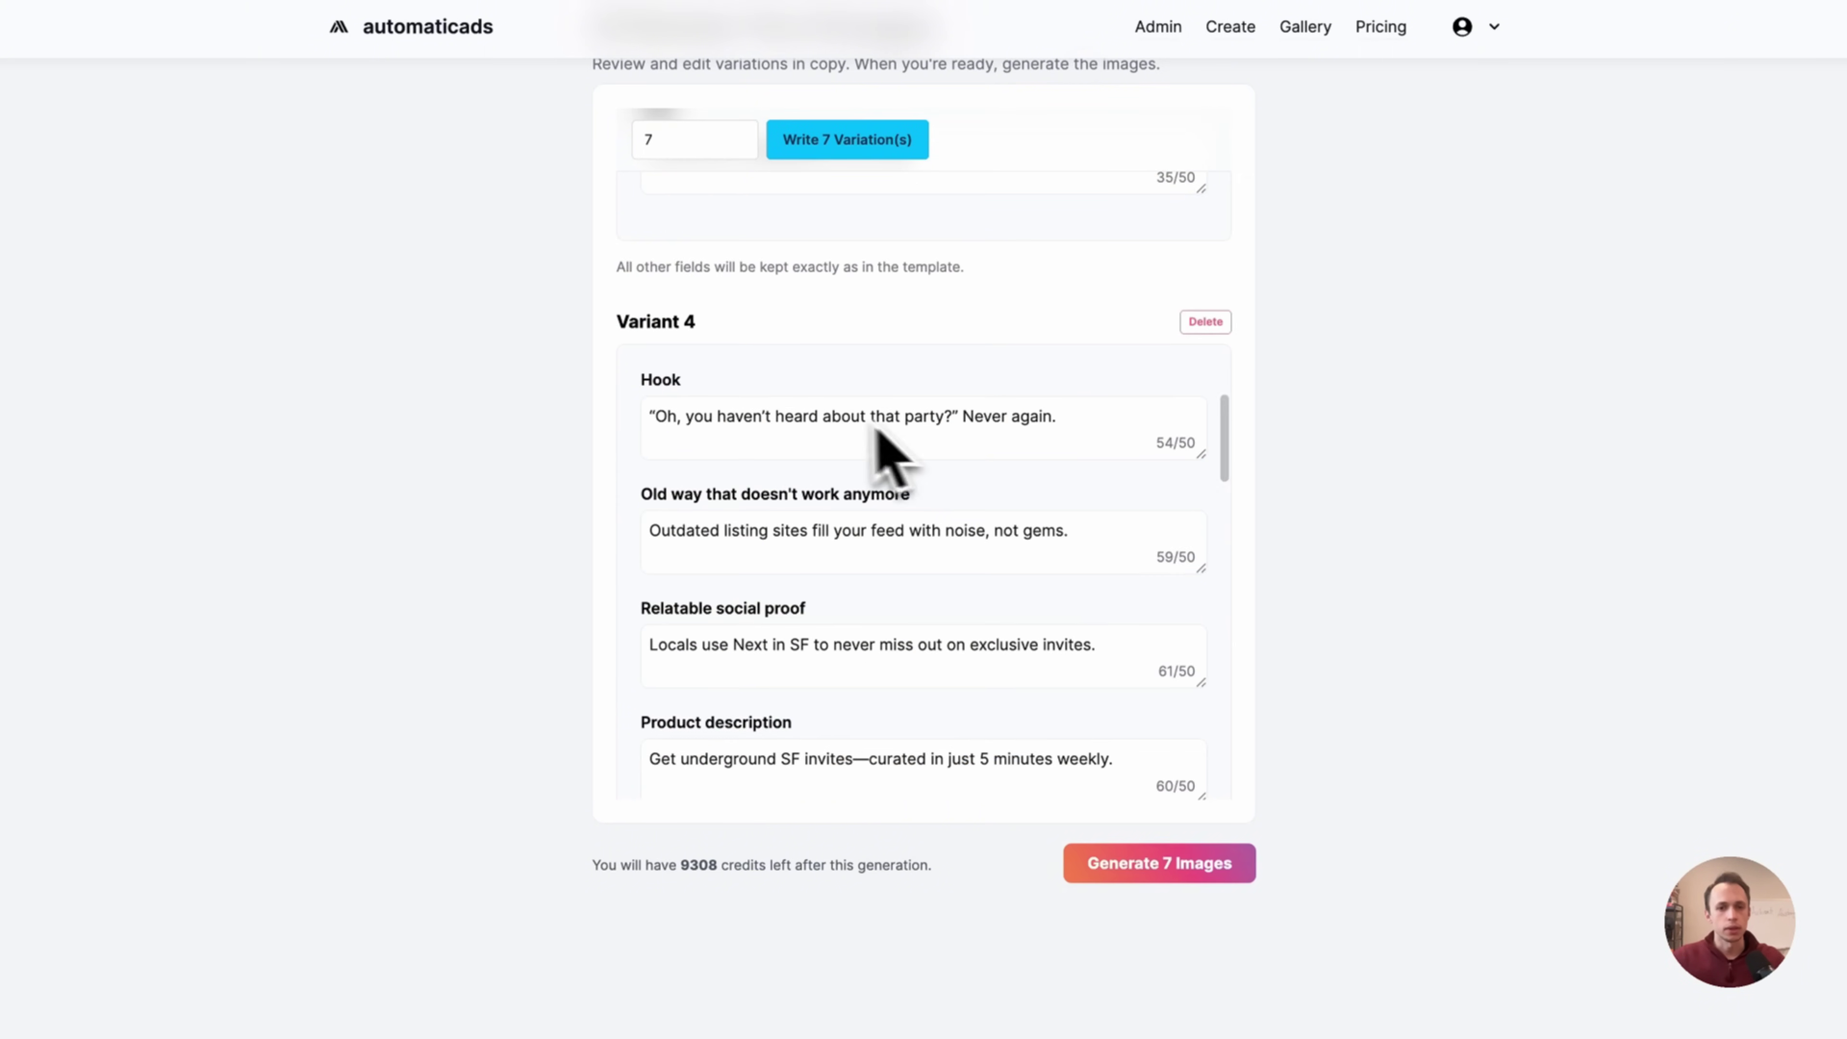
triple_click(916, 413)
- Replace Variant 3's Hook with "Finding friends in SF is hard"
scroll(928, 445, up, 5)
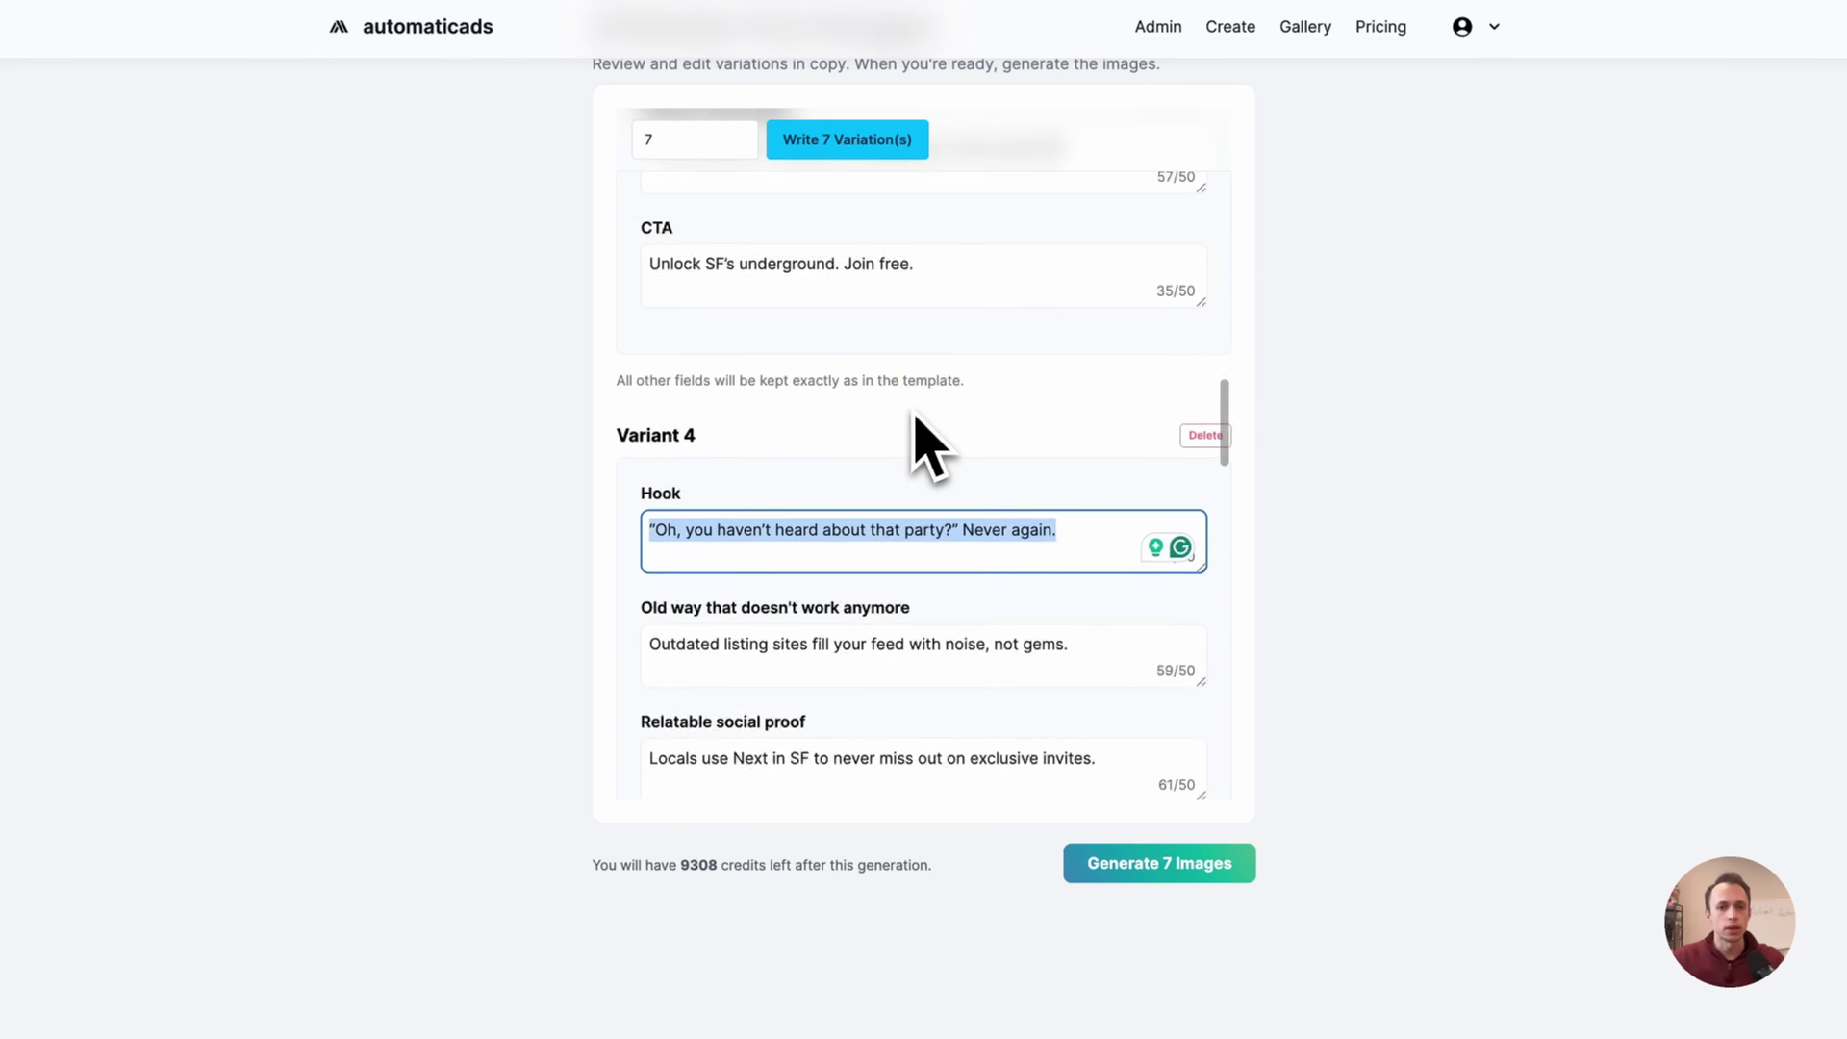
scroll(916, 420, up, 5)
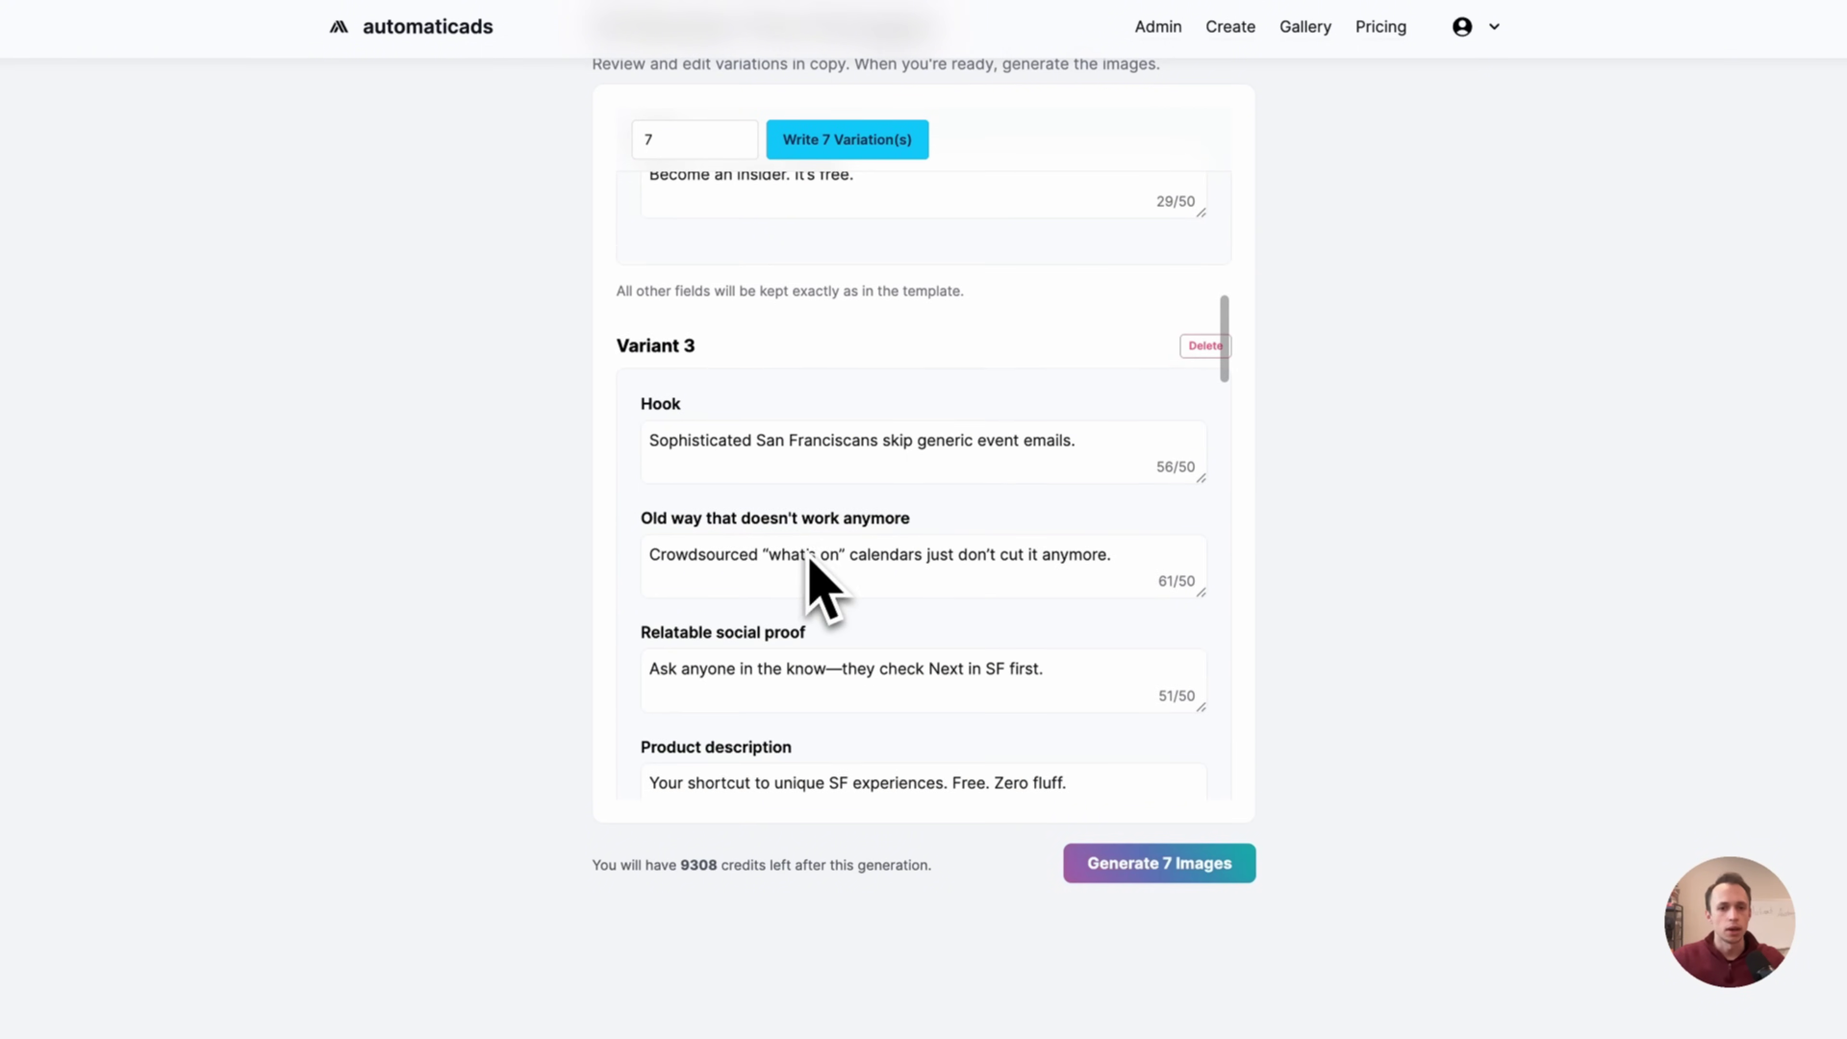
triple_click(931, 446)
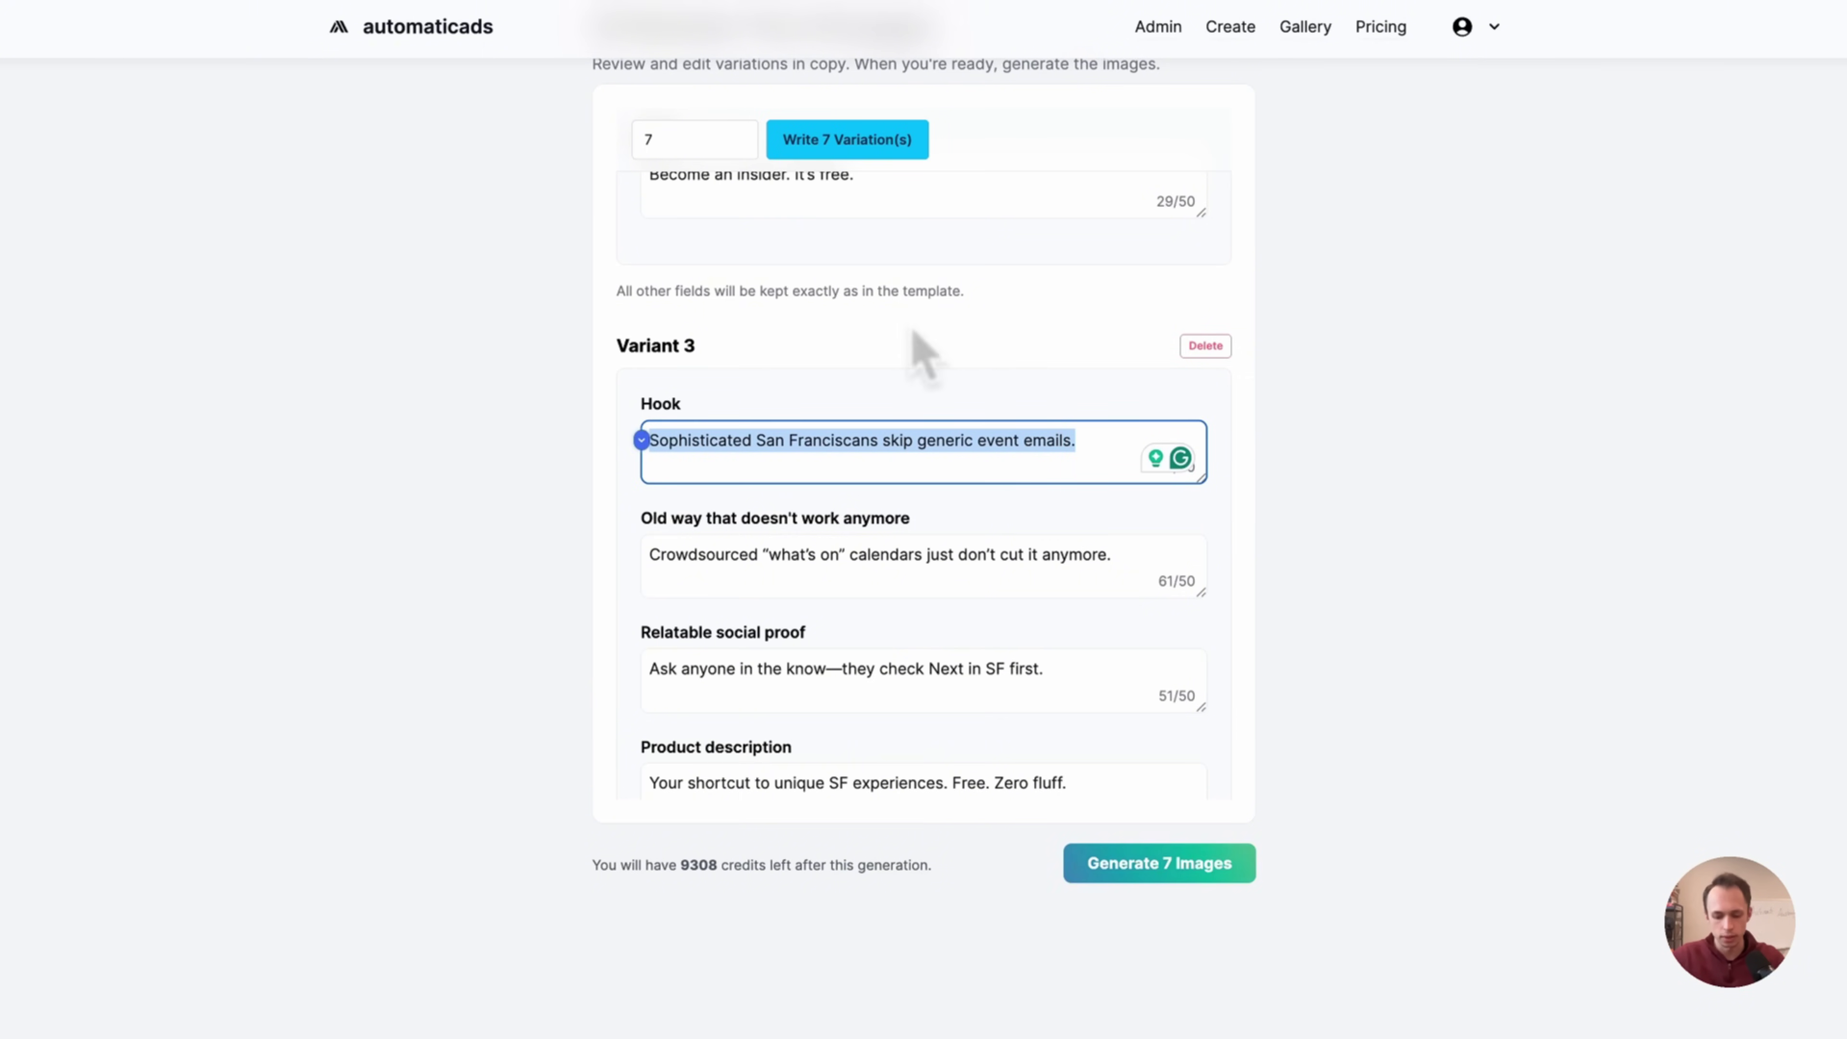
text(Finding friends in)
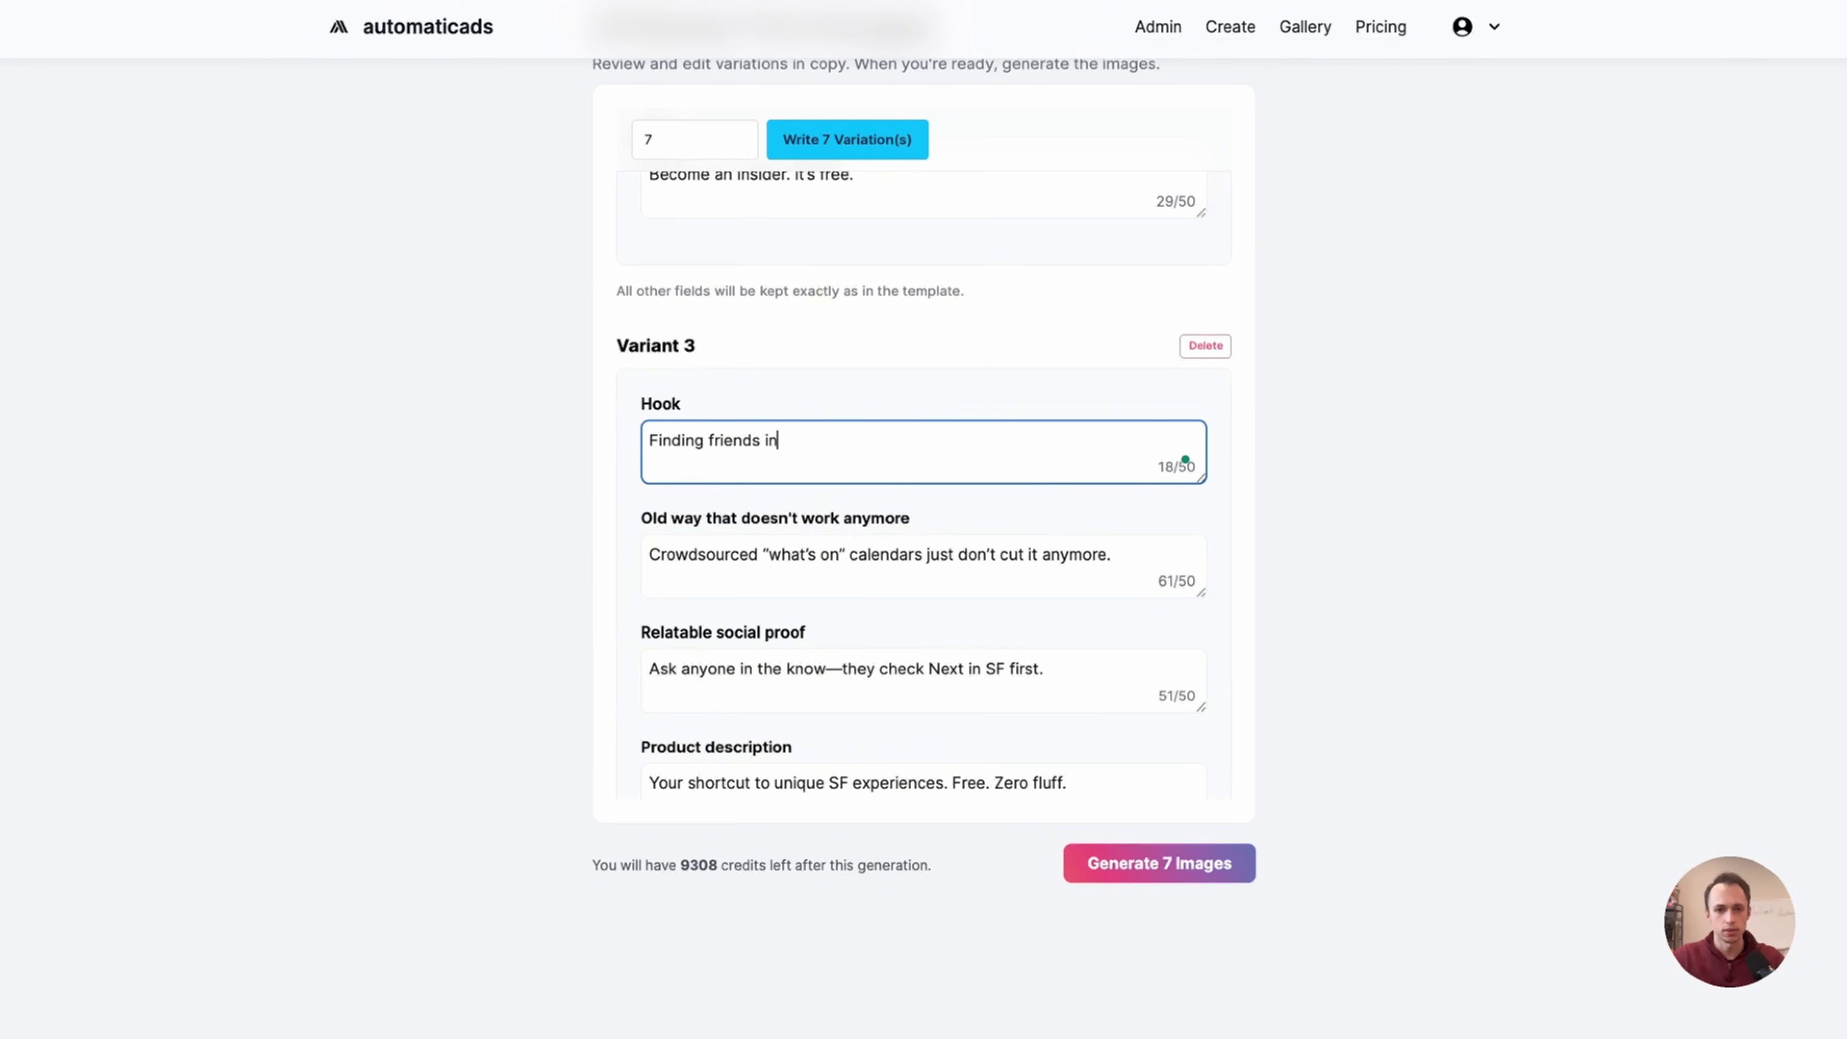
text( SF is hard)
- Replace Variant 3's "Old way that doesn't work anymore" text with "This newsletter sends you all the top events where you can meet people"
triple_click(880, 555)
text(Th)
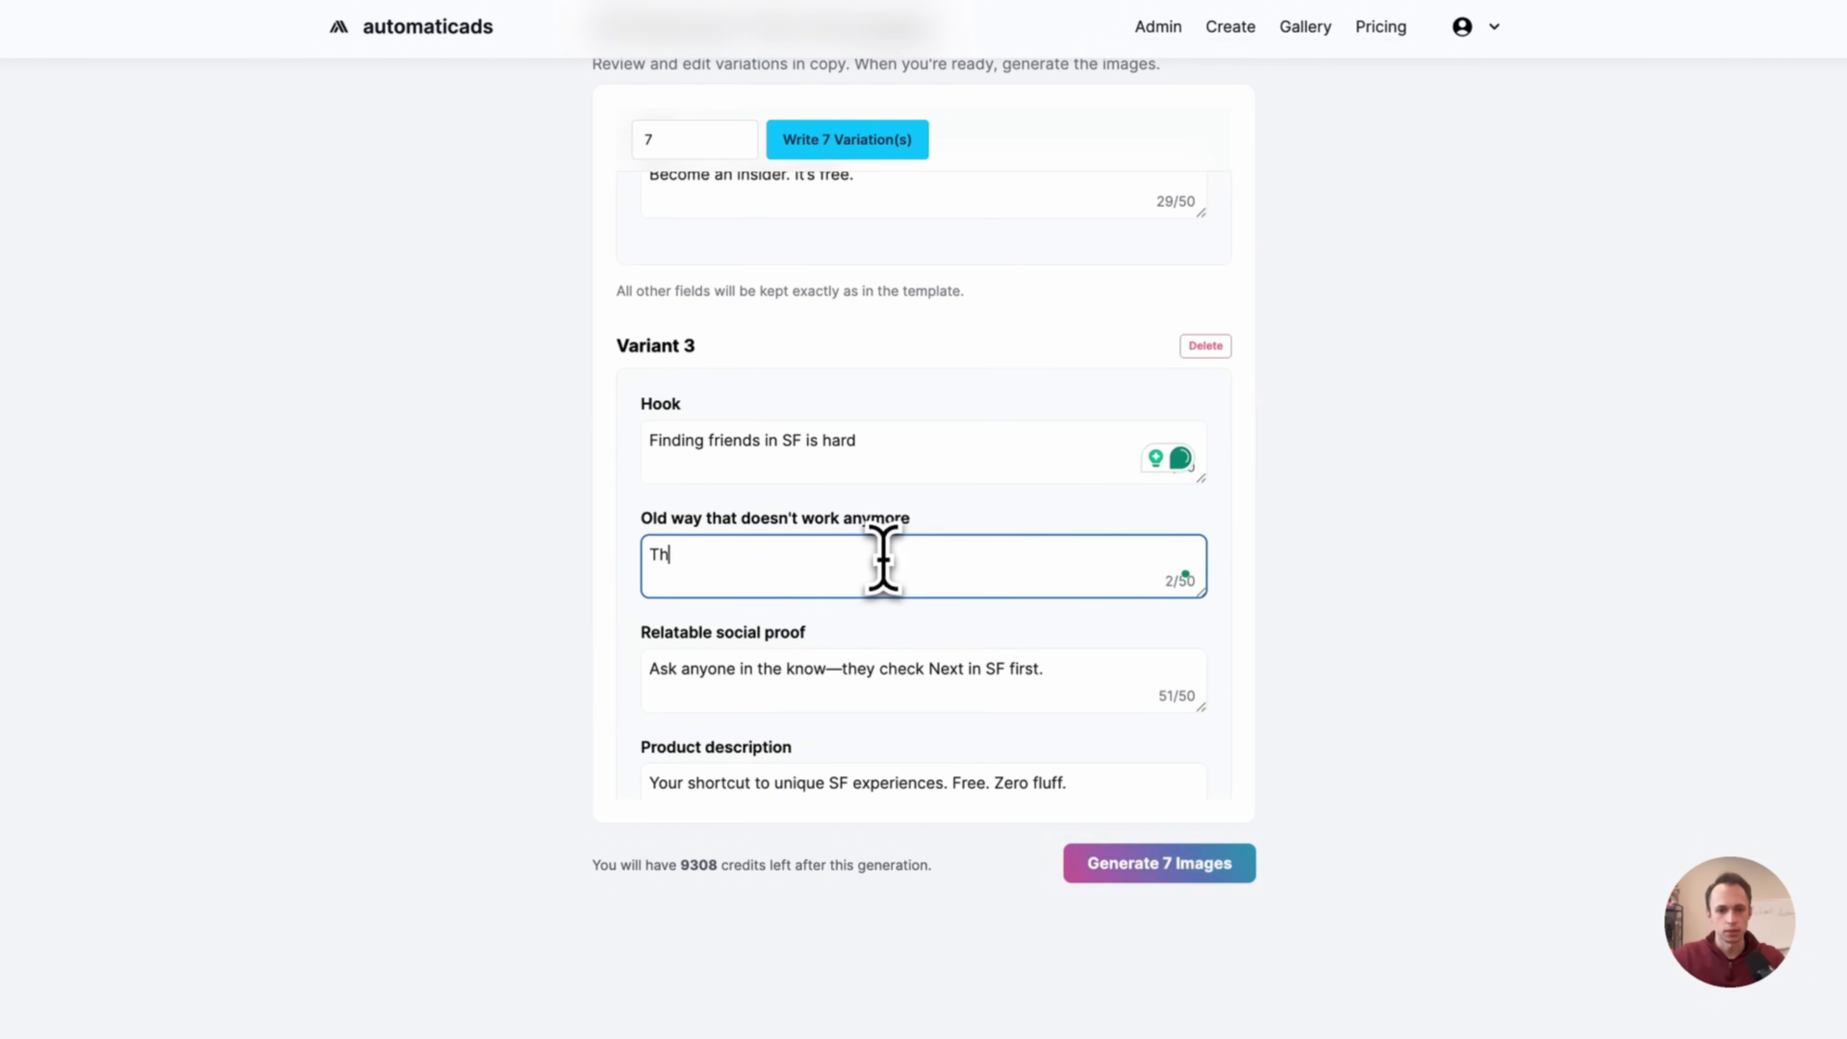
text(is newsletter tells)
key(BackSpace)
key(BackSpace)
key(BackSpace)
key(BackSpace)
key(BackSpace)
text(sends you)
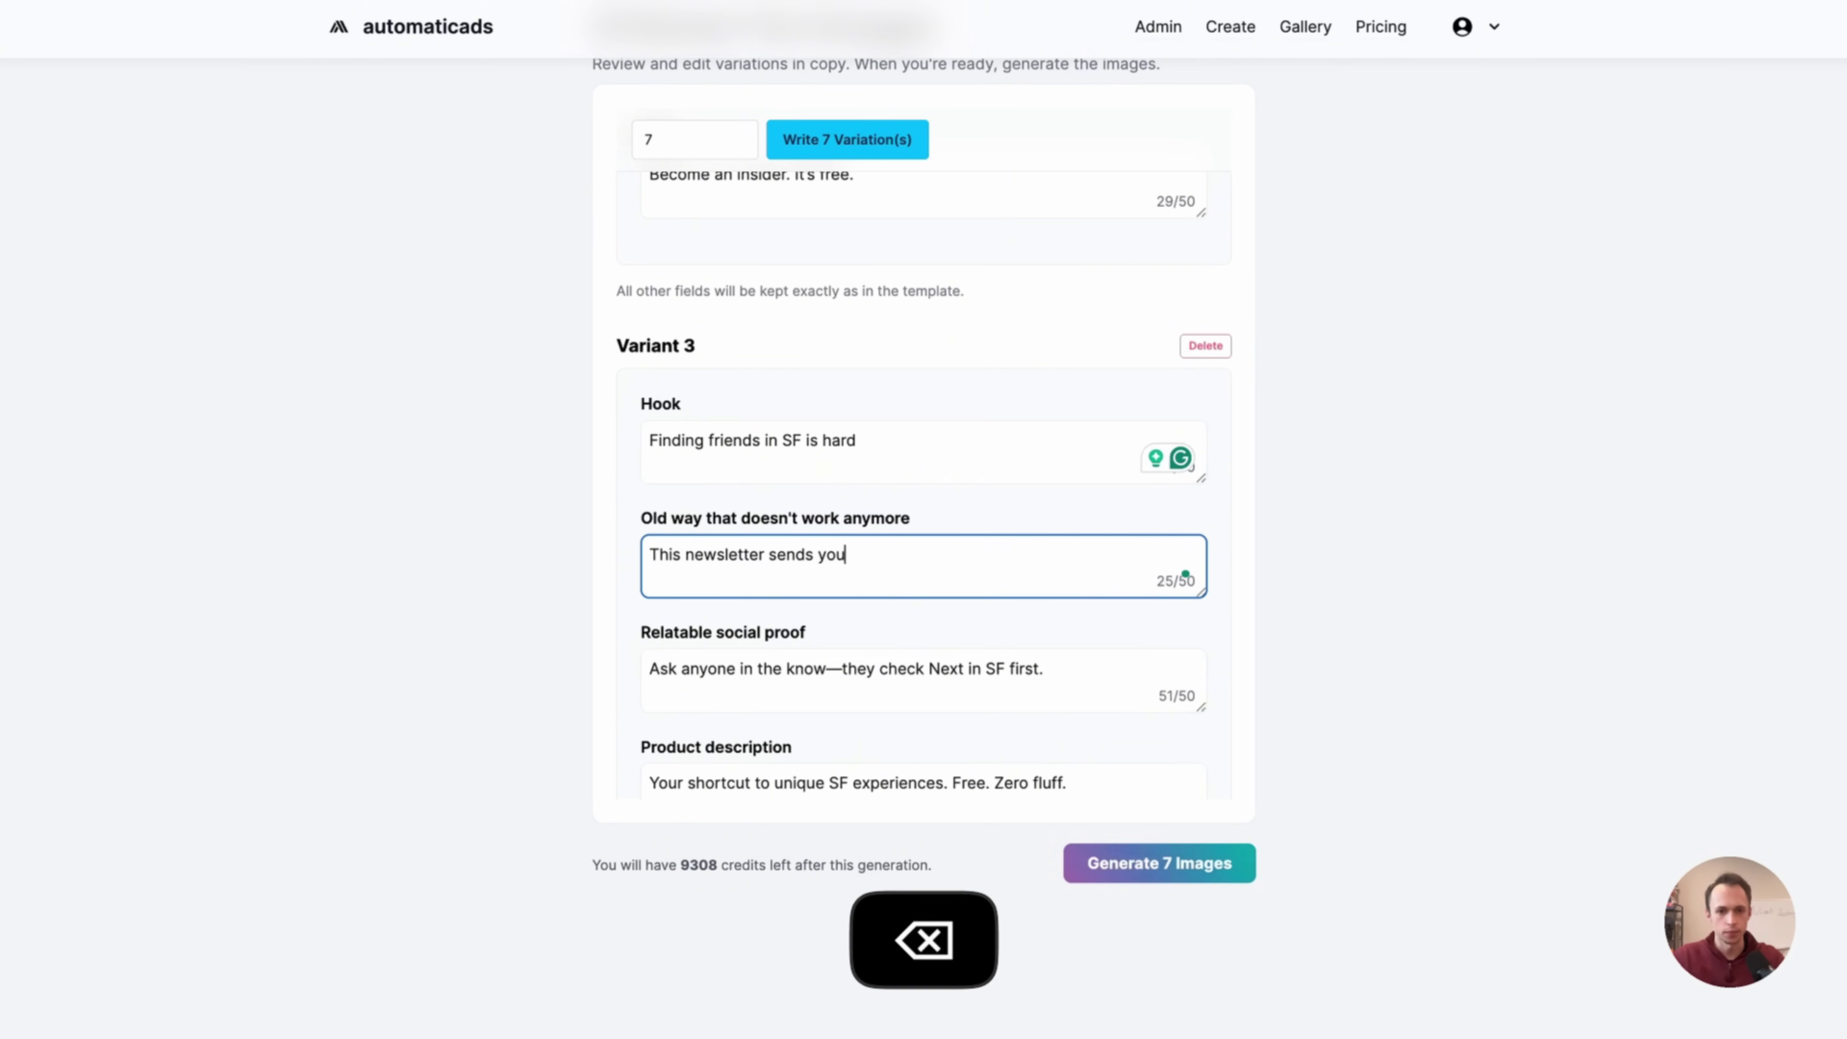
text( all the top events where you can meet people)
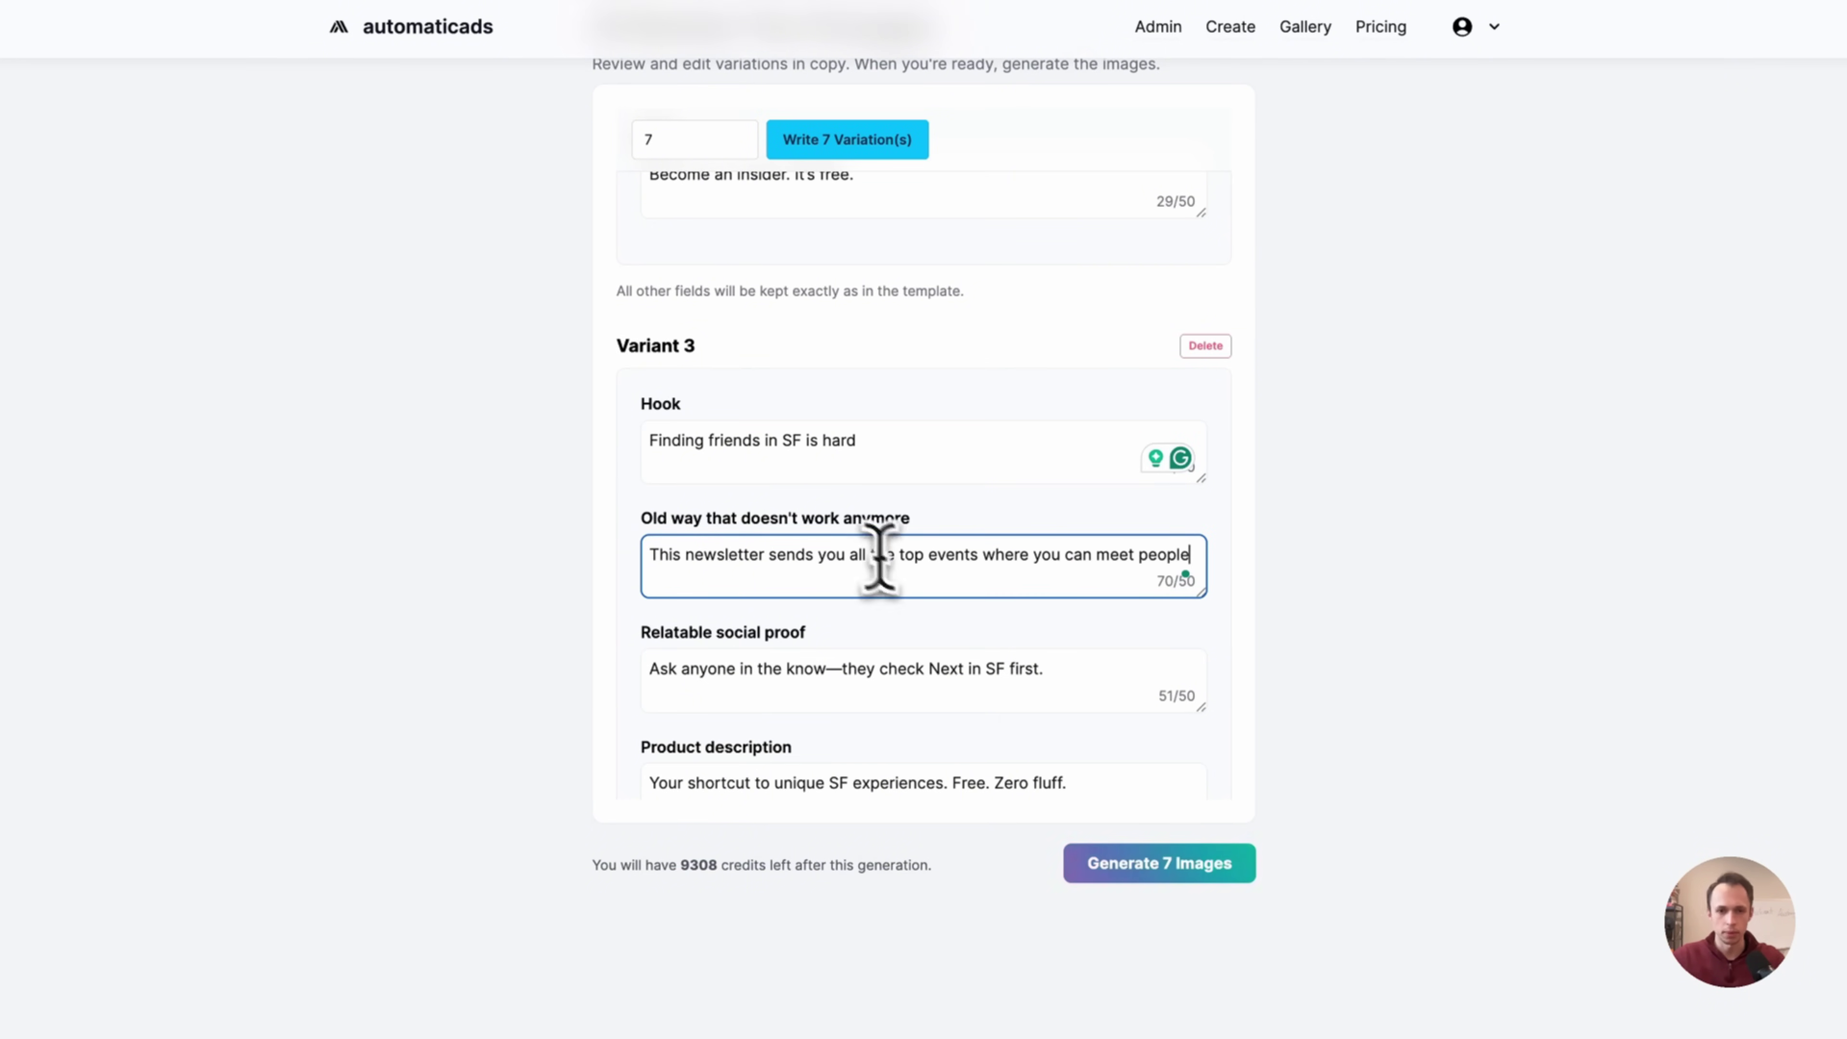
- Reword the opening of Variant 3's Hook so it reads "Meeting people in SF is hard"
click(690, 416)
scroll(874, 619, down, 2)
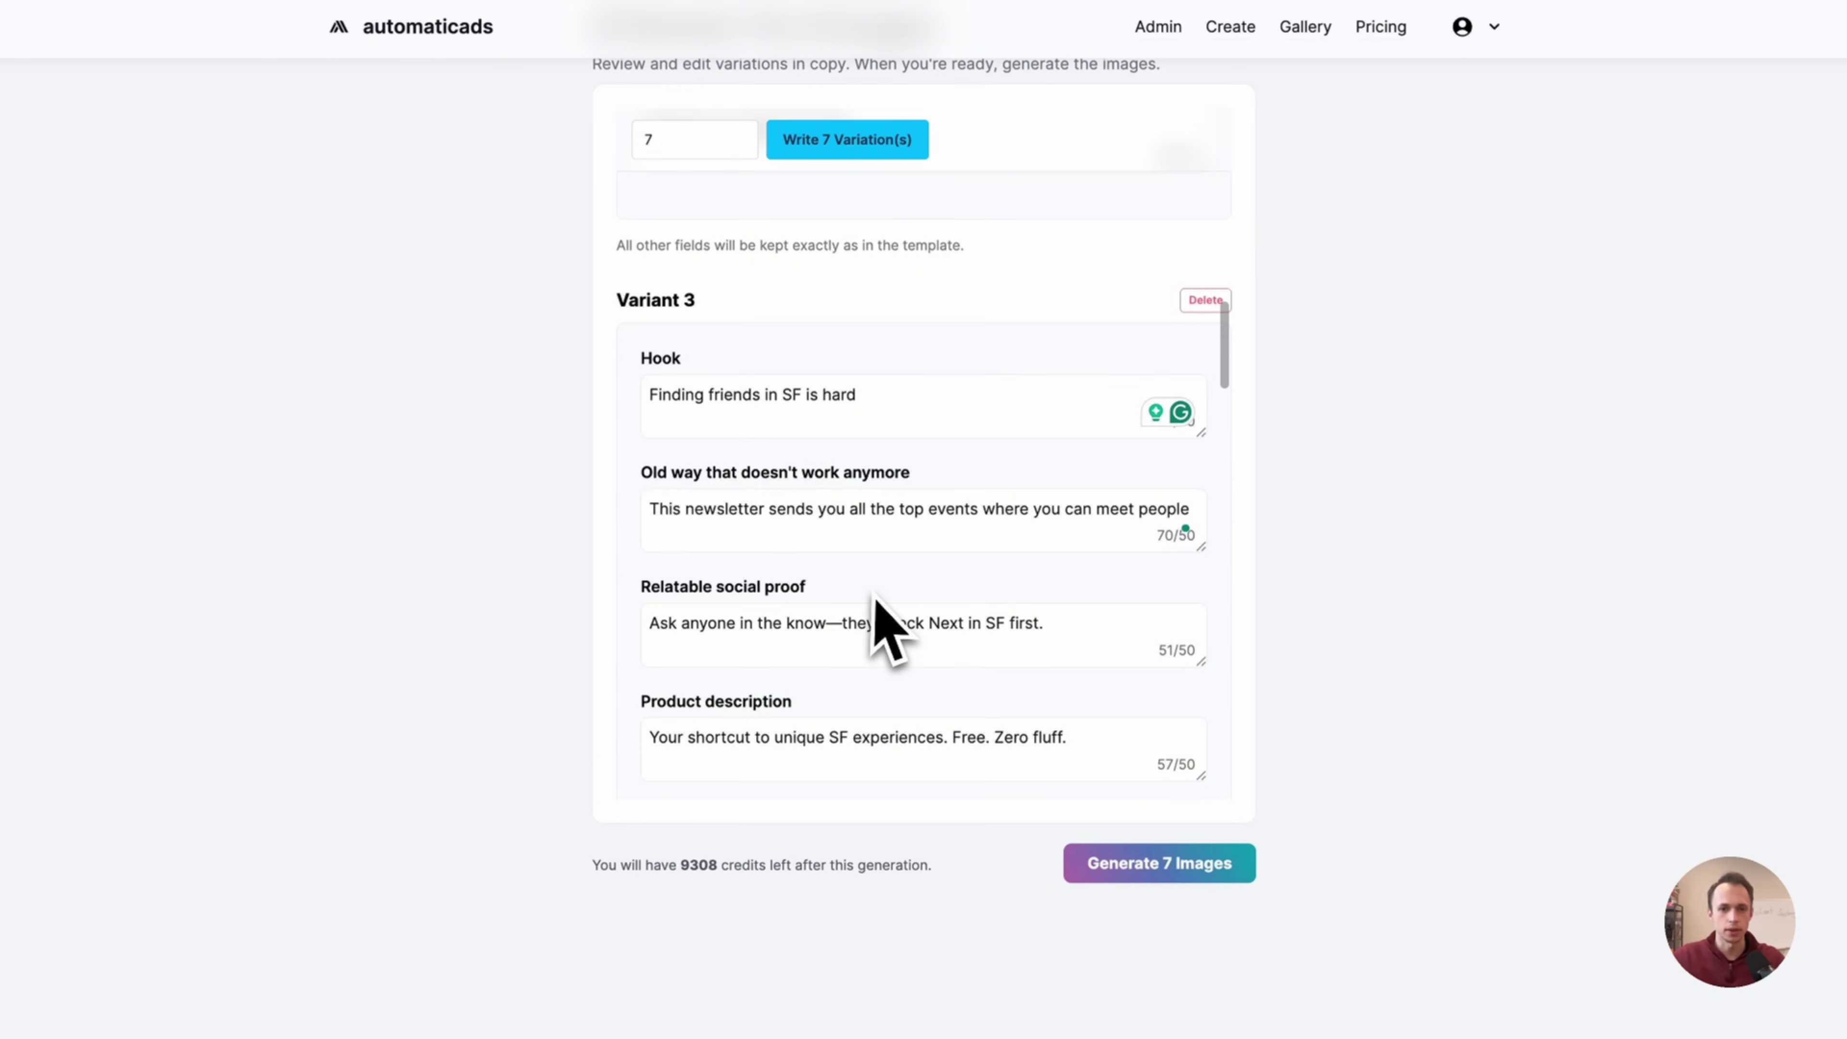
click(694, 342)
double_click(694, 342)
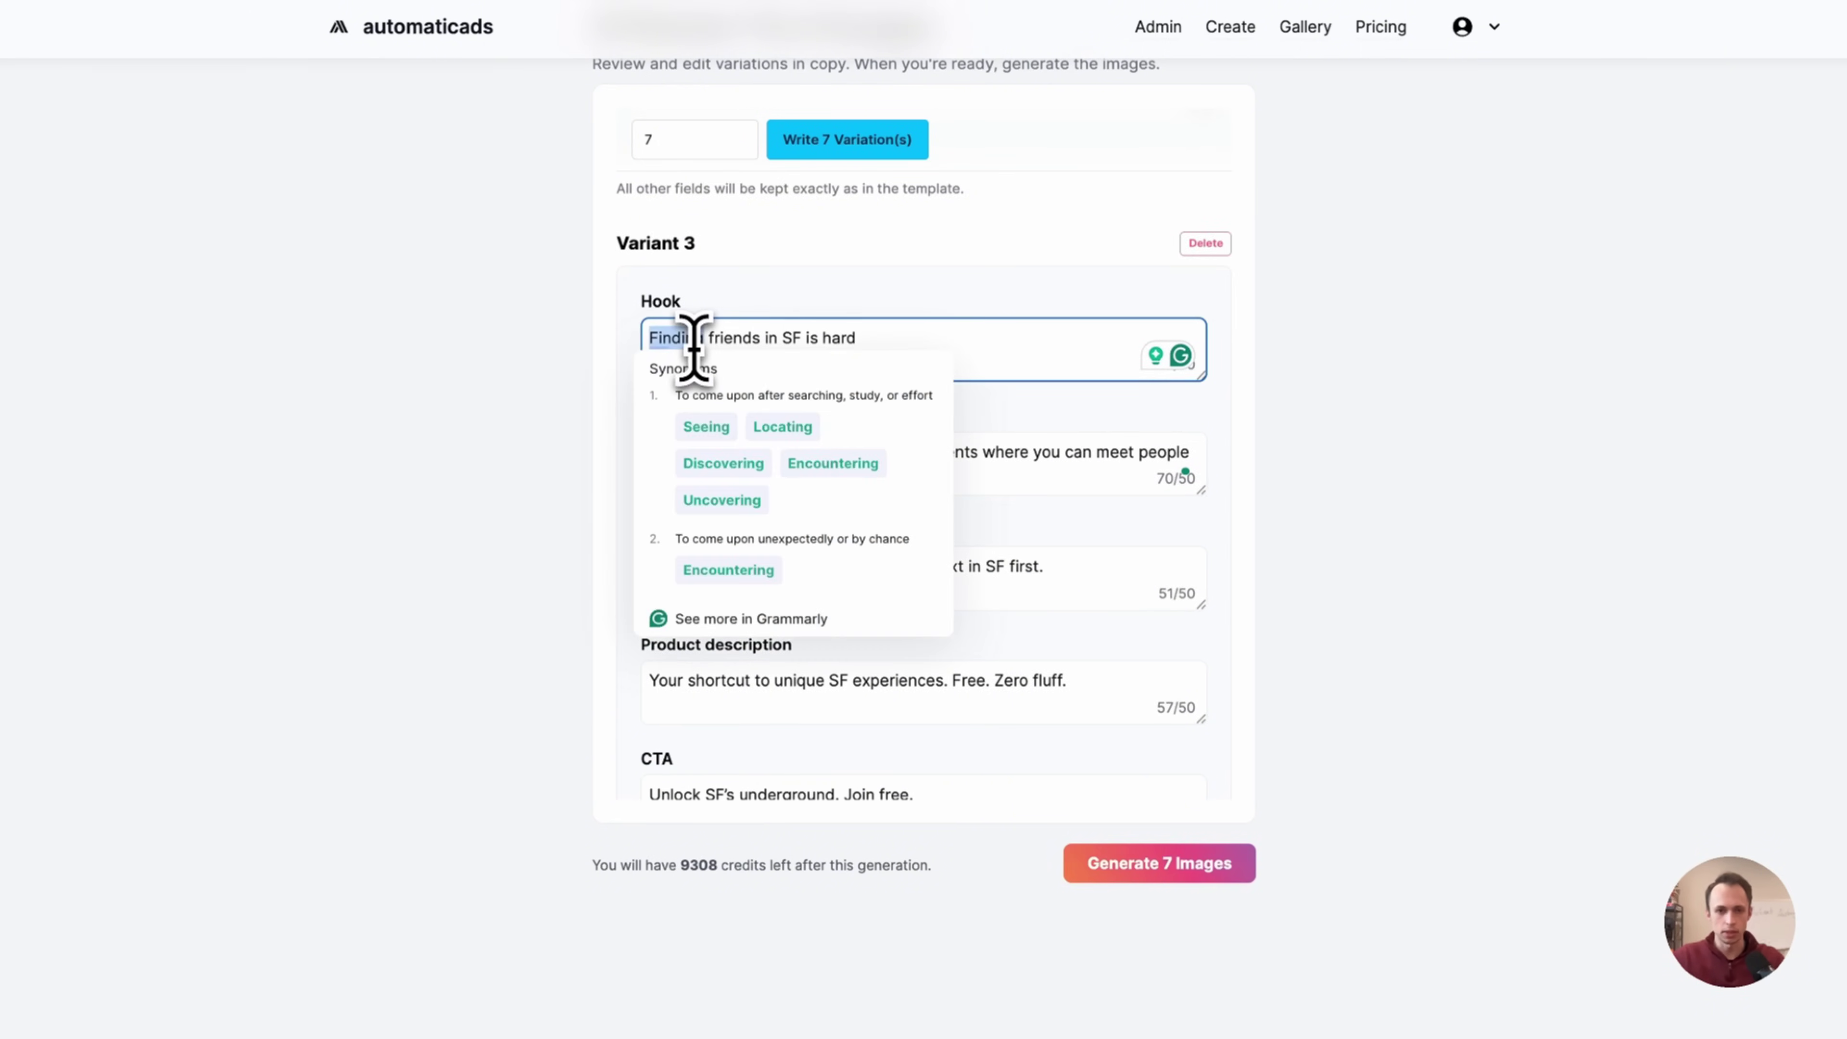
text(Meeting people)
double_click(786, 338)
key(BackSpace)
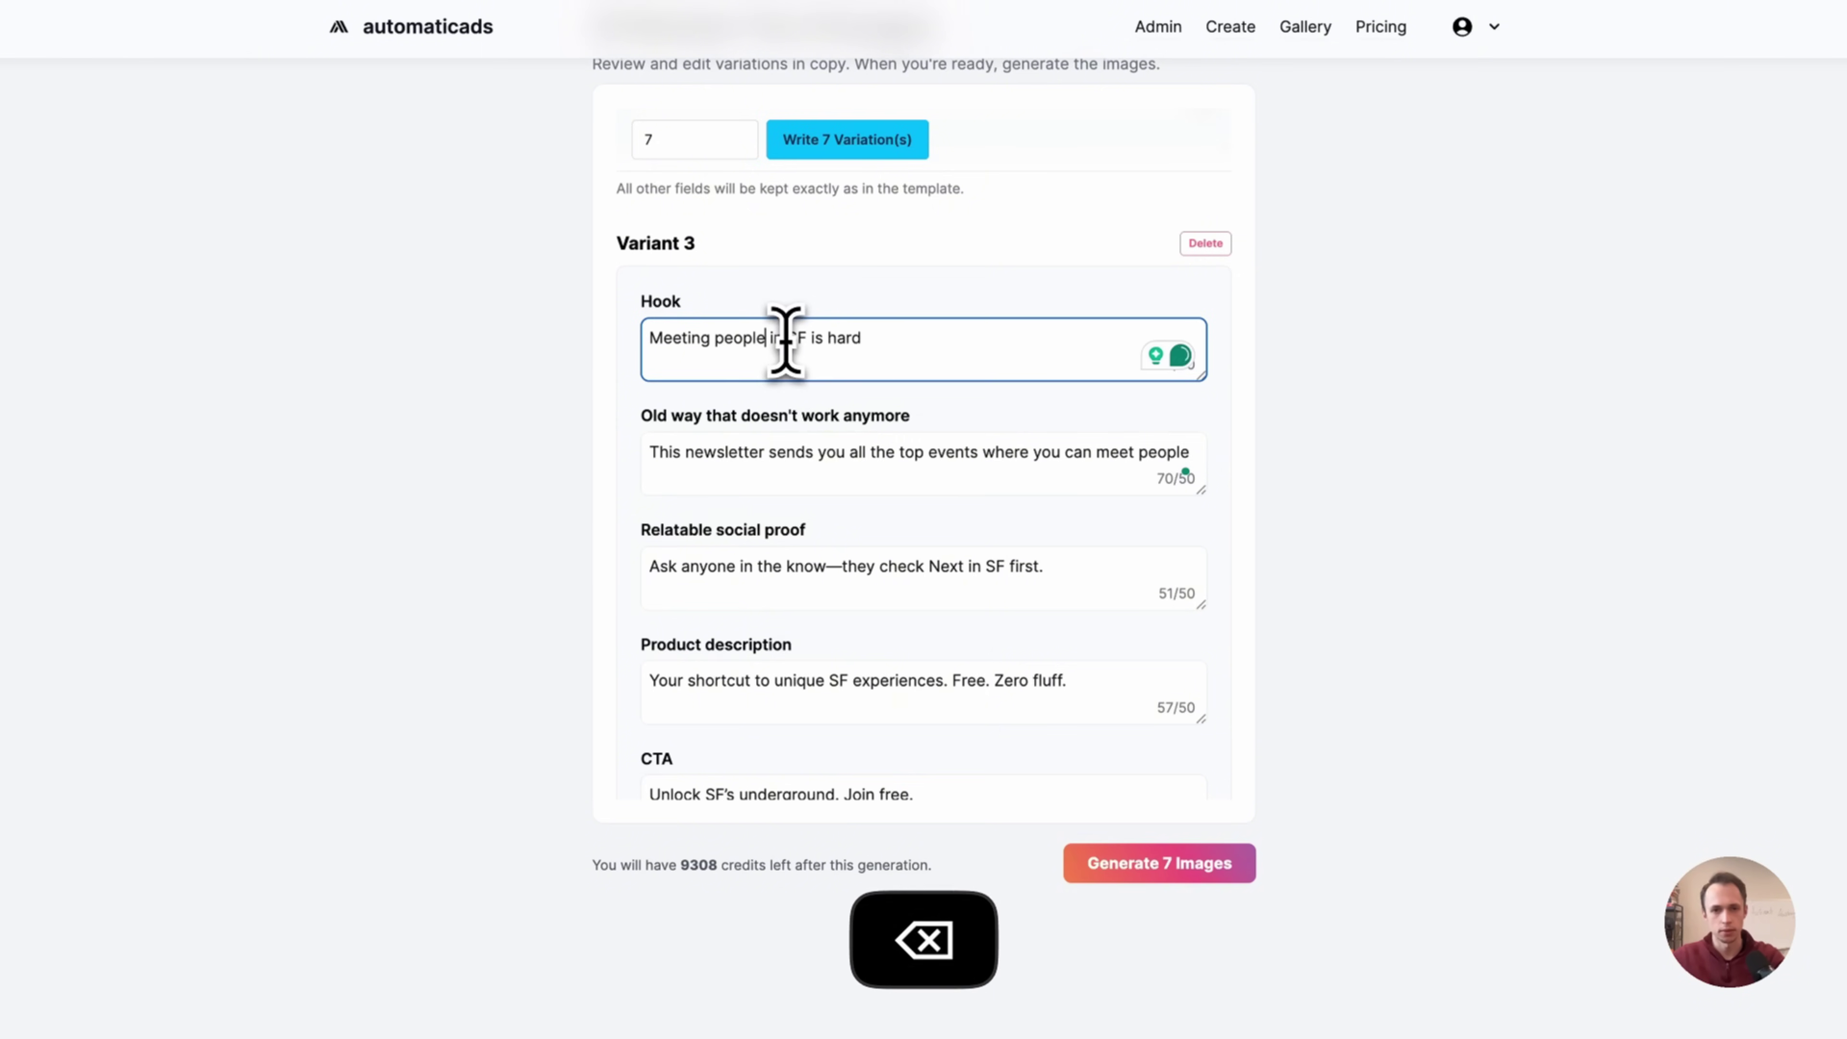
- Clear Variant 3's Relatable social proof text, undo the removal, and check the variant's remaining fields
triple_click(891, 569)
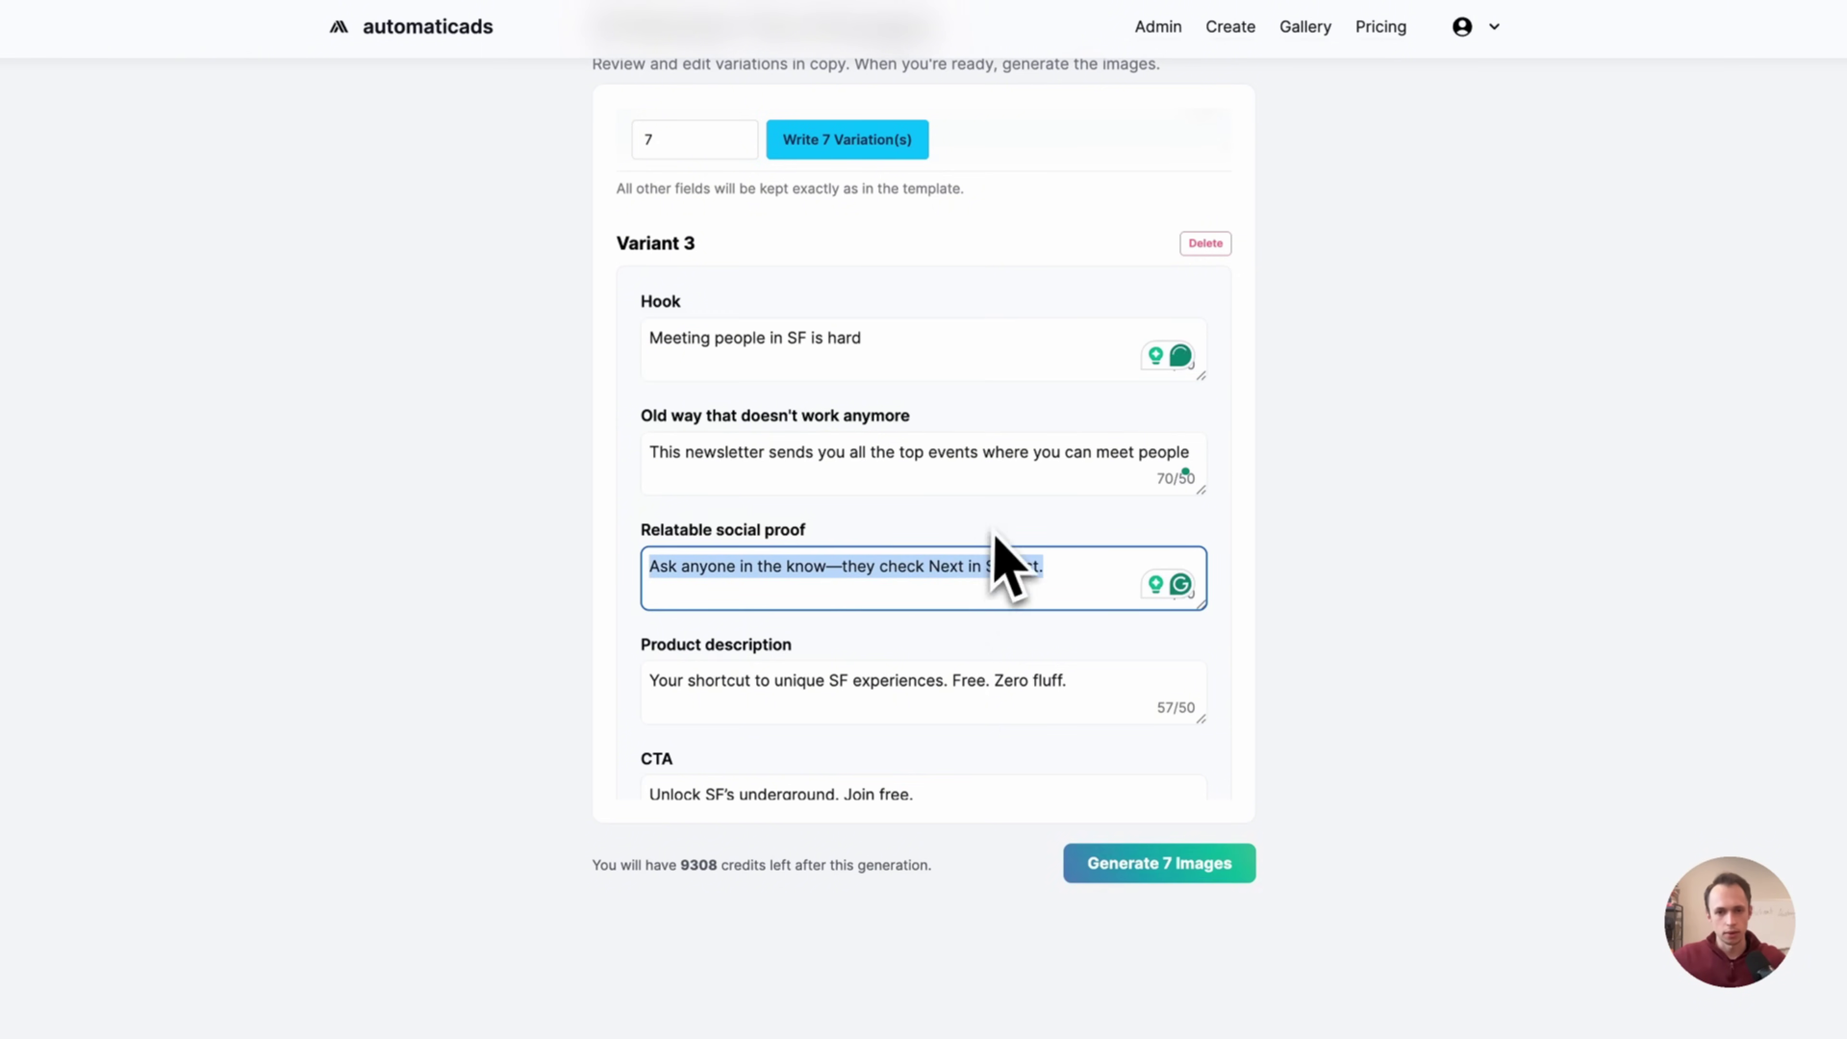
click(902, 569)
drag(1048, 569, 574, 553)
key(BackSpace)
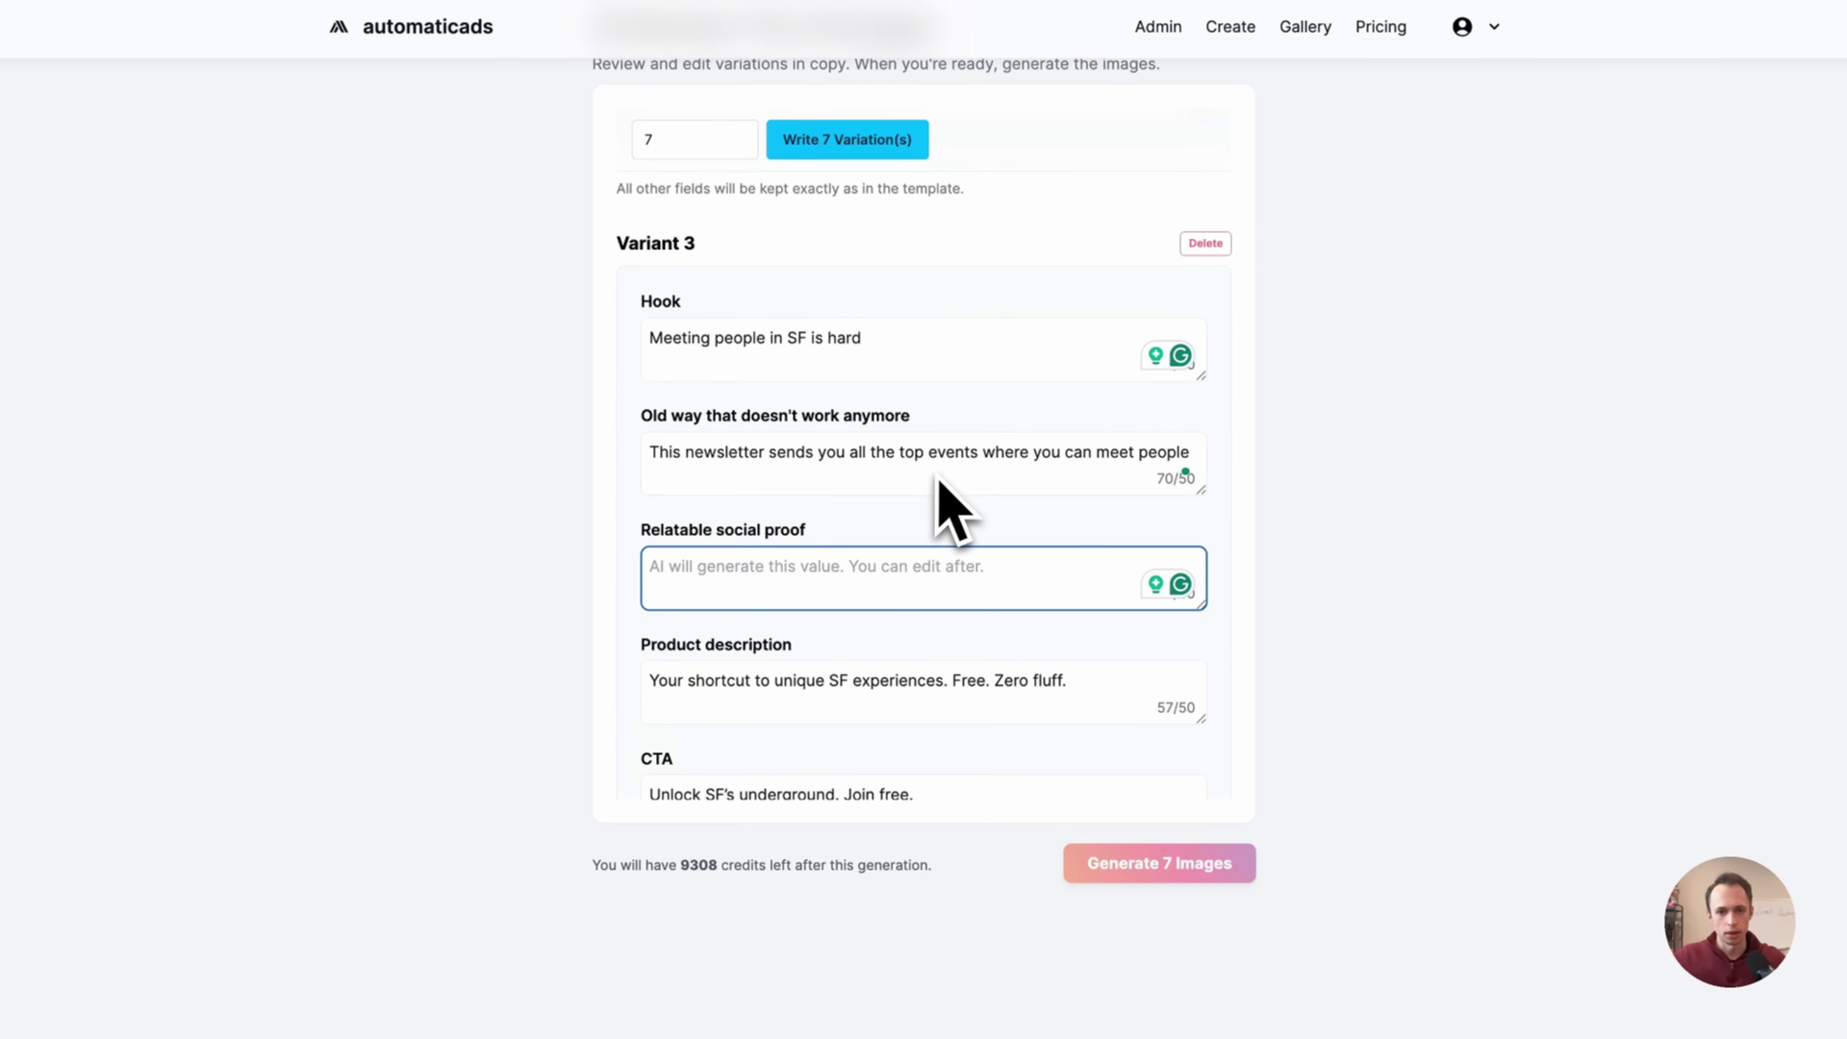
click(1054, 473)
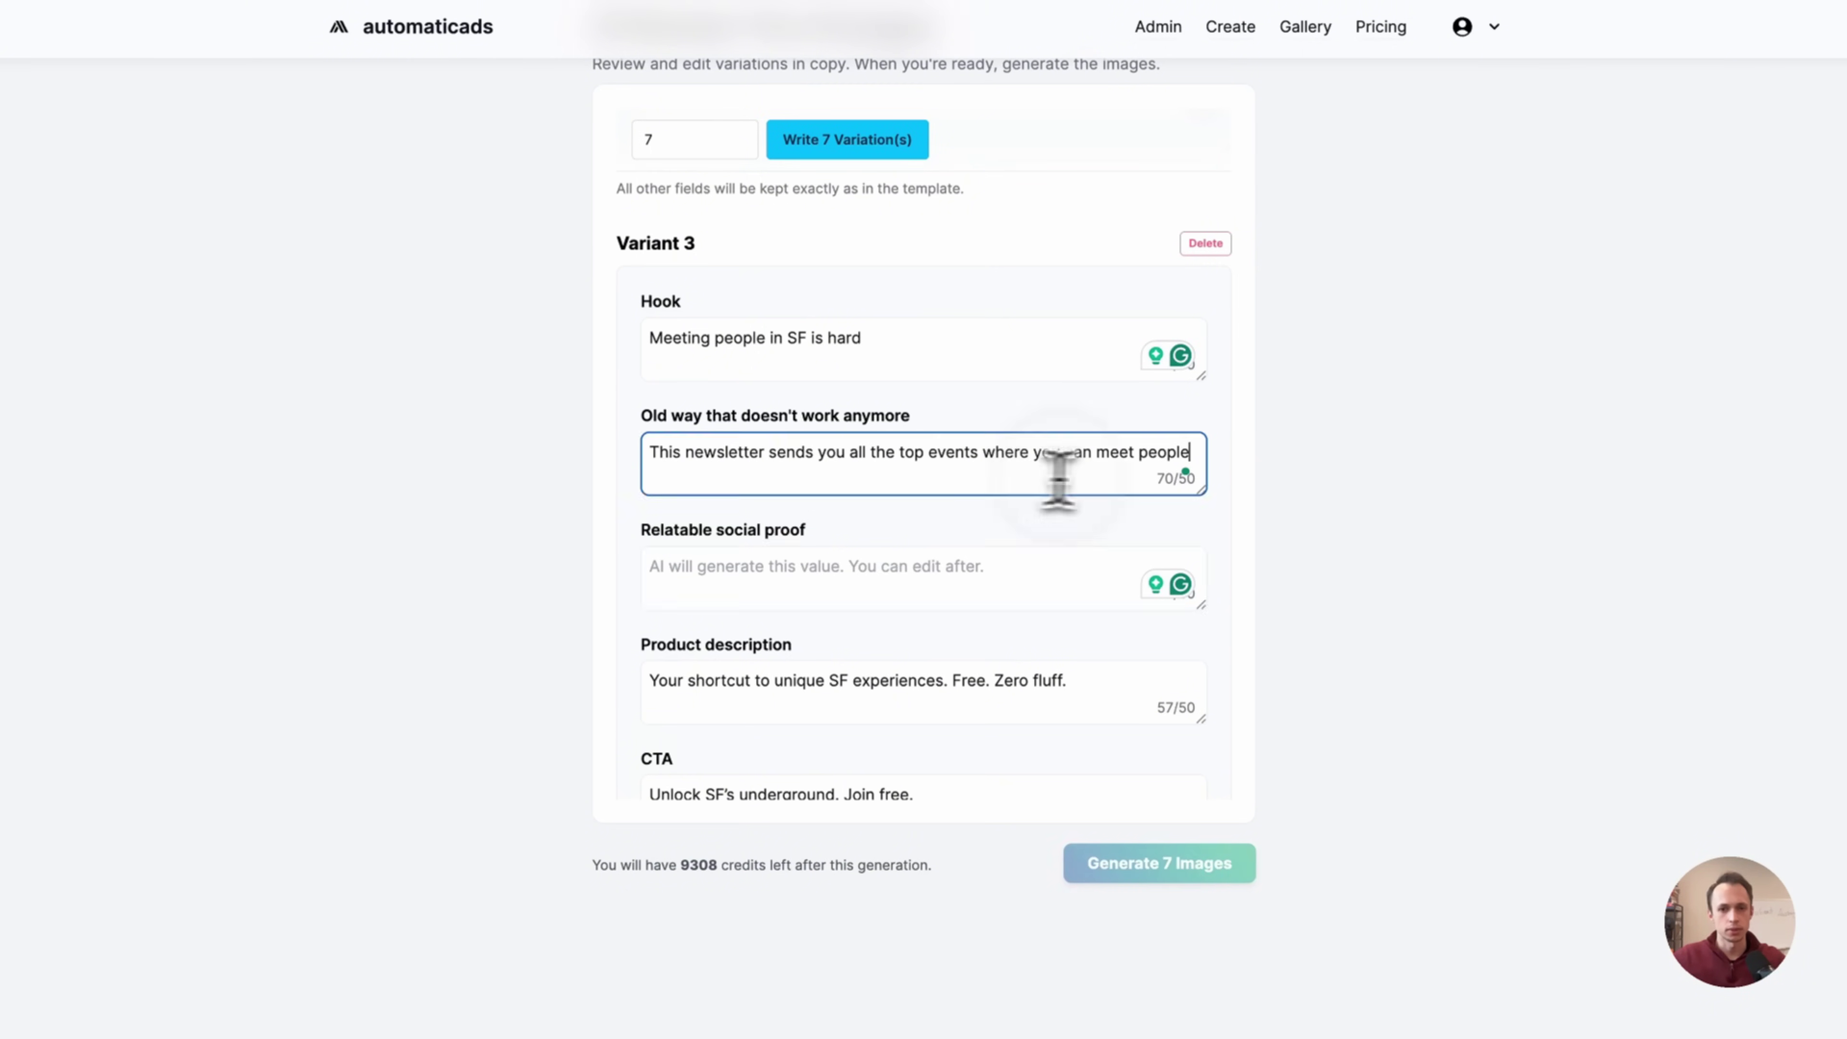
click(926, 566)
key(super+z)
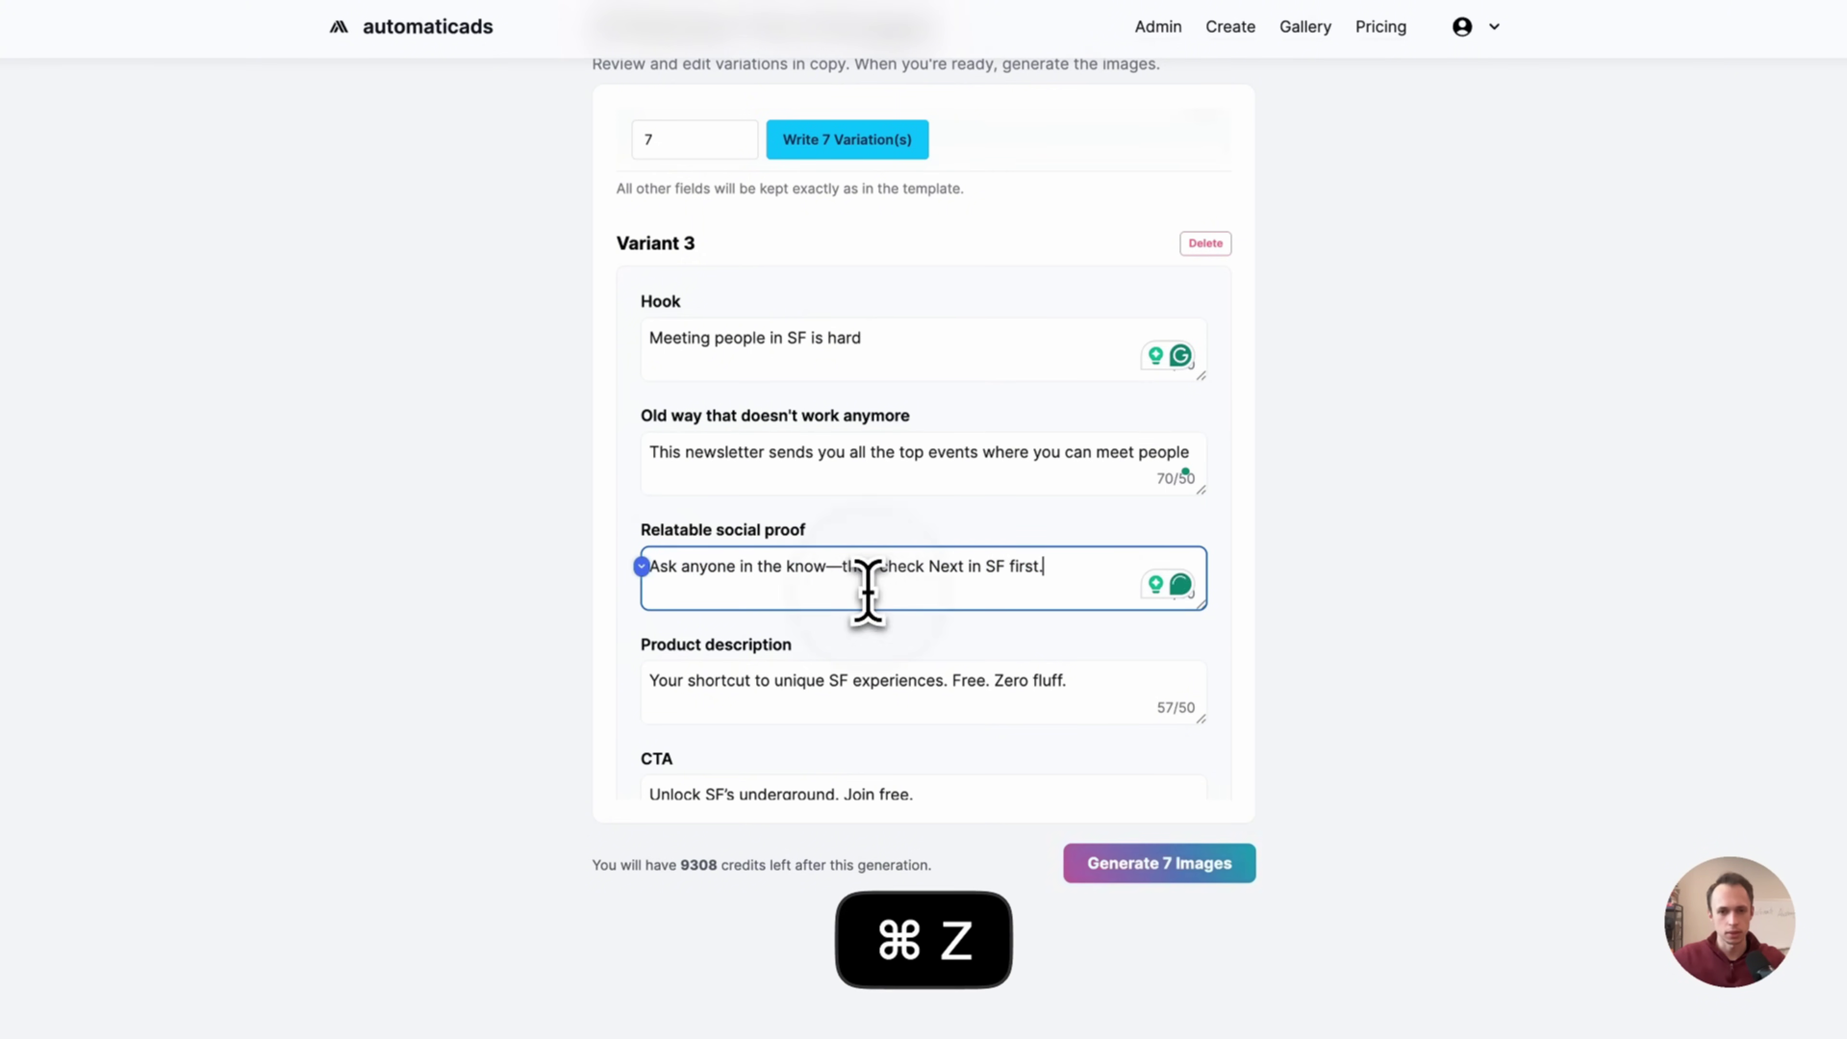
scroll(741, 755, down, 3)
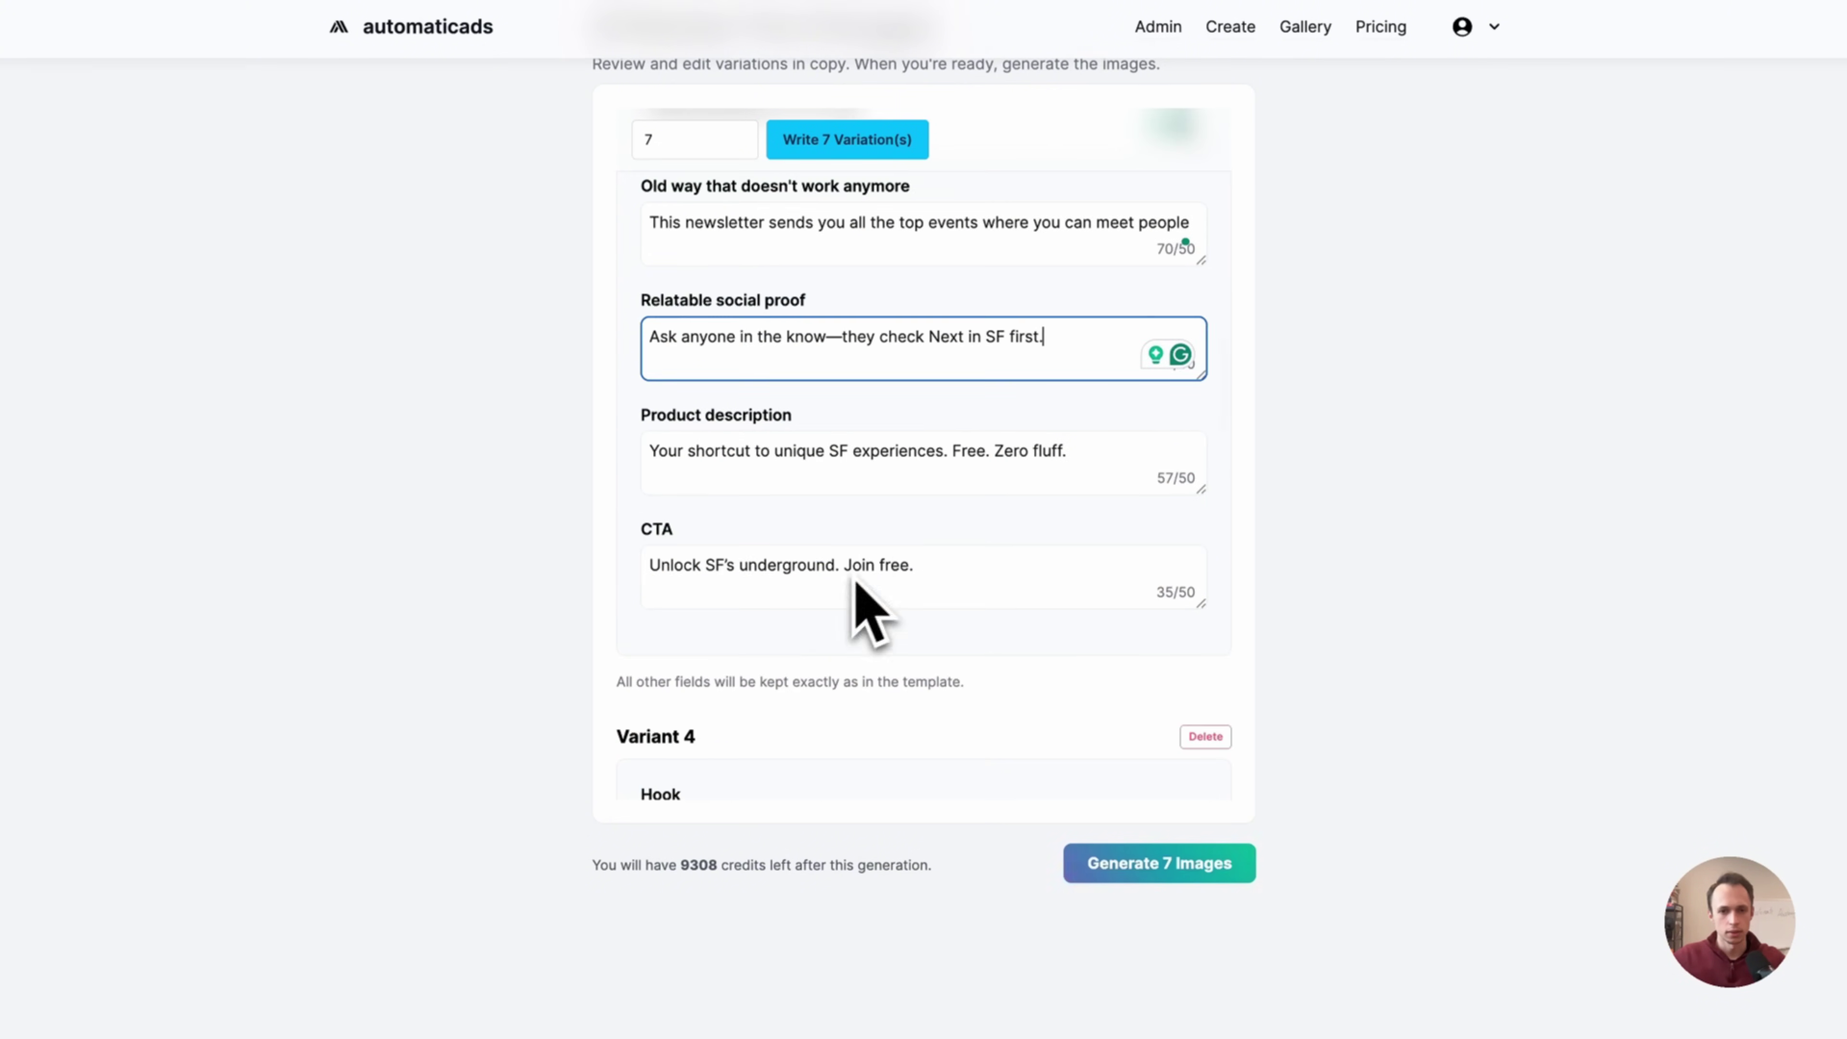
- Shorten Variant 3's CTA so it reads "Join free now"
drag(840, 566, 617, 575)
key(BackSpace)
key(End)
key(BackSpace)
text(now)
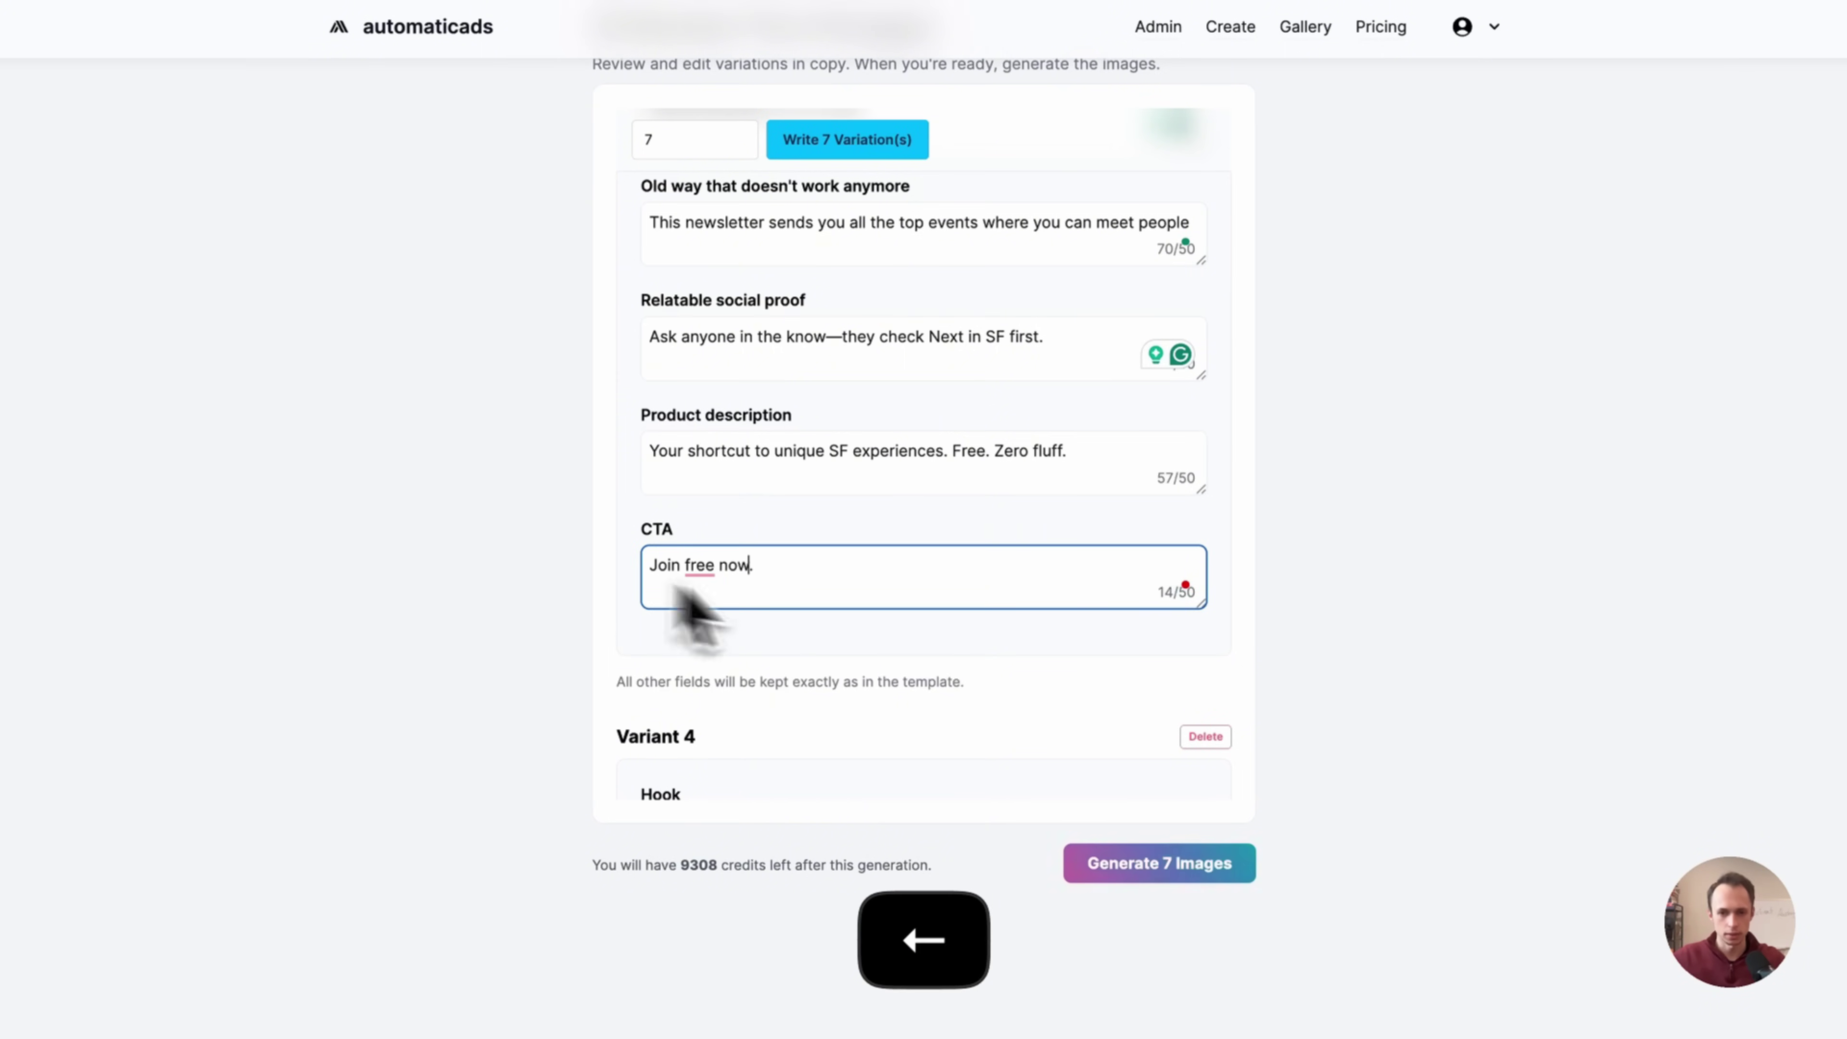
- Generate the 7 images from the edited copy variations and go to the list of ads
click(1173, 876)
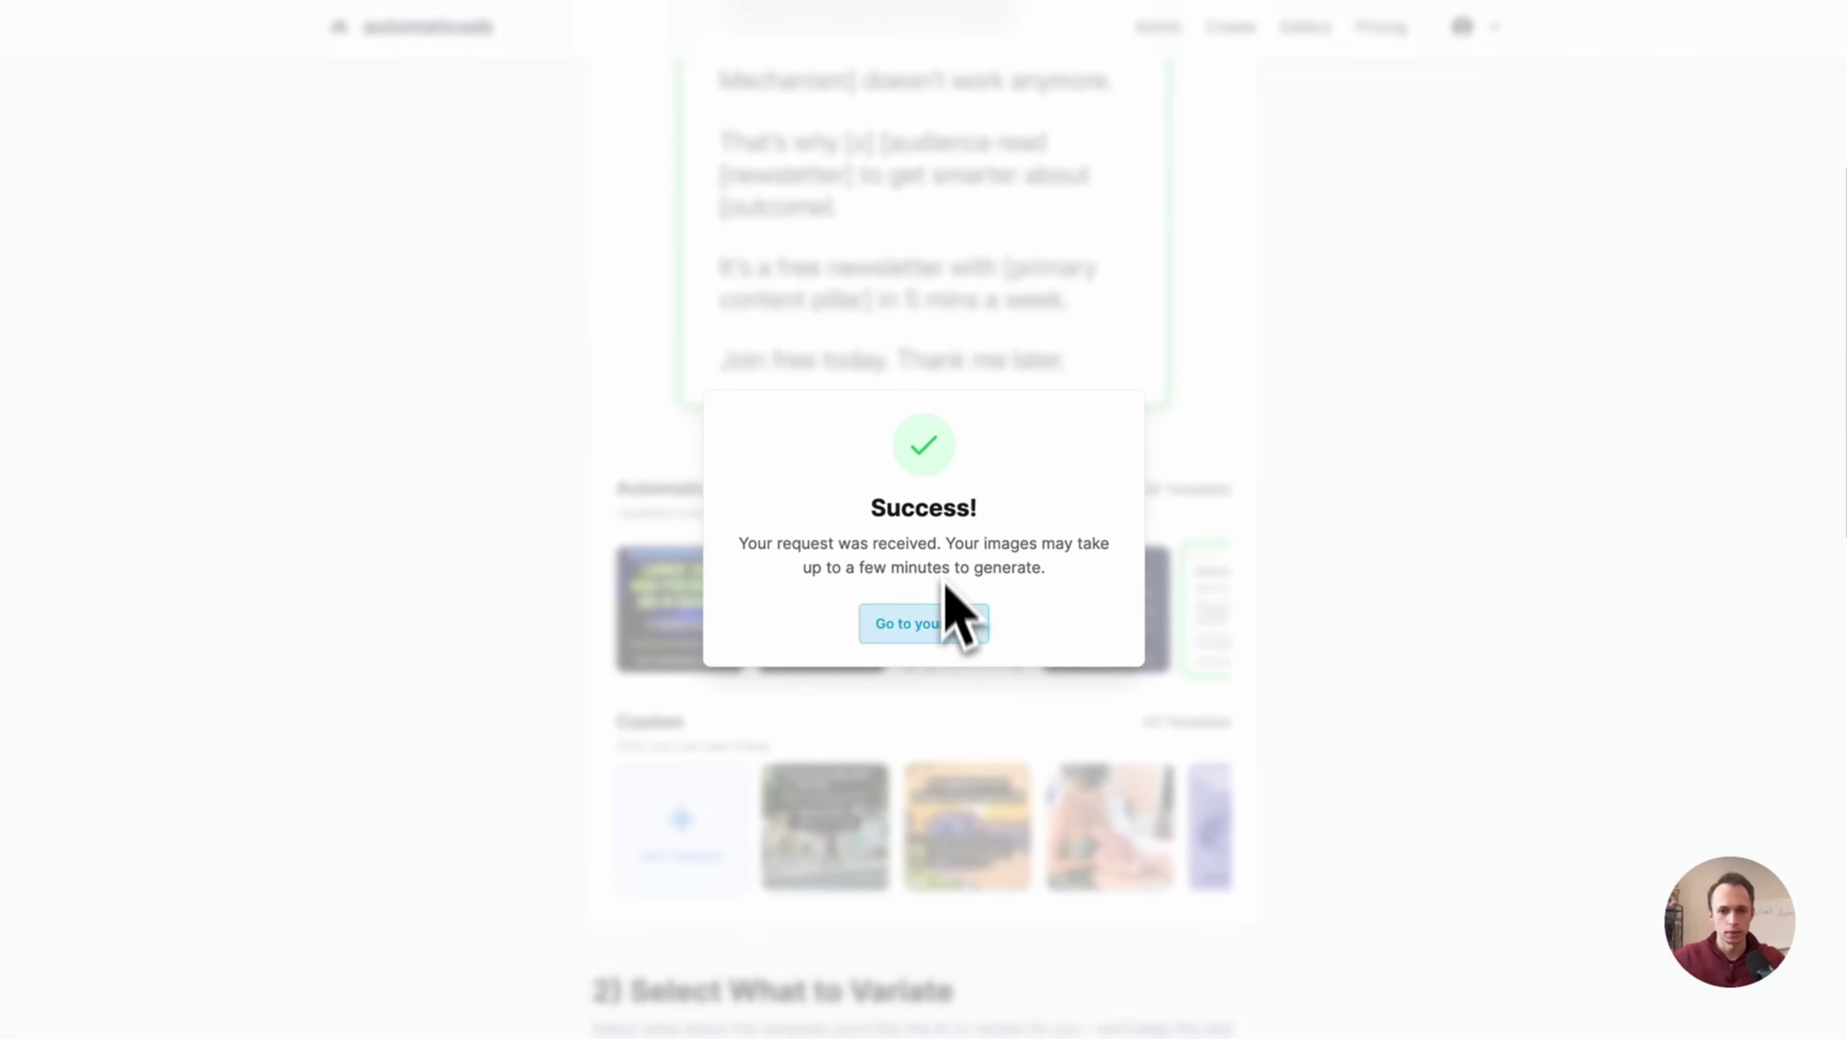
scroll(837, 276, down, 2)
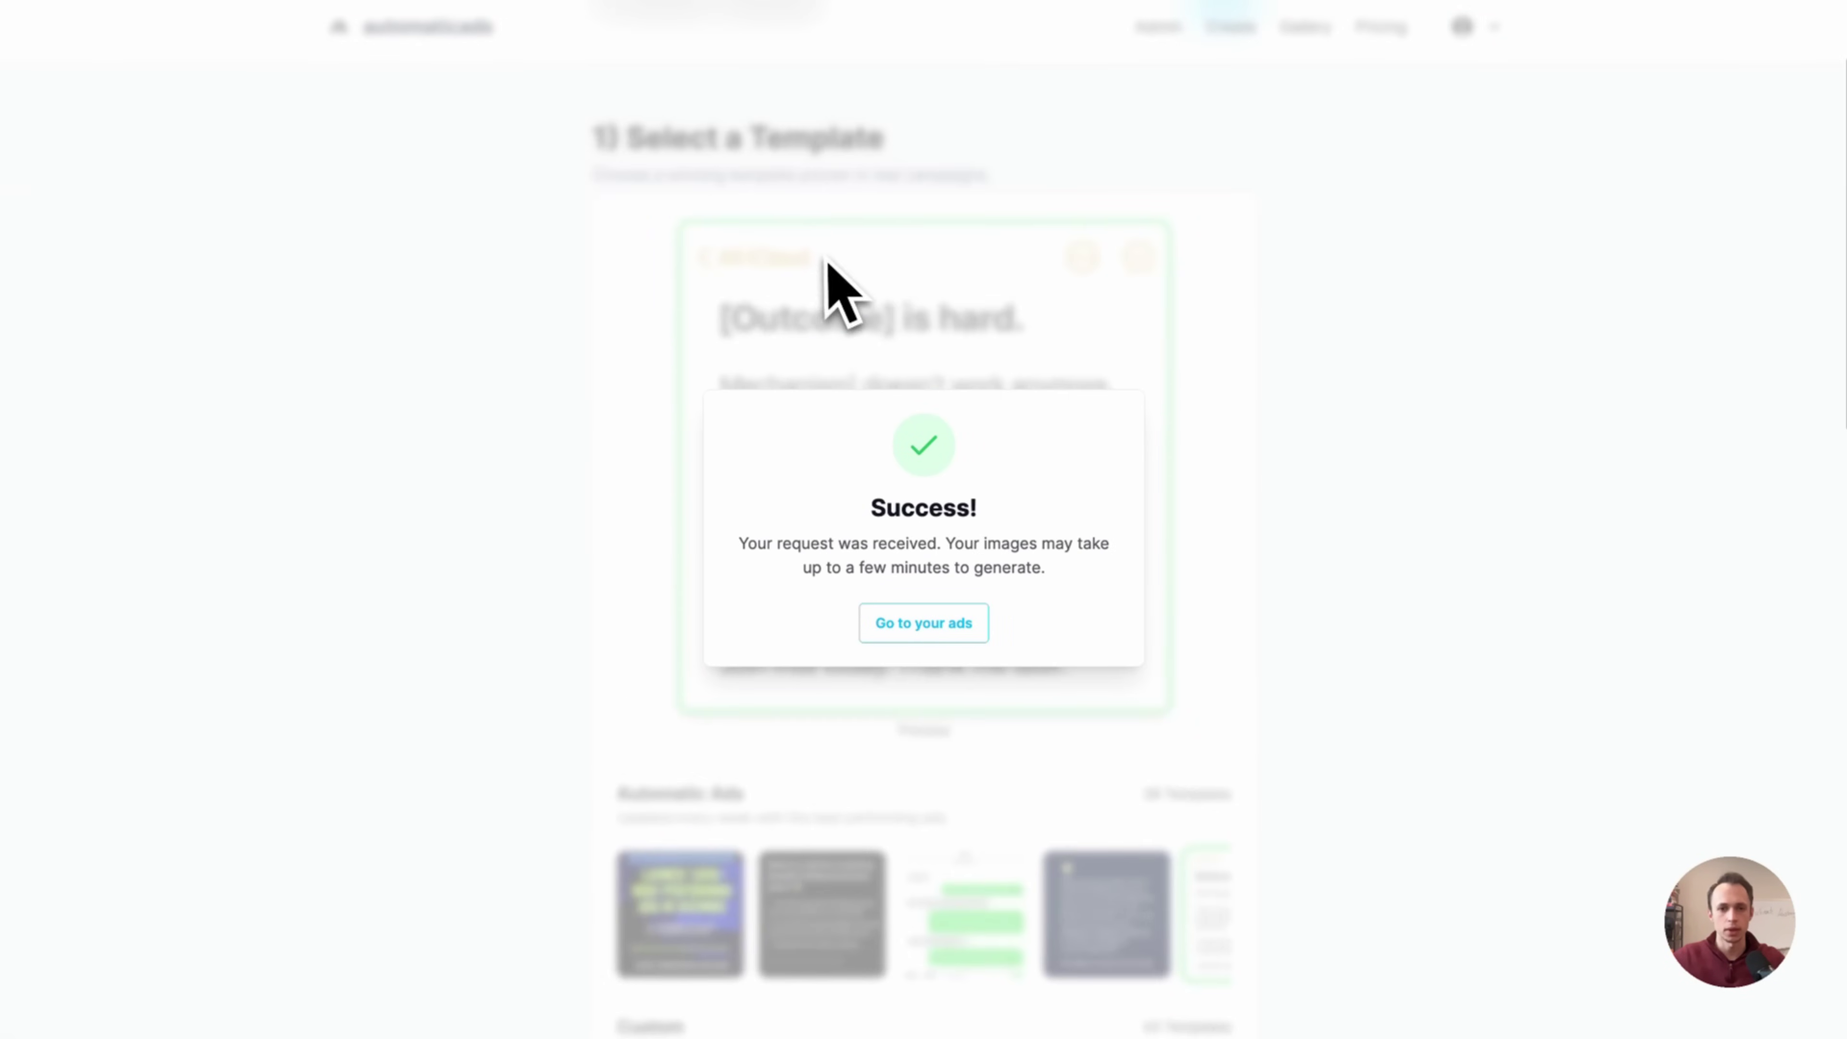
click(935, 623)
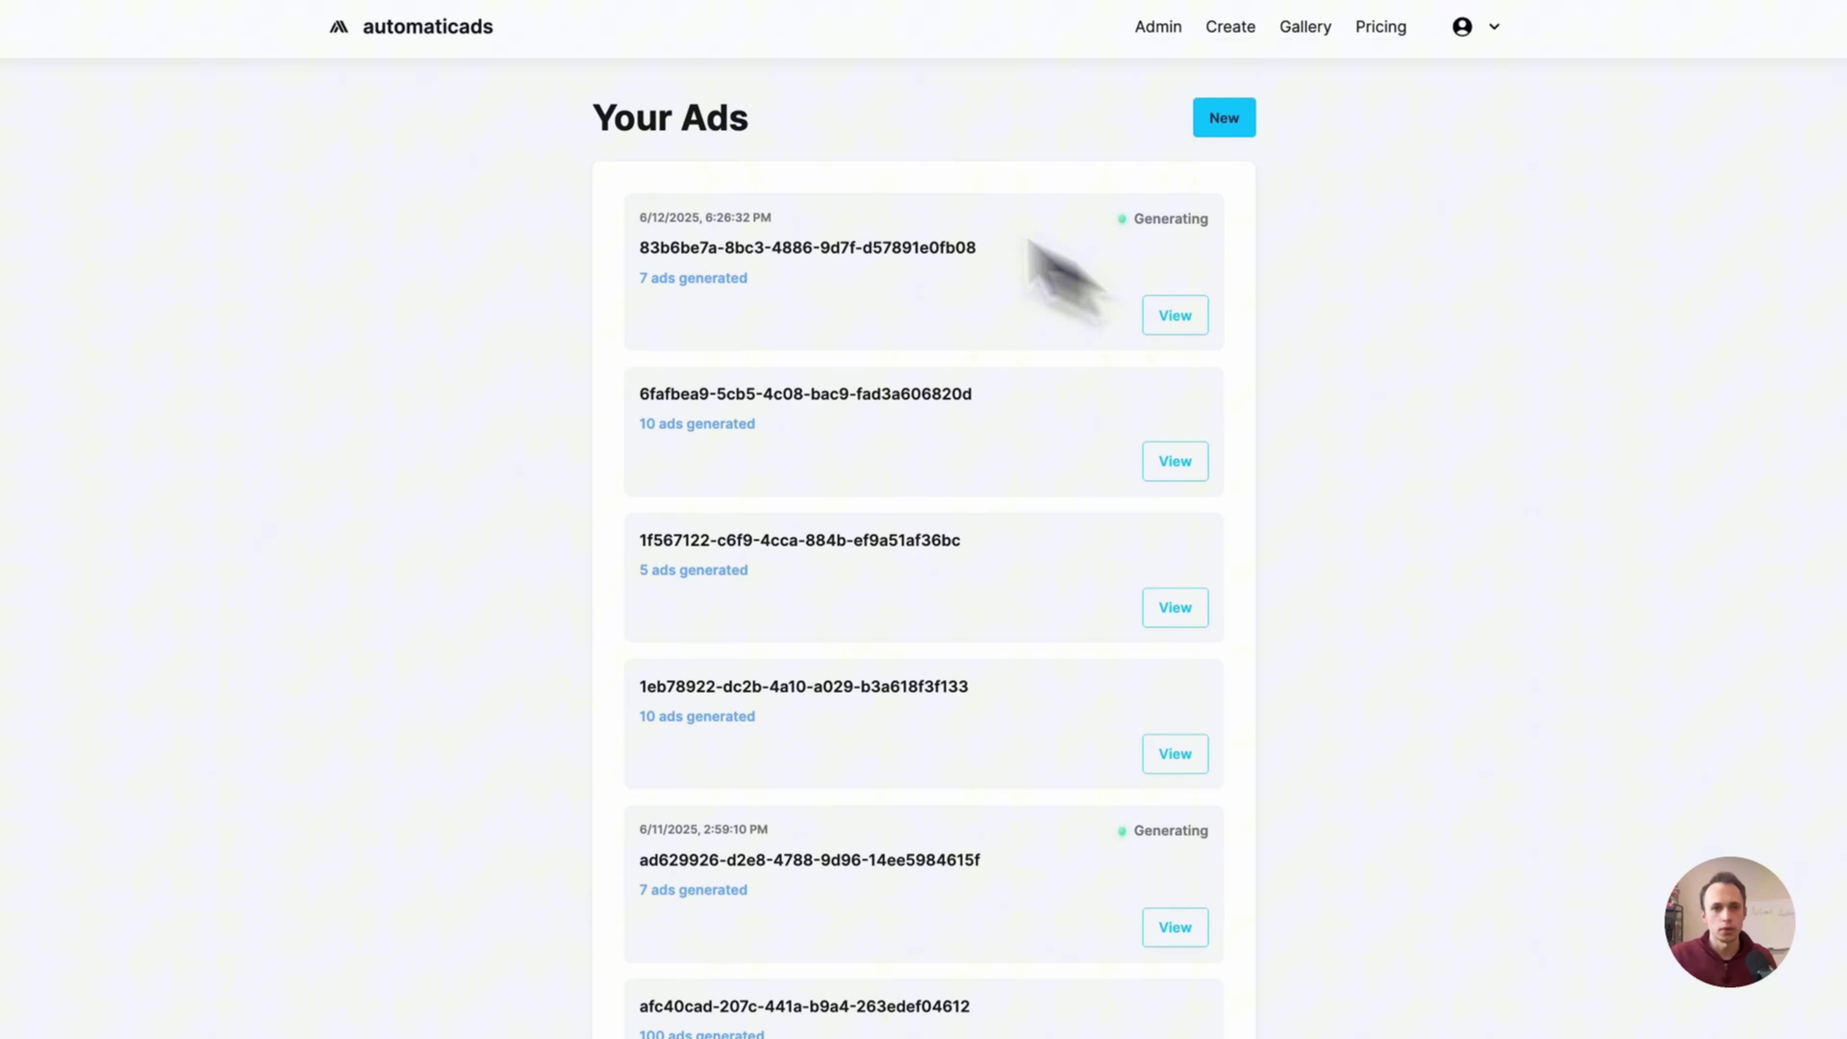
- Switch to the Google Docs plan for testing Meta ad creatives and follow its Instant Winning Ad Copy Generator link
click(258, 2)
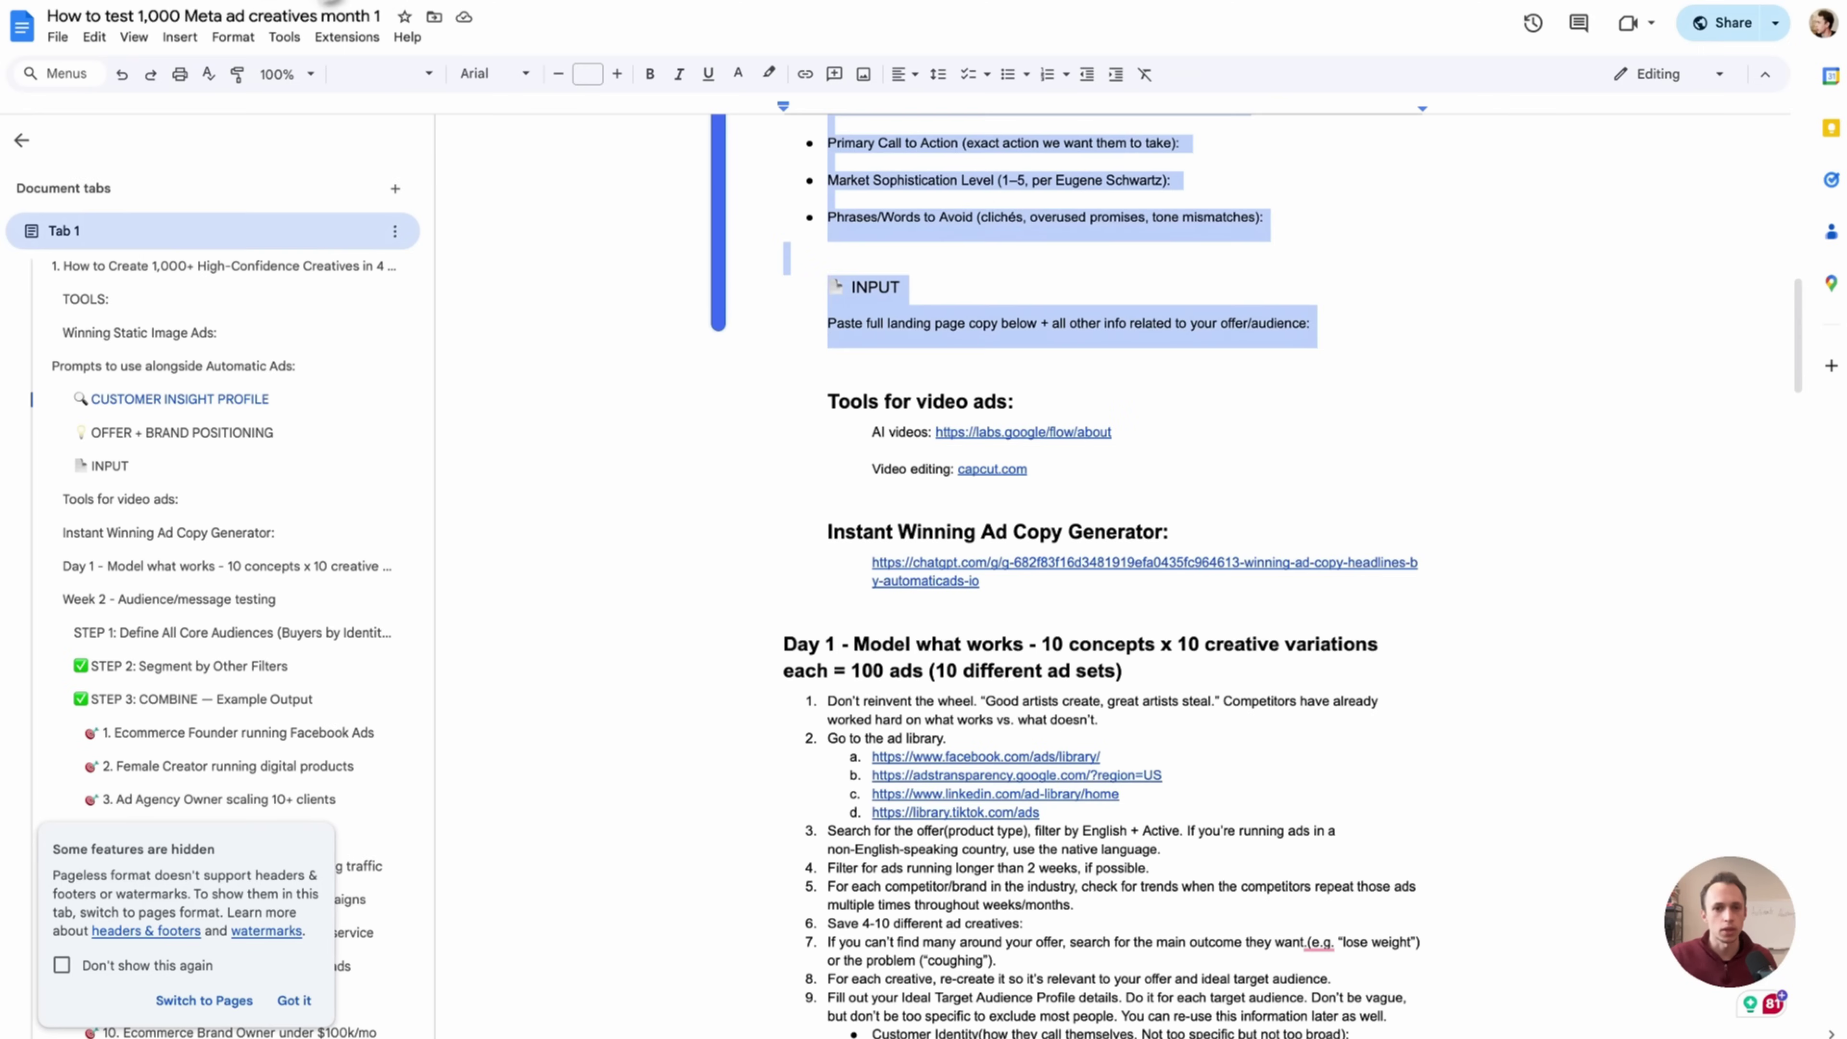
click(968, 470)
click(861, 406)
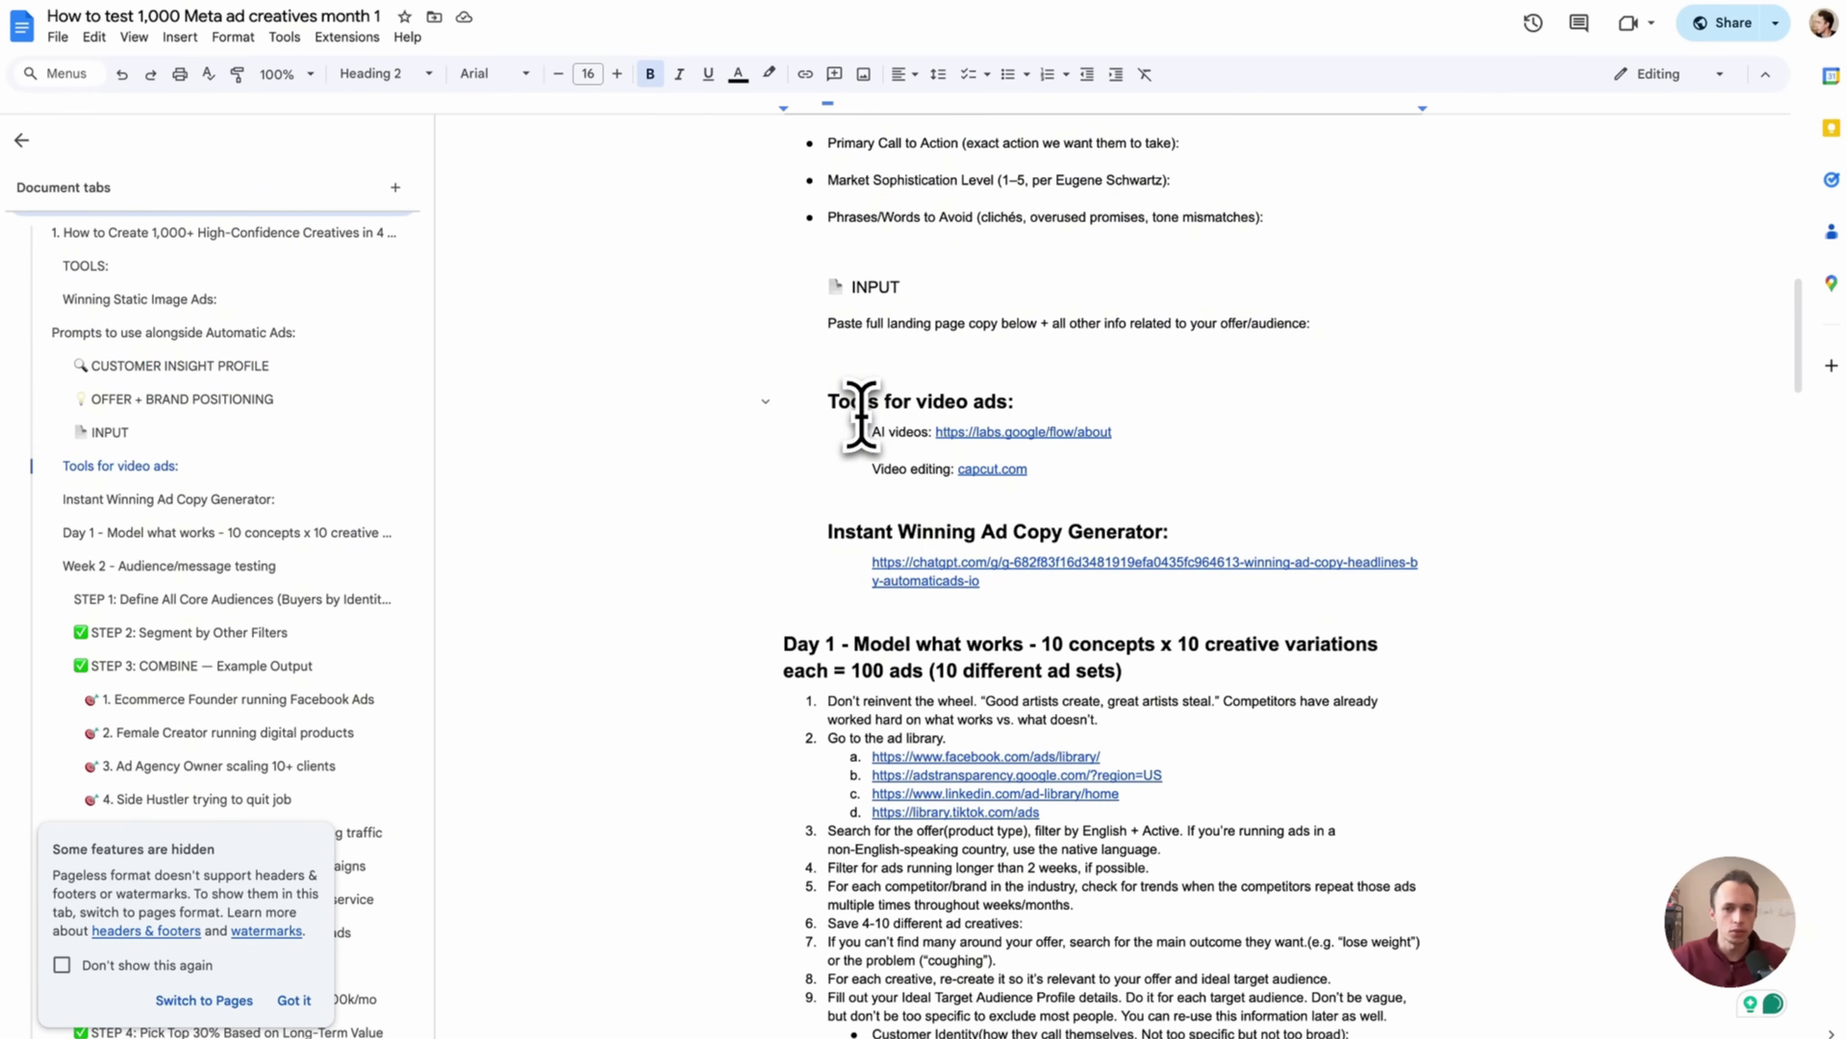
click(918, 566)
click(982, 610)
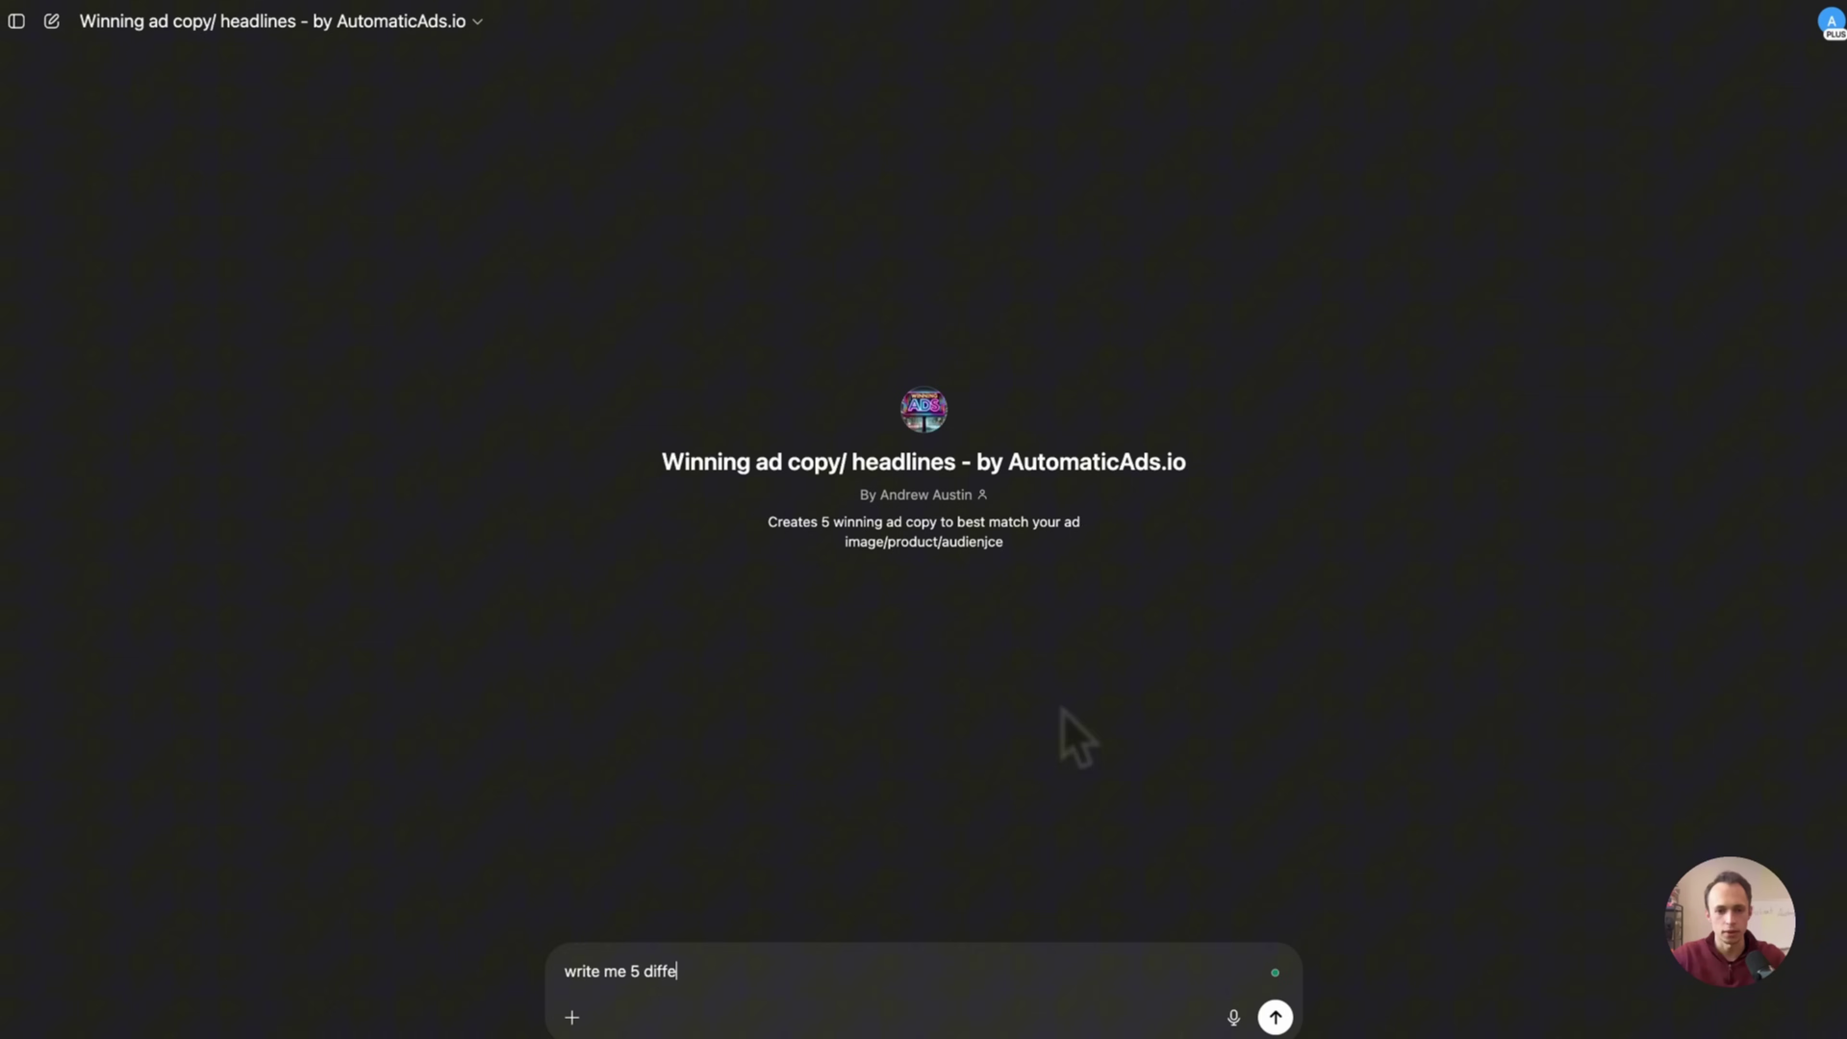
- Send the ad copy GPT the prompt "write me 5 different ad copy and 5 differen headlines"
text(n headlines)
key(Return)
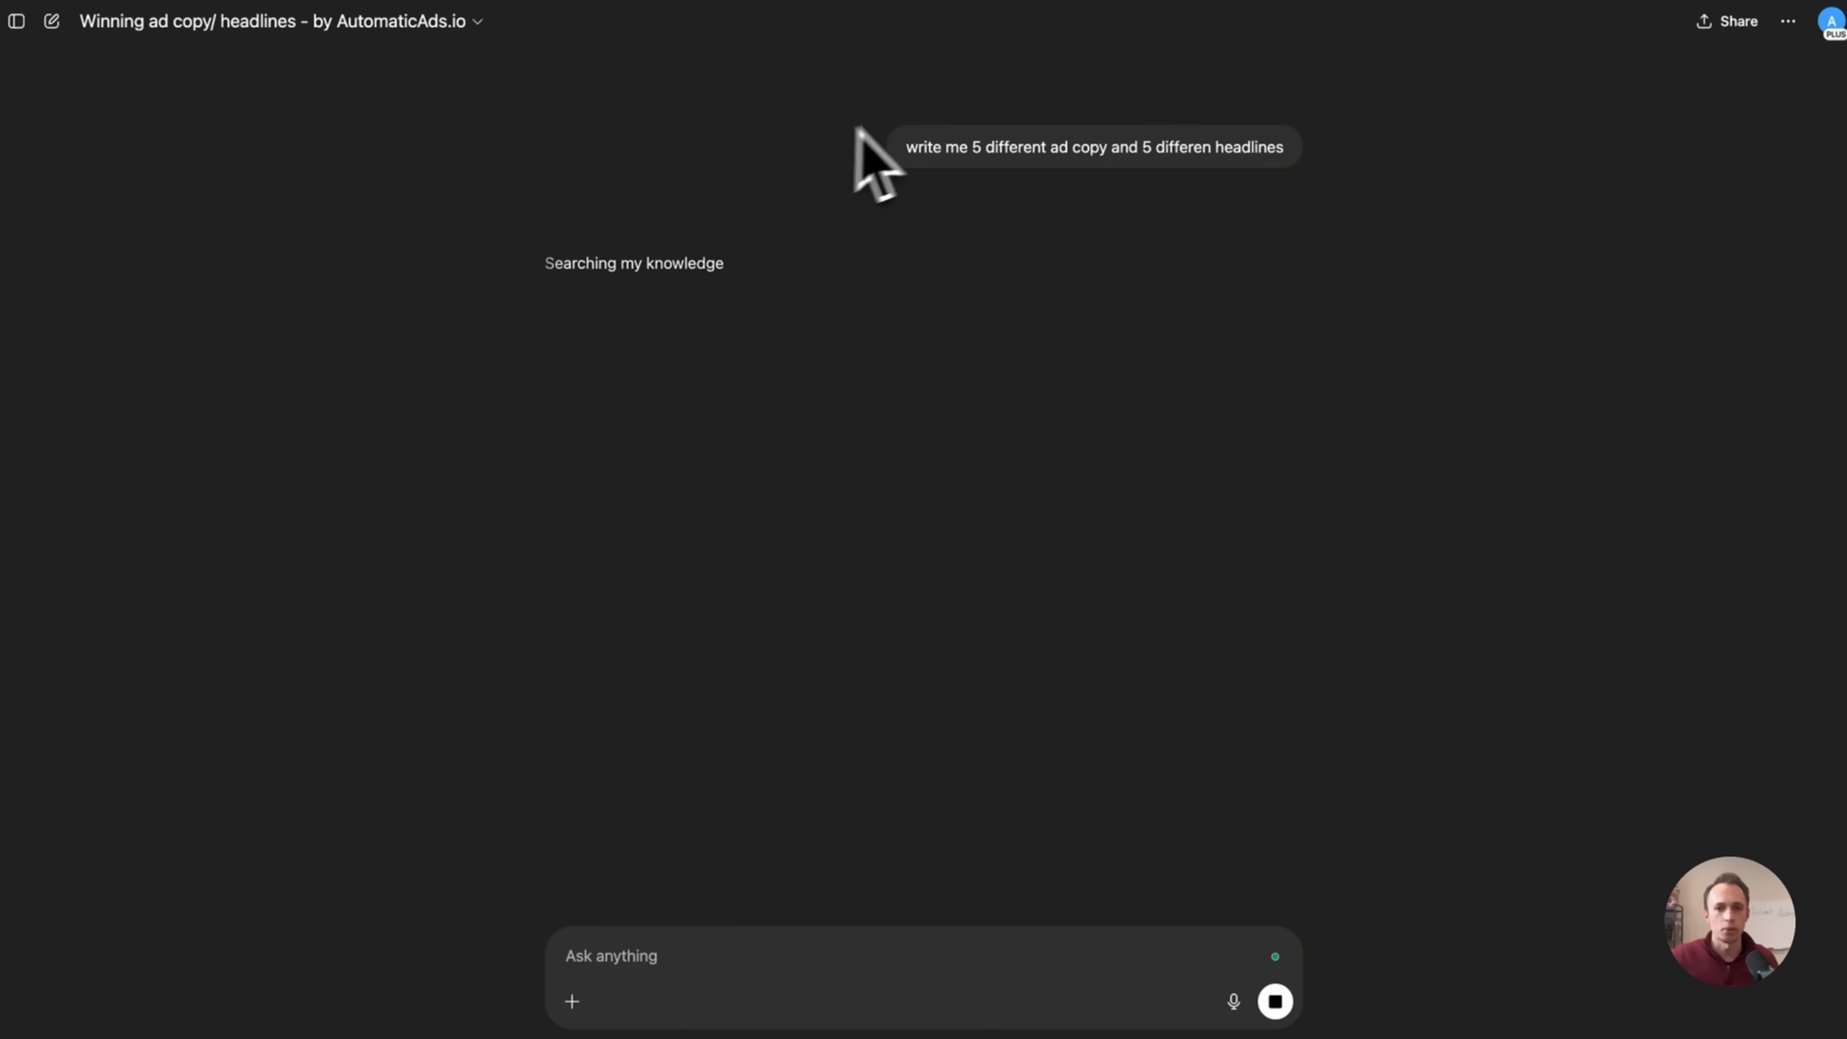
triple_click(1007, 146)
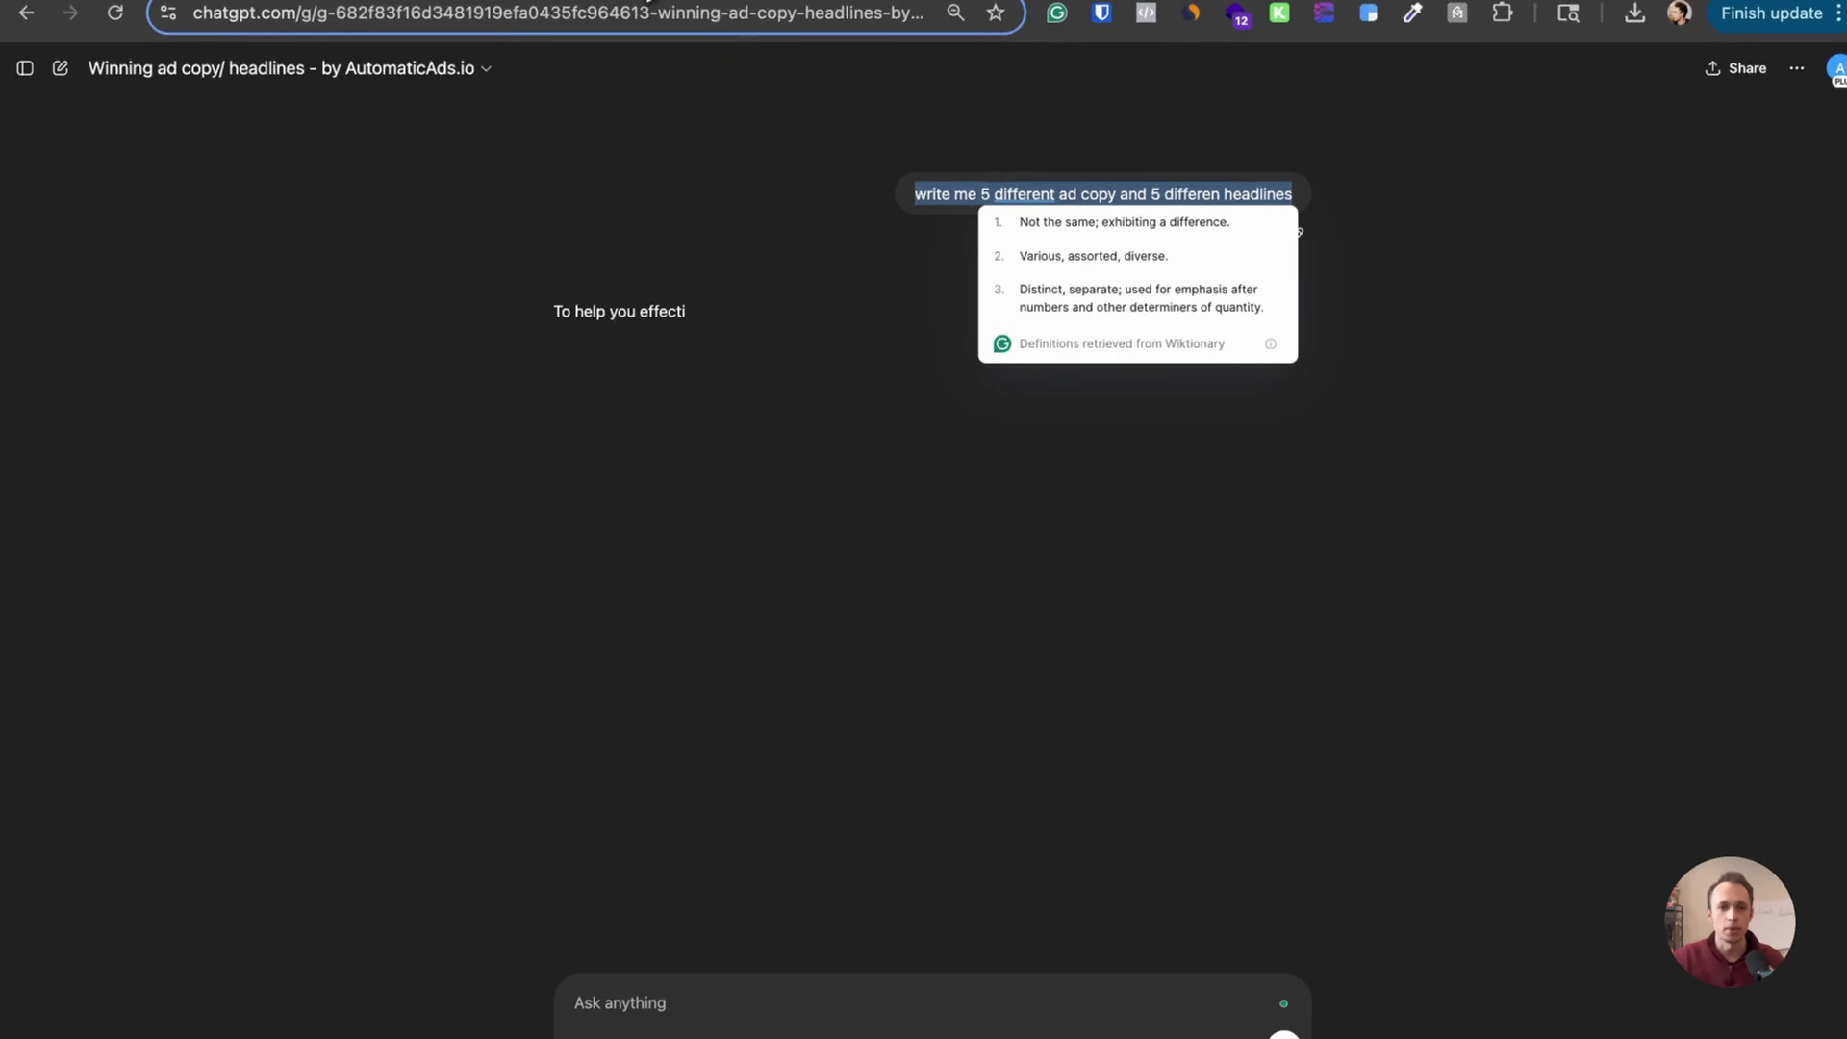
- Copy the customer insight profile and offer positioning from the other ChatGPT conversation and send them to the ad copy GPT
click(798, 201)
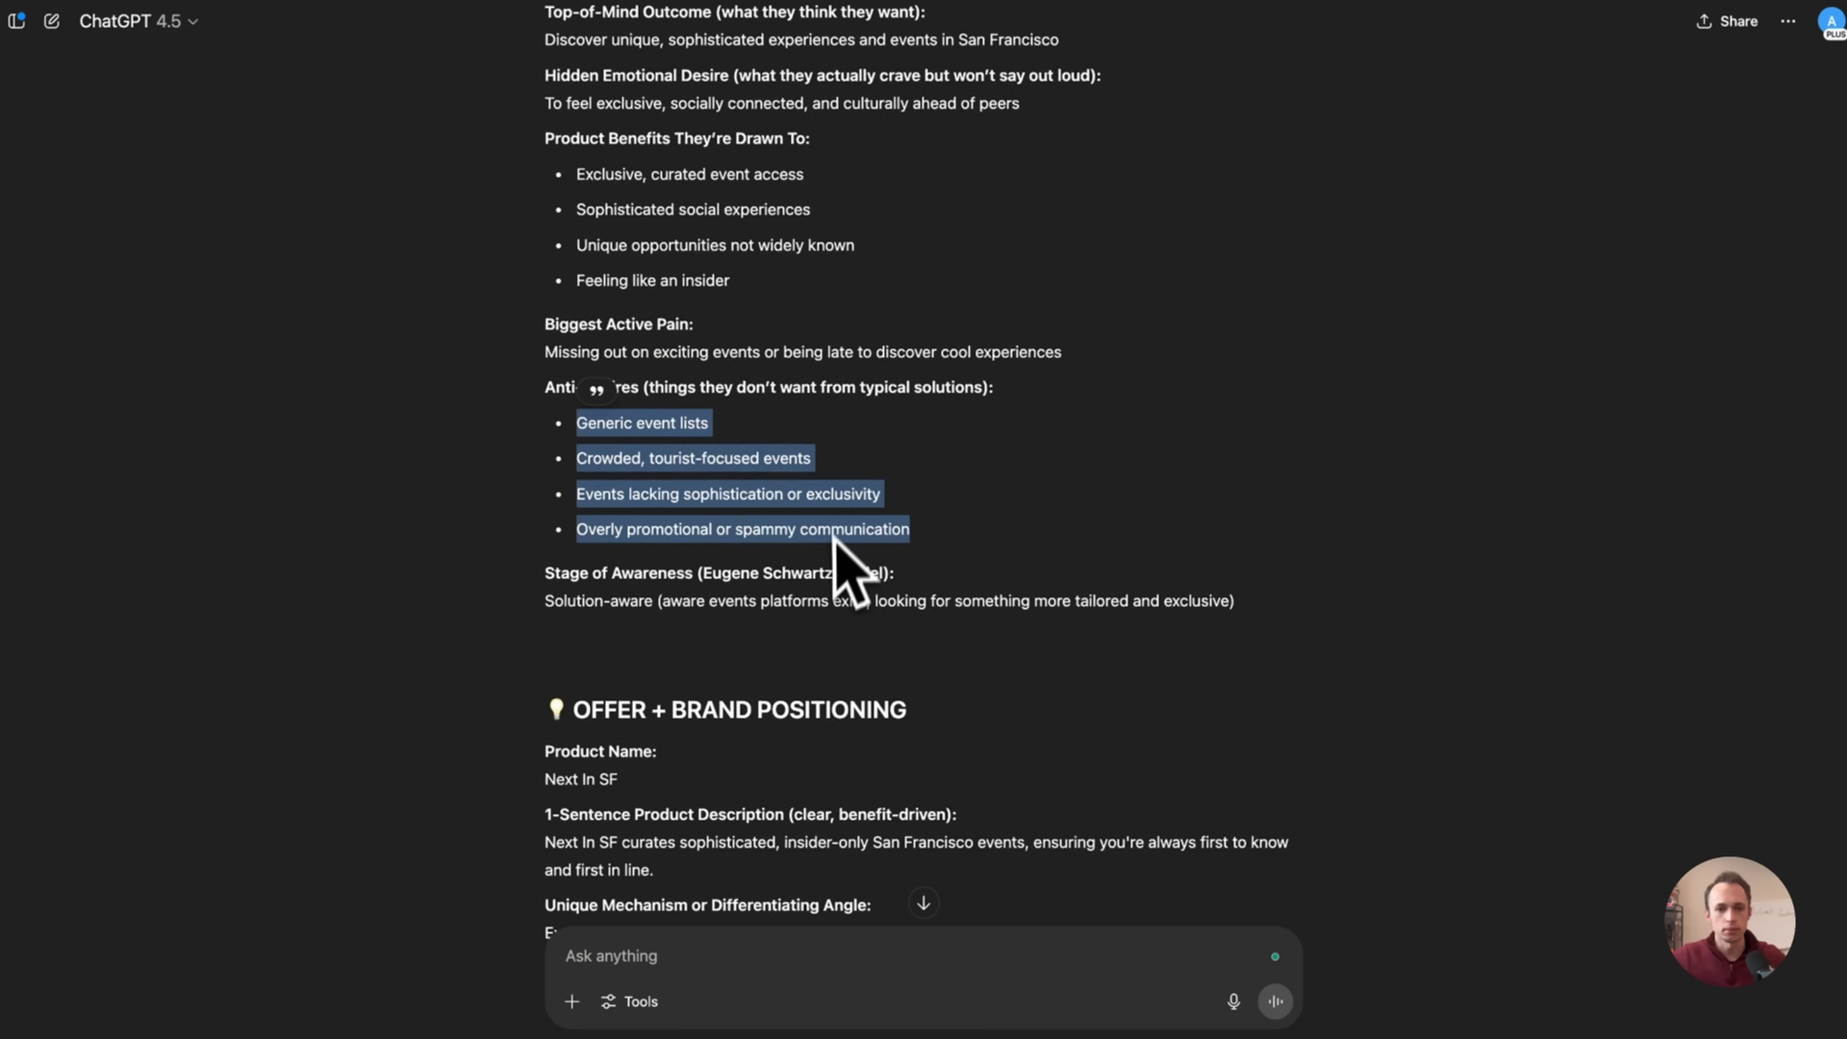
scroll(945, 619, down, 10)
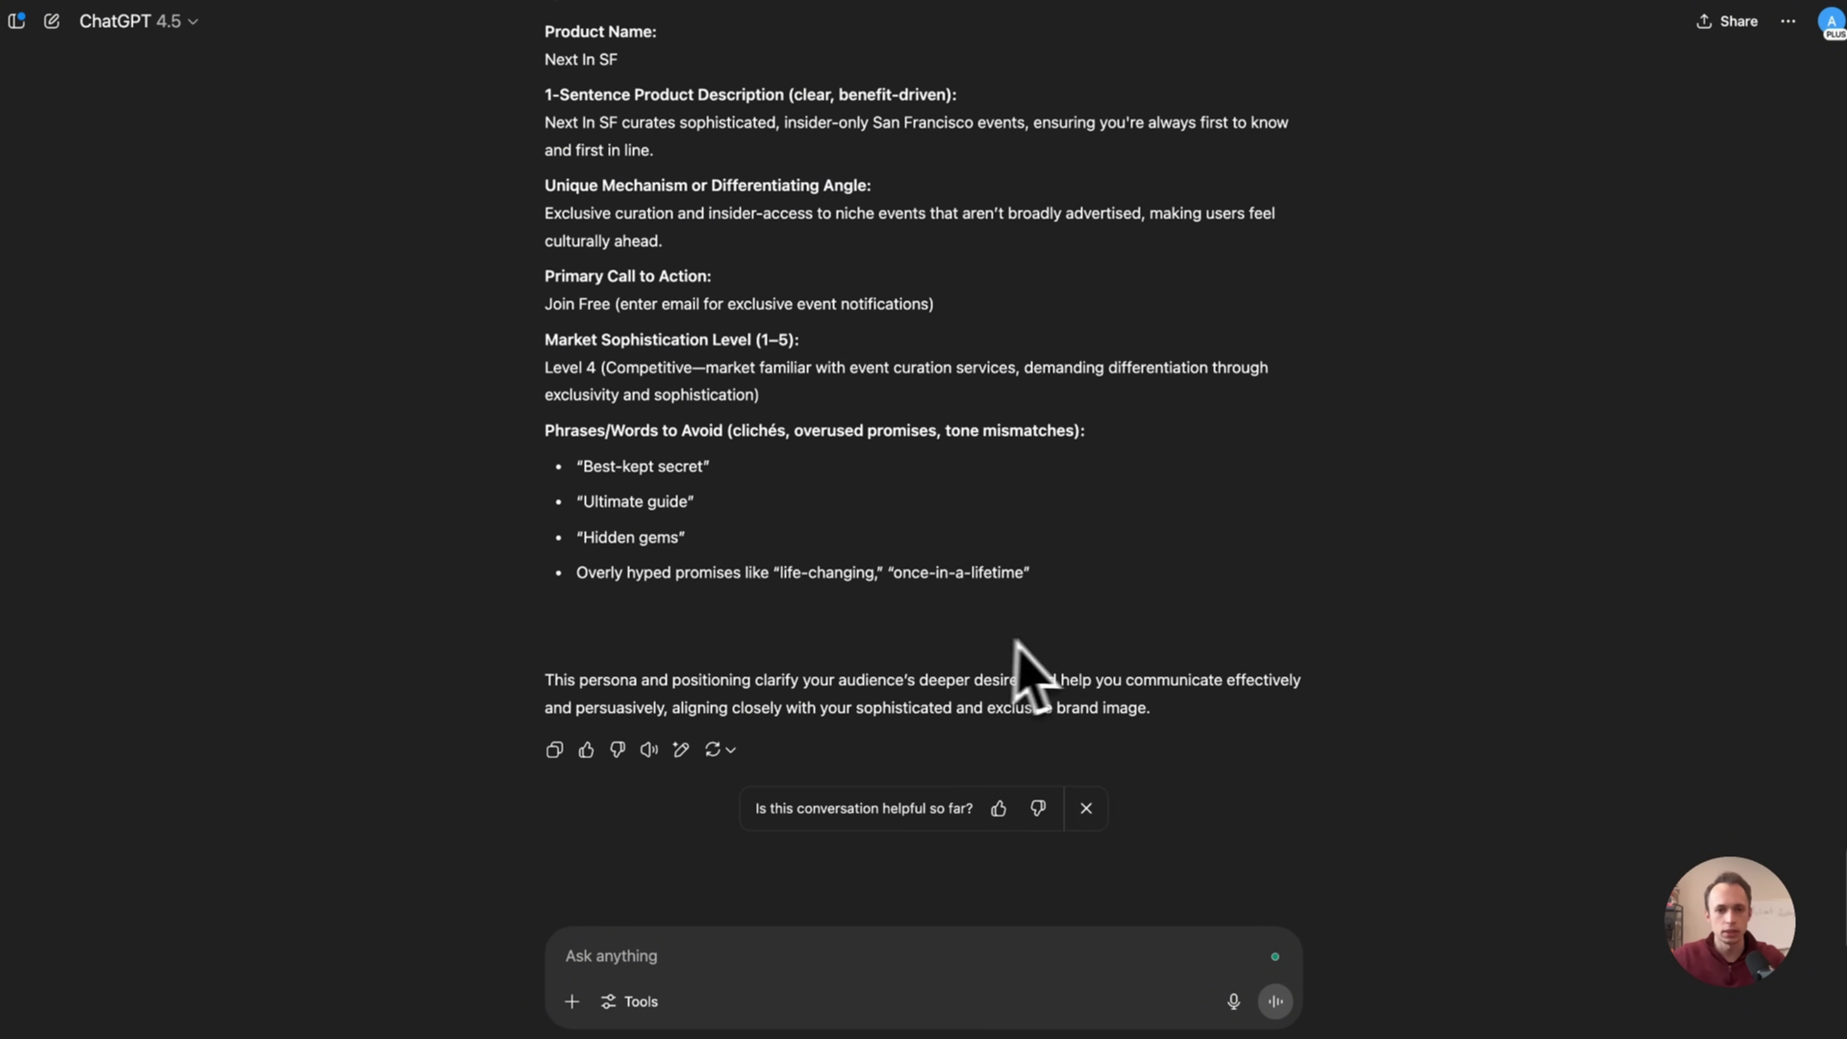
drag(1017, 642, 507, 259)
scroll(824, 260, up, 10)
key(super+c)
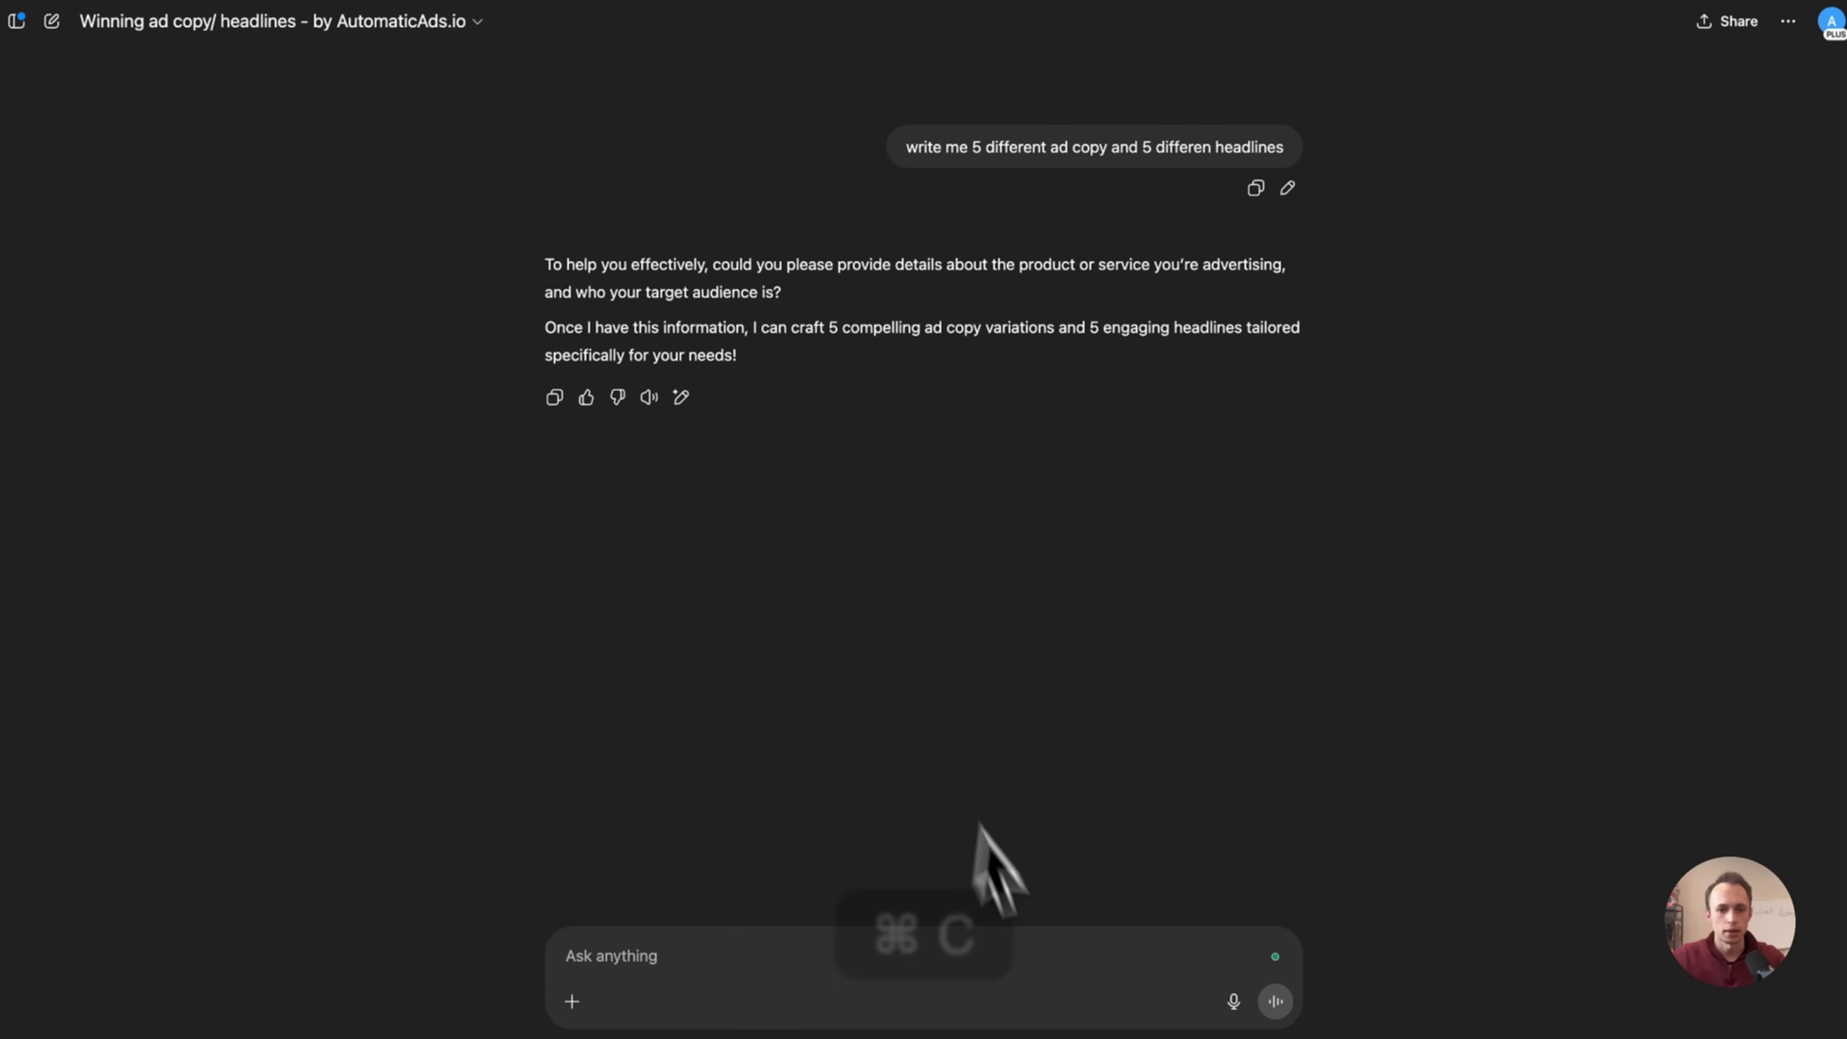
click(1042, 964)
key(super+v)
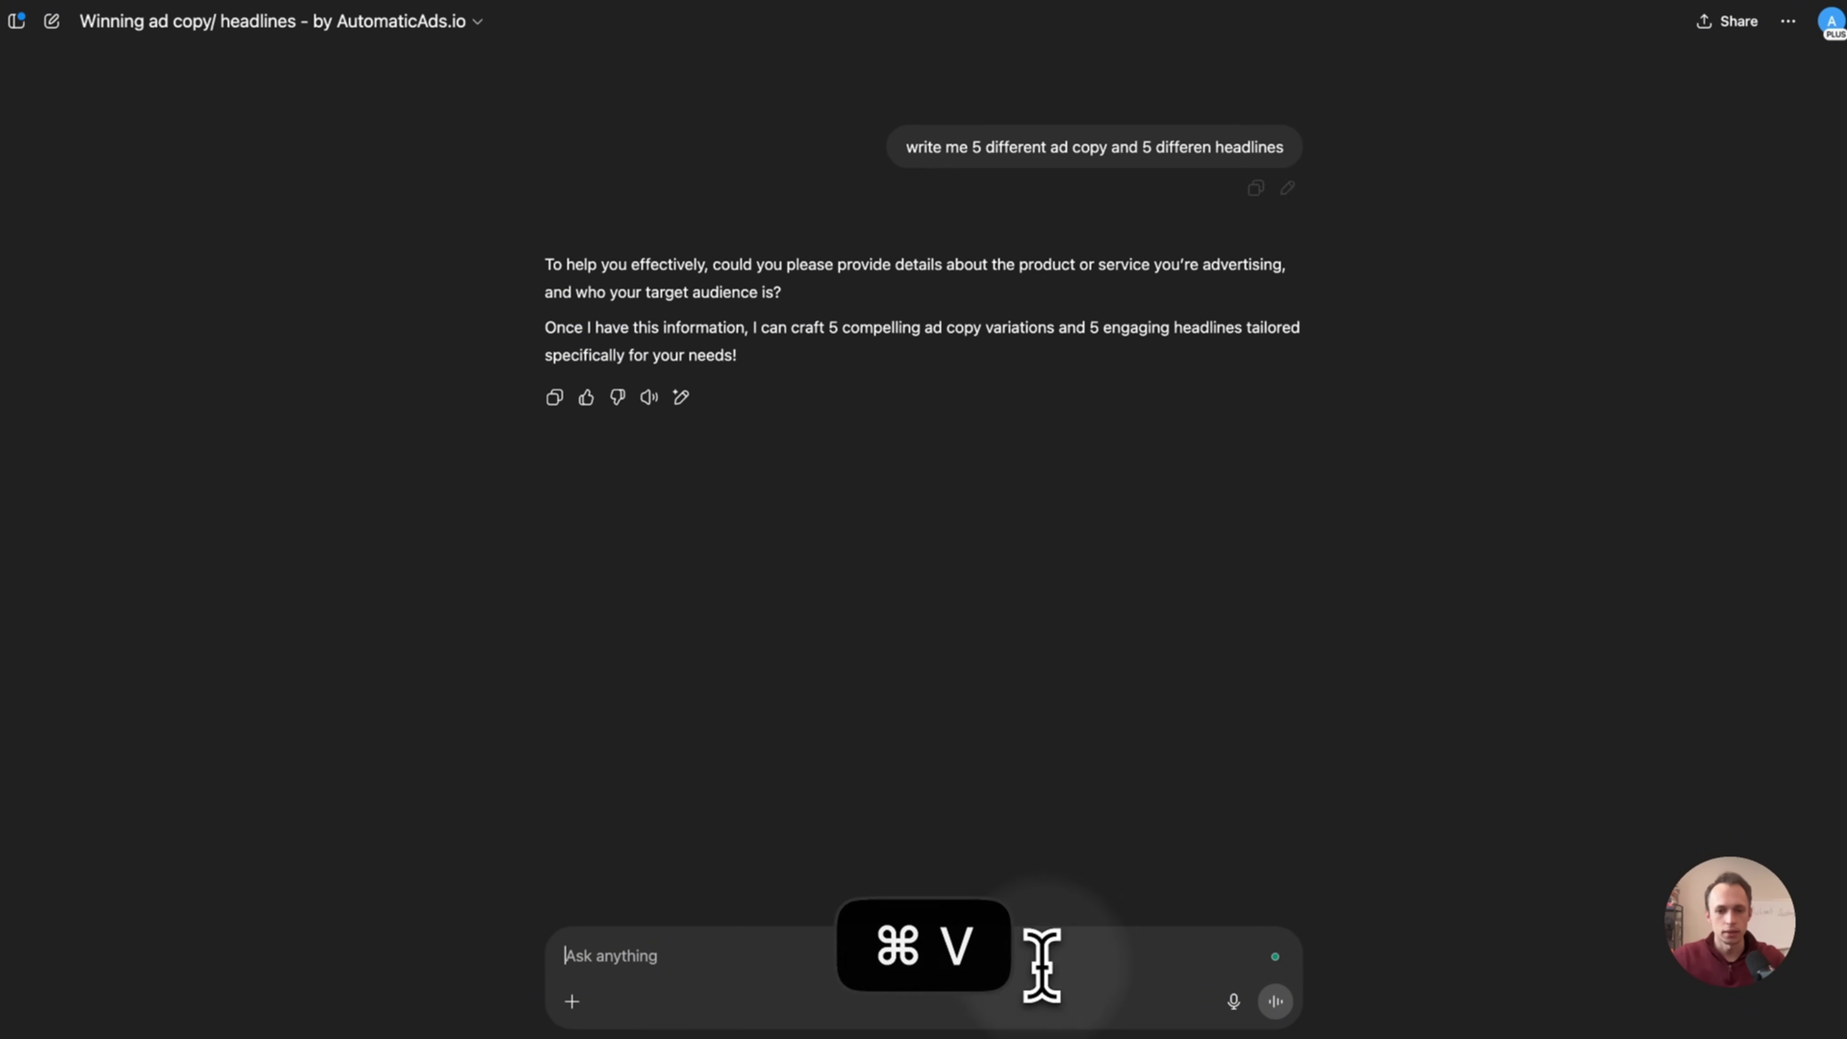
key(Return)
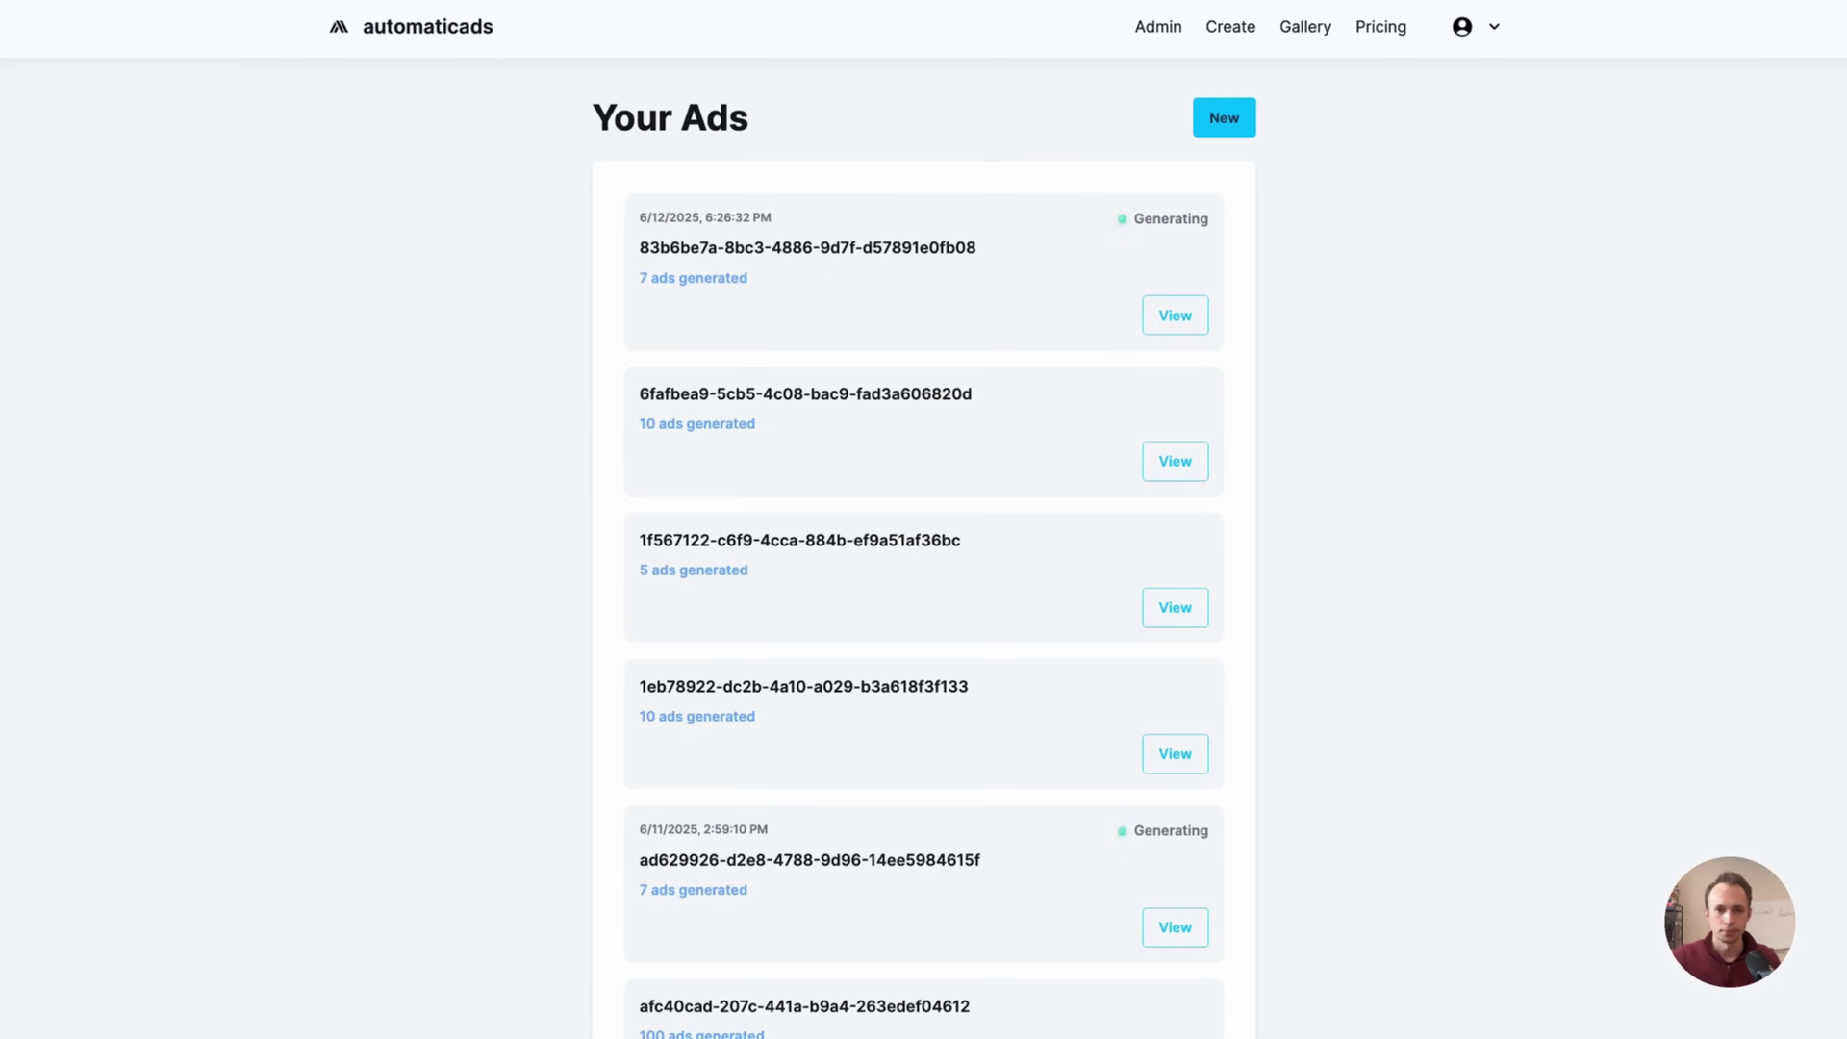
- Open the newest ad set in automaticads and view the first three generated variants enlarged
click(1157, 318)
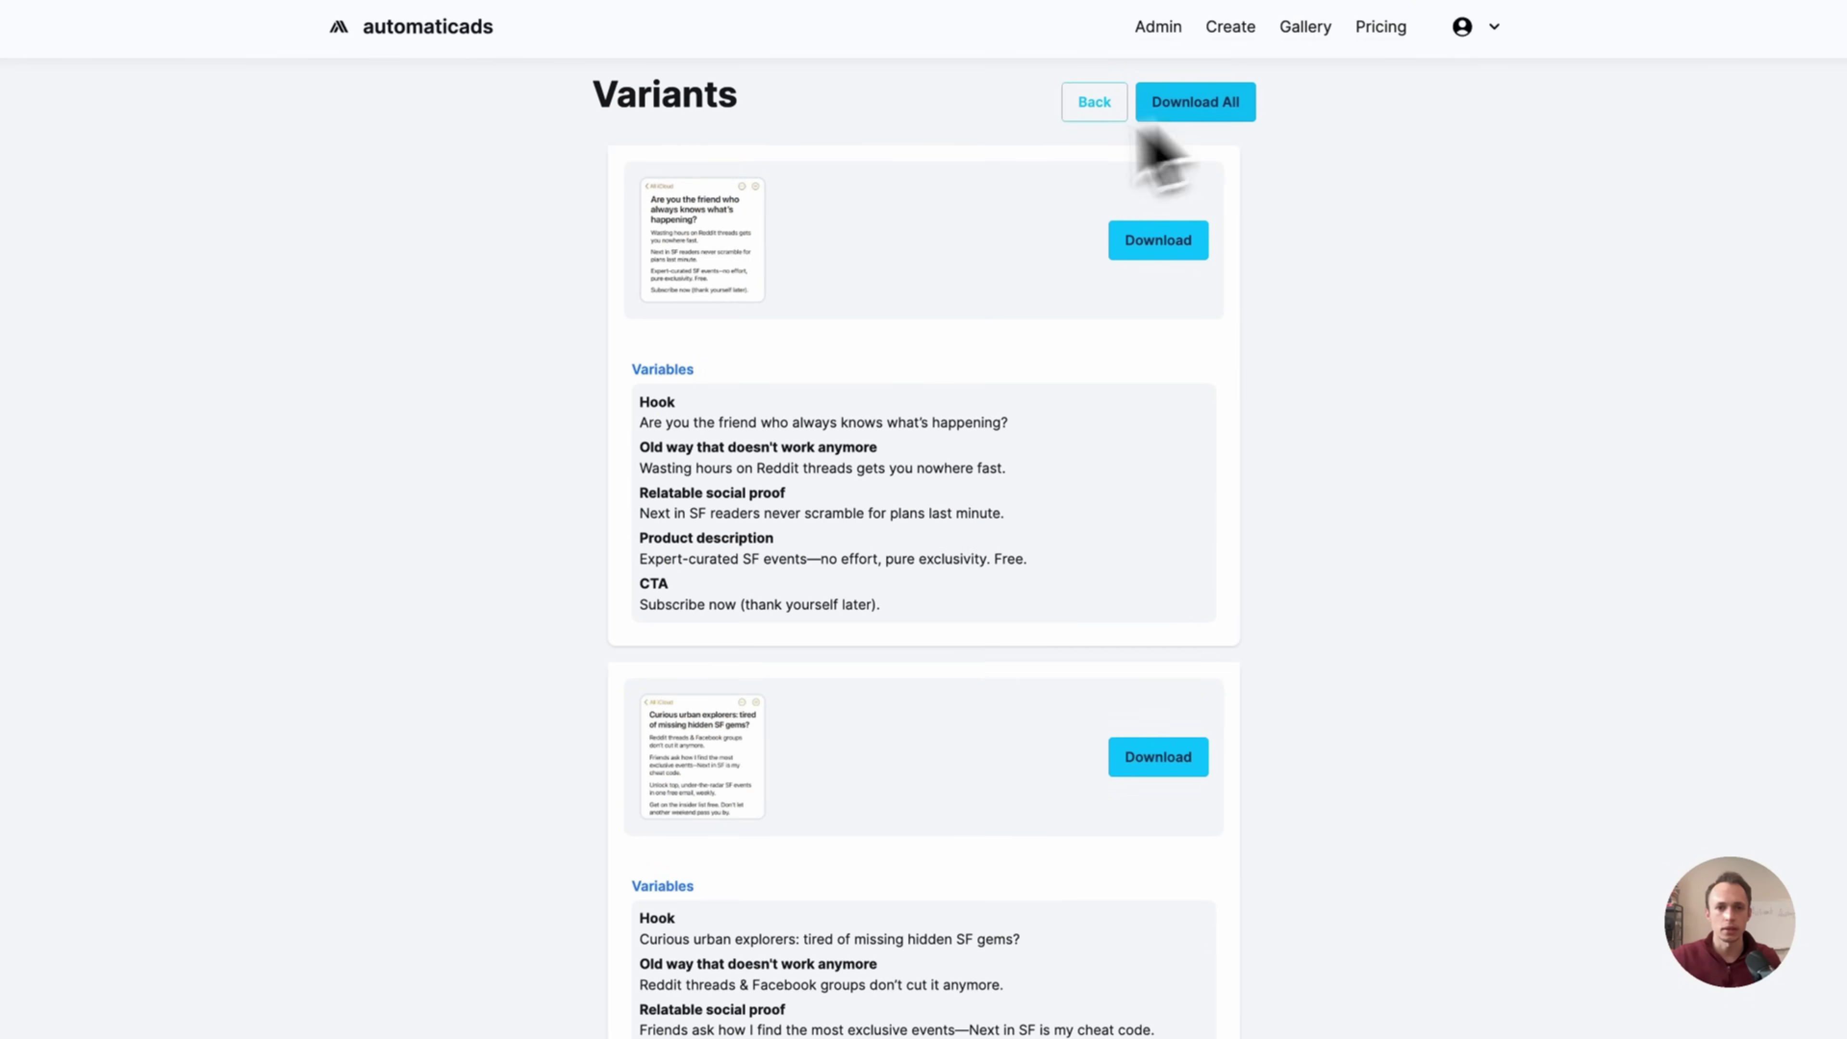
click(701, 244)
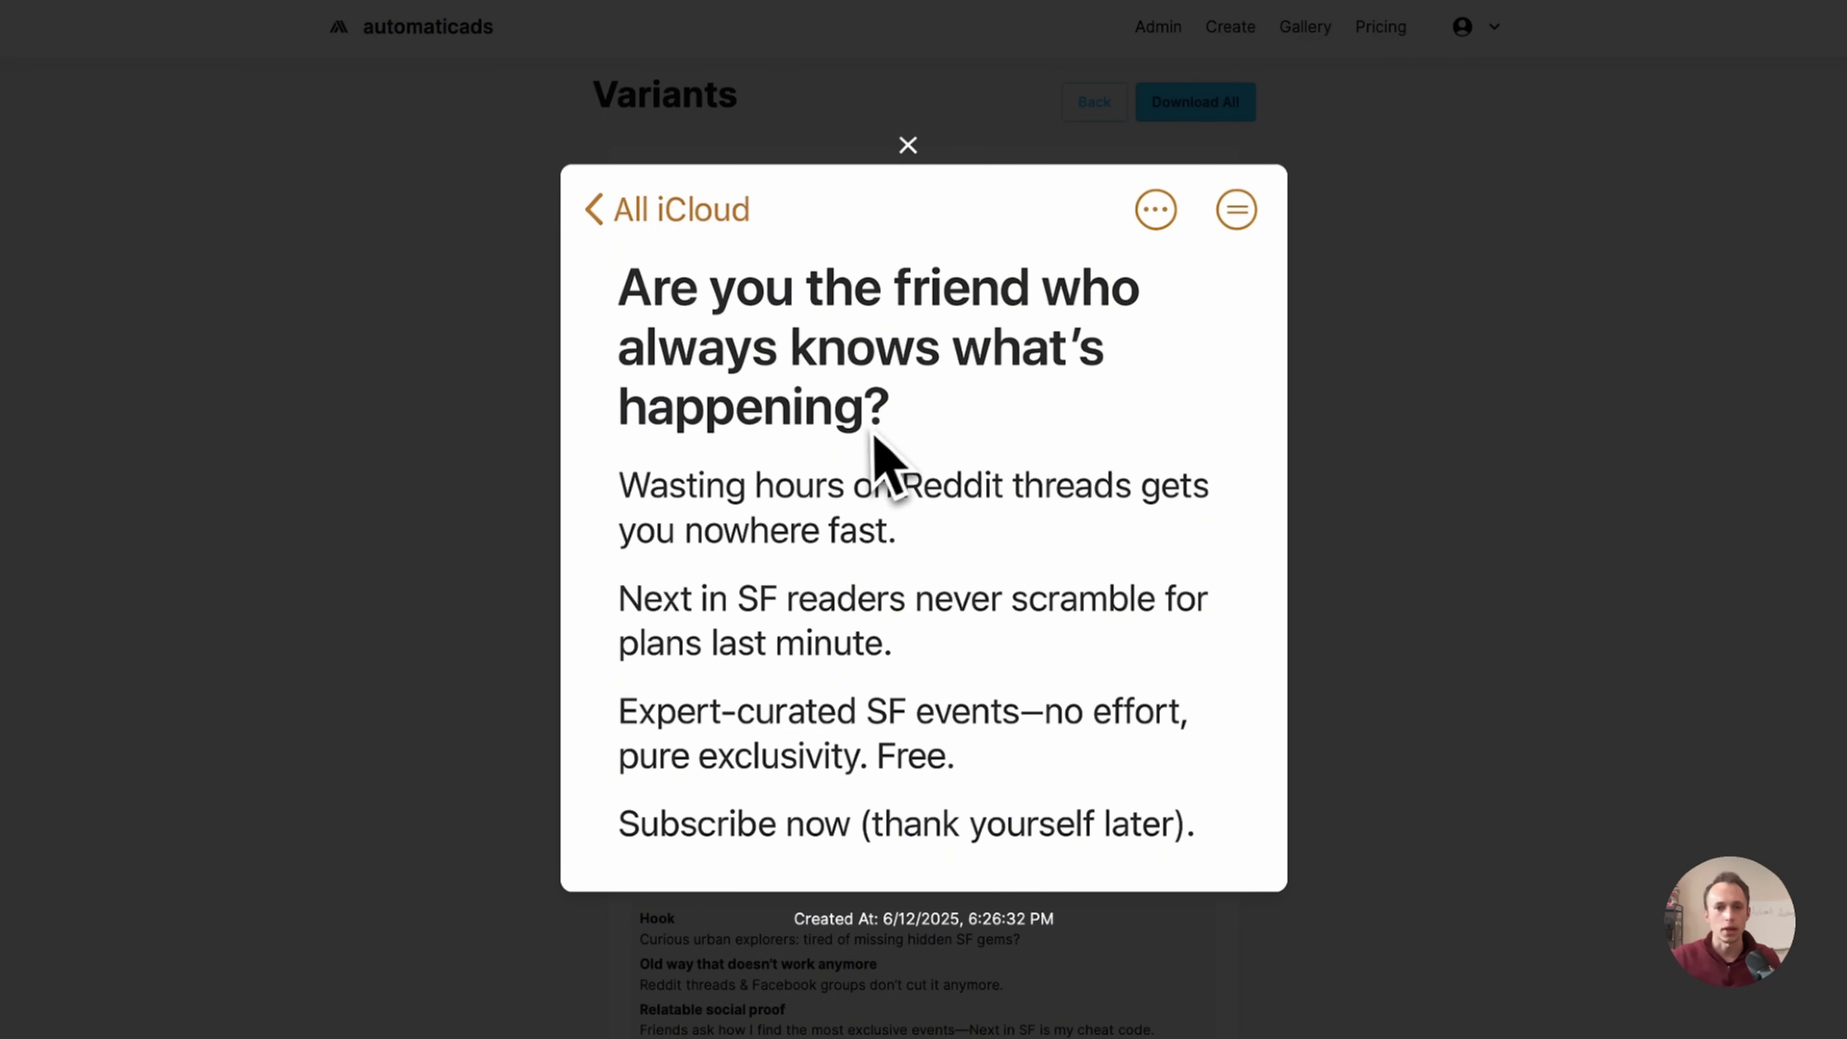
click(454, 509)
click(707, 757)
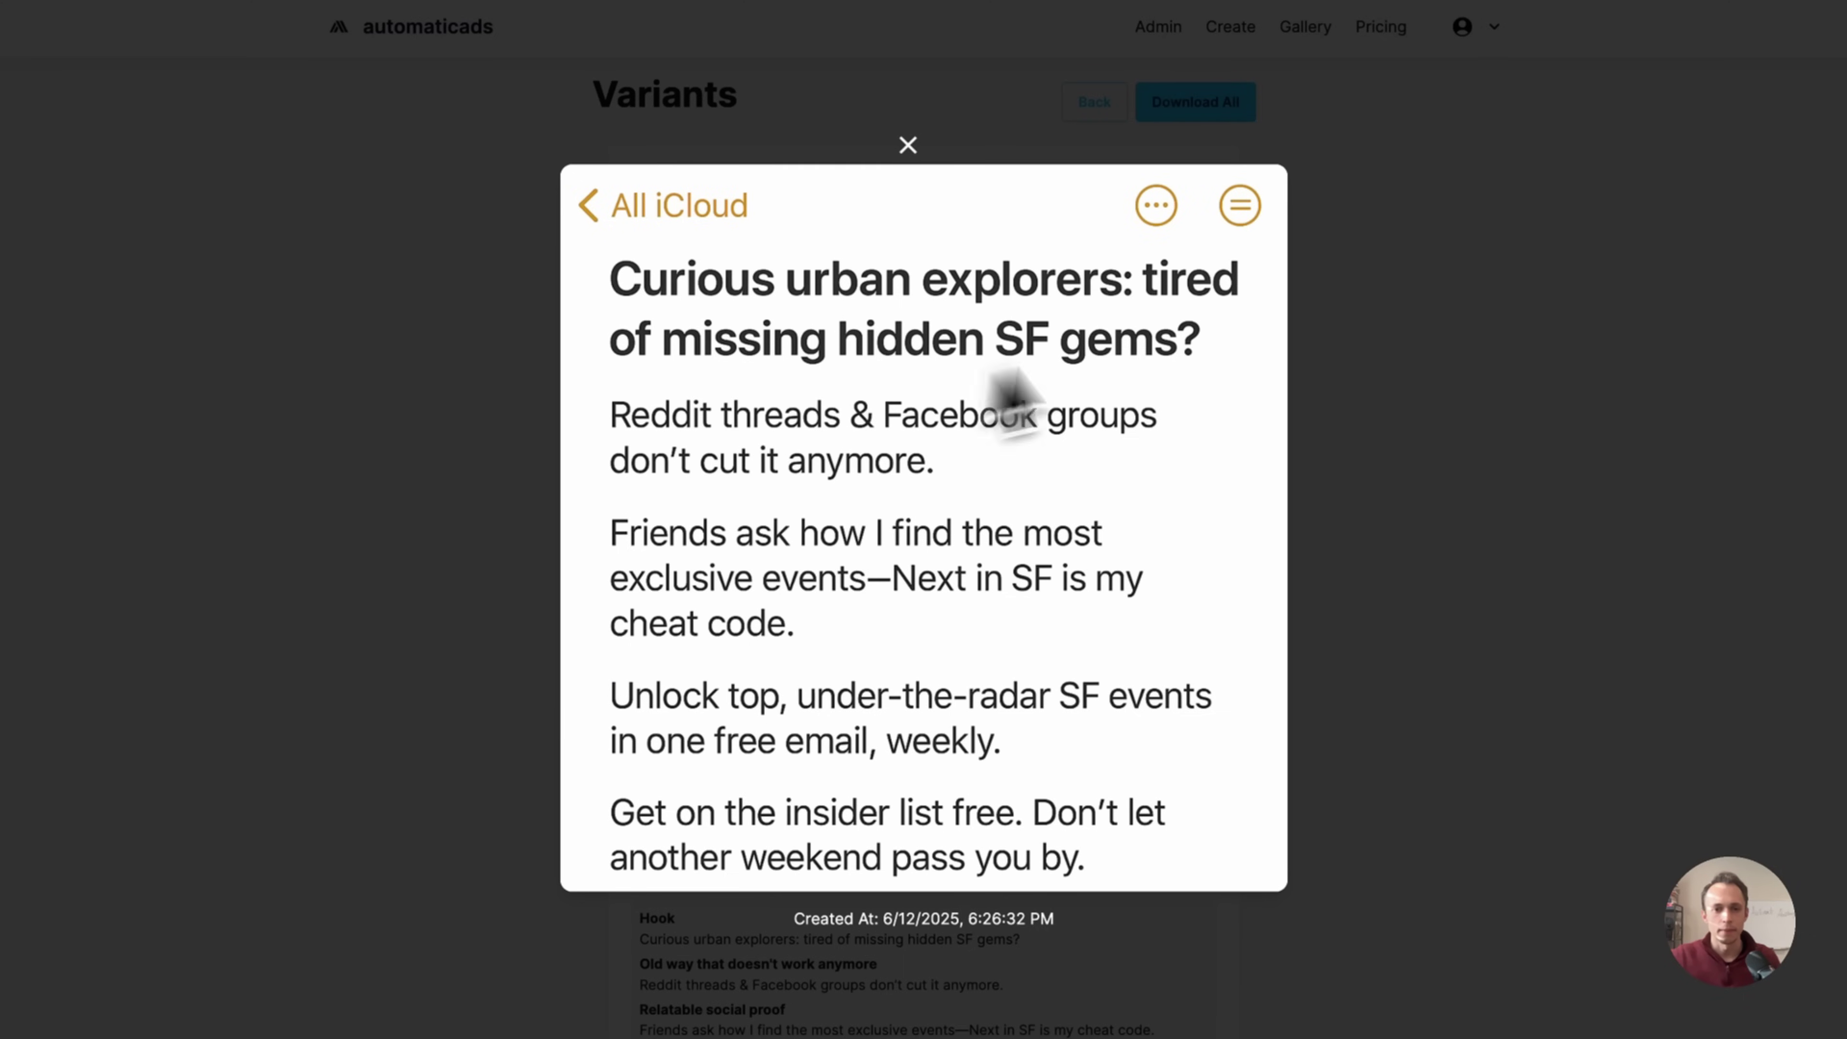
click(322, 529)
scroll(728, 699, down, 5)
click(713, 693)
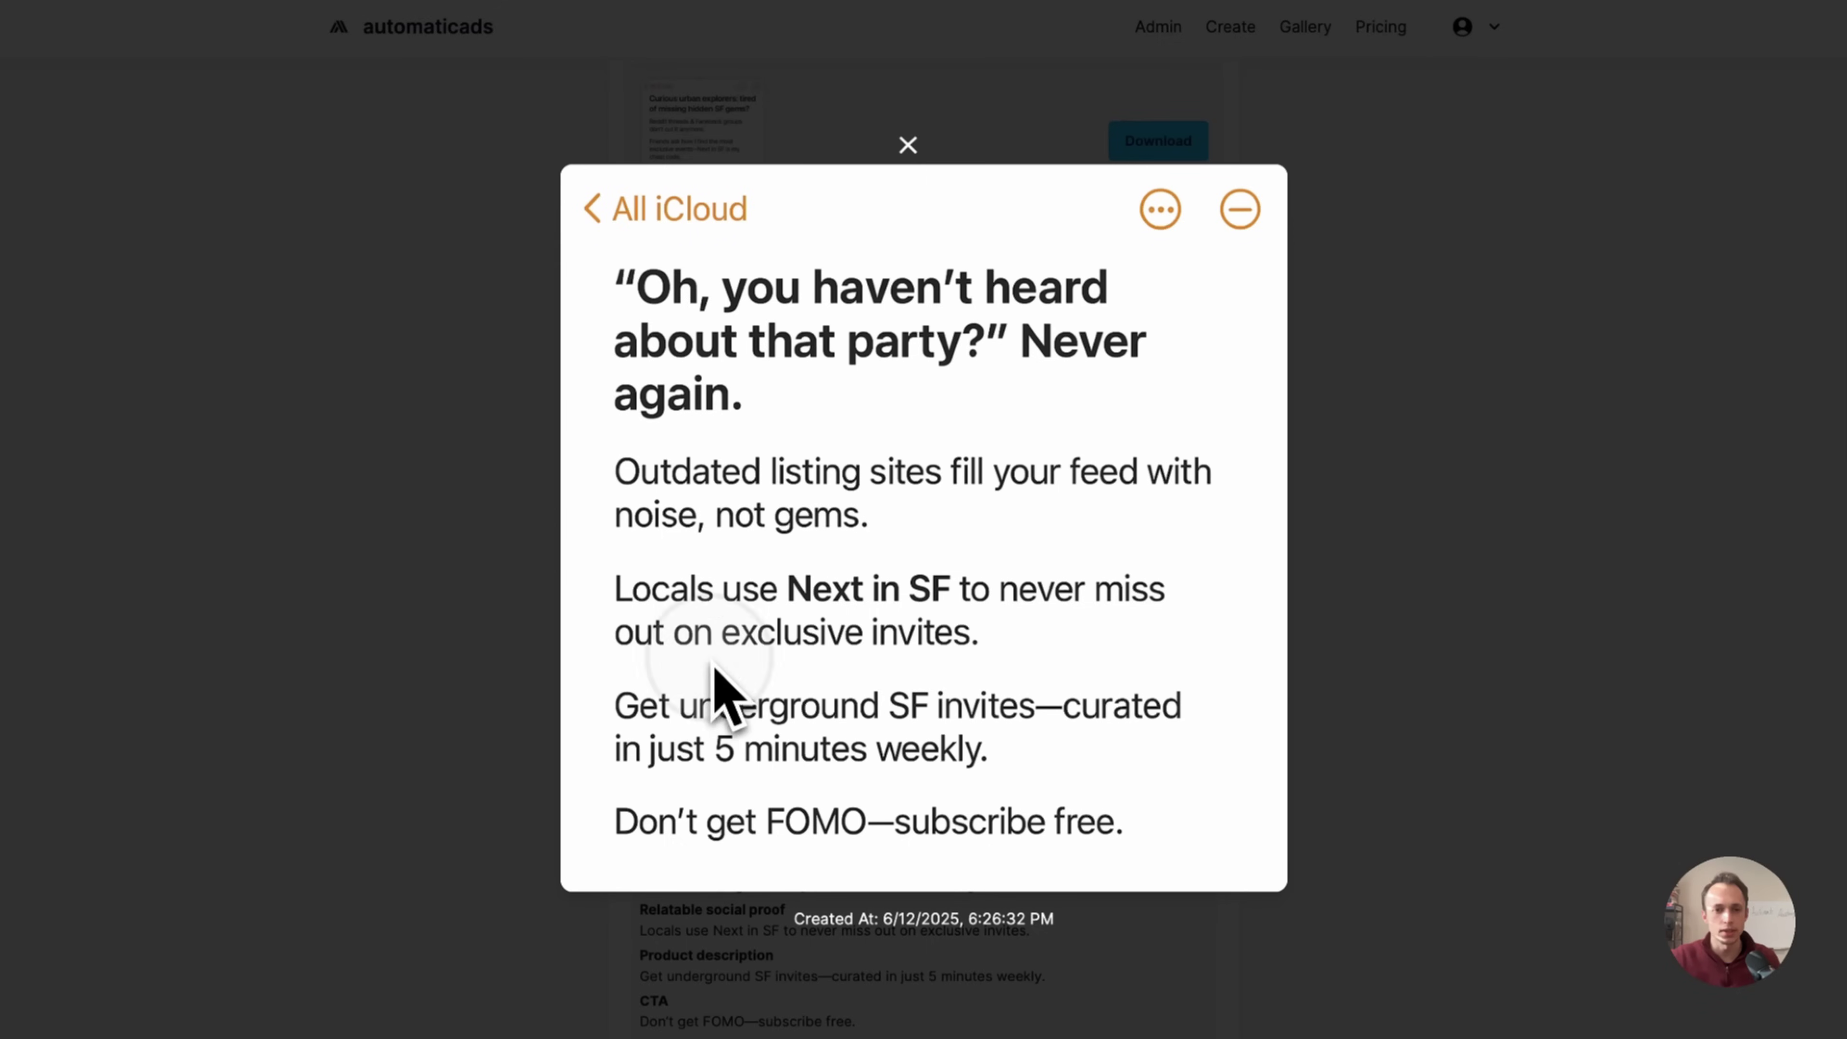
click(360, 426)
scroll(944, 331, down, 10)
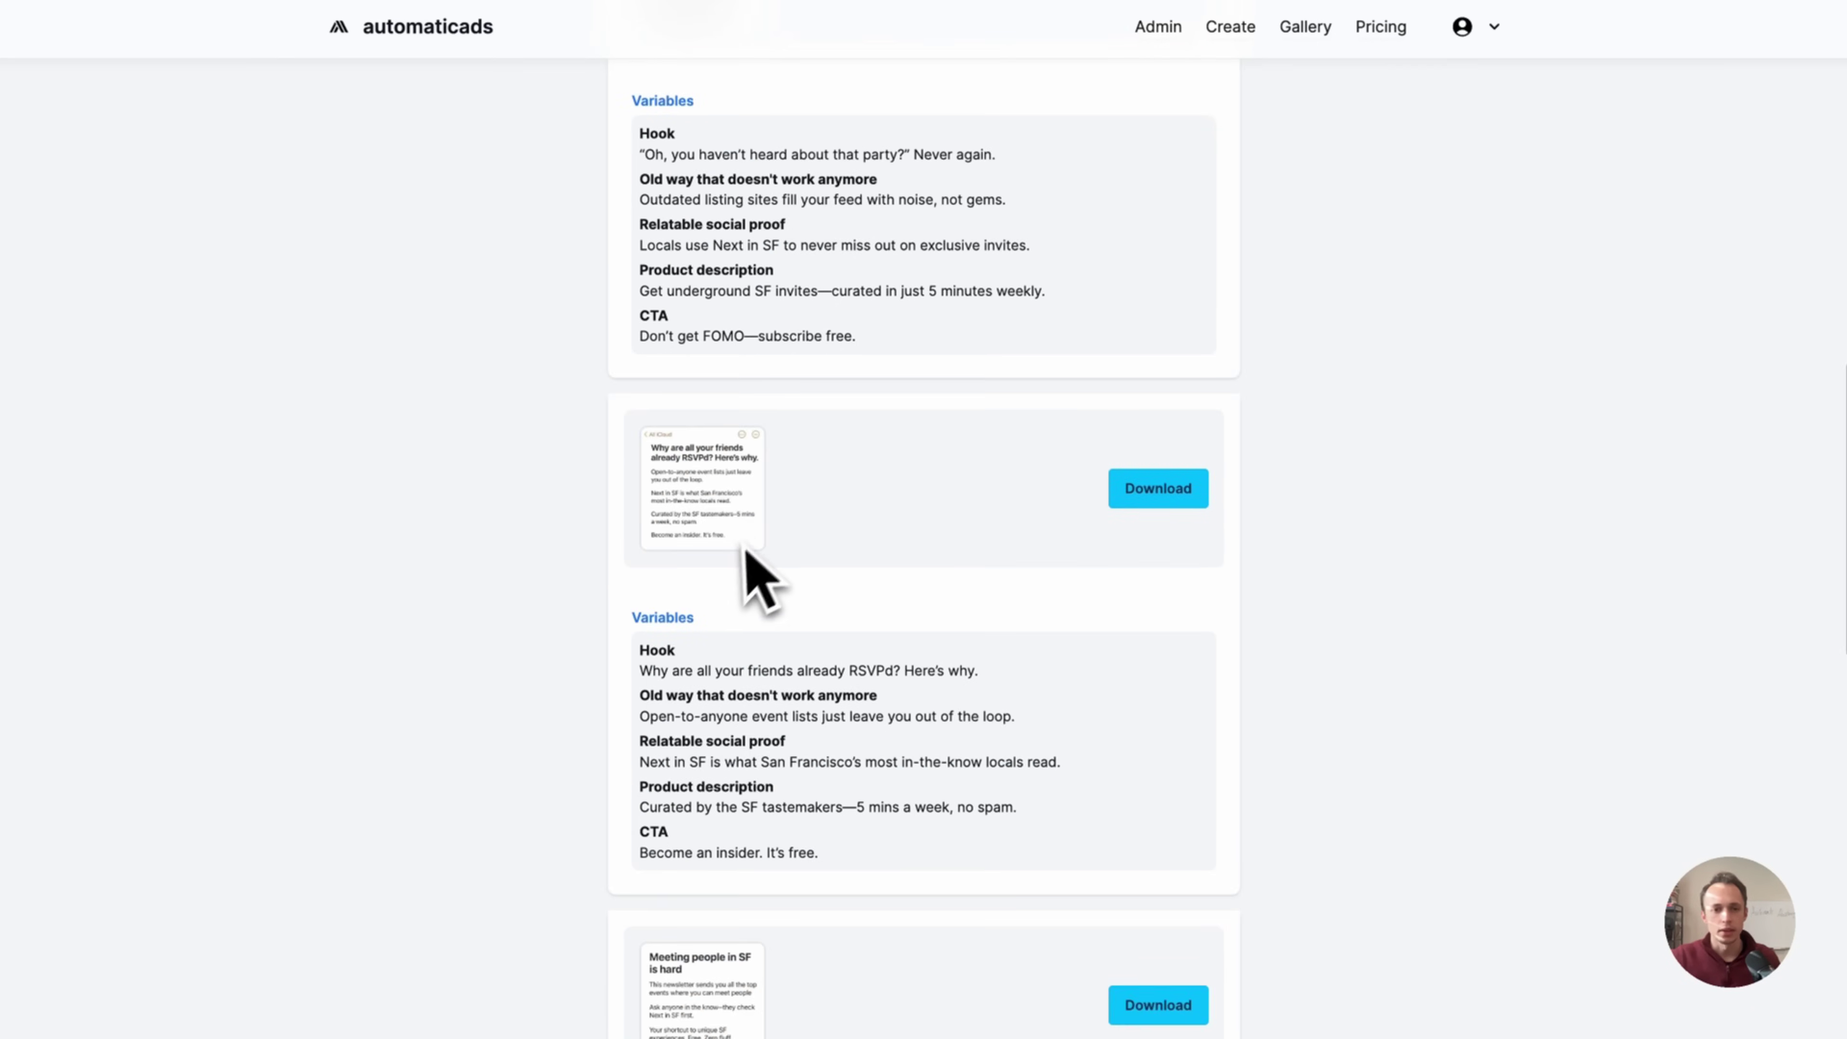
- View the next three variants enlarged, look through the rest of the set, and return to the list of ads
click(743, 541)
click(364, 411)
scroll(720, 509, down, 6)
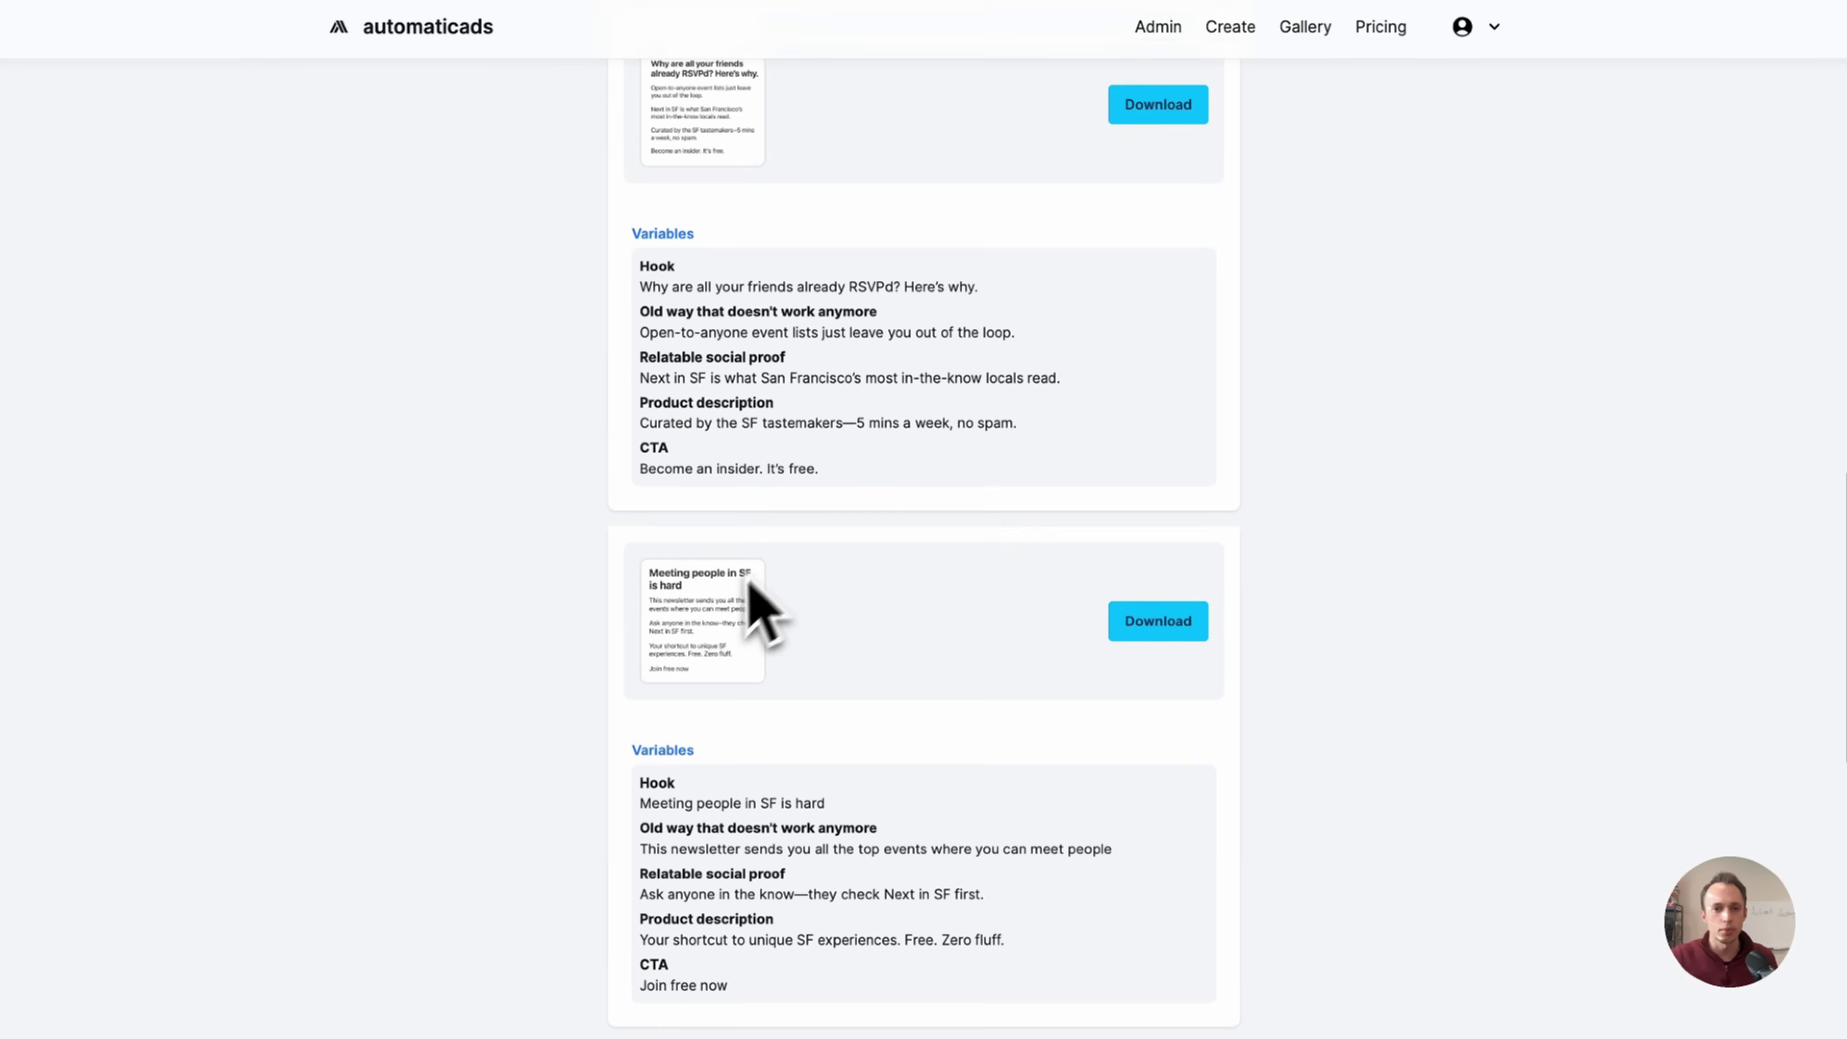
click(749, 615)
click(353, 495)
scroll(655, 640, down, 6)
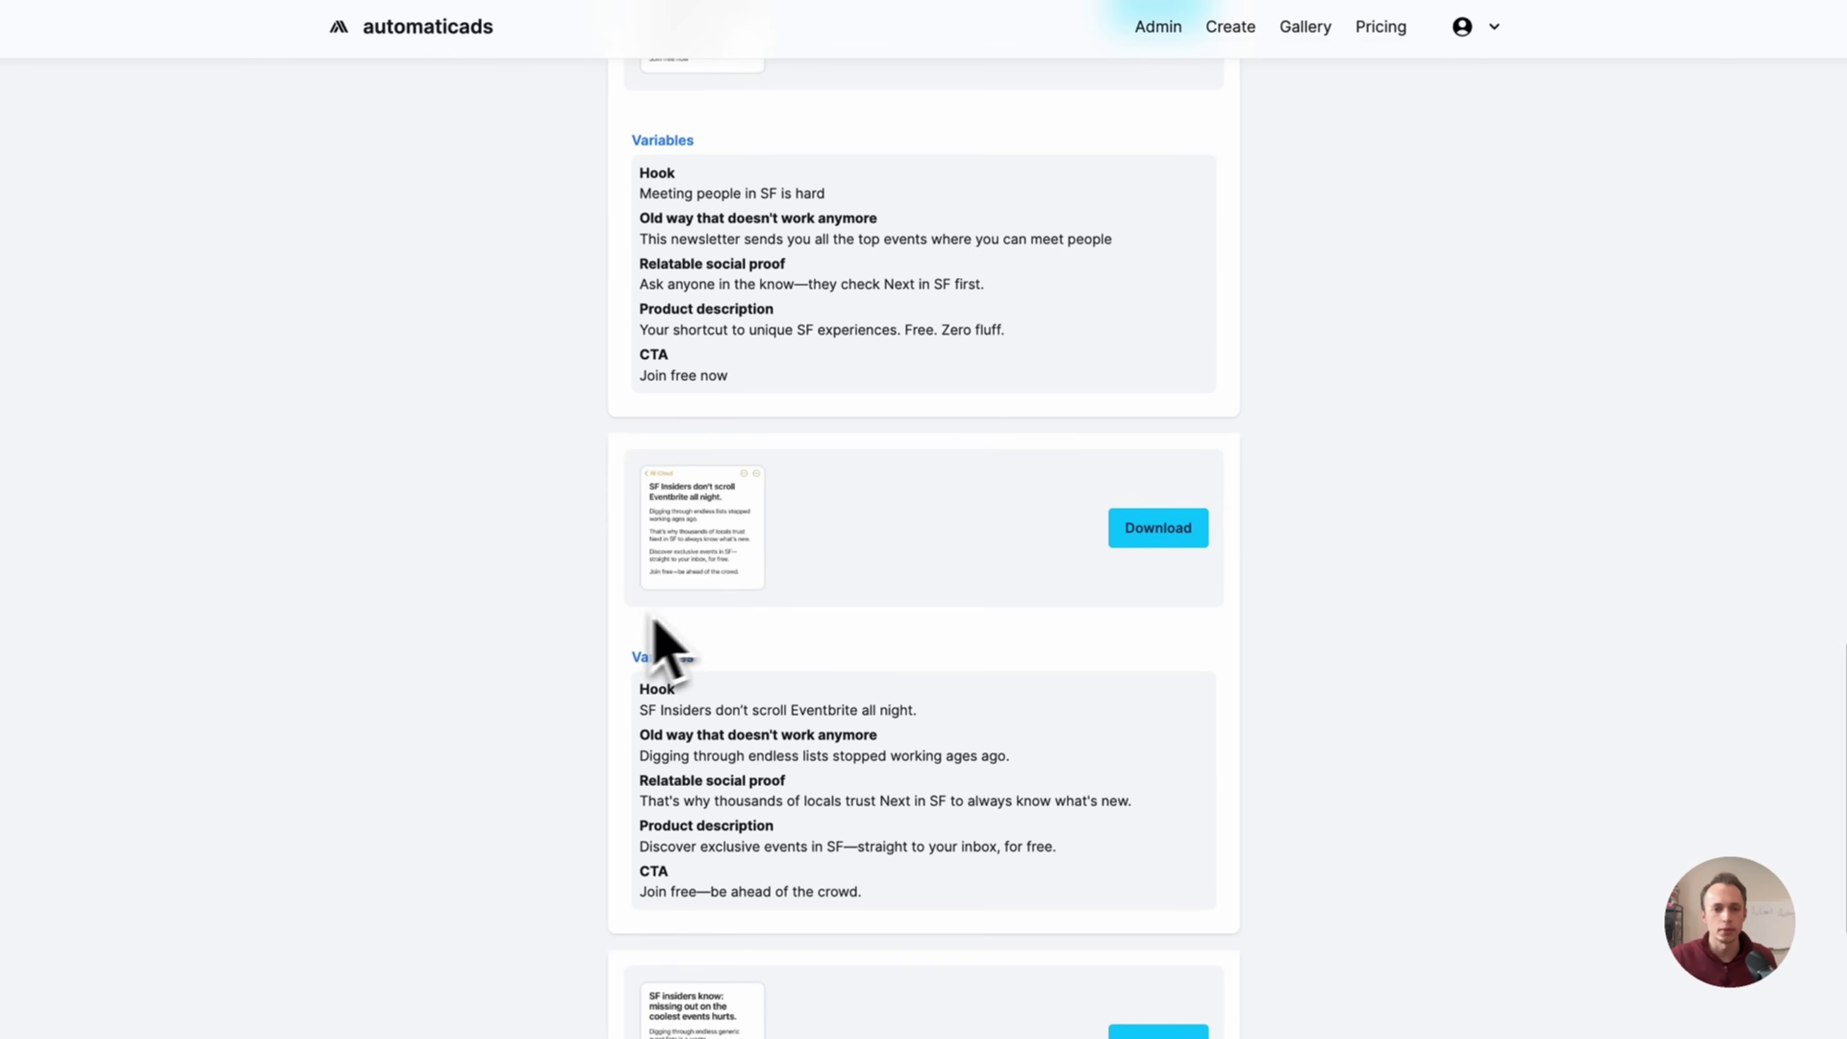
click(696, 561)
click(342, 415)
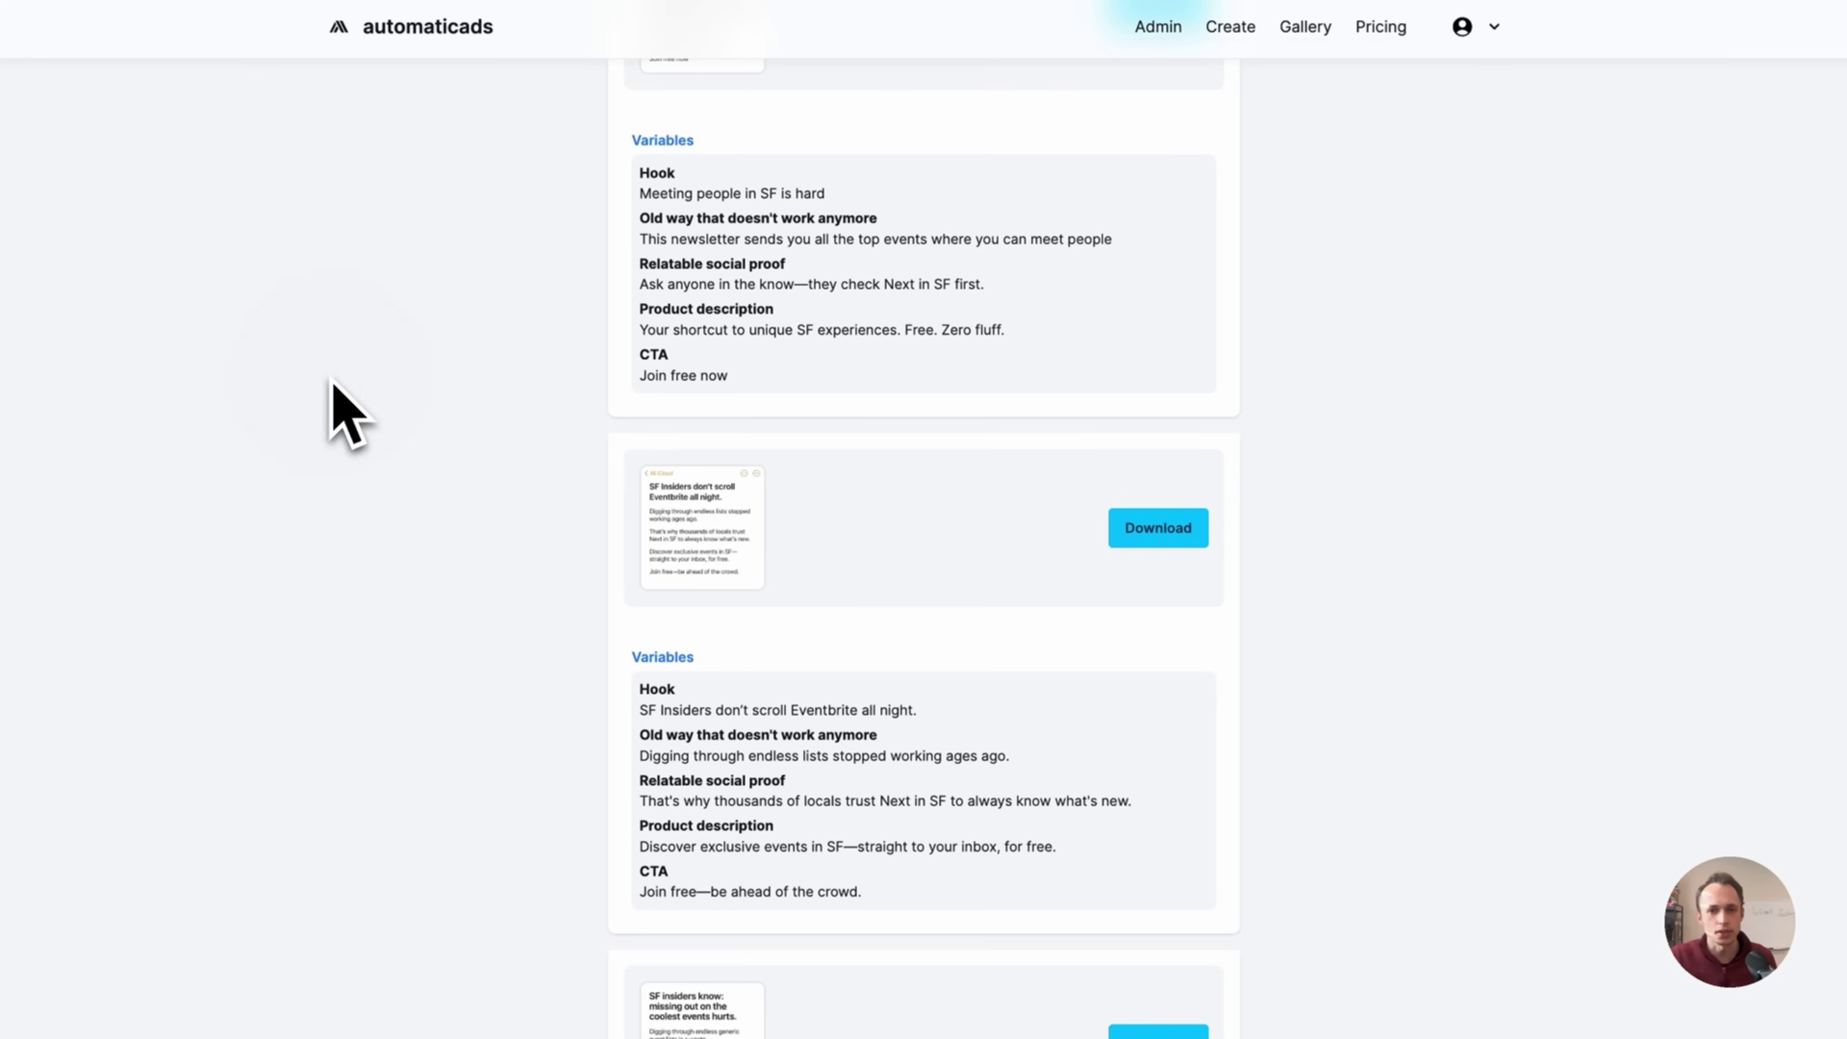
scroll(928, 569, down, 10)
scroll(938, 416, down, 20)
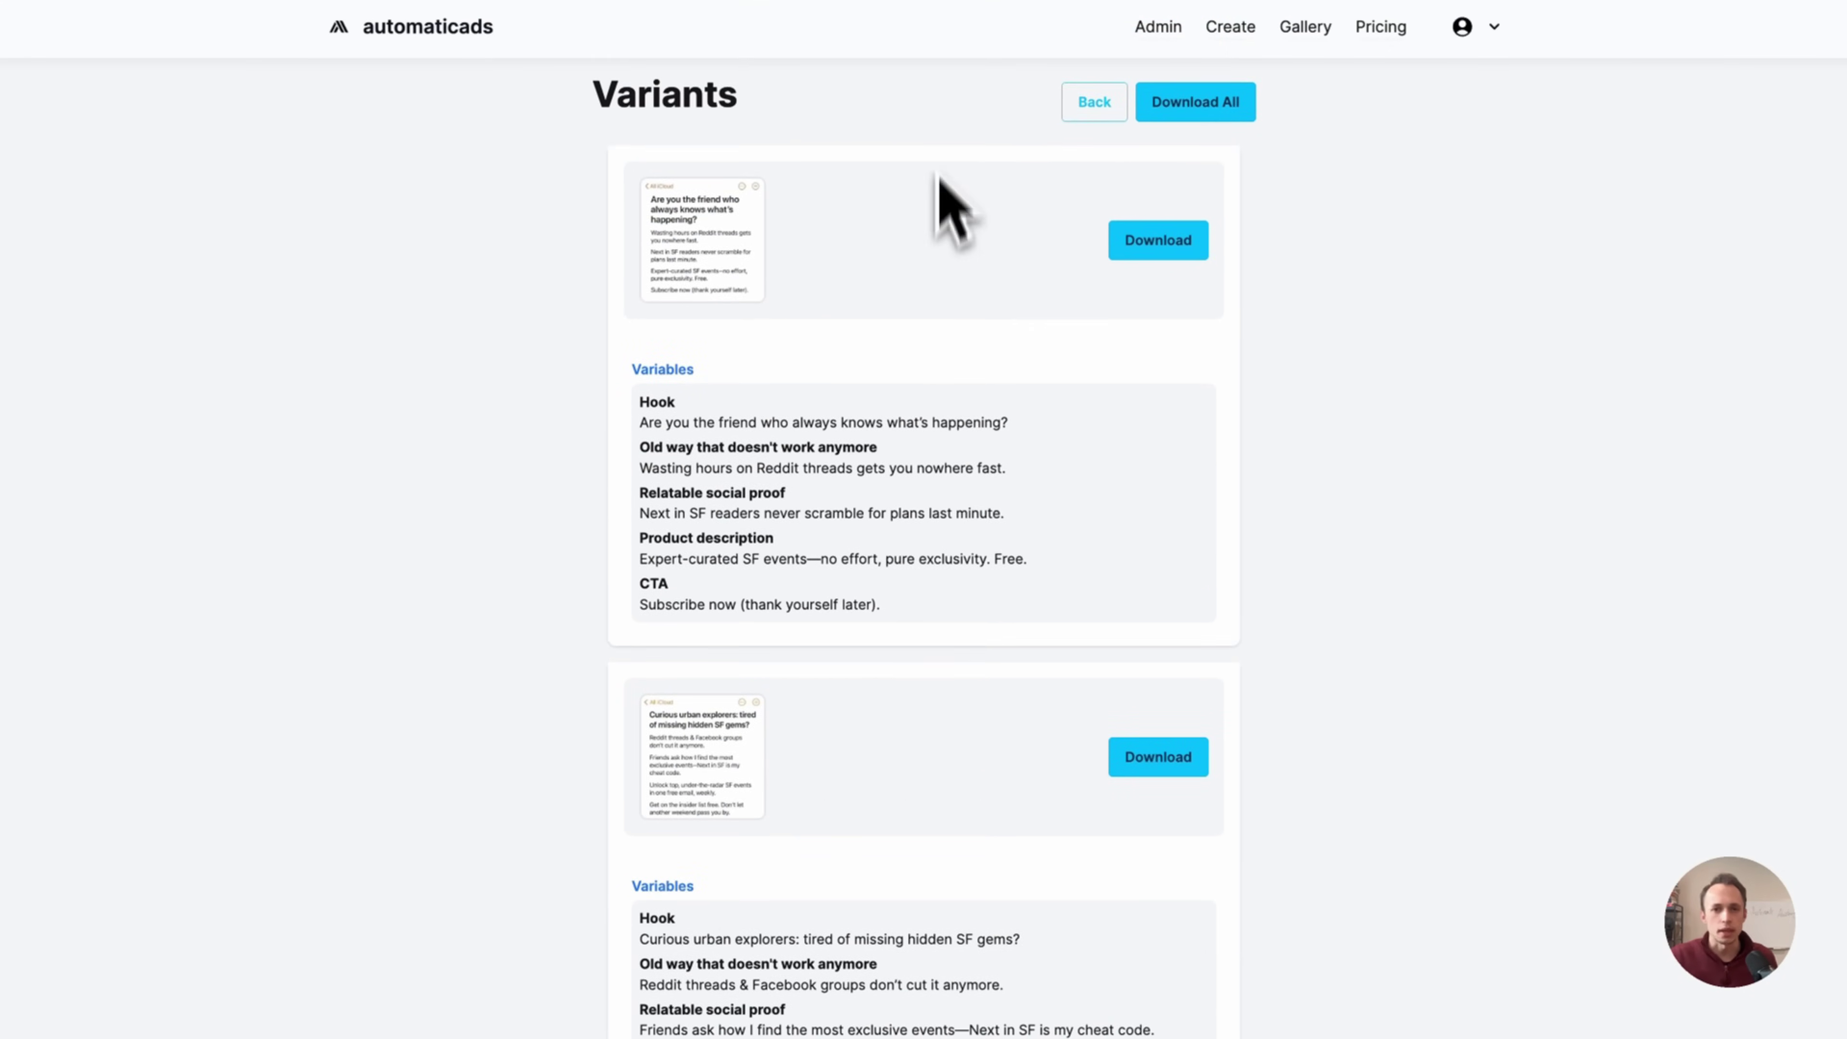
click(1095, 105)
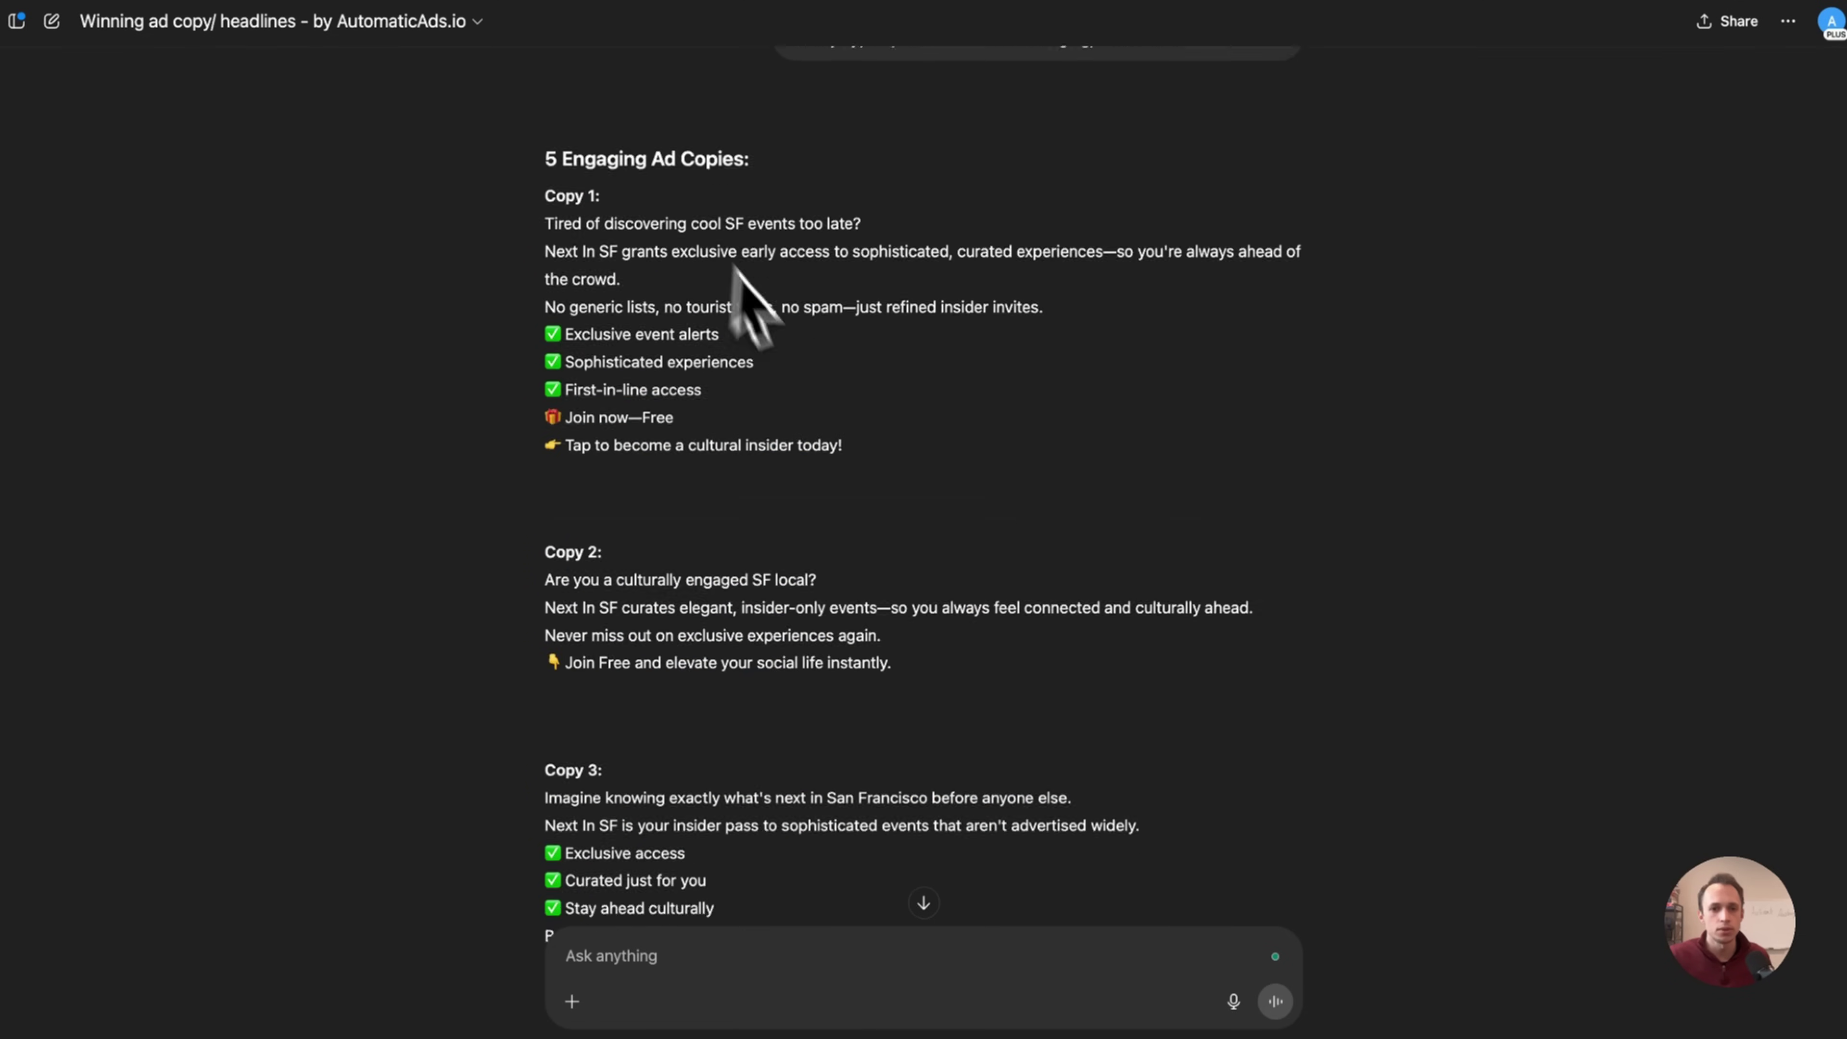
- Switch to the ad copy GPT conversation and review the five generated ad copies and five headlines
scroll(822, 313, down, 6)
scroll(789, 349, down, 5)
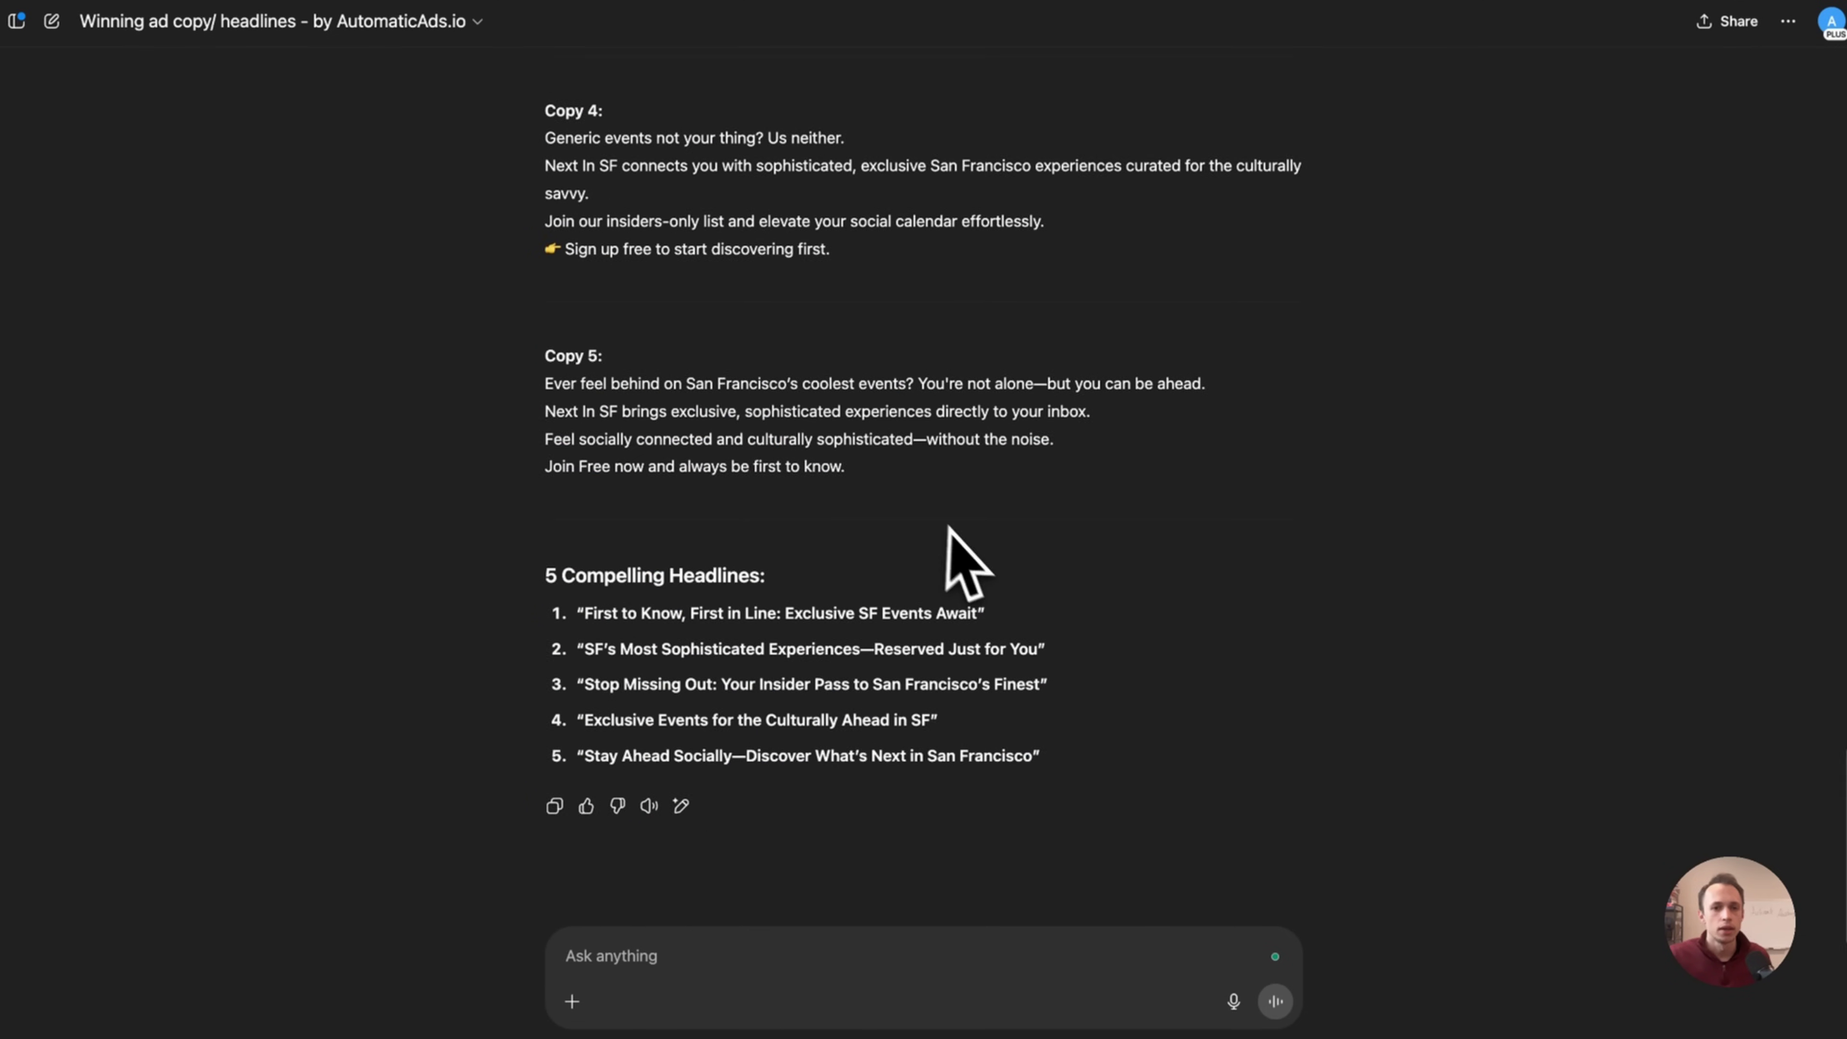
drag(902, 466, 786, 309)
scroll(727, 291, up, 6)
click(993, 430)
scroll(995, 437, up, 8)
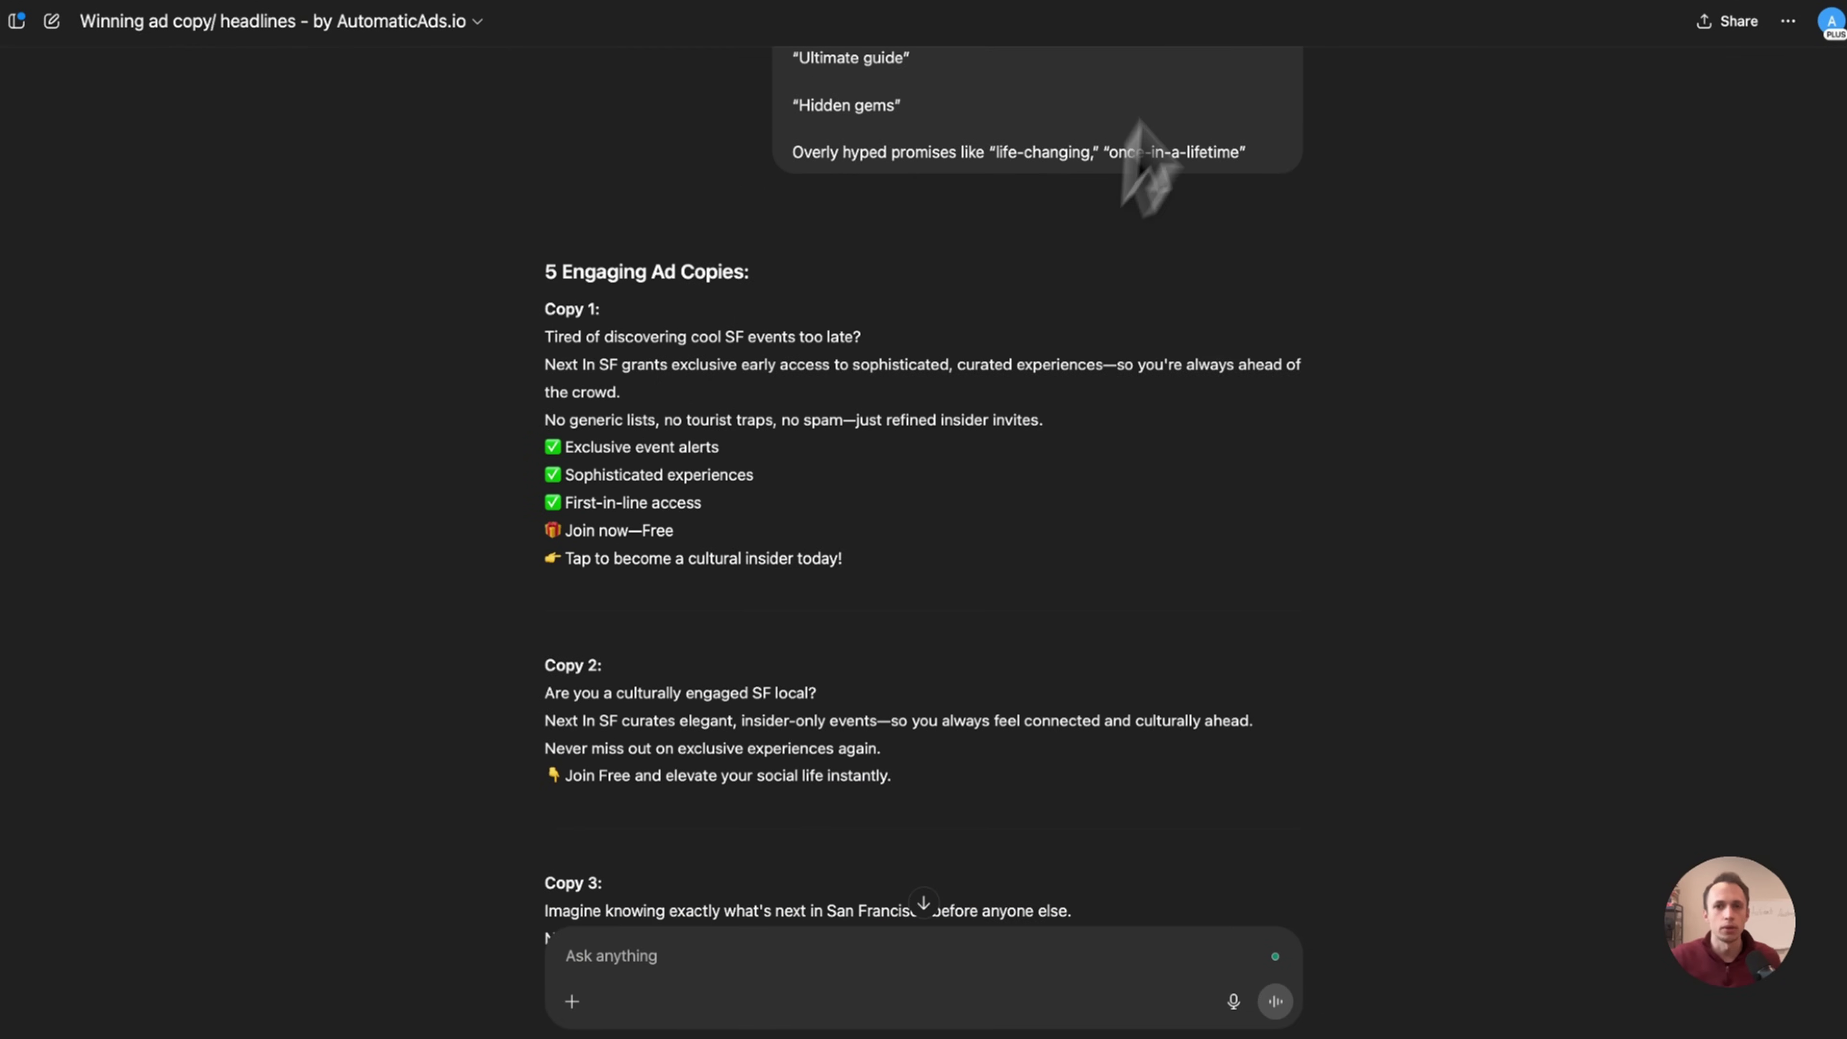
- Switch to the Google Docs plan and review the Day 1 "Model what works" section
click(218, 6)
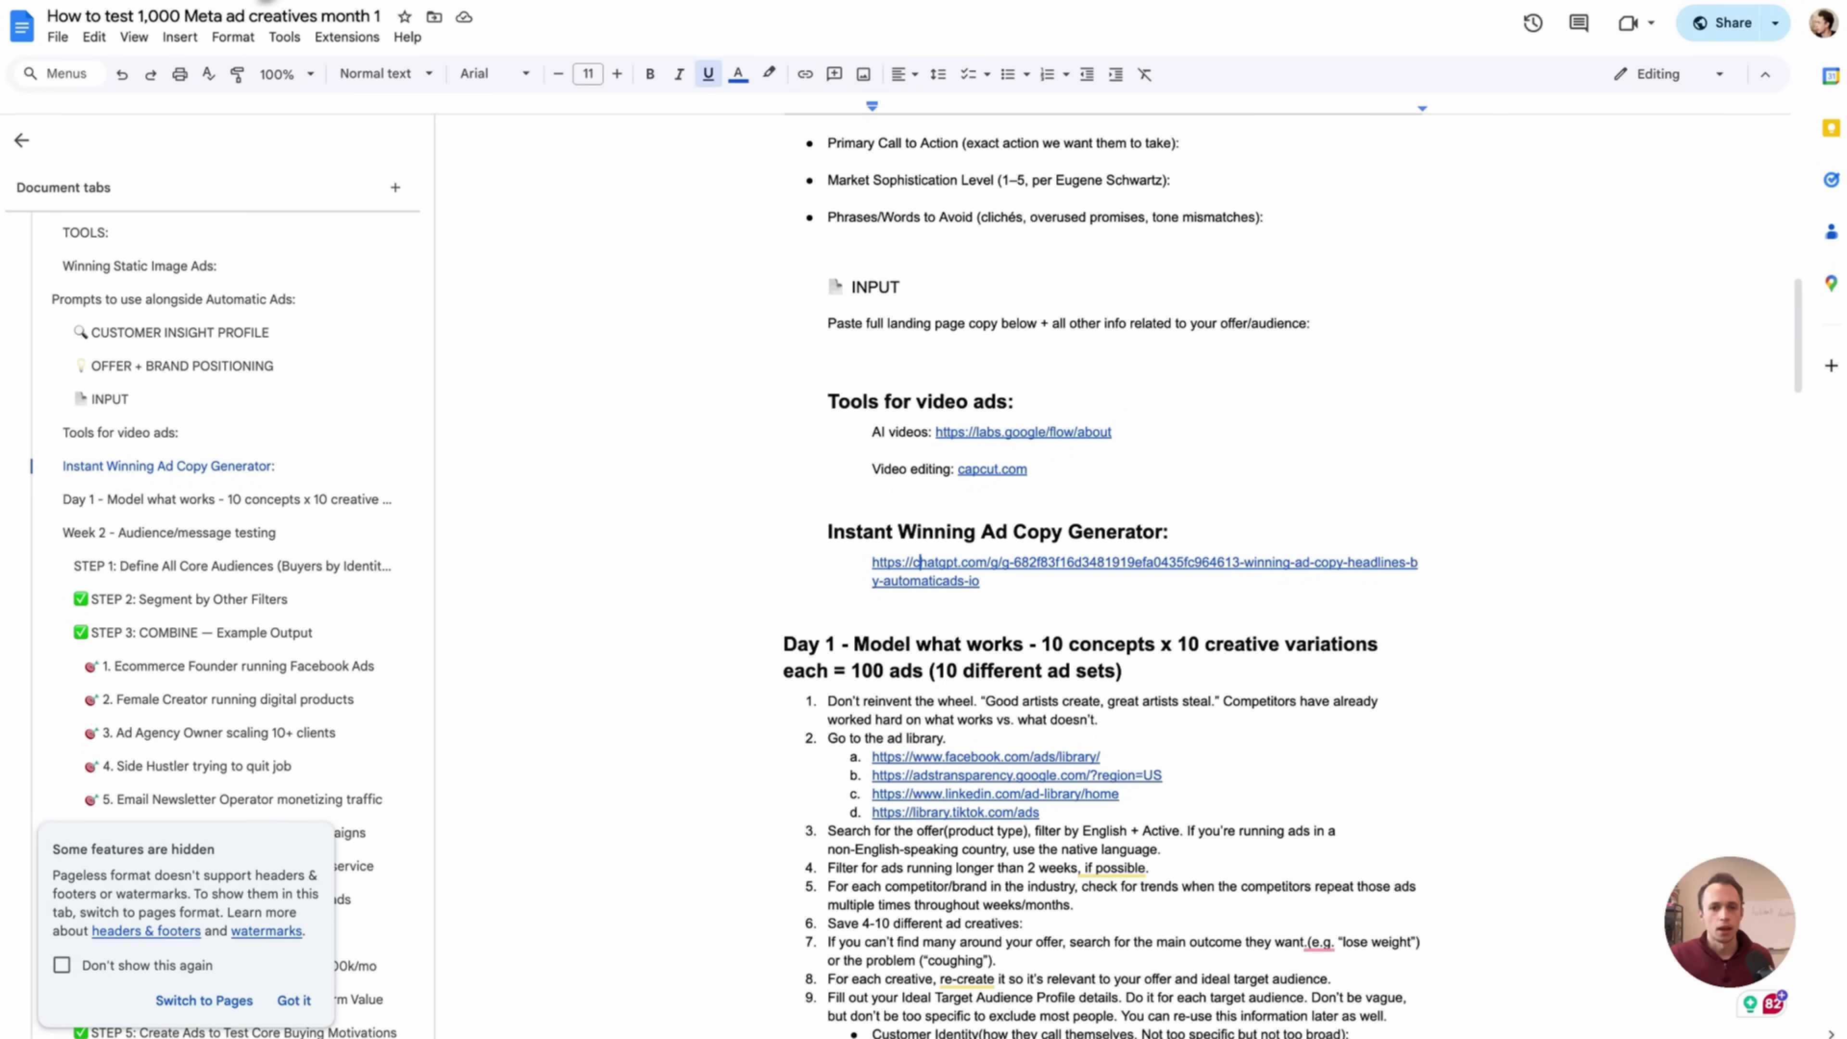
scroll(872, 458, down, 15)
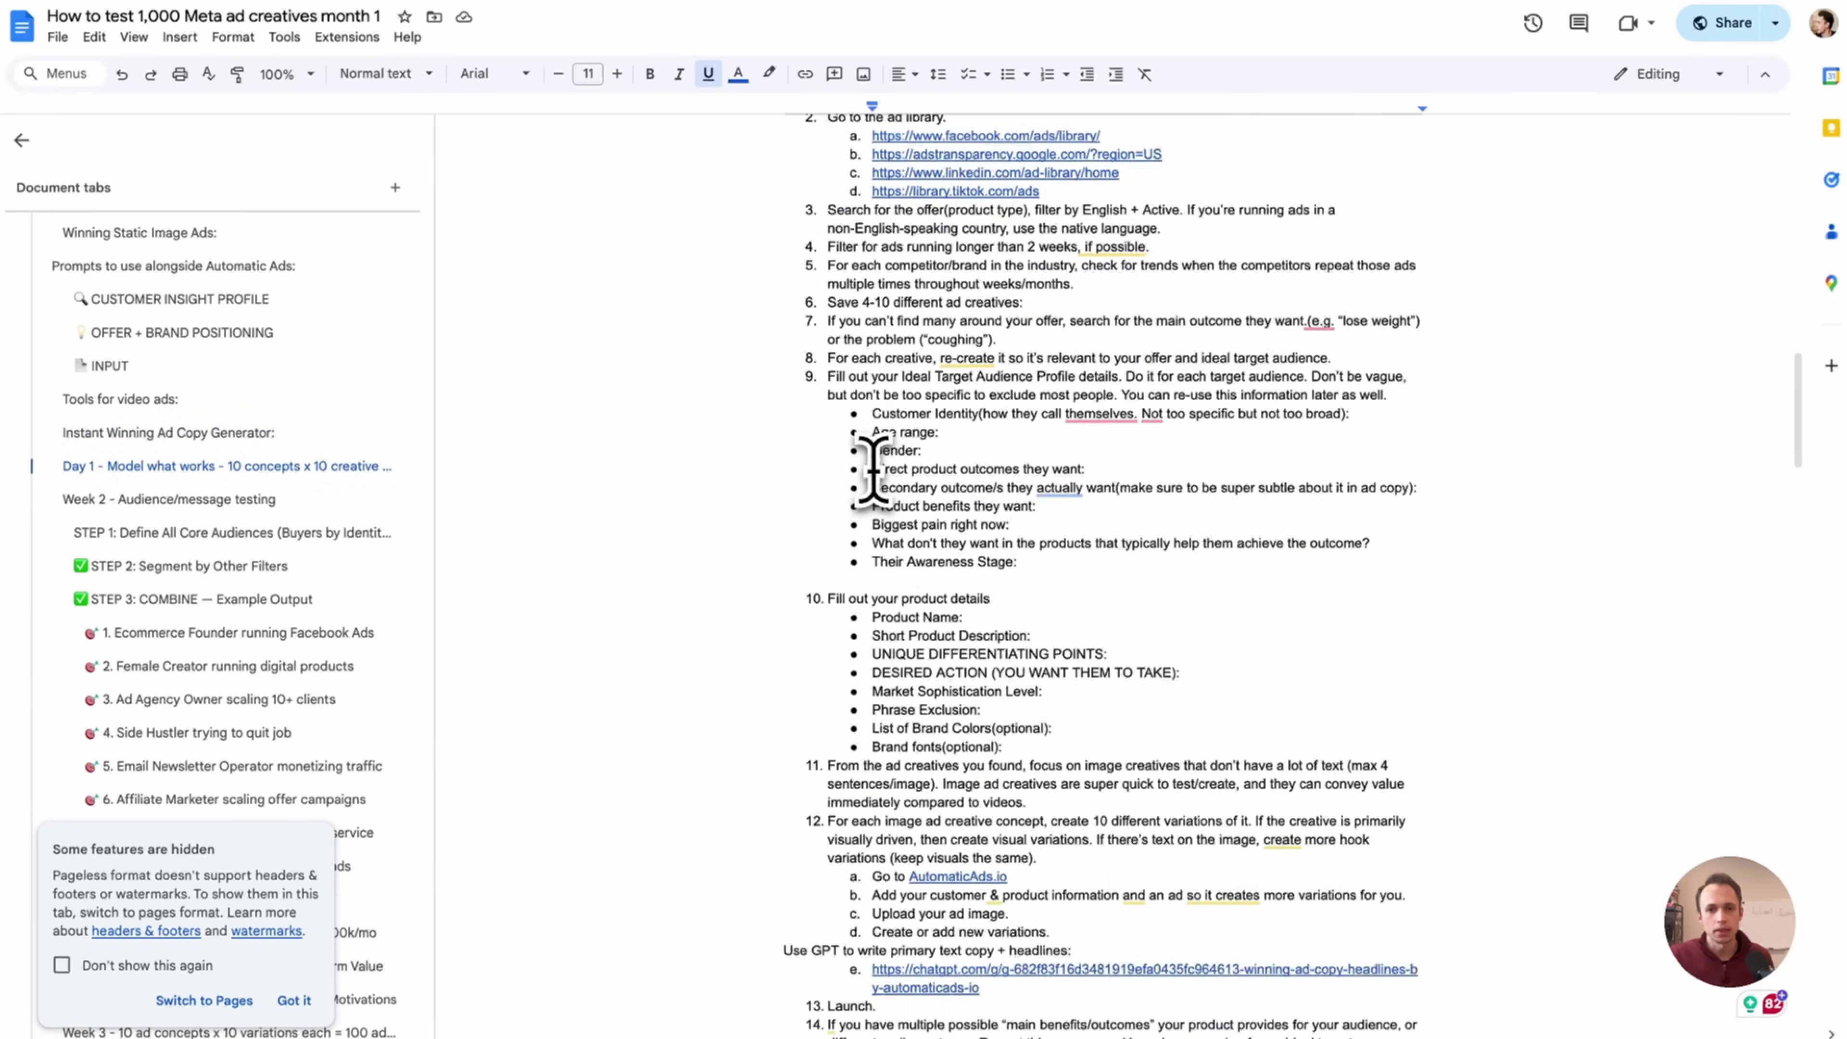
scroll(873, 465, up, 10)
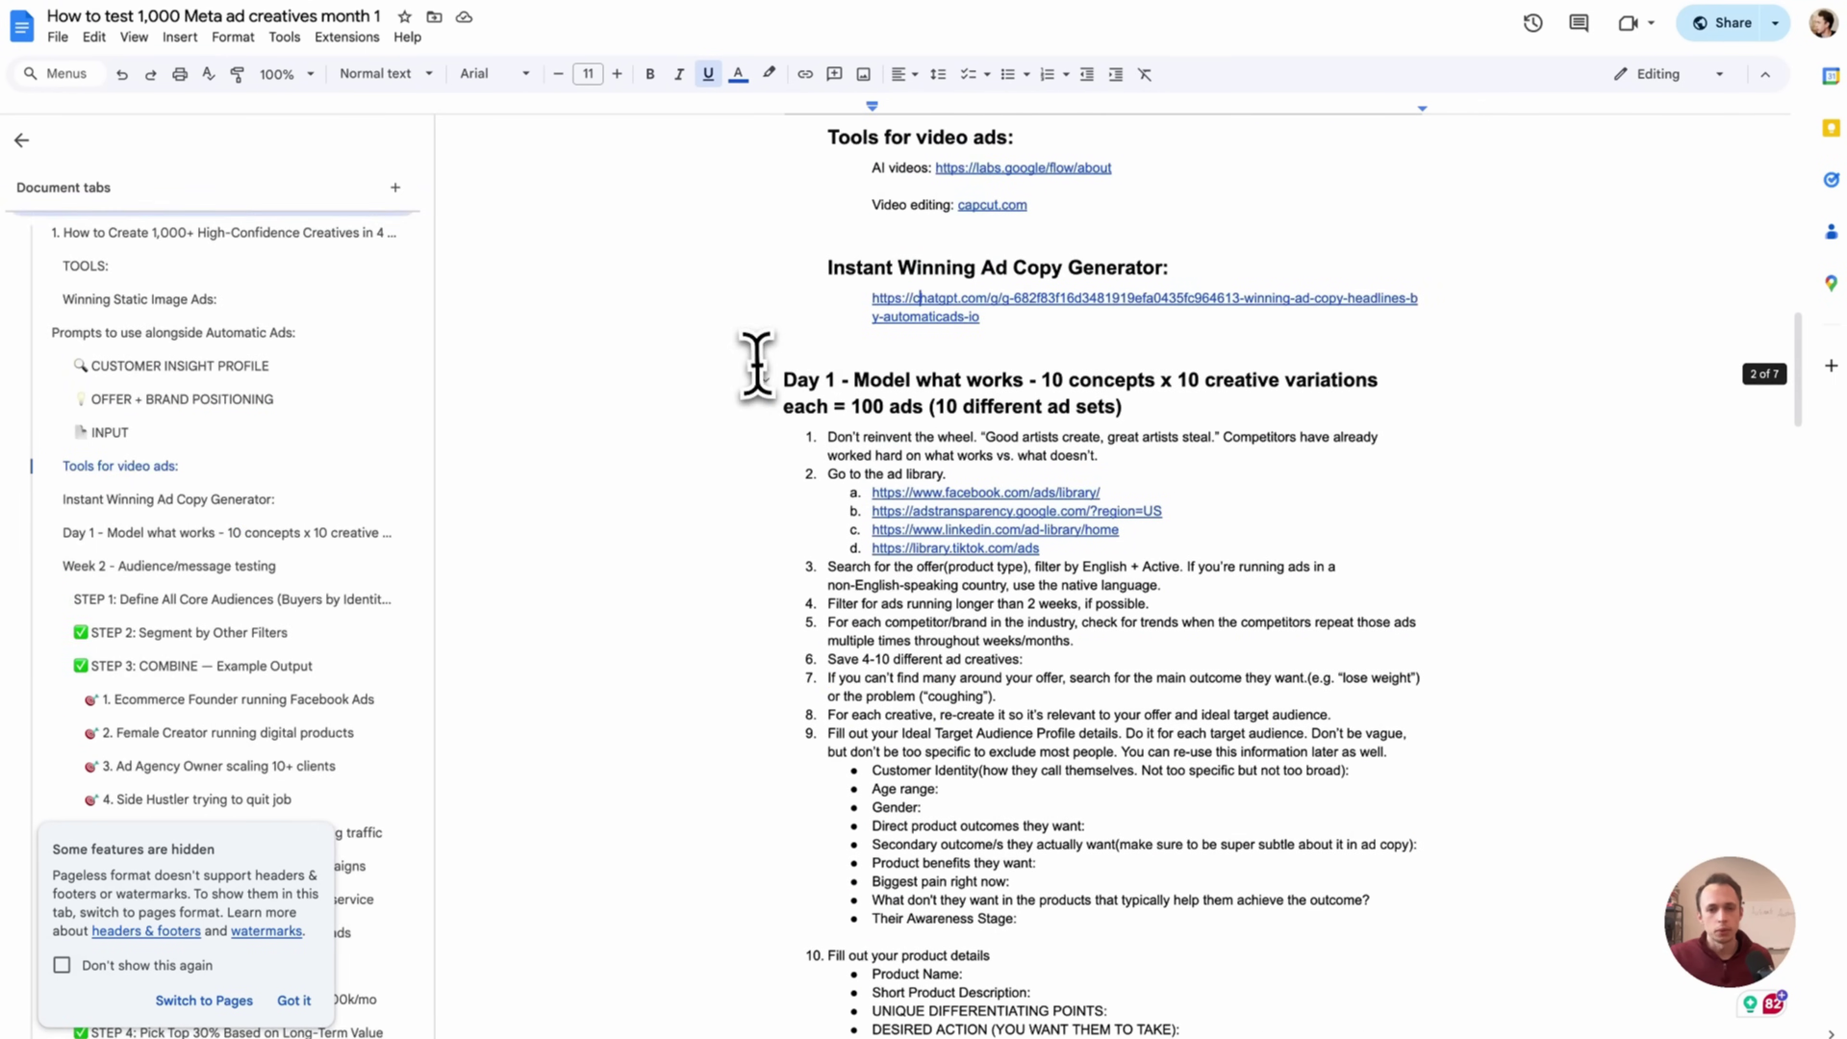
drag(754, 371, 1203, 790)
scroll(1203, 790, down, 10)
scroll(1105, 479, down, 2)
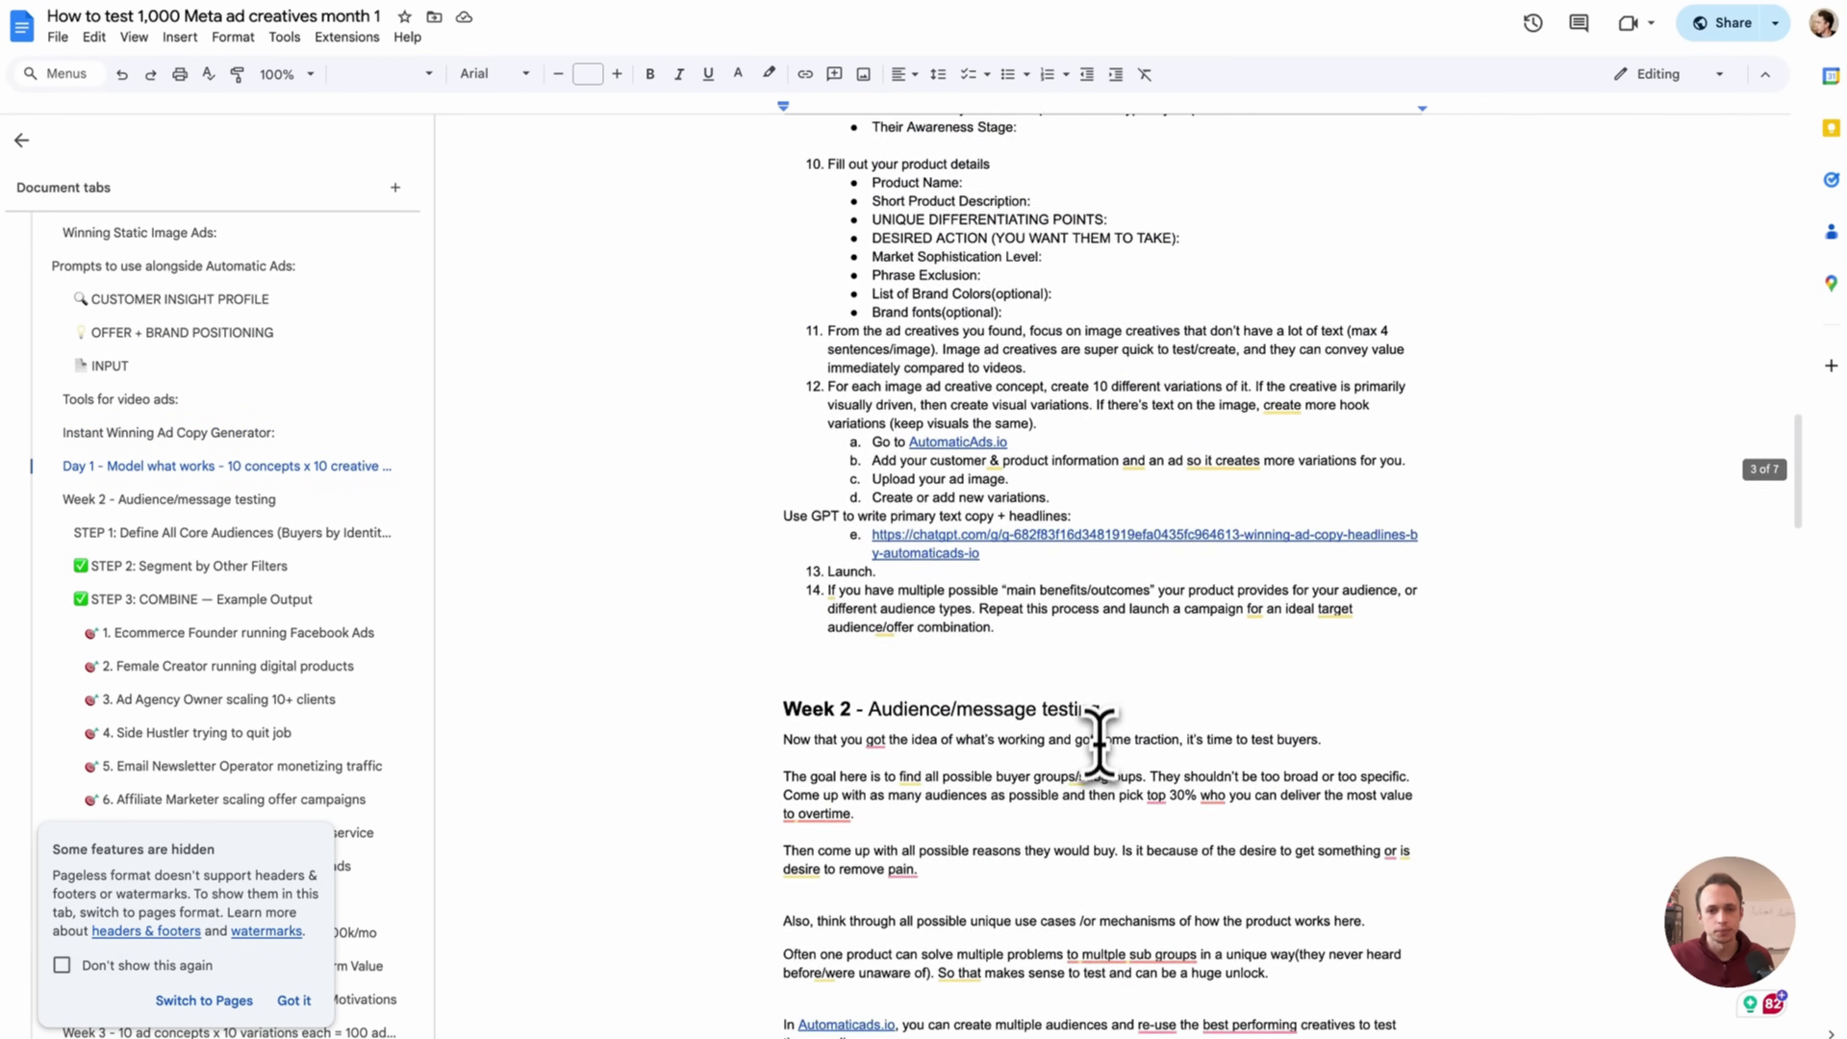
scroll(1033, 695, down, 4)
- Review the Week 2 audience/message testing section and the following weeks of the plan, and return to the Day 1 section
click(732, 435)
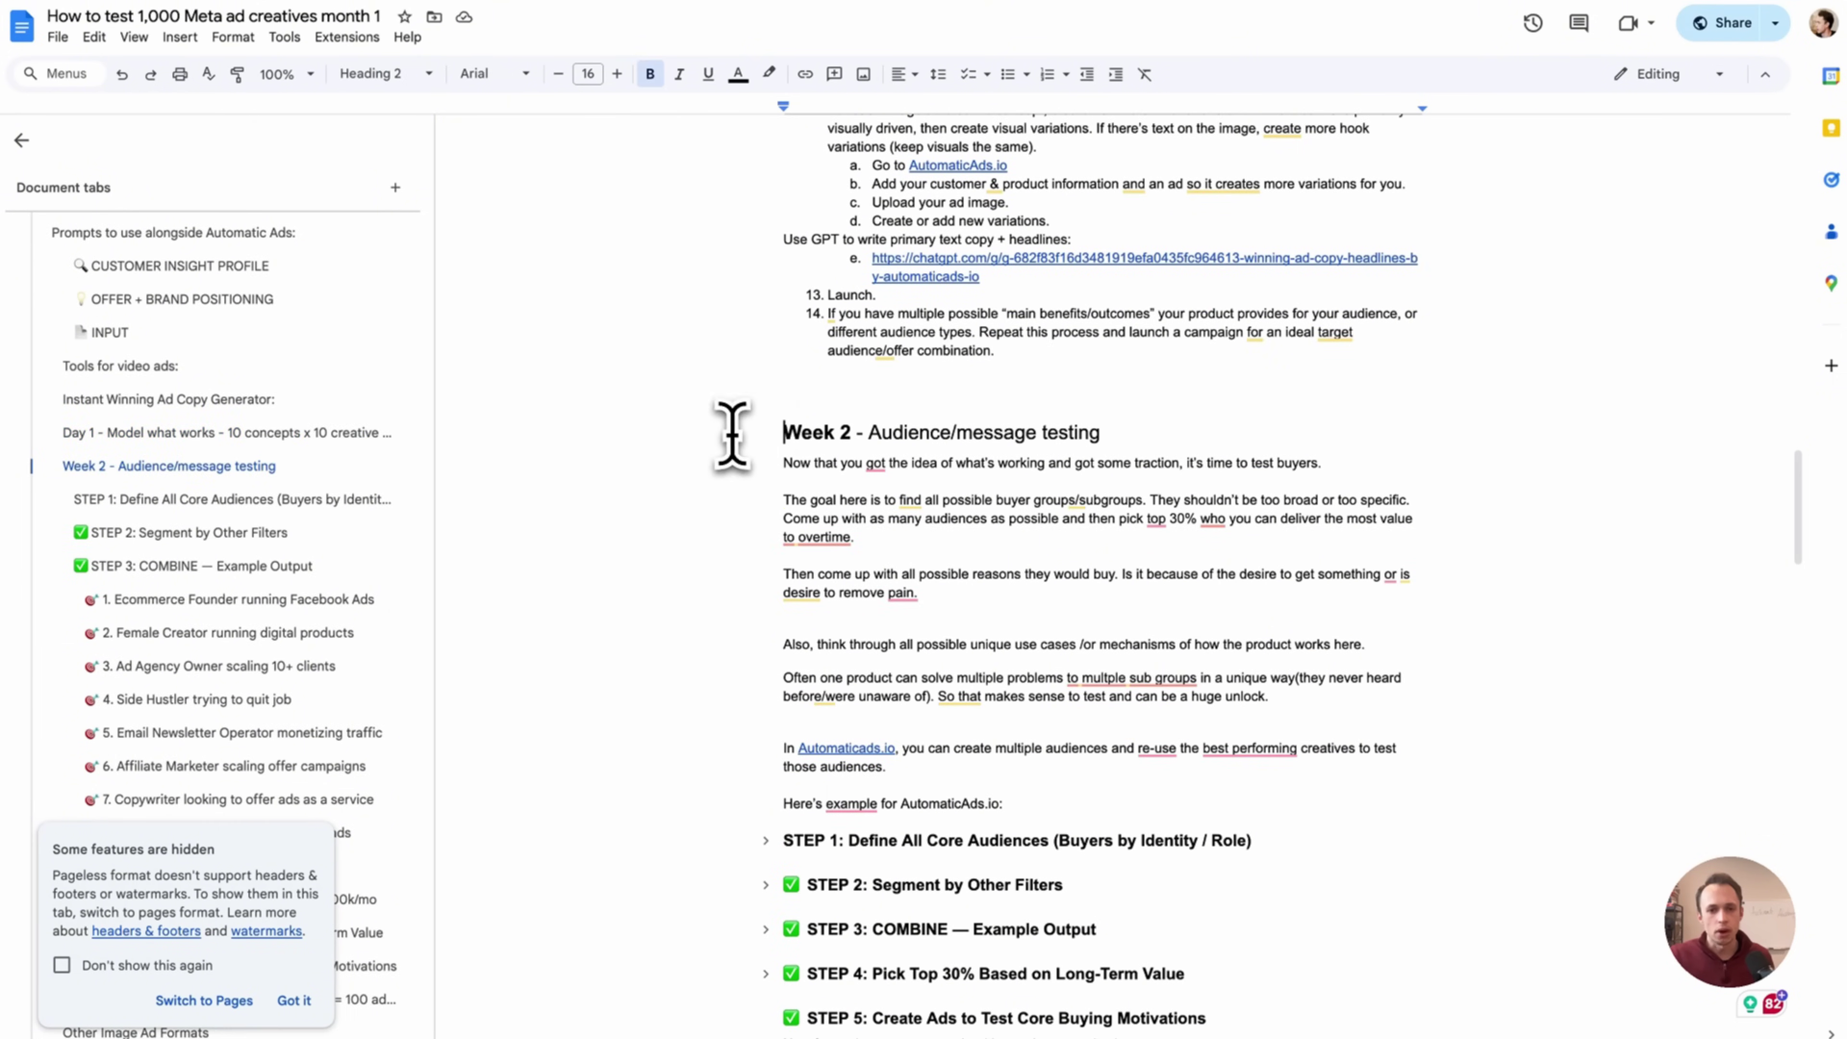
drag(739, 440, 1286, 837)
scroll(1167, 710, down, 10)
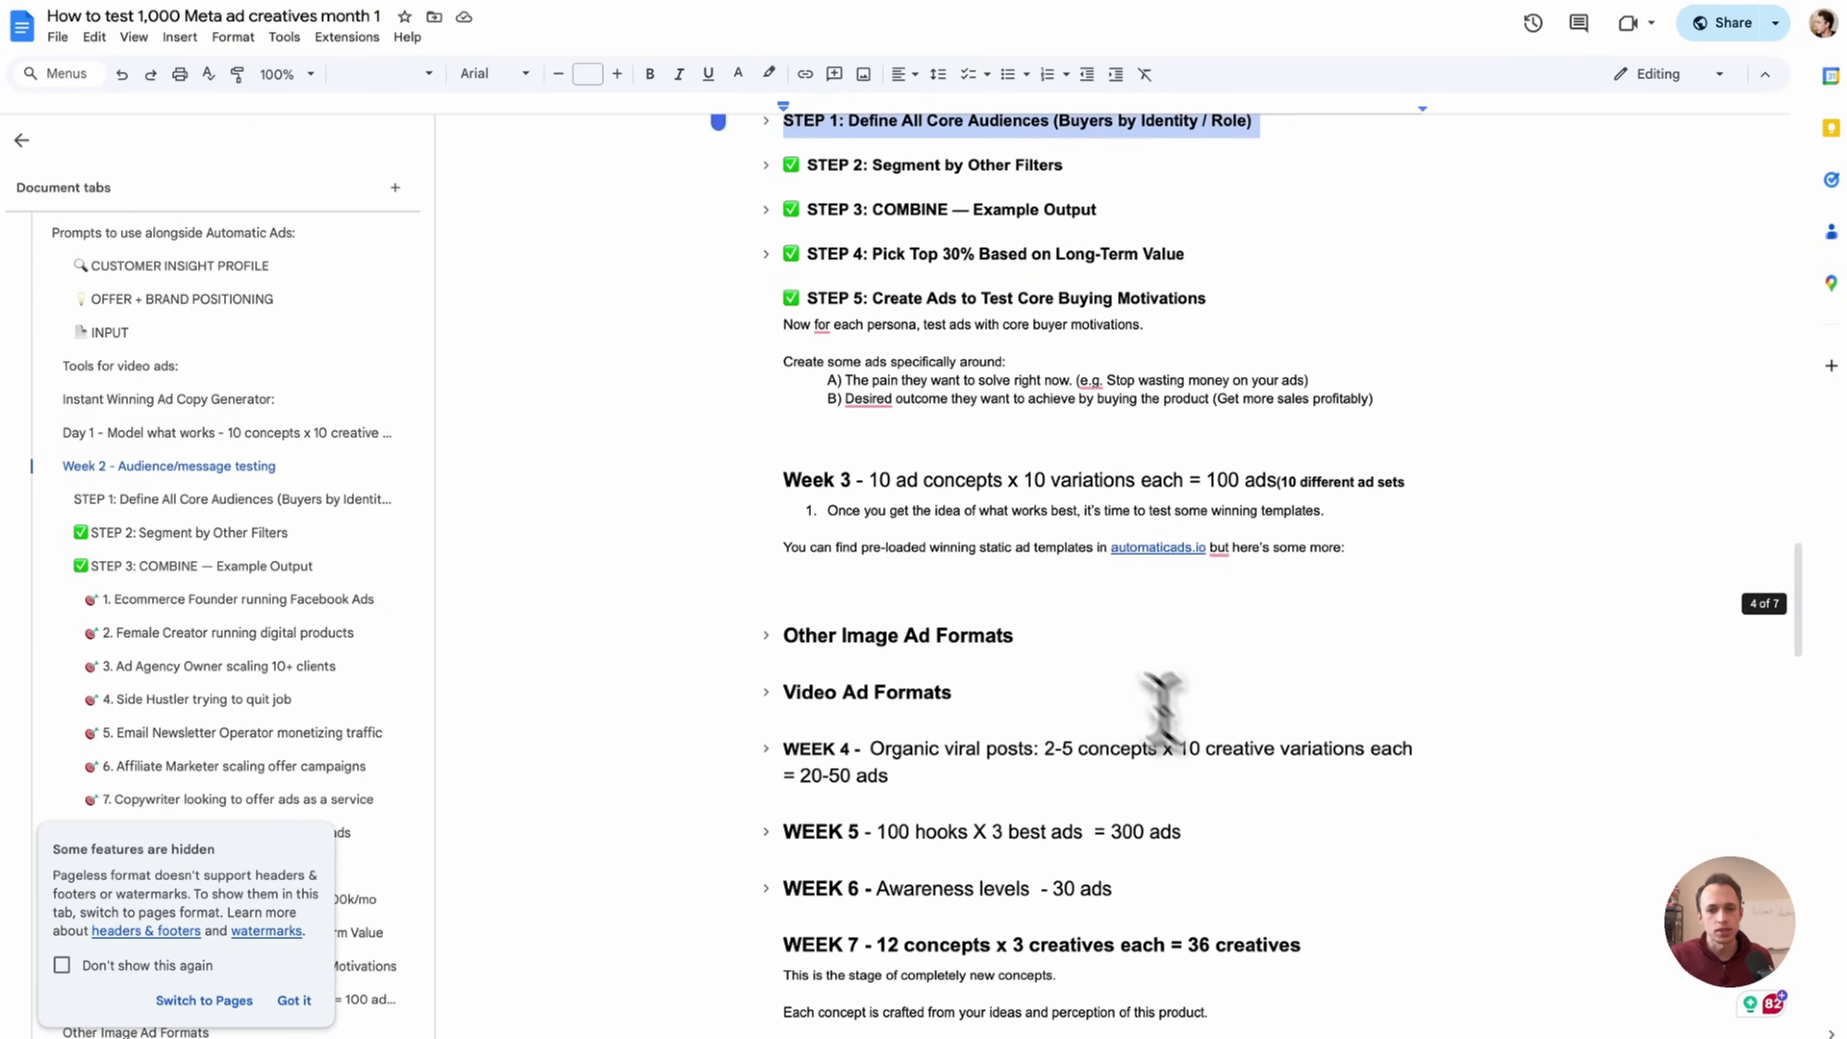
scroll(1086, 650, up, 3)
scroll(1055, 652, up, 4)
click(1109, 572)
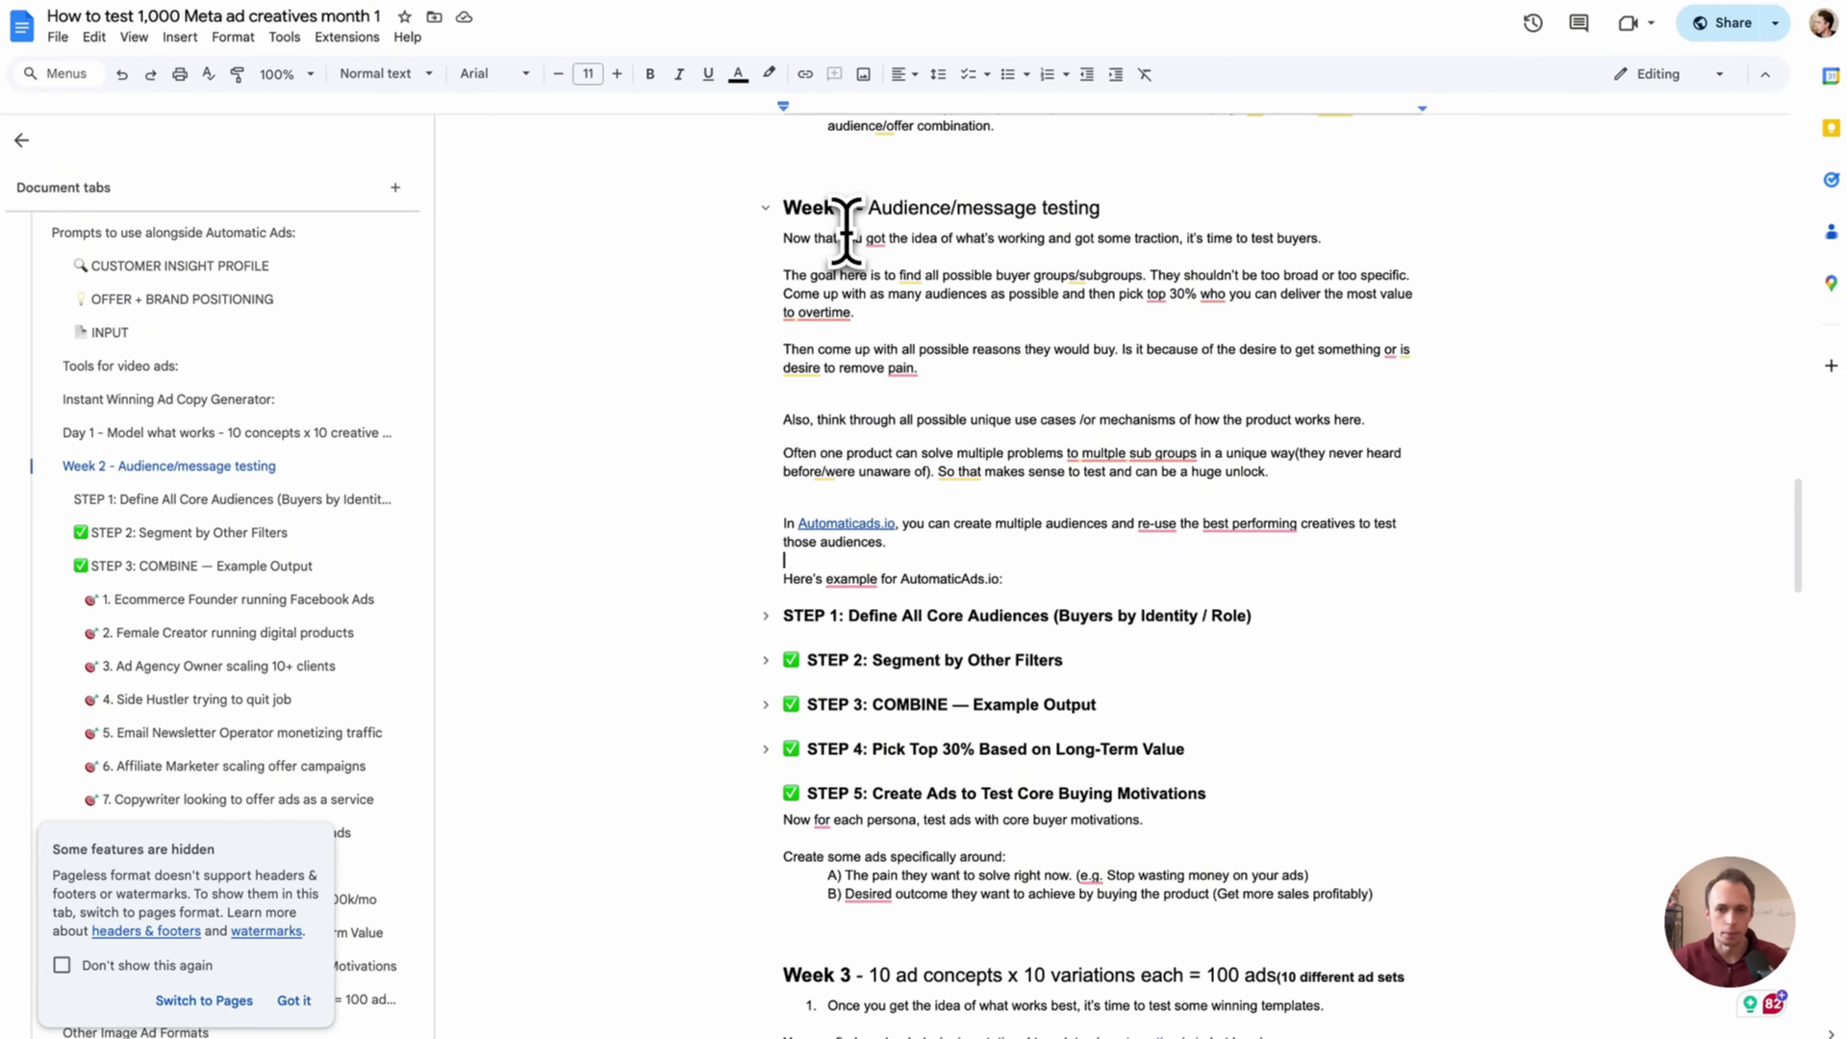
scroll(1236, 240, up, 9)
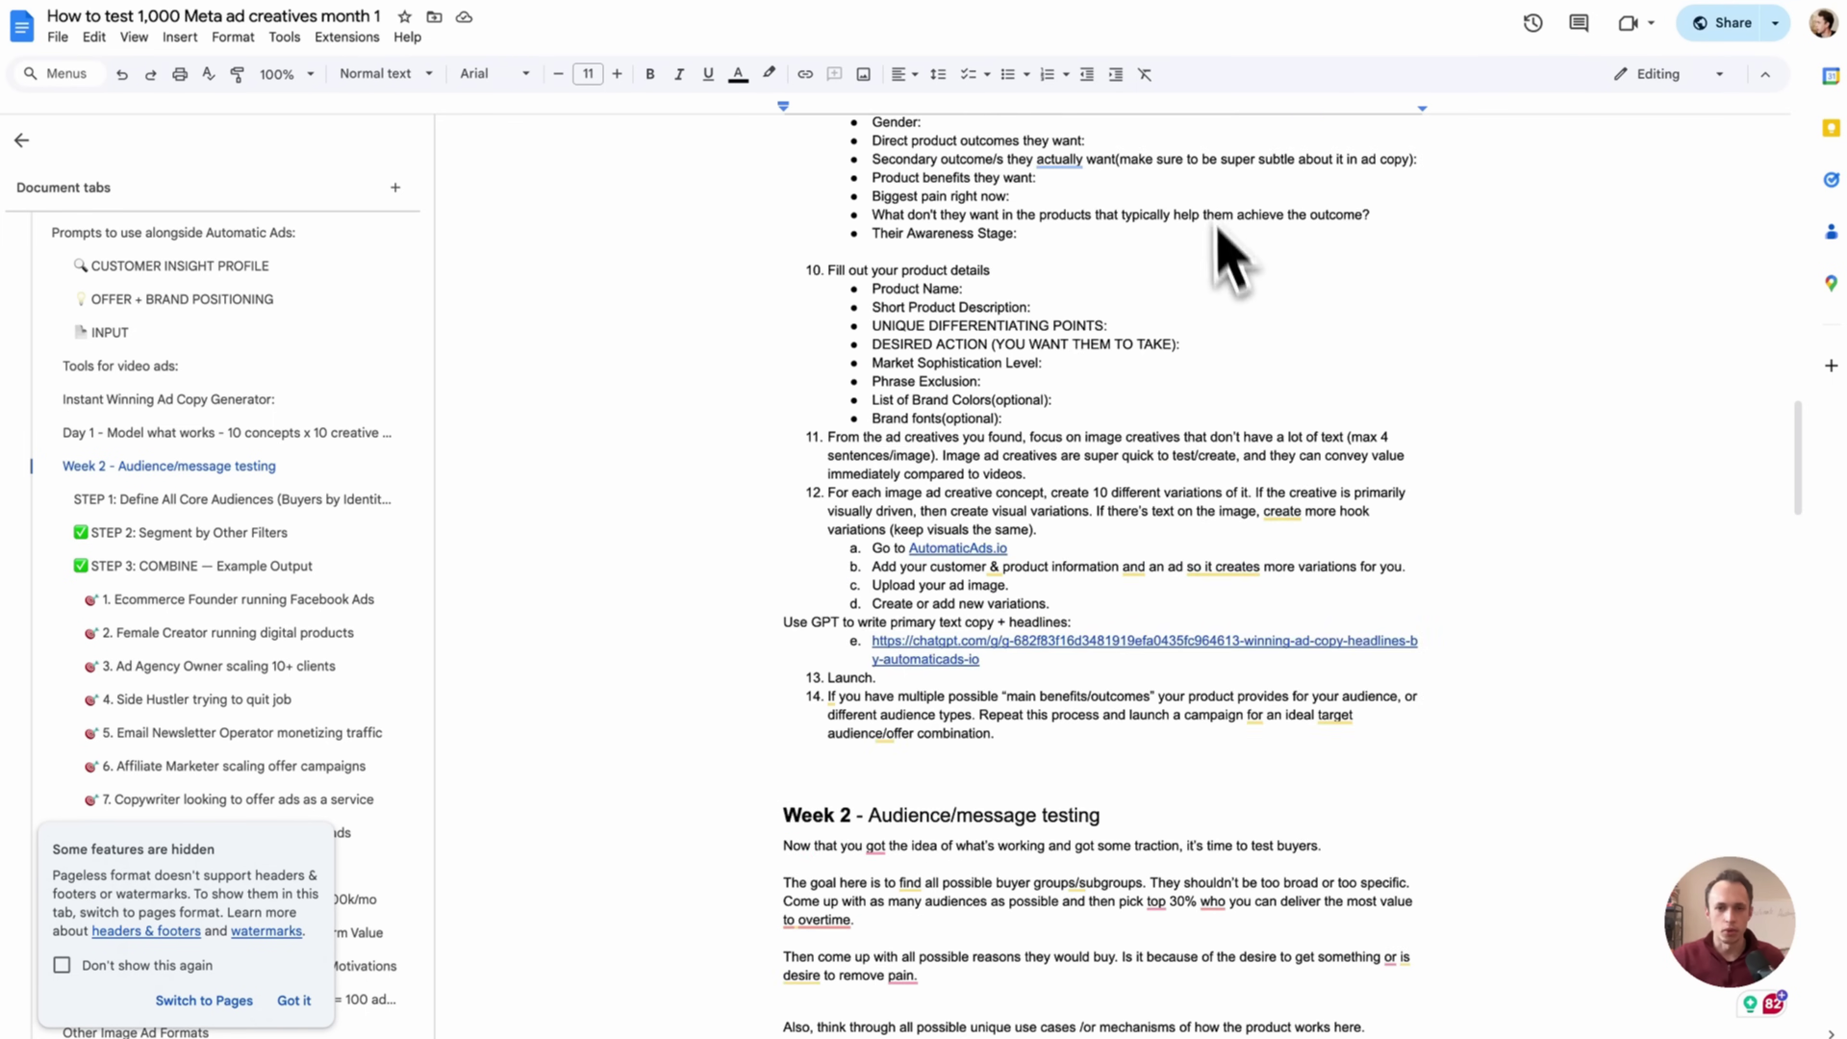
scroll(1069, 568, up, 4)
scroll(938, 554, up, 3)
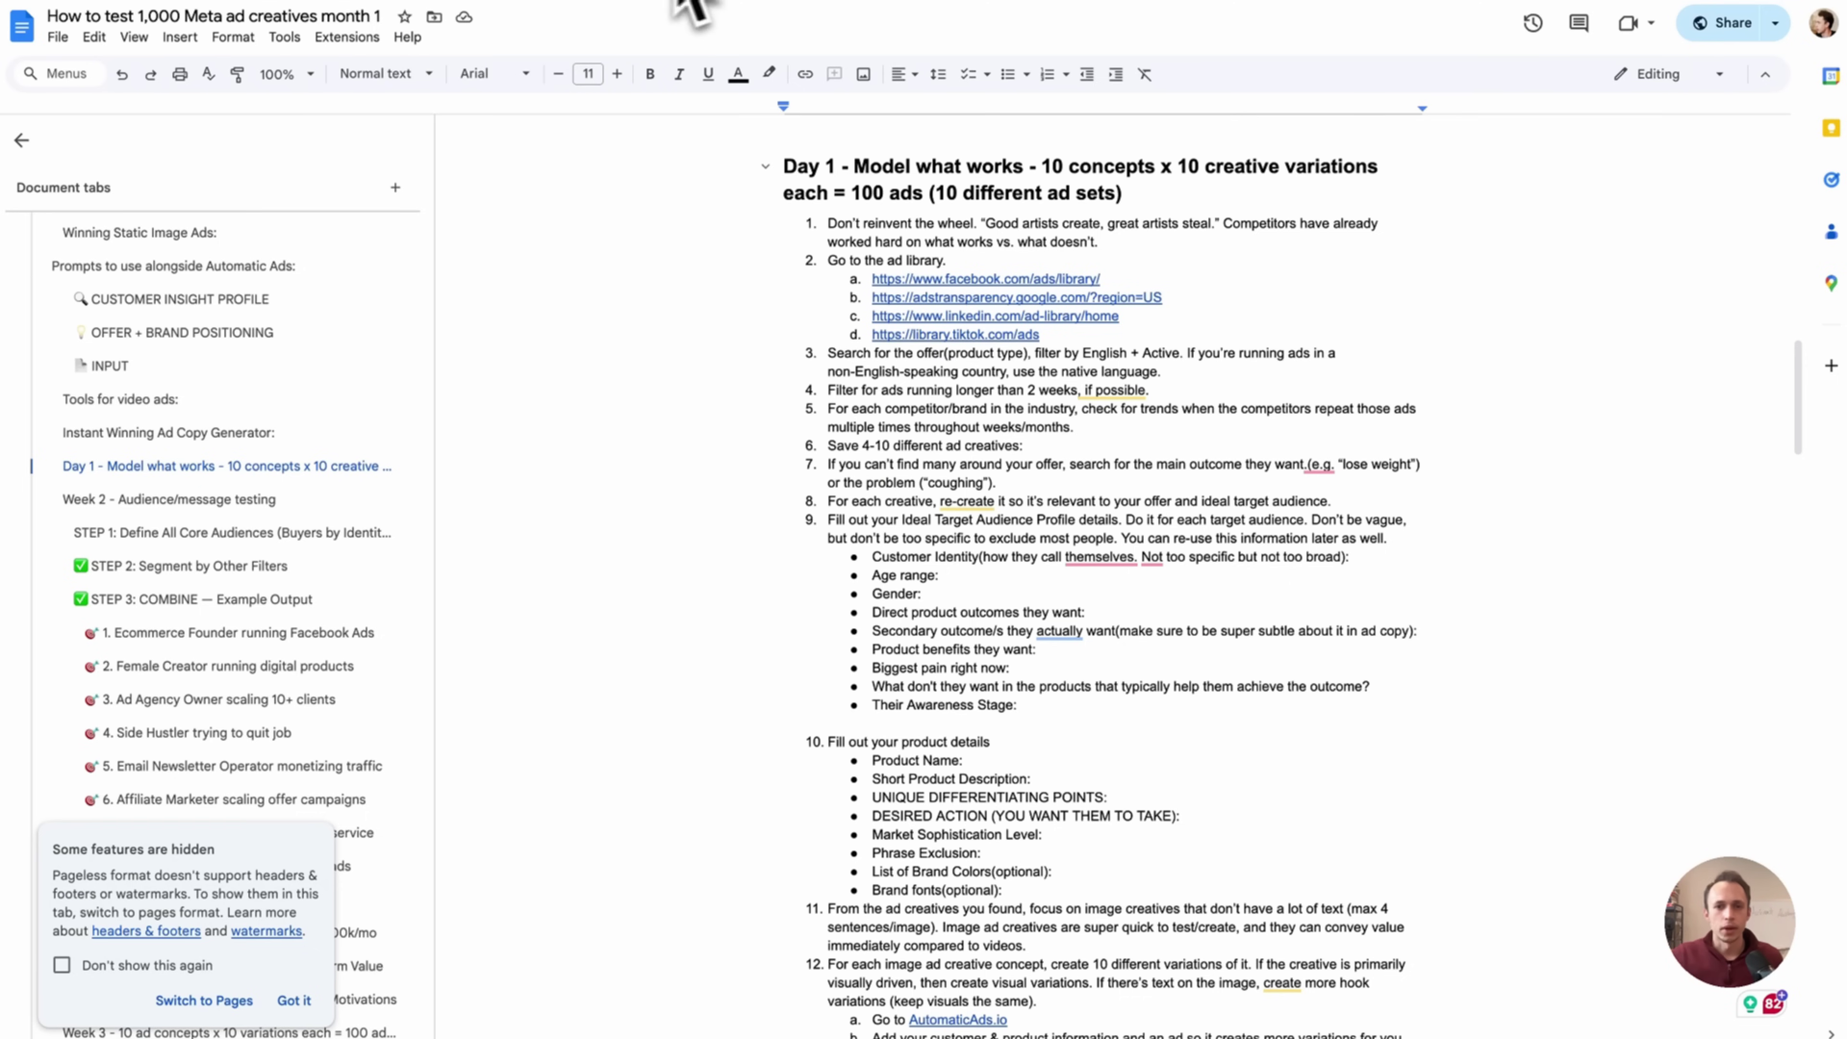
- Skim the rest of the plan, from the weekly testing sections through Meta Ads Technical Setup to the closing contact section
scroll(1204, 385, up, 5)
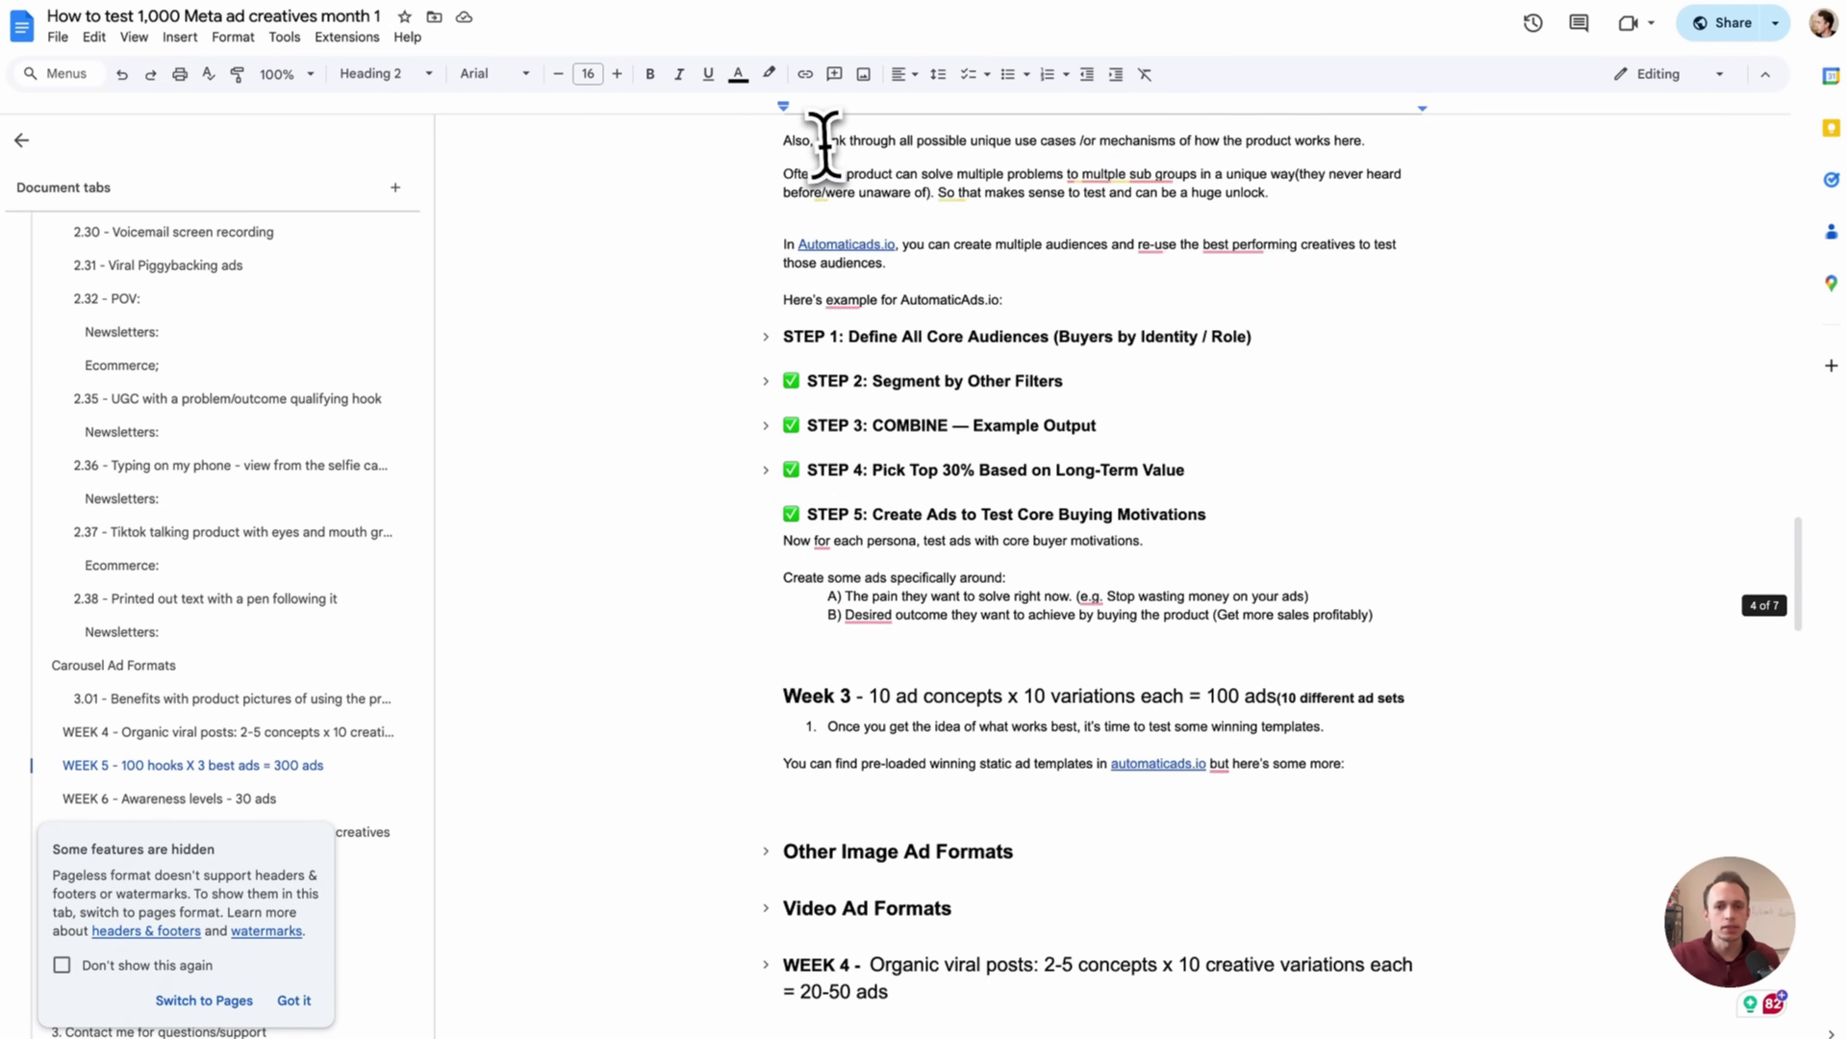
scroll(825, 144, up, 20)
scroll(843, 375, down, 20)
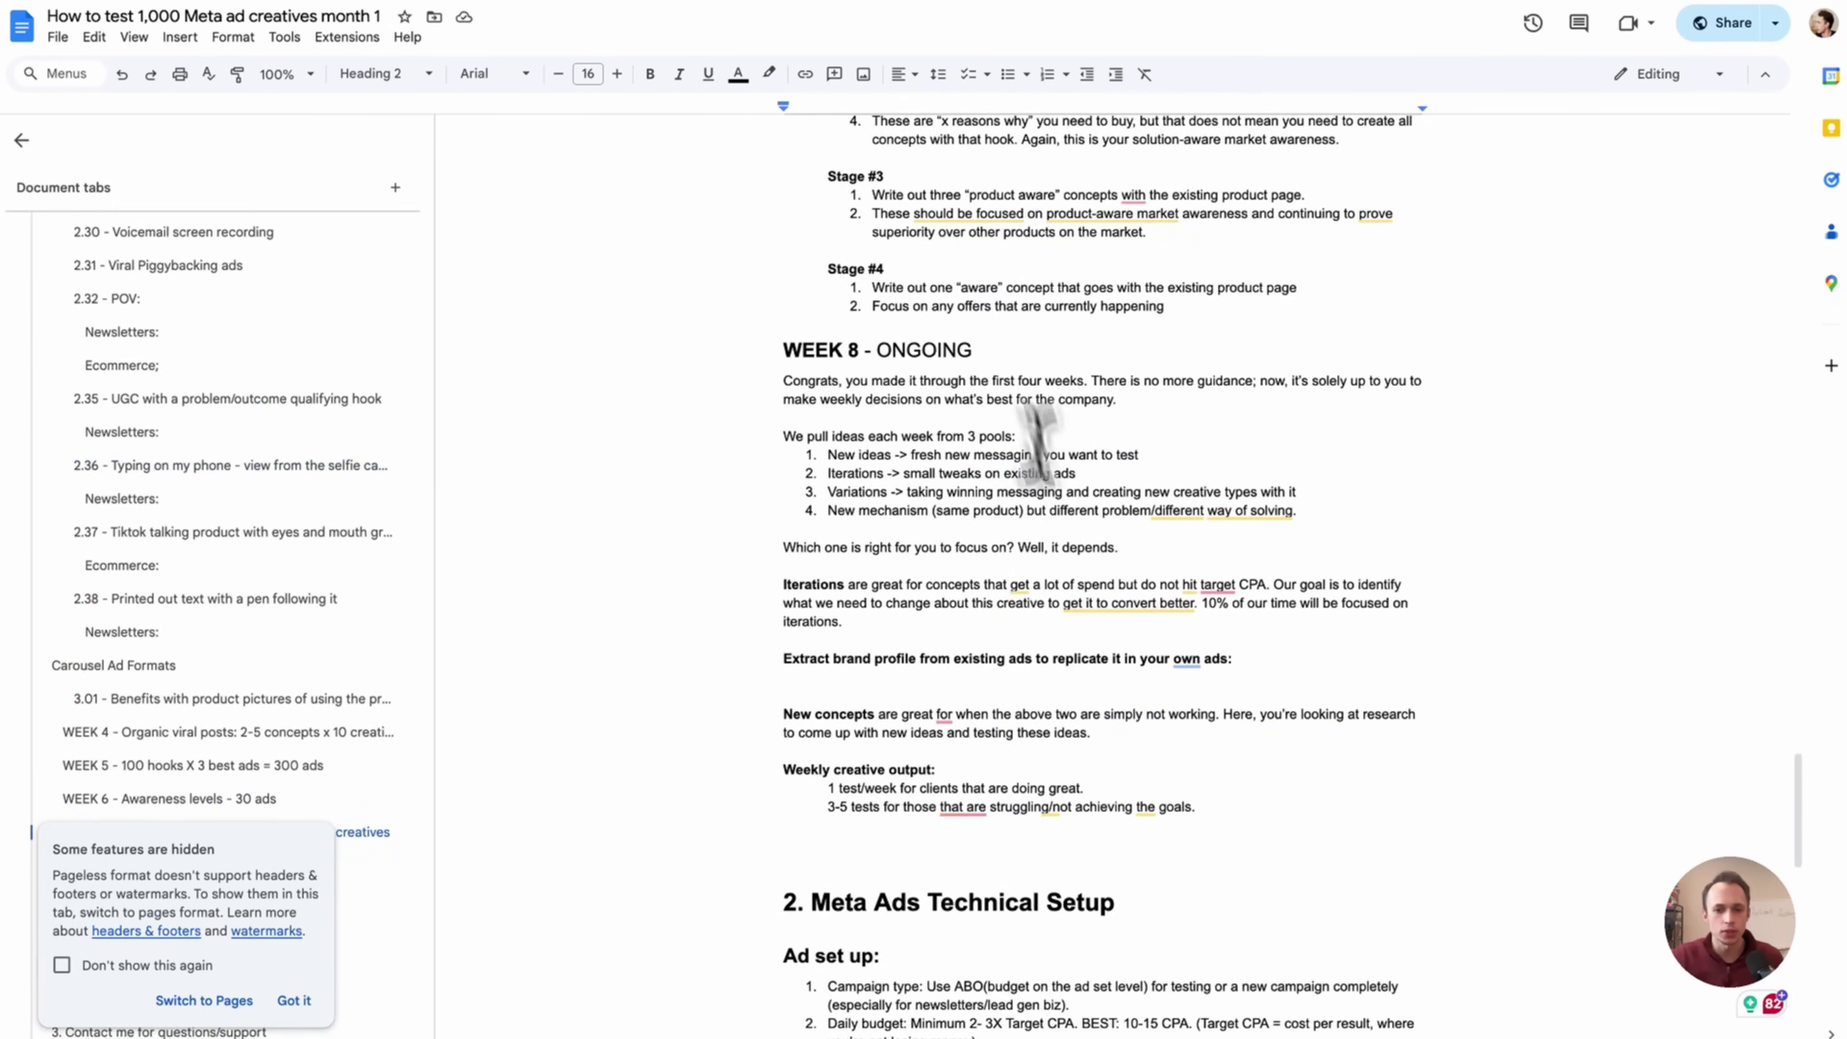
scroll(1101, 662, down, 15)
scroll(1101, 680, down, 6)
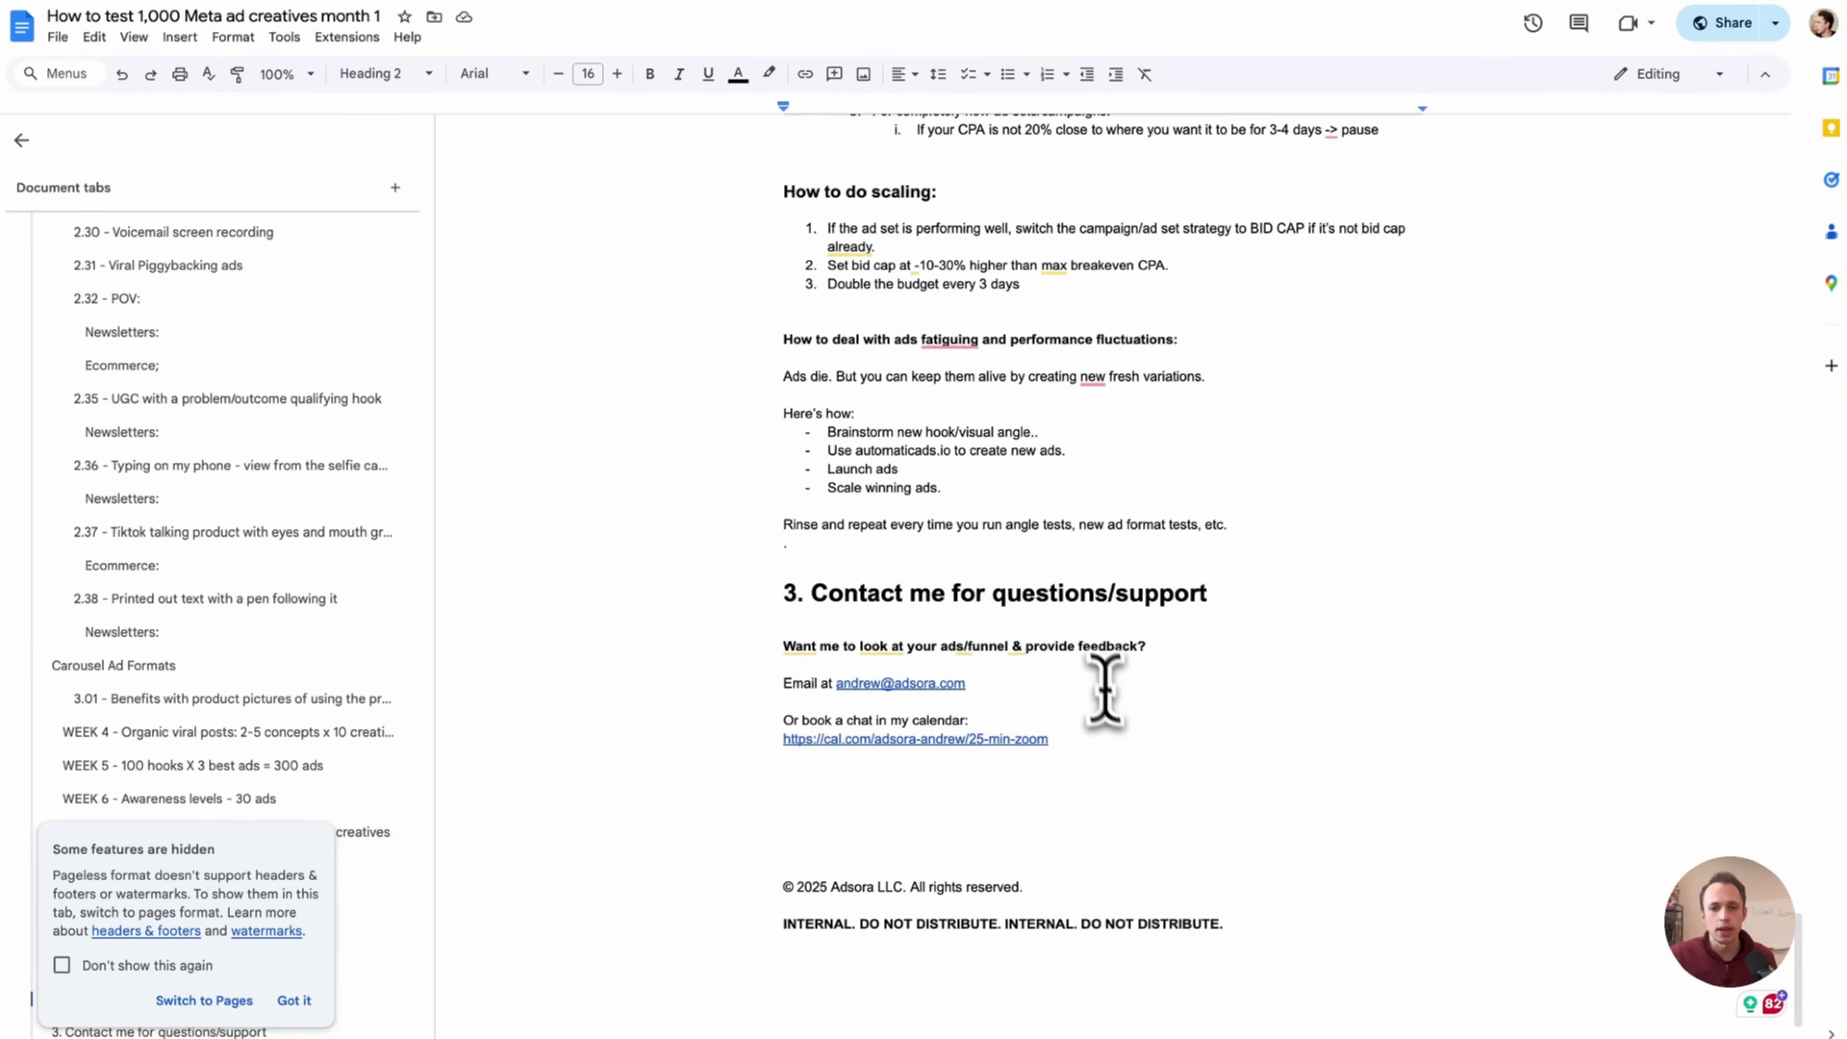
scroll(823, 465, up, 4)
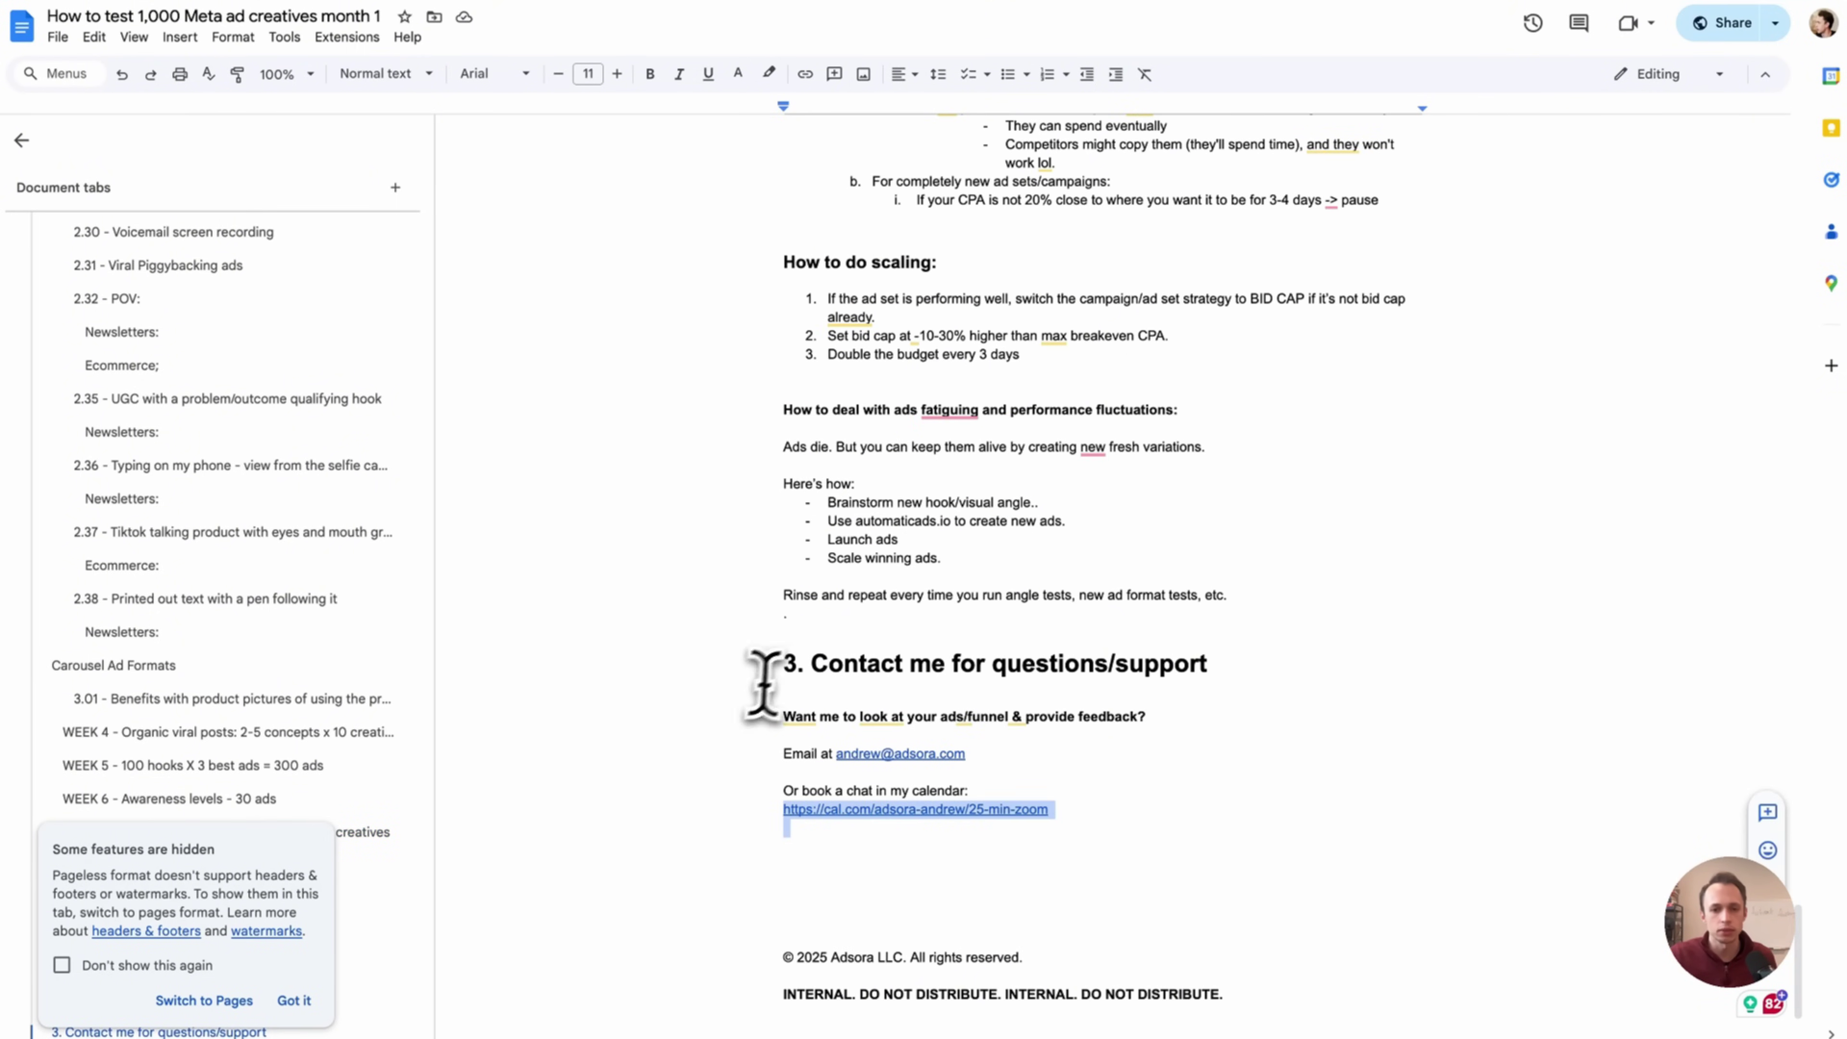
- Highlight the e-mail and calendar booking lines, and the feedback question in the "Contact me for questions/support" section
click(756, 664)
key(Down)
key(Down)
key(Down)
key(Down)
key(Down)
key(Down)
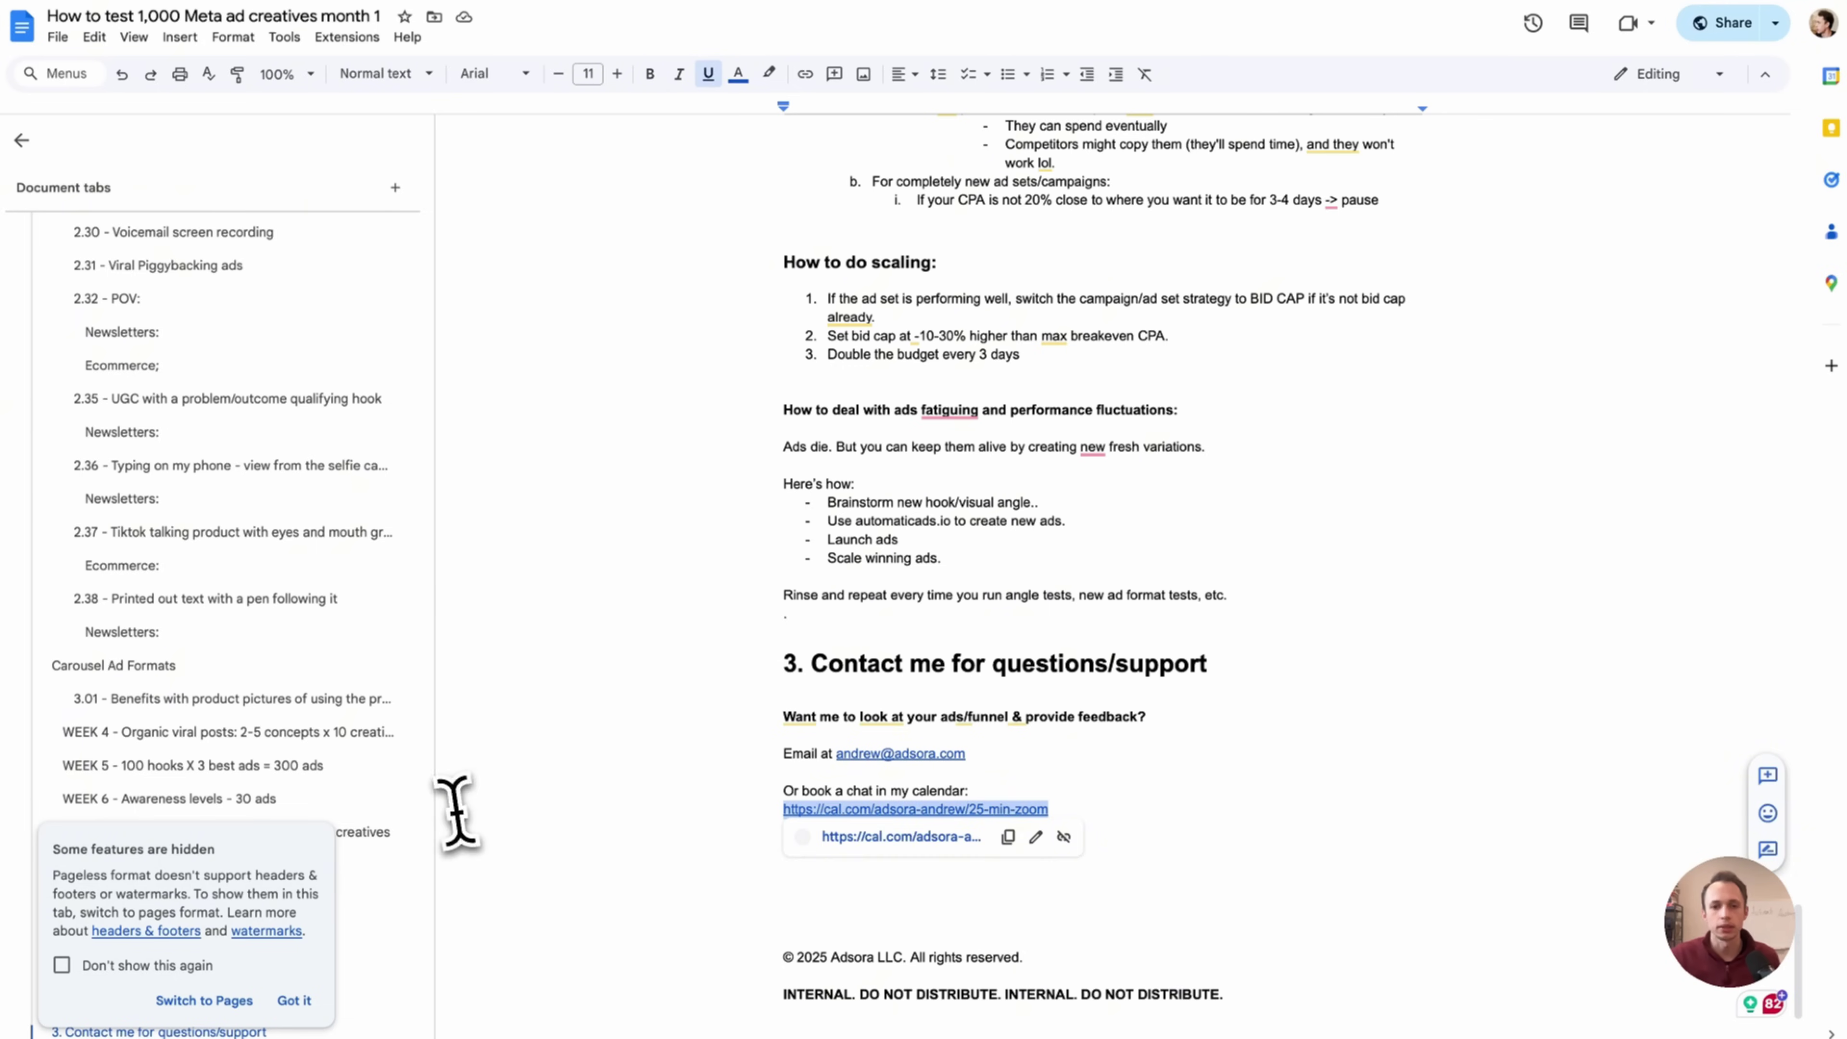
key(Down)
shift+click(1042, 743)
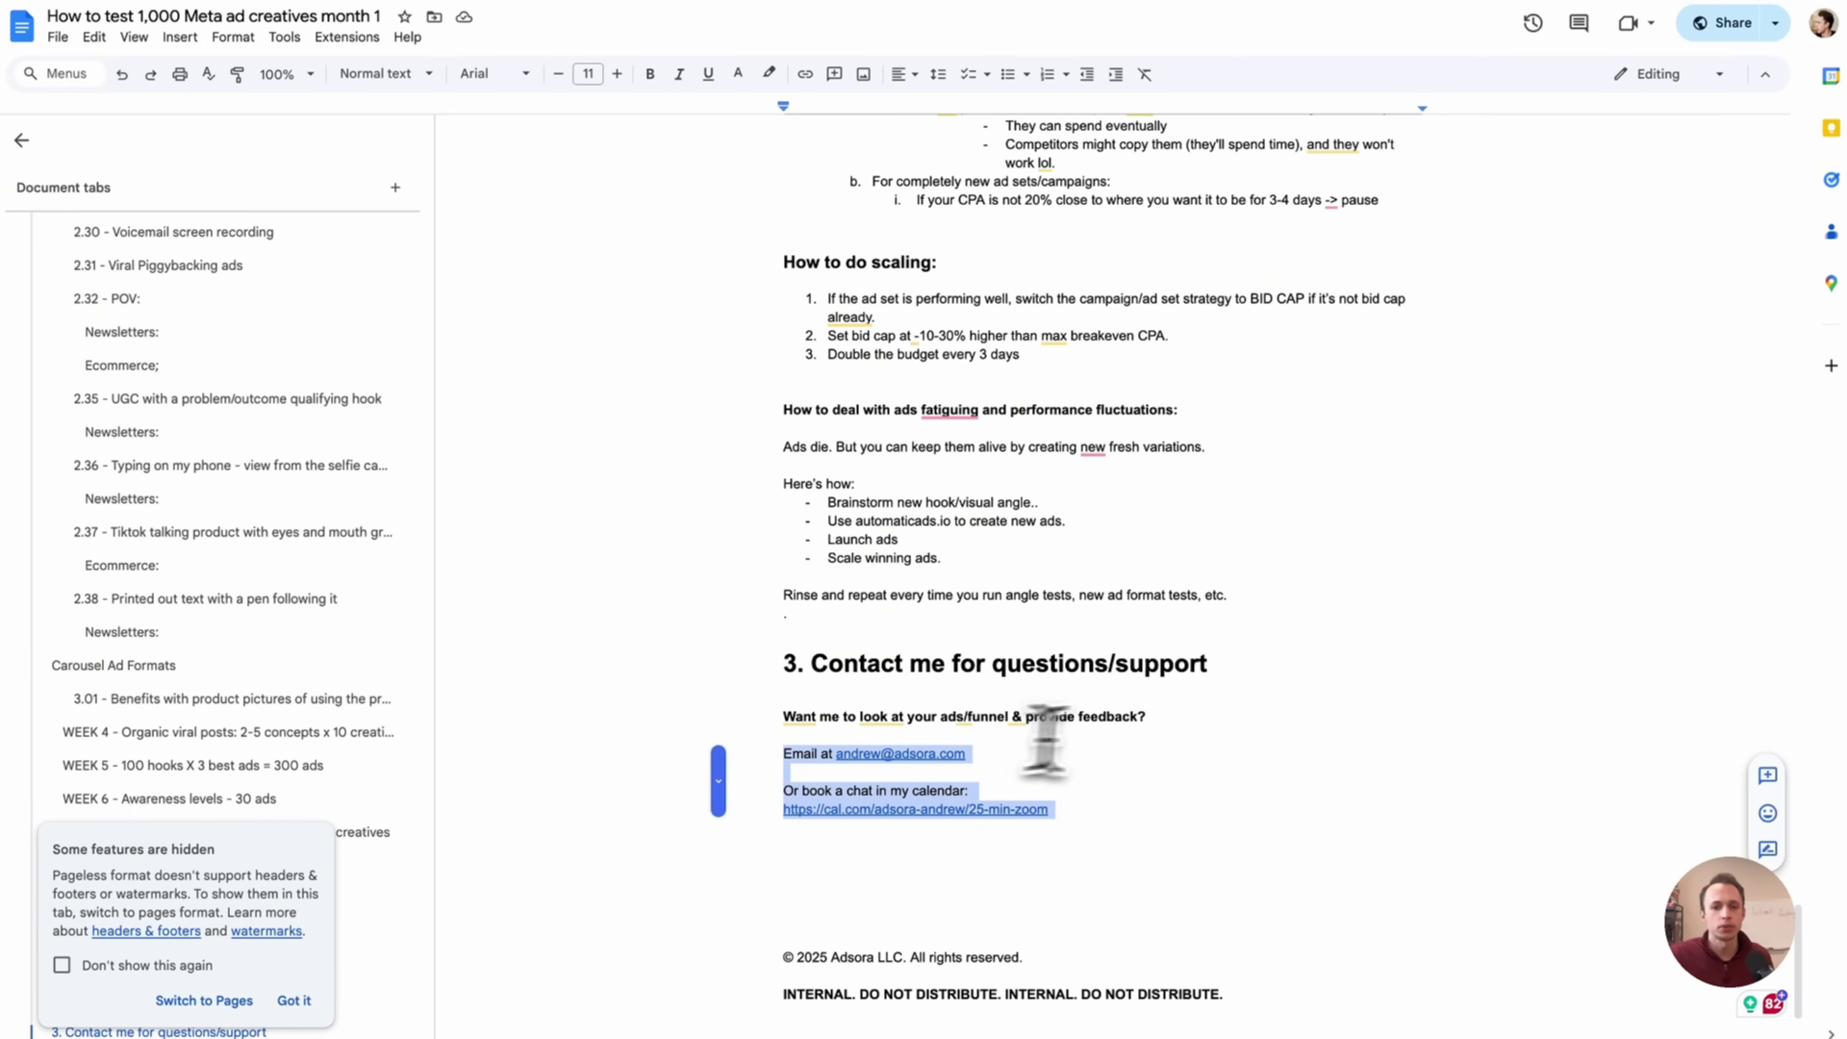
click(1199, 735)
triple_click(888, 716)
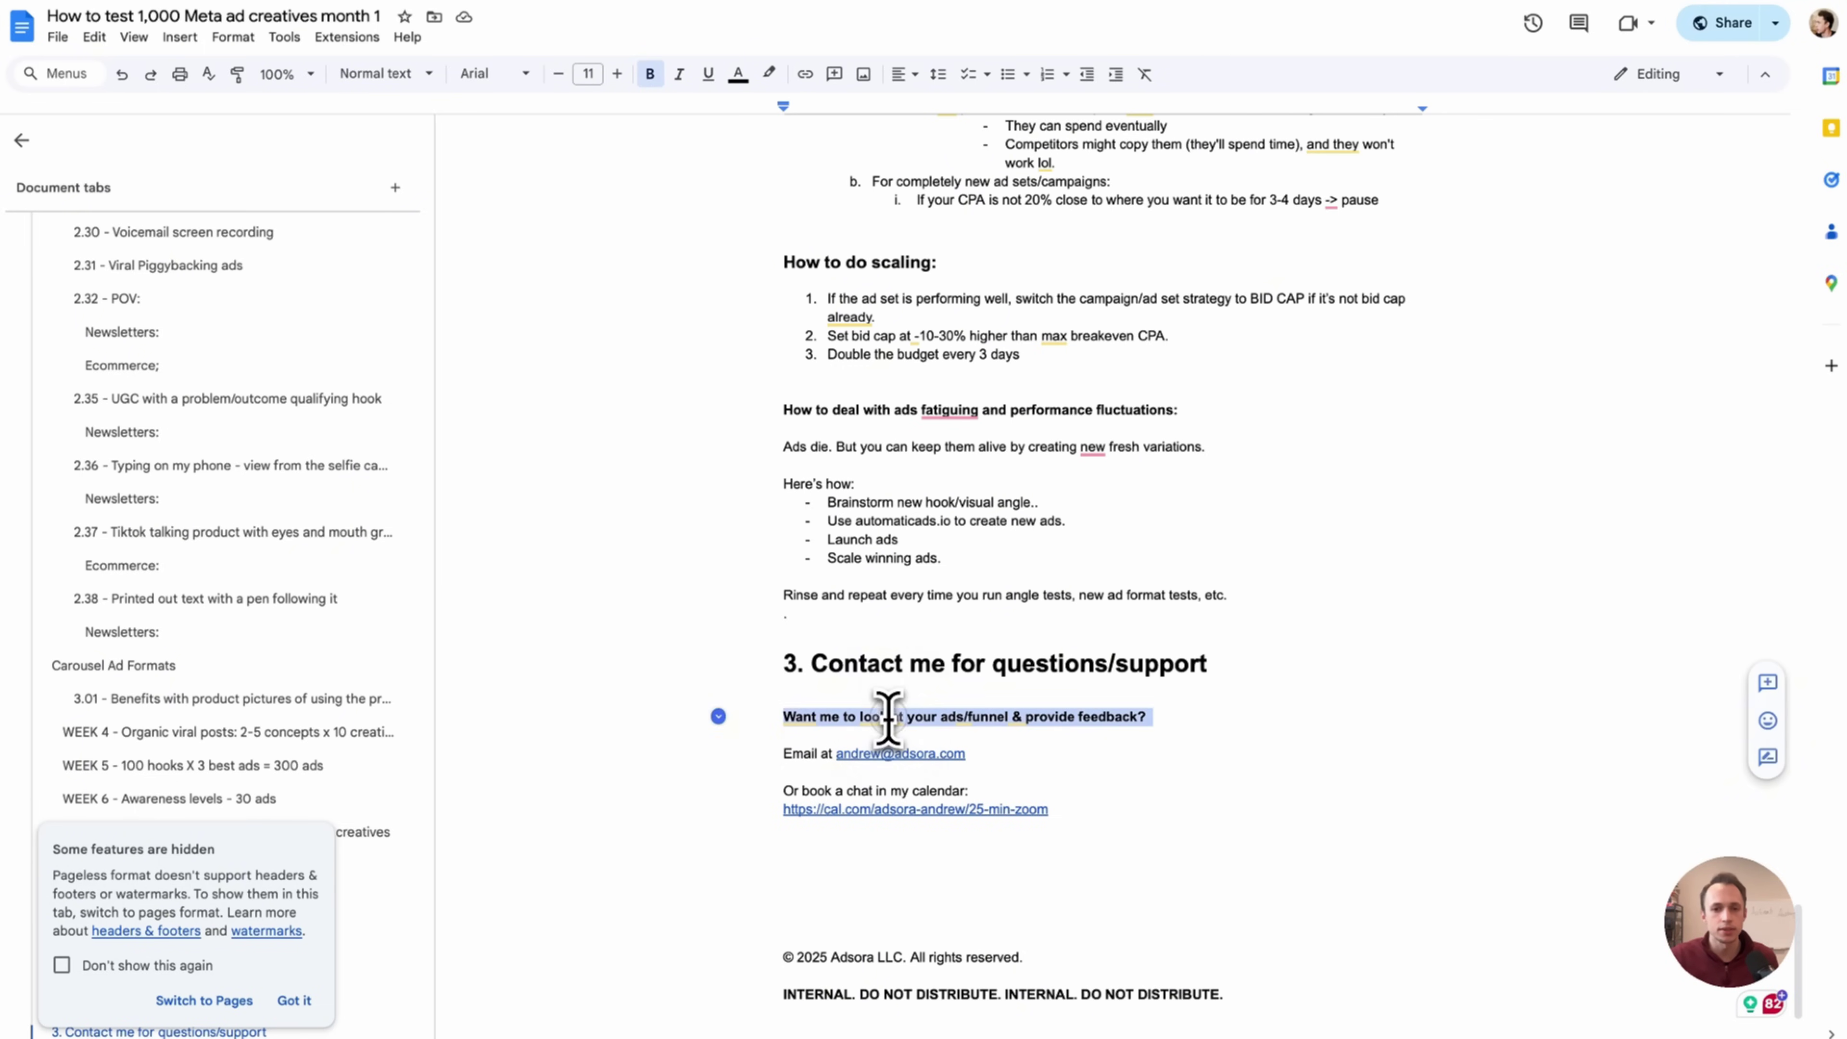
- Correct "fatiguing" to "fatigue" in the performance fluctuations heading and "high relevance" to "high-relevance" in the targeting item
scroll(1076, 454, up, 5)
scroll(1033, 454, down, 5)
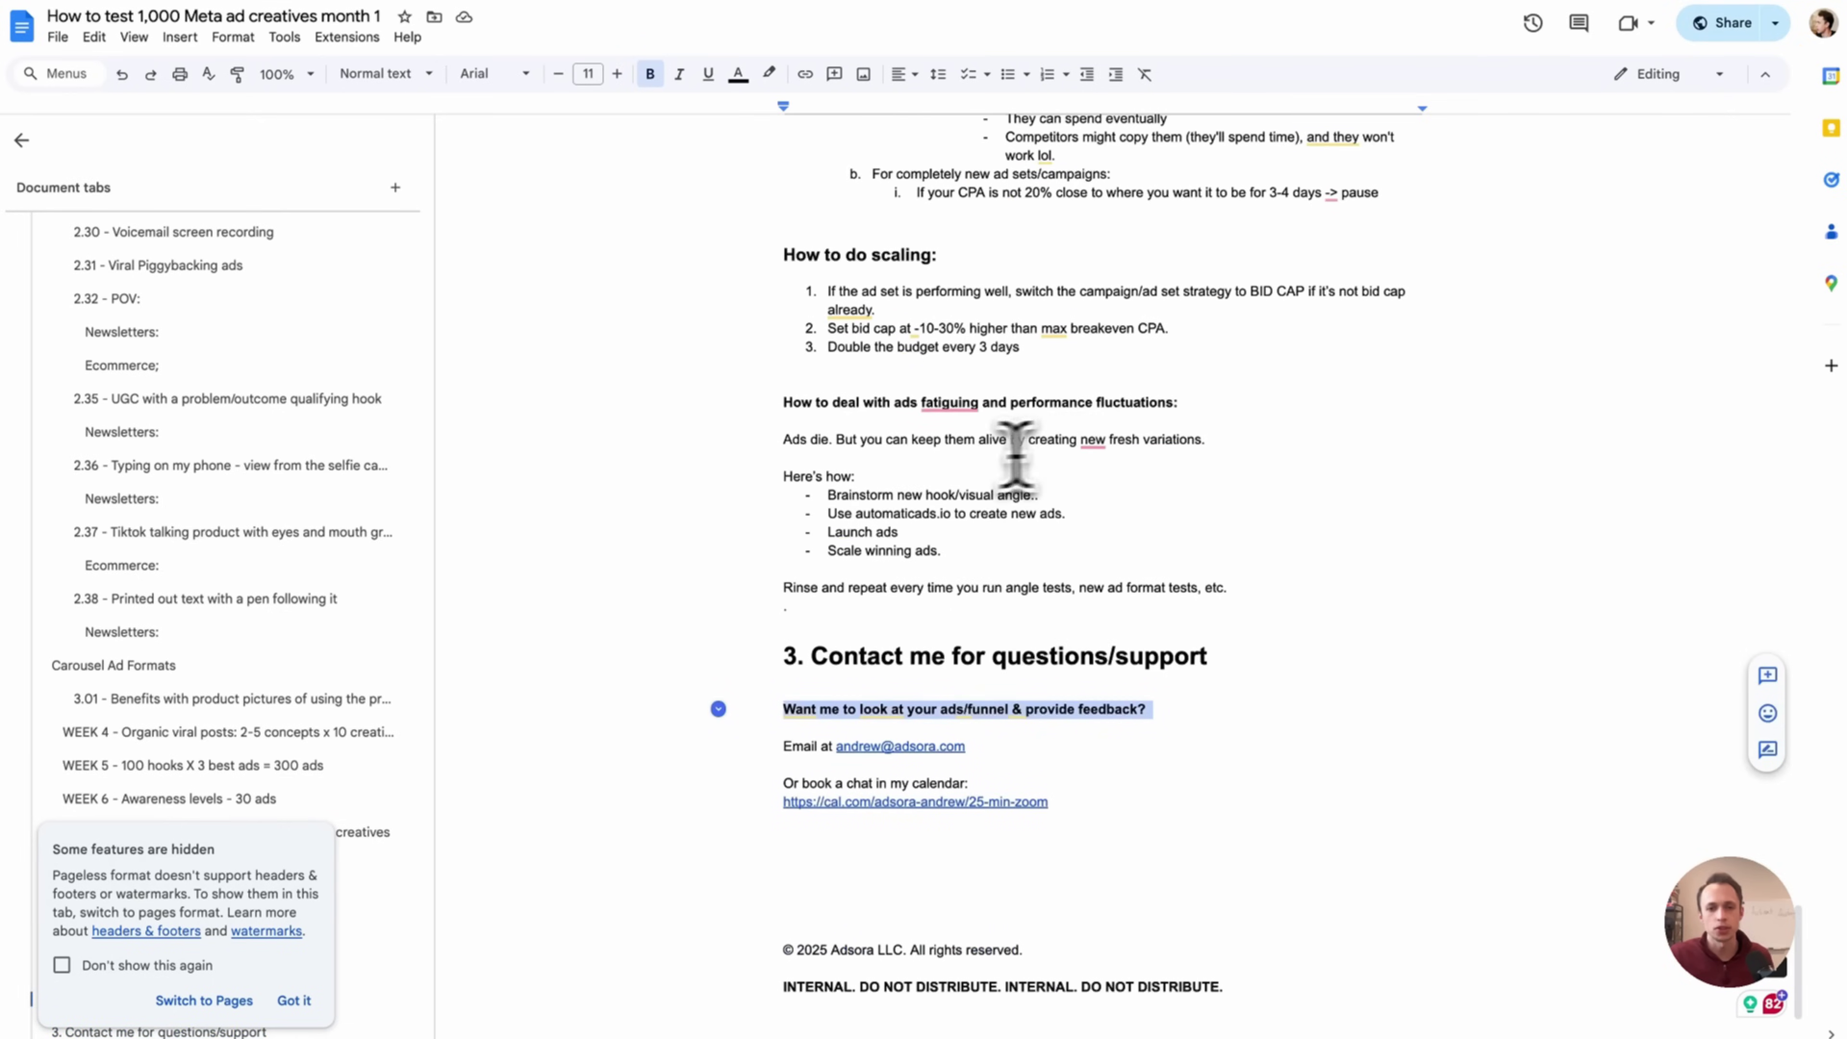
click(949, 403)
click(945, 436)
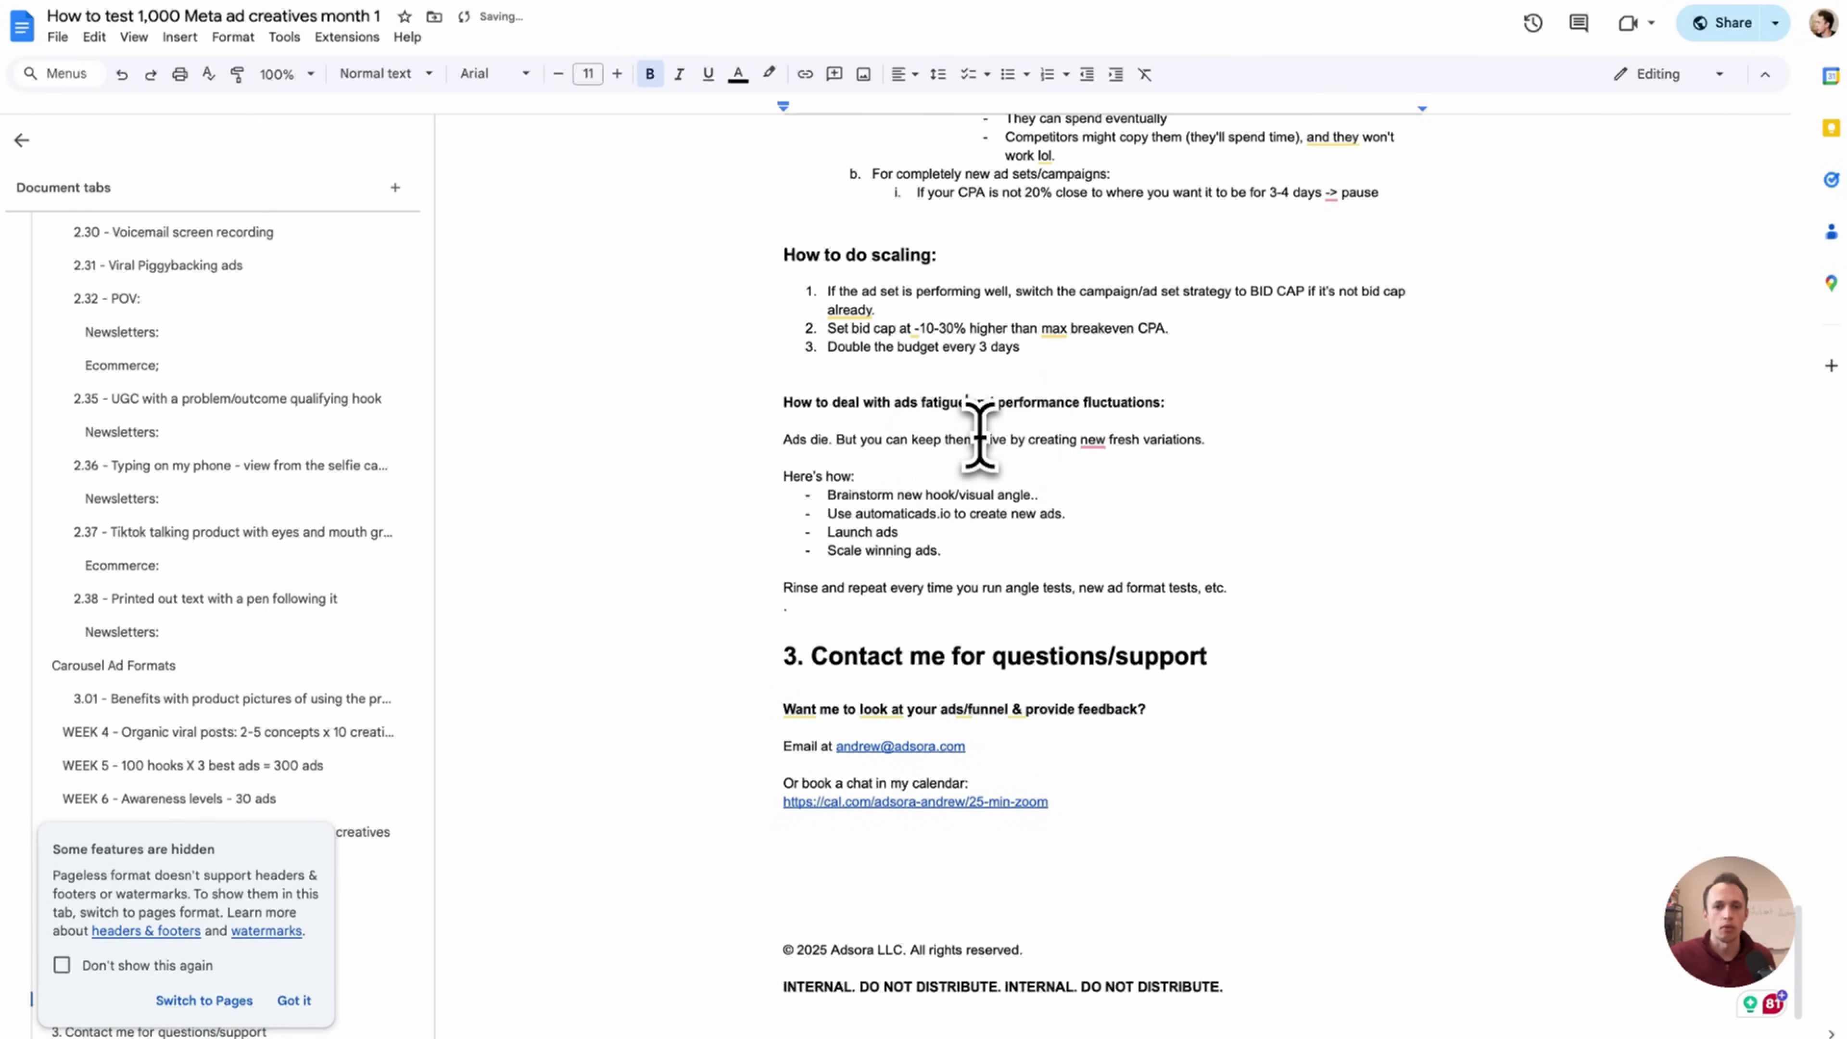
scroll(1155, 351, up, 6)
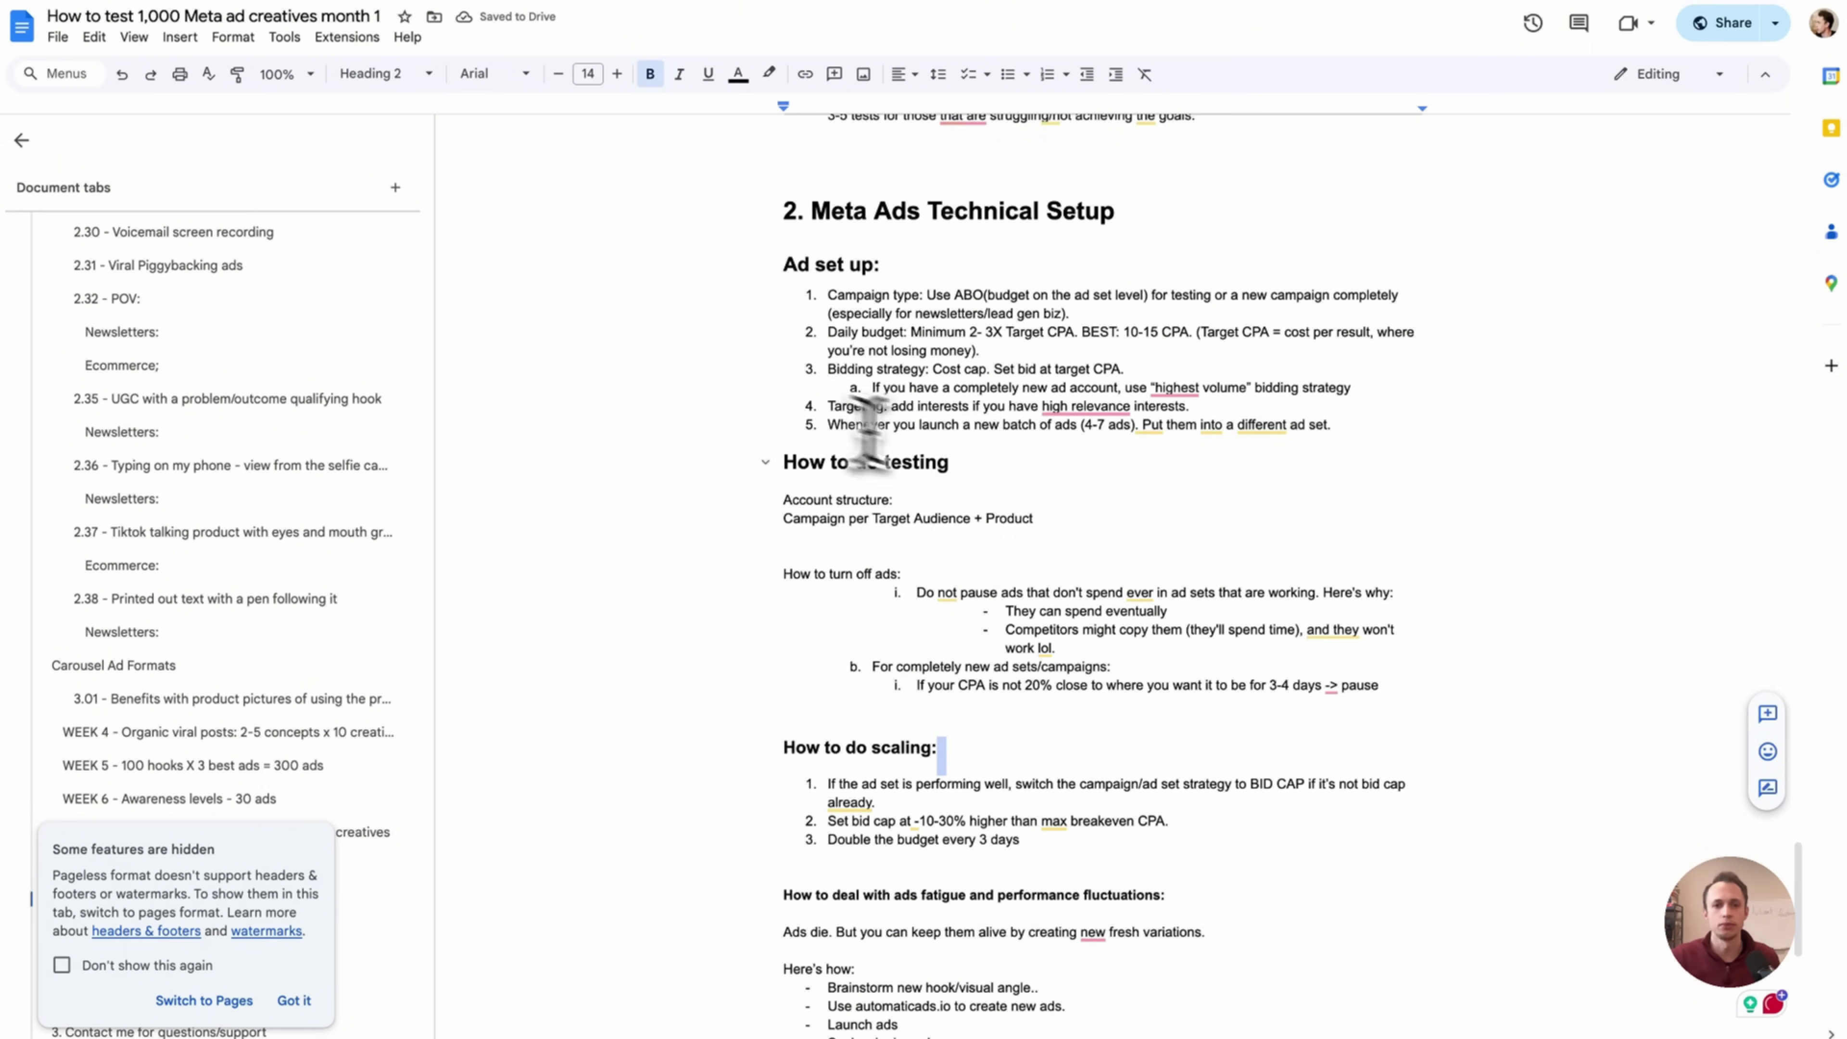
click(1091, 406)
click(1145, 465)
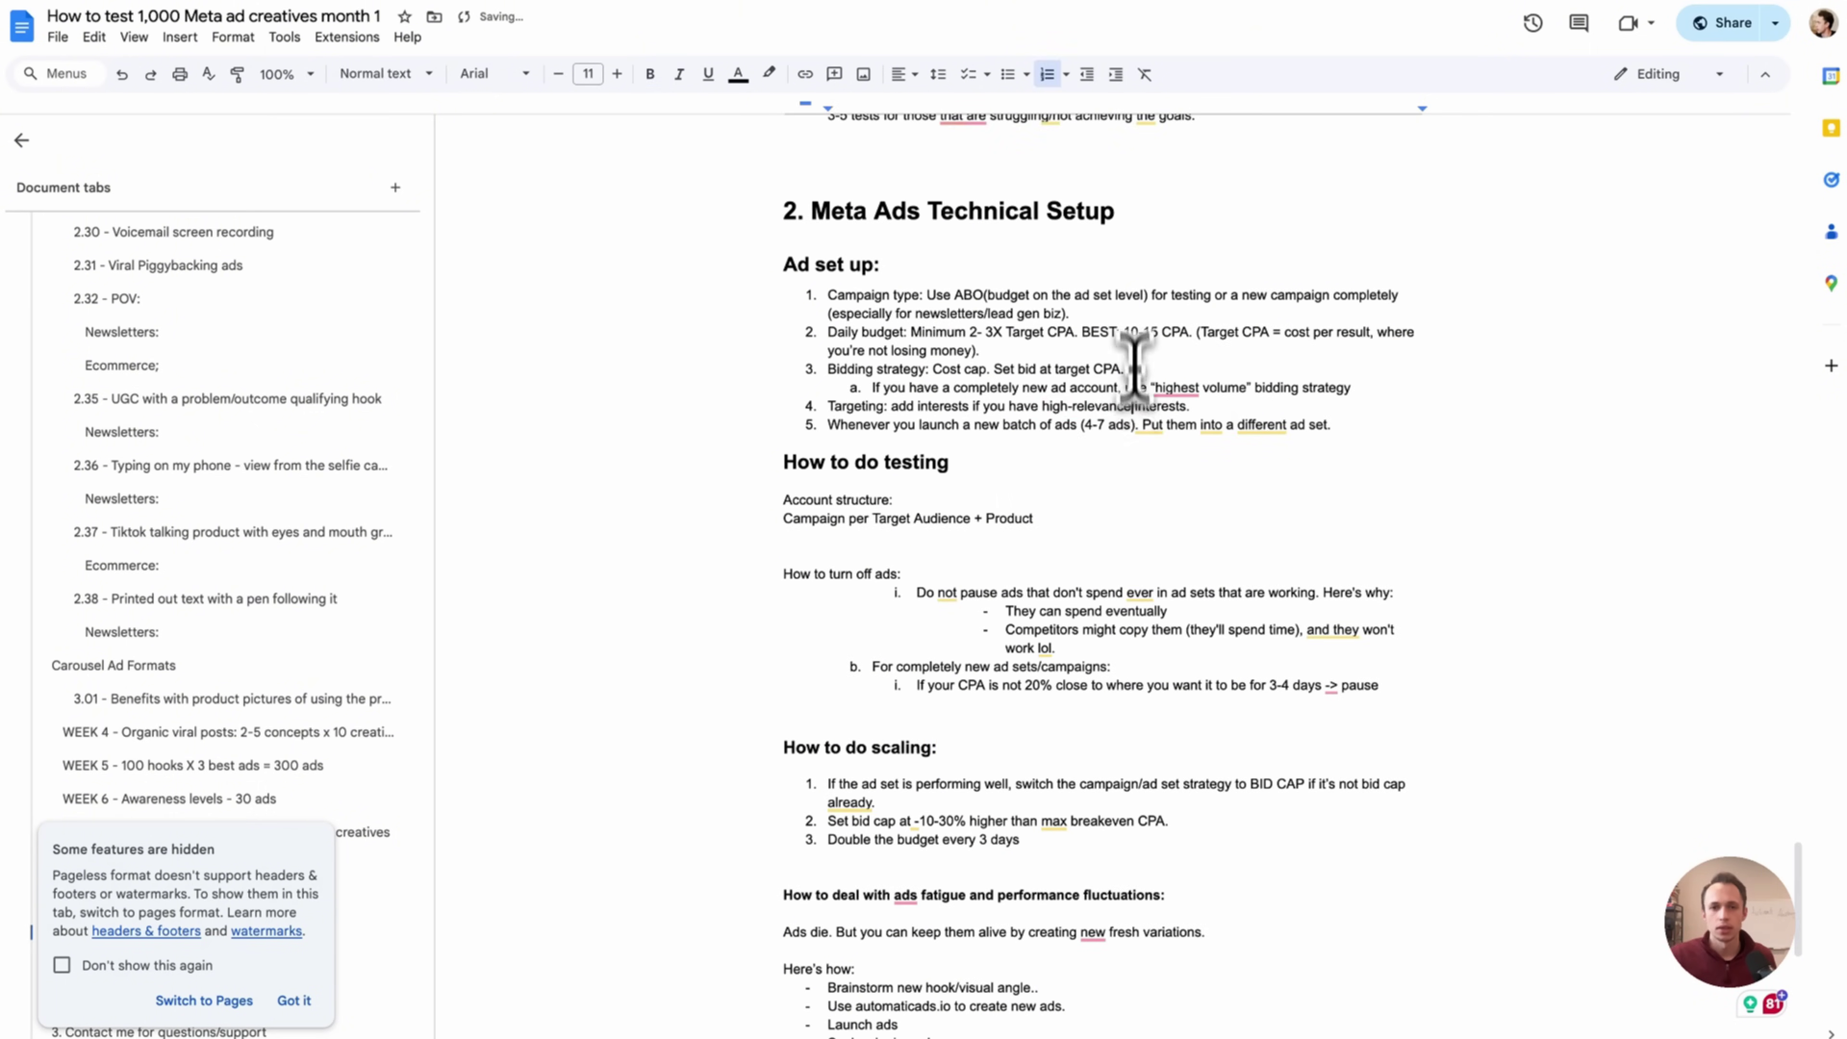
- Review the "Meta Ads Technical Setup" section and highlight it from its title through the "How to do testing" heading
scroll(1134, 316, down, 10)
scroll(1133, 317, down, 10)
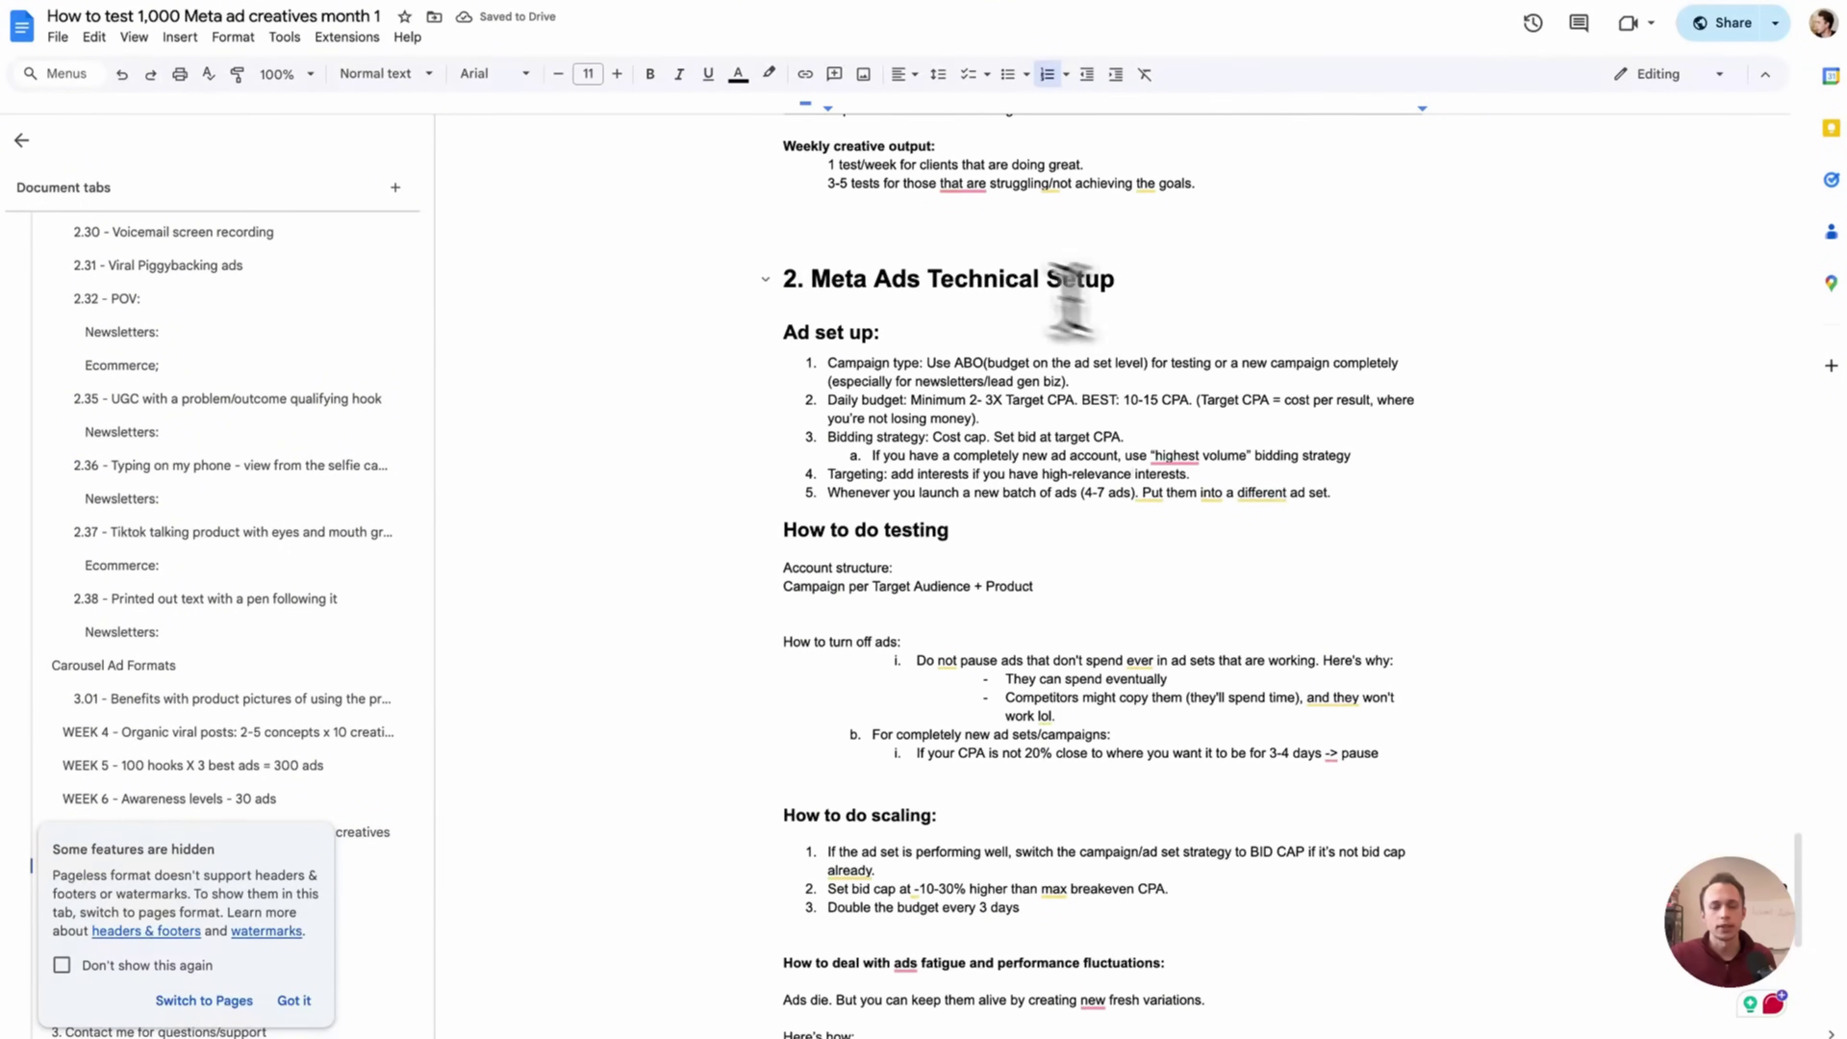
click(712, 227)
drag(711, 227, 1542, 482)
click(1533, 483)
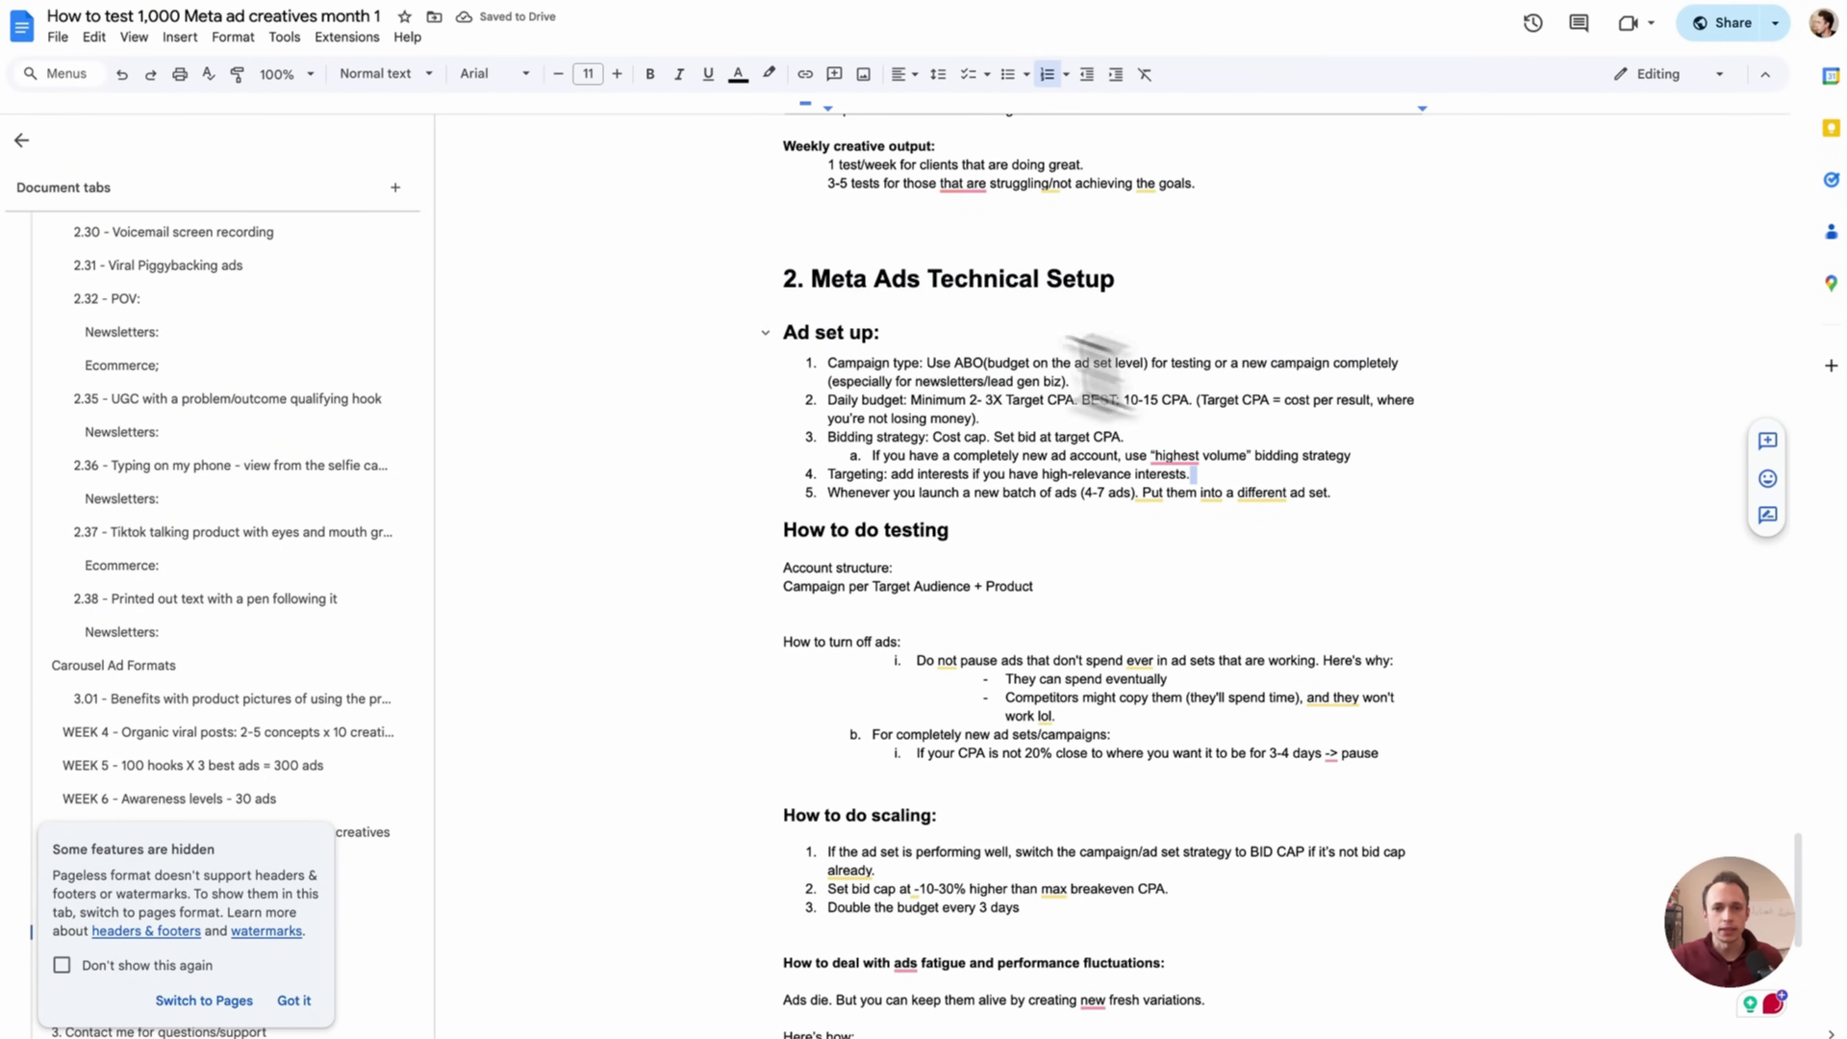
drag(793, 269, 1452, 536)
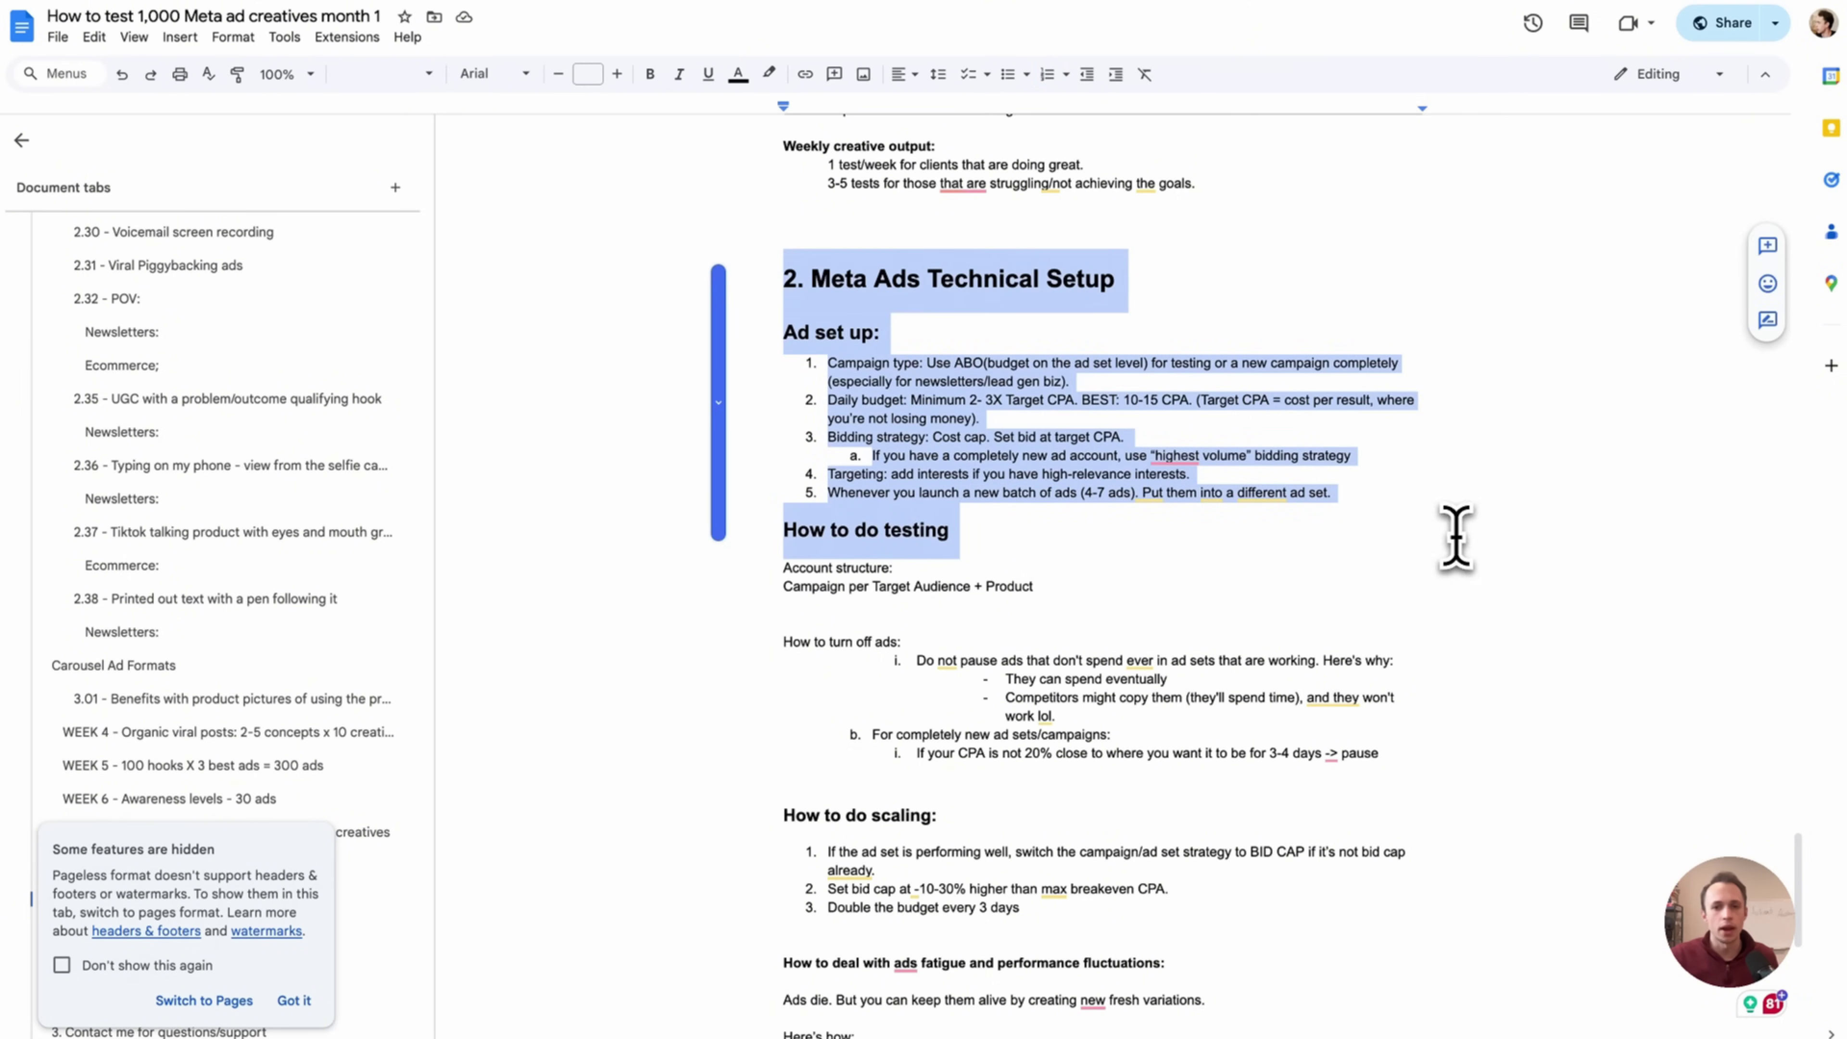
click(1458, 537)
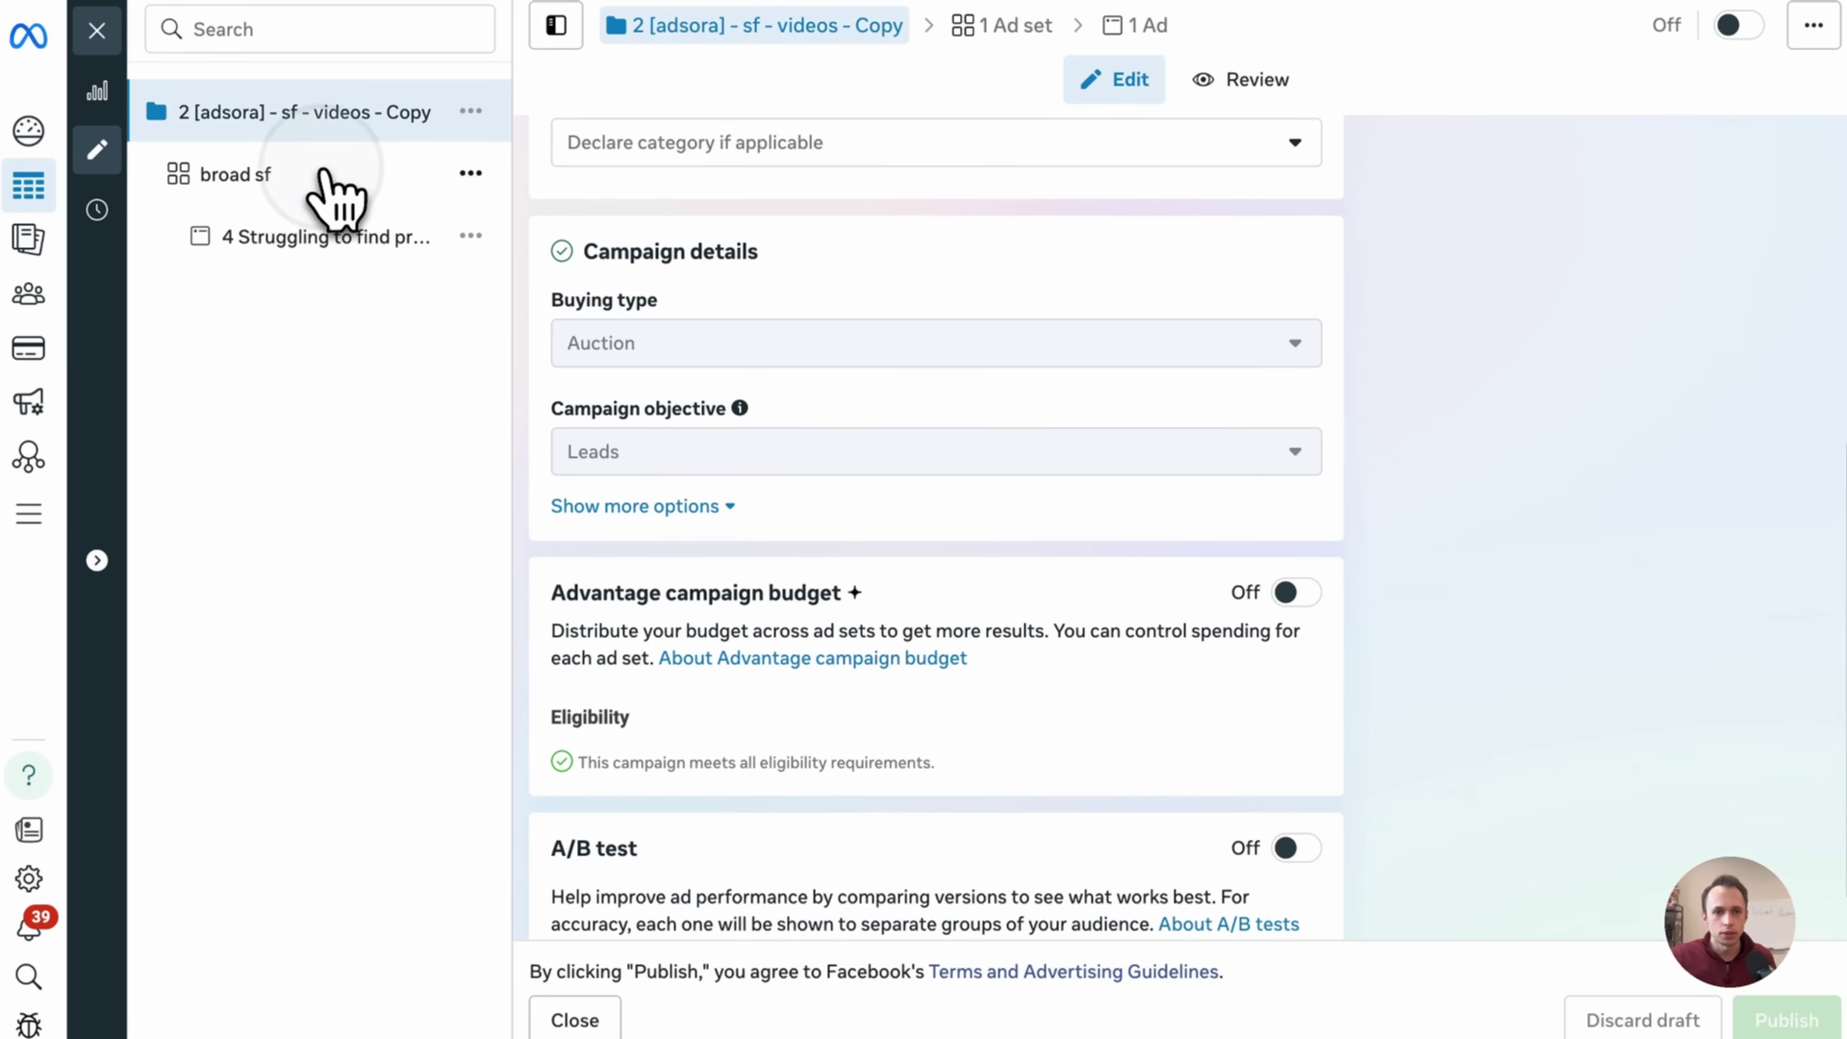
- In Meta Ads Manager, open the "broad sf" ad set and review its budget, audience controls and conversion settings
click(329, 190)
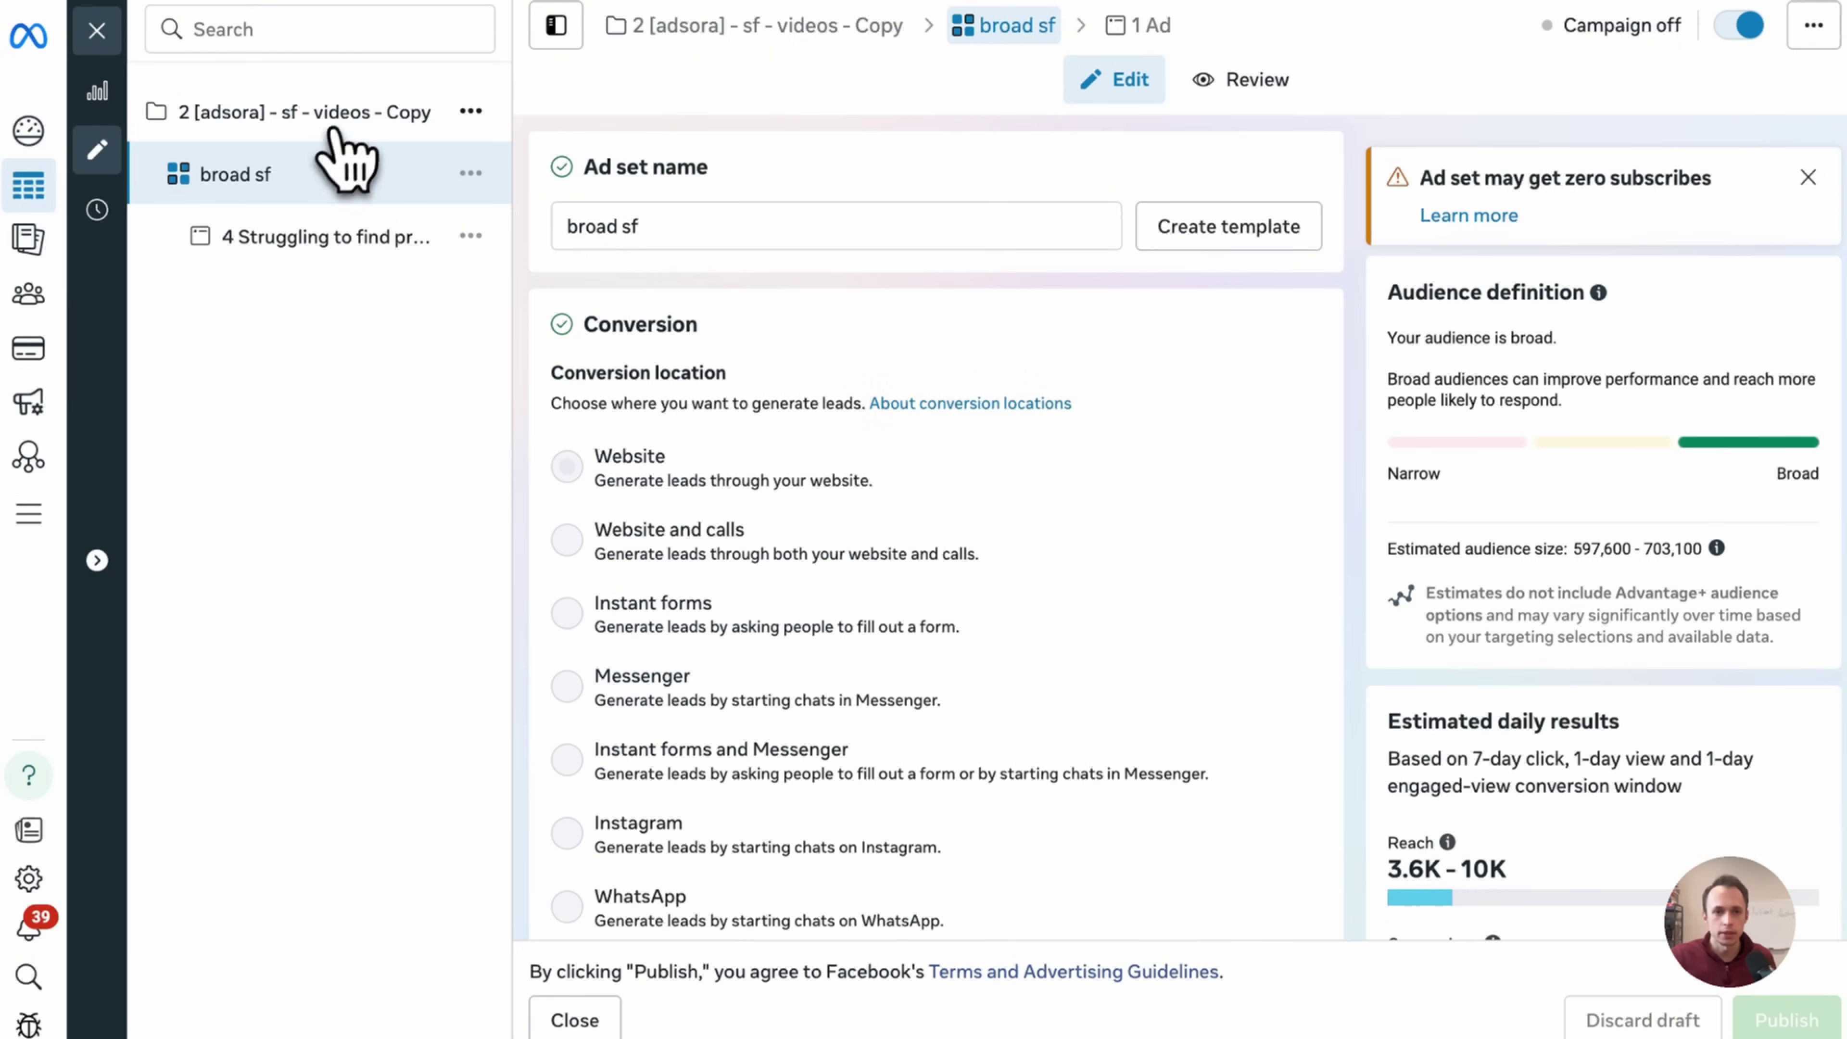
scroll(836, 521, down, 15)
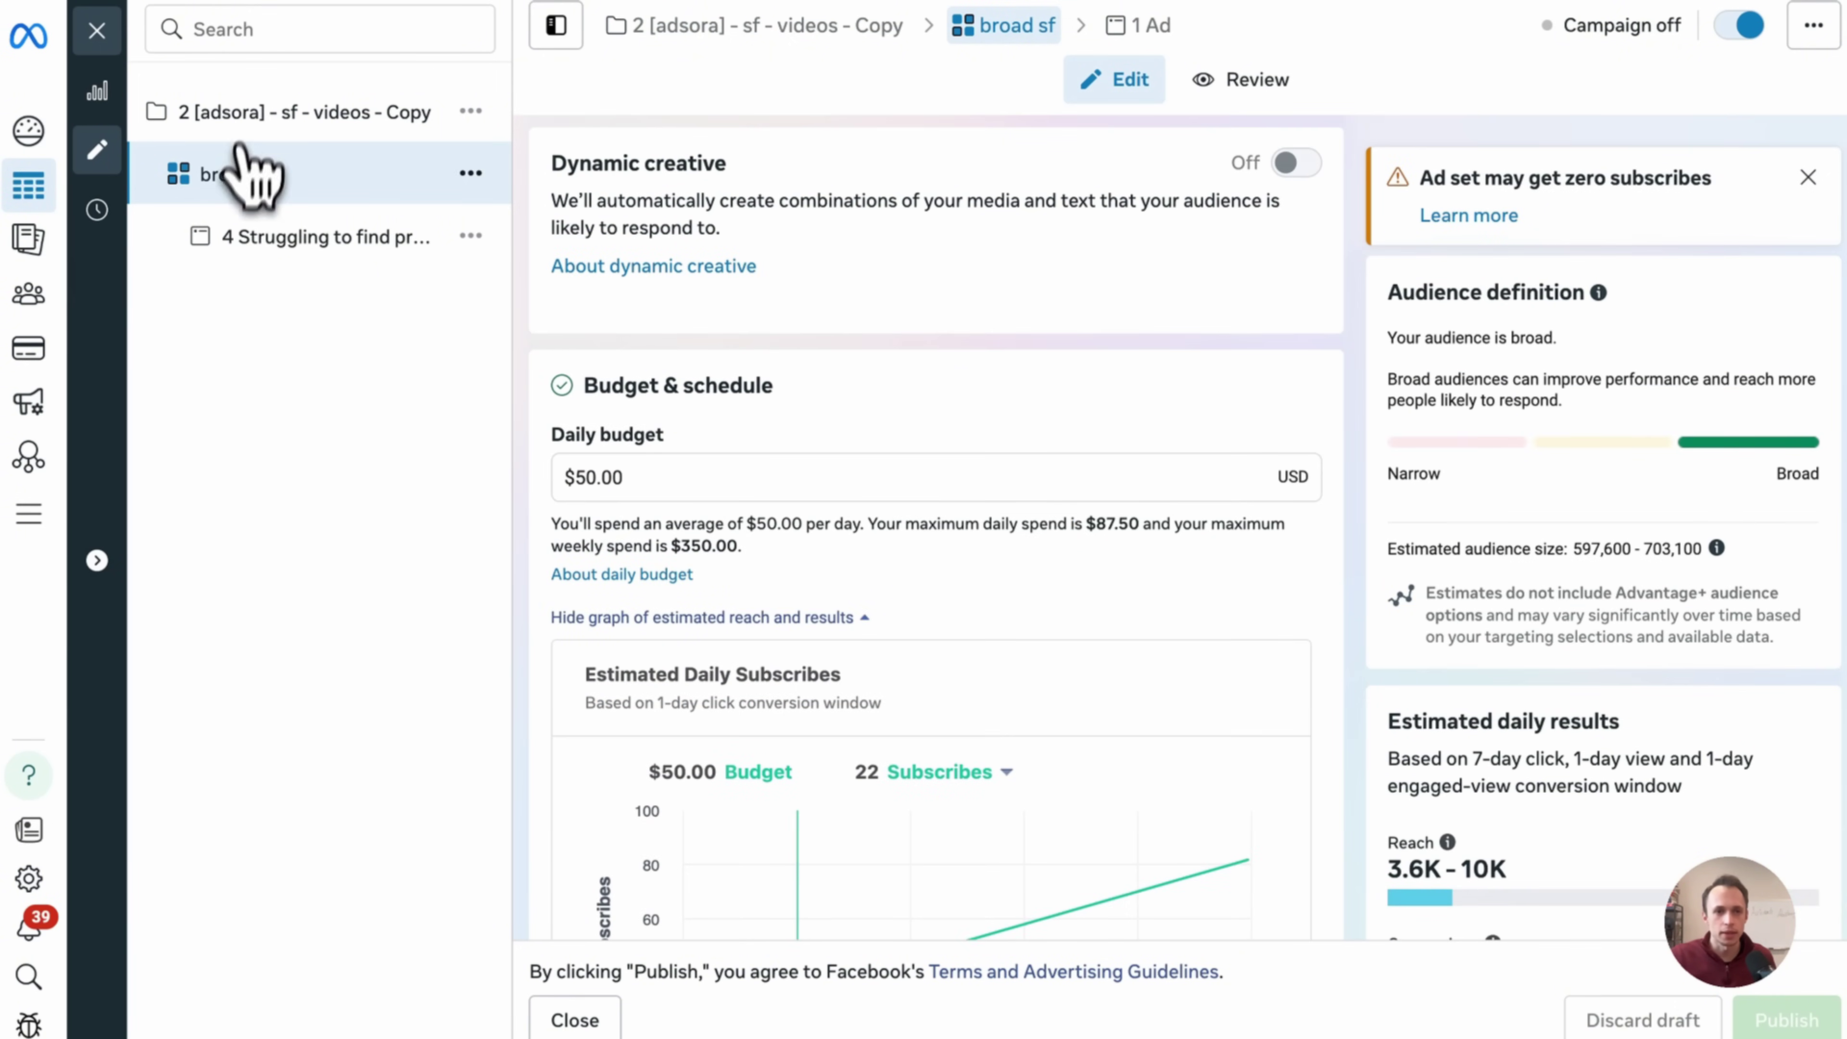
scroll(676, 429, down, 10)
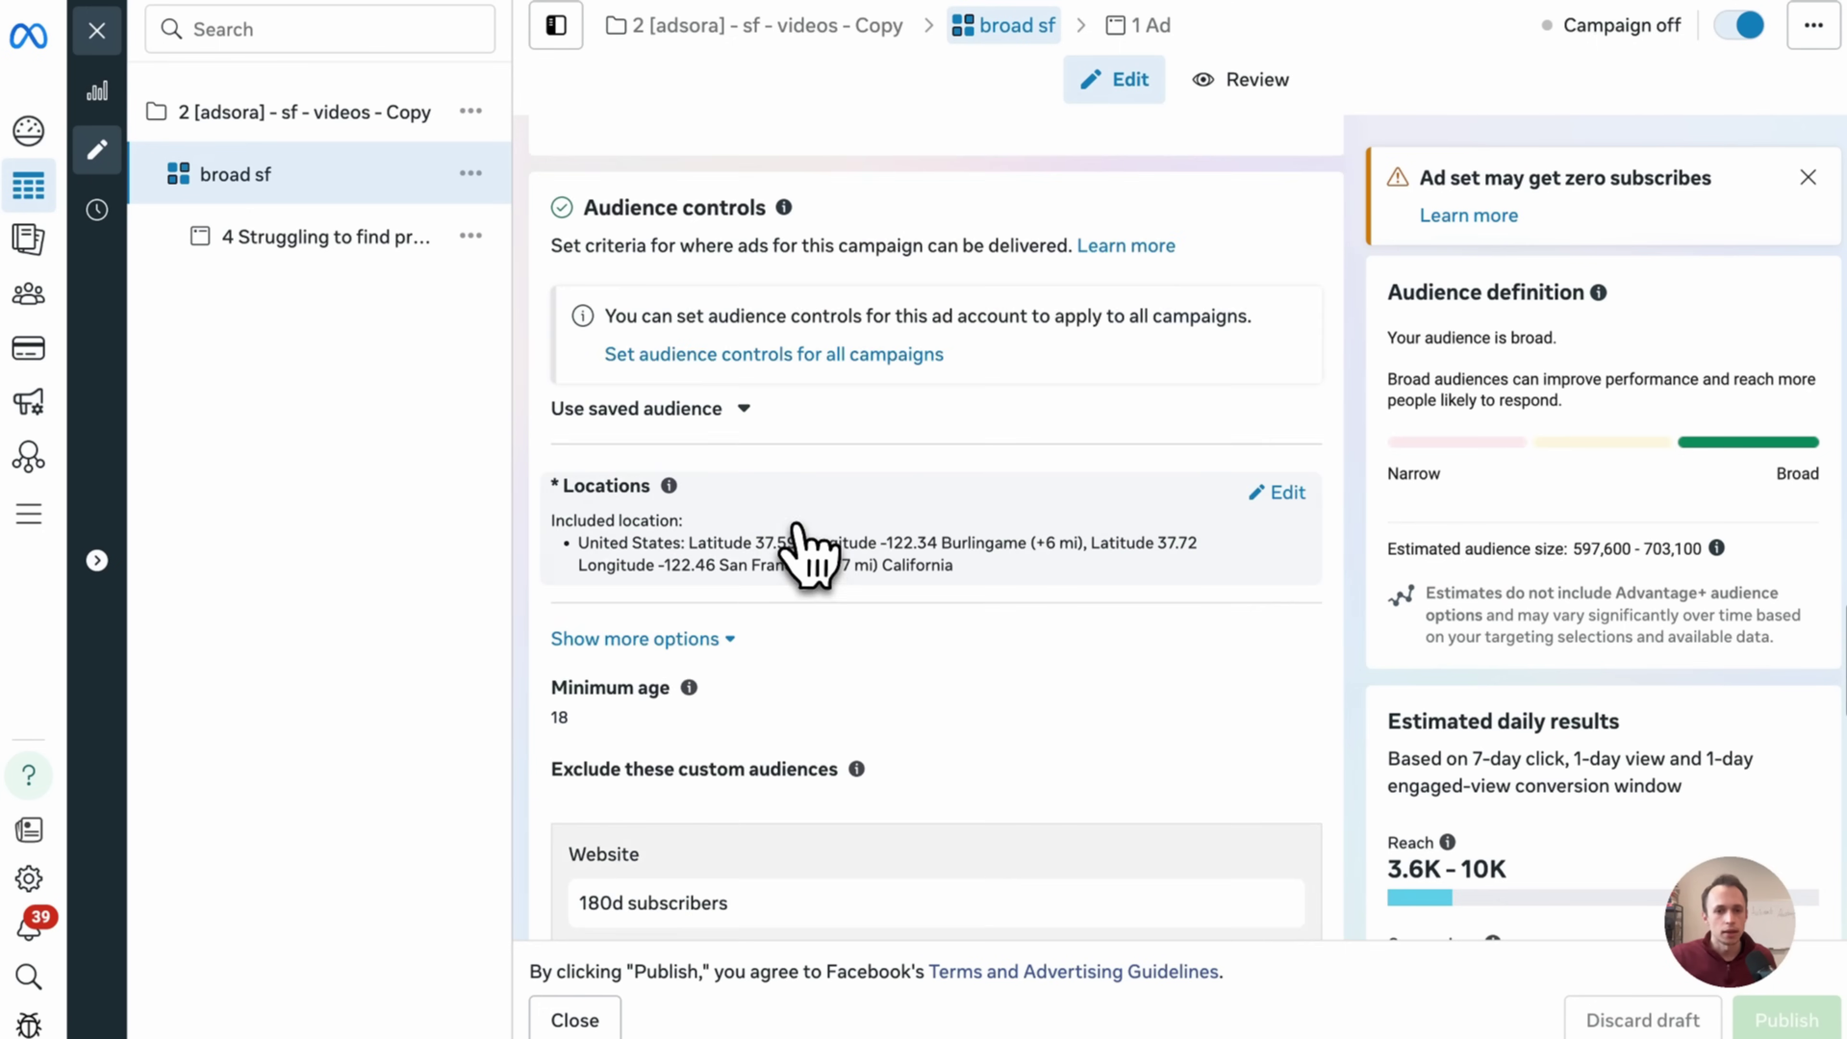
scroll(807, 553, up, 1)
scroll(807, 553, down, 15)
scroll(807, 554, up, 10)
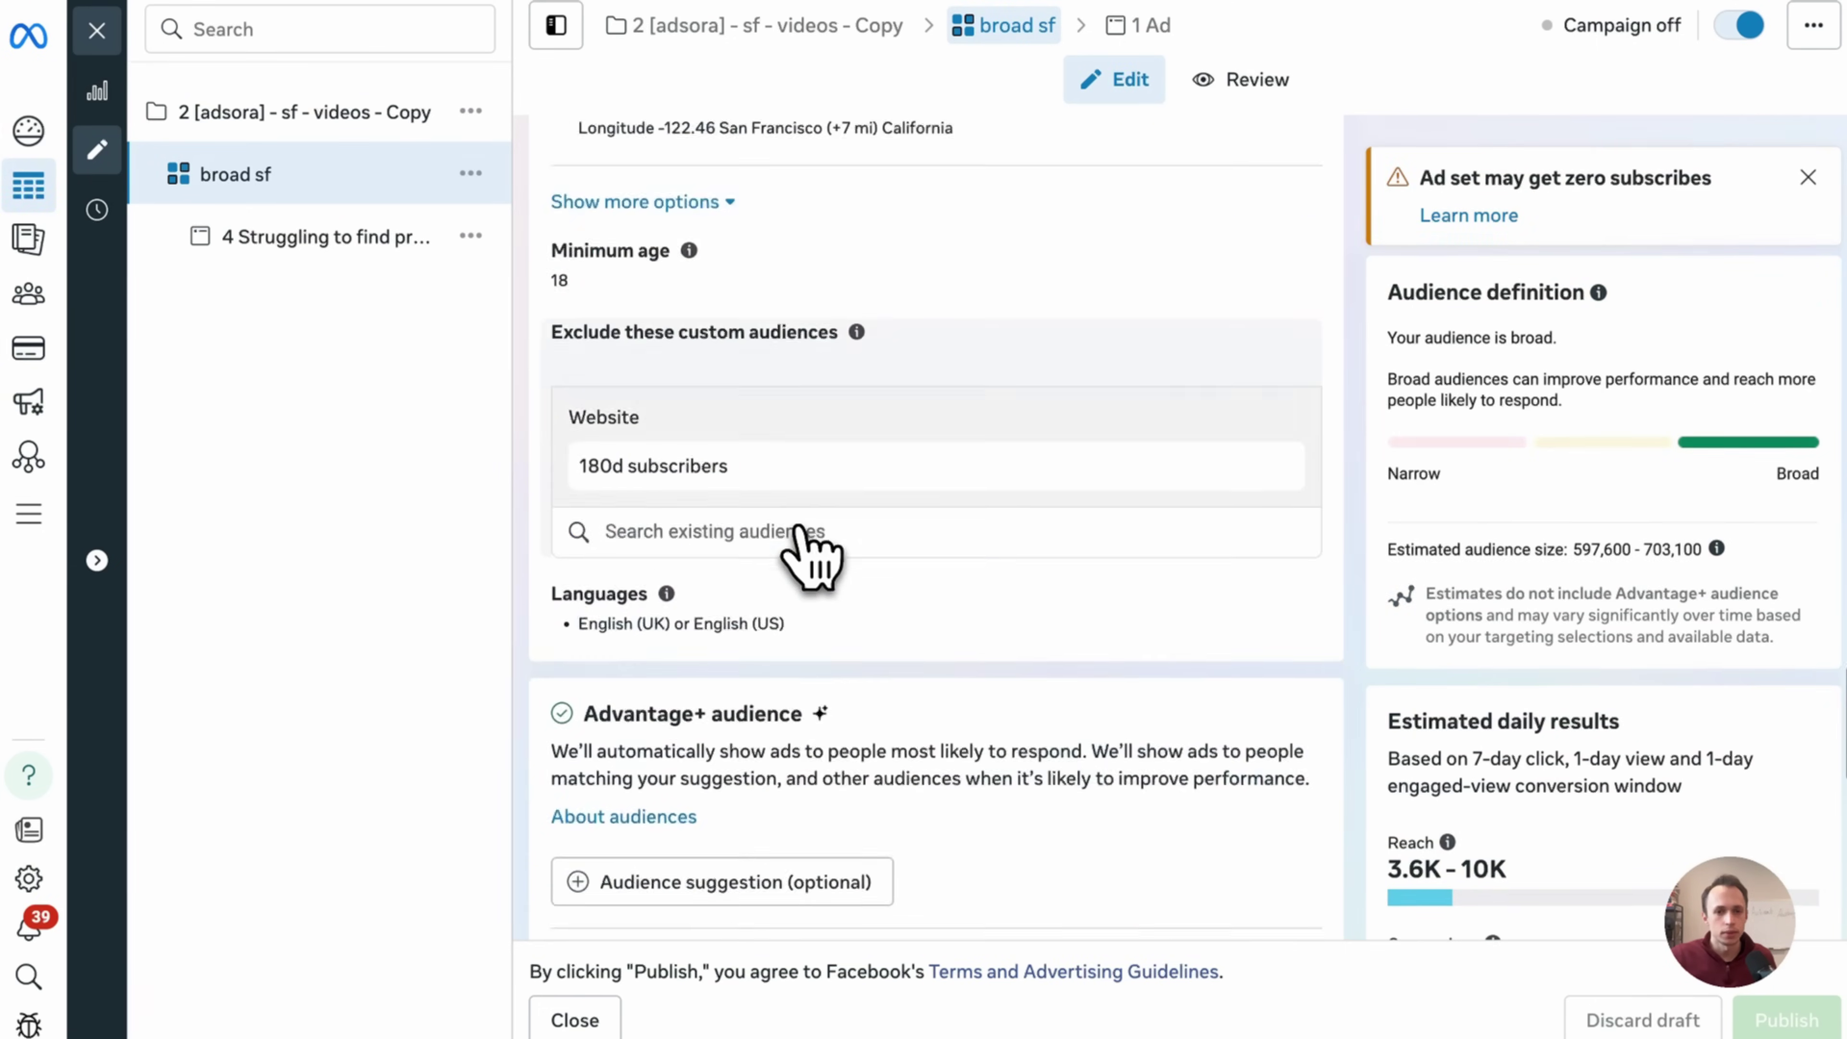
scroll(809, 555, up, 15)
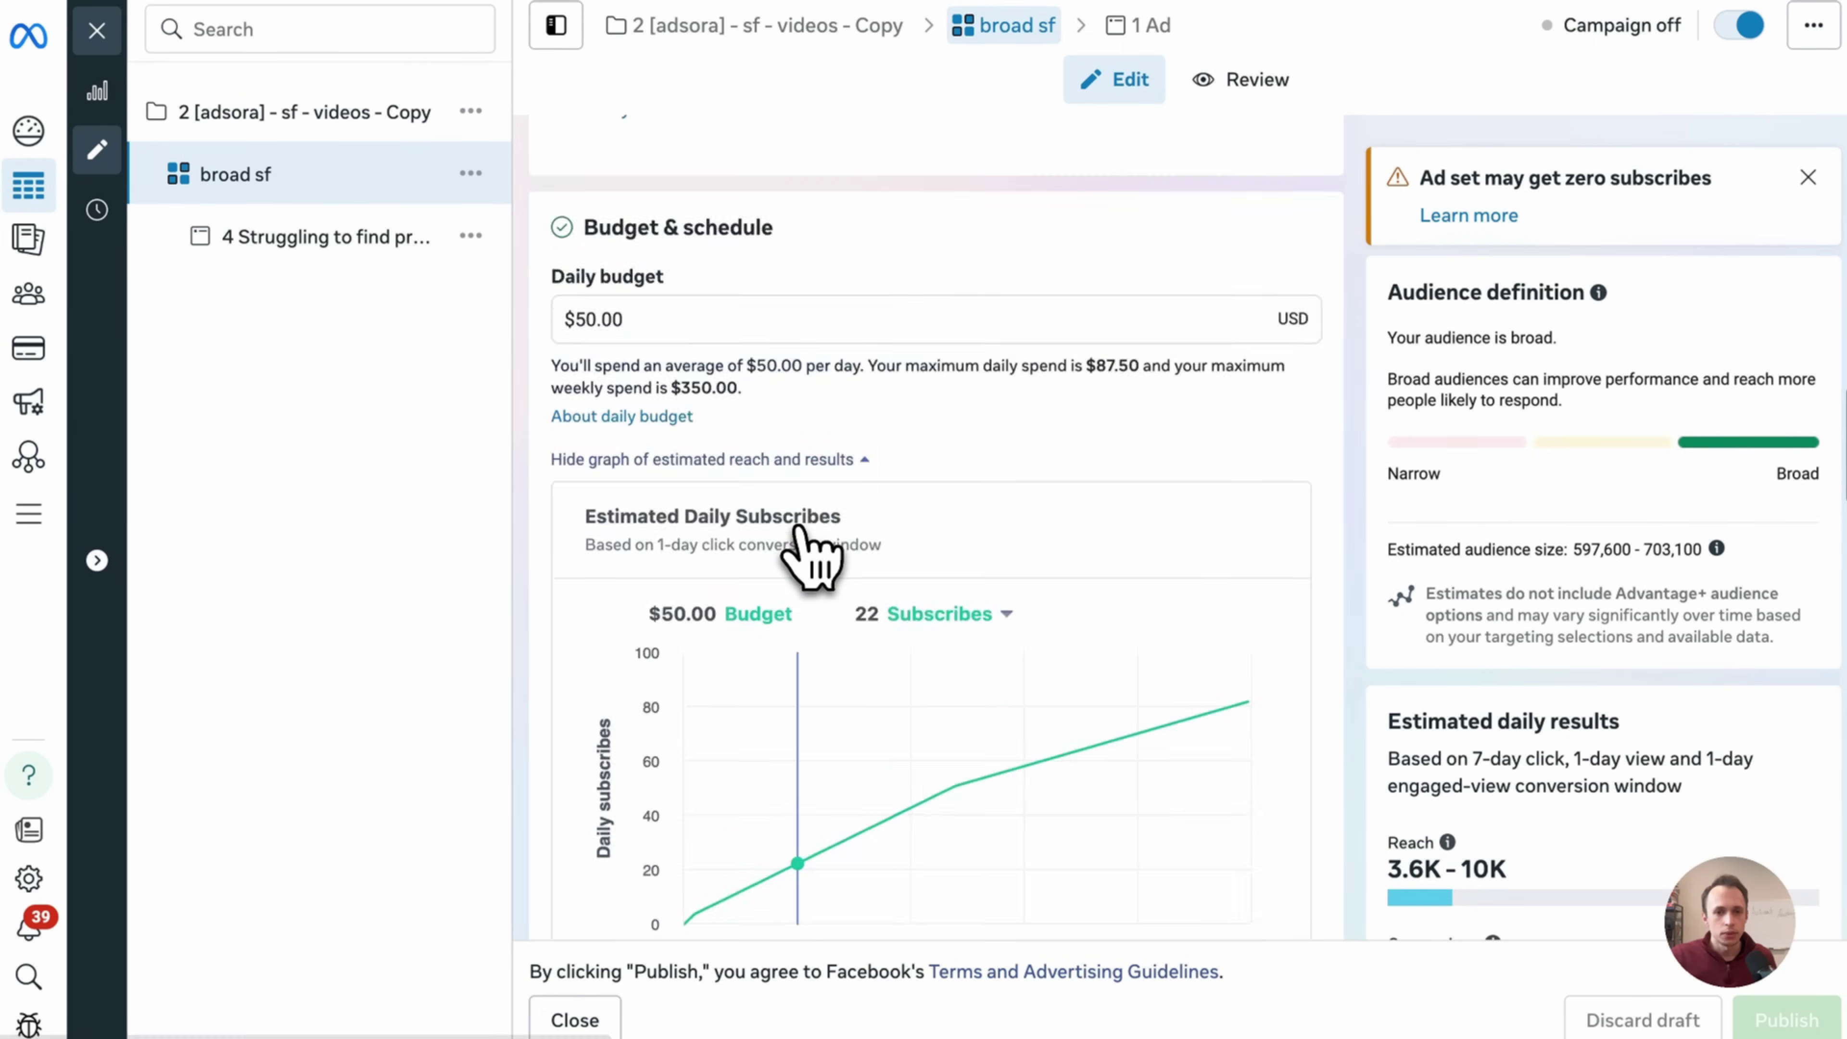
scroll(807, 554, up, 10)
scroll(727, 561, down, 4)
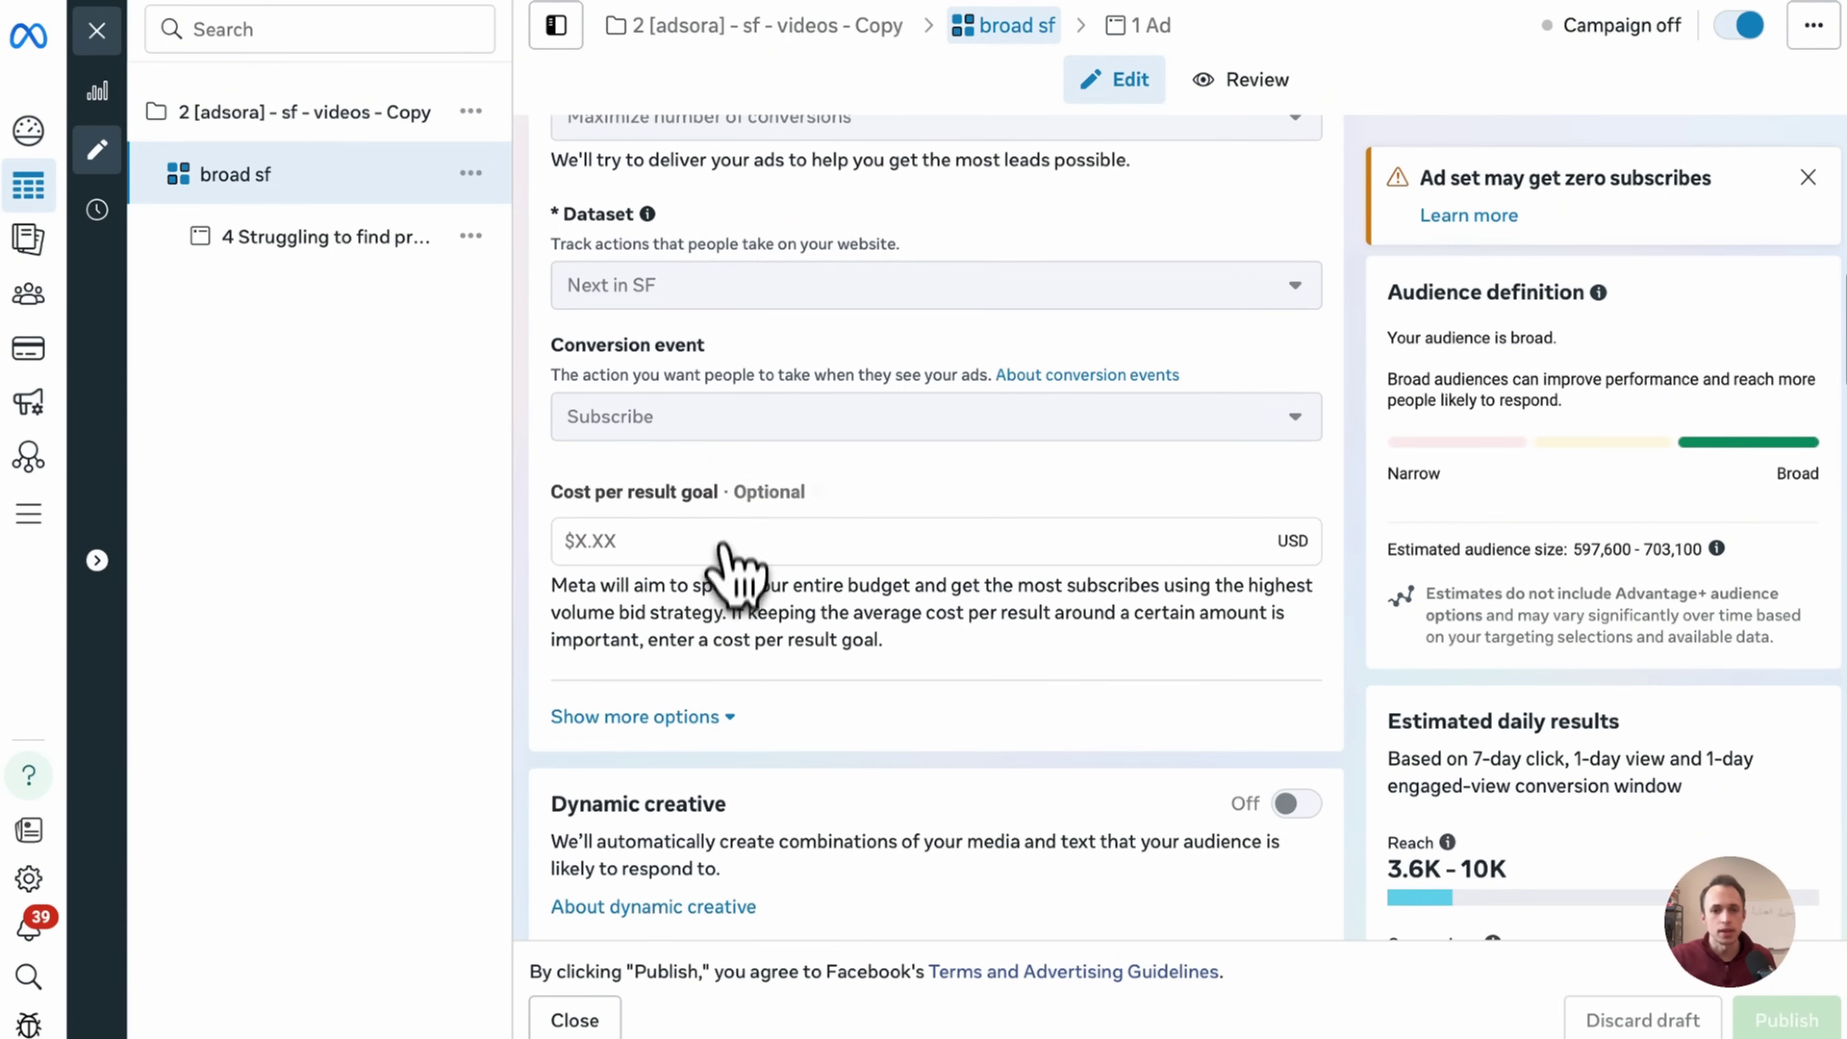
- Set the ad set's cost per result goal to $2.00
click(687, 539)
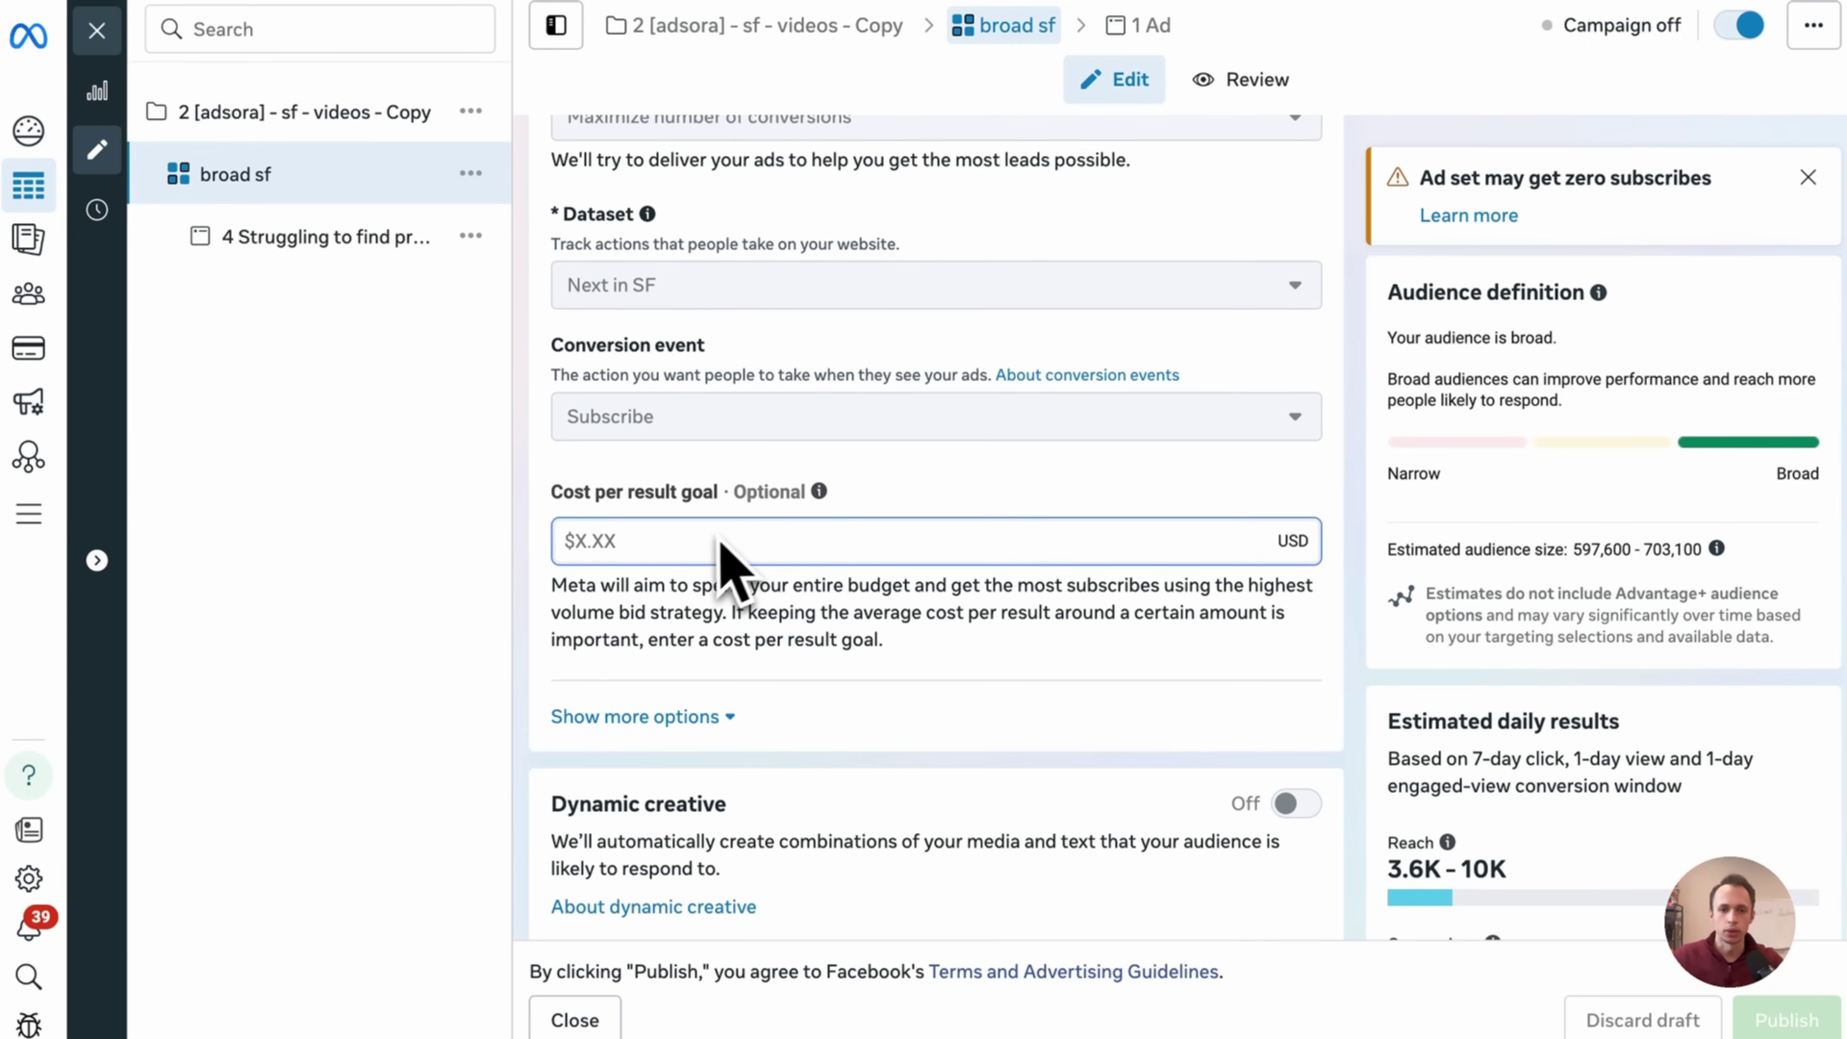
text(2)
click(966, 498)
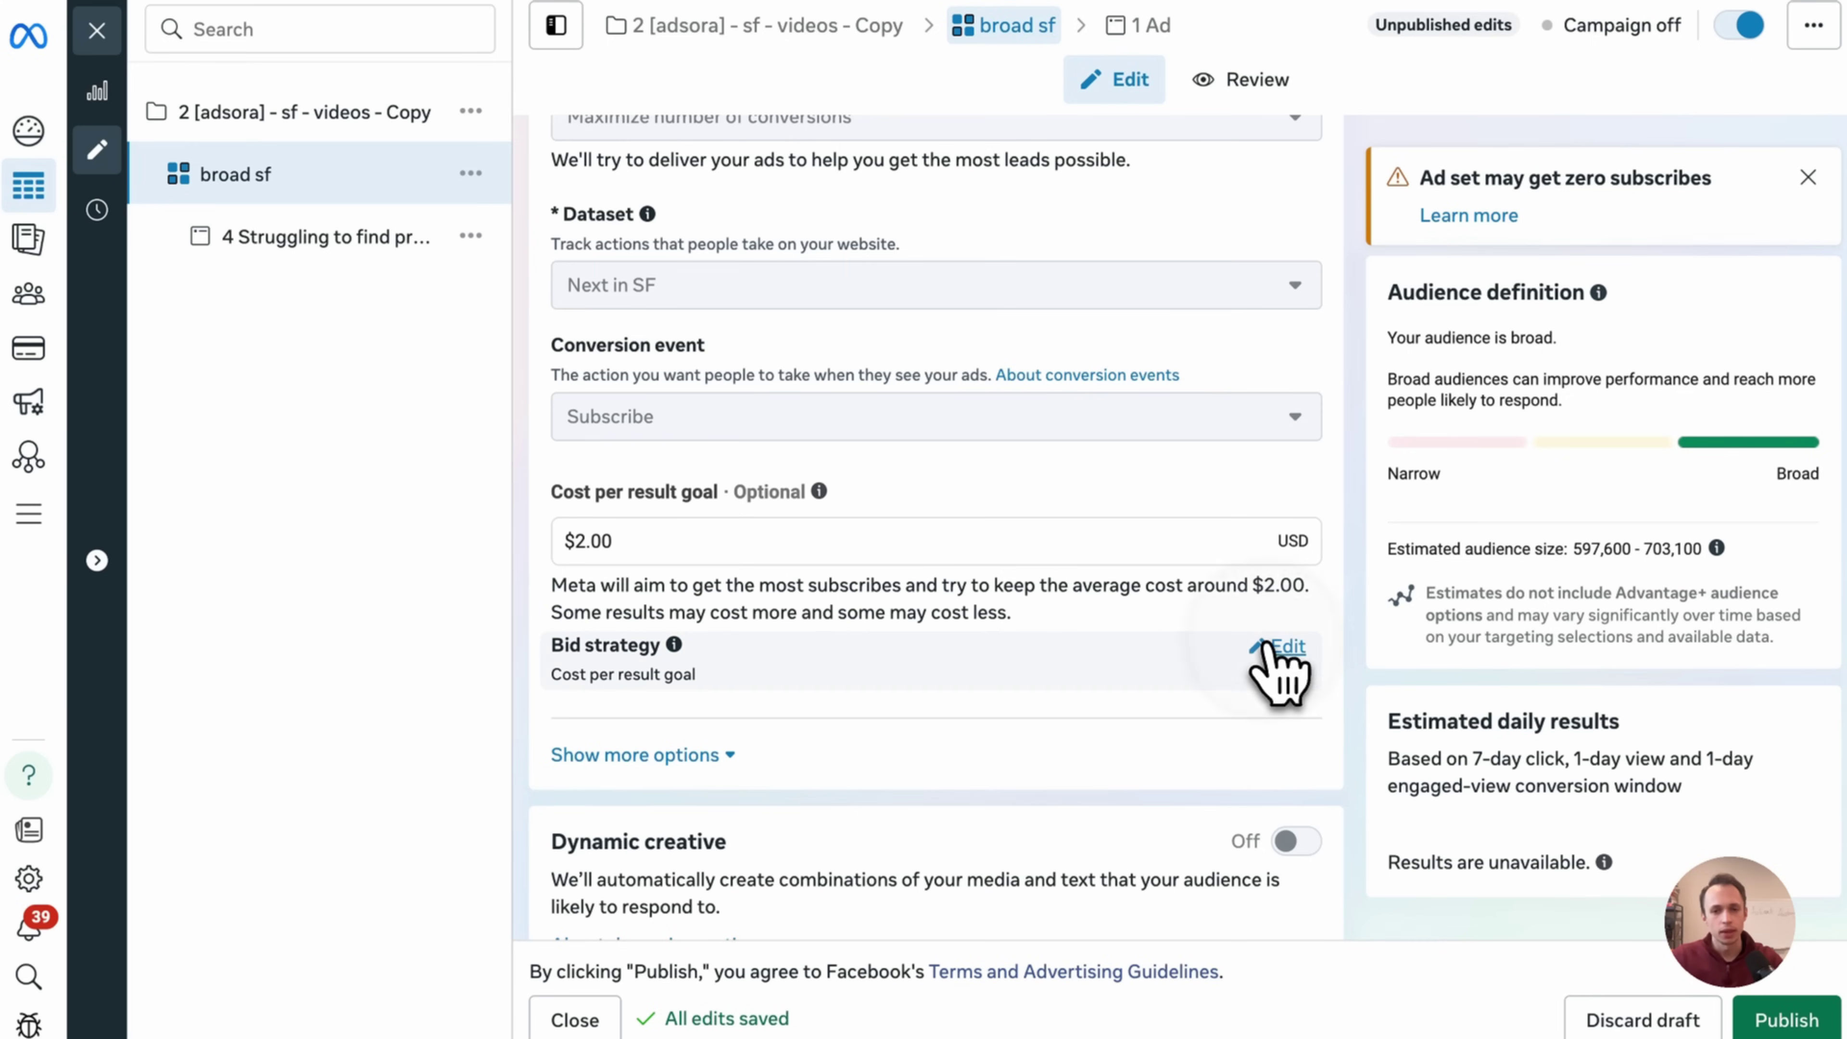
- Change the ad set's bid strategy to Bid cap and set the bid control to $3.00
click(1283, 648)
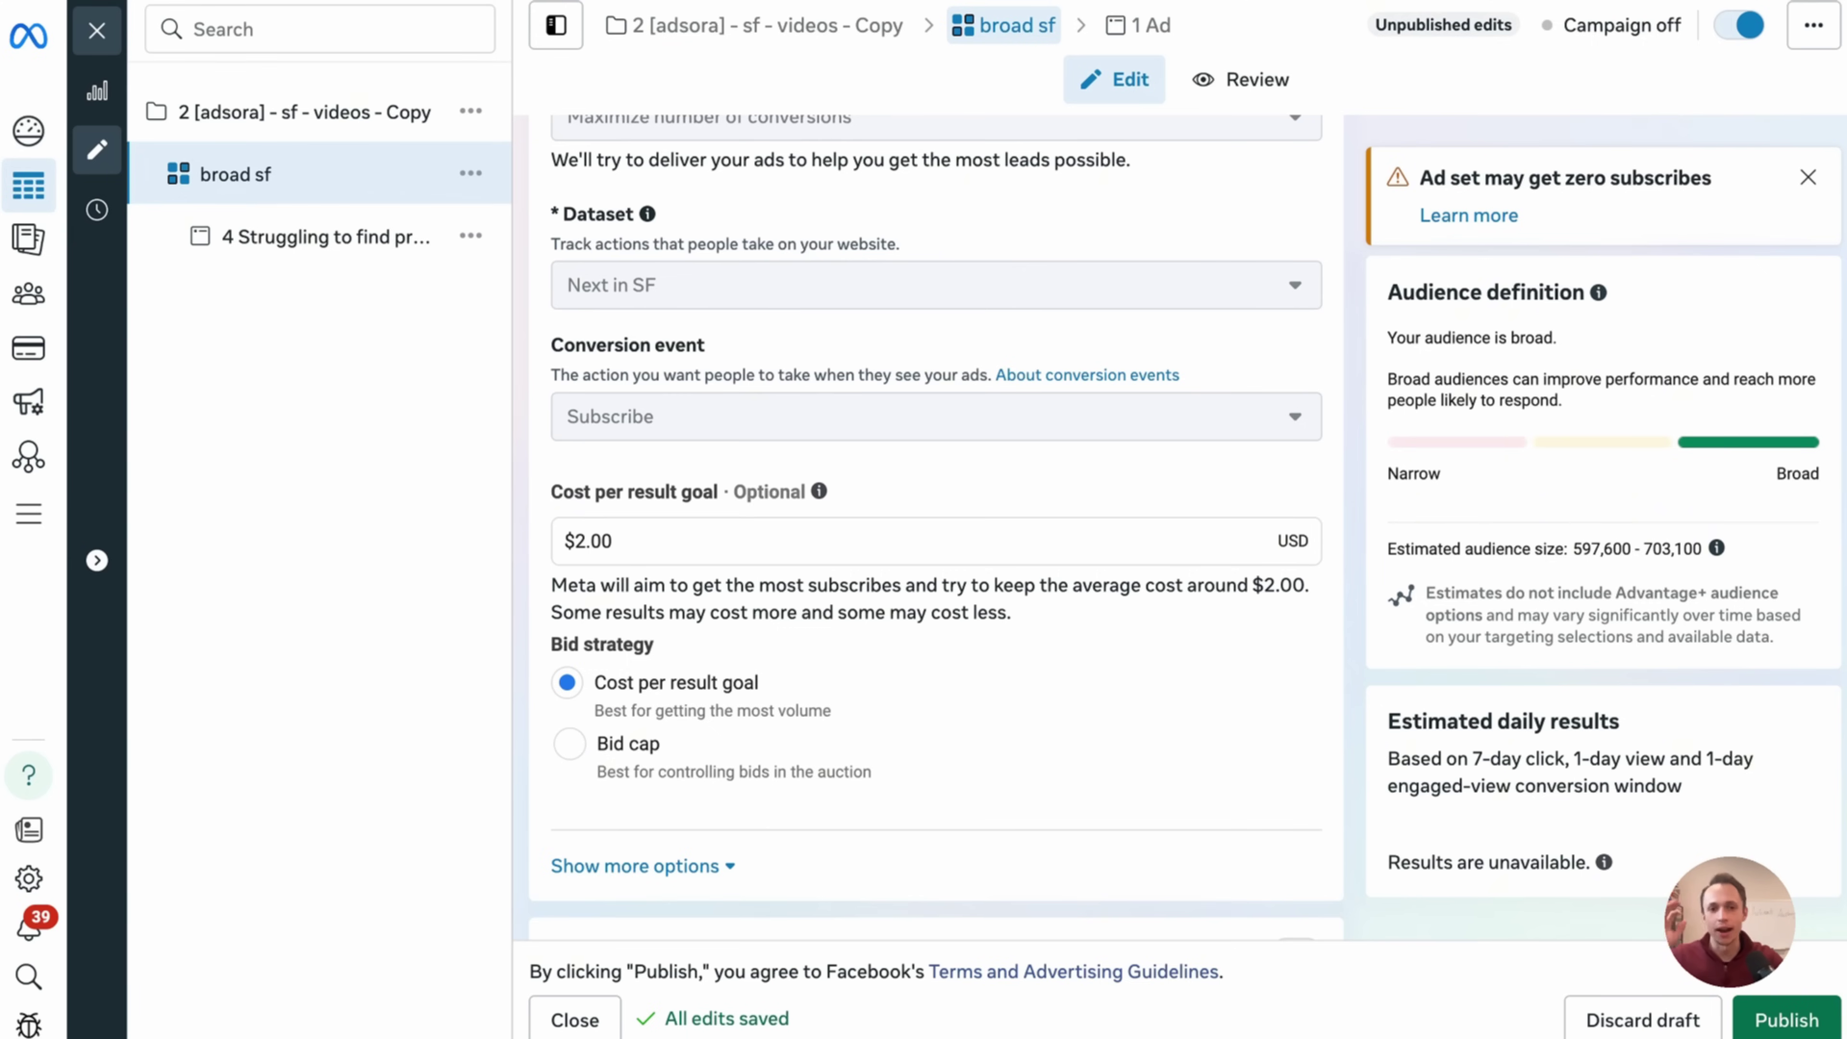
click(624, 756)
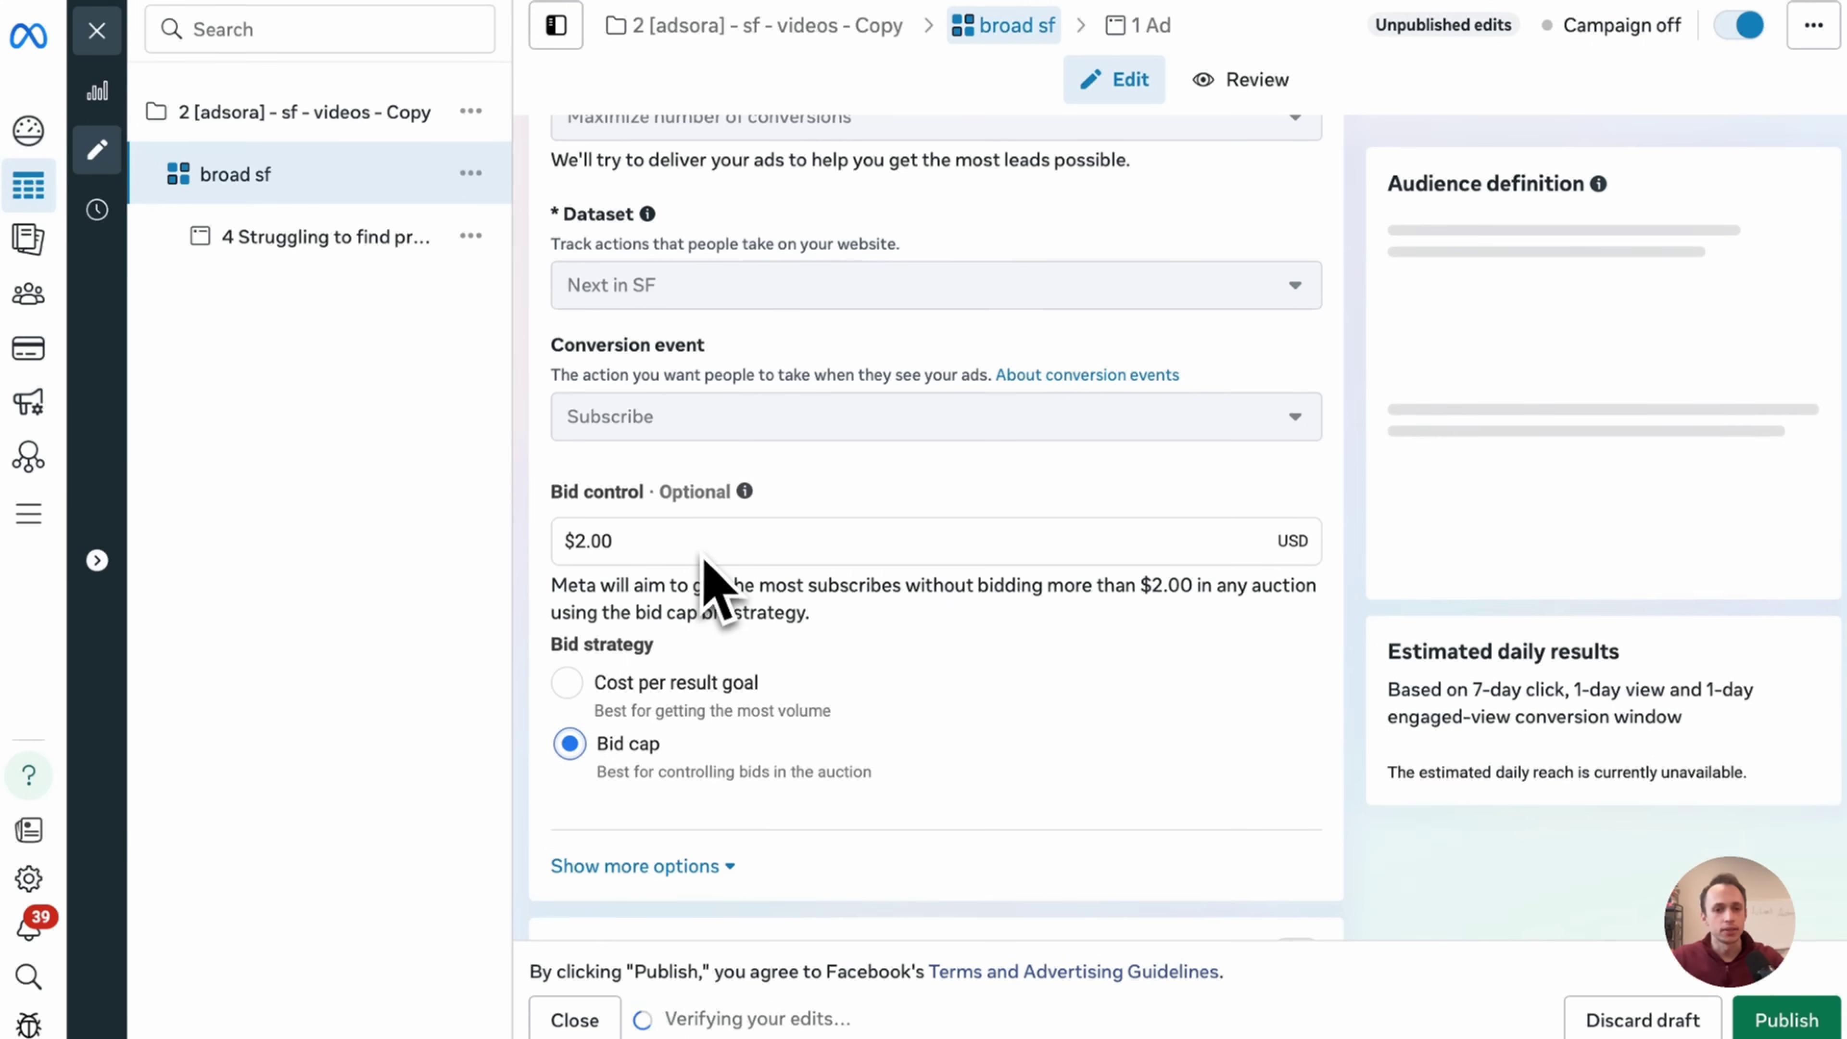
click(670, 542)
triple_click(709, 536)
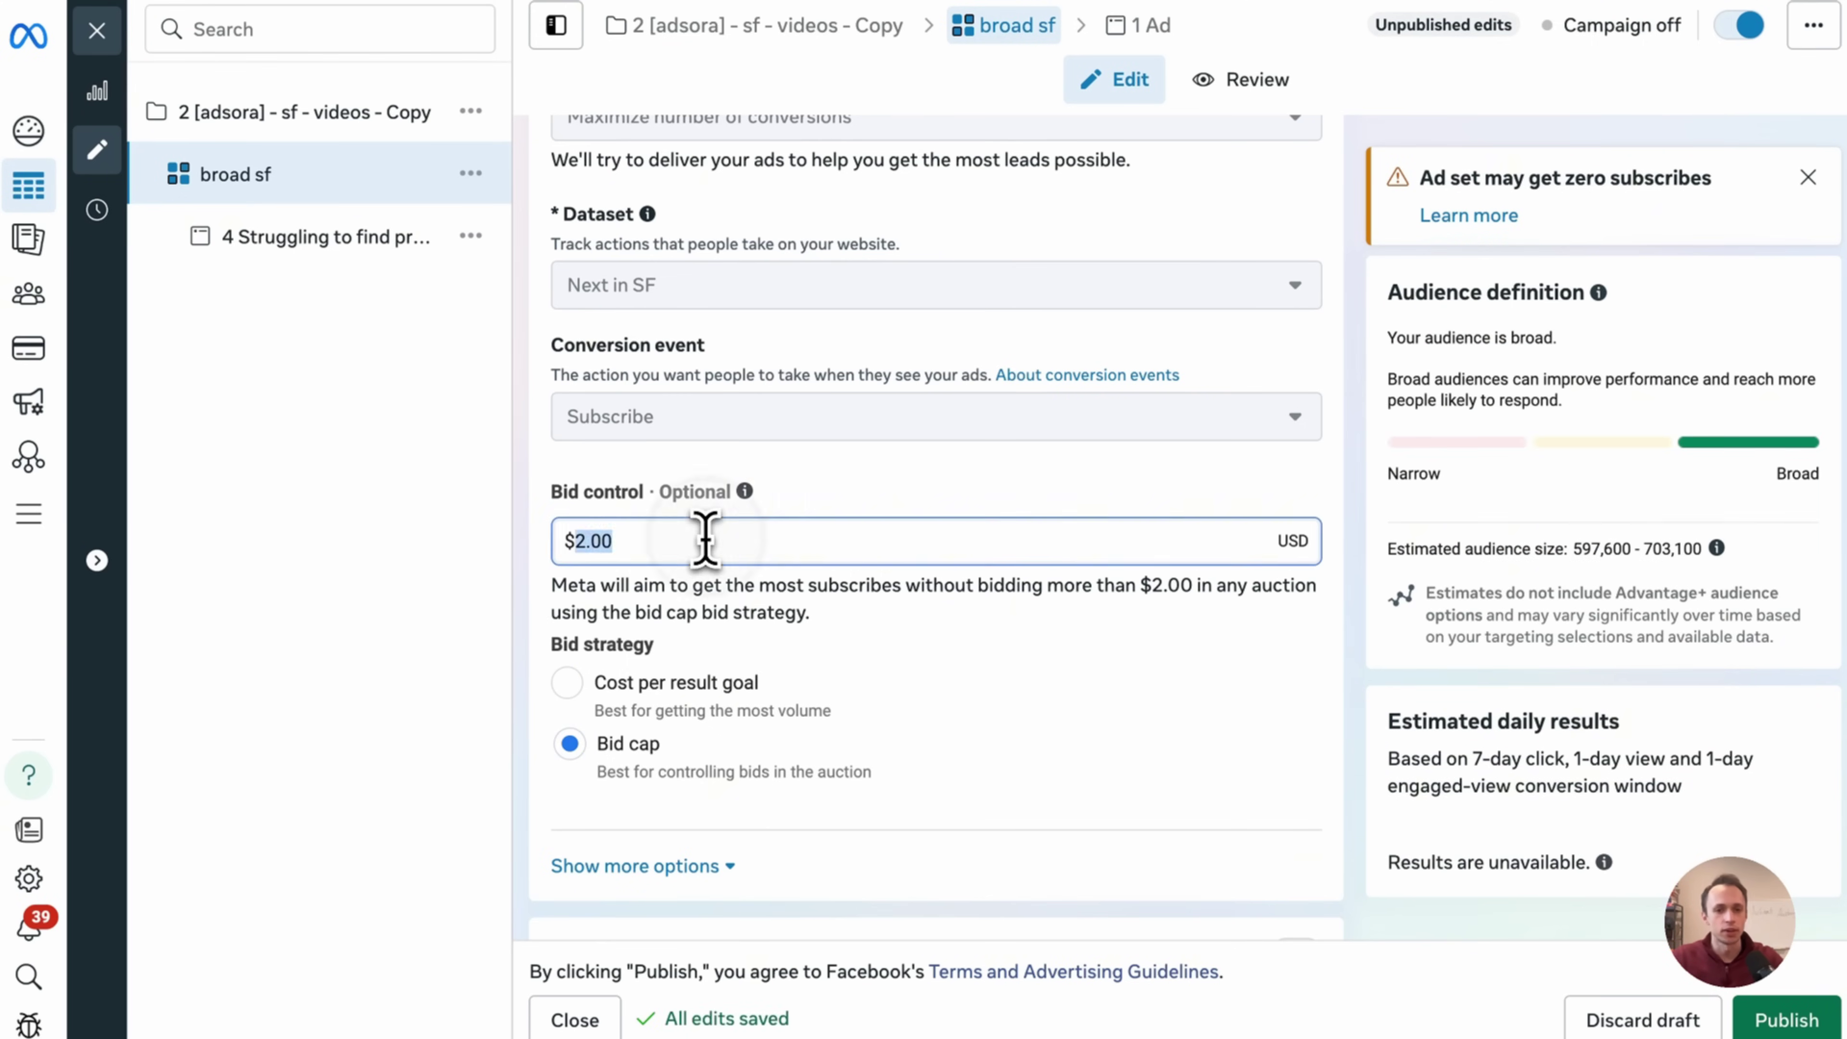
text(3)
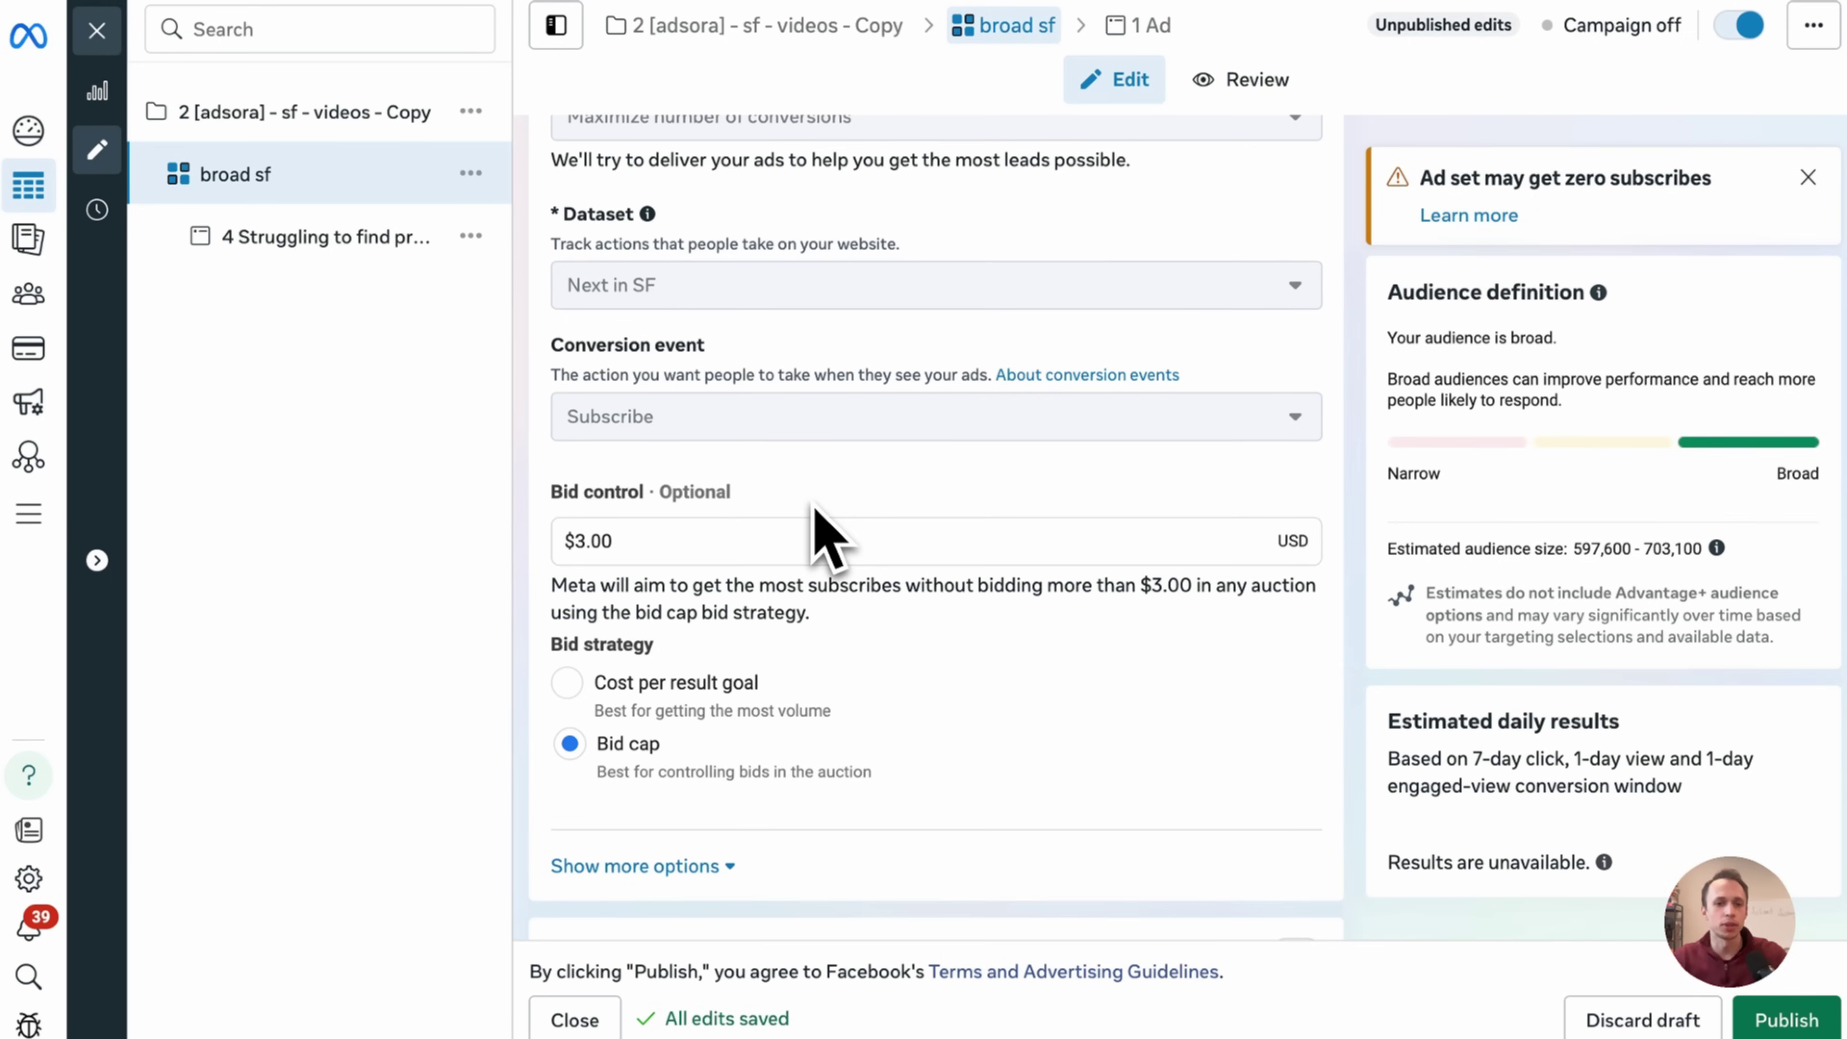
- Highlight the bid control amount and set the bid strategy back to Cost per result goal
drag(742, 543, 396, 554)
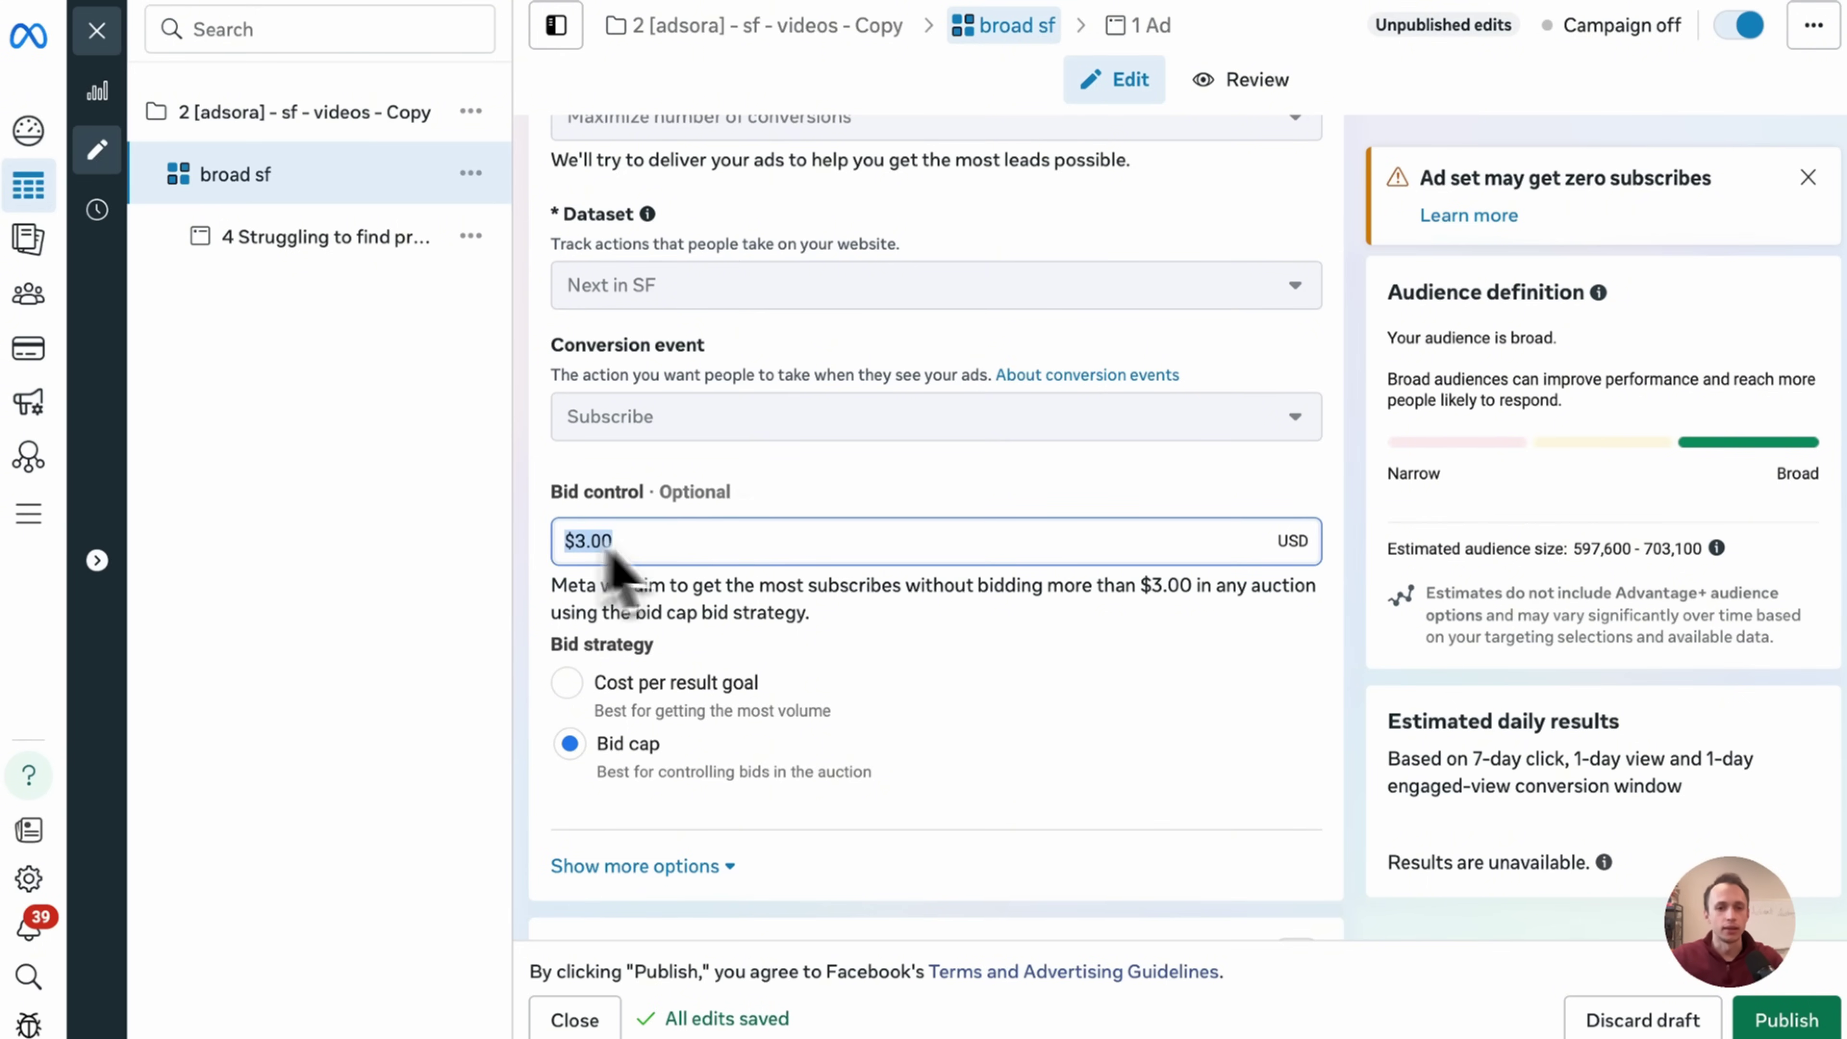
click(731, 541)
drag(731, 541, 392, 570)
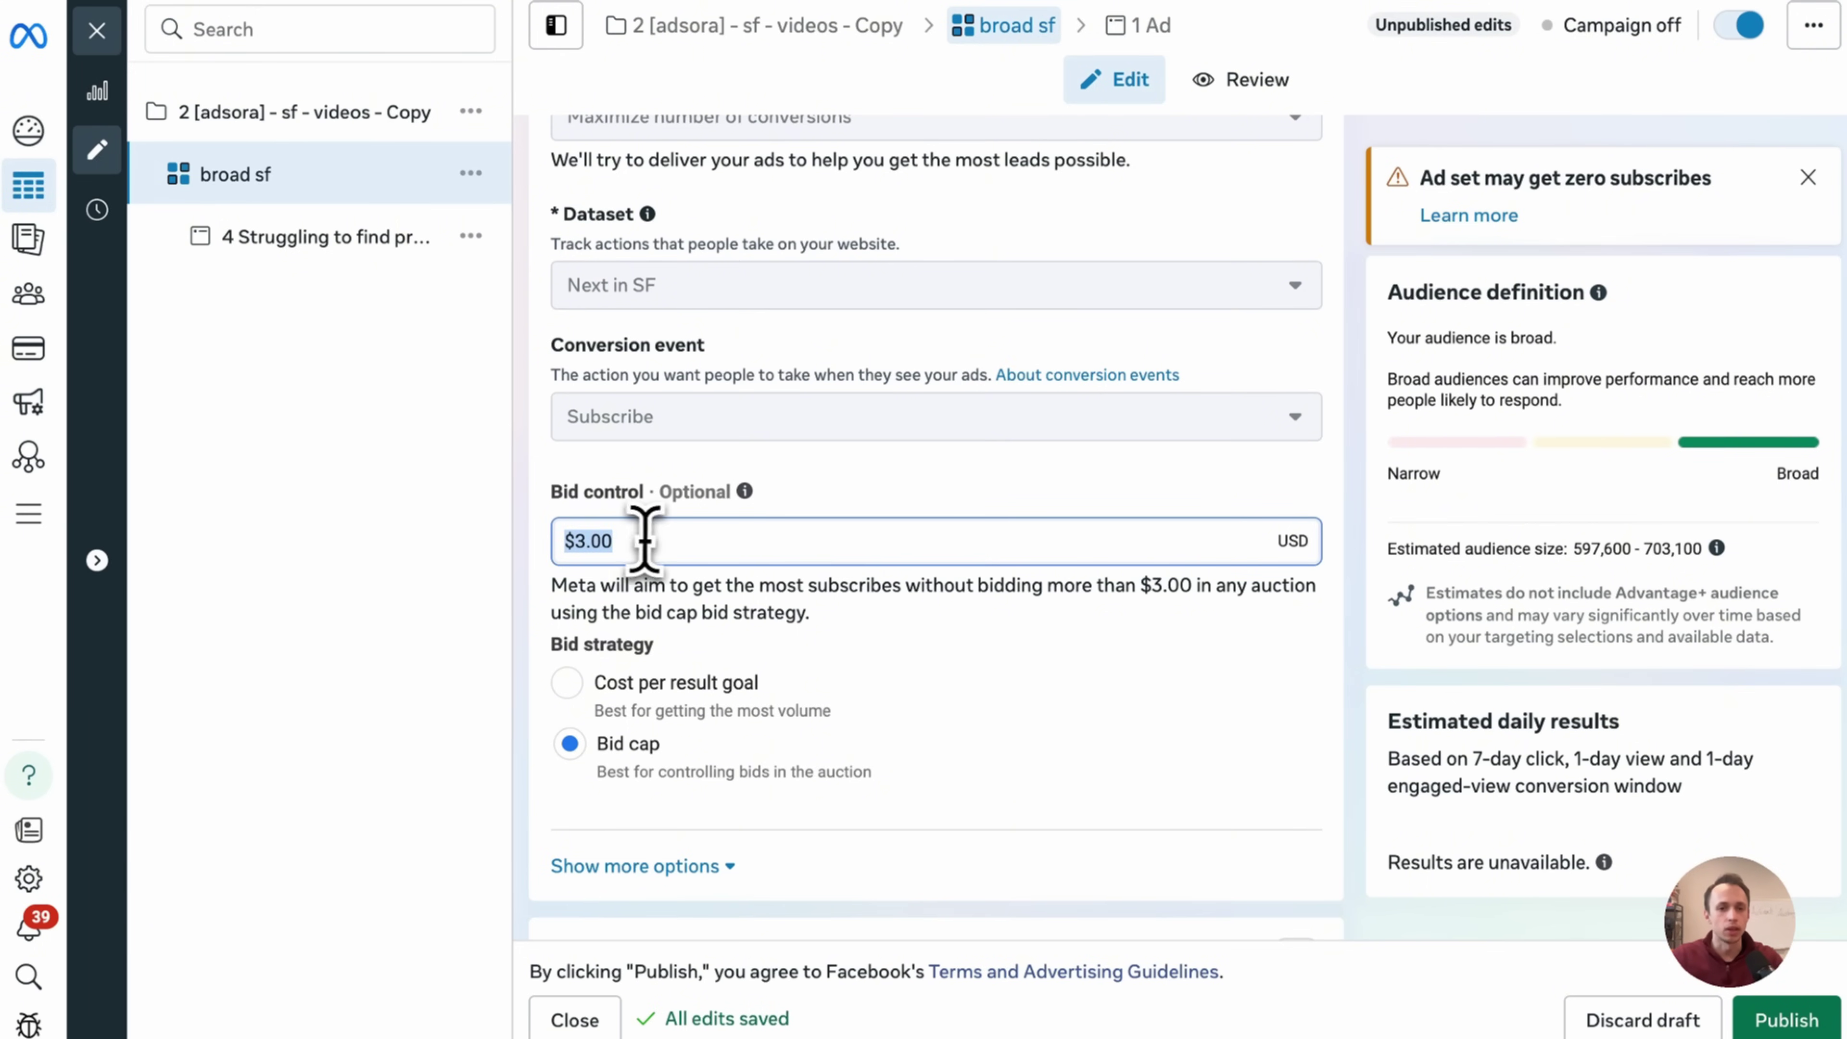
click(680, 541)
drag(680, 540, 363, 565)
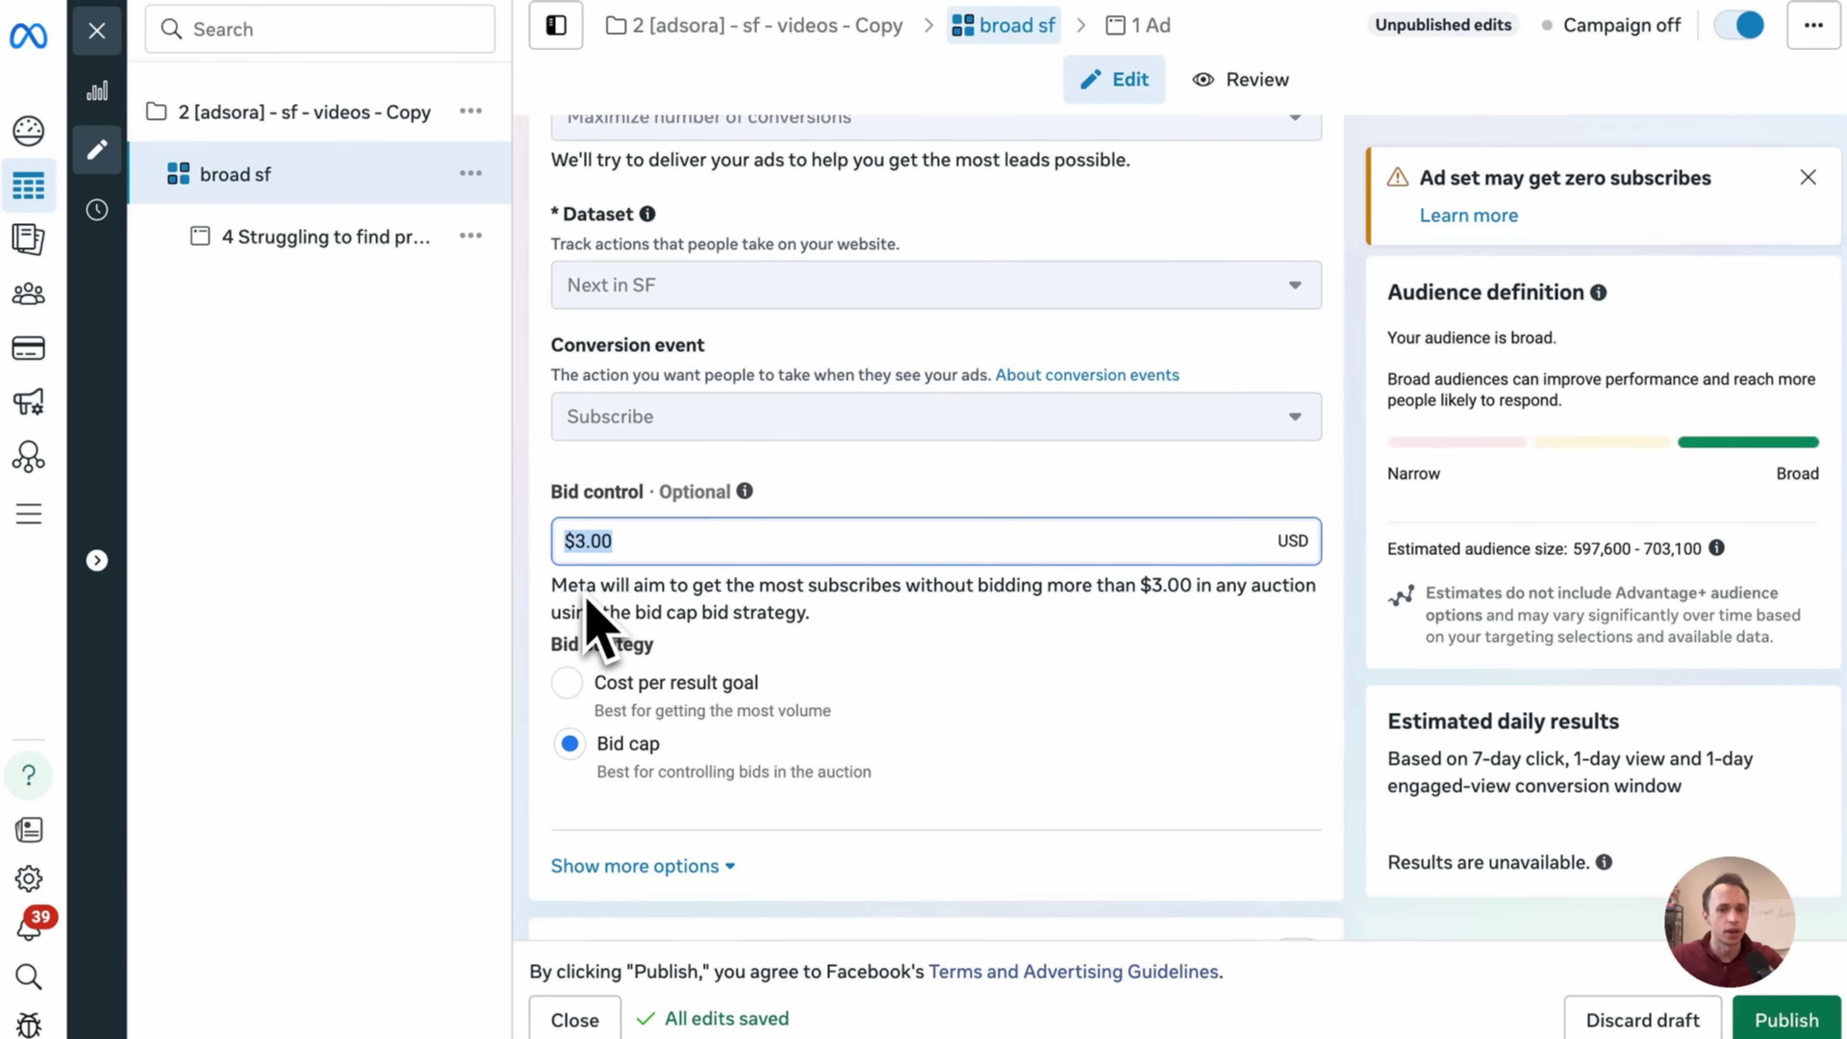
click(789, 514)
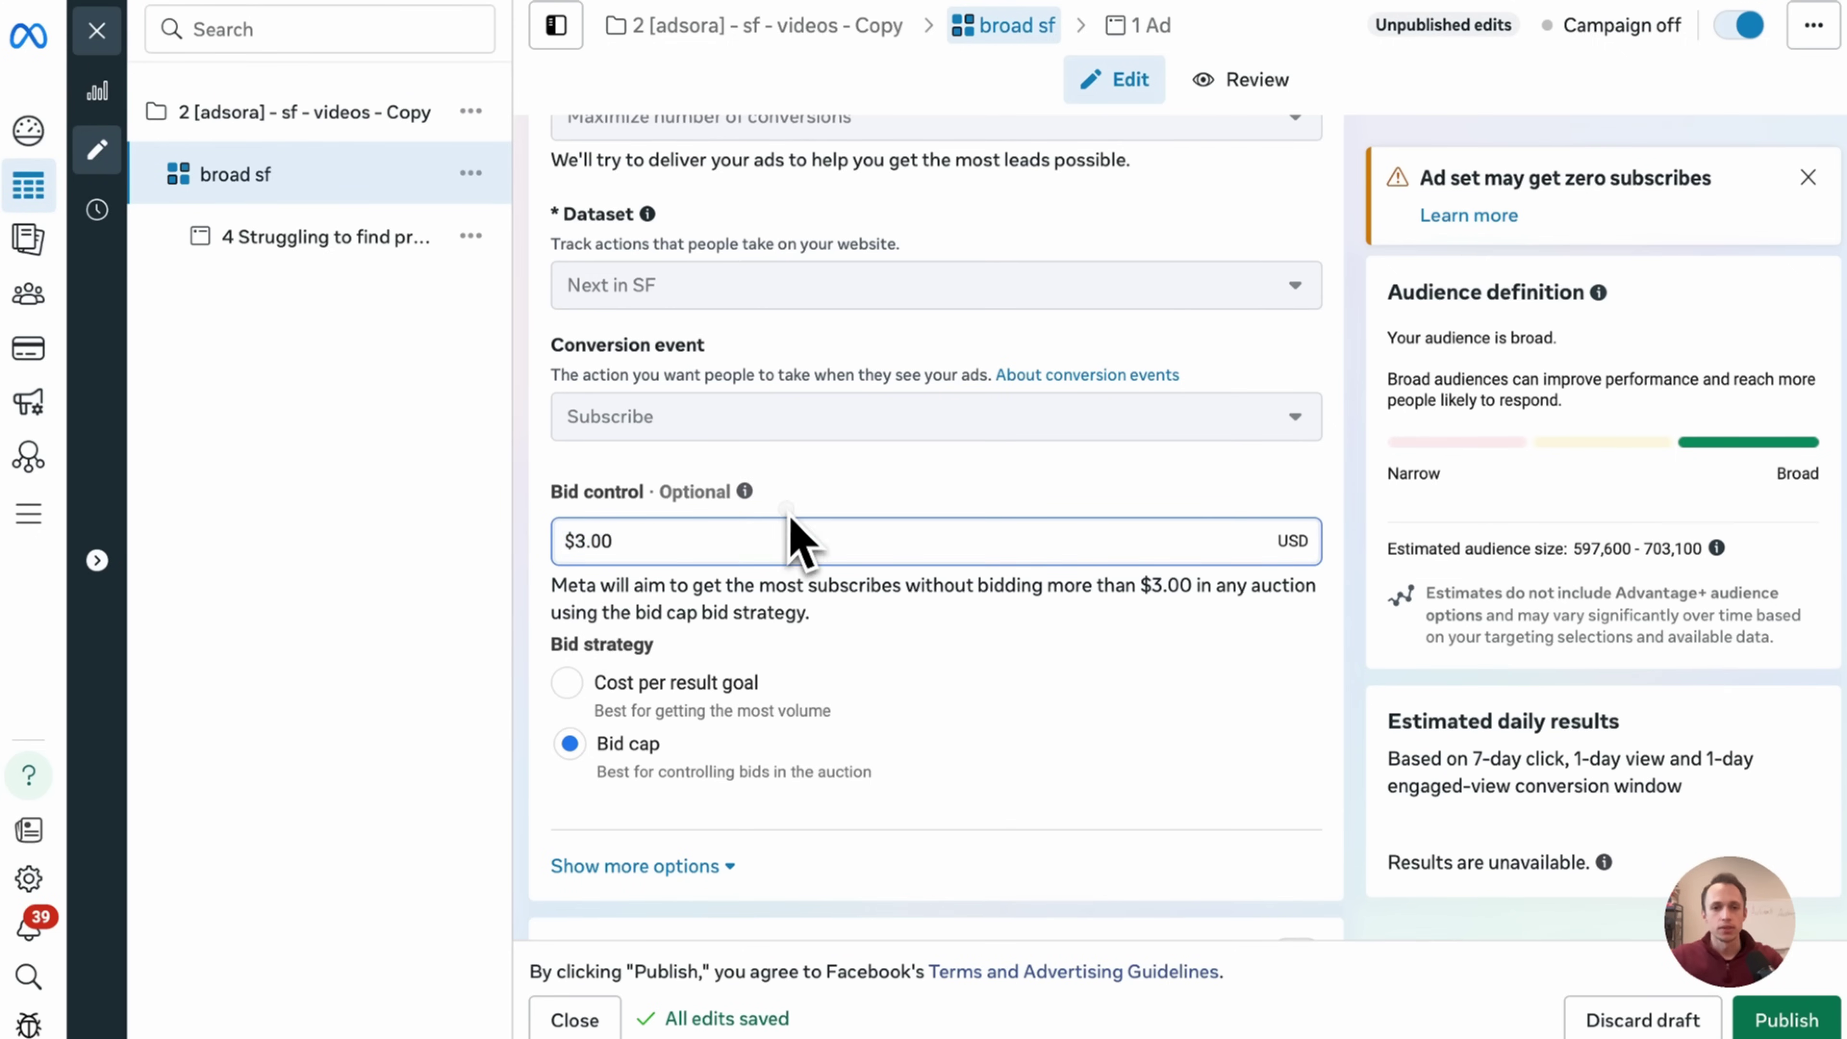
click(667, 686)
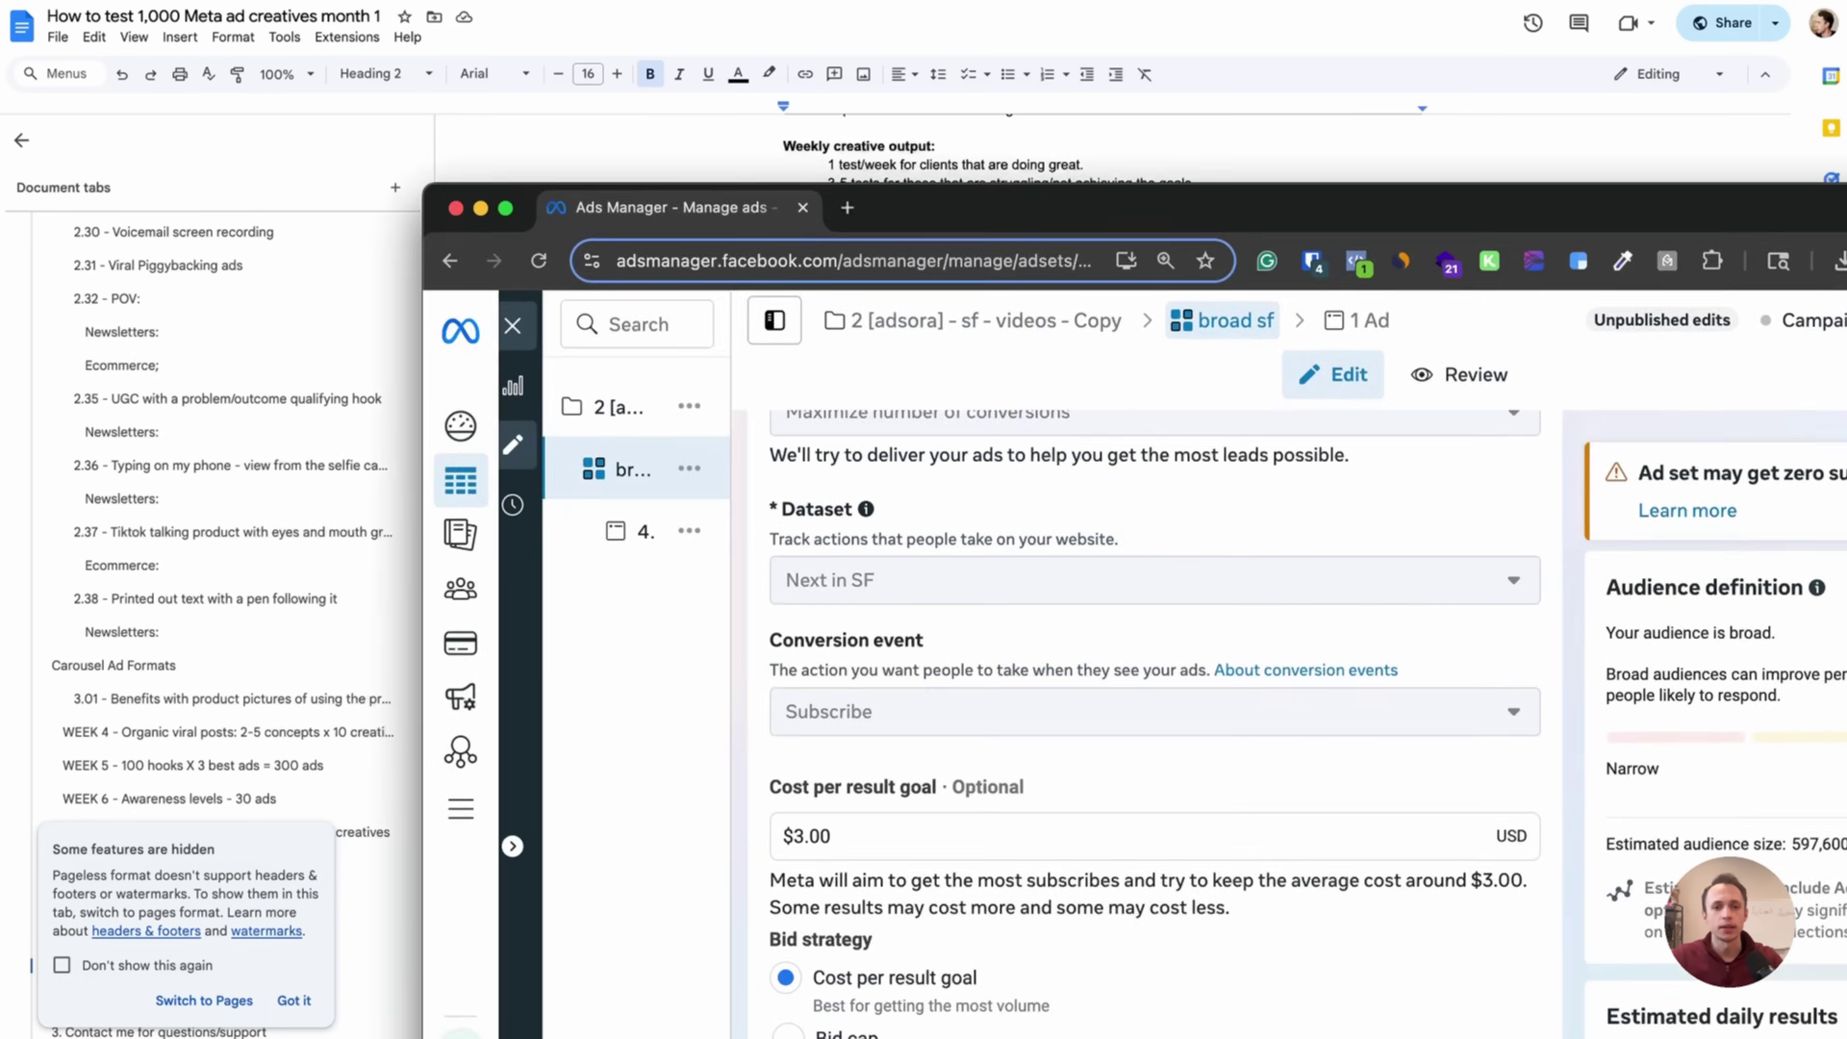
- Switch back to the Google Docs plan, enlarge the view to 125%, and highlight the campaign type item under "Ad set up"
key(super+Tab)
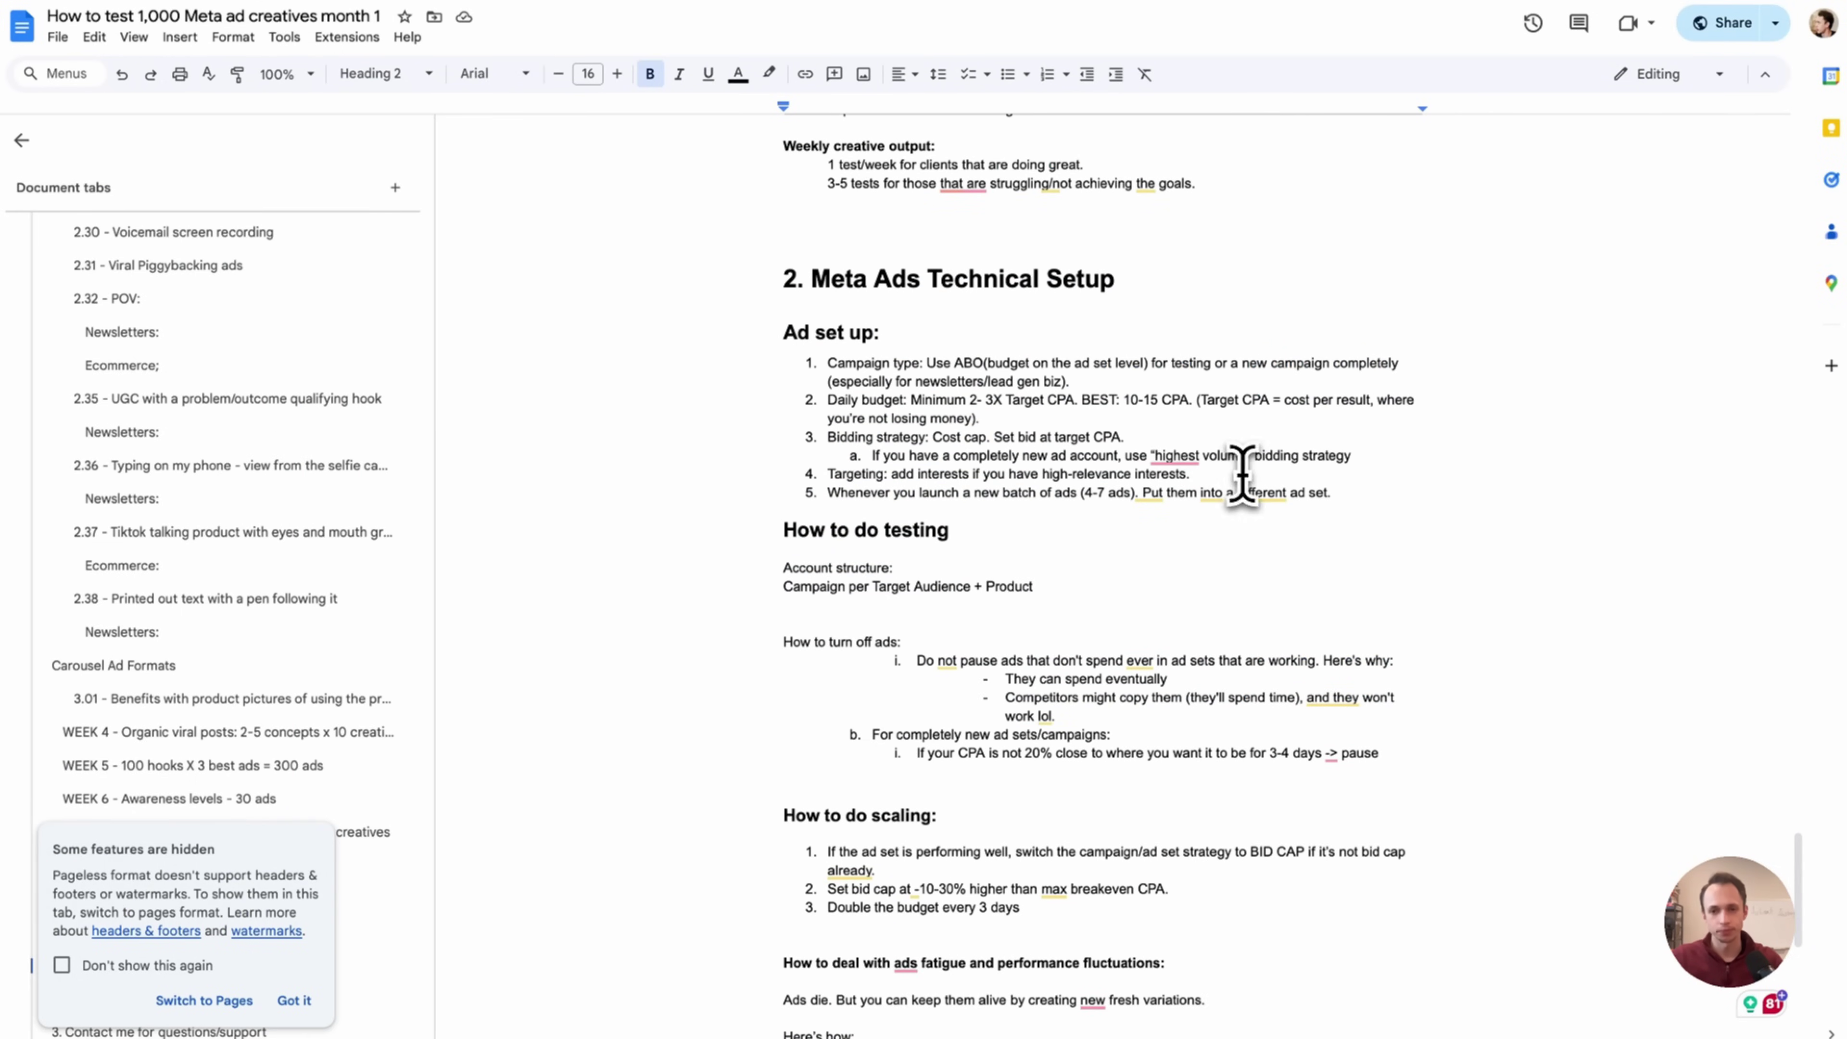
click(986, 464)
key(super+equal)
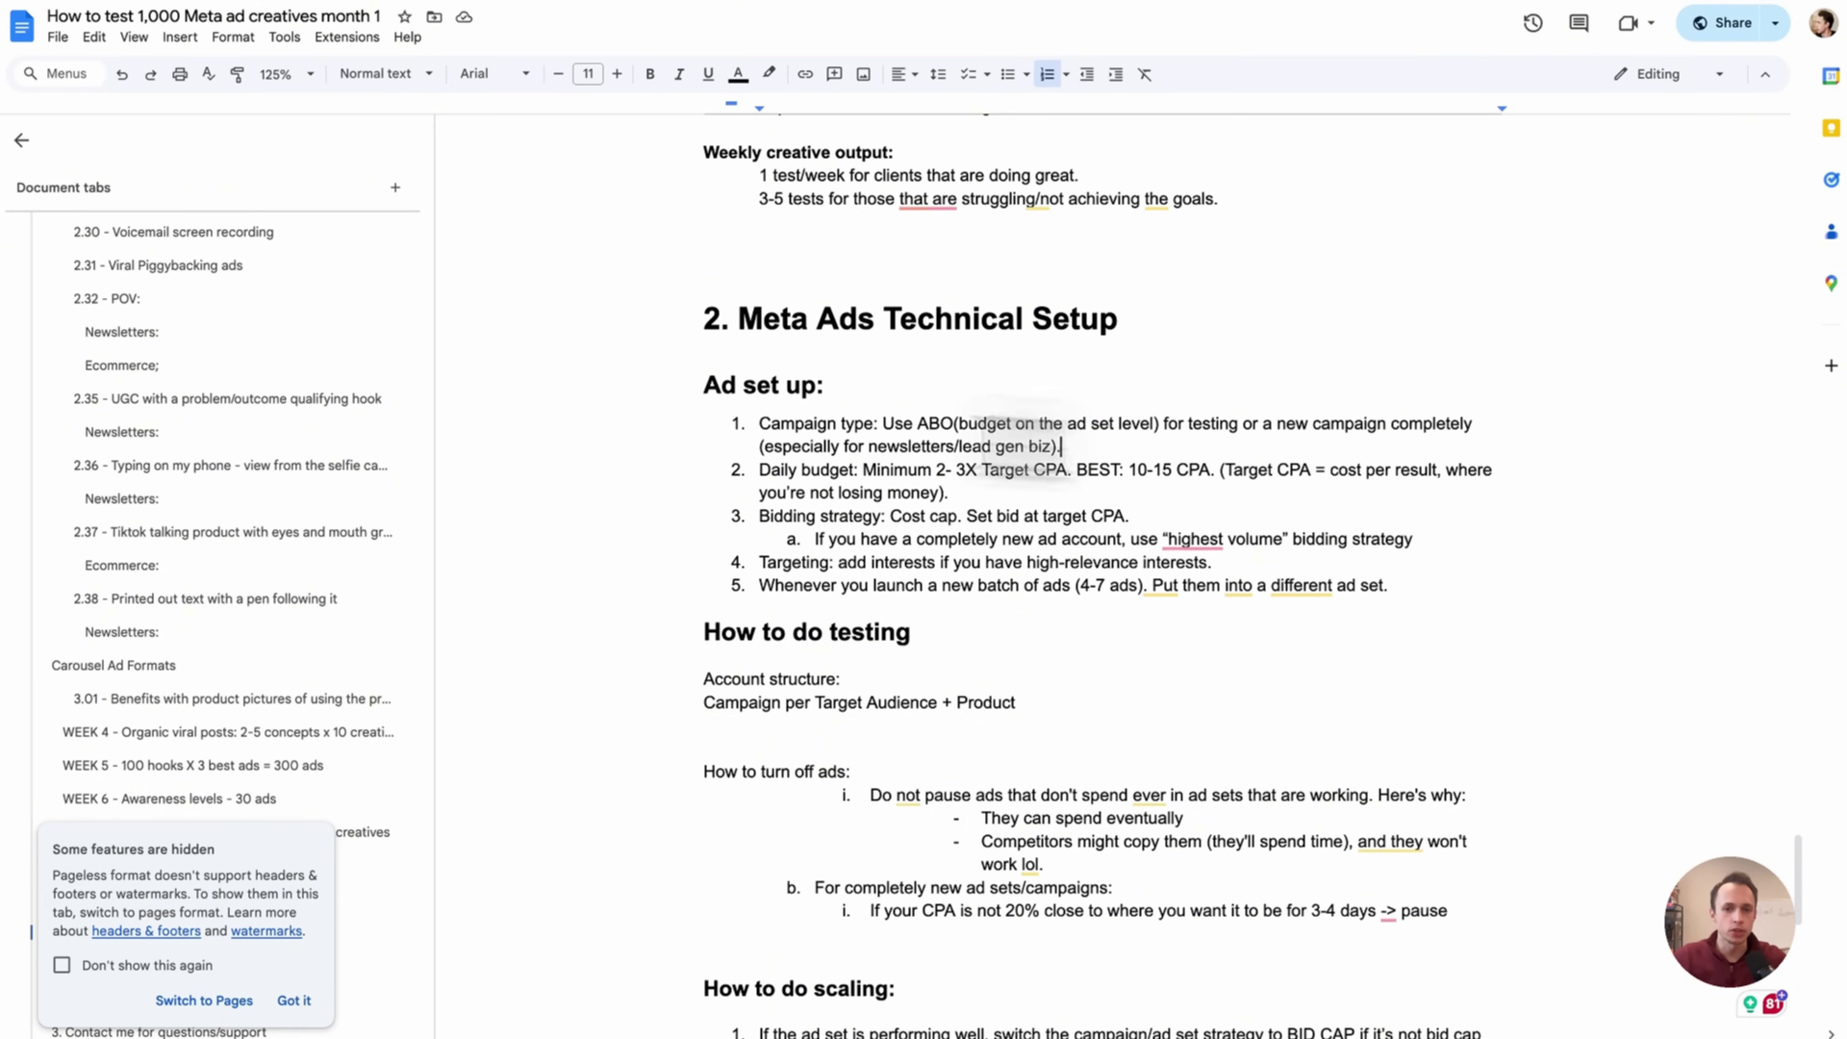
drag(993, 446, 509, 385)
click(874, 423)
triple_click(982, 431)
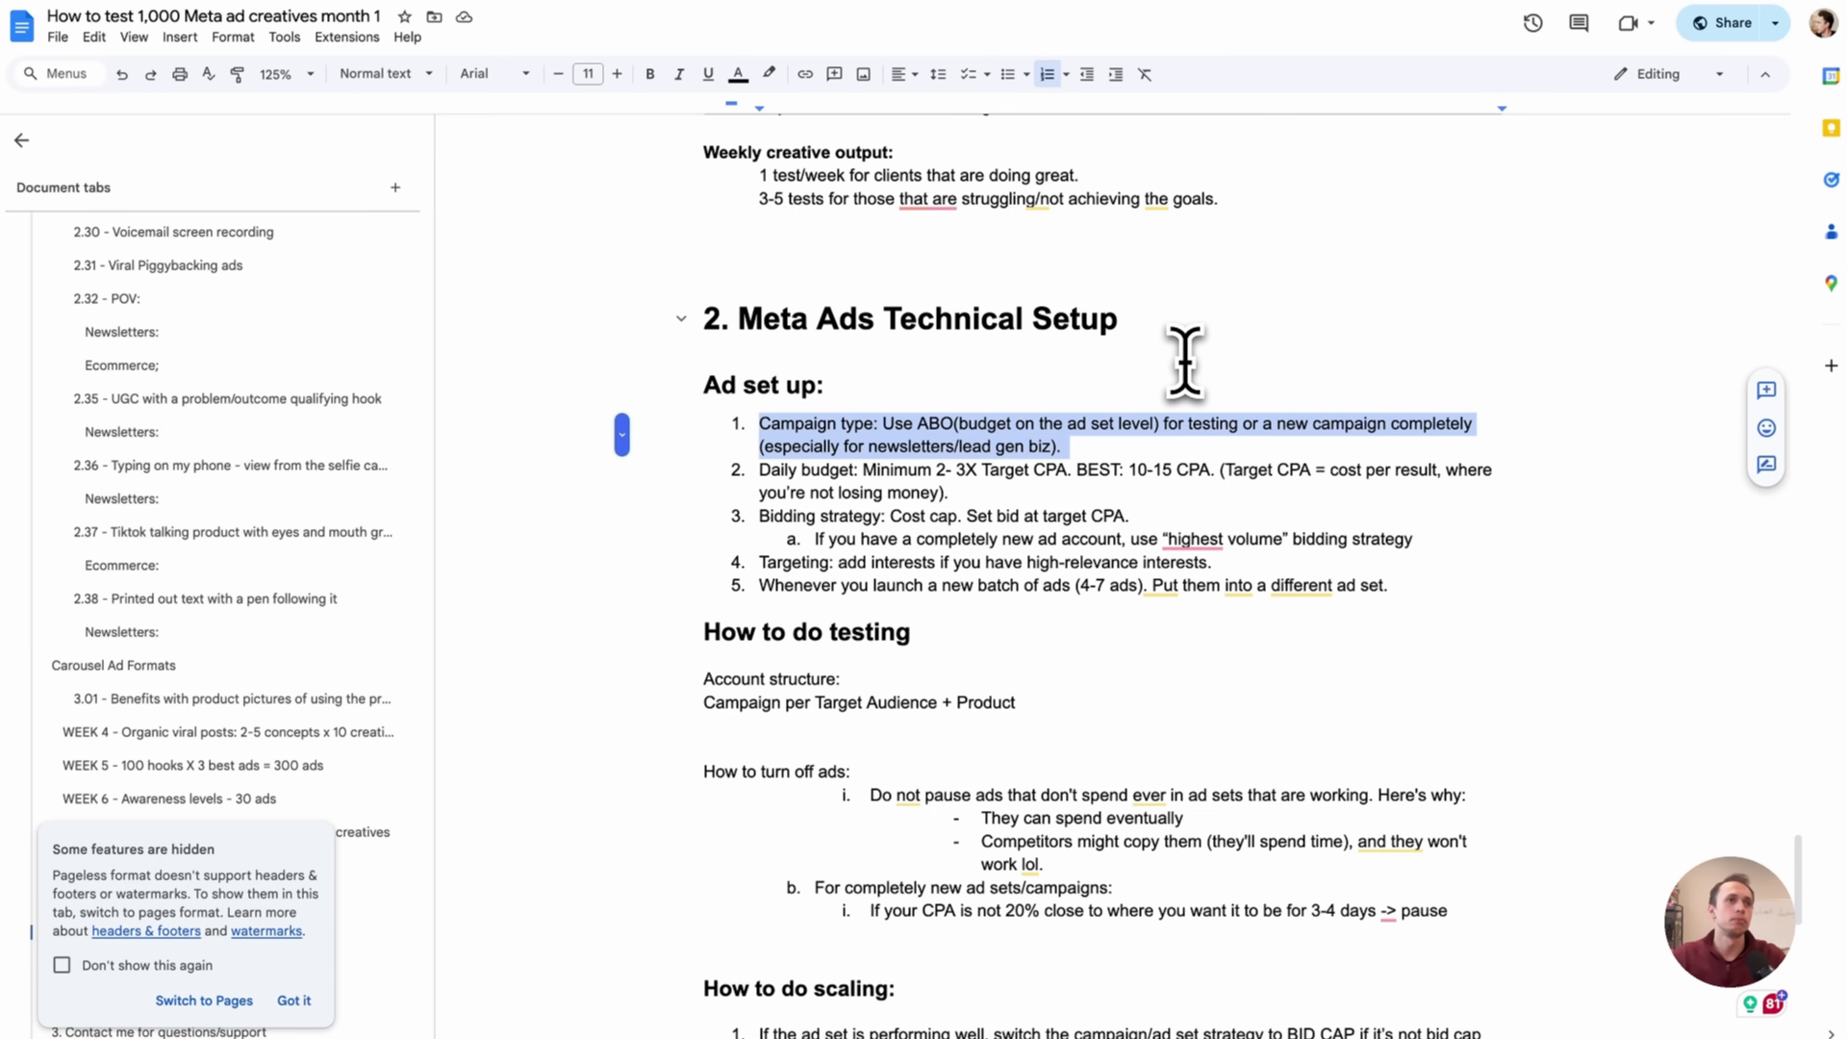
- Undo the accidental text change in the daily budget item and highlight the daily budget and targeting items under "Ad set up"
click(983, 502)
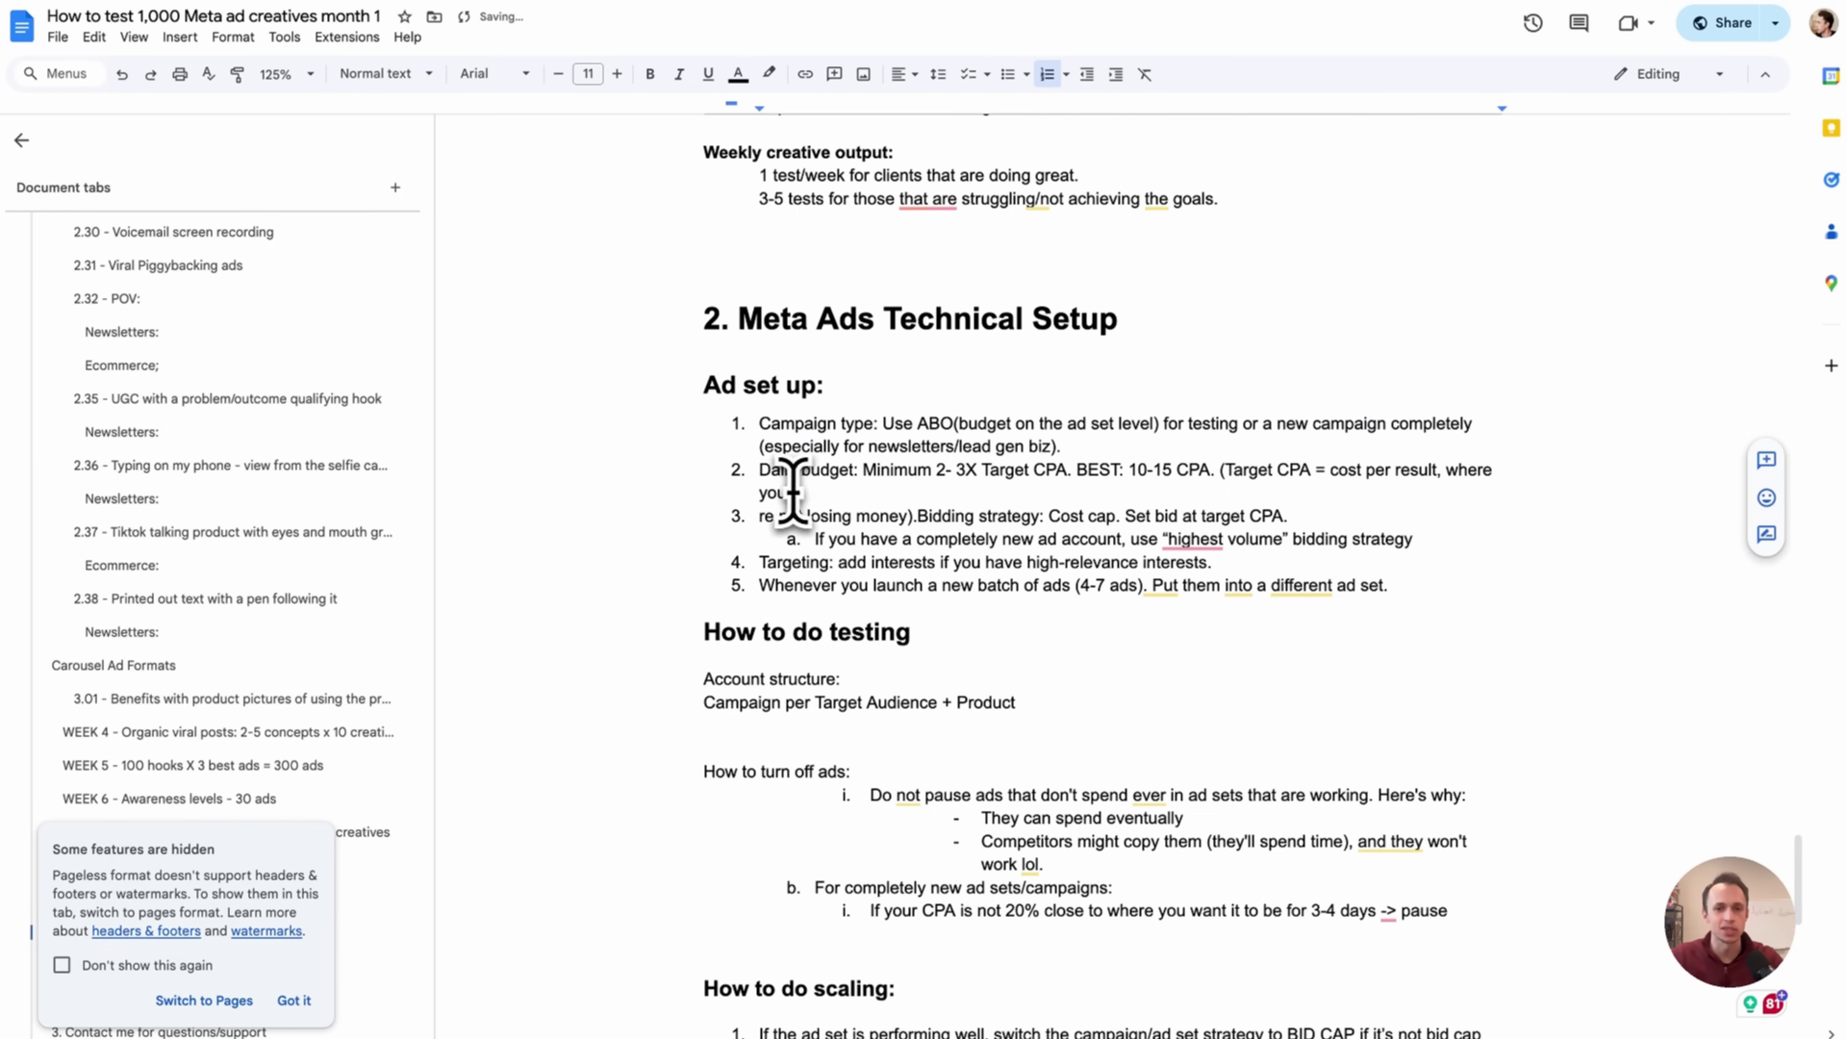
key(super+z)
drag(984, 495, 542, 470)
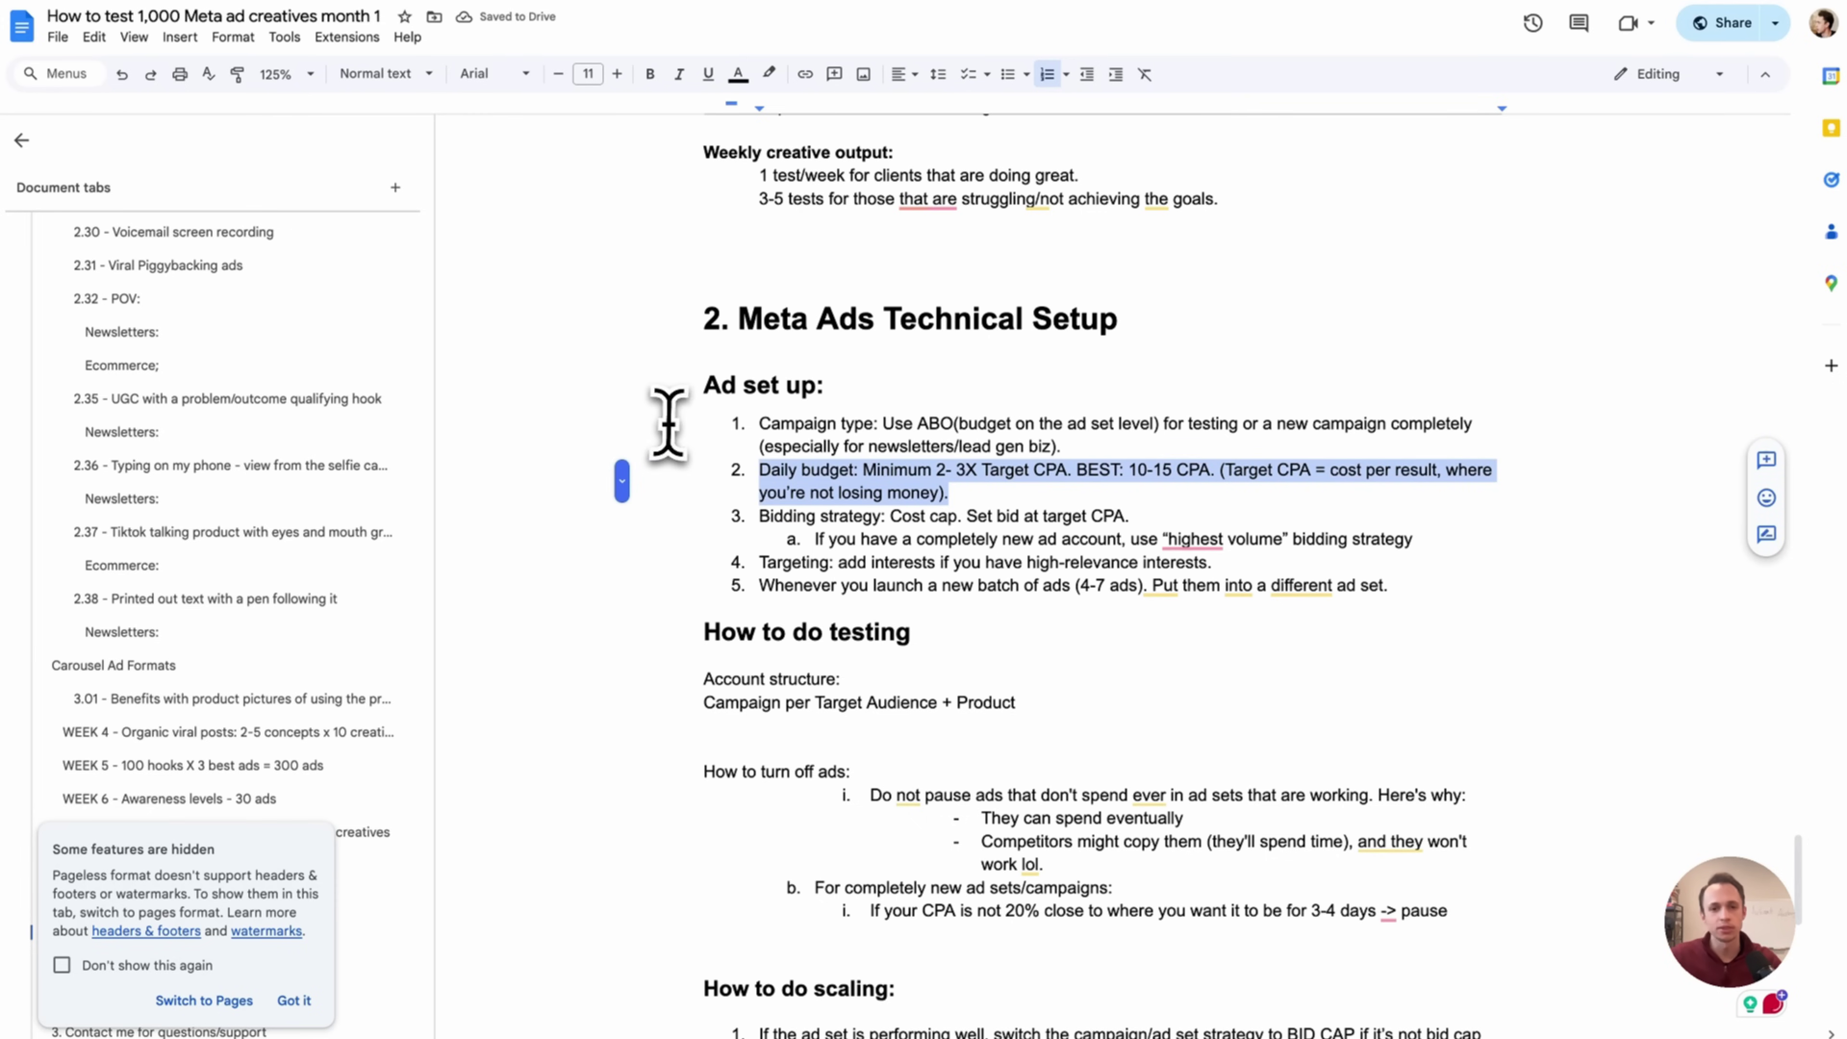
drag(1033, 495, 728, 454)
click(802, 471)
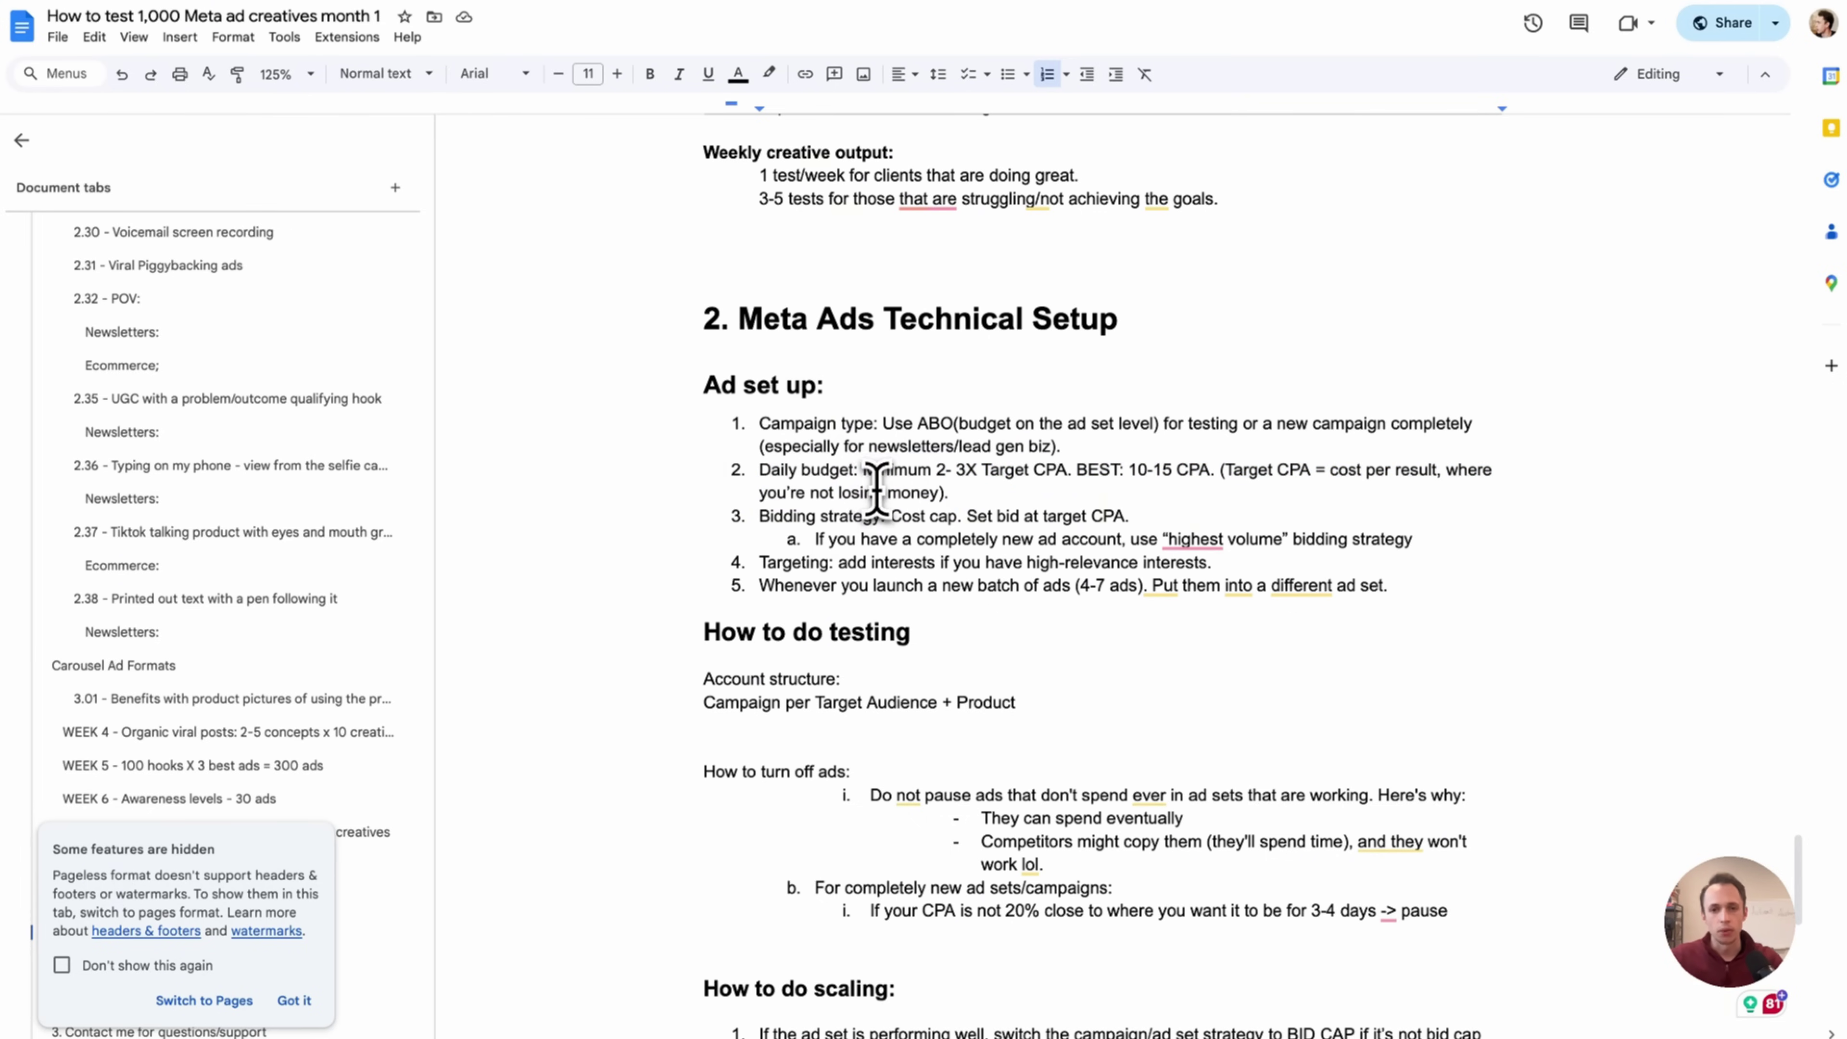
triple_click(876, 487)
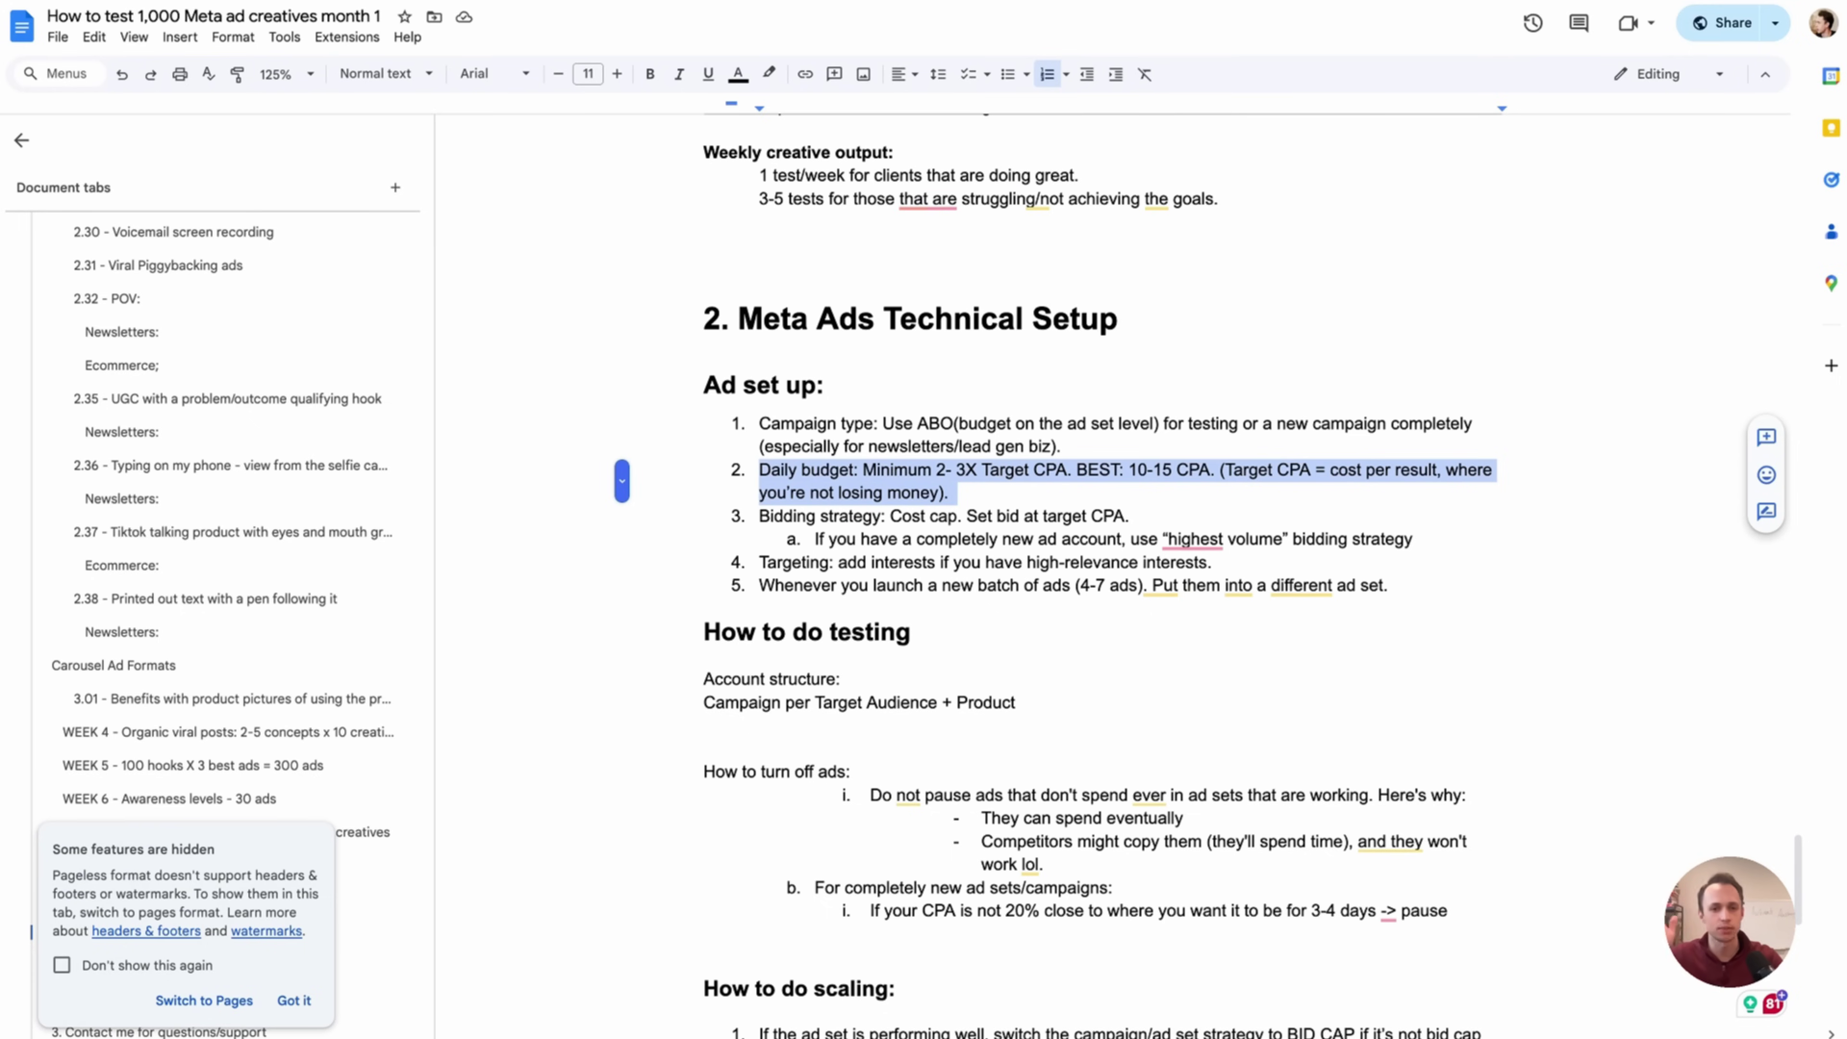
click(949, 492)
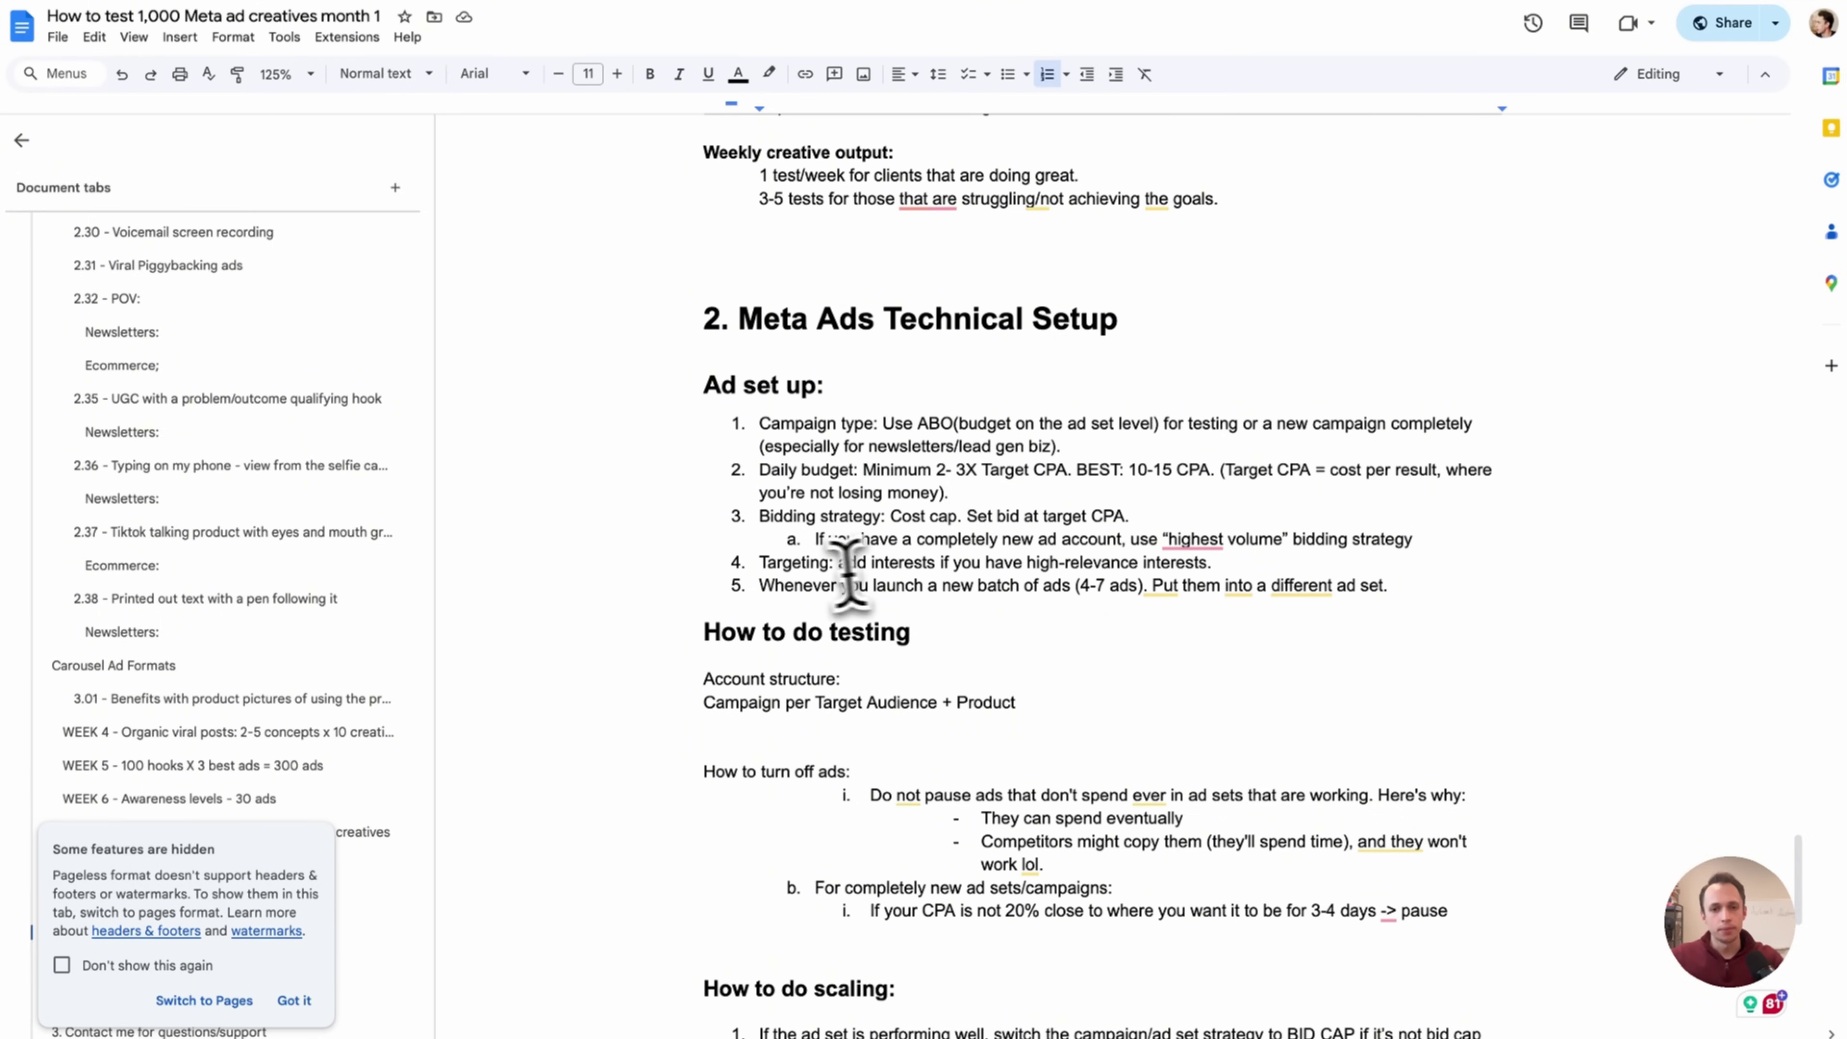
drag(838, 564, 1260, 557)
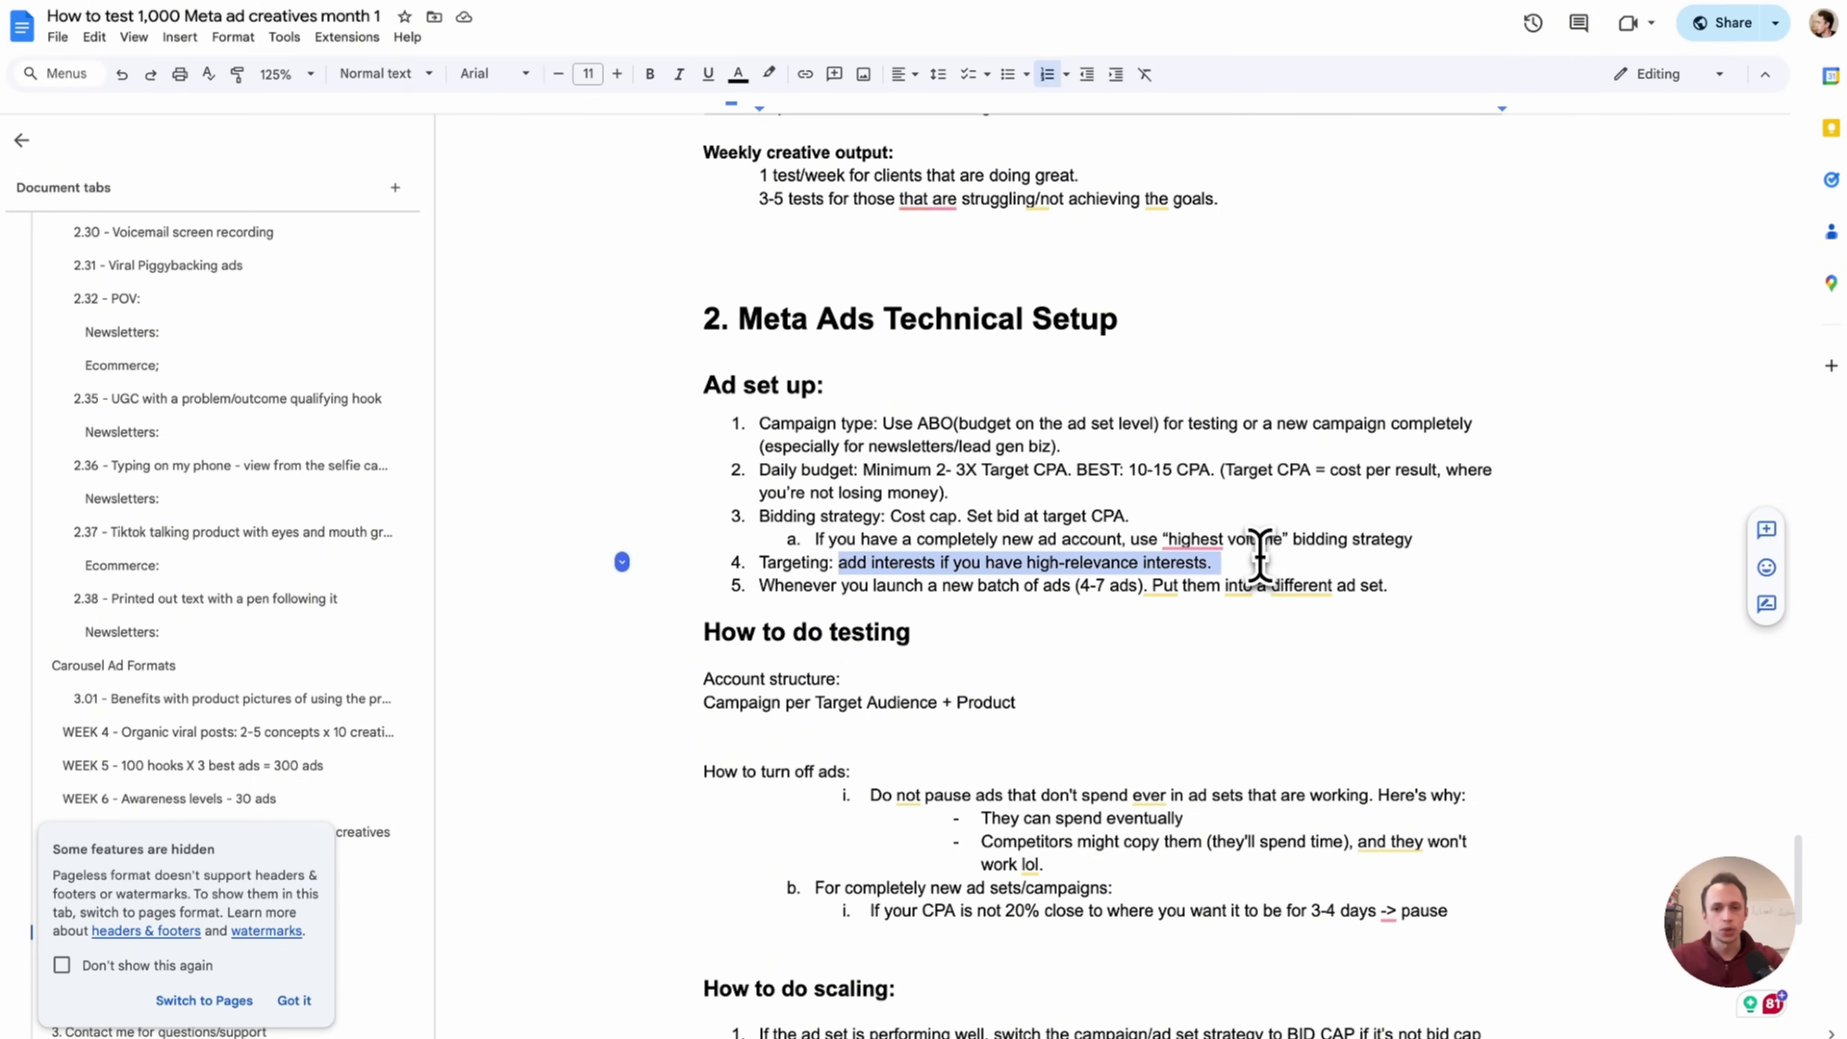
click(951, 571)
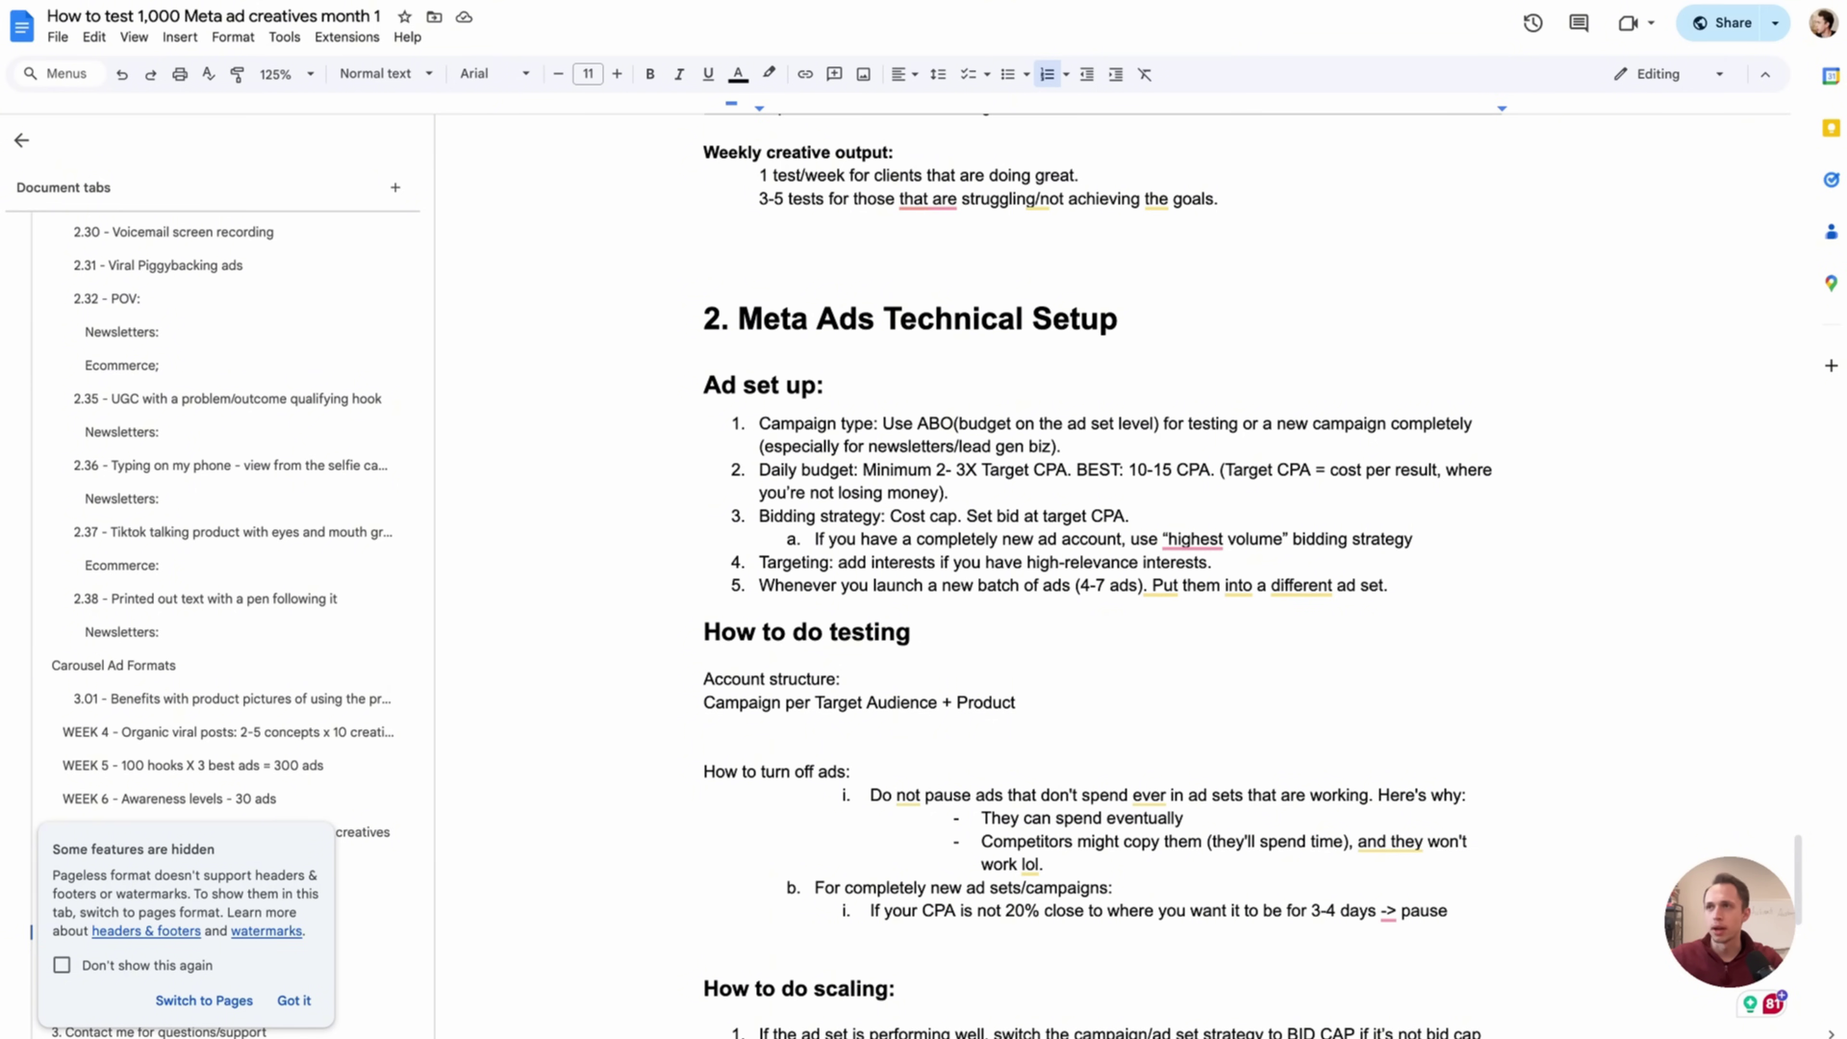
- Switch to Ads Manager and change the "broad sf" ad set from Advantage+ audience to the original audience options
key(super+Tab)
scroll(981, 495, down, 15)
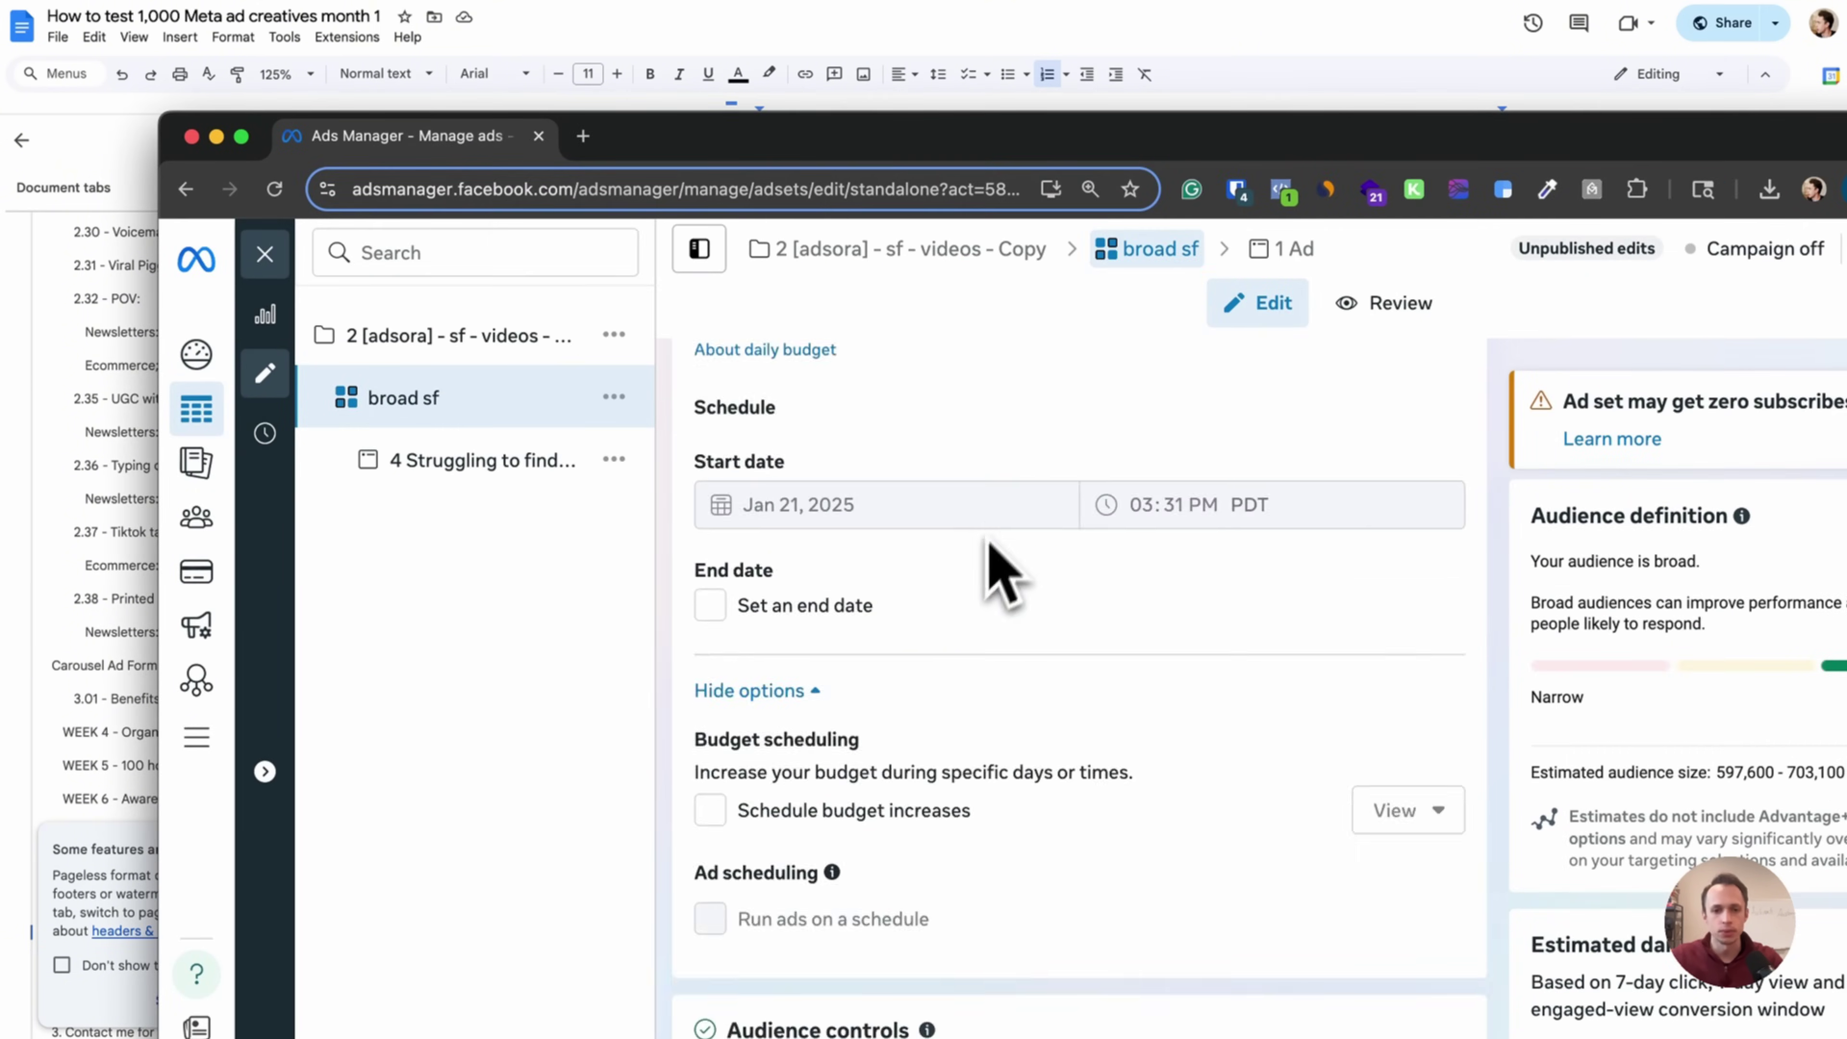
scroll(978, 582, down, 8)
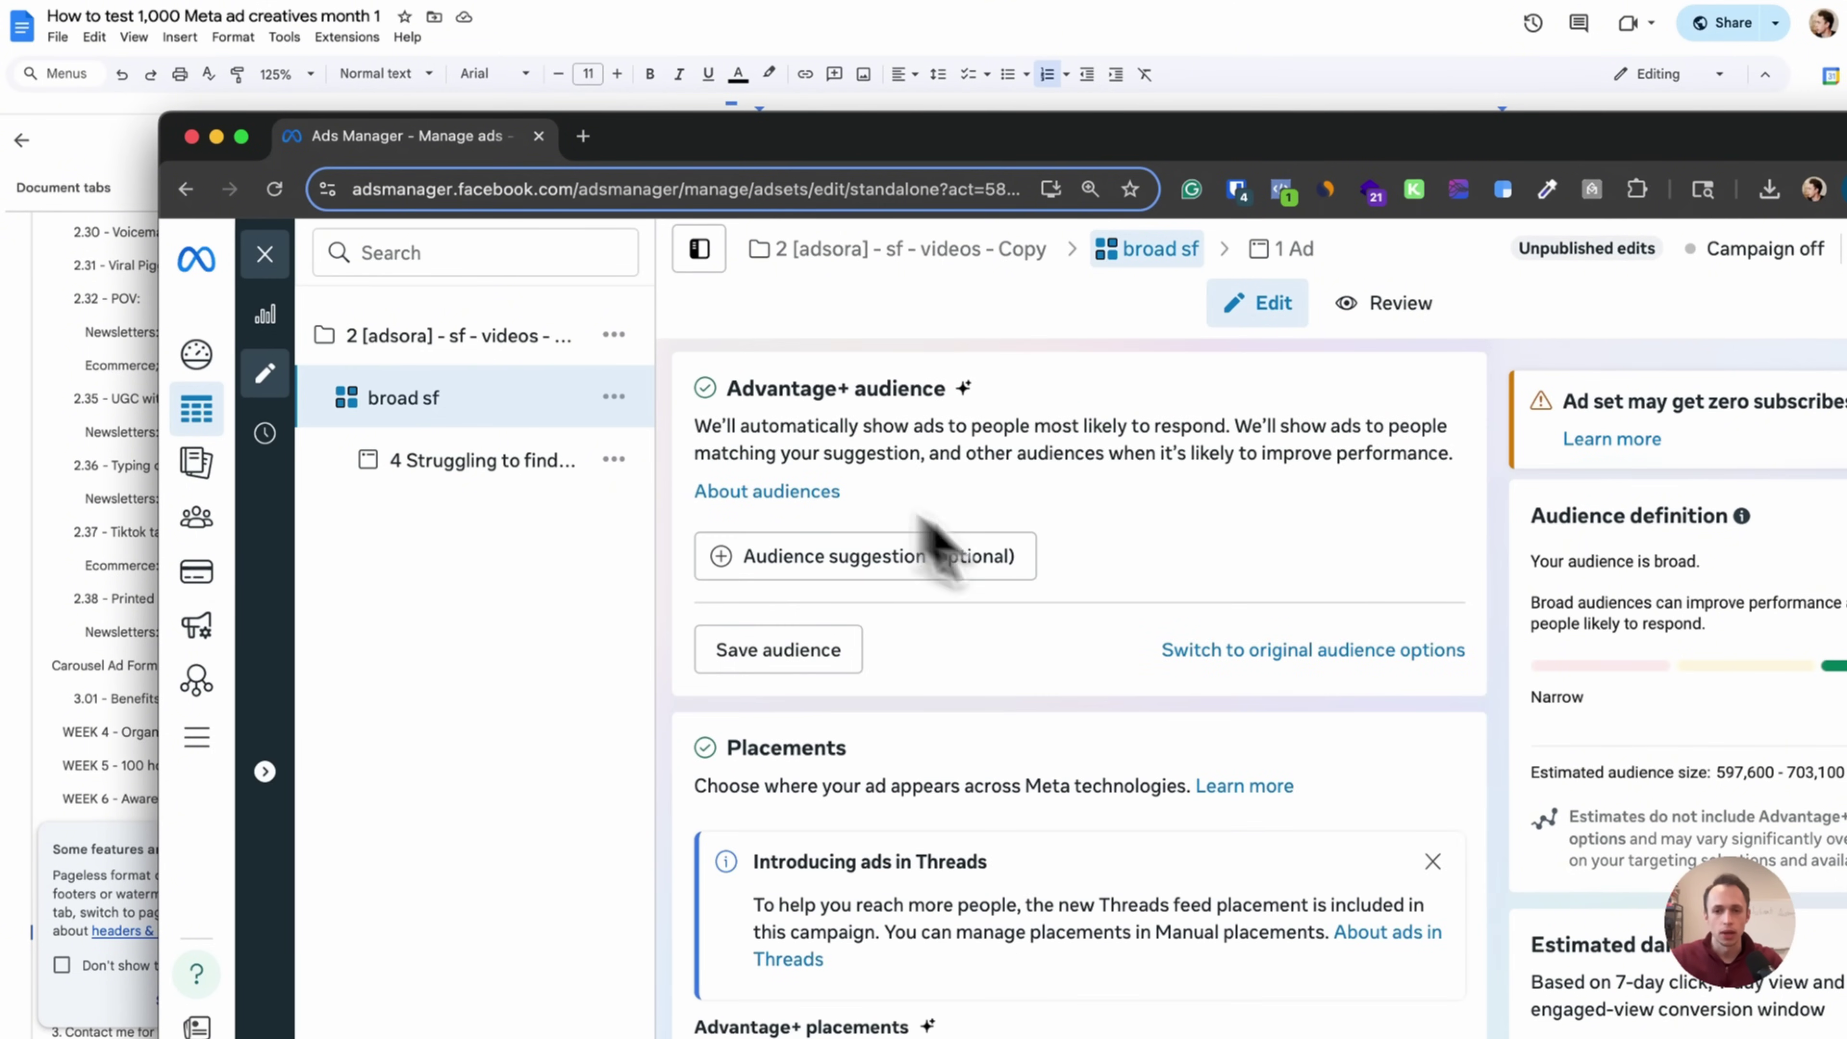
click(1407, 651)
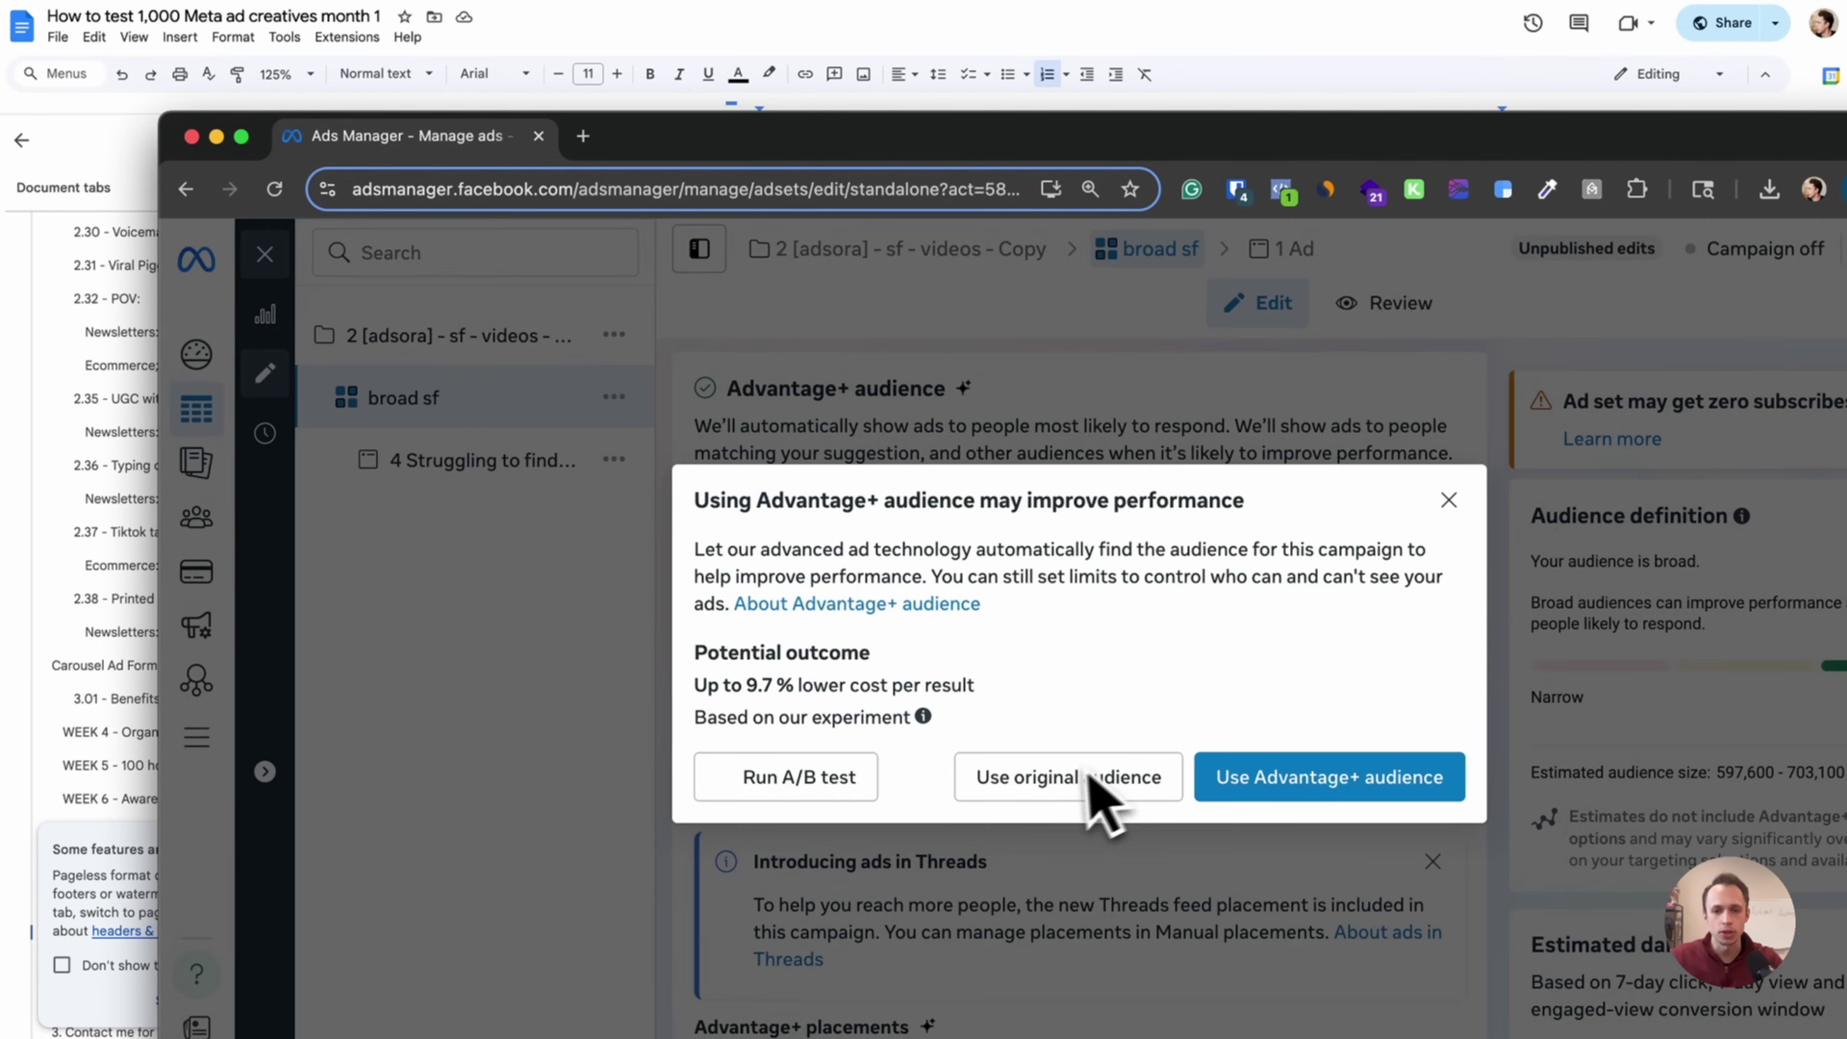
click(1062, 775)
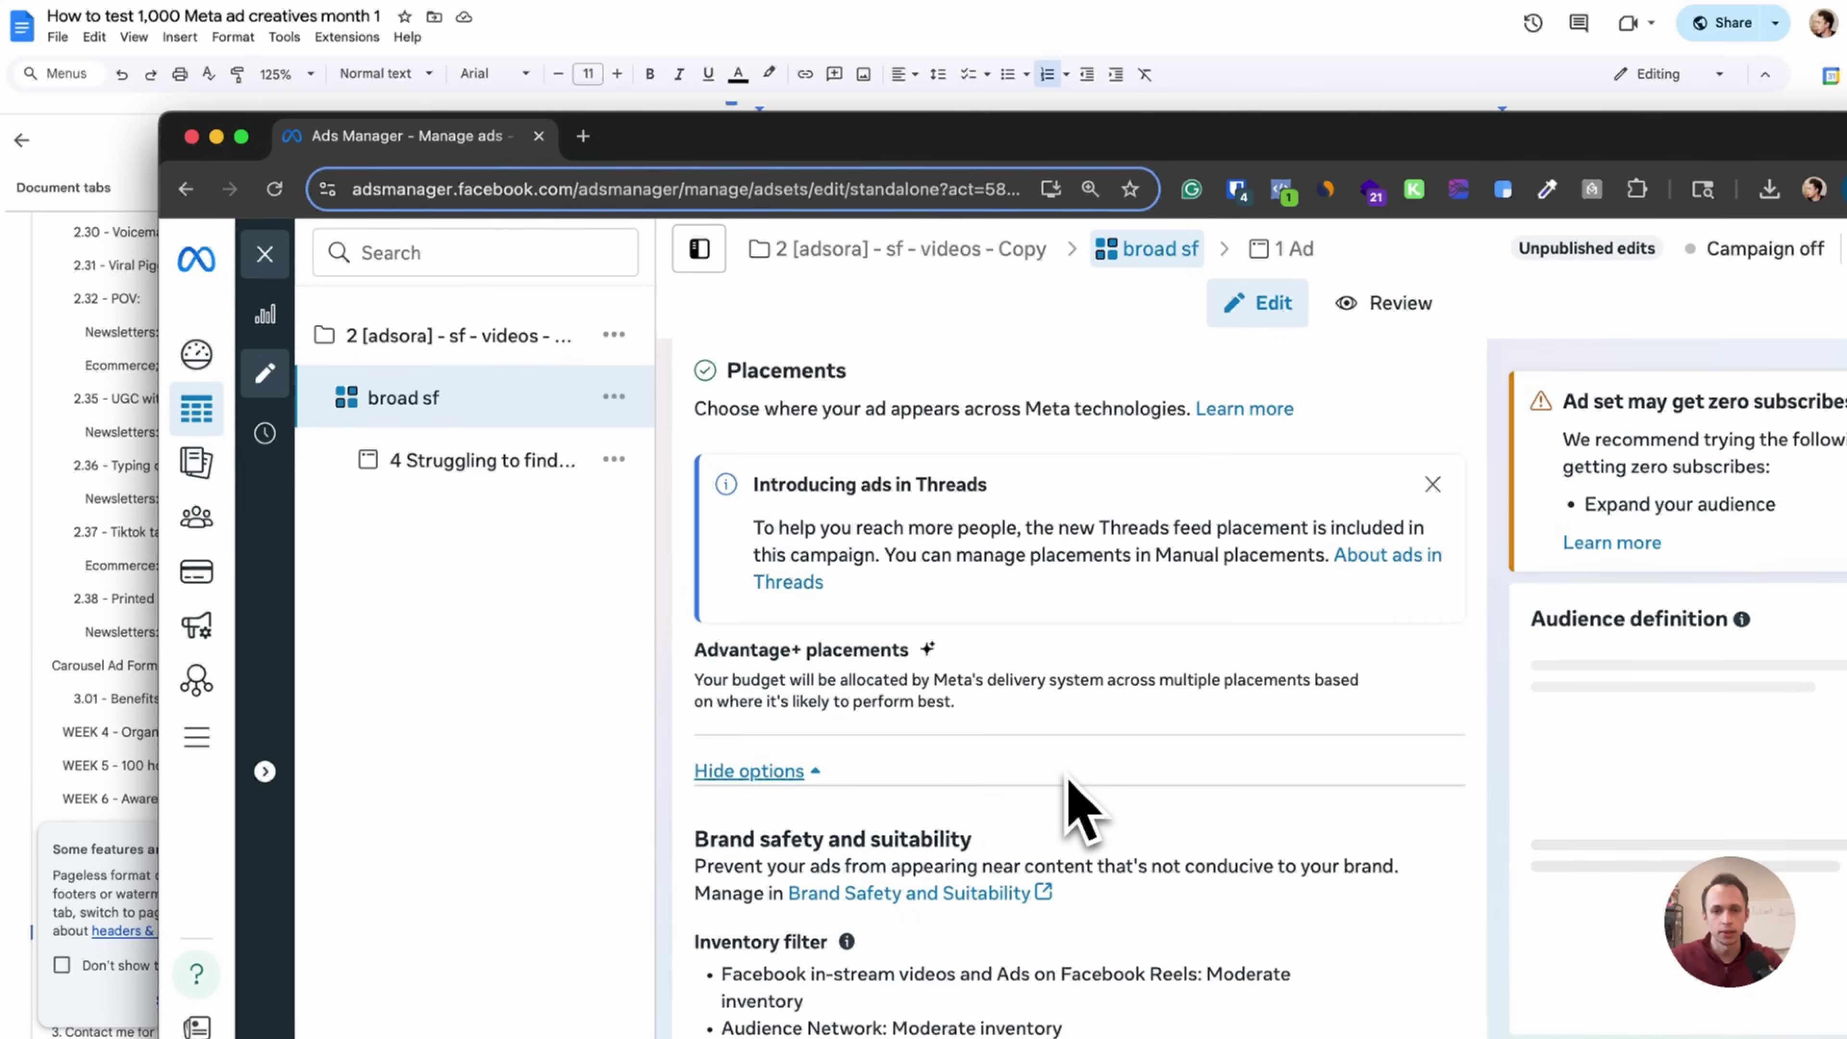
- Browse the detailed targeting interests of the "broad sf" ad set and expand Business and industry
scroll(1100, 808, up, 10)
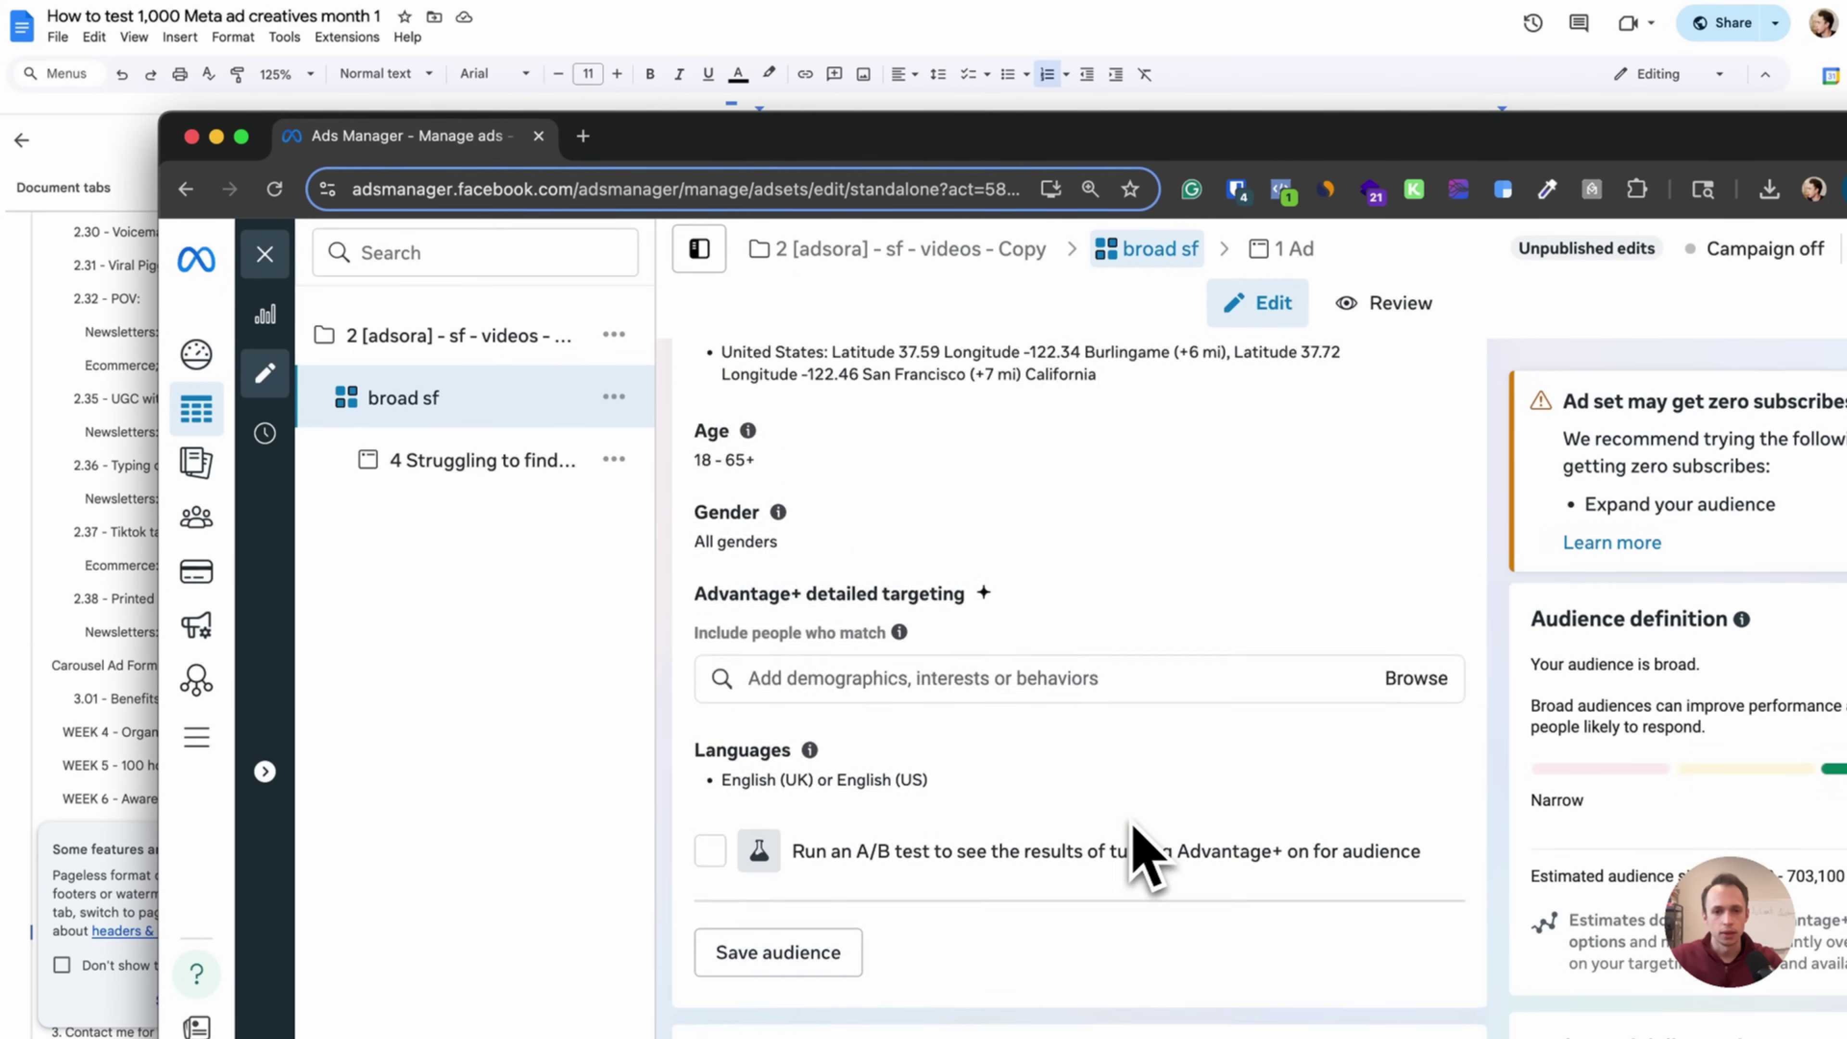
click(975, 844)
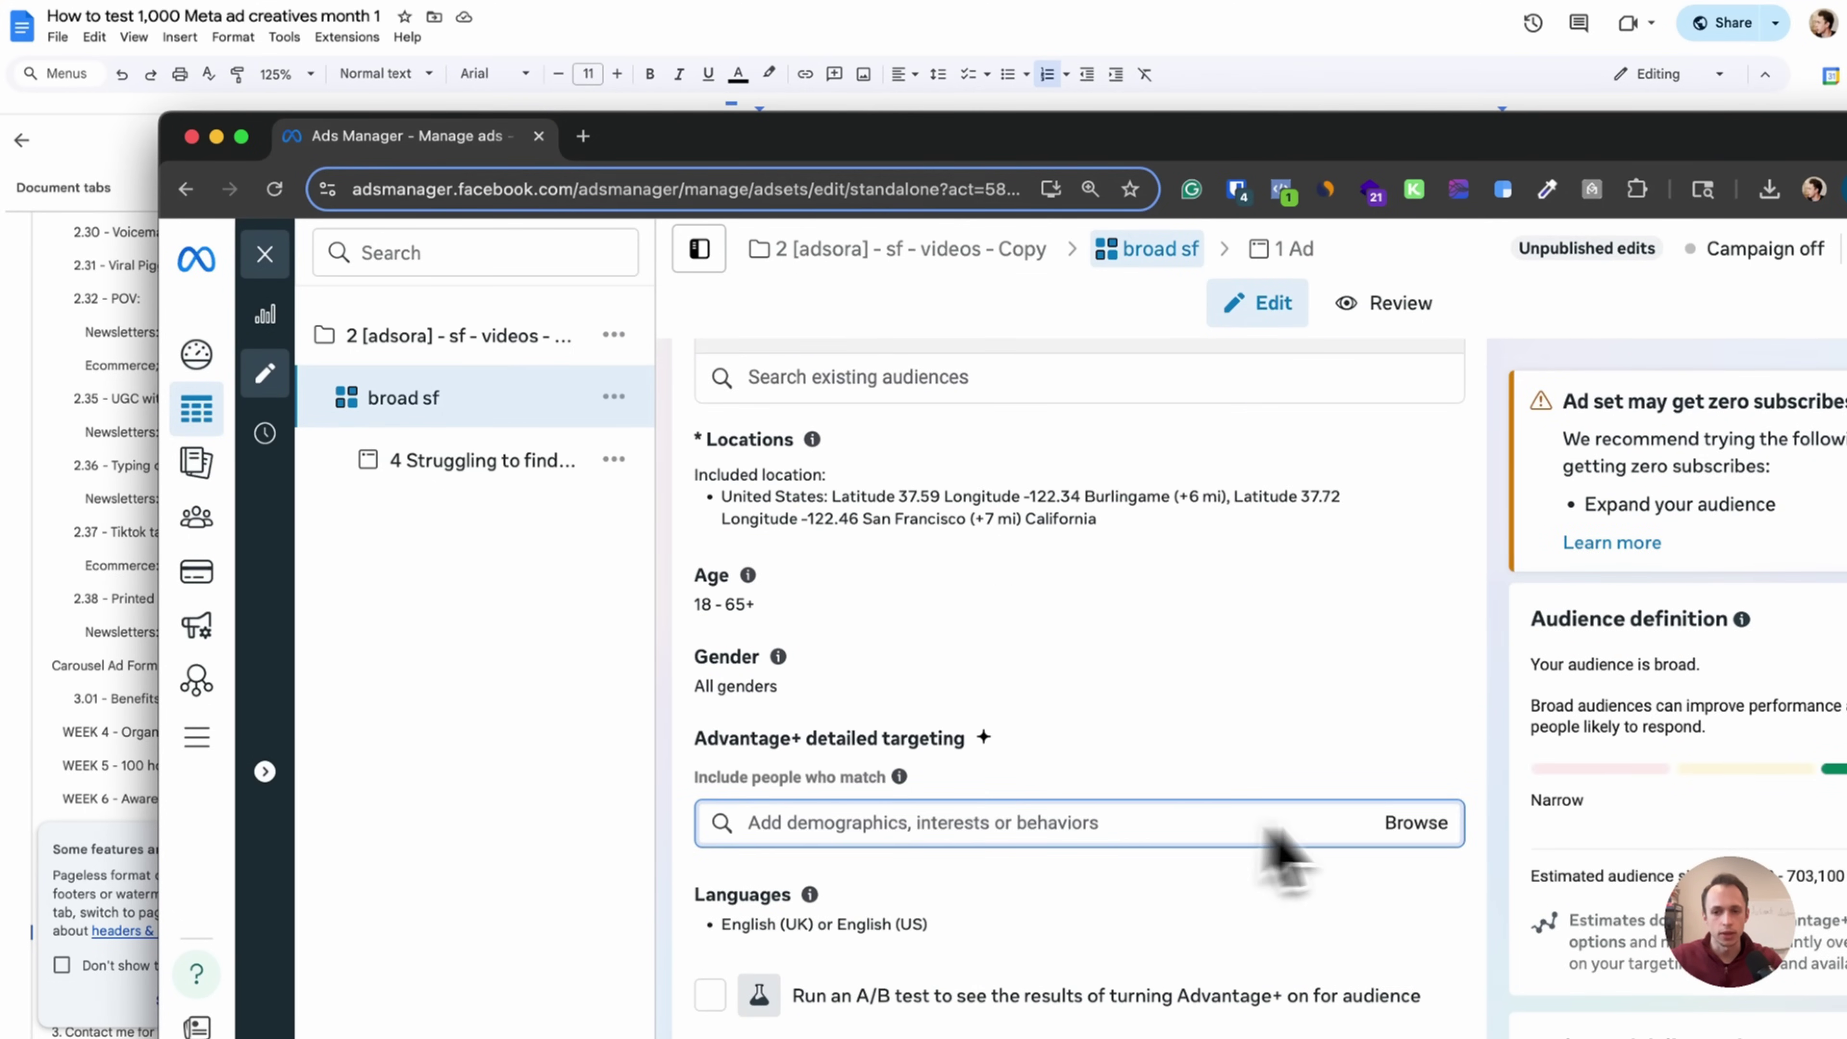
click(1414, 829)
scroll(1283, 796, down, 4)
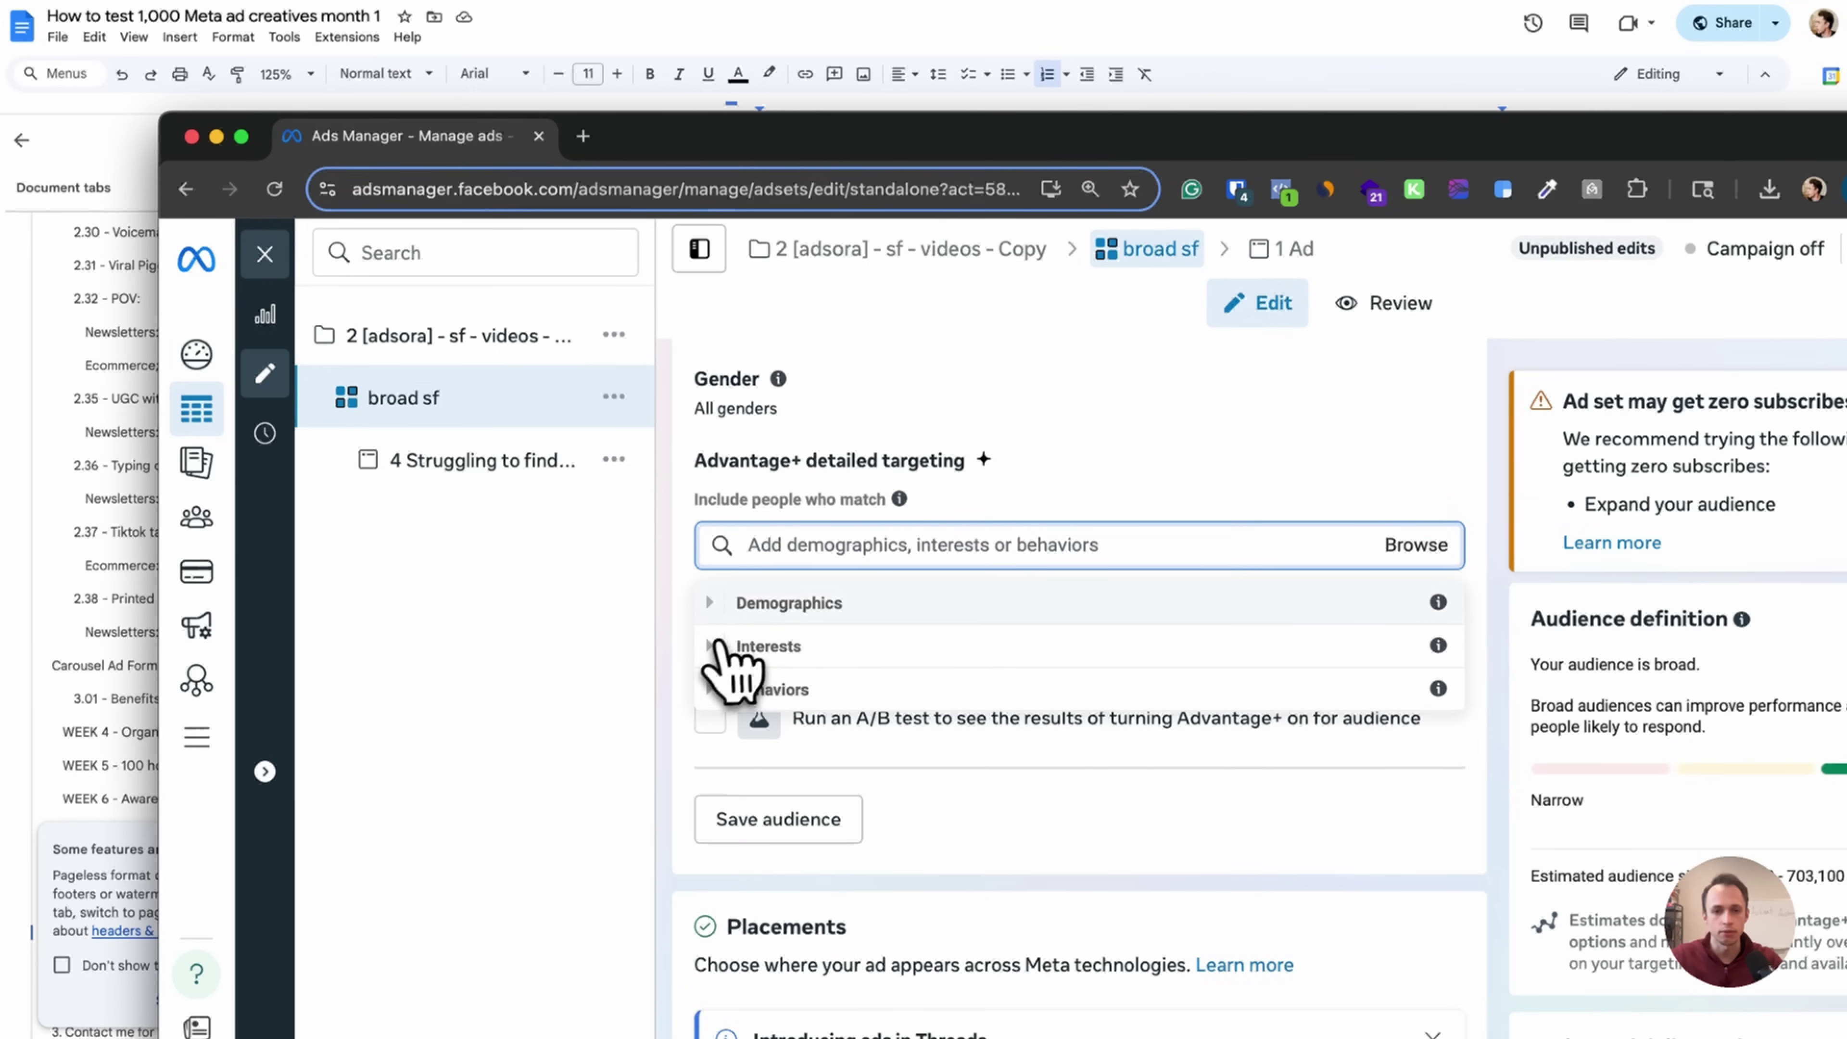
click(731, 655)
scroll(945, 749, down, 2)
scroll(946, 743, up, 2)
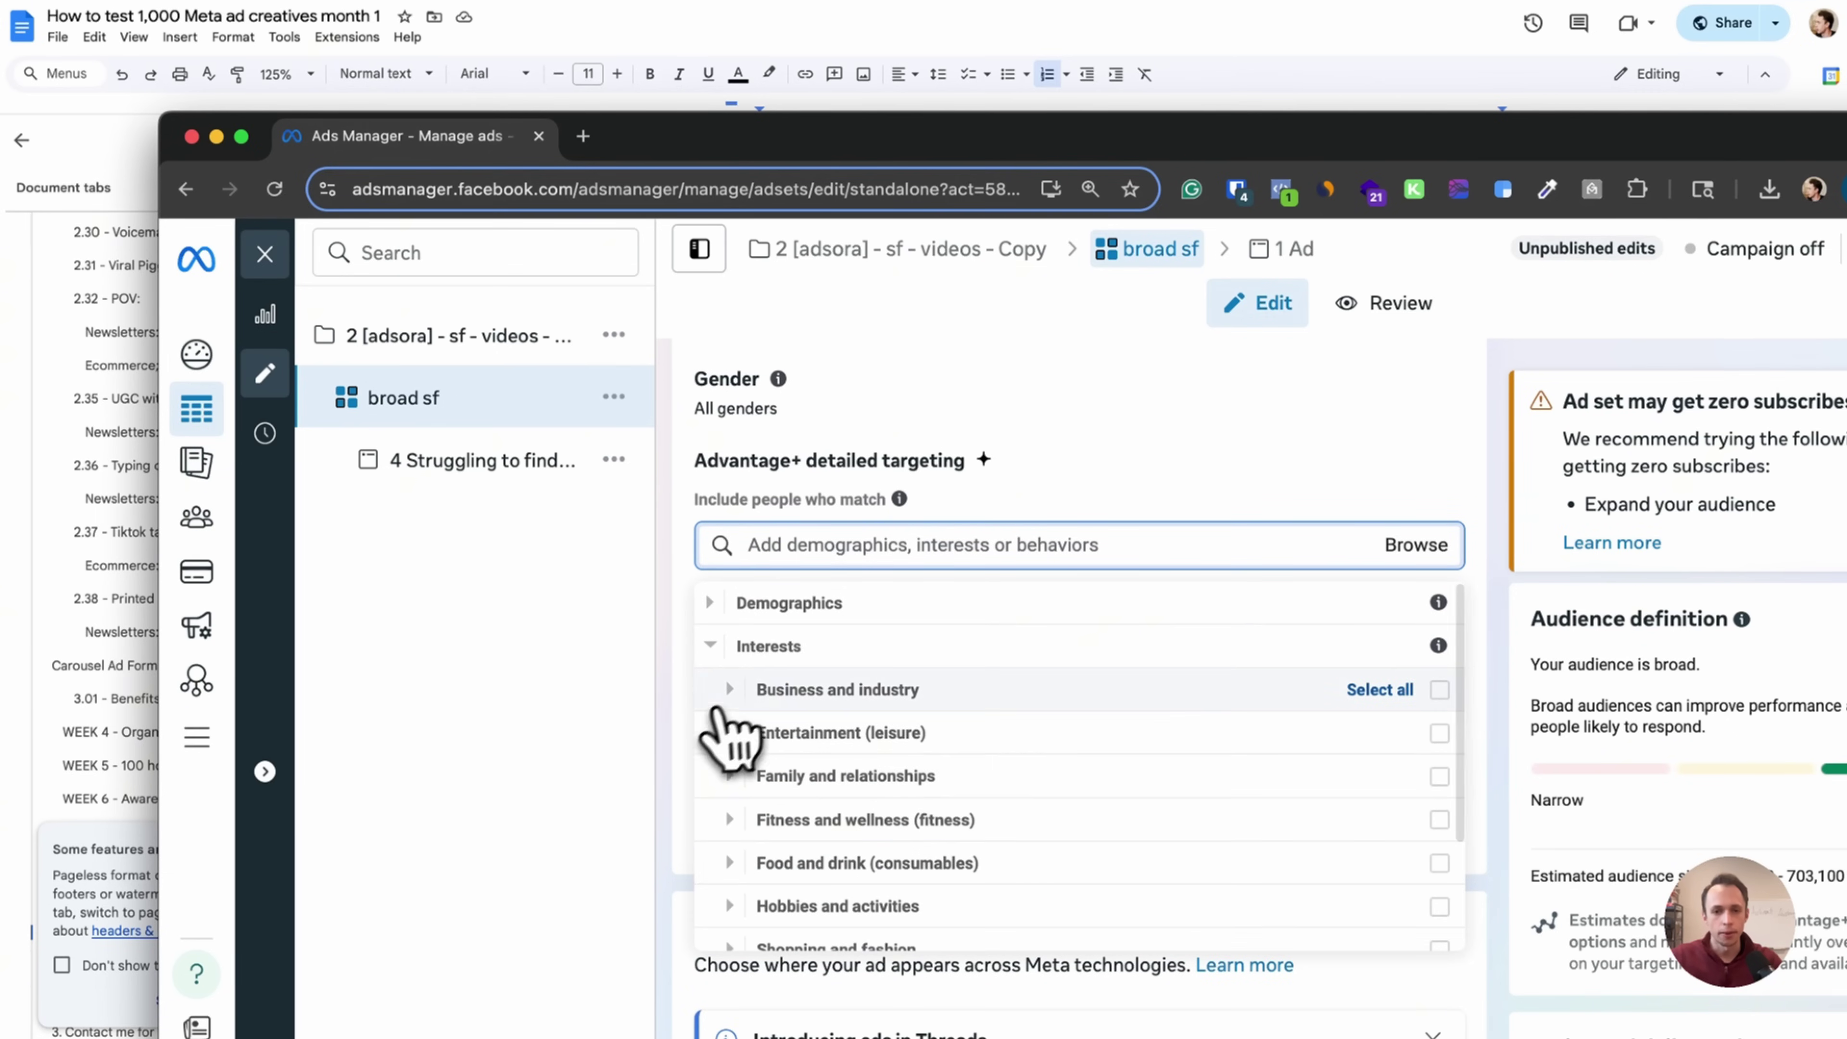
click(728, 695)
scroll(873, 728, down, 1)
scroll(968, 713, up, 2)
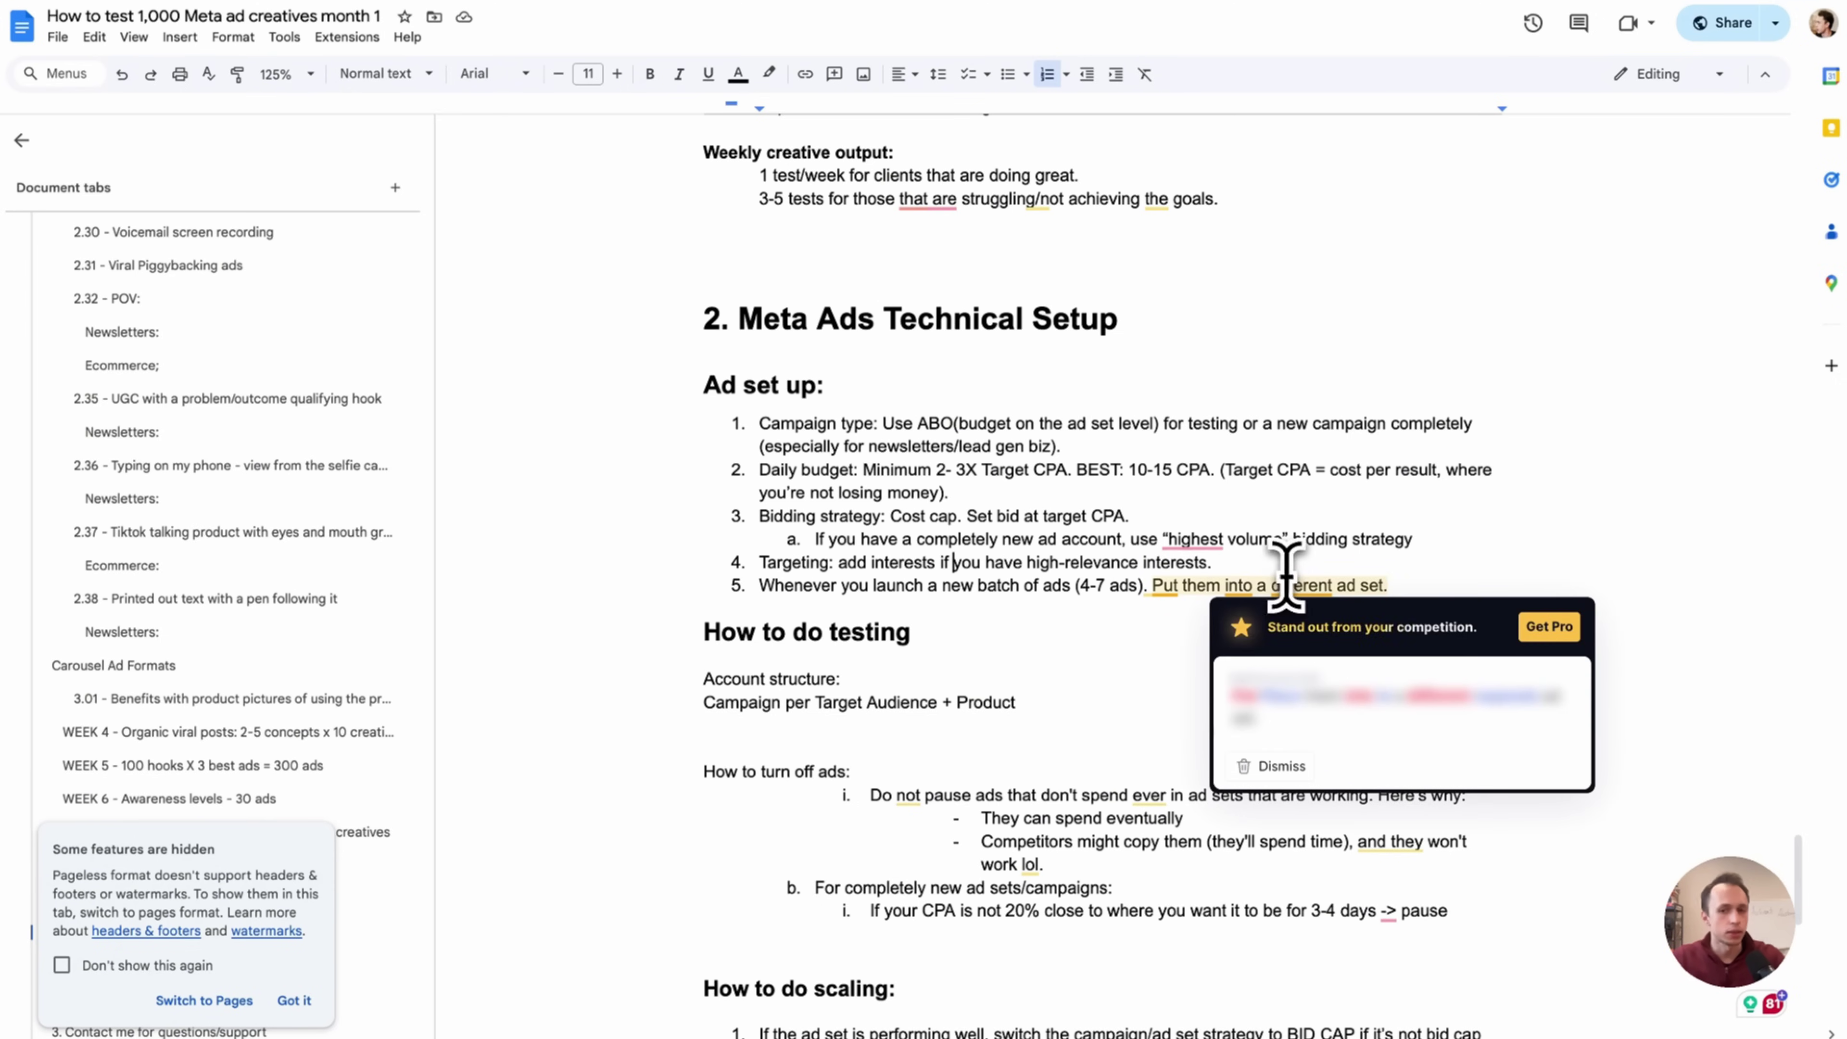
- Switch back to the Google Docs plan and highlight the item about adding high-relevance interests
click(1286, 569)
drag(1236, 562, 765, 564)
click(1000, 664)
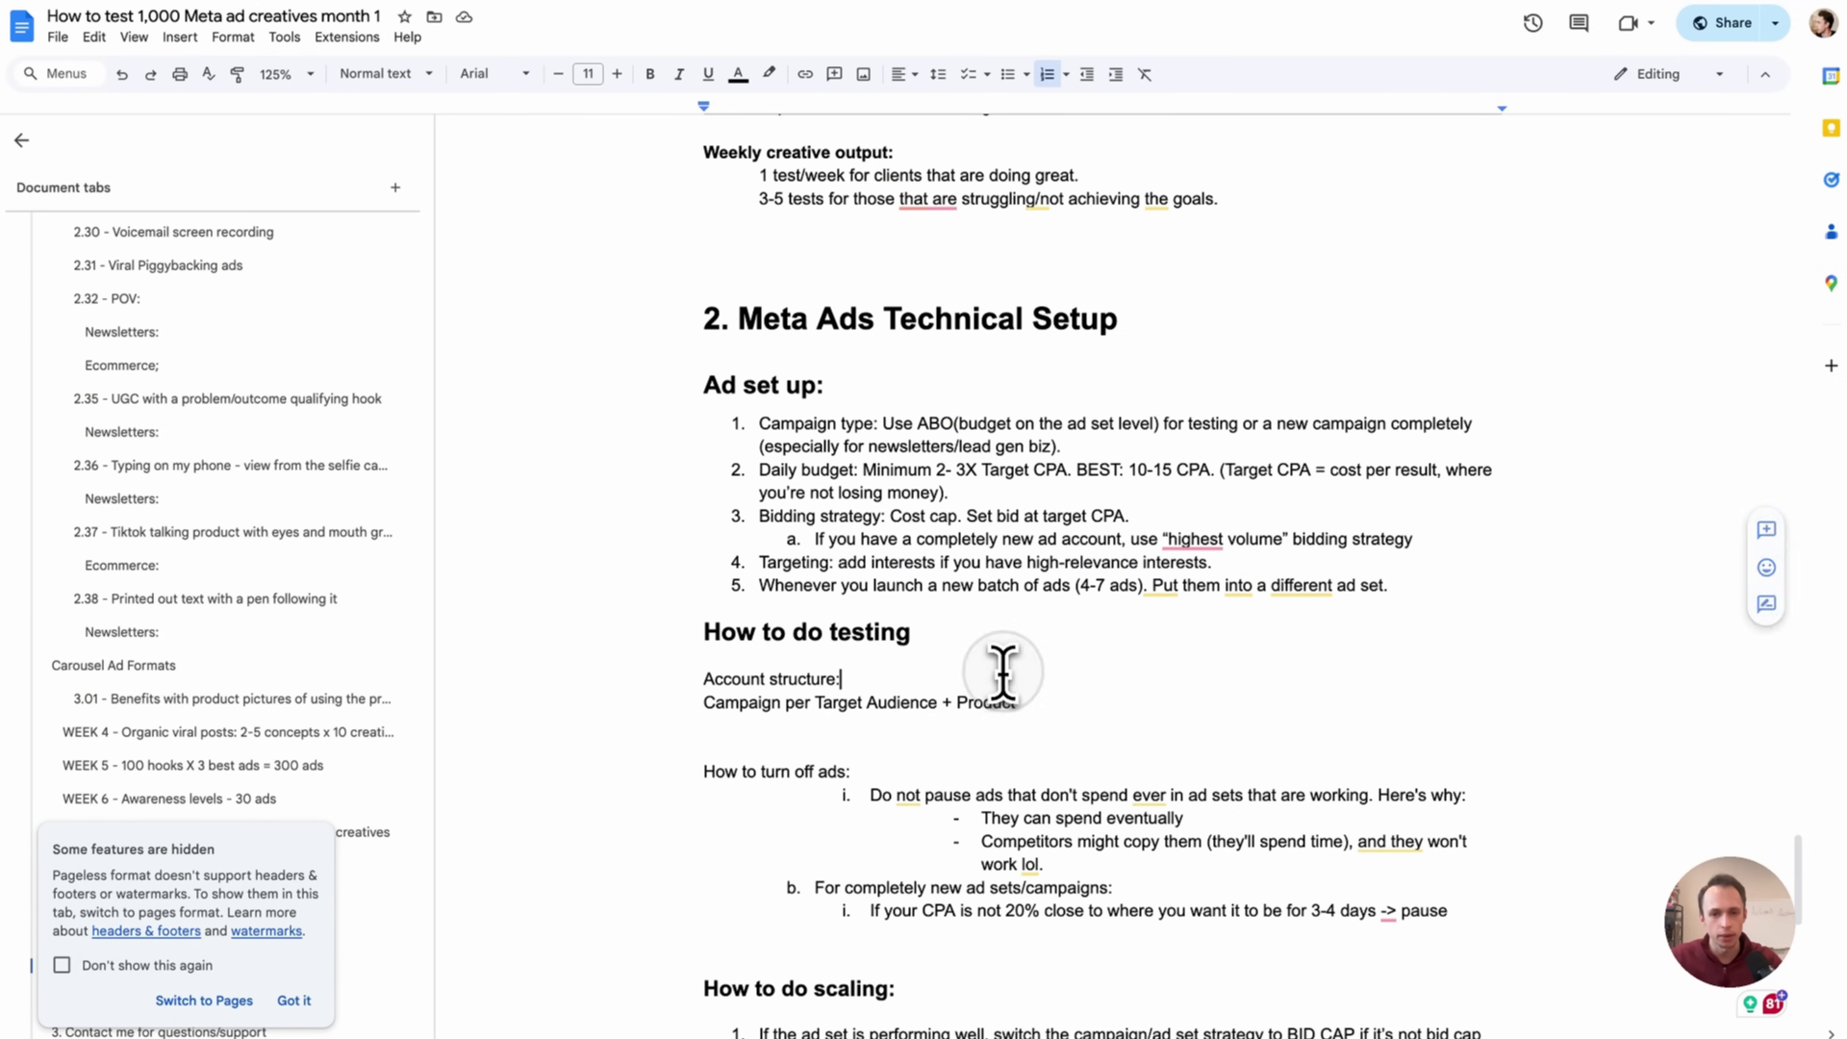
- Go to the "How to do testing" section and highlight its "Campaign per Target Audience + Product" line
scroll(1002, 673, down, 3)
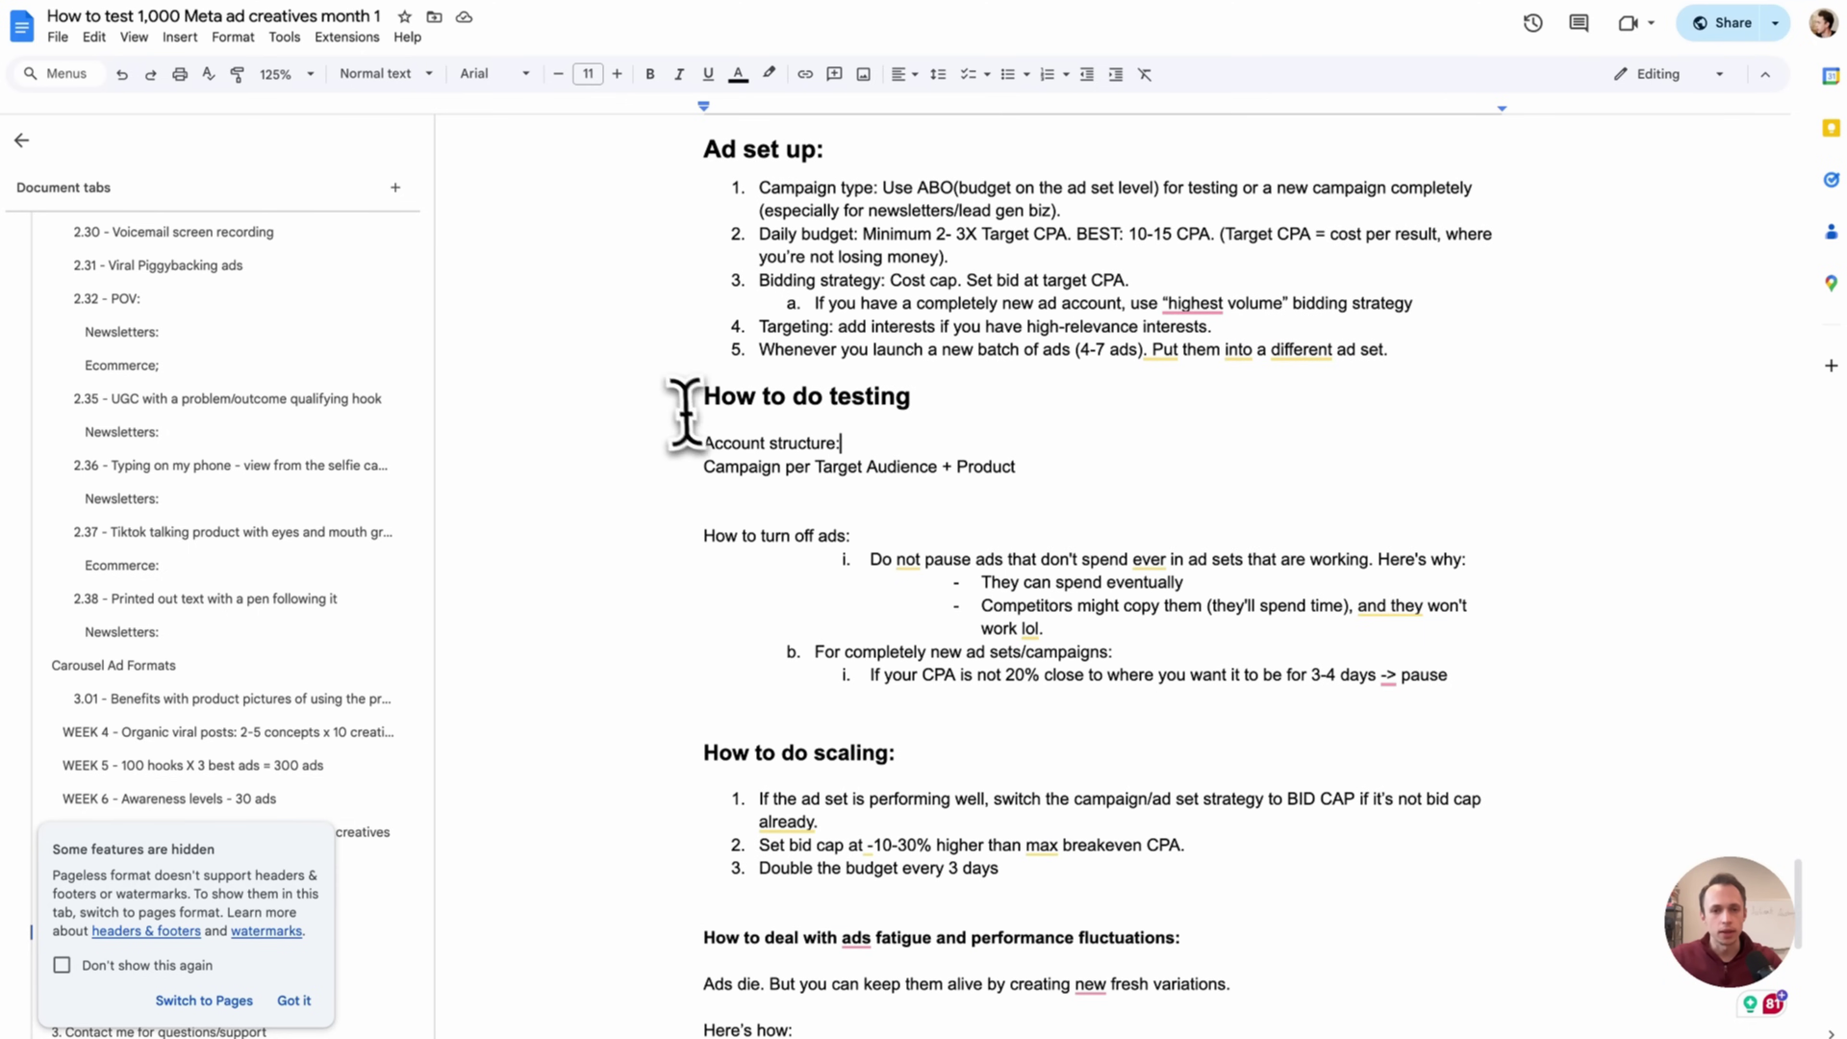
click(682, 396)
click(682, 396)
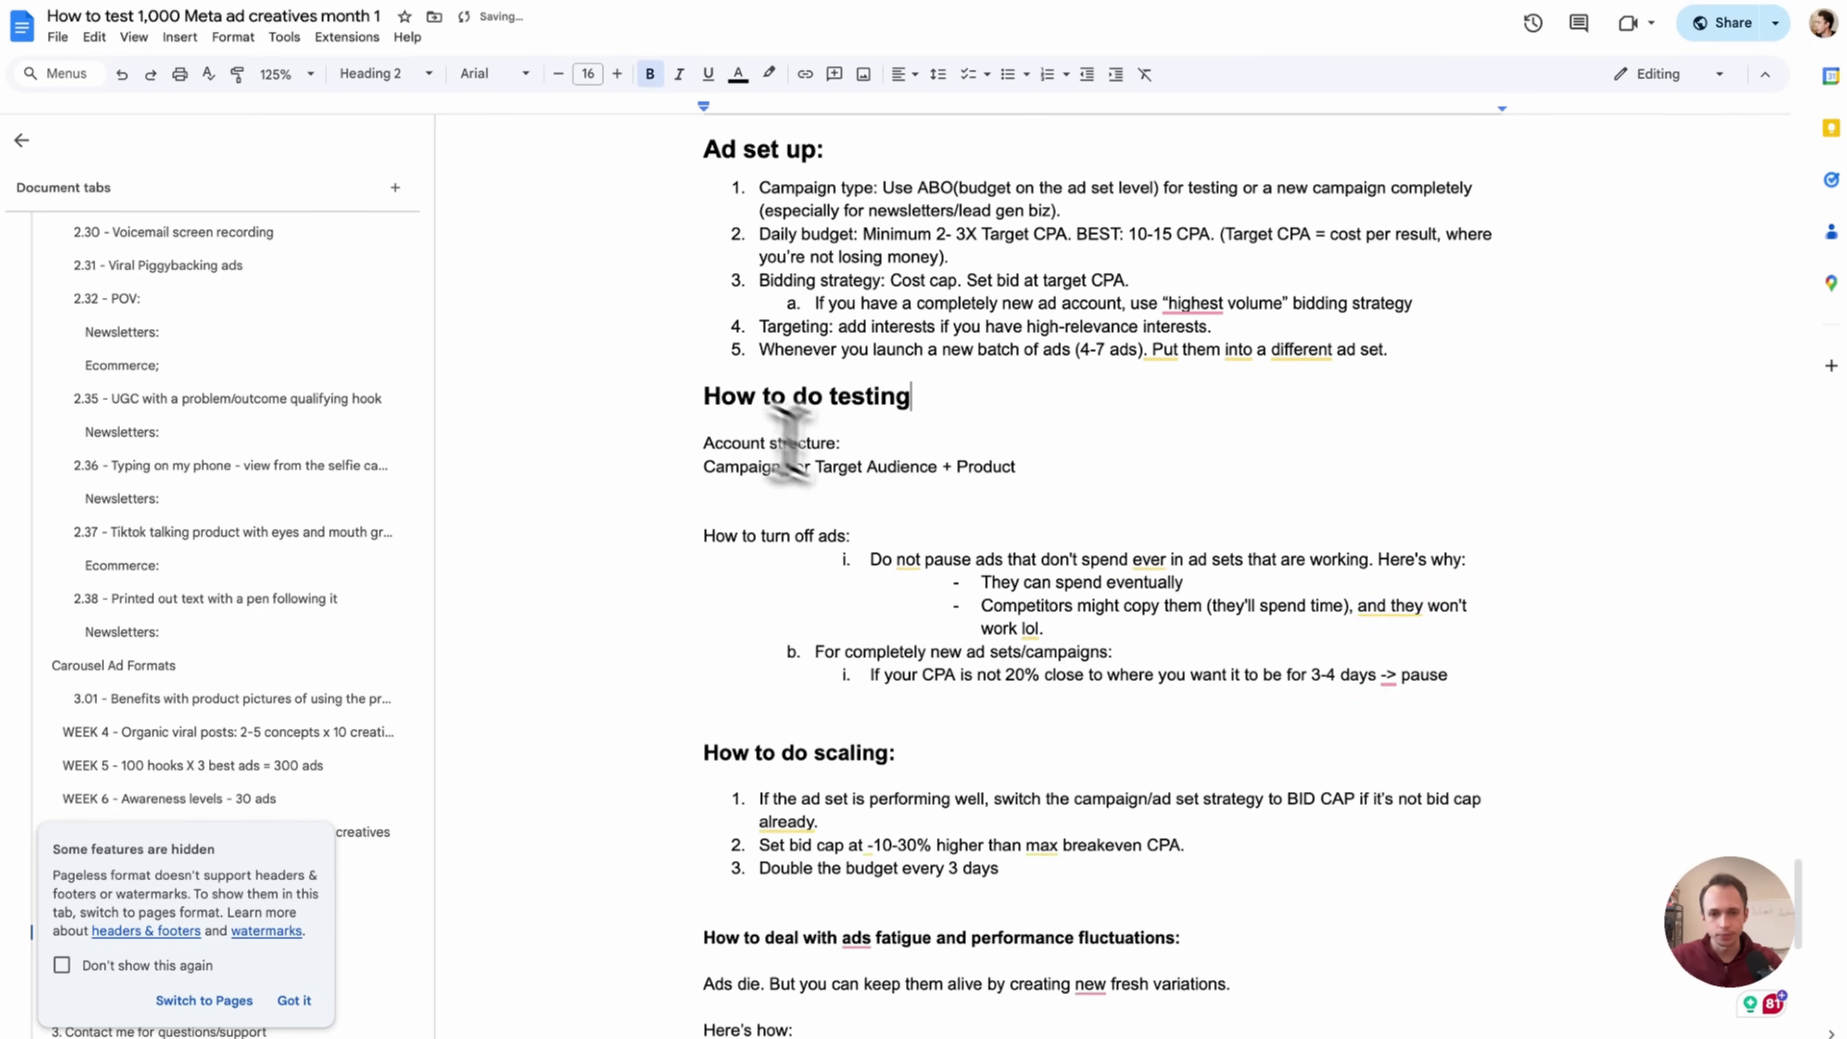
click(701, 537)
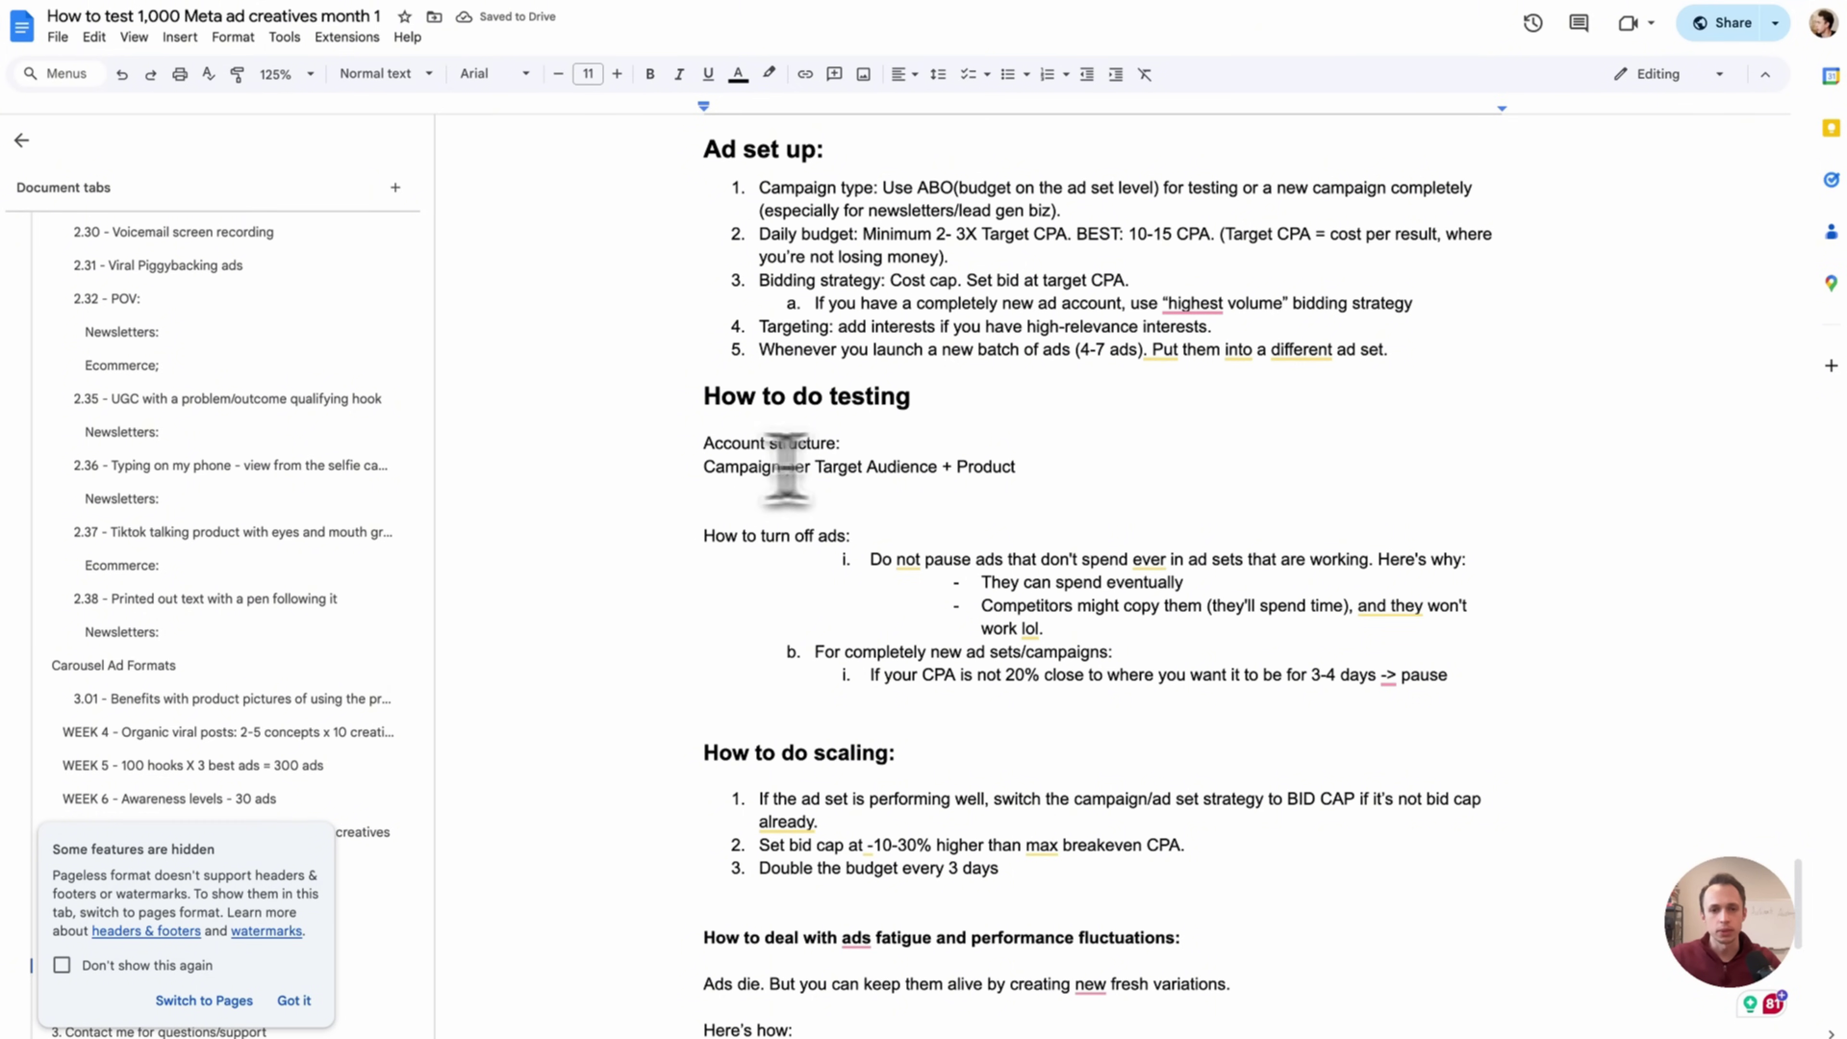
drag(1018, 466, 512, 475)
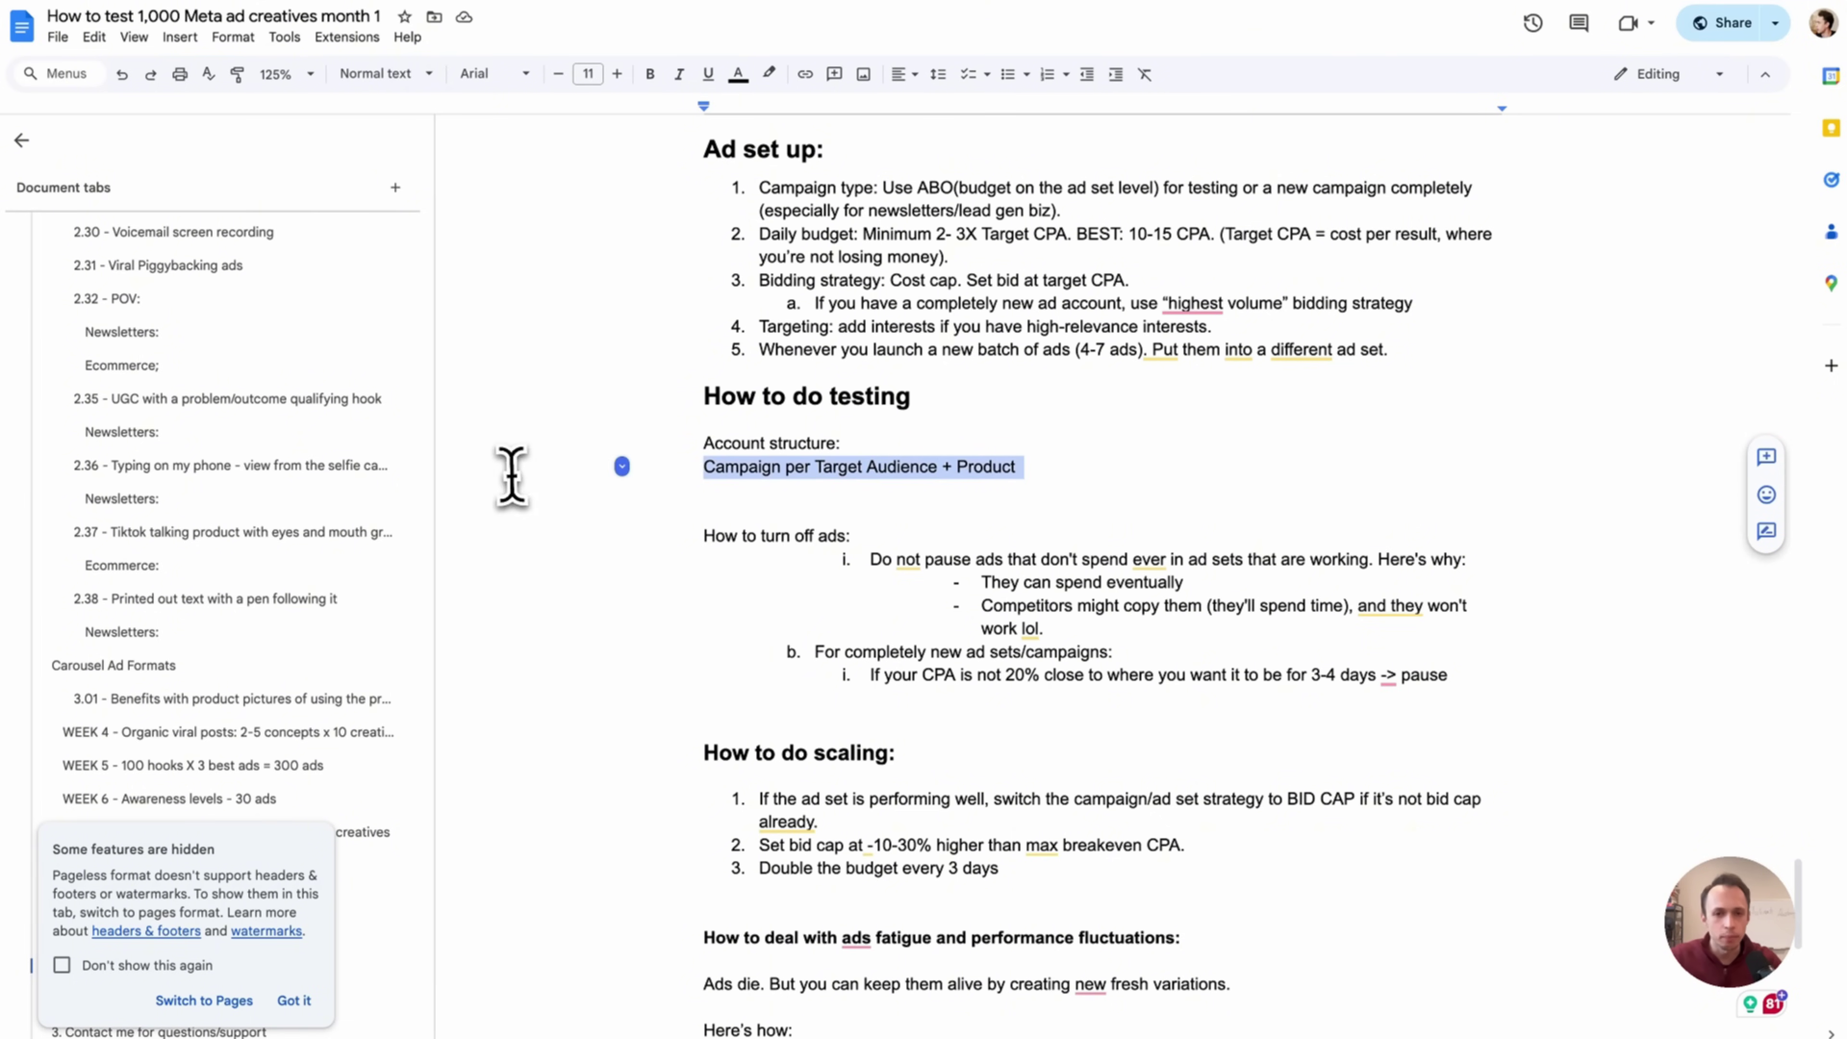
- Append "+ Painpoint/Message" to the "Campaign per Target Audience + Product" line
key(Right)
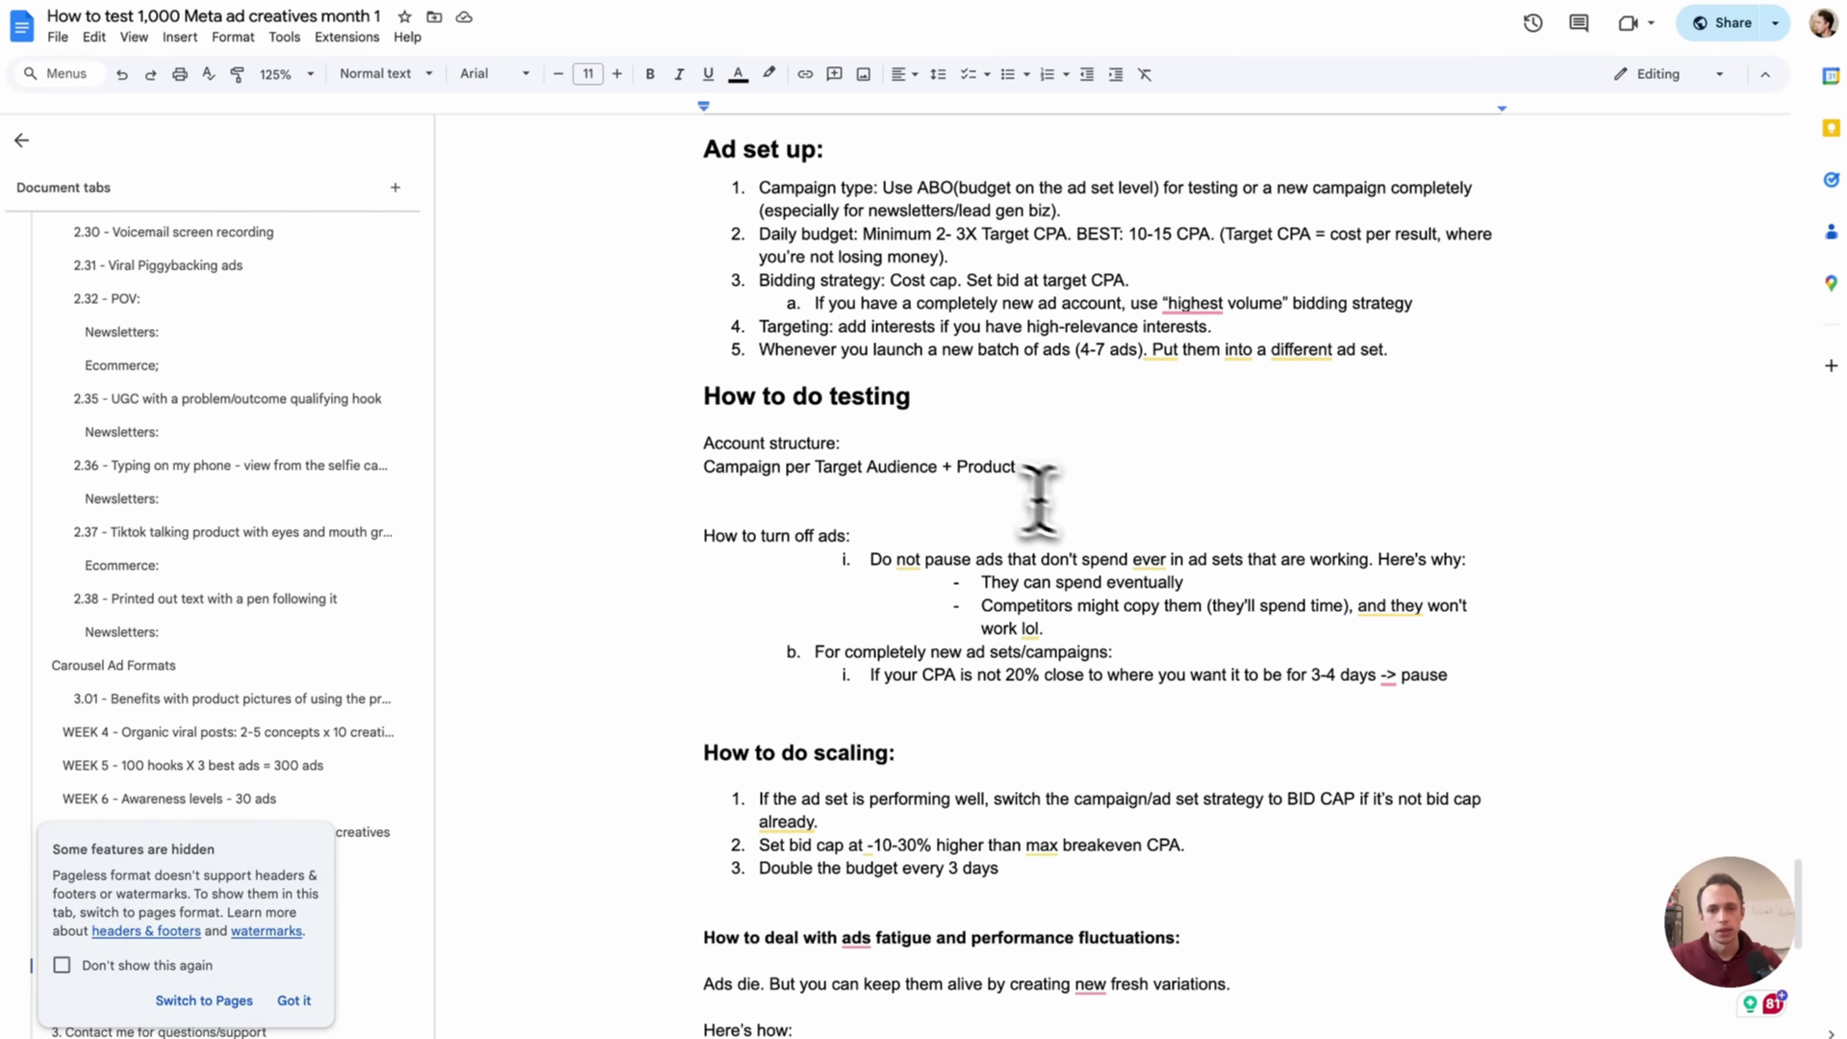
text(+)
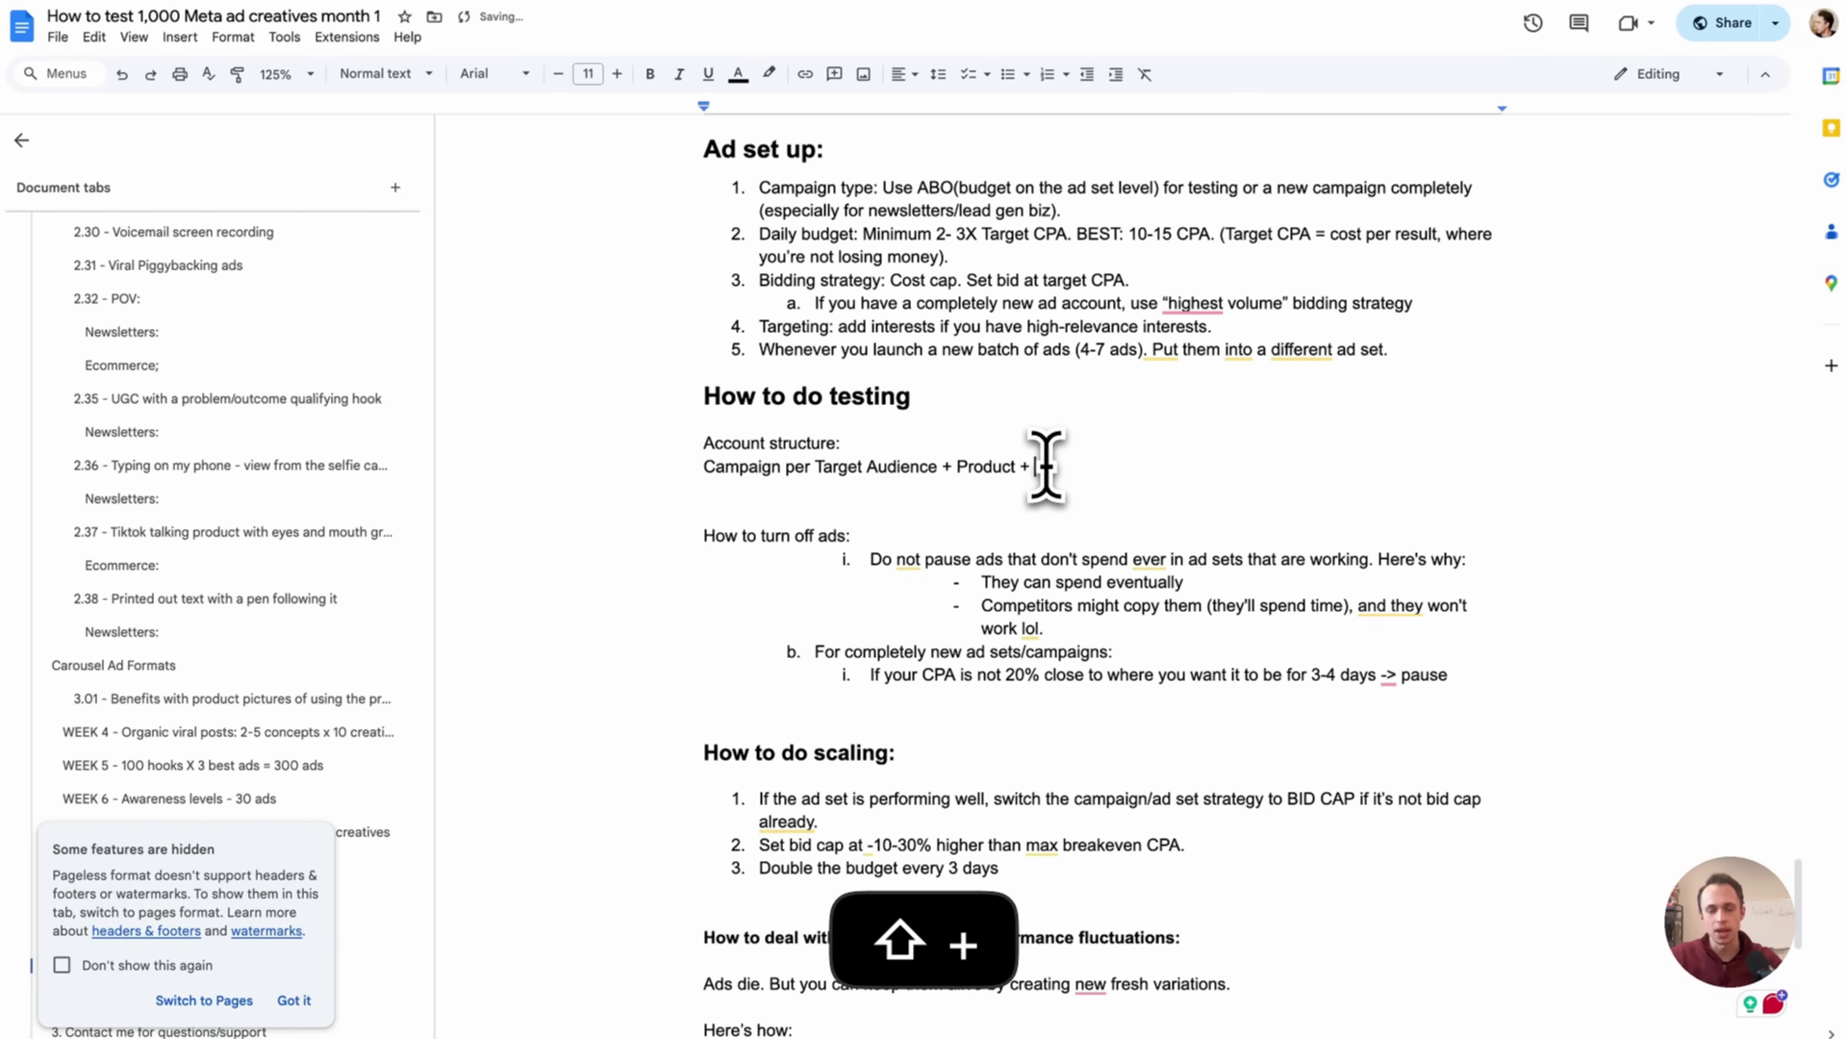
key(BackSpace)
key(BackSpace)
key(BackSpace)
text(Painpoint/Message)
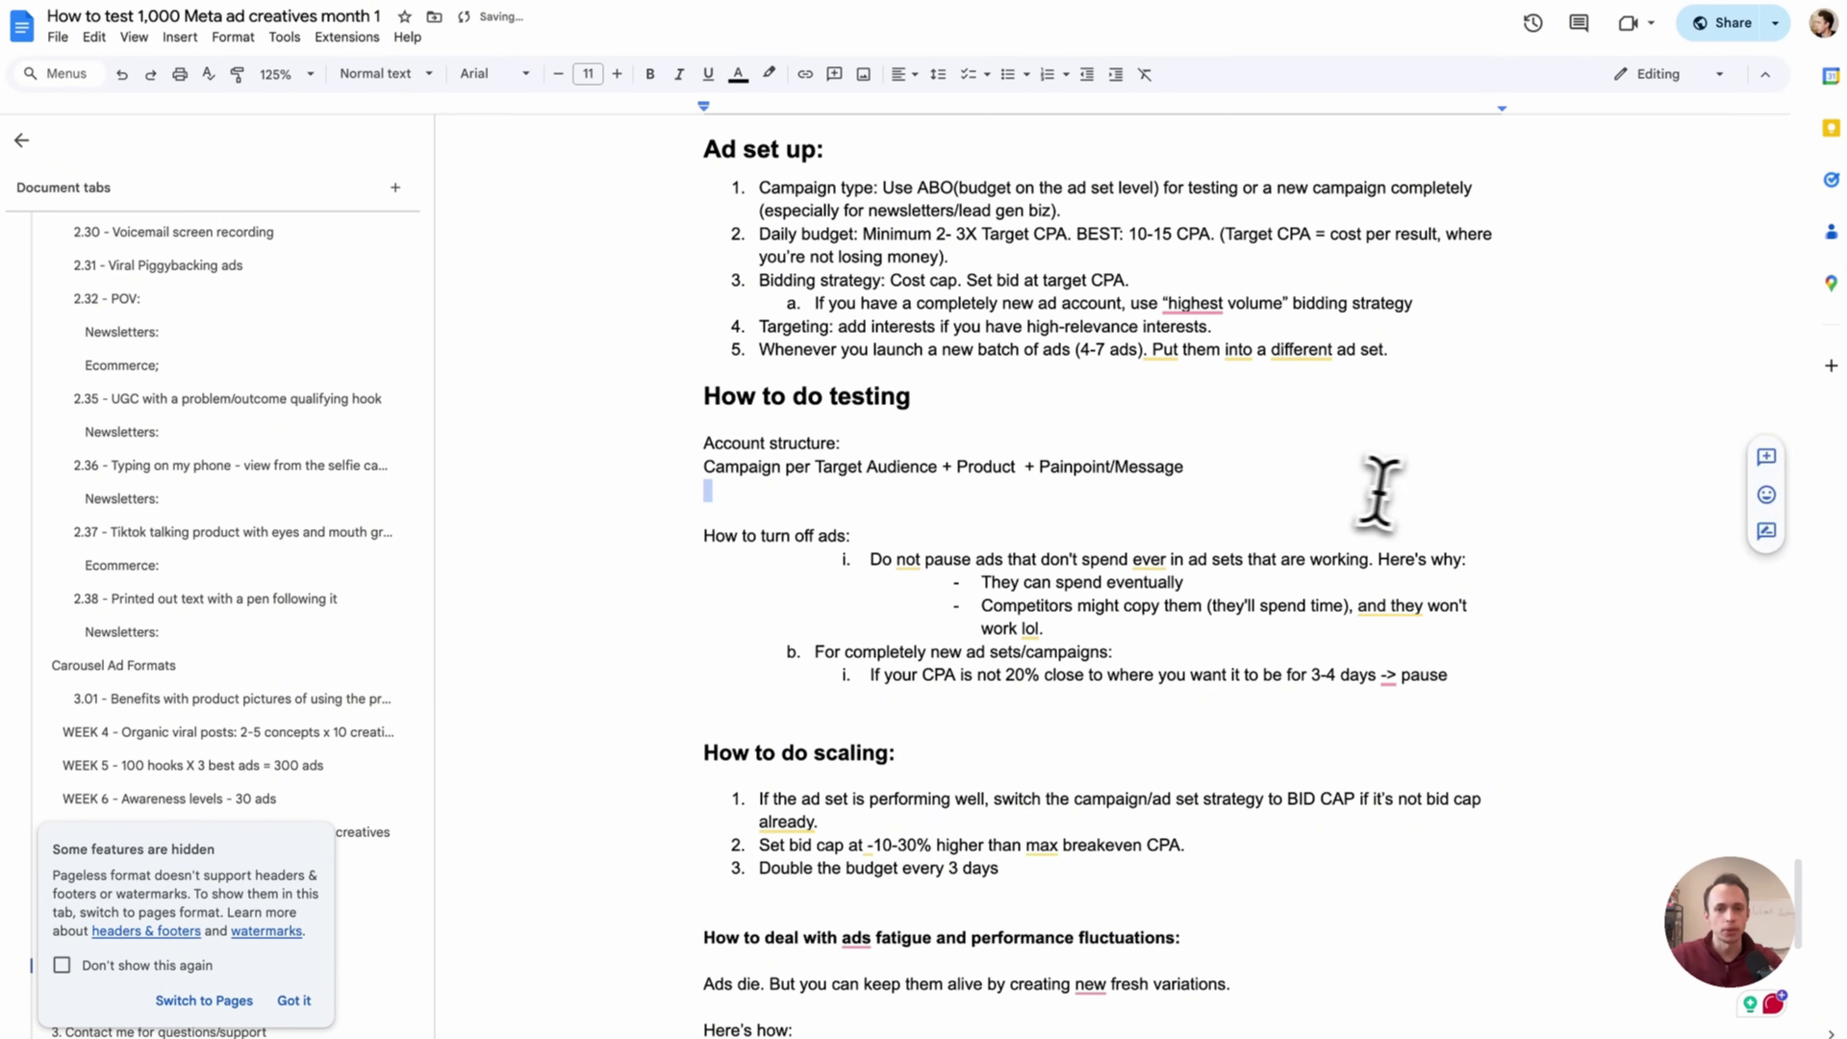
- Highlight the campaign structure line and start an indented line beneath it
click(454, 466)
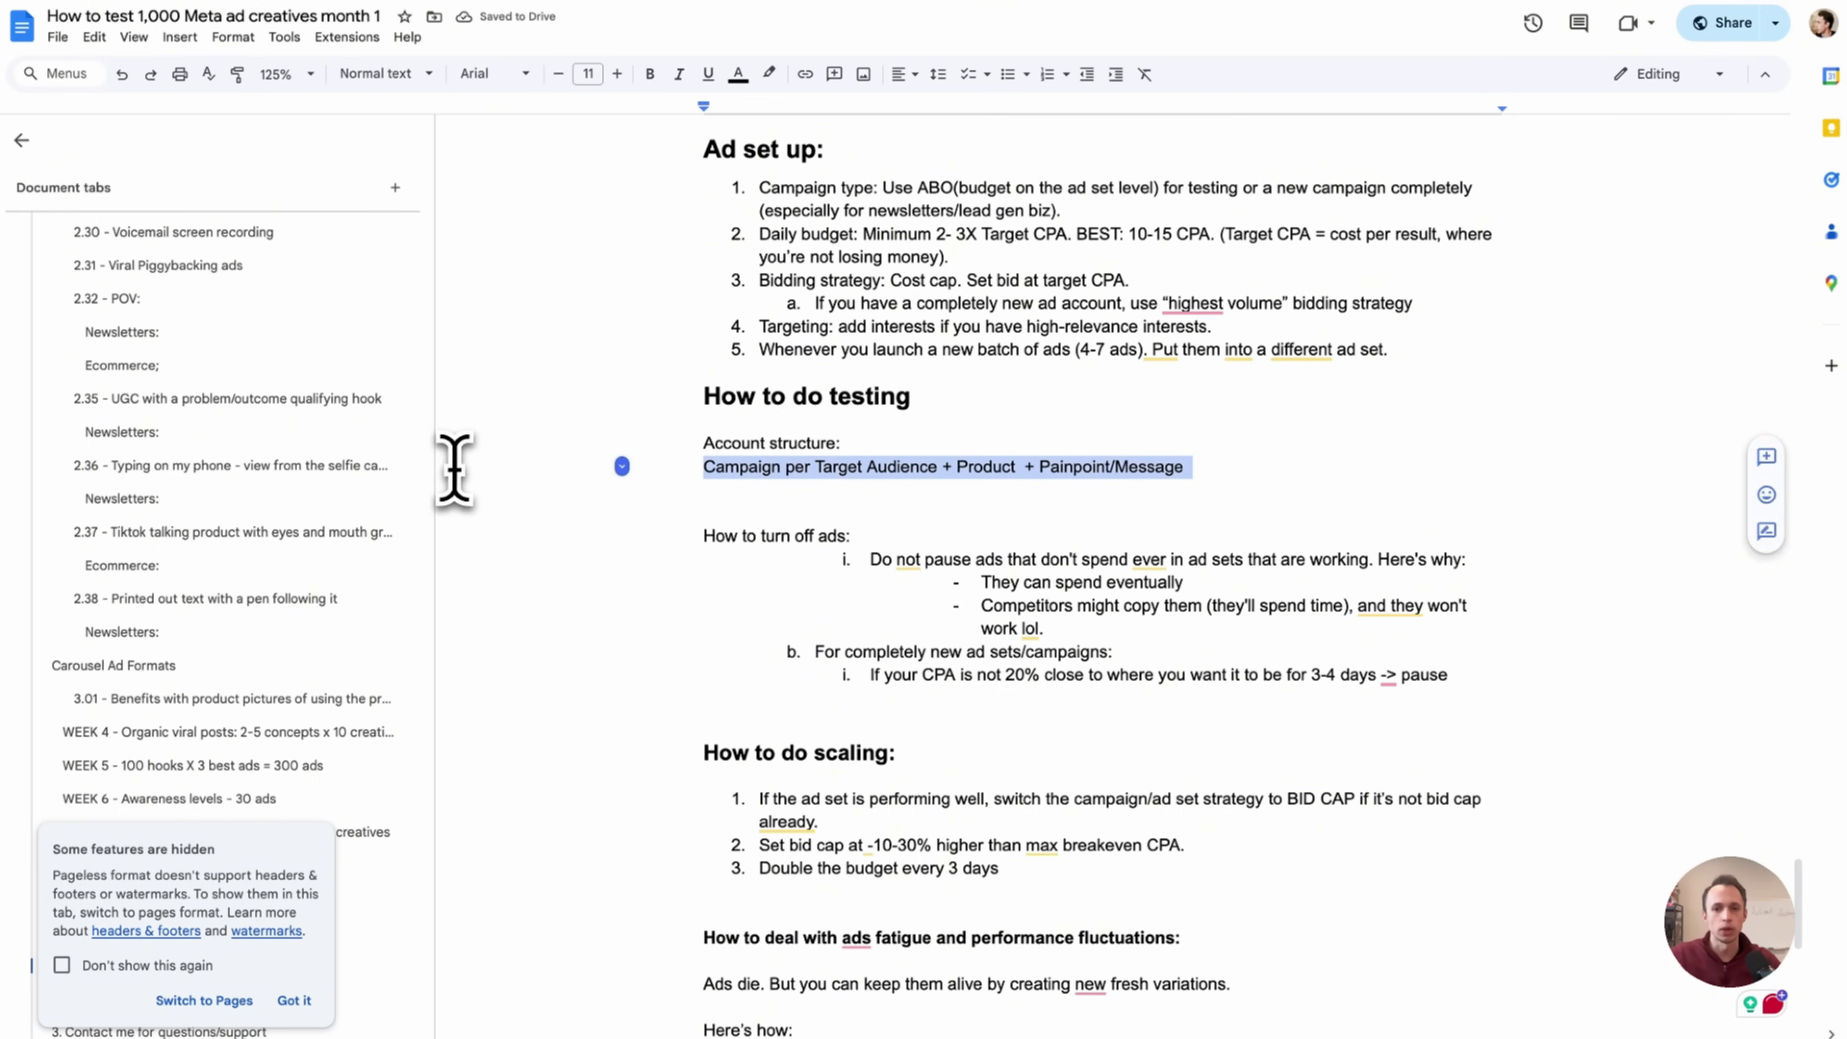
click(1291, 466)
key(Return)
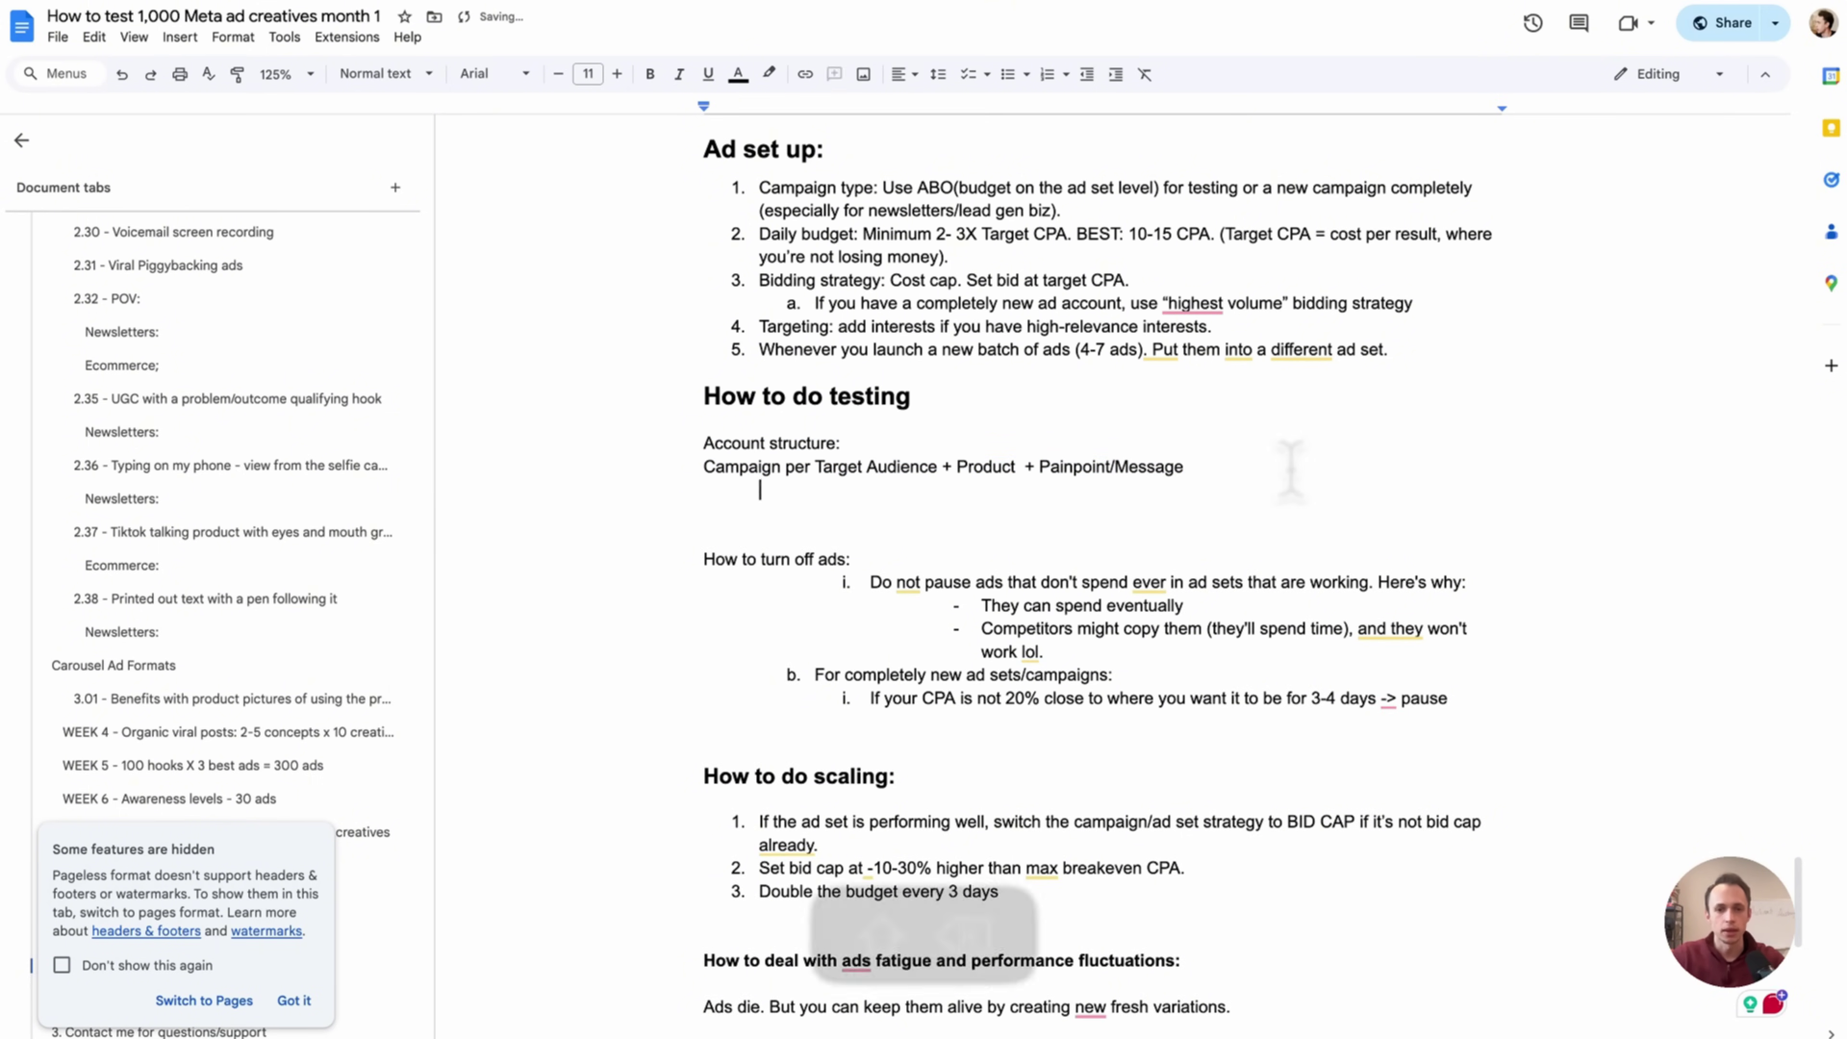
text(Different ad sets with differnt)
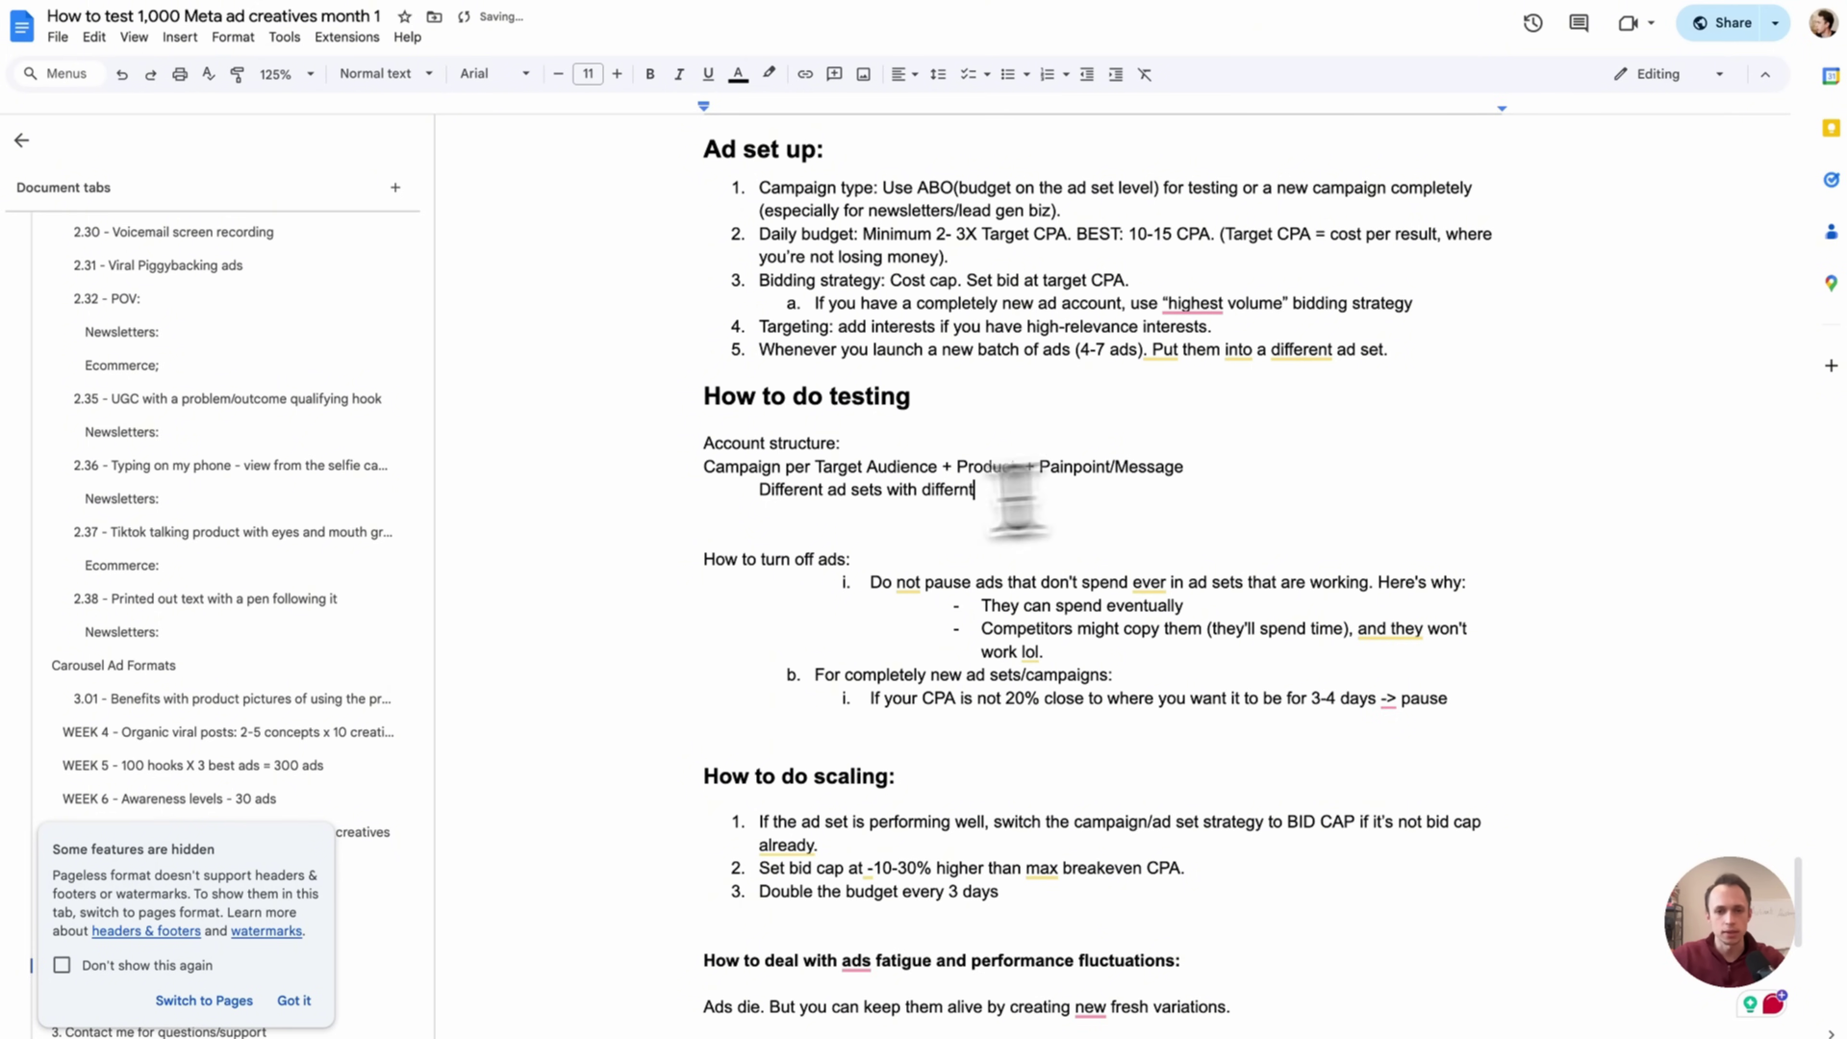
drag(974, 492, 812, 502)
click(815, 502)
click(1064, 495)
key(BackSpace)
key(BackSpace)
key(BackSpace)
key(BackSpace)
key(BackSpace)
key(BackSpace)
key(BackSpace)
key(BackSpace)
key(BackSpace)
key(BackSpace)
key(BackSpace)
key(BackSpace)
key(BackSpace)
key(BackSpace)
key(BackSpace)
key(BackSpace)
key(BackSpace)
key(BackSpace)
key(BackSpace)
key(BackSpace)
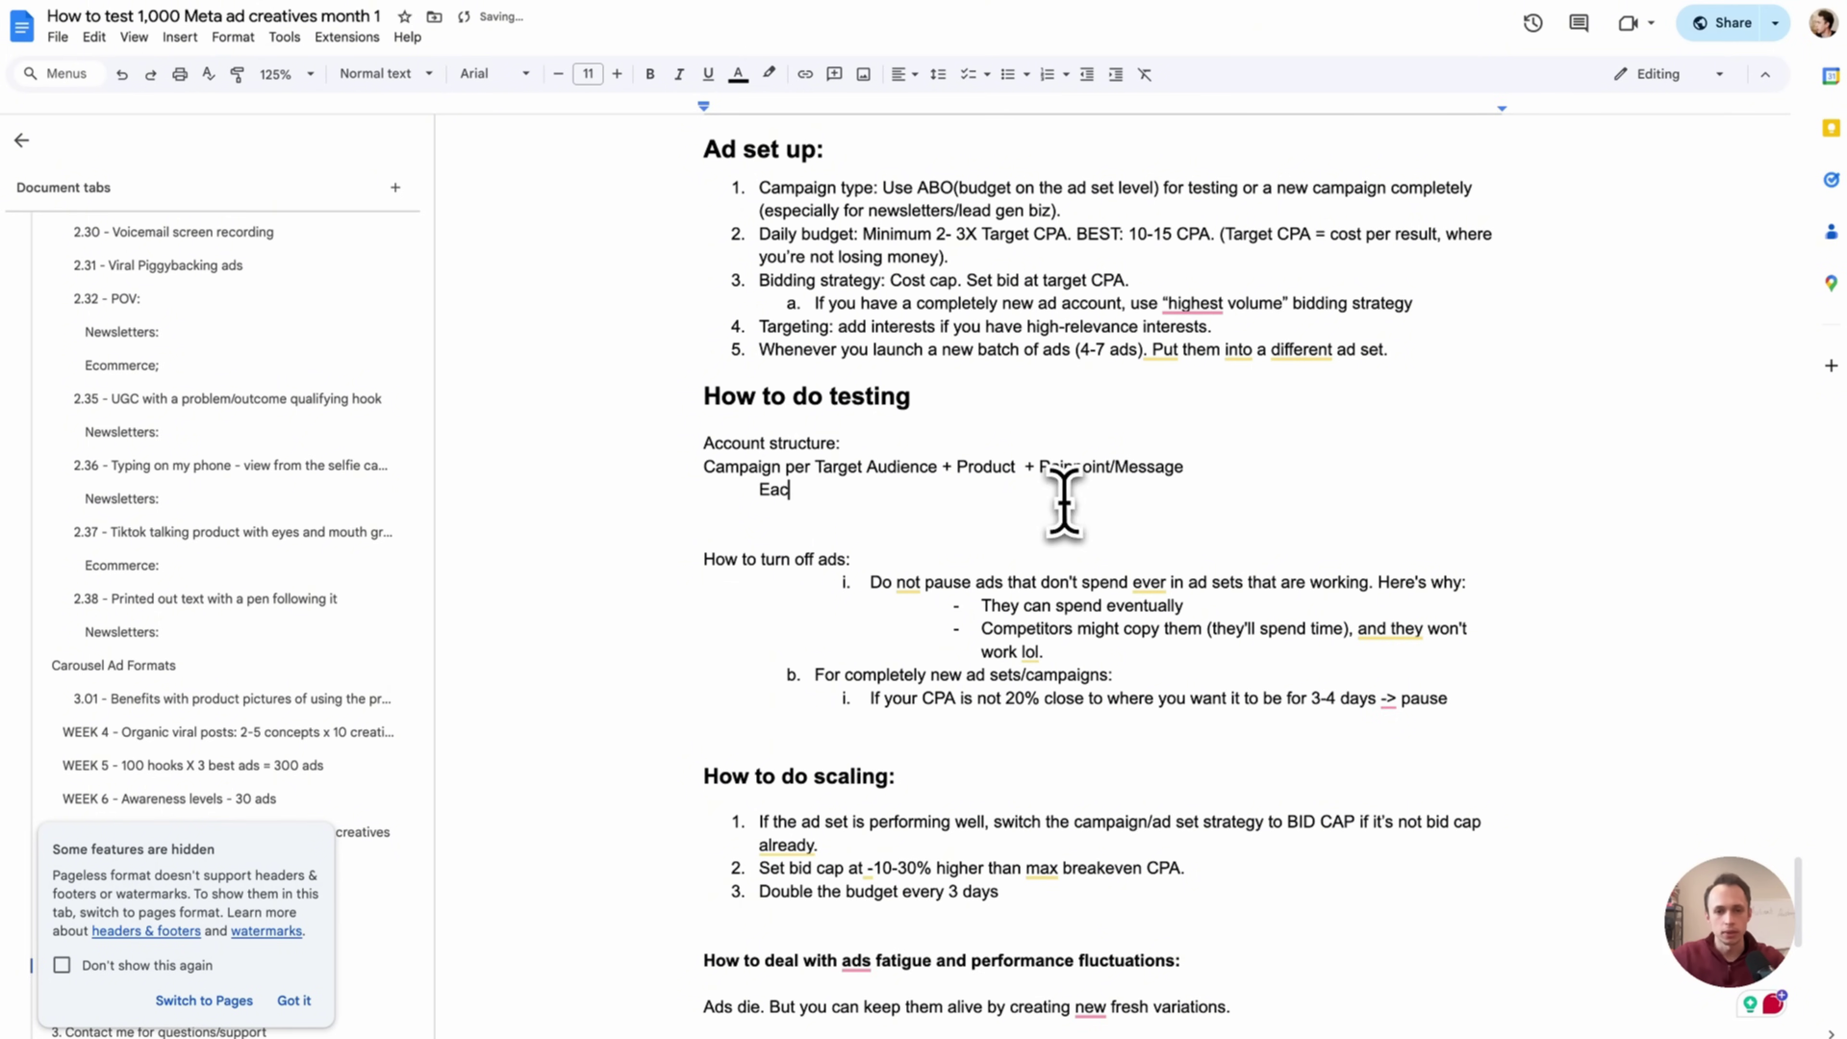
- Enter "1 ad set per creative style/creative test" on the indented line under the campaign structure
text(1 ad set per creative style/)
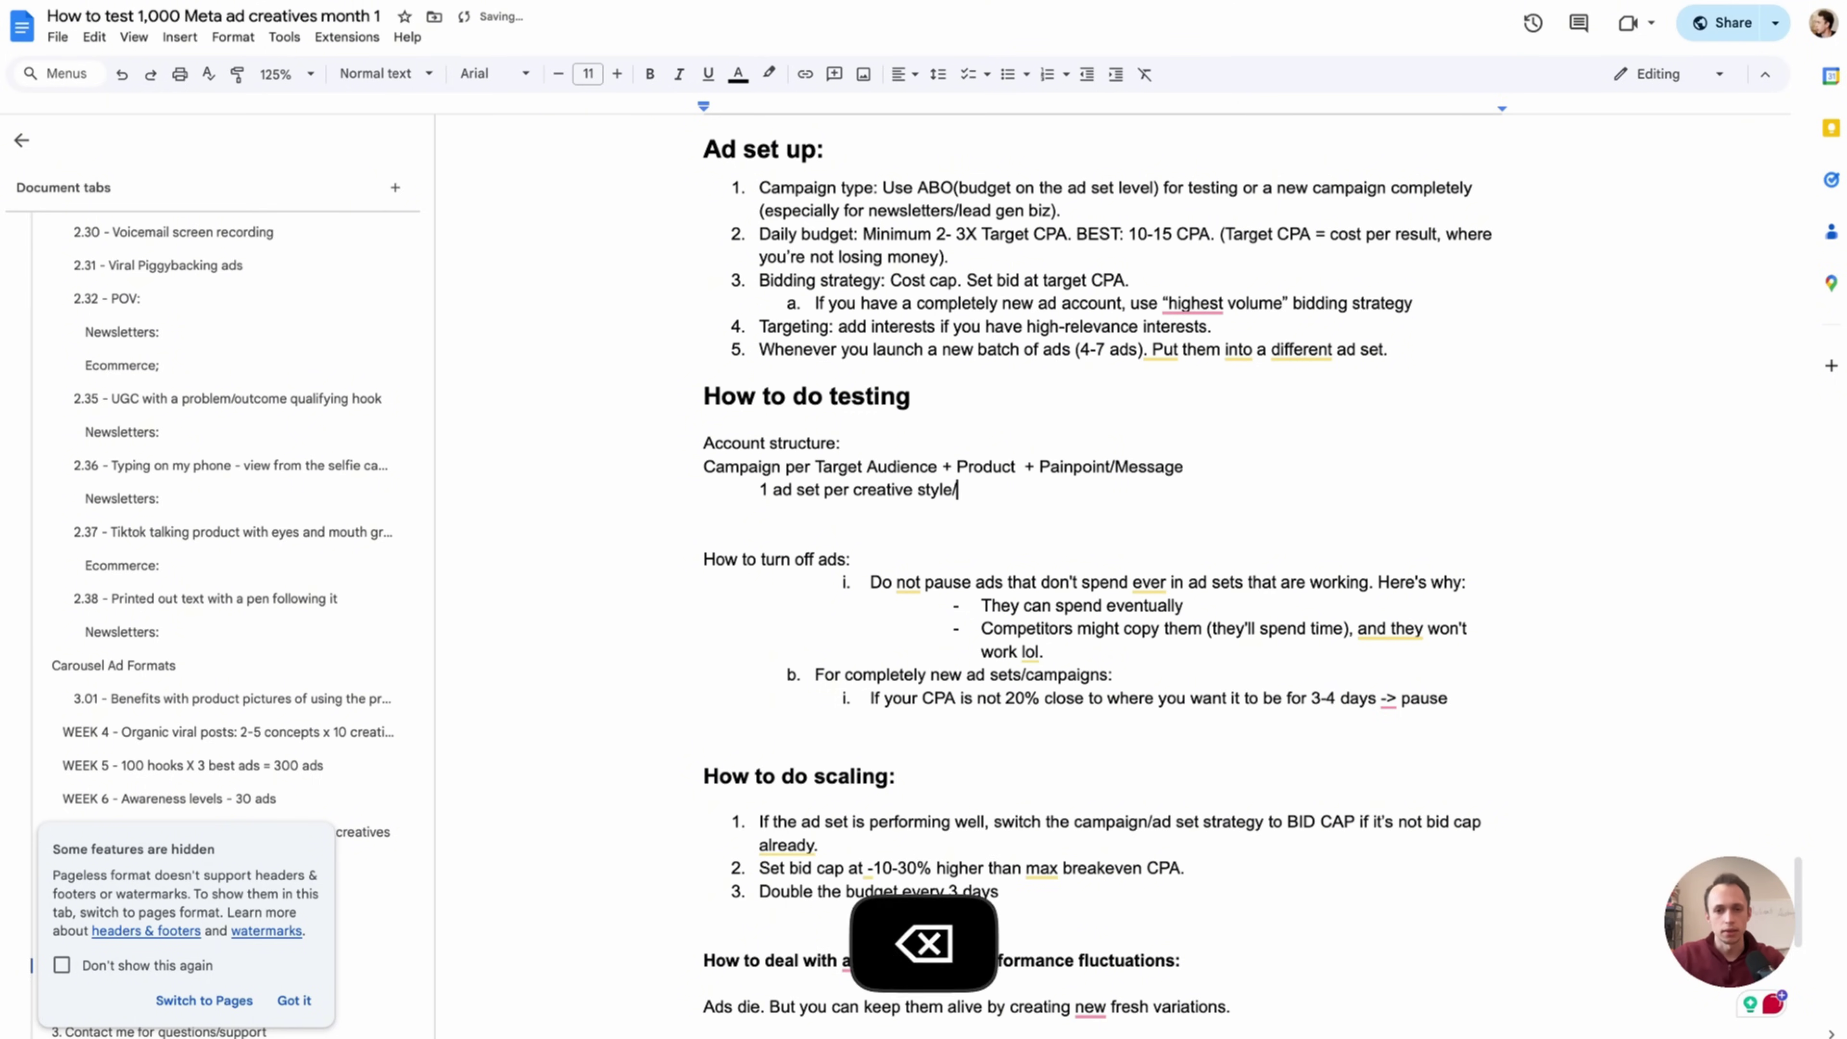
text(creative test)
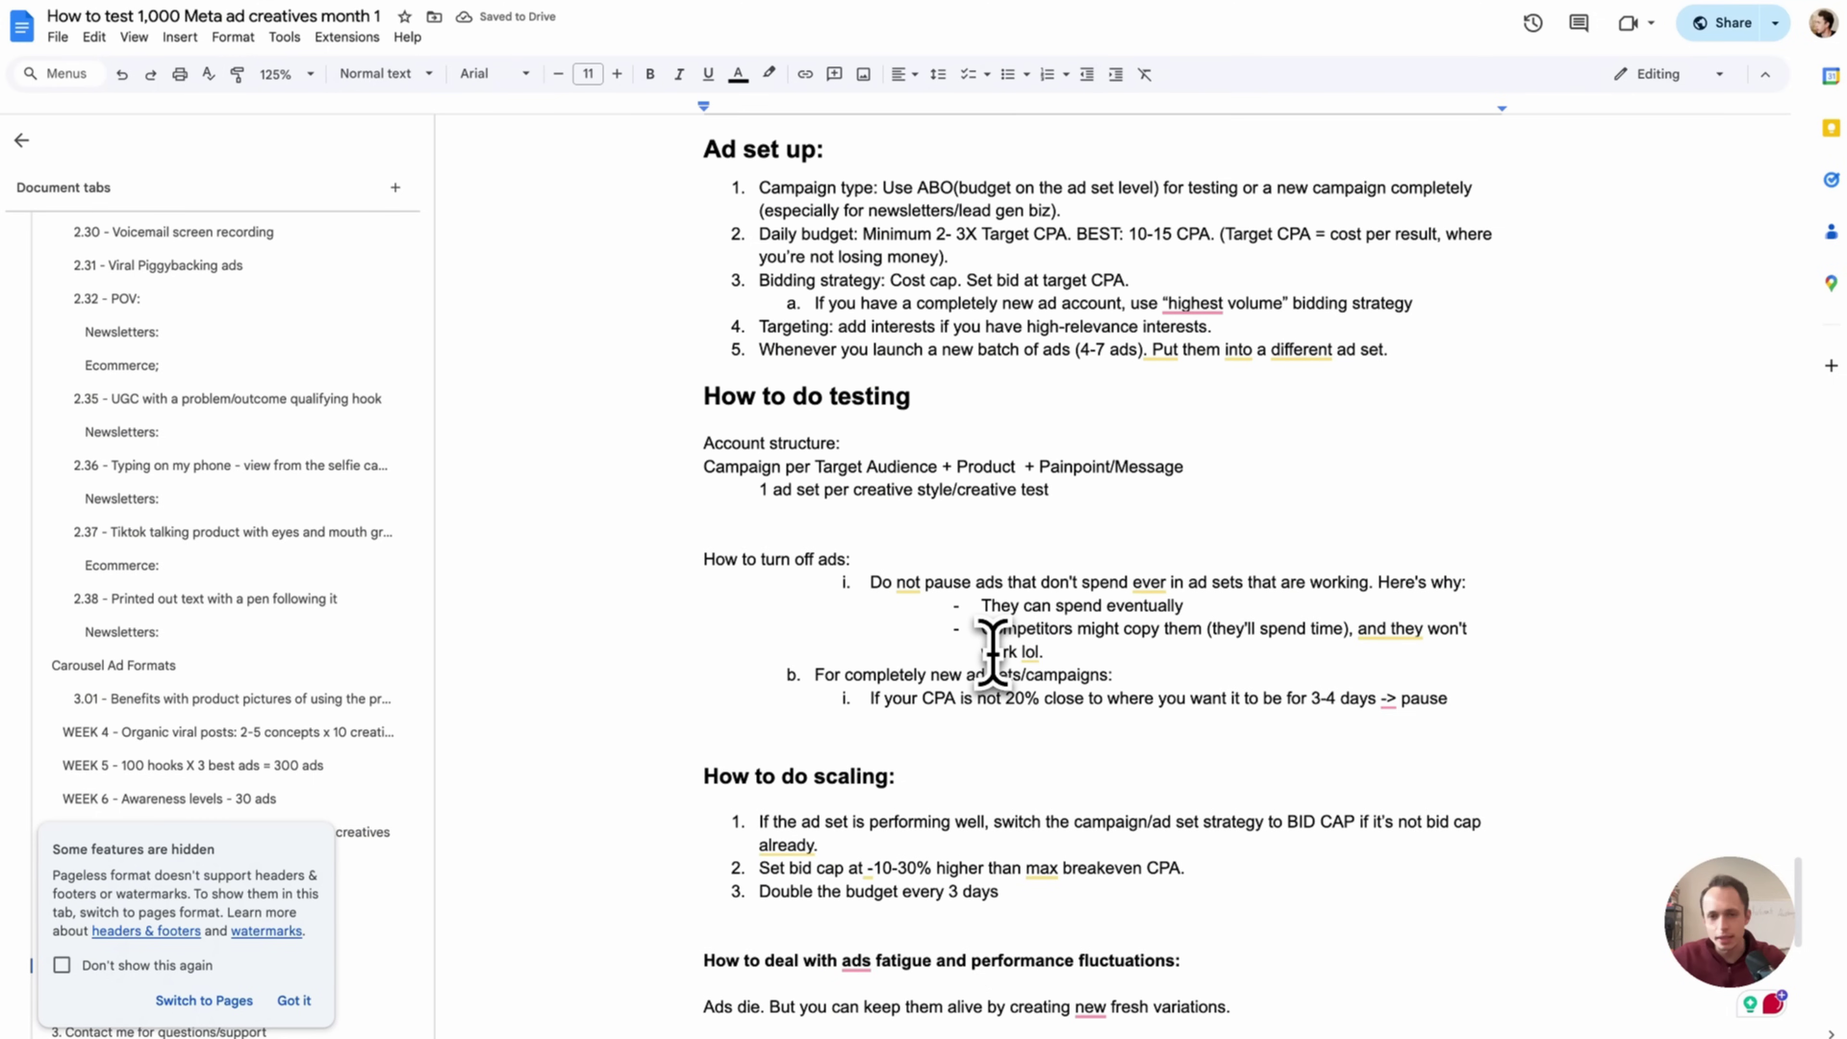
- Go to the "How to turn off ads" part of the testing section and highlight its title line
scroll(944, 346, down, 2)
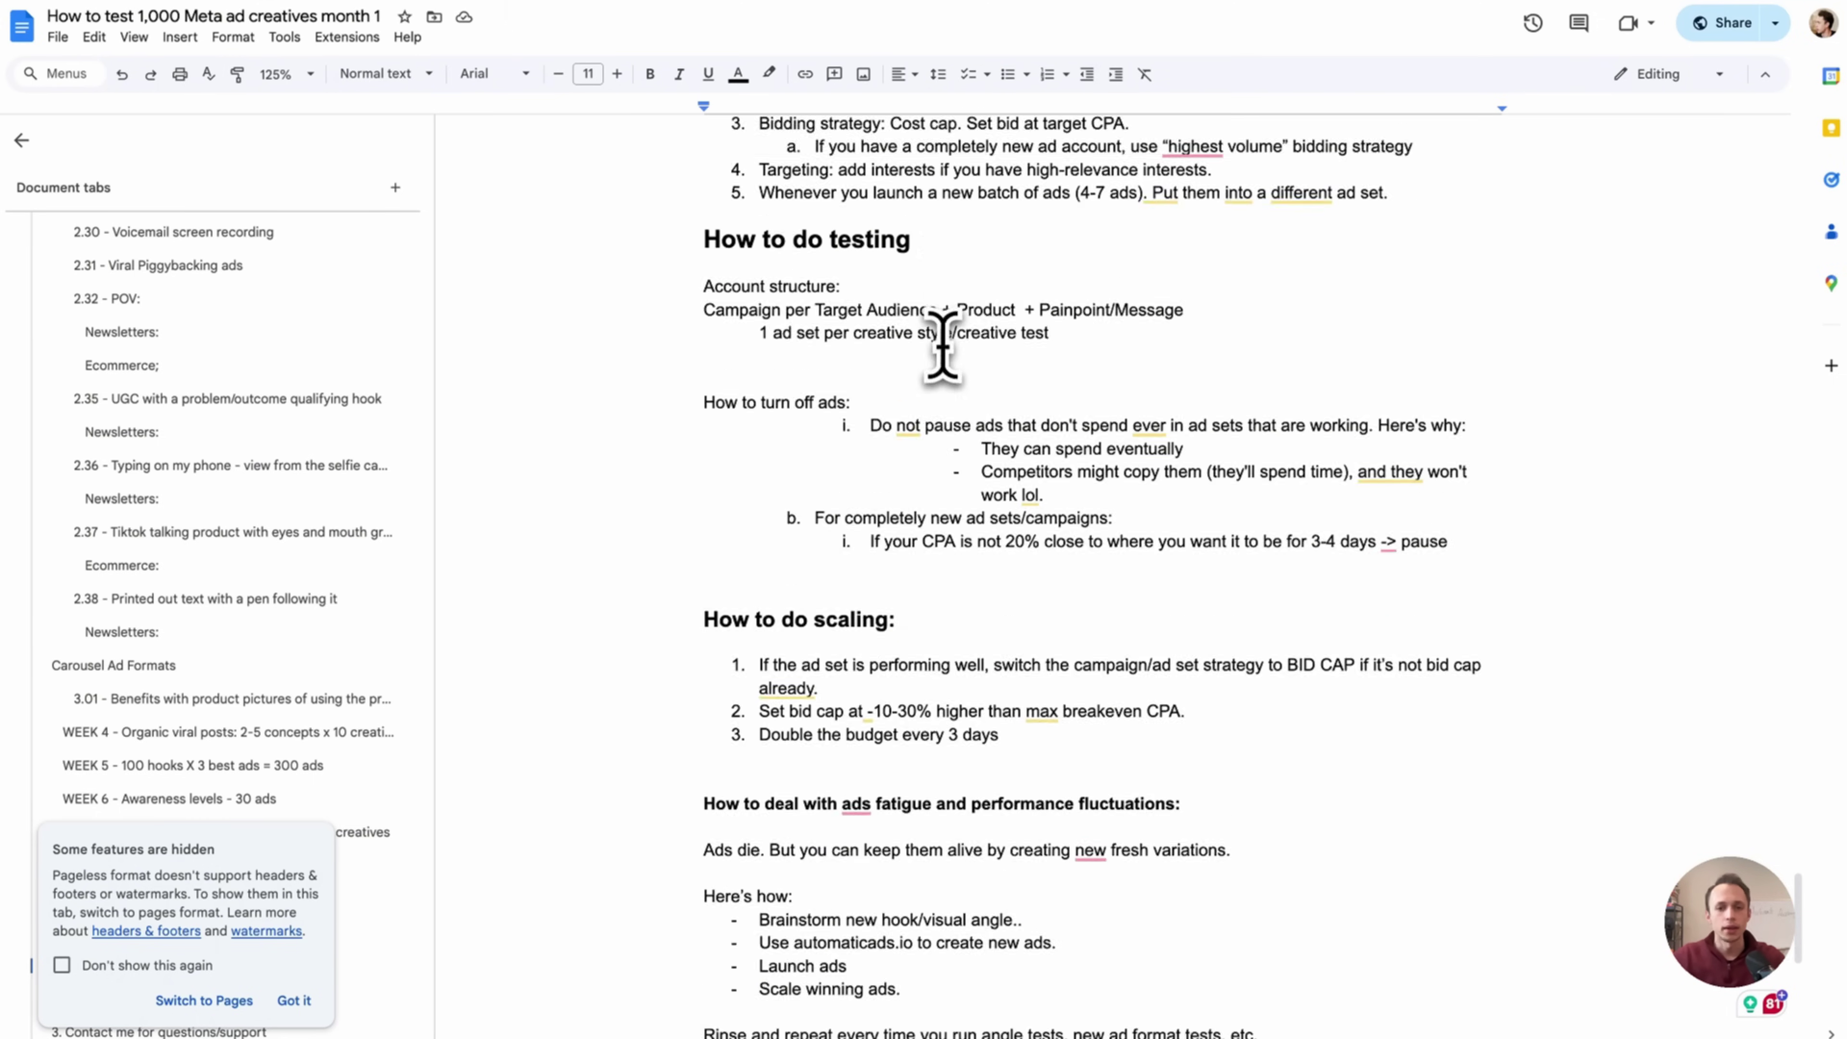
scroll(943, 346, down, 1)
triple_click(734, 356)
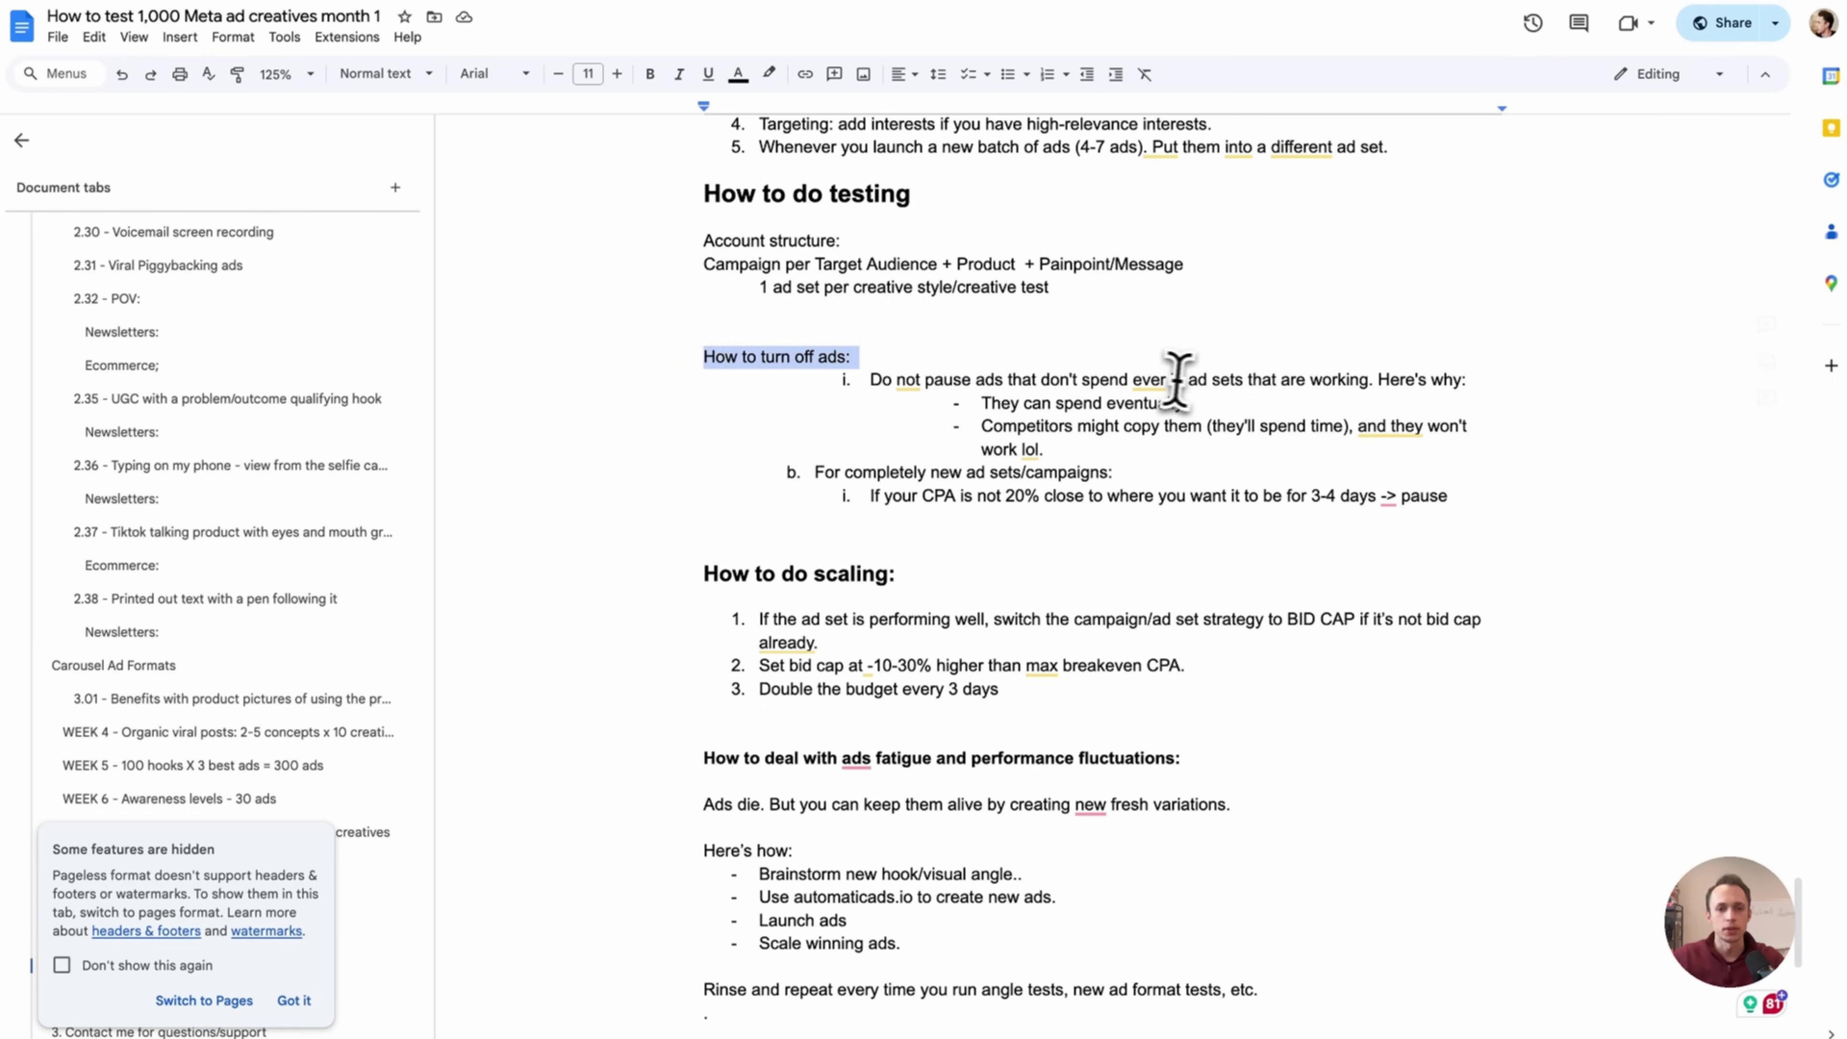
shift+click(1171, 402)
click(901, 342)
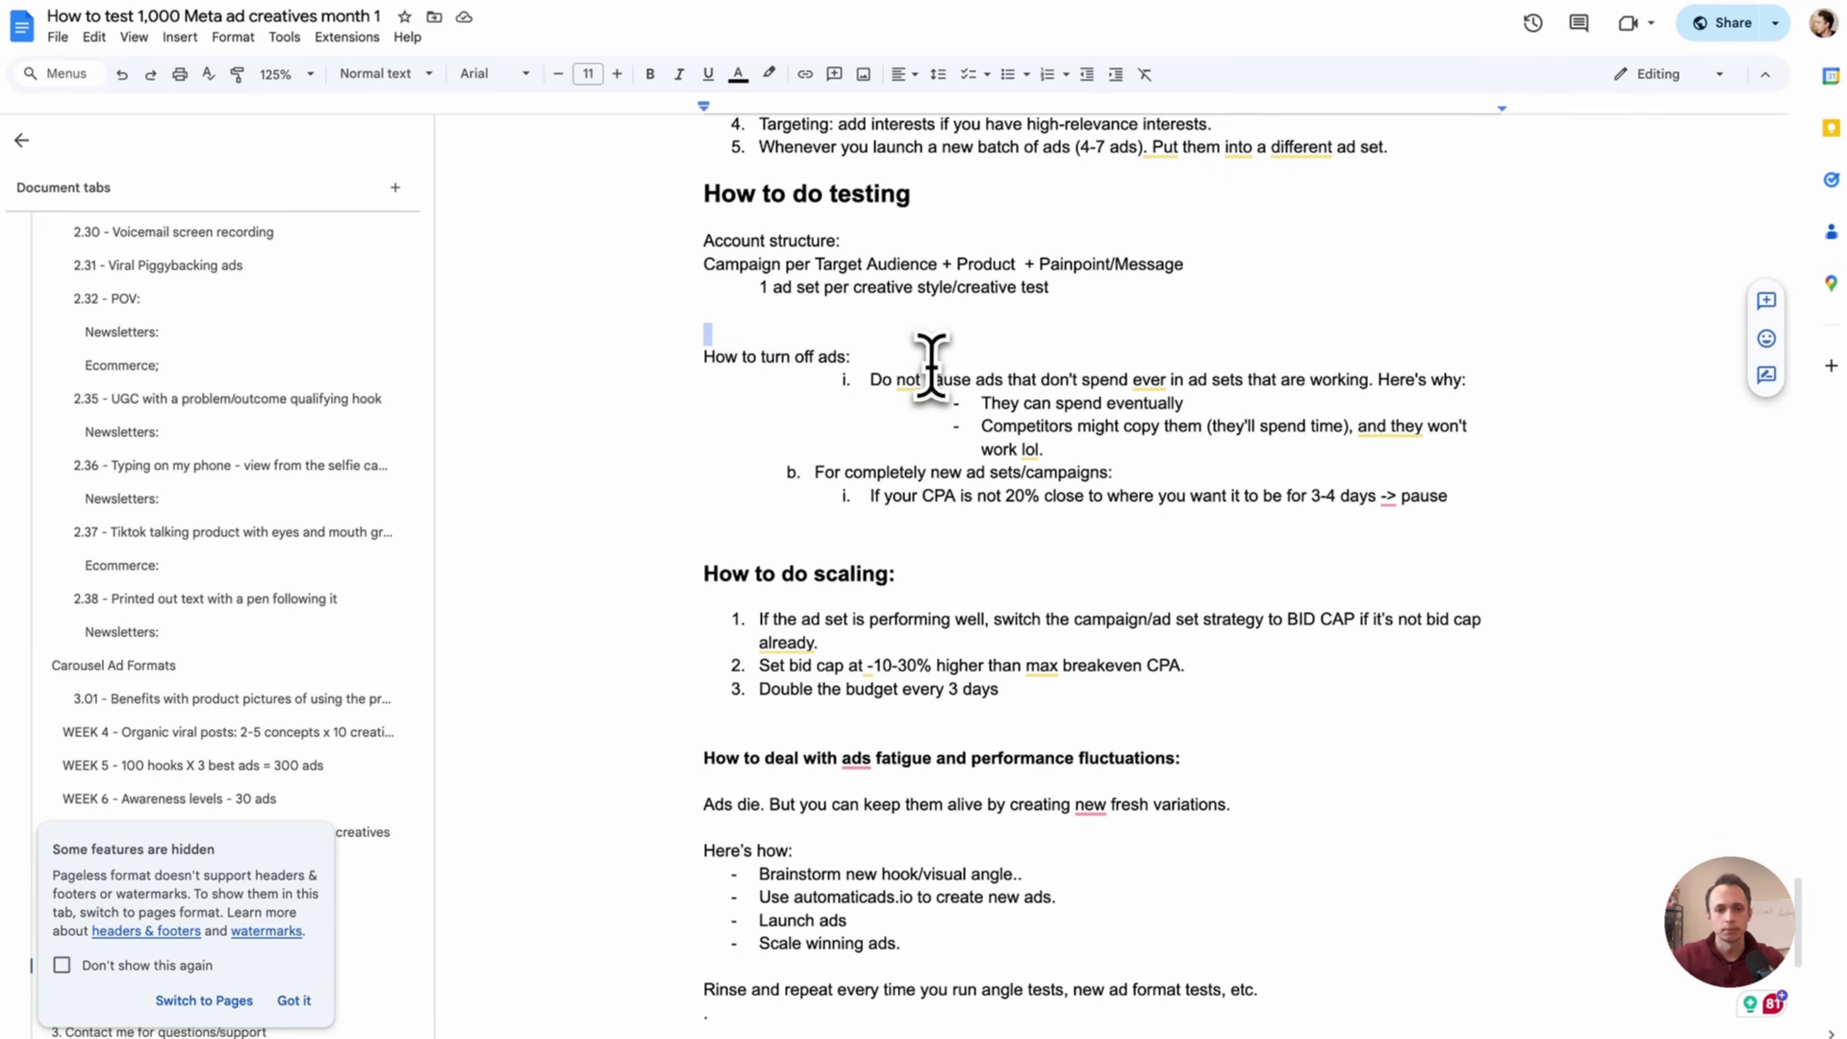
drag(931, 364, 952, 368)
click(960, 361)
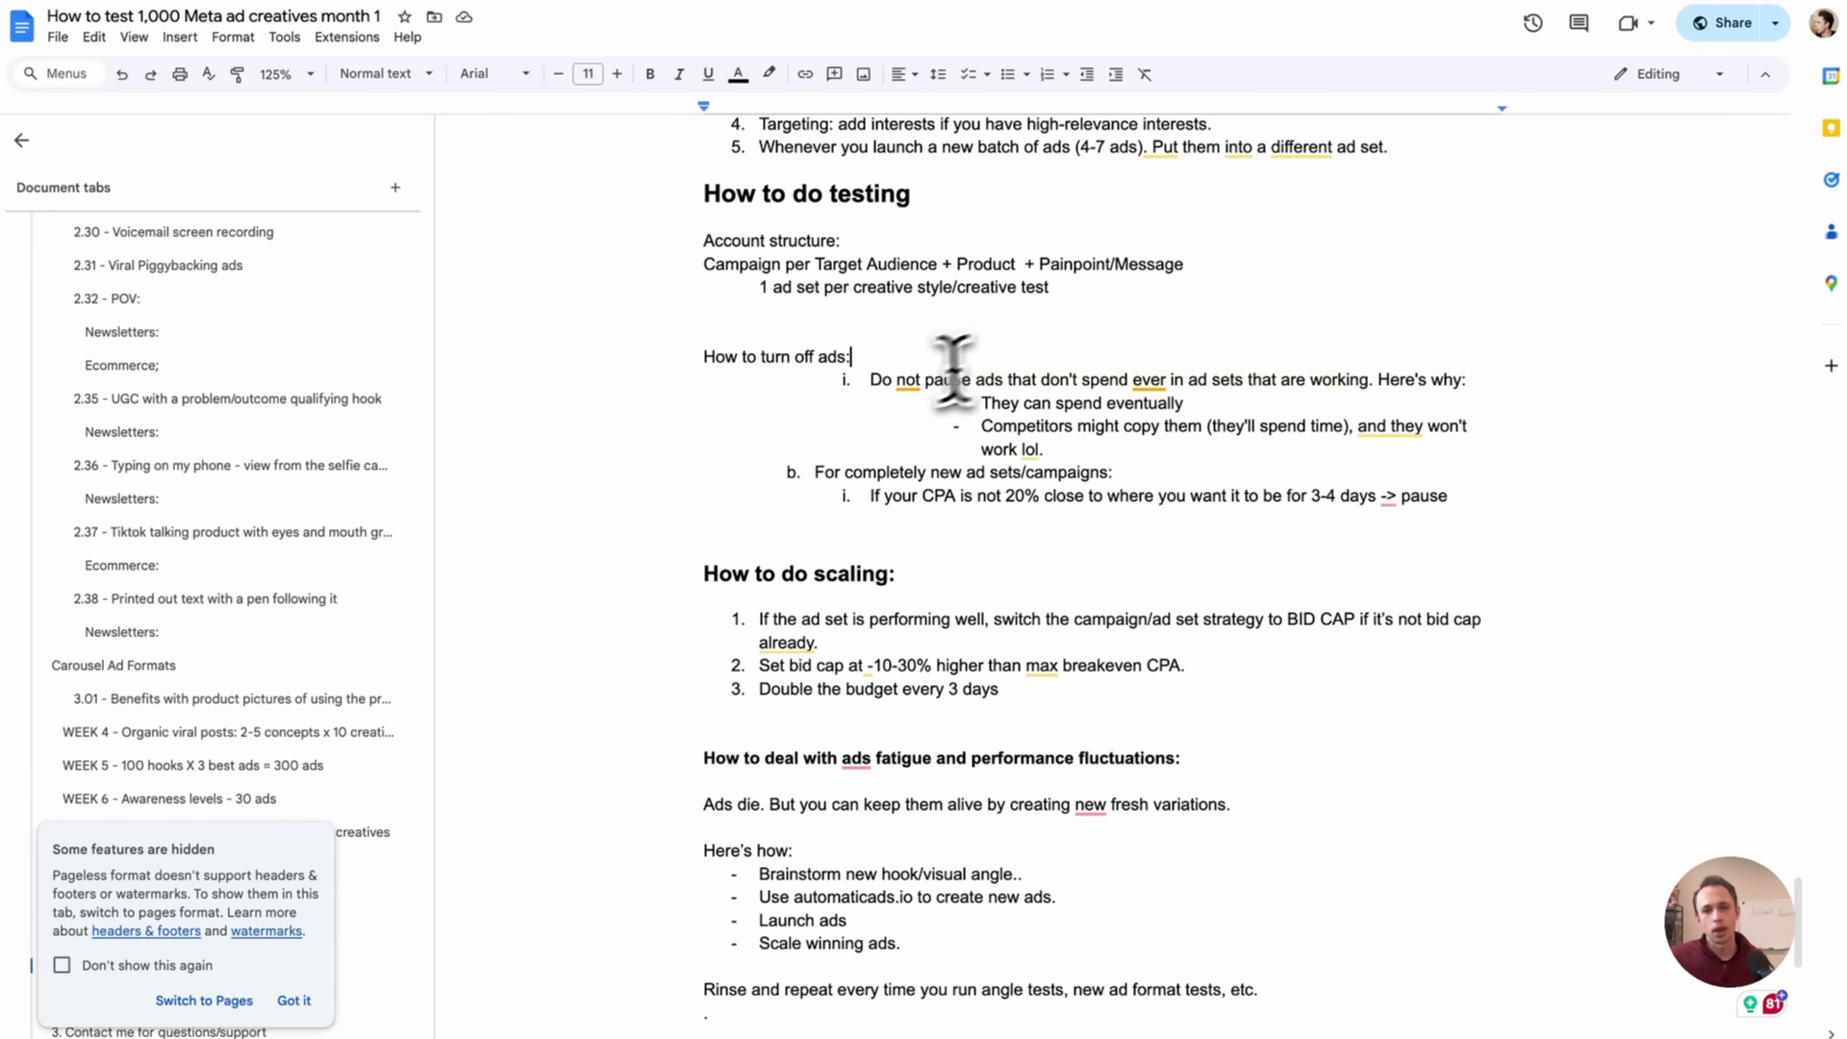
- Highlight the rule about not pausing ads that don't spend in ad sets that are working
mouse_move(1145, 382)
drag(871, 381, 1091, 380)
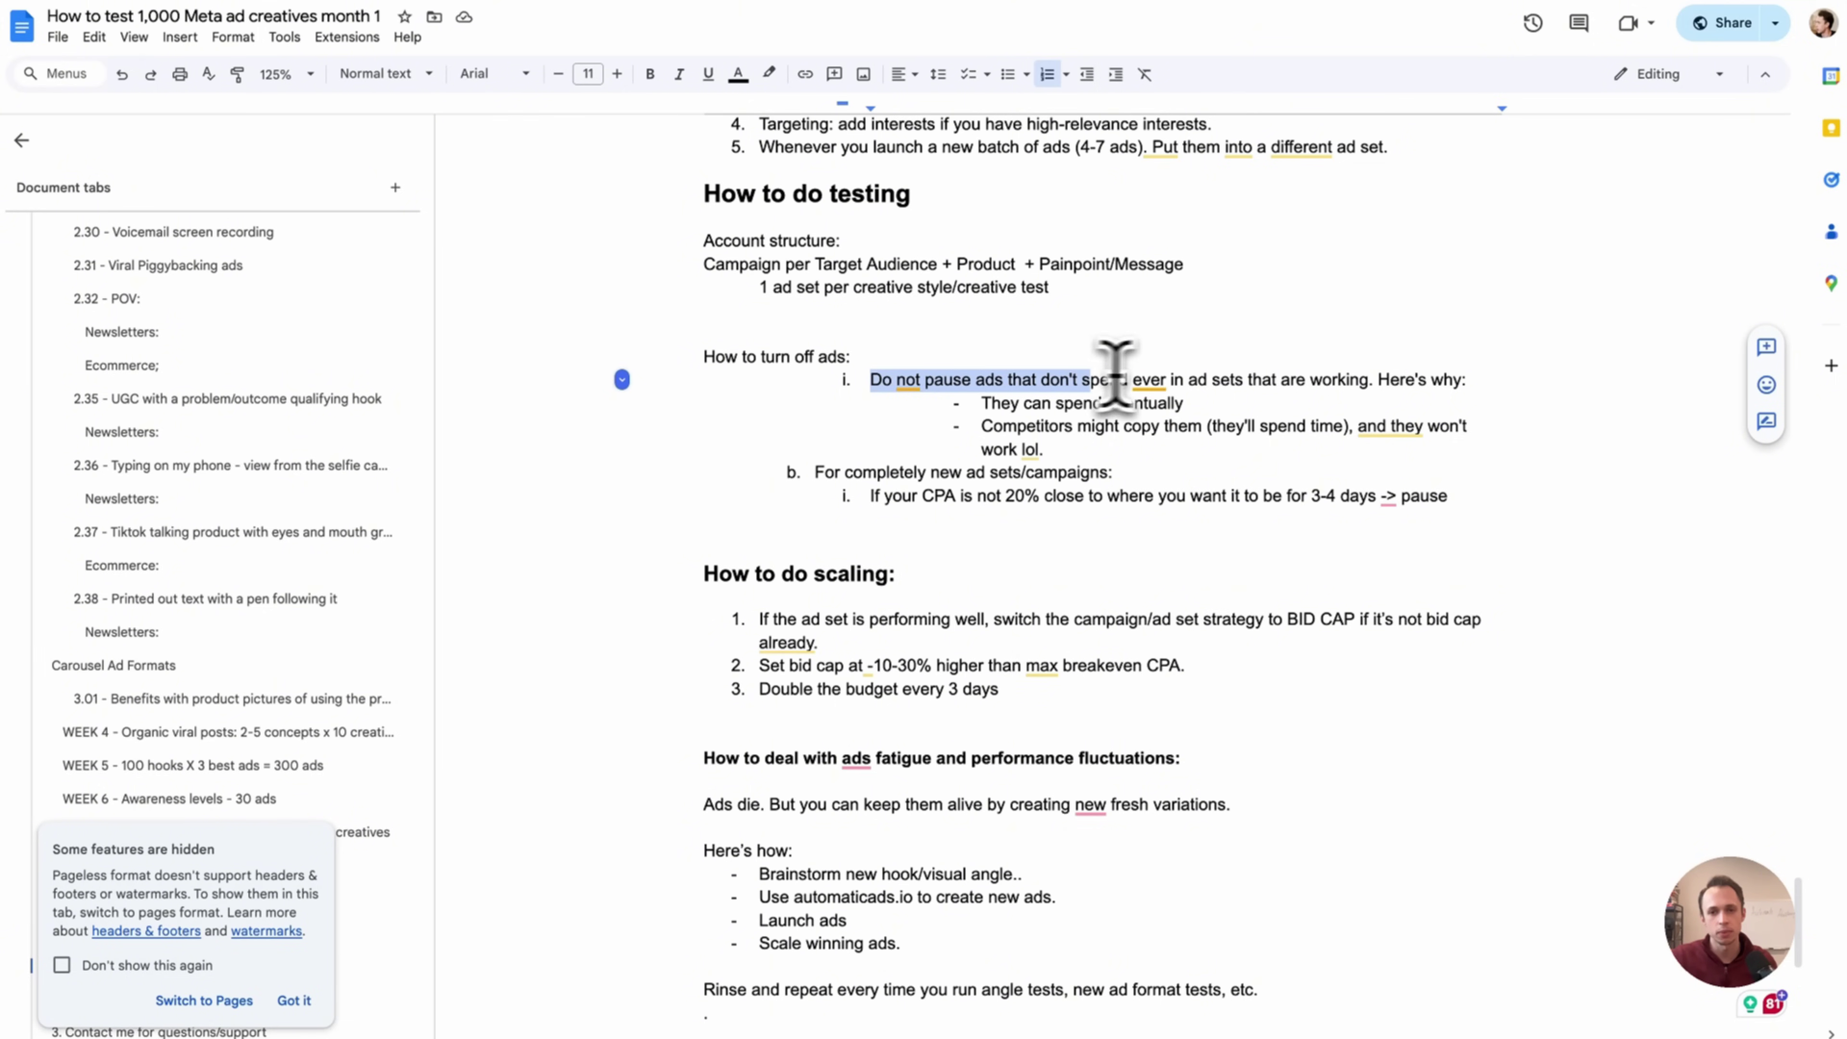
click(1398, 379)
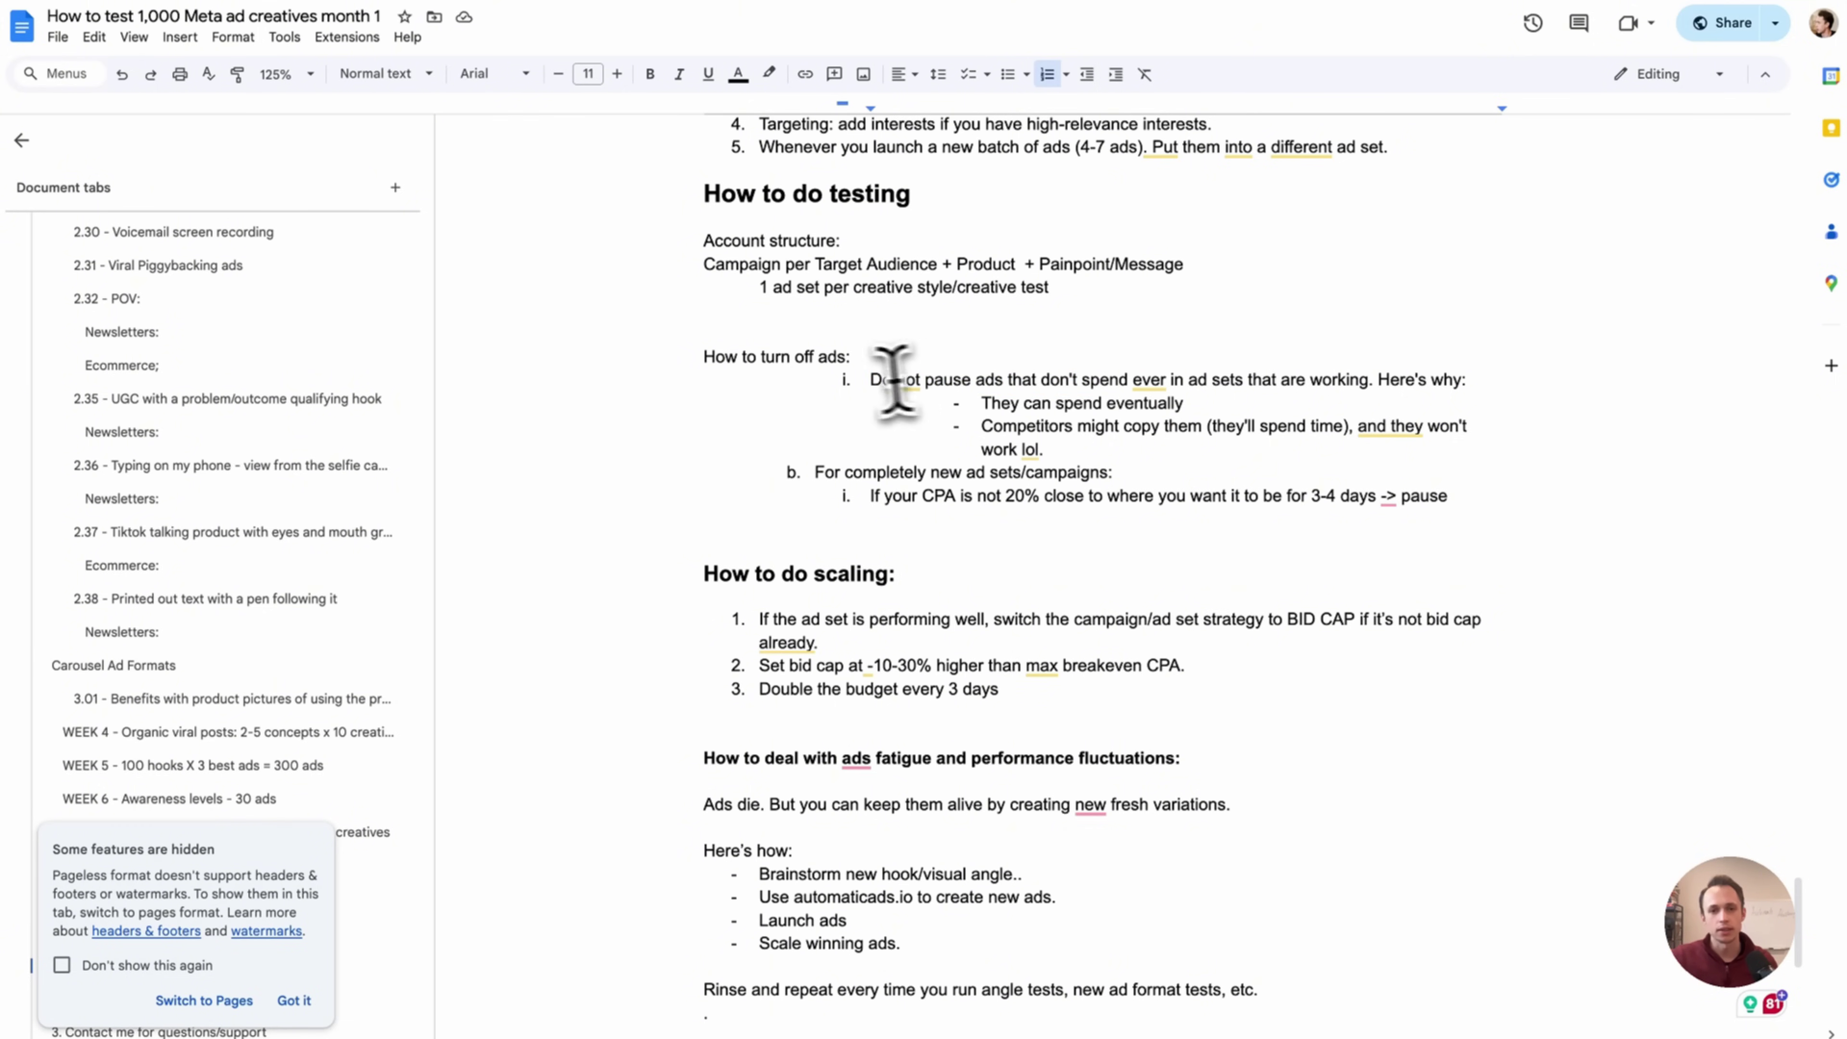
drag(871, 379, 1374, 379)
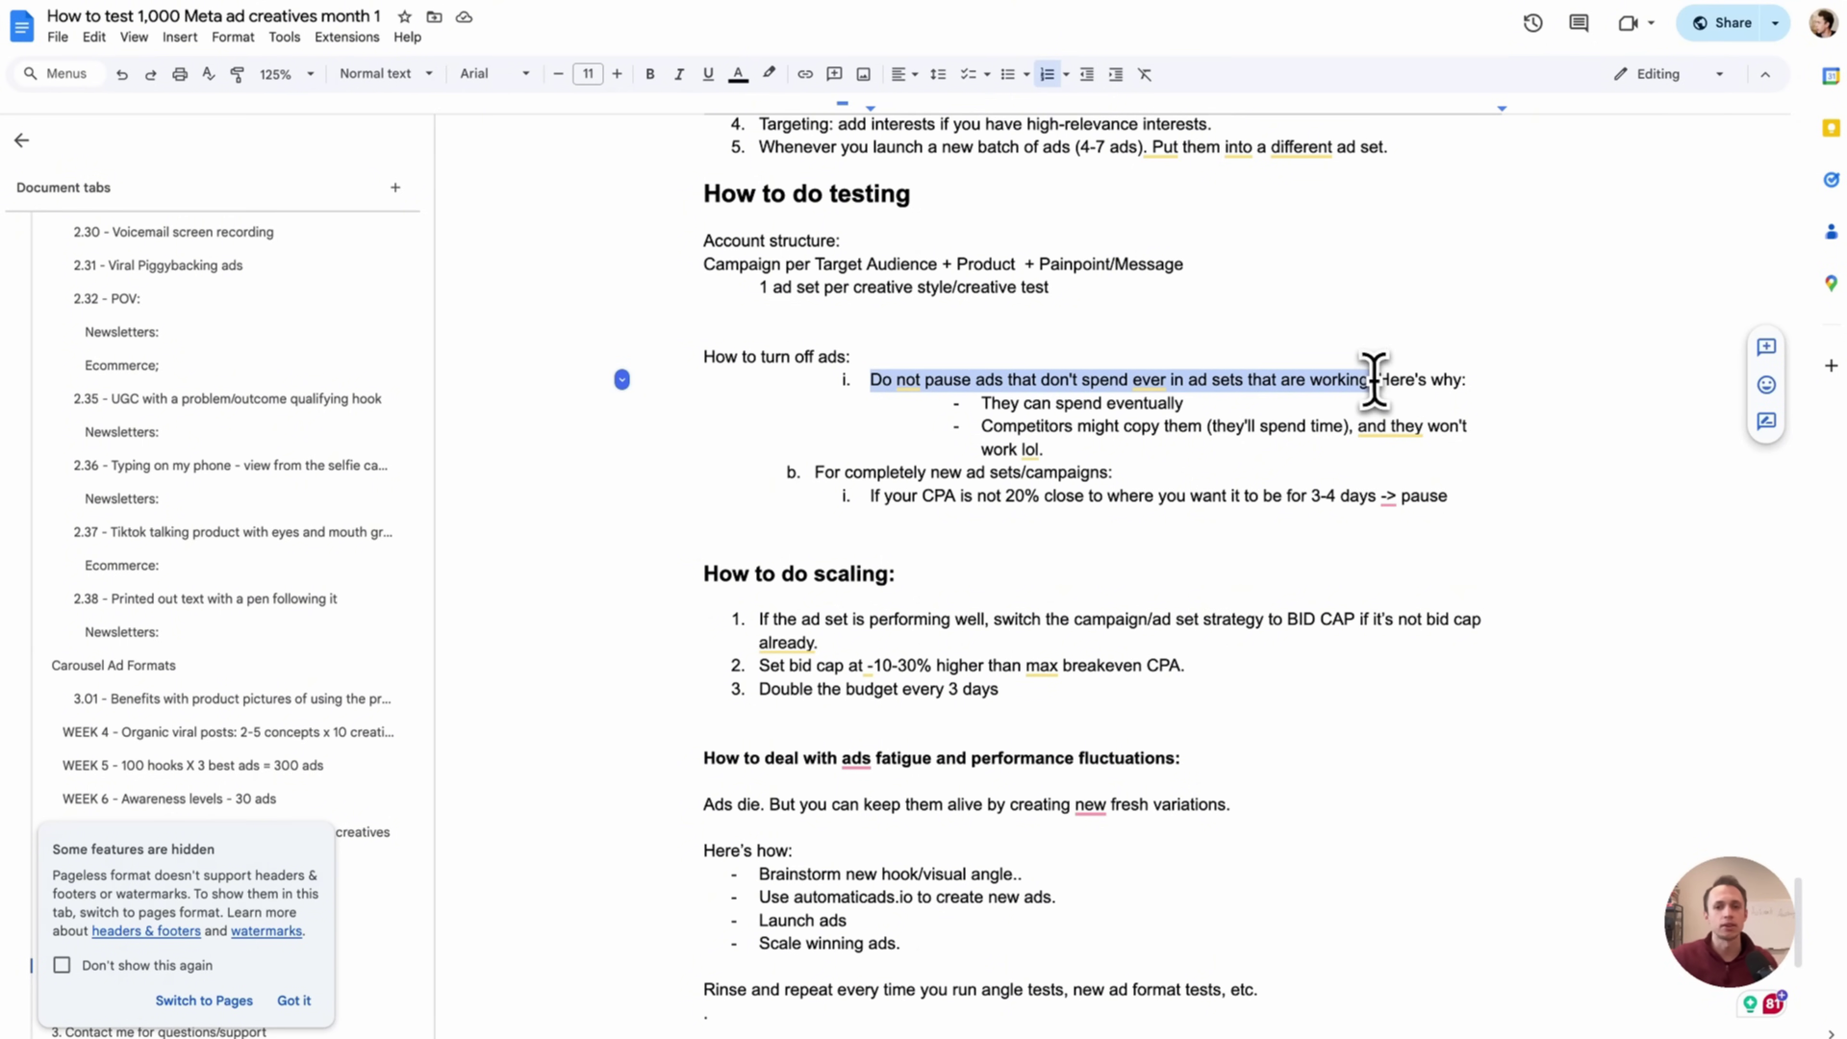
click(1374, 379)
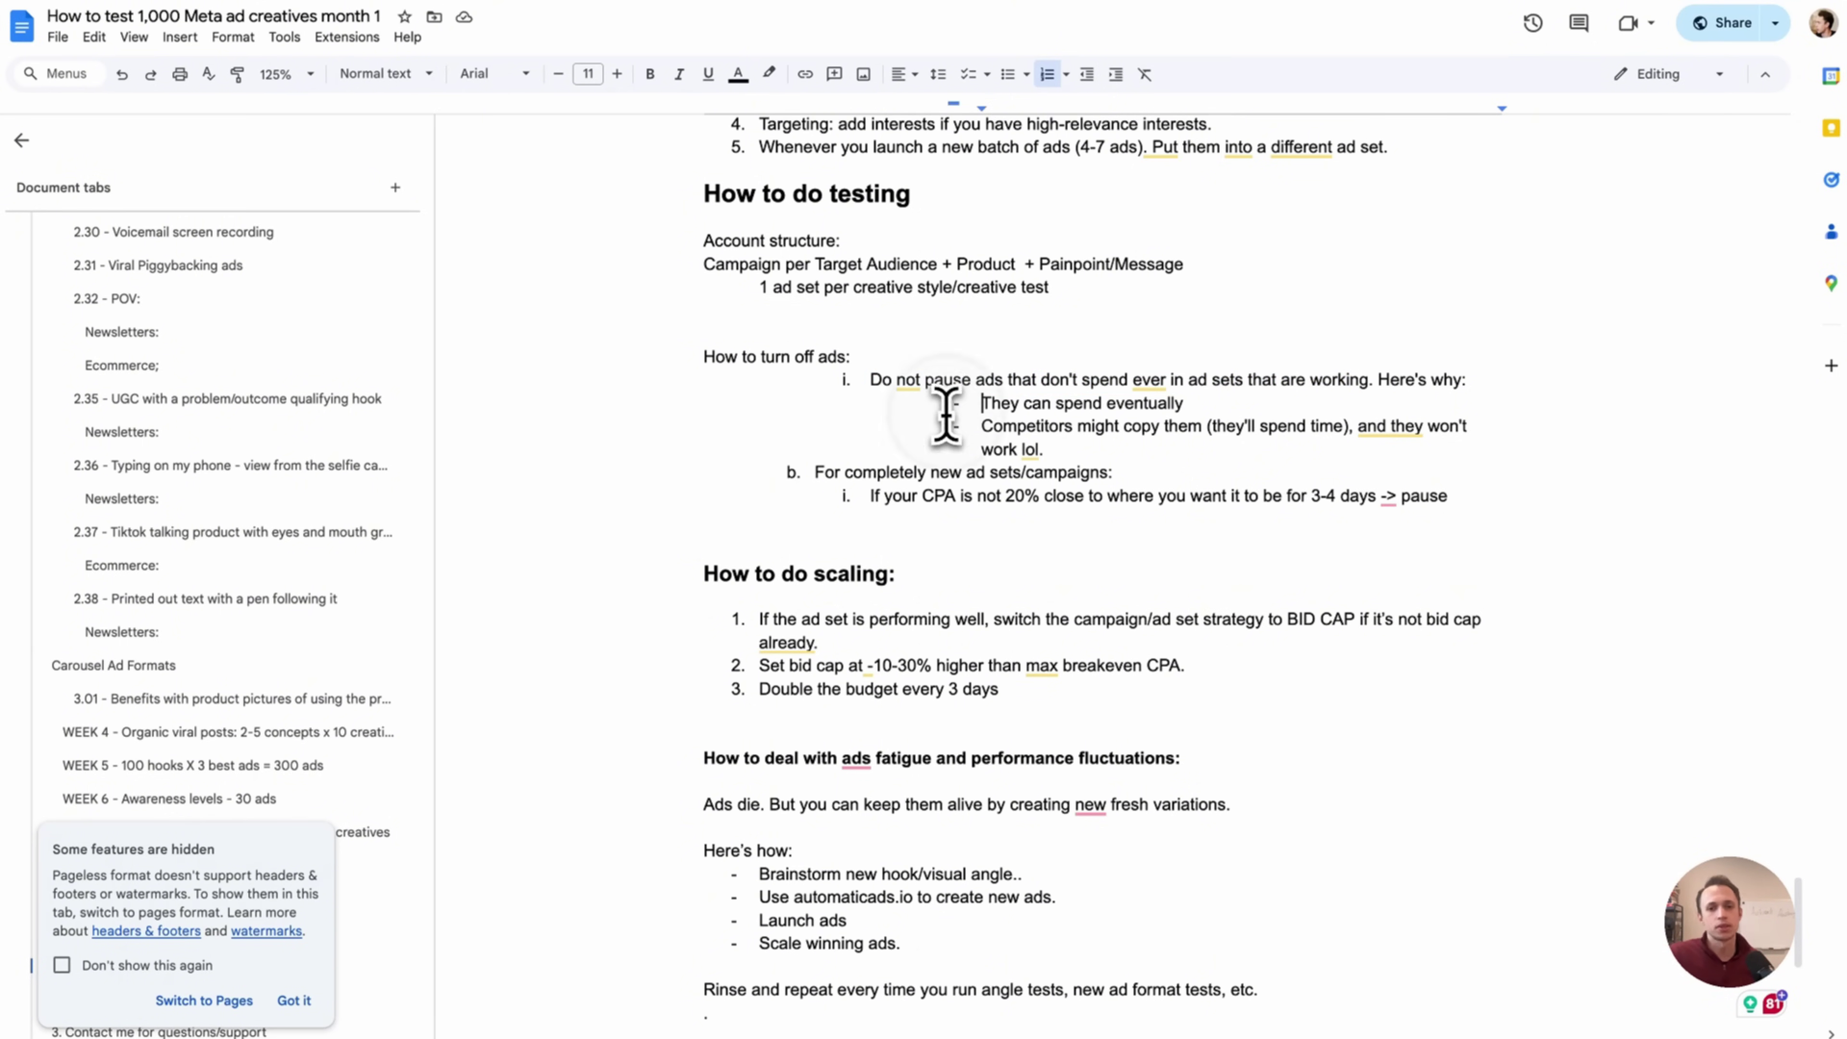
- Highlight the two reasons for not pausing non-spending ads: eventual spend and competitors copying them
drag(944, 408, 1262, 406)
click(1247, 407)
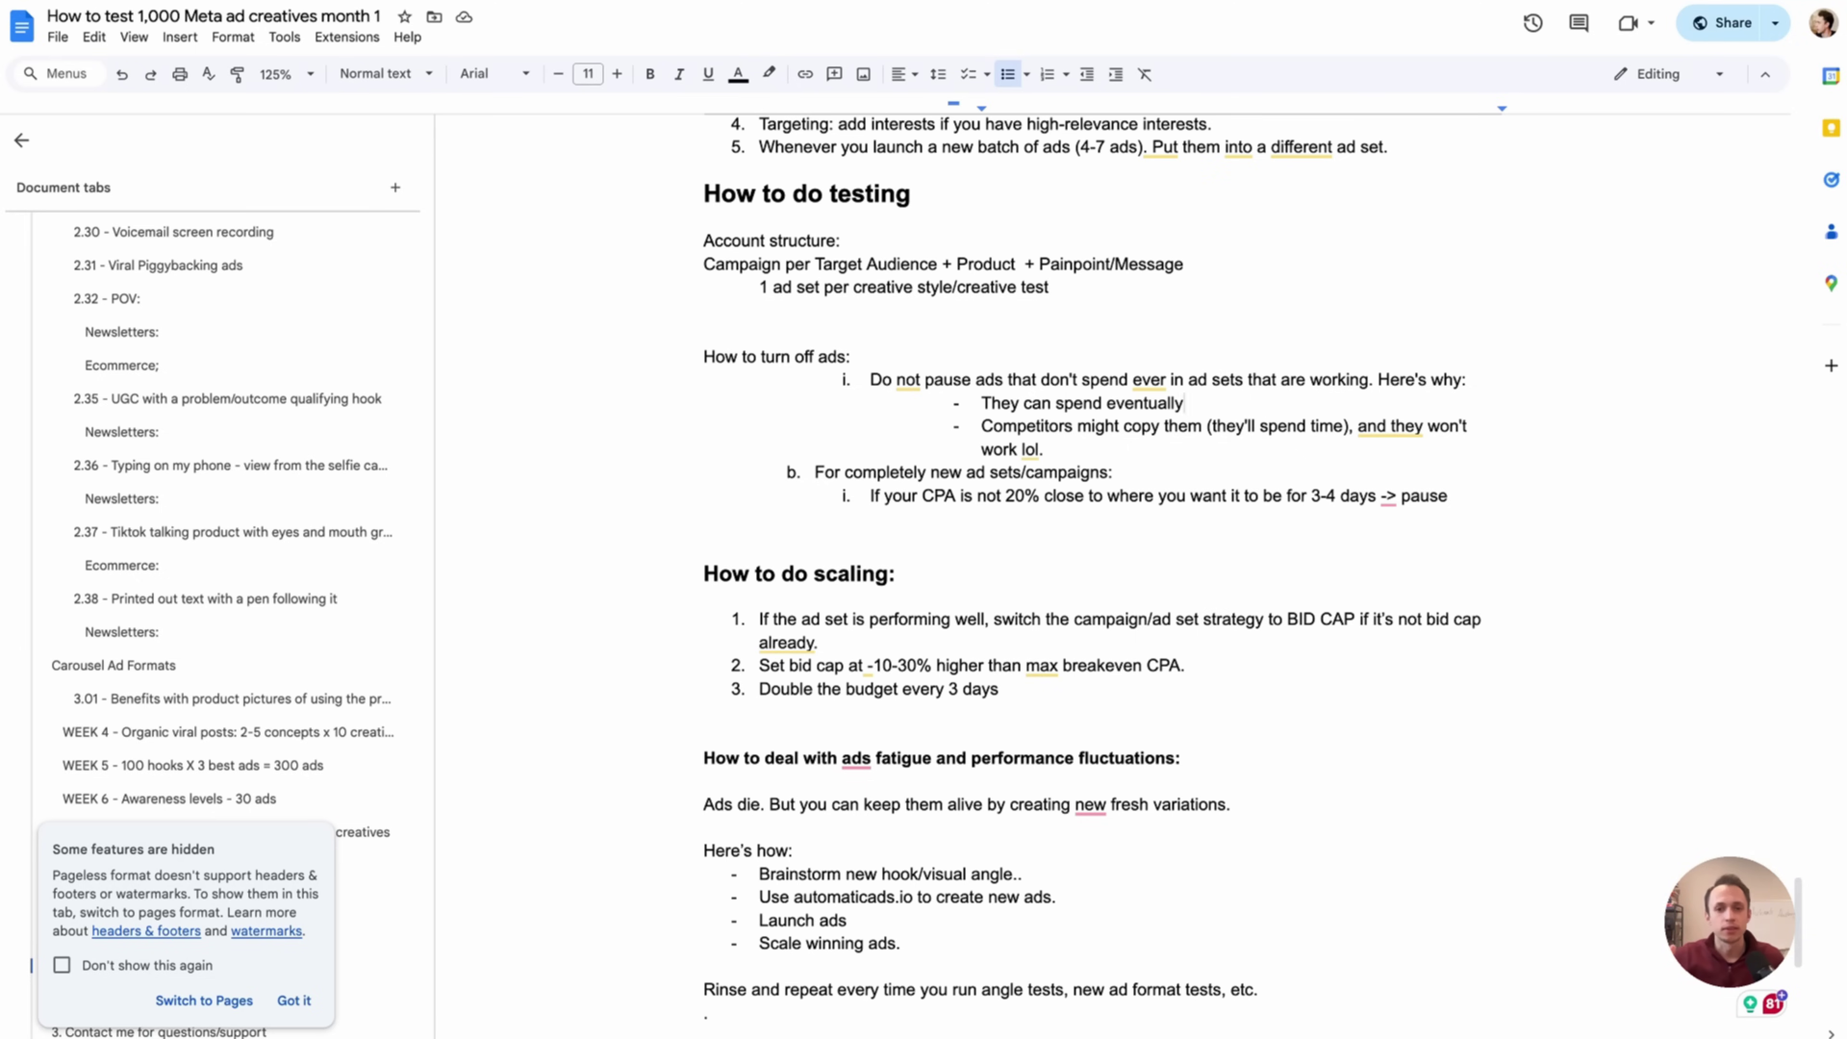
drag(981, 426, 1043, 451)
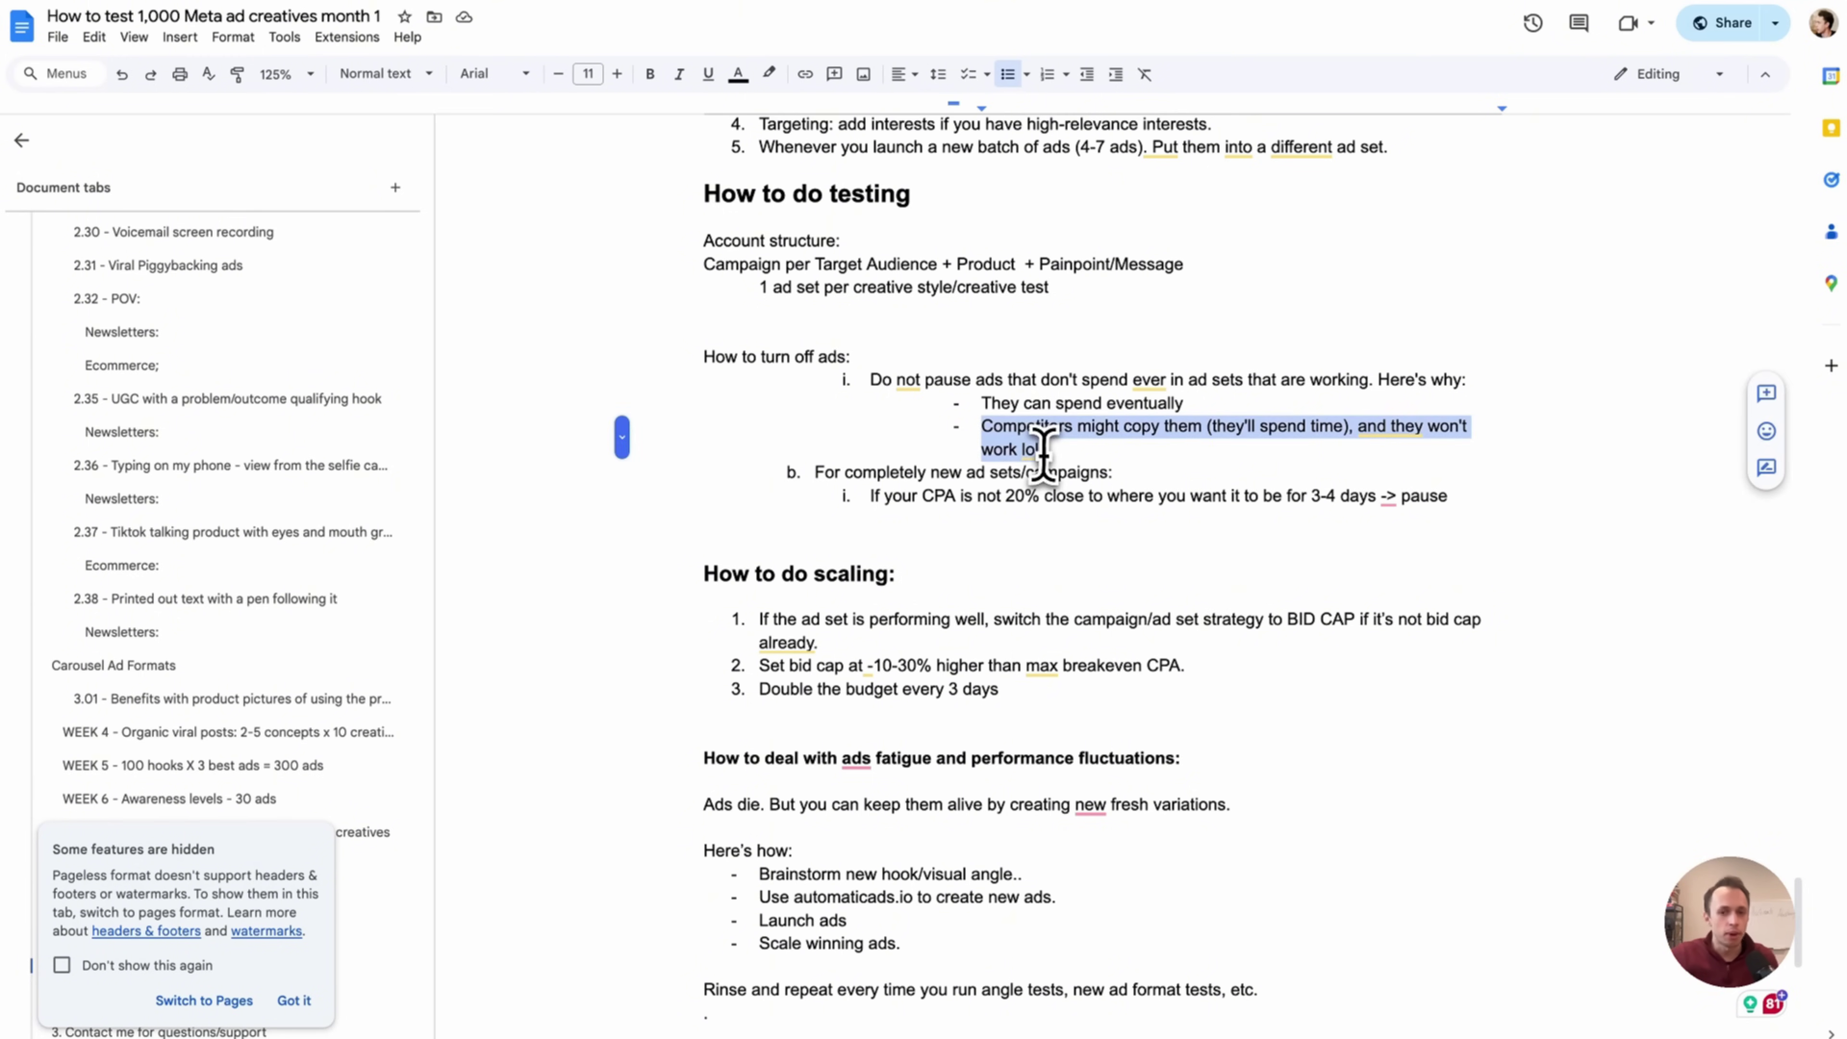
click(1043, 451)
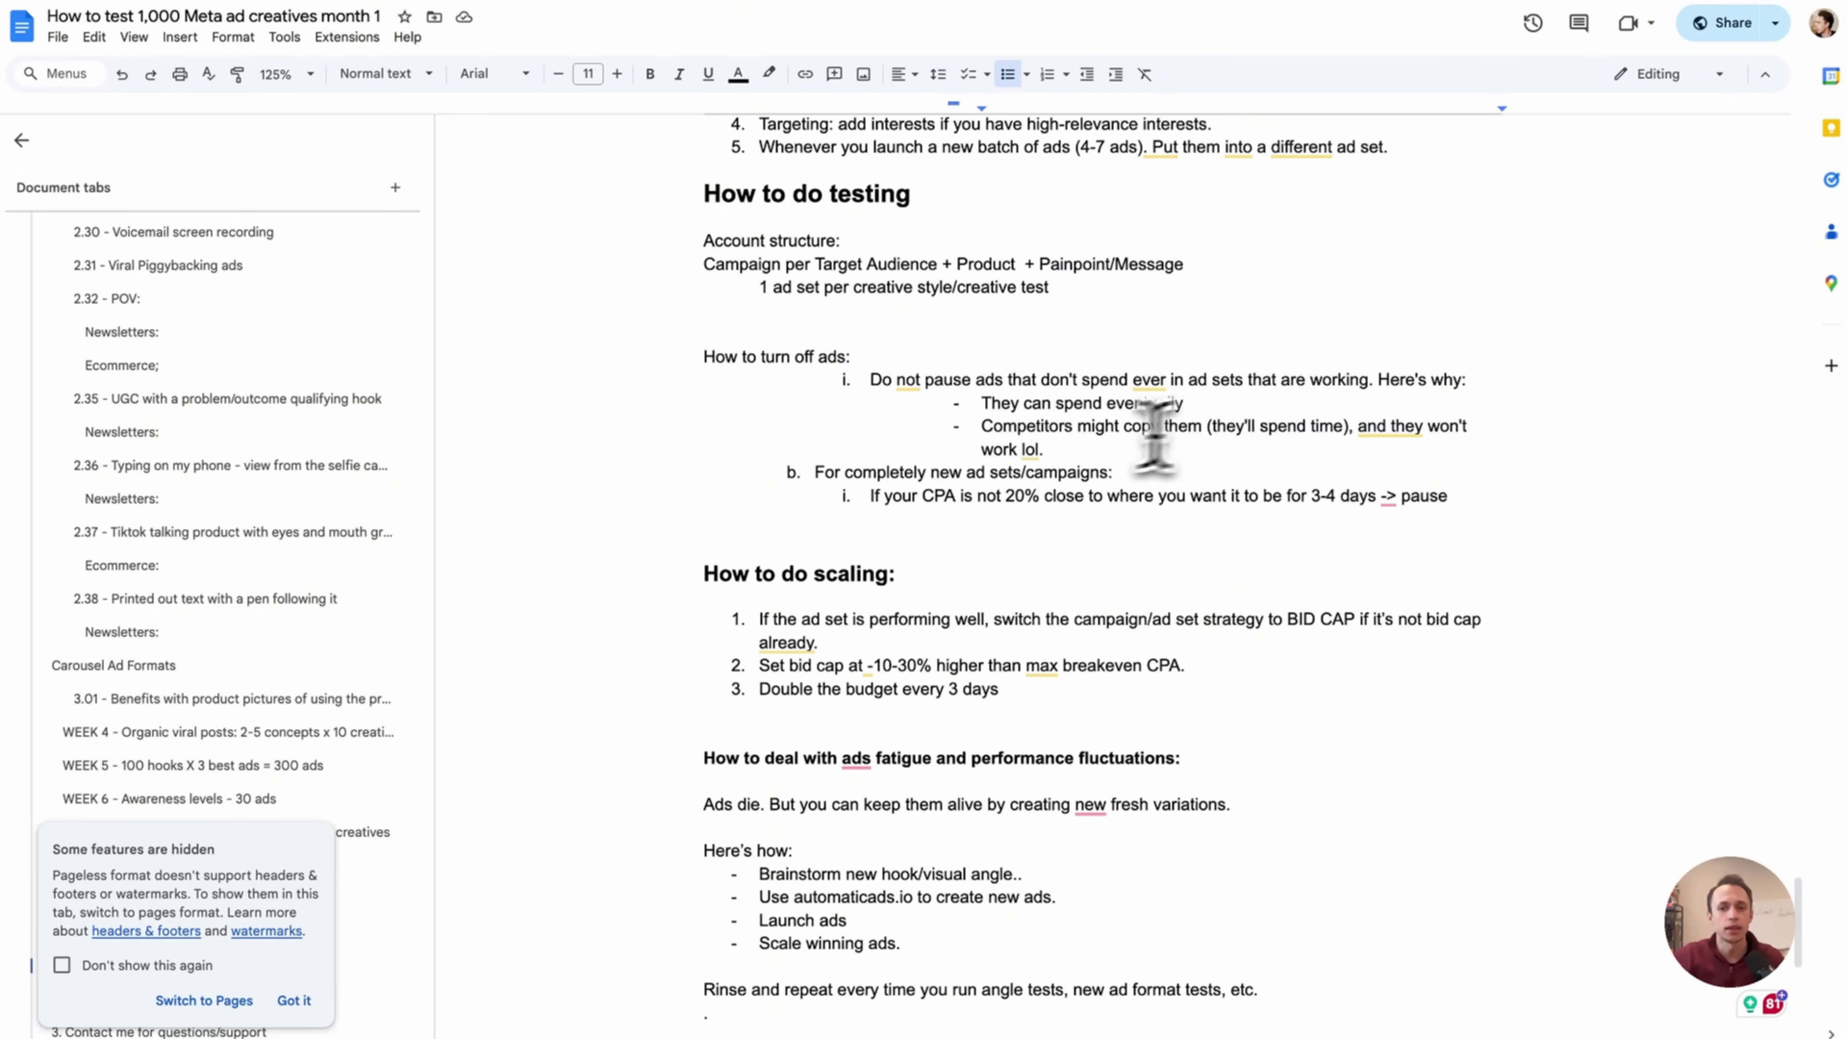
drag(1045, 449, 1387, 437)
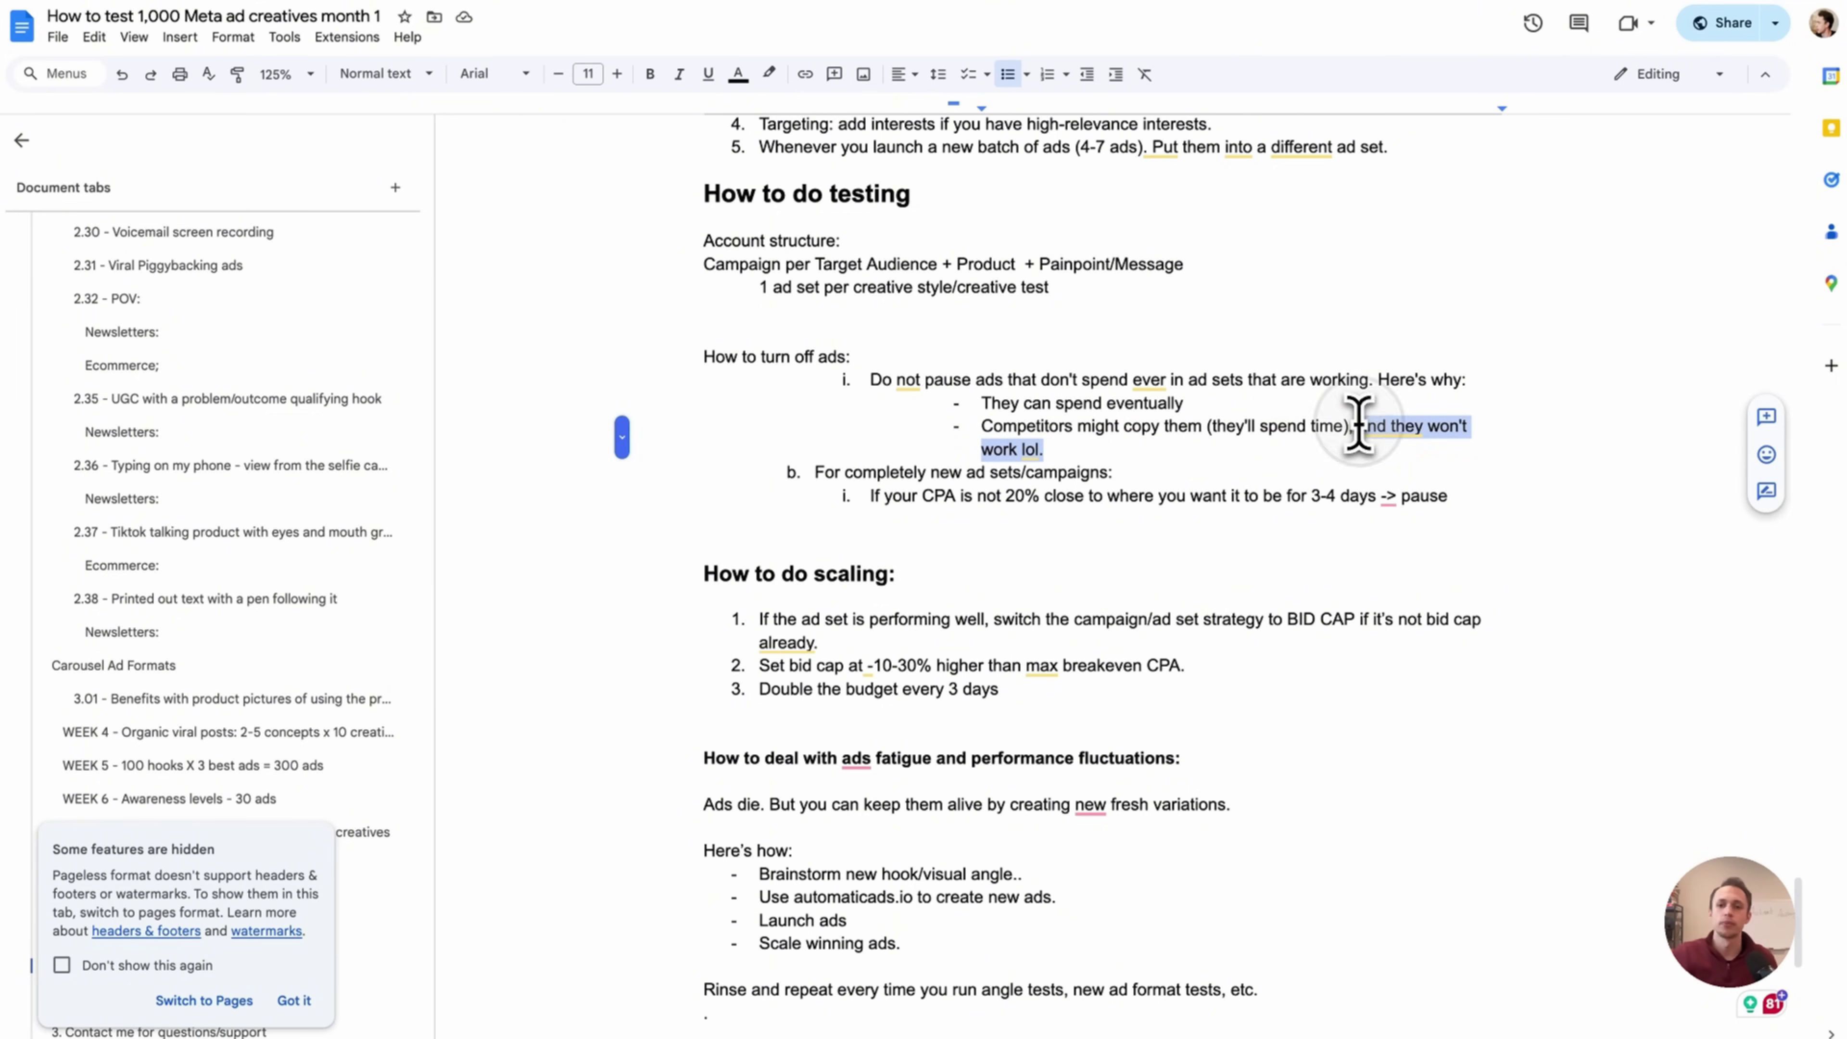
click(1350, 428)
click(949, 415)
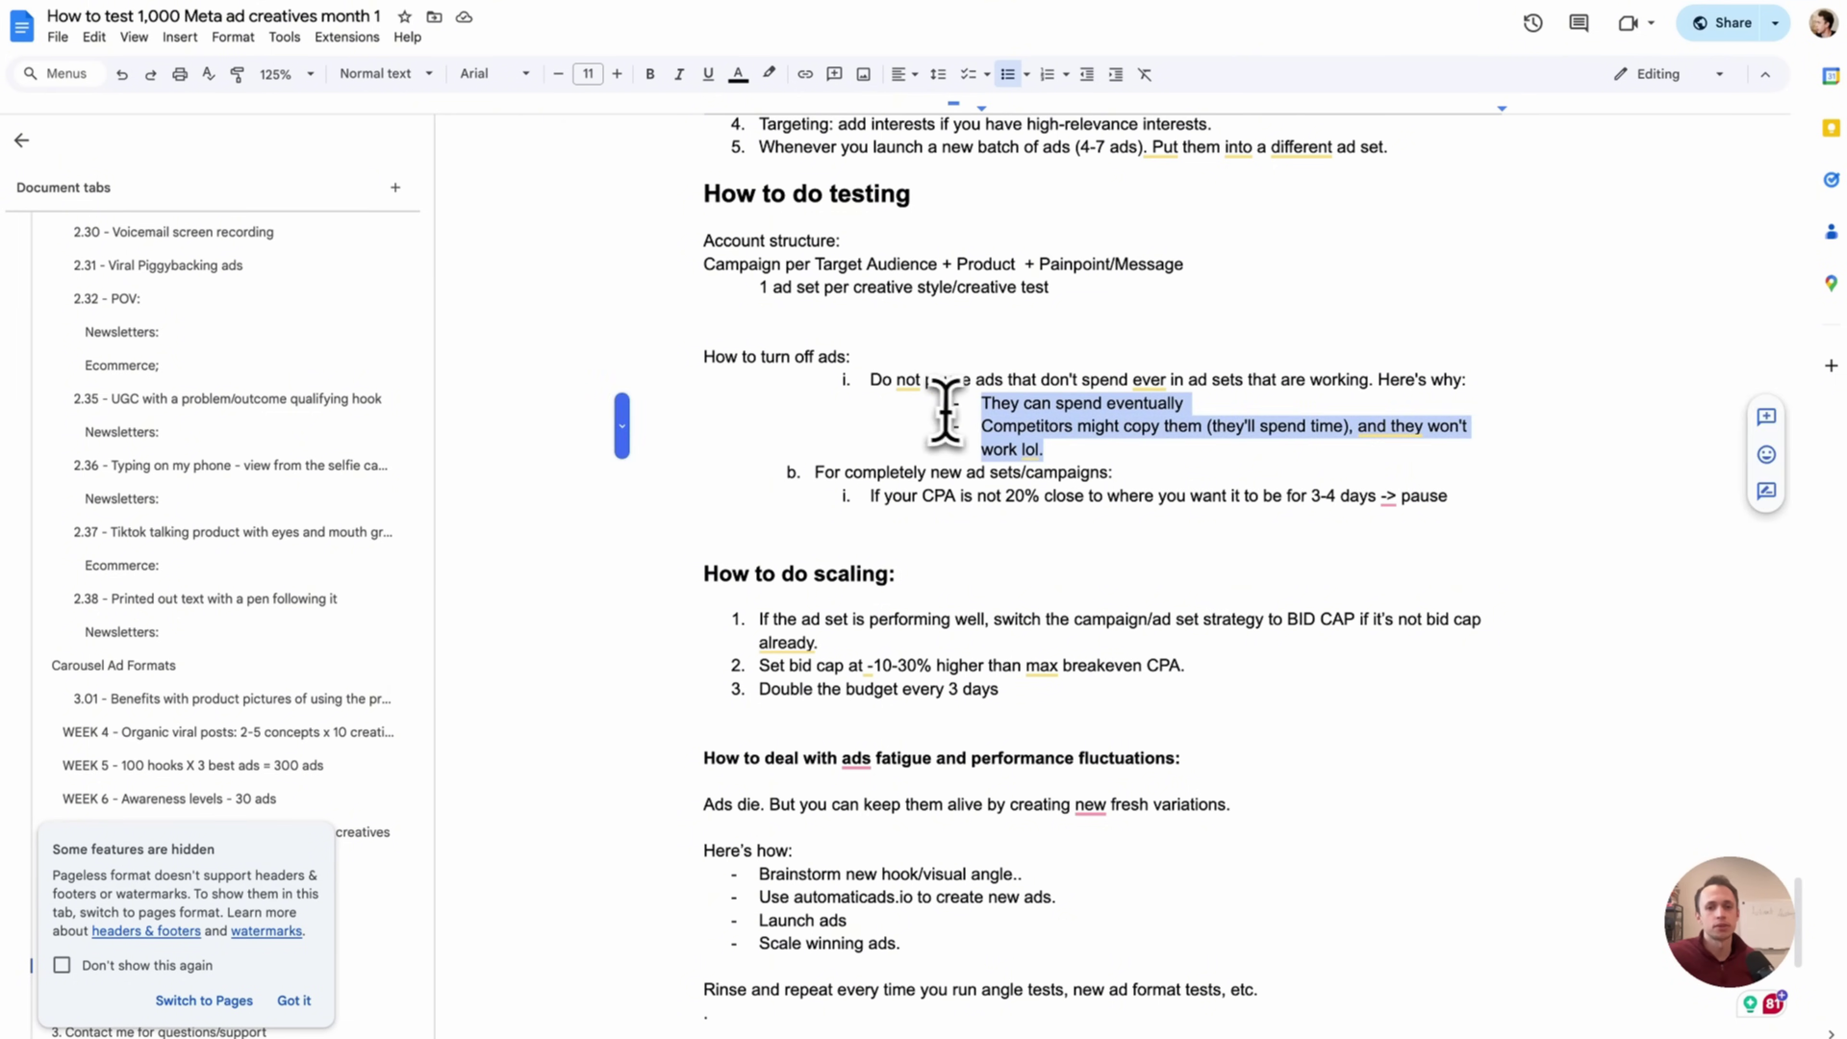
click(945, 422)
- Highlight the "For completely new ad sets/campaigns" line and the CPA pause rule beneath it
drag(804, 474, 1150, 472)
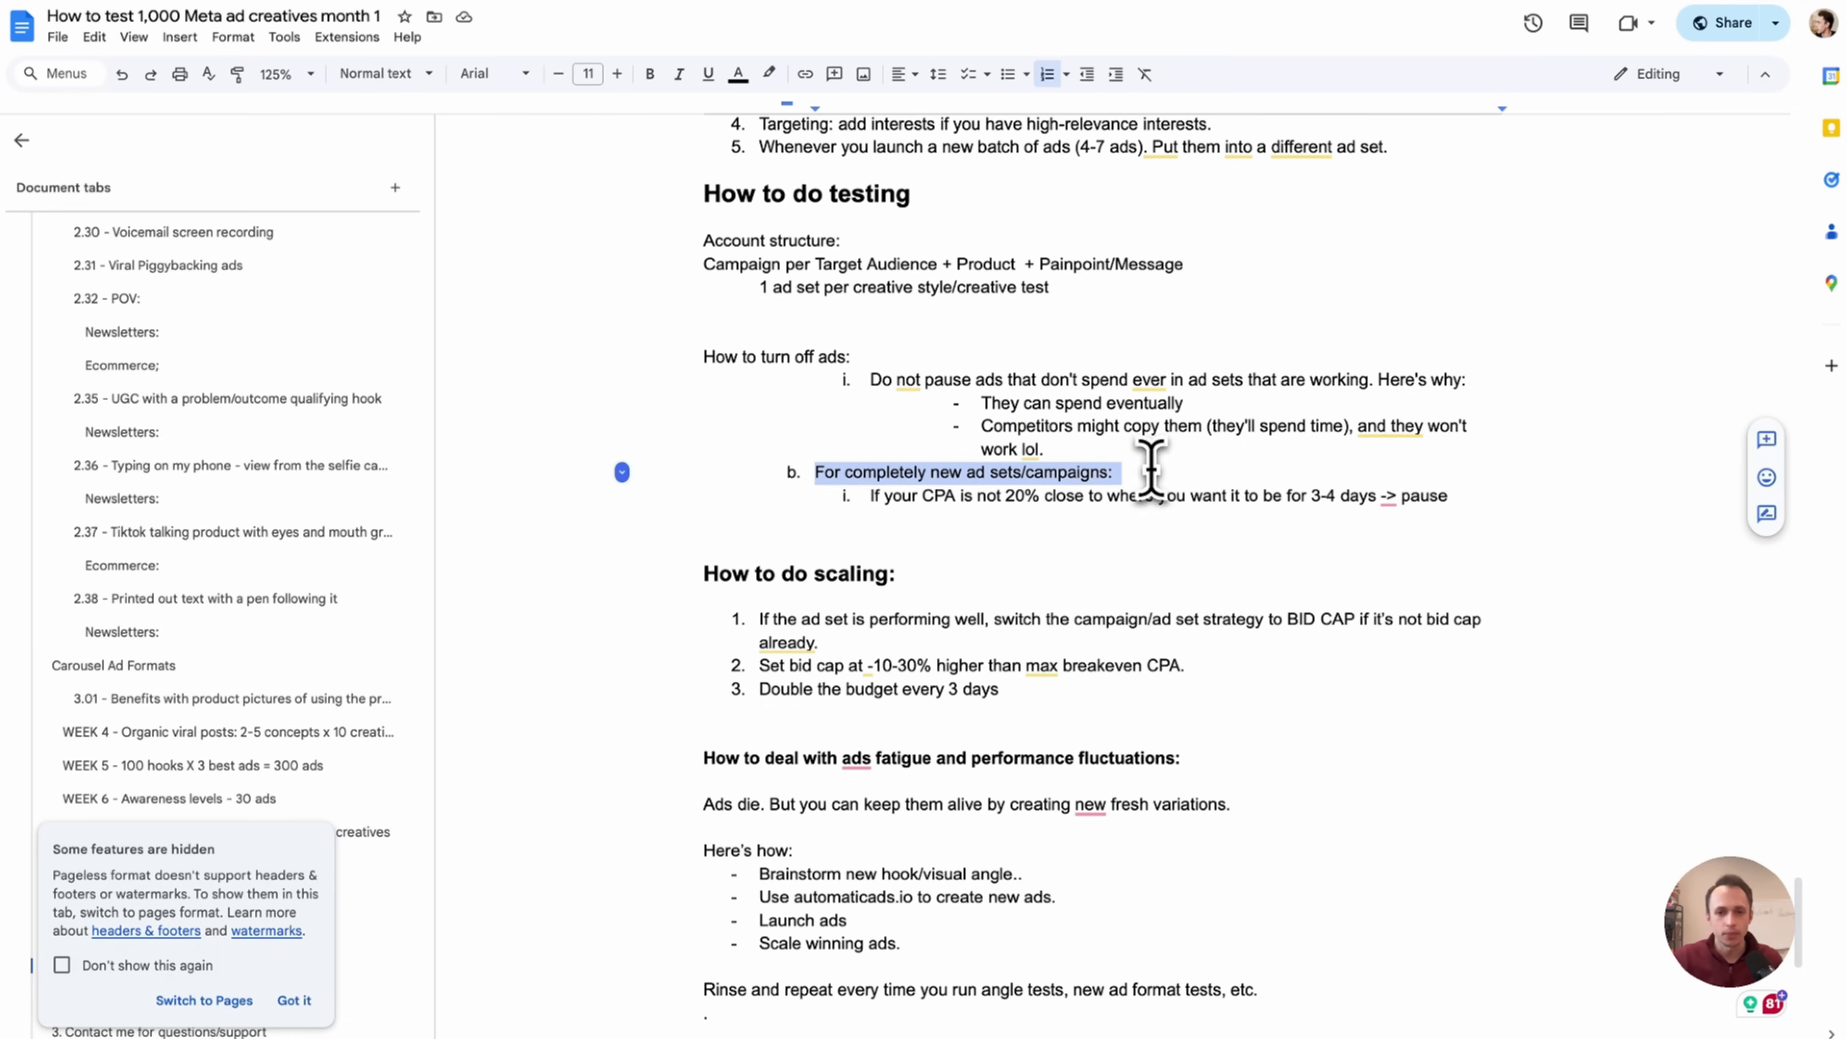
click(1151, 473)
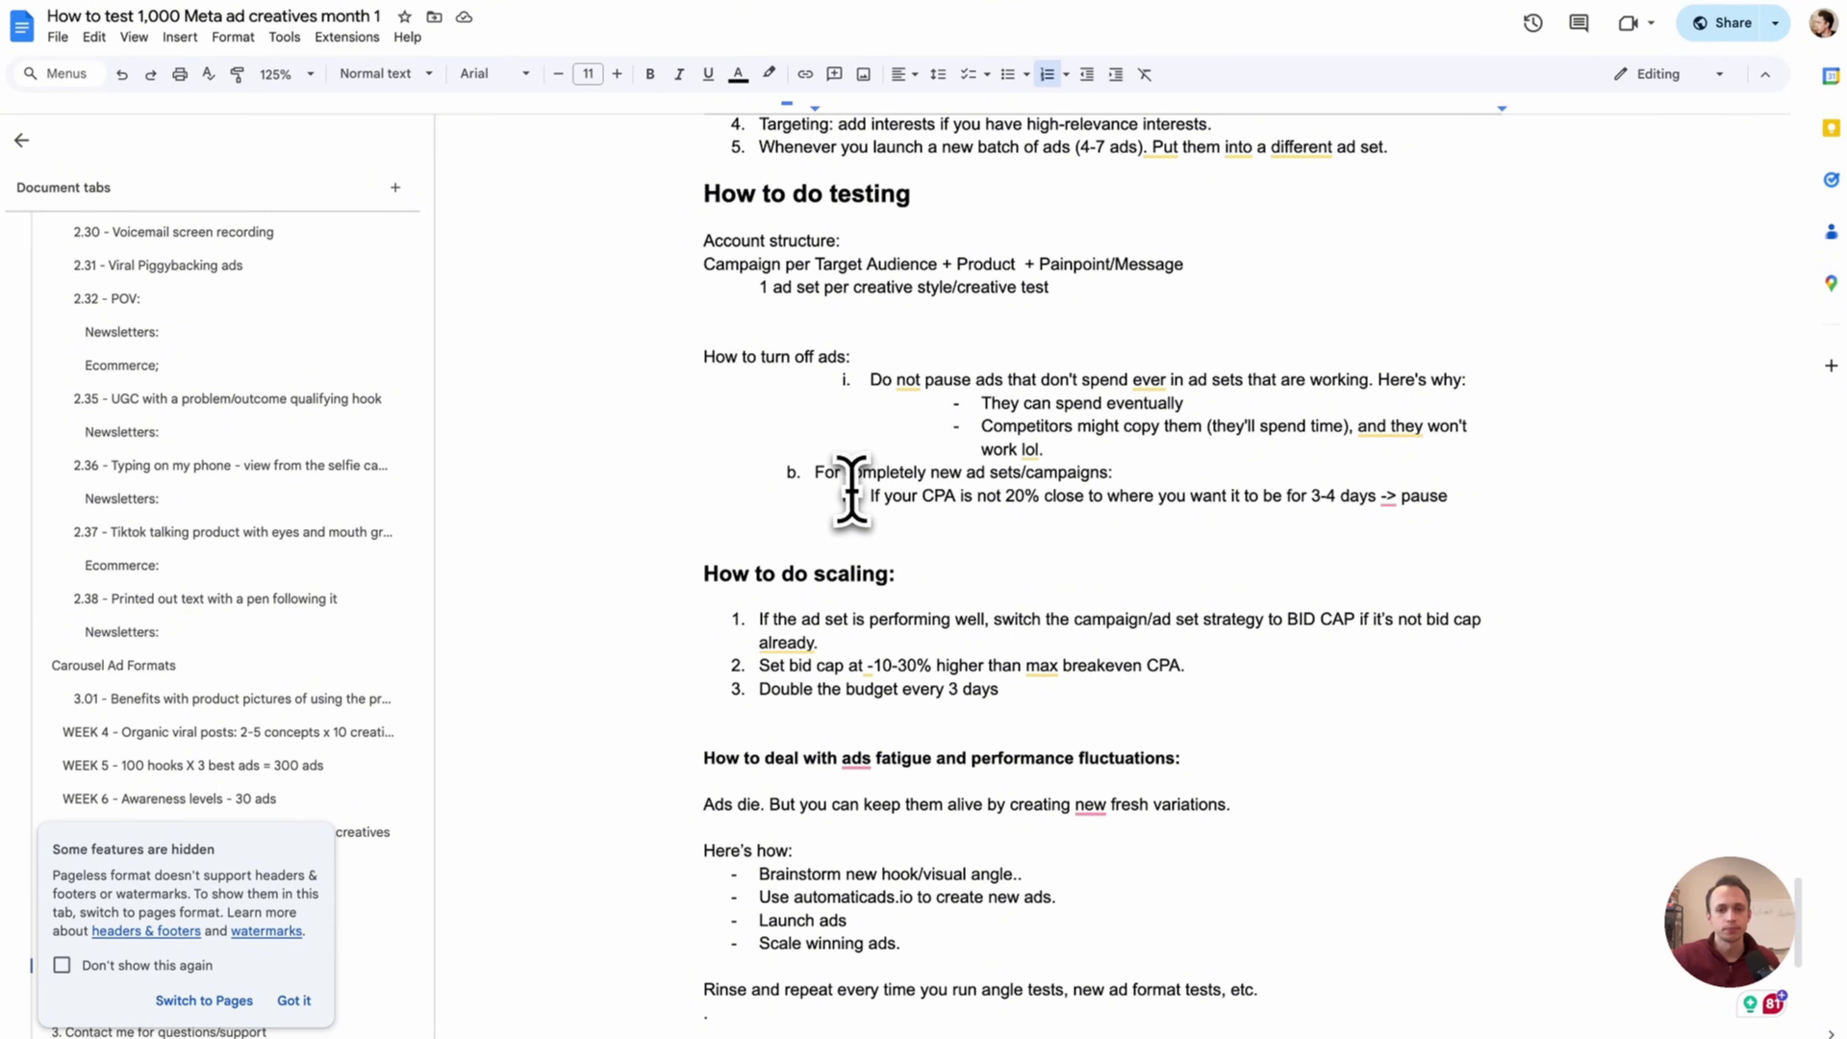
drag(879, 496, 1145, 473)
click(1145, 473)
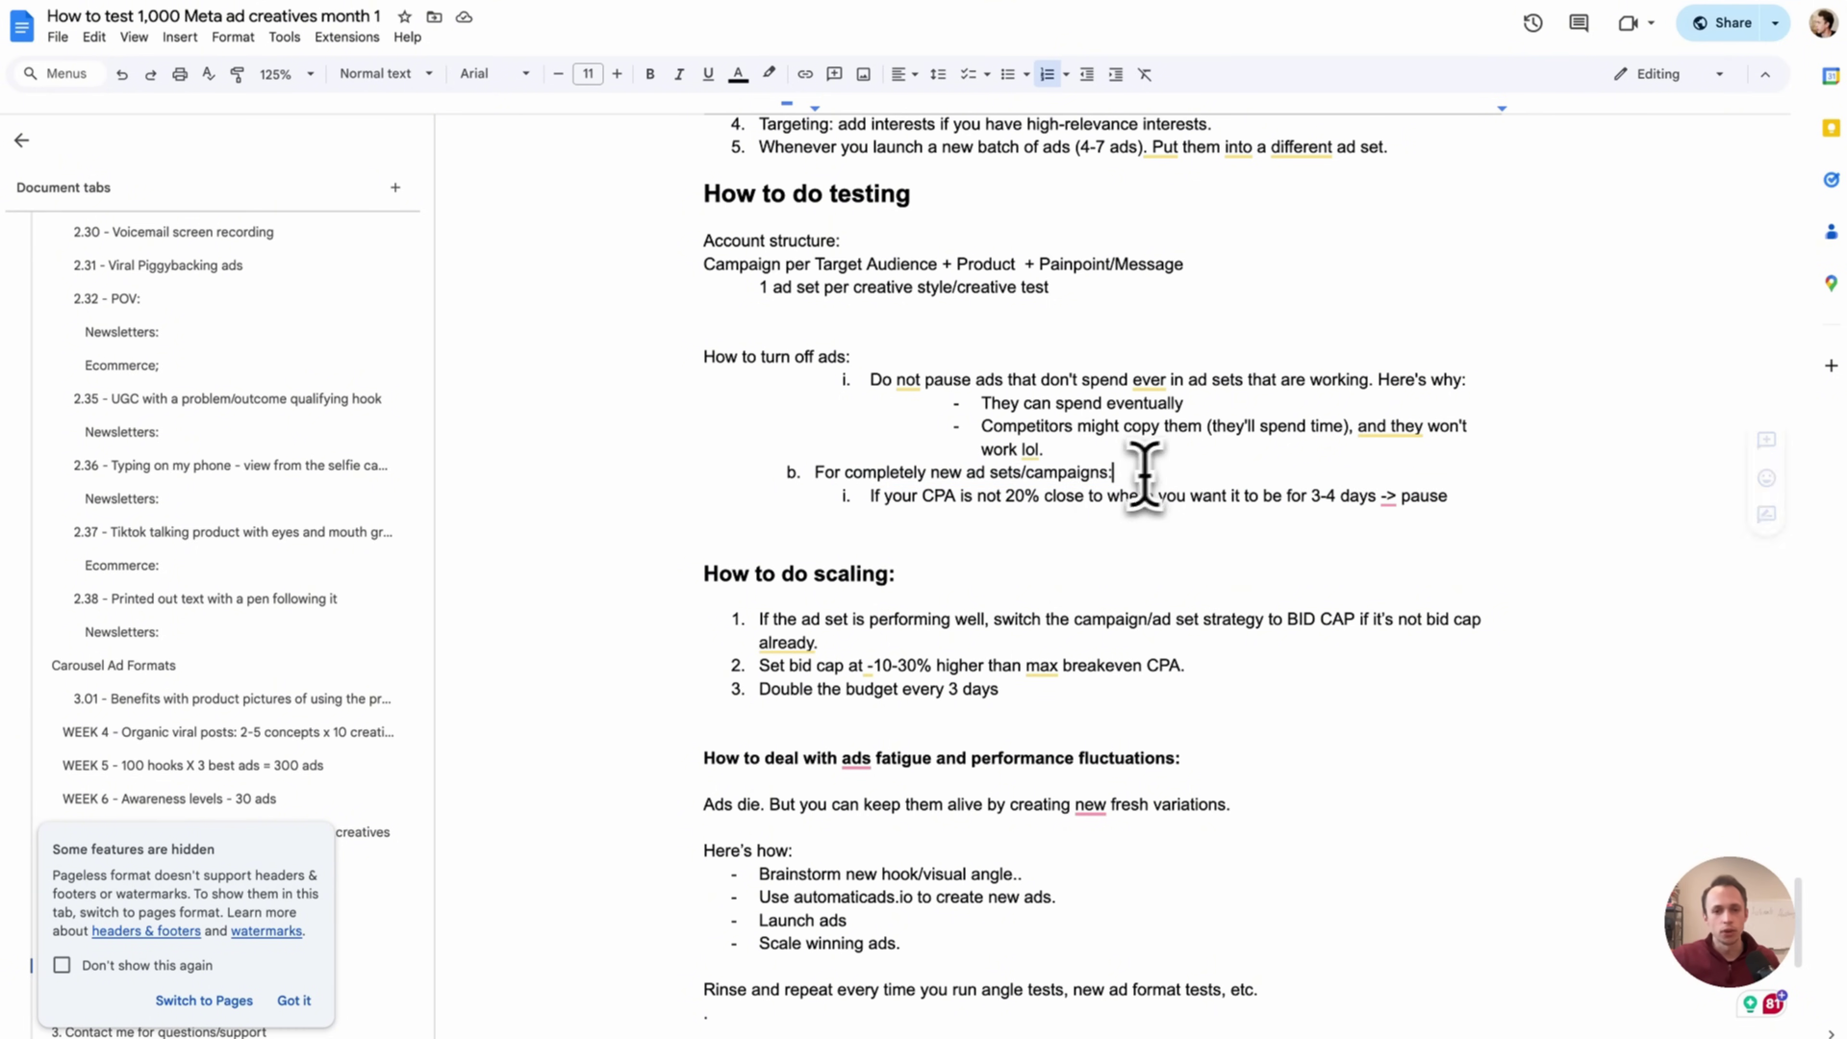
click(860, 498)
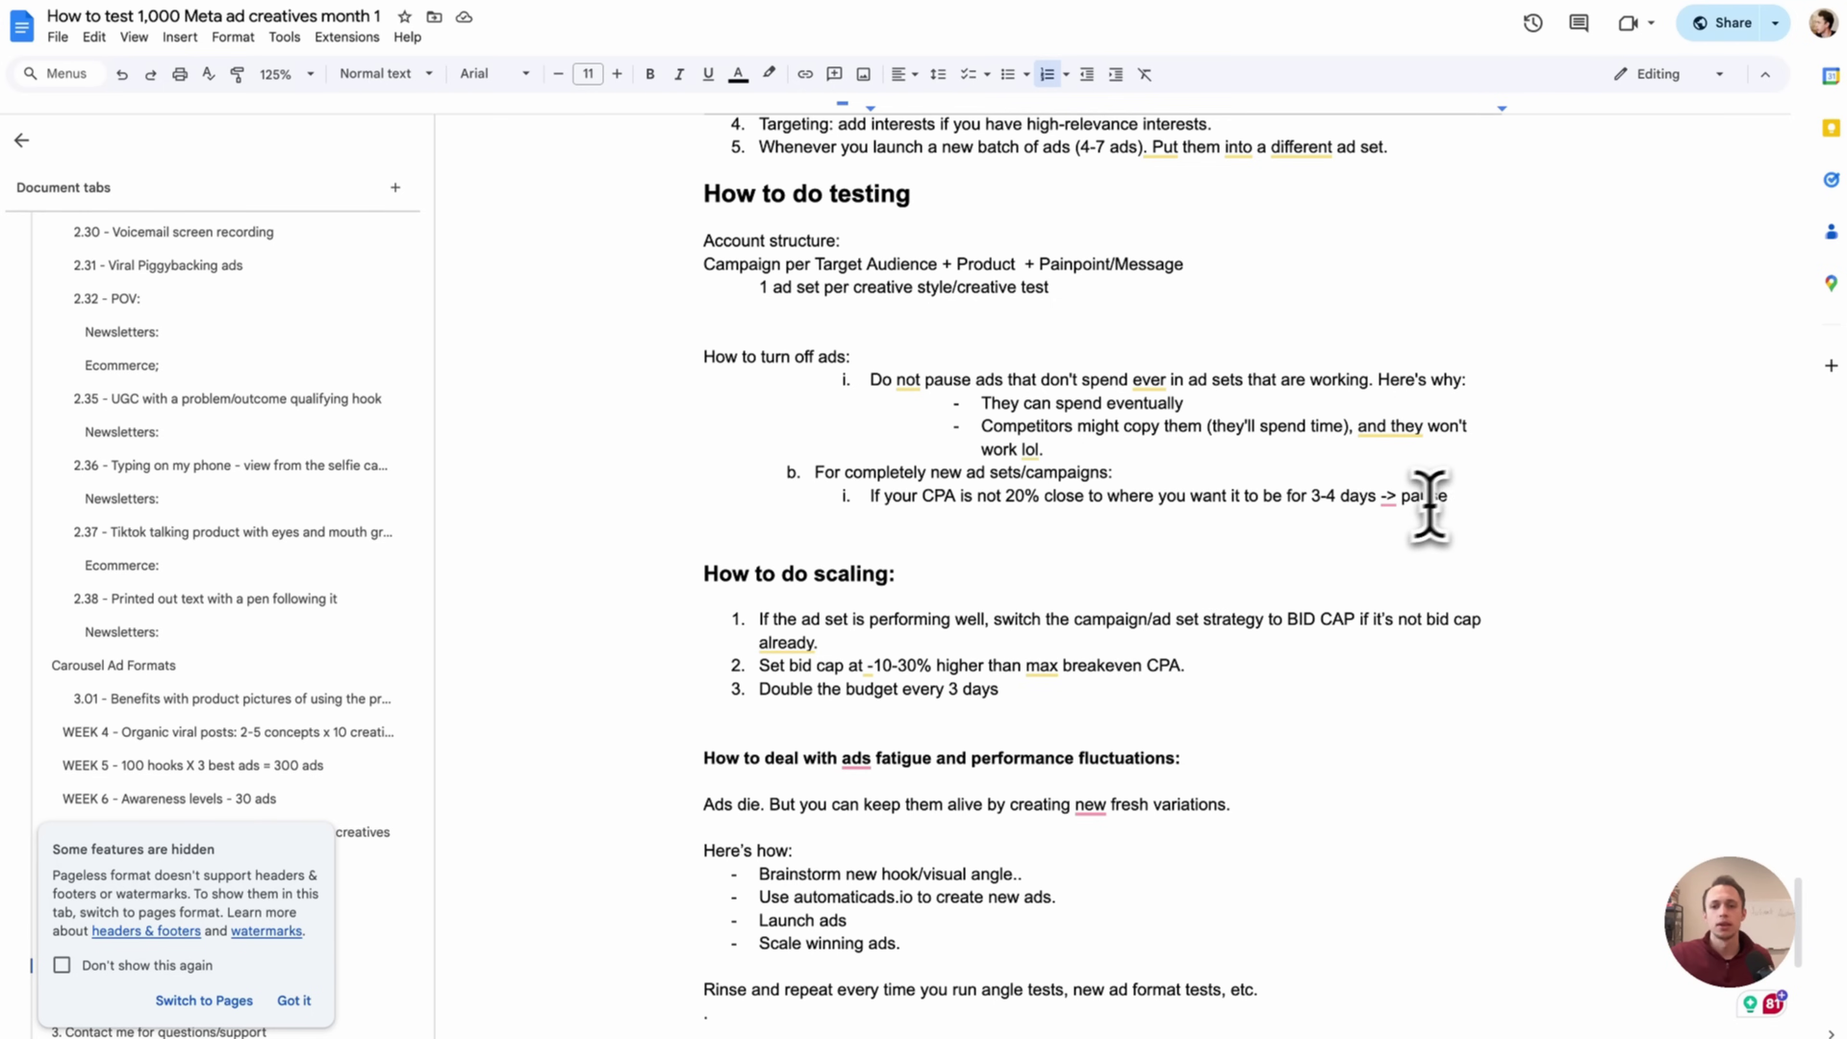
drag(1468, 499, 754, 491)
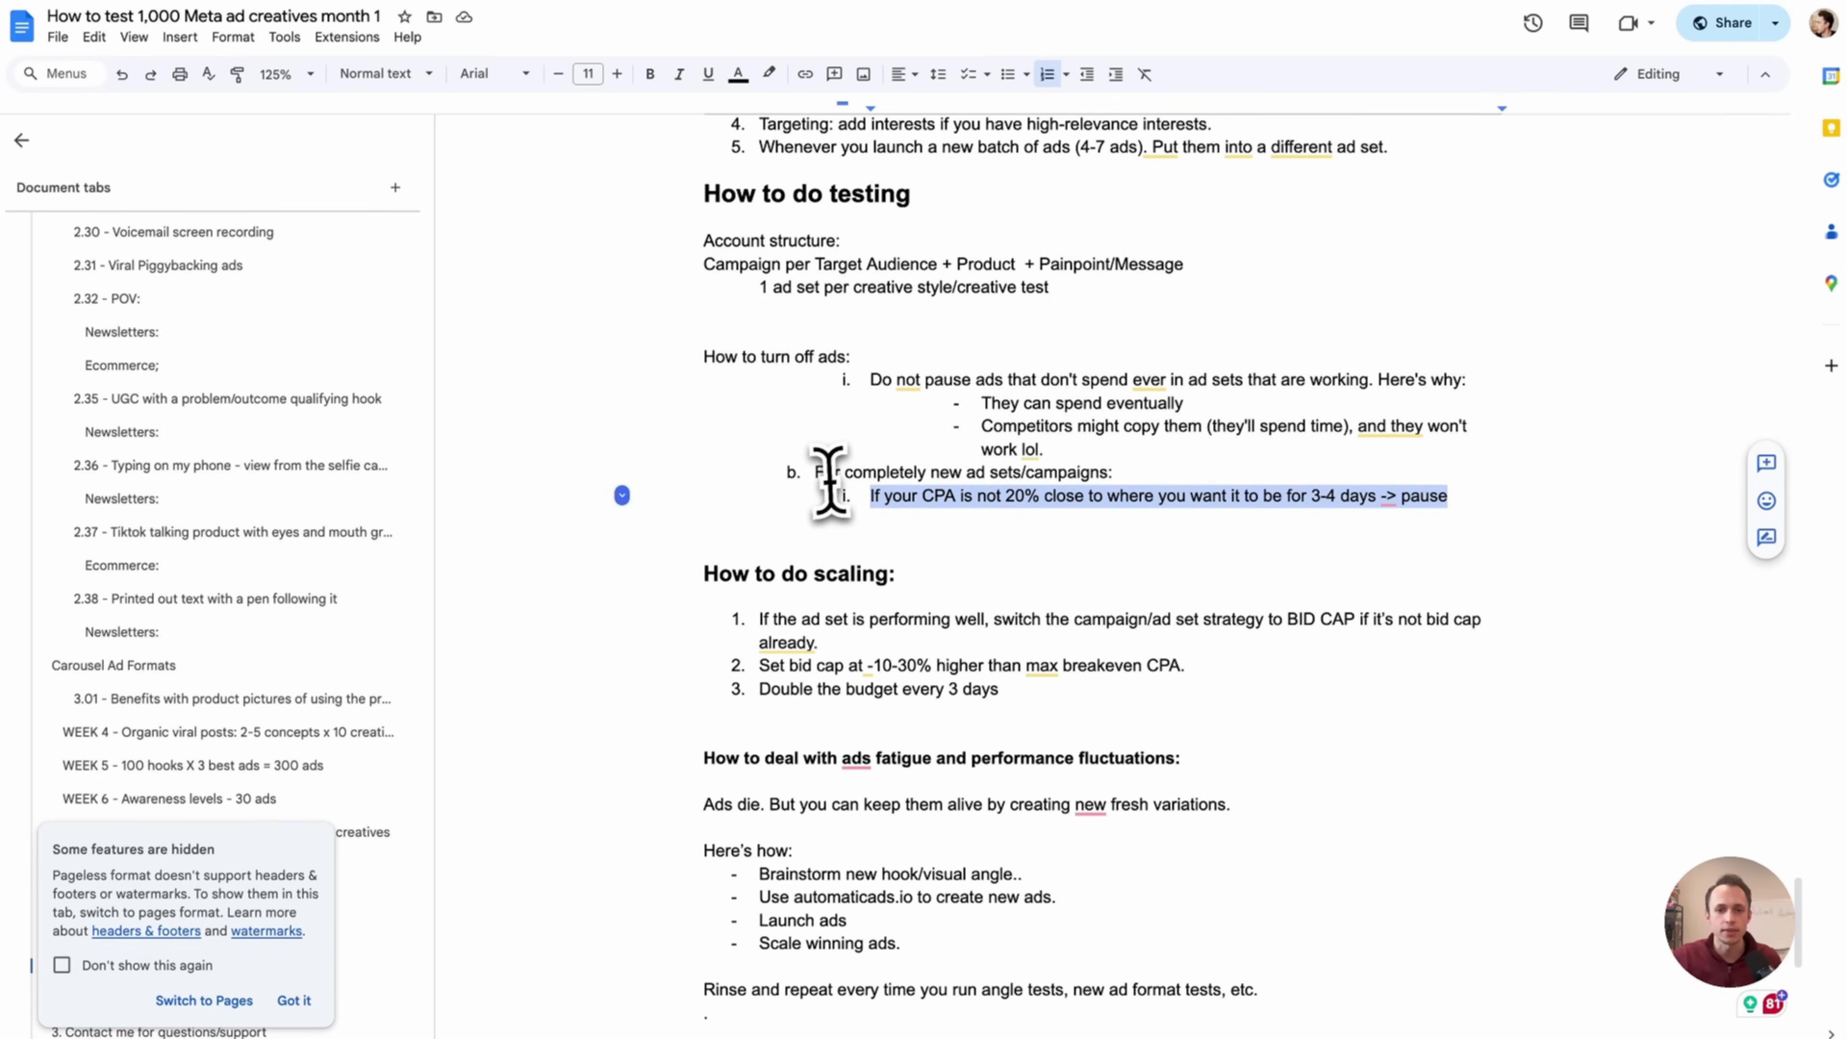
click(1110, 472)
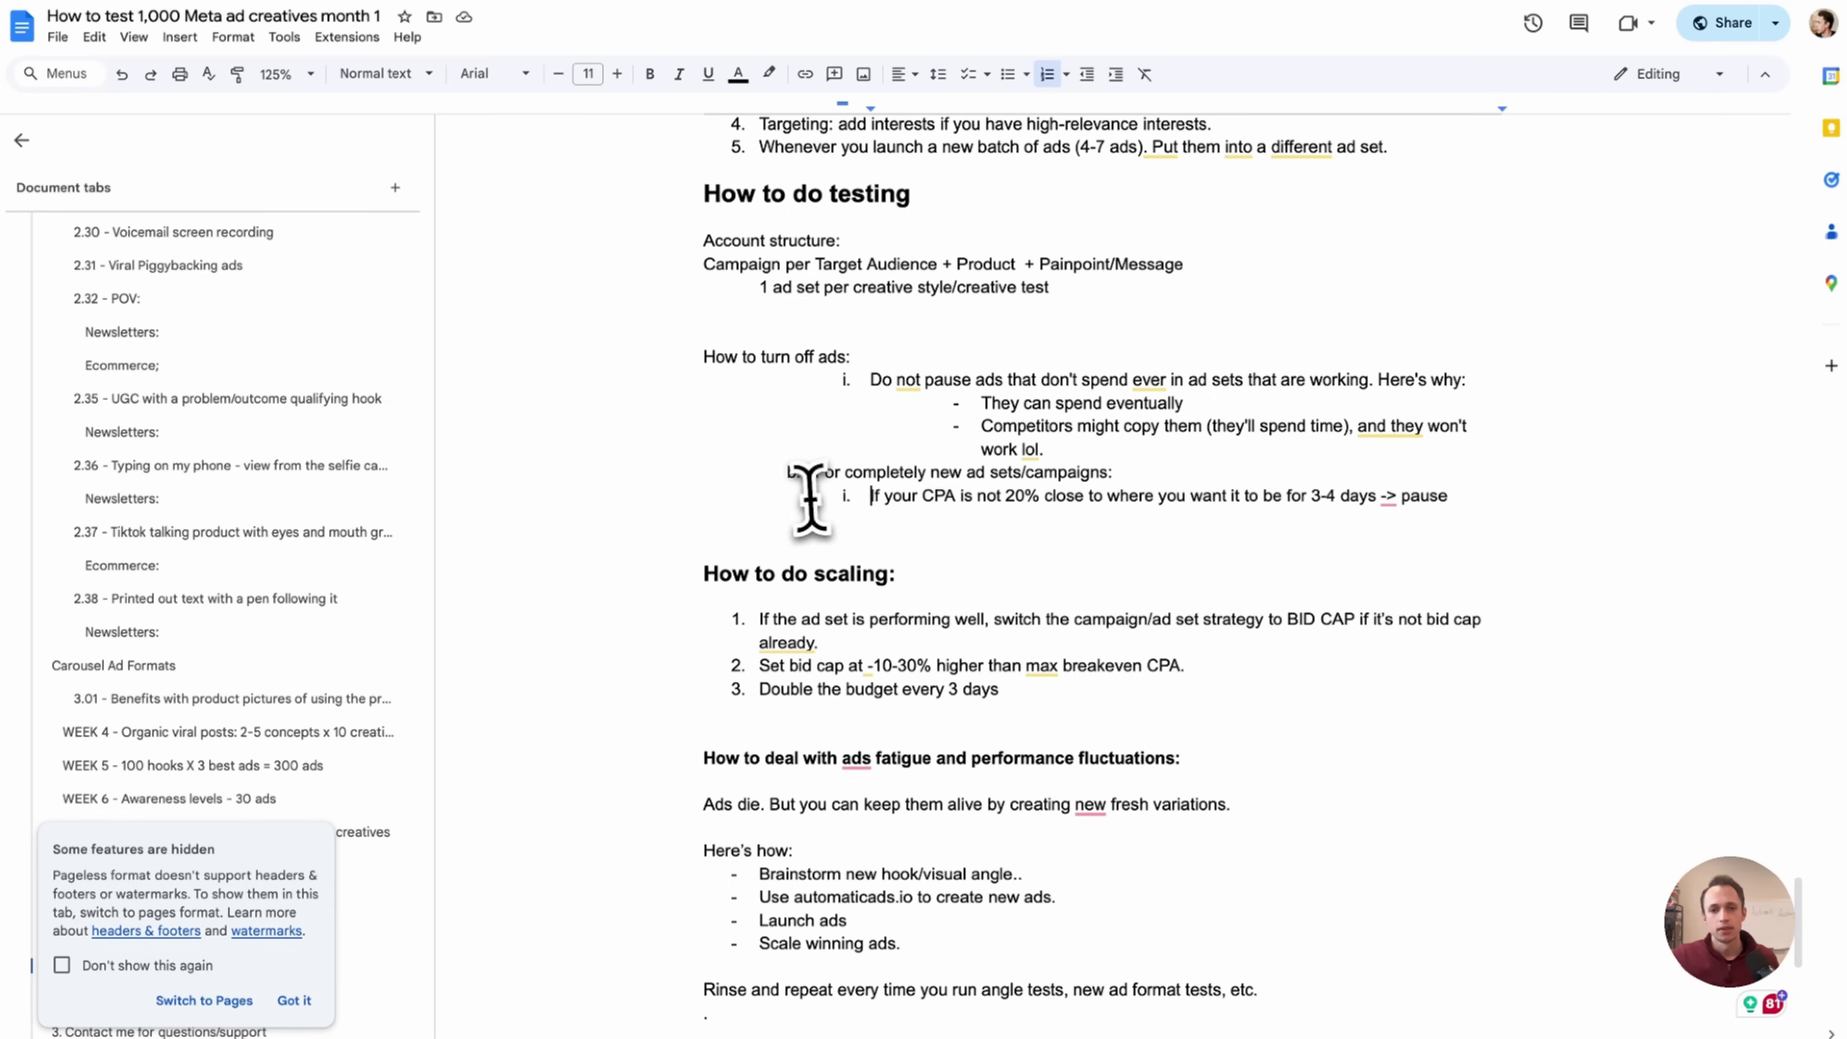
drag(808, 487, 1464, 483)
click(1503, 504)
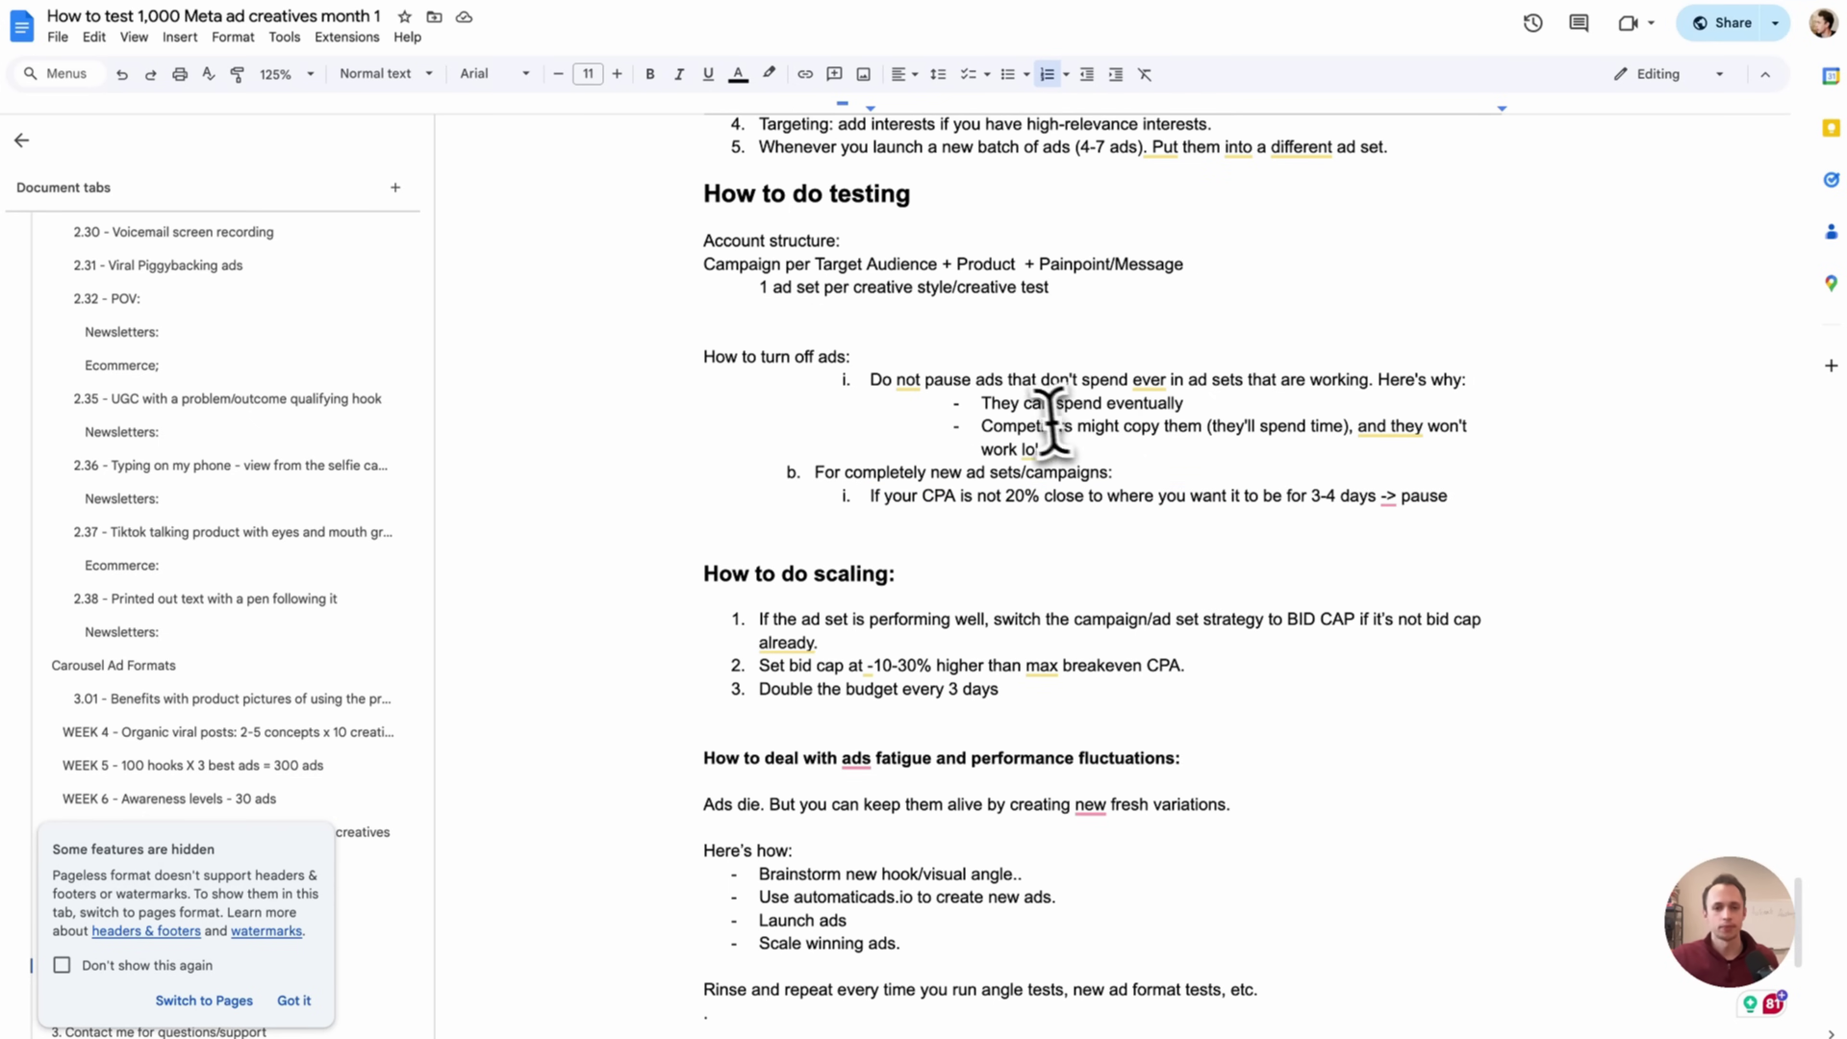
- Go to the "How to do scaling" section and highlight the opening words of its first item
click(746, 603)
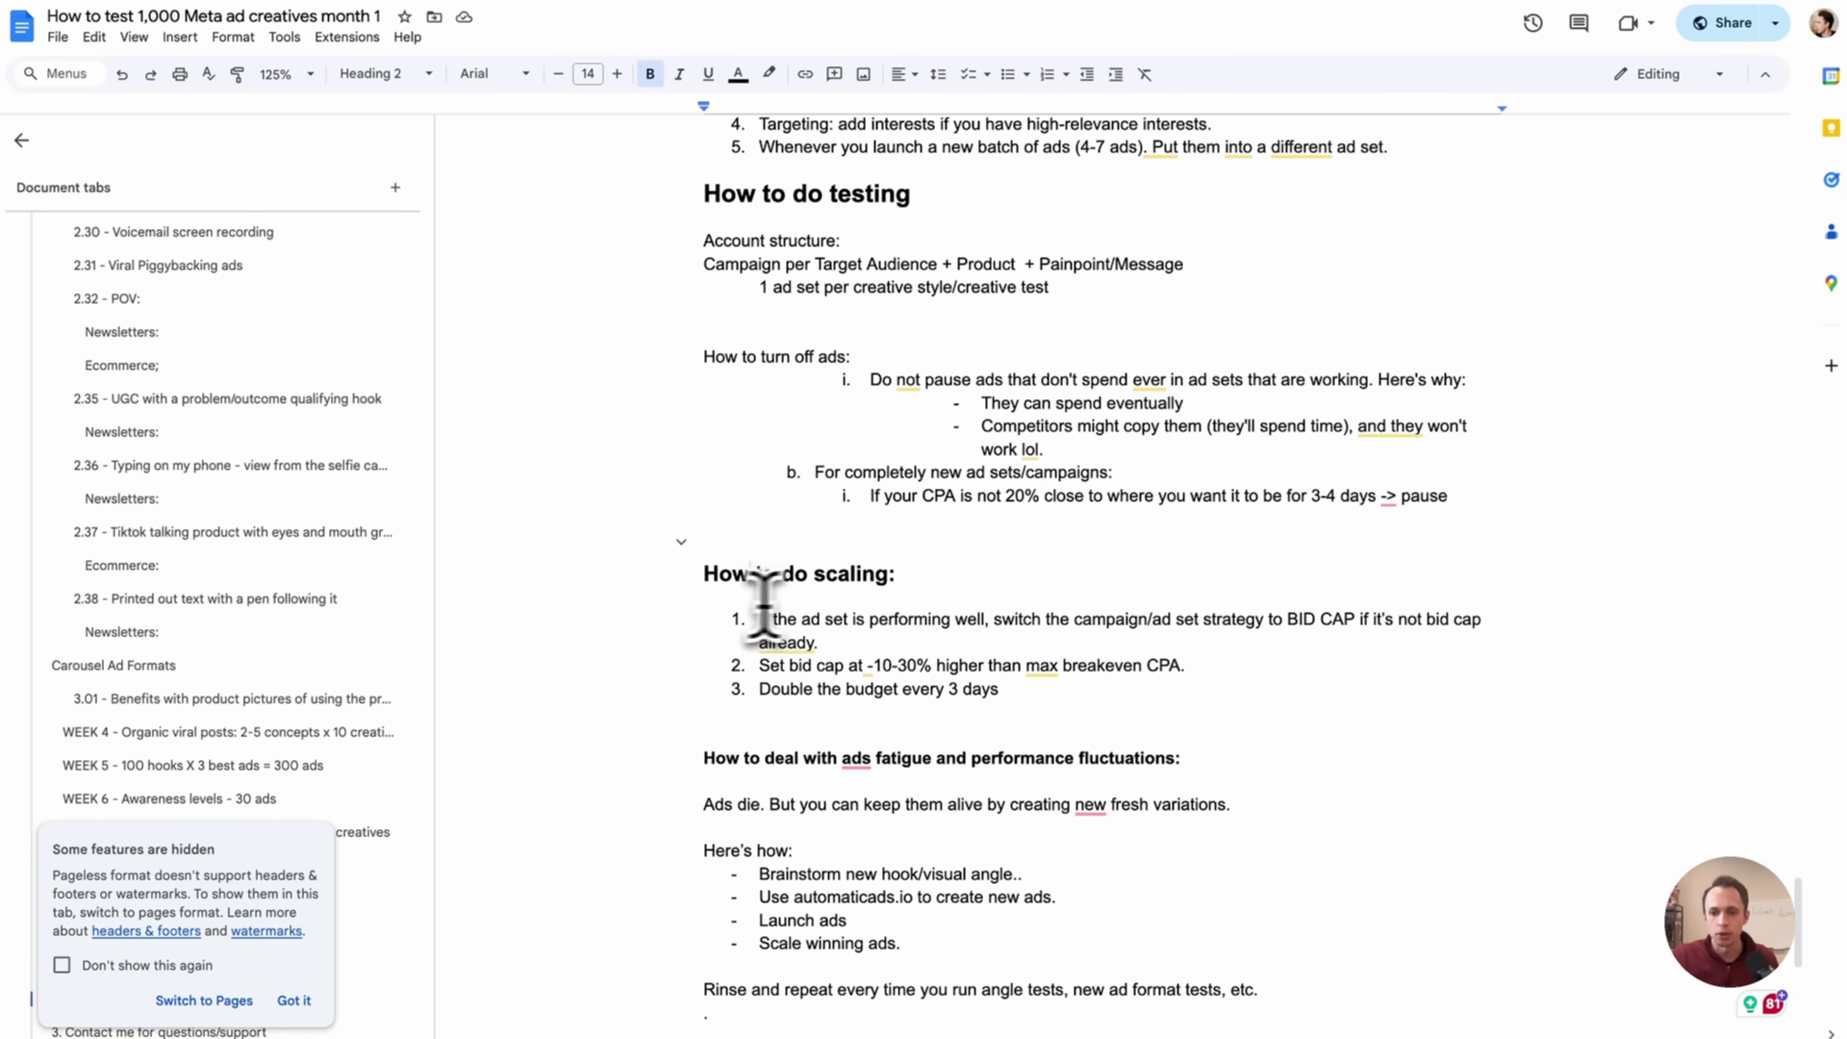
click(786, 619)
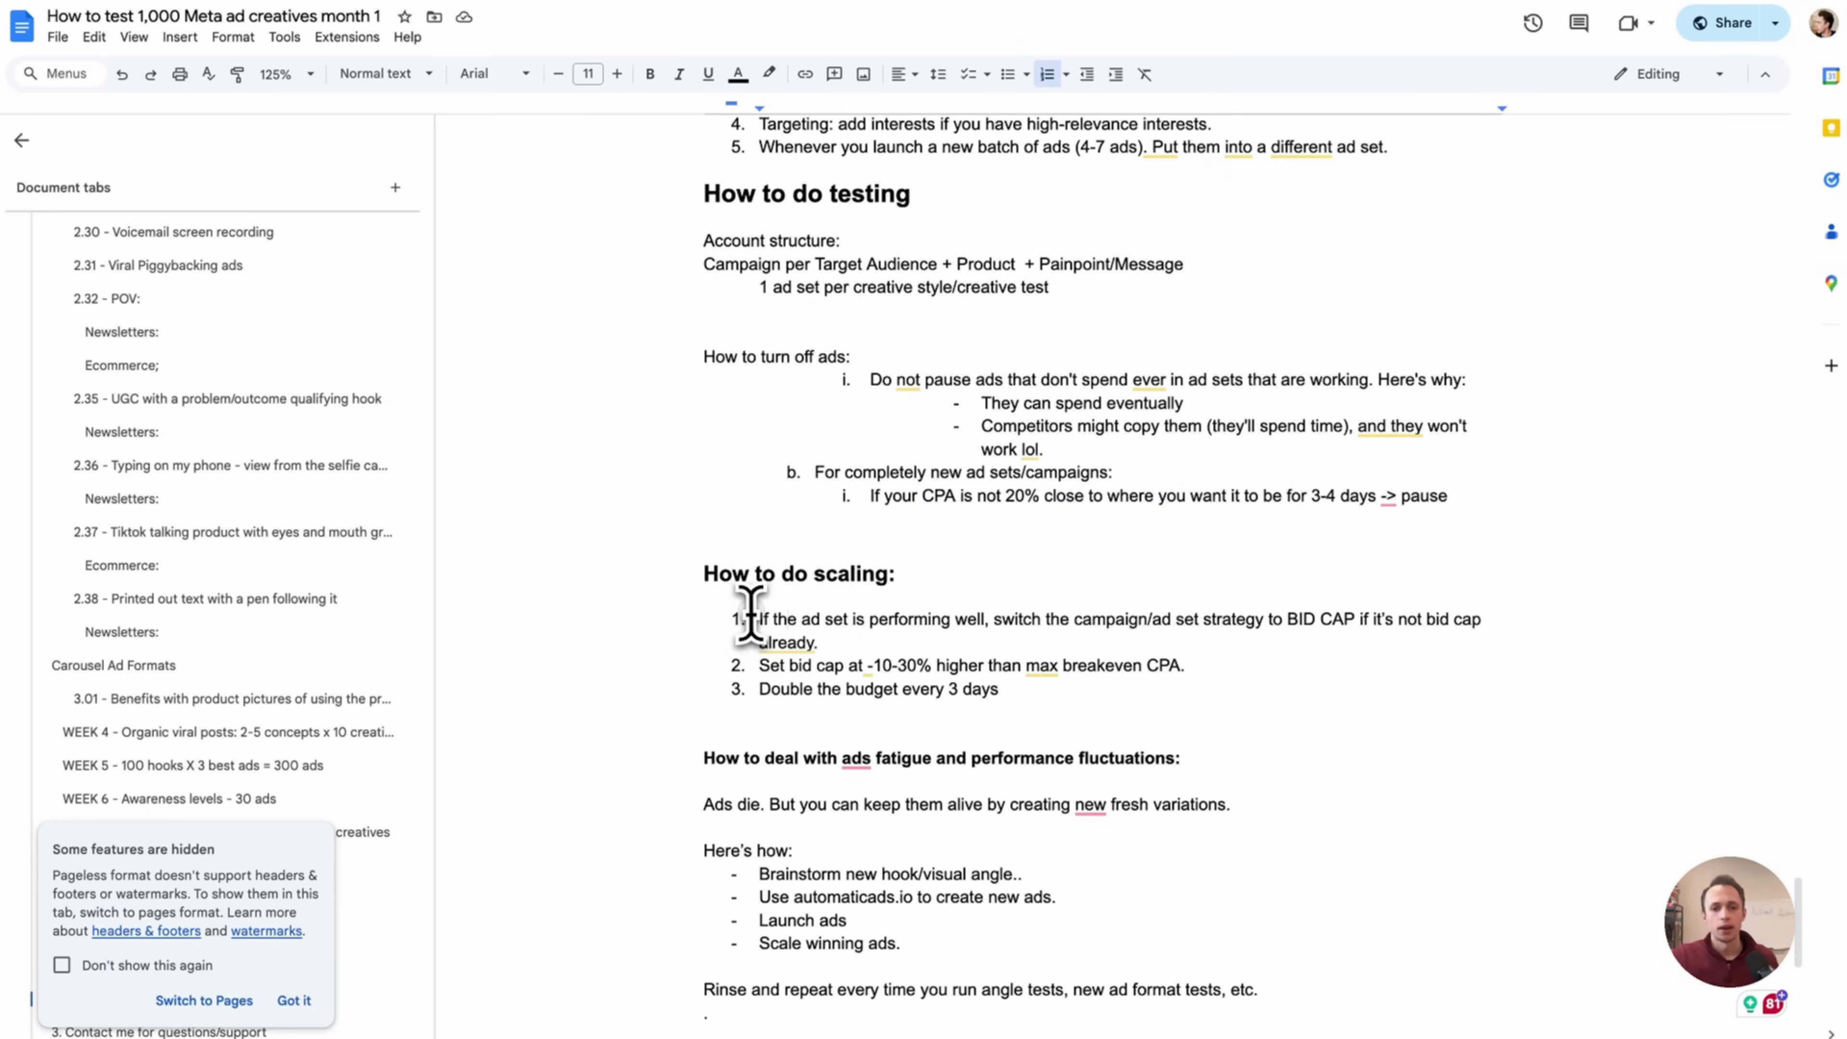
drag(753, 619, 918, 625)
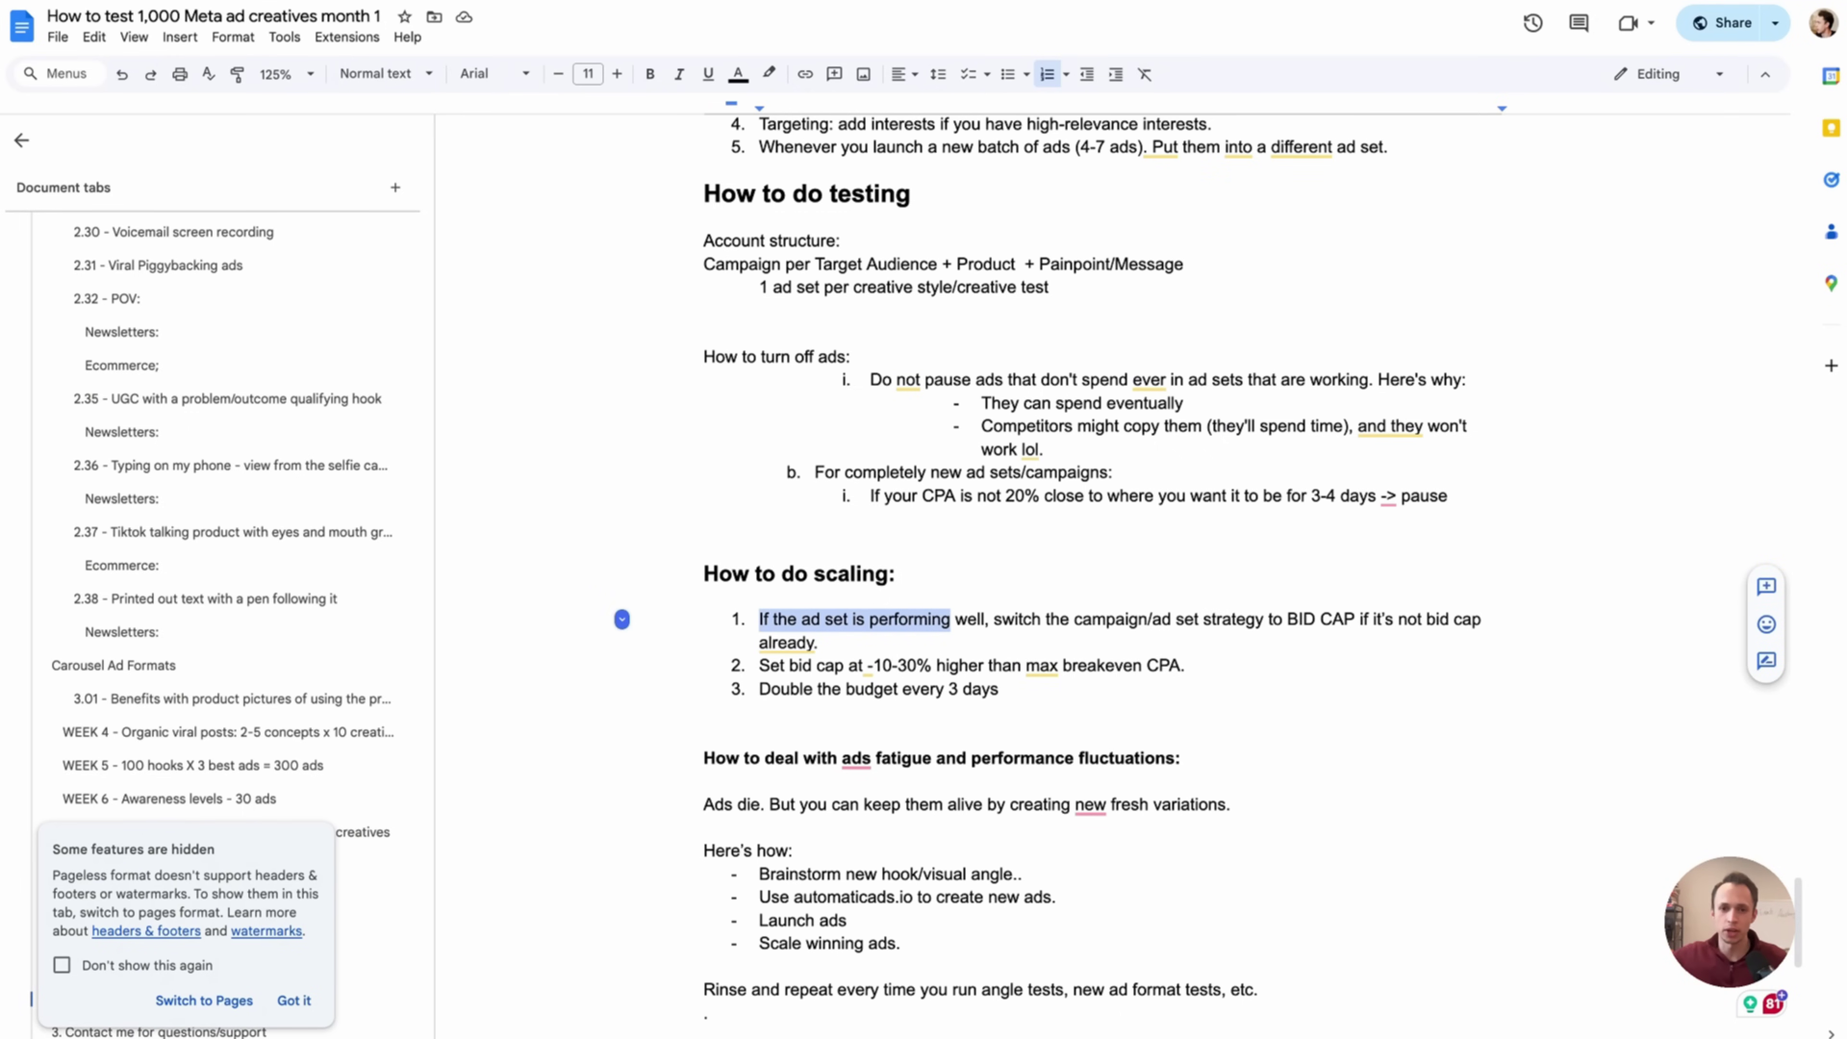
scroll(717, 393, down, 2)
click(716, 393)
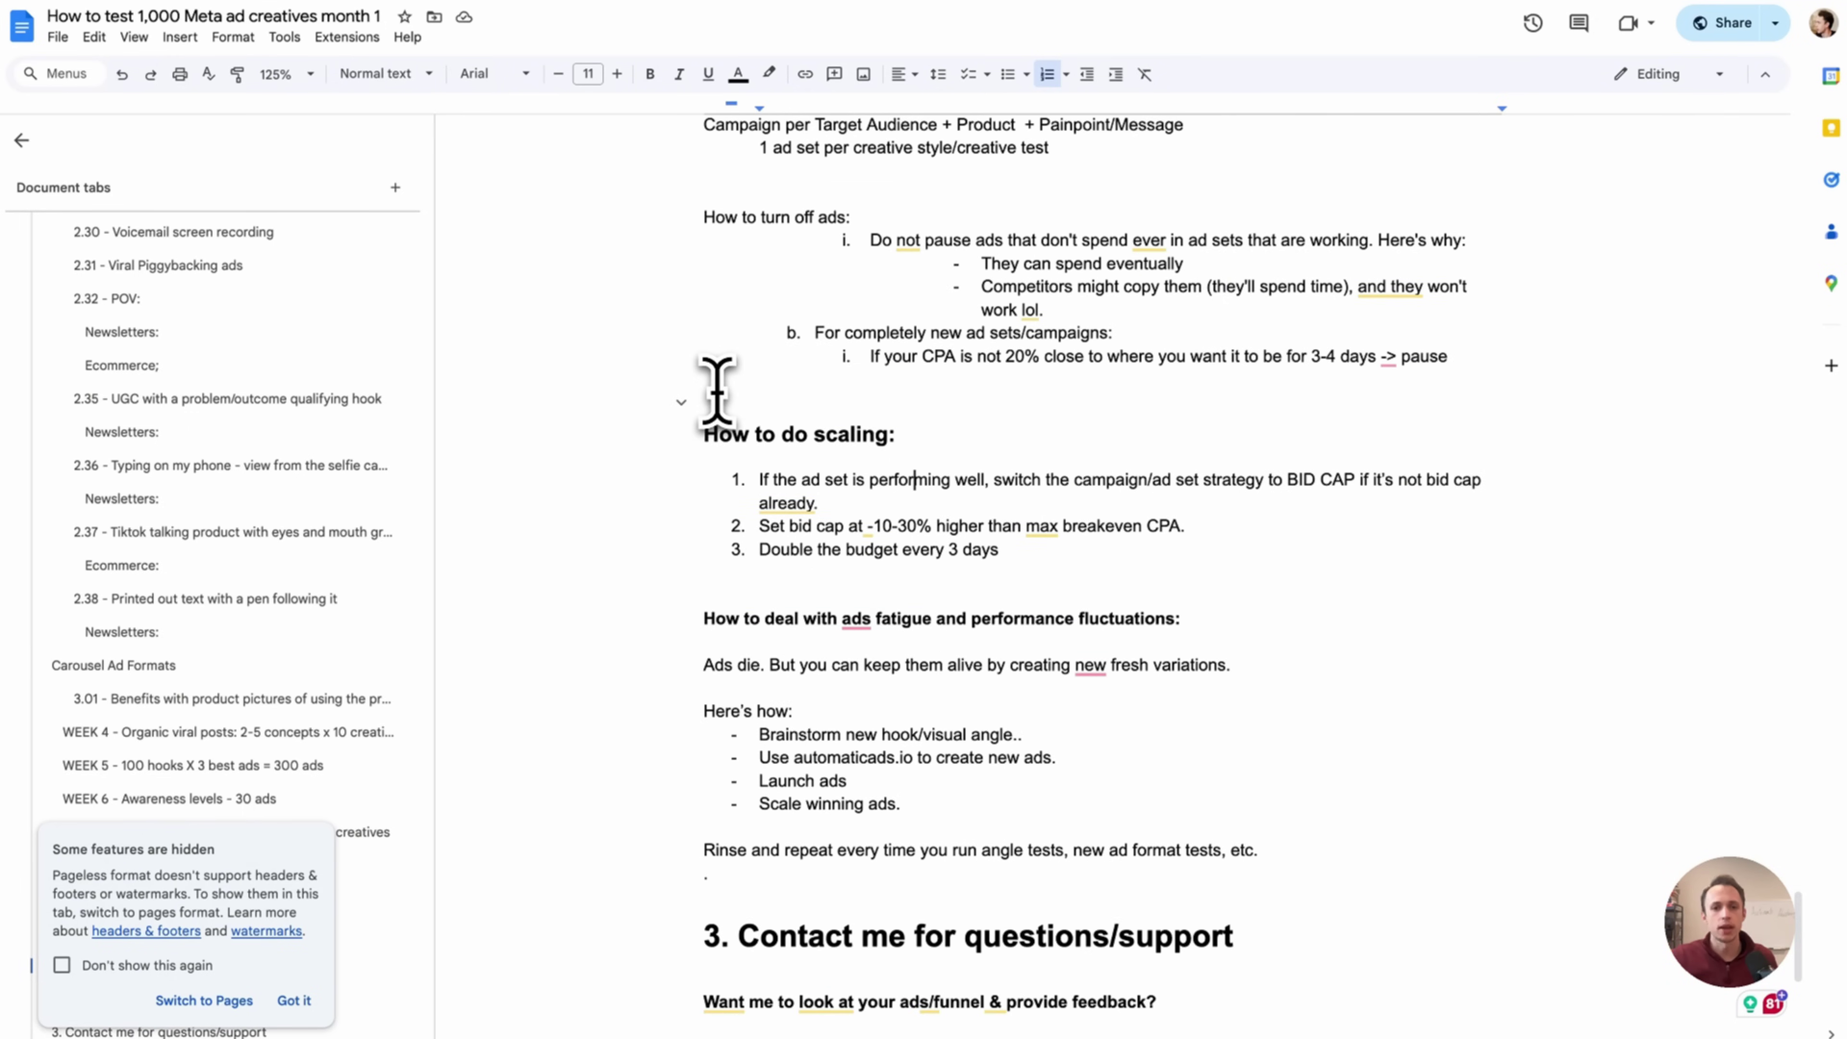
click(1012, 530)
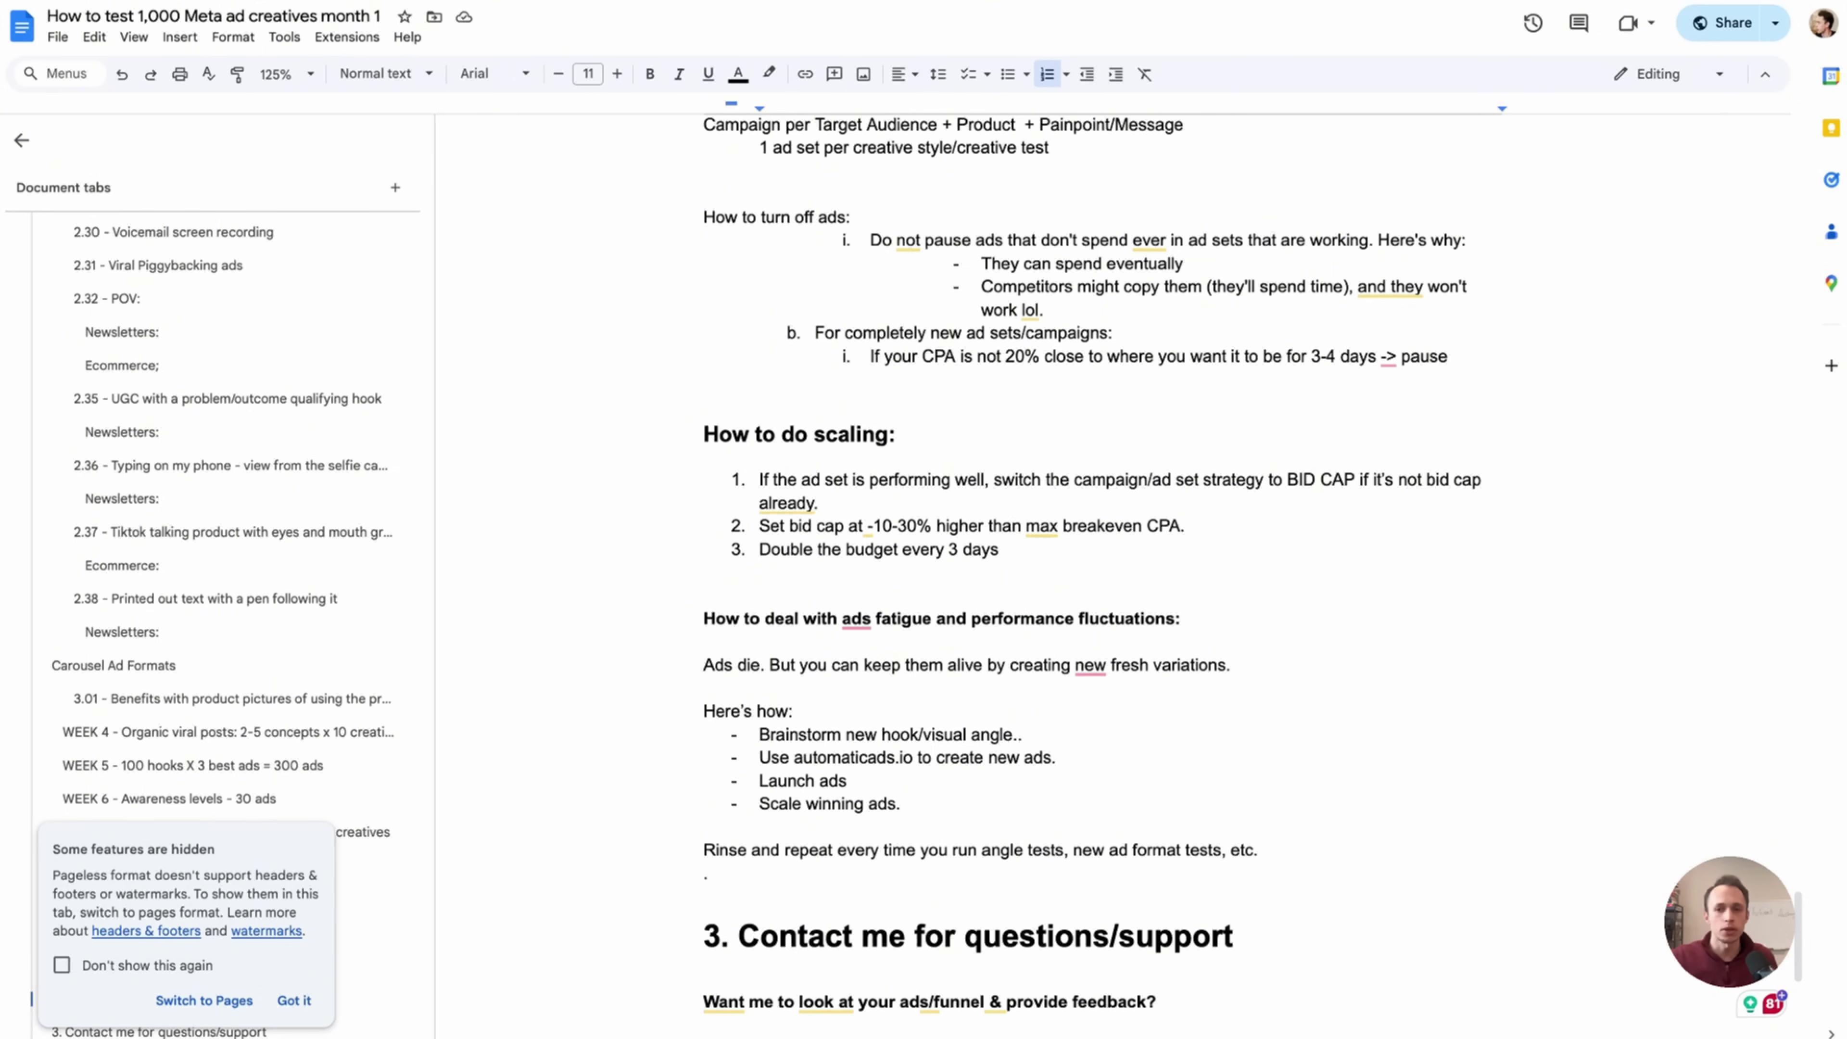
- Highlight the full first scaling item about switching a well-performing ad set's strategy to BID CAP
click(902, 503)
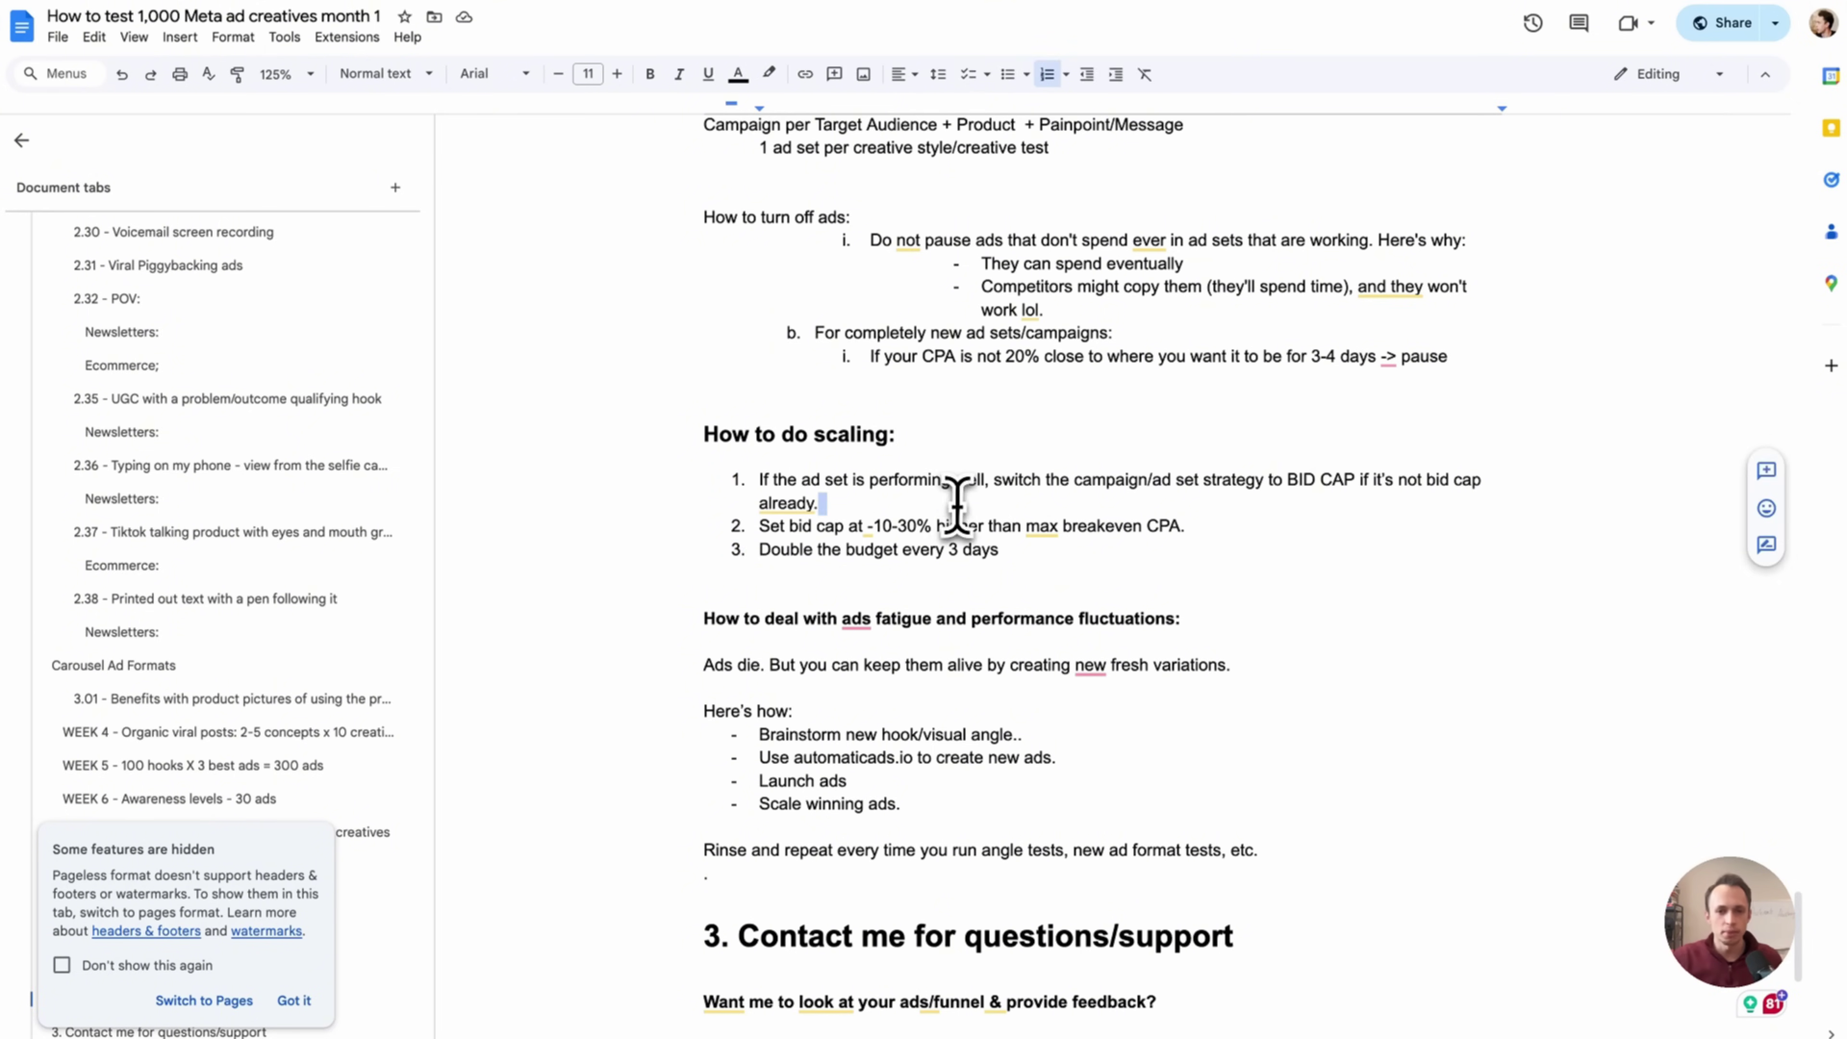
drag(755, 478, 964, 504)
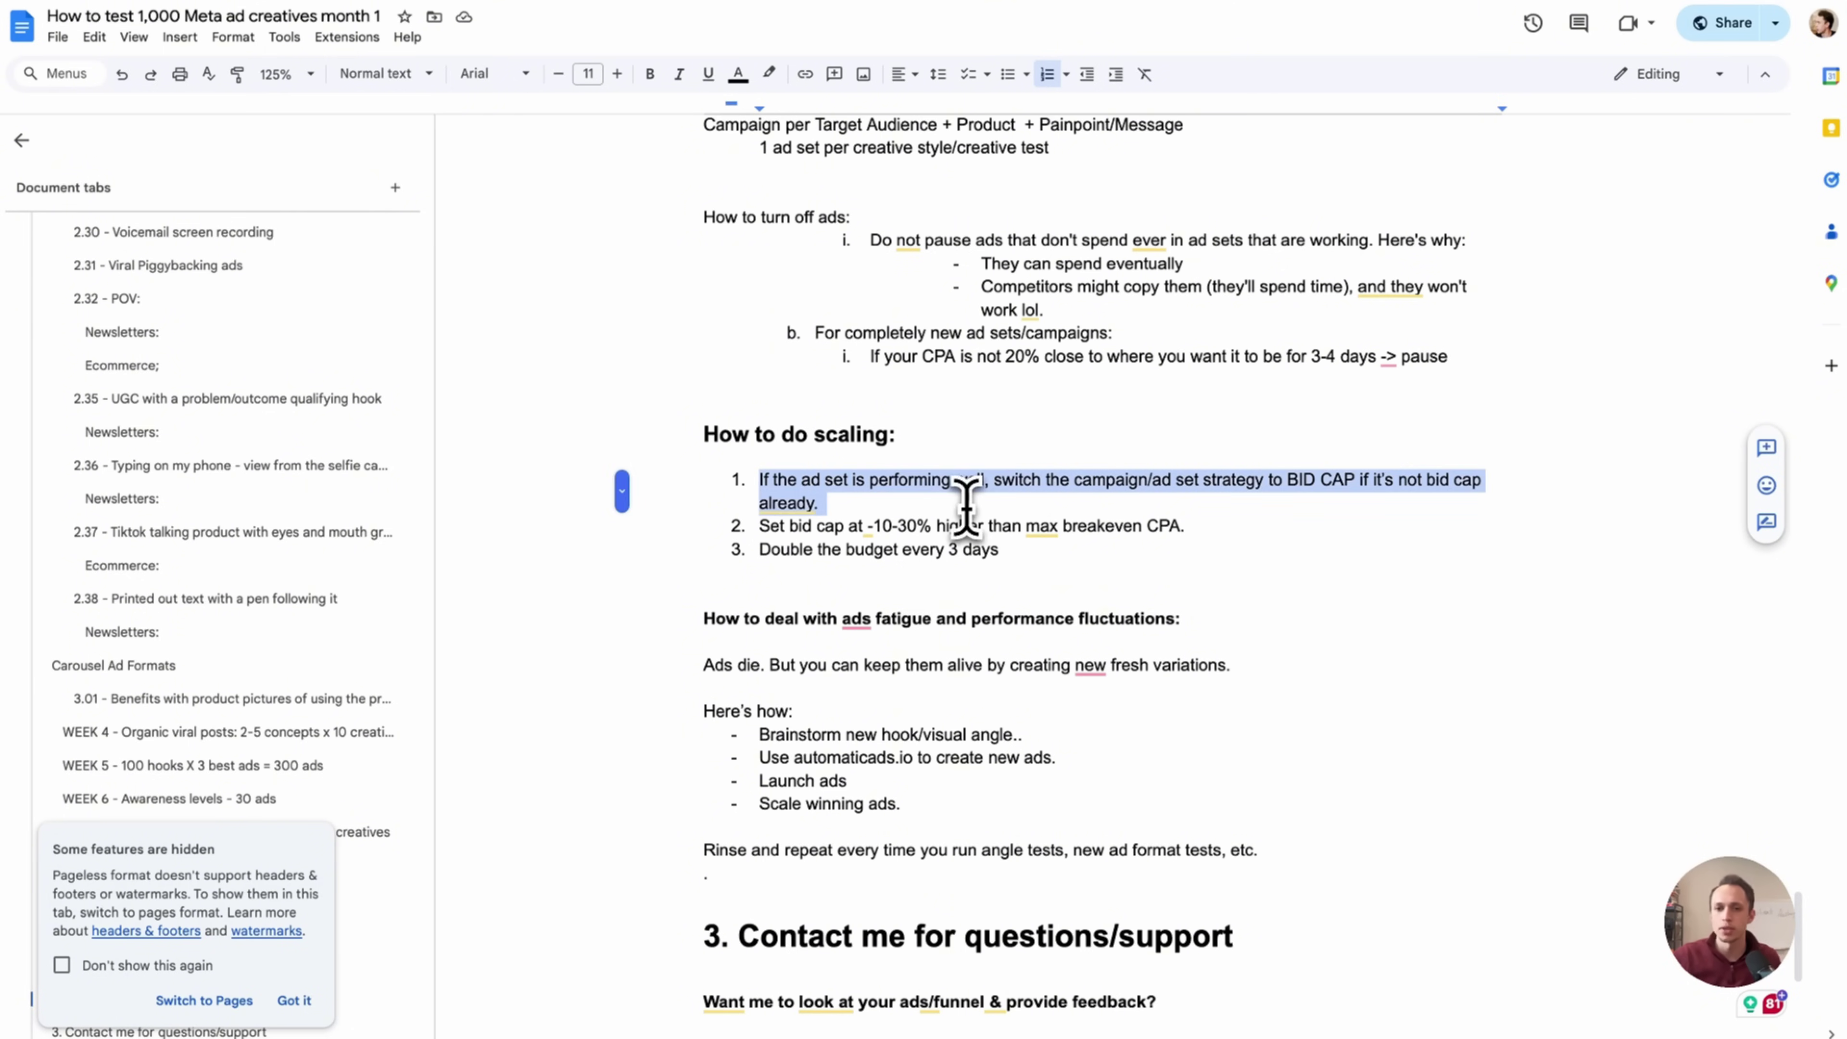
click(994, 502)
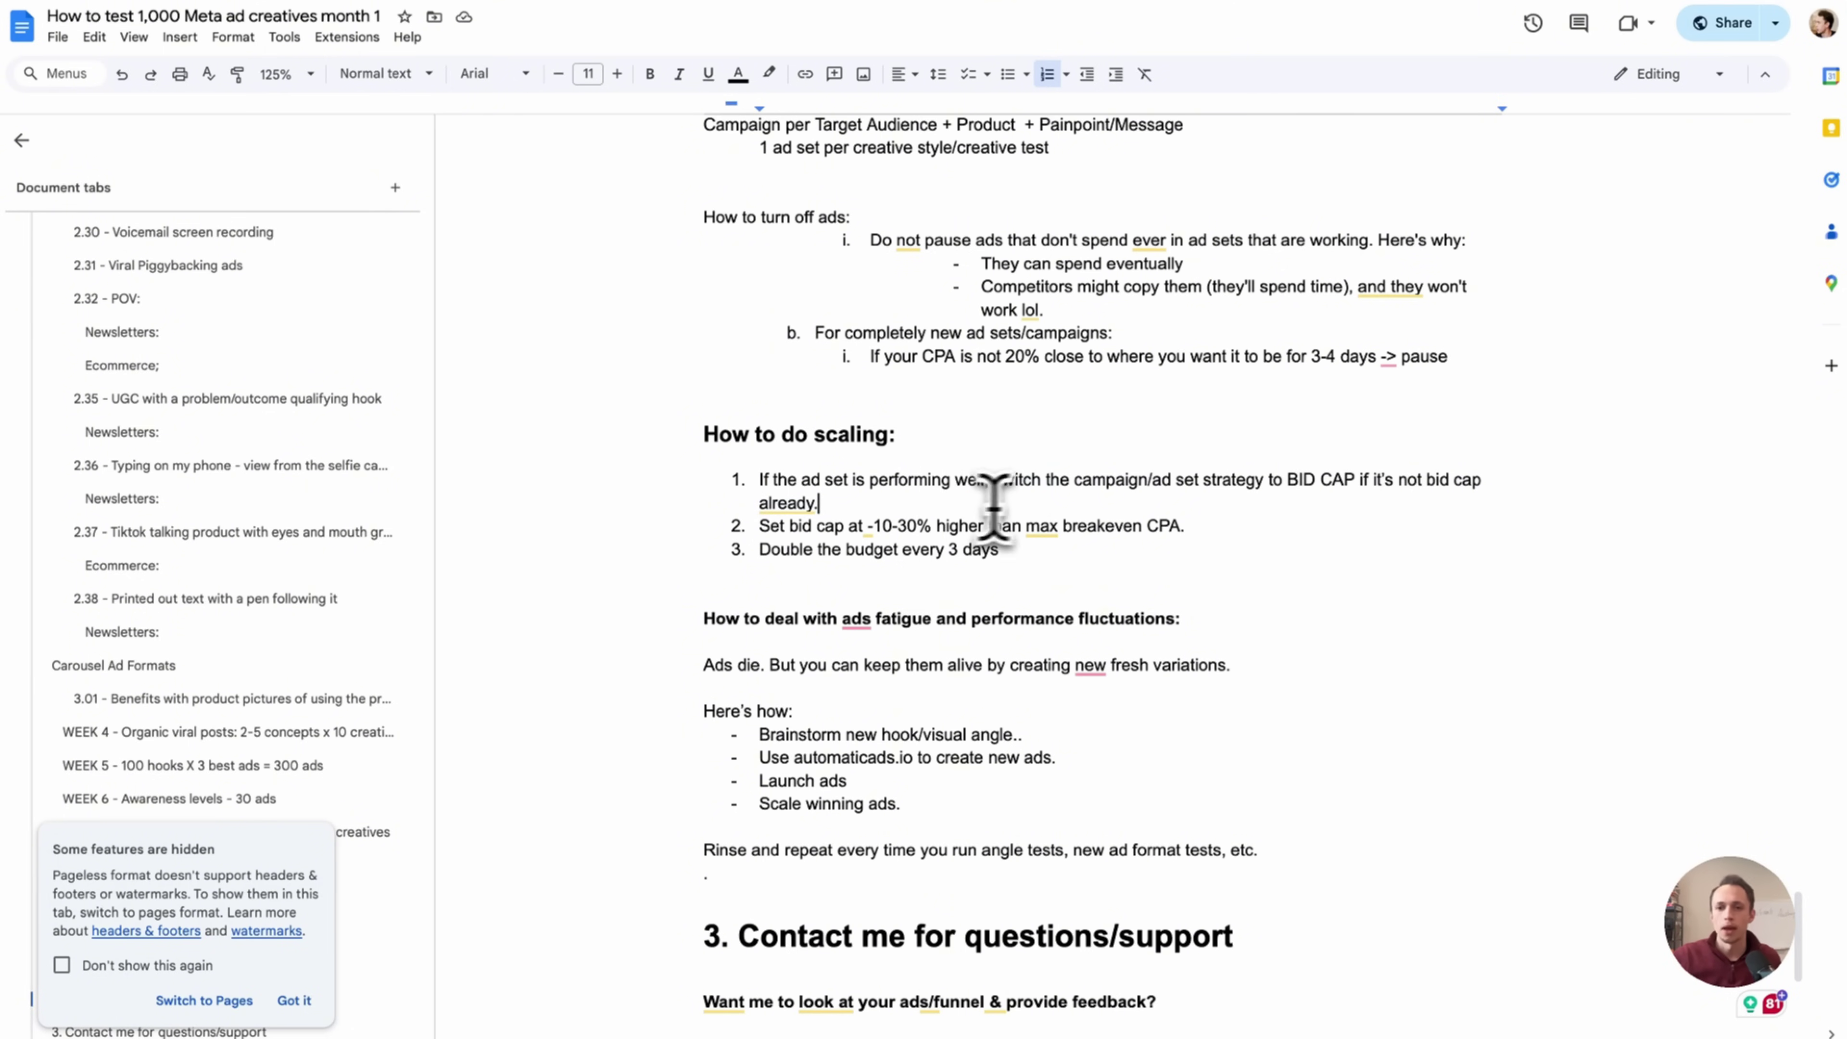
shift+click(1285, 482)
click(1361, 507)
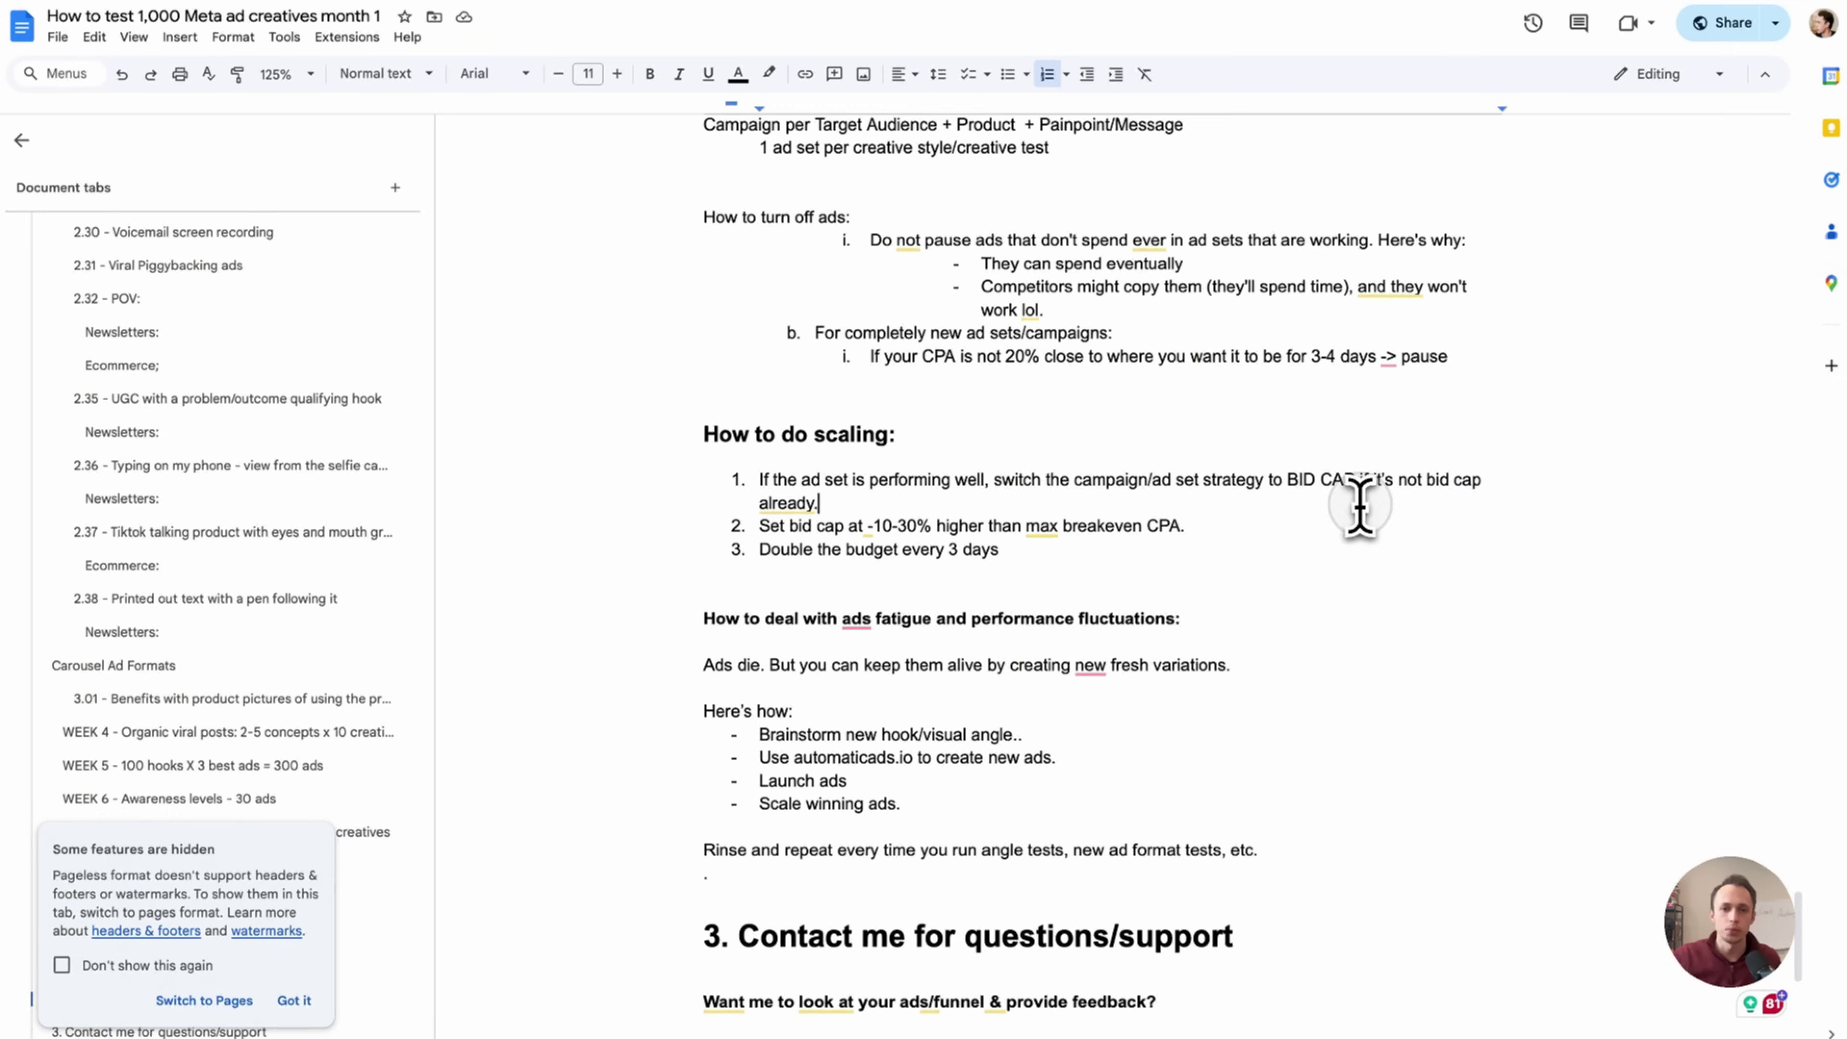
drag(1361, 507, 762, 481)
click(856, 502)
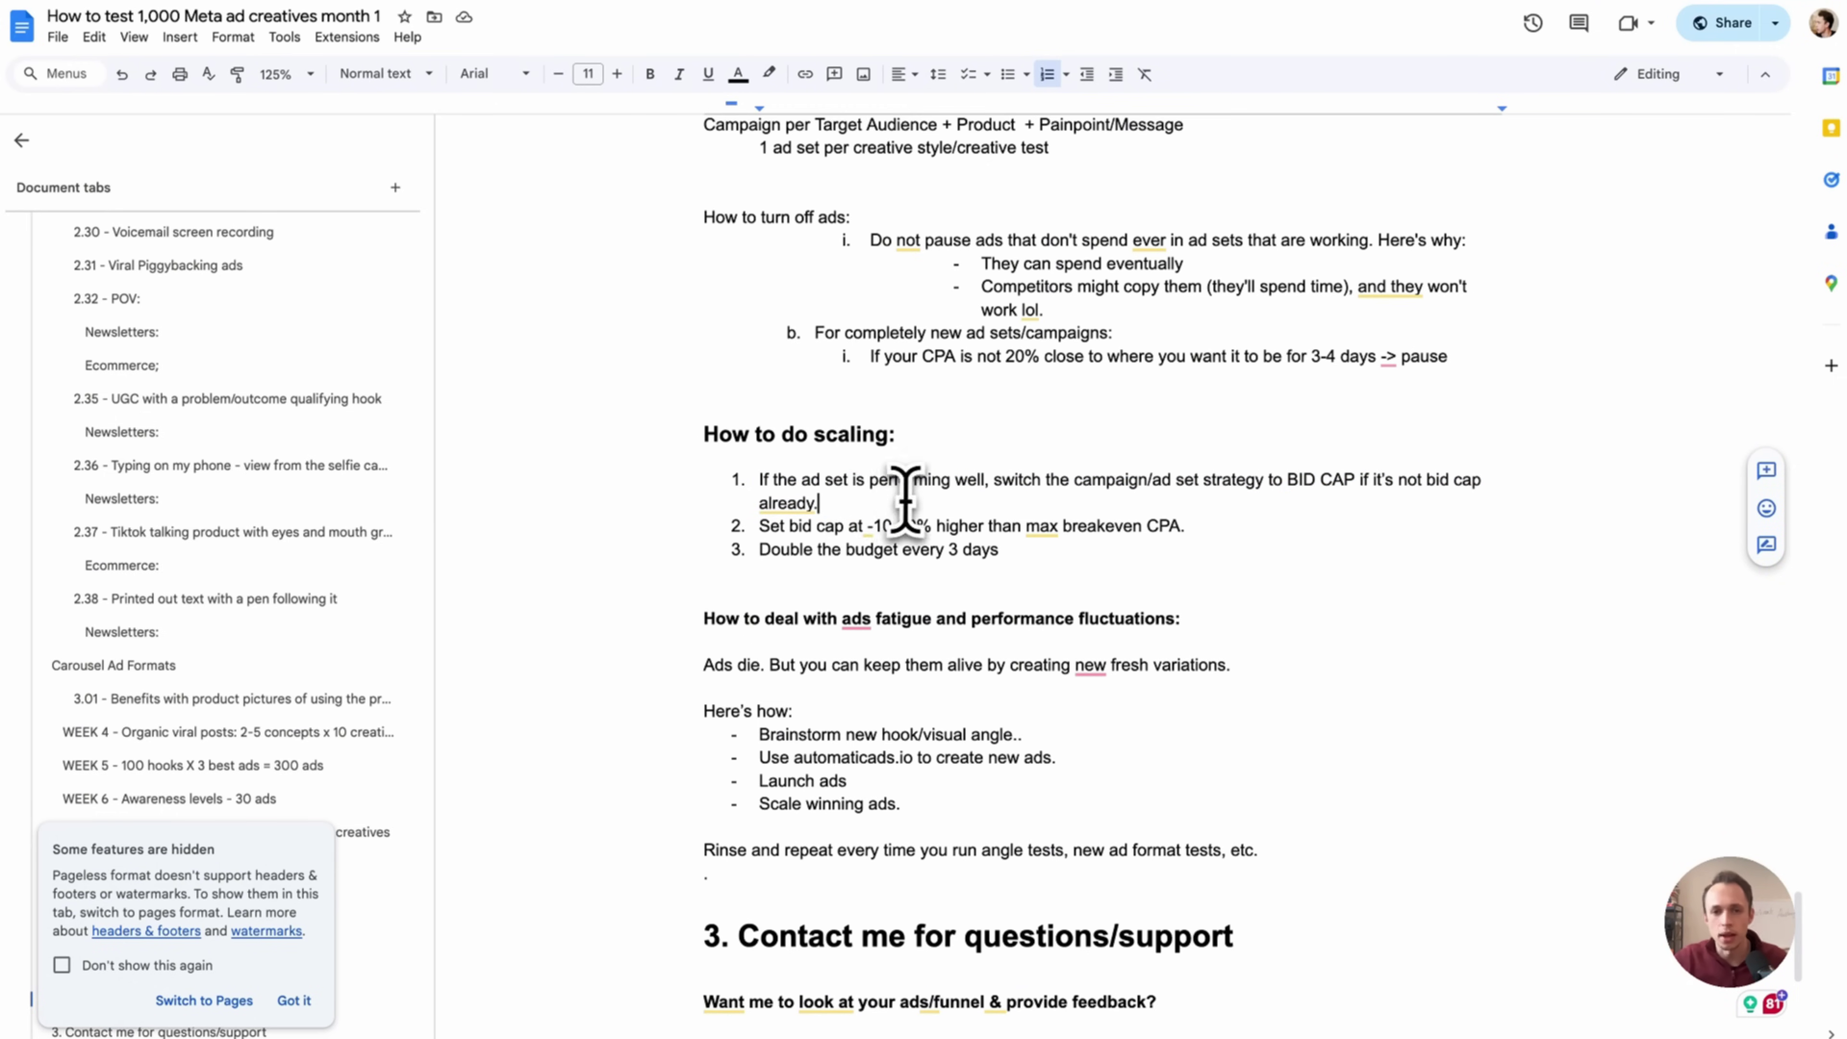
- Highlight the second and third scaling items, covering the bid cap level and doubling the budget
mouse_move(767, 487)
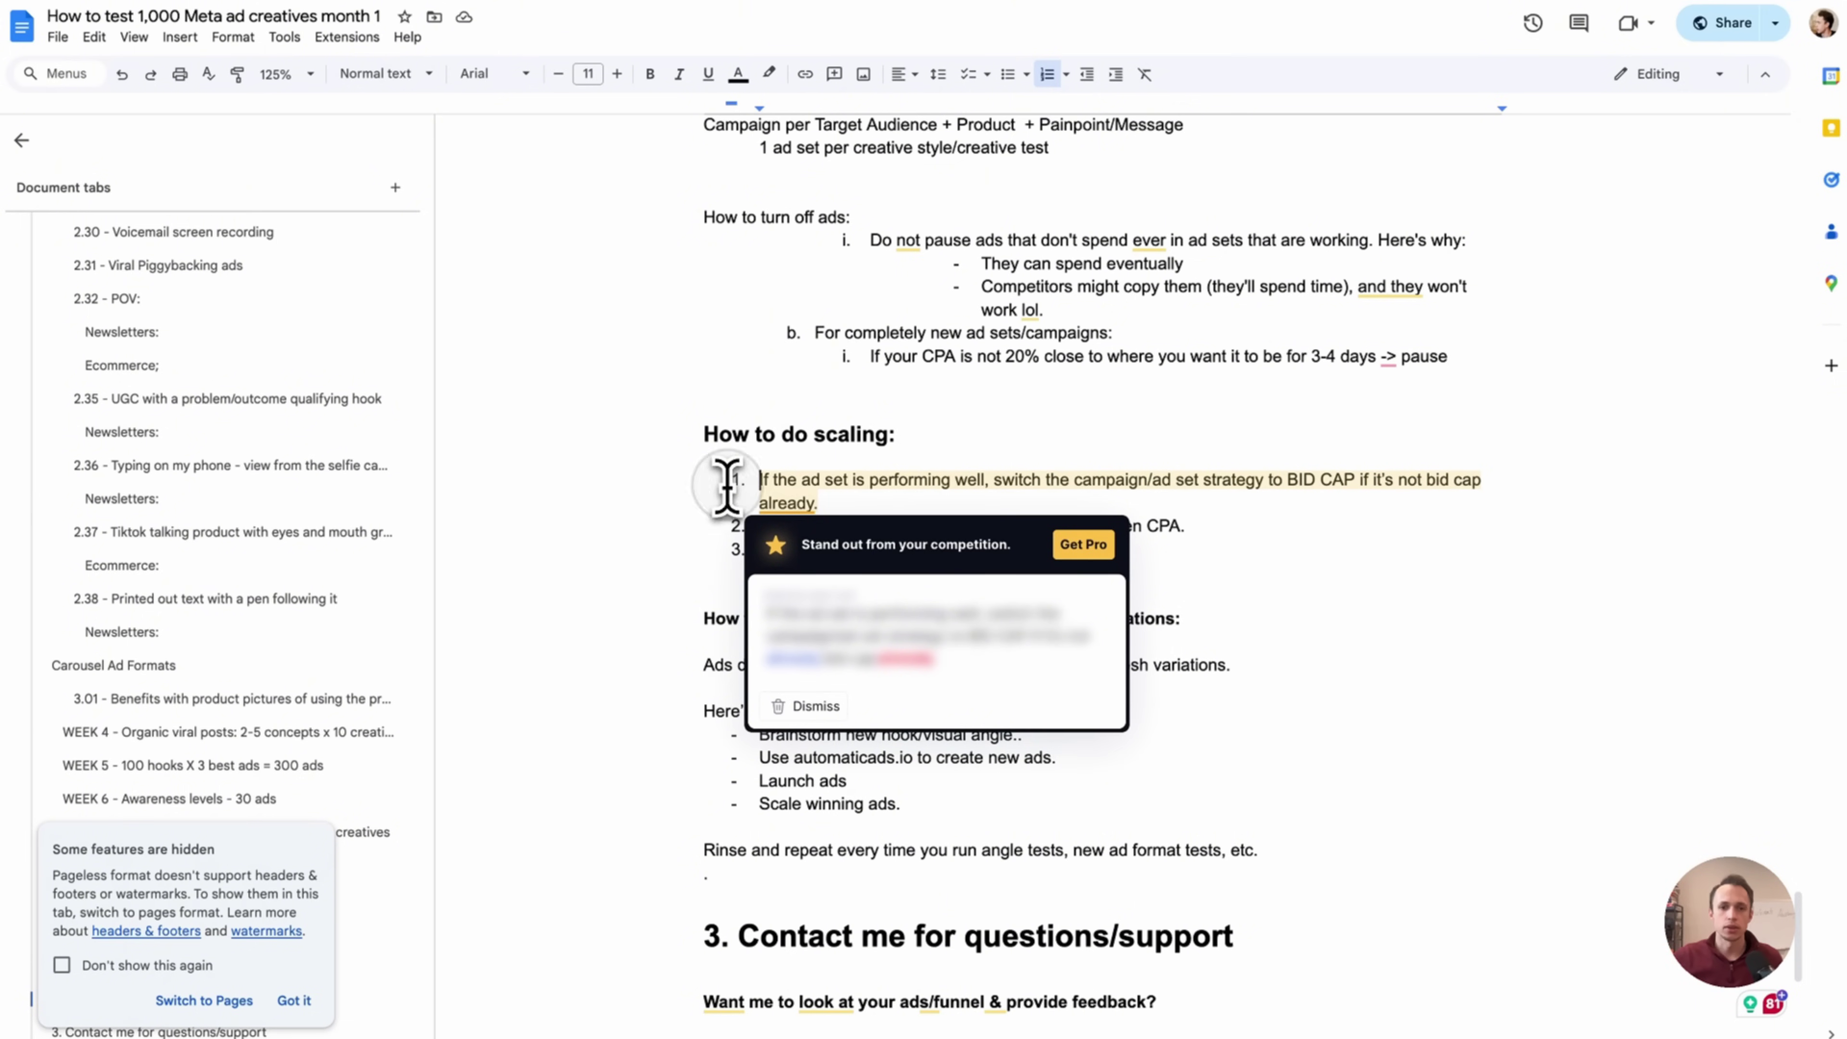
drag(1018, 550, 722, 526)
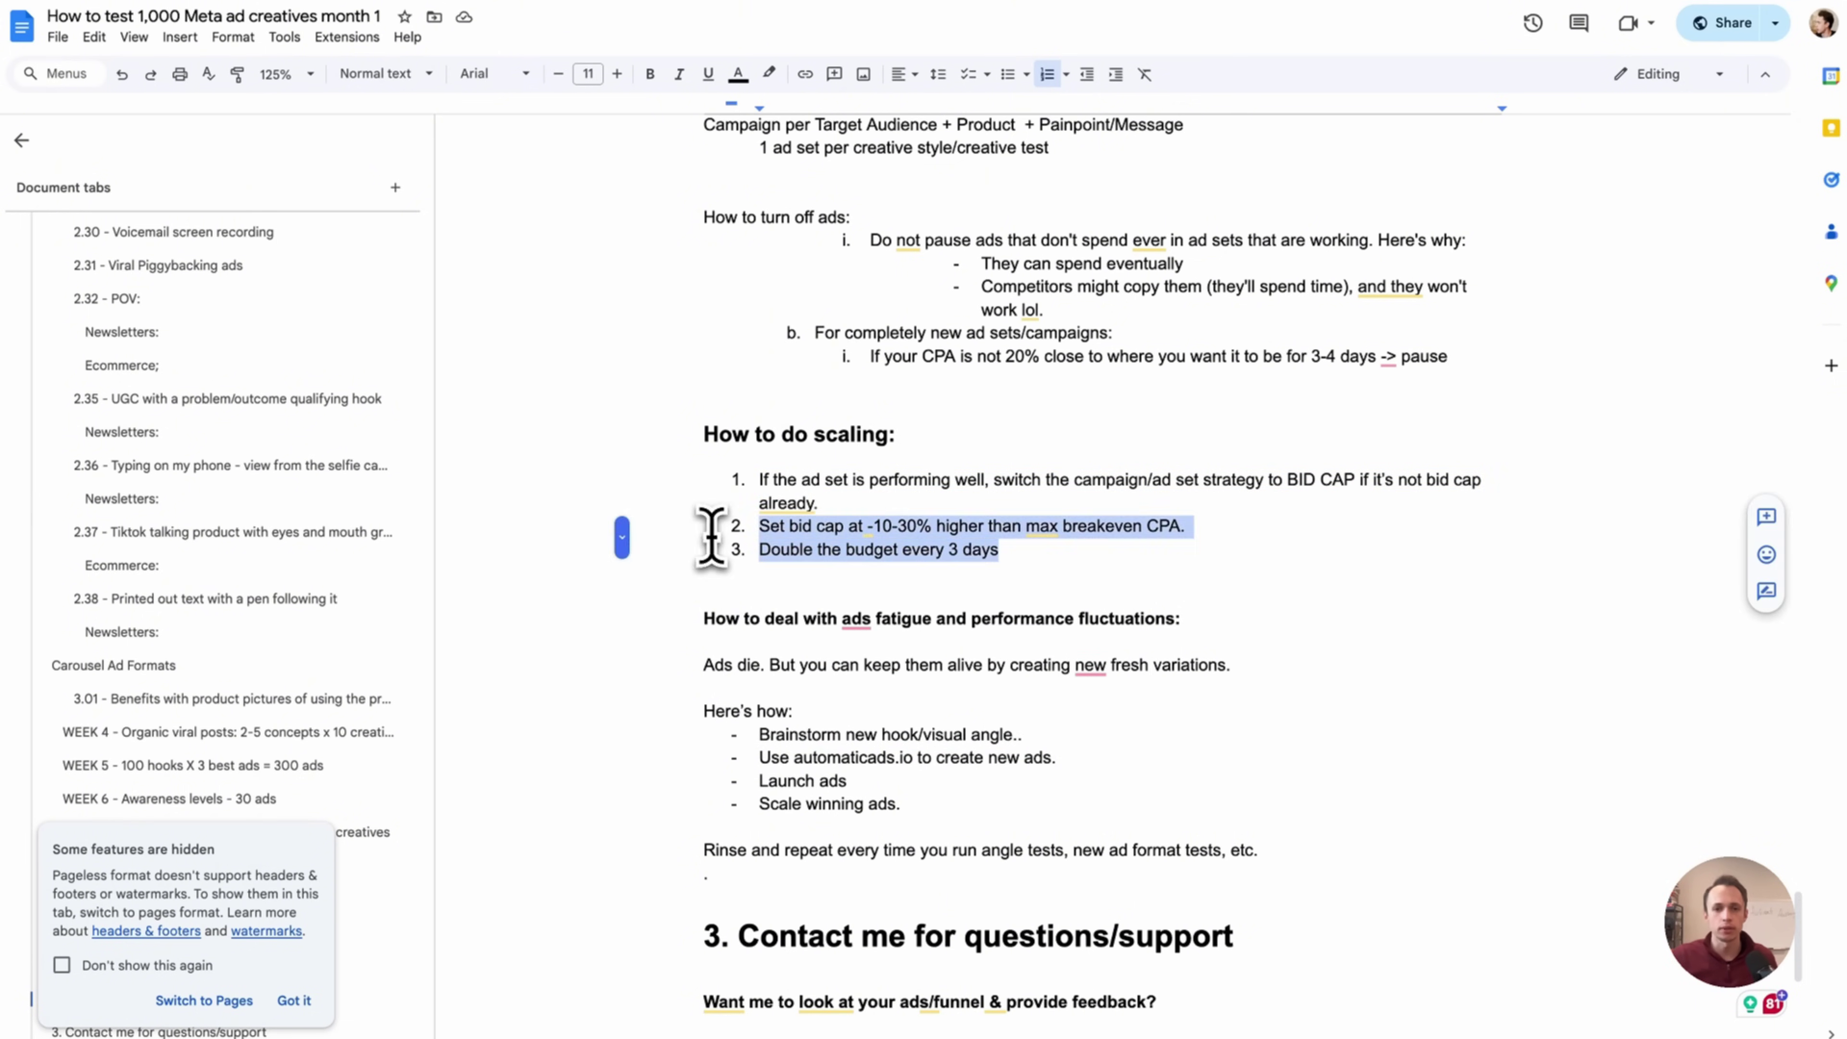
click(721, 526)
- Go to the ads fatigue and performance fluctuations section and highlight its line about keeping ads alive with fresh variations
scroll(854, 537, down, 2)
scroll(800, 429, up, 2)
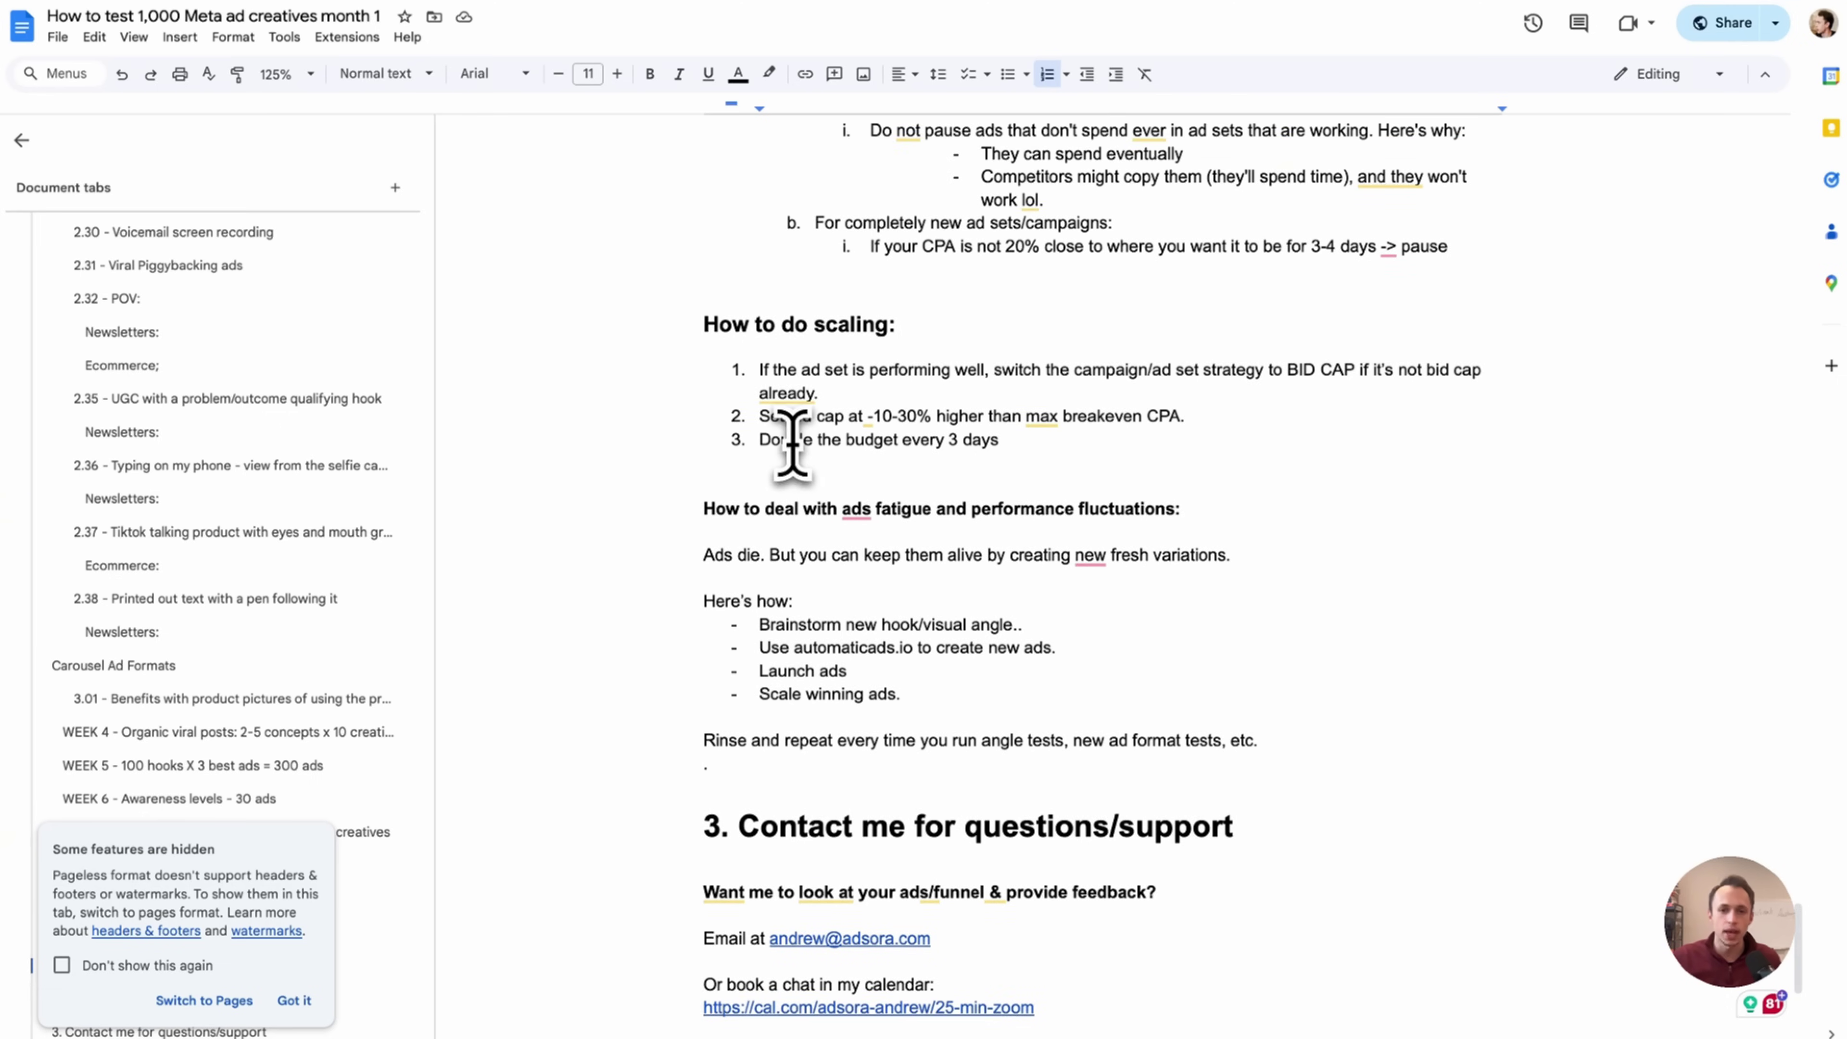
click(604, 581)
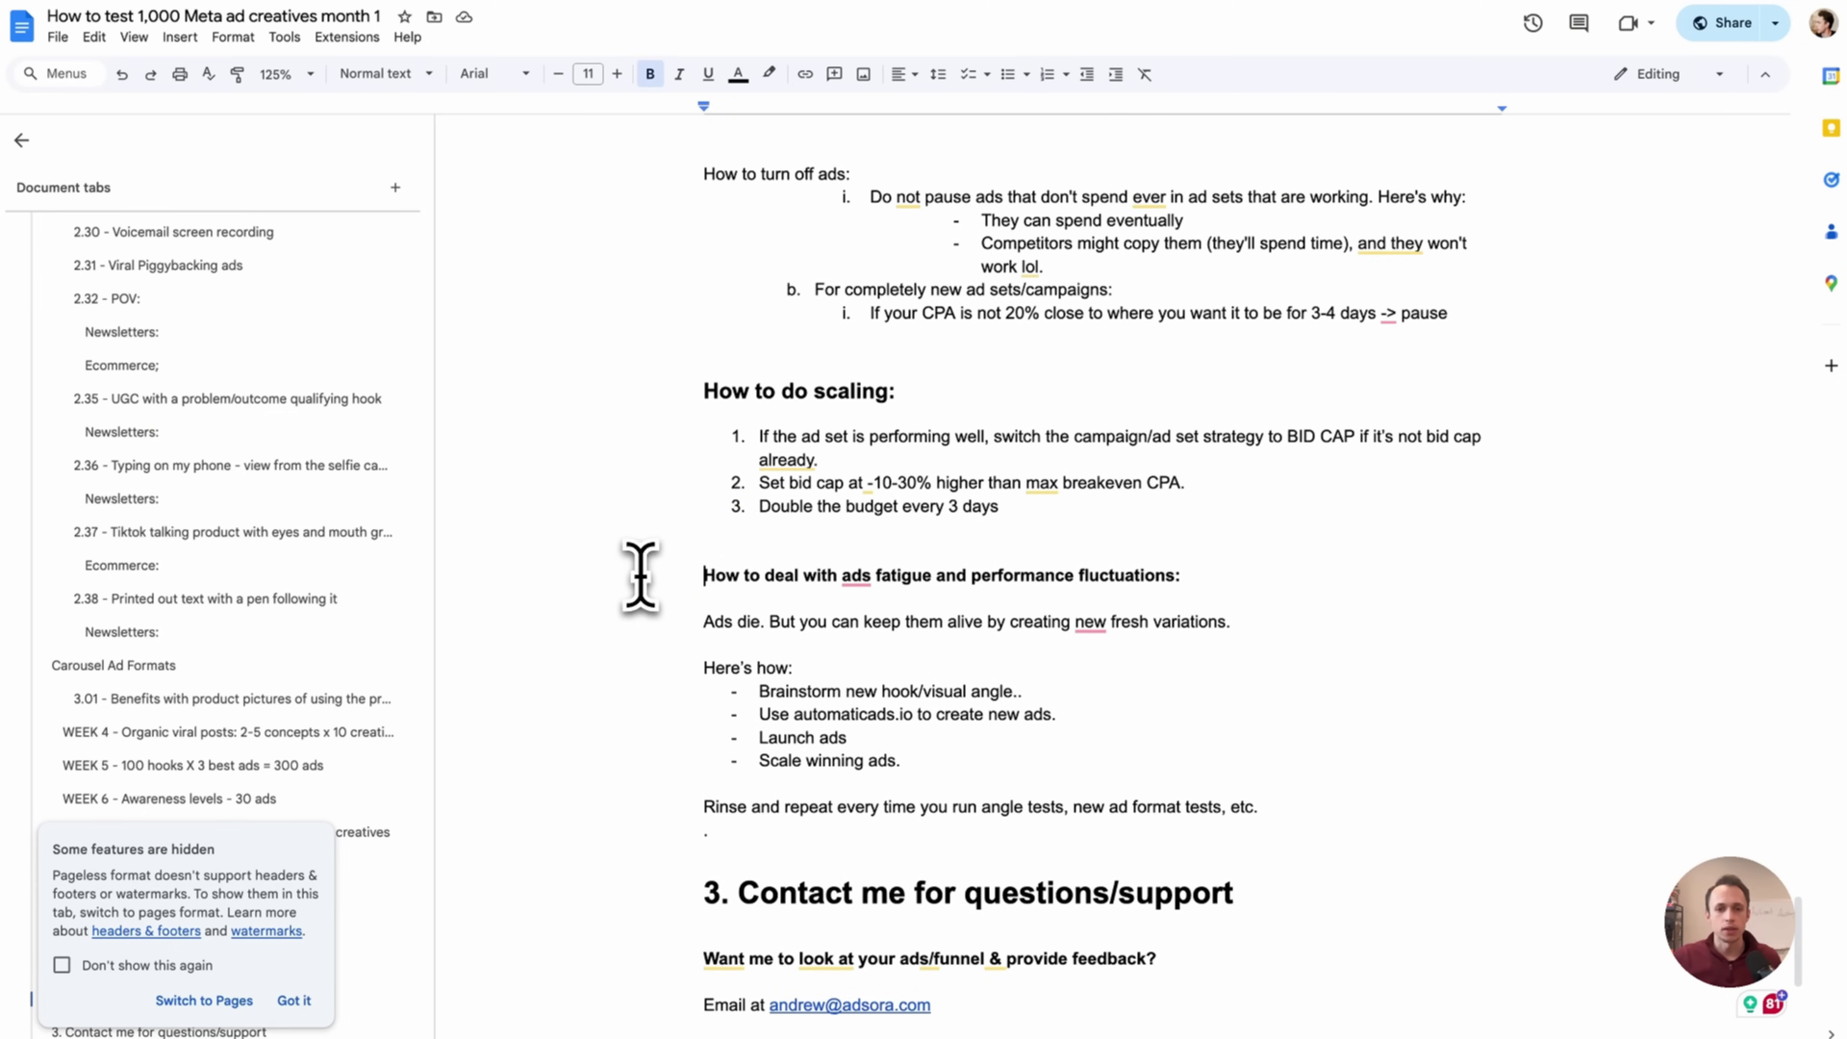
drag(684, 620, 1323, 645)
click(1317, 640)
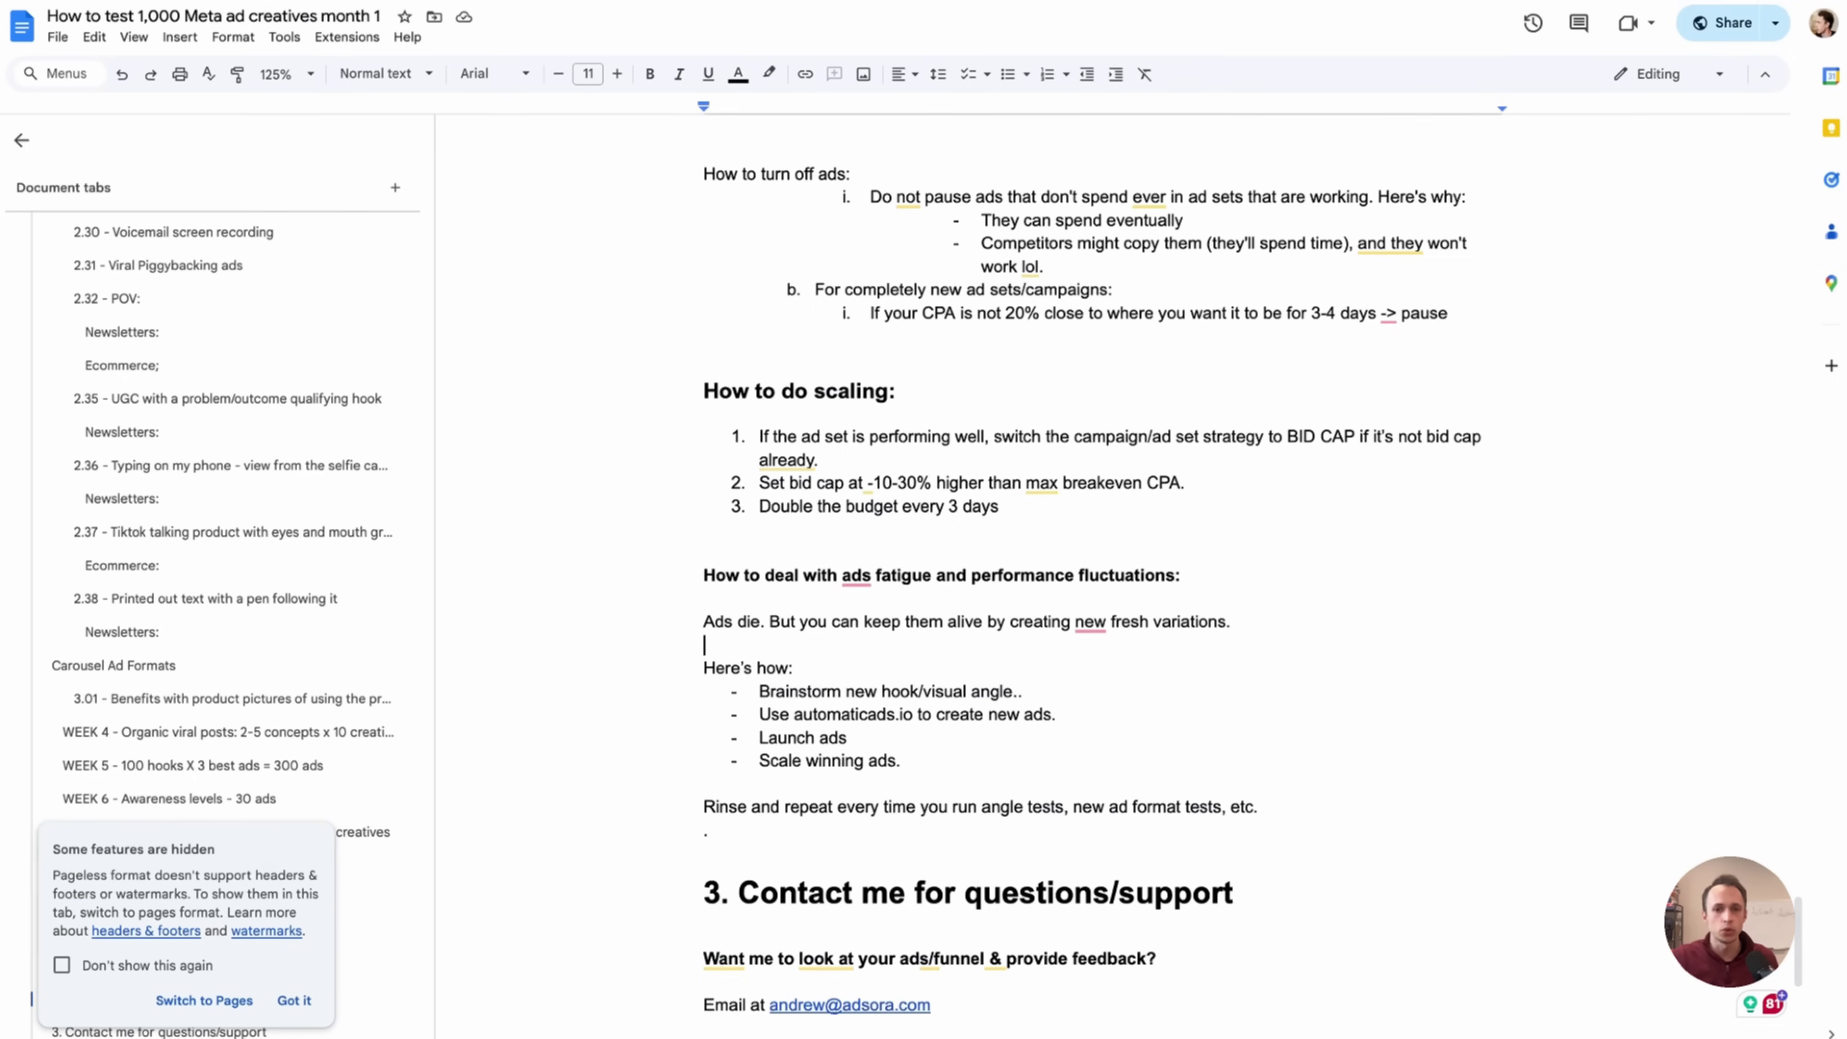
- Remove the extra period and trailing space after "Brainstorm new hook/visual angle" in the ads fatigue list
drag(787, 691, 1062, 696)
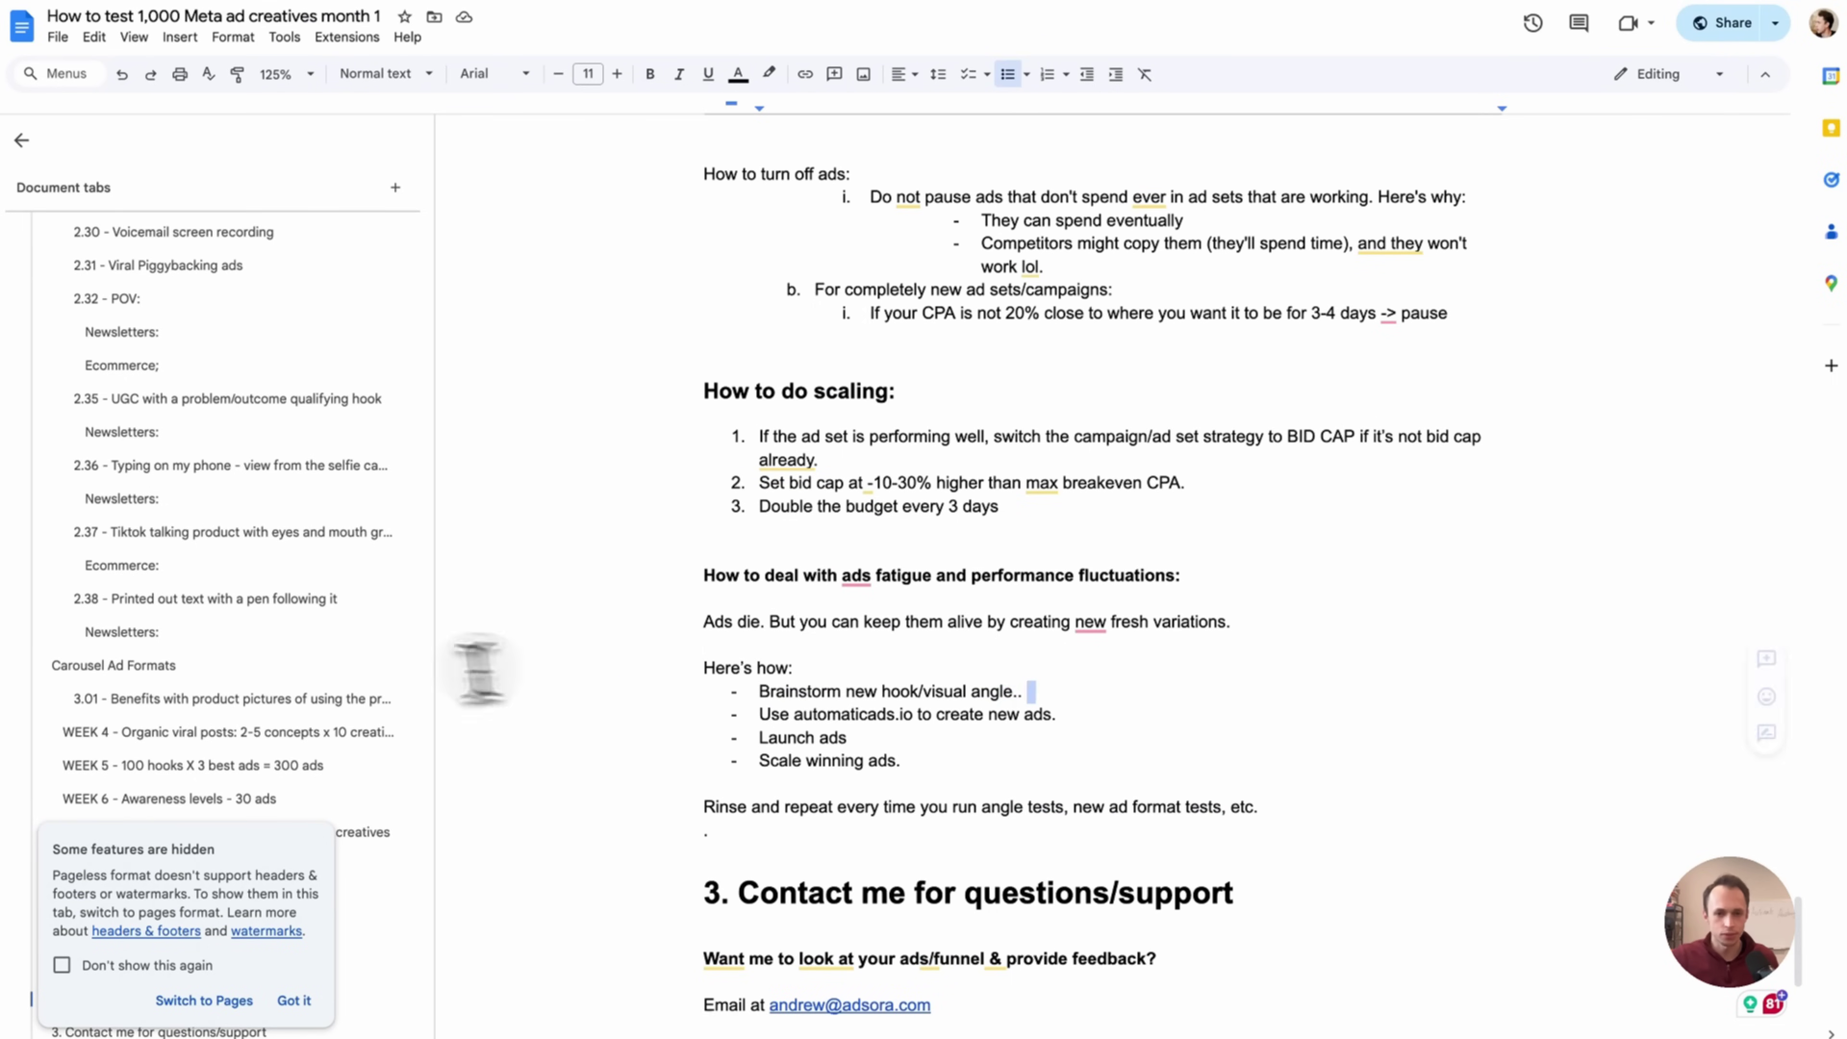
drag(509, 666, 1051, 700)
click(743, 696)
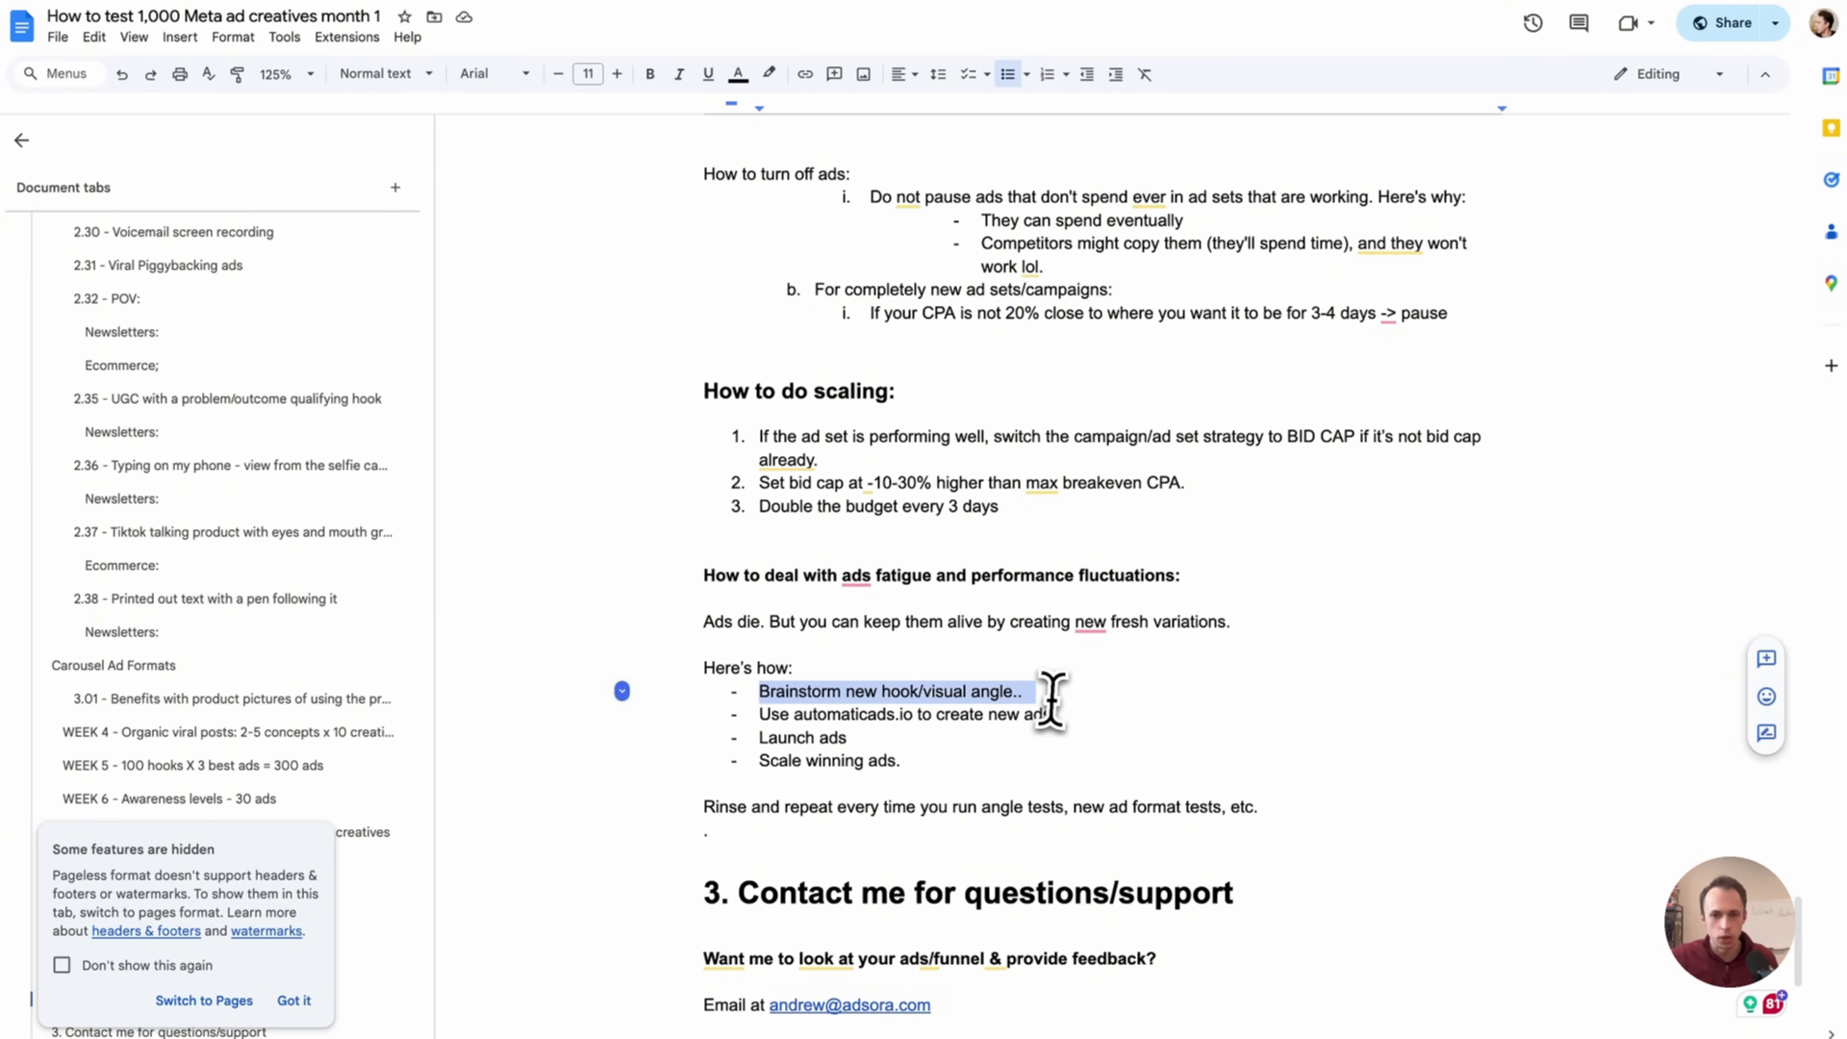
click(1051, 699)
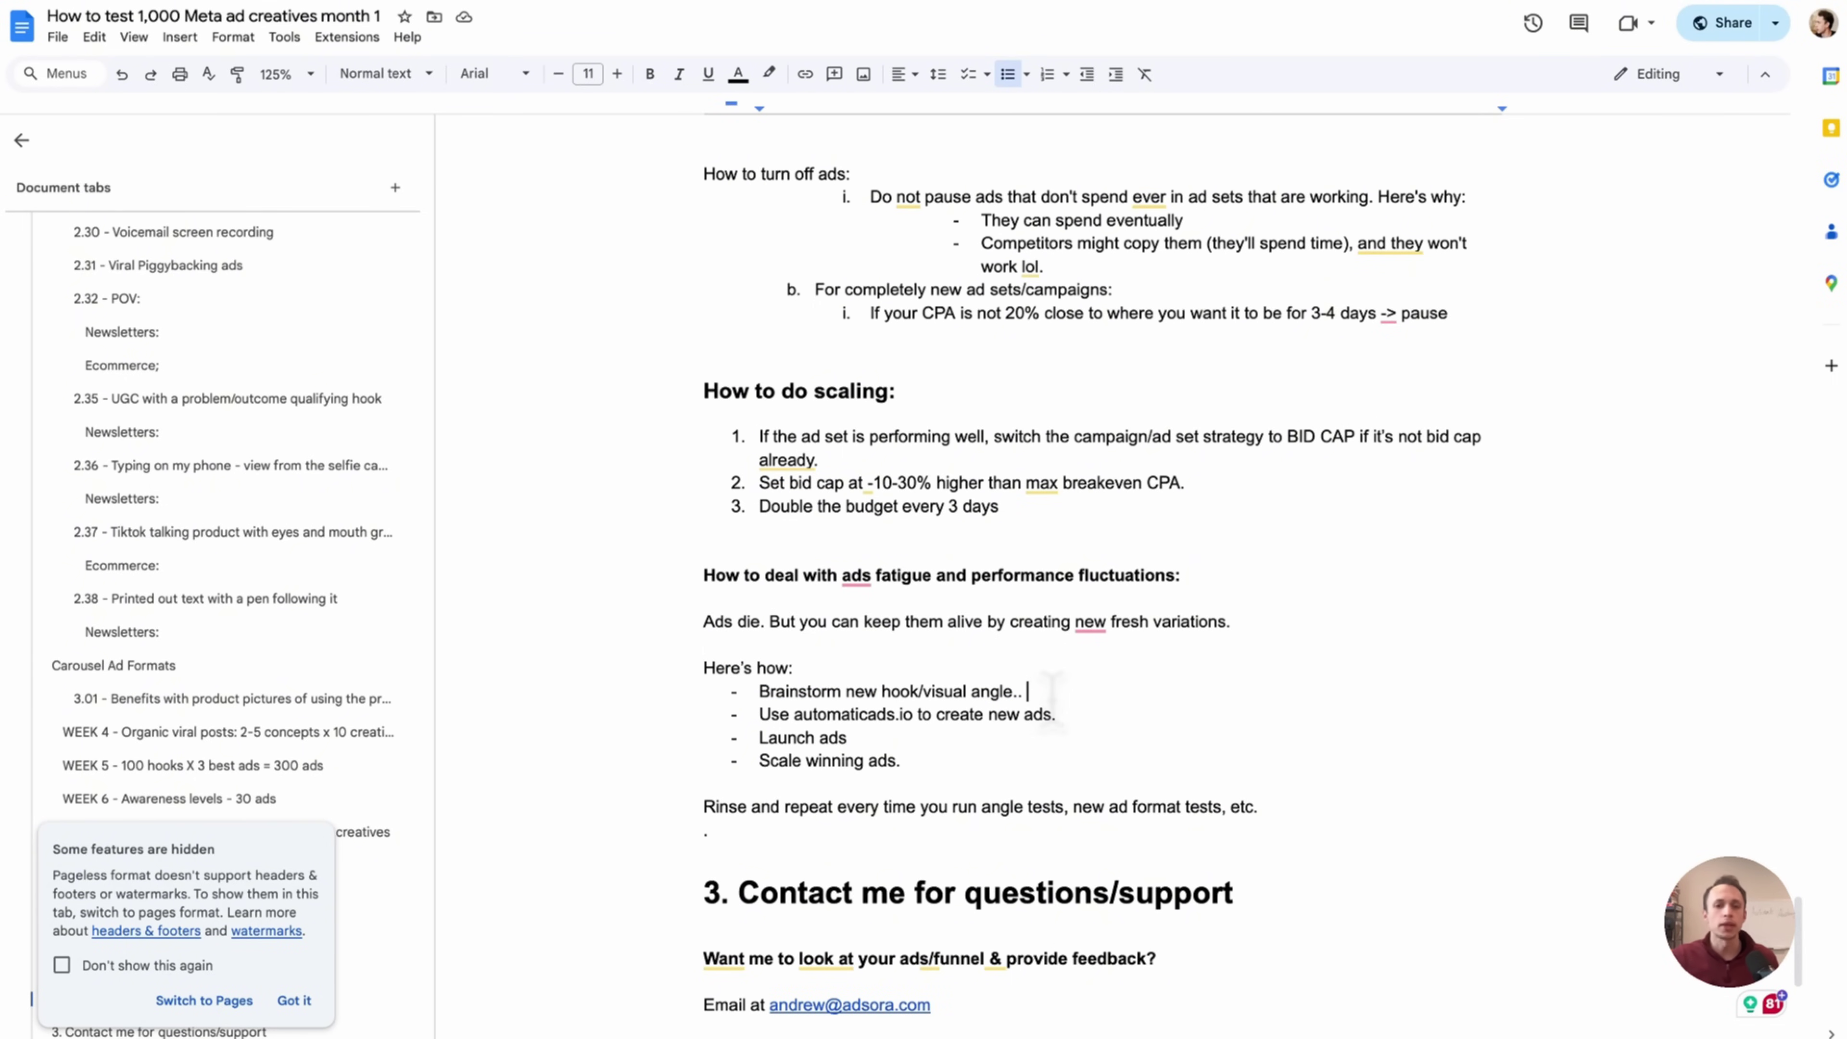
key(BackSpace)
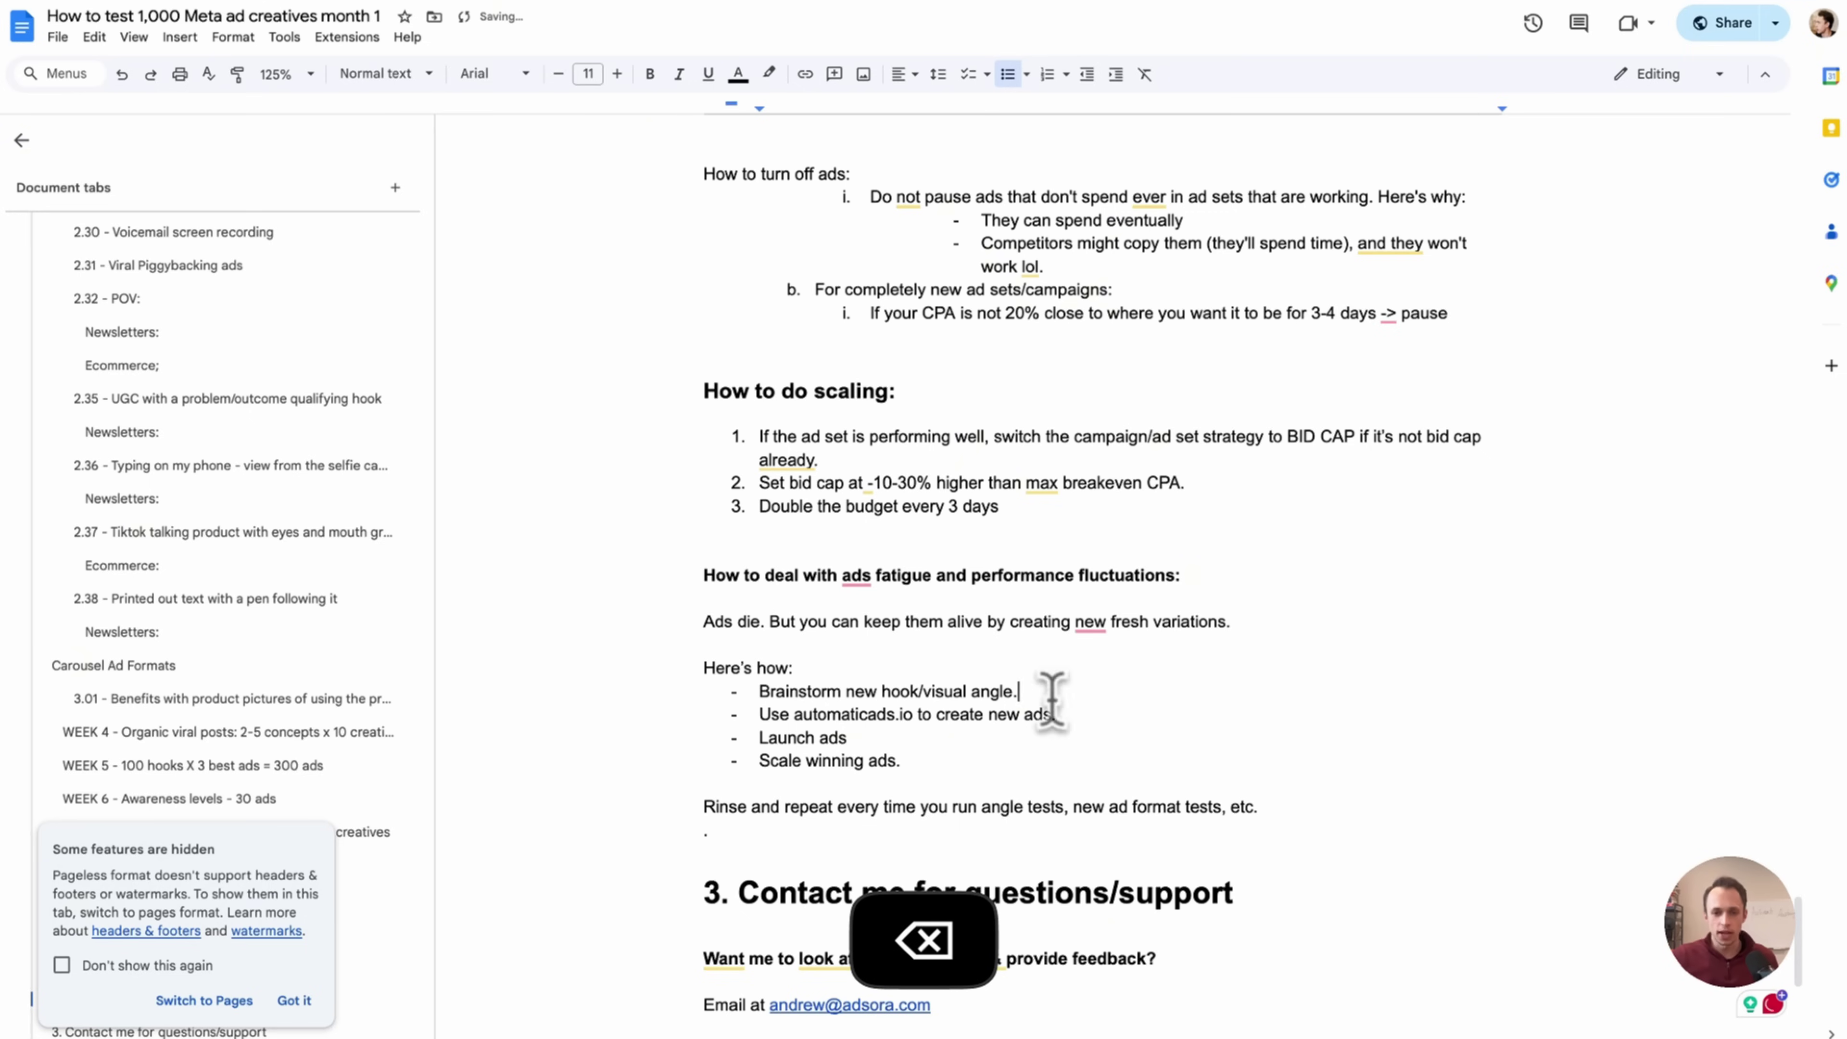
- Highlight the "Brainstorm new hook/visual angle." bullet in the ads fatigue section
drag(1051, 698, 969, 691)
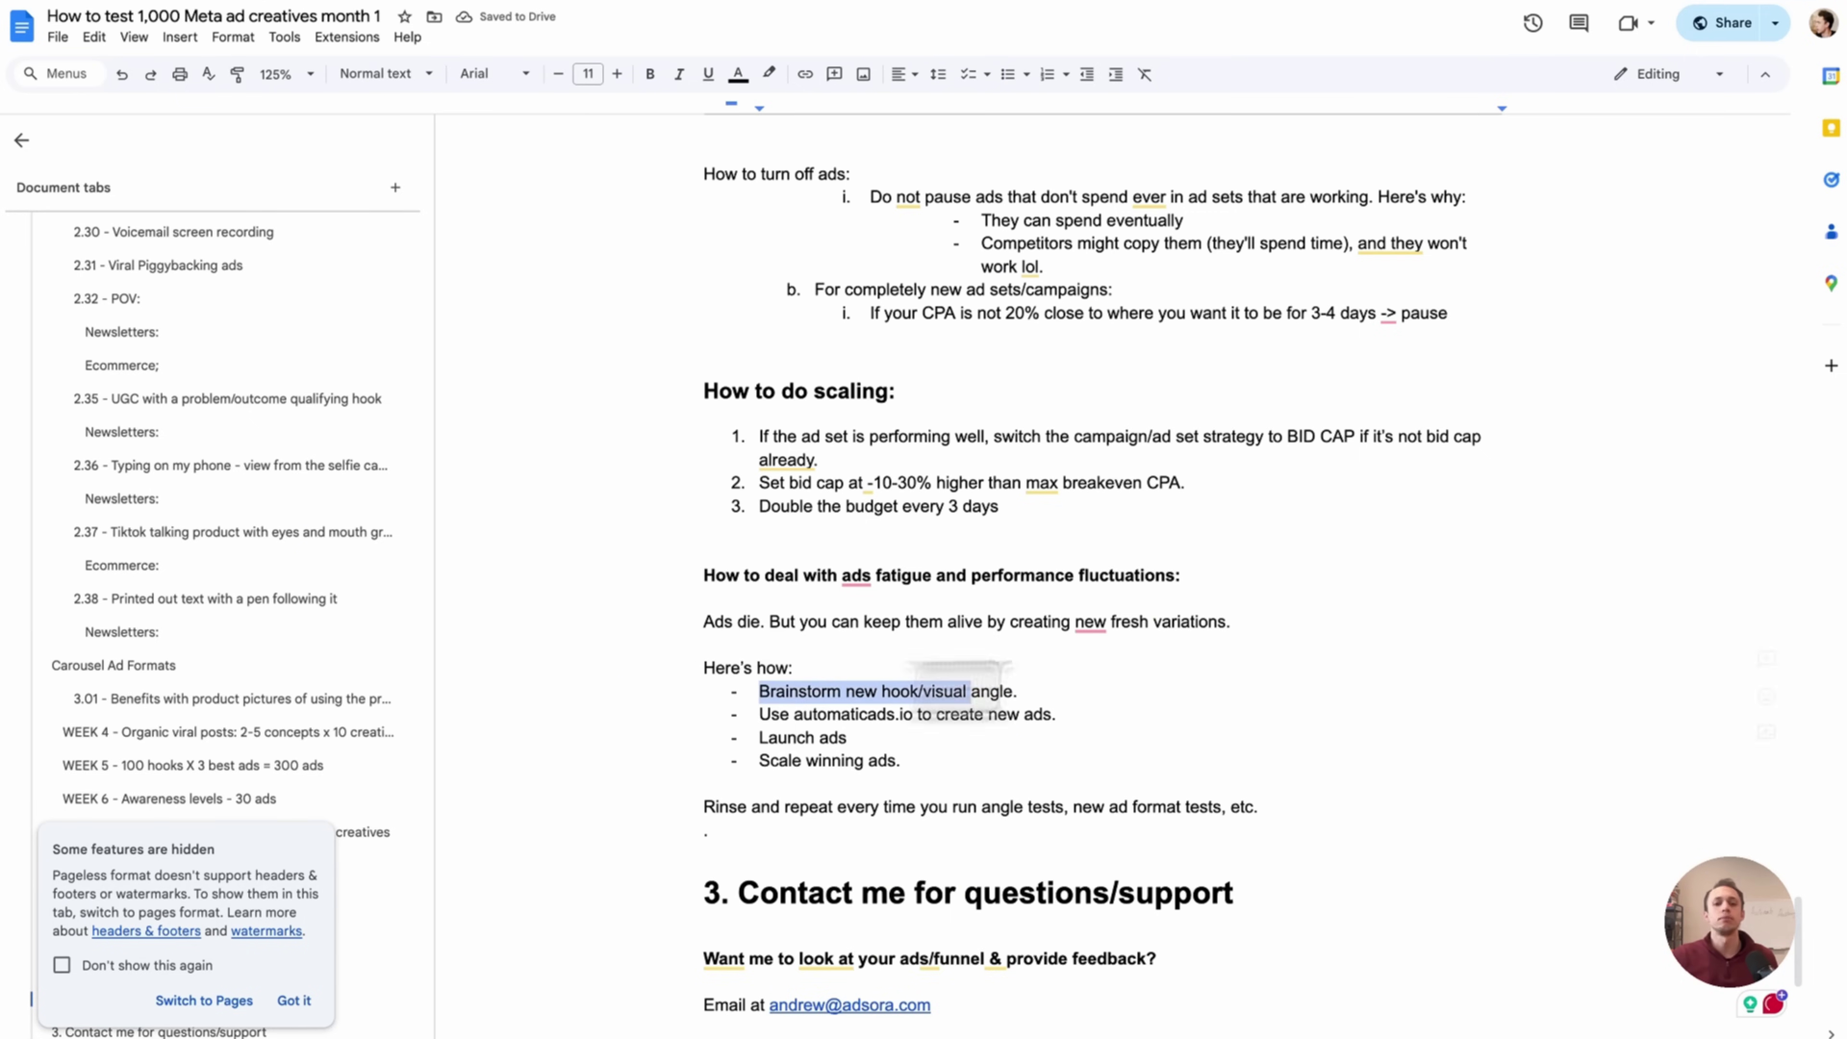
click(1126, 676)
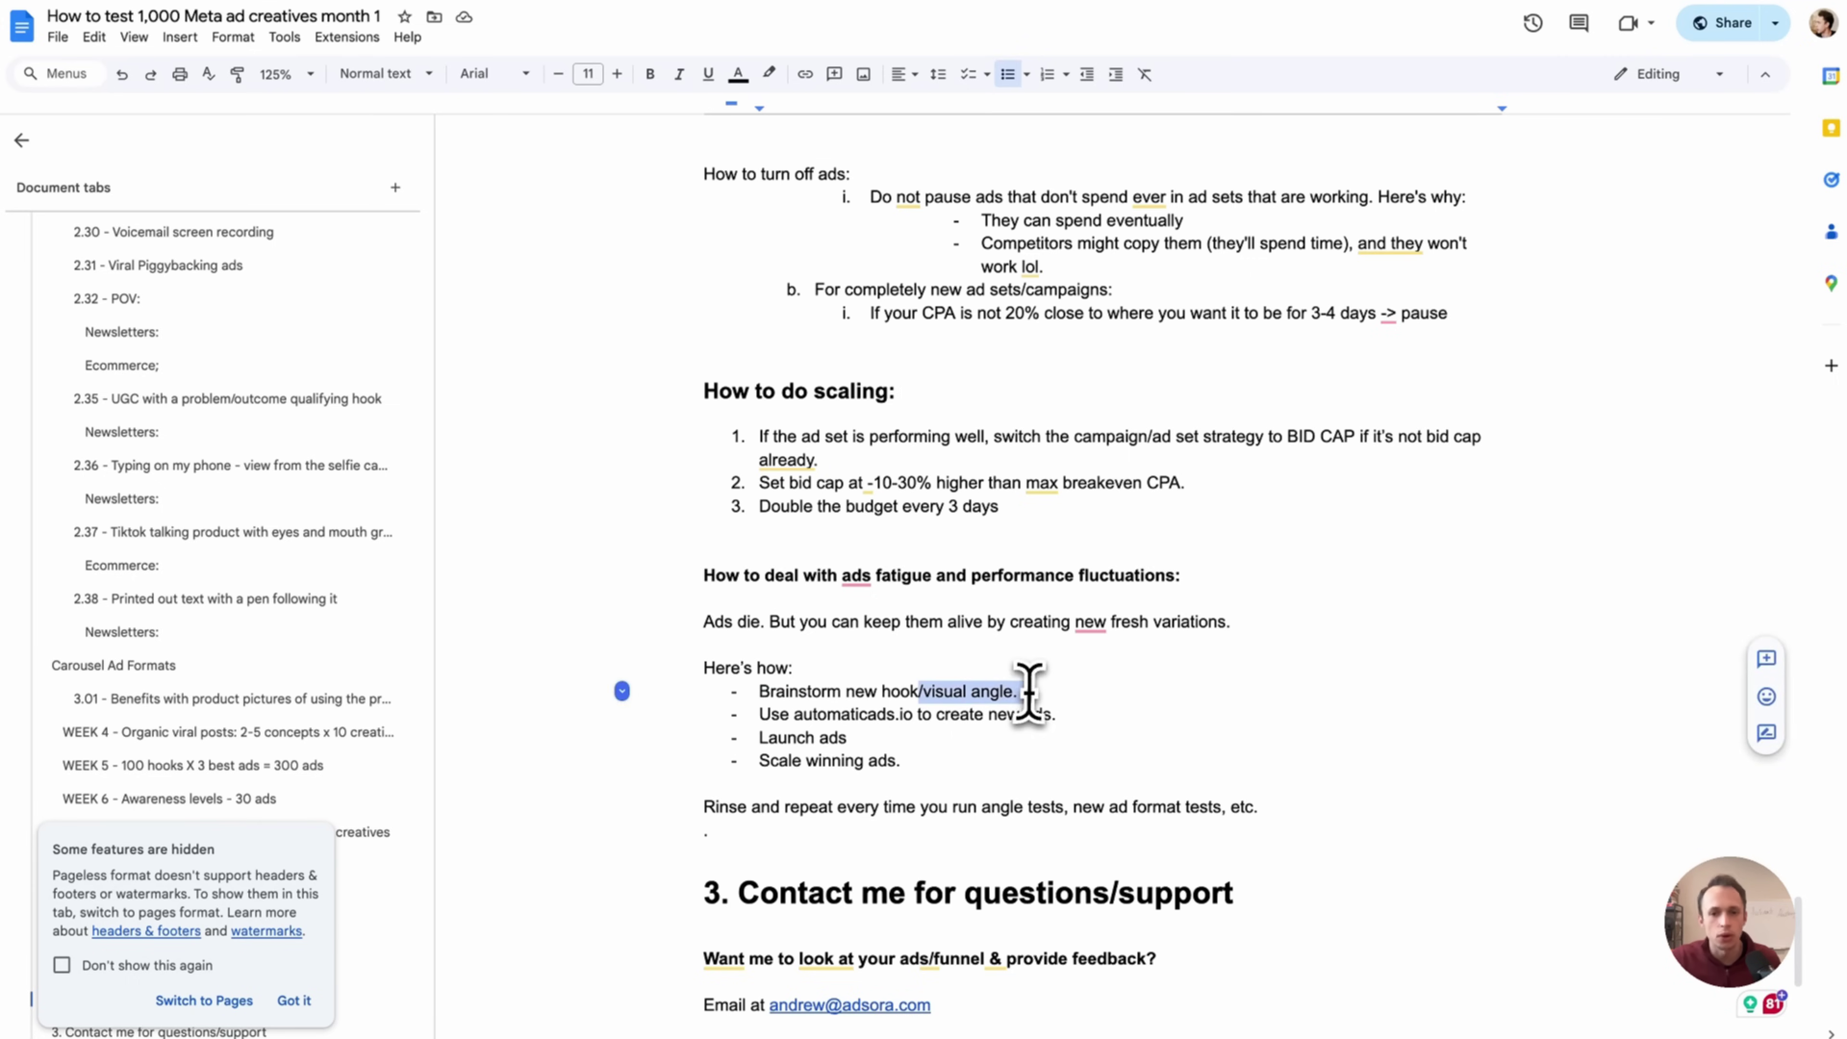
drag(1027, 697, 756, 698)
click(757, 697)
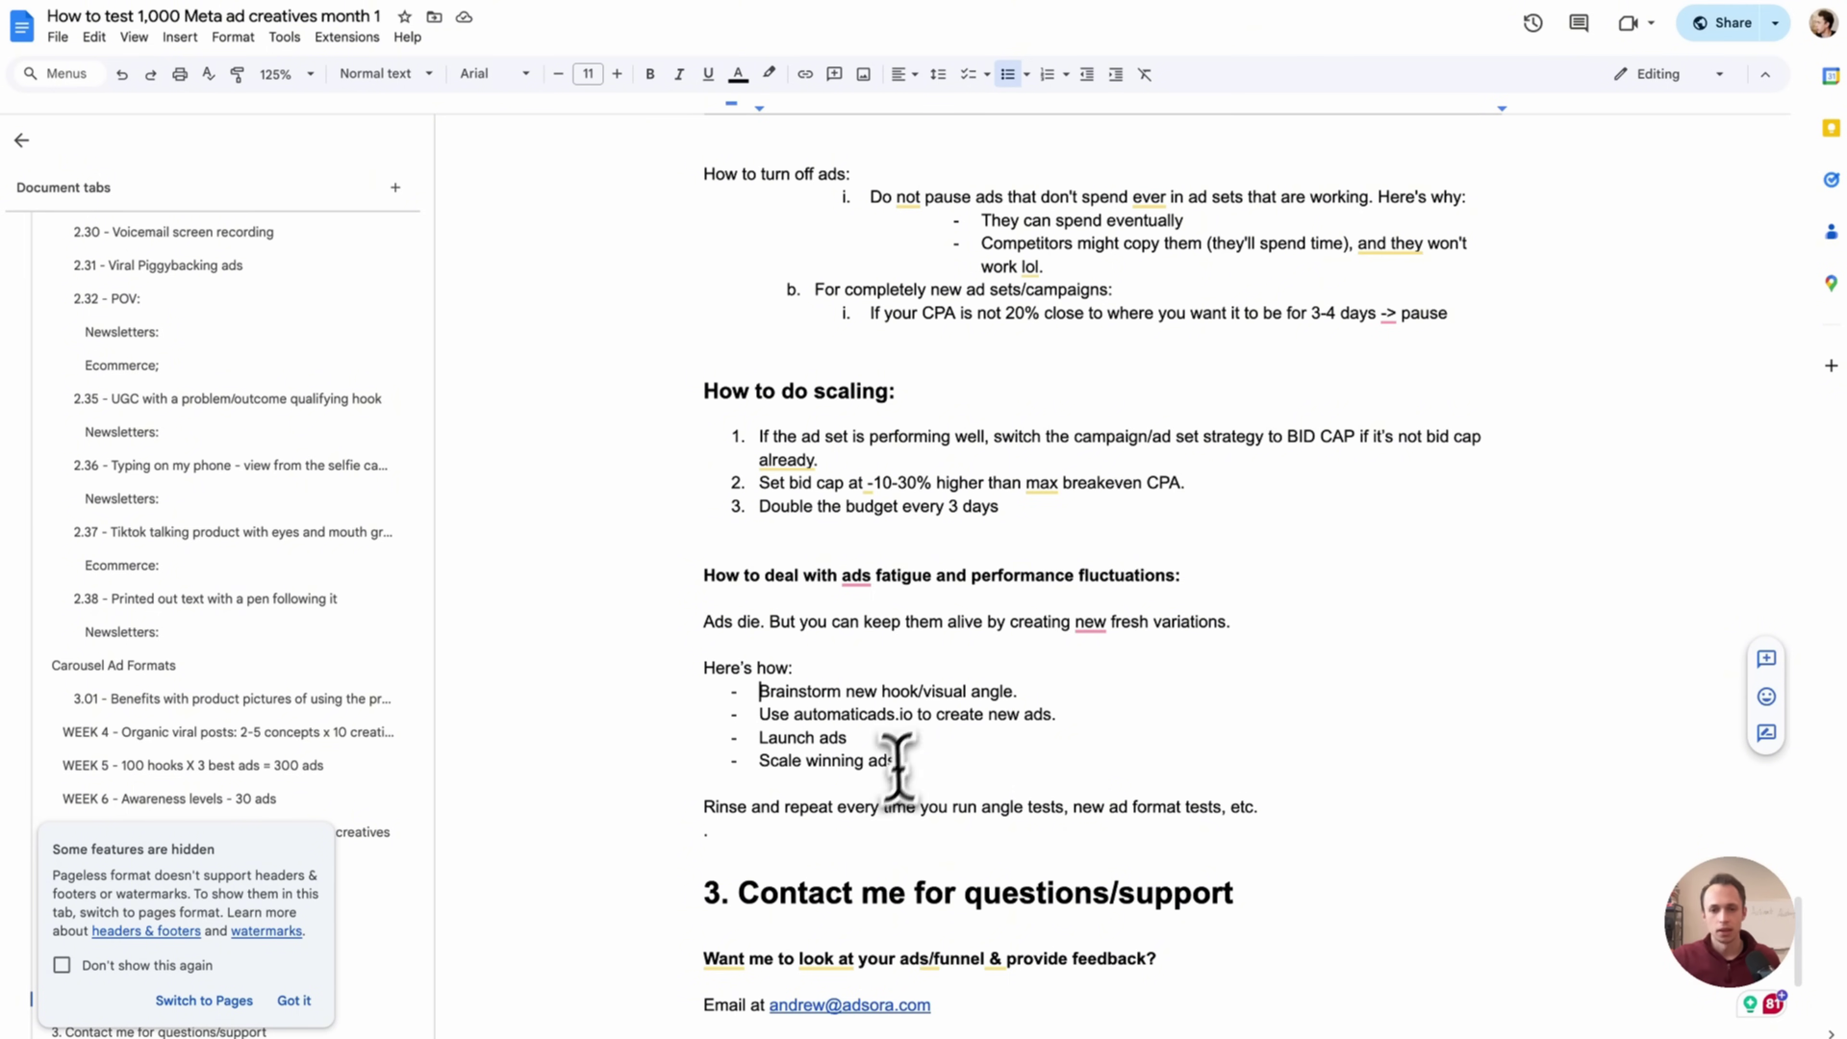
- Go to the "Tools for video ads" section, open its AI videos link and view the Flow page's creation option
scroll(1426, 854, up, 1)
scroll(1427, 852, down, 5)
scroll(1429, 853, up, 15)
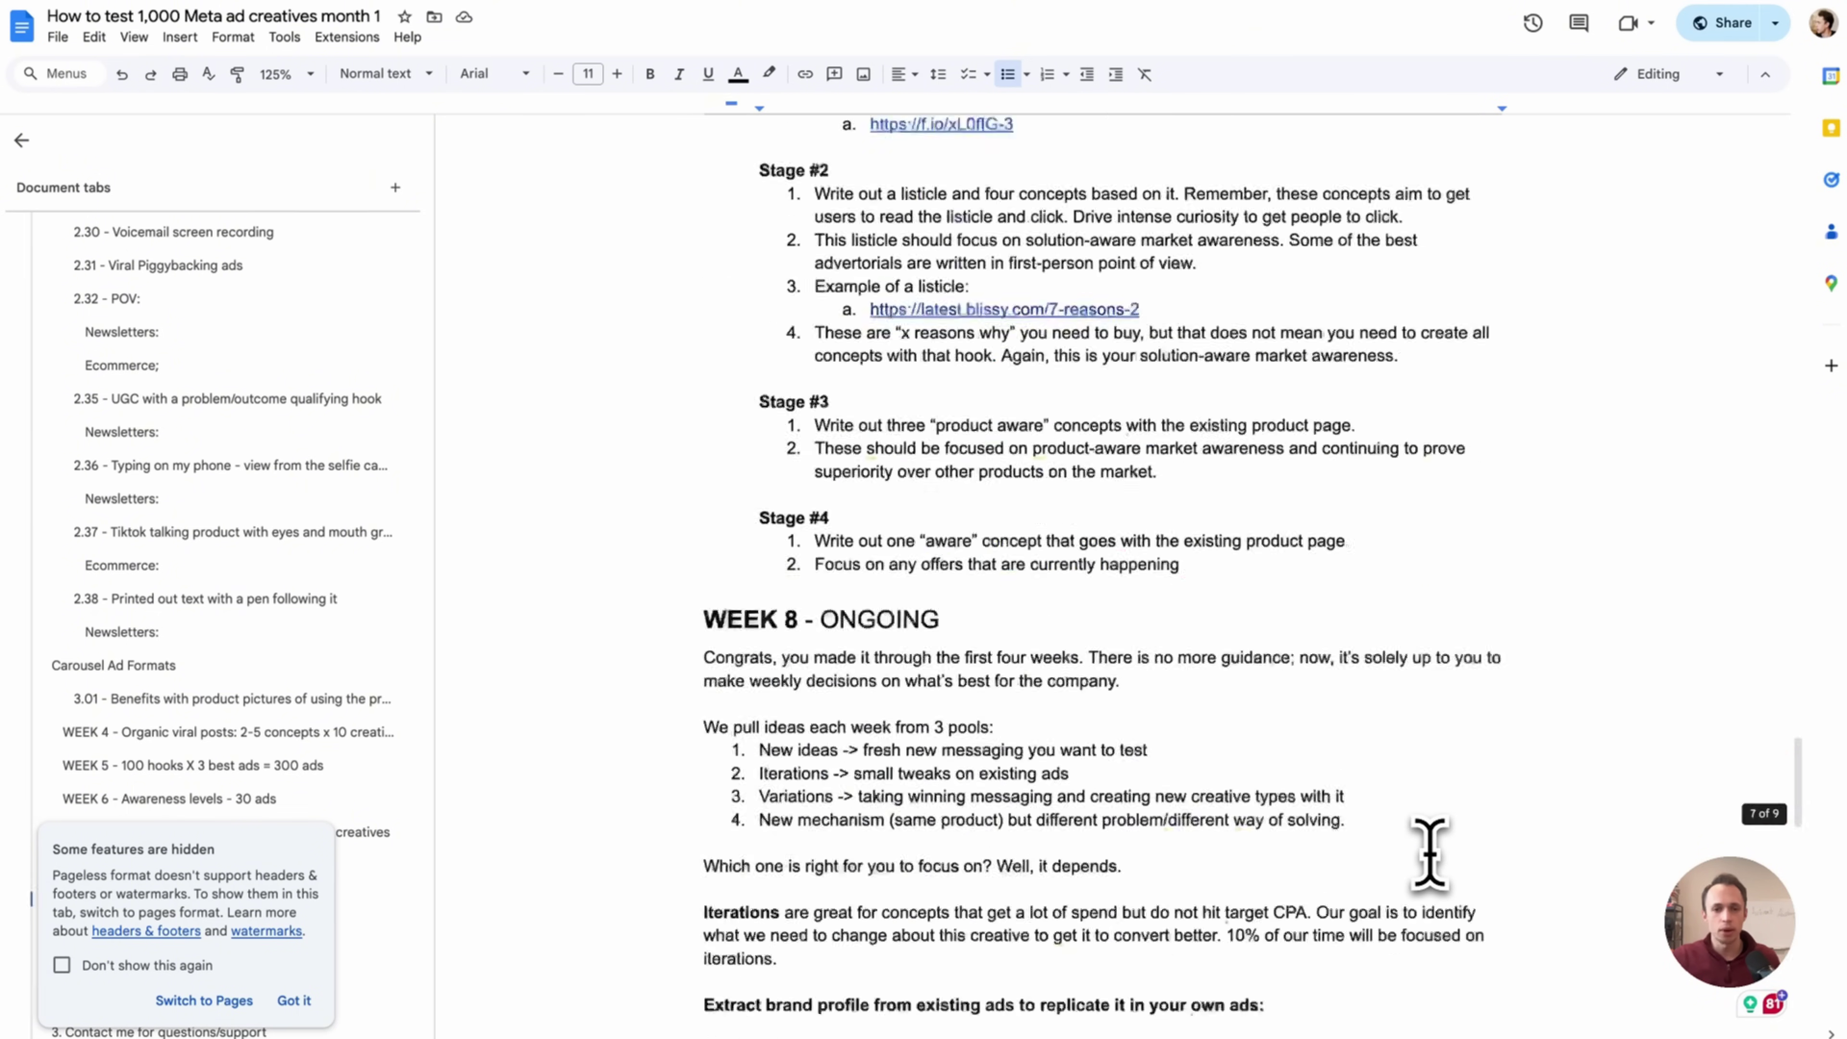
scroll(1429, 854, down, 15)
scroll(1429, 853, up, 20)
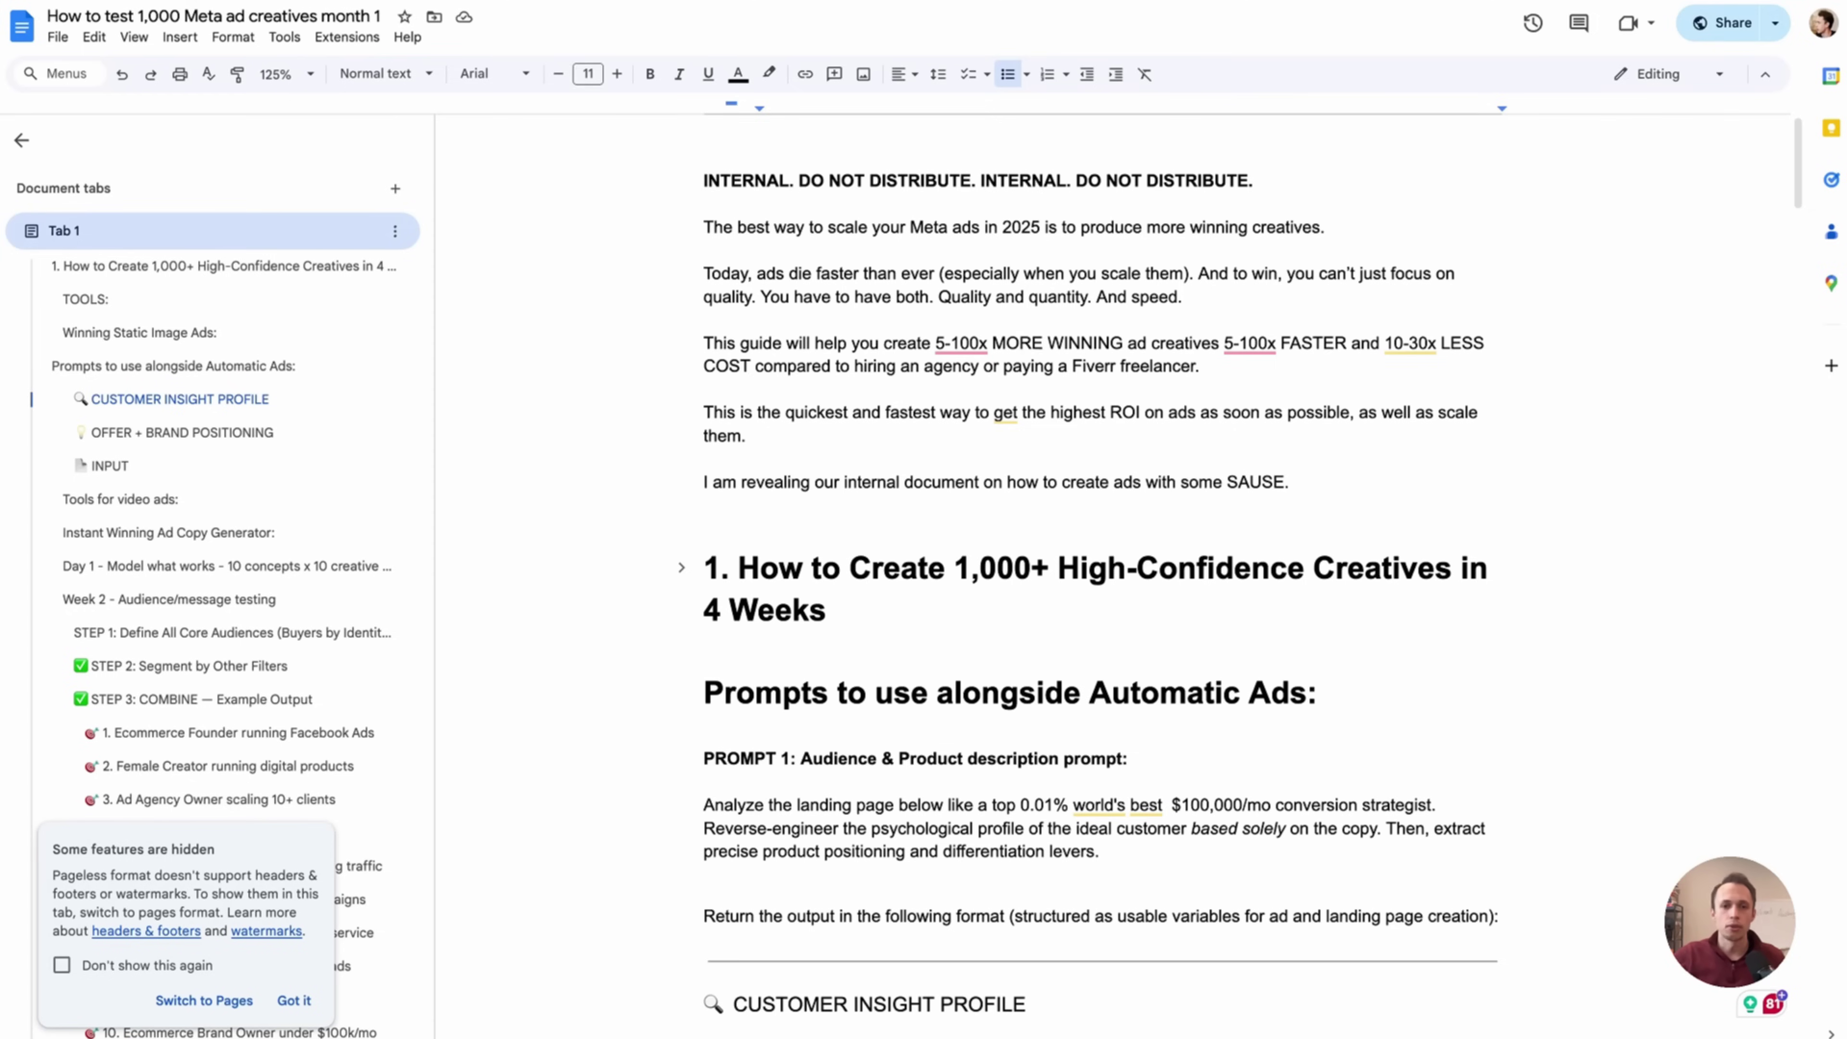
scroll(900, 367, down, 10)
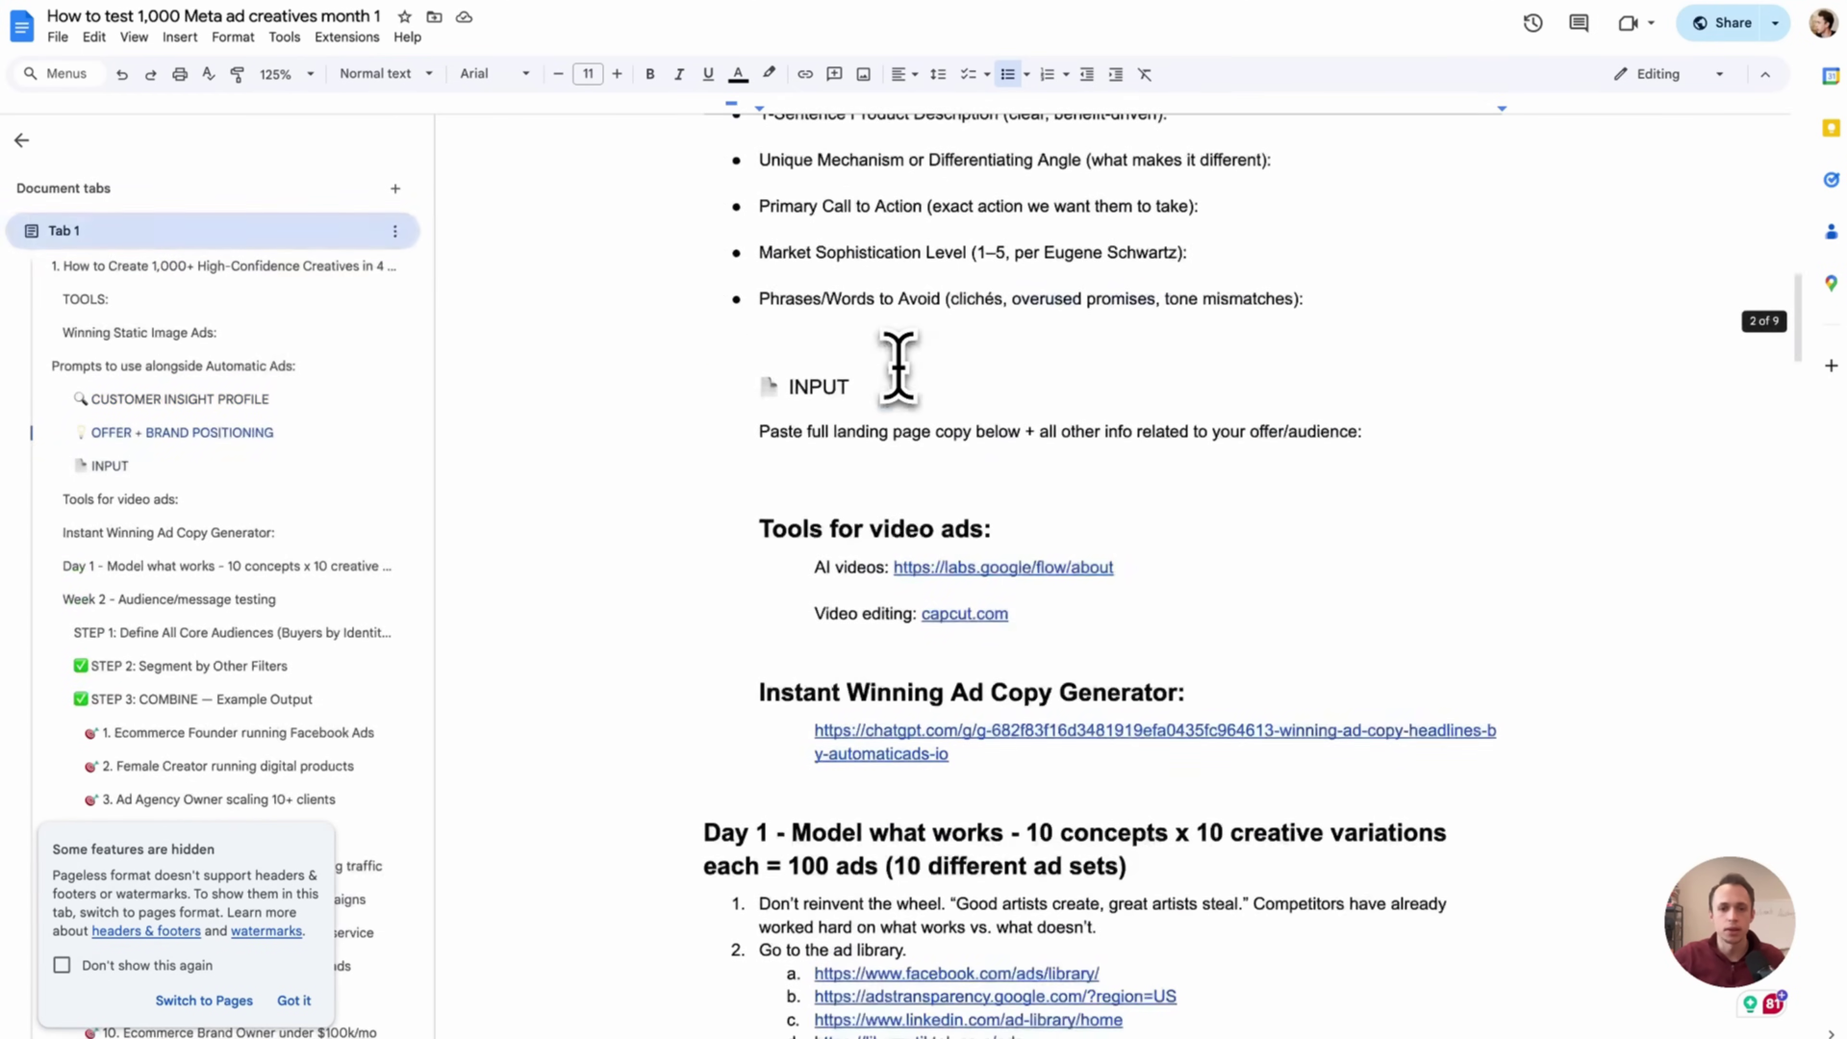
mouse_move(994, 567)
click(1023, 598)
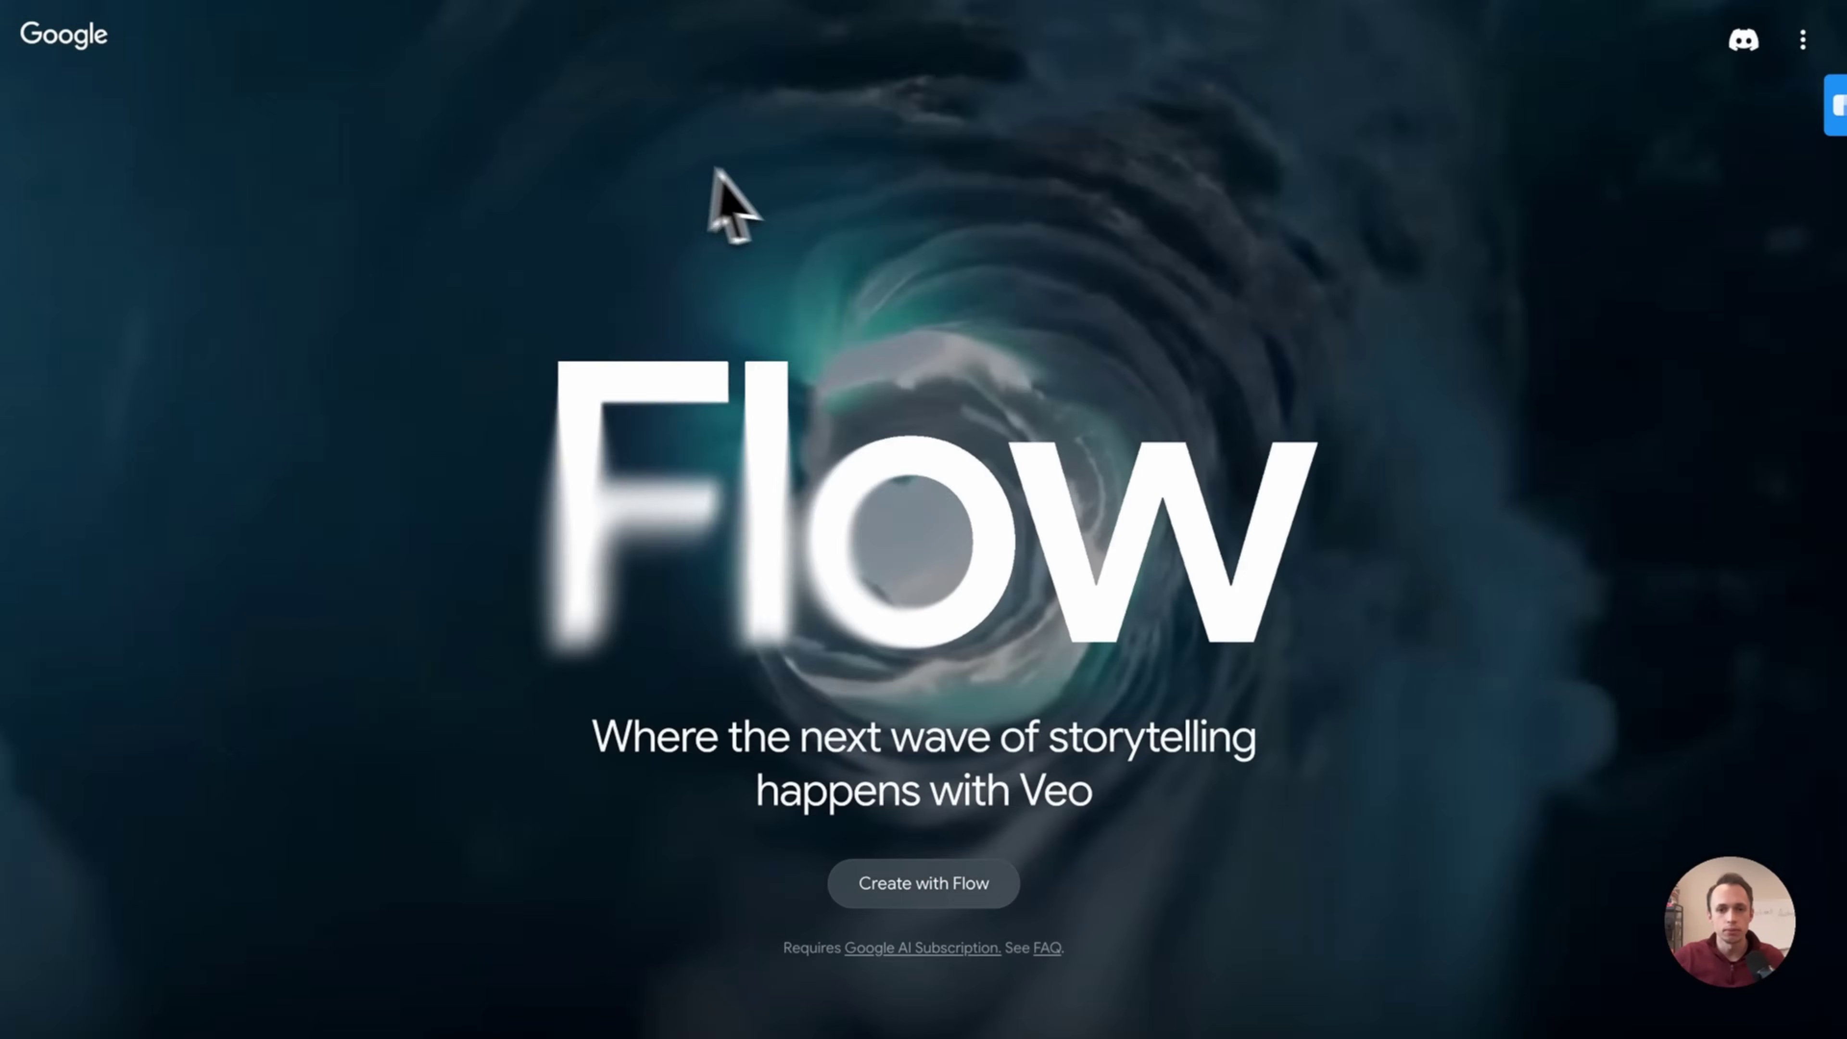
scroll(553, 603, down, 5)
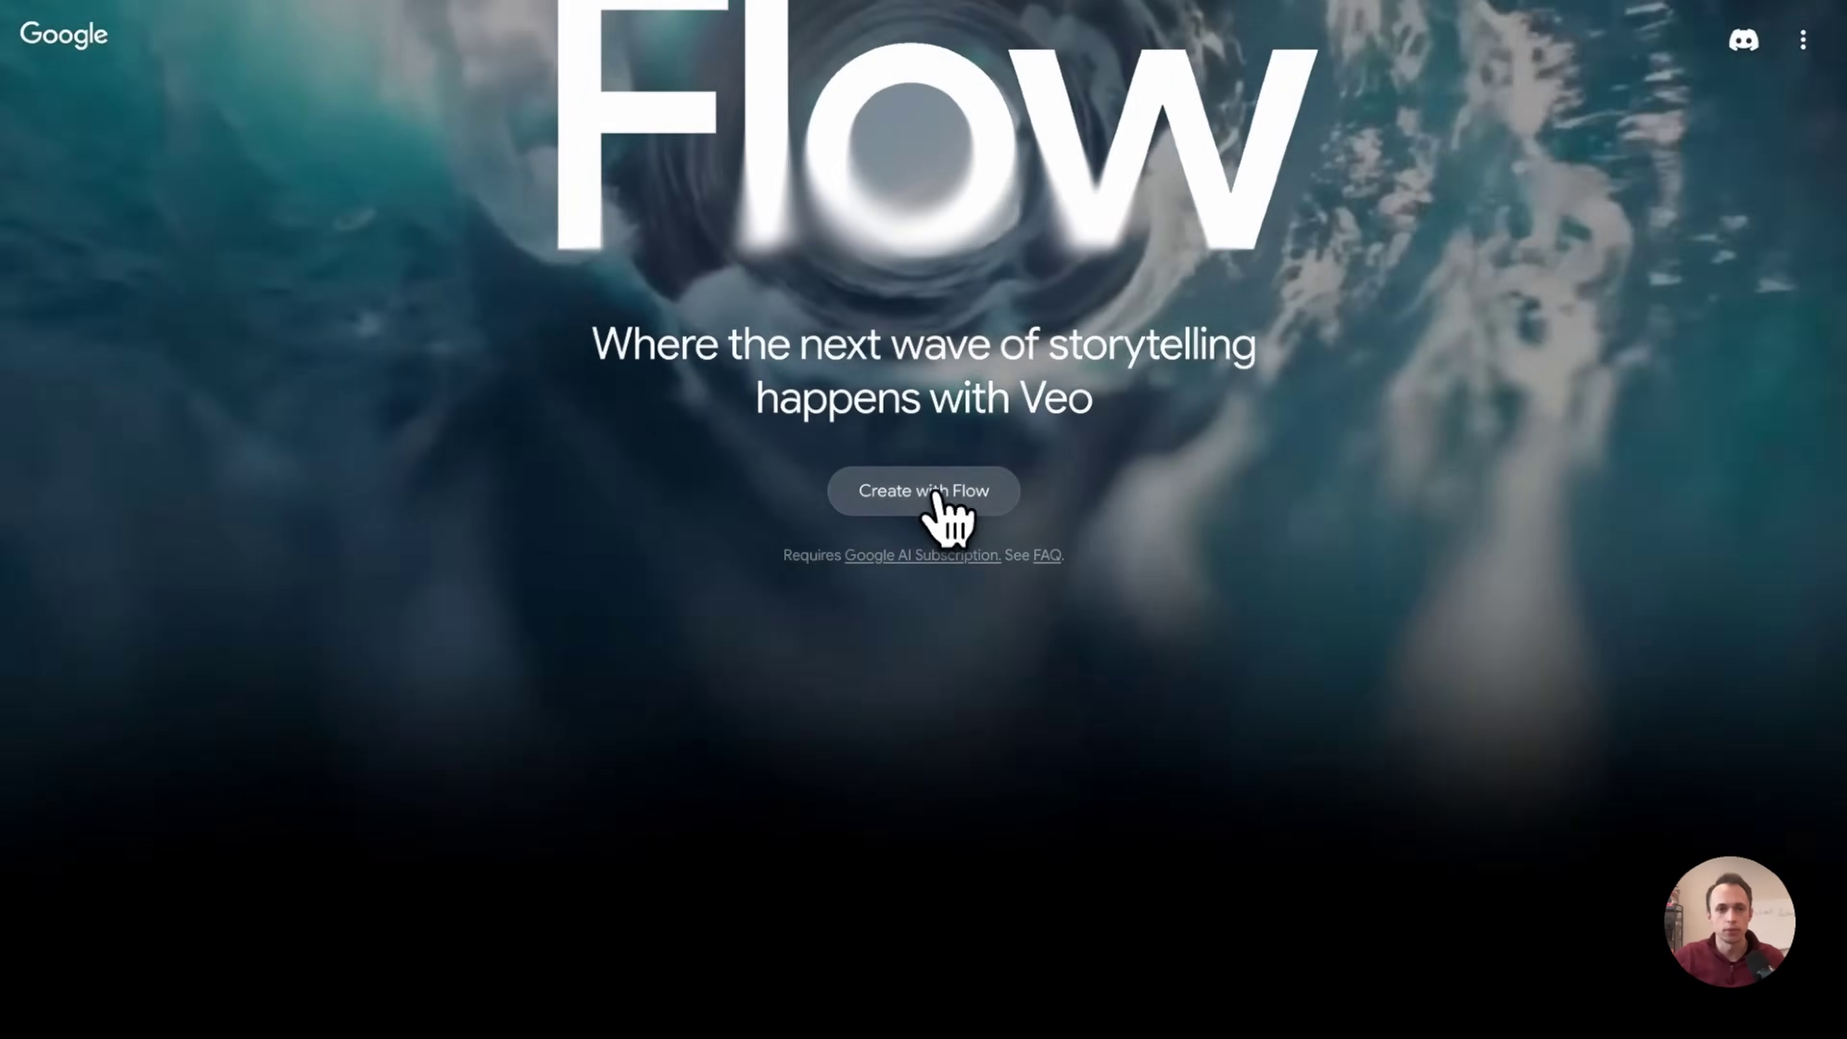
click(932, 489)
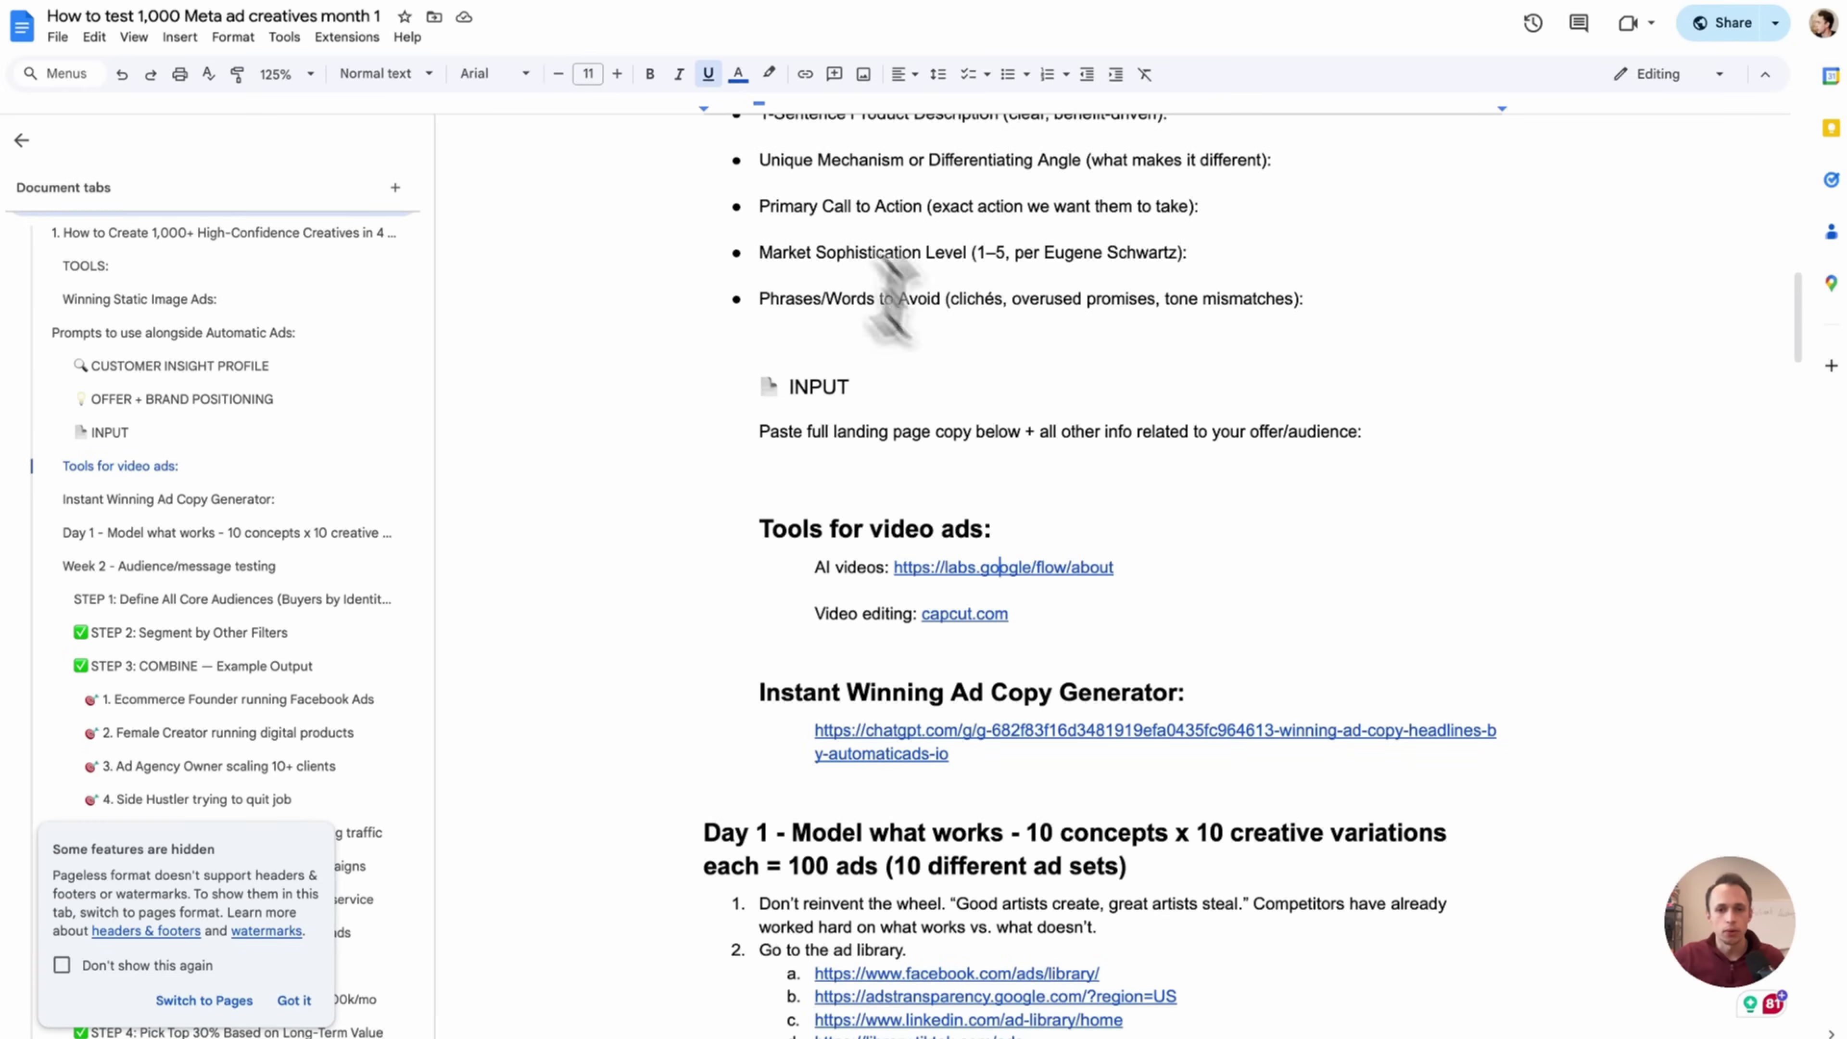
- Point out the AI videos link and the capcut.com video editing link under "Tools for video ads"
scroll(1033, 489, down, 2)
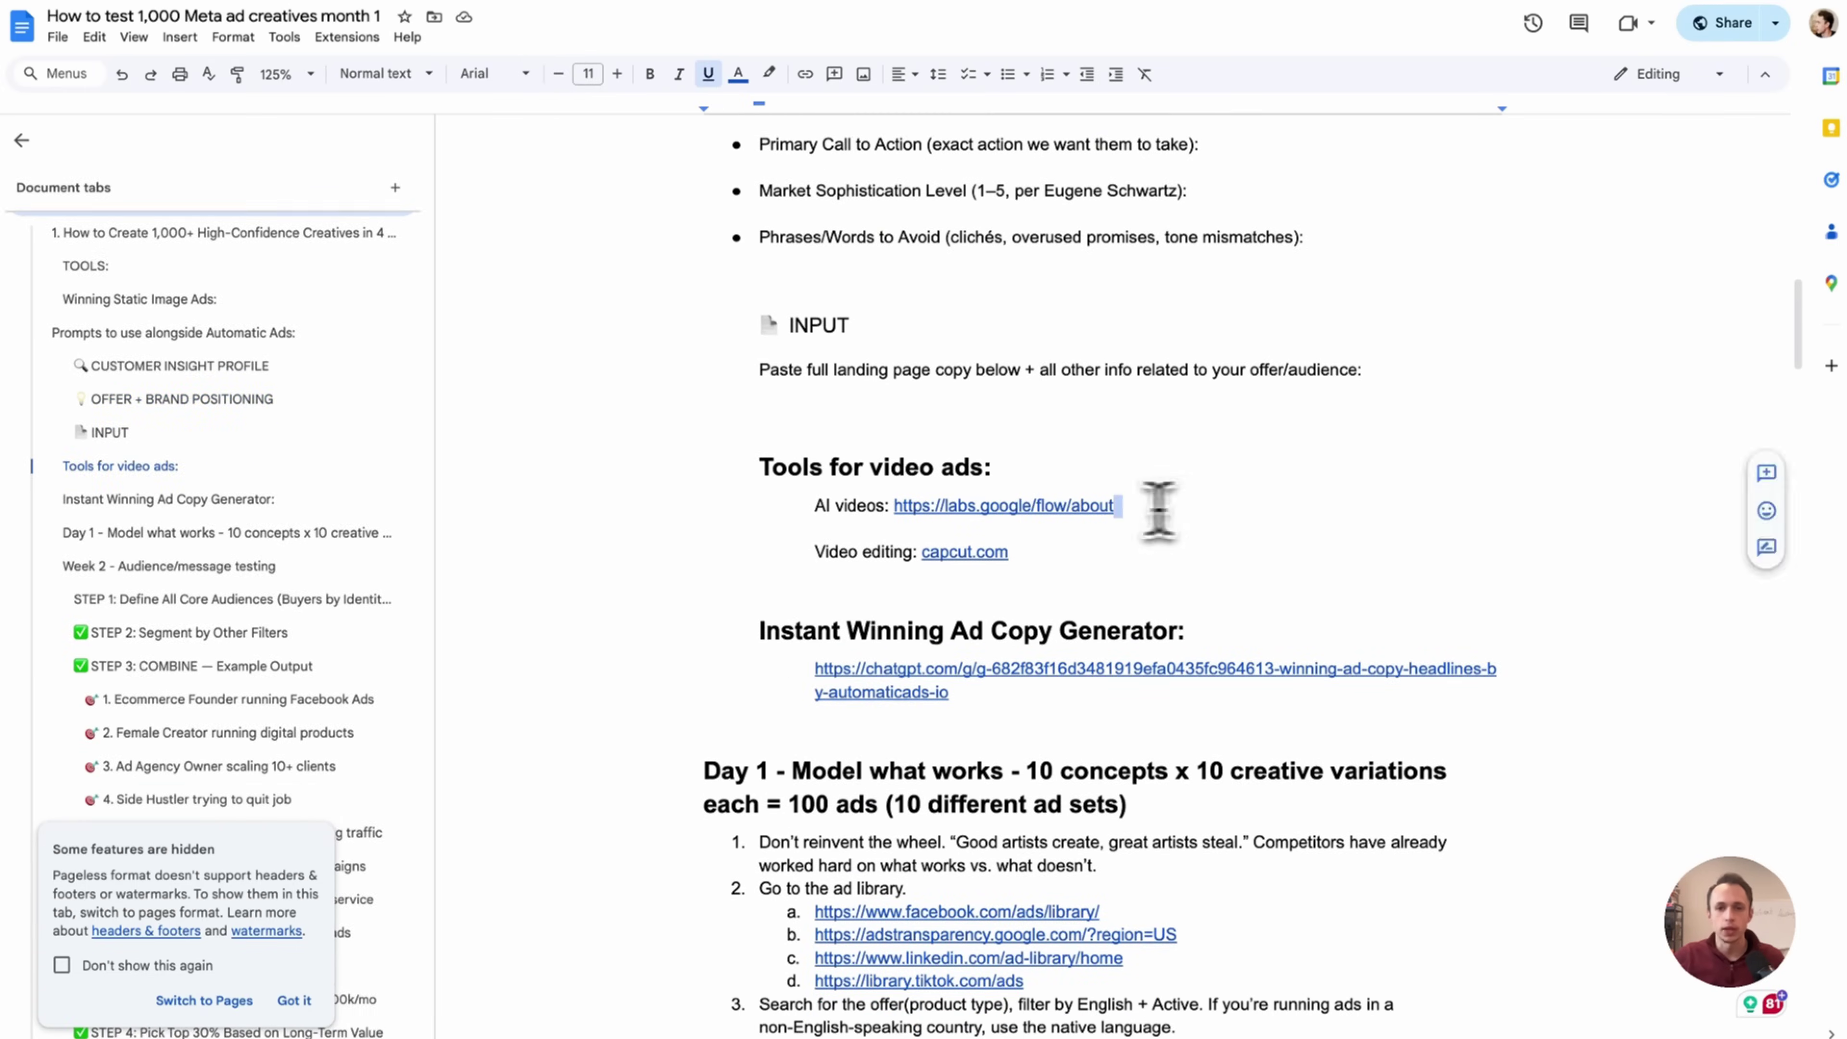
drag(1145, 507, 886, 503)
click(1043, 467)
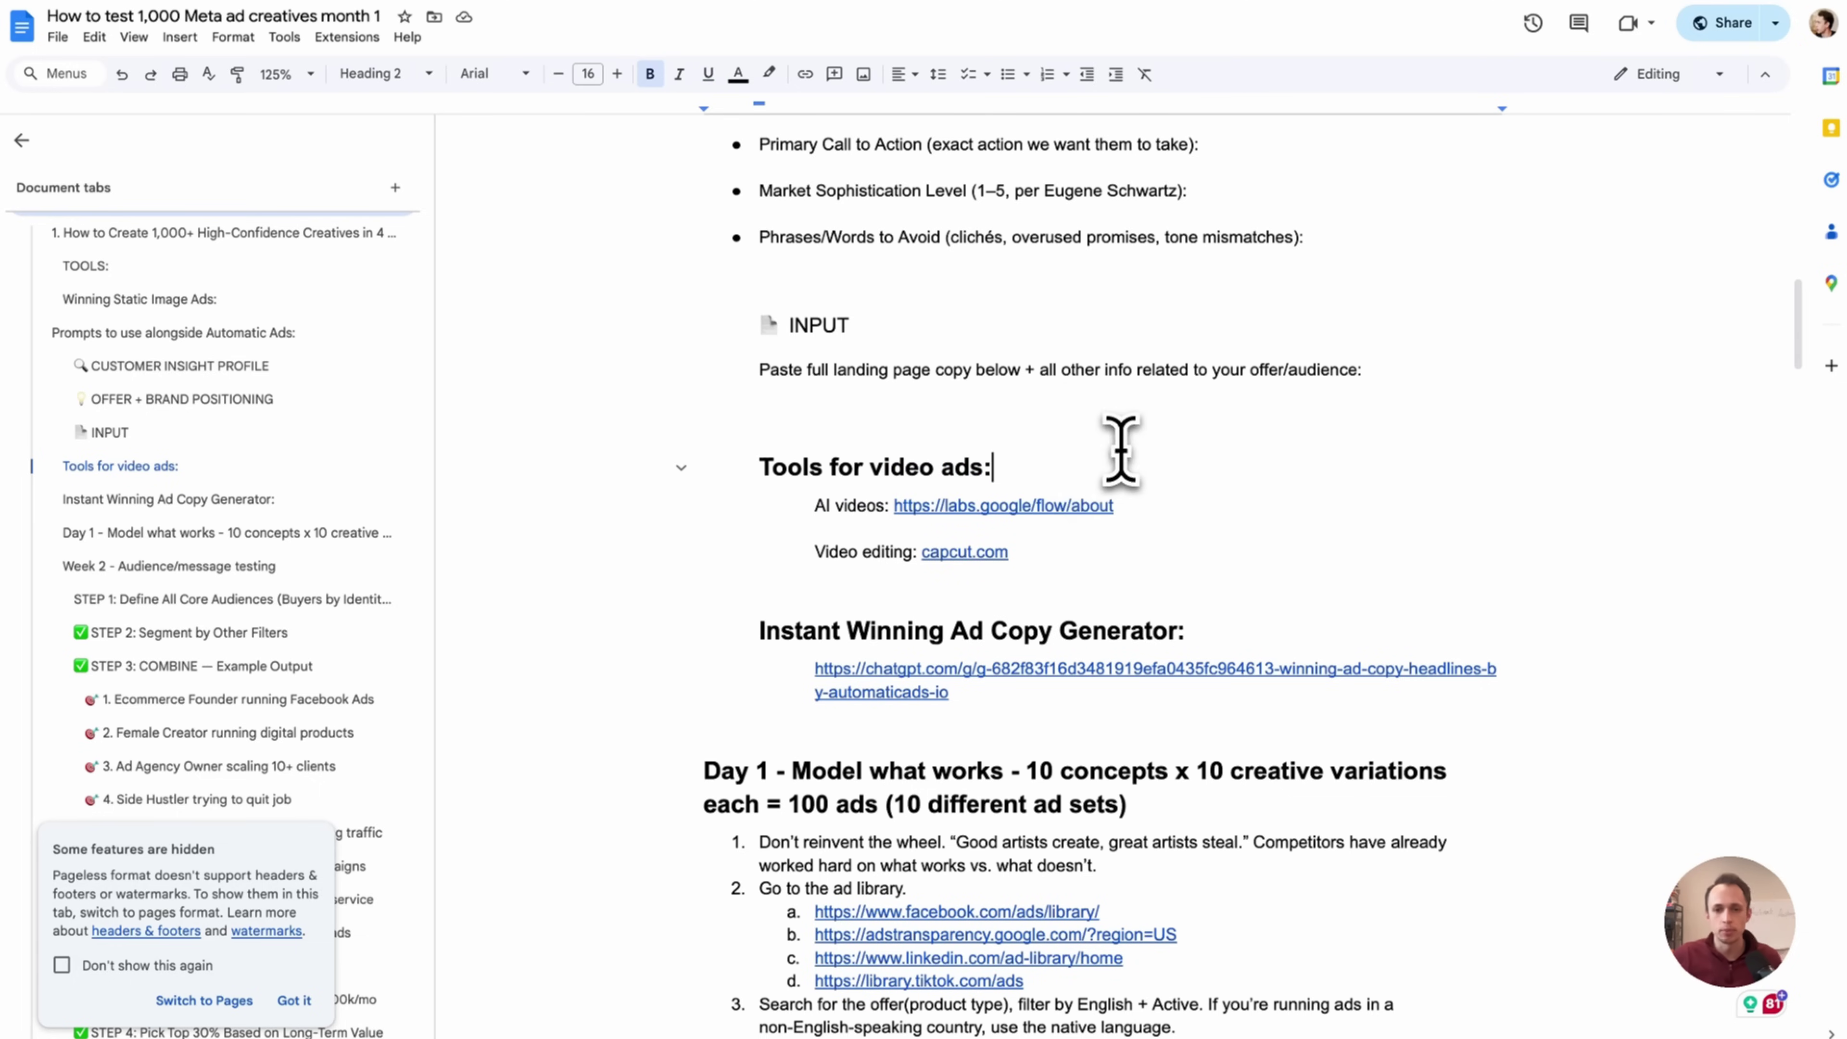
click(909, 506)
click(1150, 507)
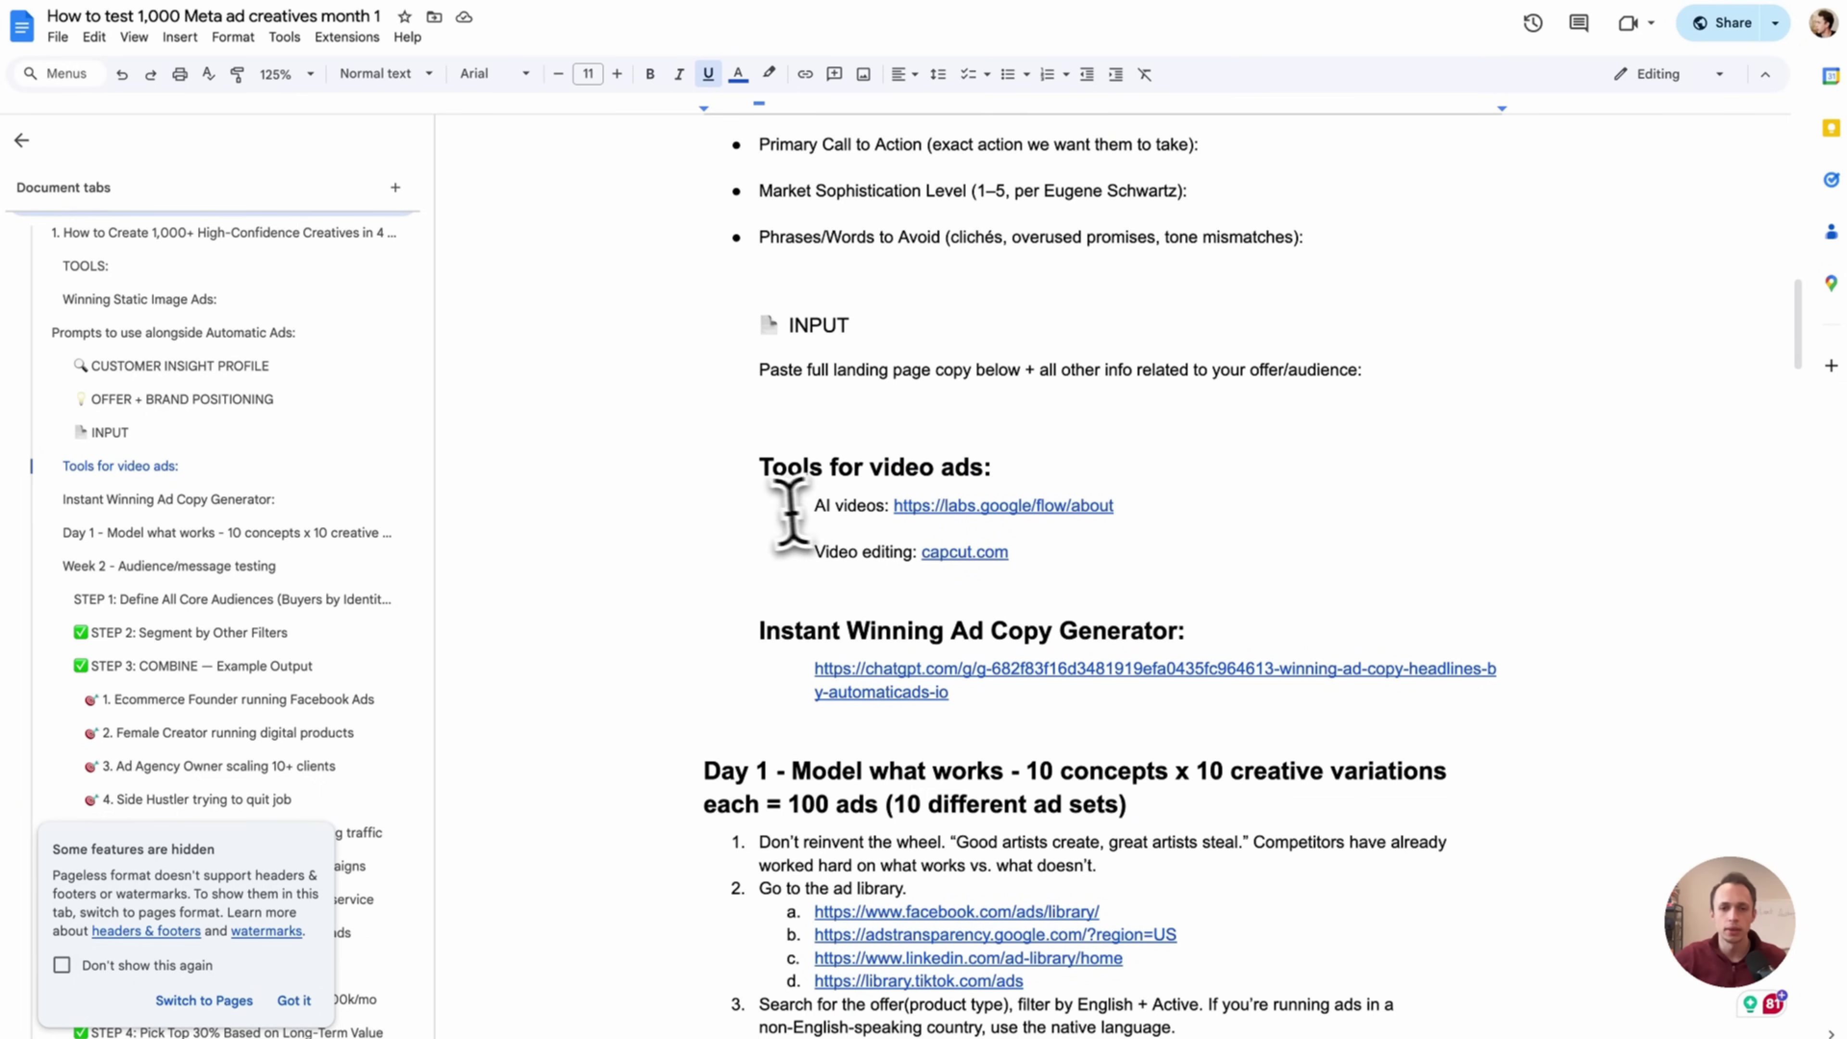
drag(922, 561, 1120, 540)
click(1036, 538)
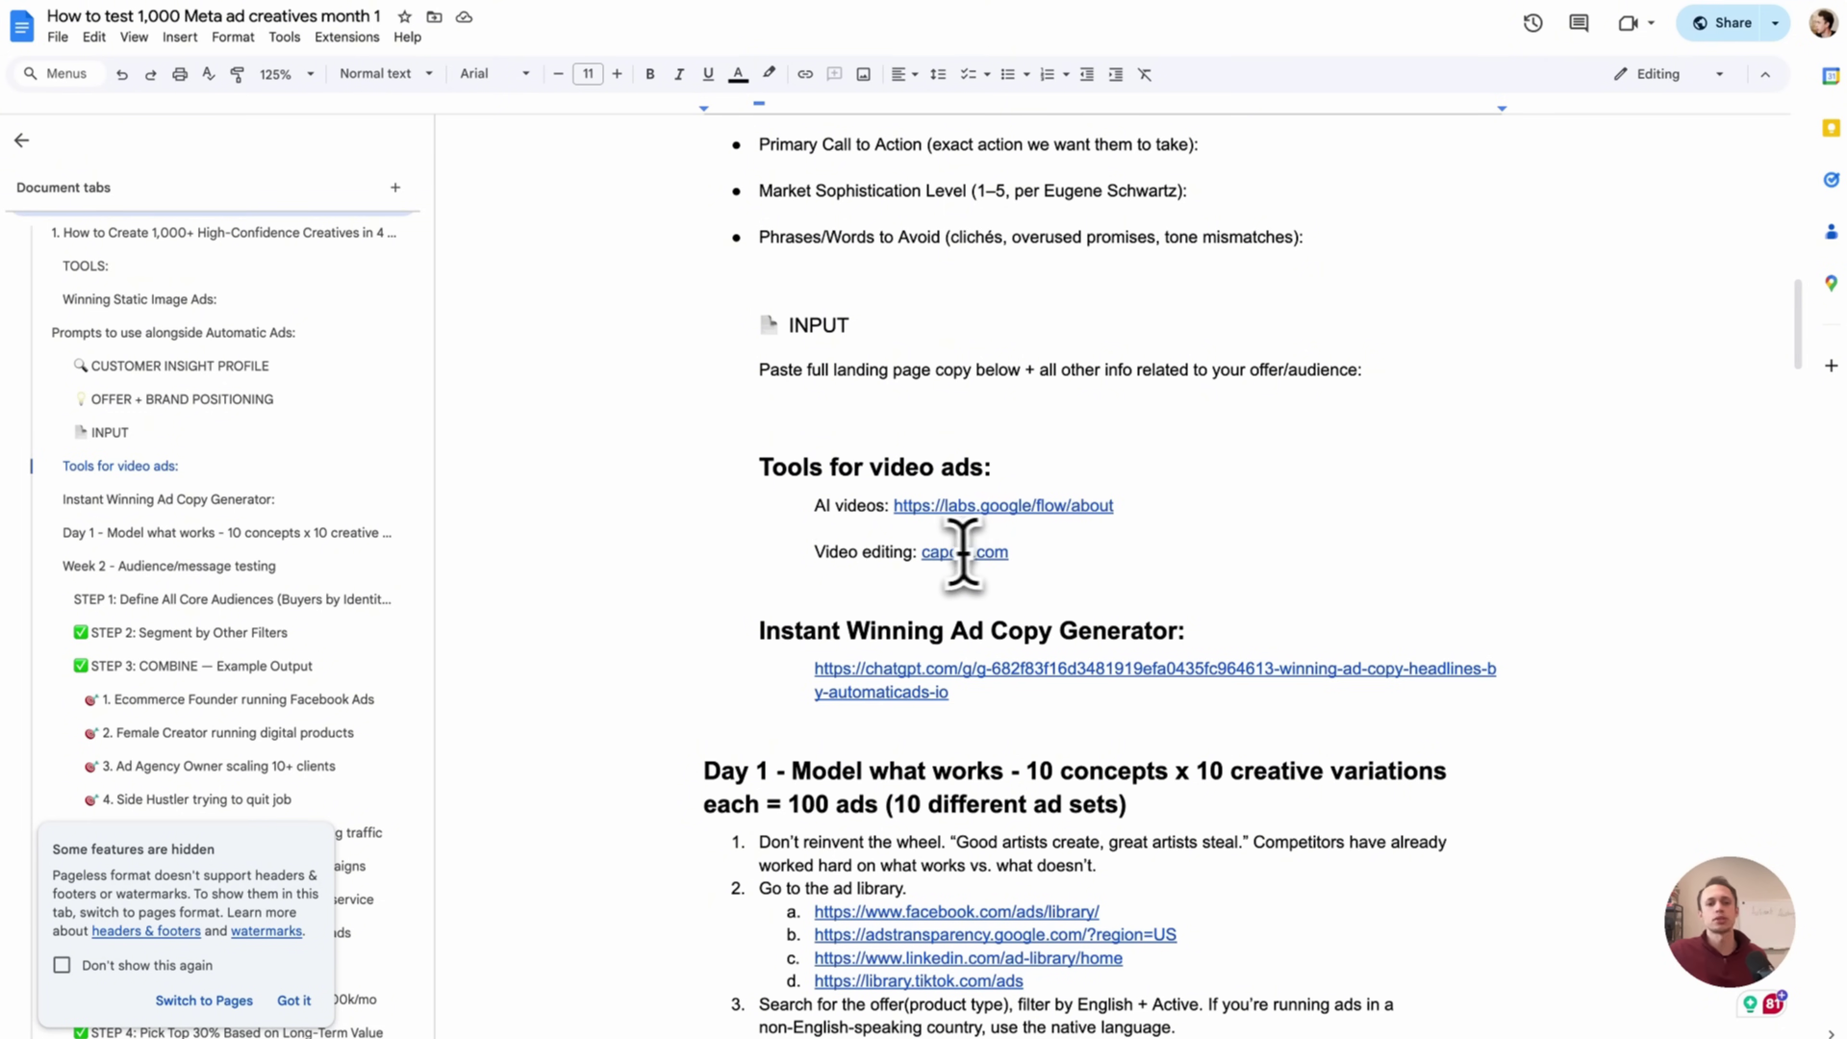
click(1159, 474)
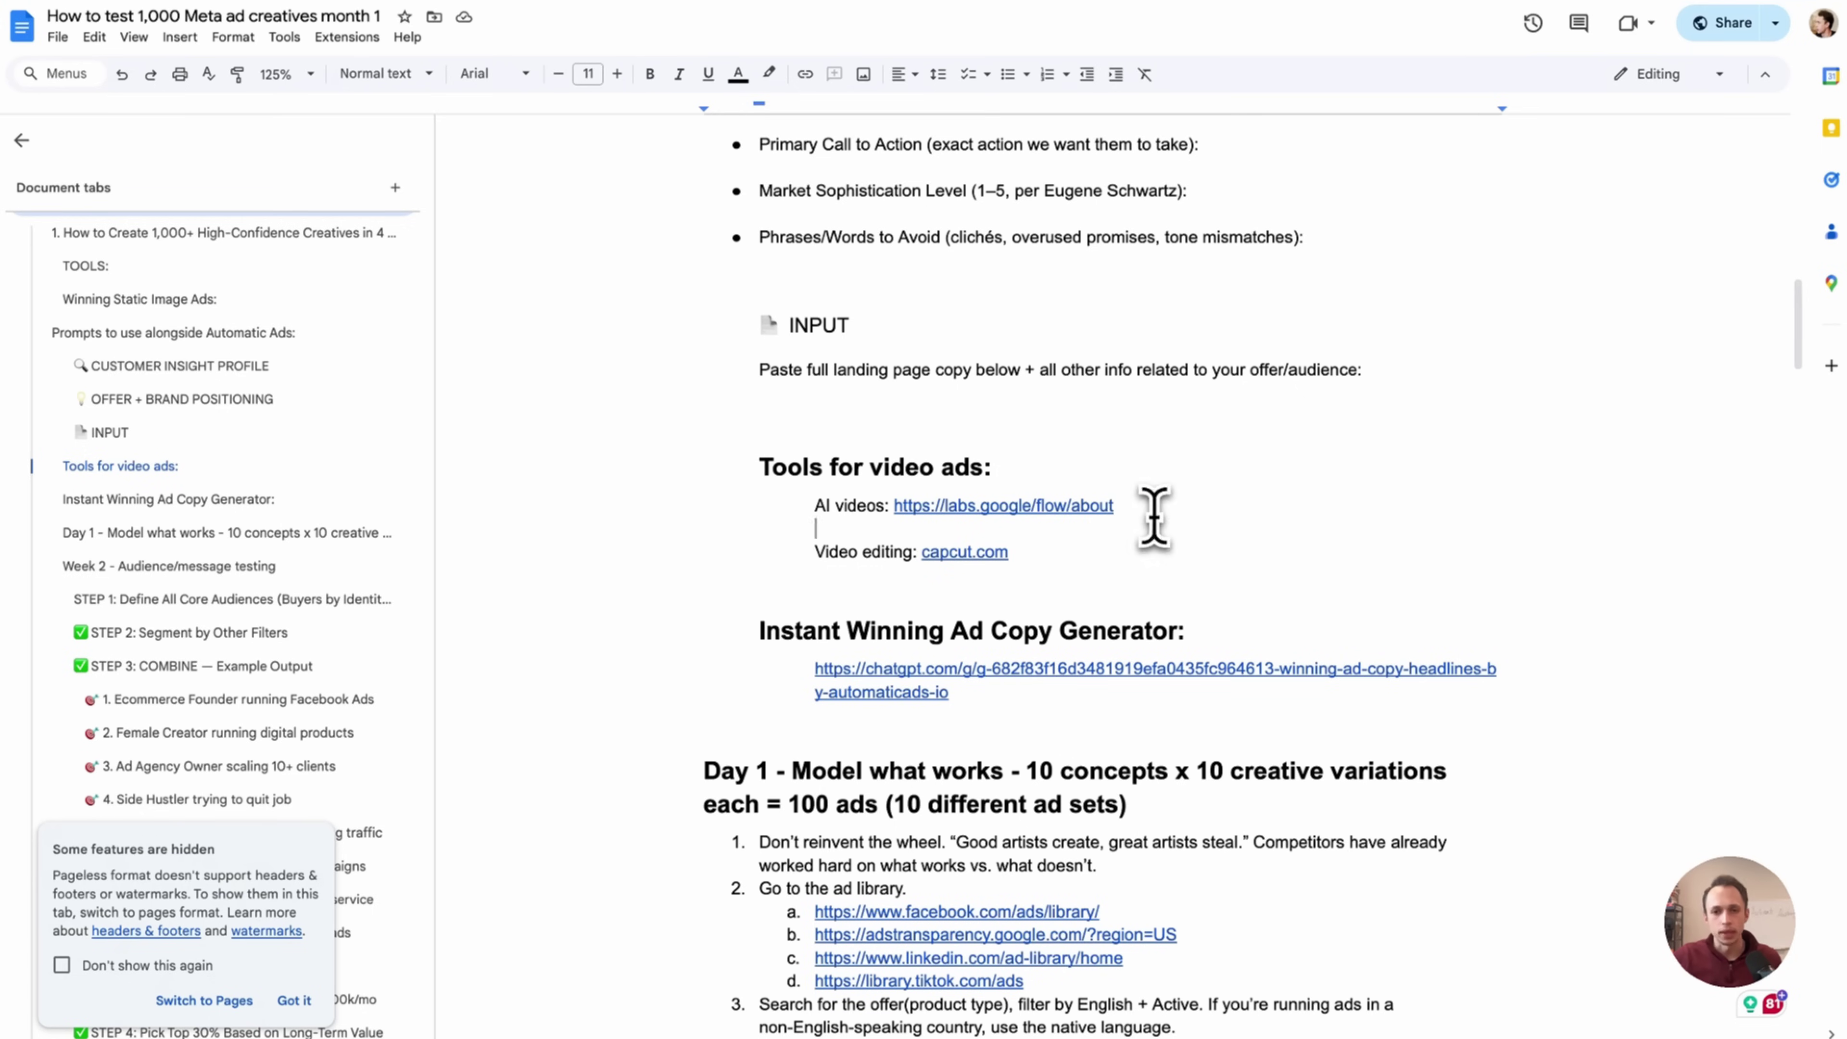
- Delete the blank line between the AI videos and Video editing entries, keeping both at the same indentation
drag(1150, 520, 805, 513)
click(845, 529)
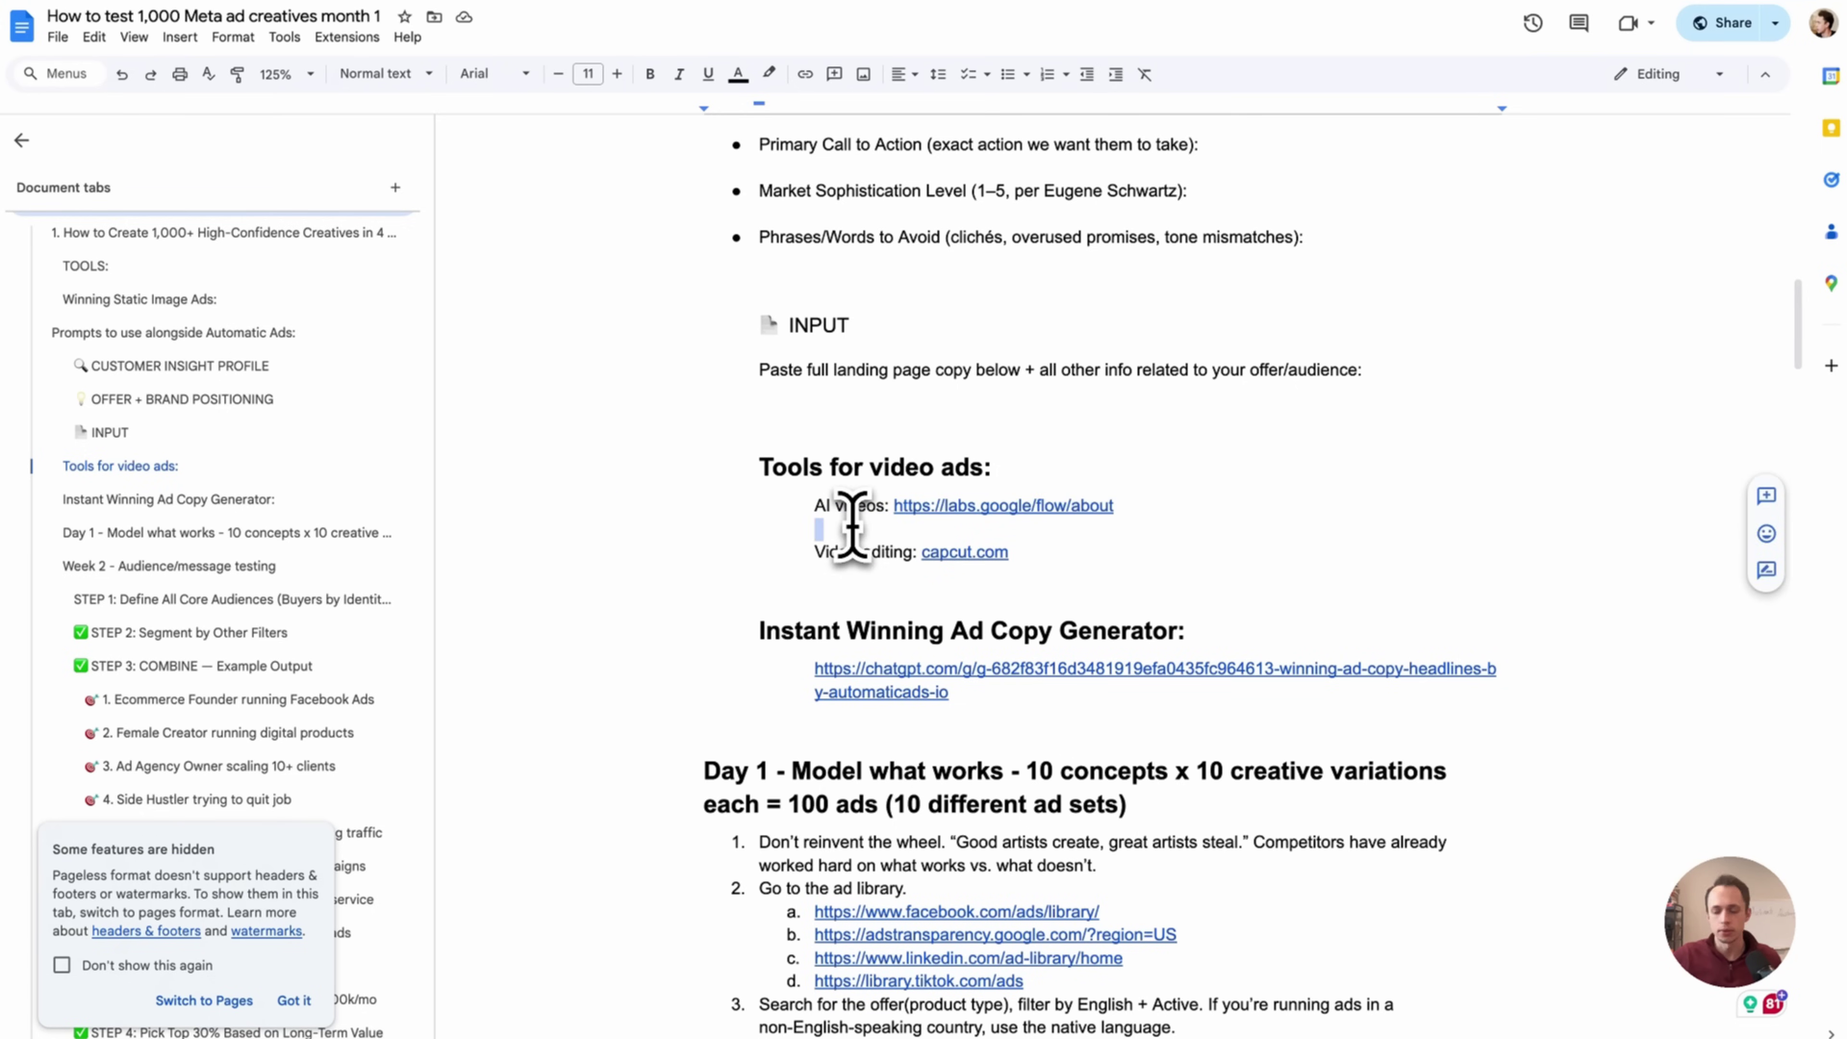
key(BackSpace)
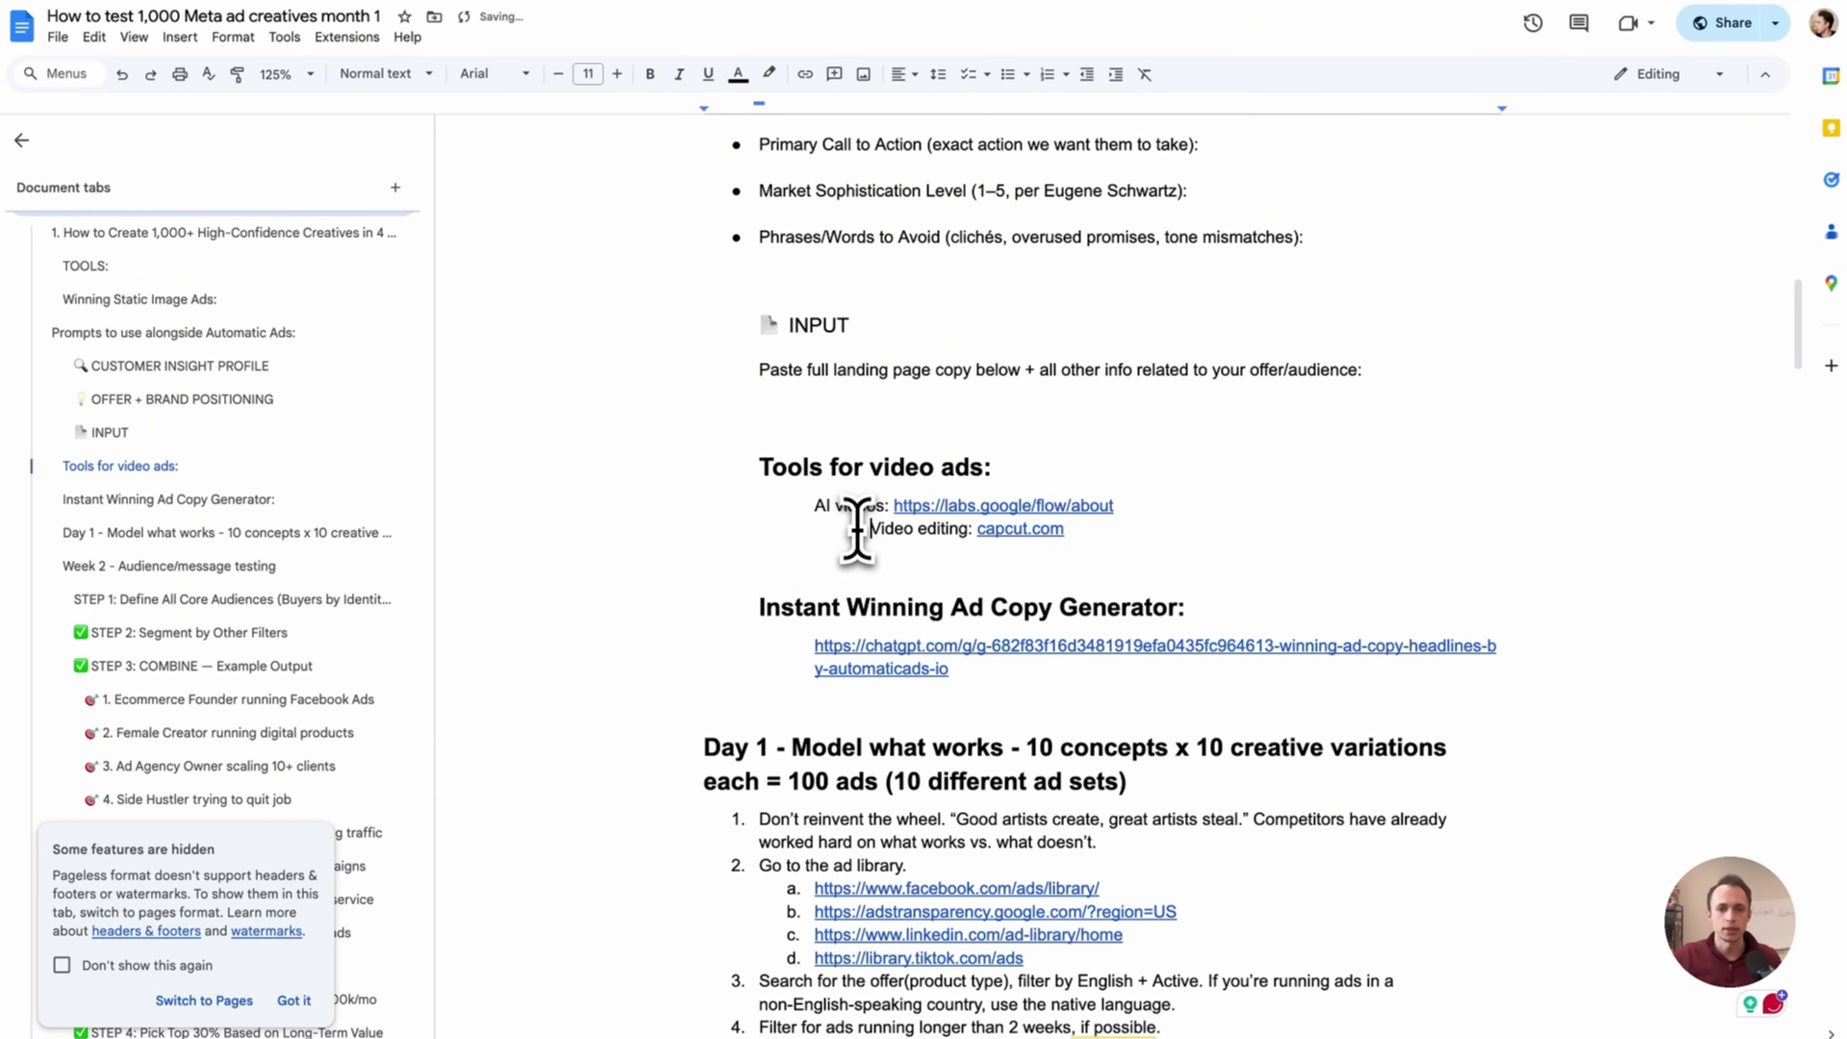
key(BackSpace)
- Review the document from its introduction through the Day 1 instructions and back to the video ad tools section
scroll(843, 368, up, 20)
scroll(843, 367, up, 7)
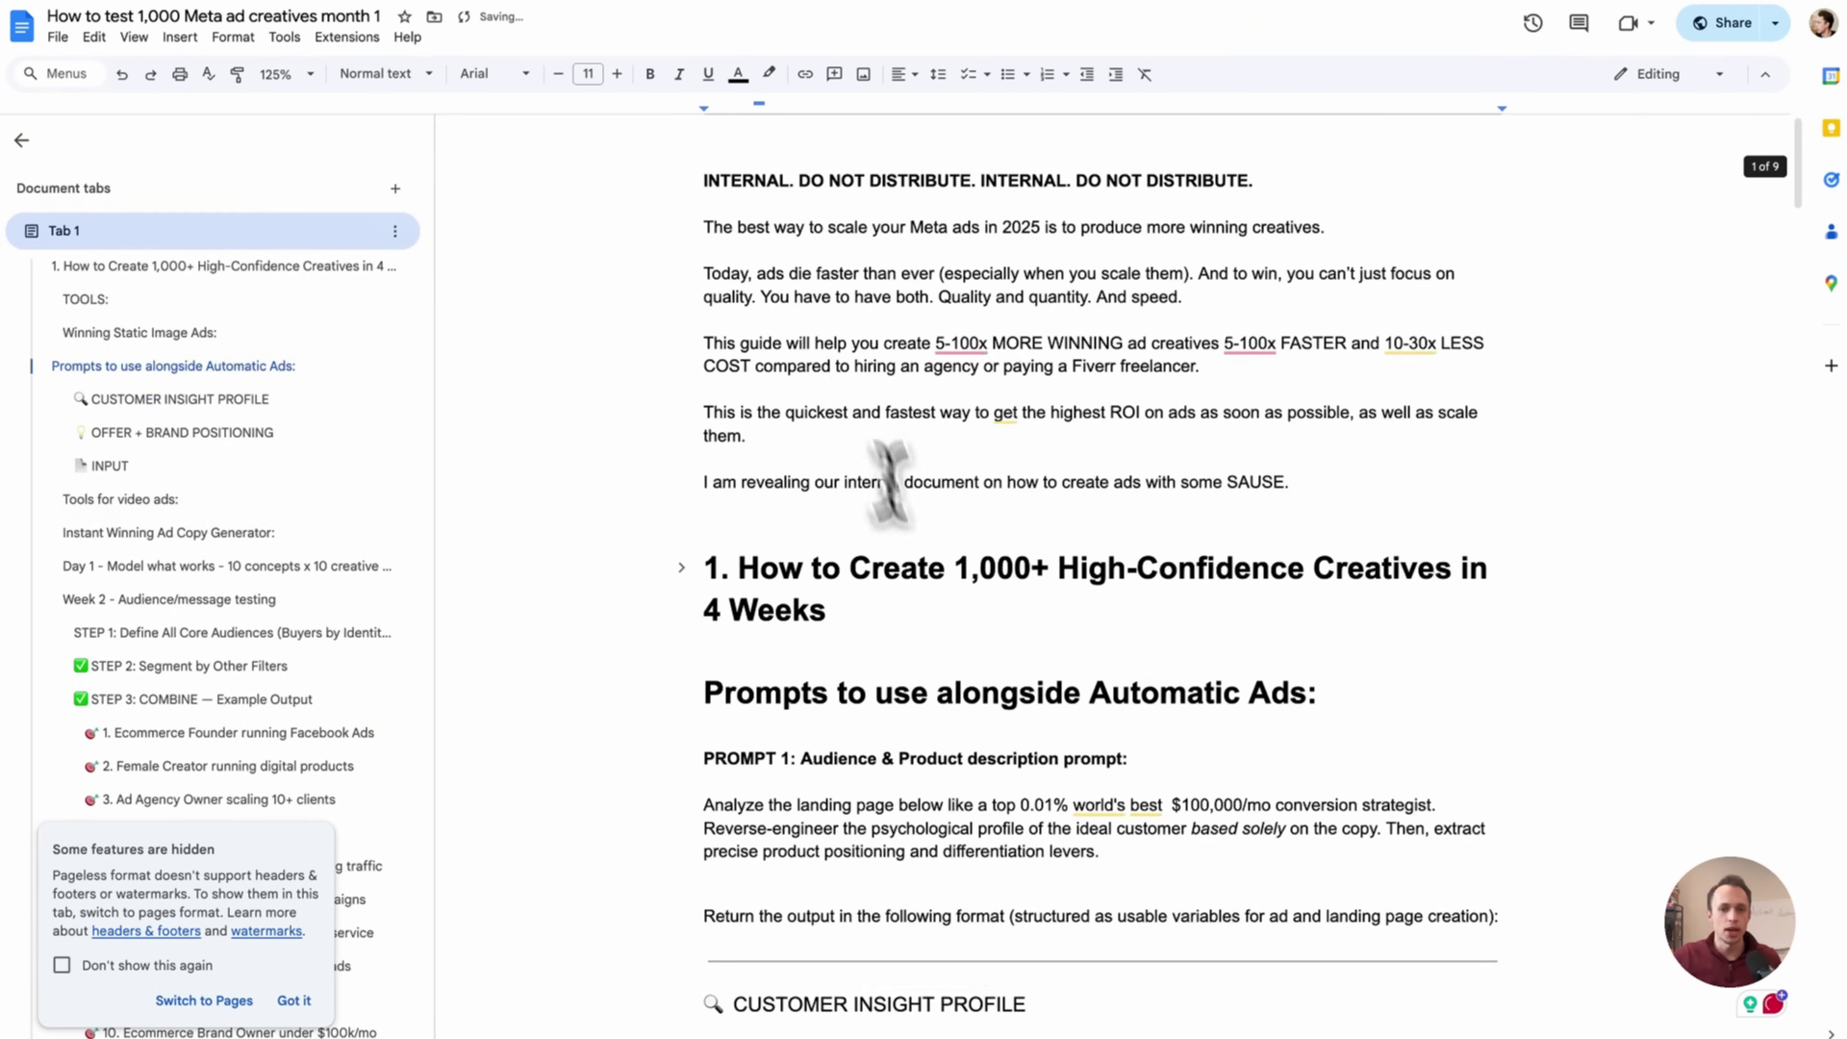
scroll(887, 474, down, 14)
scroll(940, 619, up, 1)
scroll(943, 622, down, 14)
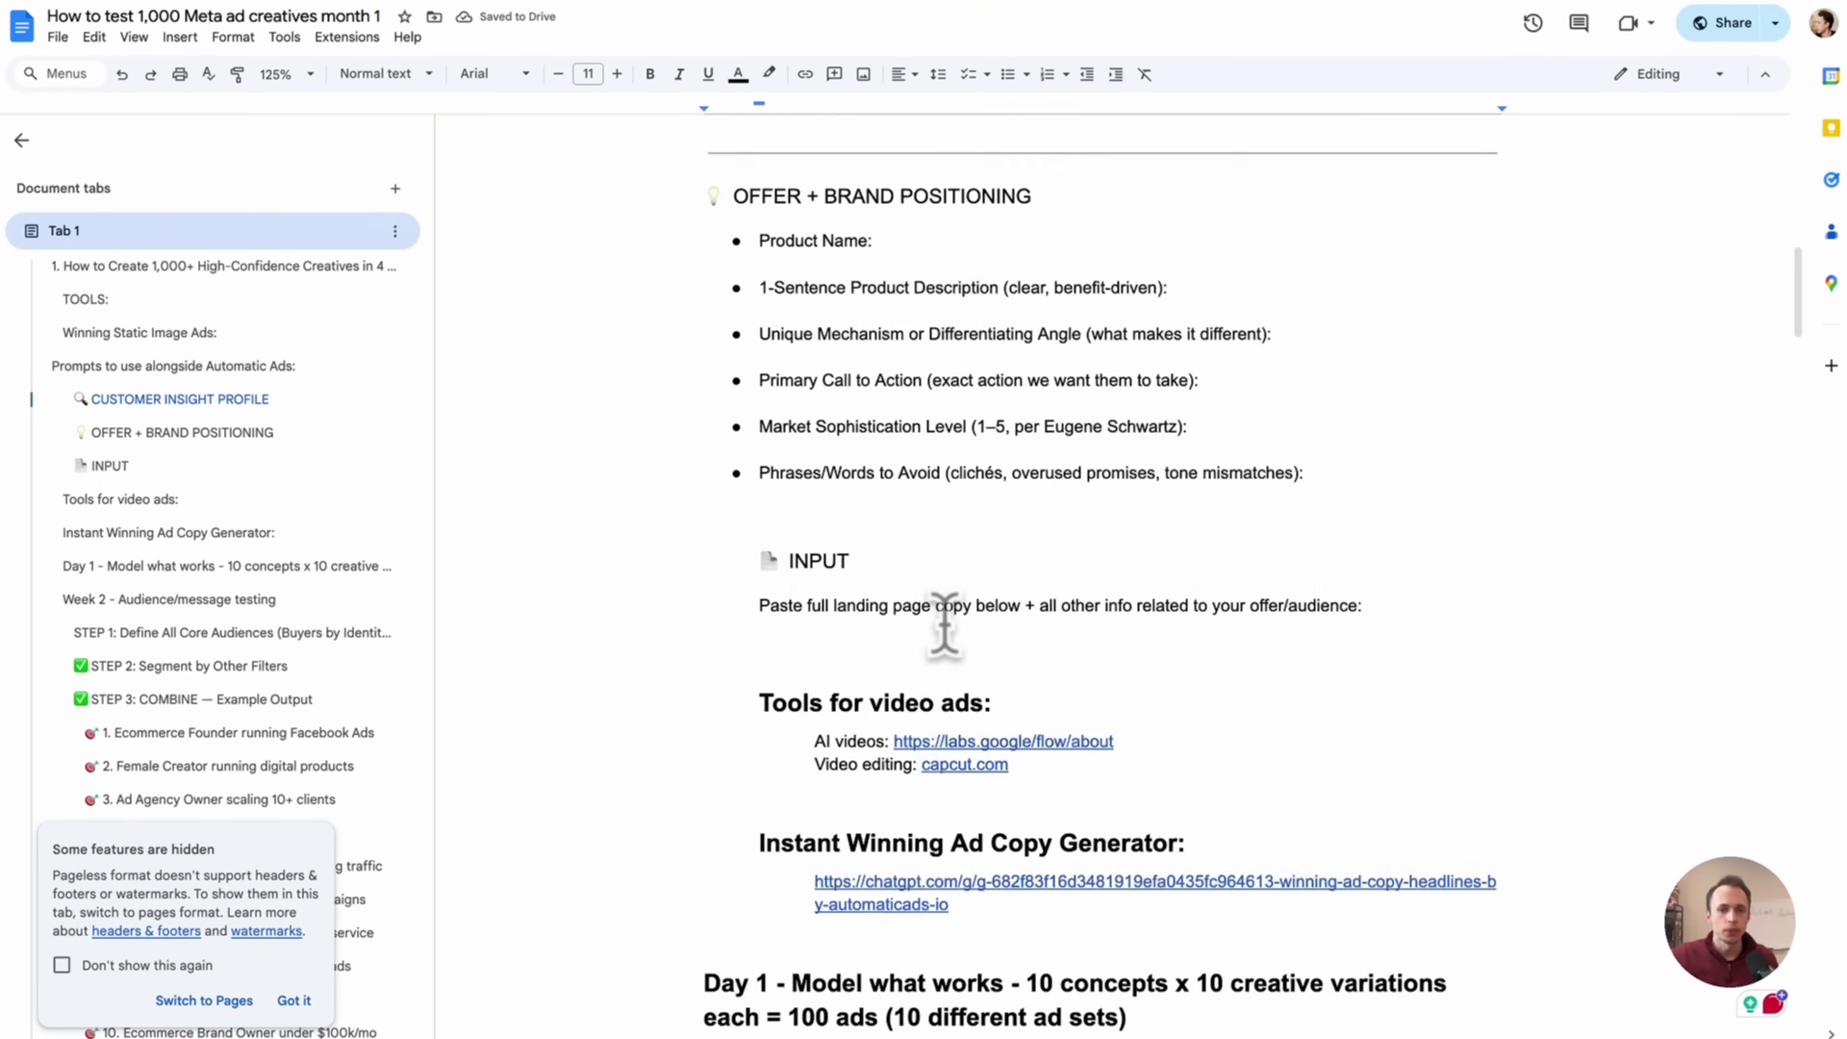
scroll(968, 510, down, 10)
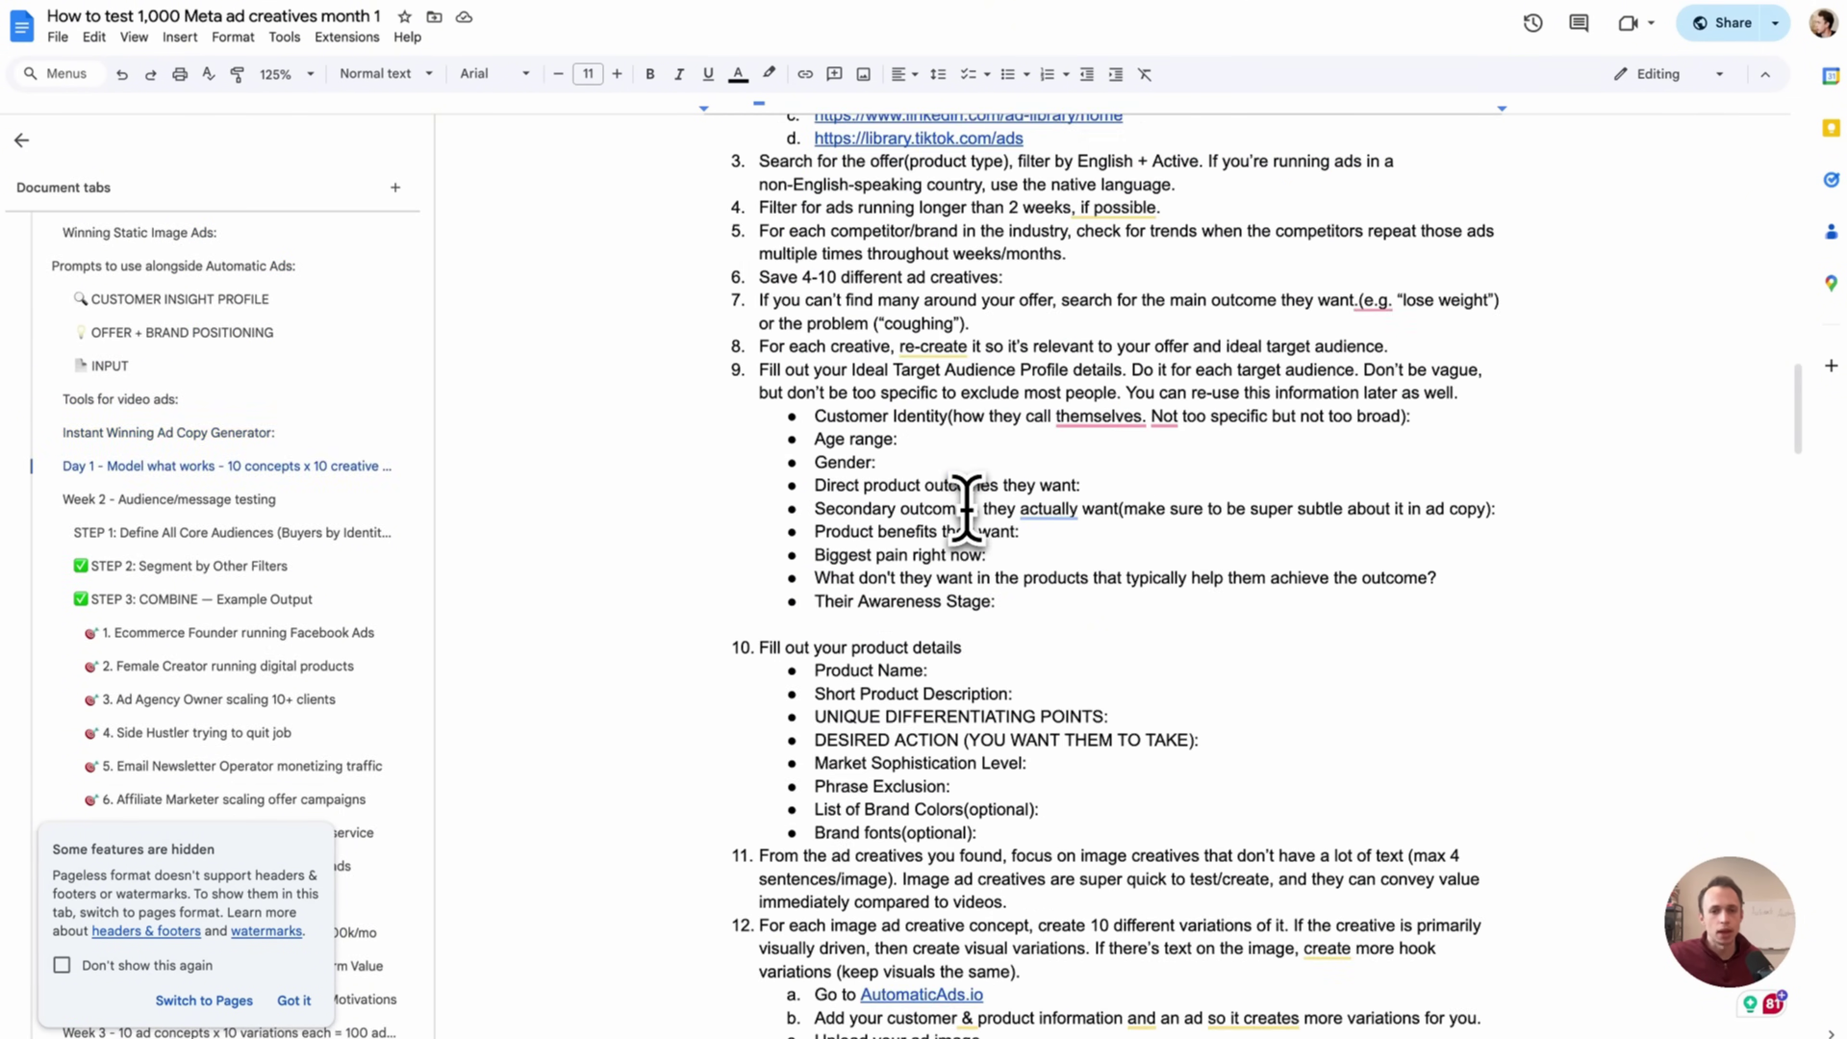
scroll(693, 281, up, 20)
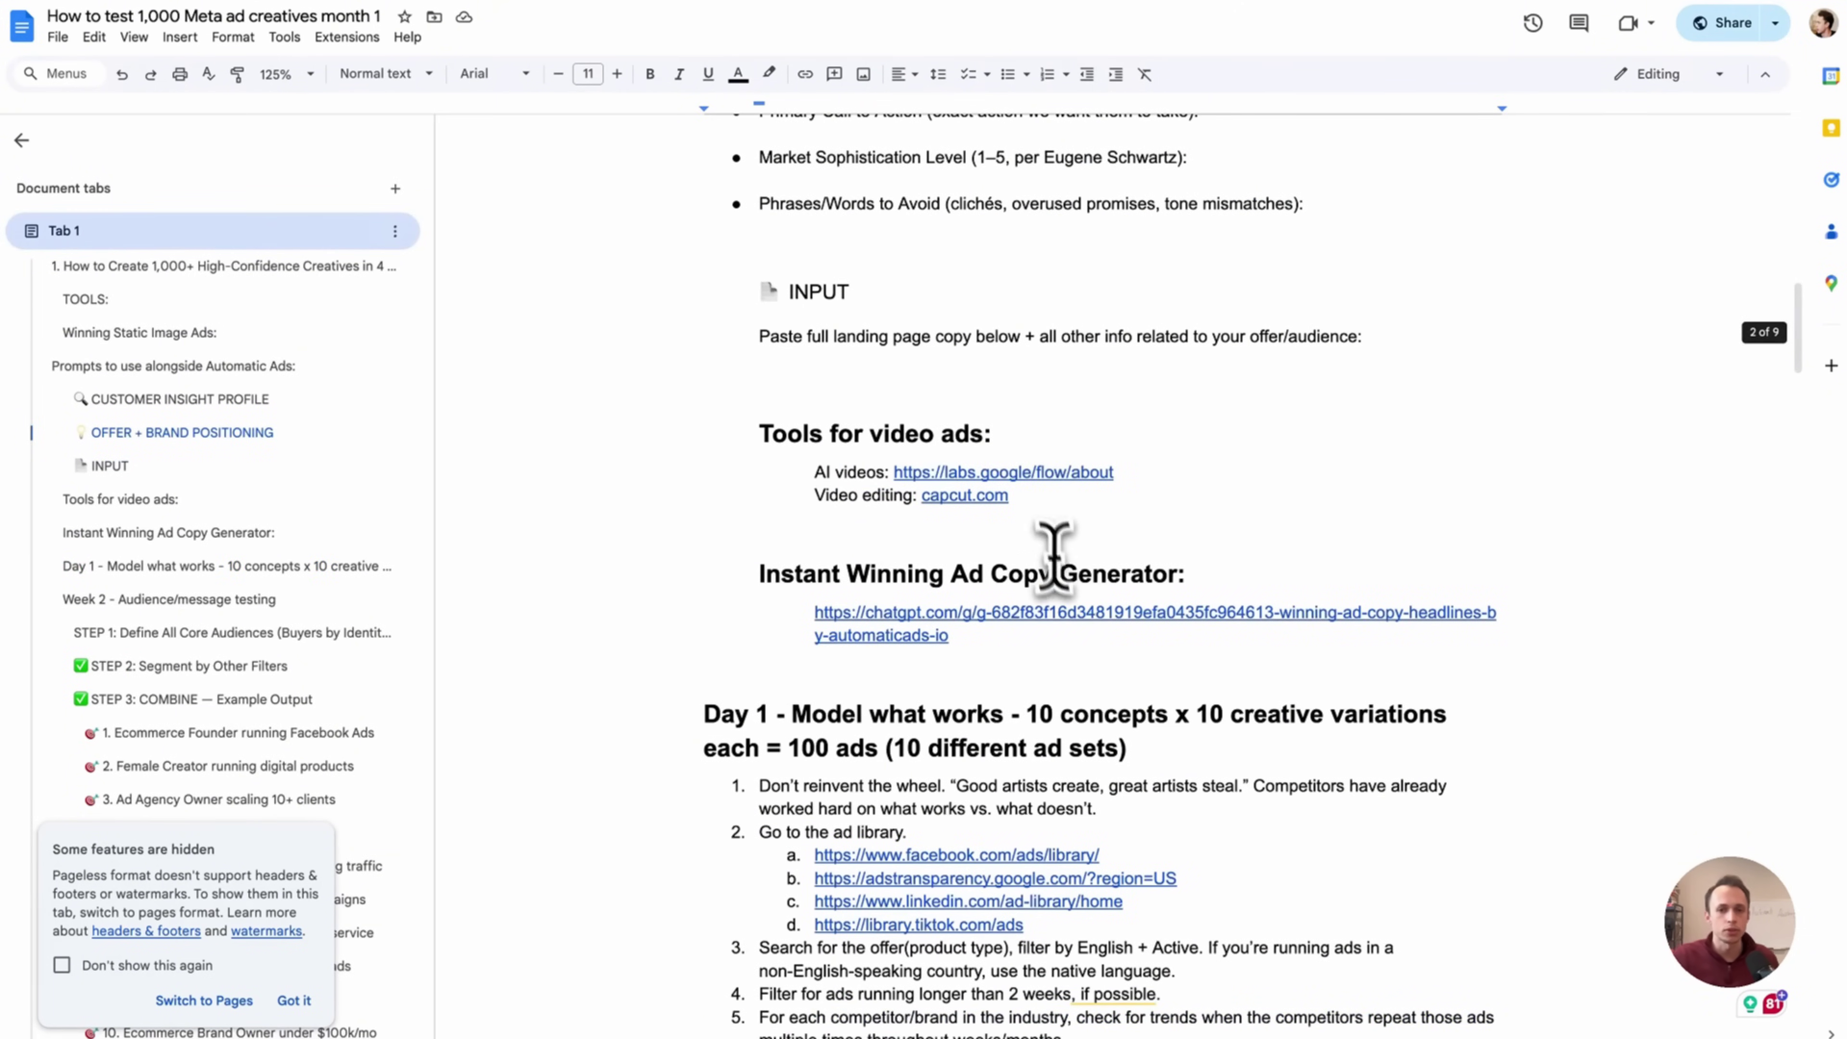